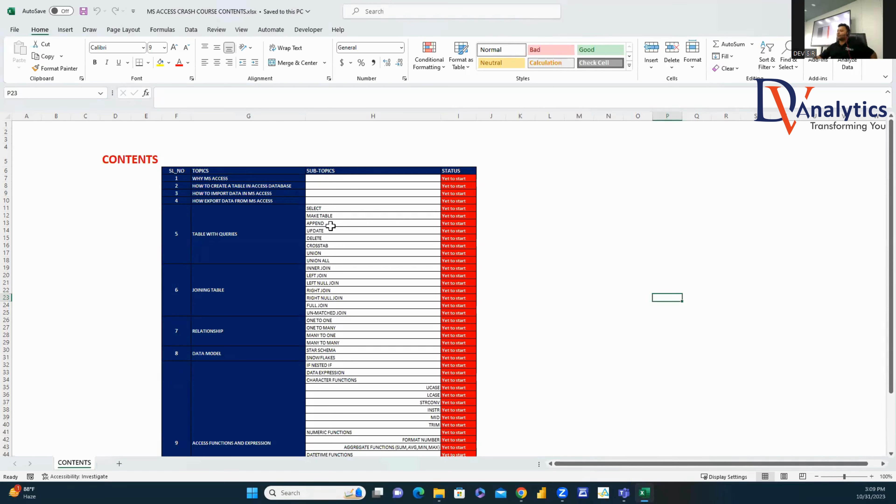
Step: Switch to File Explorer and look through the A1.RETAIL DATA folder inside a2.MS Access\A1.DATA
{"action": "key", "text": "alt+Tab"}
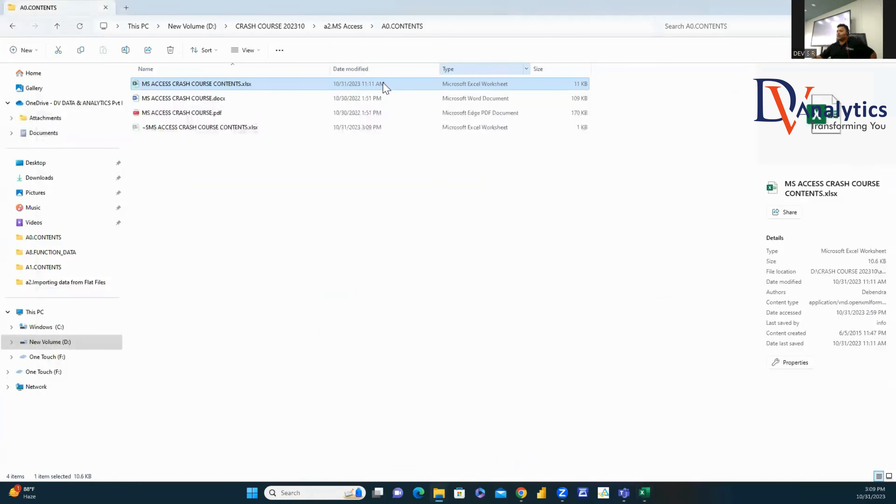
{"action": "left_click", "coordinate": [343, 27]}
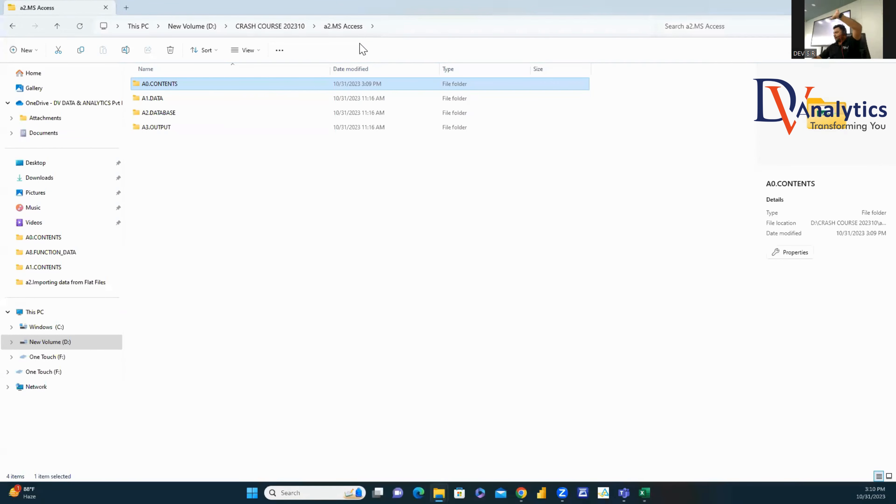
{"action": "double_click", "coordinate": [160, 99]}
{"action": "double_click", "coordinate": [176, 85]}
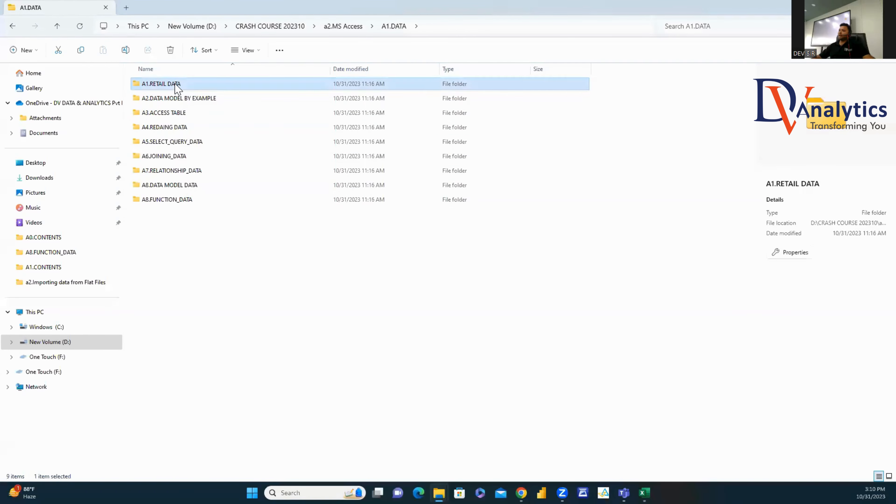
{"action": "left_click", "coordinate": [394, 26]}
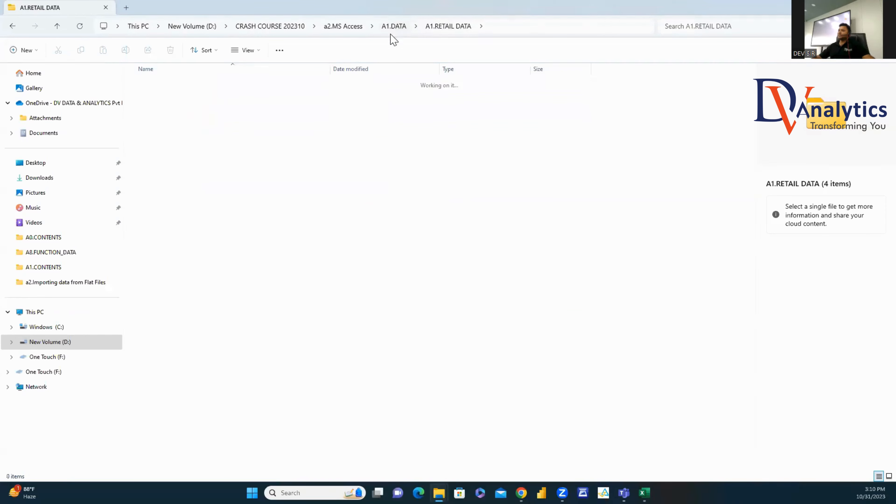
{"action": "double_click", "coordinate": [176, 85]}
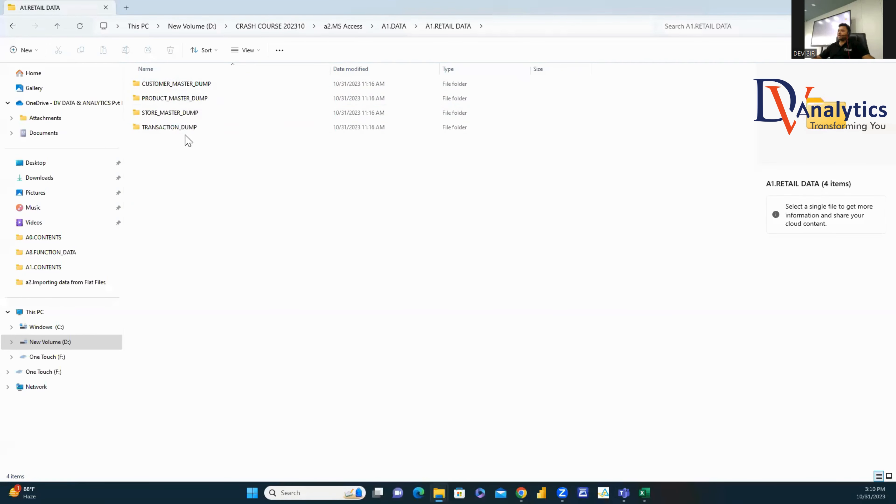
Step: Open the RETAIL_DATA_MODEL.xlsx workbook from the A2.DATA MODEL BY EXAMPLE folder in A1.DATA
{"action": "left_click", "coordinate": [405, 28]}
{"action": "double_click", "coordinate": [173, 100]}
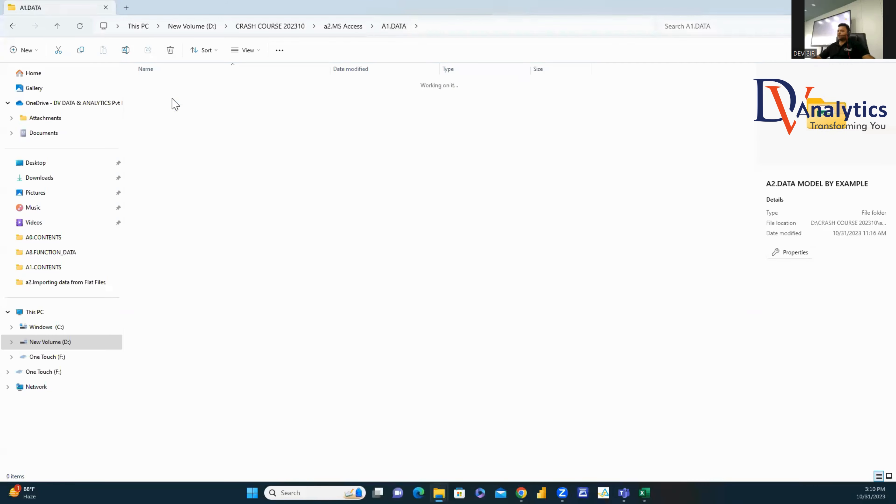
{"action": "left_click", "coordinate": [171, 87]}
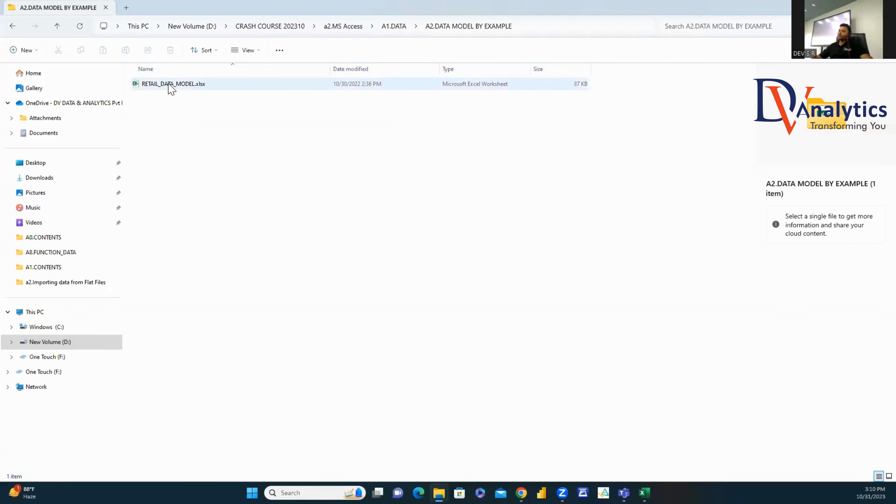
{"action": "double_click", "coordinate": [172, 85]}
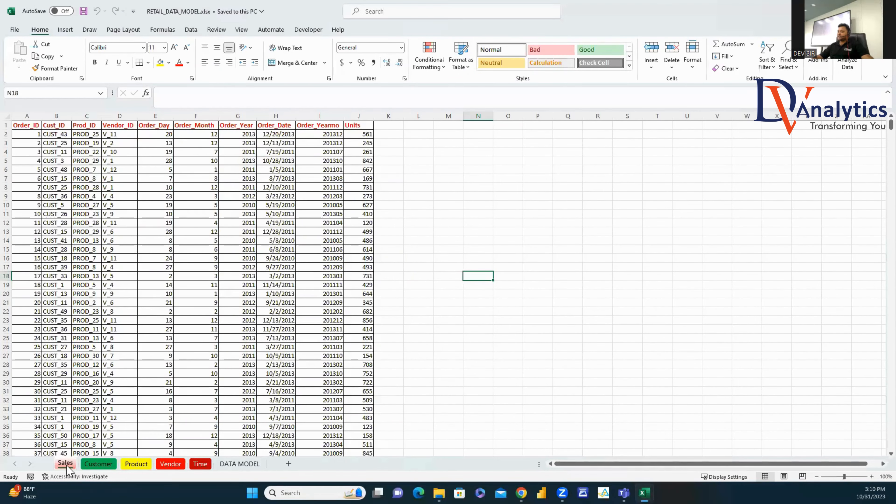
Step: Review the Customer, Product, Vendor, Time and DATA MODEL sheets of the retail workbook
{"action": "left_click", "coordinate": [101, 465]}
{"action": "left_click", "coordinate": [137, 464]}
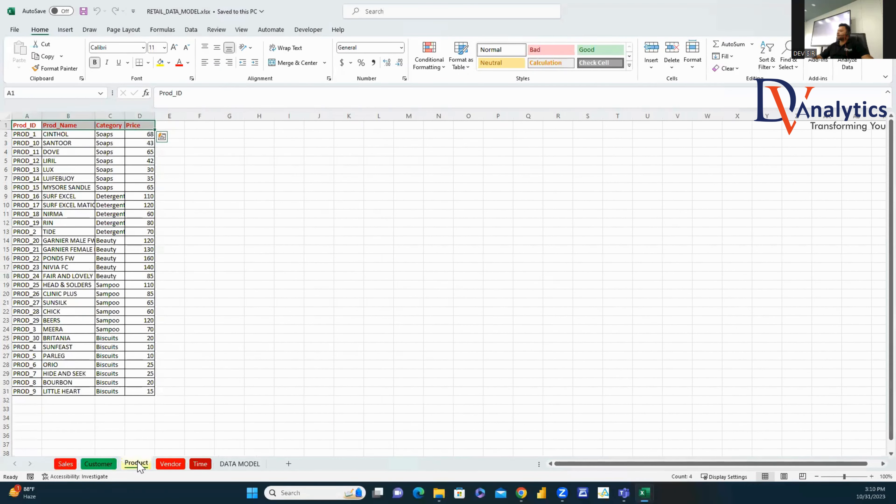
{"action": "left_click", "coordinate": [170, 465]}
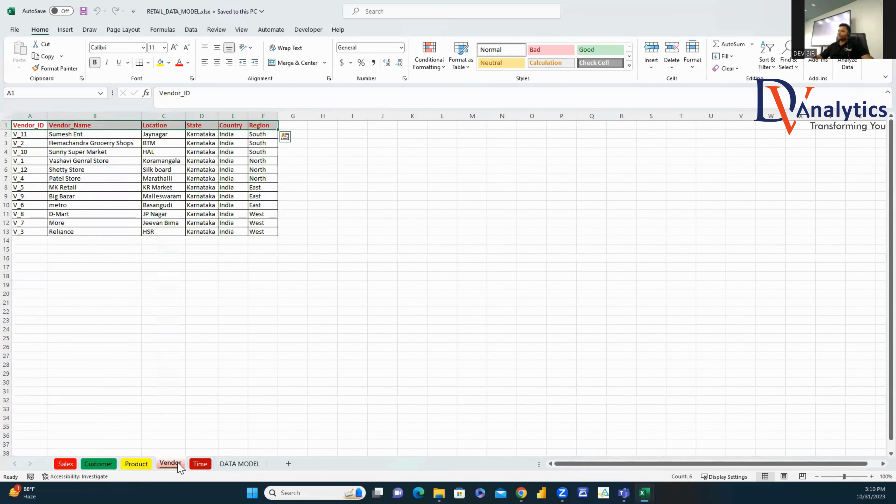
{"action": "left_click", "coordinate": [201, 465]}
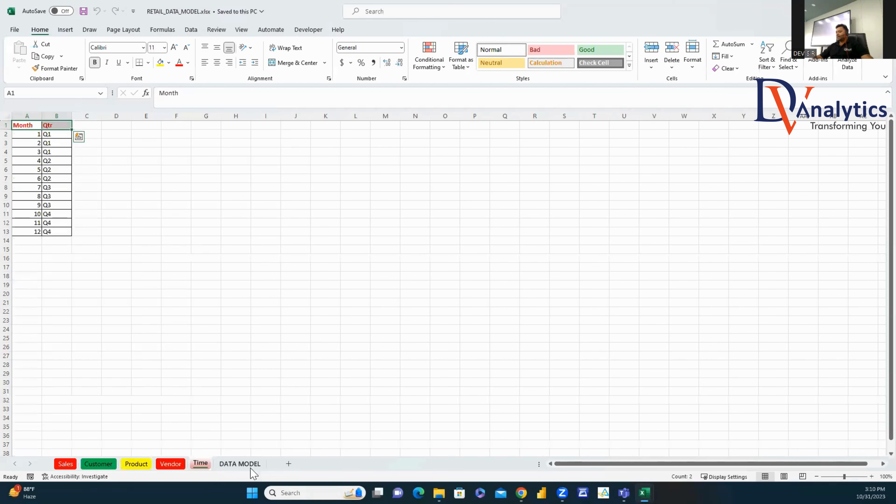
{"action": "left_click", "coordinate": [240, 464]}
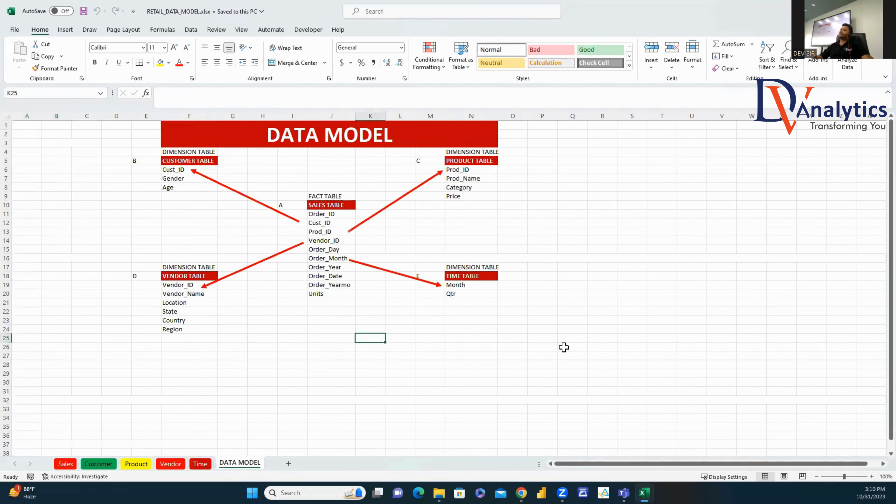
Step: Examine the Sales fact table and the Customer, Product, Time and Vendor dimension tables in the data model diagram
{"action": "left_click", "coordinate": [327, 206]}
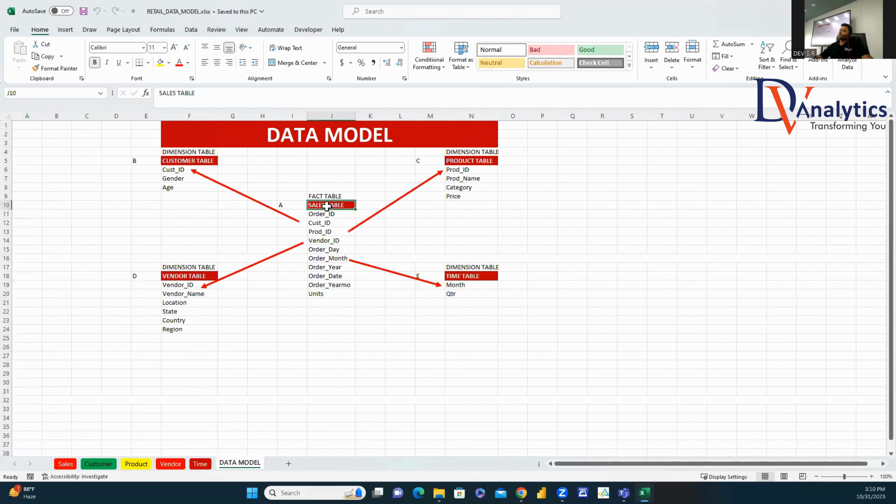
{"action": "left_click", "coordinate": [190, 161]}
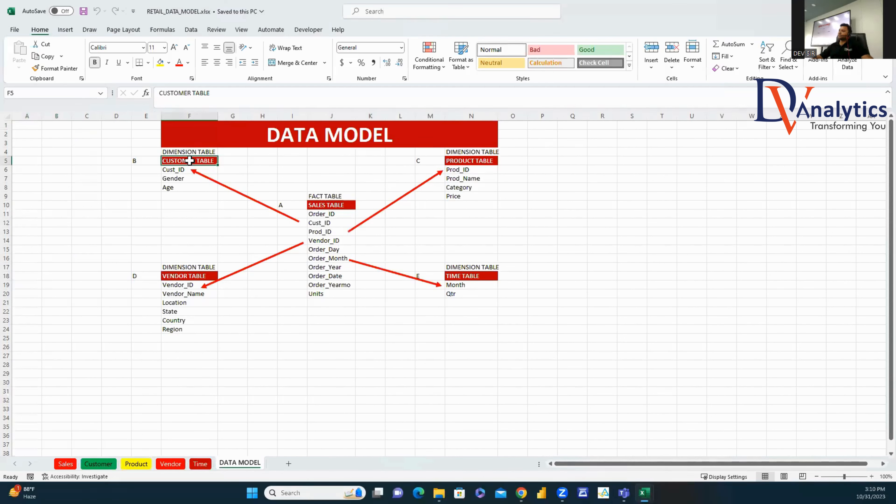
{"action": "left_click", "coordinate": [472, 160]}
{"action": "left_click", "coordinate": [467, 277]}
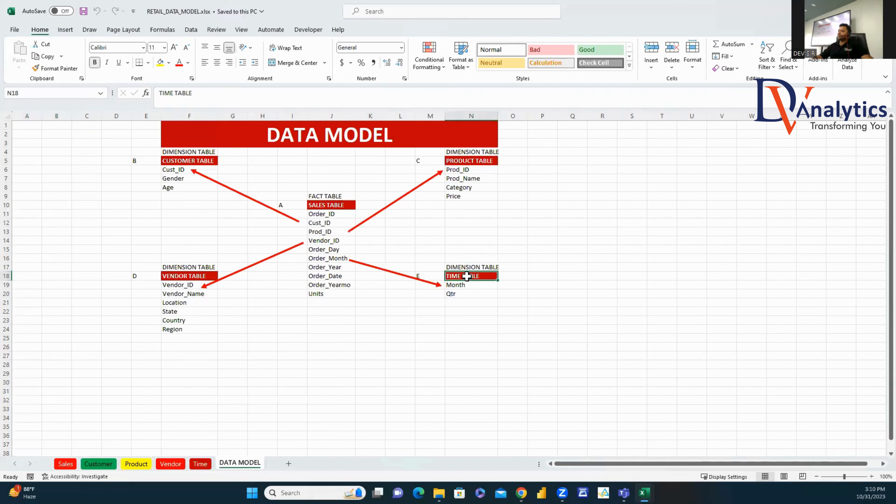
{"action": "left_click", "coordinate": [181, 274]}
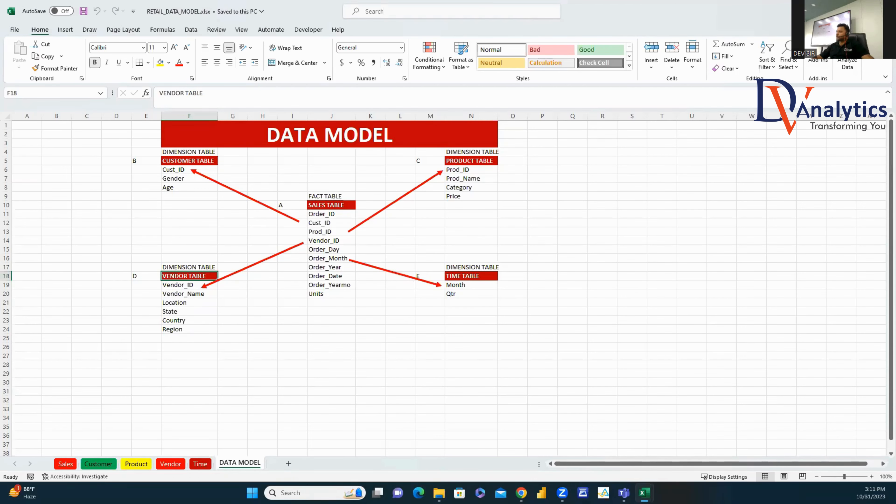
Step: Return to File Explorer and create a Microsoft Access database named DATA MODEL in the A2.DATA MODEL BY EXAMPLE folder
{"action": "left_click", "coordinate": [843, 9]}
{"action": "left_click", "coordinate": [842, 9]}
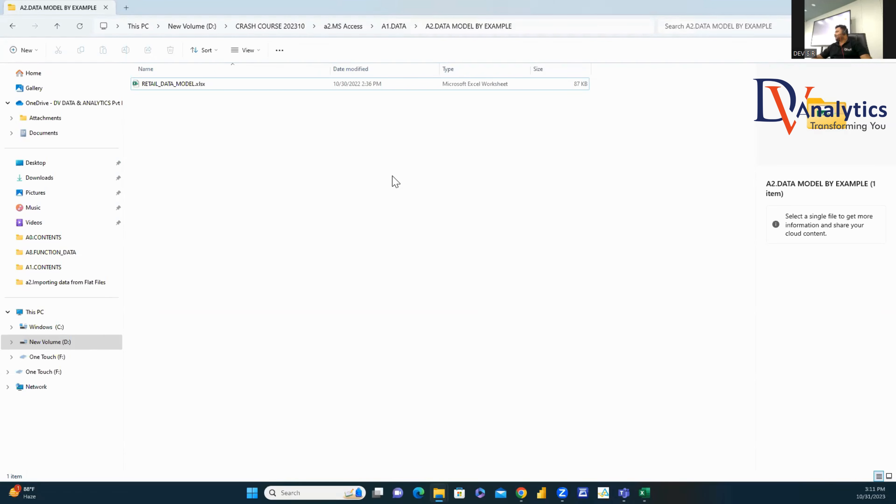
{"action": "right_click", "coordinate": [190, 143]}
{"action": "mouse_move", "coordinate": [221, 206]}
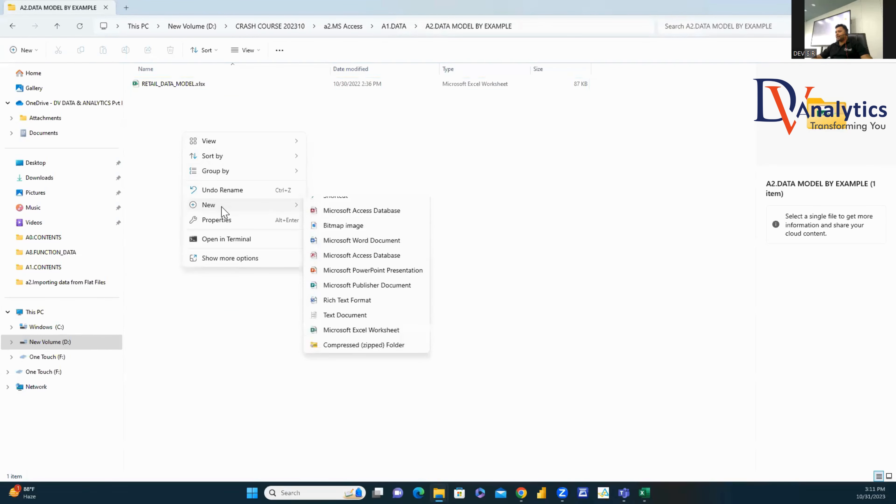
{"action": "left_click", "coordinate": [334, 236]}
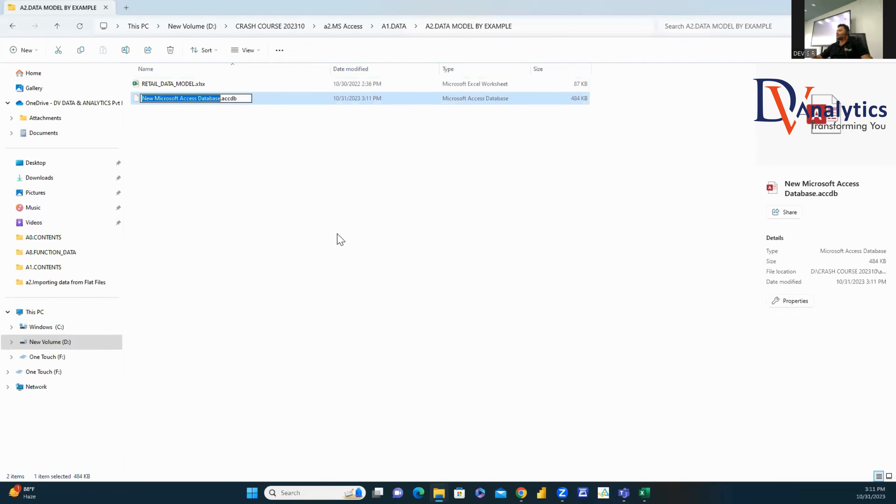
{"action": "type", "text": "da"}
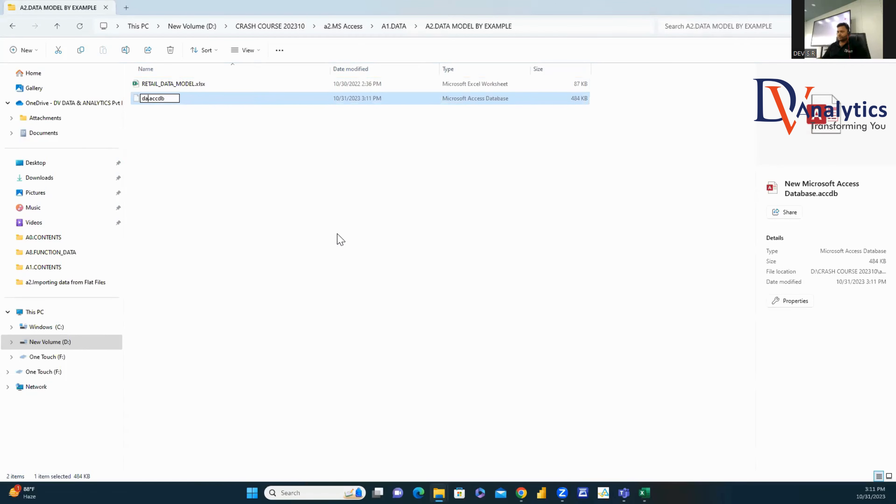
{"action": "type", "text": "DATA MODEL"}
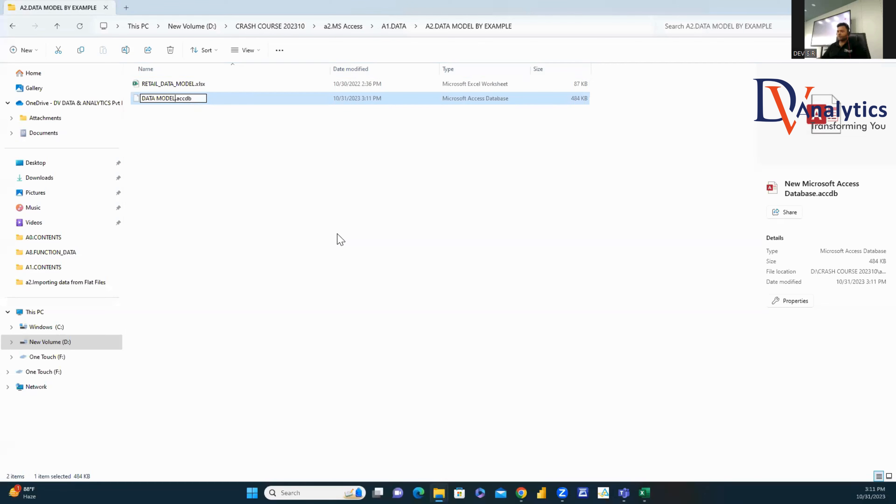
{"action": "left_click", "coordinate": [305, 232]}
Step: Open the DATA MODEL database in Access and enable its active content
{"action": "double_click", "coordinate": [166, 99]}
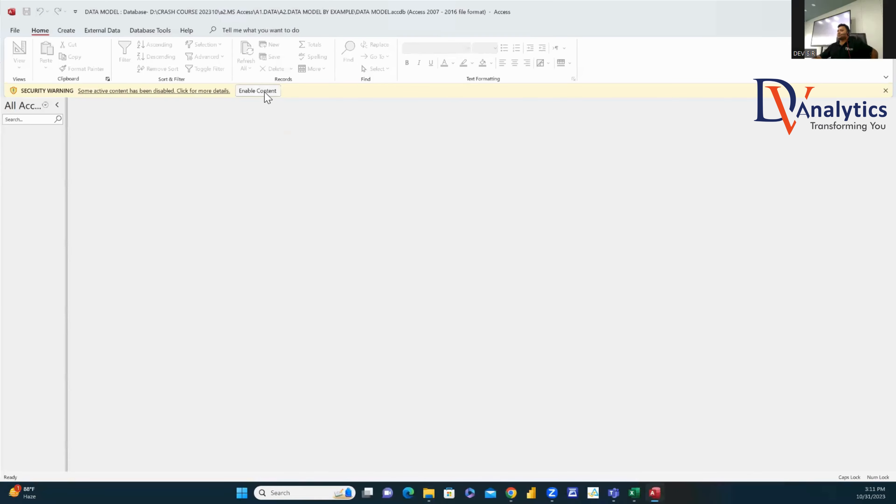
{"action": "left_click", "coordinate": [265, 92]}
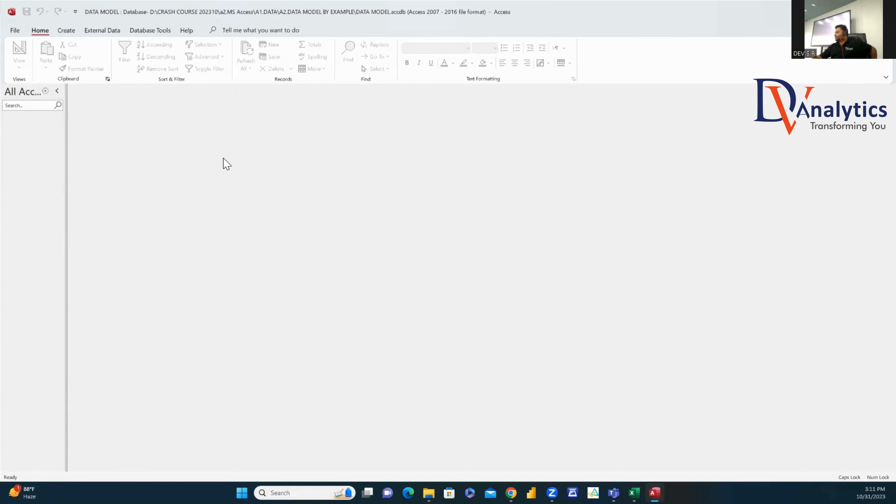
Step: Start an Excel import into a new table, using RETAIL_DATA_MODEL.xlsx from D:\CRASH COURSE 202310\a2.MS Access\A1.DATA\A2.DATA MODEL BY EXAMPLE as the source
{"action": "left_click", "coordinate": [96, 33]}
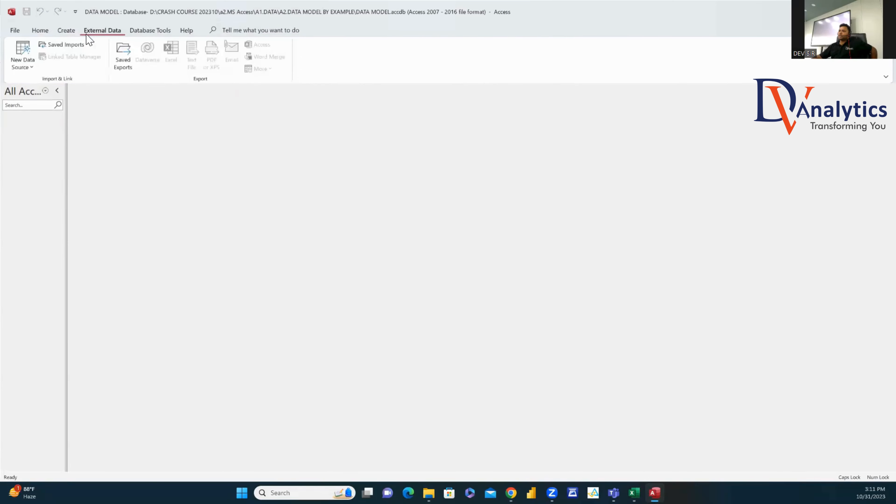
{"action": "left_click", "coordinate": [23, 57]}
{"action": "mouse_move", "coordinate": [60, 85]}
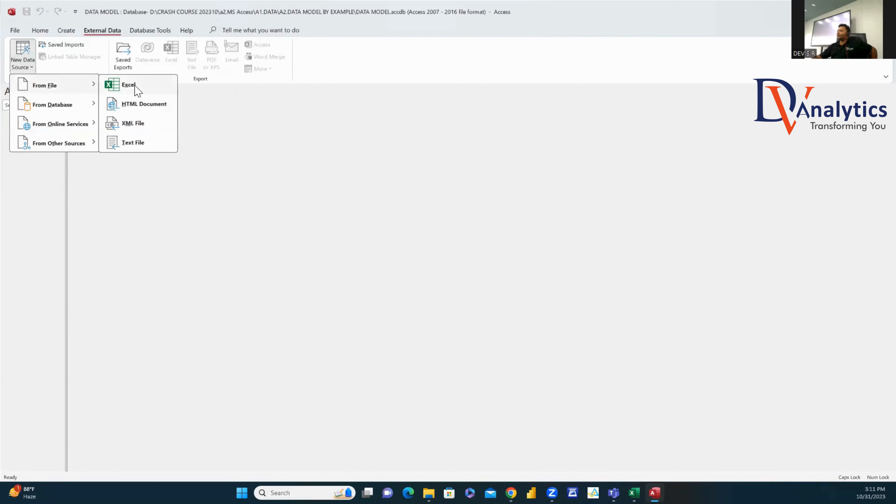
{"action": "left_click", "coordinate": [137, 89]}
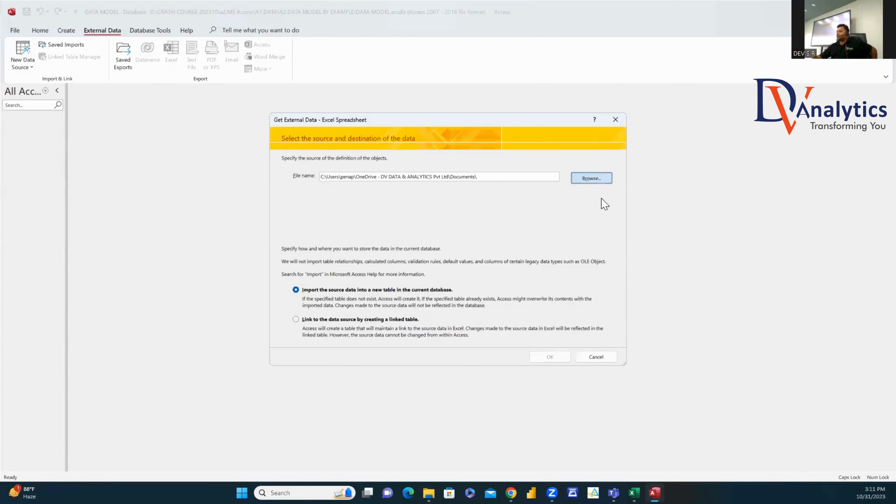
{"action": "left_click", "coordinate": [592, 178]}
{"action": "scroll", "coordinate": [410, 316], "scroll_direction": "down", "scroll_amount": 2}
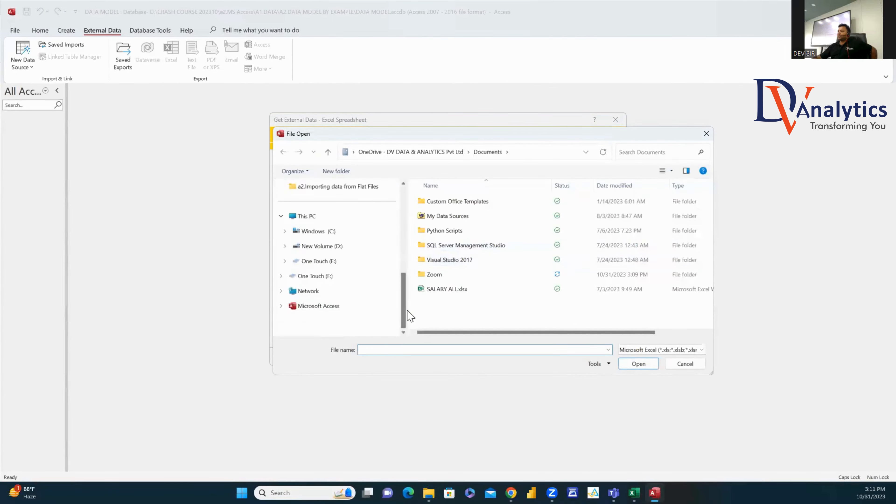
{"action": "left_click", "coordinate": [318, 247]}
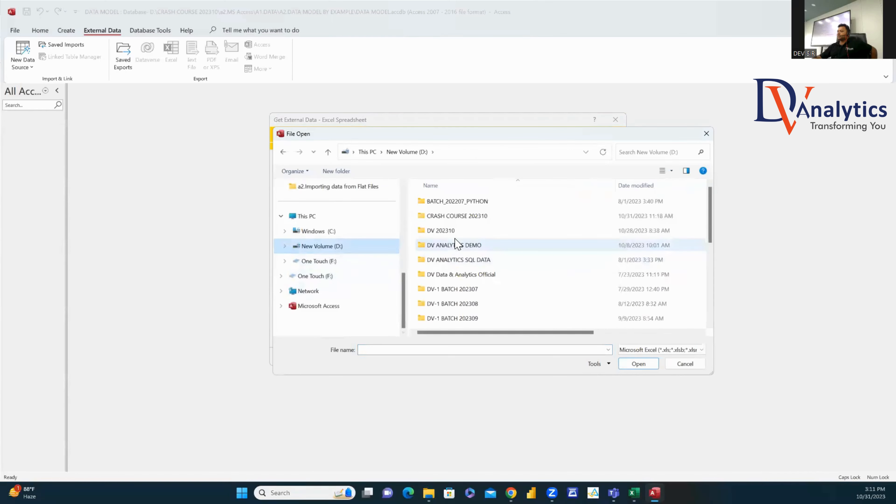
{"action": "double_click", "coordinate": [455, 217]}
{"action": "double_click", "coordinate": [452, 219]}
{"action": "double_click", "coordinate": [447, 219]}
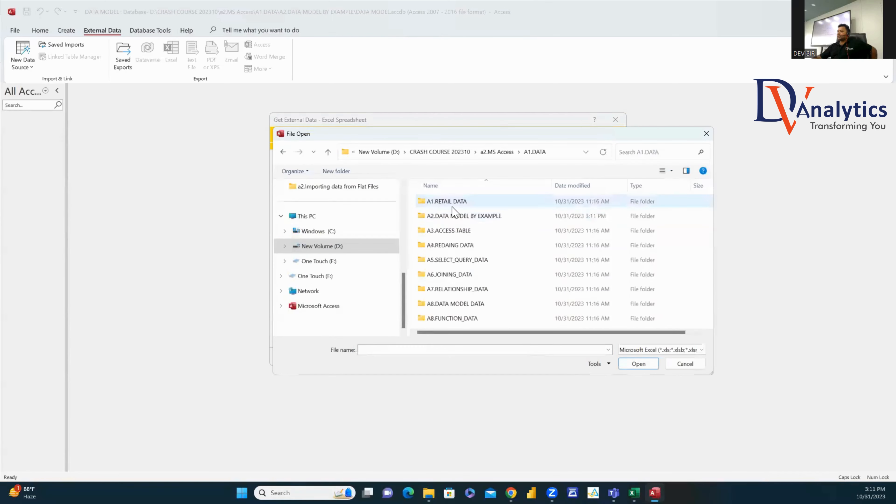
{"action": "double_click", "coordinate": [454, 215]}
{"action": "left_click", "coordinate": [452, 203]}
{"action": "left_click", "coordinate": [632, 365]}
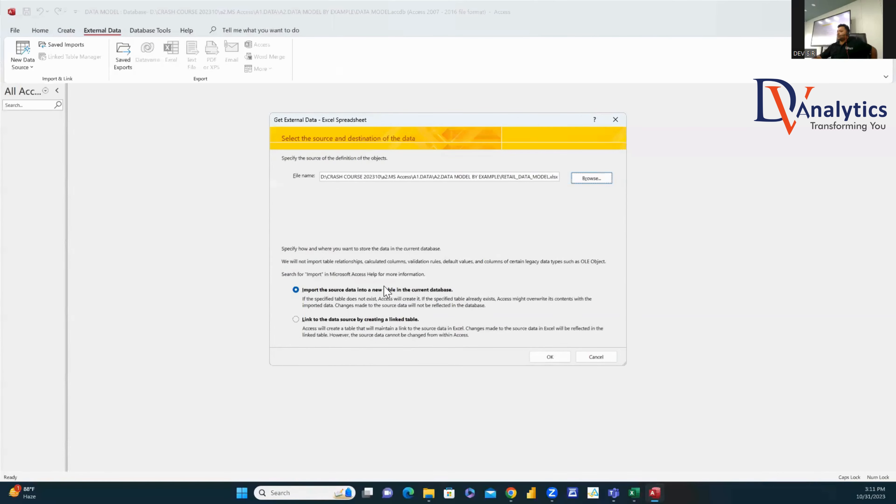
{"action": "left_click", "coordinate": [551, 357]}
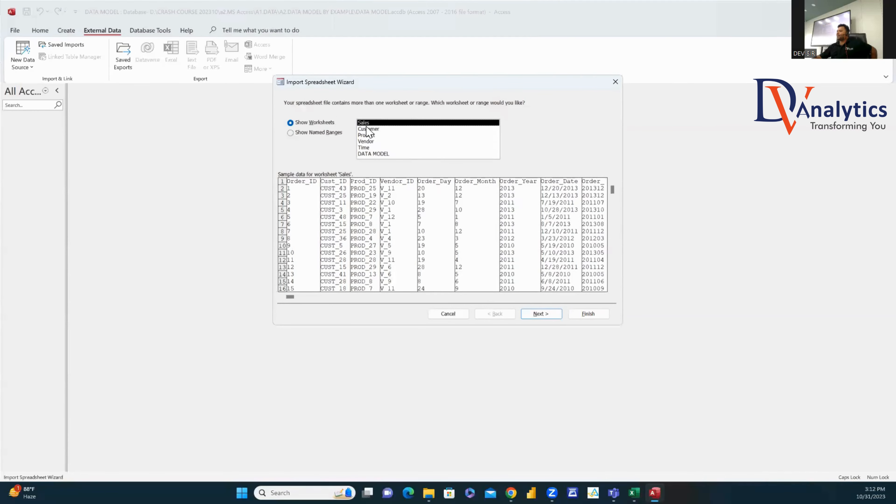
Step: Import the Sales worksheet with first-row column headings and no primary key into a table named Sales_MASTER
{"action": "left_click", "coordinate": [541, 312]}
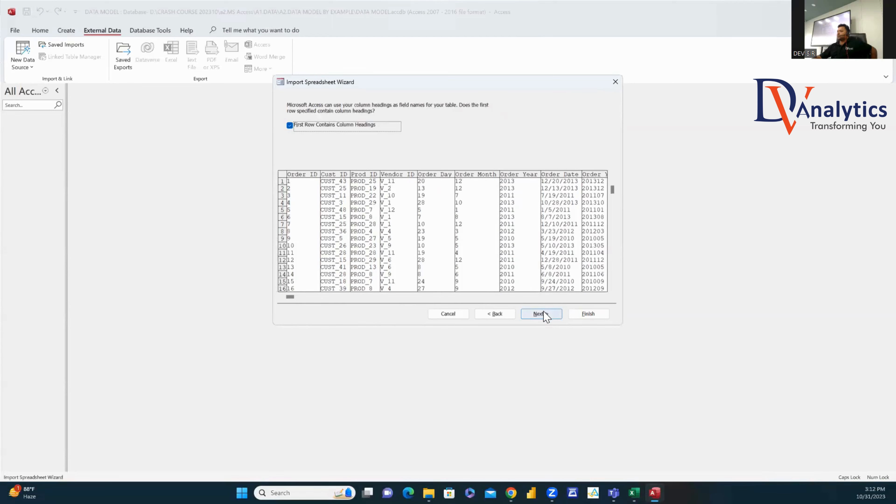
{"action": "left_click", "coordinate": [544, 313]}
{"action": "left_click", "coordinate": [543, 314]}
{"action": "left_click", "coordinate": [362, 152]}
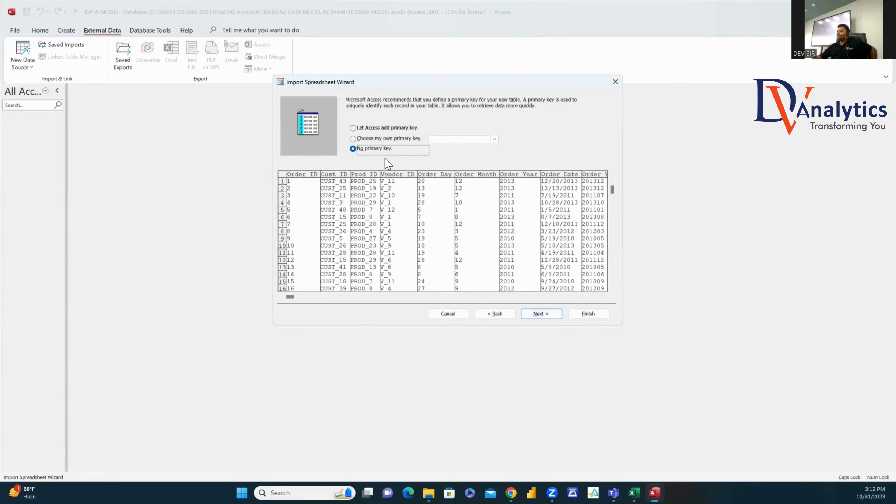
{"action": "left_click", "coordinate": [549, 317]}
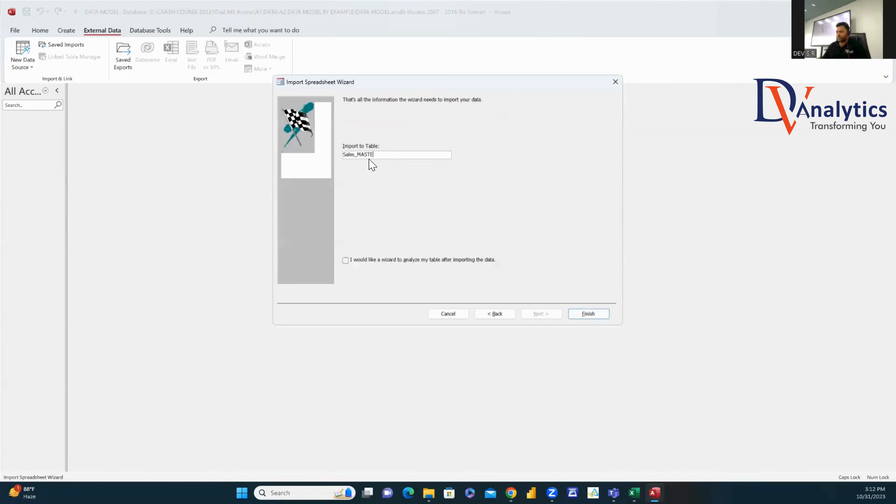
{"action": "type", "text": "R"}
{"action": "left_click", "coordinate": [602, 314]}
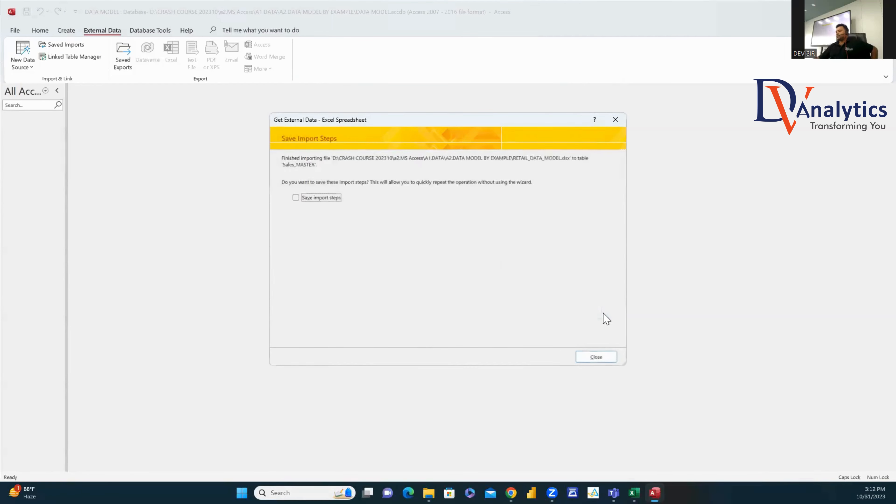
Step: Finish the Sales import without saving its import steps, and check the records in the Sales_MASTER table
{"action": "left_click", "coordinate": [597, 357]}
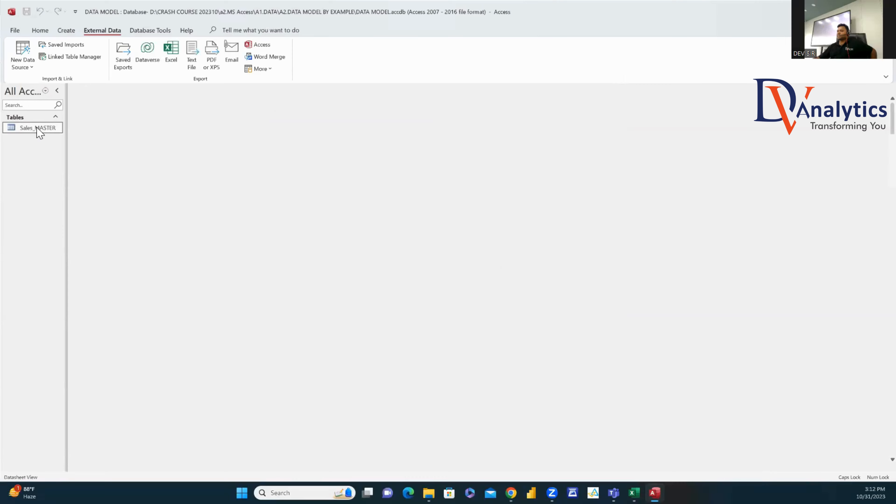
{"action": "double_click", "coordinate": [37, 130]}
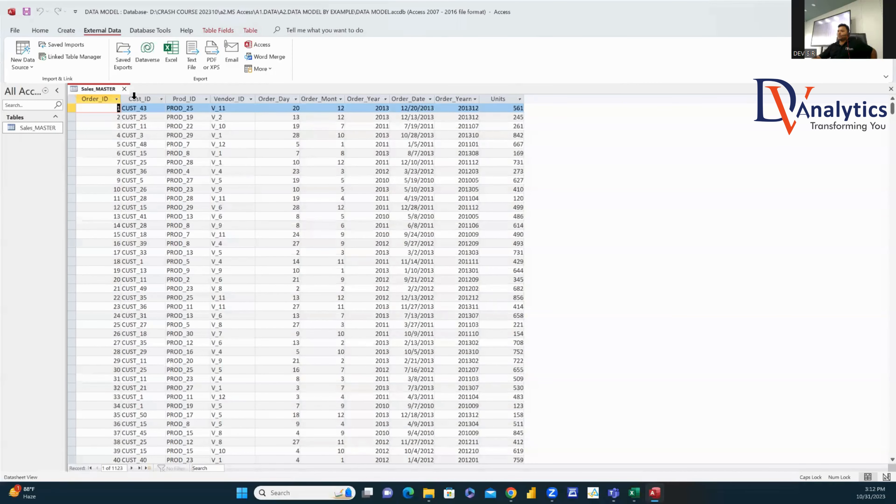
{"action": "left_click", "coordinate": [124, 88]}
Step: Start another Excel import into a new table, using RETAIL_DATA_MODEL.xlsx from the A2.DATA MODEL BY EXAMPLE folder as the source
{"action": "left_click", "coordinate": [22, 63]}
{"action": "mouse_move", "coordinate": [47, 85]}
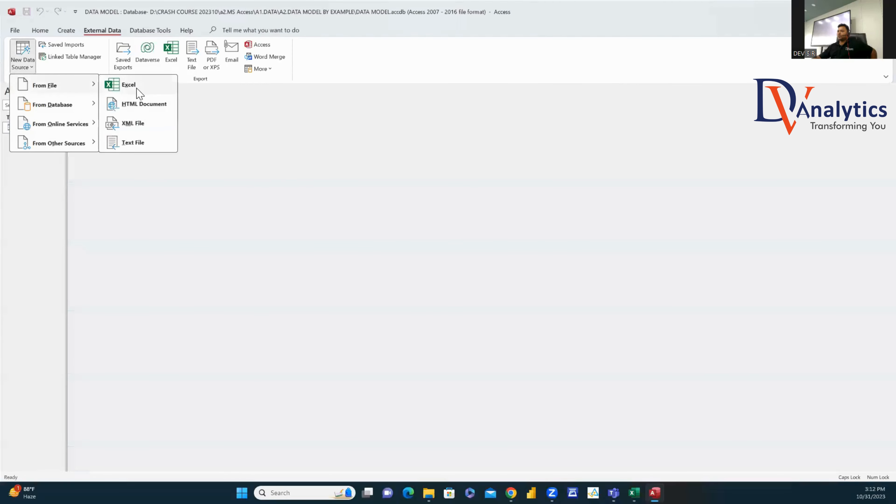
{"action": "left_click", "coordinate": [134, 89]}
{"action": "left_click", "coordinate": [578, 178]}
{"action": "left_click", "coordinate": [441, 202]}
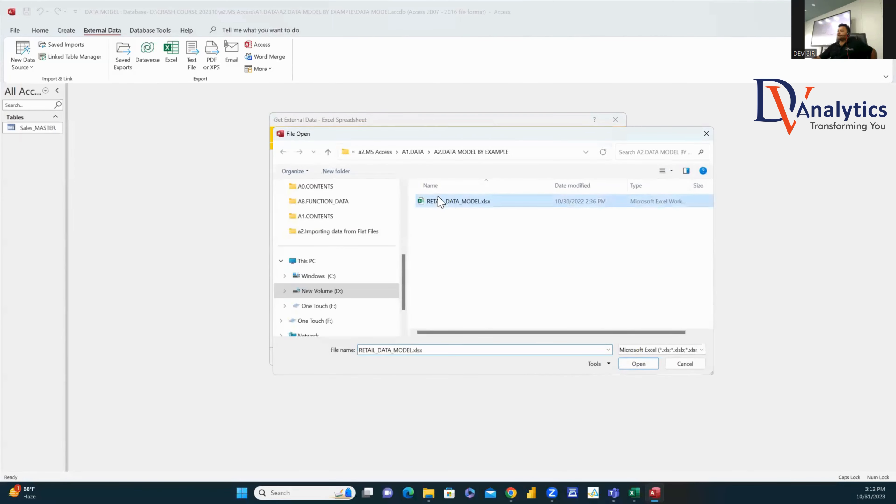
{"action": "left_click", "coordinate": [637, 363]}
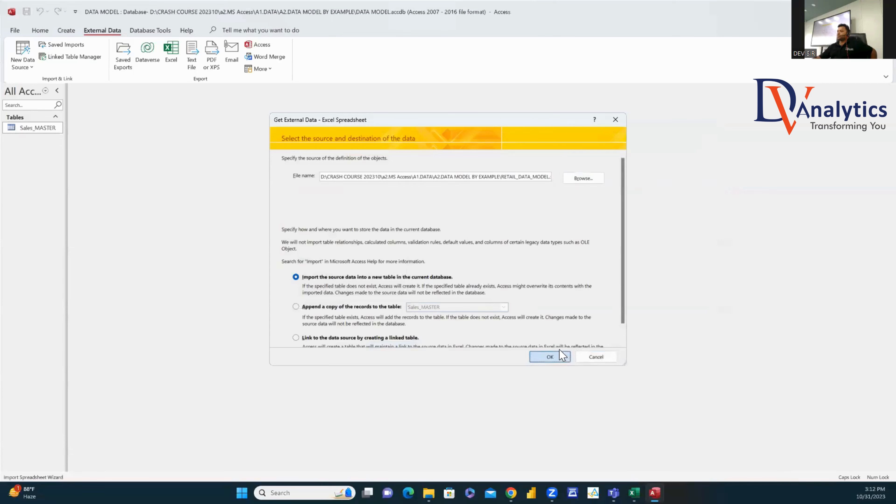
{"action": "left_click", "coordinate": [554, 356]}
Step: Import the Customer worksheet with first-row column headings and no primary key into a table named Customer_MASTER, without saving the import steps
{"action": "left_click", "coordinate": [371, 130]}
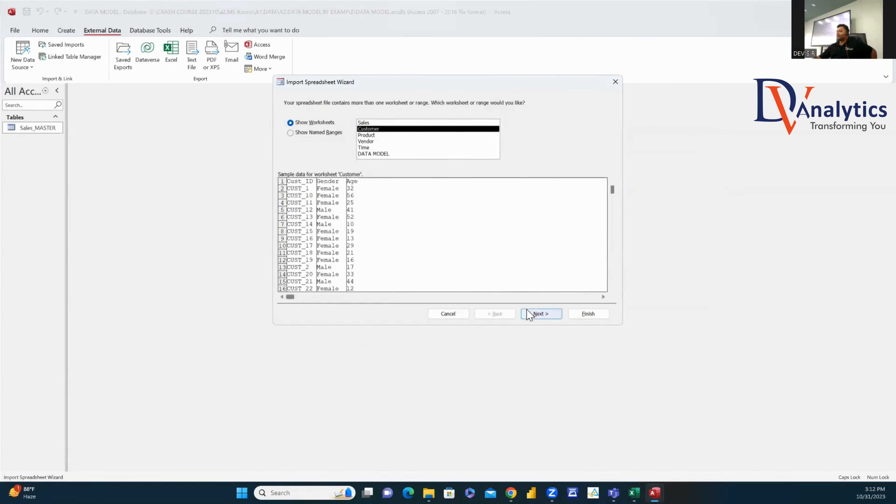
{"action": "left_click", "coordinate": [541, 315]}
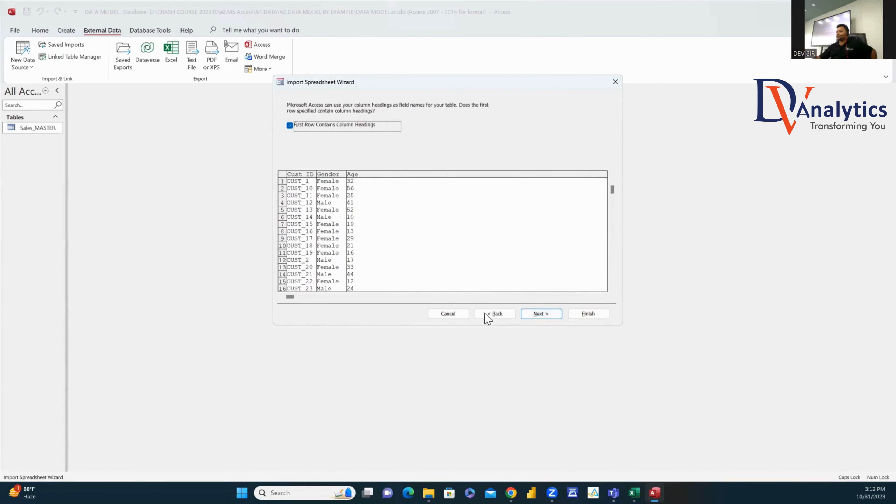
{"action": "left_click", "coordinate": [540, 314]}
{"action": "left_click", "coordinate": [542, 314]}
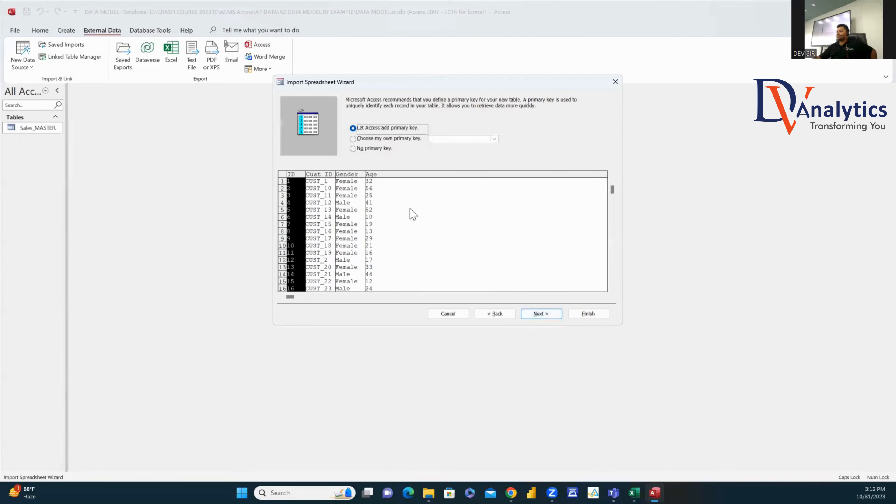
{"action": "left_click", "coordinate": [363, 150]}
{"action": "left_click", "coordinate": [542, 314]}
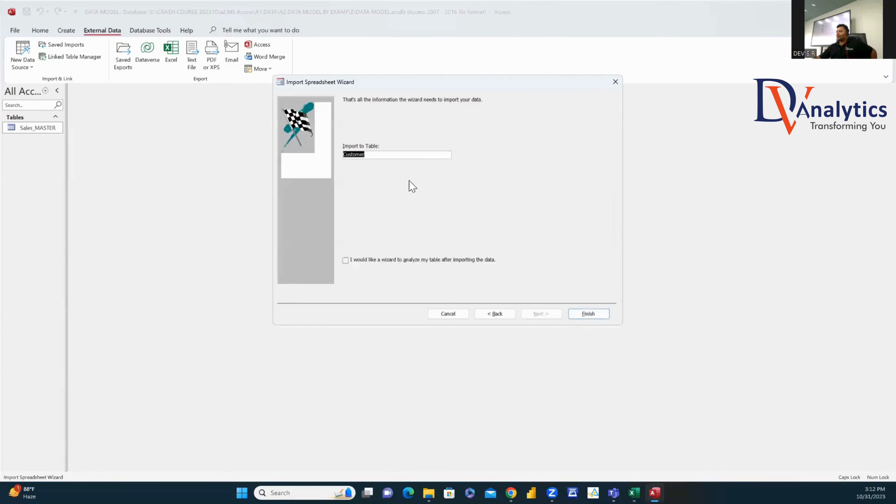
{"action": "left_click", "coordinate": [374, 154]}
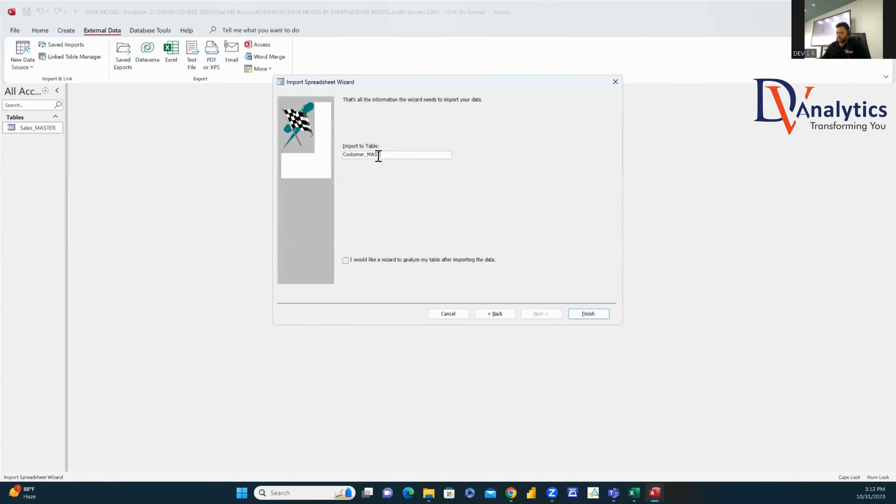
{"action": "left_click", "coordinate": [589, 314]}
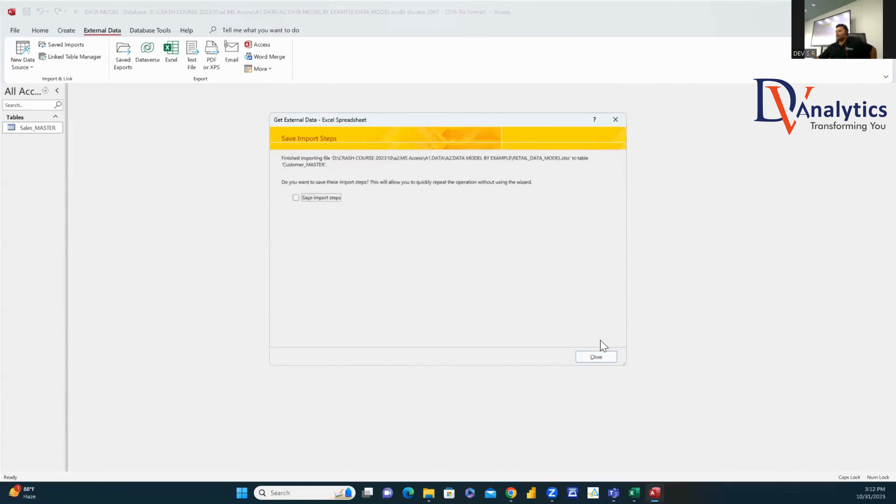
{"action": "left_click", "coordinate": [593, 352]}
Step: Start a new Excel import with RETAIL_DATA_MODEL.xlsx as the source and a new table in the current database as the destination
{"action": "left_click", "coordinate": [22, 60]}
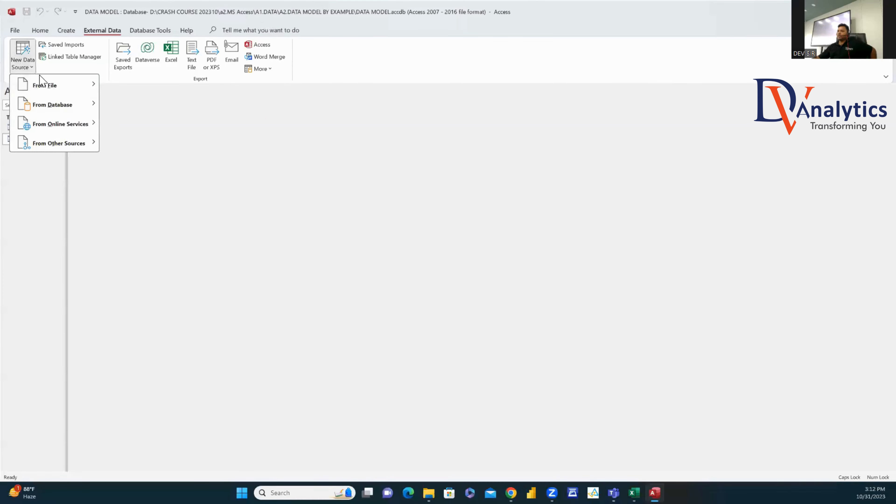
{"action": "mouse_move", "coordinate": [53, 85]}
{"action": "left_click", "coordinate": [124, 86]}
{"action": "left_click", "coordinate": [582, 177]}
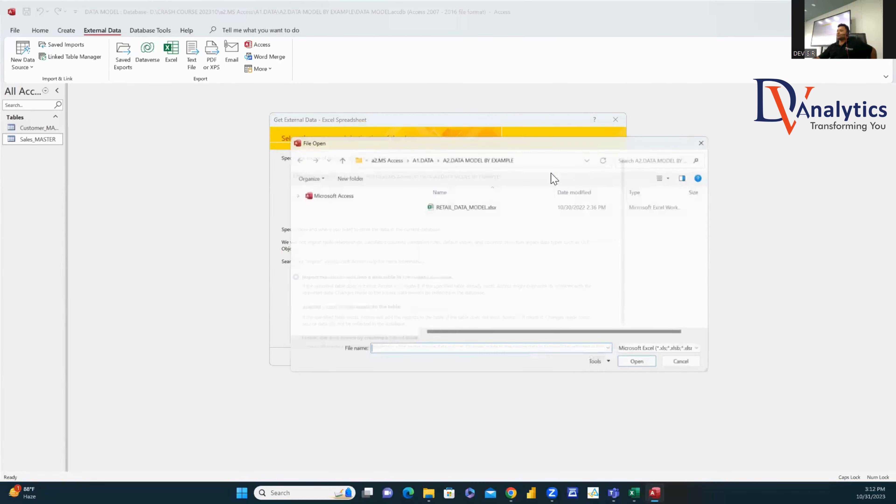
{"action": "left_click", "coordinate": [469, 203]}
{"action": "left_click", "coordinate": [639, 364]}
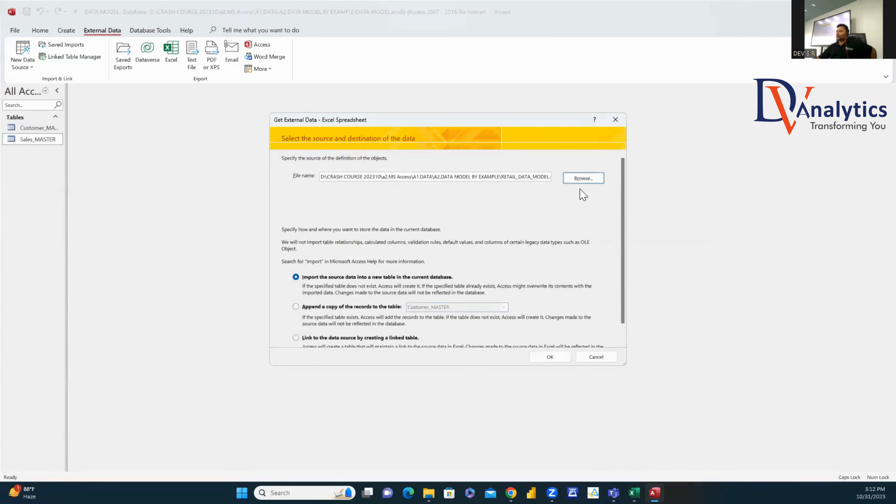
{"action": "left_click", "coordinate": [557, 357]}
Step: Import the Product worksheet with first-row column headings and no primary key into a table named Product_MASTER, without saving the import steps
{"action": "left_click", "coordinate": [371, 141]}
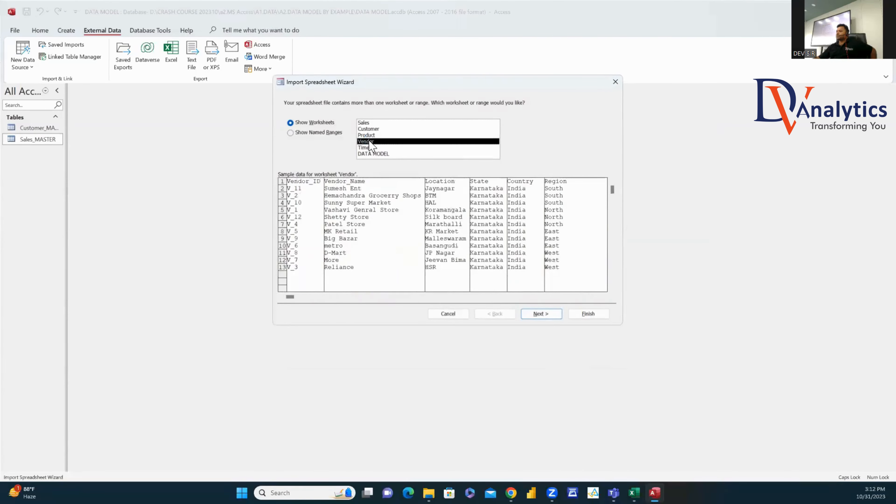
{"action": "left_click", "coordinate": [371, 135]}
{"action": "left_click", "coordinate": [541, 313]}
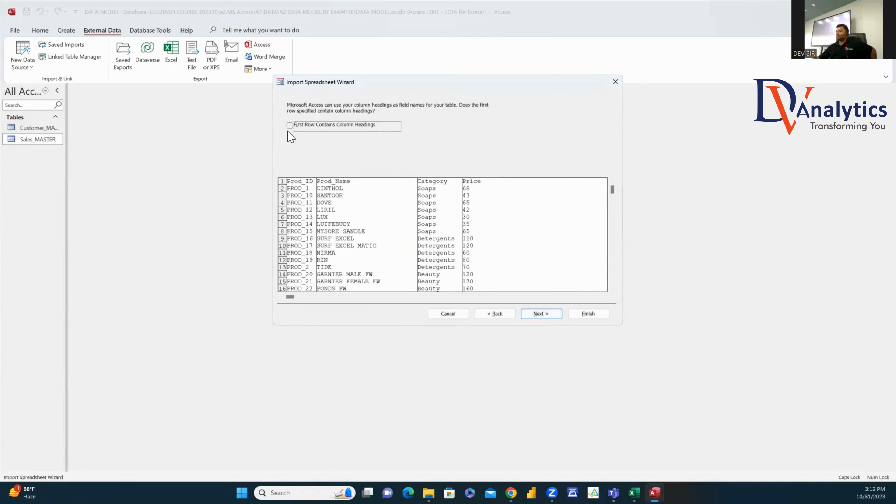
{"action": "left_click", "coordinate": [290, 125]}
{"action": "left_click", "coordinate": [541, 313]}
{"action": "left_click", "coordinate": [541, 313]}
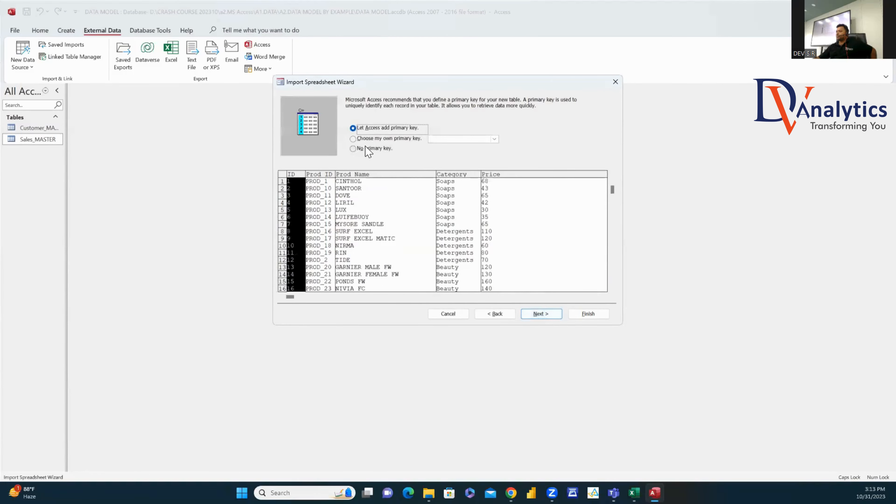
{"action": "left_click", "coordinate": [366, 148]}
{"action": "left_click", "coordinate": [540, 314]}
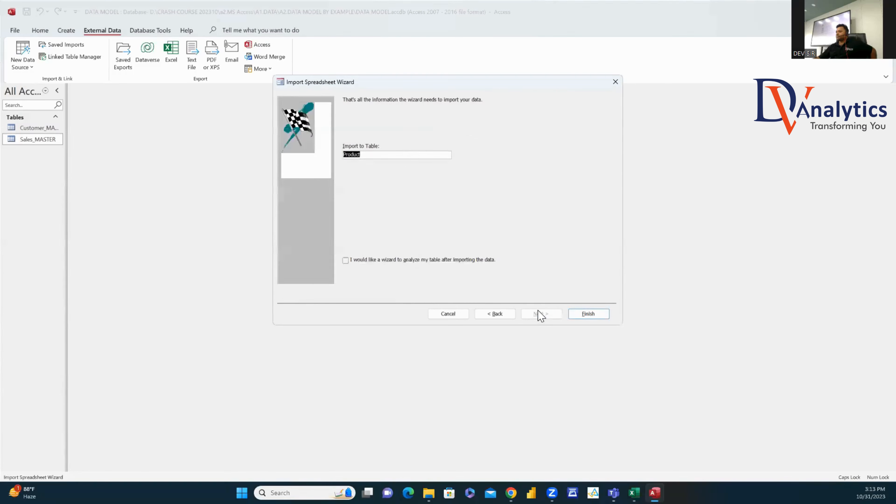
{"action": "left_click", "coordinate": [370, 155]}
{"action": "type", "text": "_MASTER"}
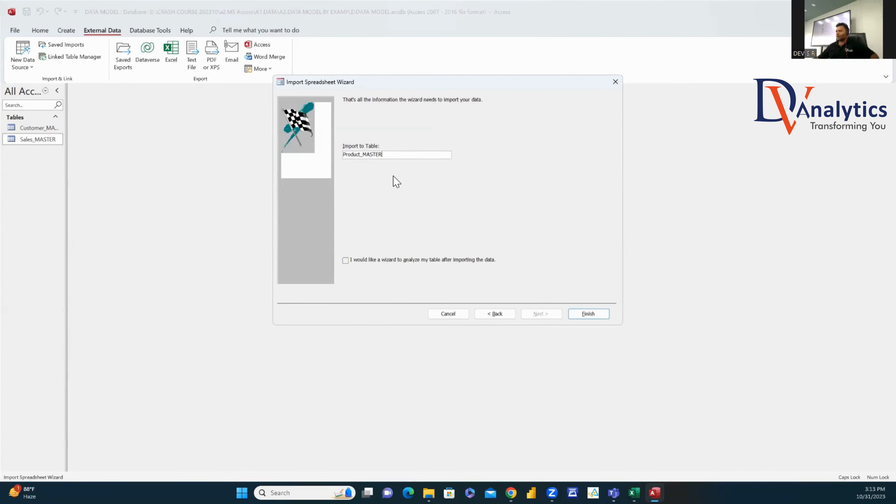
{"action": "left_click", "coordinate": [588, 313]}
{"action": "left_click", "coordinate": [597, 357]}
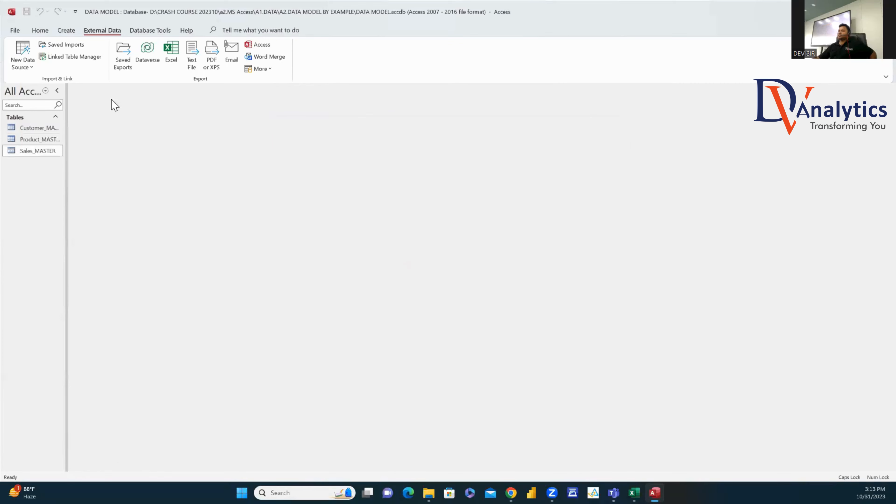
Step: Start an Excel import of RETAIL_DATA_MODEL.xlsx into another new table of the database
{"action": "left_click", "coordinate": [28, 68]}
{"action": "mouse_move", "coordinate": [51, 84]}
{"action": "left_click", "coordinate": [120, 84]}
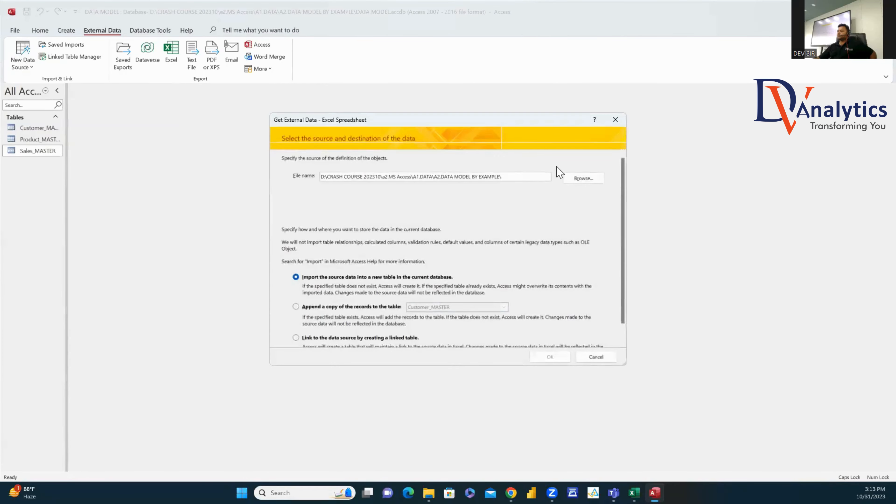
{"action": "left_click", "coordinate": [583, 178]}
{"action": "left_click", "coordinate": [476, 205]}
{"action": "left_click", "coordinate": [635, 364]}
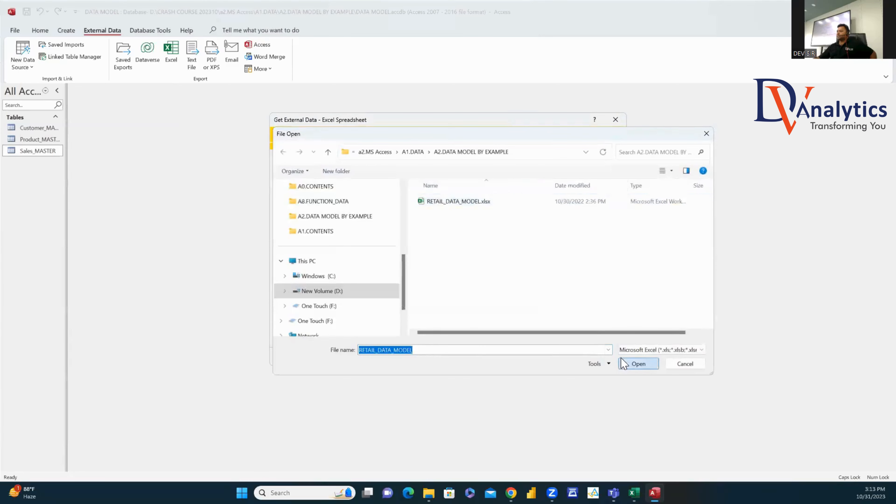
{"action": "left_click", "coordinate": [549, 357]}
Step: Import the Vendor worksheet with first-row column headings and no primary key into a table named Vendor_MASTER, without saving the import steps
{"action": "left_click", "coordinate": [366, 141]}
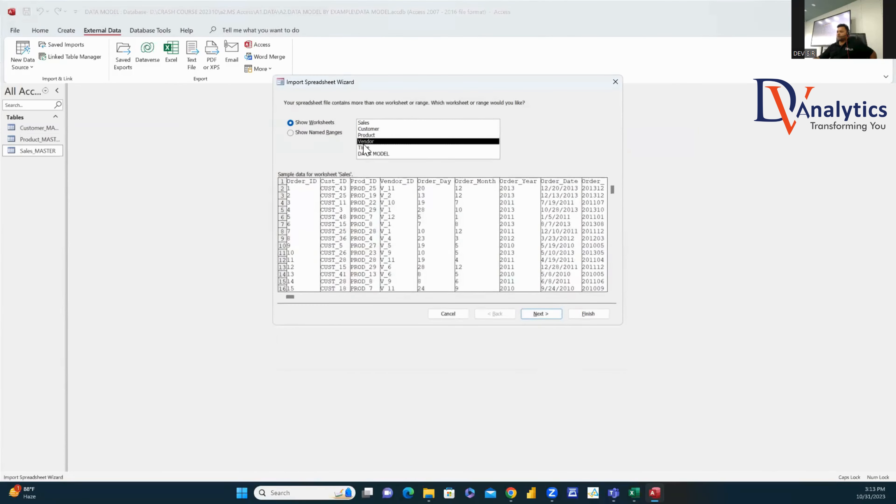
{"action": "left_click", "coordinate": [559, 320]}
{"action": "left_click", "coordinate": [306, 125]}
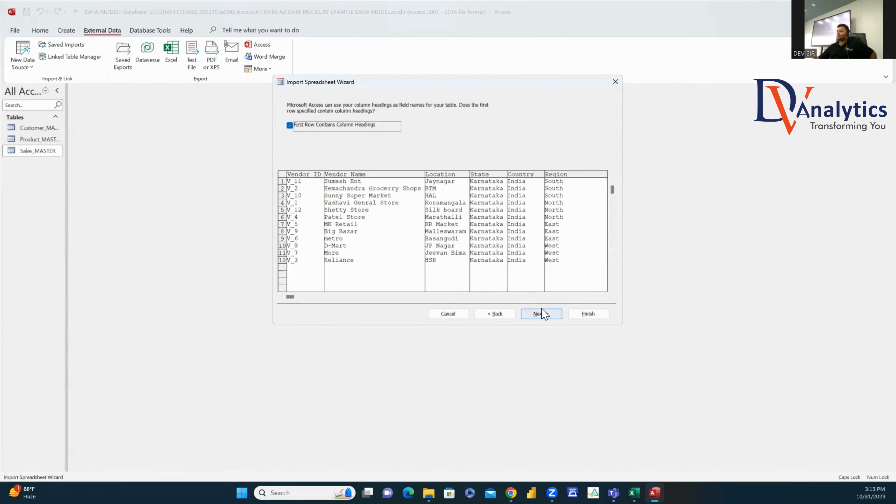
{"action": "left_click", "coordinate": [547, 315]}
{"action": "left_click", "coordinate": [545, 315]}
{"action": "left_click", "coordinate": [353, 149]}
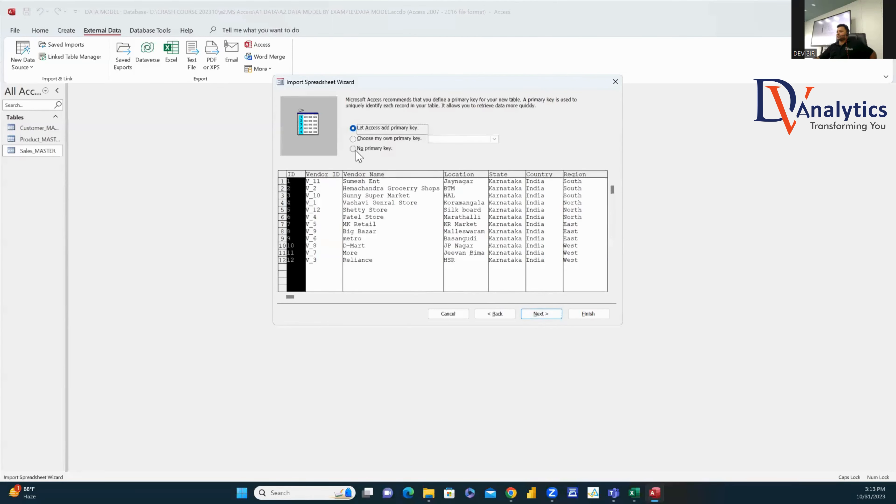
{"action": "left_click", "coordinate": [535, 314]}
{"action": "left_click", "coordinate": [363, 157]}
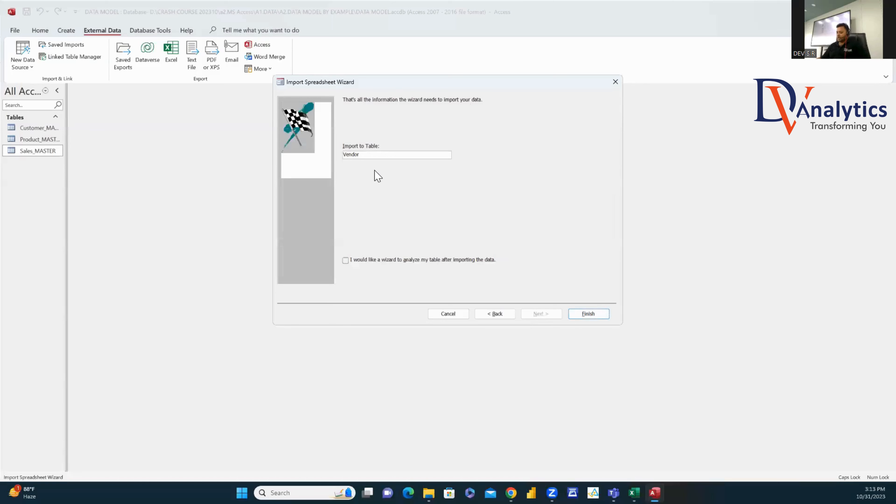
{"action": "type", "text": "_MASTEER"}
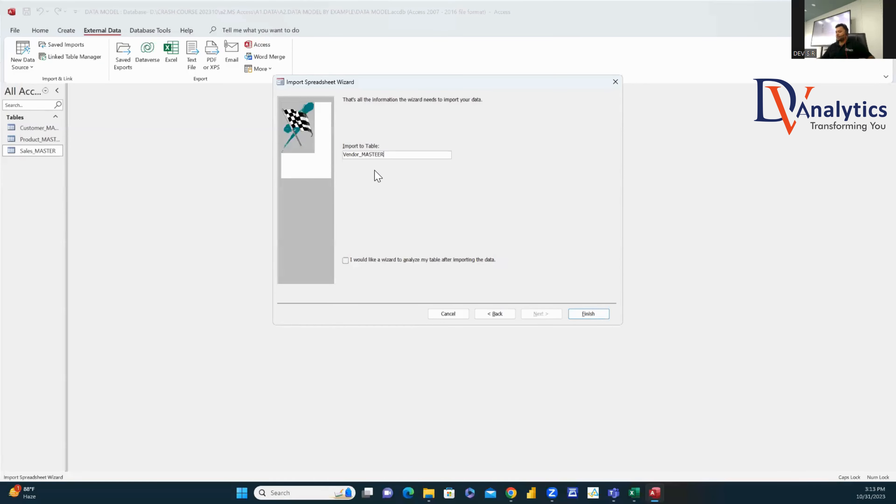
{"action": "key", "text": "BackSpace"}
{"action": "key", "text": "BackSpace"}
{"action": "type", "text": "R"}
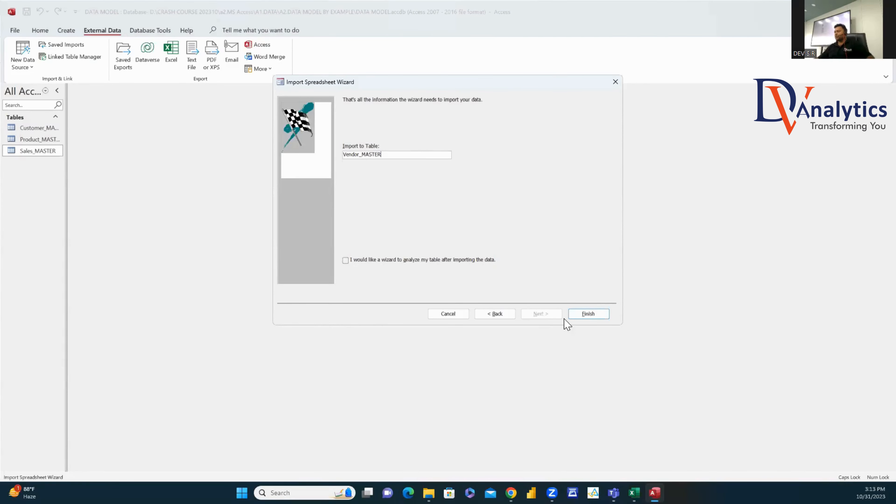
{"action": "left_click", "coordinate": [587, 314]}
{"action": "left_click", "coordinate": [596, 356]}
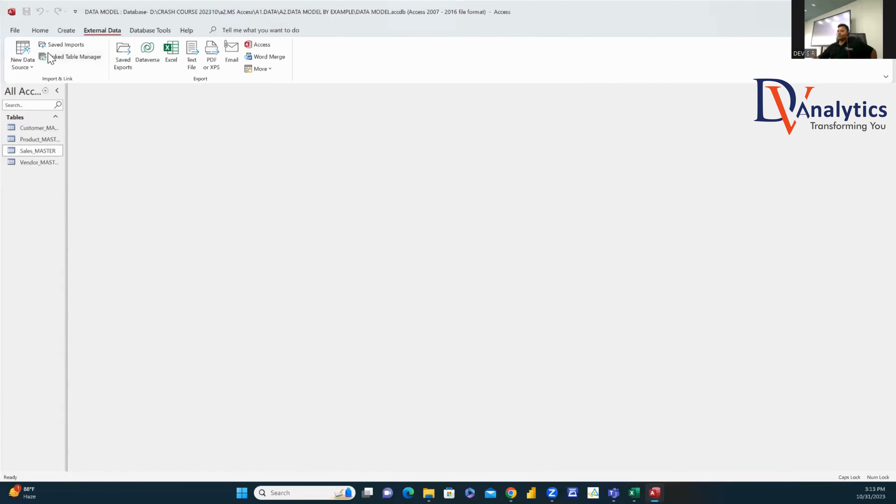
Step: Begin one more Excel import from RETAIL_DATA_MODEL.xlsx into a new table in the current database
{"action": "left_click", "coordinate": [28, 71]}
{"action": "mouse_move", "coordinate": [46, 86]}
{"action": "left_click", "coordinate": [128, 84]}
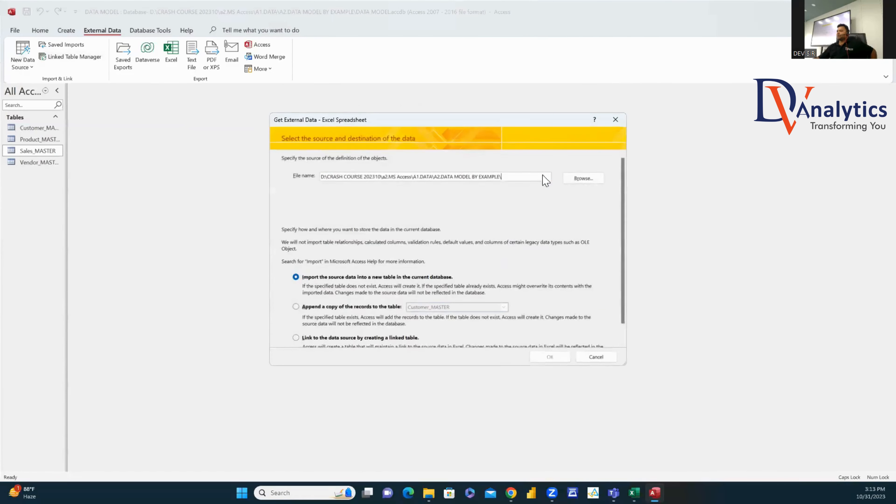
{"action": "left_click", "coordinate": [568, 180]}
{"action": "left_click", "coordinate": [450, 205]}
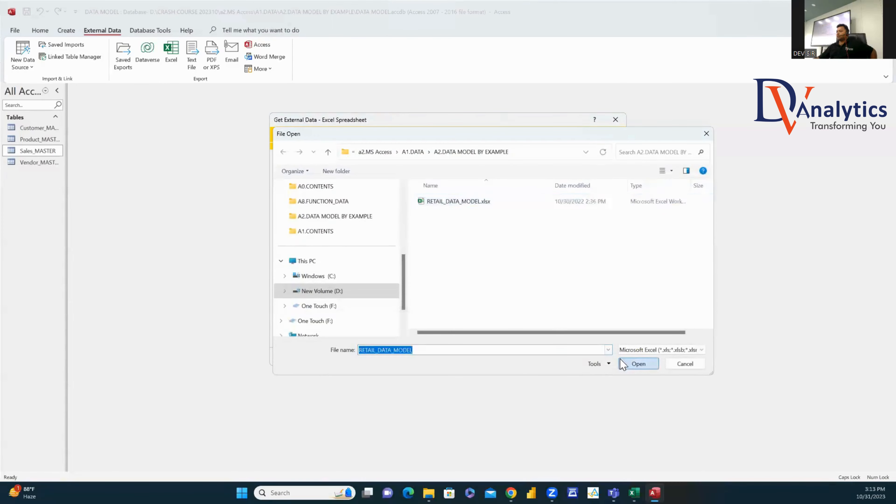
{"action": "left_click", "coordinate": [633, 362]}
{"action": "left_click", "coordinate": [550, 357]}
Step: Import the Time worksheet with first-row column headings and no primary key into a table named Time_MASTER, without saving the import steps
{"action": "left_click", "coordinate": [368, 148]}
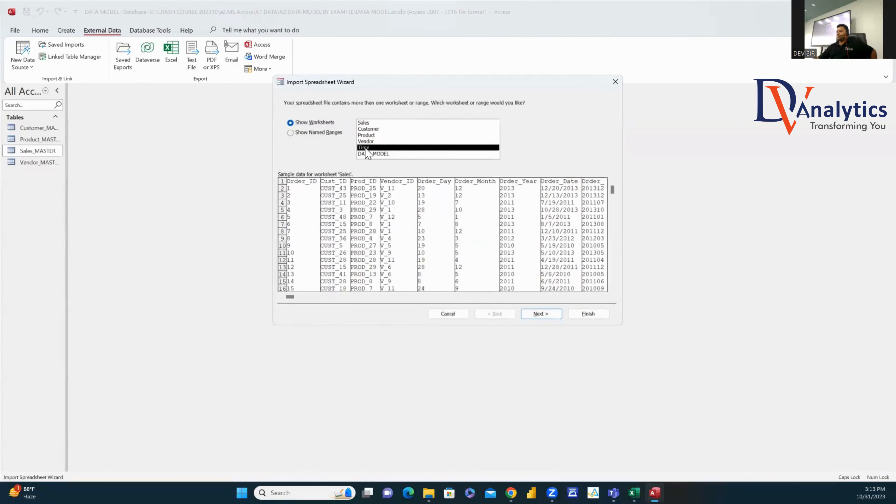
{"action": "left_click", "coordinate": [541, 315]}
{"action": "left_click", "coordinate": [546, 315]}
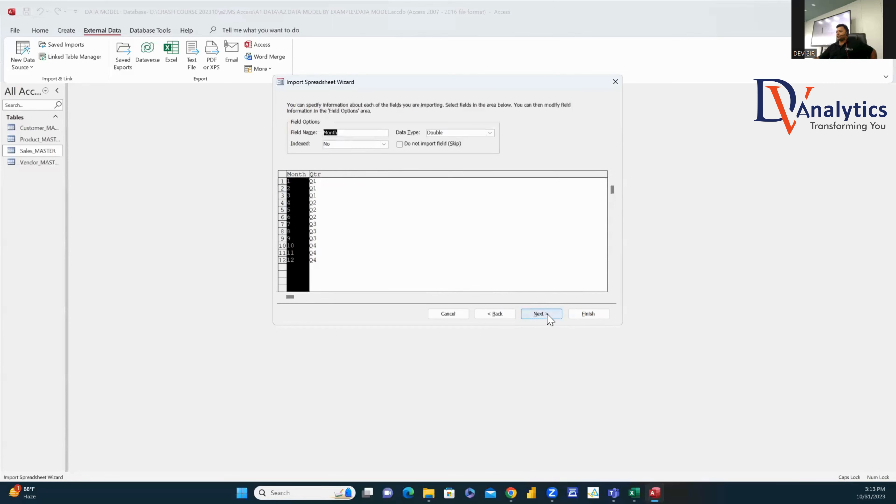
{"action": "left_click", "coordinate": [546, 315]}
{"action": "left_click", "coordinate": [369, 149]}
{"action": "left_click", "coordinate": [541, 314]}
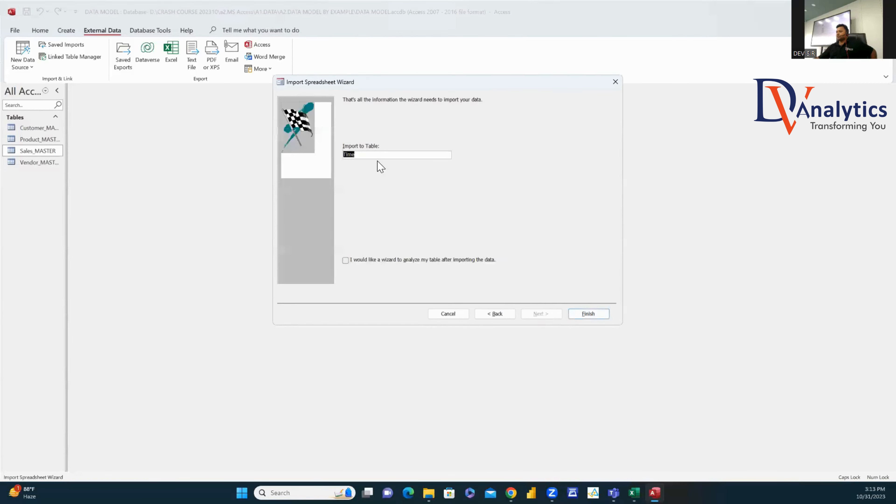
{"action": "type", "text": "Time_MAST"}
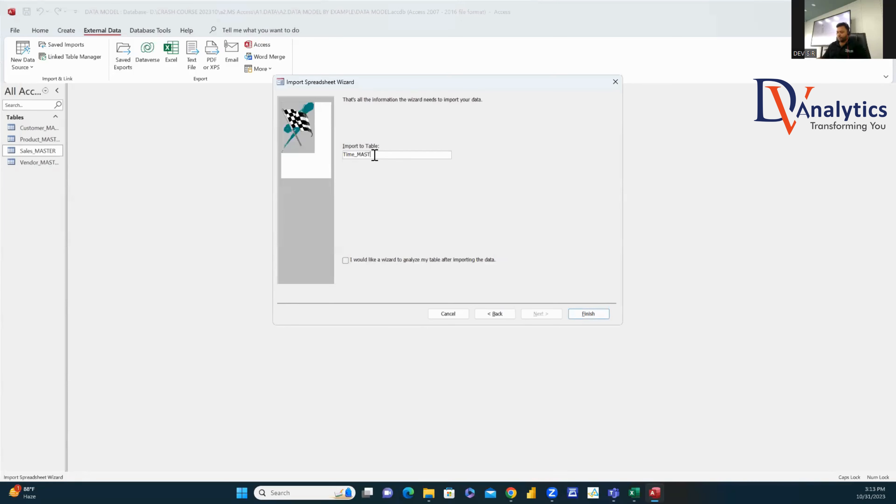
{"action": "type", "text": "ER"}
{"action": "left_click", "coordinate": [593, 315]}
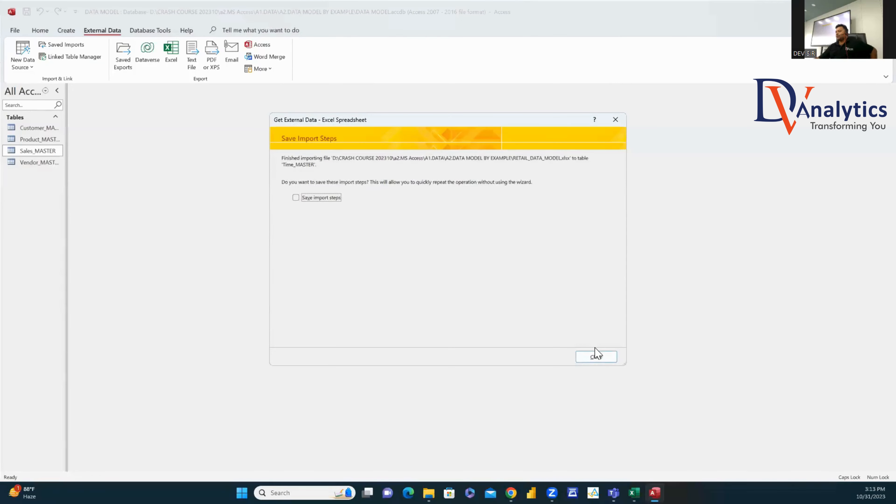
{"action": "left_click", "coordinate": [597, 356]}
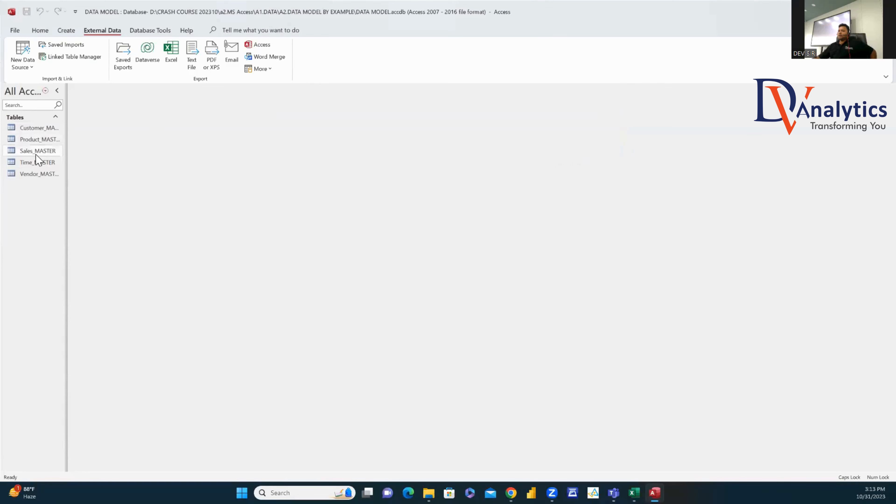
{"action": "left_click", "coordinate": [39, 128]}
{"action": "left_click", "coordinate": [37, 139]}
{"action": "left_click", "coordinate": [36, 162]}
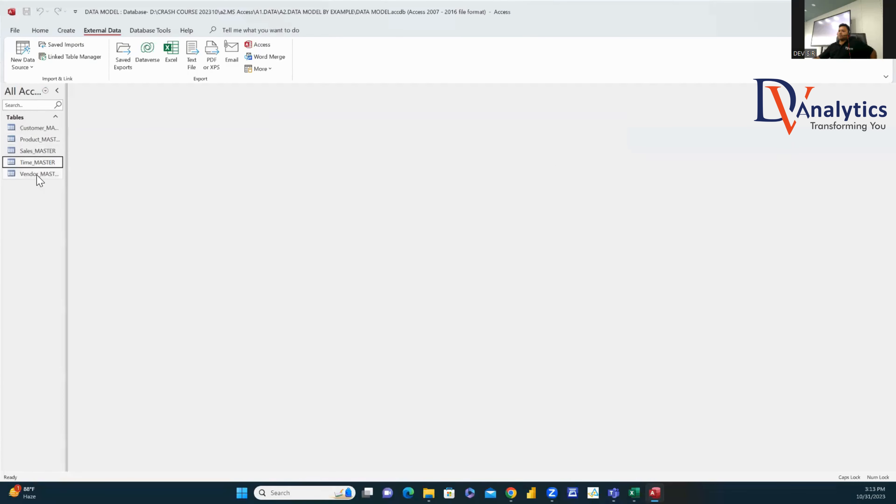
{"action": "left_click", "coordinate": [38, 174]}
Step: Create a new query in design view and close the table list and property sheet to clear the design area
{"action": "left_click", "coordinate": [66, 31]}
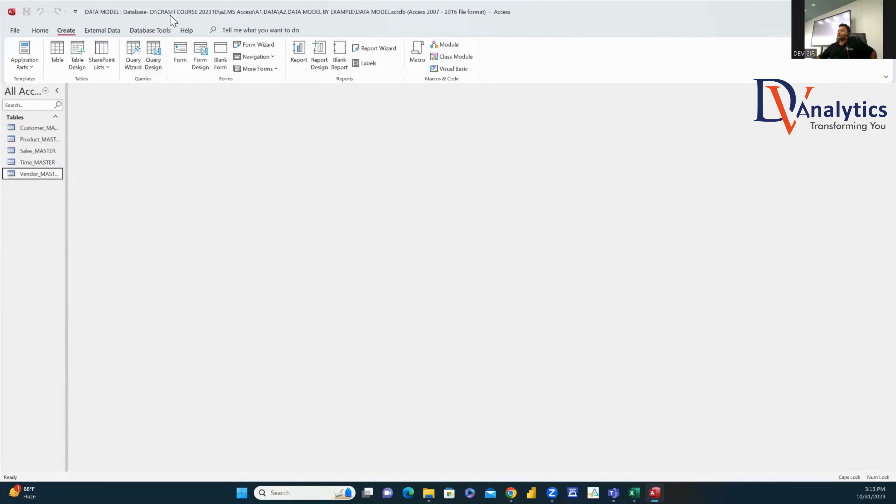
{"action": "left_click", "coordinate": [155, 60]}
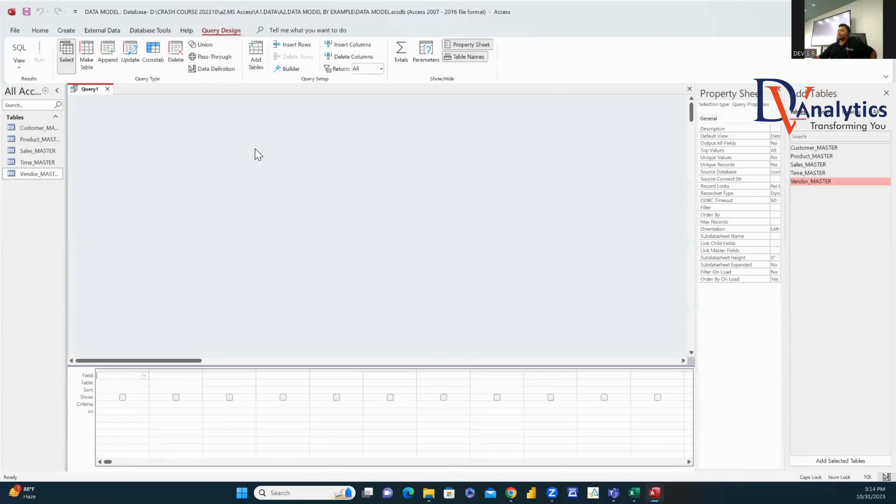
{"action": "left_click", "coordinate": [887, 93]}
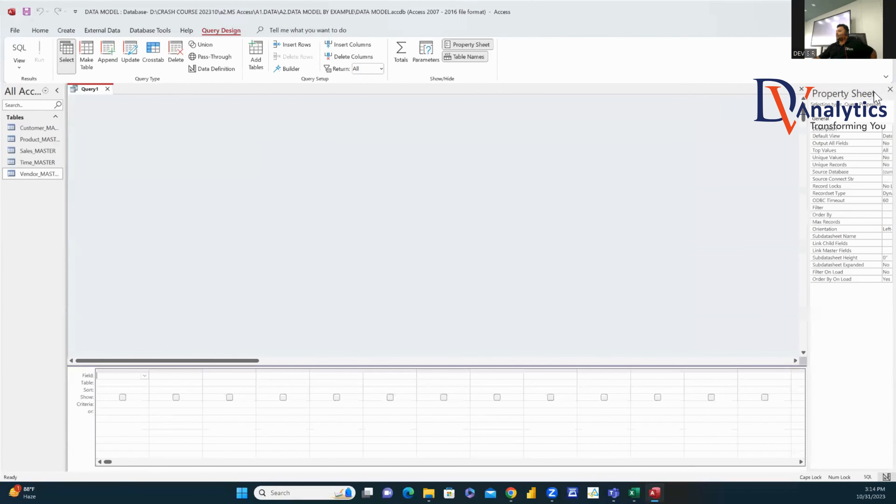
{"action": "left_click", "coordinate": [887, 93]}
Step: Add Sales_MASTER to the centre of the query design, with Customer_MASTER, Product_MASTER, Vendor_MASTER and Time_MASTER placed around it
{"action": "left_click_drag", "start_coordinate": [55, 156], "coordinate": [402, 197]}
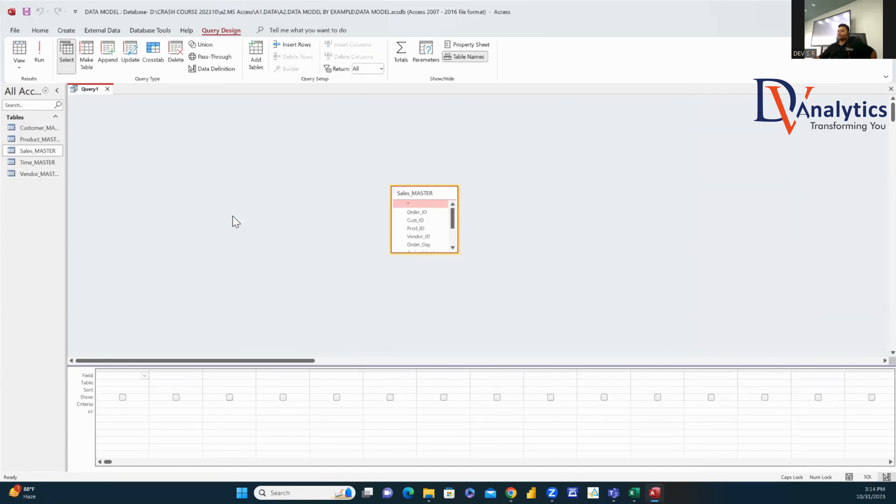
{"action": "left_click_drag", "start_coordinate": [51, 131], "coordinate": [579, 152]}
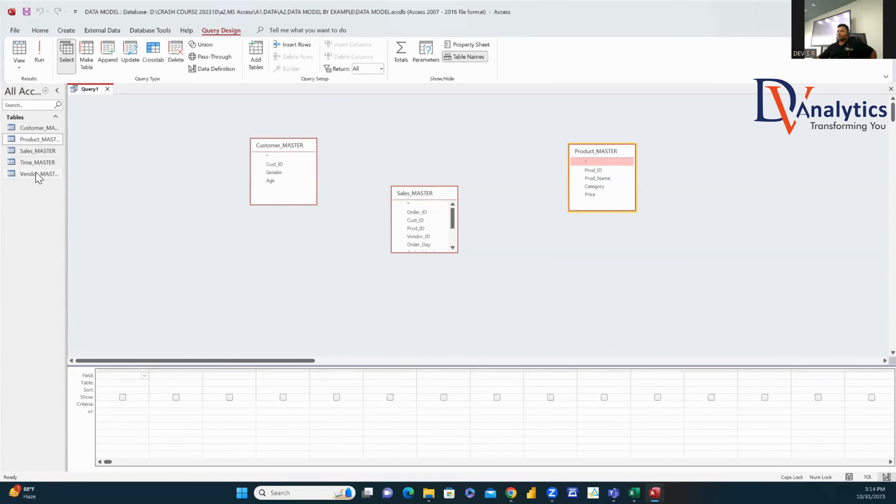
{"action": "left_click_drag", "start_coordinate": [36, 176], "coordinate": [259, 276]}
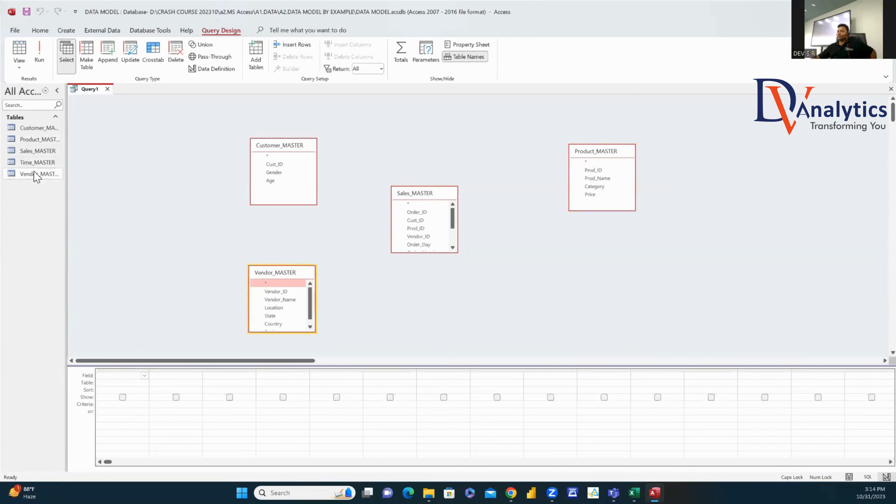
{"action": "left_click_drag", "start_coordinate": [37, 162], "coordinate": [628, 275]}
{"action": "left_click", "coordinate": [618, 273]}
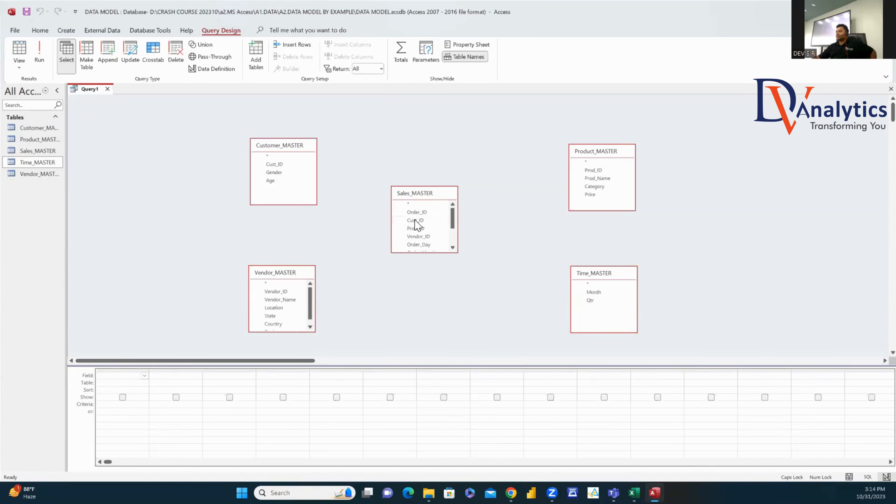
Step: Join Sales_MASTER to the other tables by linking Cust_ID, Prod_ID and Vendor_ID to their matching fields and Order_Month to Month
{"action": "left_click_drag", "start_coordinate": [415, 220], "coordinate": [279, 165]}
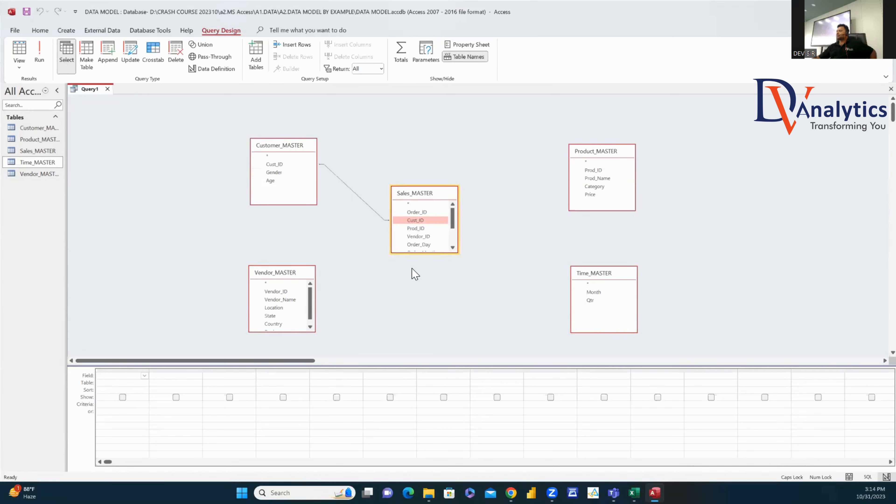
{"action": "left_click_drag", "start_coordinate": [416, 229], "coordinate": [592, 171]}
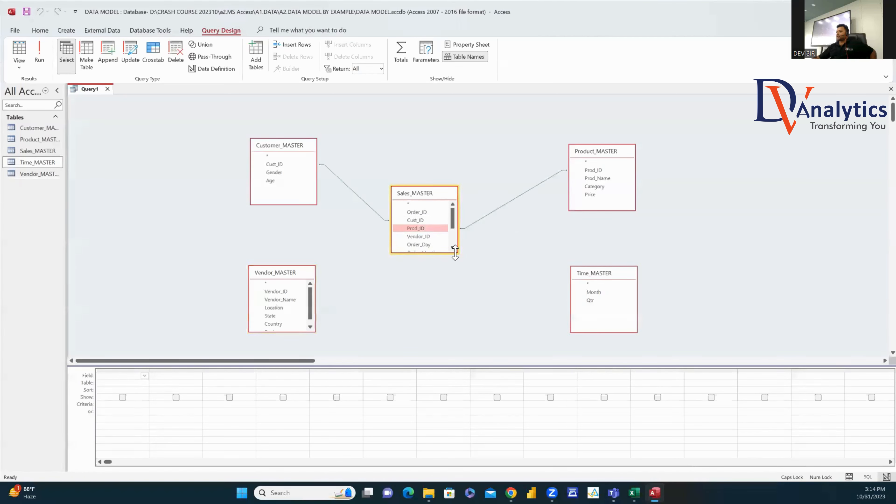
{"action": "left_click_drag", "start_coordinate": [455, 252], "coordinate": [455, 278]}
{"action": "left_click_drag", "start_coordinate": [423, 236], "coordinate": [288, 292]}
{"action": "left_click_drag", "start_coordinate": [453, 233], "coordinate": [595, 300]}
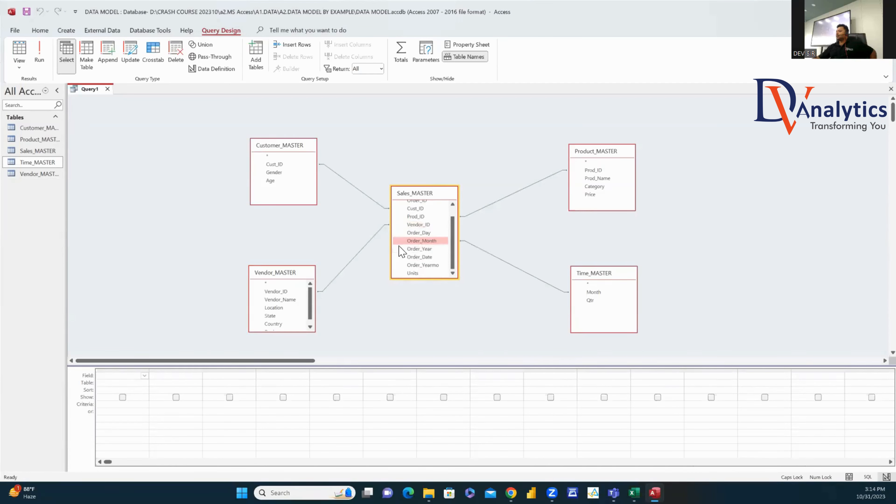
Step: Set the Customer_MASTER and Product_MASTER joins to include all records from Sales_MASTER and only matching records from the other table
{"action": "double_click", "coordinate": [368, 196]}
{"action": "left_click", "coordinate": [358, 190]}
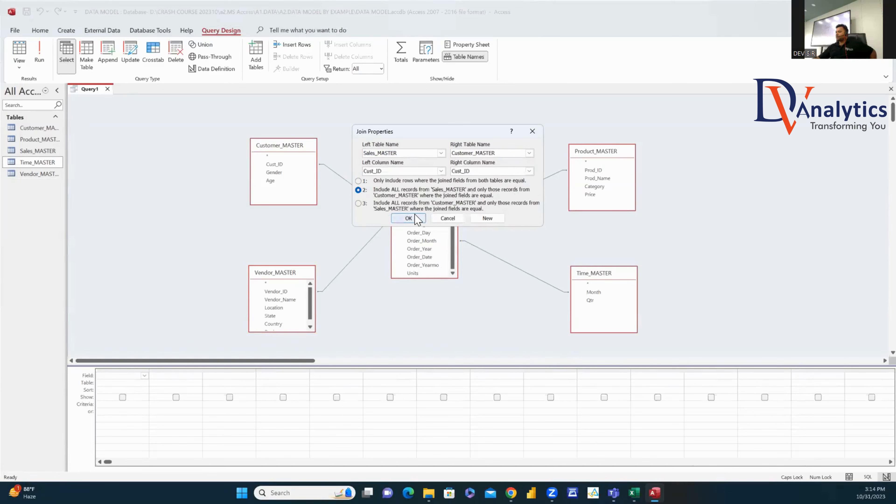
{"action": "left_click", "coordinate": [409, 219]}
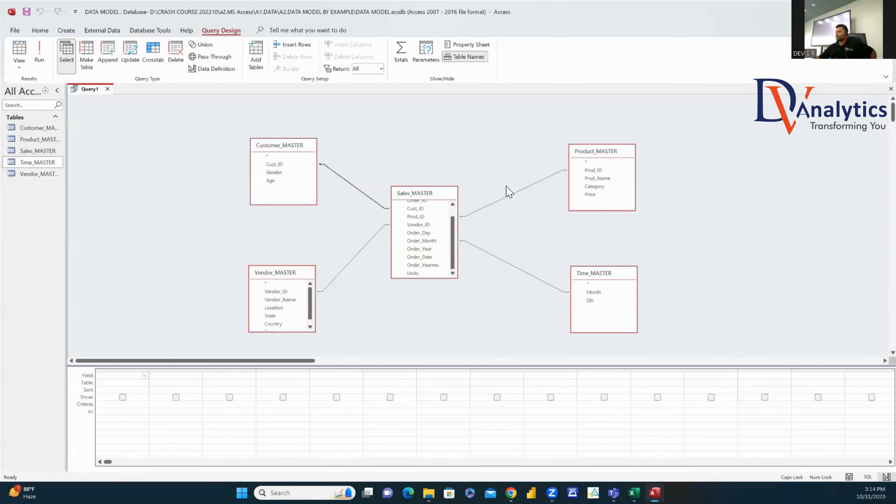
{"action": "double_click", "coordinate": [528, 192]}
{"action": "left_click", "coordinate": [362, 190]}
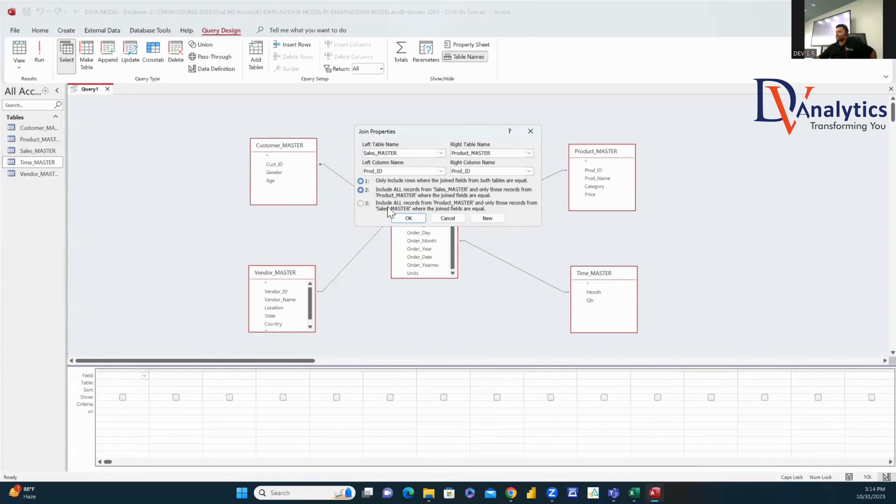
{"action": "left_click", "coordinate": [409, 217]}
Step: Set the Vendor_MASTER and Time_MASTER joins to include all records from Sales_MASTER and only the matching vendor and time records
{"action": "double_click", "coordinate": [356, 260]}
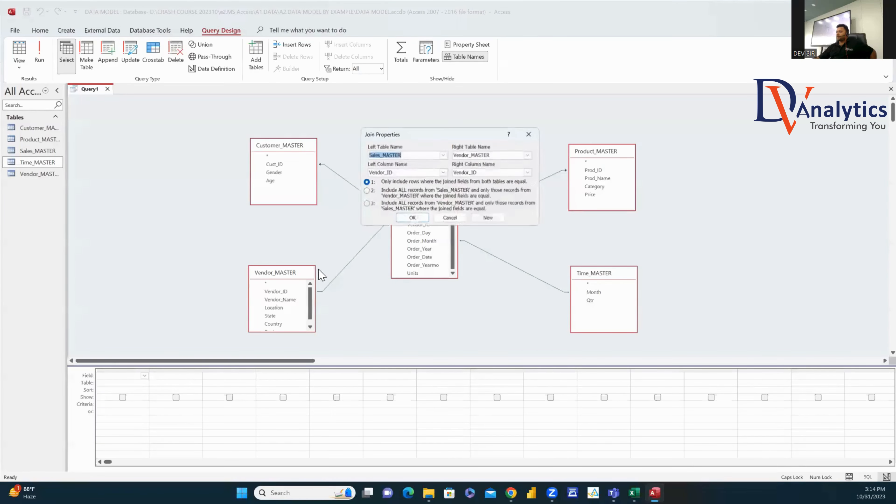
{"action": "left_click", "coordinate": [362, 199]}
{"action": "left_click", "coordinate": [409, 217]}
{"action": "double_click", "coordinate": [488, 254]}
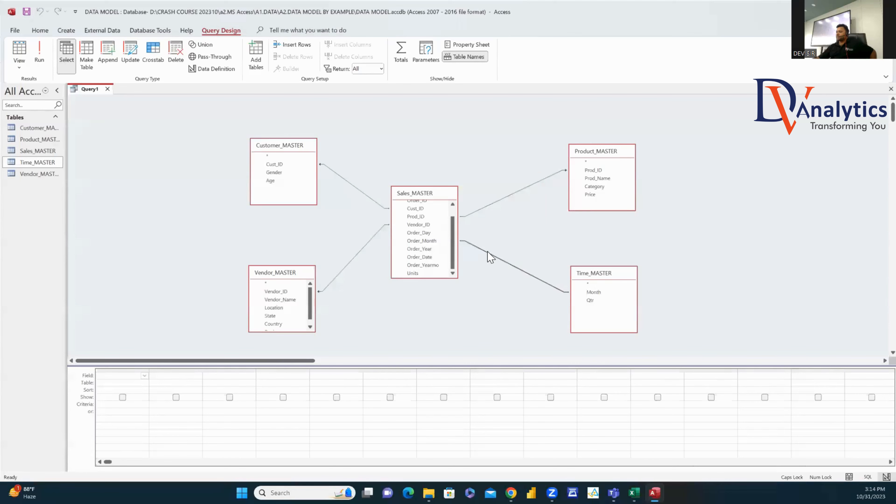
{"action": "left_click", "coordinate": [368, 193]}
{"action": "left_click", "coordinate": [409, 218]}
Step: Add all Sales_MASTER fields to the query grid and insert Gender and Age from Customer_MASTER directly after Cust_ID
{"action": "double_click", "coordinate": [437, 193]}
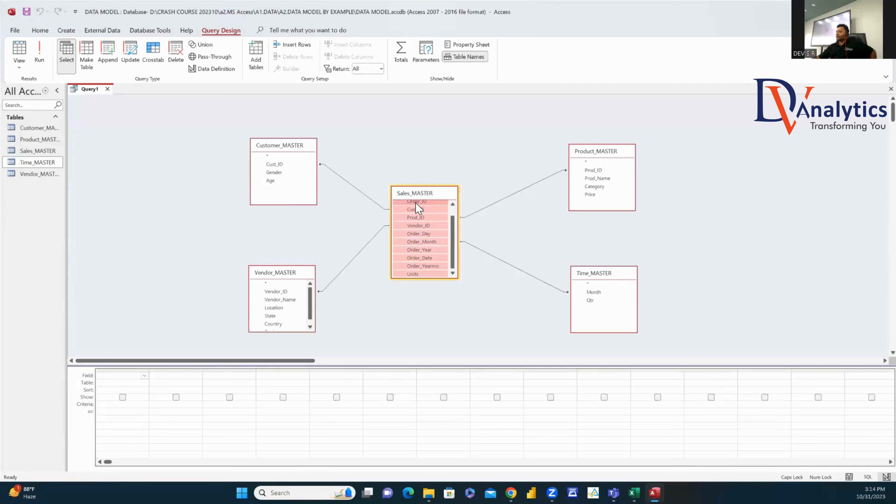
{"action": "left_click_drag", "start_coordinate": [418, 208], "coordinate": [139, 378]}
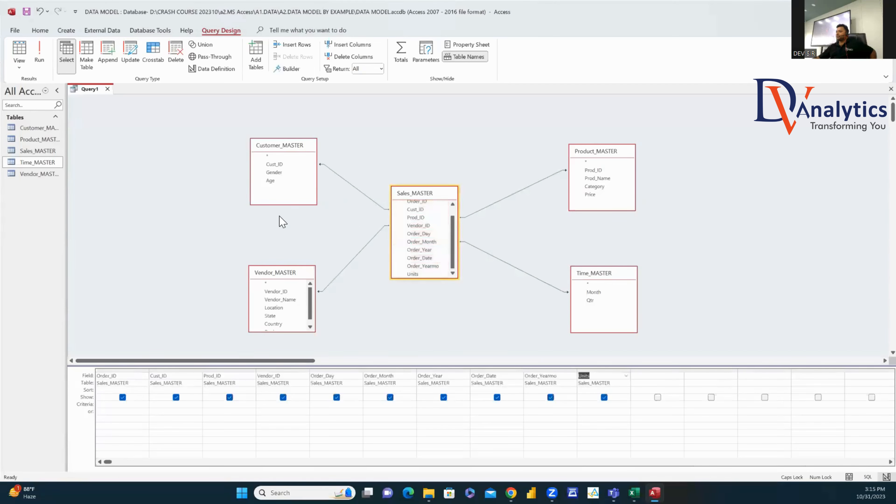
{"action": "left_click", "coordinate": [274, 173]}
{"action": "left_click", "coordinate": [275, 180], "text": "ctrl"}
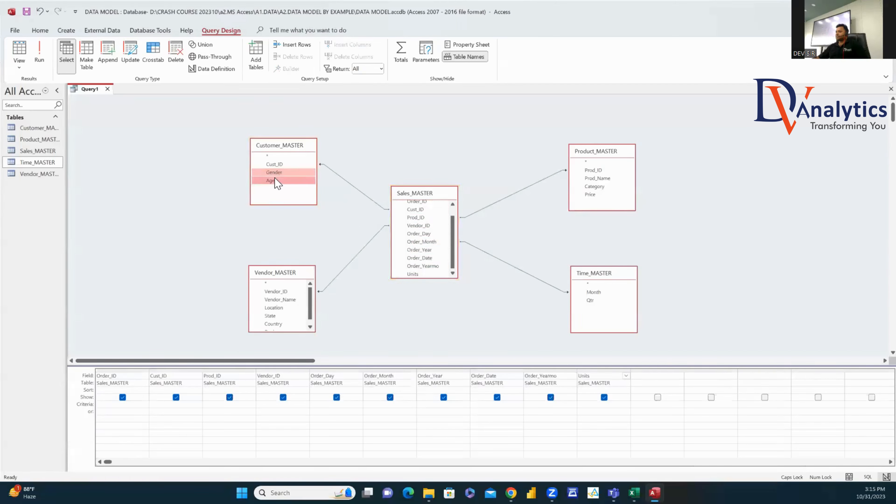
{"action": "left_click_drag", "start_coordinate": [276, 175], "coordinate": [220, 375]}
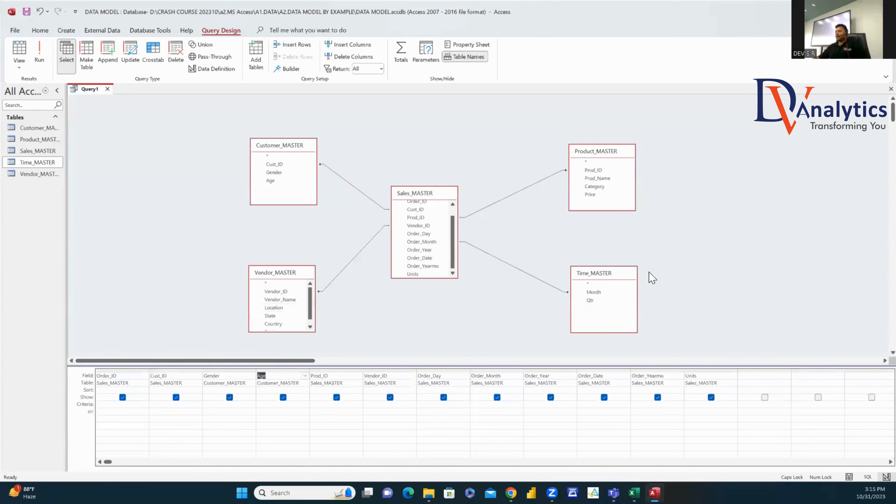
Step: Insert Prod_Name, Category and Price from Product_MASTER into the query grid directly after Prod_ID
{"action": "left_click", "coordinate": [597, 178]}
{"action": "left_click", "coordinate": [595, 186], "text": "ctrl"}
{"action": "left_click", "coordinate": [590, 194], "text": "ctrl"}
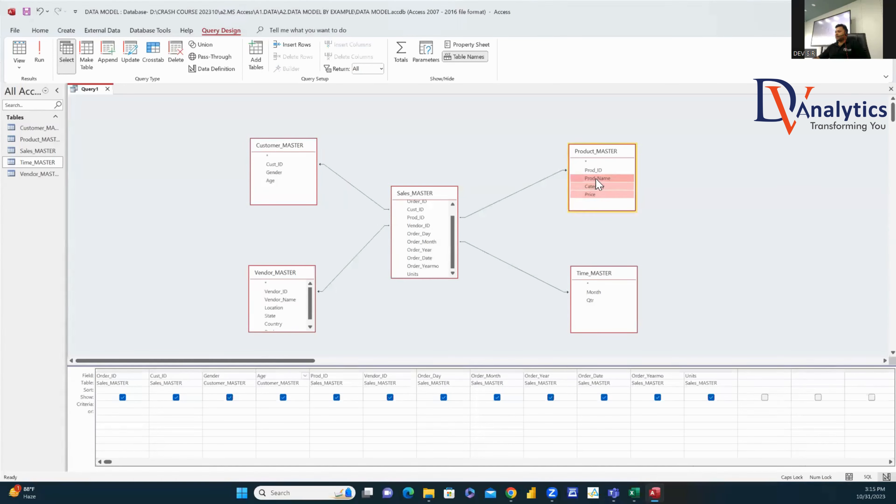
{"action": "left_click_drag", "start_coordinate": [596, 178], "coordinate": [379, 381]}
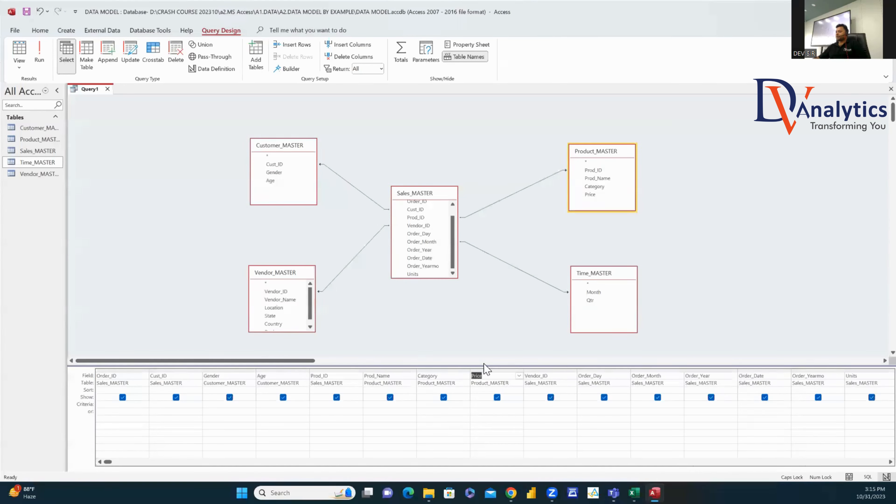
Step: Insert Vendor_Name, Location, State, Country and Region from Vendor_MASTER into the query grid directly after Vendor_ID
{"action": "left_click", "coordinate": [873, 461]}
{"action": "left_click", "coordinate": [873, 461]}
{"action": "left_click", "coordinate": [873, 461]}
{"action": "left_click", "coordinate": [288, 300]}
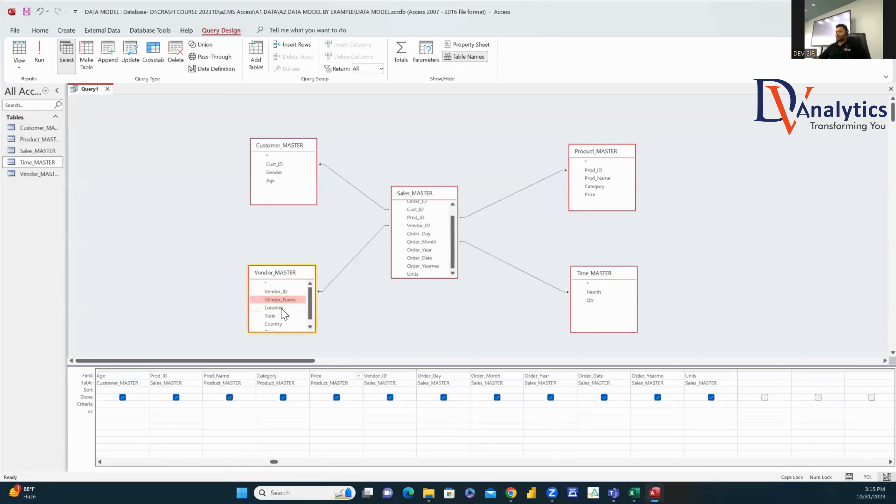
{"action": "left_click", "coordinate": [279, 307], "text": "shift"}
{"action": "scroll", "coordinate": [311, 307], "scroll_direction": "down", "scroll_amount": 1}
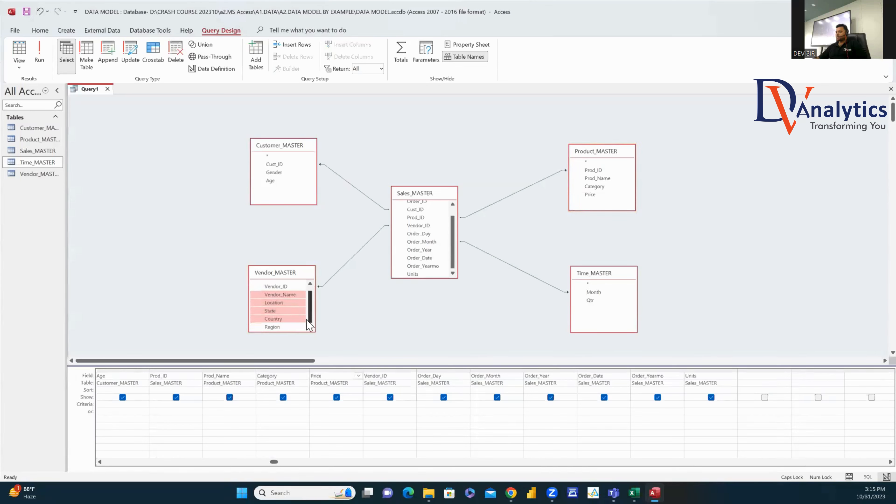
{"action": "left_click", "coordinate": [280, 328], "text": "shift"}
{"action": "left_click_drag", "start_coordinate": [289, 304], "coordinate": [430, 369]}
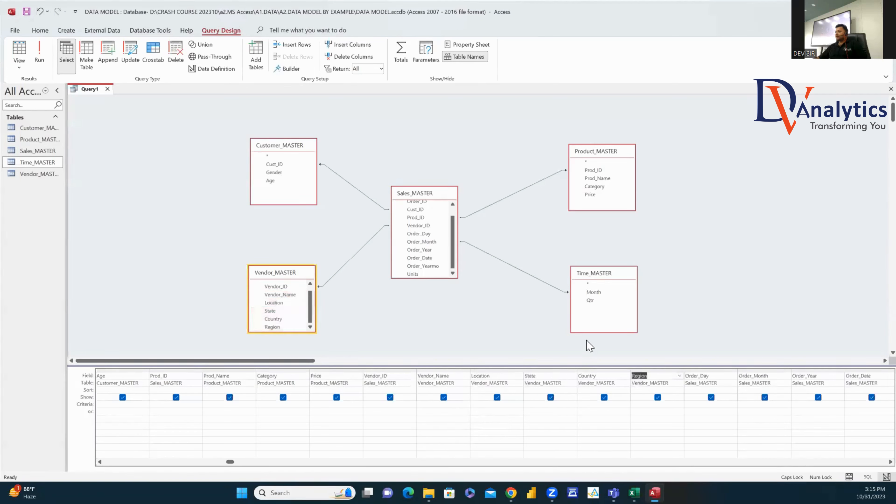
Step: Insert Qtr from Time_MASTER into the query grid directly after Order_Month
{"action": "left_click", "coordinate": [591, 303]}
{"action": "scroll", "coordinate": [875, 463], "scroll_direction": "right", "scroll_amount": 3}
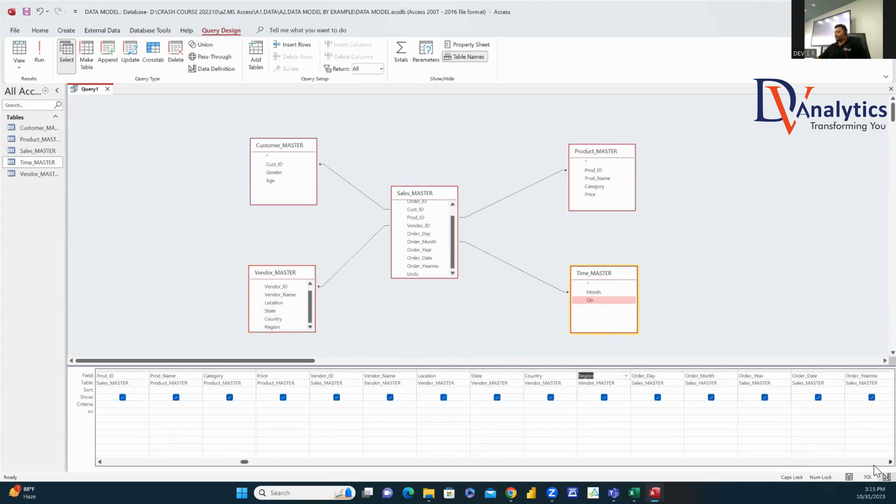
{"action": "left_click_drag", "start_coordinate": [592, 301], "coordinate": [637, 369]}
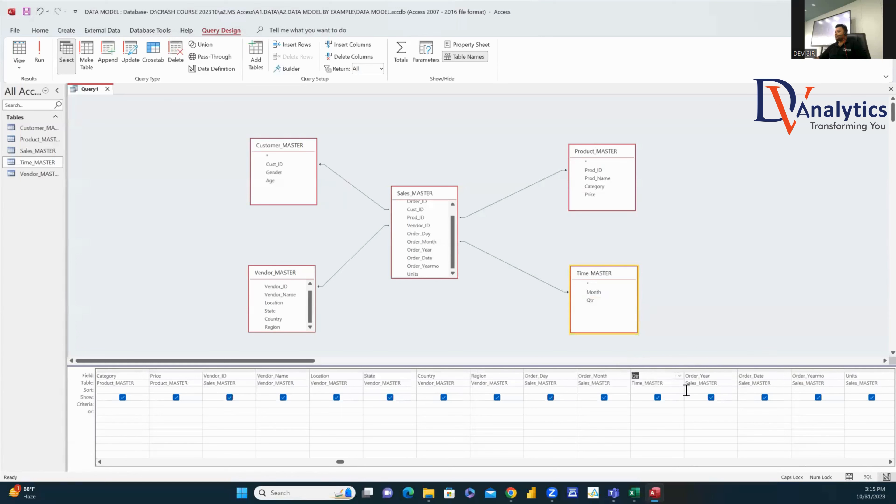
Step: Add a calculated field SALES: UNITS*PRICE after Units in the query grid, using the Expression Builder
{"action": "scroll", "coordinate": [874, 463], "scroll_direction": "right", "scroll_amount": 3}
{"action": "left_click", "coordinate": [765, 376]}
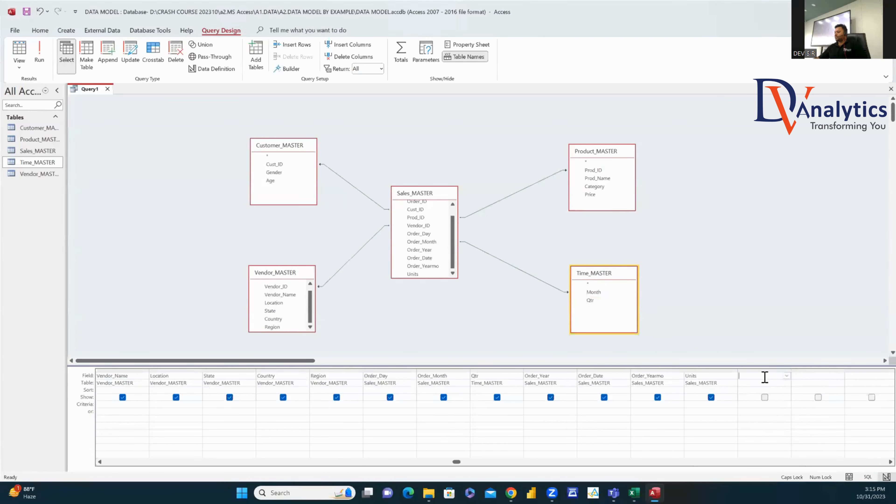
{"action": "type", "text": "SALES"}
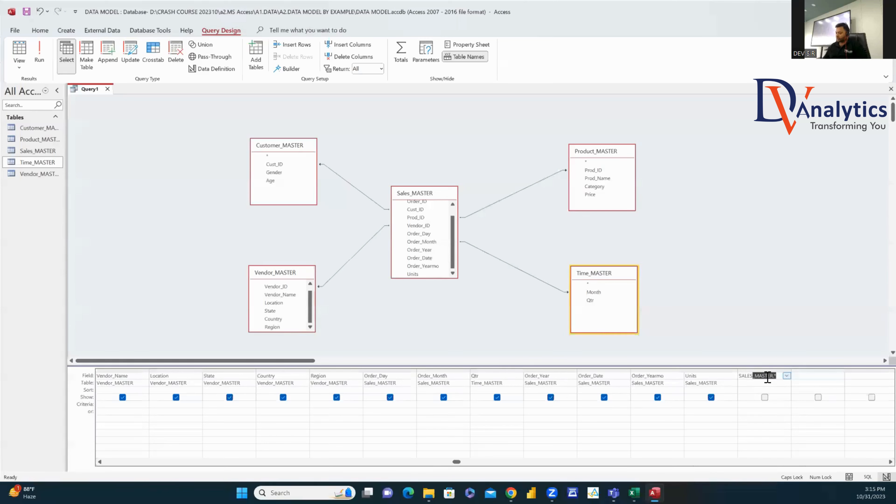
{"action": "type", "text": ":"}
{"action": "right_click", "coordinate": [767, 377]}
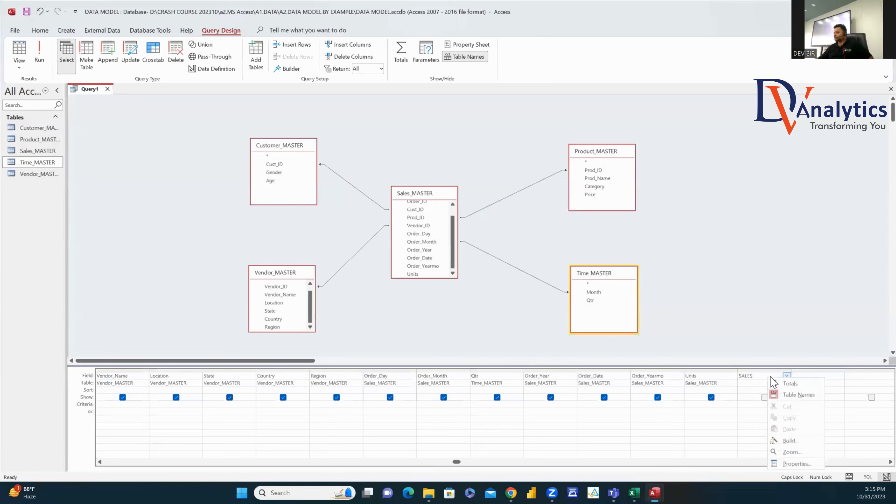
{"action": "left_click", "coordinate": [789, 444]}
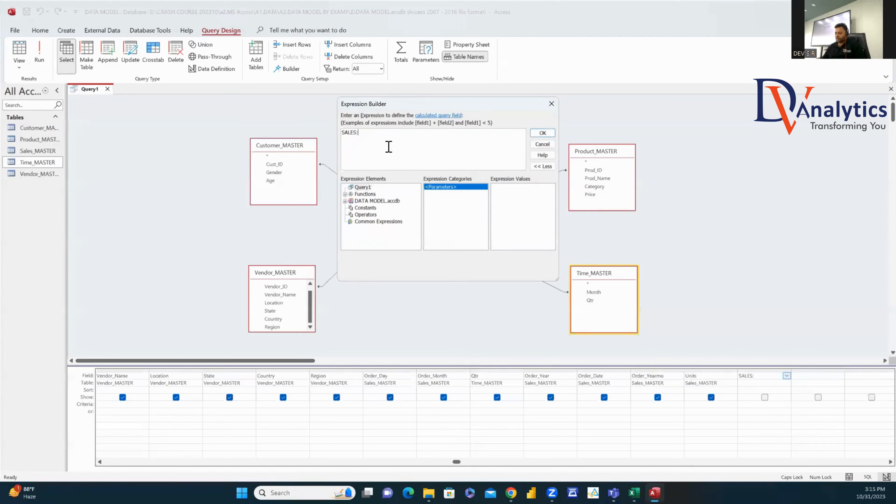
{"action": "type", "text": "PRICE"}
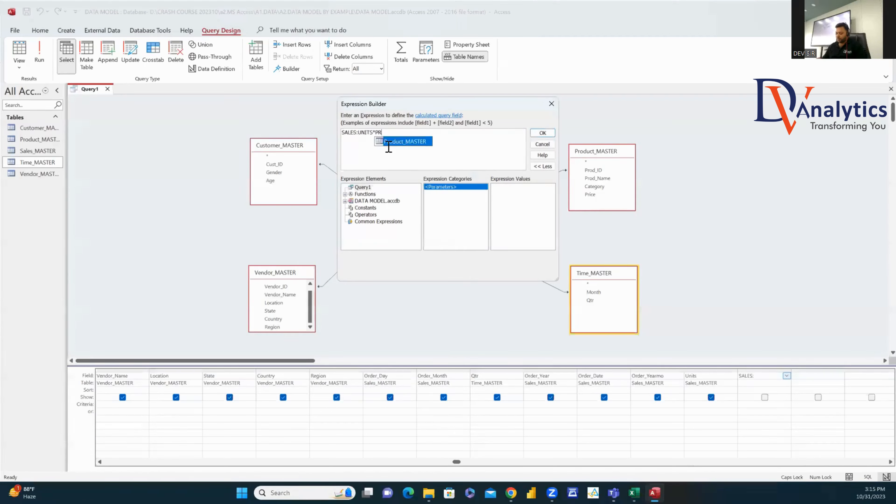
{"action": "left_click", "coordinate": [542, 134]}
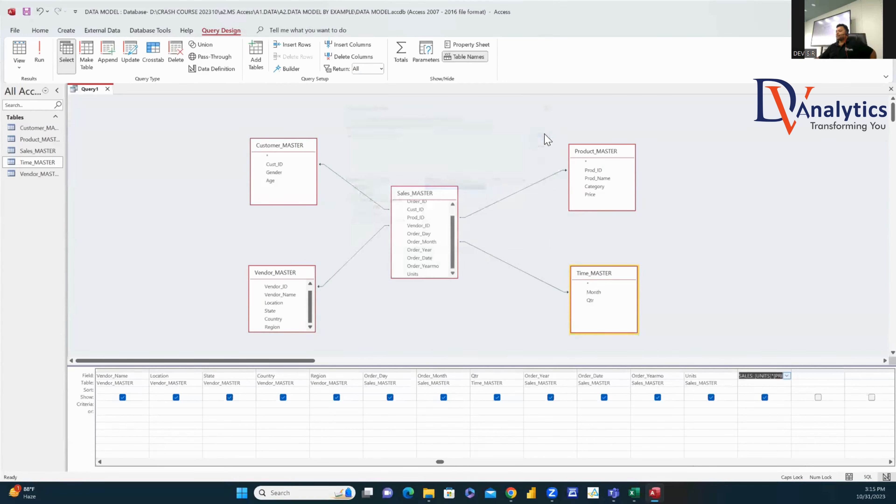
Step: Run the query, save it as FINAL_OUTPUT and close it
{"action": "left_click", "coordinate": [39, 57]}
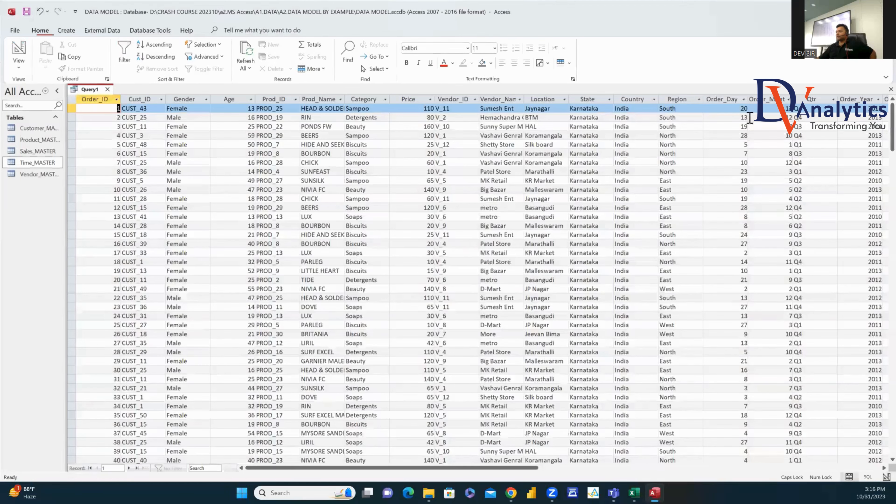
{"action": "left_click_drag", "start_coordinate": [524, 469], "coordinate": [424, 470]}
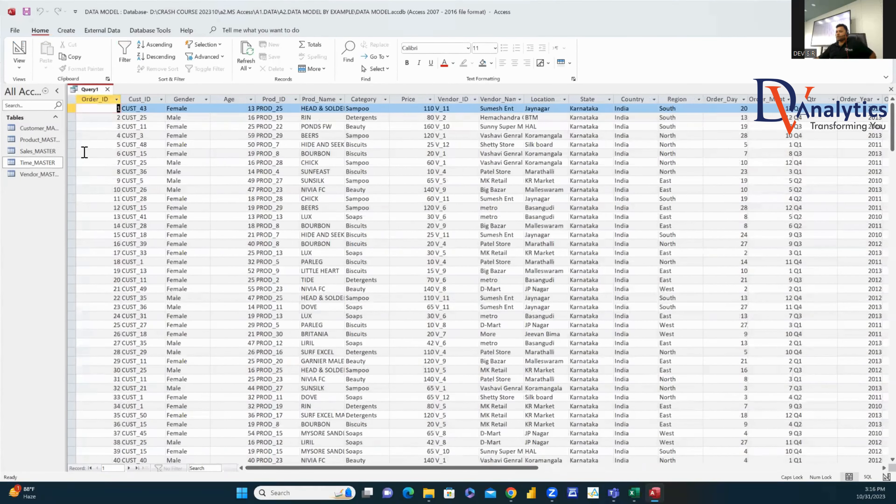
{"action": "key", "text": "ctrl+s"}
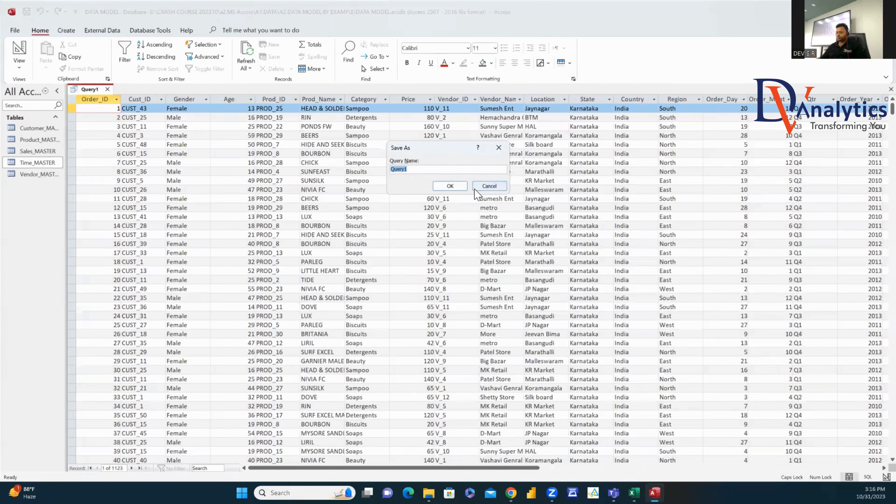
{"action": "type", "text": "FINAL_OUT"}
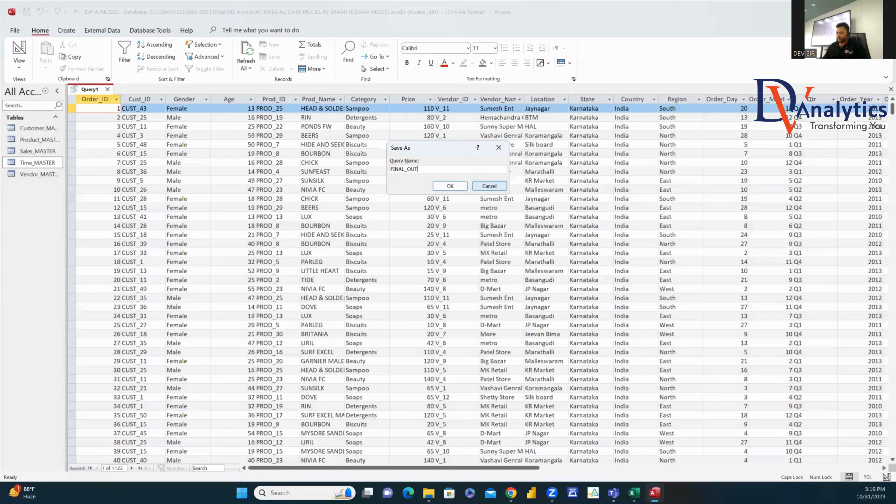
{"action": "type", "text": "PUT"}
{"action": "left_click", "coordinate": [450, 186]}
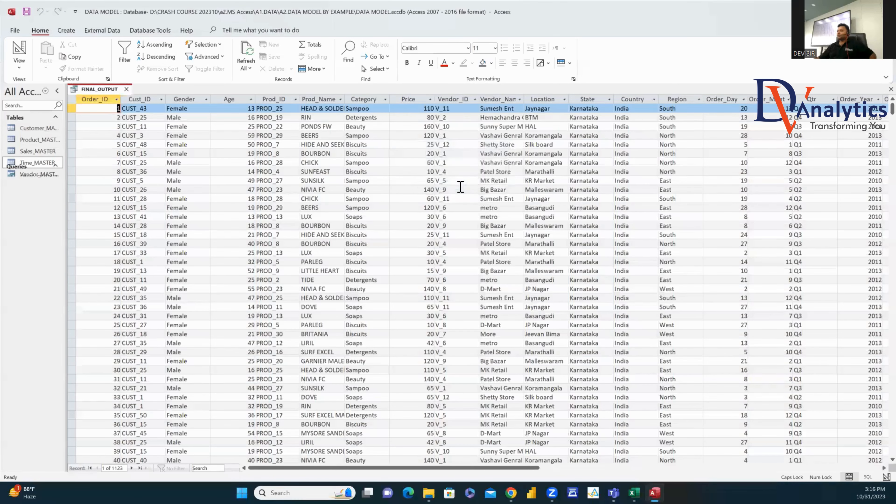
{"action": "left_click", "coordinate": [130, 89]}
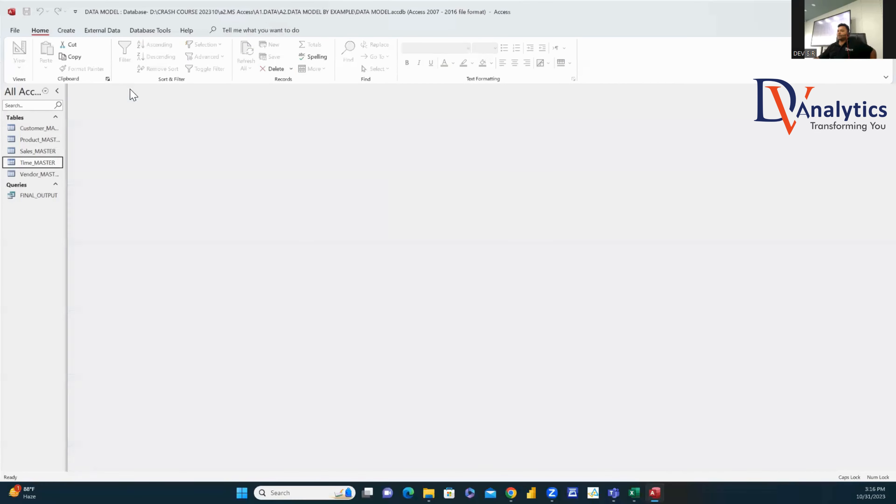
Step: Export the FINAL_OUTPUT query to the Excel workbook FINAL_OUTPUT.xlsx in the A2.DATA MODEL BY EXAMPLE folder
{"action": "right_click", "coordinate": [45, 203]}
{"action": "mouse_move", "coordinate": [66, 232]}
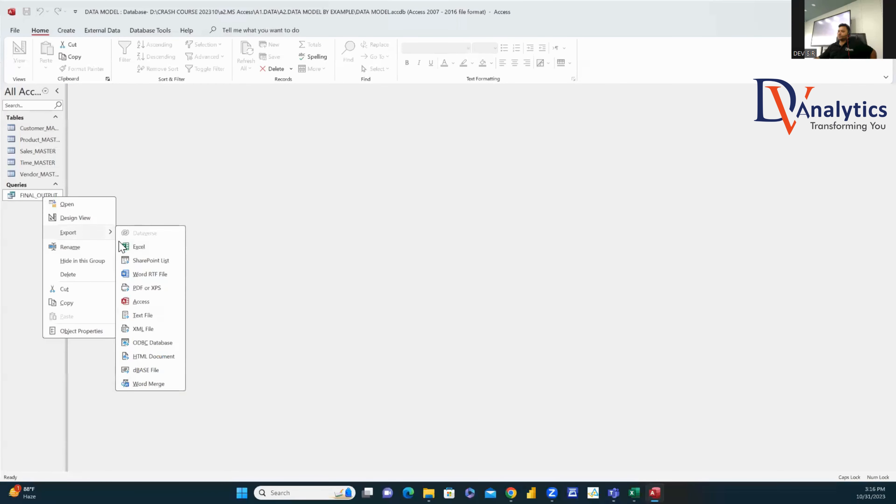
{"action": "left_click", "coordinate": [138, 249]}
{"action": "left_click", "coordinate": [584, 178]}
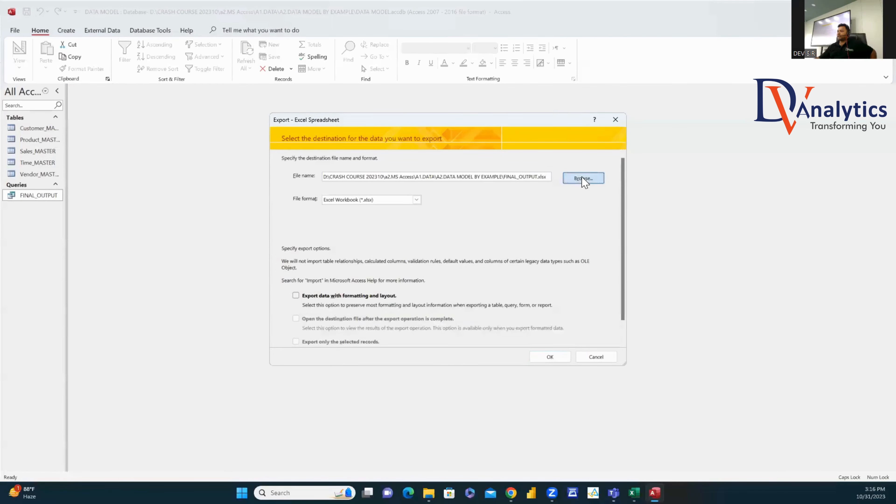
{"action": "left_click", "coordinate": [410, 152]}
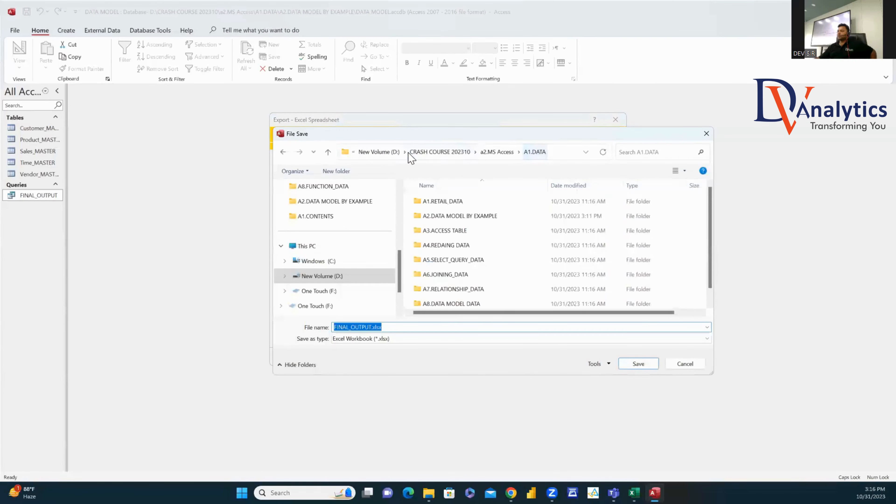
{"action": "double_click", "coordinate": [455, 218]}
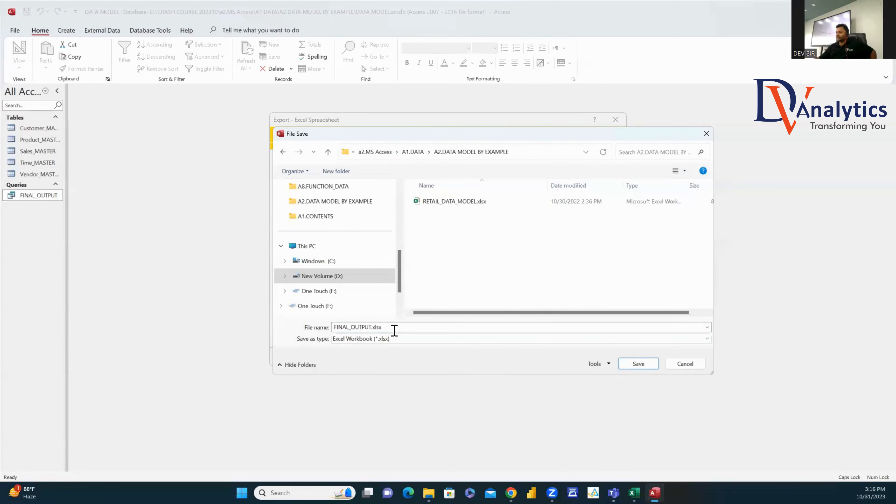
{"action": "left_click", "coordinate": [634, 365]}
{"action": "left_click", "coordinate": [554, 356]}
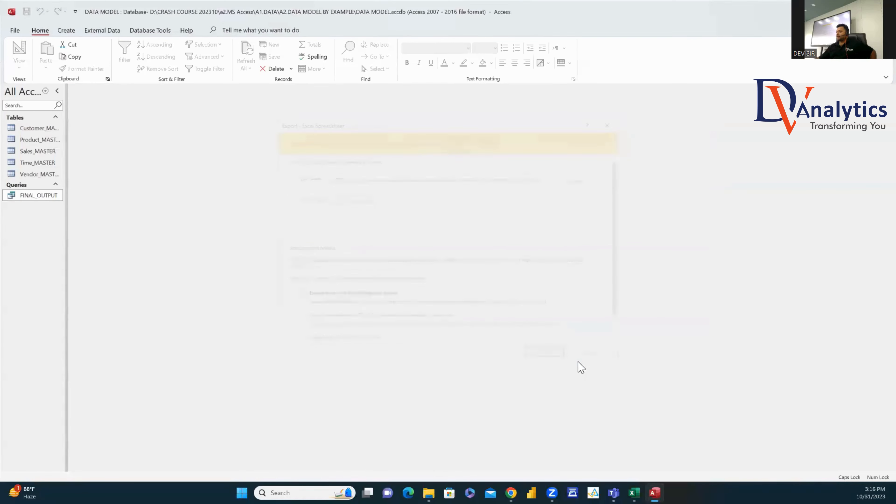
{"action": "left_click", "coordinate": [593, 360]}
Step: Switch to File Explorer and check the A2.DATA MODEL BY EXAMPLE folder for the exported workbook
{"action": "mouse_move", "coordinate": [429, 493]}
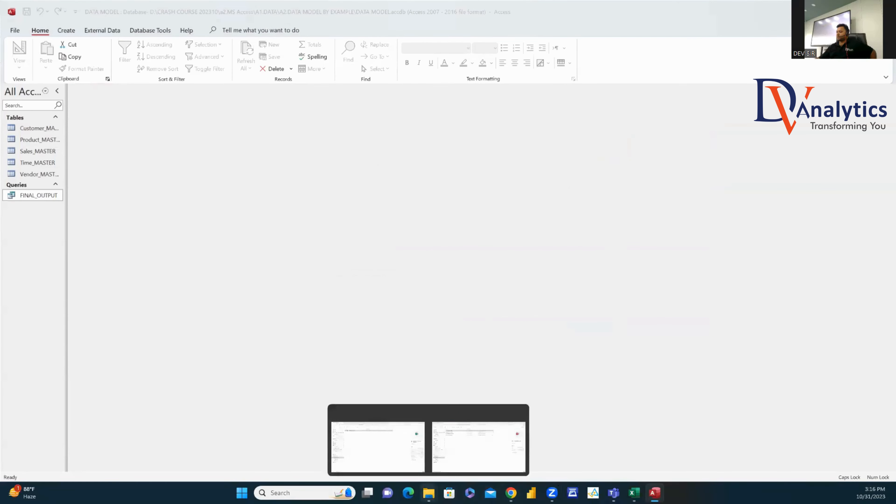
{"action": "left_click", "coordinate": [466, 452]}
{"action": "left_click", "coordinate": [203, 142]}
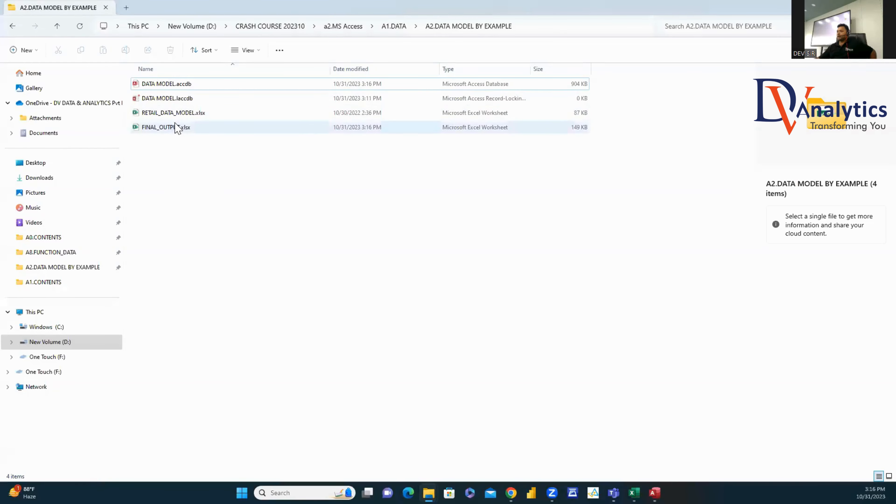
Step: Switch back to Access, open the FINAL_OUTPUT query in Design View and review its SALES field
{"action": "left_click", "coordinate": [655, 493]}
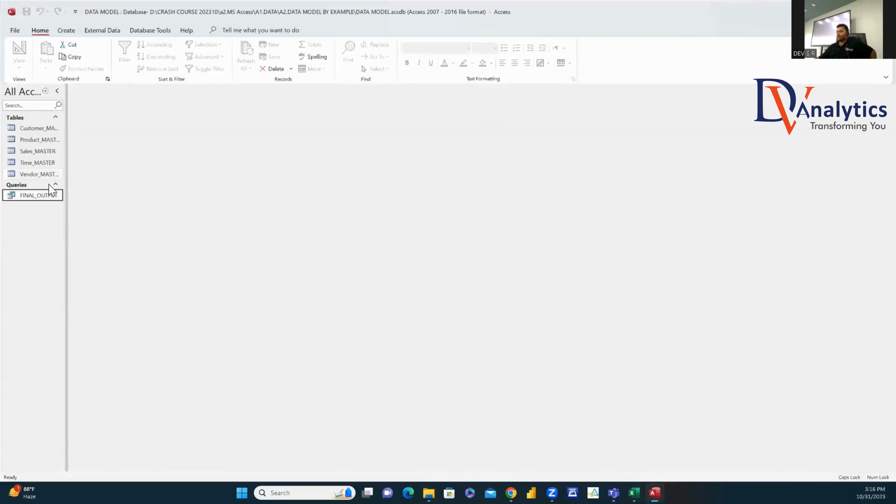
{"action": "right_click", "coordinate": [36, 196]}
{"action": "left_click", "coordinate": [67, 217]}
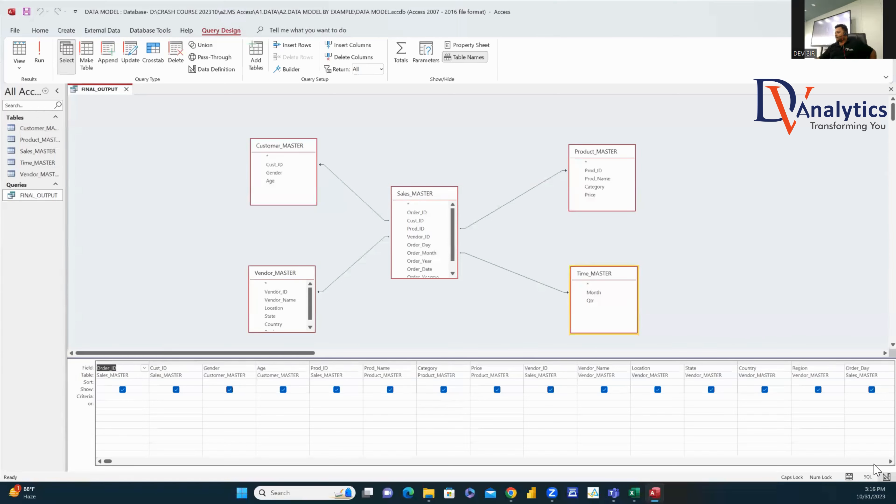
{"action": "scroll", "coordinate": [875, 466], "scroll_direction": "right", "scroll_amount": 8}
{"action": "scroll", "coordinate": [877, 468], "scroll_direction": "right", "scroll_amount": 1}
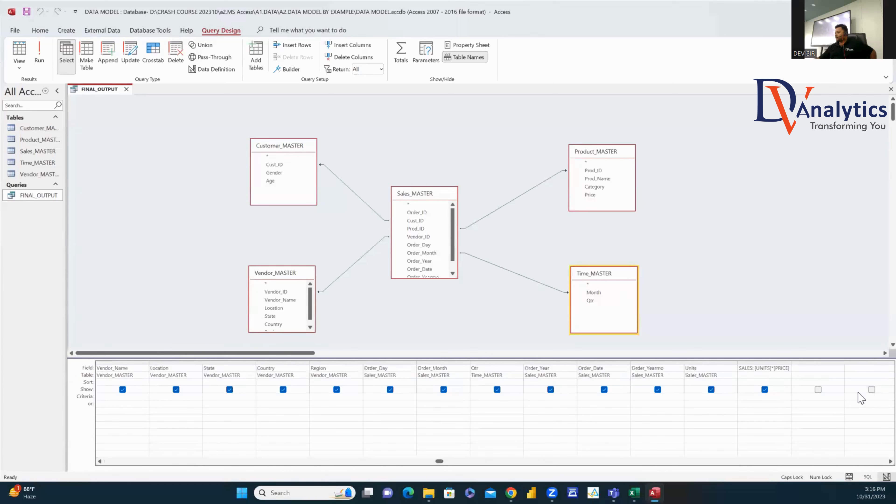
Step: Open FINAL_OUTPUT.xlsx from File Explorer in Excel and autofit all column widths, keeping the workbook open
{"action": "key", "text": "alt+Tab"}
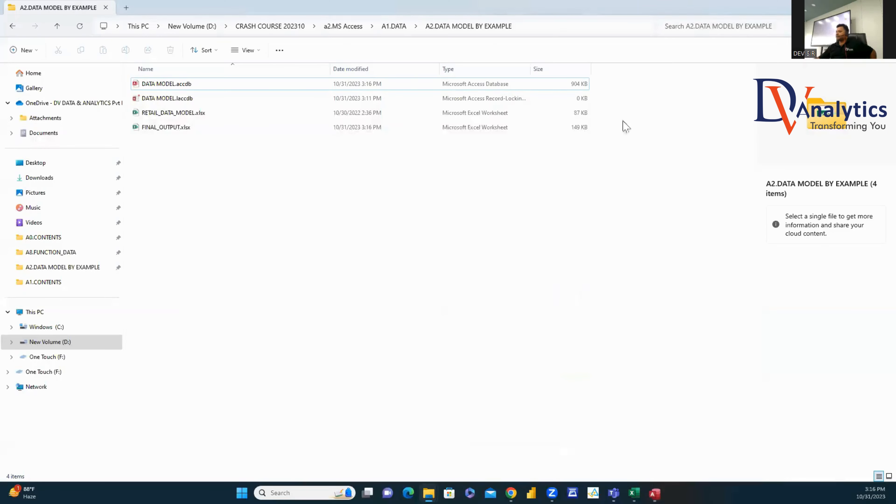
{"action": "left_click", "coordinate": [164, 127]}
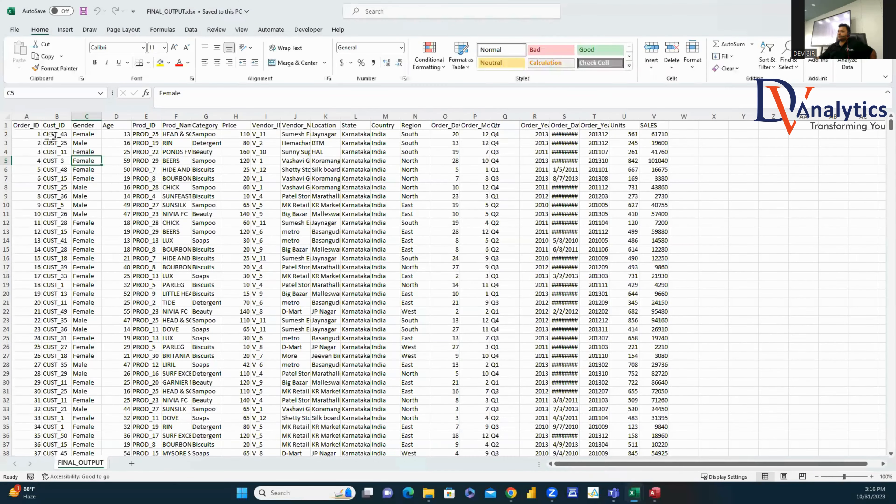
{"action": "left_click", "coordinate": [8, 113]}
{"action": "double_click", "coordinate": [41, 116]}
{"action": "left_click", "coordinate": [250, 240]}
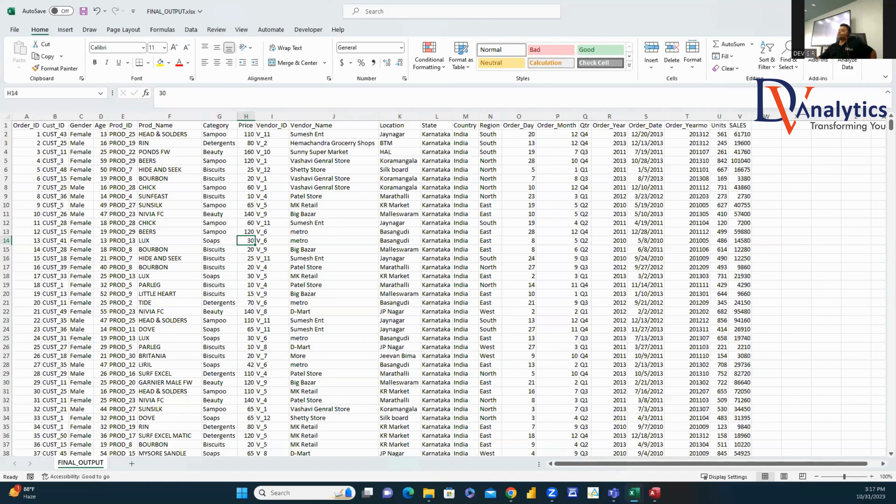
{"action": "left_click", "coordinate": [886, 9]}
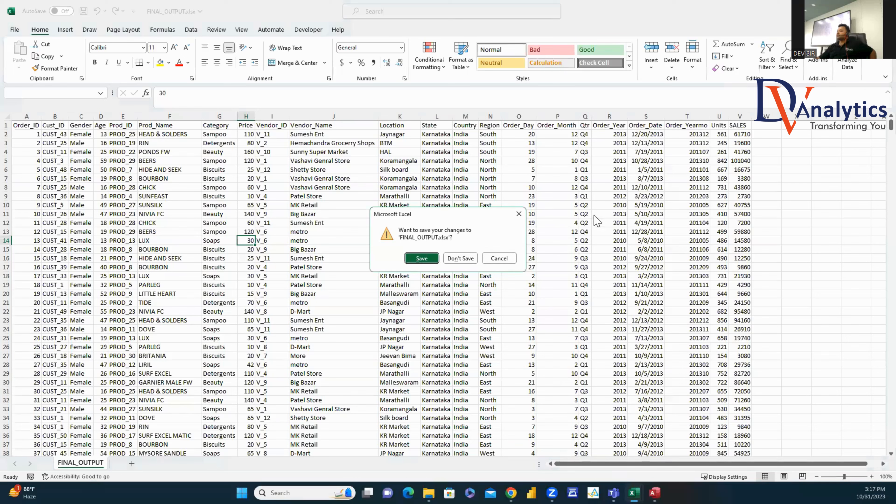
{"action": "left_click", "coordinate": [499, 258]}
Step: Insert a PivotTable from the FINAL_OUTPUT data on a new worksheet, adding the data to the Data Model
{"action": "left_click", "coordinate": [31, 123]}
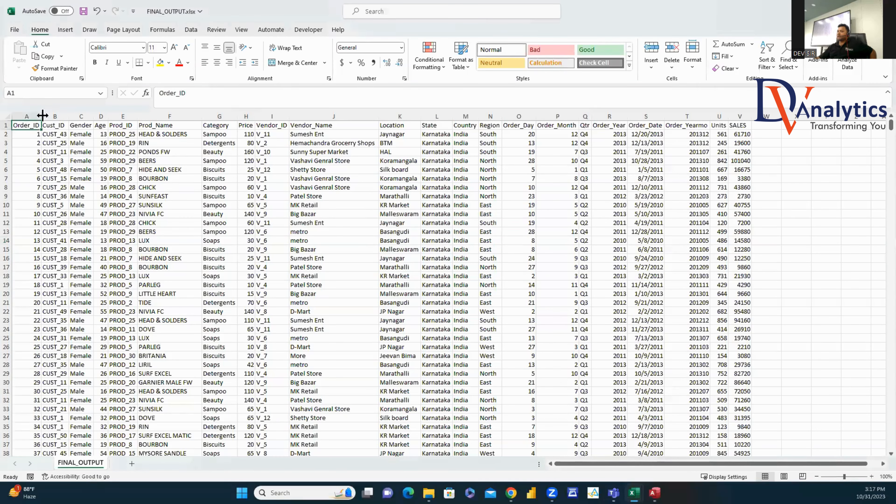
{"action": "left_click", "coordinate": [68, 31]}
{"action": "left_click", "coordinate": [24, 53]}
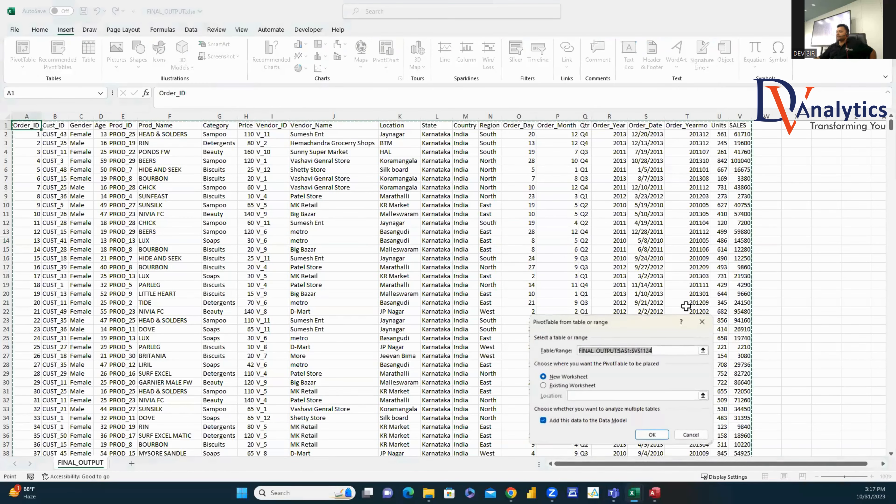
{"action": "left_click", "coordinate": [652, 435]}
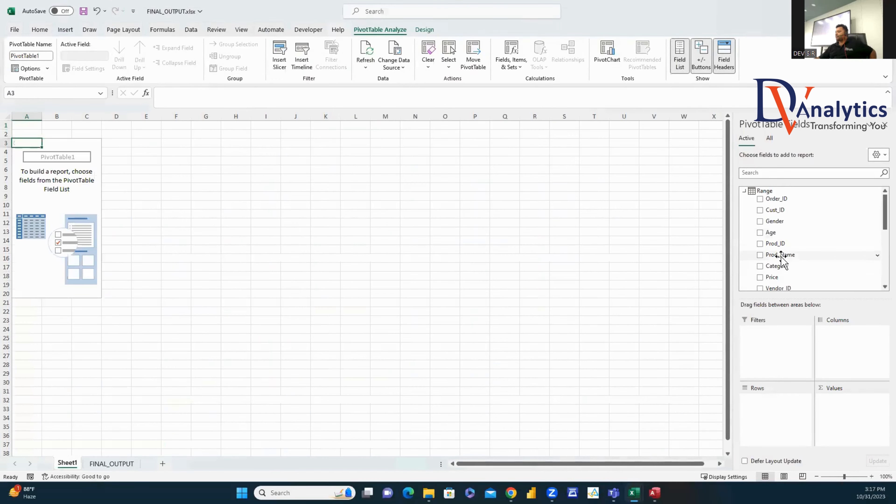
Step: Put Category and Prod_Name in the PivotTable rows and summarize Units and SALES as values
{"action": "left_click_drag", "start_coordinate": [780, 248], "coordinate": [762, 399]}
{"action": "scroll", "coordinate": [877, 251], "scroll_direction": "down", "scroll_amount": 5}
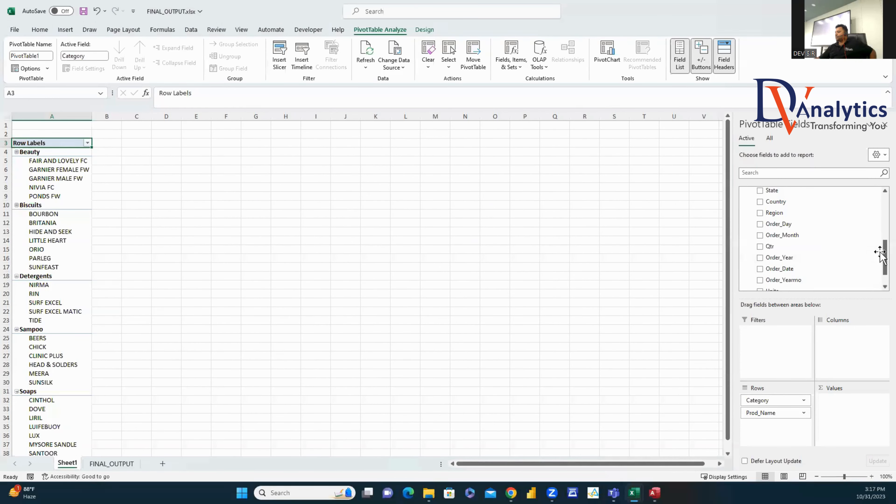
{"action": "left_click_drag", "start_coordinate": [772, 268], "coordinate": [851, 423]}
Step: Put Location in the PivotTable columns and move the Values entry to the rows below Prod_Name
{"action": "scroll", "coordinate": [836, 248], "scroll_direction": "up", "scroll_amount": 1}
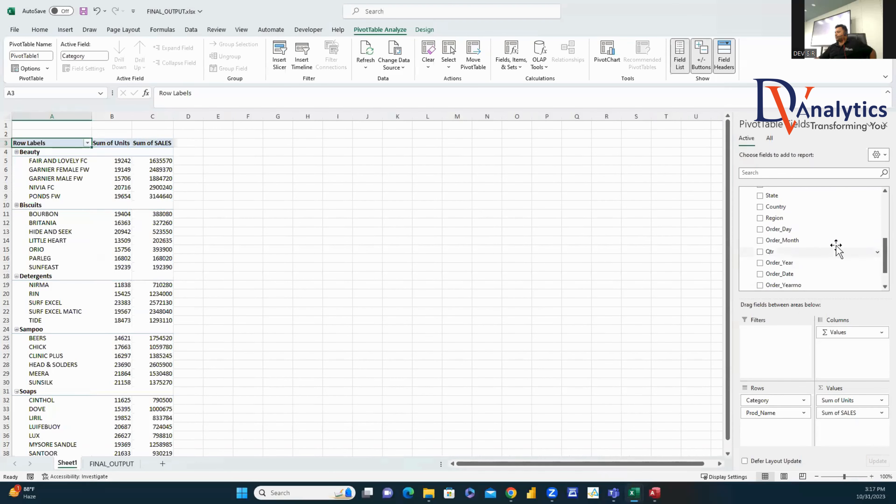
{"action": "left_click_drag", "start_coordinate": [780, 208], "coordinate": [820, 300]}
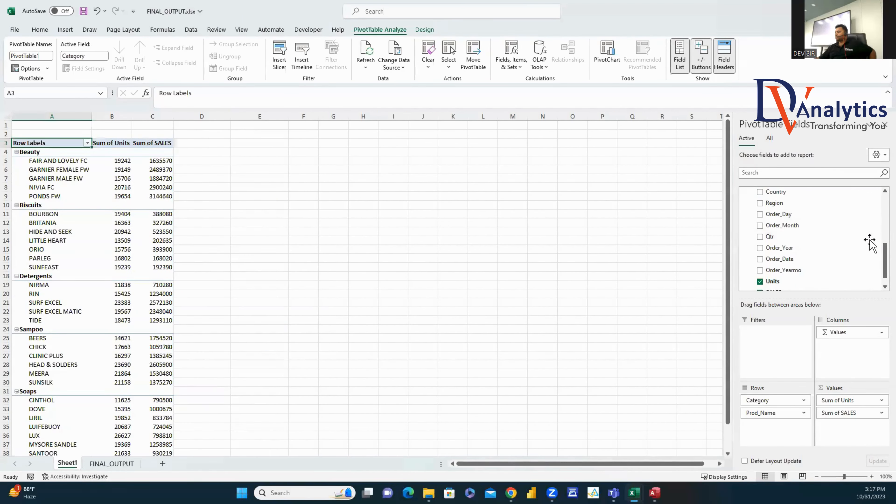
{"action": "scroll", "coordinate": [876, 272], "scroll_direction": "up", "scroll_amount": 1}
{"action": "left_click_drag", "start_coordinate": [772, 204], "coordinate": [773, 436]}
{"action": "left_click_drag", "start_coordinate": [771, 425], "coordinate": [773, 426]}
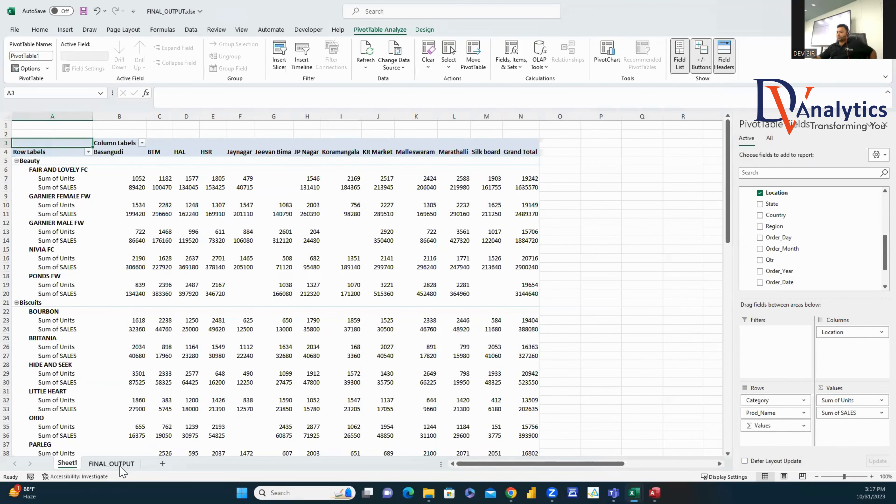
Step: View the FINAL_OUTPUT data sheet and switch back to the query design in Access
{"action": "left_click", "coordinate": [112, 464]}
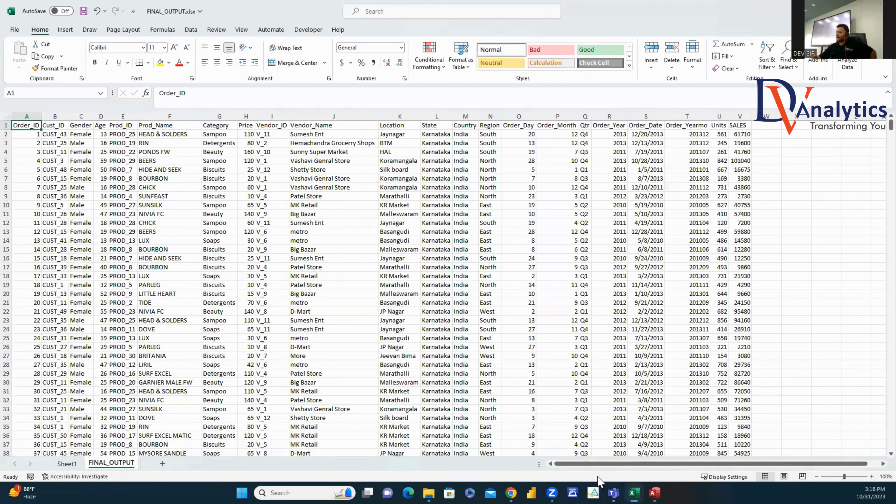
{"action": "left_click", "coordinate": [655, 493]}
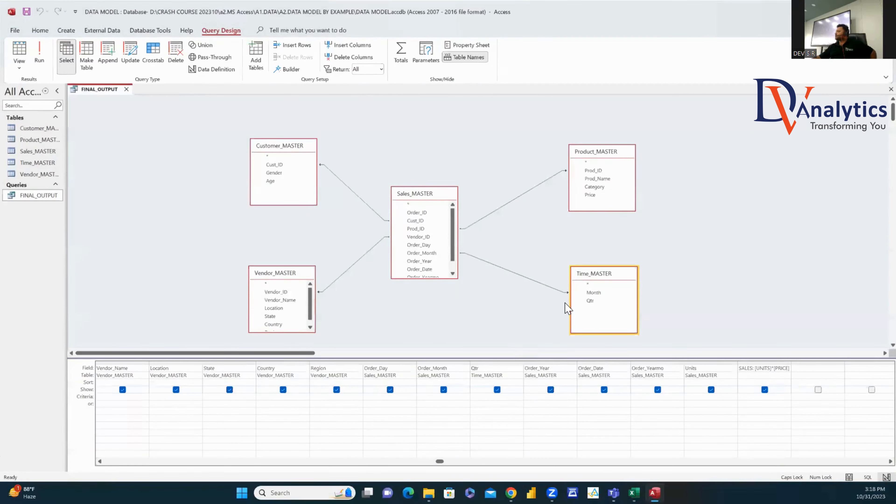
Step: View the SQL statement of the FINAL_OUTPUT query and close the database without saving the design changes
{"action": "left_click", "coordinate": [444, 194]}
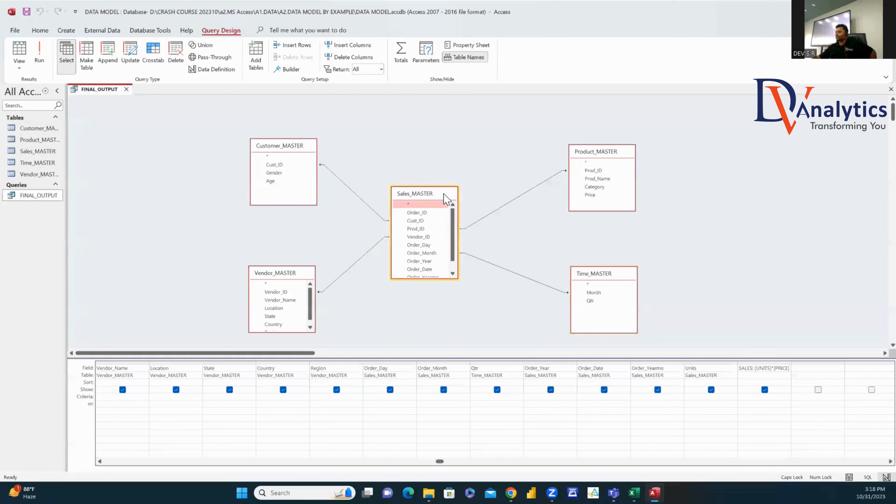
{"action": "left_click_drag", "start_coordinate": [444, 194], "coordinate": [453, 179]}
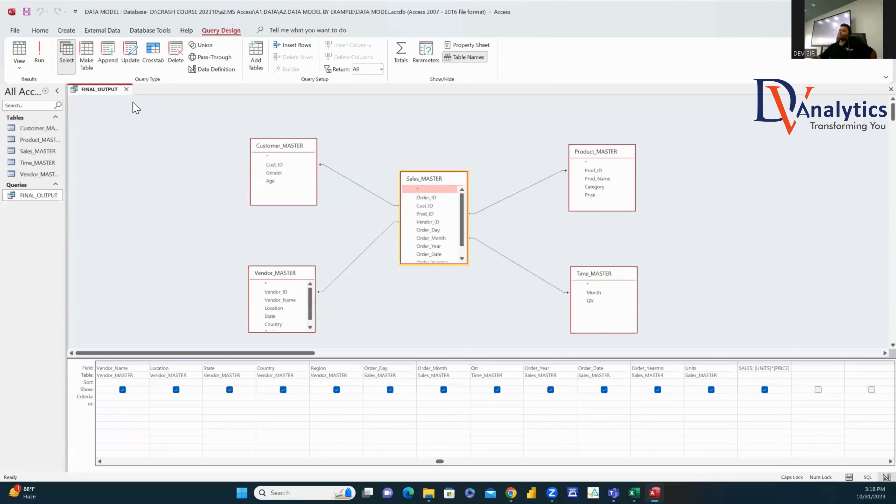
{"action": "left_click", "coordinate": [23, 69]}
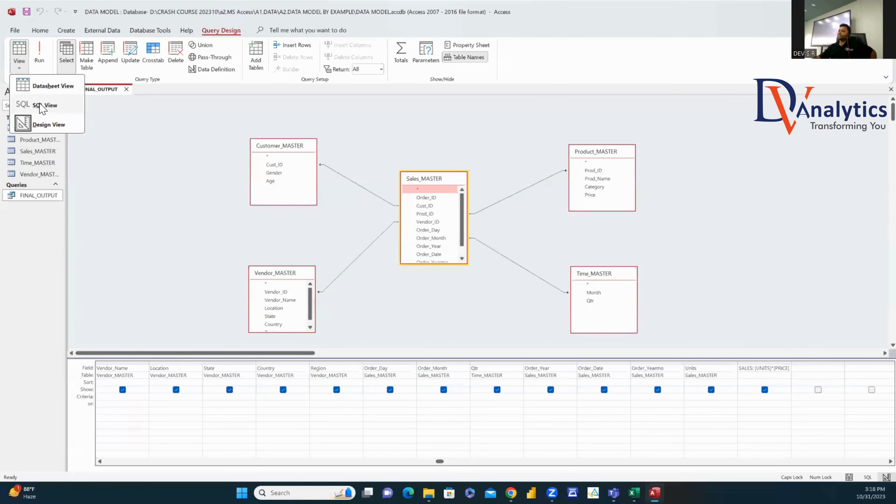
{"action": "left_click", "coordinate": [53, 104]}
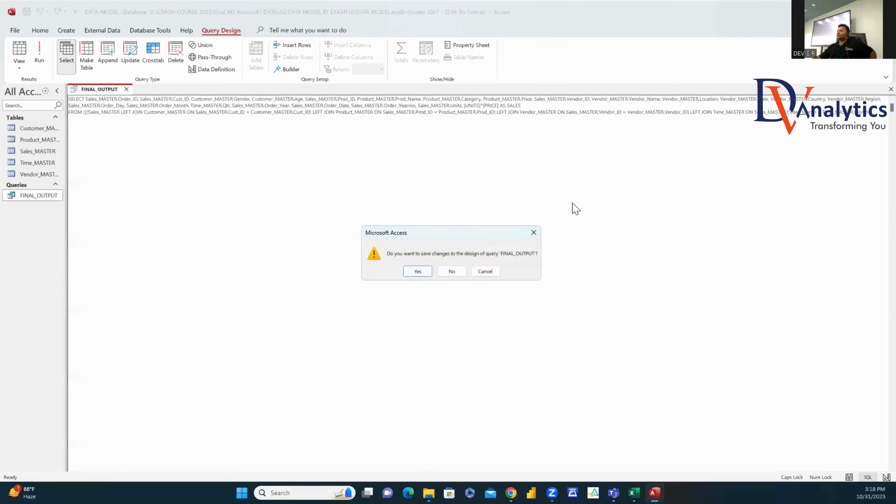
{"action": "left_click", "coordinate": [455, 273]}
Step: Save the FINAL_OUTPUT.xlsx workbook and close it
{"action": "left_click", "coordinate": [842, 188]}
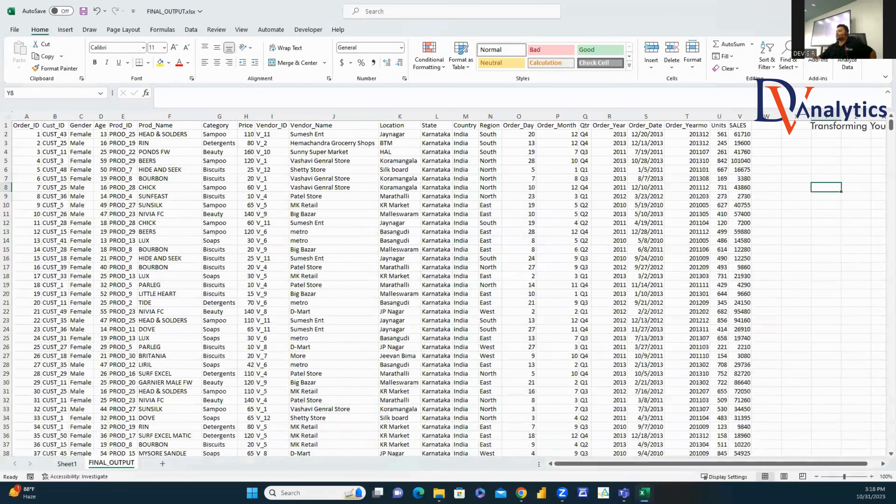
{"action": "left_click", "coordinate": [854, 161]}
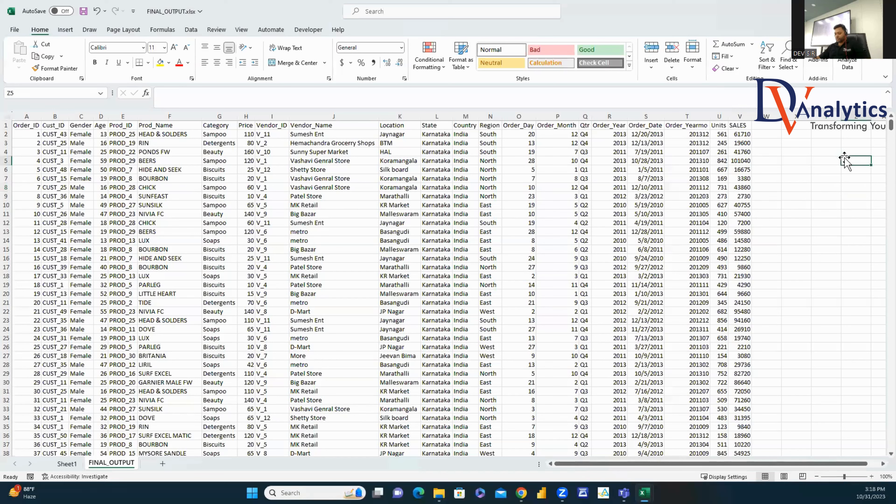
{"action": "key", "text": "ctrl+s"}
{"action": "left_click", "coordinate": [885, 11]}
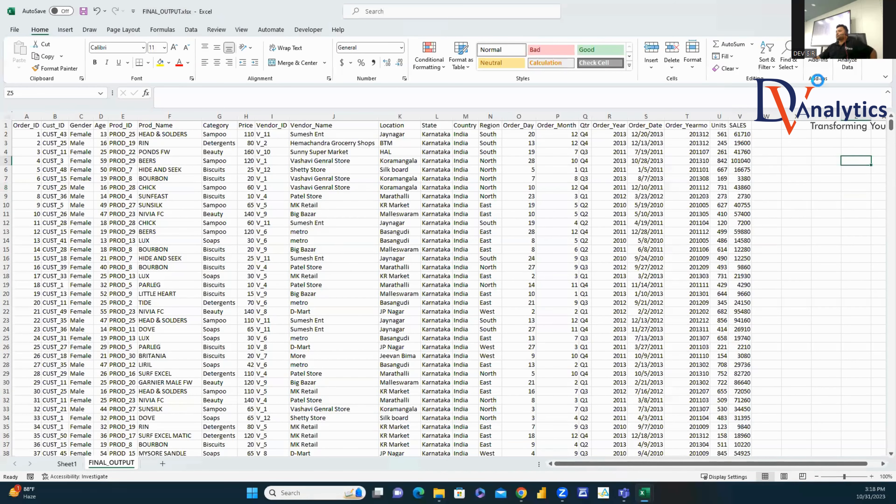
Step: Review the topics in the MS ACCESS CRASH COURSE CONTENTS workbook, from WHY MS ACCESS down to ACCESS FUNCTIONS AND EXPRESSION
{"action": "left_click", "coordinate": [548, 187]}
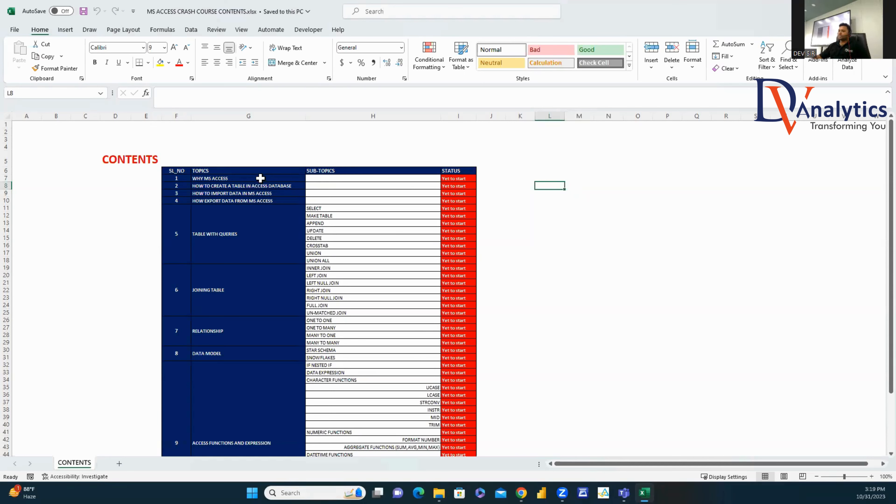
{"action": "left_click", "coordinate": [262, 178]}
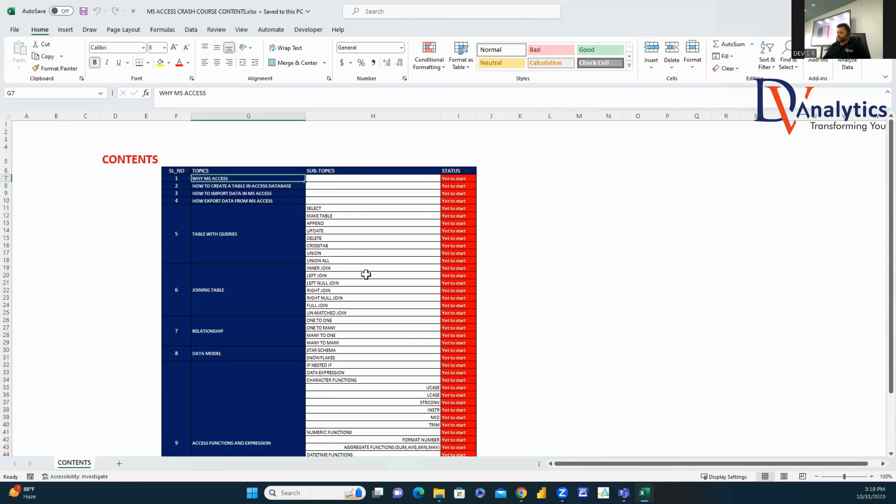
{"action": "key", "text": "Down"}
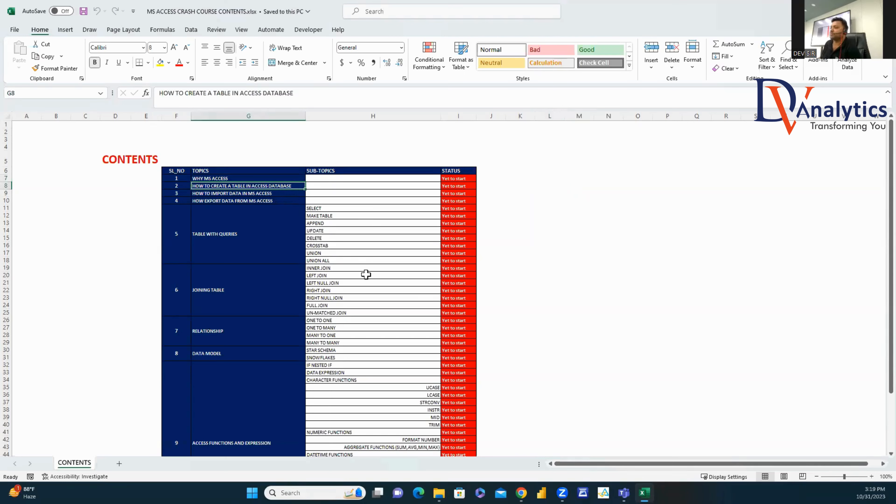
{"action": "key", "text": "Down"}
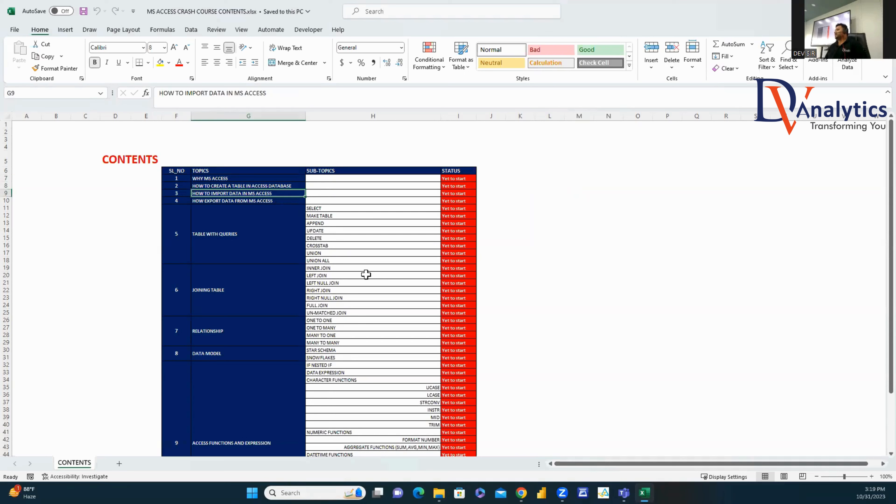
{"action": "key", "text": "Down"}
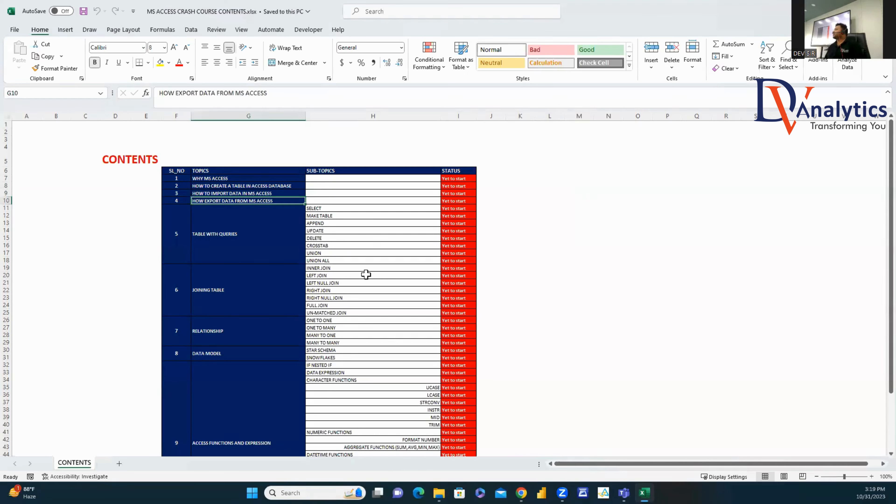
{"action": "key", "text": "Down"}
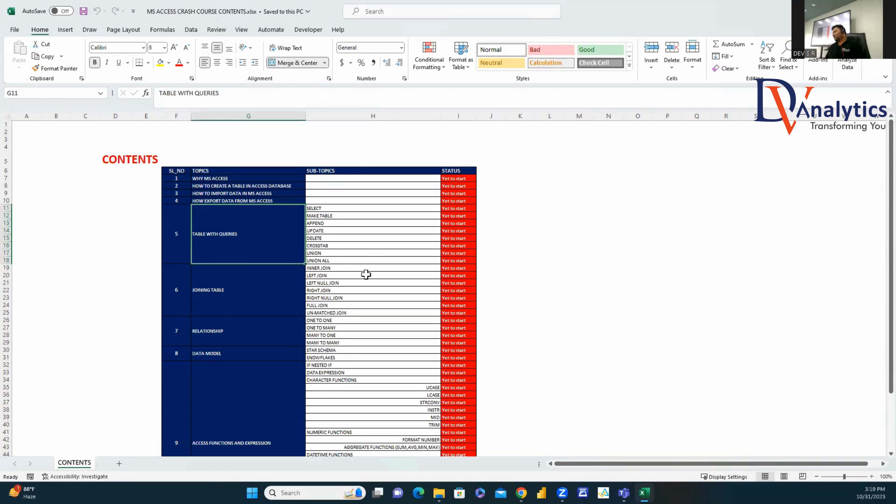
{"action": "key", "text": "Down"}
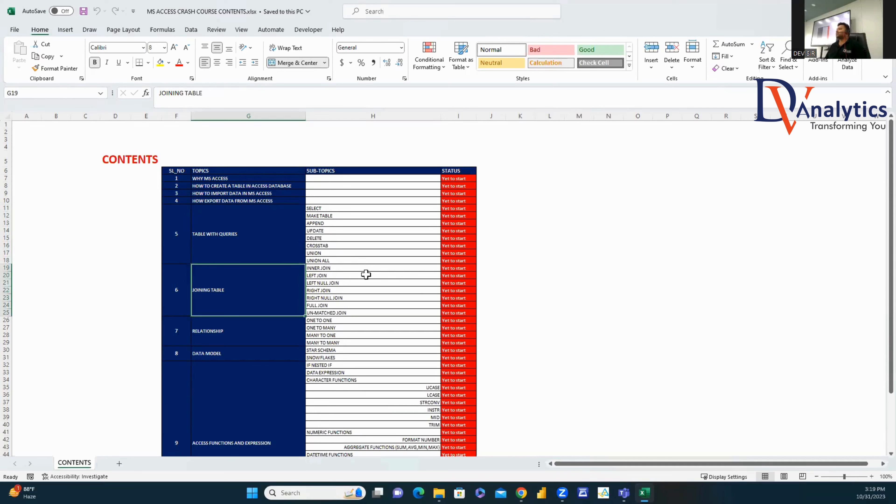
{"action": "key", "text": "Down"}
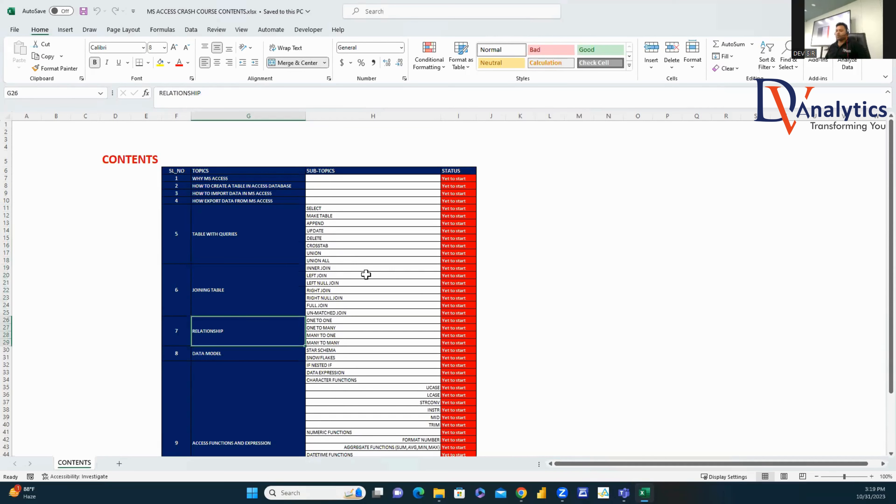
{"action": "key", "text": "Down"}
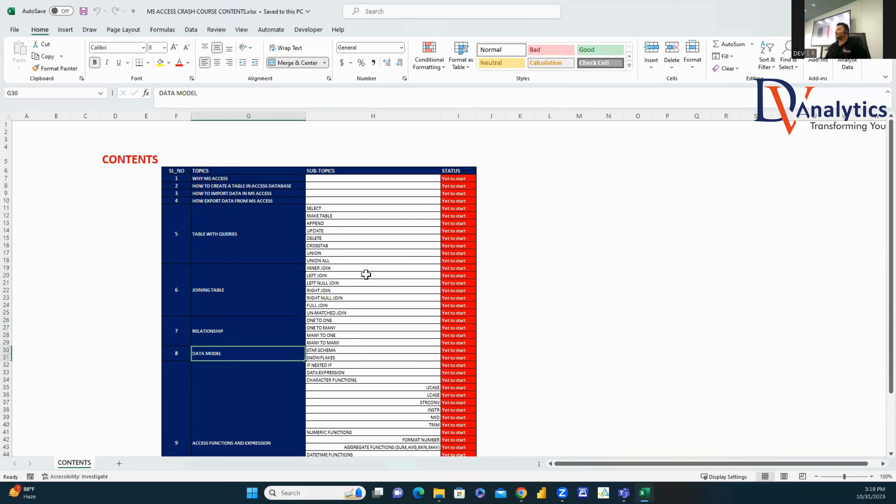
{"action": "key", "text": "Down"}
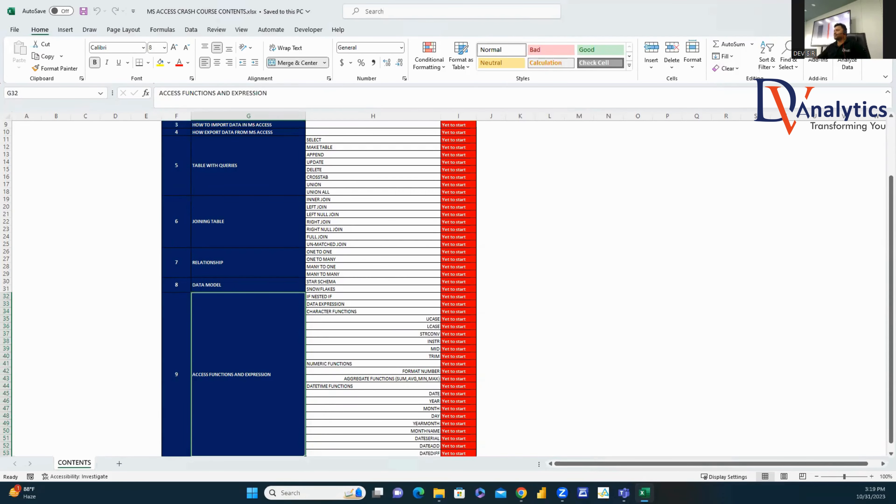
Step: Open the STU_ENQ_2022.xlsx workbook from the A3.ACCESS TABLE folder inside A1.DATA
{"action": "key", "text": "alt+Tab"}
{"action": "left_click", "coordinate": [397, 27]}
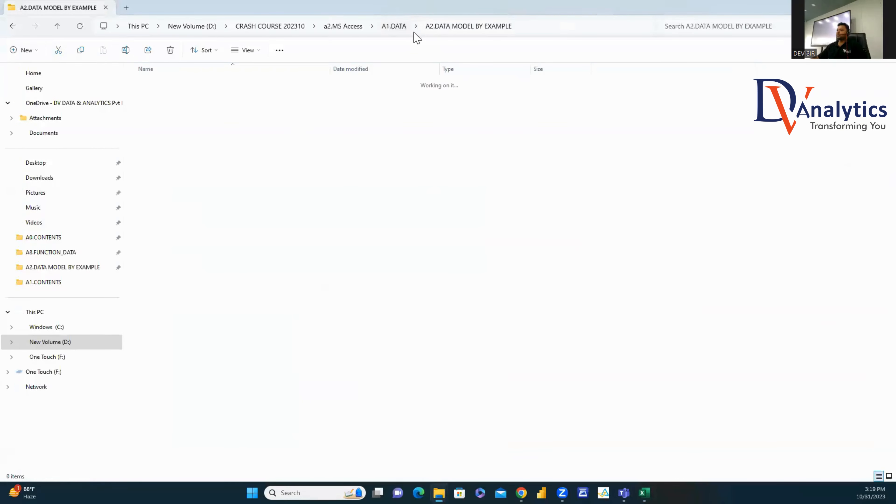
{"action": "double_click", "coordinate": [185, 115]}
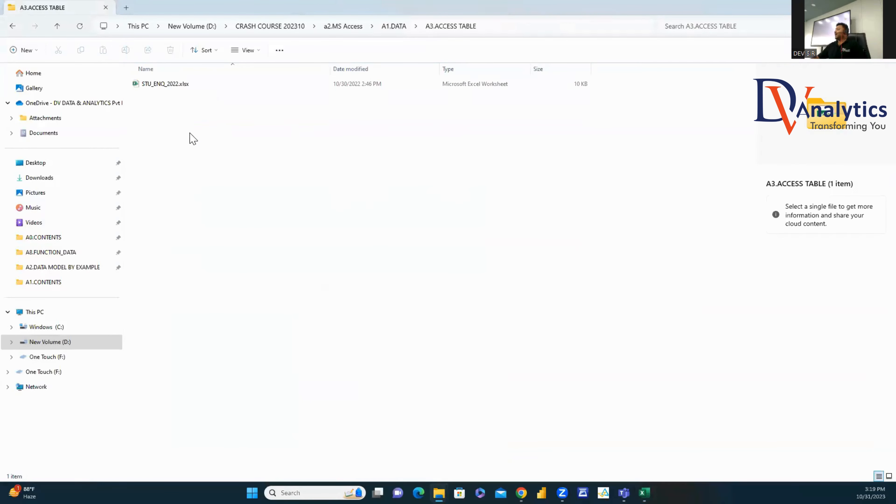
{"action": "left_click", "coordinate": [166, 86]}
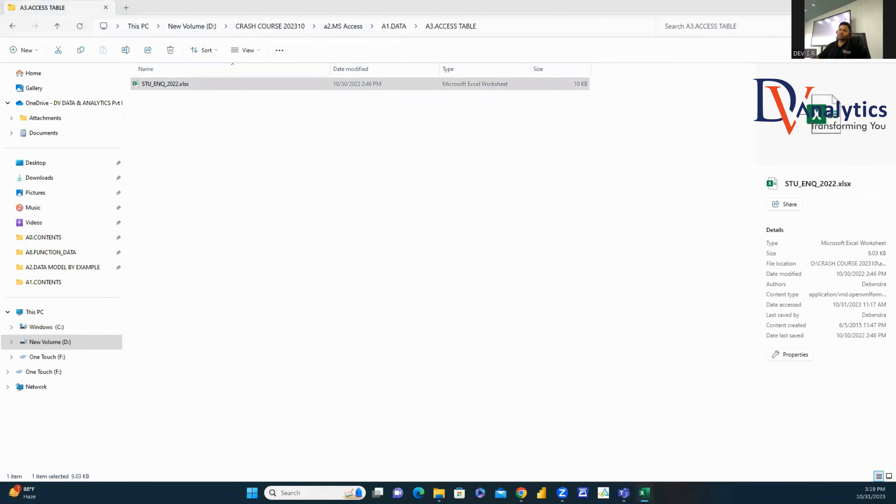
Step: Select the student enquiry data A1:H12 and fit the DATE_OF_ENQ column to its contents
{"action": "left_click", "coordinate": [259, 171]}
{"action": "left_click_drag", "start_coordinate": [32, 126], "coordinate": [243, 222]}
{"action": "double_click", "coordinate": [222, 116]}
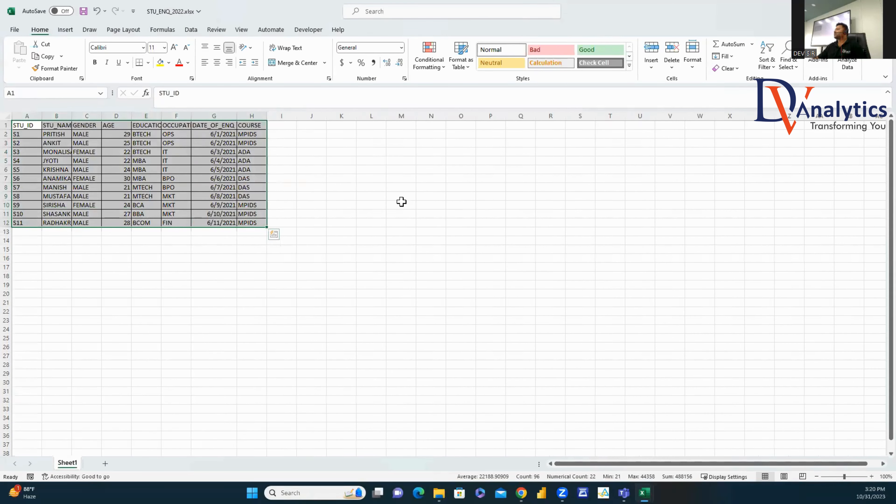
Step: Format the headers in A1:H1 with yellow fill and bold black text, and fit the STU_NAME column to its contents
{"action": "left_click", "coordinate": [418, 204]}
{"action": "left_click_drag", "start_coordinate": [30, 126], "coordinate": [251, 127]}
{"action": "left_click", "coordinate": [160, 63]}
{"action": "left_click", "coordinate": [188, 63]}
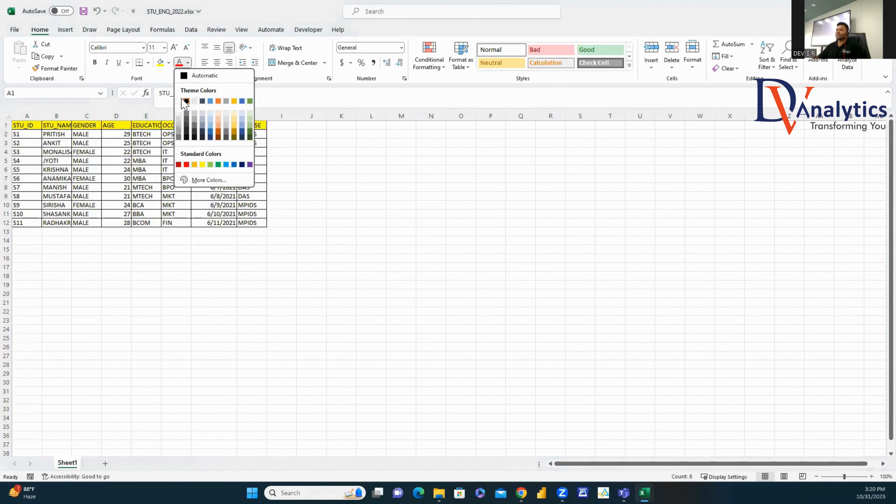
{"action": "left_click", "coordinate": [143, 85]}
{"action": "left_click", "coordinate": [96, 65]}
{"action": "left_click", "coordinate": [294, 187]}
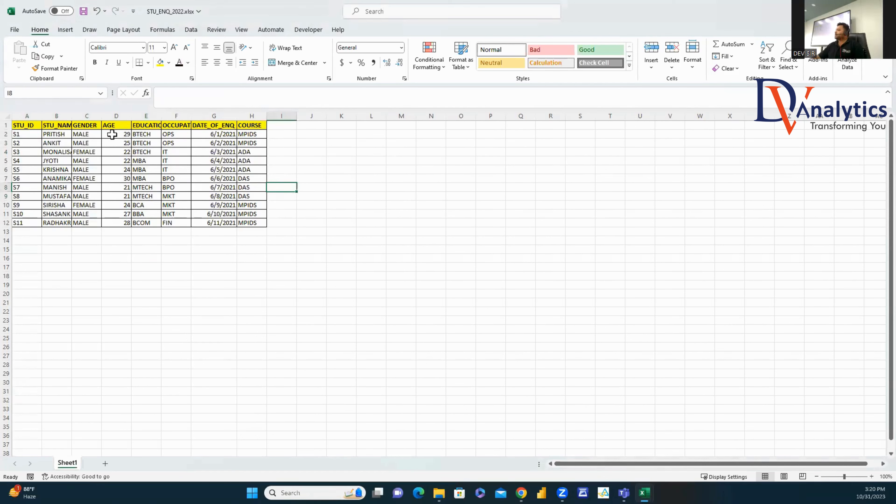
{"action": "double_click", "coordinate": [71, 116]}
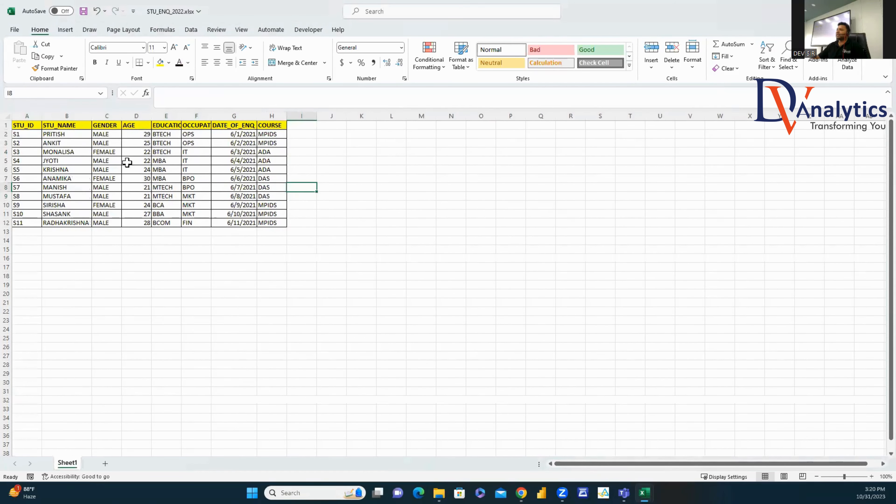
Step: Switch to the A3.ACCESS TABLE folder in File Explorer and create a new Access database file named ACCESS TABLE.accdb
{"action": "left_click", "coordinate": [844, 11]}
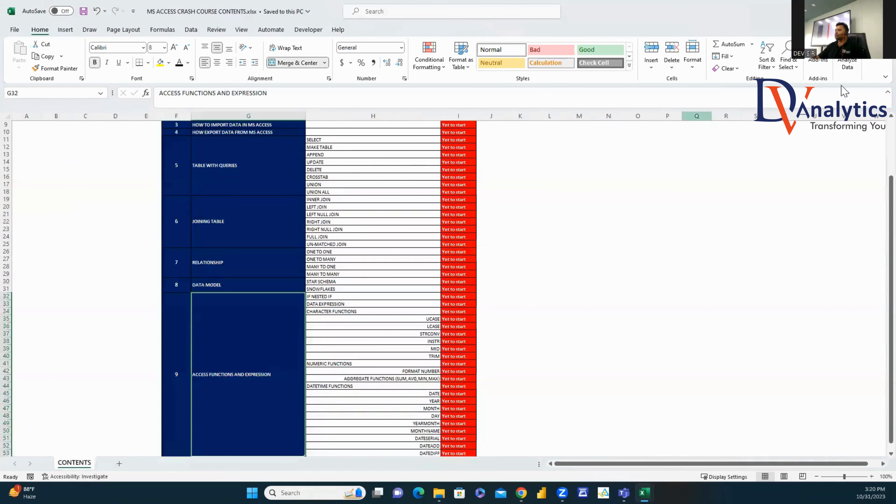
{"action": "left_click", "coordinate": [843, 11]}
{"action": "left_click", "coordinate": [439, 493]}
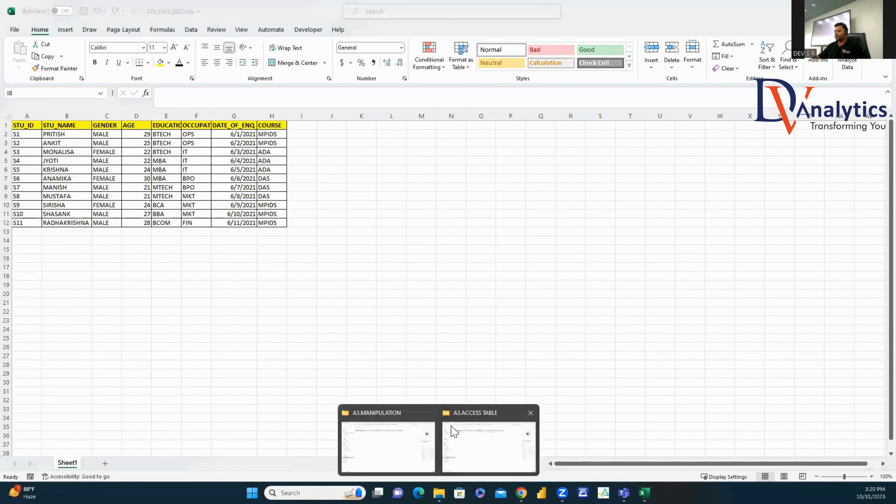
{"action": "left_click", "coordinate": [474, 444]}
{"action": "right_click", "coordinate": [165, 138]}
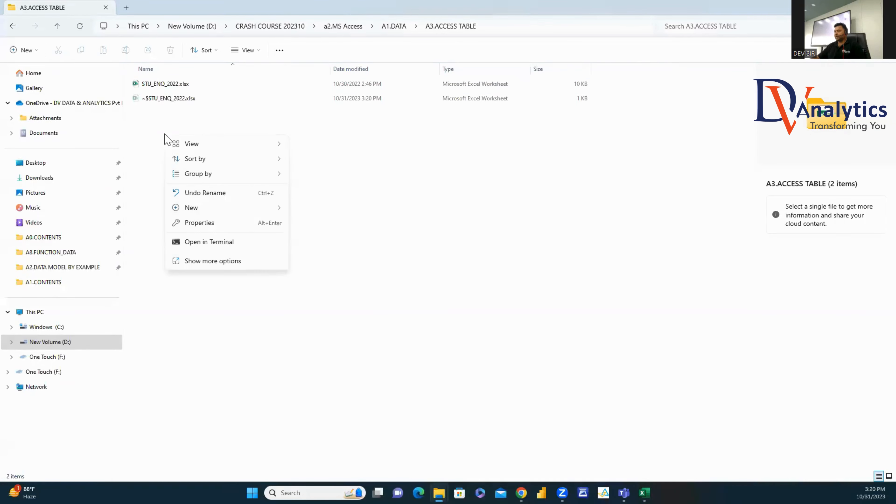
{"action": "mouse_move", "coordinate": [202, 207]}
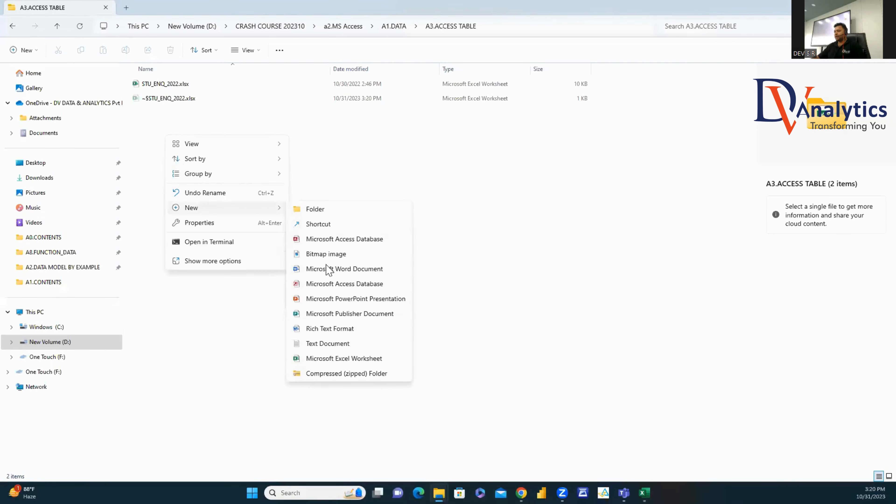
{"action": "left_click", "coordinate": [330, 241]}
{"action": "type", "text": "ACCESS TABLE.accdb"}
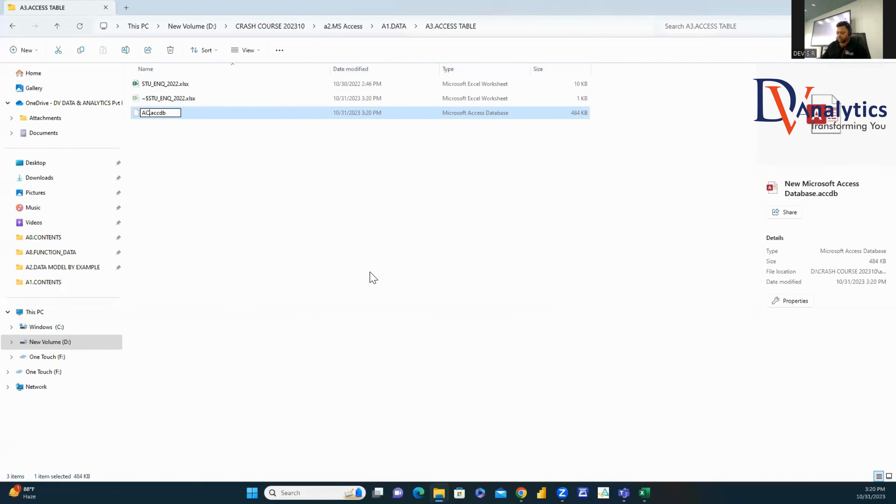
{"action": "left_click", "coordinate": [367, 237]}
Step: Open ACCESS TABLE.accdb in Access and widen its navigation pane
{"action": "left_click", "coordinate": [184, 116]}
{"action": "double_click", "coordinate": [187, 118]}
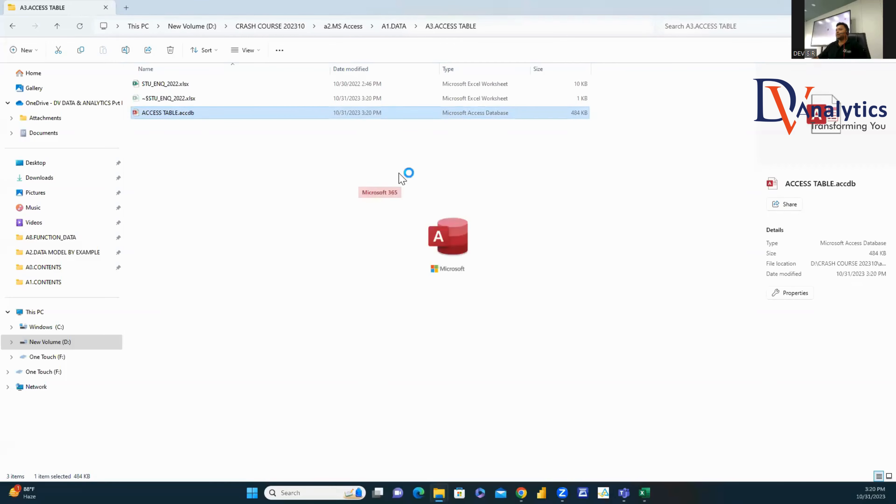
{"action": "left_click", "coordinate": [242, 89]}
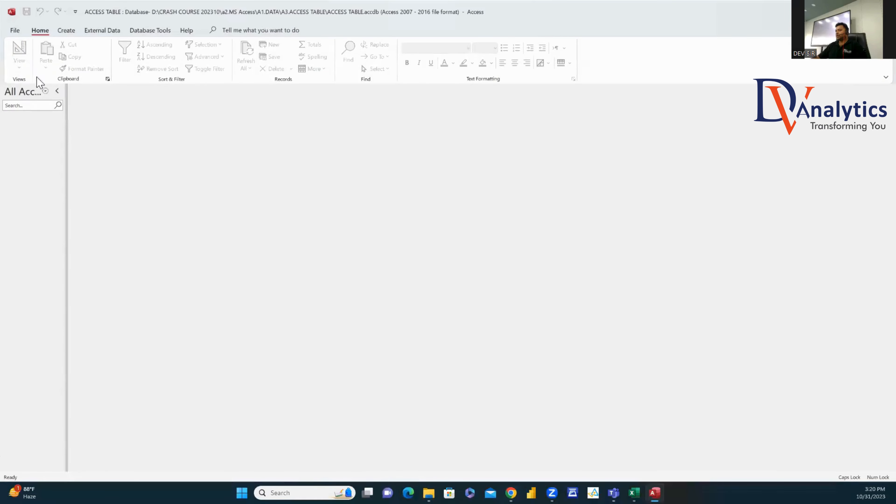
{"action": "left_click_drag", "start_coordinate": [65, 118], "coordinate": [156, 130]}
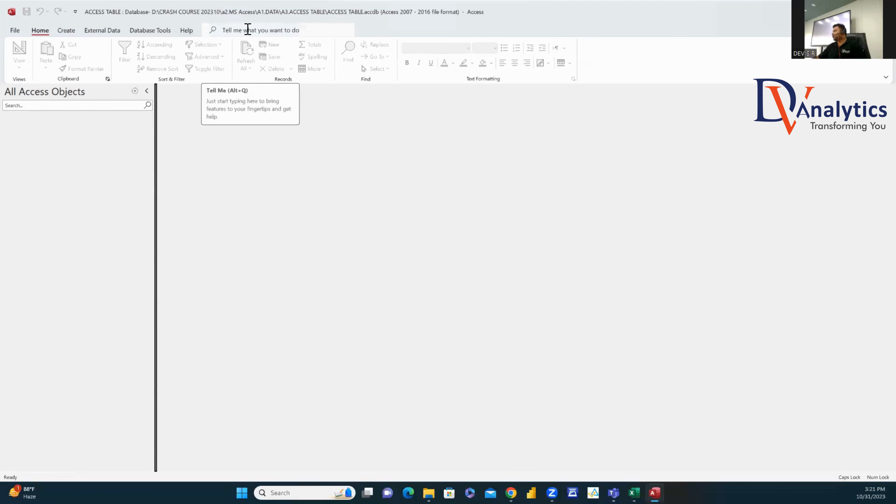
Step: Create a new blank table in the database and save it as STU_ENQ
{"action": "left_click", "coordinate": [66, 31]}
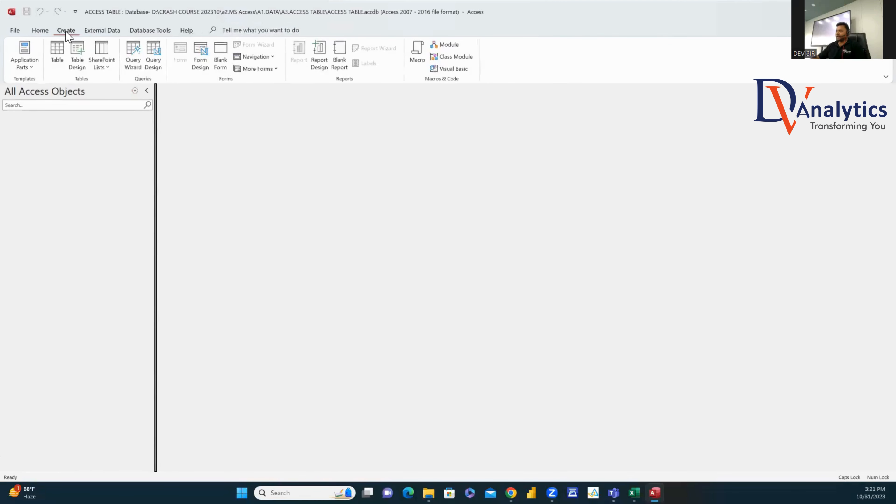
{"action": "left_click", "coordinate": [57, 51]}
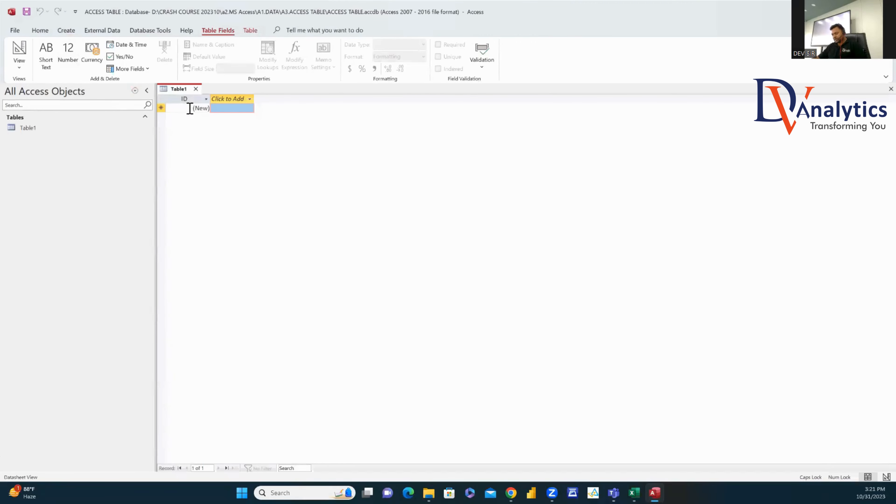
{"action": "key", "text": "ctrl+s"}
{"action": "type", "text": "S"}
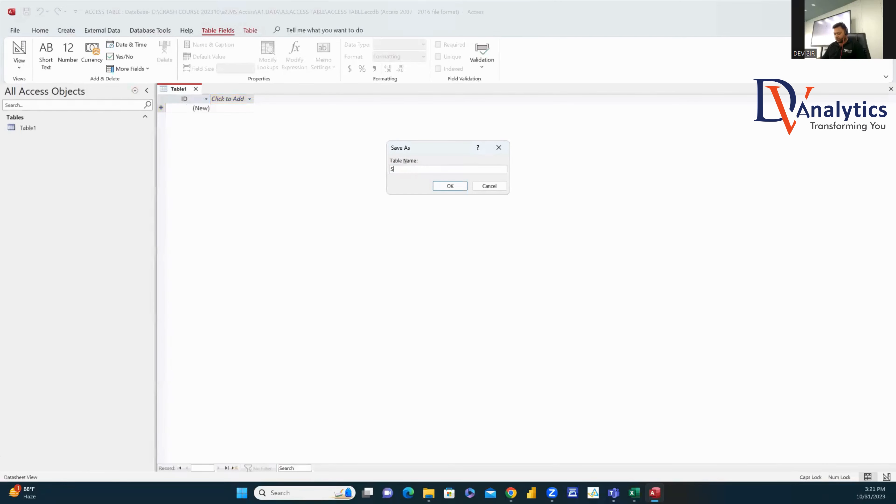
{"action": "type", "text": "TU_ENQ"}
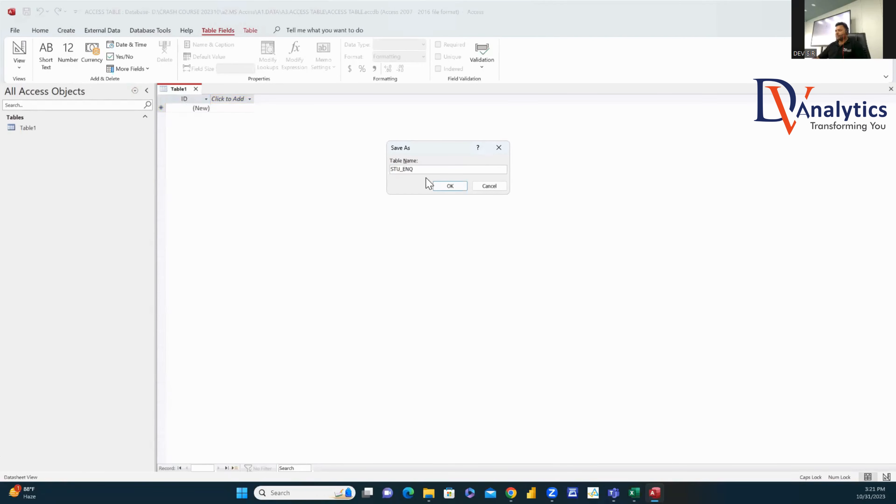
{"action": "left_click", "coordinate": [458, 188]}
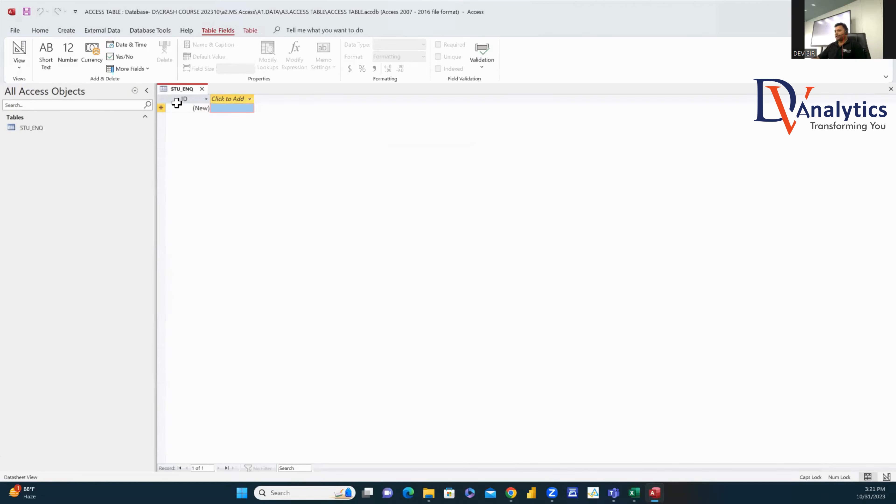
Step: Switch the STU_ENQ table to Design View and rename its ID field STU_ID with the Short Text data type
{"action": "left_click", "coordinate": [19, 63]}
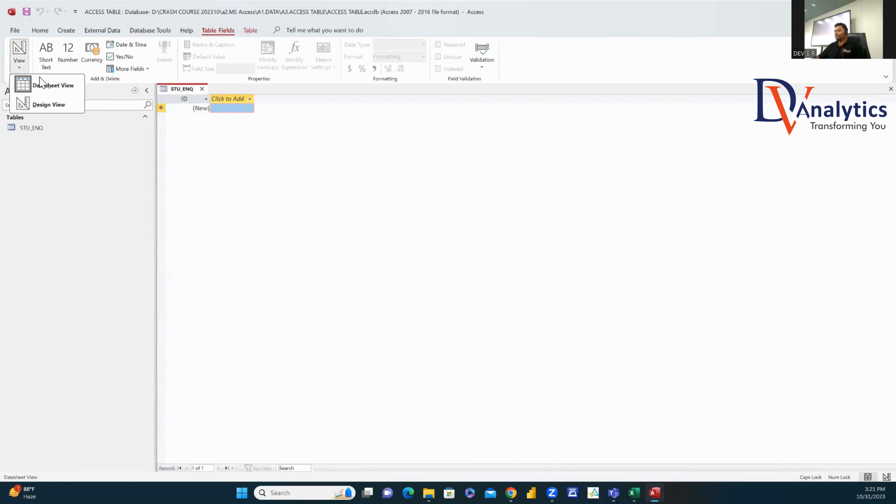
{"action": "left_click", "coordinate": [50, 105]}
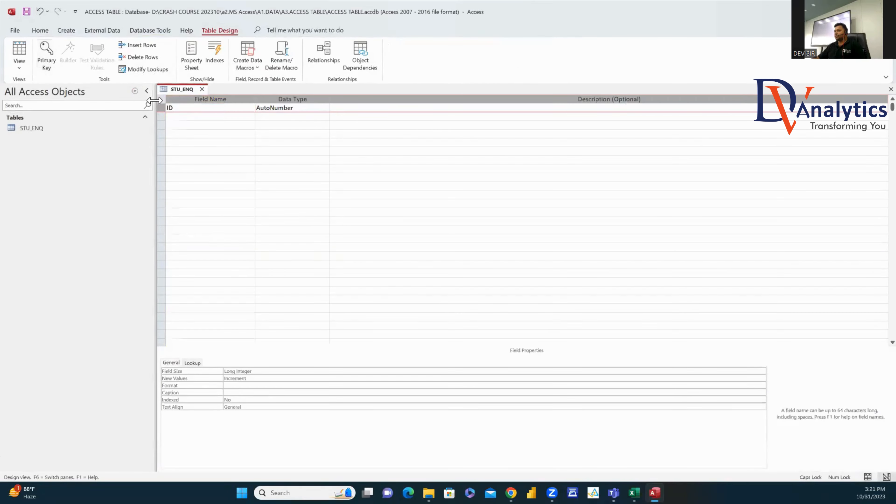
{"action": "type", "text": "STU_ID"}
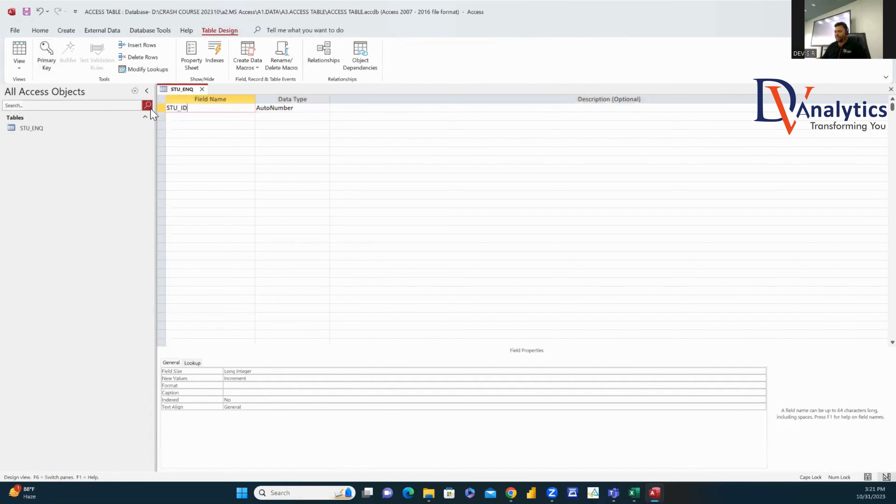
{"action": "left_click", "coordinate": [317, 107]}
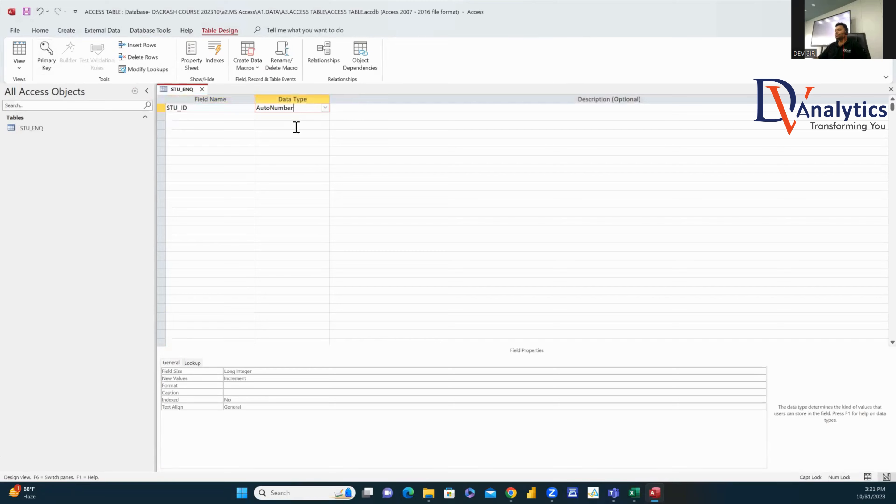
{"action": "left_click", "coordinate": [325, 108]}
{"action": "left_click", "coordinate": [270, 117]}
Step: Check the headers in STU_ENQ_2022.xlsx and add a STU_NAME field with the Short Text data type to the Access table design
{"action": "left_click", "coordinate": [244, 116]}
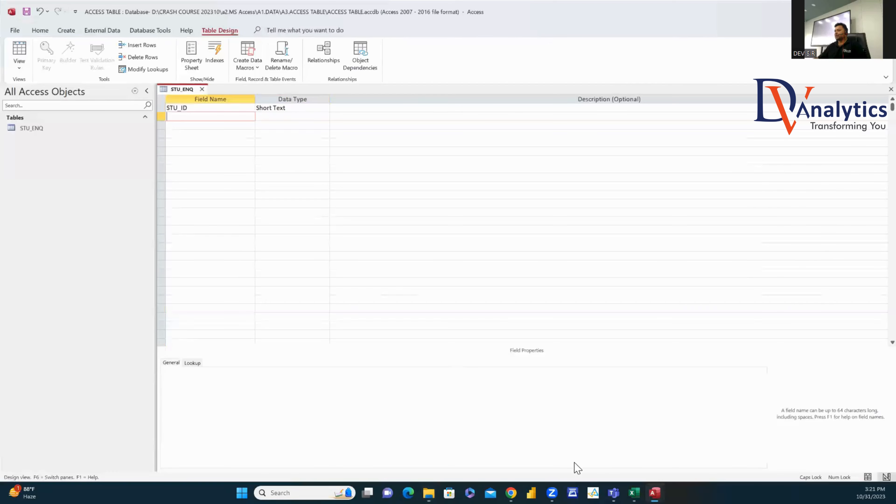
{"action": "mouse_move", "coordinate": [635, 493]}
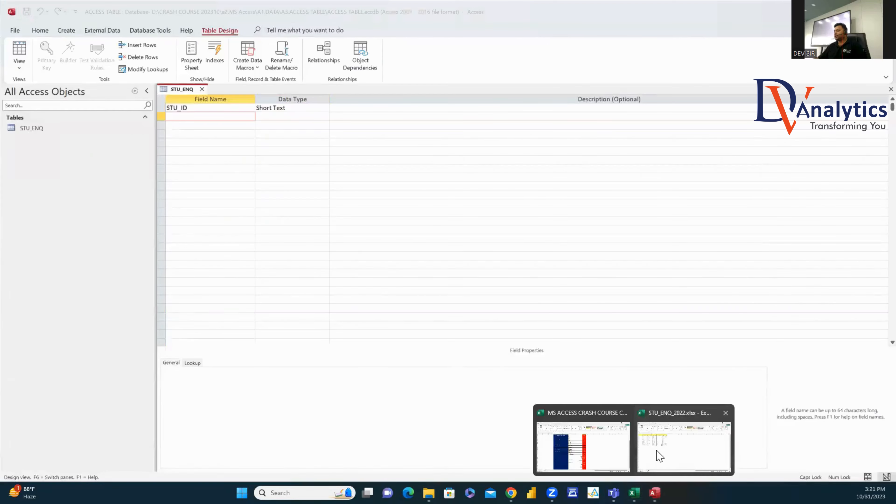
{"action": "left_click", "coordinate": [657, 453]}
{"action": "left_click", "coordinate": [72, 127]}
{"action": "key", "text": "alt+Tab"}
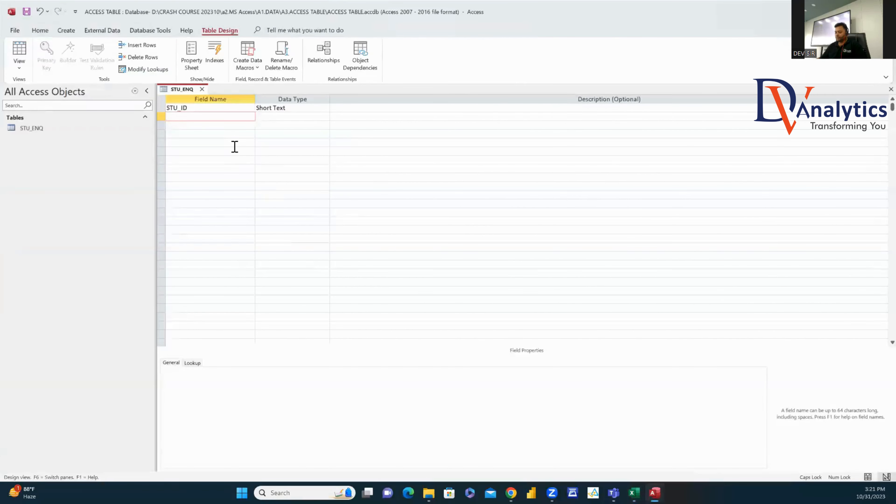
{"action": "left_click", "coordinate": [286, 116]}
Step: Add a GENDER field with the Short Text data type below STU_NAME, following the workbook headers
{"action": "left_click", "coordinate": [216, 126]}
{"action": "key", "text": "alt+Tab"}
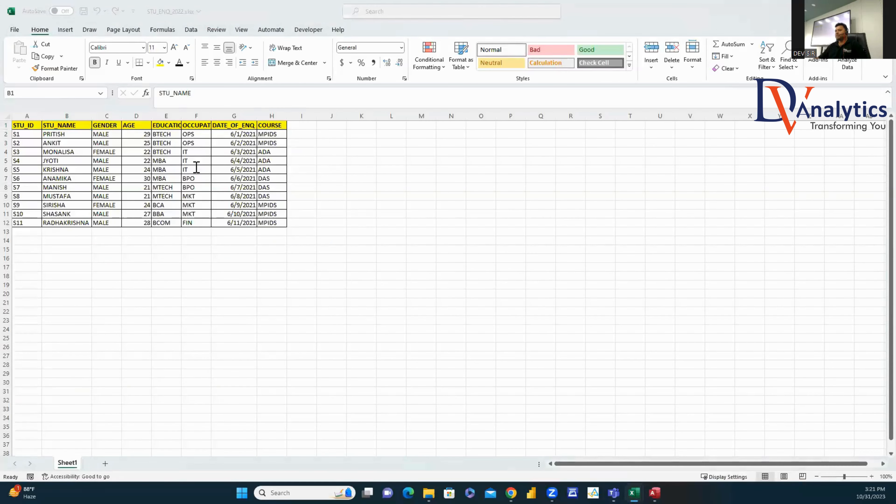
{"action": "key", "text": "alt+Tab"}
{"action": "type", "text": "GENDER"}
{"action": "key", "text": "Tab"}
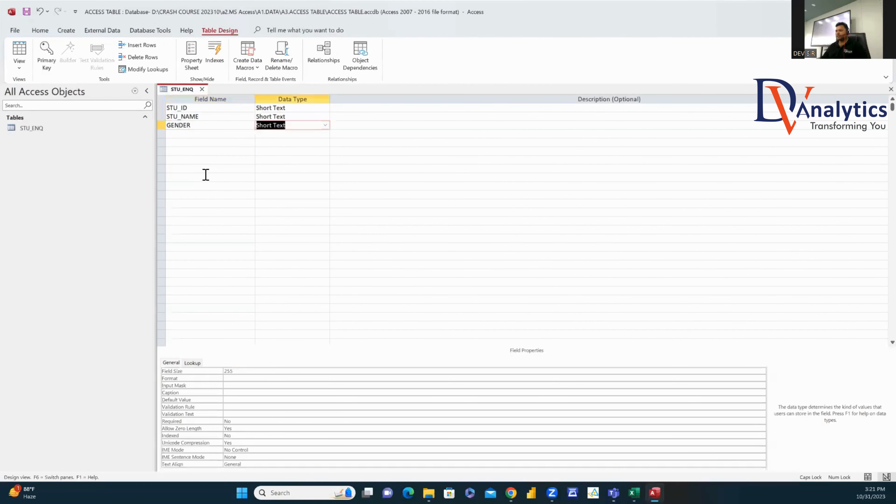
Step: Add an AGE field below GENDER and set its data type to Number
{"action": "left_click", "coordinate": [192, 135]}
{"action": "key", "text": "alt+Tab"}
{"action": "key", "text": "alt+Tab"}
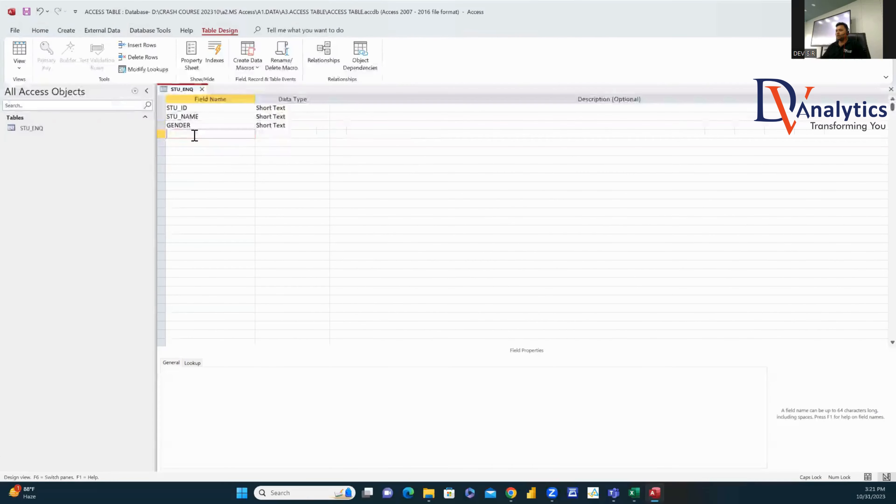
{"action": "type", "text": "ASGE"}
{"action": "key", "text": "BackSpace"}
{"action": "key", "text": "BackSpace"}
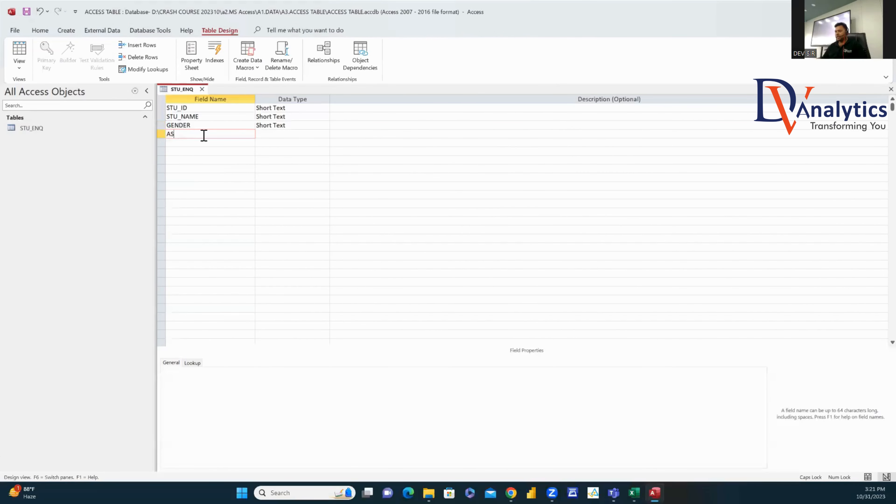
{"action": "left_click", "coordinate": [299, 134]}
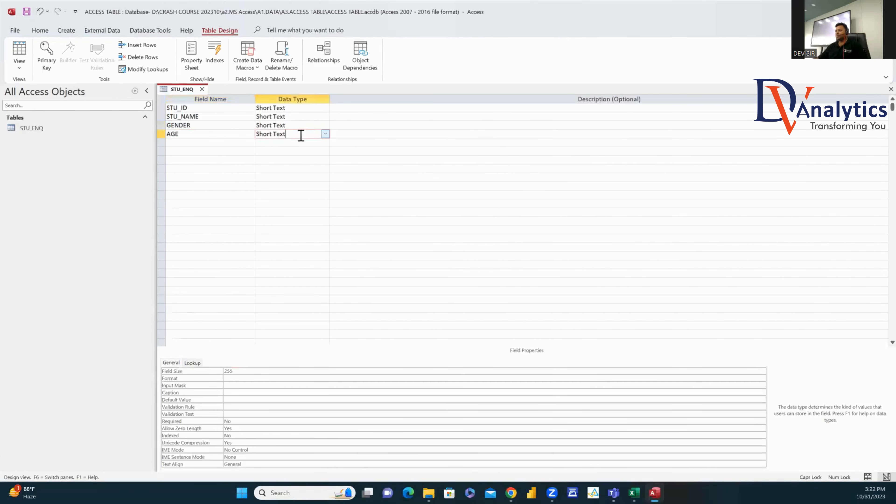
{"action": "left_click", "coordinate": [325, 134]}
Step: Add EDUCATION and OCCUPATION fields with the Short Text data type below AGE, following the workbook headers
{"action": "key", "text": "alt+Tab"}
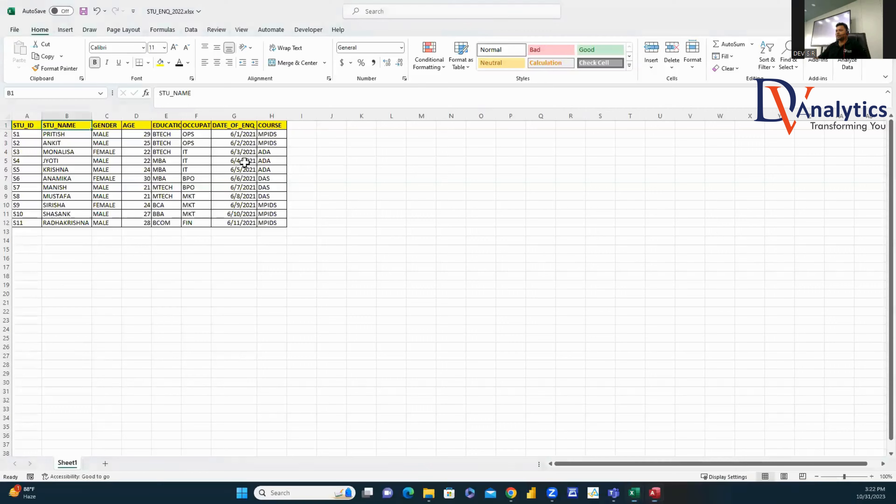
{"action": "left_click", "coordinate": [169, 143]}
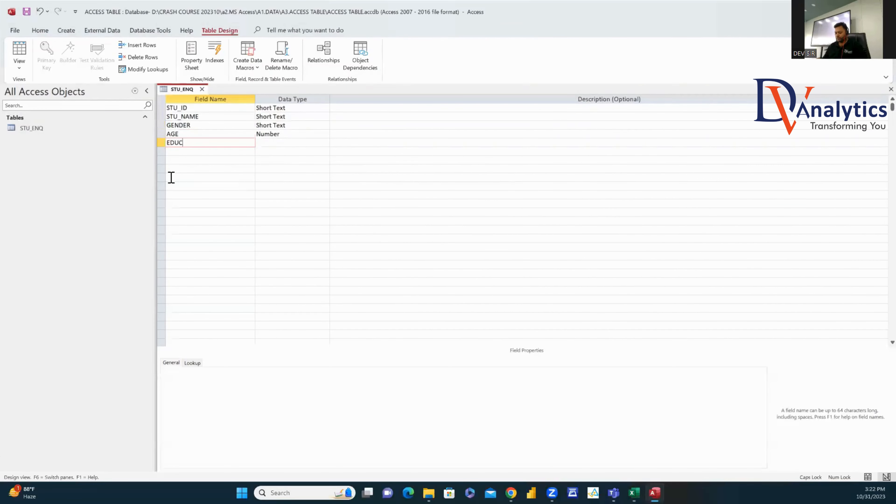
{"action": "key", "text": "Tab"}
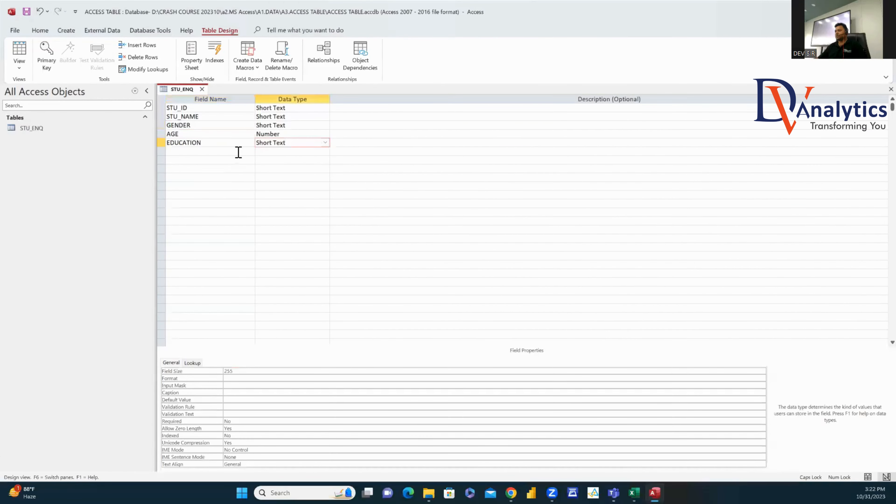
{"action": "left_click", "coordinate": [228, 149]}
{"action": "key", "text": "alt+Tab"}
{"action": "key", "text": "alt+Tab"}
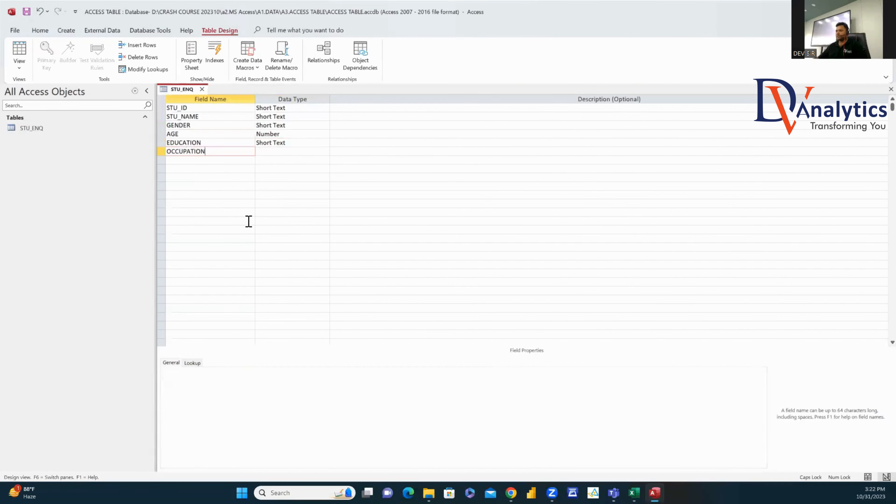
{"action": "key", "text": "Tab"}
Step: Add a DATE_OF_ENQ field with the Short Text data type below OCCUPATION
{"action": "left_click", "coordinate": [220, 161]}
{"action": "key", "text": "alt+Tab"}
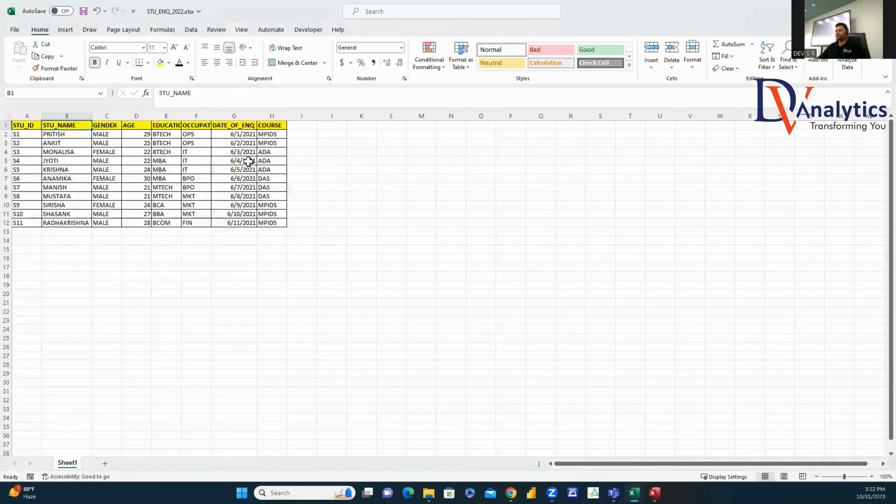
{"action": "key", "text": "alt+Tab"}
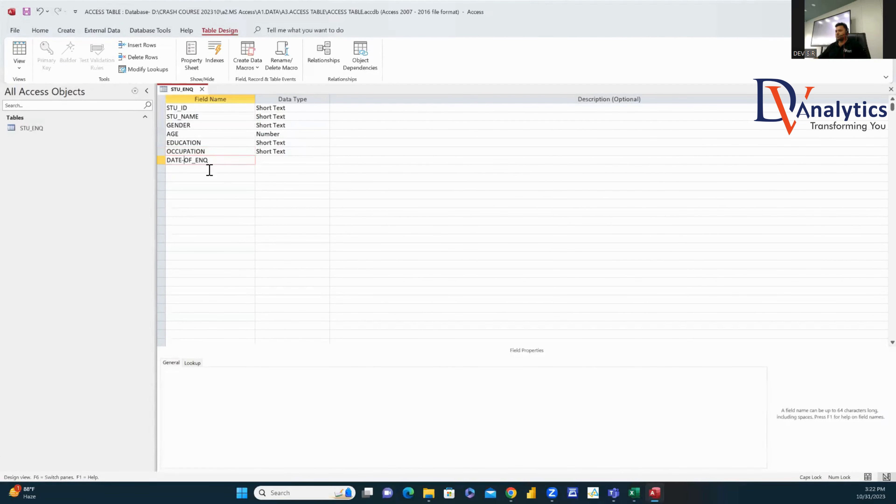
{"action": "key", "text": "BackSpace"}
{"action": "type", "text": "_"}
{"action": "key", "text": "Tab"}
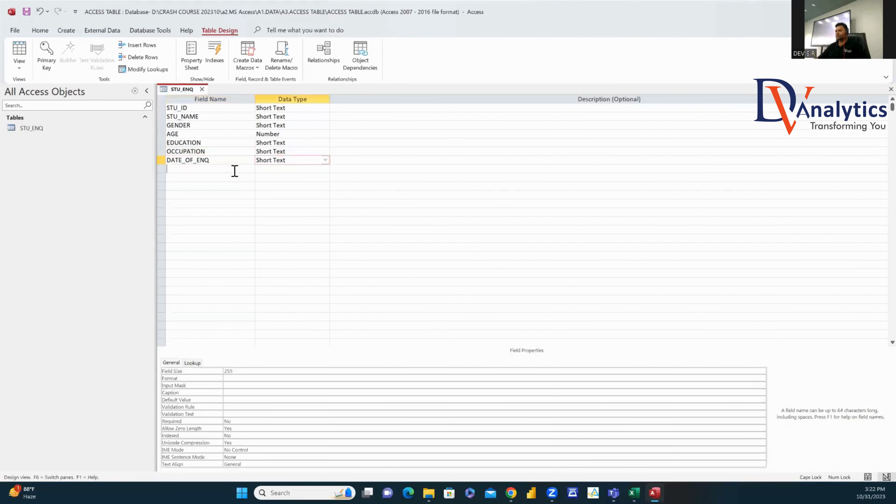
Step: Add a COURSE field with the Short Text data type, and save the table design while switching to Datasheet View
{"action": "left_click", "coordinate": [235, 171]}
{"action": "key", "text": "alt+Tab"}
{"action": "key", "text": "alt+Tab"}
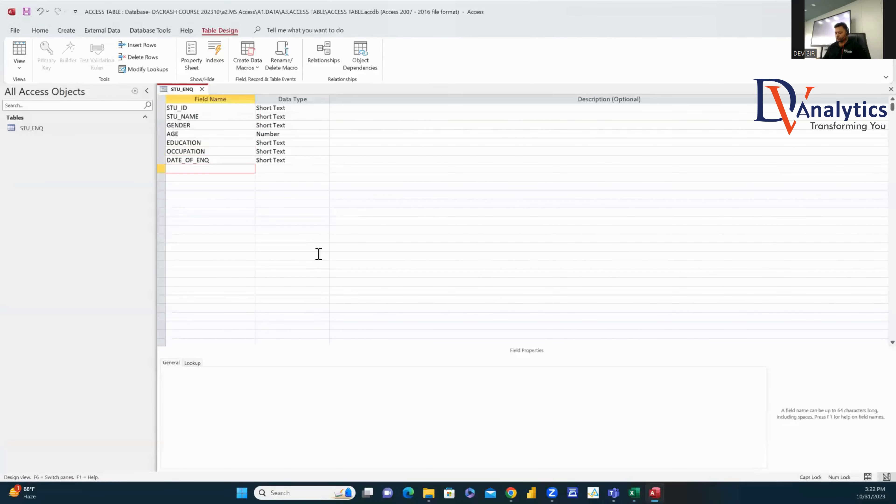
{"action": "type", "text": "COURSE"}
{"action": "left_click", "coordinate": [292, 168]}
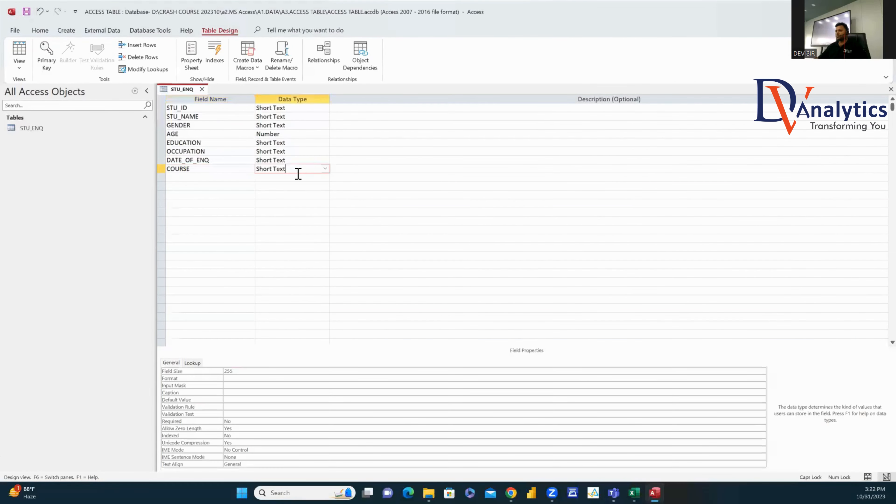
{"action": "left_click", "coordinate": [19, 51]}
{"action": "left_click", "coordinate": [434, 274]}
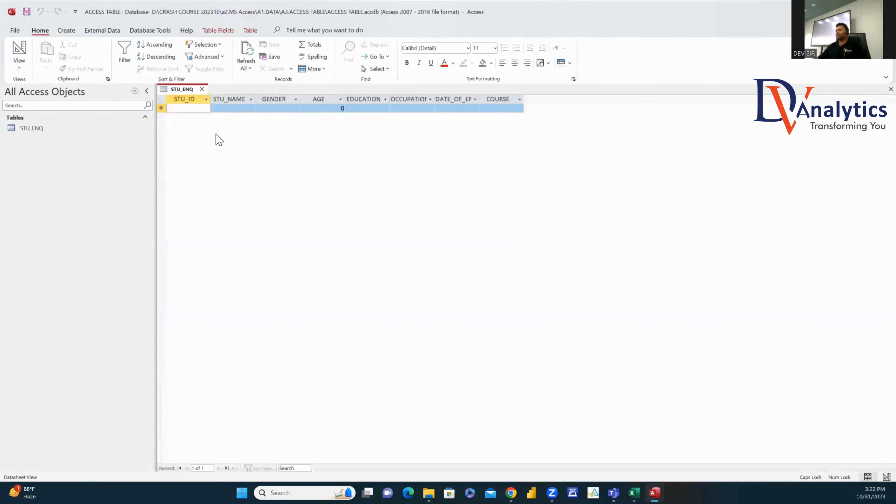
Step: Copy the records in A2:H12 of STU_ENQ_2022.xlsx into the STU_ENQ table as new rows, and close and reopen the table
{"action": "key", "text": "alt+Tab"}
{"action": "left_click_drag", "start_coordinate": [22, 134], "coordinate": [270, 223]}
{"action": "key", "text": "ctrl+c"}
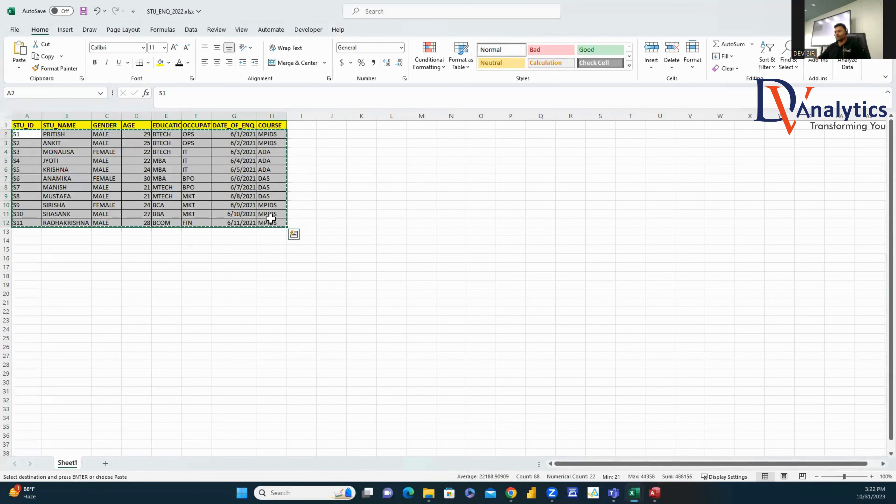
{"action": "key", "text": "alt+Tab"}
{"action": "left_click_drag", "start_coordinate": [190, 106], "coordinate": [493, 124]}
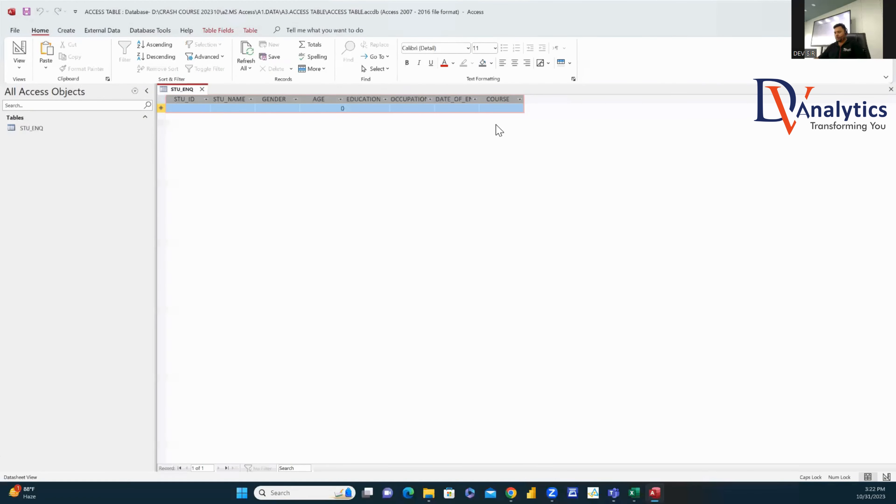
{"action": "key", "text": "ctrl+v"}
{"action": "left_click", "coordinate": [434, 275]}
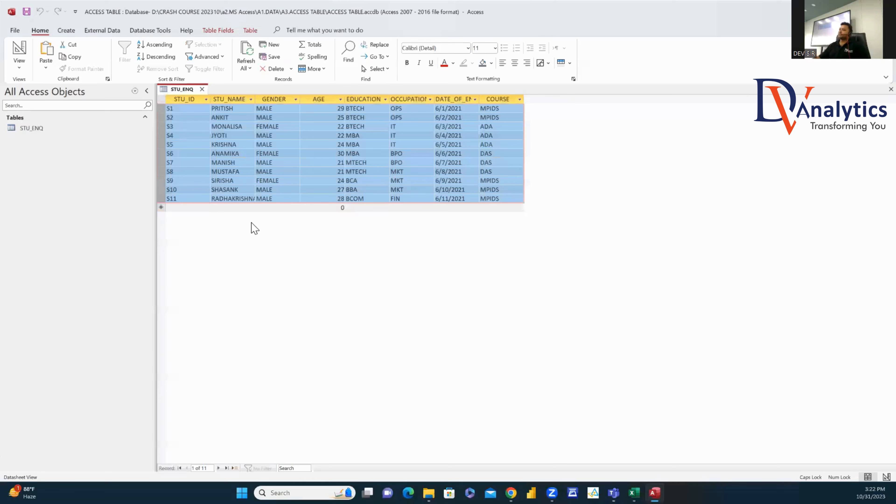
{"action": "left_click", "coordinate": [202, 90]}
{"action": "double_click", "coordinate": [23, 129]}
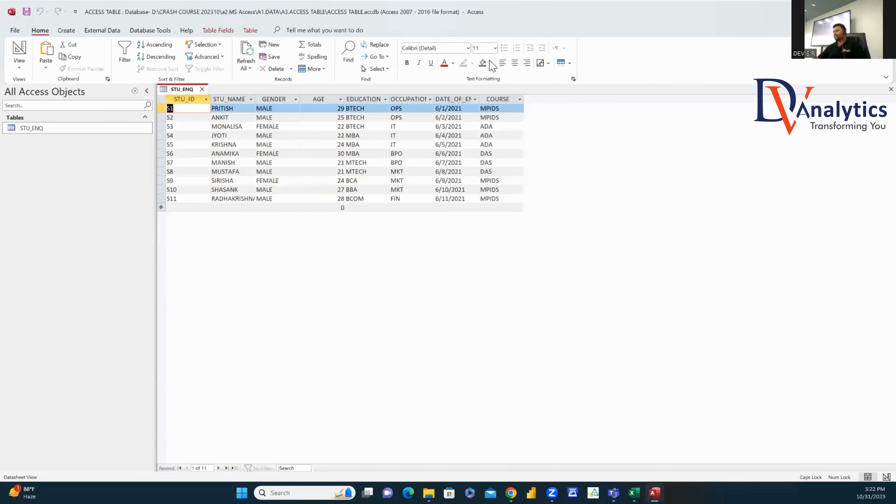
Step: Close the Access database, and save and close the STU_ENQ_2022.xlsx workbook
{"action": "left_click", "coordinate": [886, 11]}
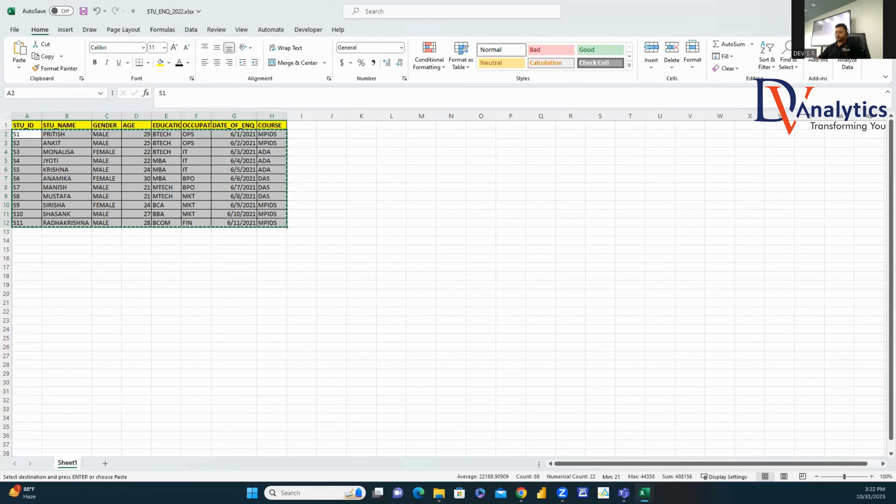
{"action": "left_click", "coordinate": [886, 11]}
{"action": "key", "text": "Return"}
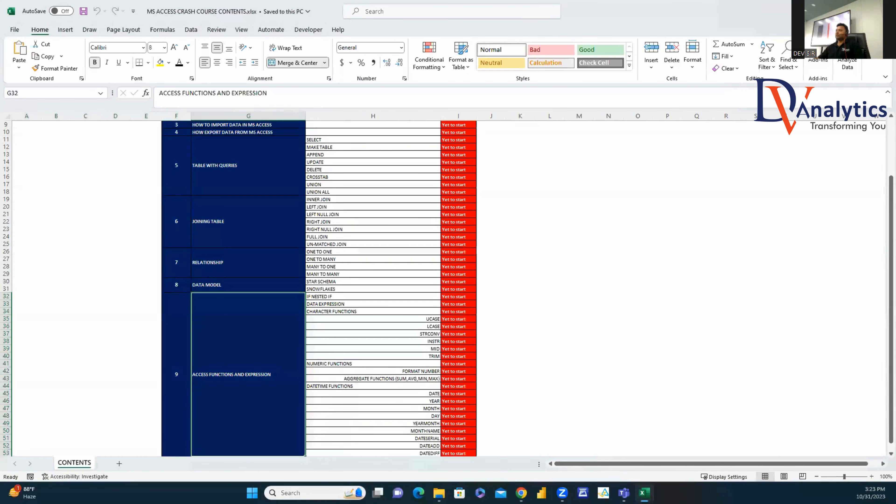
Step: Switch to File Explorer and open the A4.REDAING DATA folder inside A1.DATA
{"action": "key", "text": "alt+Tab"}
{"action": "left_click", "coordinate": [393, 27]}
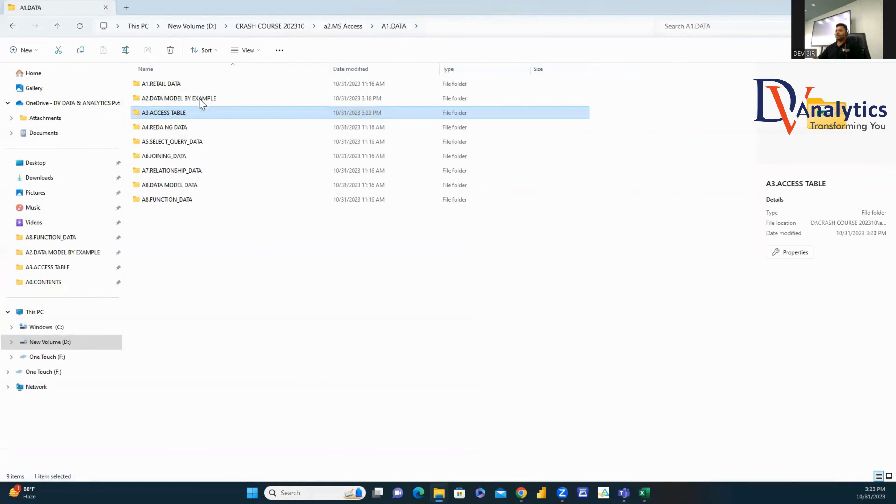
{"action": "double_click", "coordinate": [175, 130]}
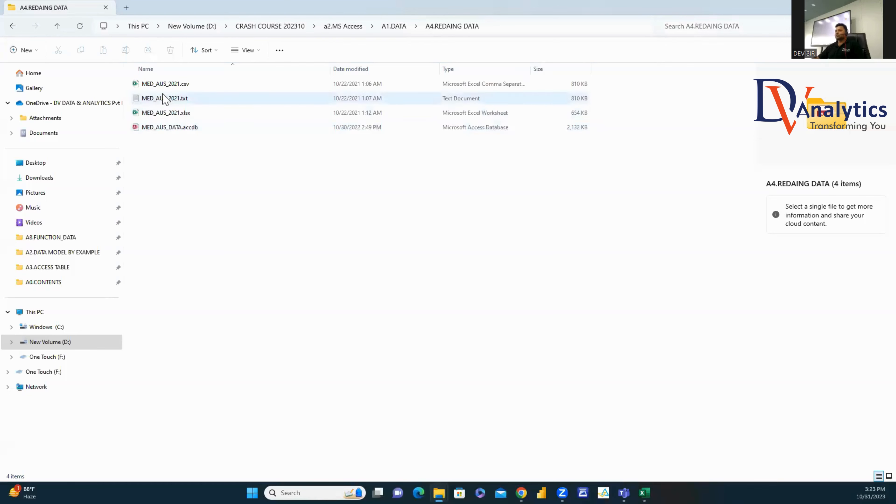
{"action": "left_click", "coordinate": [166, 85]}
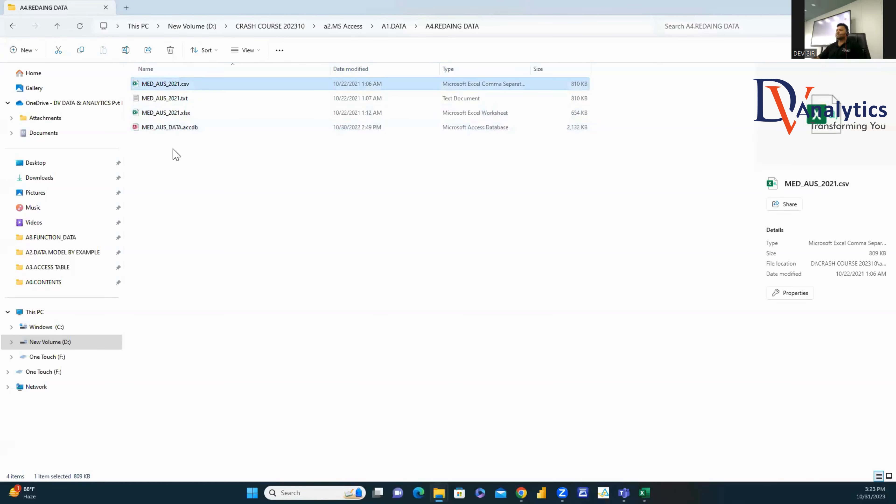
{"action": "left_click", "coordinate": [176, 99]}
{"action": "left_click", "coordinate": [179, 114]}
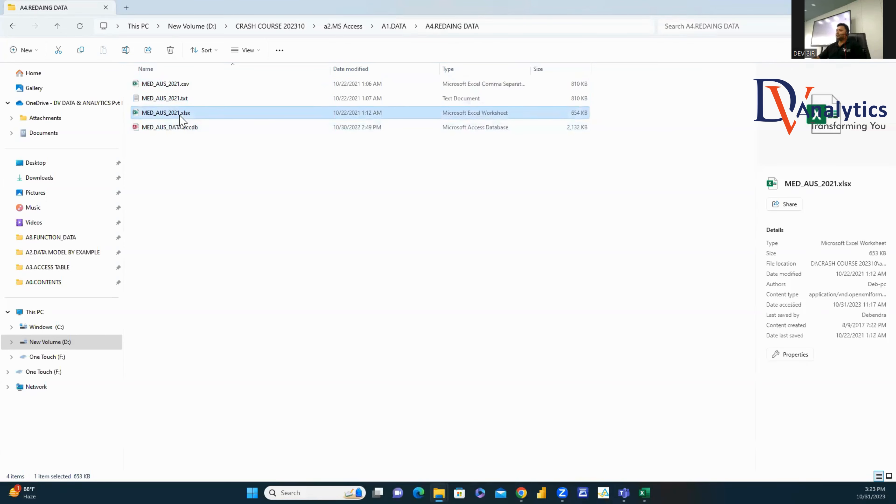
{"action": "left_click", "coordinate": [181, 128]}
Step: Create a new Microsoft Access database named DATA READING in the A4.REDAING DATA folder
{"action": "right_click", "coordinate": [151, 188]}
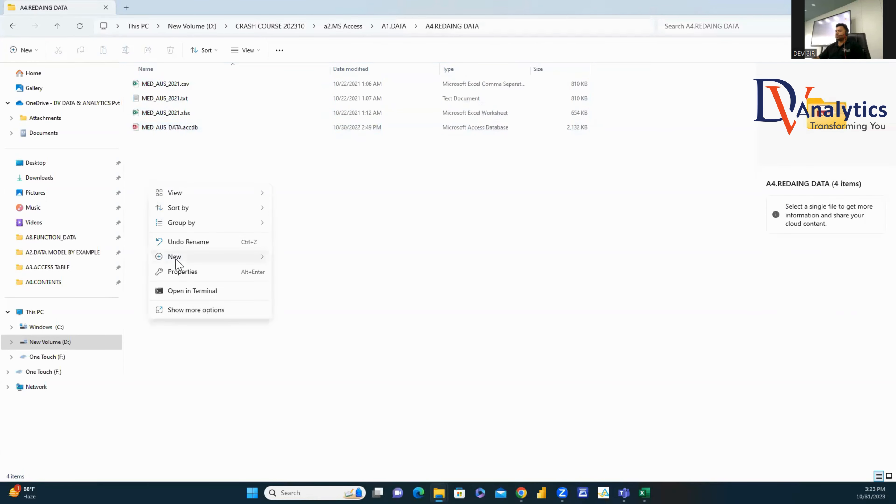
{"action": "mouse_move", "coordinate": [175, 257]}
{"action": "left_click", "coordinate": [300, 288]}
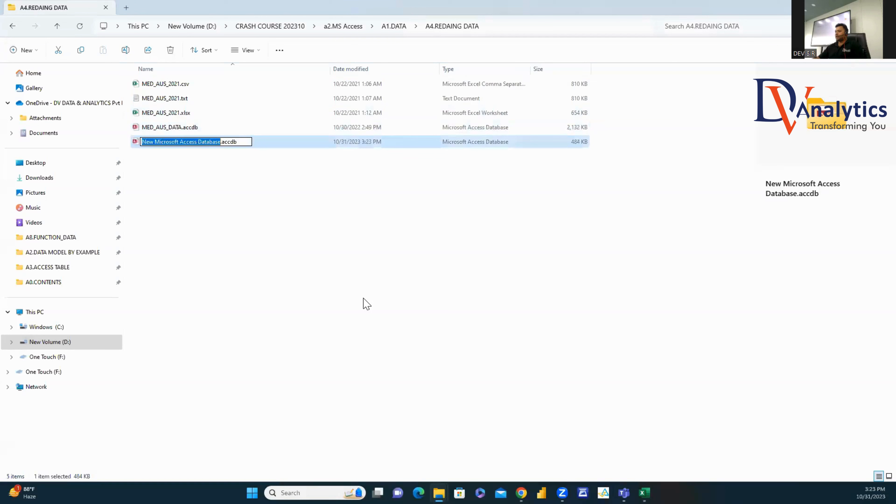
{"action": "type", "text": "DATA READING"}
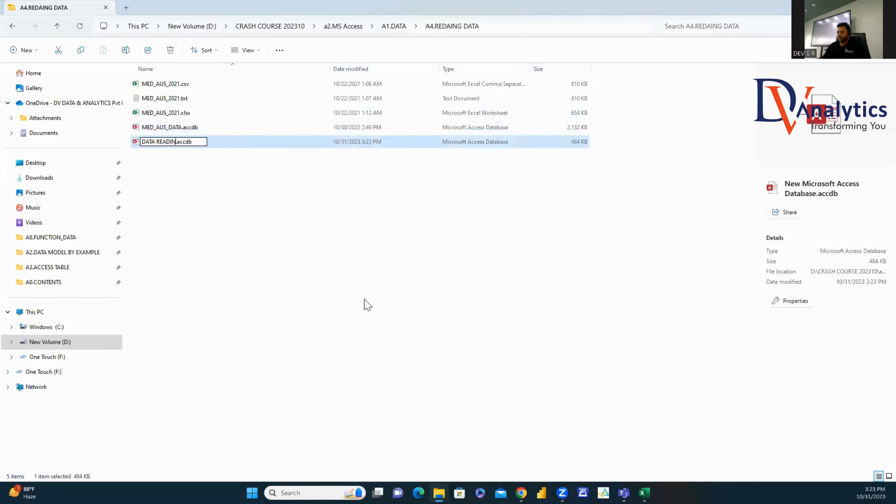
{"action": "left_click", "coordinate": [363, 264]}
Step: Open DATA READING.accdb, enable its active content, and widen the list of Access objects
{"action": "double_click", "coordinate": [164, 143]}
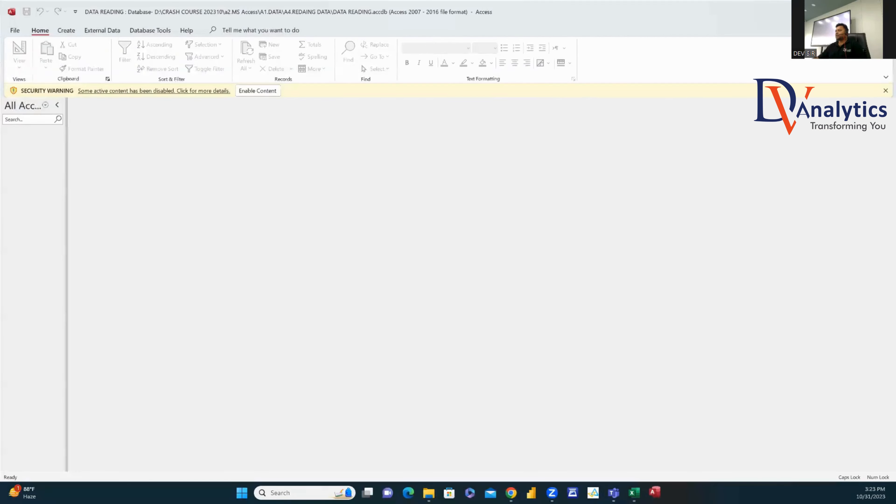
{"action": "left_click", "coordinate": [885, 11]}
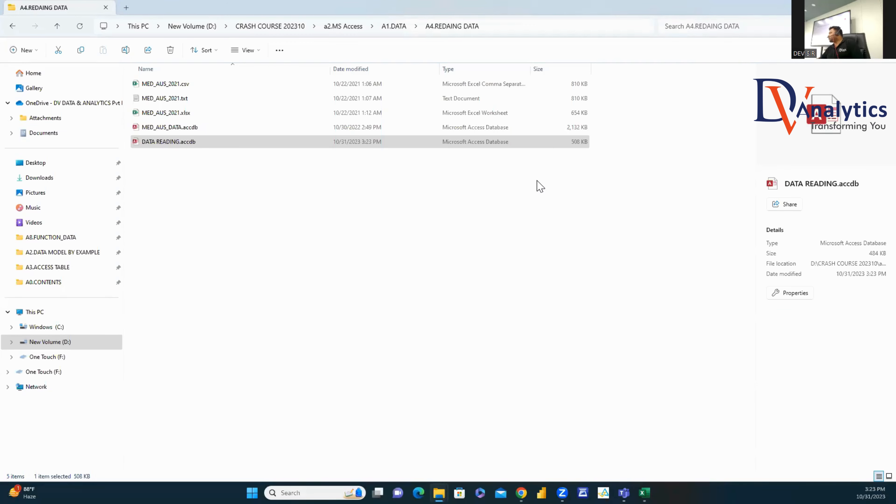
{"action": "double_click", "coordinate": [157, 143]}
{"action": "left_click", "coordinate": [256, 92]}
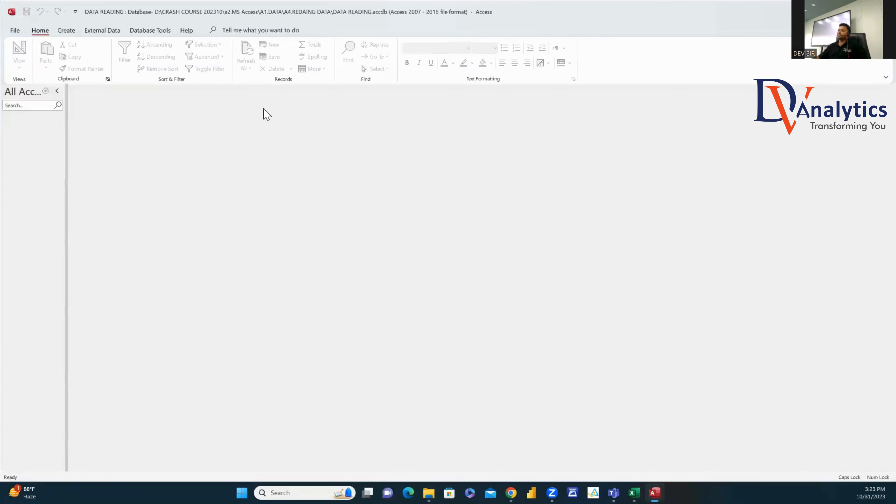
{"action": "left_click_drag", "start_coordinate": [148, 134], "coordinate": [114, 144]}
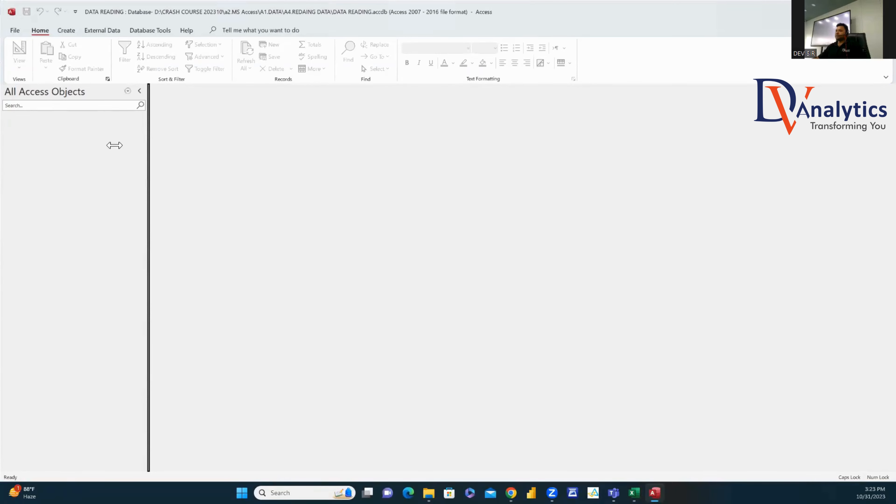
Step: Start importing external data from an Excel file and browse for the source workbook
{"action": "left_click", "coordinate": [66, 31]}
{"action": "left_click", "coordinate": [106, 31]}
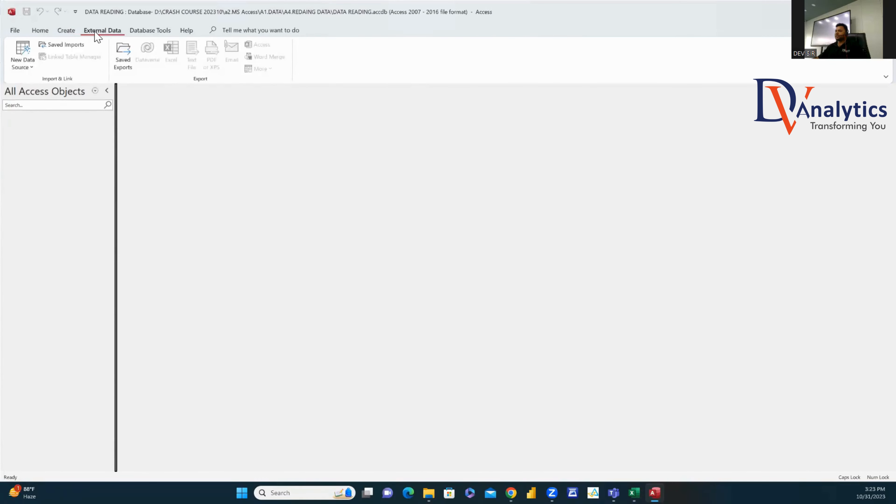
{"action": "left_click", "coordinate": [23, 65]}
{"action": "mouse_move", "coordinate": [39, 87]}
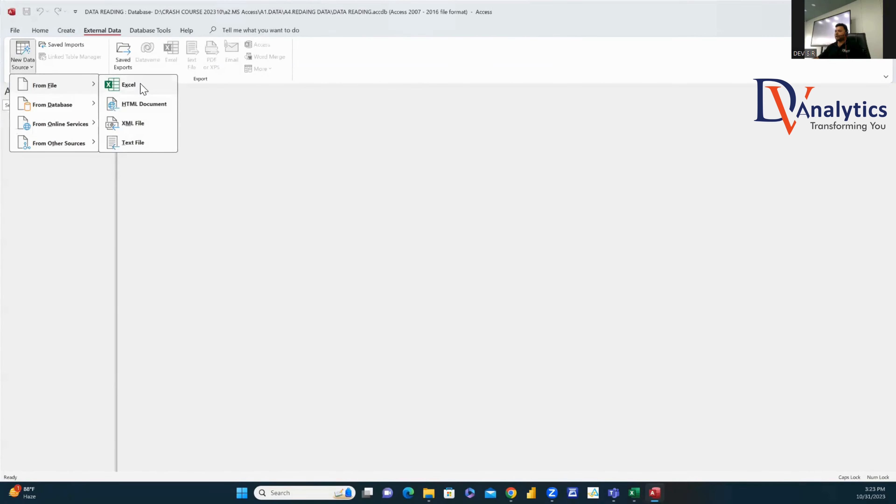
{"action": "left_click", "coordinate": [140, 87]}
{"action": "left_click", "coordinate": [592, 178]}
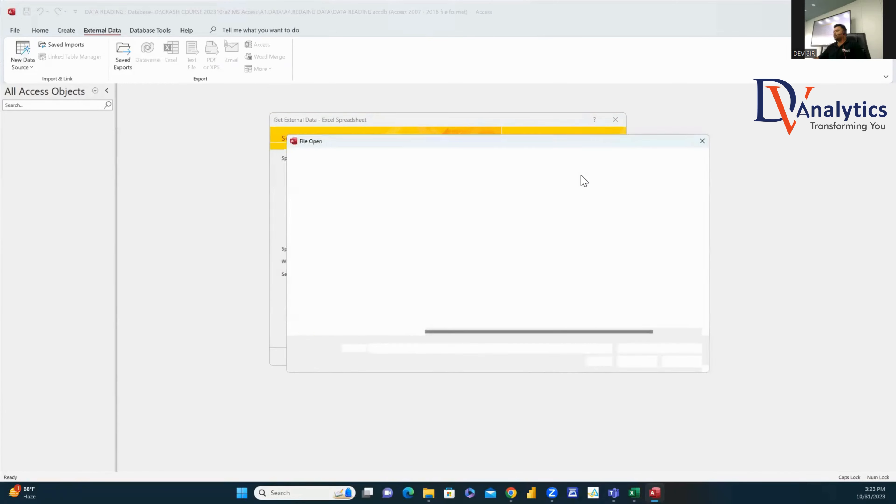
Step: Choose MED_AUS_2021.xlsx from a2.MS Access\A1.DATA\A4.REDAING DATA on drive D: as the import source and proceed to the import wizard
{"action": "scroll", "coordinate": [395, 293], "scroll_direction": "down", "scroll_amount": 3}
{"action": "scroll", "coordinate": [407, 290], "scroll_direction": "down", "scroll_amount": 2}
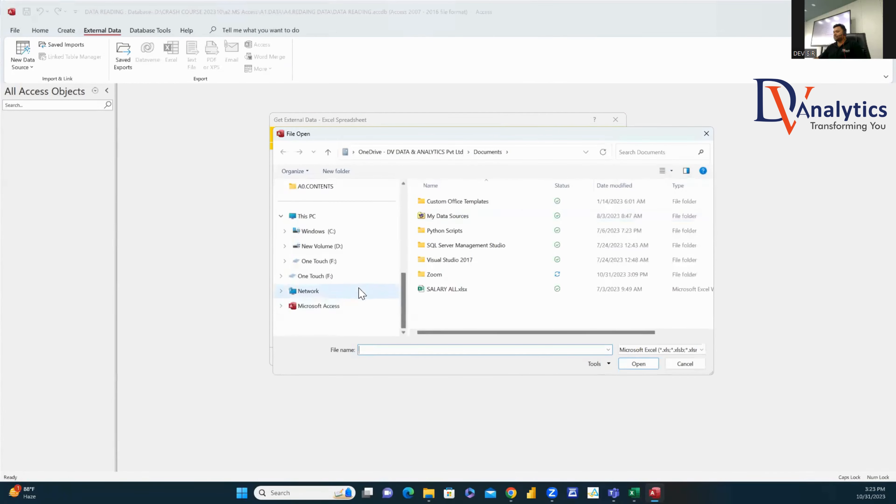
{"action": "left_click", "coordinate": [324, 248]}
{"action": "double_click", "coordinate": [457, 217]}
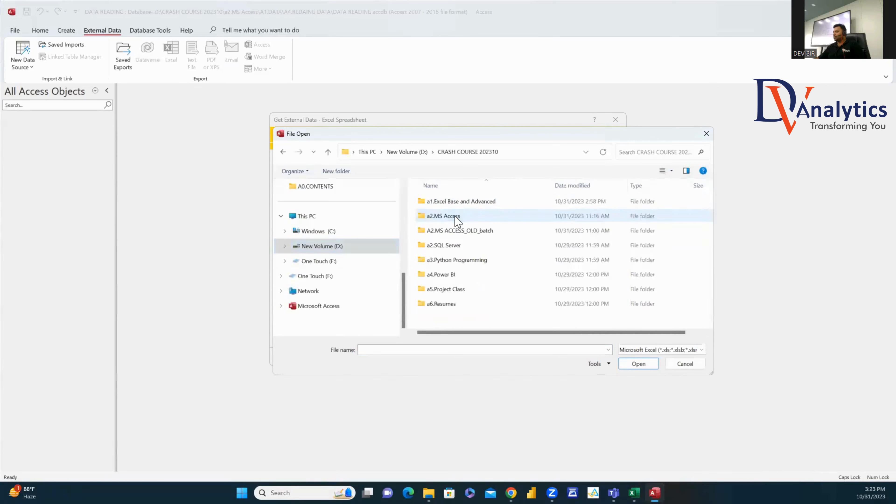
{"action": "double_click", "coordinate": [454, 216]}
{"action": "double_click", "coordinate": [453, 219]}
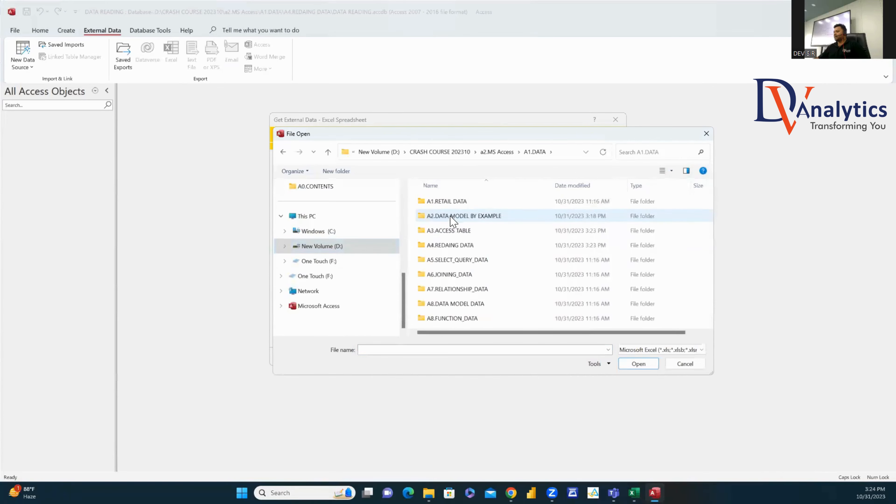
{"action": "left_click", "coordinate": [458, 248]}
{"action": "double_click", "coordinate": [458, 248]}
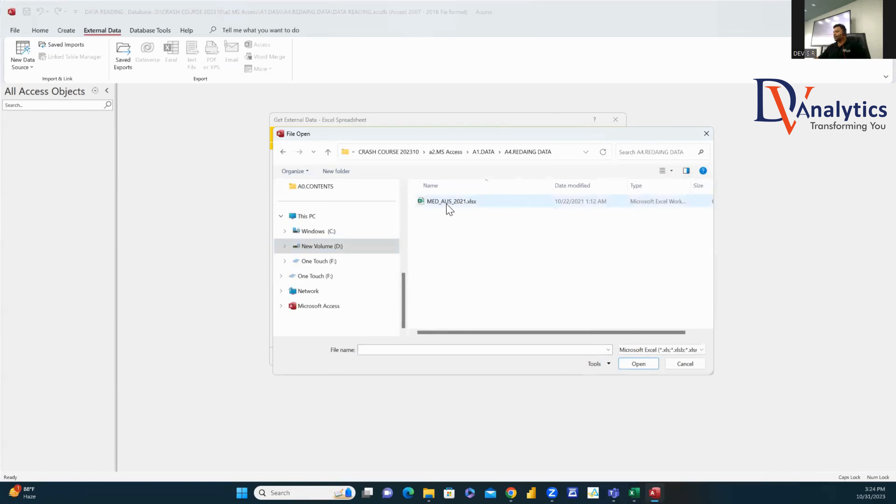
{"action": "left_click", "coordinate": [450, 203]}
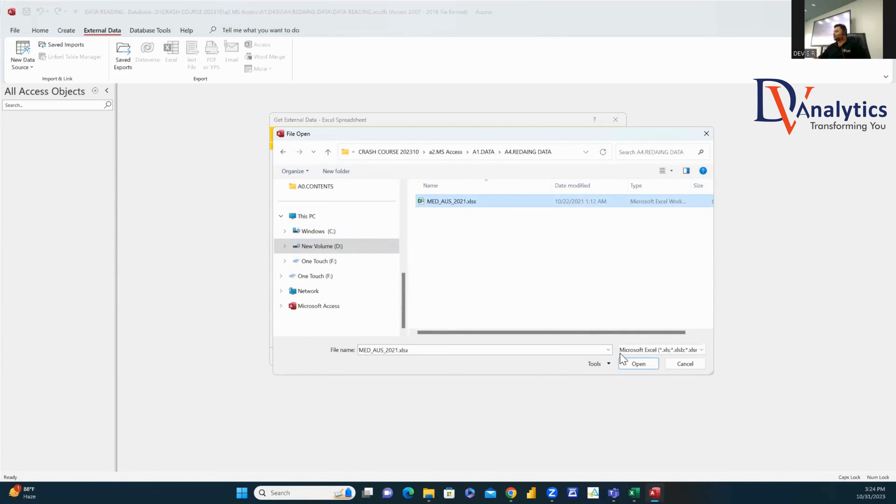
{"action": "left_click", "coordinate": [631, 365]}
{"action": "left_click", "coordinate": [549, 357]}
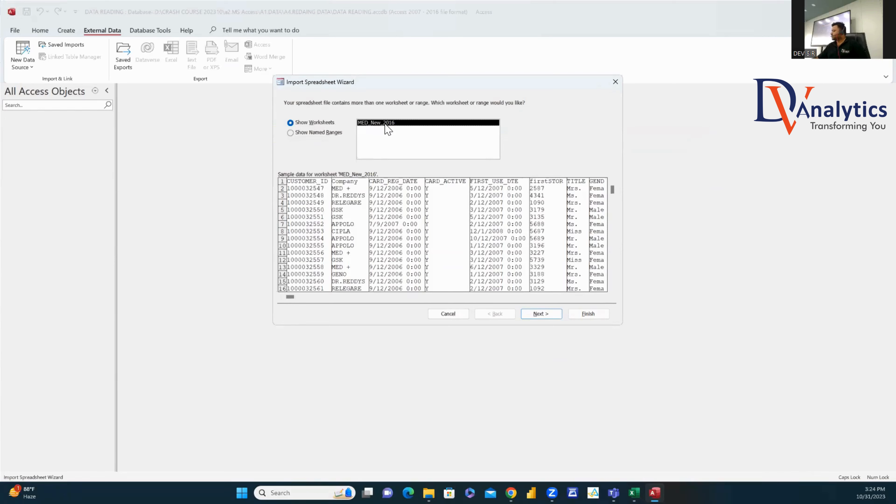
Step: Import the MED_New_2016 worksheet with its first row as column headings, and review the field options of Company, CARD_REG_DATE and CARD_ACTIVE
{"action": "left_click", "coordinate": [539, 314]}
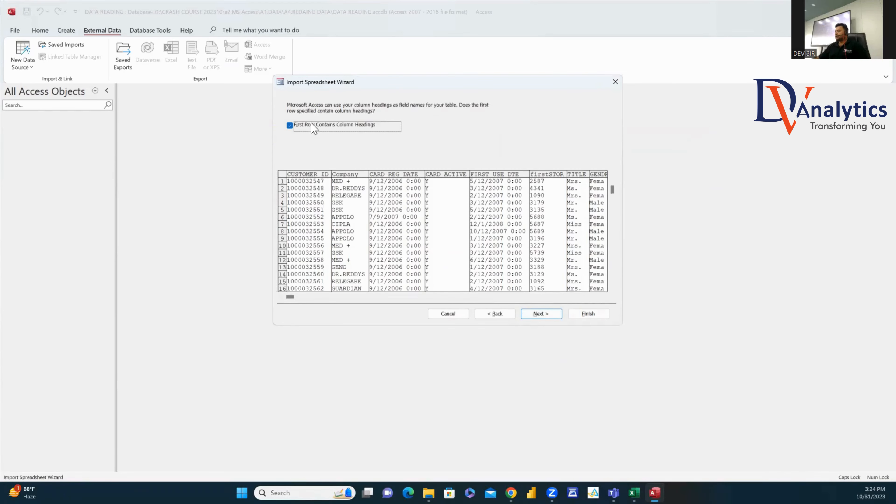
{"action": "left_click", "coordinate": [541, 314]}
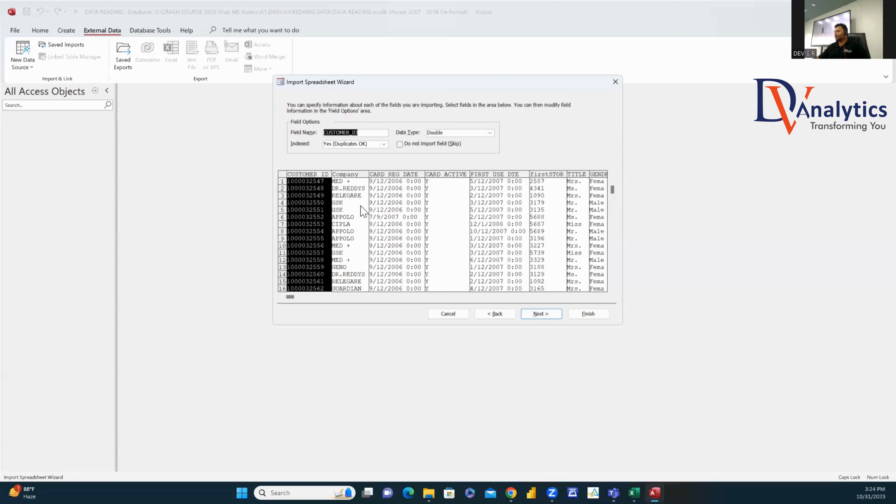
{"action": "left_click", "coordinate": [335, 177]}
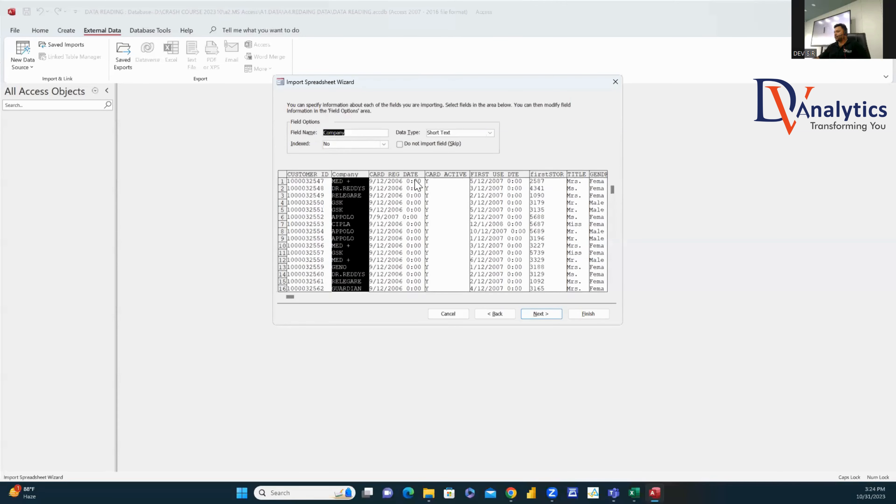
{"action": "left_click", "coordinate": [407, 178]}
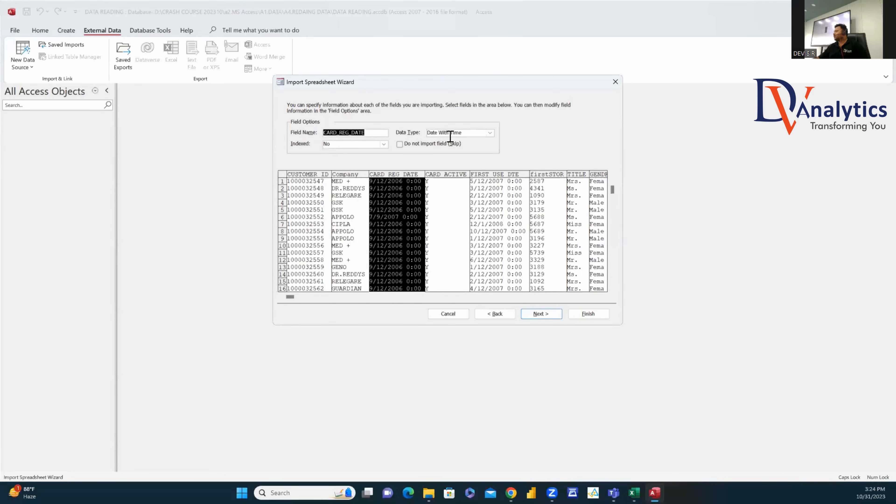
{"action": "left_click", "coordinate": [453, 182]}
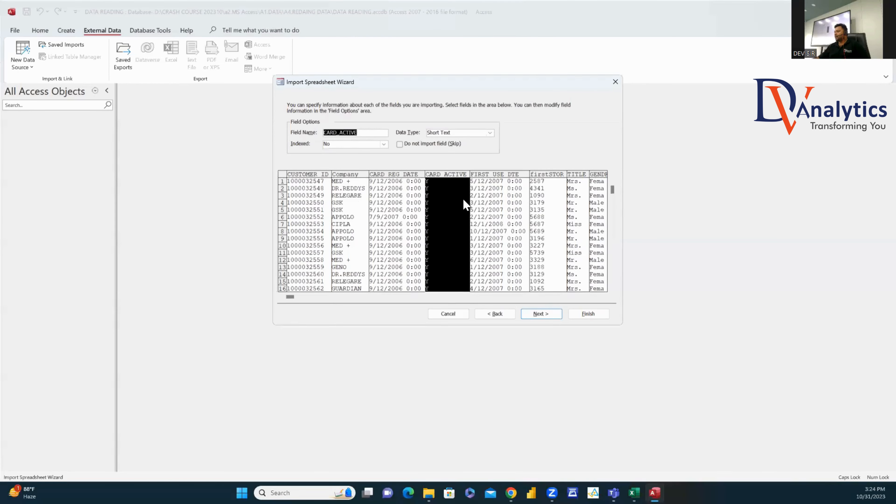
{"action": "left_click", "coordinate": [540, 314]}
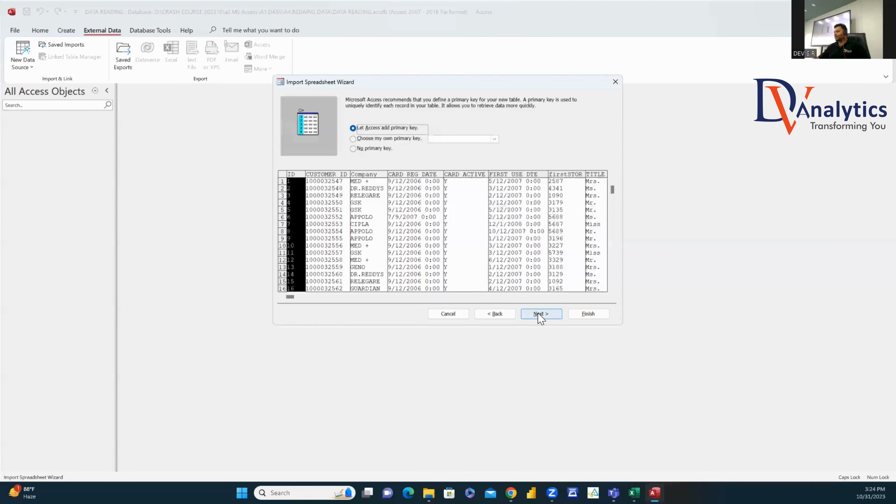
Step: Finish the import with no primary key into a table named MED_2023_EXCEL, skip saving the import steps, and open the table to check it
{"action": "left_click", "coordinate": [360, 152]}
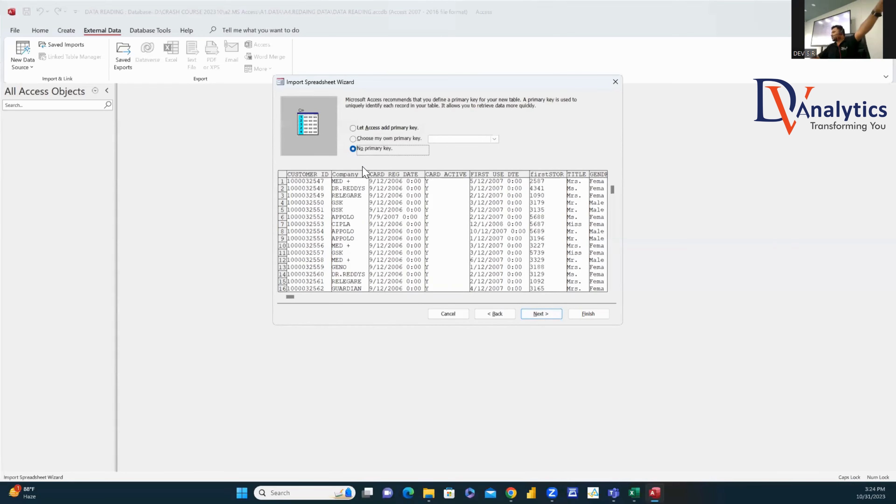
{"action": "left_click", "coordinate": [541, 314]}
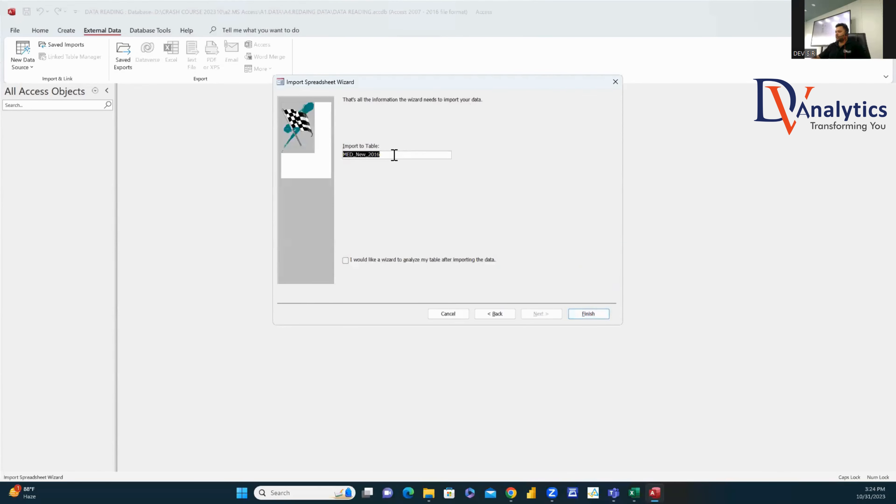
{"action": "type", "text": "MED"}
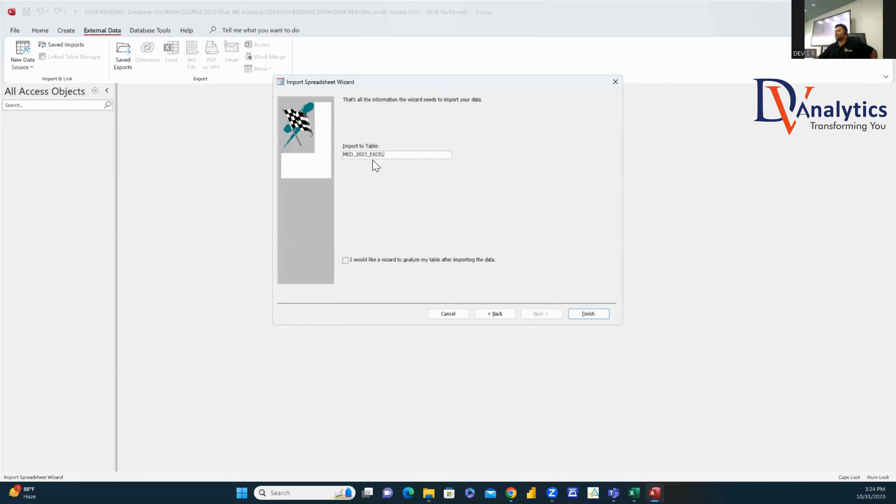
{"action": "left_click", "coordinate": [594, 314]}
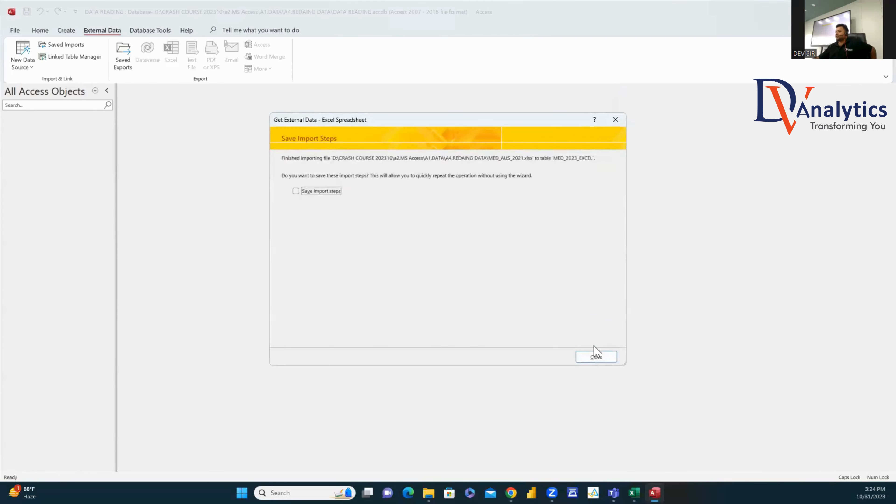
{"action": "left_click", "coordinate": [594, 354]}
{"action": "double_click", "coordinate": [39, 130]}
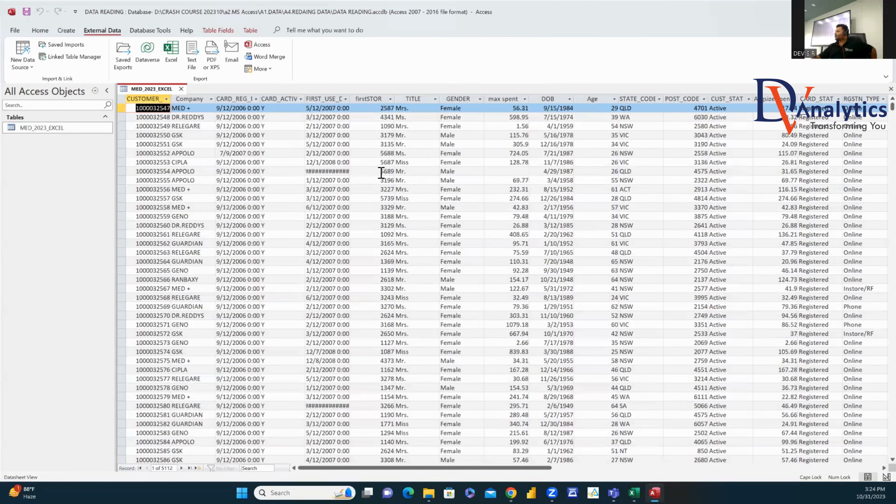
{"action": "left_click", "coordinate": [182, 89]}
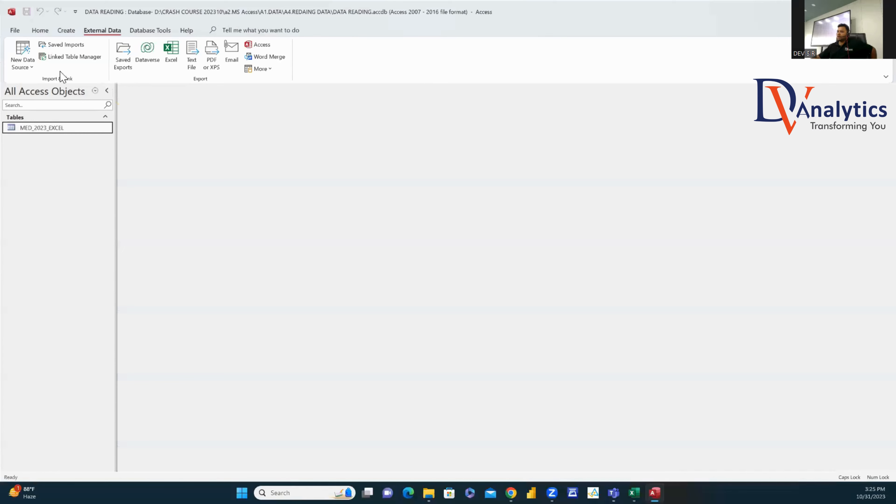
Step: Start a text file import with MED_AUS_2021.txt as the source and accept the Delimited format
{"action": "left_click", "coordinate": [23, 58]}
{"action": "mouse_move", "coordinate": [62, 84]}
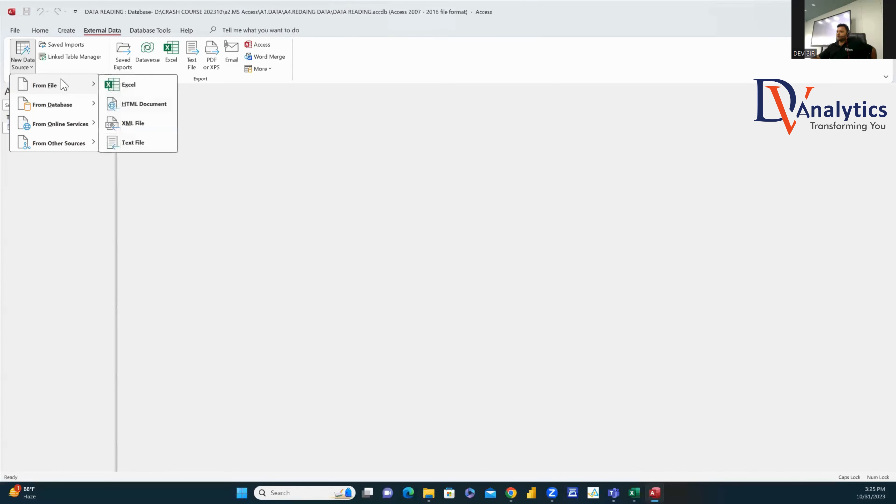
{"action": "left_click", "coordinate": [139, 142]}
{"action": "left_click", "coordinate": [579, 179]}
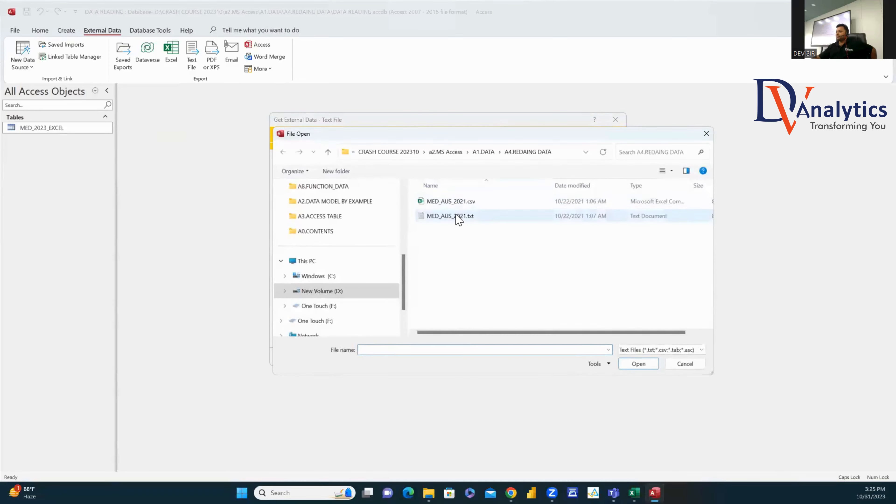
{"action": "left_click", "coordinate": [445, 216]}
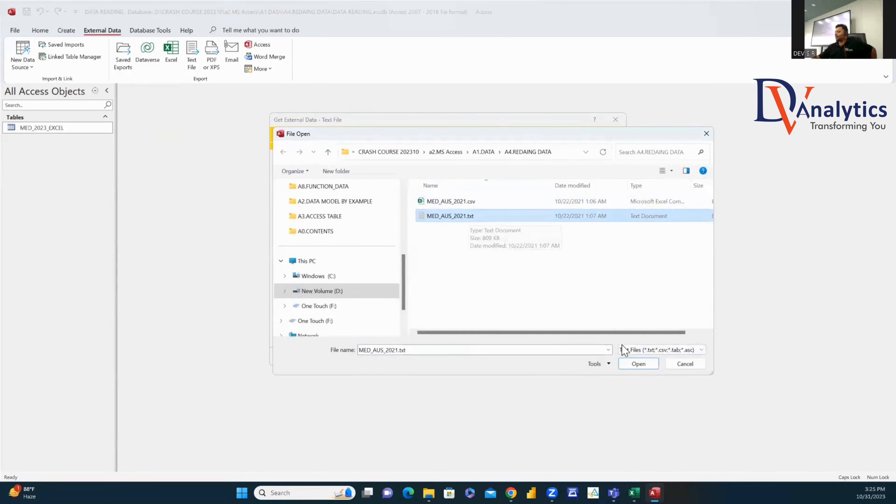
{"action": "left_click", "coordinate": [638, 364]}
{"action": "left_click", "coordinate": [550, 357]}
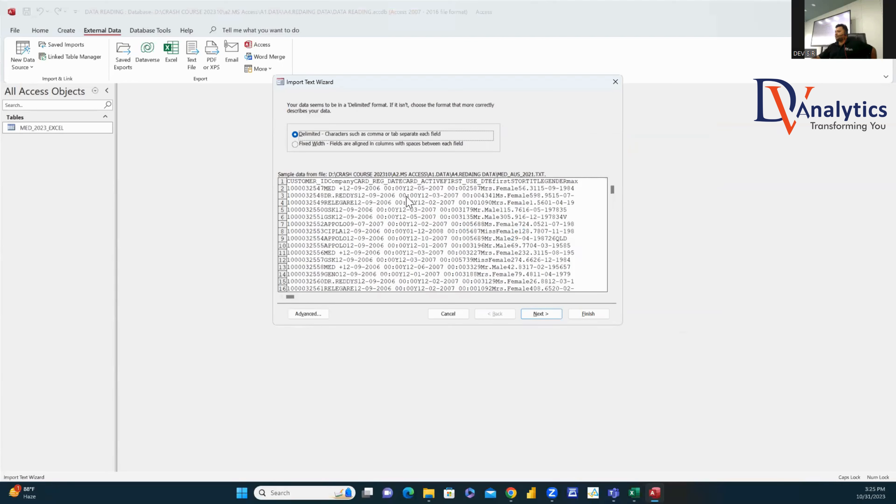
{"action": "left_click", "coordinate": [539, 313]}
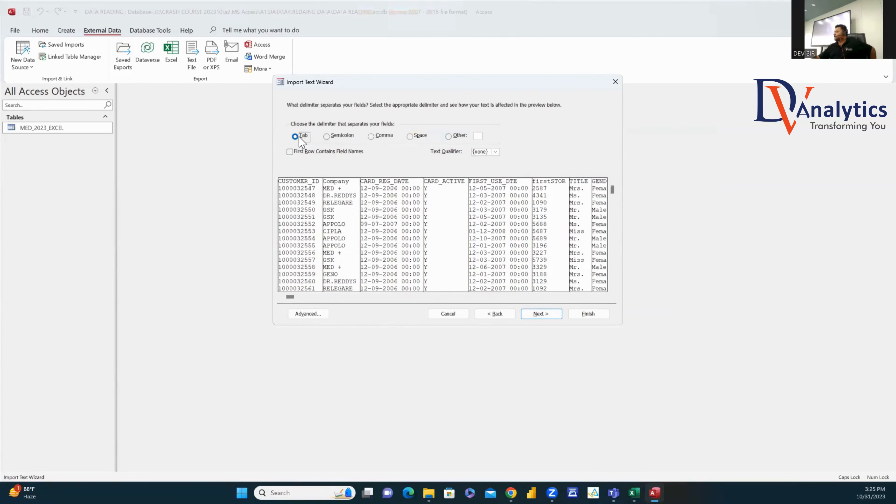
Step: Use the first row as field names for the tab-delimited text and choose no primary key
{"action": "left_click", "coordinate": [290, 152]}
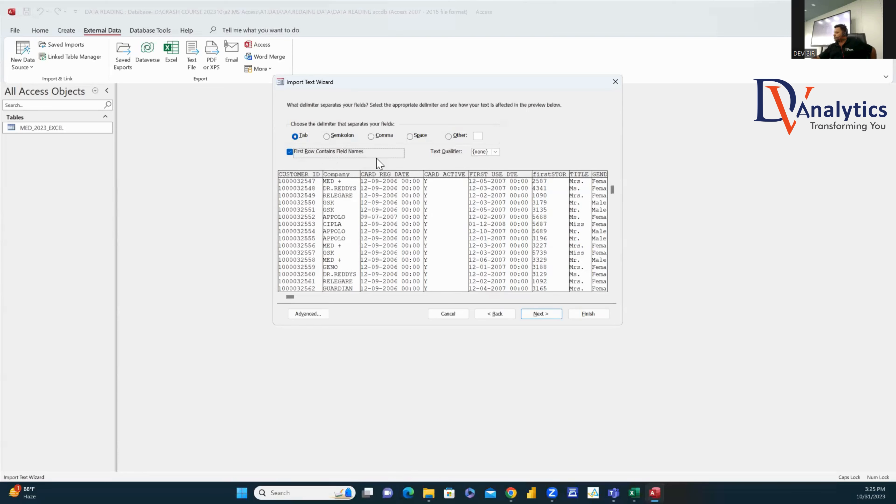
{"action": "left_click", "coordinate": [550, 314]}
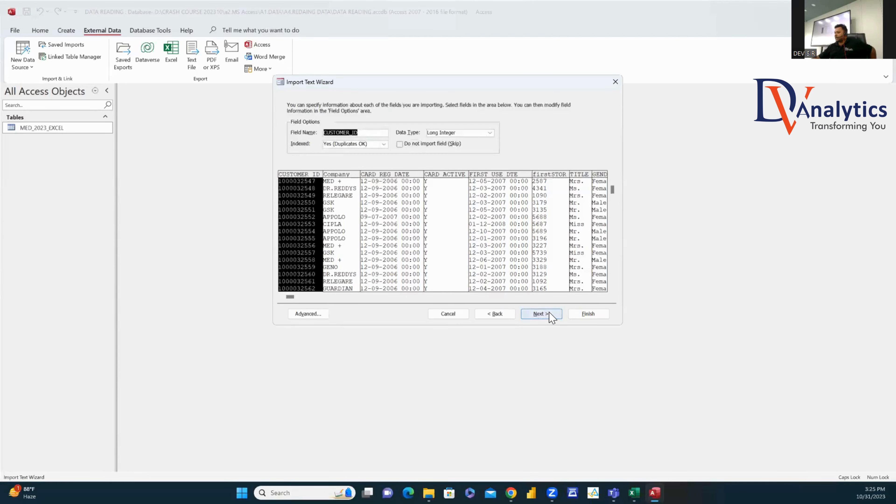
{"action": "left_click", "coordinate": [551, 315]}
{"action": "left_click", "coordinate": [356, 148]}
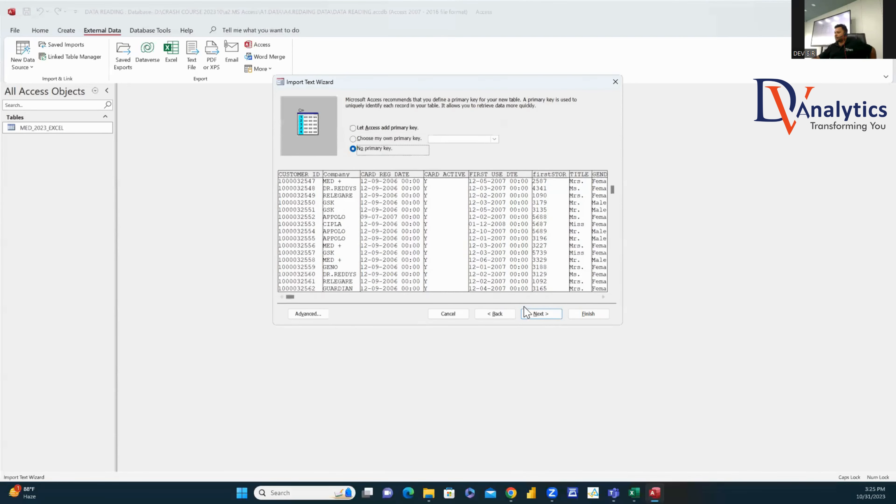
Step: Finish the text import into a table named MED_2023_TXT without saving the import steps
{"action": "left_click", "coordinate": [528, 312]}
{"action": "left_click", "coordinate": [392, 155]}
{"action": "left_click_drag", "start_coordinate": [392, 155], "coordinate": [355, 154]}
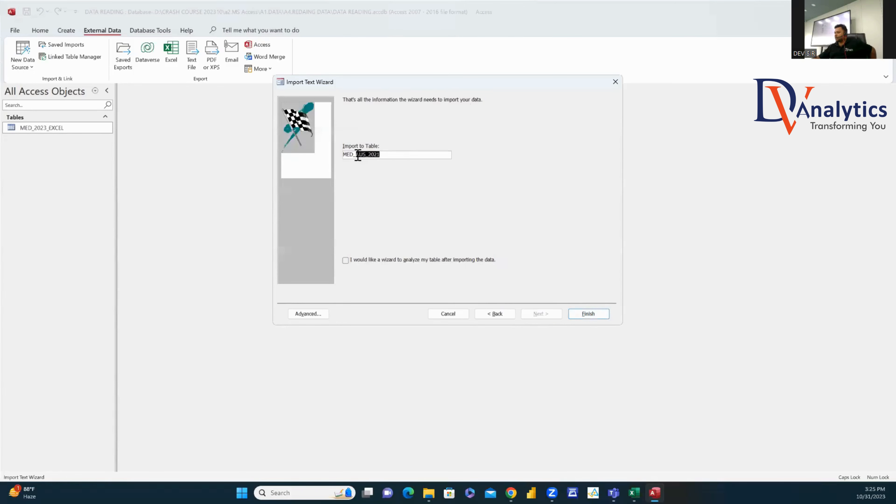
{"action": "type", "text": "2023_TXT"}
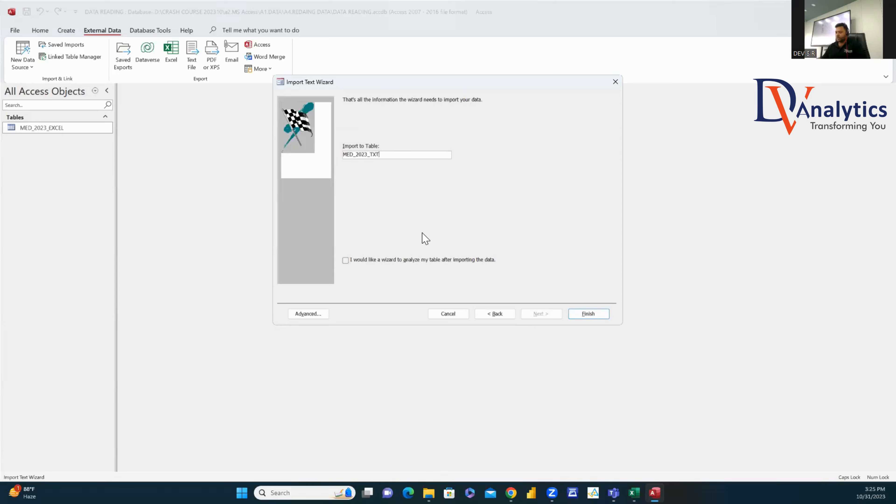
{"action": "left_click", "coordinate": [589, 314]}
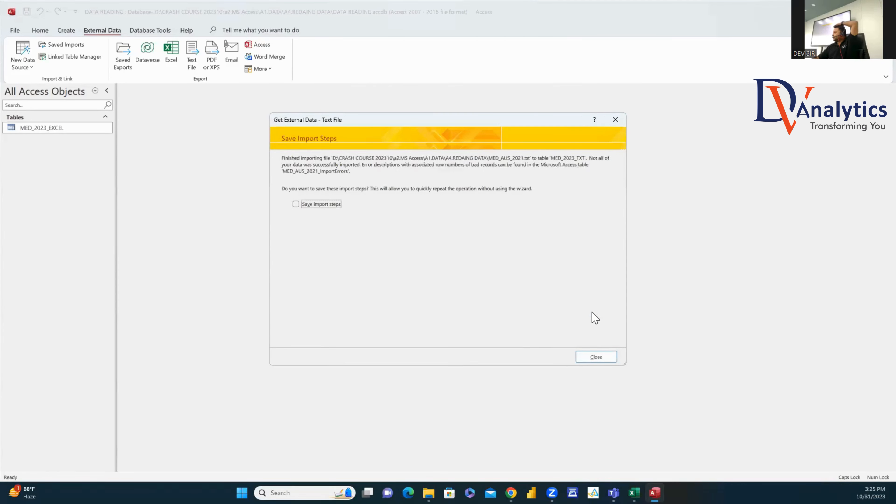
{"action": "left_click", "coordinate": [595, 356]}
Step: Open MED_AUS_2021_ImportErrors, check the error types and which fields are affected, and close it without saving layout changes
{"action": "double_click", "coordinate": [57, 154]}
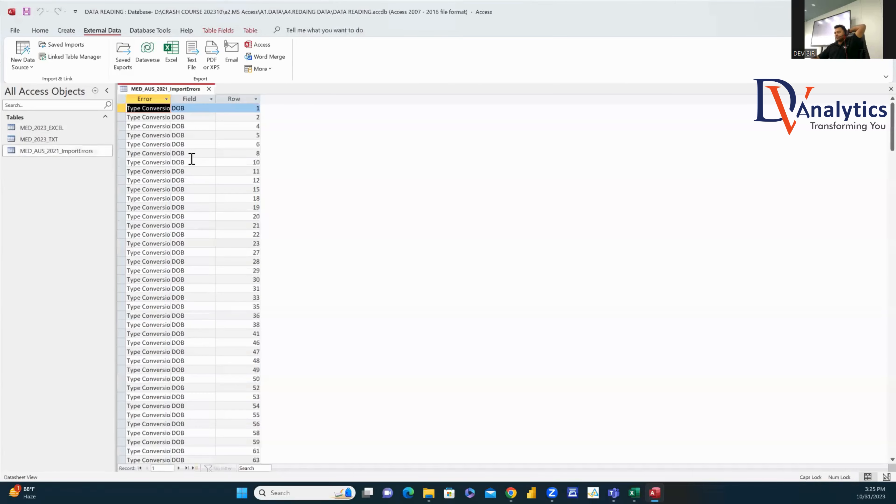
{"action": "left_click_drag", "start_coordinate": [171, 101], "coordinate": [200, 103]}
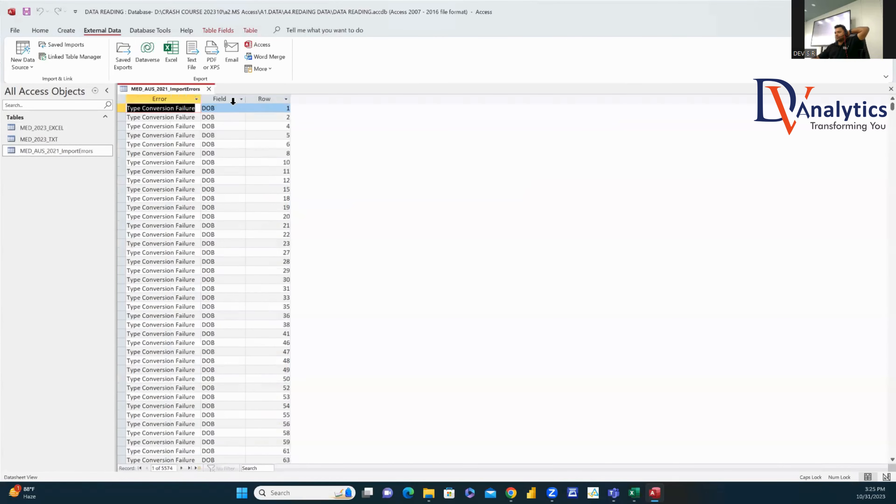
{"action": "left_click", "coordinate": [241, 99]}
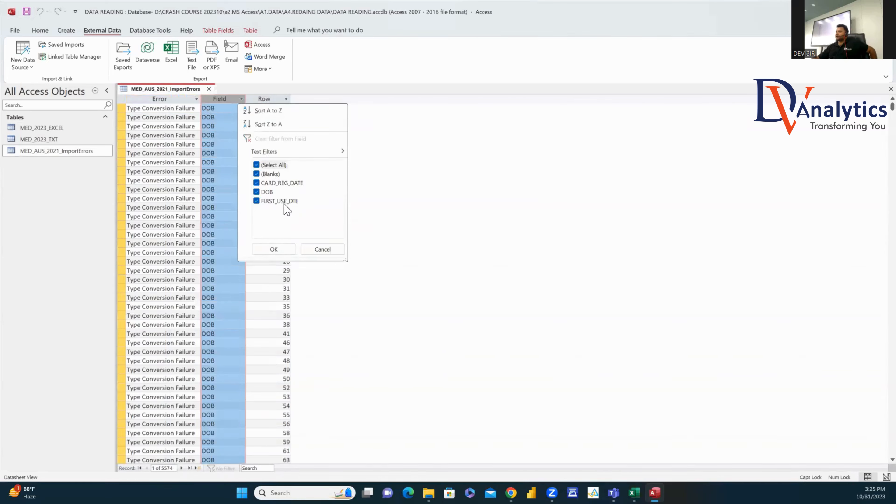
{"action": "left_click", "coordinate": [420, 197]}
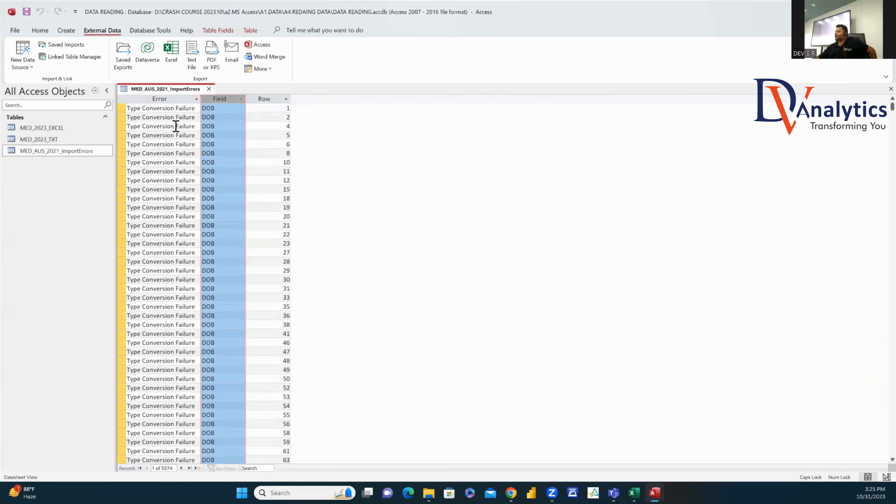
{"action": "left_click", "coordinate": [209, 89]}
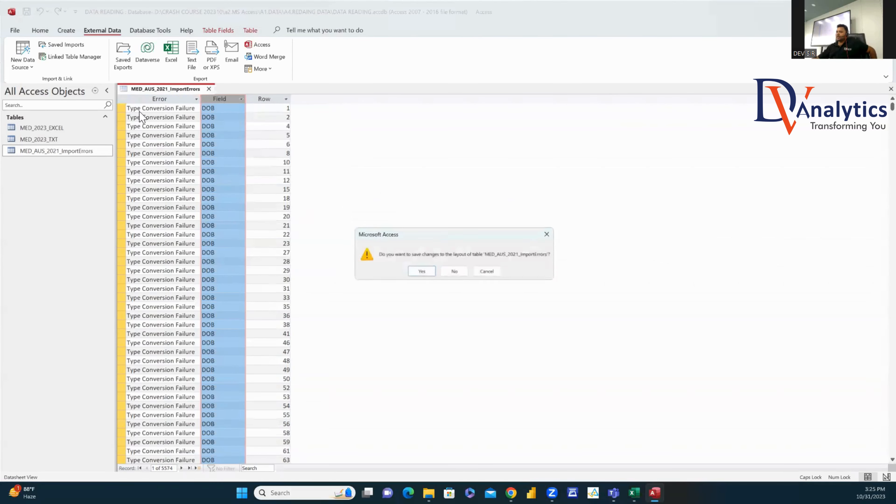
{"action": "left_click", "coordinate": [452, 271]}
Step: Open the MED_2023_TXT table, look through its records for missing dates, and close it
{"action": "double_click", "coordinate": [60, 140]}
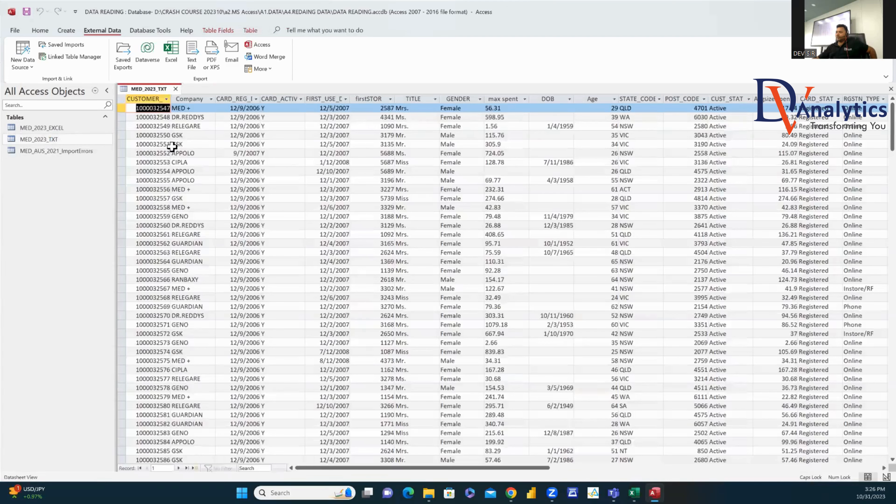
{"action": "scroll", "coordinate": [877, 135], "scroll_direction": "down", "scroll_amount": 10}
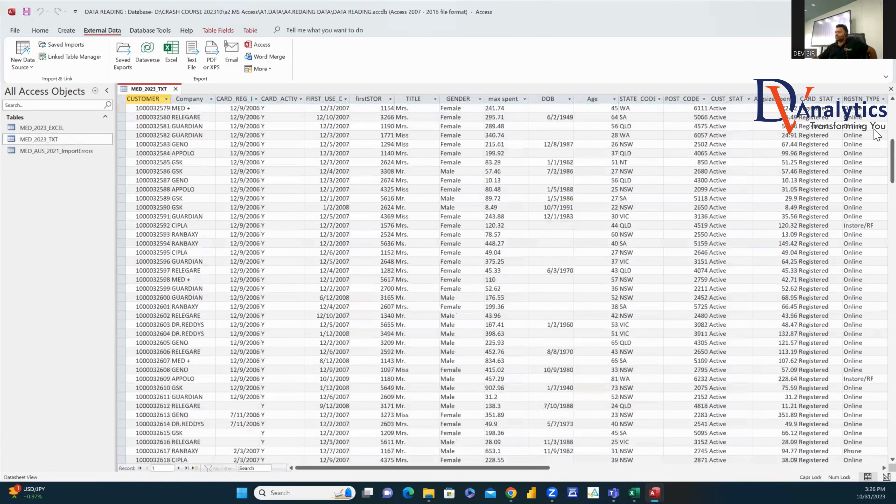
{"action": "scroll", "coordinate": [875, 159], "scroll_direction": "down", "scroll_amount": 6}
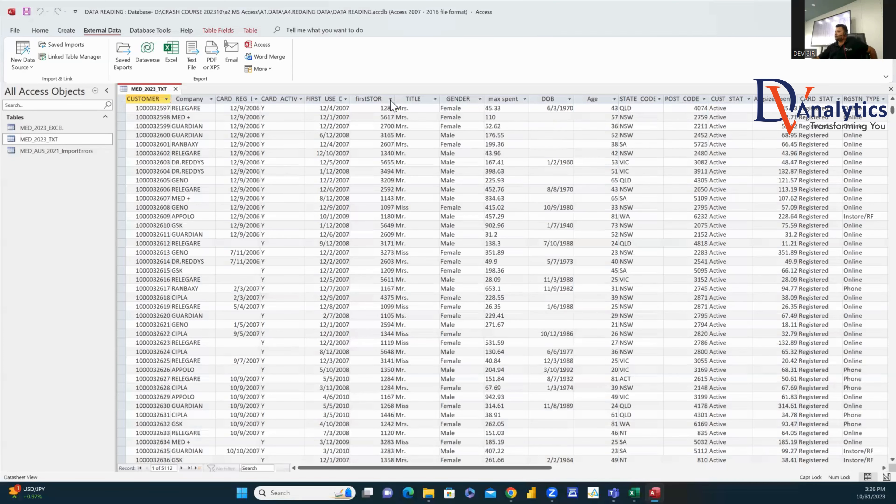
{"action": "left_click", "coordinate": [175, 89]}
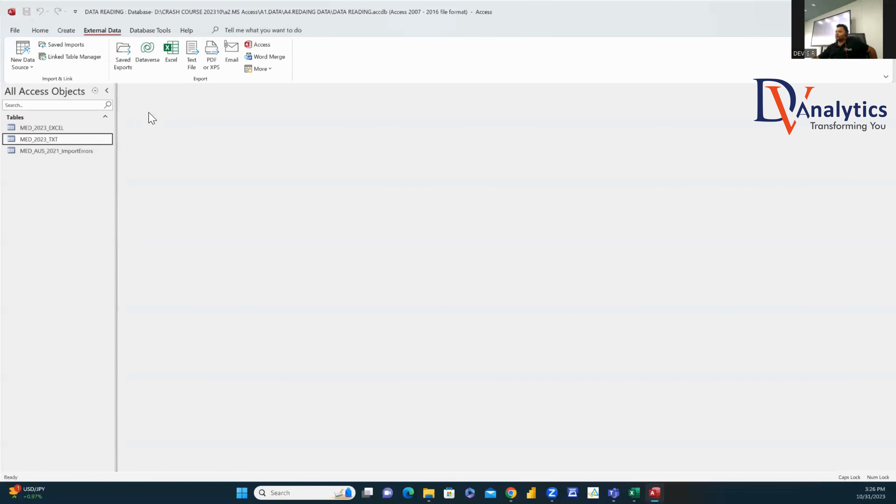
Step: Delete the MED_2023_TXT and MED_AUS_2021_ImportErrors tables, and compact and repair the database
{"action": "left_click", "coordinate": [75, 152]}
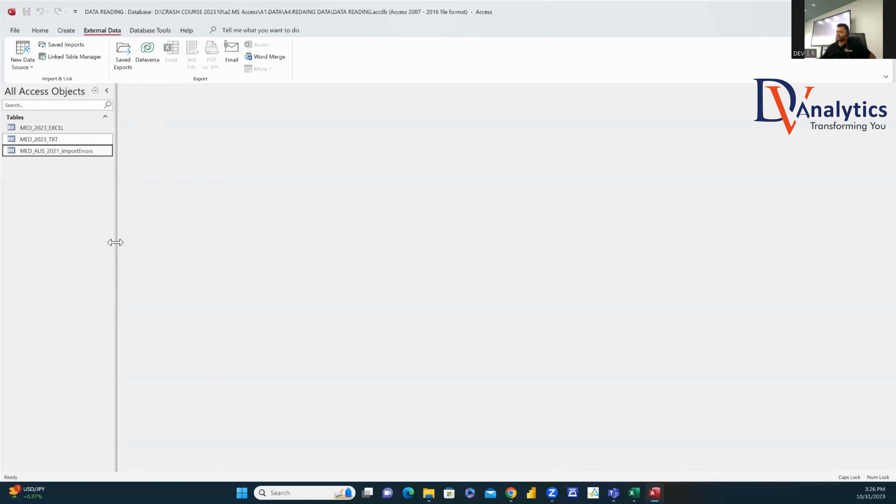
{"action": "key", "text": "Delete"}
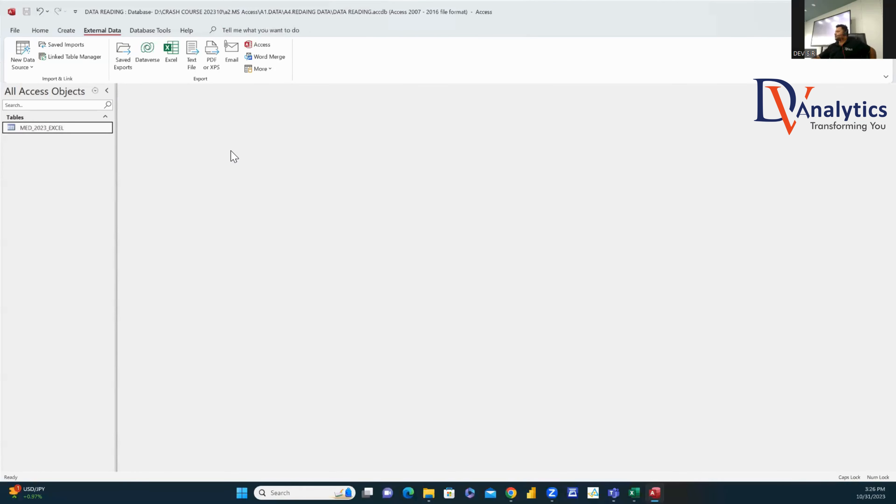
{"action": "left_click", "coordinate": [14, 30]}
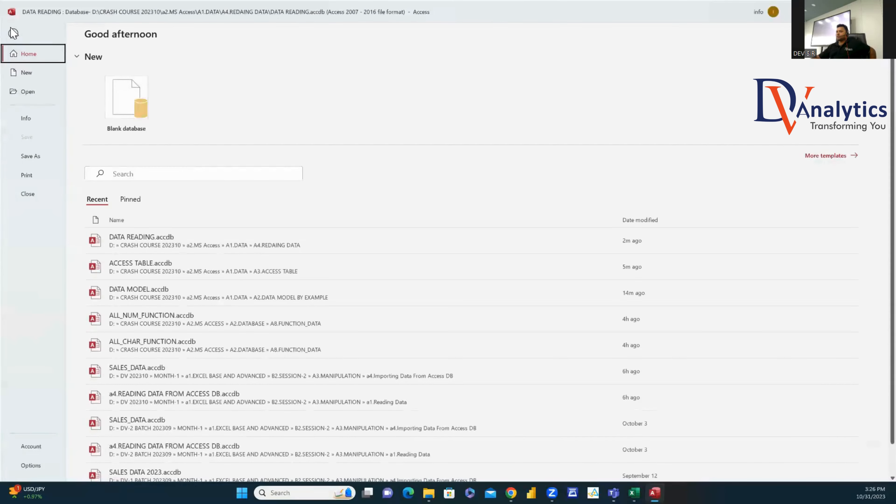
{"action": "left_click", "coordinate": [32, 121]}
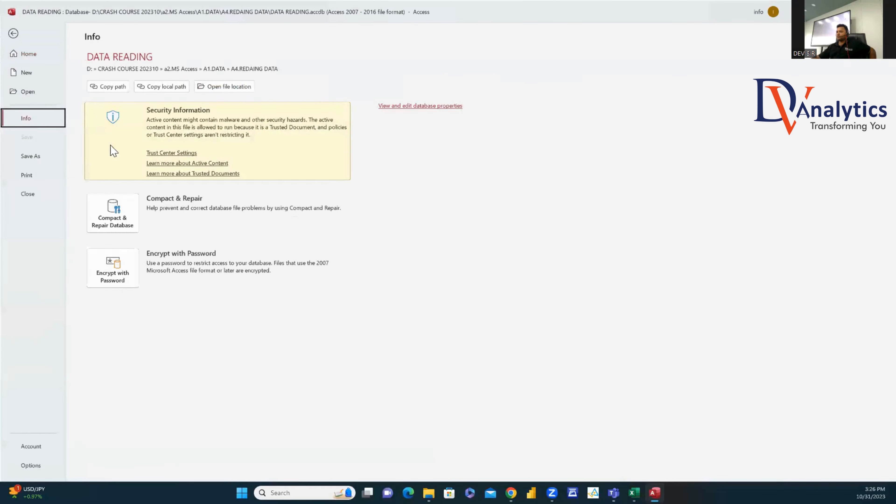
{"action": "left_click", "coordinate": [129, 202]}
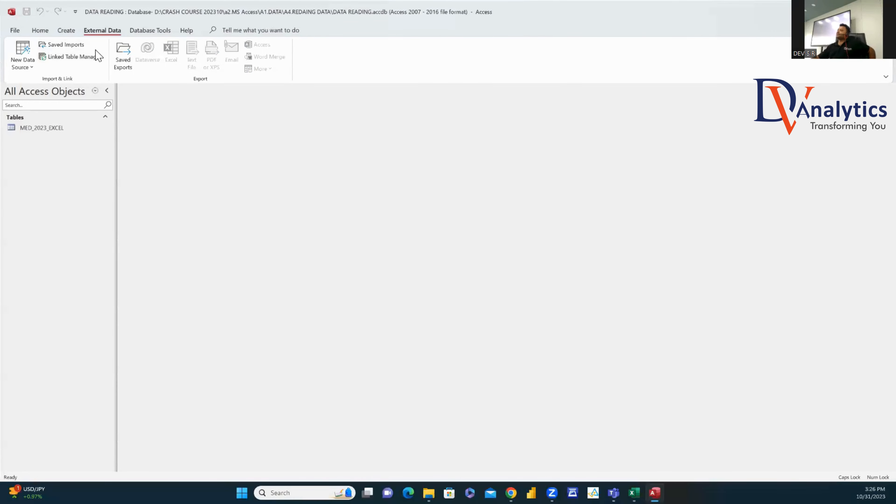
Step: Start a new text file import of MED_AUS_2021.txt as a new table, delimited, with the first row as field names
{"action": "left_click", "coordinate": [35, 62]}
{"action": "mouse_move", "coordinate": [60, 84]}
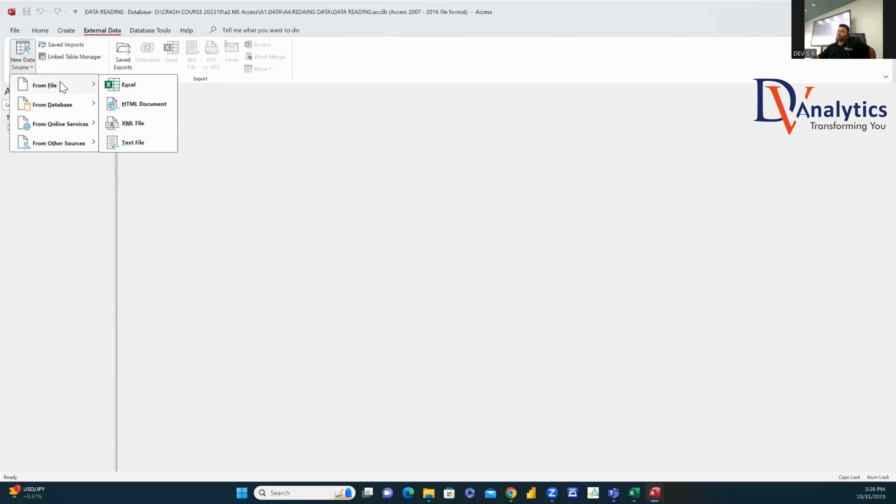
{"action": "left_click", "coordinate": [144, 142]}
{"action": "left_click", "coordinate": [581, 178]}
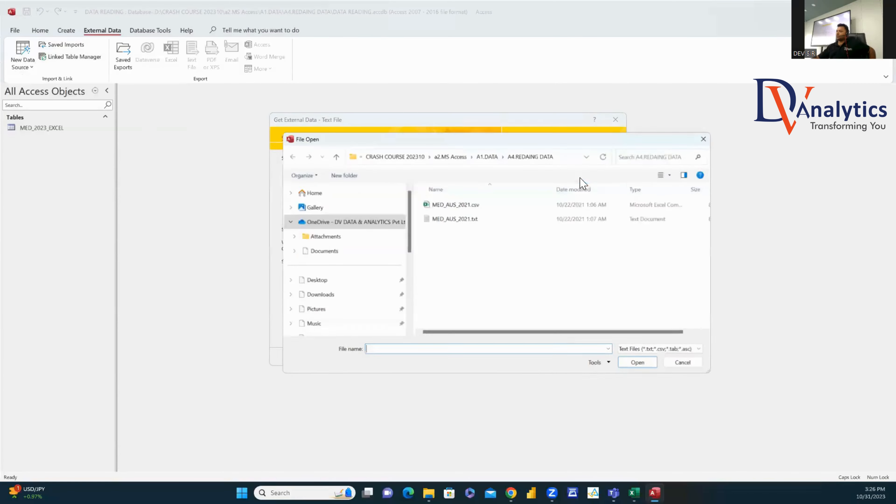
{"action": "left_click", "coordinate": [473, 216]}
{"action": "left_click", "coordinate": [635, 363]}
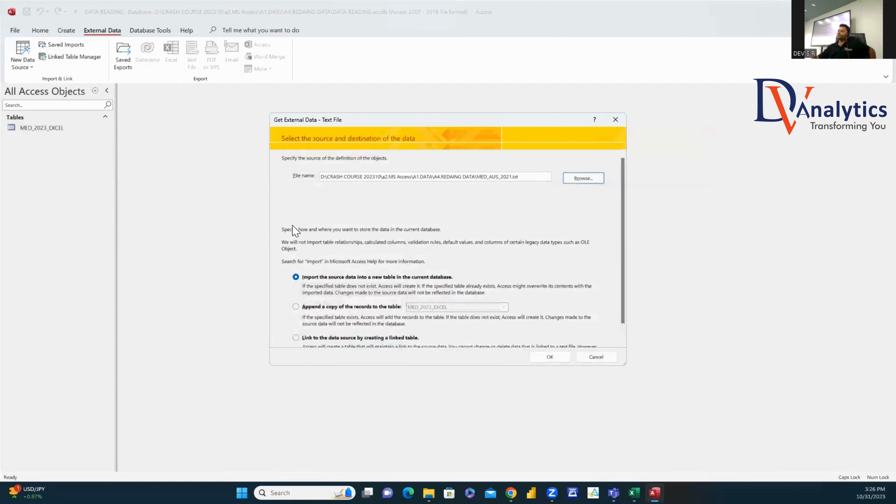
{"action": "left_click", "coordinate": [549, 357]}
{"action": "left_click", "coordinate": [542, 314]}
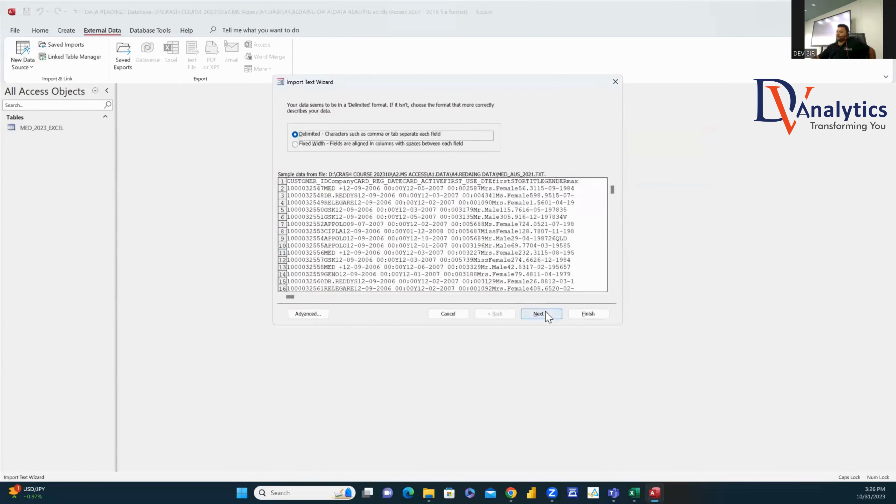
{"action": "left_click", "coordinate": [289, 152]}
Step: Open the advanced import specification and set the CARD_REG_DATE field's data type to Long Text
{"action": "left_click", "coordinate": [308, 314]}
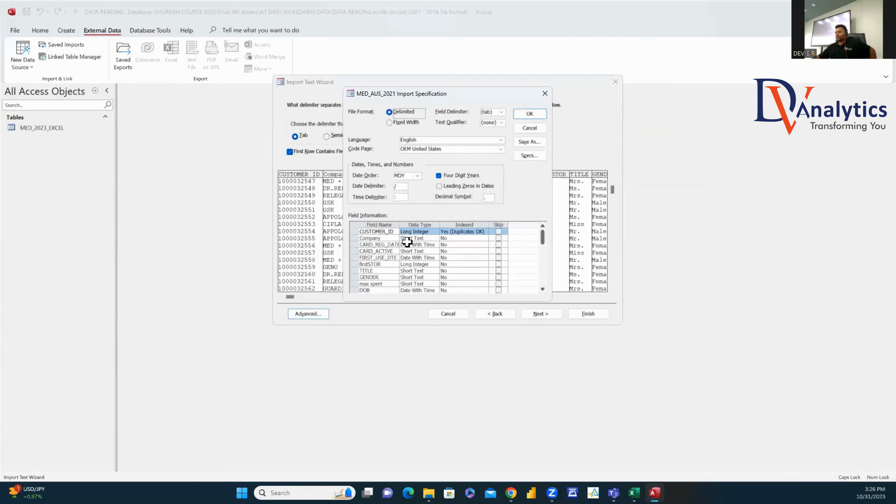
{"action": "left_click", "coordinate": [384, 245]}
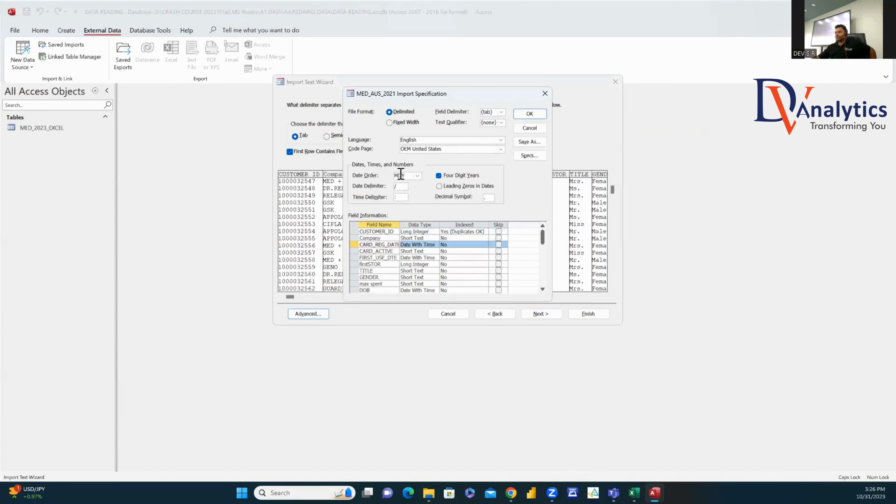
{"action": "left_click", "coordinate": [382, 231]}
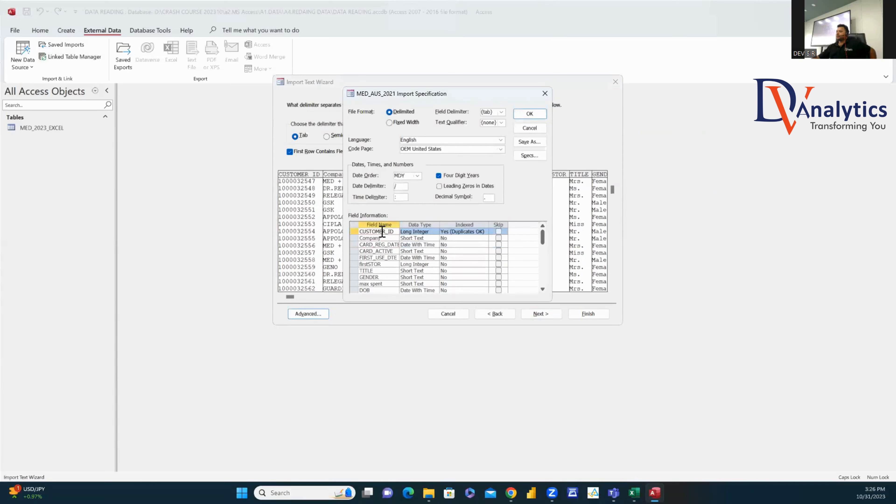
{"action": "left_click", "coordinate": [411, 244]}
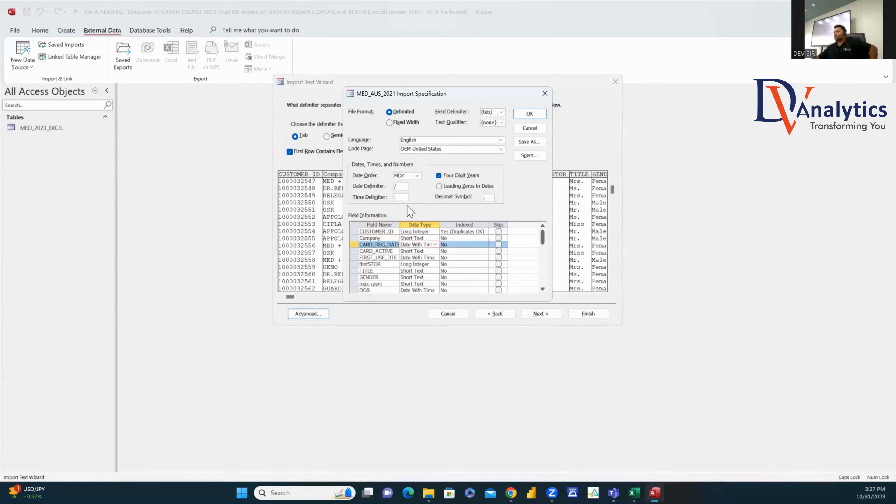
{"action": "left_click", "coordinate": [435, 244]}
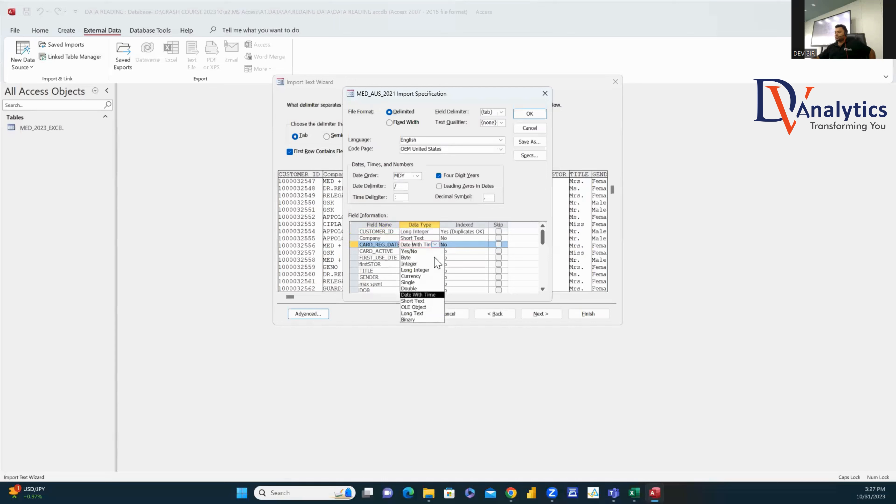
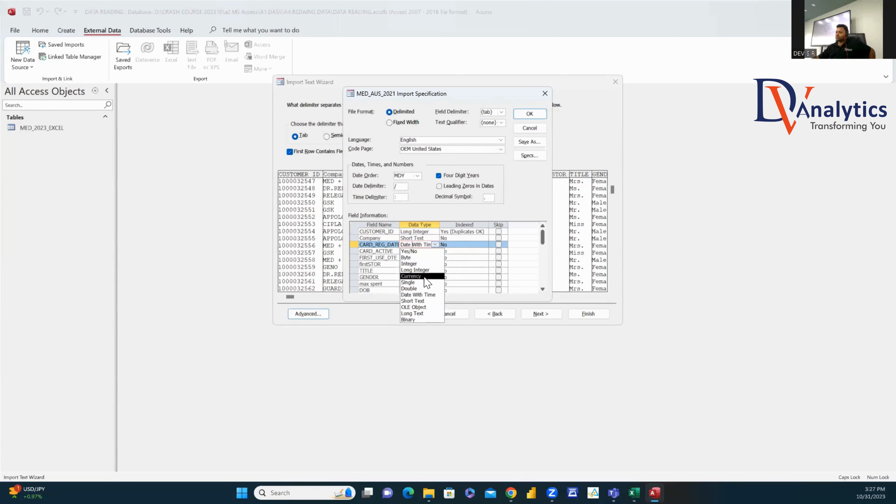
{"action": "left_click", "coordinate": [412, 313]}
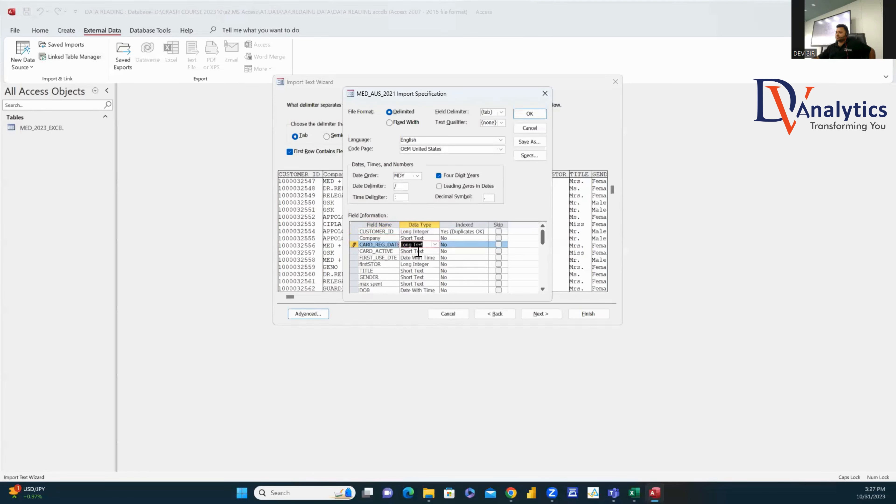
Step: Set the DOB field's data type to Long Text in the import specification and check the remaining fields
{"action": "left_click", "coordinate": [422, 290]}
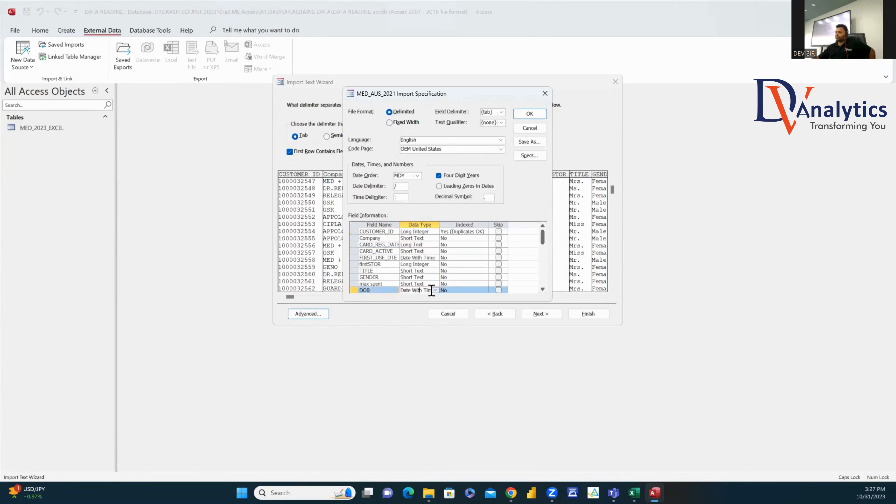
{"action": "left_click", "coordinate": [543, 289]}
{"action": "left_click", "coordinate": [543, 289]}
{"action": "left_click", "coordinate": [543, 289]}
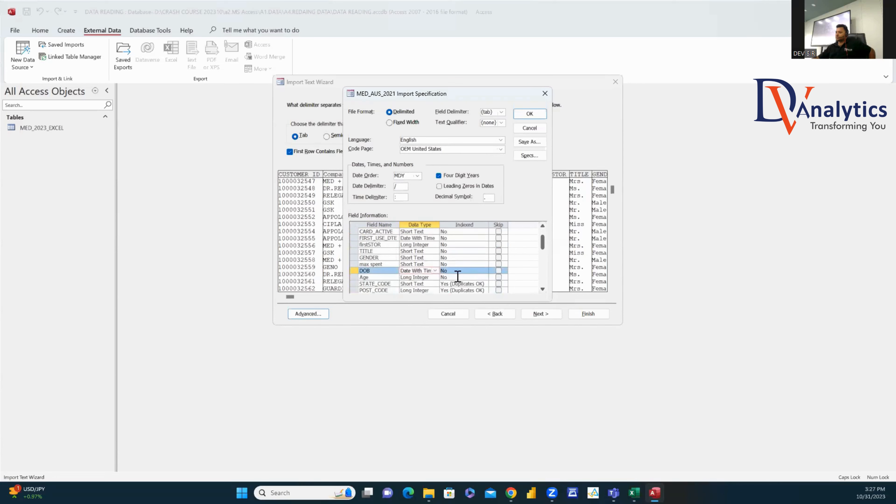
{"action": "left_click", "coordinate": [435, 271]}
{"action": "left_click", "coordinate": [418, 340]}
{"action": "scroll", "coordinate": [547, 292], "scroll_direction": "down", "scroll_amount": 5}
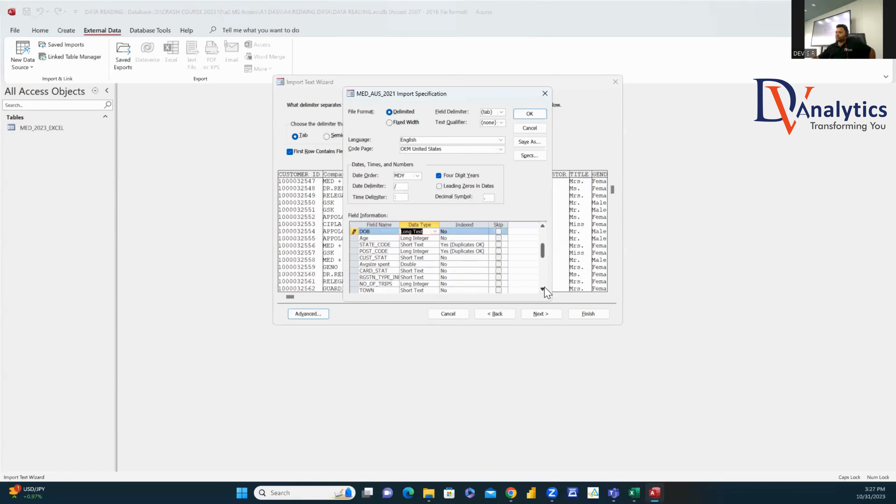
{"action": "left_click_drag", "start_coordinate": [545, 268], "coordinate": [542, 232]}
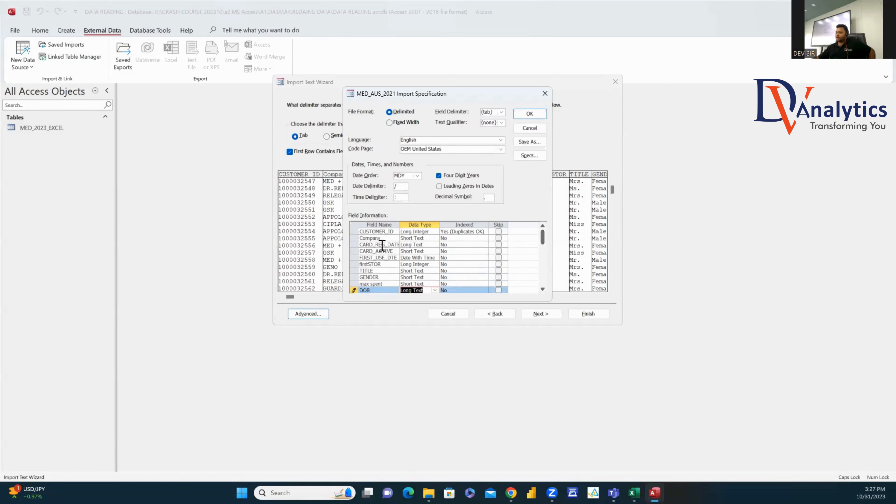
Step: Set the FIRST_USE_DTE field's data type to Long Text and accept the import specification
{"action": "left_click", "coordinate": [412, 244]}
{"action": "left_click", "coordinate": [416, 258]}
{"action": "left_click", "coordinate": [435, 257]}
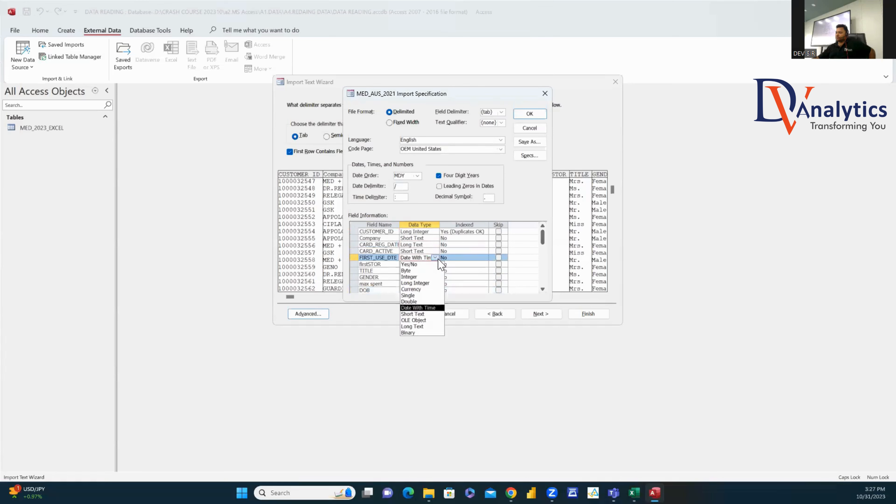
{"action": "left_click", "coordinate": [426, 322]}
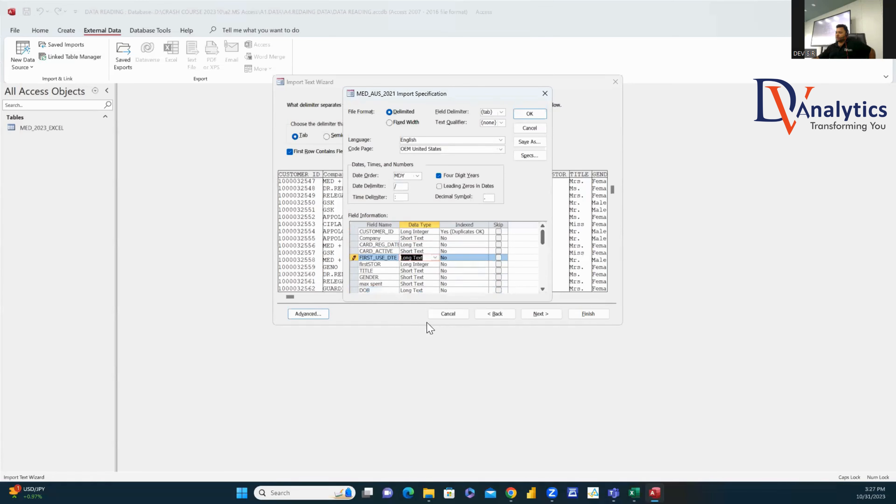
{"action": "left_click", "coordinate": [529, 114]}
Step: Finish the text file import without a primary key, naming the table MED_2023_TXT and leaving the import steps unsaved
{"action": "left_click", "coordinate": [538, 314]}
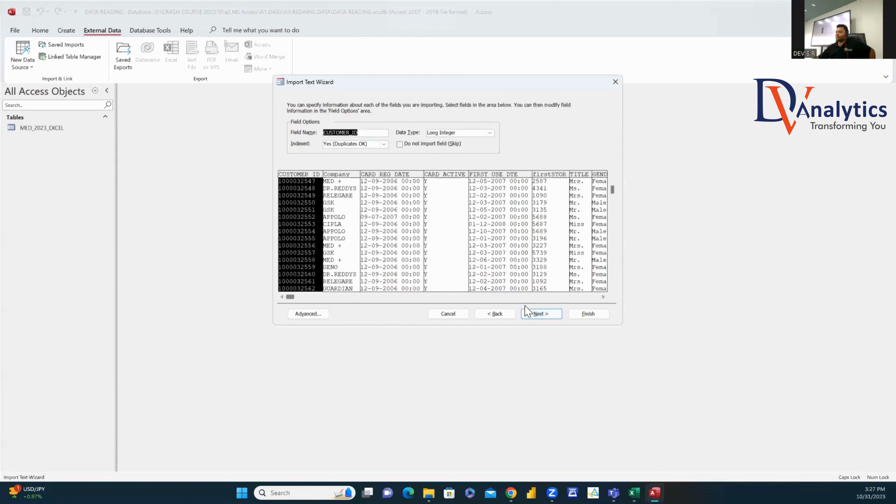
{"action": "left_click", "coordinate": [538, 314]}
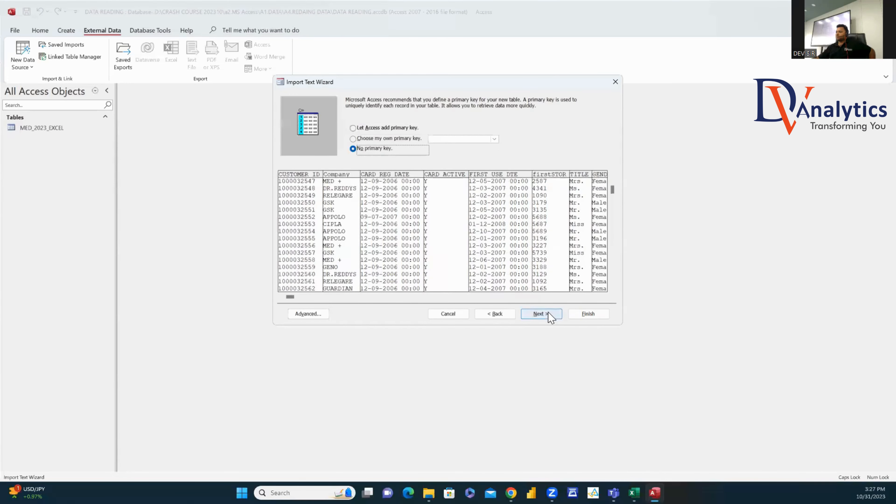
{"action": "left_click", "coordinate": [542, 314]}
{"action": "left_click_drag", "start_coordinate": [393, 157], "coordinate": [355, 156]}
{"action": "type", "text": "2023_TXT"}
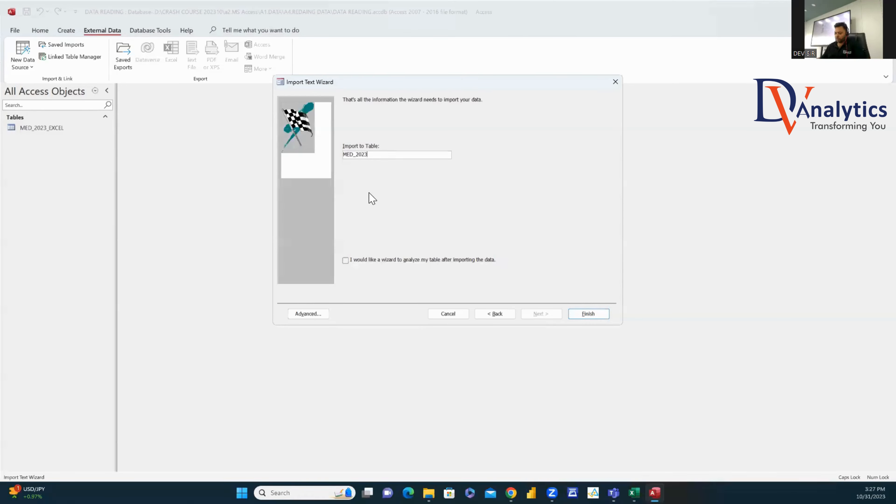
{"action": "left_click", "coordinate": [604, 315]}
{"action": "left_click", "coordinate": [595, 354]}
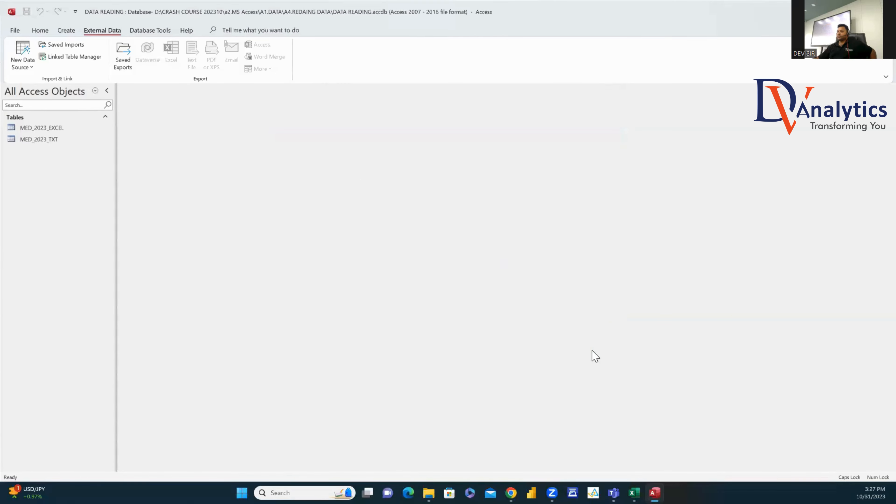
Step: Open the MED_2023_TXT table, widen the CARD_REG_DATE column to examine the imported dates, and close the table
{"action": "left_click", "coordinate": [55, 142]}
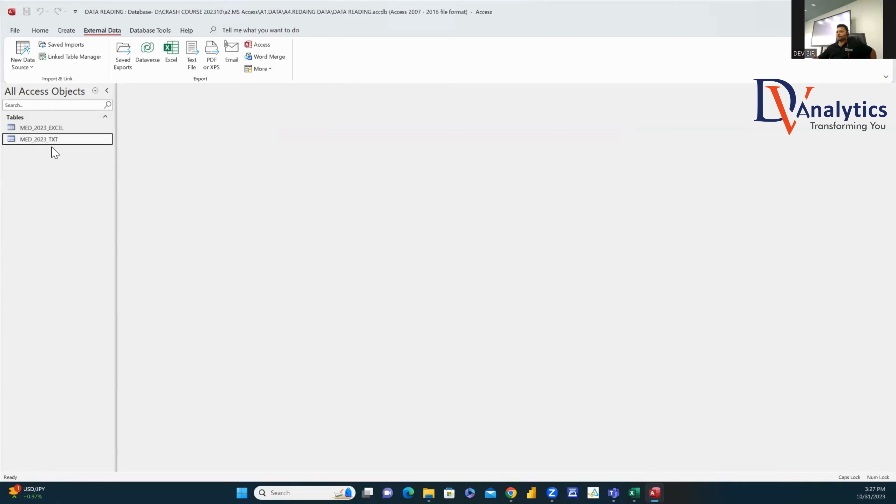
{"action": "double_click", "coordinate": [55, 141]}
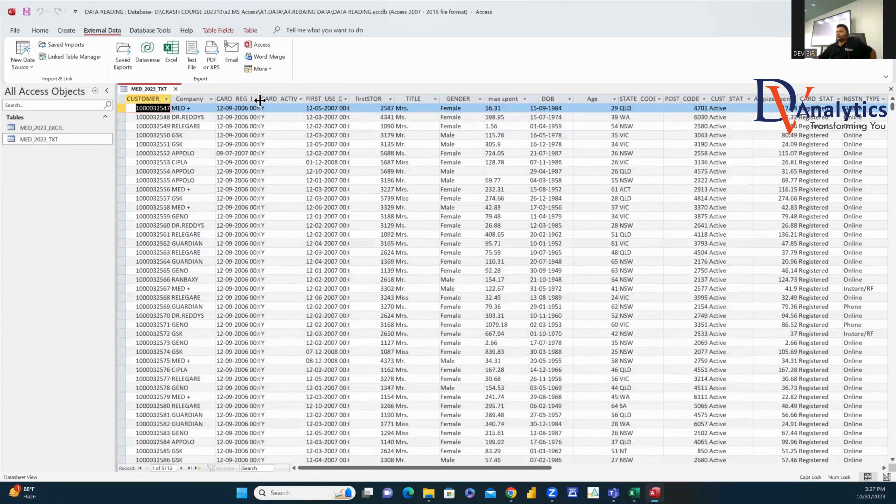
{"action": "left_click_drag", "start_coordinate": [260, 99], "coordinate": [354, 106]}
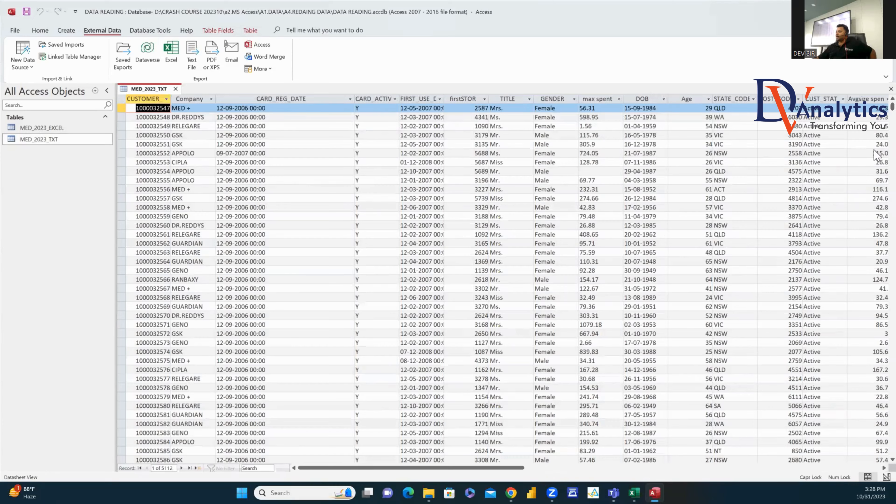
{"action": "left_click_drag", "start_coordinate": [892, 108], "coordinate": [878, 212]}
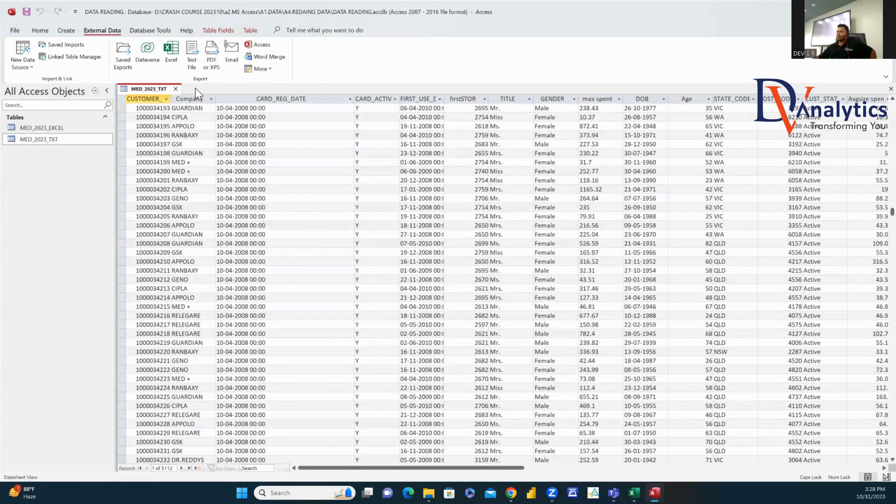
{"action": "left_click", "coordinate": [176, 88]}
{"action": "left_click", "coordinate": [452, 271]}
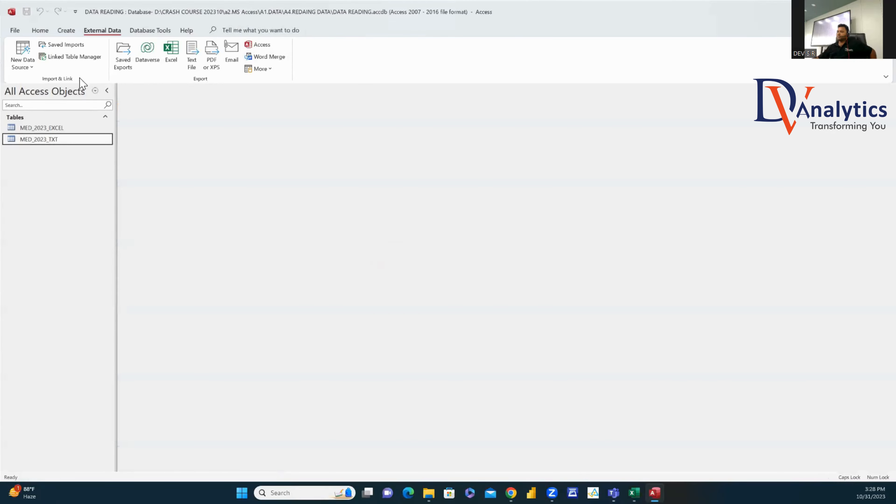
Step: Start importing MED_AUS_2021.csv as a new comma-delimited table, with the first row as field names
{"action": "left_click", "coordinate": [25, 64]}
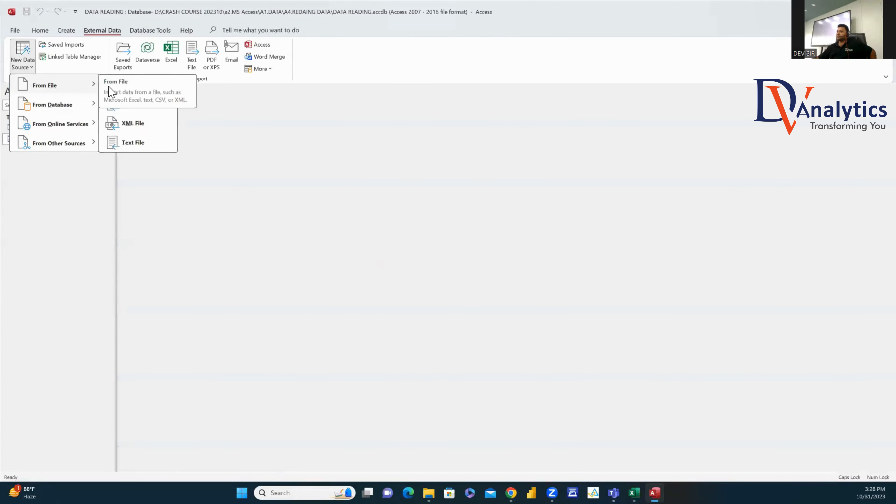
{"action": "left_click", "coordinate": [143, 145]}
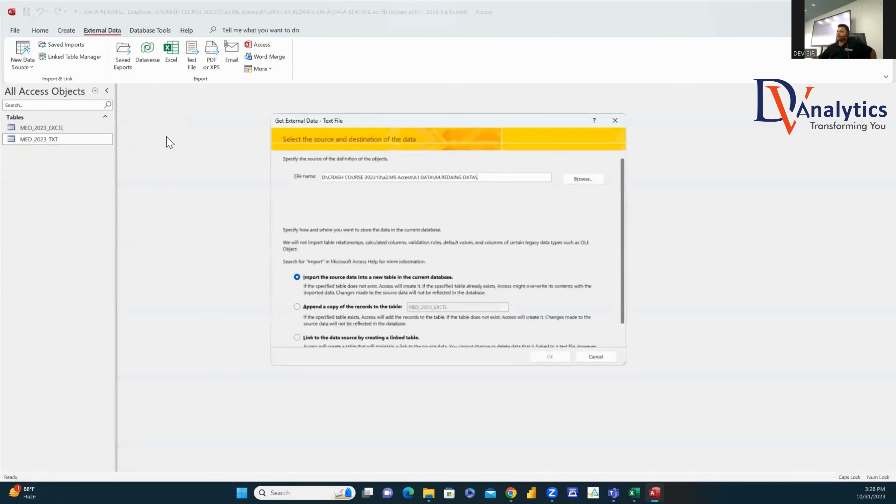
{"action": "left_click", "coordinate": [583, 180]}
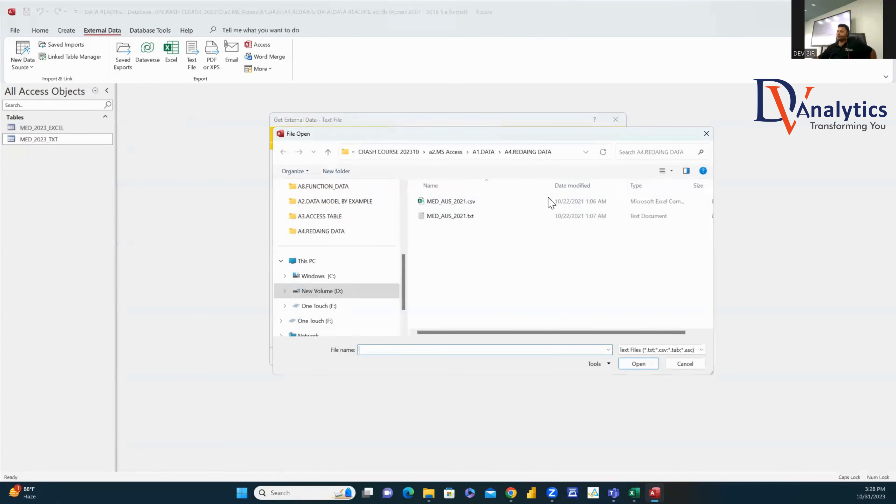
{"action": "left_click", "coordinate": [461, 204]}
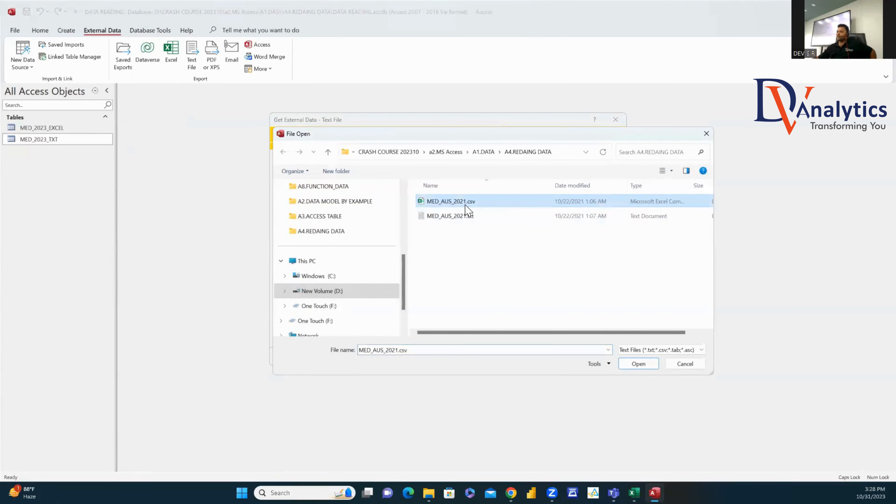
{"action": "left_click", "coordinate": [635, 366]}
{"action": "left_click", "coordinate": [550, 359]}
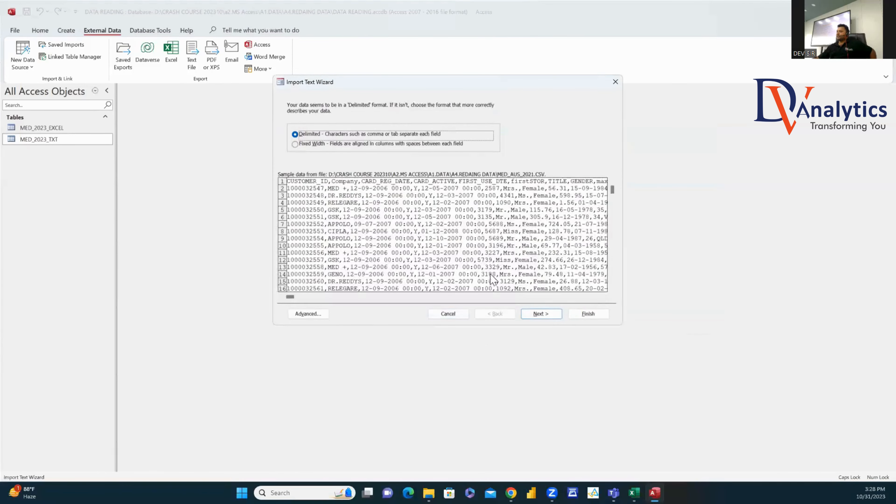
{"action": "left_click", "coordinate": [555, 316]}
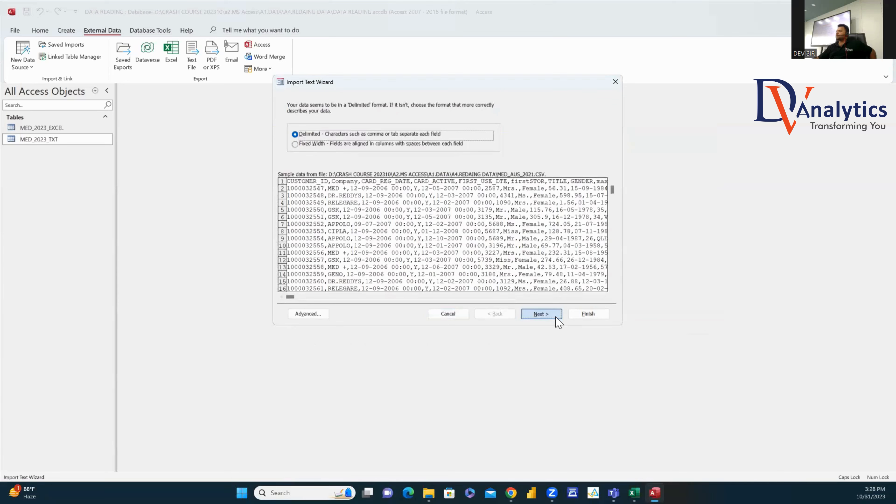
{"action": "left_click", "coordinate": [289, 152]}
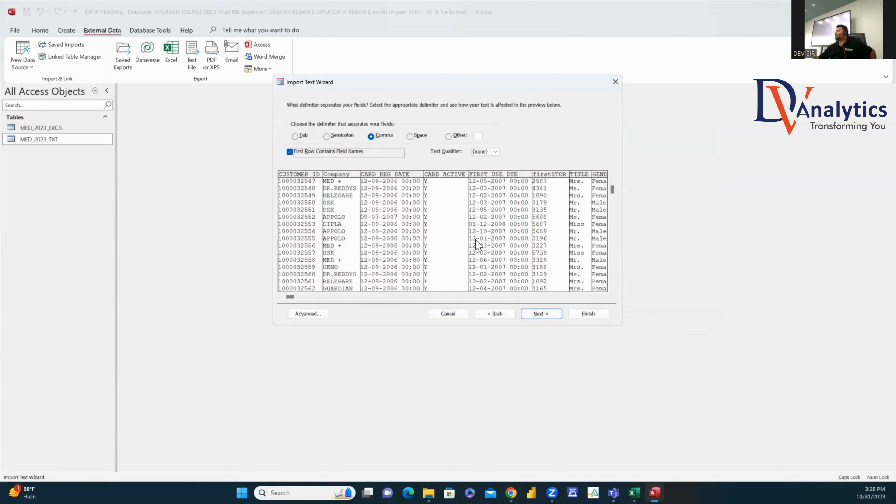
Step: In the advanced import specification, set the CARD_REG_DATE, FIRST_USE_DTE and DOB fields' data types to Long Text
{"action": "left_click", "coordinate": [308, 313]}
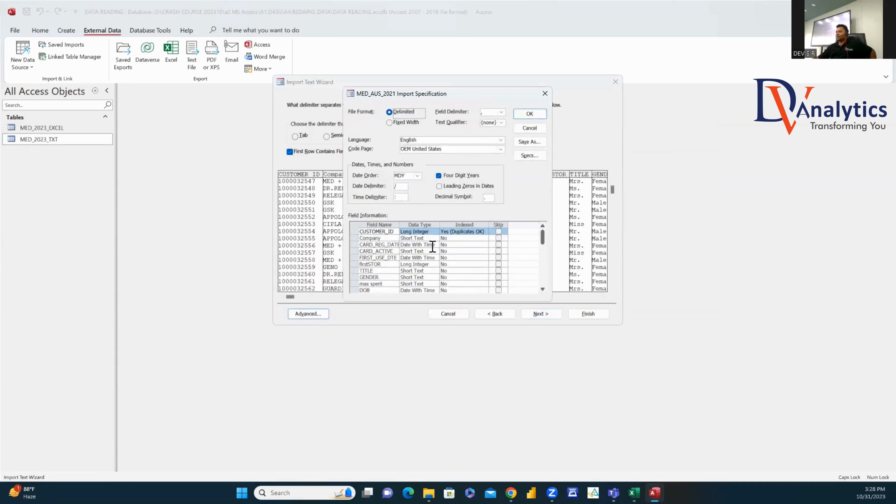
{"action": "left_click", "coordinate": [434, 245]}
{"action": "left_click", "coordinate": [429, 313]}
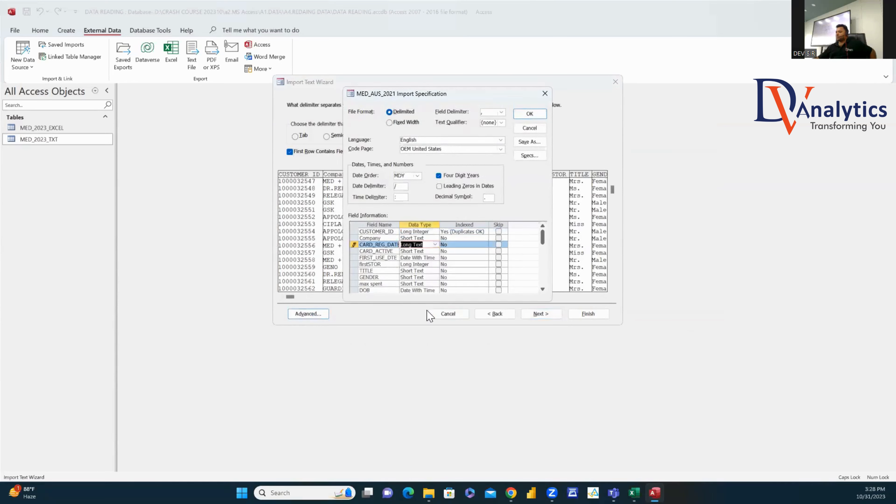
{"action": "left_click", "coordinate": [435, 257]}
{"action": "left_click", "coordinate": [428, 327]}
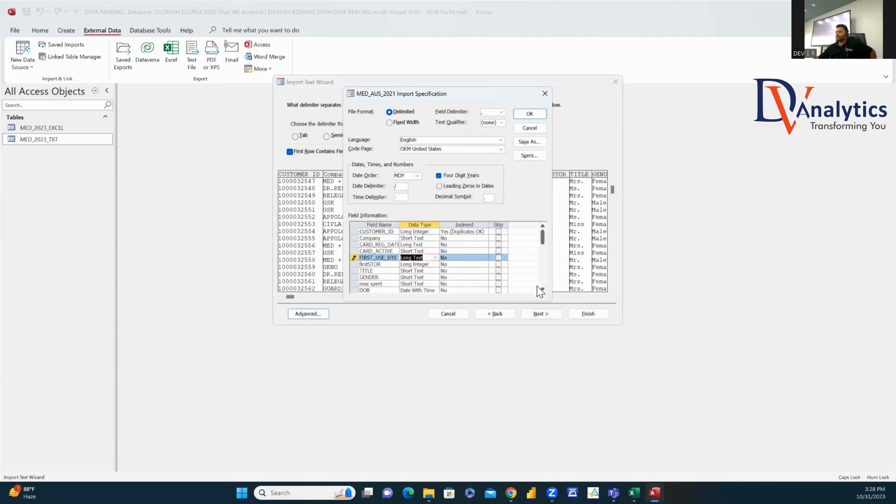
{"action": "scroll", "coordinate": [540, 291], "scroll_direction": "down", "scroll_amount": 3}
{"action": "left_click", "coordinate": [435, 271]}
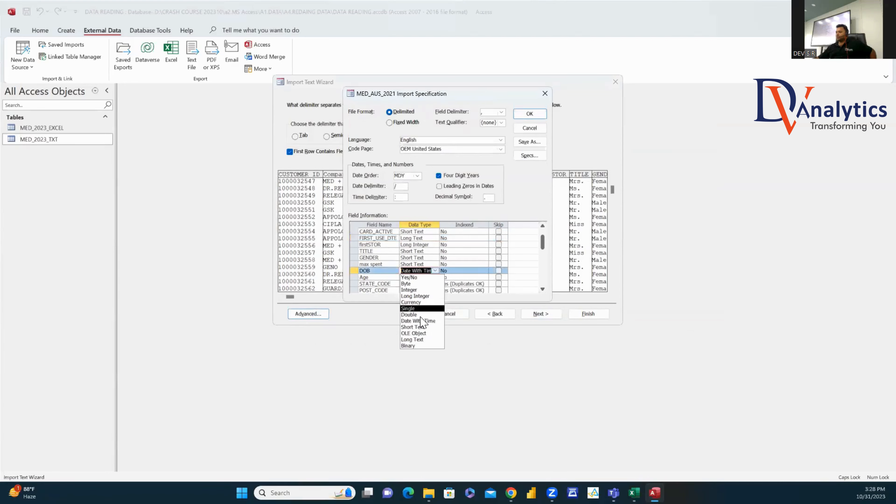
{"action": "left_click", "coordinate": [423, 340]}
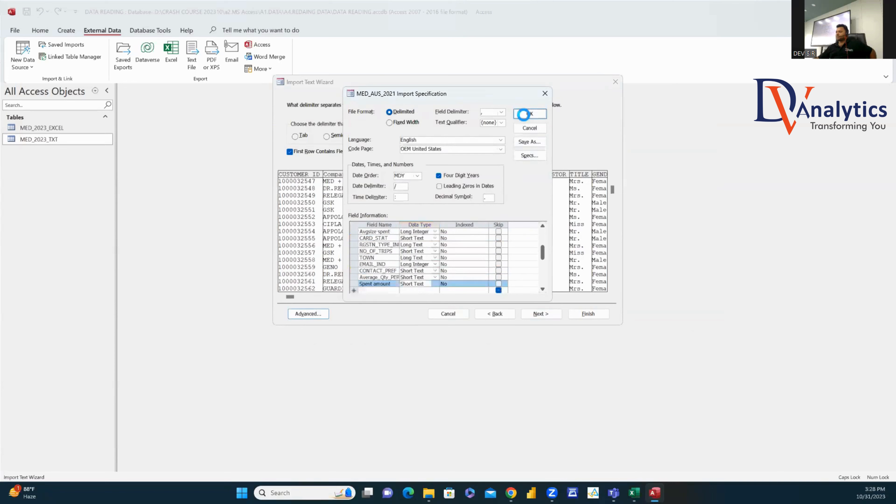
{"action": "left_click", "coordinate": [529, 113]}
Step: Finish the CSV import with no primary key, naming the table MED_2023_CSV and leaving the import steps unsaved
{"action": "left_click", "coordinate": [544, 315]}
{"action": "left_click", "coordinate": [545, 313]}
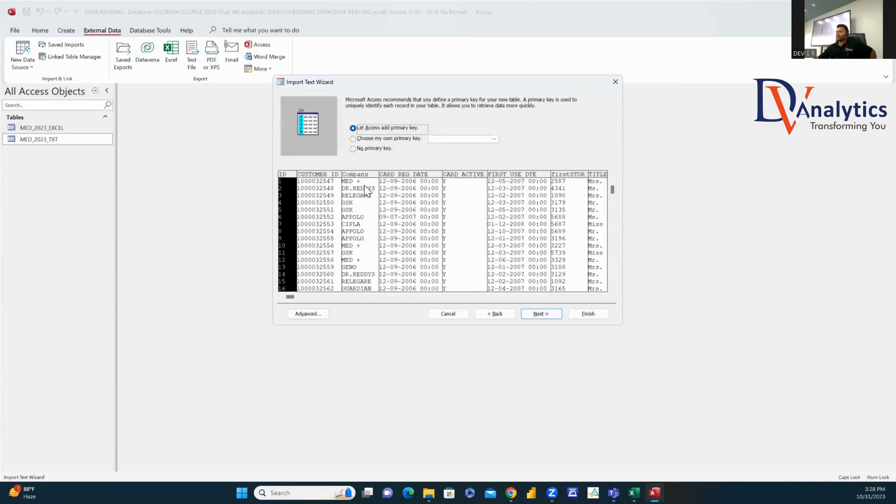
{"action": "left_click", "coordinate": [353, 148]}
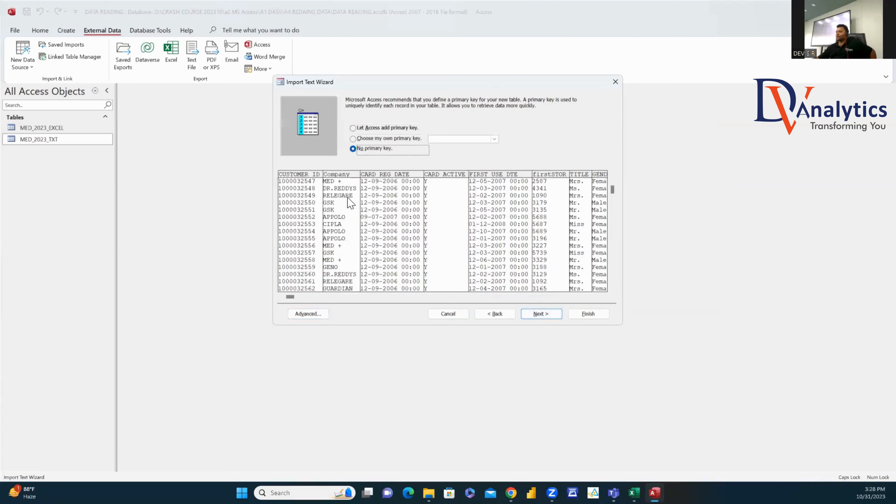
{"action": "left_click", "coordinate": [541, 314]}
{"action": "left_click", "coordinate": [398, 156]}
{"action": "left_click_drag", "start_coordinate": [398, 156], "coordinate": [355, 156]}
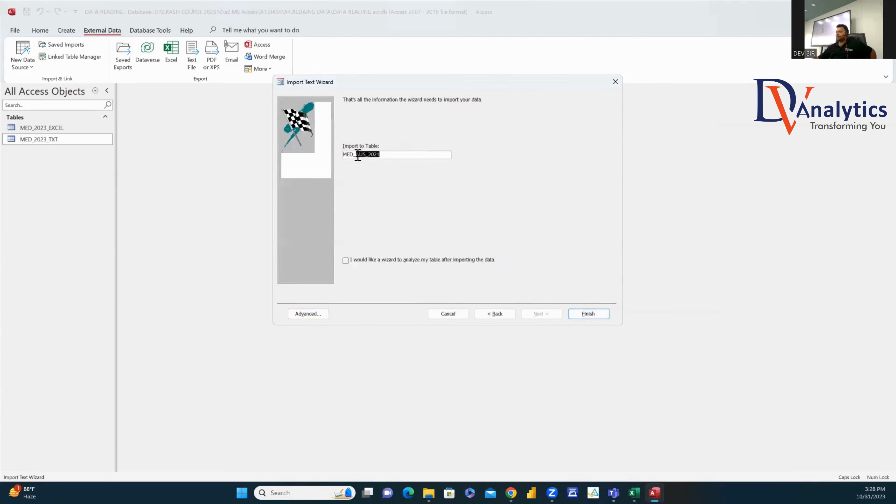
{"action": "type", "text": "2023_CSV"}
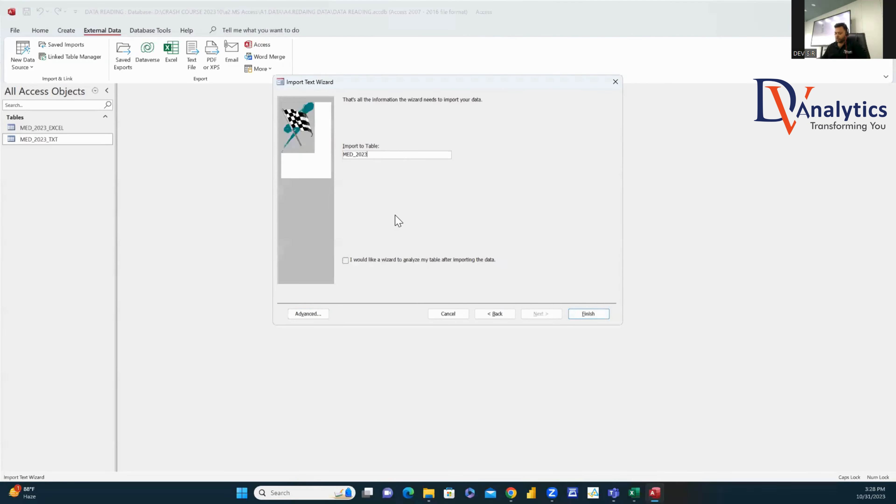
{"action": "left_click", "coordinate": [591, 315]}
{"action": "left_click", "coordinate": [596, 357]}
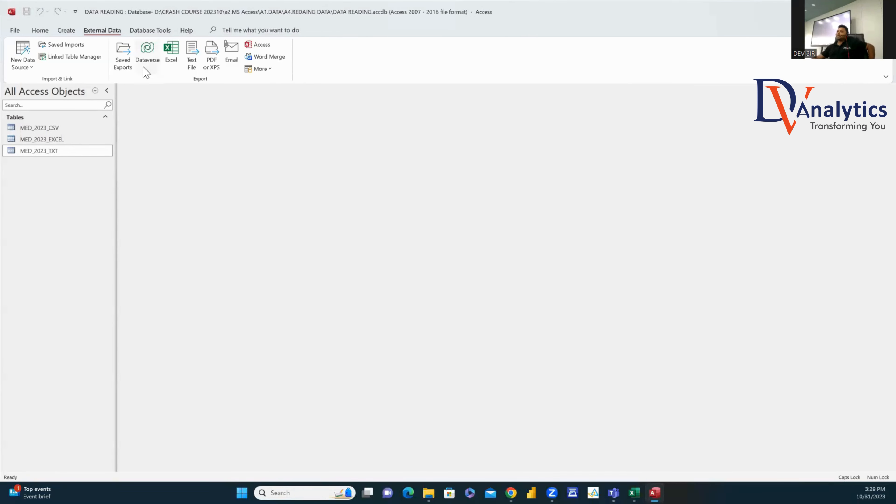
Step: Start importing database objects from the Access file MED_AUS_DATA.accdb into the current database
{"action": "left_click", "coordinate": [24, 63]}
{"action": "mouse_move", "coordinate": [60, 86]}
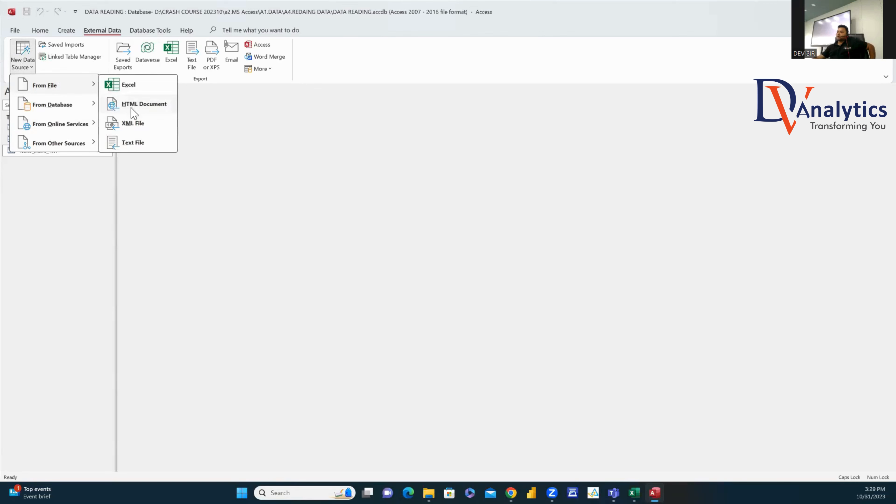
{"action": "mouse_move", "coordinate": [72, 108]}
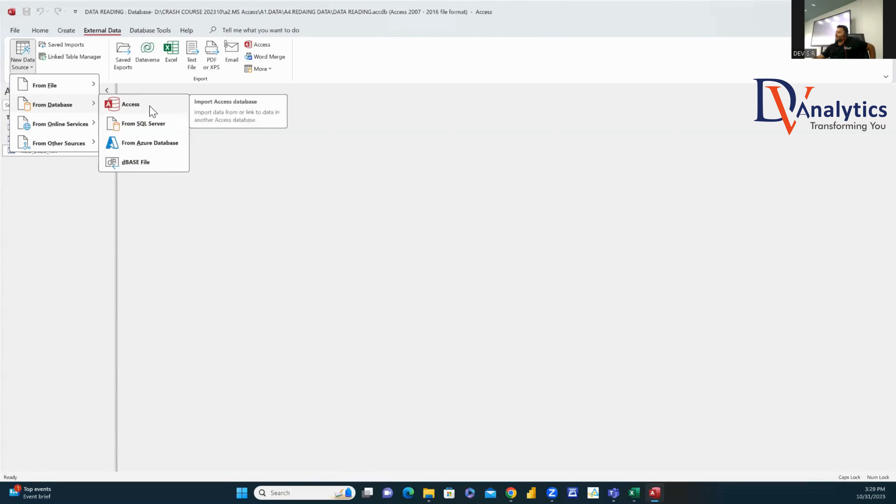
{"action": "left_click", "coordinate": [153, 112]}
{"action": "left_click", "coordinate": [586, 183]}
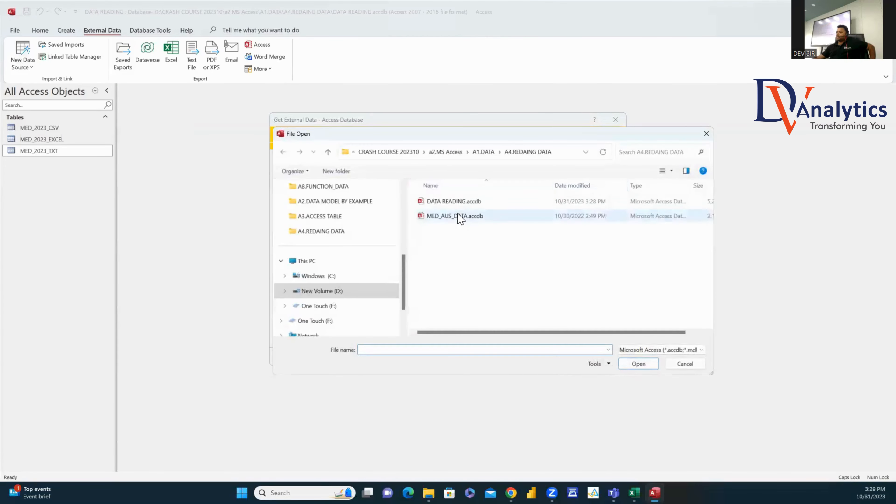
{"action": "left_click", "coordinate": [462, 217]}
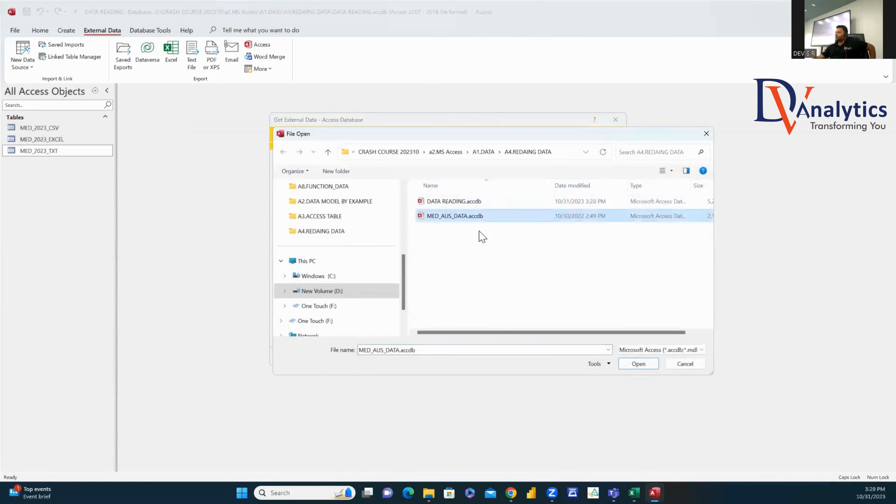
{"action": "left_click", "coordinate": [638, 363]}
{"action": "left_click", "coordinate": [545, 357]}
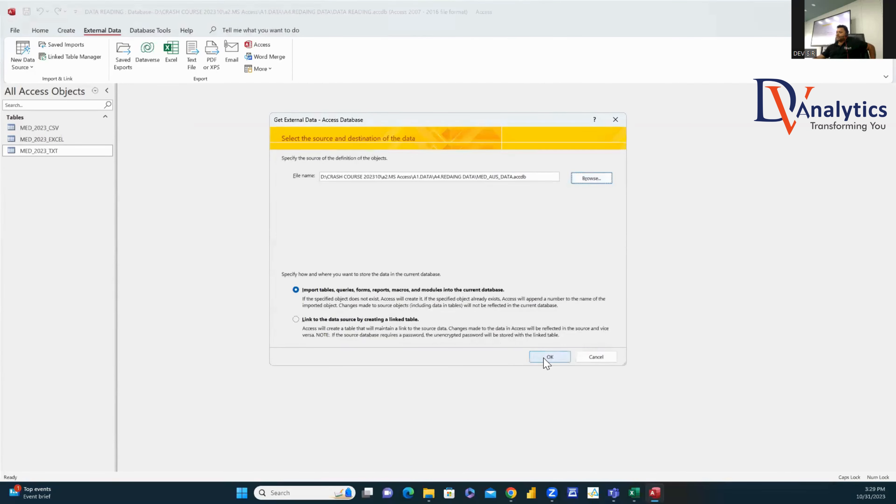
Step: Import the MED_AUS_2021 table from the Access file and save the import steps as MED_2023_ACCESS
{"action": "left_click", "coordinate": [48, 47]}
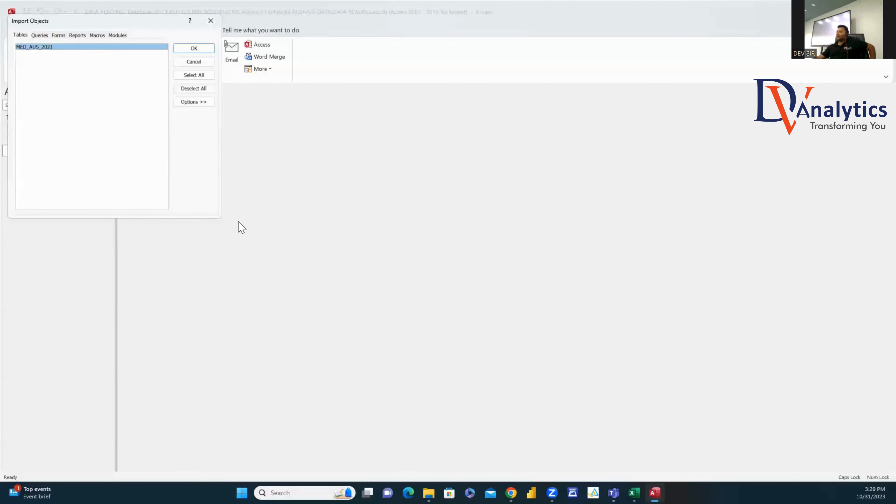
{"action": "left_click", "coordinate": [199, 48]}
{"action": "left_click", "coordinate": [298, 191]}
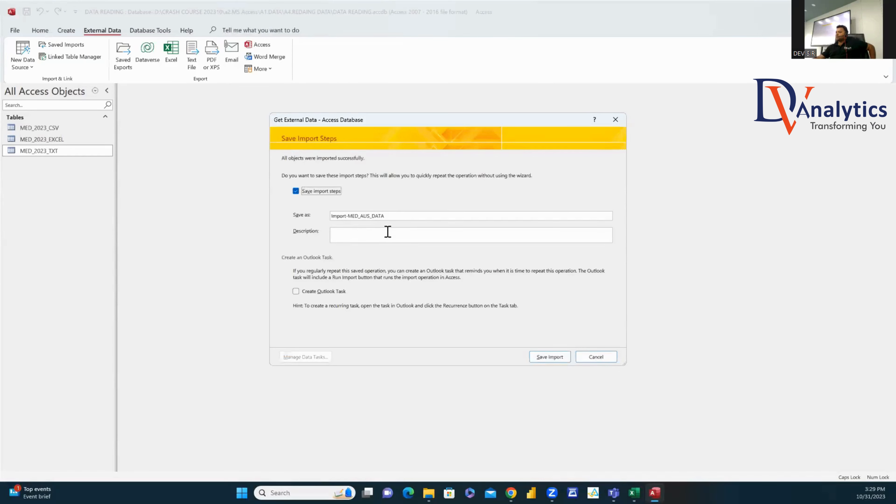
{"action": "left_click", "coordinate": [395, 216]}
{"action": "left_click_drag", "start_coordinate": [399, 216], "coordinate": [323, 215]}
{"action": "type", "text": "MED_2023_"}
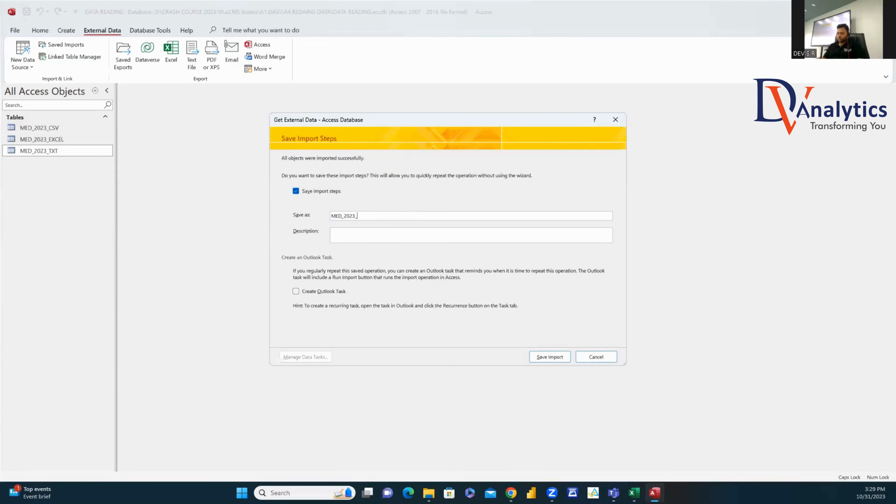
{"action": "type", "text": "ACCESS"}
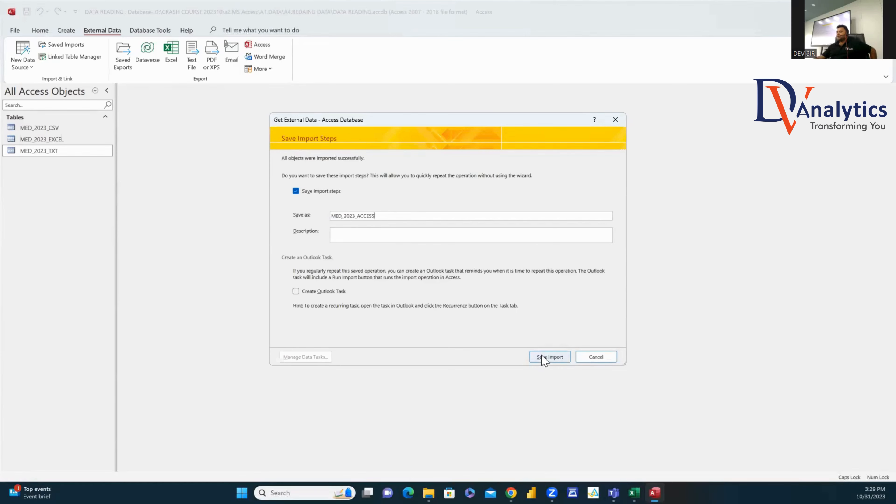
{"action": "left_click", "coordinate": [548, 357]}
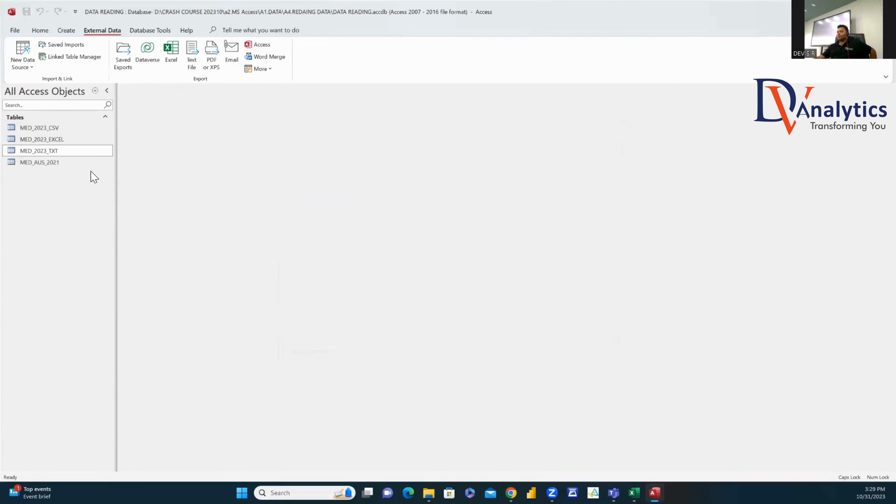
Step: Open the imported MED_AUS_2021 table to check its records, and close it
{"action": "left_click", "coordinate": [49, 163]}
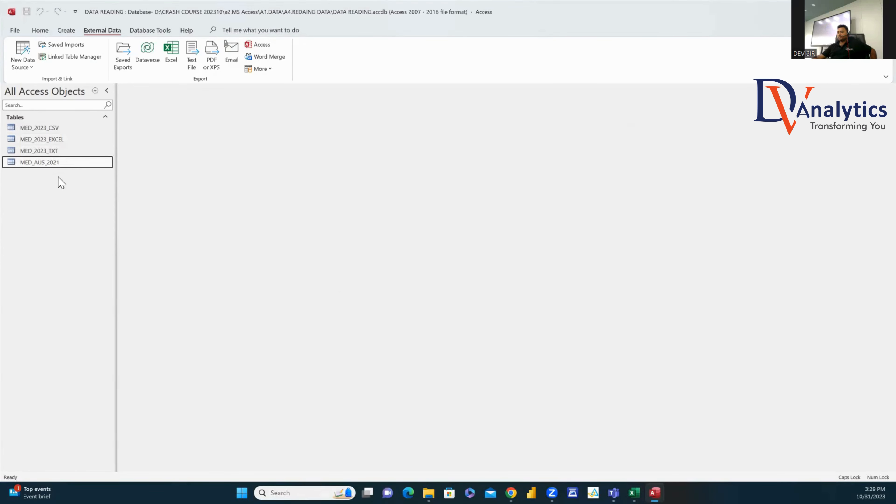
{"action": "double_click", "coordinate": [53, 163]}
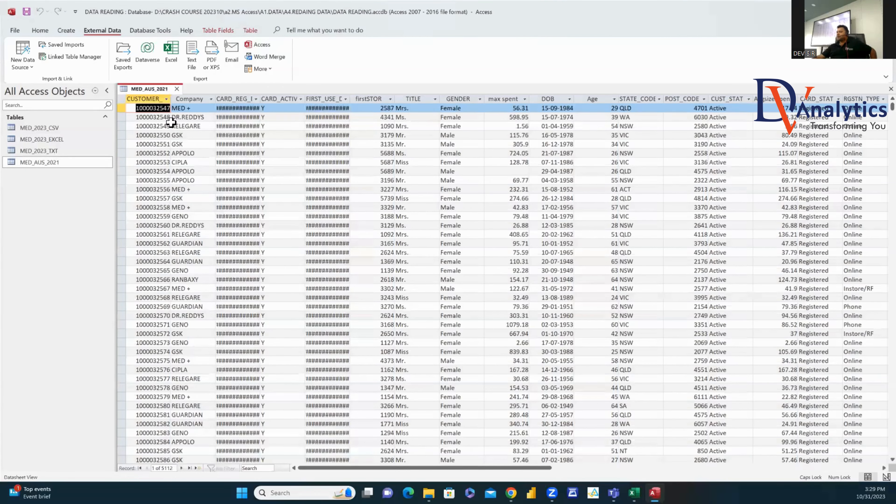
{"action": "left_click", "coordinate": [177, 89]}
Step: Rename the imported MED_AUS_2021 table as MED_2023_ACCESS
{"action": "right_click", "coordinate": [62, 164]}
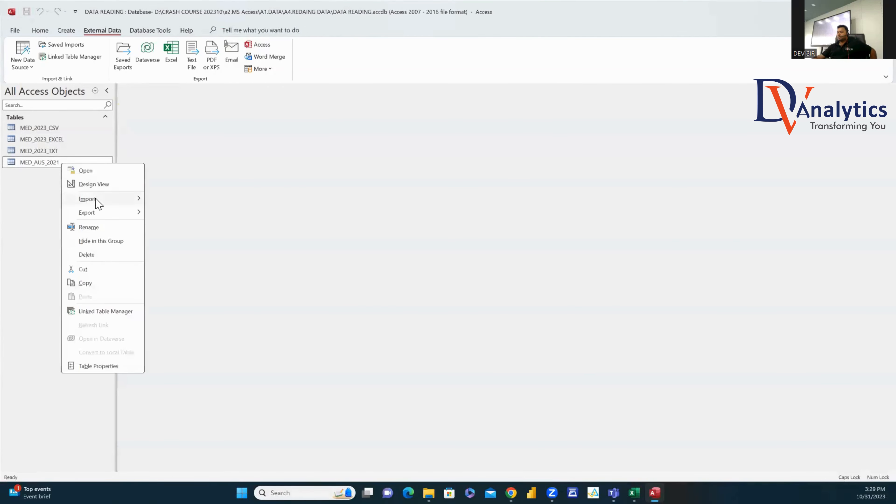
{"action": "left_click", "coordinate": [89, 227]}
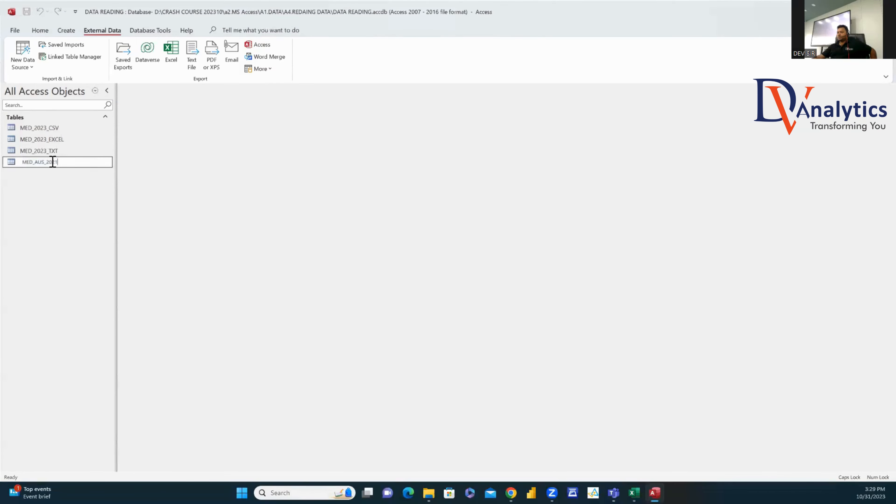
{"action": "left_click_drag", "start_coordinate": [58, 162], "coordinate": [36, 162]}
{"action": "type", "text": "2023_ACCESS"}
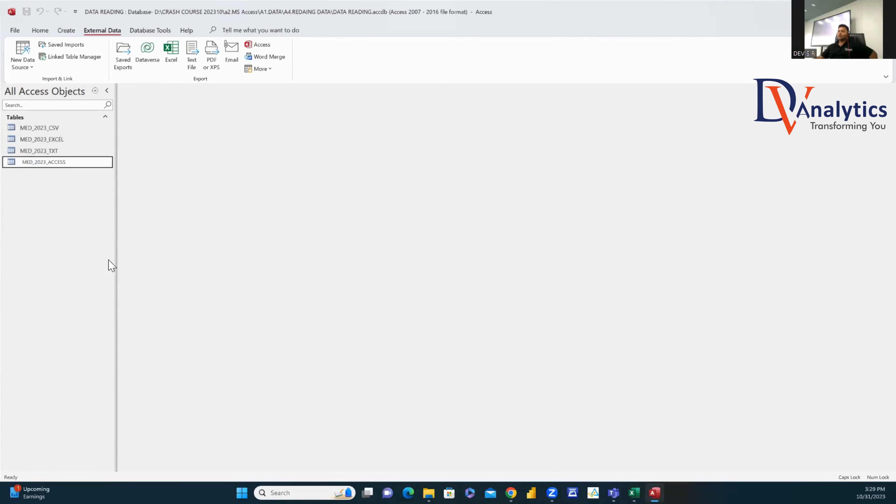
{"action": "key", "text": "Return"}
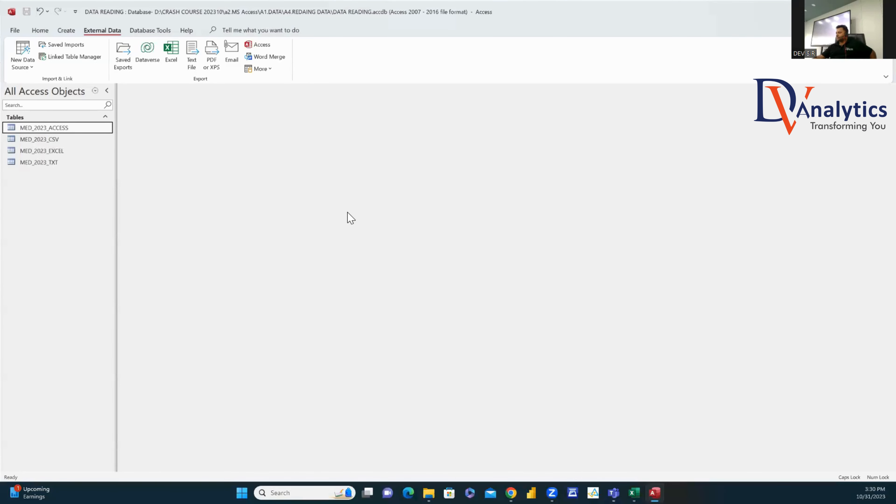
Step: Close the DATA READING database and create a folder named DATA EXPORTING in the A4.REDAING DATA folder
{"action": "key", "text": "alt+F4"}
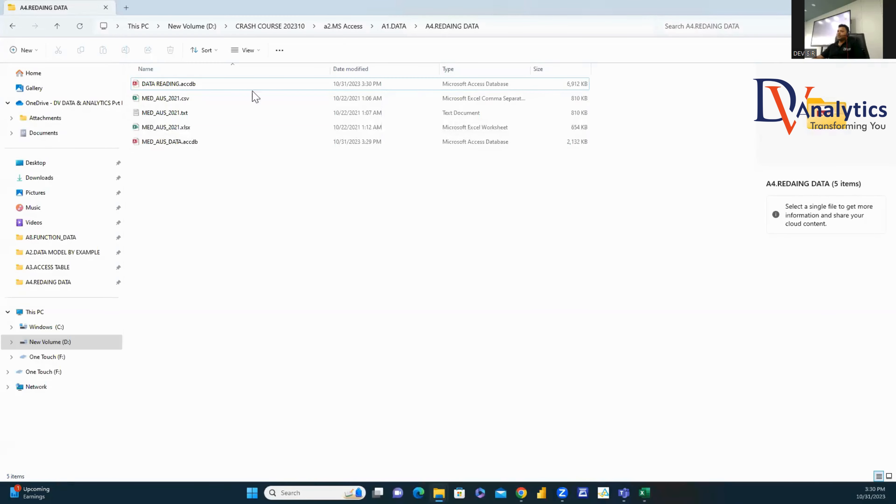
{"action": "left_click", "coordinate": [388, 27]}
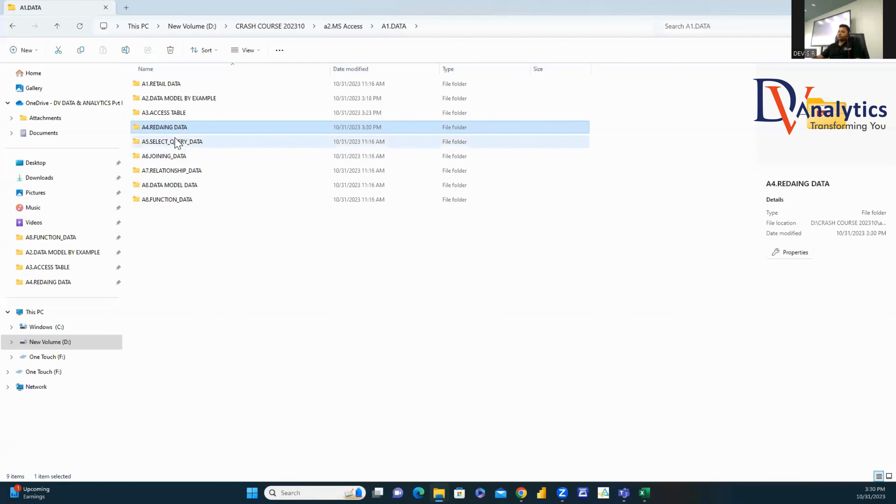
{"action": "double_click", "coordinate": [172, 131]}
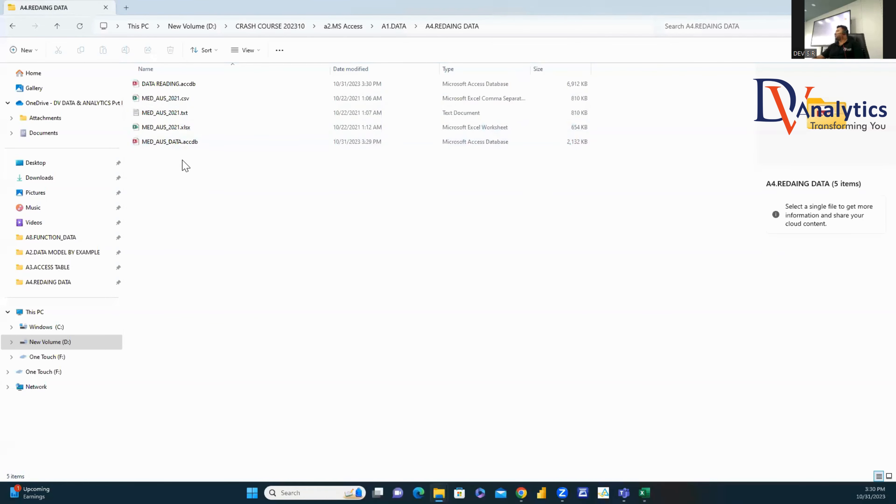
{"action": "right_click", "coordinate": [143, 175]}
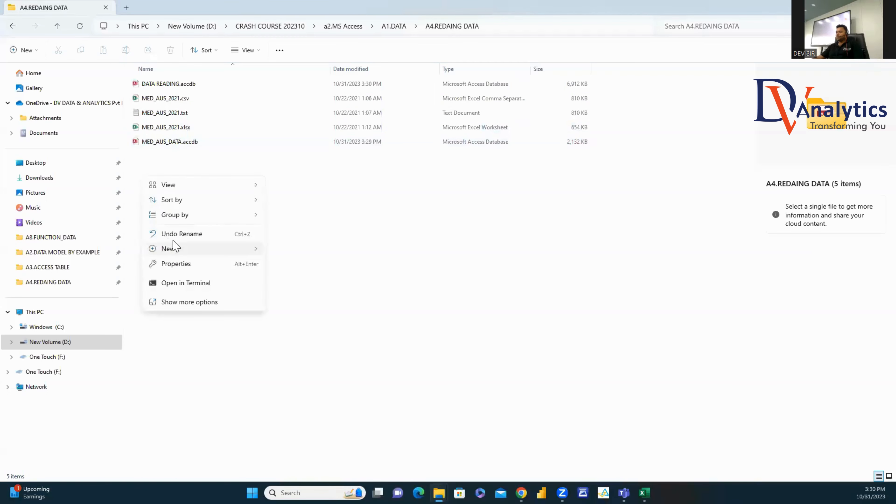
{"action": "left_click", "coordinate": [400, 26]}
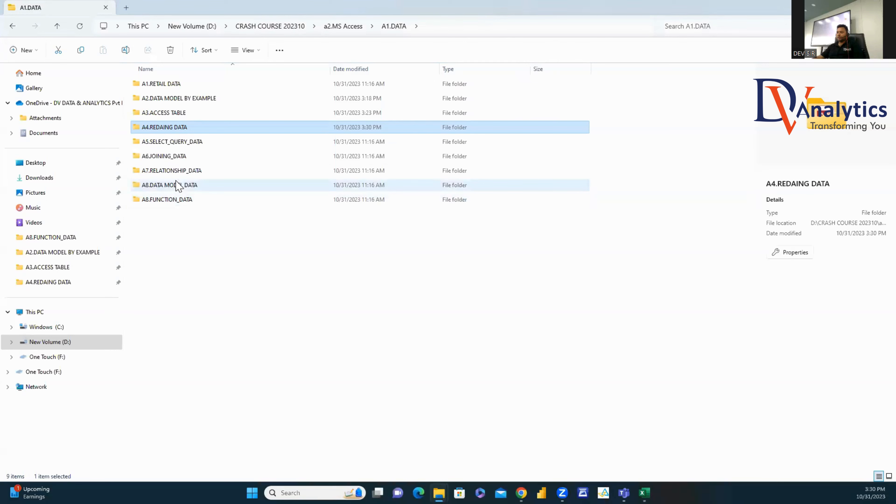
{"action": "double_click", "coordinate": [176, 128]}
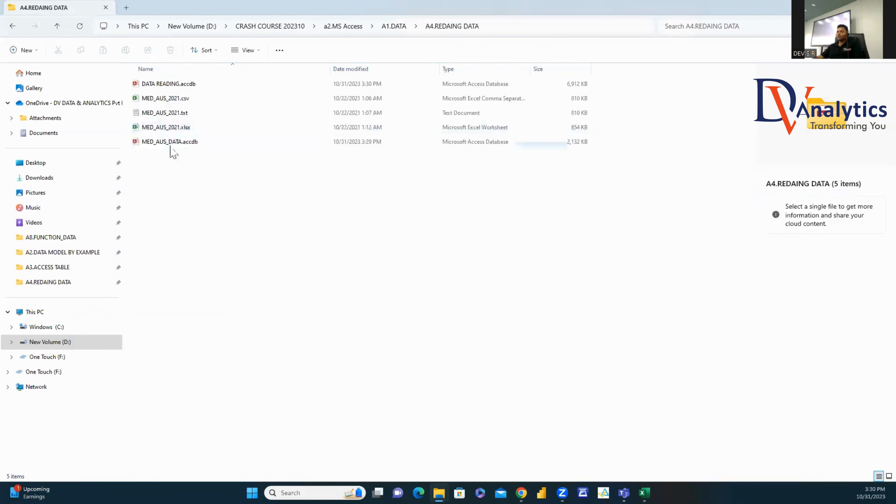
{"action": "right_click", "coordinate": [153, 176]}
{"action": "mouse_move", "coordinate": [186, 249]}
{"action": "left_click", "coordinate": [295, 249]}
{"action": "type", "text": "DATA EXPORTING"}
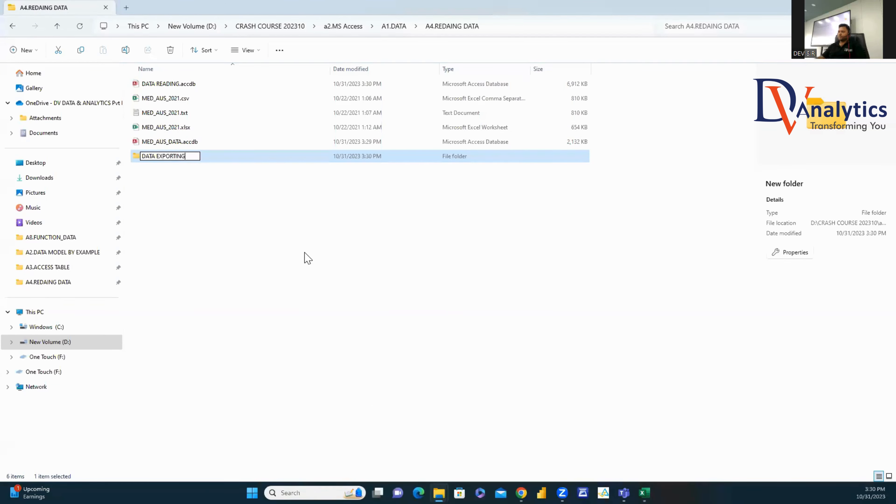
{"action": "left_click", "coordinate": [241, 255]}
Step: Open MED_AUS_DATA.accdb in Access, enable its content and open the MED_AUS_2021 table
{"action": "double_click", "coordinate": [168, 85]}
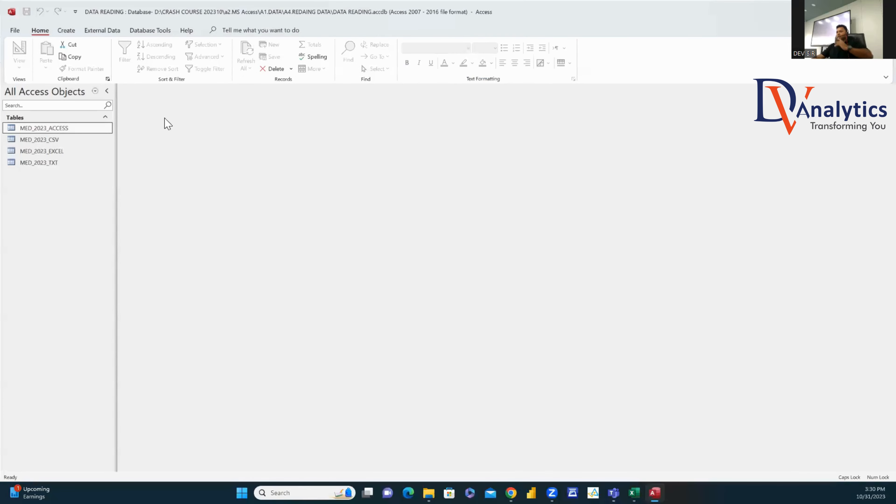
{"action": "key", "text": "alt+F4"}
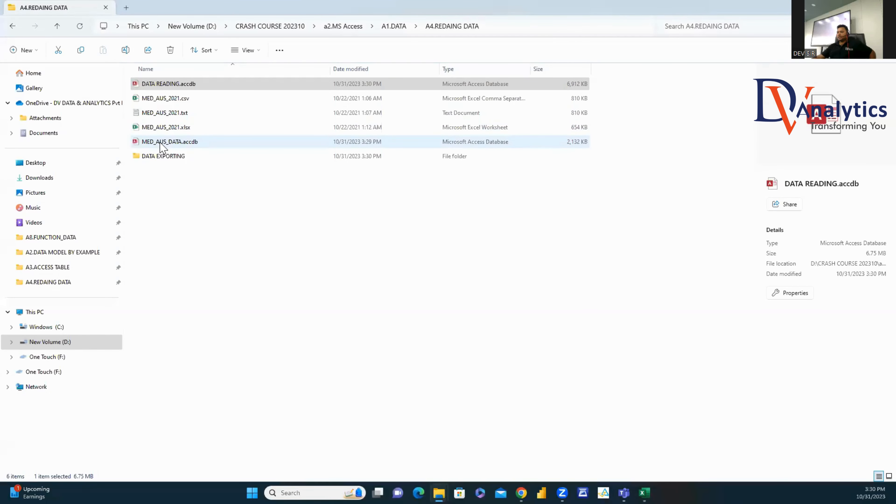
{"action": "double_click", "coordinate": [166, 142]}
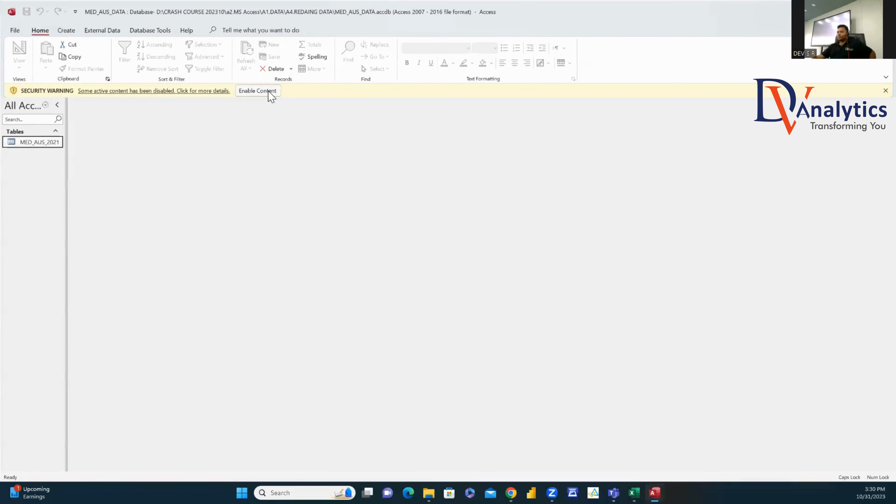
{"action": "left_click", "coordinate": [268, 92]}
{"action": "double_click", "coordinate": [53, 129]}
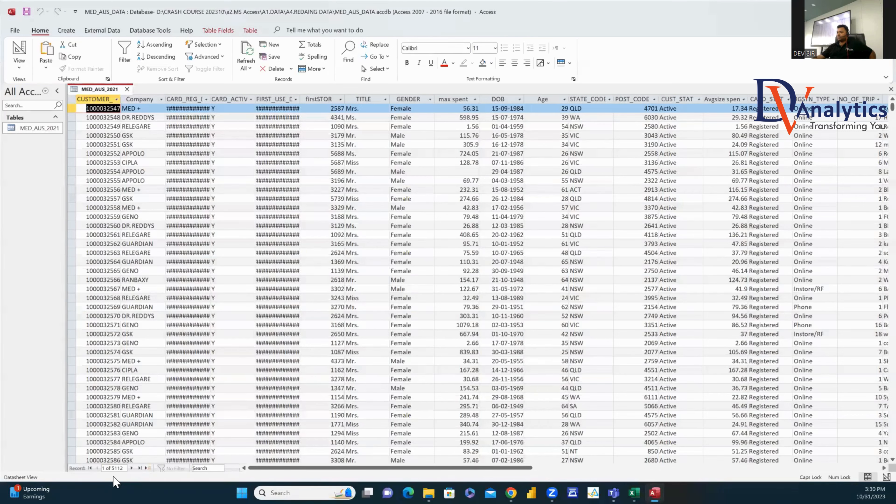
Step: Look through the end of the MED_AUS_2021 table's records, return to the beginning, and close the table
{"action": "left_click", "coordinate": [147, 468]}
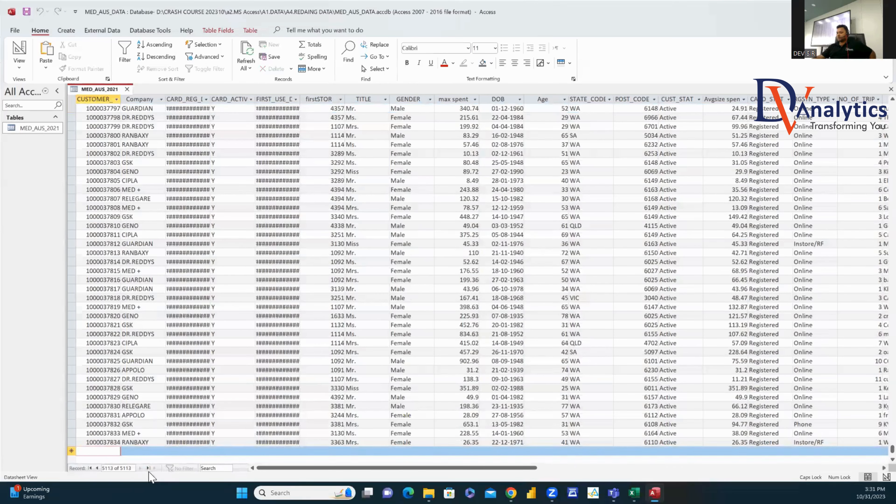
{"action": "left_click_drag", "start_coordinate": [892, 449], "coordinate": [892, 106]}
{"action": "left_click", "coordinate": [127, 89]}
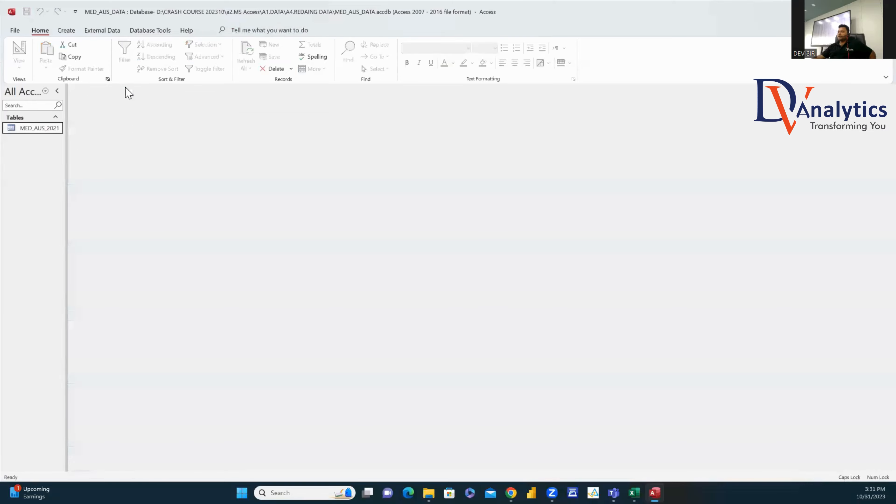
Step: Start exporting the MED_AUS_2021 table as an Excel spreadsheet and open the file browser for its destination
{"action": "right_click", "coordinate": [36, 129]}
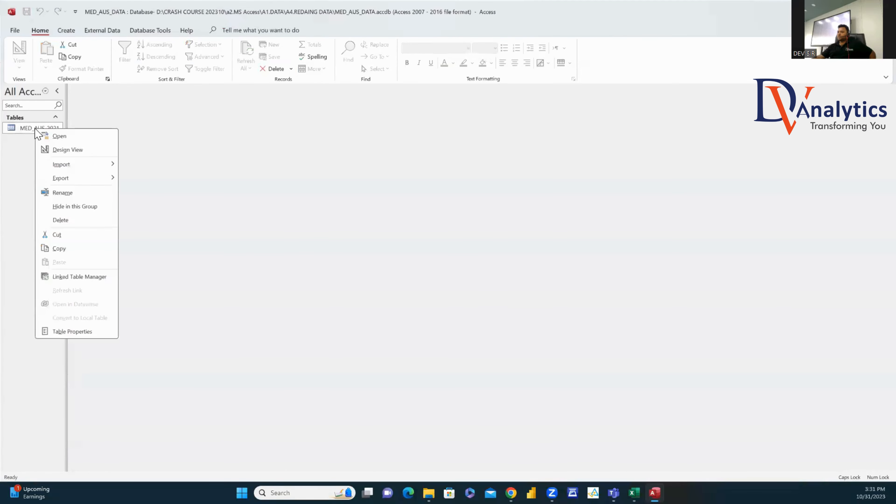
{"action": "mouse_move", "coordinate": [57, 180]}
{"action": "left_click", "coordinate": [141, 193]}
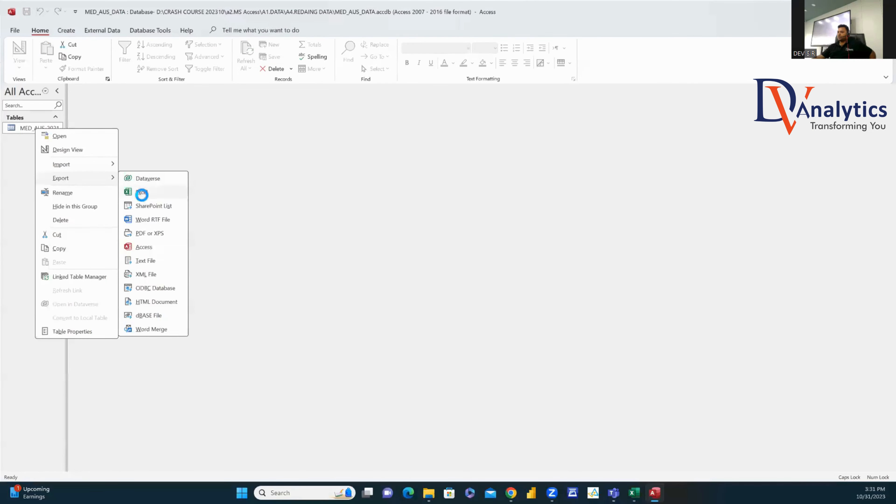
{"action": "left_click", "coordinate": [583, 178]}
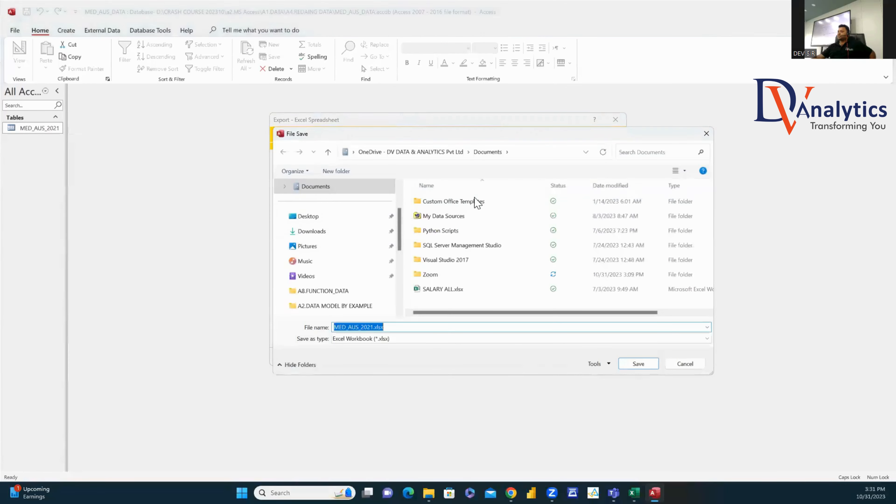
Step: Set the export location to D:\CRASH COURSE 202310\a2.MS Access\A1.DATA\A4.REDAING DATA\DATA EXPORTING
{"action": "left_click_drag", "start_coordinate": [400, 230], "coordinate": [400, 293]}
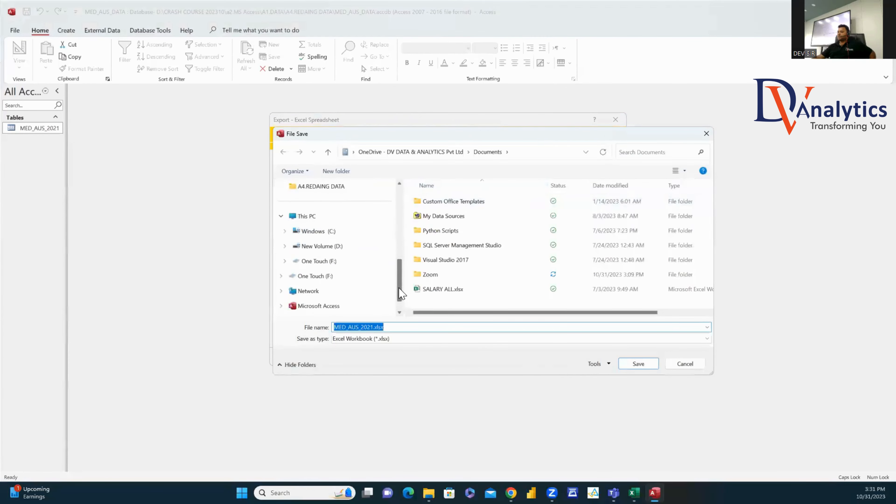
{"action": "left_click", "coordinate": [319, 246]}
{"action": "double_click", "coordinate": [445, 218]}
{"action": "double_click", "coordinate": [441, 216]}
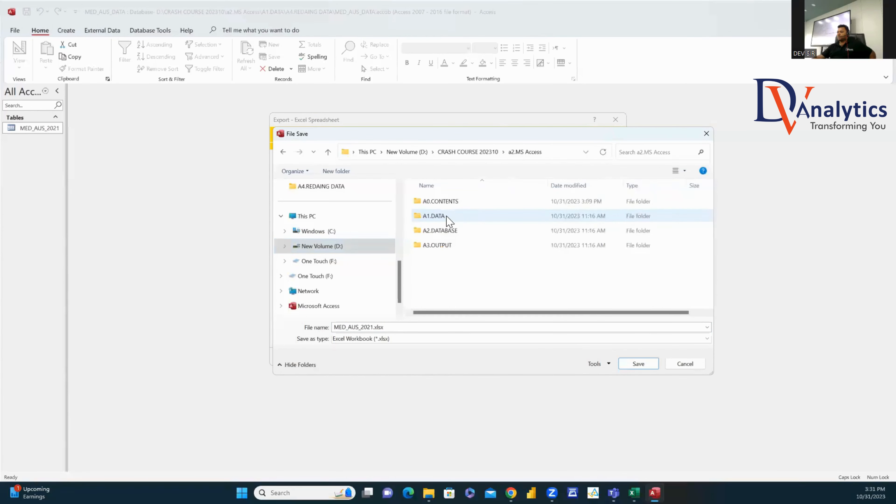
{"action": "double_click", "coordinate": [435, 216]}
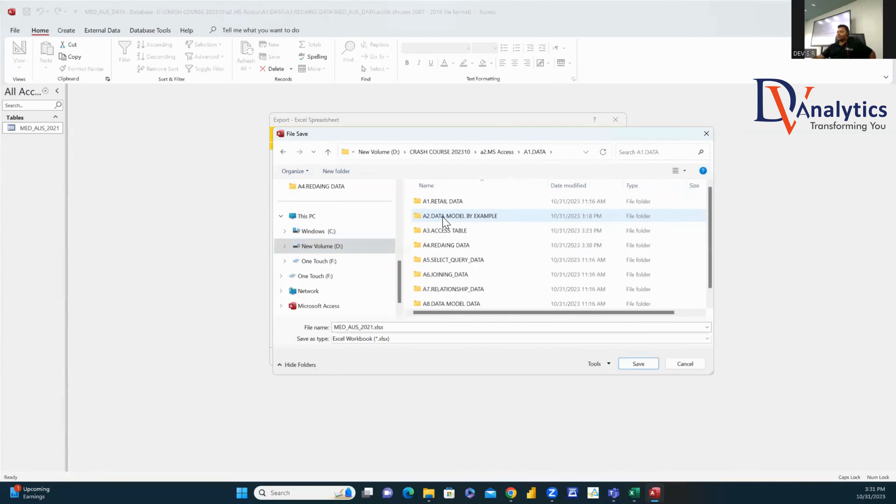
{"action": "left_click", "coordinate": [497, 151]}
{"action": "left_click", "coordinate": [447, 217]}
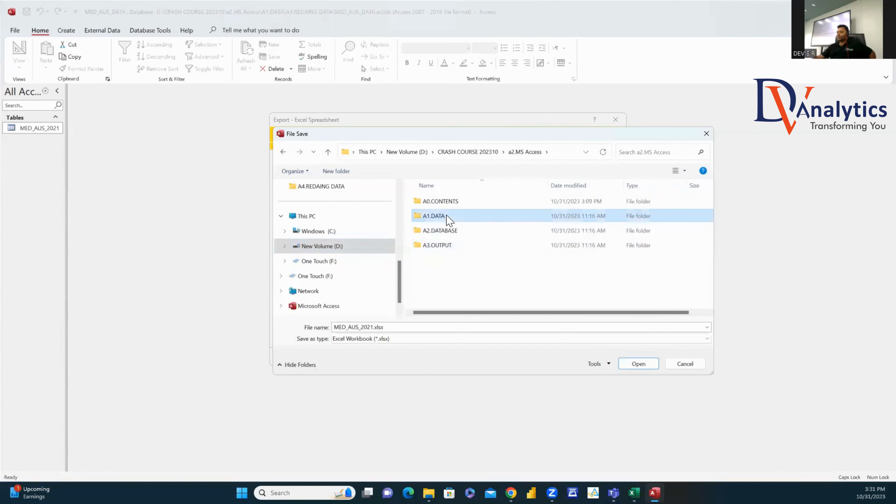
{"action": "double_click", "coordinate": [435, 216]}
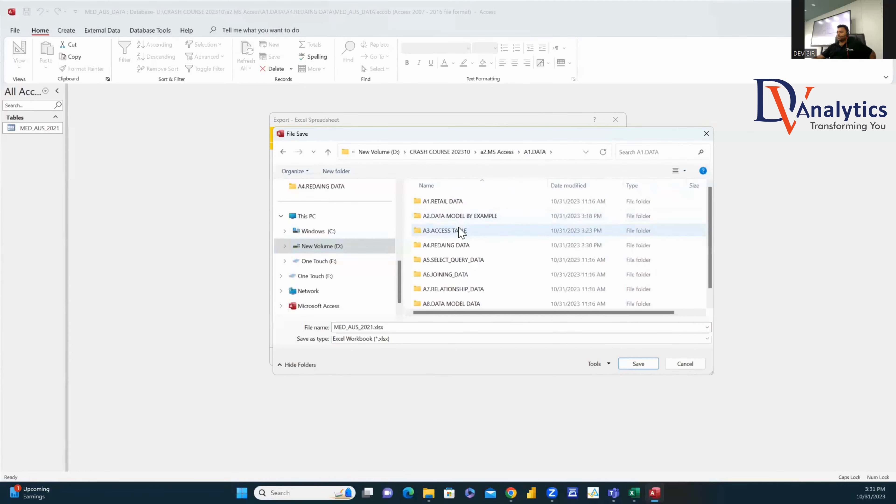
{"action": "double_click", "coordinate": [454, 245]}
{"action": "left_click", "coordinate": [450, 204]}
{"action": "double_click", "coordinate": [450, 204]}
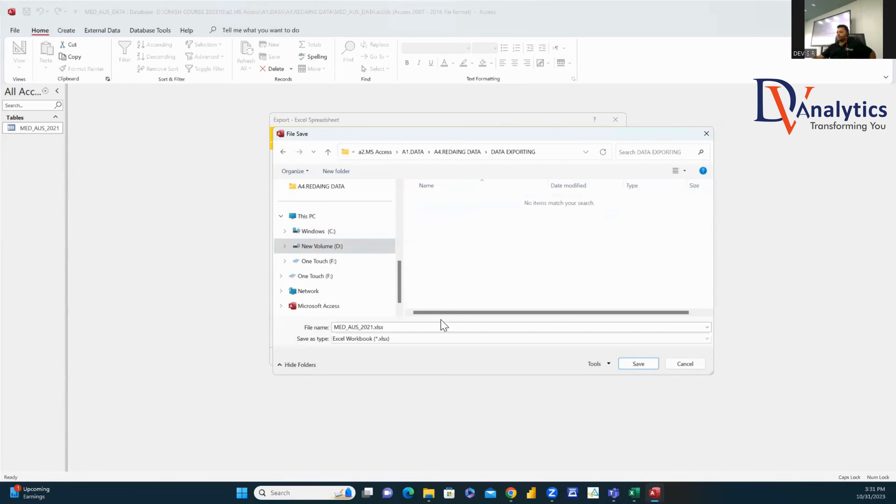
Step: Keep the file name MED_AUS_2021.xlsx, run the Excel export, and close the wizard without saving the export steps
{"action": "double_click", "coordinate": [406, 330]}
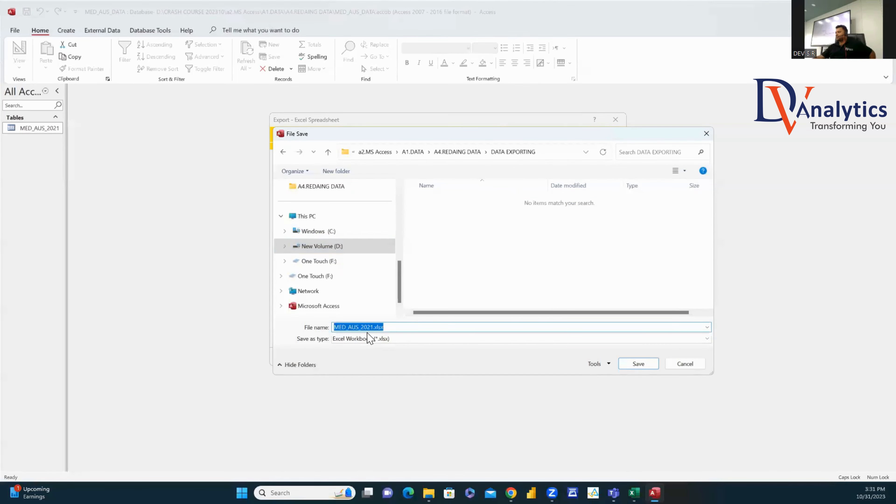
{"action": "left_click", "coordinate": [641, 367]}
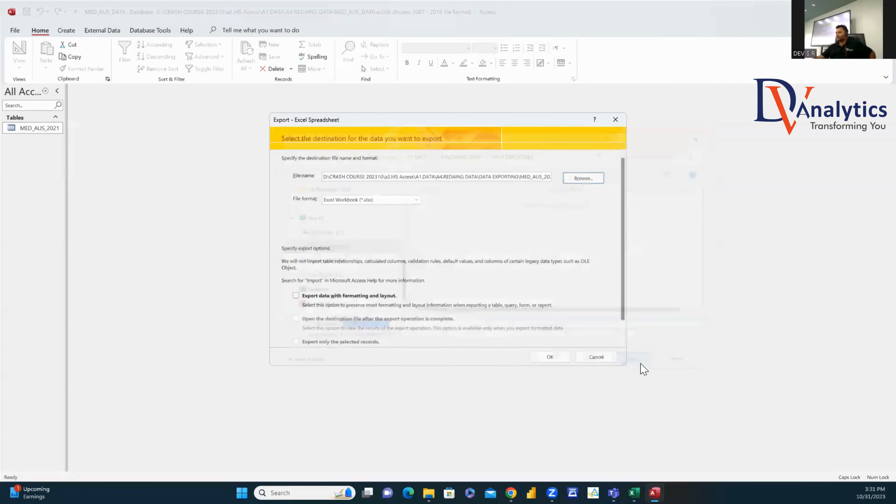
{"action": "left_click", "coordinate": [553, 356]}
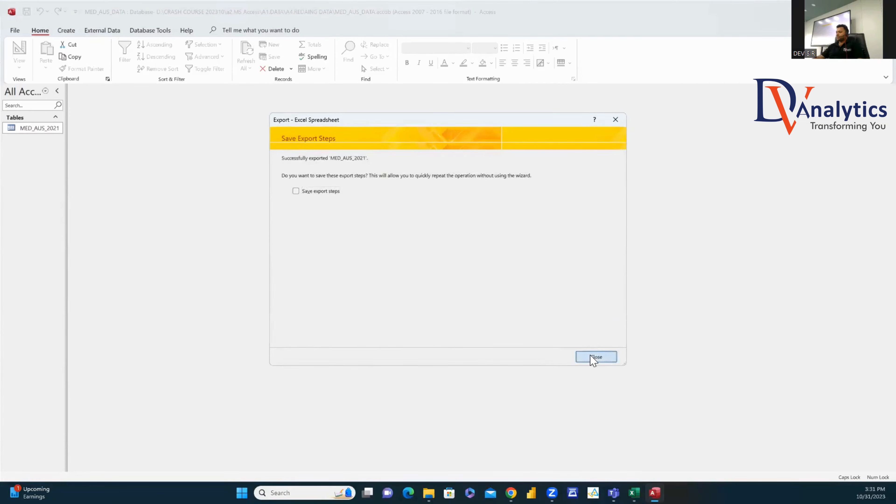
{"action": "left_click", "coordinate": [596, 357]}
Step: Switch to File Explorer and open the DATA EXPORTING folder to check for the exported workbook
{"action": "mouse_move", "coordinate": [429, 493]}
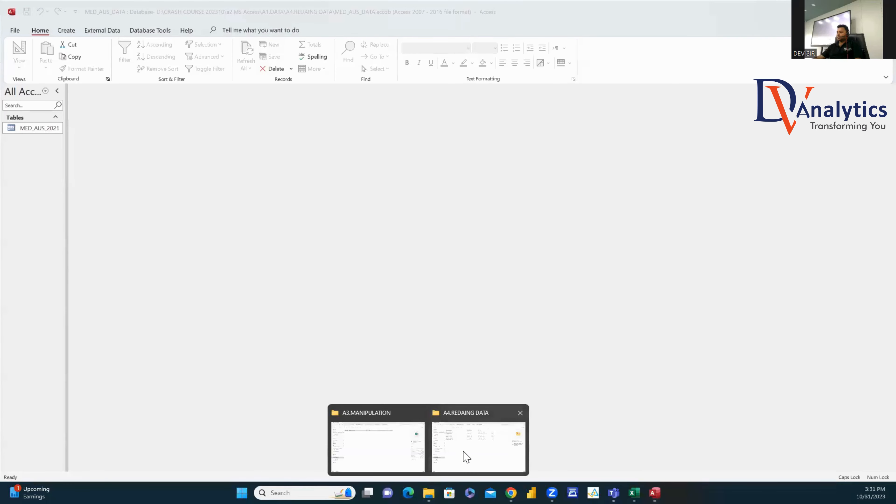
{"action": "left_click", "coordinate": [467, 458]}
{"action": "double_click", "coordinate": [186, 85]}
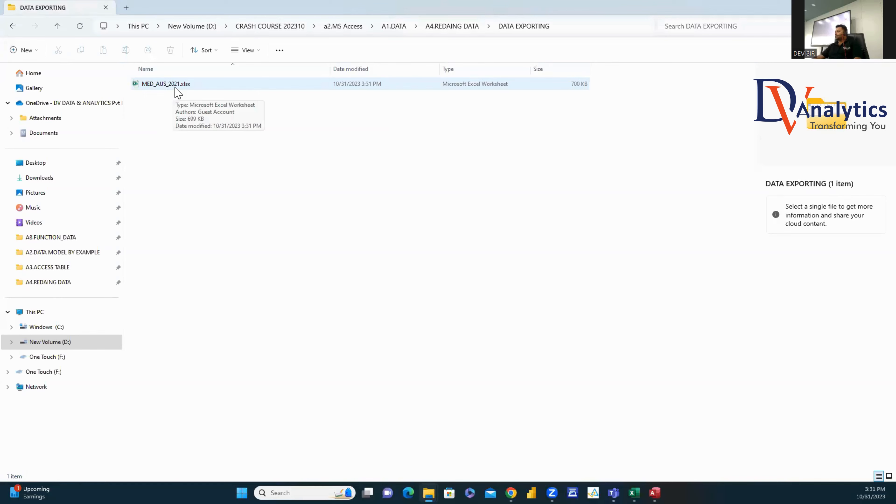
Step: Back in Access, set up a comma-delimited text export of MED_AUS_2021 with field names on the first row, and check the destination path's end
{"action": "key", "text": "alt+Tab"}
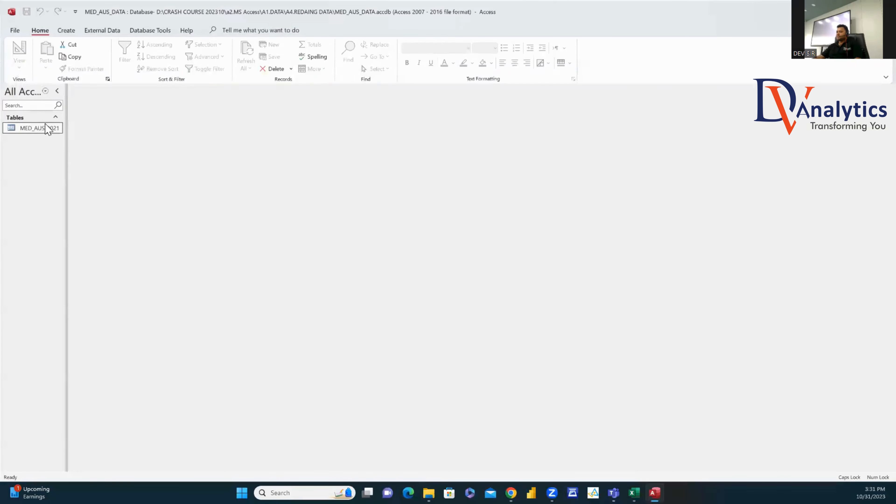
{"action": "right_click", "coordinate": [36, 129]}
{"action": "mouse_move", "coordinate": [72, 180]}
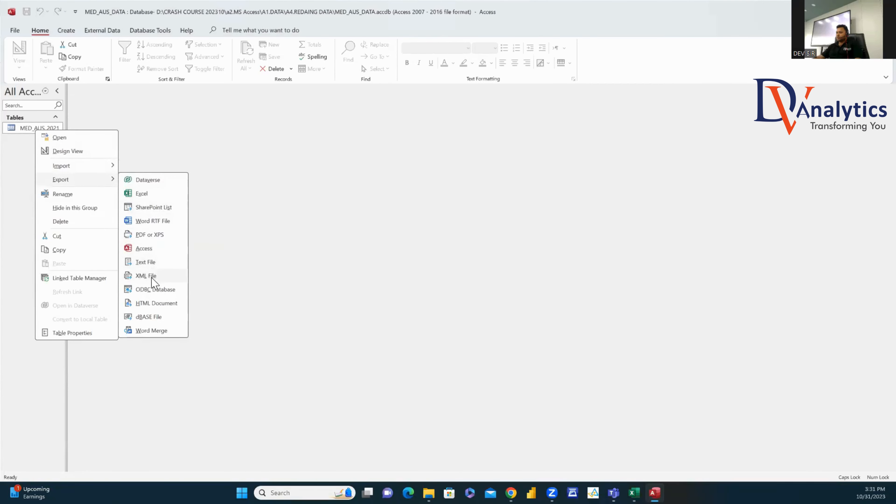
{"action": "left_click", "coordinate": [152, 263]}
{"action": "left_click", "coordinate": [549, 358]}
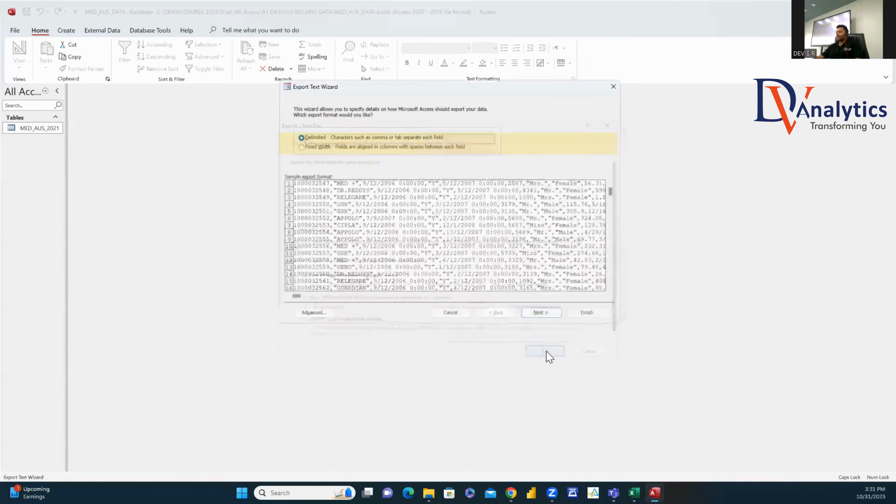
{"action": "left_click", "coordinate": [540, 314]}
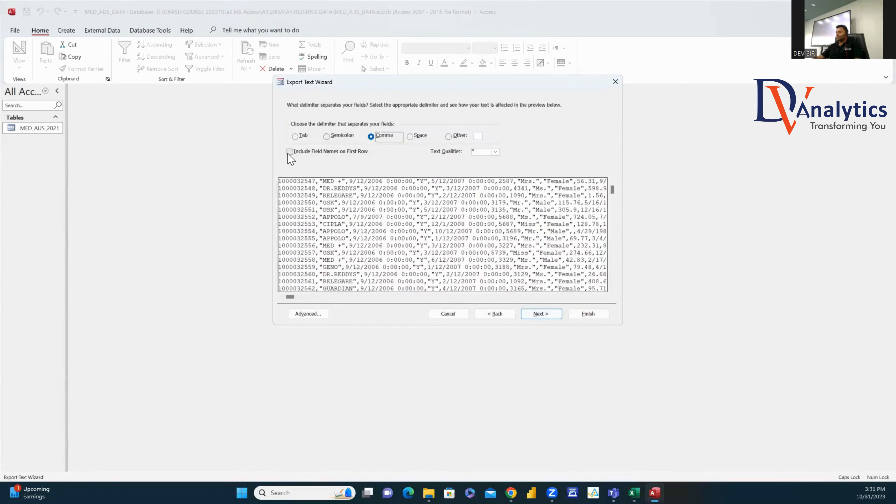
{"action": "left_click", "coordinate": [289, 151]}
{"action": "left_click", "coordinate": [555, 315]}
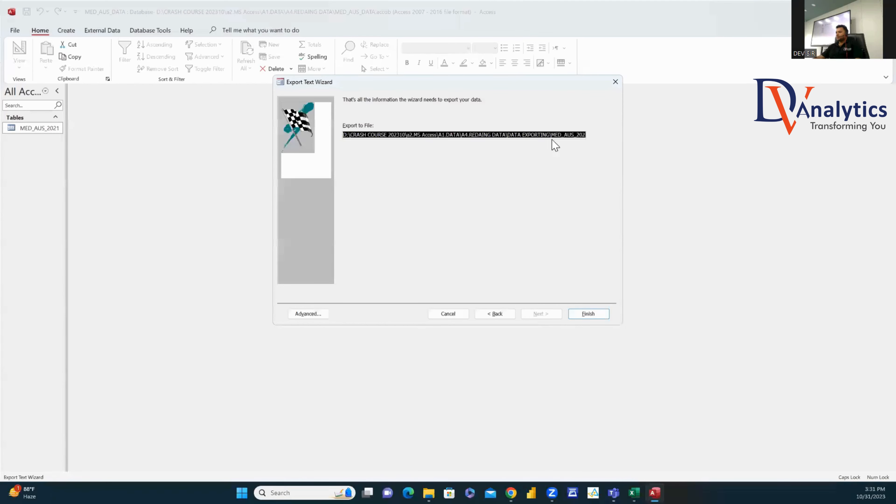
{"action": "left_click", "coordinate": [568, 135]}
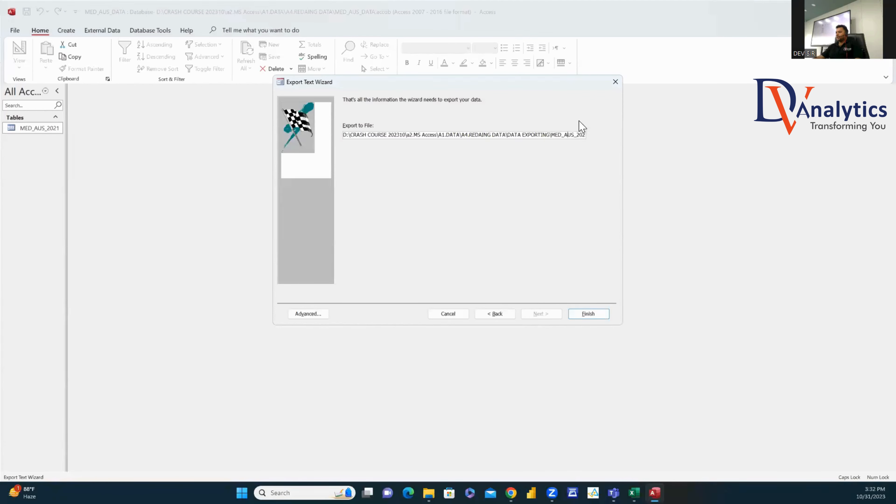
{"action": "key", "text": "End"}
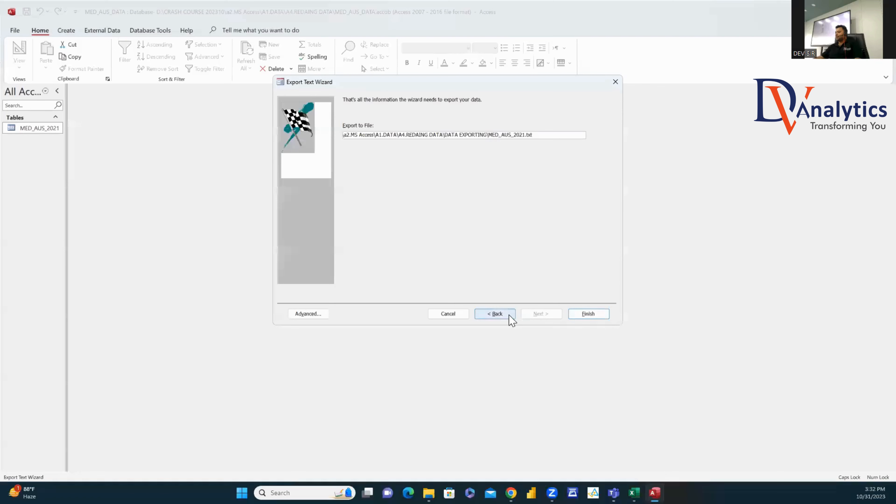
Step: Return to the delimiter settings, set the text qualifier to {none}, and finish the text export without saving the export steps
{"action": "left_click", "coordinate": [496, 314]}
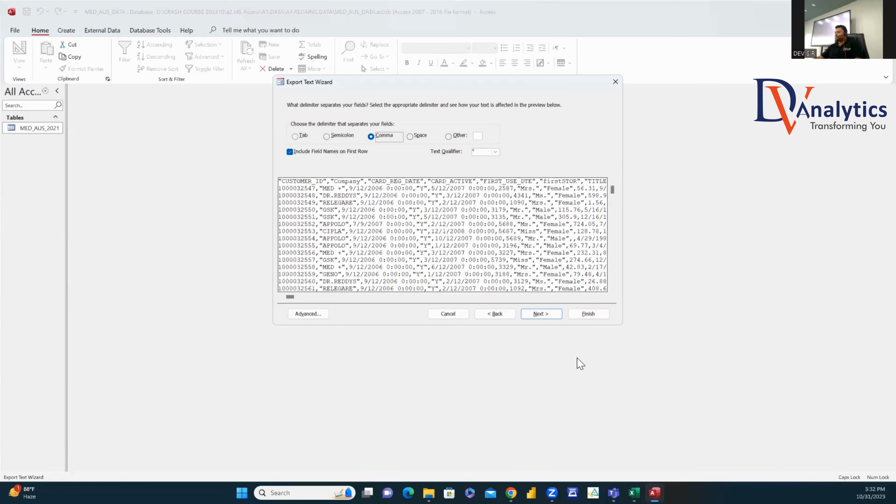
{"action": "left_click", "coordinate": [495, 152]}
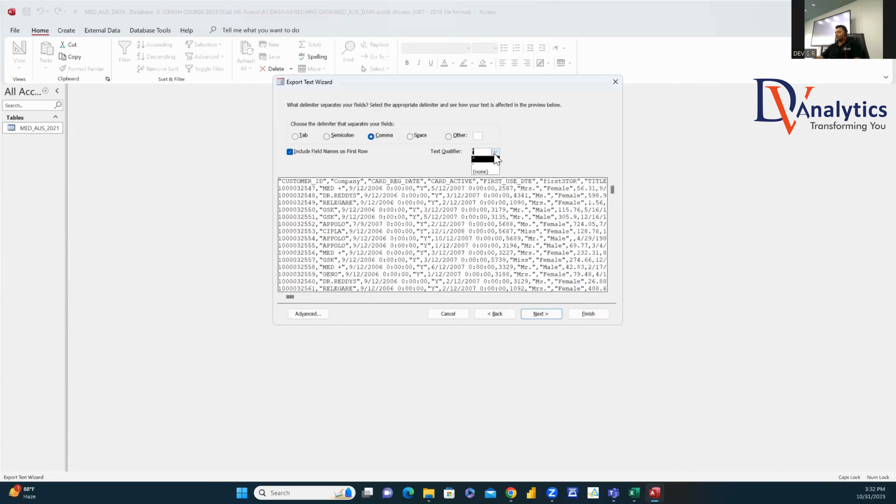
{"action": "left_click", "coordinate": [481, 172]}
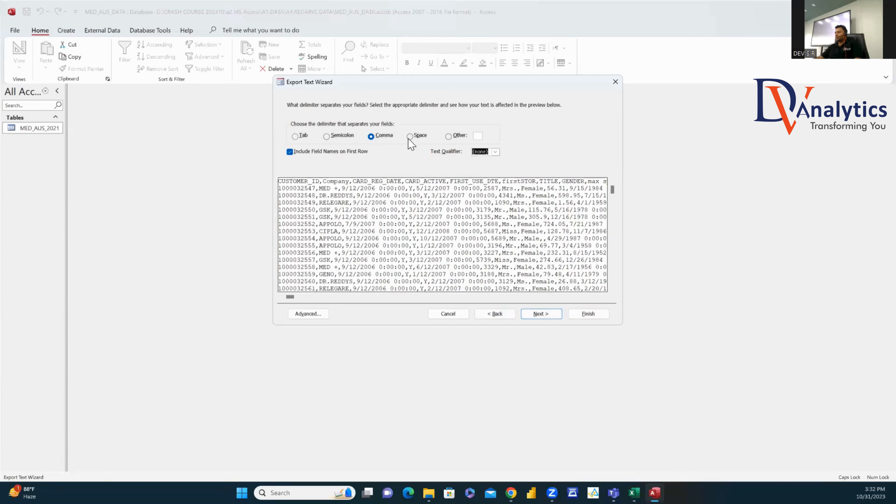
{"action": "left_click", "coordinate": [549, 313]}
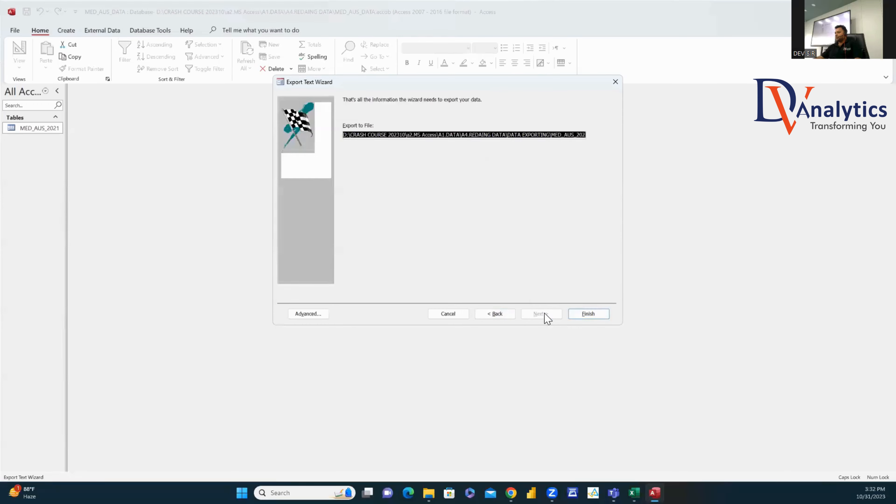
{"action": "left_click", "coordinate": [587, 315]}
{"action": "left_click", "coordinate": [596, 358]}
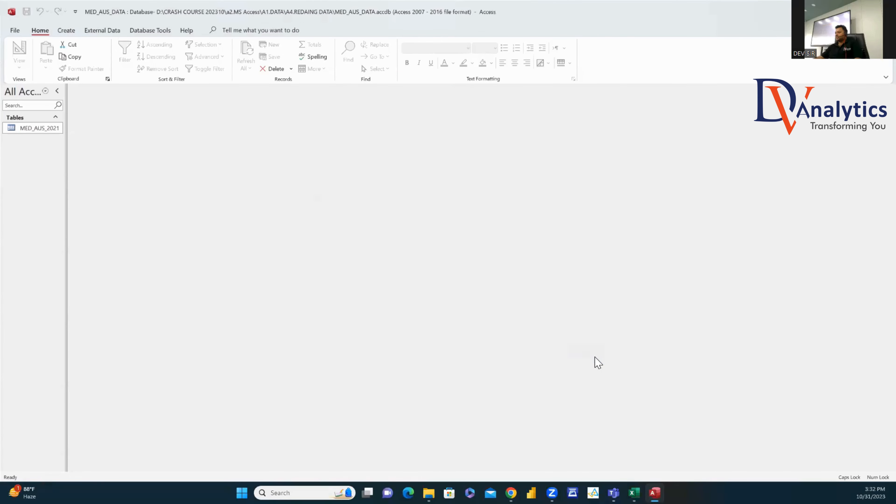
Step: Switch to File Explorer, open MED_AUS_2021.txt in a maximized window to inspect the exported records, and close it
{"action": "key", "text": "alt+Tab"}
{"action": "left_click", "coordinate": [169, 100]}
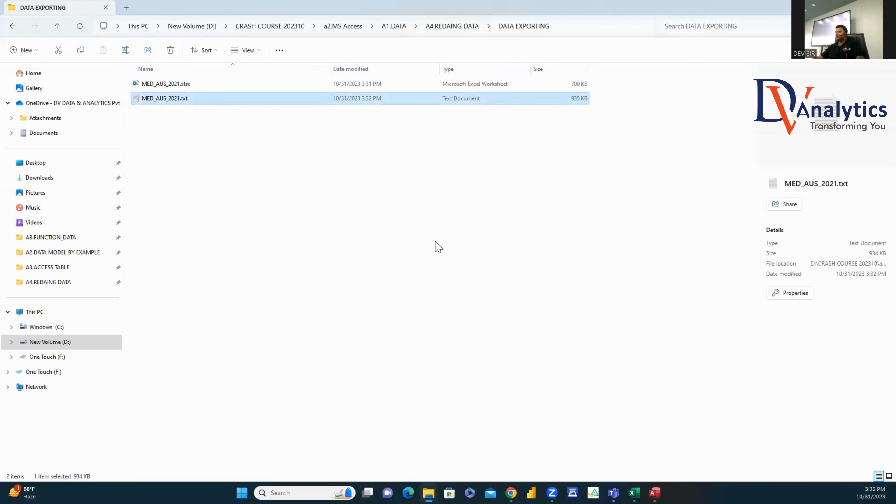
{"action": "key", "text": "Return"}
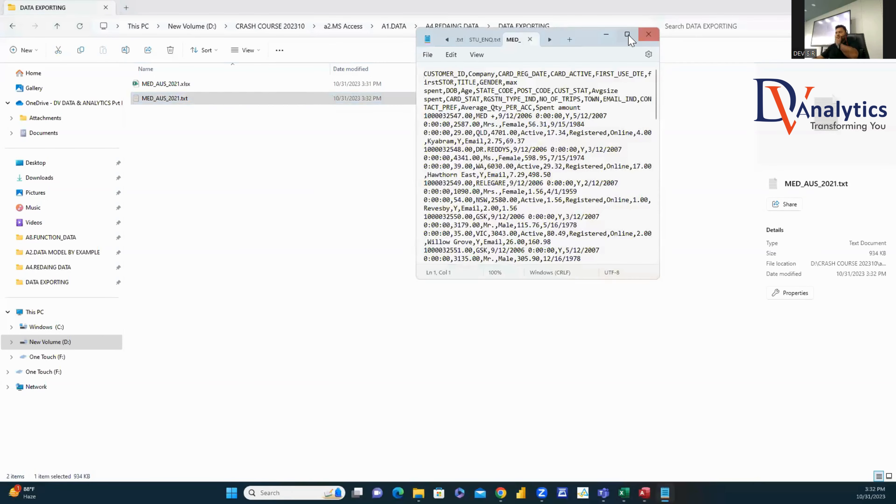
{"action": "left_click", "coordinate": [628, 35]}
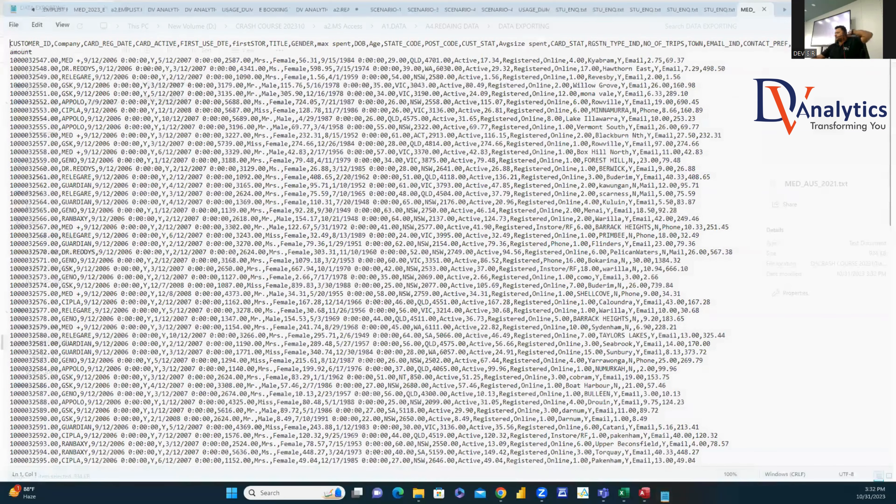
{"action": "key", "text": "alt+F4"}
Step: Switch to Access, start a text file export of MED_AUS_2021, and name the destination file MED_AUS_2021.csv in the DATA EXPORTING folder
{"action": "left_click", "coordinate": [655, 493]}
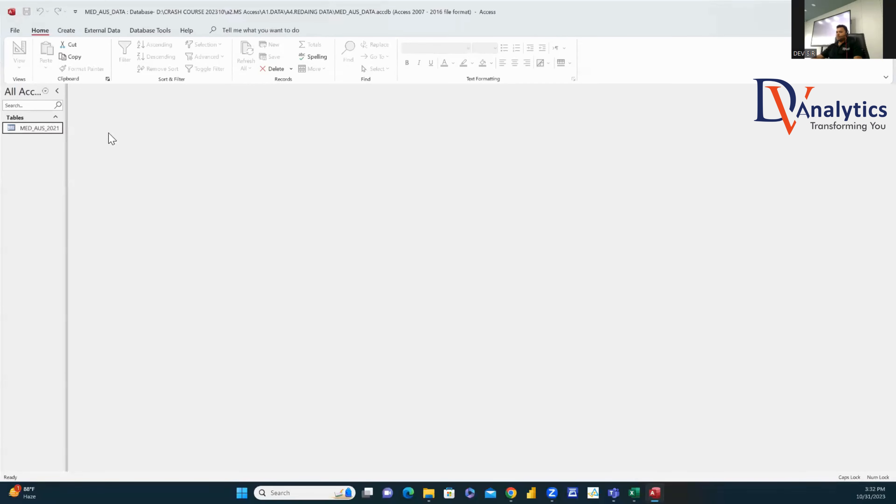
{"action": "right_click", "coordinate": [44, 130]}
{"action": "mouse_move", "coordinate": [117, 183]}
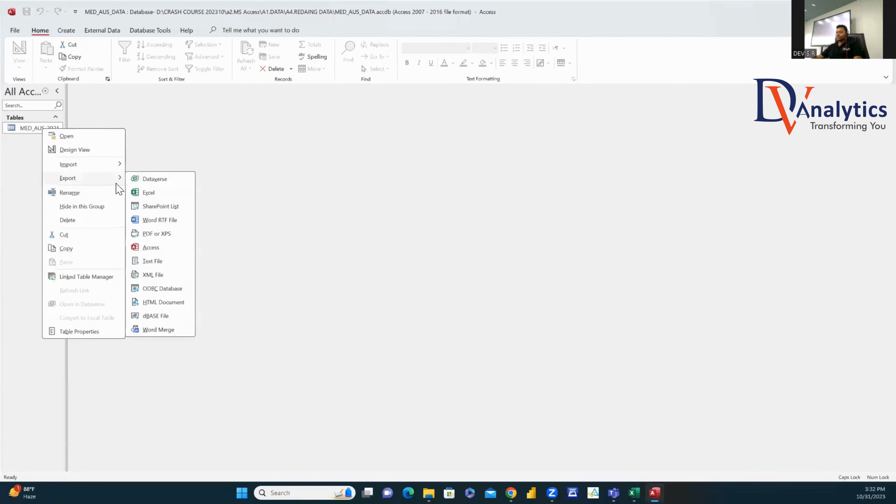
{"action": "left_click", "coordinate": [155, 262]}
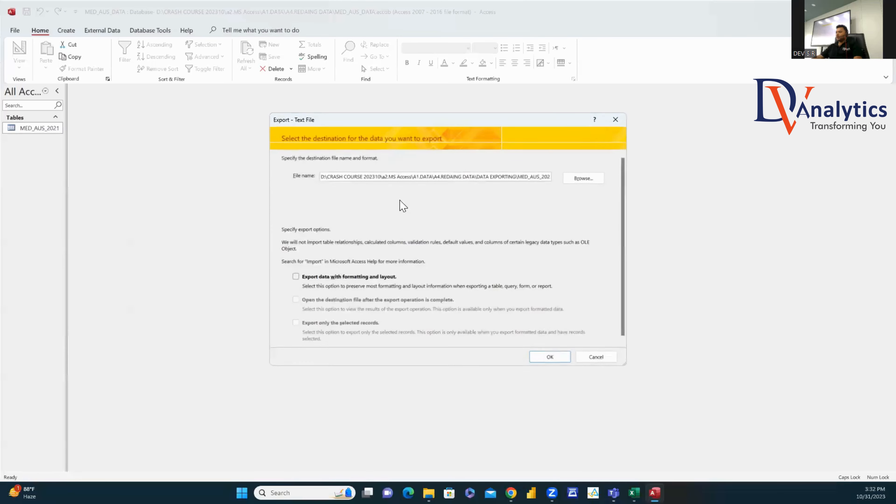
{"action": "left_click", "coordinate": [584, 178]}
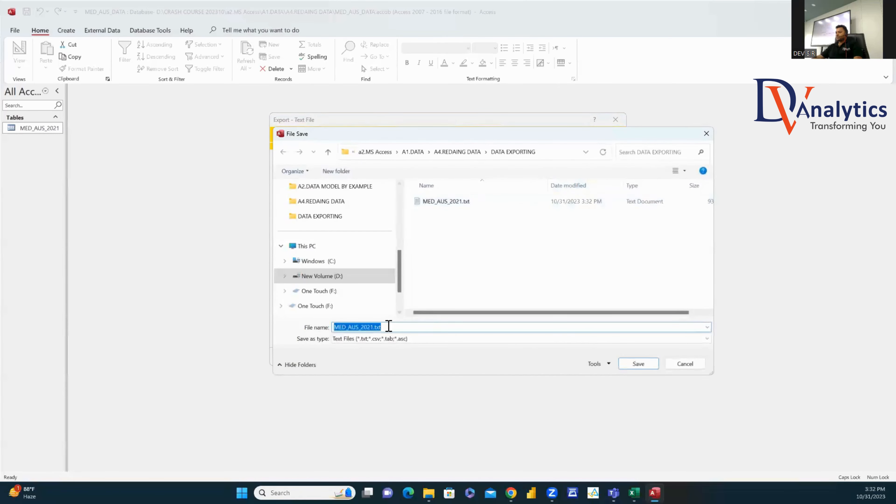
{"action": "left_click", "coordinate": [387, 326]}
{"action": "key", "text": "BackSpace"}
{"action": "key", "text": "BackSpace"}
{"action": "key", "text": "BackSpace"}
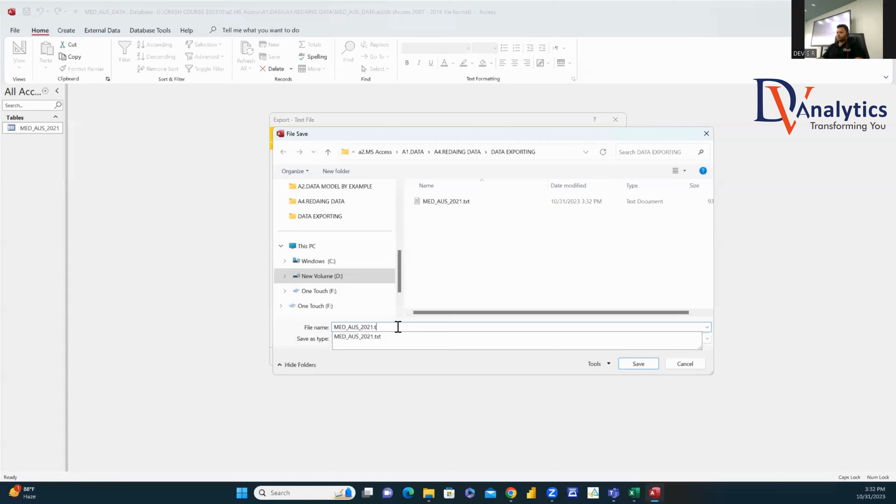
{"action": "type", "text": "CSV"}
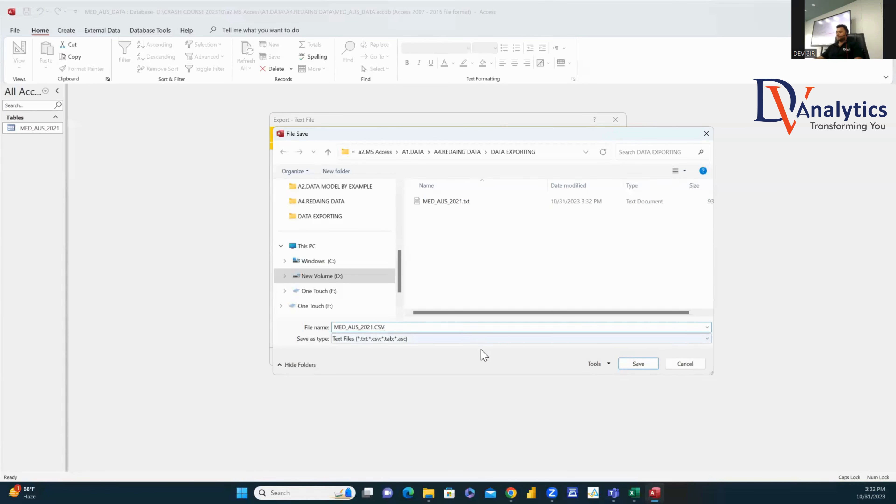
{"action": "key", "text": "BackSpace"}
{"action": "key", "text": "BackSpace"}
{"action": "key", "text": "BackSpace"}
{"action": "type", "text": "cs"}
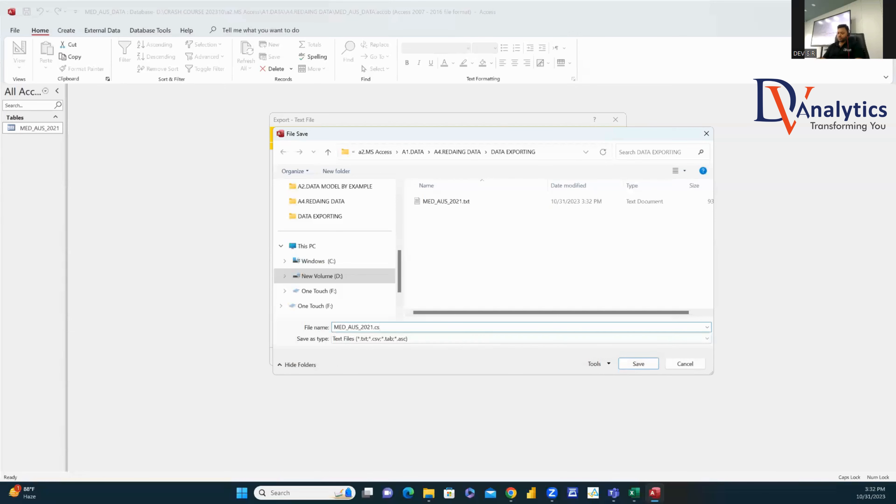
{"action": "type", "text": "v"}
{"action": "left_click", "coordinate": [635, 365]}
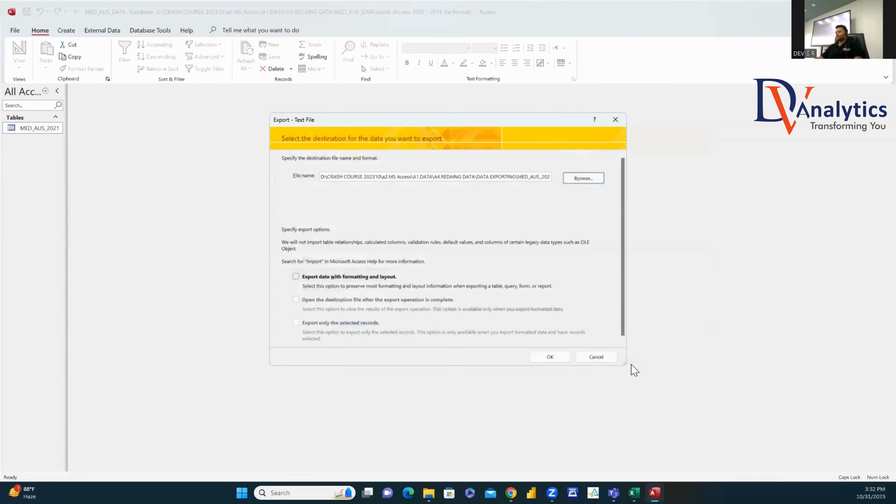
Step: Complete the comma-delimited export with field names on the first row and text qualifier {none}, without saving the export steps
{"action": "left_click", "coordinate": [557, 359]}
{"action": "left_click", "coordinate": [541, 314]}
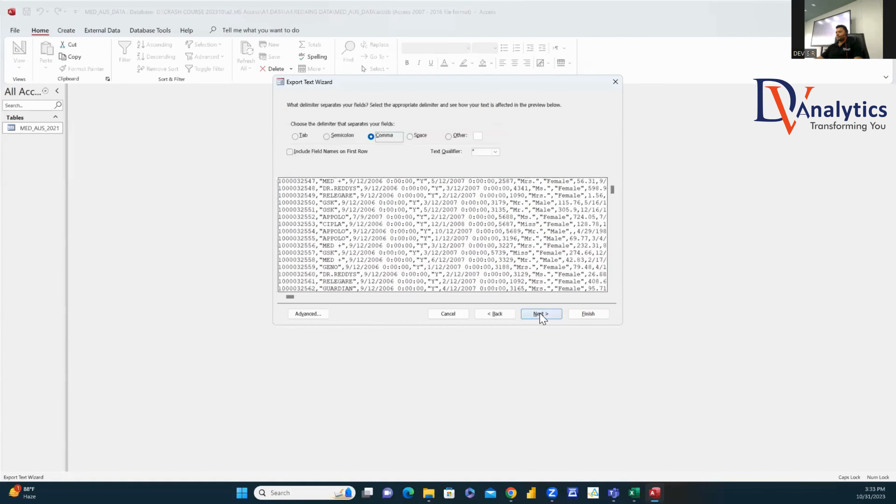
{"action": "left_click", "coordinate": [290, 151]}
{"action": "left_click", "coordinate": [495, 152]}
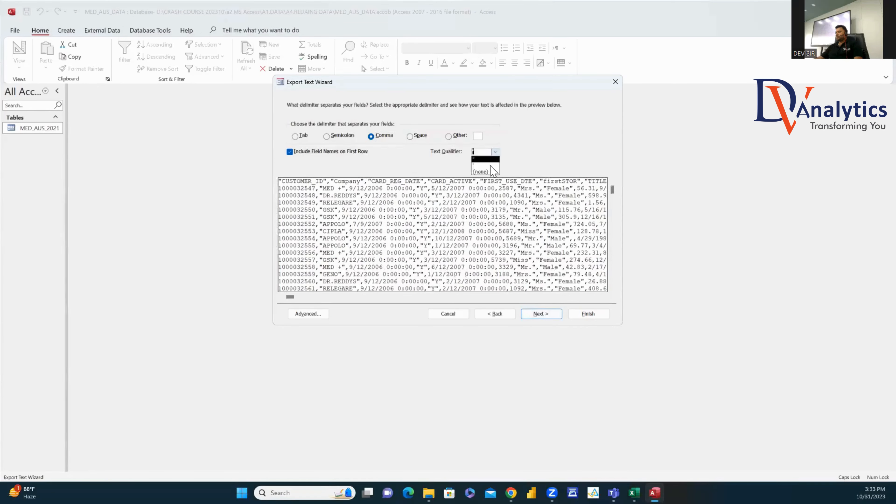
{"action": "left_click", "coordinate": [484, 173]}
{"action": "left_click", "coordinate": [541, 314]}
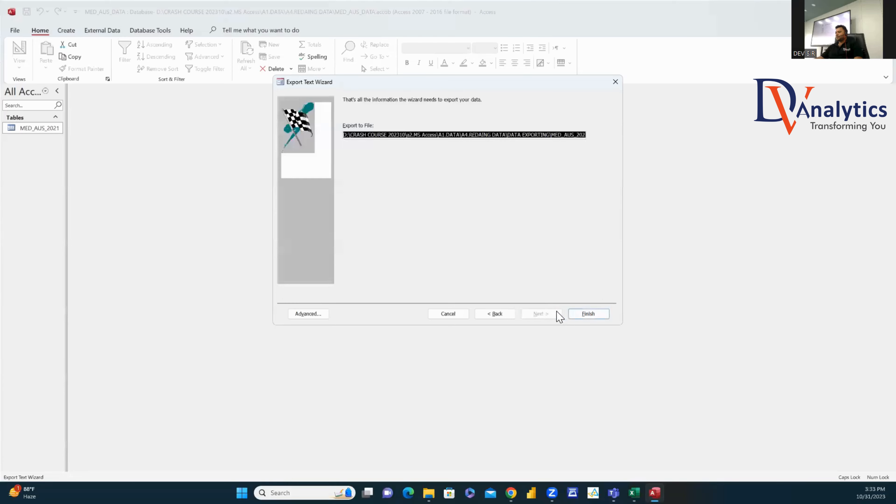
{"action": "left_click", "coordinate": [583, 314]}
{"action": "left_click", "coordinate": [595, 357]}
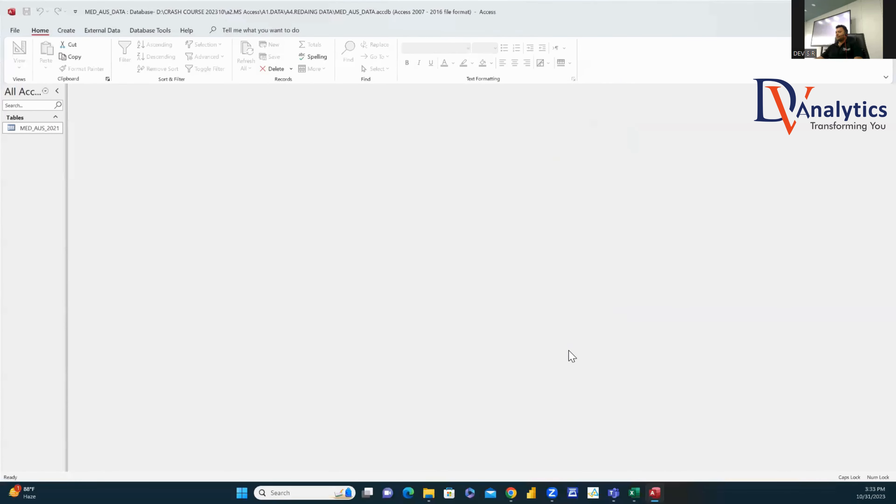
Step: Switch to File Explorer, open MED_AUS_2021.csv in Excel to inspect the exported records, close it, and minimize the course contents workbook
{"action": "key", "text": "alt+Tab"}
{"action": "left_click", "coordinate": [178, 113]}
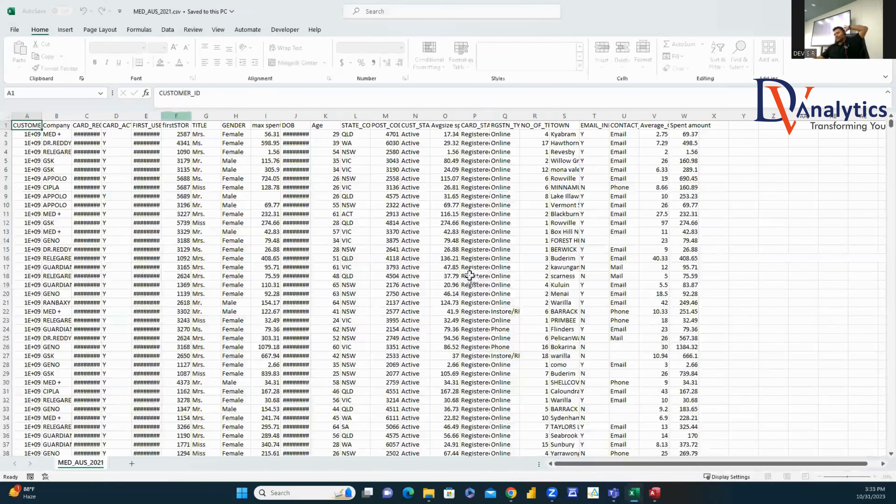
{"action": "left_click", "coordinate": [885, 11]}
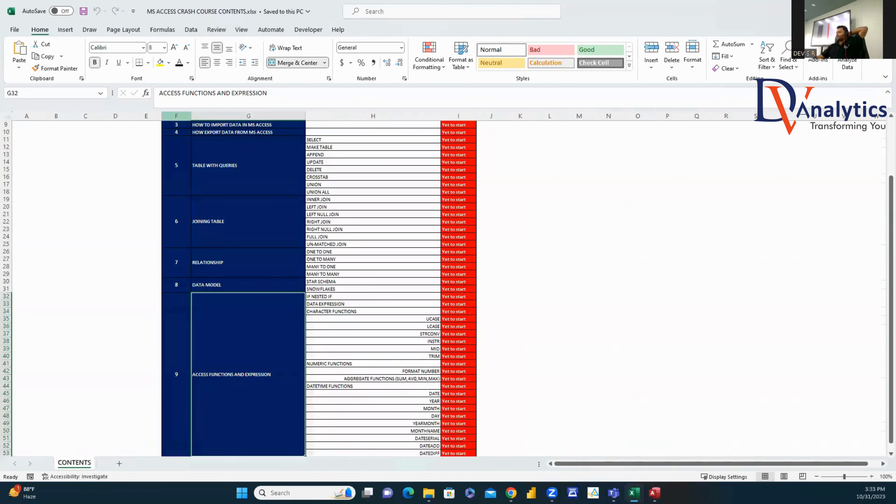
{"action": "left_click", "coordinate": [840, 11]}
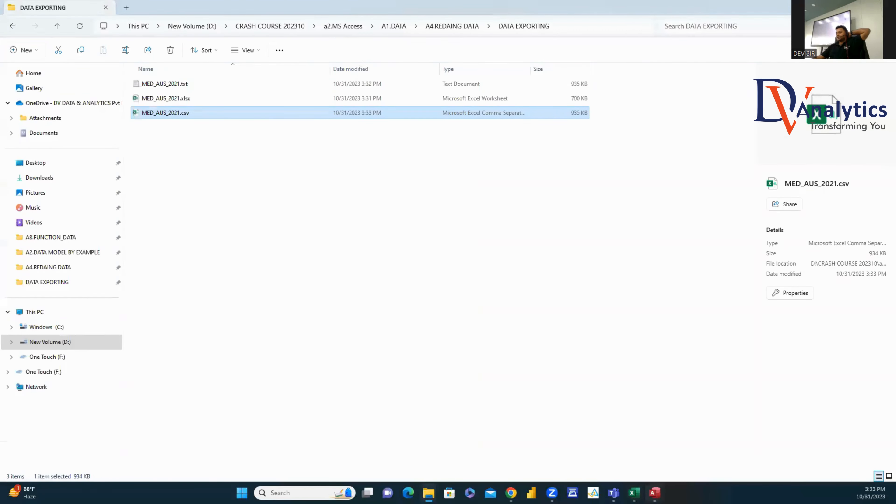
Step: Back in Access, start exporting MED_AUS_2021 to an Access database and browse through A4.REDAING DATA to the DATA EXPORTING folder for the destination
{"action": "key", "text": "alt+Tab"}
{"action": "right_click", "coordinate": [47, 126]}
{"action": "mouse_move", "coordinate": [84, 173]}
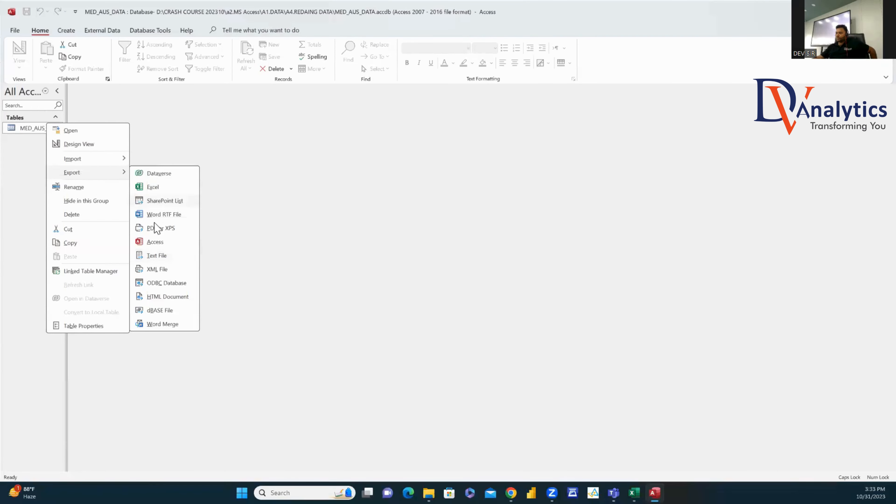
{"action": "left_click", "coordinate": [150, 244]}
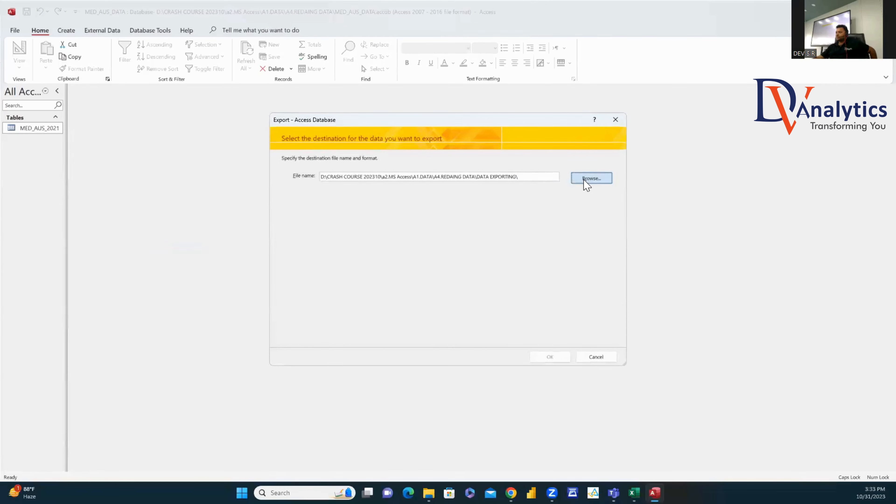
{"action": "left_click", "coordinate": [587, 180]}
{"action": "left_click", "coordinate": [475, 154]}
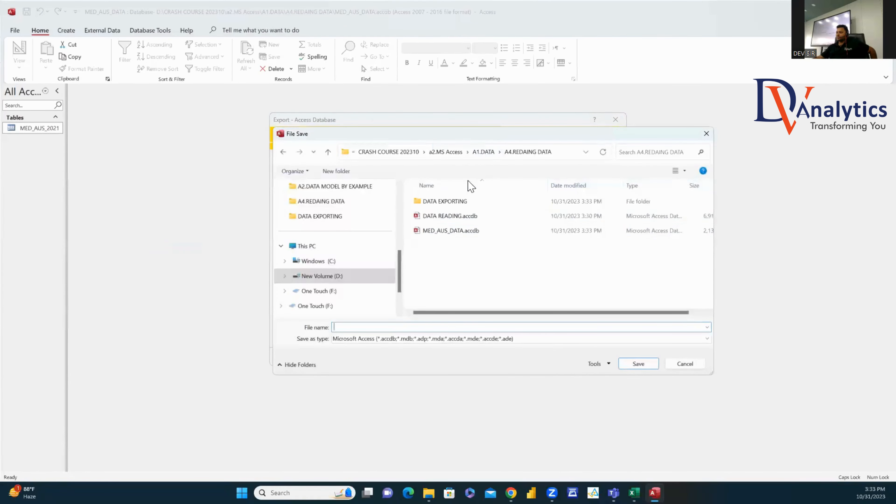
{"action": "left_click", "coordinate": [443, 233]}
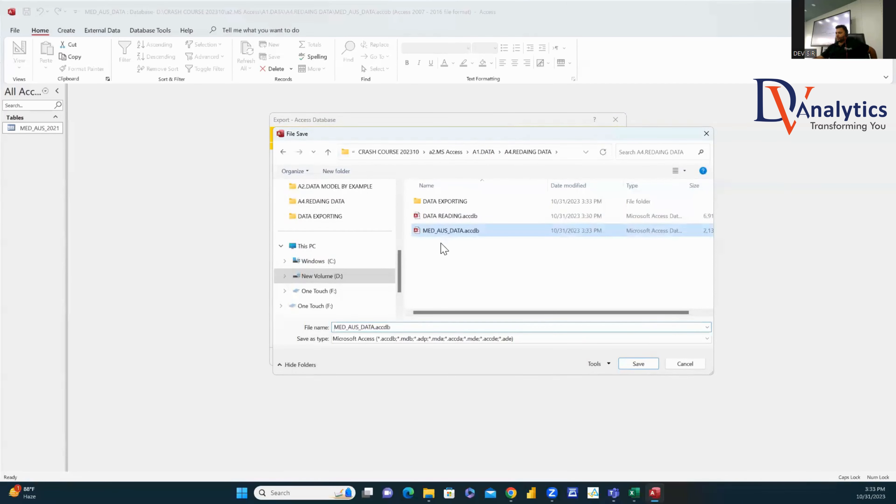
{"action": "left_click", "coordinate": [448, 218]}
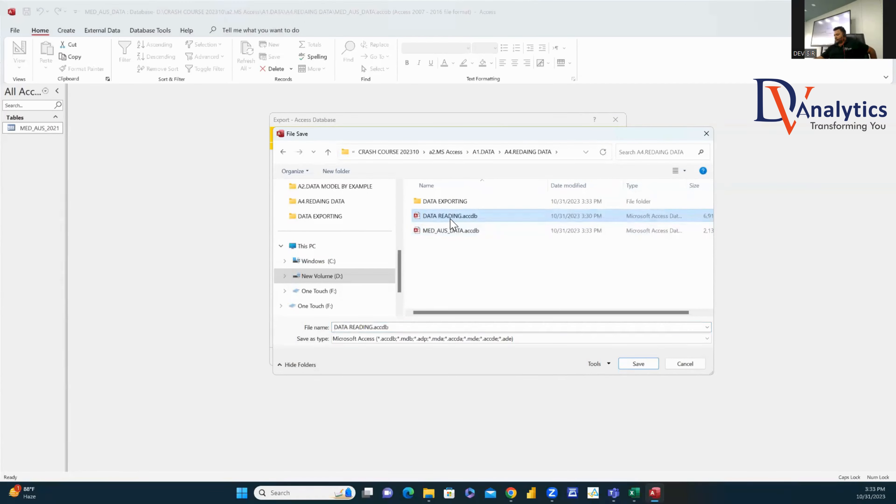
{"action": "double_click", "coordinate": [456, 205]}
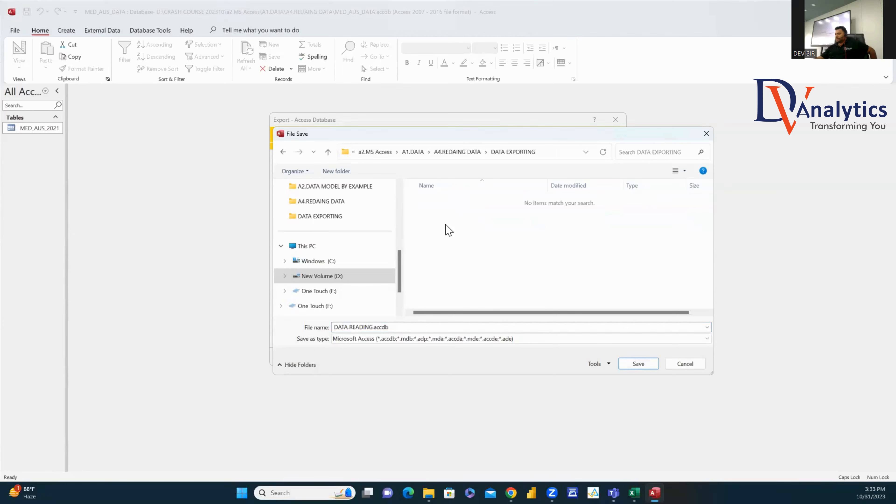
Step: Create a new Access database named DATA EXPORT.accdb in the DATA EXPORTING folder and choose it as the export destination
{"action": "right_click", "coordinate": [448, 230]}
{"action": "mouse_move", "coordinate": [487, 315]}
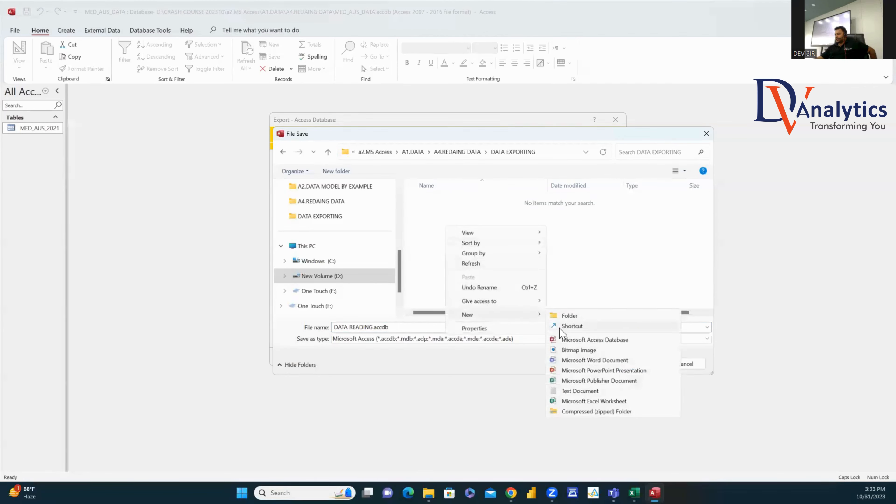
{"action": "left_click", "coordinate": [578, 341]}
{"action": "type", "text": "DATA EXPORT.accdb"}
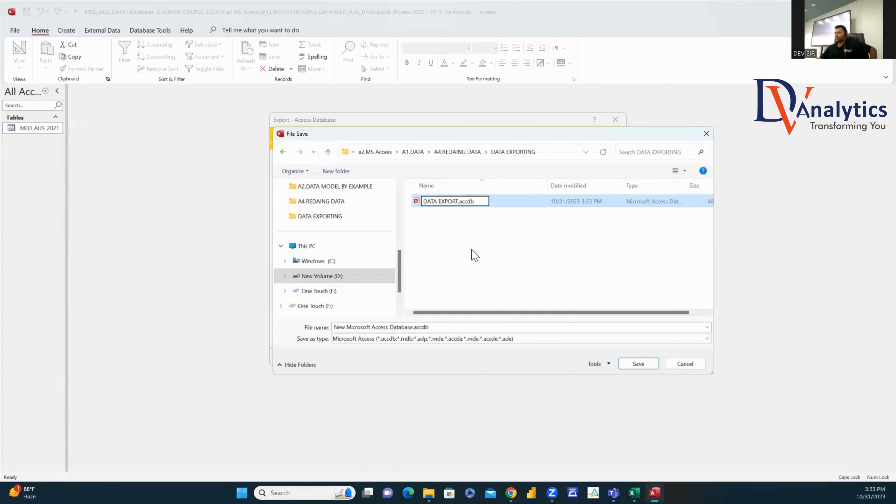
{"action": "left_click", "coordinate": [474, 255]}
{"action": "left_click", "coordinate": [451, 202]}
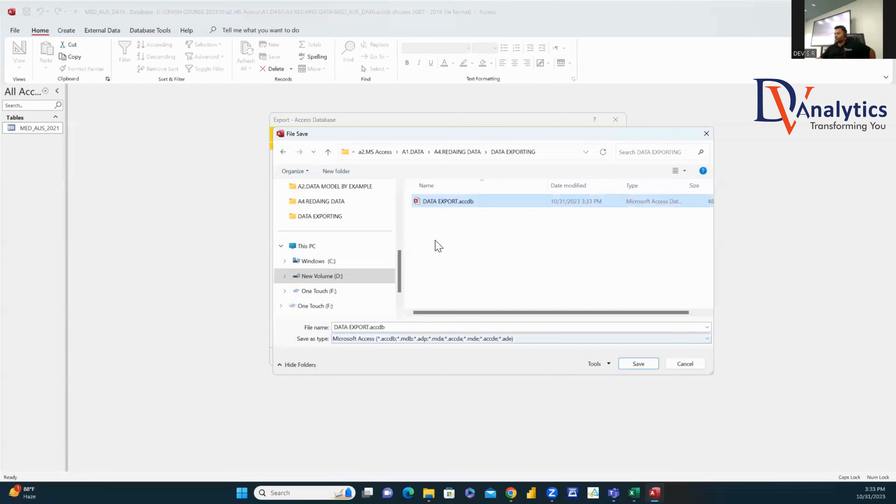
{"action": "left_click", "coordinate": [653, 363]}
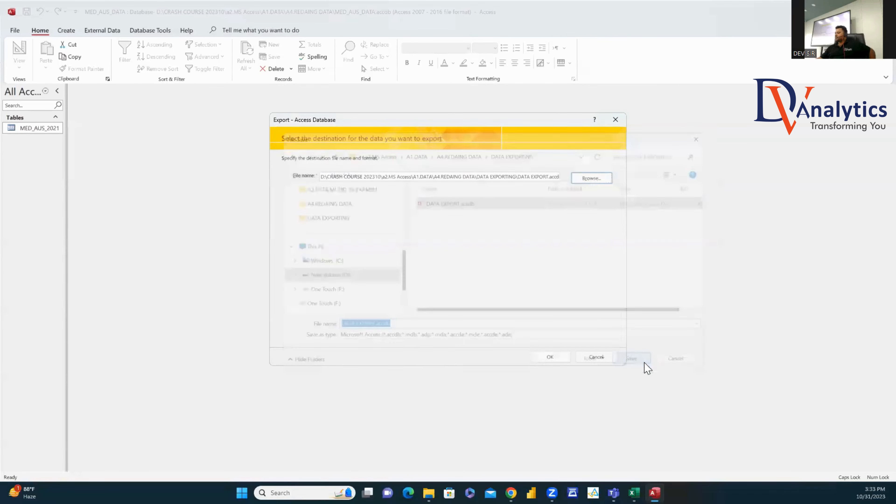
Step: Export MED_AUS_2021 to DATA EXPORT.accdb under the same table name with Definition and Data, without saving the export steps
{"action": "left_click", "coordinate": [564, 360]}
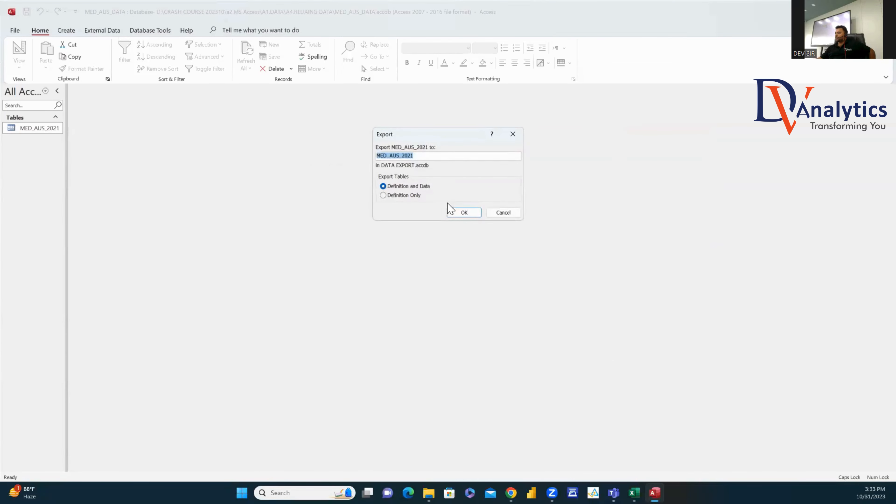
{"action": "left_click", "coordinate": [463, 213]}
{"action": "left_click", "coordinate": [592, 355]}
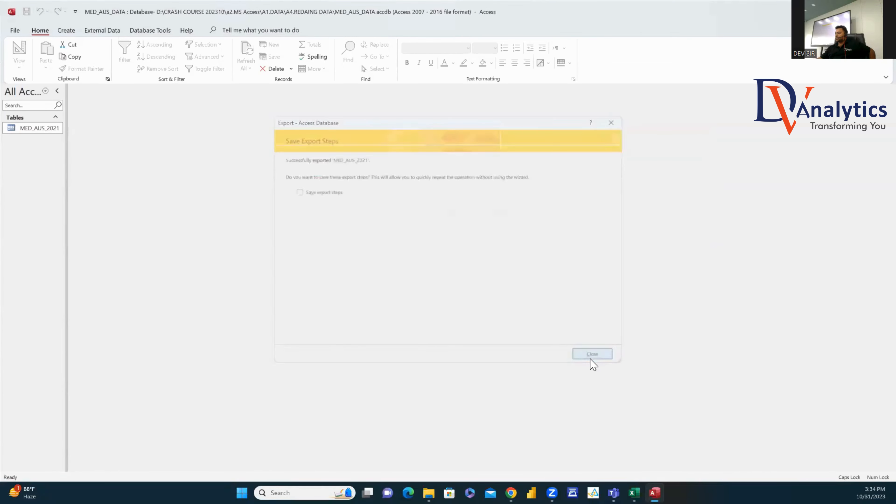
Step: Close the source database, open DATA EXPORT.accdb with its content enabled to inspect the MED_AUS_2021 table, and close it
{"action": "left_click", "coordinate": [885, 10]}
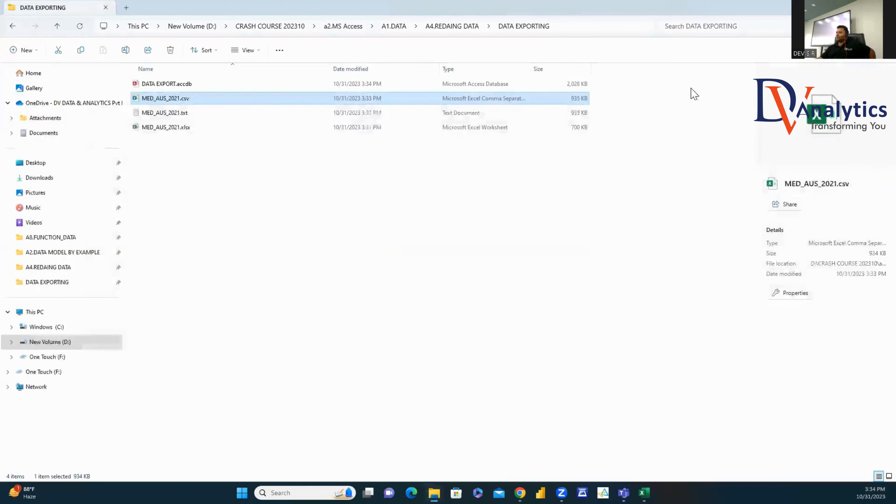
{"action": "double_click", "coordinate": [167, 85]}
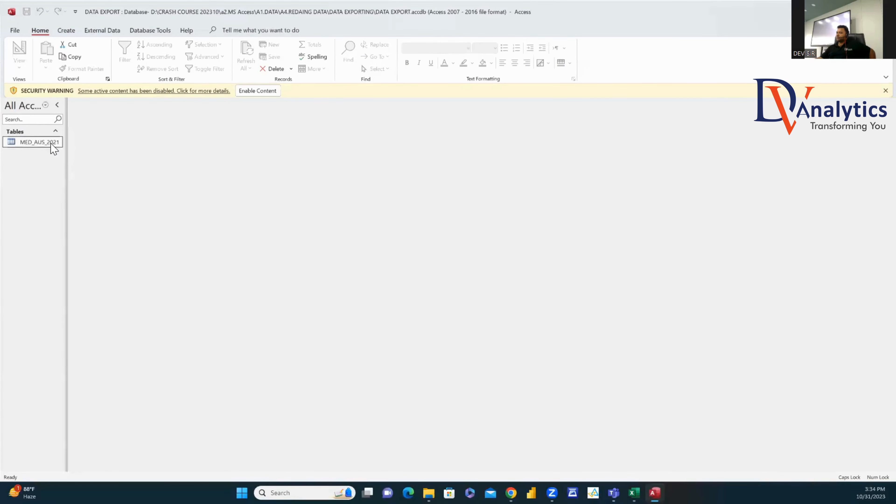
{"action": "left_click", "coordinate": [268, 93]}
{"action": "double_click", "coordinate": [59, 130]}
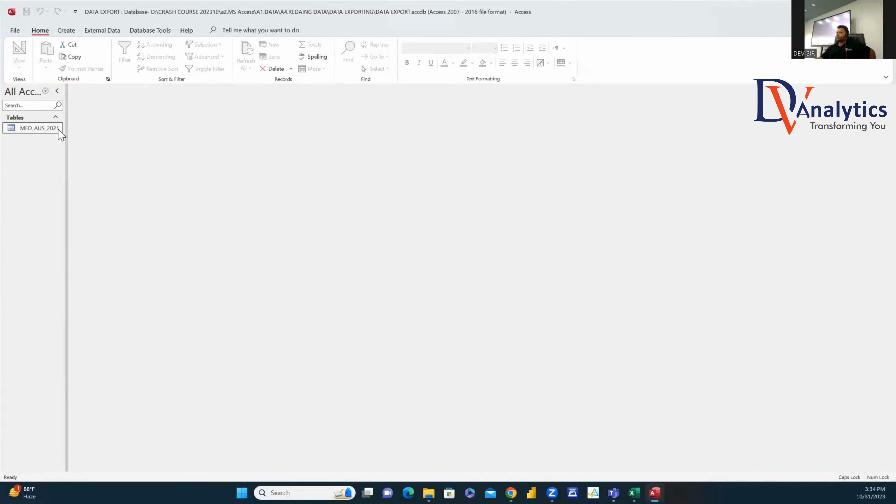
{"action": "left_click", "coordinate": [886, 8]}
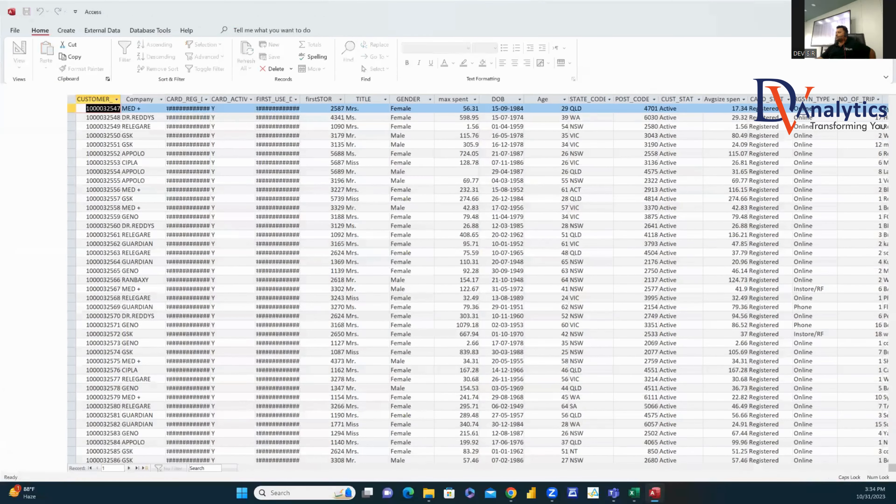
Step: In File Explorer, go up to A1.DATA and open the A5.SELECT_QUERY_DATA folder
{"action": "left_click", "coordinate": [454, 27]}
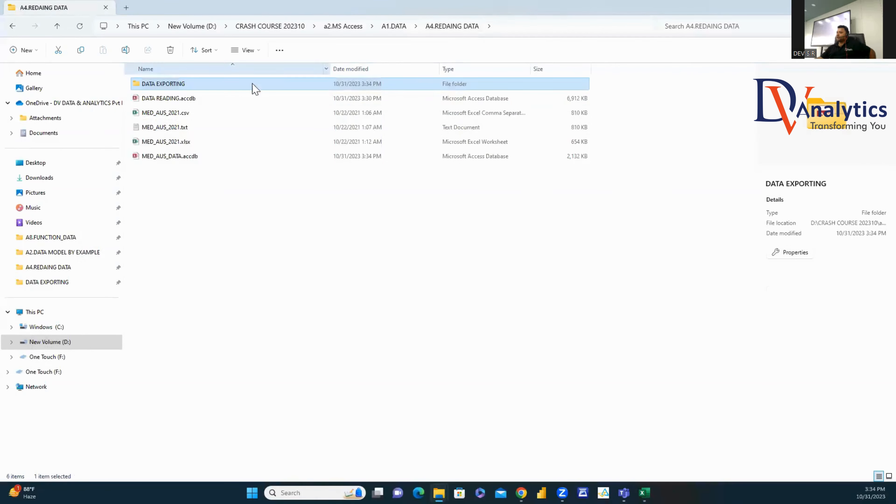
{"action": "left_click", "coordinate": [396, 28]}
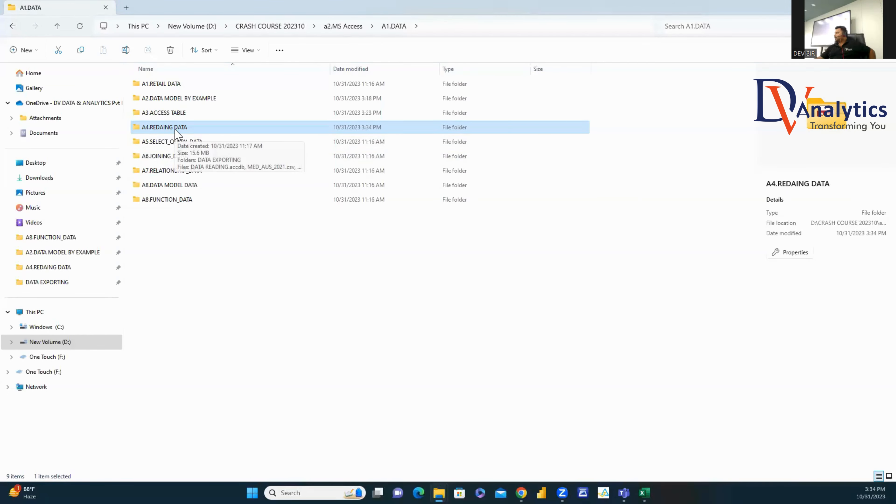
{"action": "double_click", "coordinate": [176, 142]}
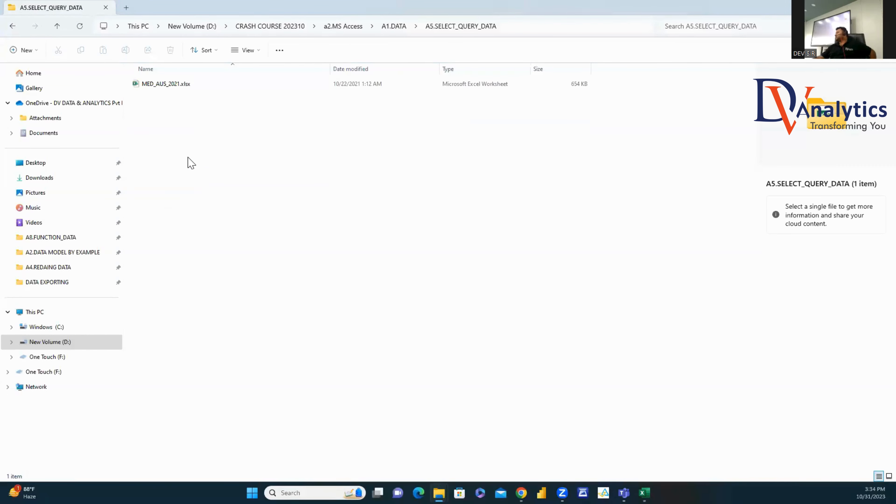
Step: Create a new Microsoft Access database named ACCESS QUERIES.accdb in the A5.SELECT_QUERY_DATA folder
{"action": "right_click", "coordinate": [157, 125]}
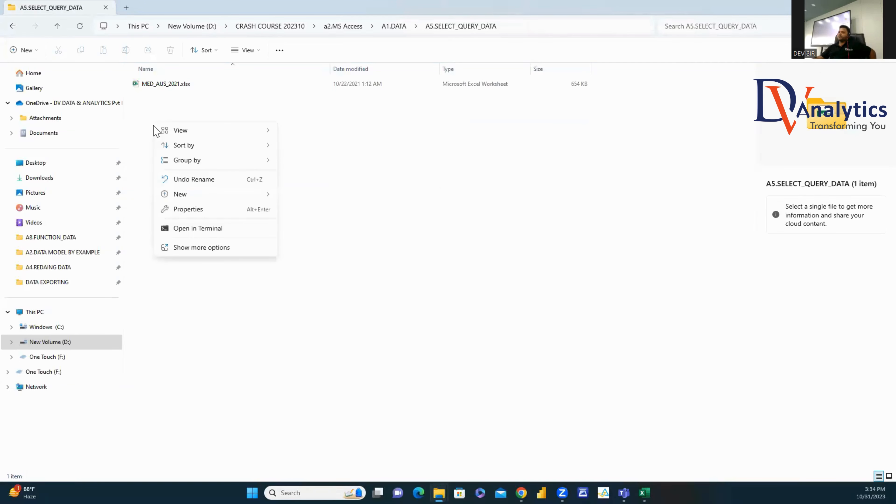
{"action": "mouse_move", "coordinate": [187, 195]}
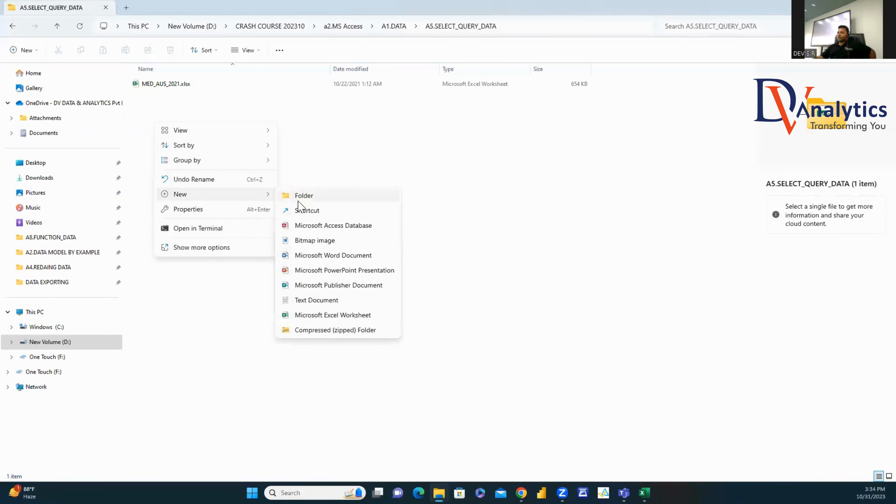
{"action": "left_click", "coordinate": [317, 226]}
{"action": "type", "text": "ACCES"}
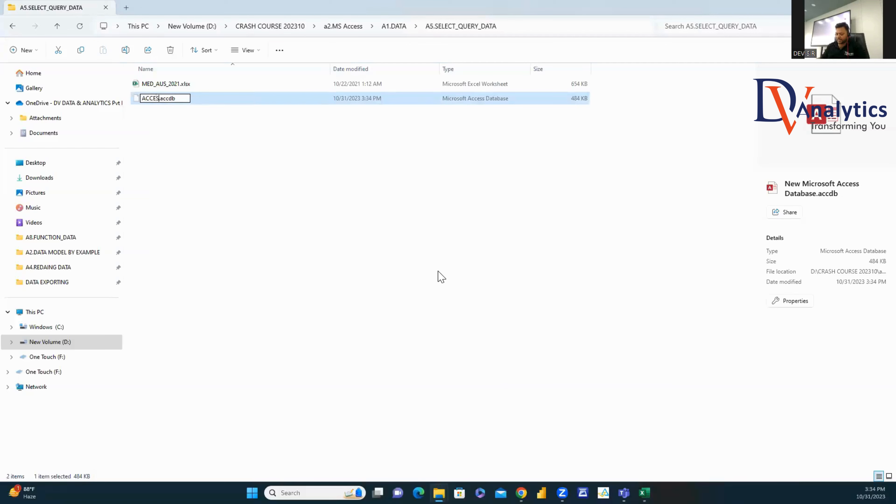
{"action": "type", "text": "S"}
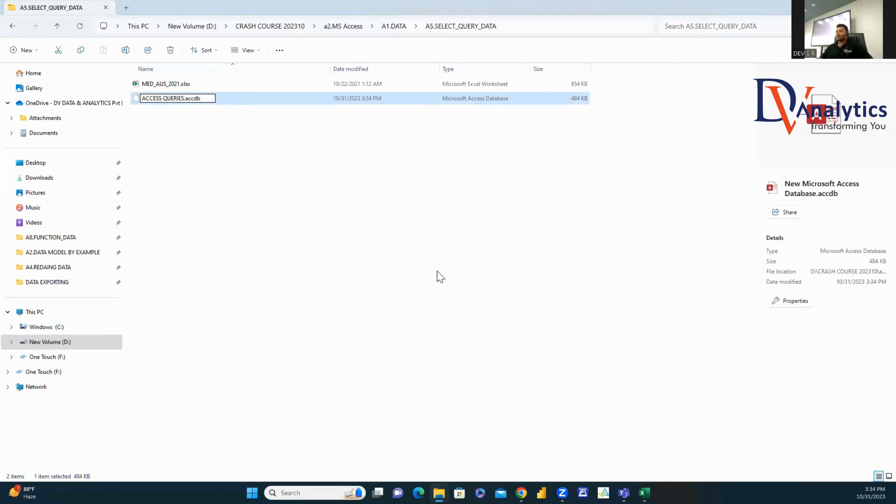
{"action": "left_click", "coordinate": [440, 277]}
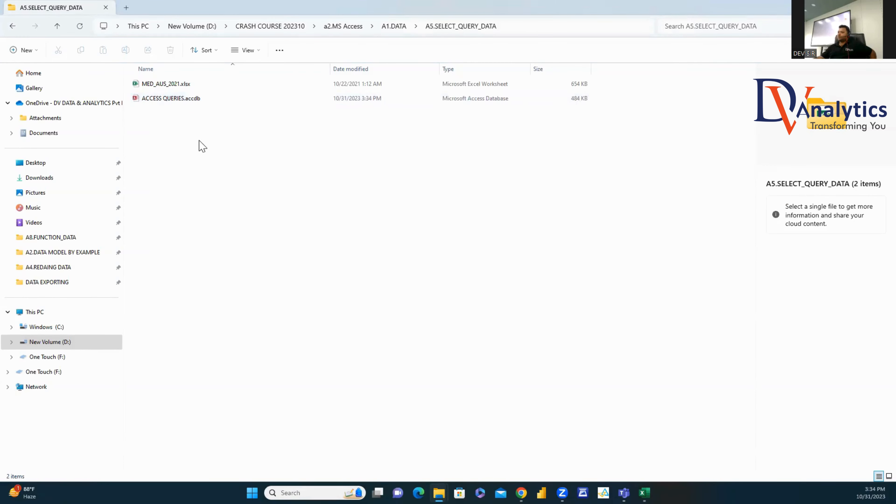
Step: Open ACCESS QUERIES.accdb in Access and start importing external data from an Excel file
{"action": "double_click", "coordinate": [174, 99]}
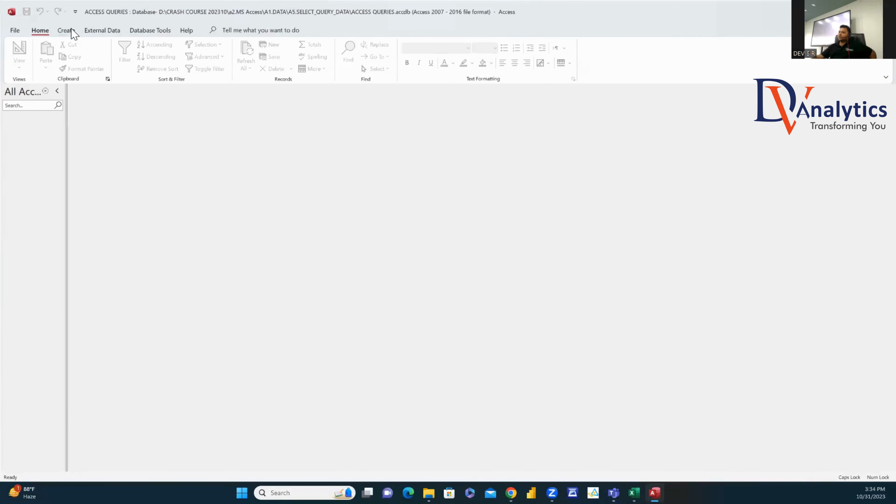
{"action": "left_click", "coordinate": [104, 31]}
{"action": "left_click", "coordinate": [26, 62]}
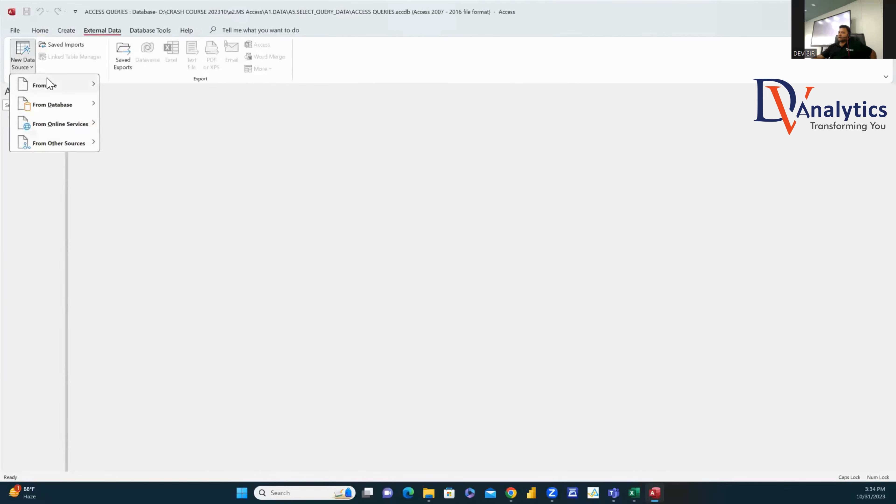
{"action": "mouse_move", "coordinate": [45, 85]}
{"action": "left_click", "coordinate": [118, 85]}
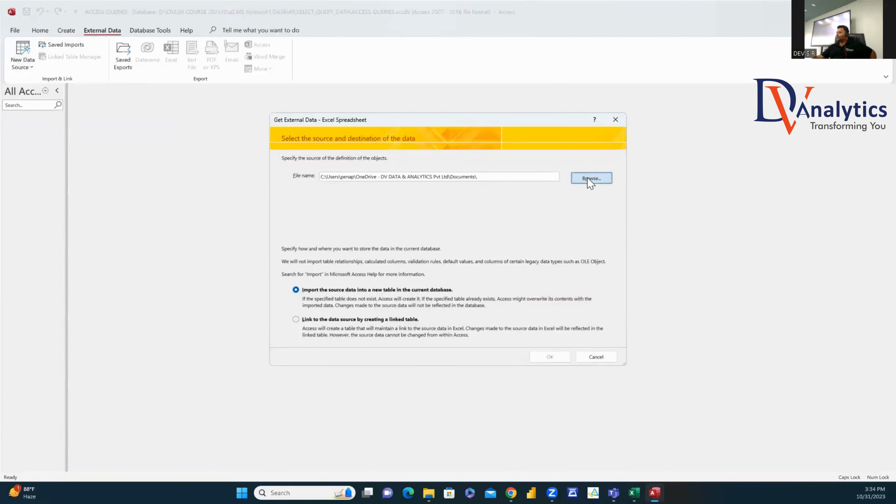
Step: Choose MED_AUS_2021.xlsx in A5.SELECT_QUERY_DATA on the D: drive as the source, imported into a new table in the current database
{"action": "left_click", "coordinate": [592, 181]}
{"action": "scroll", "coordinate": [371, 293], "scroll_direction": "down", "scroll_amount": 5}
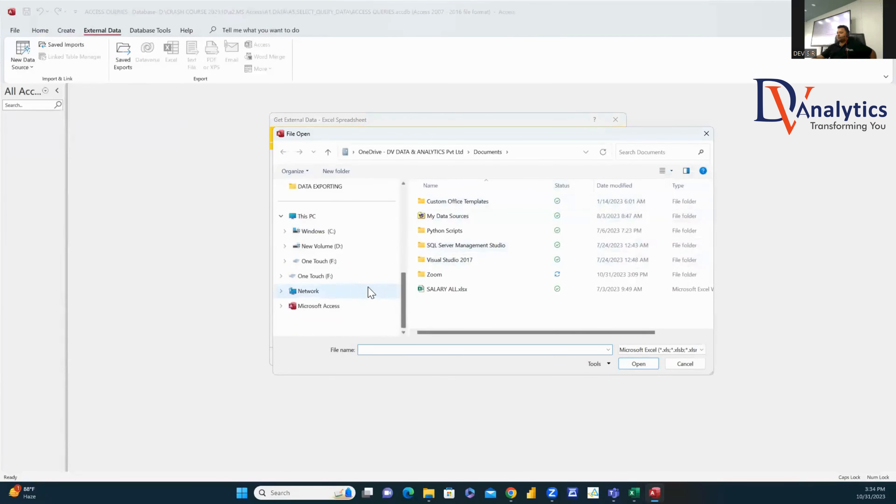
{"action": "left_click", "coordinate": [330, 250]}
{"action": "double_click", "coordinate": [450, 218]}
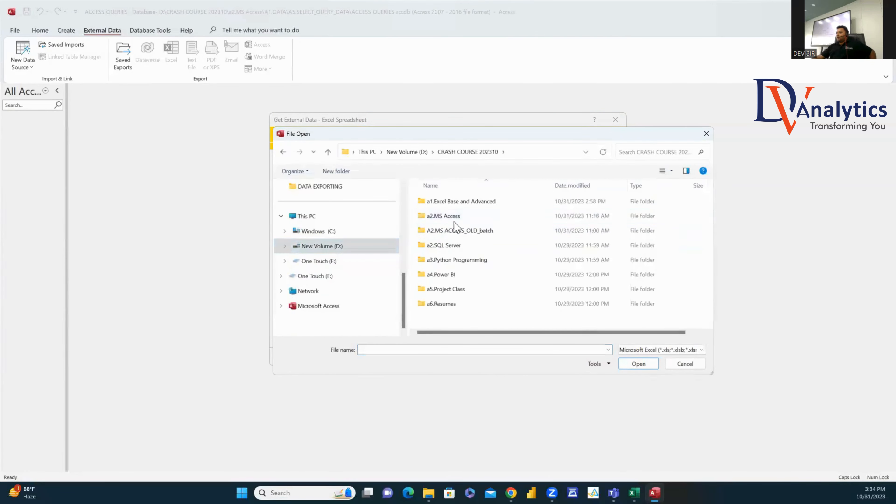
{"action": "double_click", "coordinate": [454, 219]}
{"action": "double_click", "coordinate": [453, 220]}
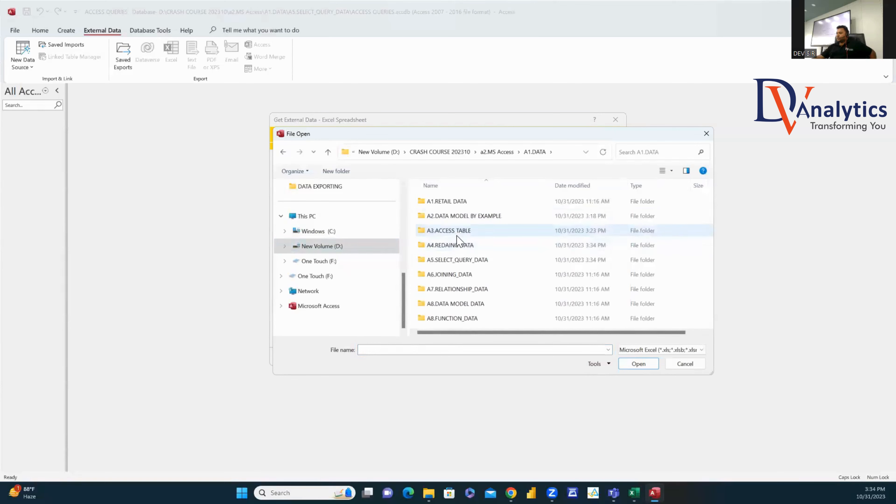
{"action": "double_click", "coordinate": [458, 261]}
{"action": "left_click", "coordinate": [452, 204]}
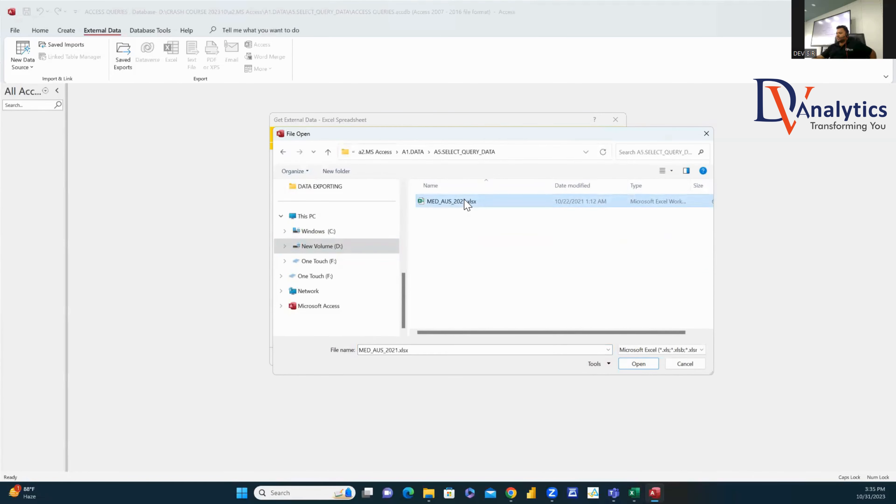
{"action": "left_click", "coordinate": [645, 366]}
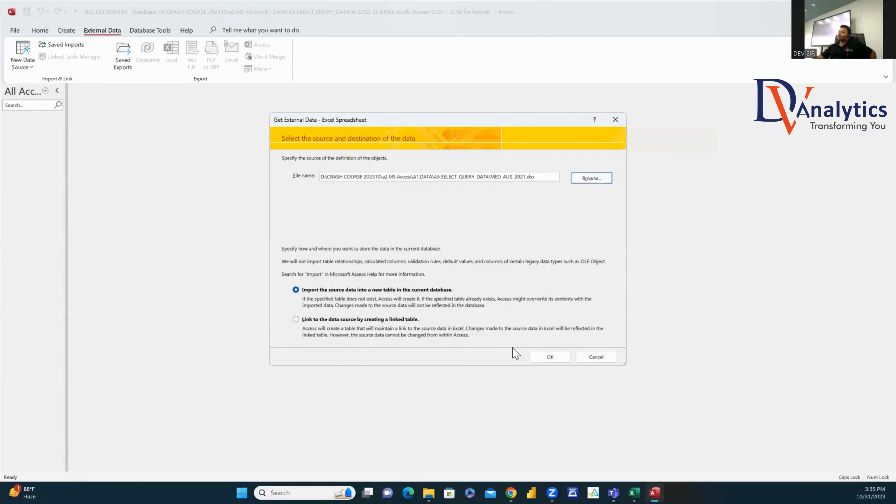
{"action": "left_click", "coordinate": [548, 356]}
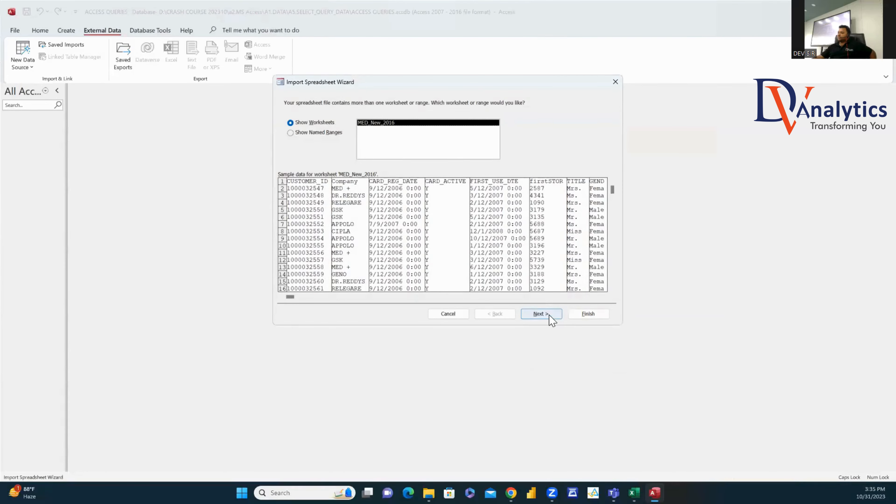
Step: Import the MED_New_2016 worksheet with no primary key into a table named MED_2023, without saving the import steps
{"action": "left_click", "coordinate": [546, 315]}
{"action": "left_click", "coordinate": [548, 320]}
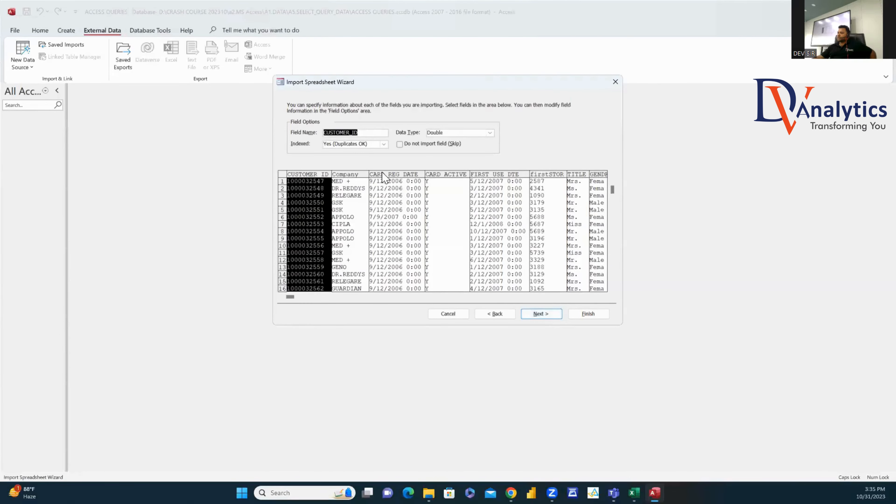
{"action": "left_click", "coordinate": [549, 316]}
{"action": "left_click", "coordinate": [353, 149]}
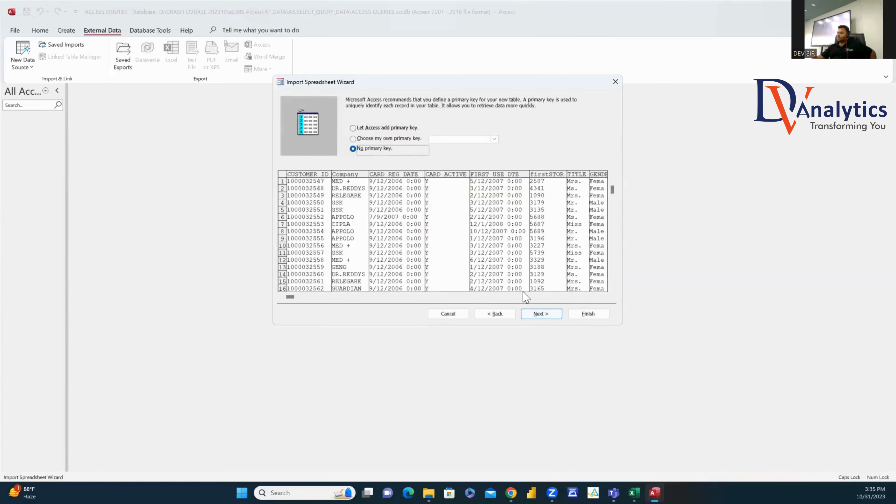
{"action": "left_click", "coordinate": [545, 314]}
{"action": "left_click", "coordinate": [390, 155]}
{"action": "left_click_drag", "start_coordinate": [399, 155], "coordinate": [355, 156]}
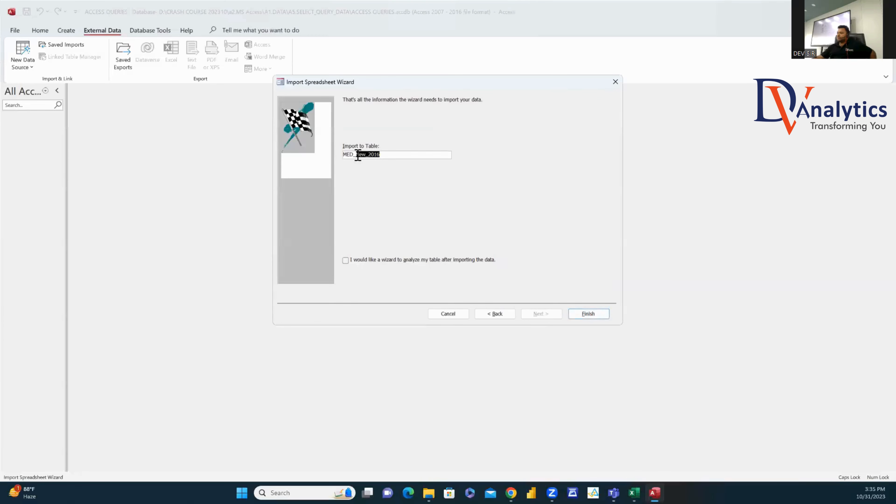
{"action": "type", "text": "2023"}
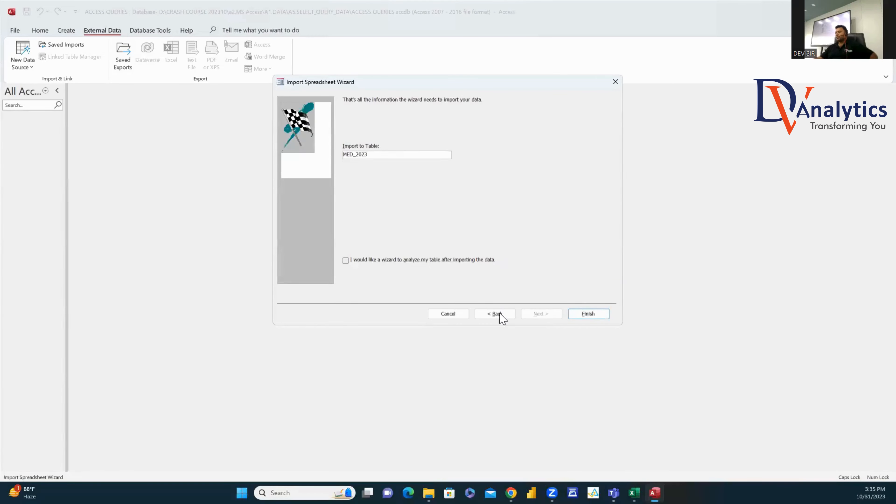
{"action": "left_click", "coordinate": [588, 314]}
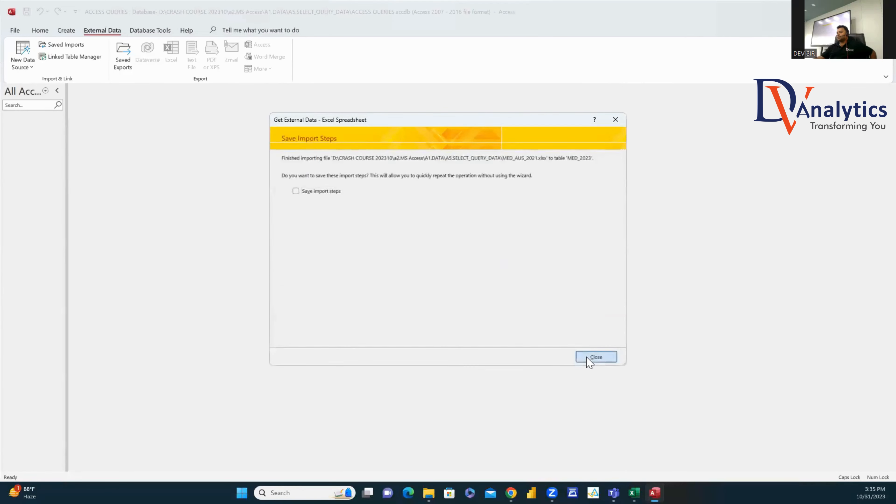
{"action": "left_click", "coordinate": [589, 358]}
Step: Look over the records of the MED_2023 table, close it, and start a new query in Design view
{"action": "double_click", "coordinate": [23, 129]}
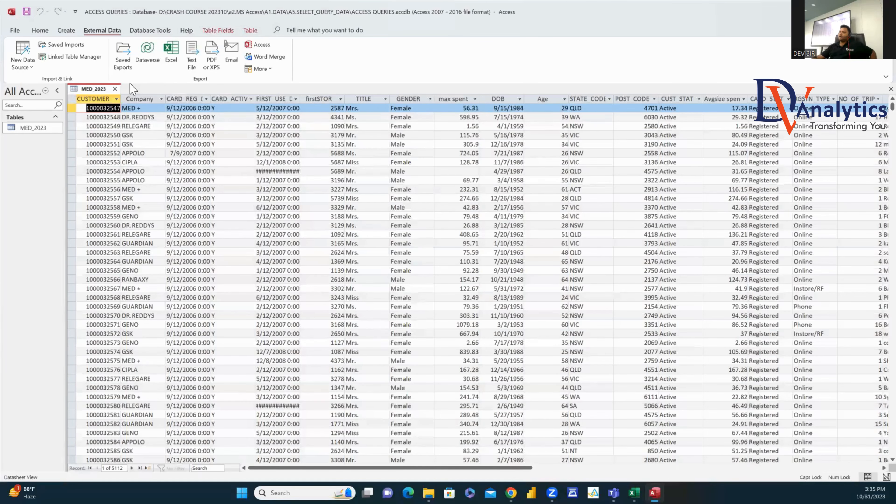
{"action": "left_click", "coordinate": [115, 89]}
{"action": "left_click", "coordinate": [67, 32]}
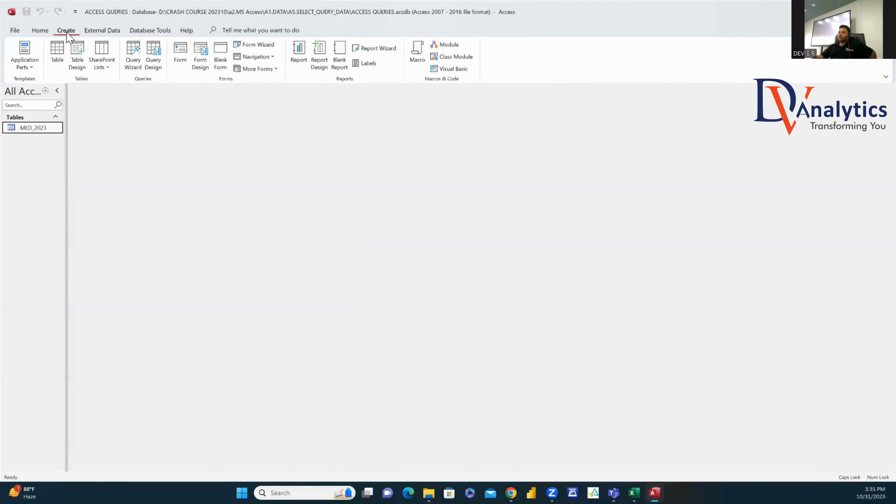
{"action": "left_click", "coordinate": [155, 66]}
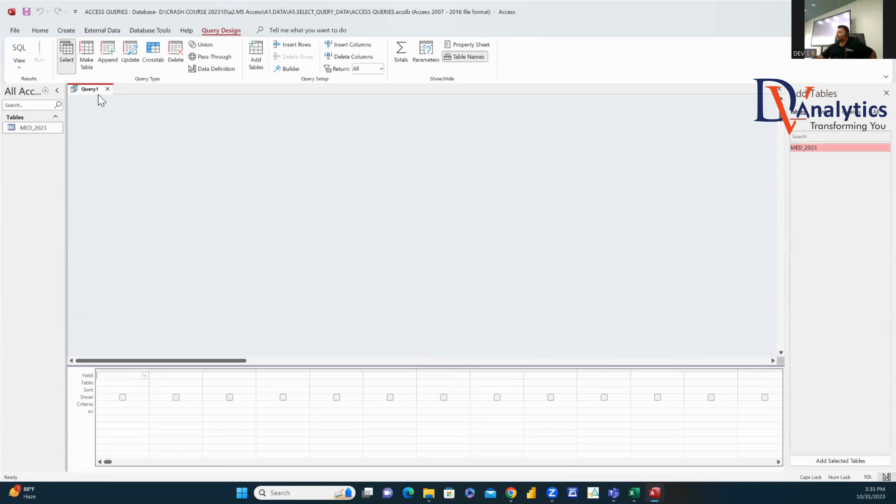
Step: Add MED_2023 to the query design and enlarge its field list until every field fits
{"action": "left_click_drag", "start_coordinate": [35, 129], "coordinate": [231, 161]}
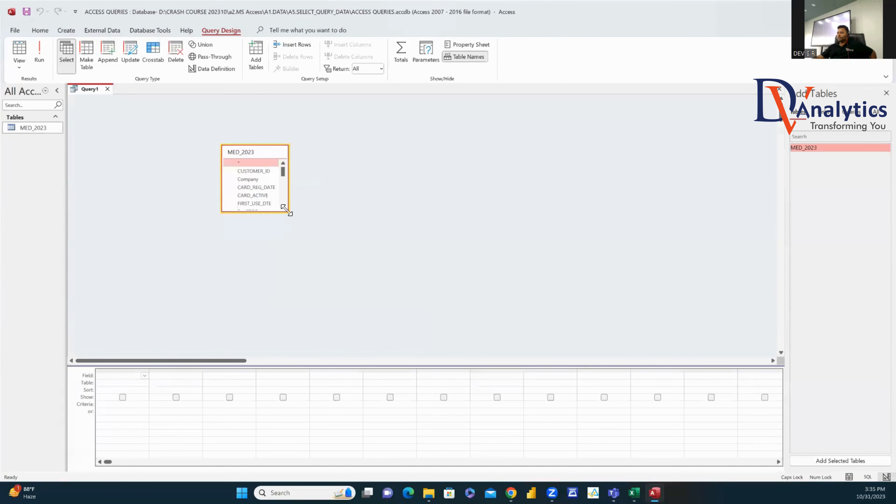
{"action": "left_click_drag", "start_coordinate": [286, 209], "coordinate": [386, 351]}
{"action": "left_click_drag", "start_coordinate": [296, 154], "coordinate": [293, 111]}
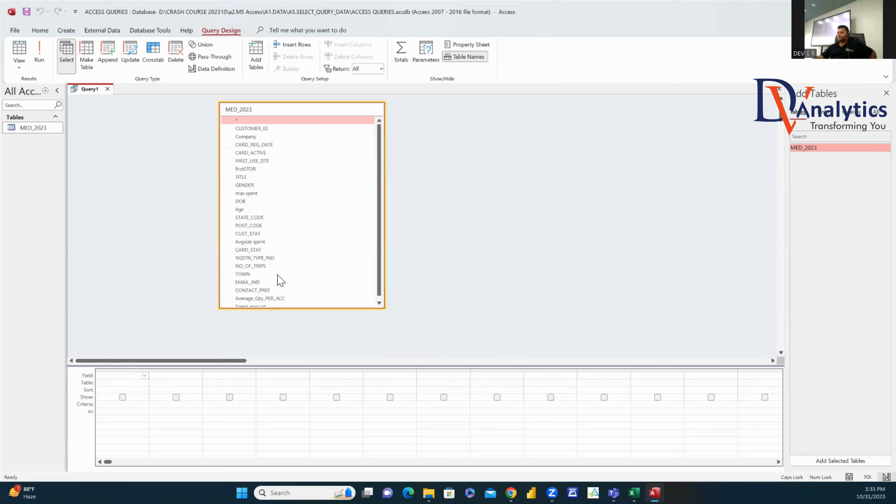
{"action": "left_click_drag", "start_coordinate": [282, 305], "coordinate": [283, 327]}
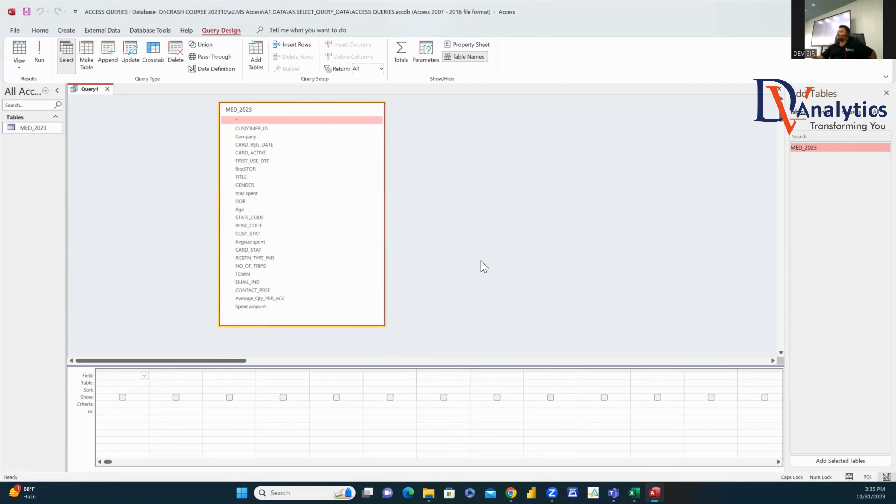
Step: Add CUSTOMER_ID, Company, GENDER, Age, STATE_CODE, TOWN, NO_OF_TRIPS and Spent amount to the query grid and run the query
{"action": "left_click_drag", "start_coordinate": [250, 128], "coordinate": [143, 374]}
{"action": "left_click_drag", "start_coordinate": [247, 138], "coordinate": [176, 380]}
{"action": "left_click_drag", "start_coordinate": [252, 186], "coordinate": [240, 375]}
{"action": "left_click_drag", "start_coordinate": [243, 210], "coordinate": [328, 378]}
{"action": "left_click_drag", "start_coordinate": [253, 275], "coordinate": [387, 381]}
{"action": "left_click_drag", "start_coordinate": [253, 264], "coordinate": [458, 383]}
{"action": "left_click_drag", "start_coordinate": [261, 306], "coordinate": [505, 388]}
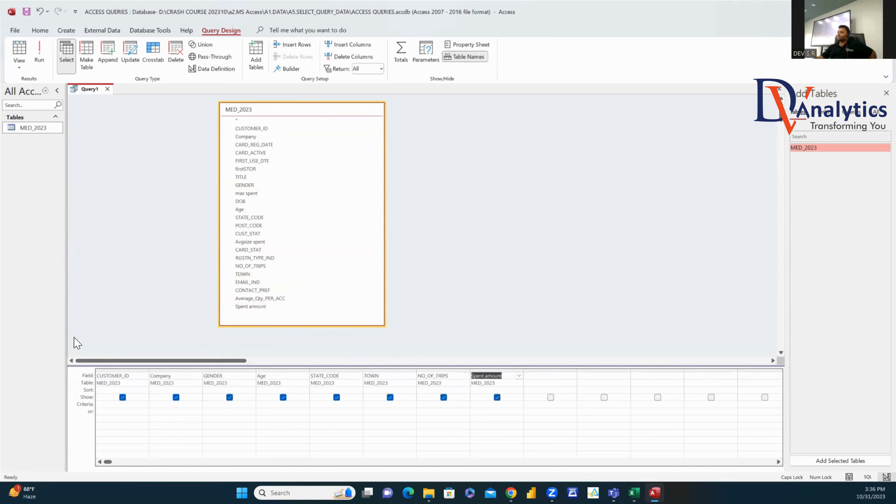
{"action": "left_click", "coordinate": [40, 57]}
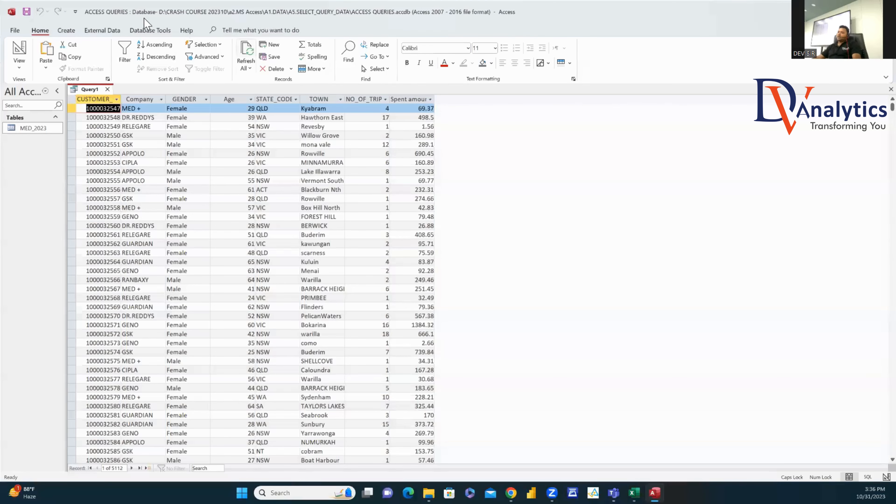
Step: Return the query to Design view and start a calculated field named AGE_BUCKET after Spent amount, opening its Expression Builder
{"action": "left_click", "coordinate": [22, 47]}
{"action": "left_click", "coordinate": [549, 376]}
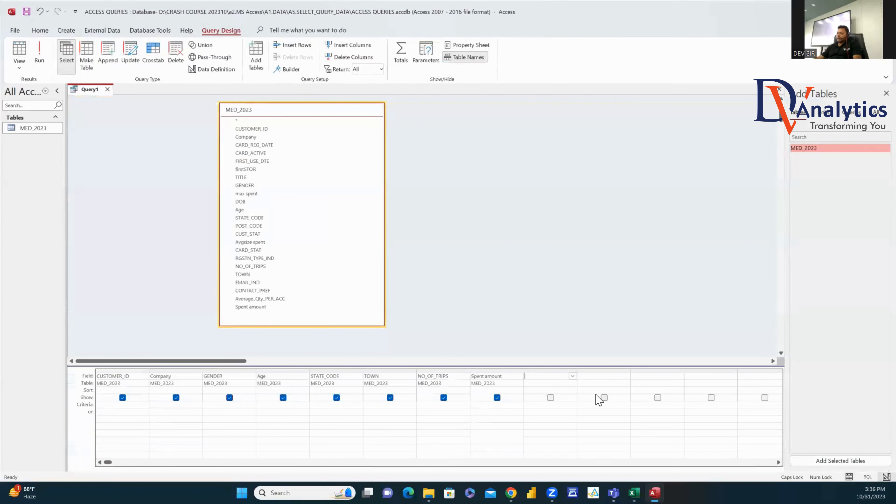
{"action": "type", "text": "AGE_BUCKET:"}
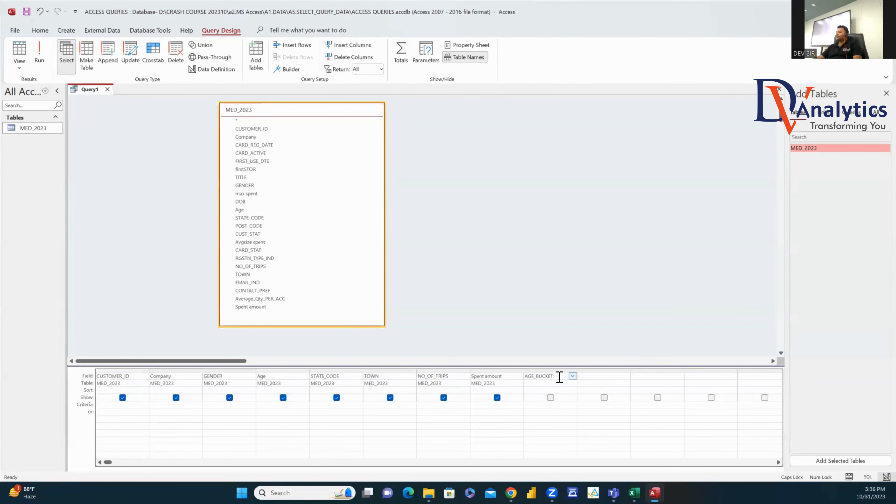
{"action": "right_click", "coordinate": [559, 380]}
{"action": "left_click", "coordinate": [586, 441]}
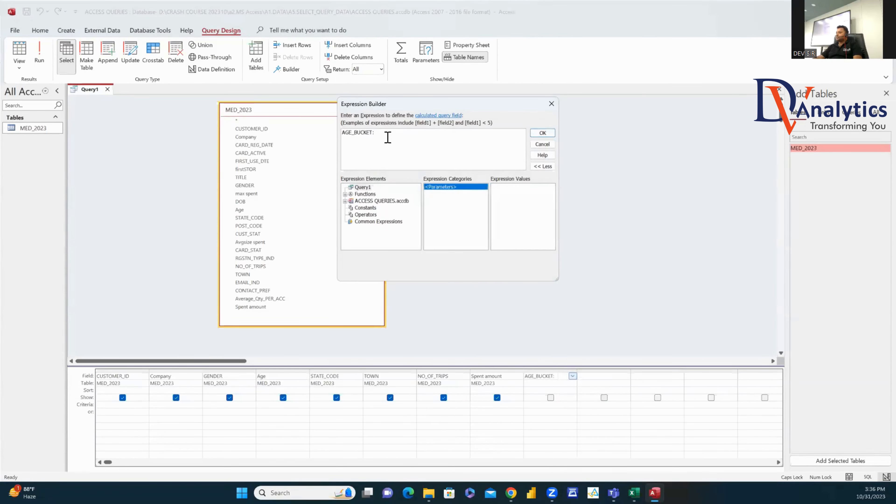
Step: Begin the AGE_BUCKET expression with nested IIF tests giving "OLD-AGE" for AGE>=60 and "MID-OLD-AGE" for AGE>=50
{"action": "type", "text": "IIF(AGE>=60,\"OLD-"}
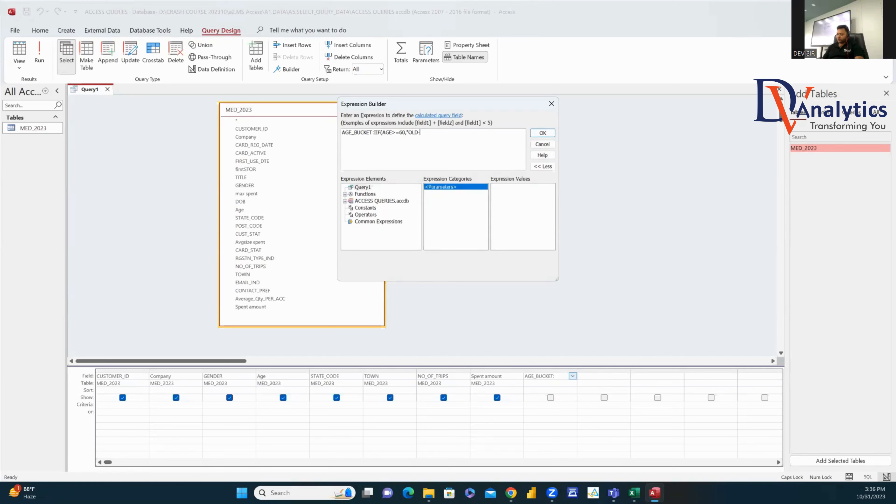
{"action": "type", "text": "AGE\",IIF"}
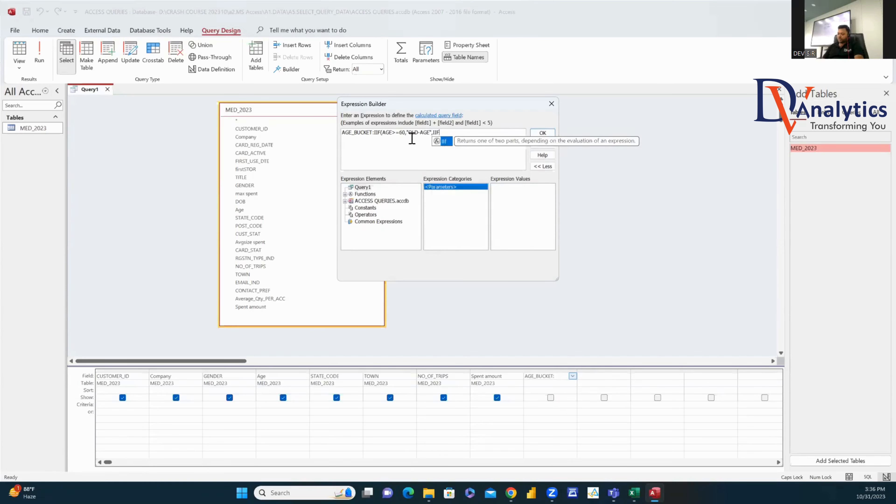
{"action": "type", "text": "(AGE"}
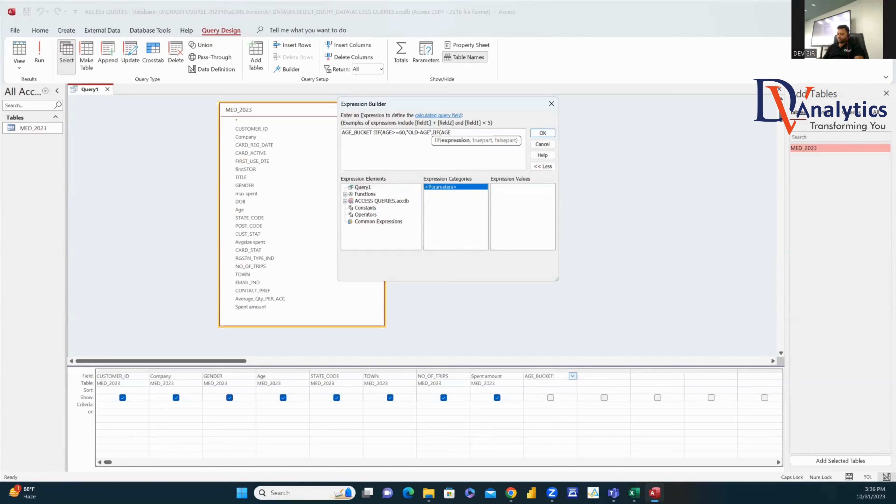
{"action": "type", "text": ">=50,\"MID-"}
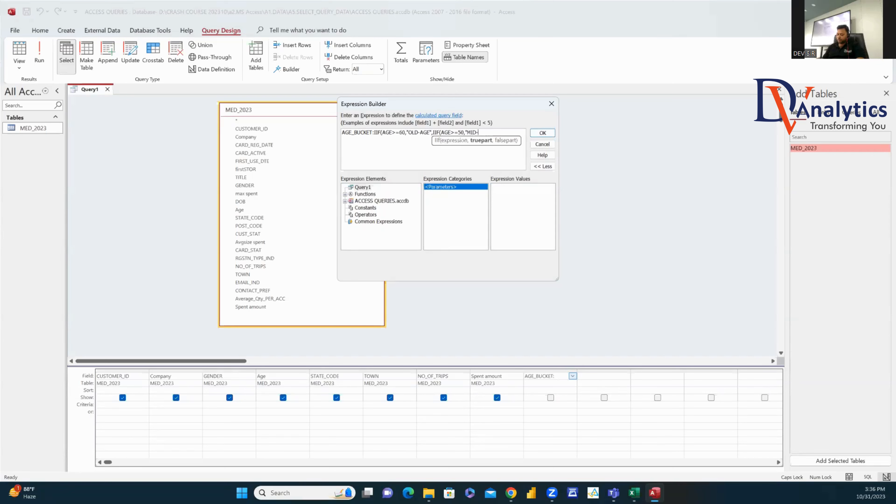
{"action": "type", "text": "OLD-AGE\",IIF(AGE"}
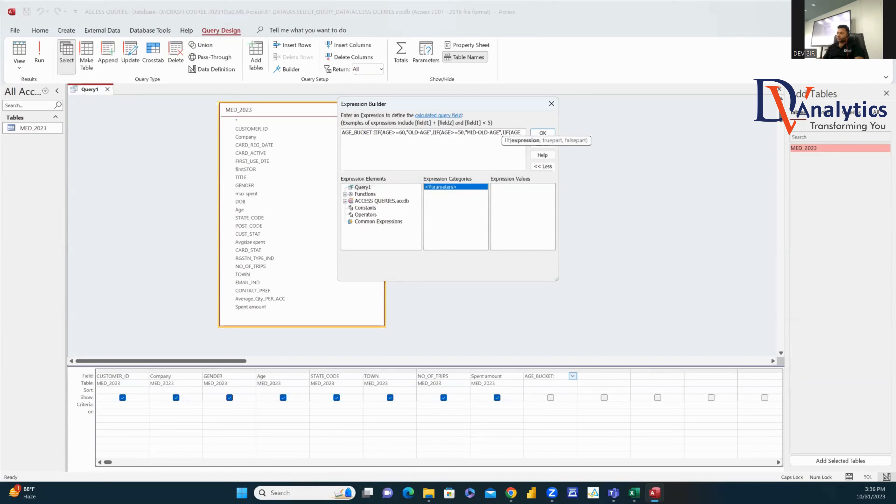
Step: Complete the nested IIF expression with "MID-AGE" for AGE>=40, "MID-YOUNG-AGE" for AGE>=30 and "YOUNG-AGE" otherwise
{"action": "type", "text": ">="}
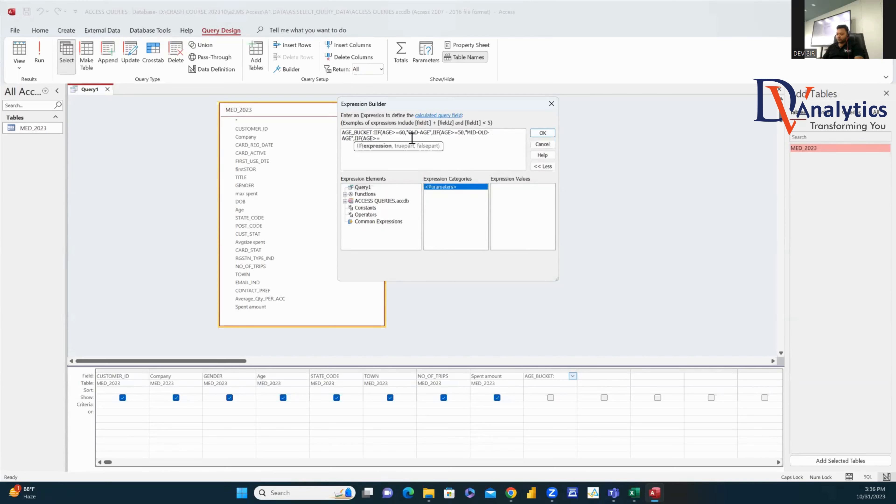
{"action": "type", "text": "40,"}
{"action": "type", "text": "\"MID-AGE\",II"}
{"action": "type", "text": "F(AGE"}
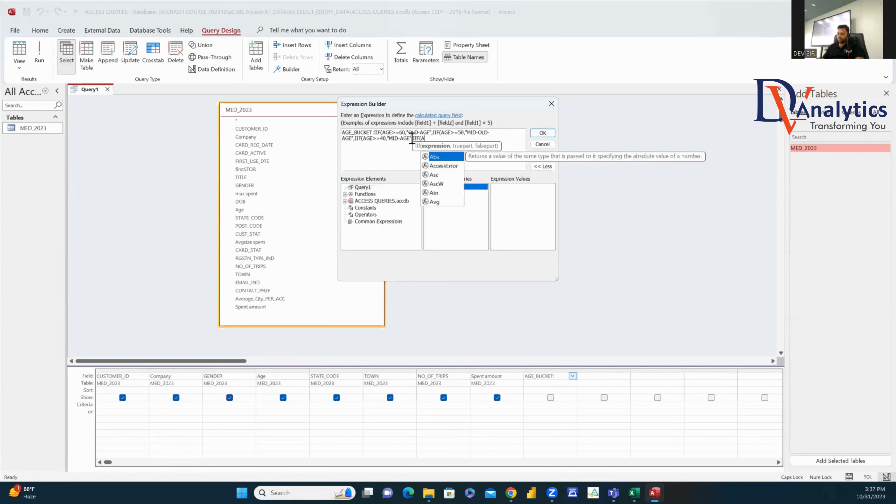
{"action": "type", "text": ">=30"}
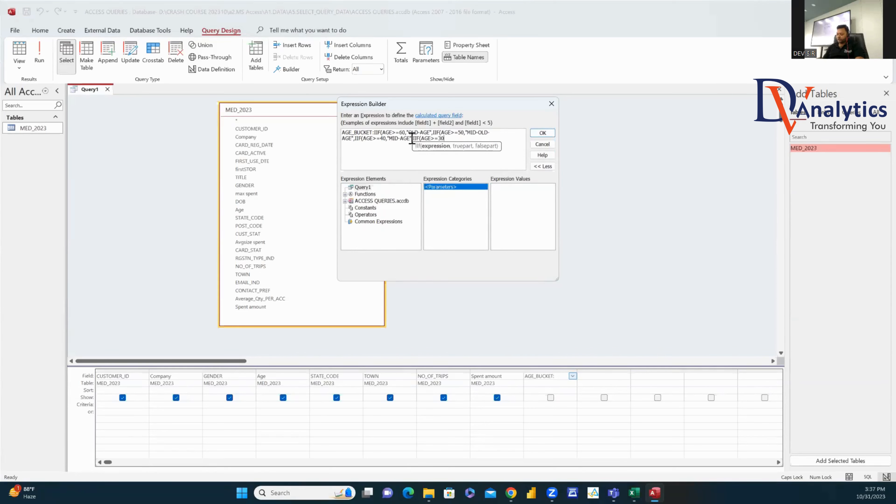
{"action": "type", "text": ",\"MID-"}
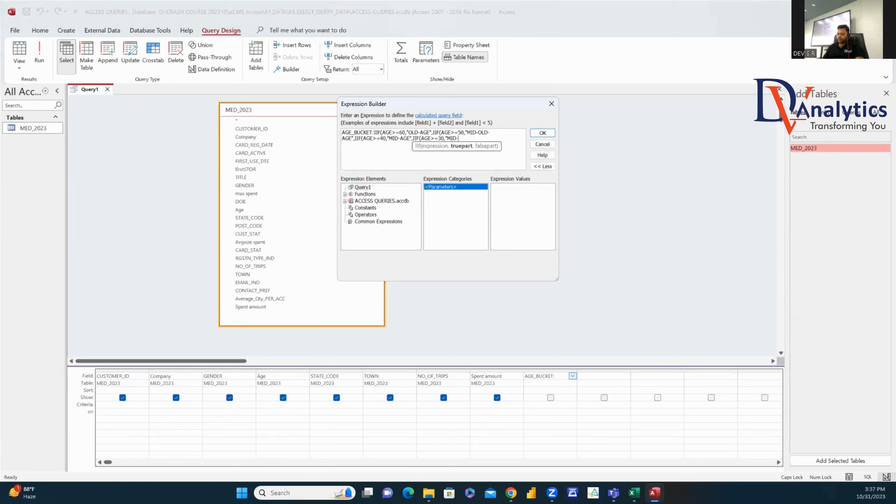
{"action": "type", "text": "YOUNG-AGE\",\"YOUNG-AGE\")))"}
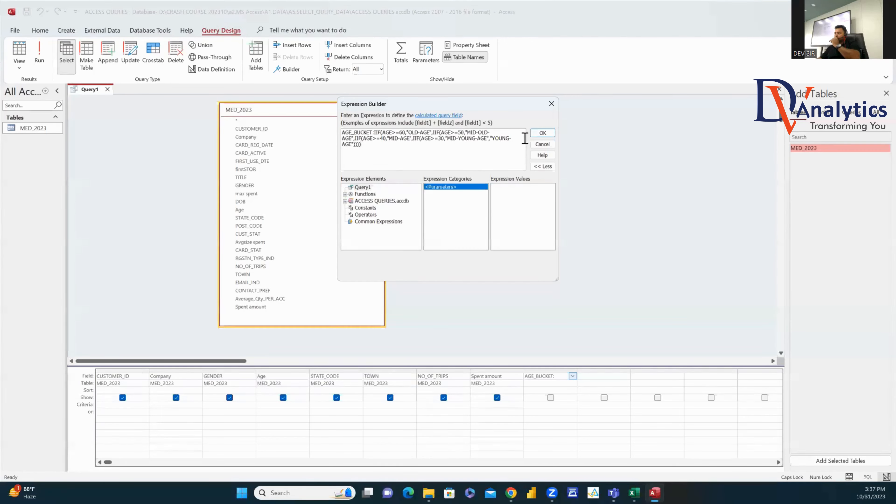
Step: Accept the AGE_BUCKET expression and run the query, widening the AGE_BUCKET column to fit its text
{"action": "left_click", "coordinate": [543, 132]}
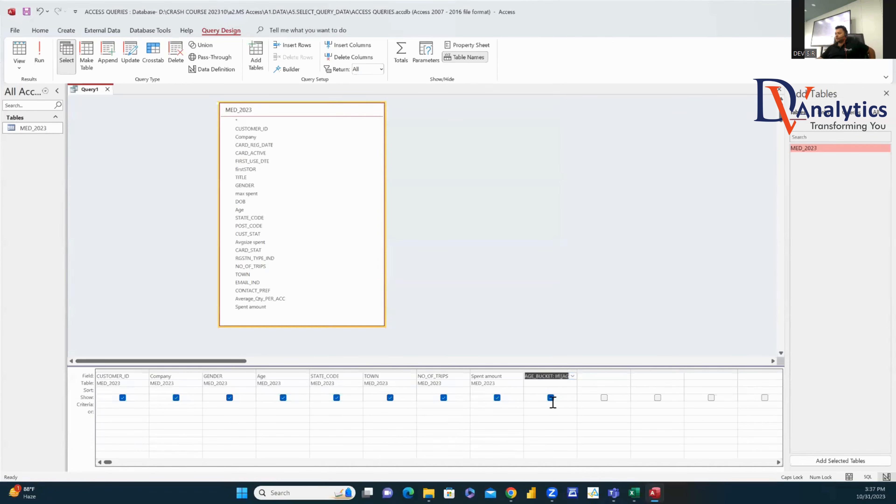
{"action": "left_click", "coordinate": [39, 53]}
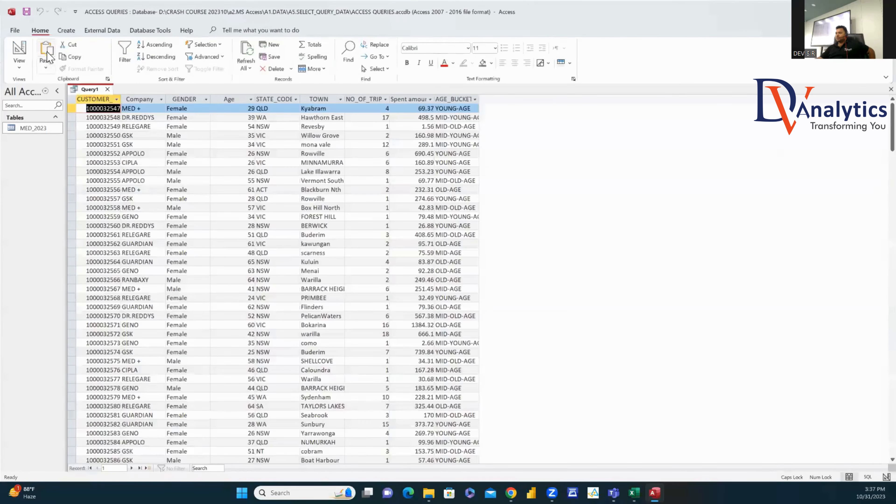
{"action": "left_click_drag", "start_coordinate": [478, 99], "coordinate": [543, 103]}
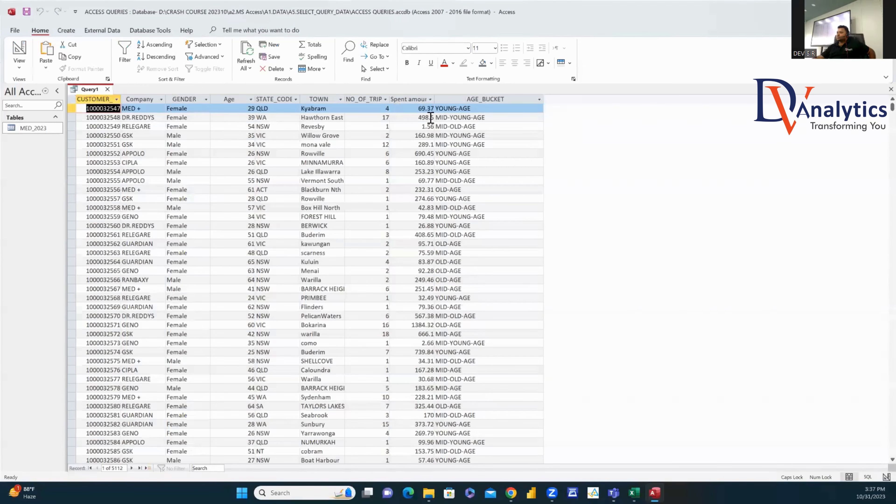
Step: Reopen the AGE_BUCKET expression in the Expression Builder from Design view and copy its full text
{"action": "left_click", "coordinate": [19, 71]}
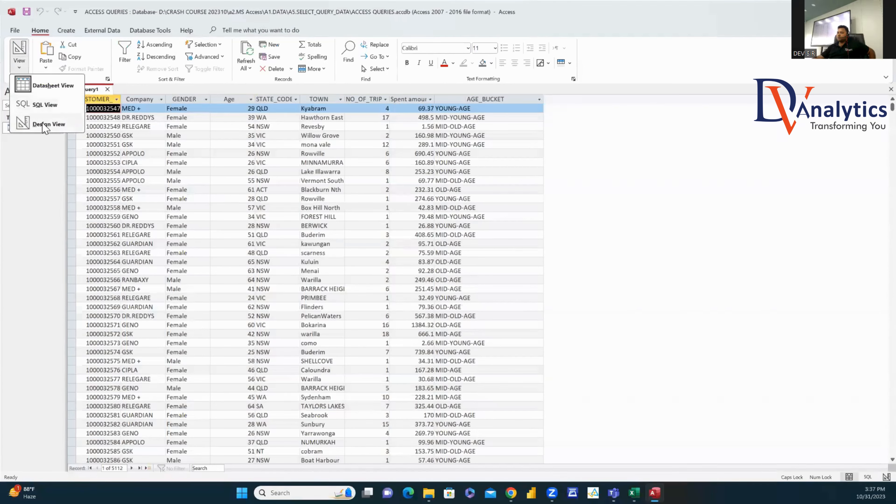
{"action": "left_click", "coordinate": [42, 123]}
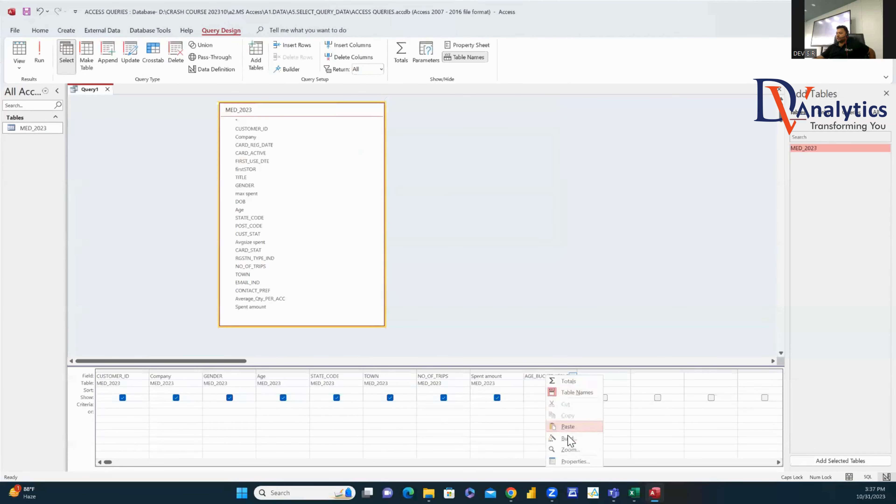
{"action": "left_click", "coordinate": [568, 439]}
{"action": "left_click_drag", "start_coordinate": [365, 146], "coordinate": [331, 131]}
{"action": "key", "text": "ctrl+c"}
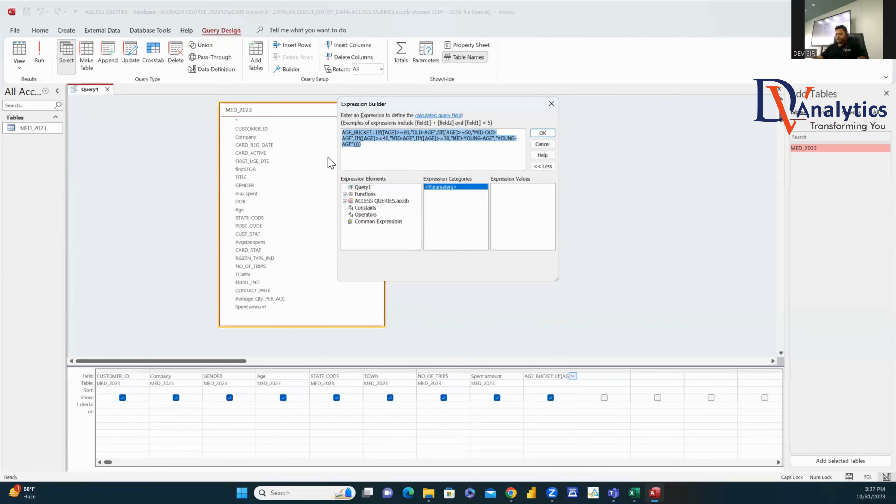
Step: Open Word, create a blank document and paste the copied AGE_BUCKET expression into it
{"action": "left_click", "coordinate": [303, 493]}
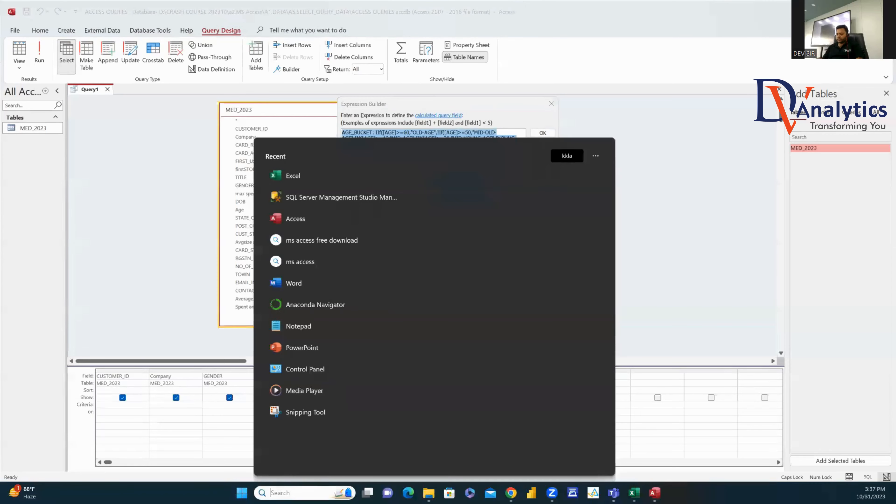
{"action": "type", "text": "WORD"}
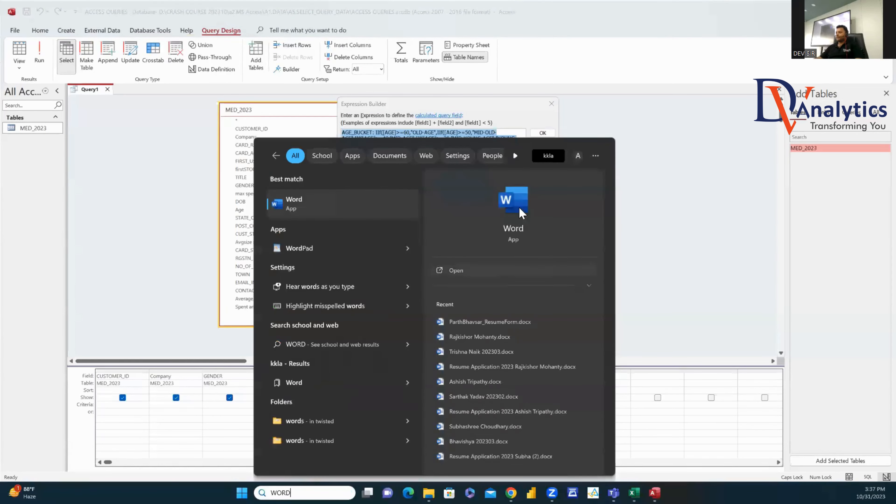
{"action": "left_click", "coordinate": [521, 191]}
{"action": "left_click", "coordinate": [140, 100]}
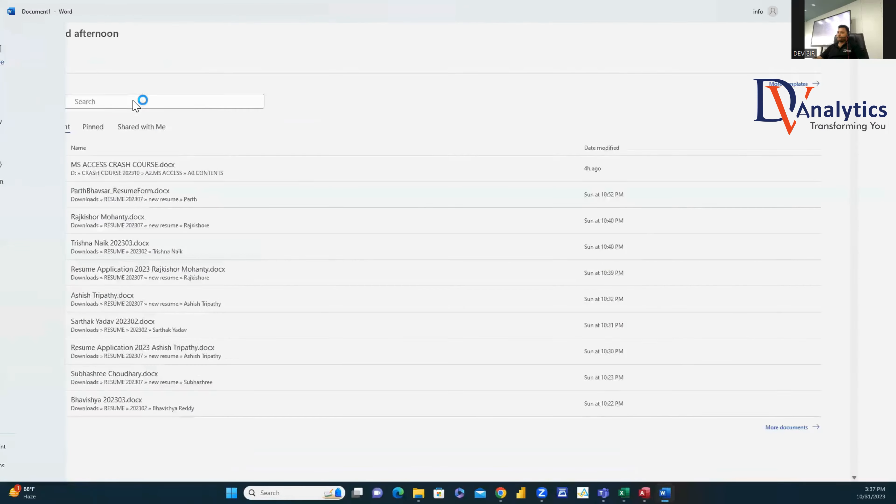
{"action": "key", "text": "ctrl+v"}
Step: Format the whole pasted expression in red at font size 28
{"action": "key", "text": "ctrl+a"}
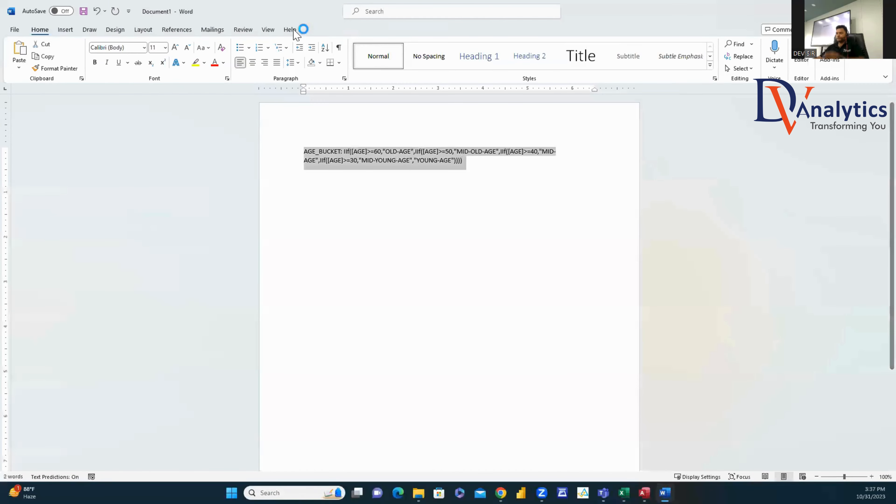
{"action": "left_click", "coordinate": [165, 48]}
{"action": "left_click", "coordinate": [159, 186]}
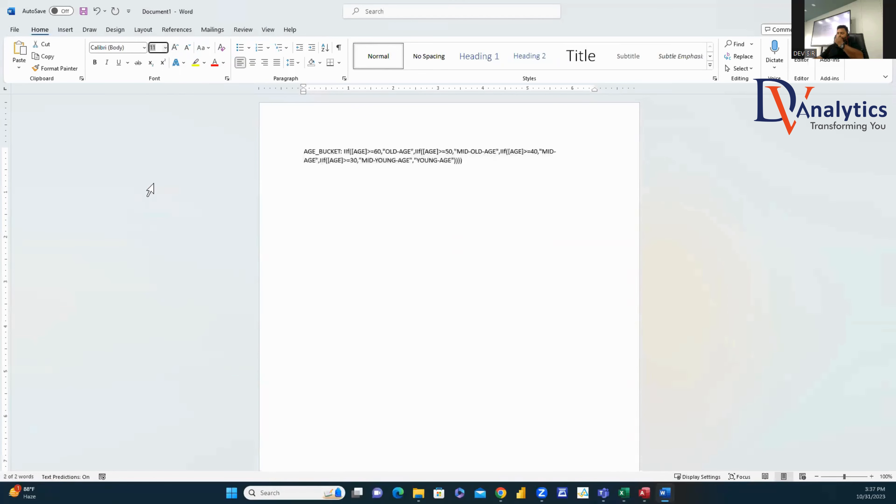
{"action": "left_click", "coordinate": [217, 65]}
{"action": "left_click", "coordinate": [480, 310]}
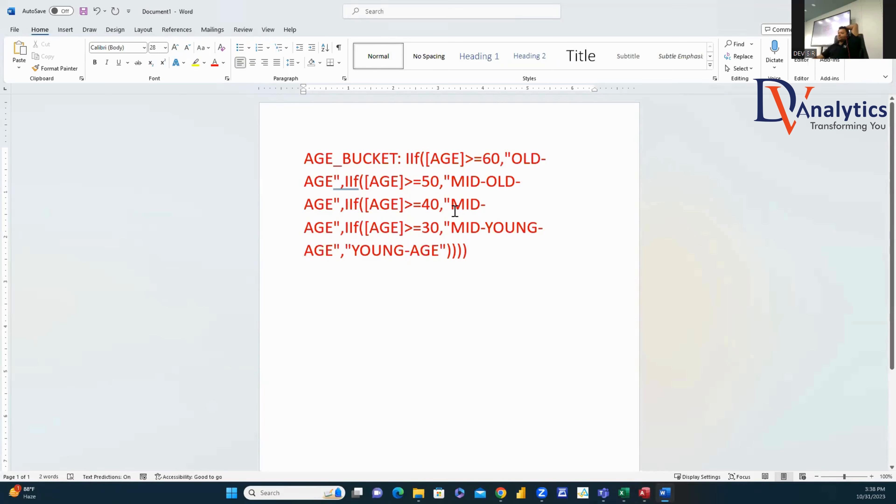
Step: Break the expression into separate lines before each of the three nested IIf tests and before the final "YOUNG-AGE" result
{"action": "left_click_drag", "start_coordinate": [405, 160], "coordinate": [303, 159]}
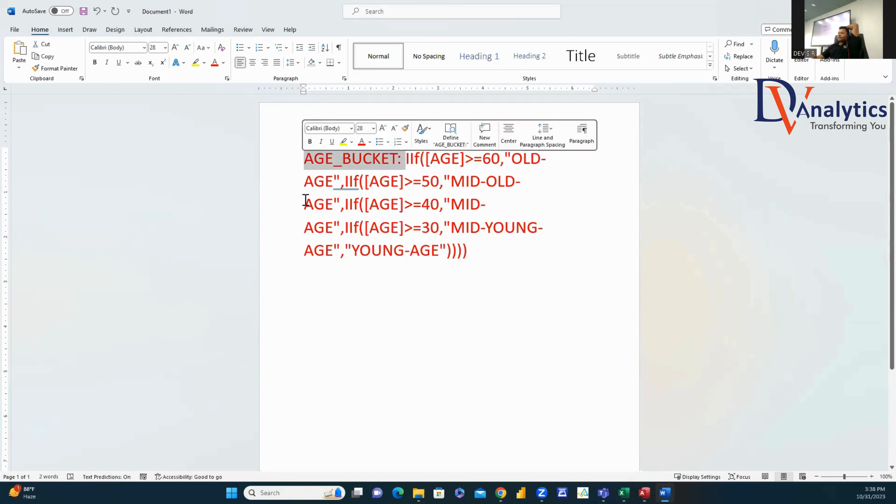
{"action": "double_click", "coordinate": [432, 158]}
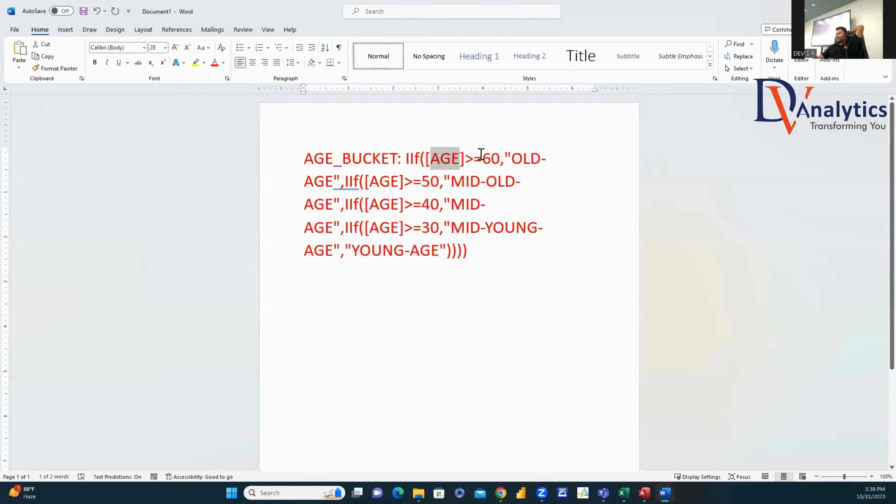
{"action": "left_click", "coordinate": [551, 158]}
{"action": "left_click", "coordinate": [347, 181]}
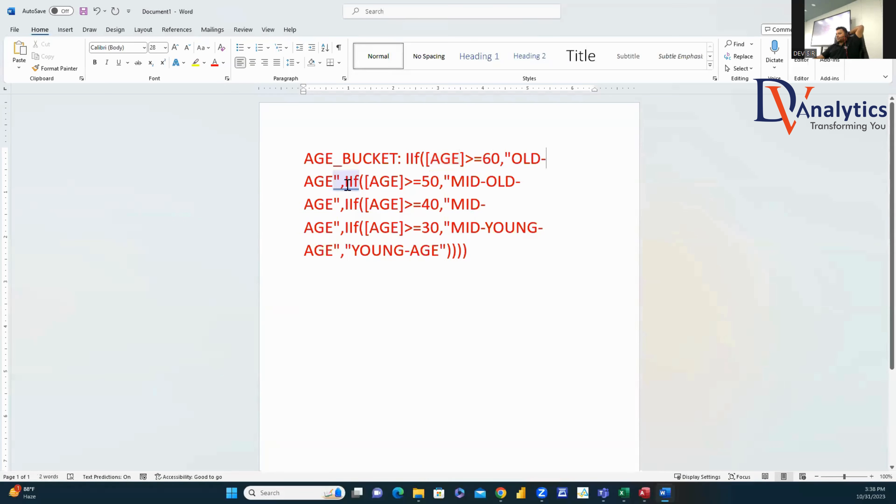
{"action": "key", "text": "Return"}
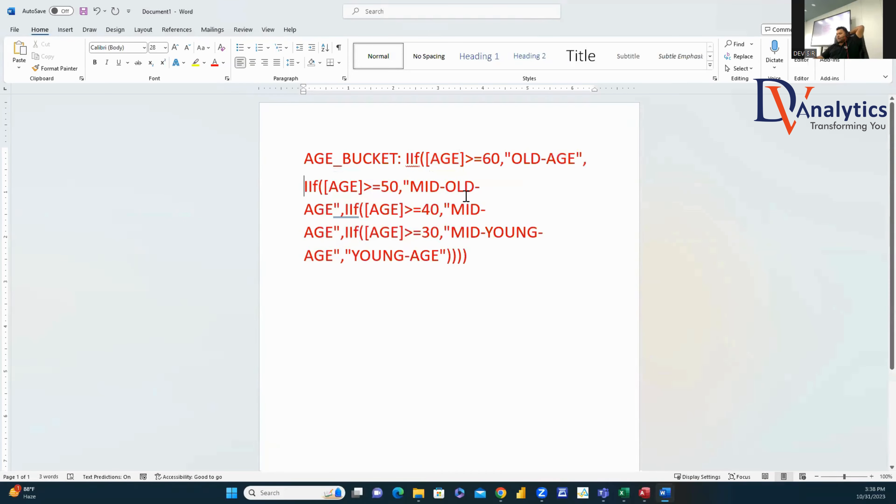
{"action": "left_click", "coordinate": [347, 209]}
{"action": "key", "text": "Return"}
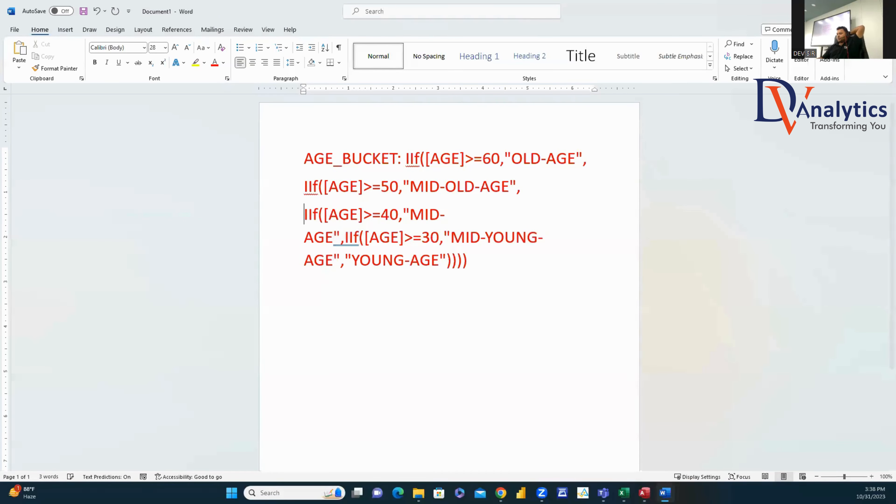
{"action": "left_click", "coordinate": [345, 236]}
{"action": "key", "text": "Return"}
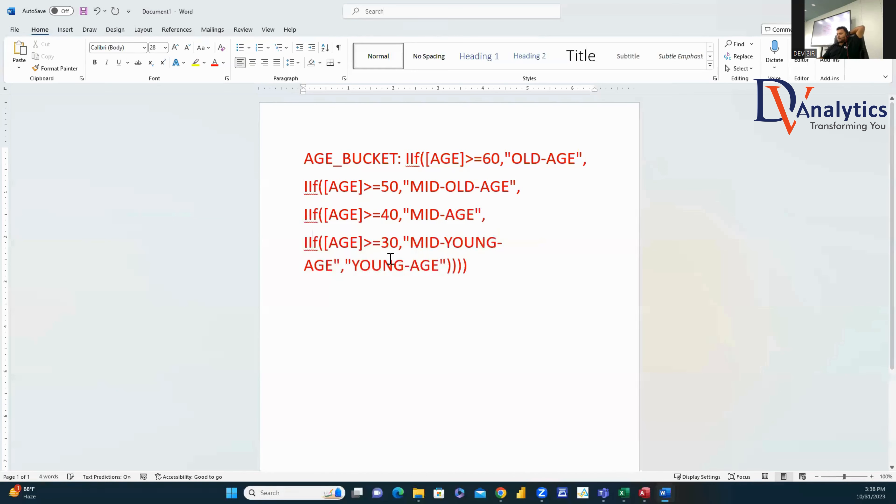
{"action": "left_click", "coordinate": [345, 265]}
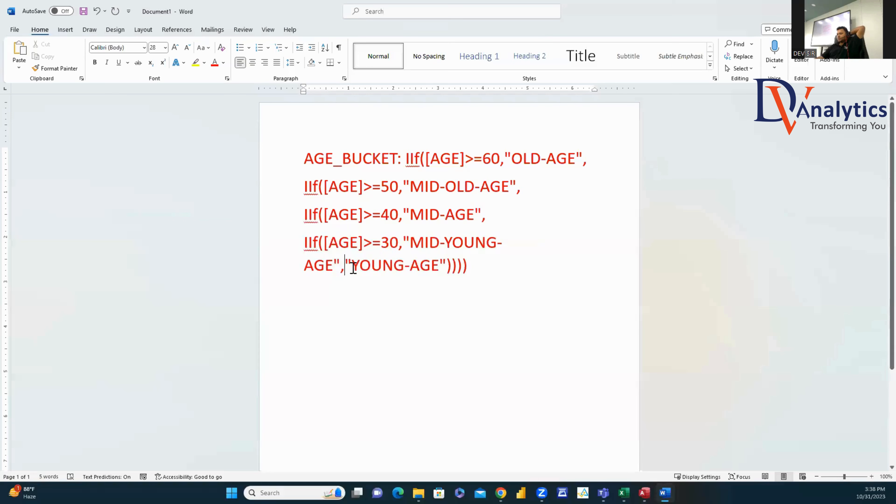
{"action": "key", "text": "Return"}
{"action": "left_click", "coordinate": [442, 294]}
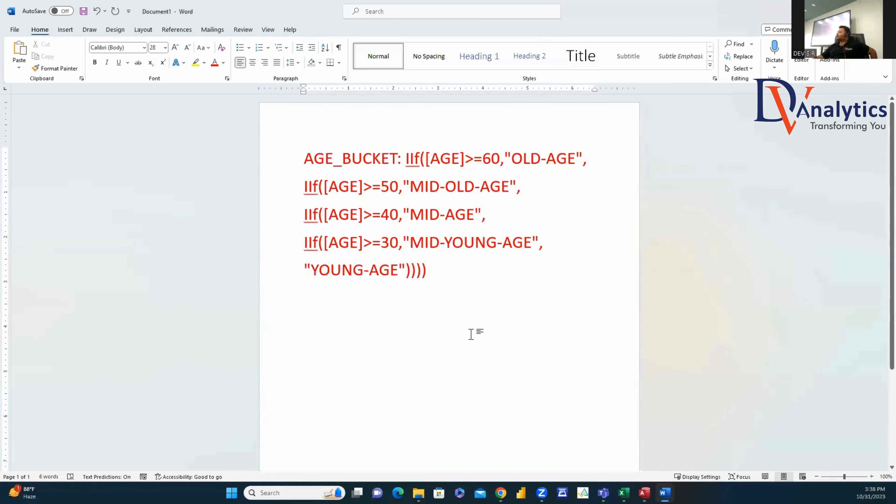
Step: Switch back to Access and close the Expression Builder, accepting the AGE_BUCKET expression
{"action": "key", "text": "alt+Tab"}
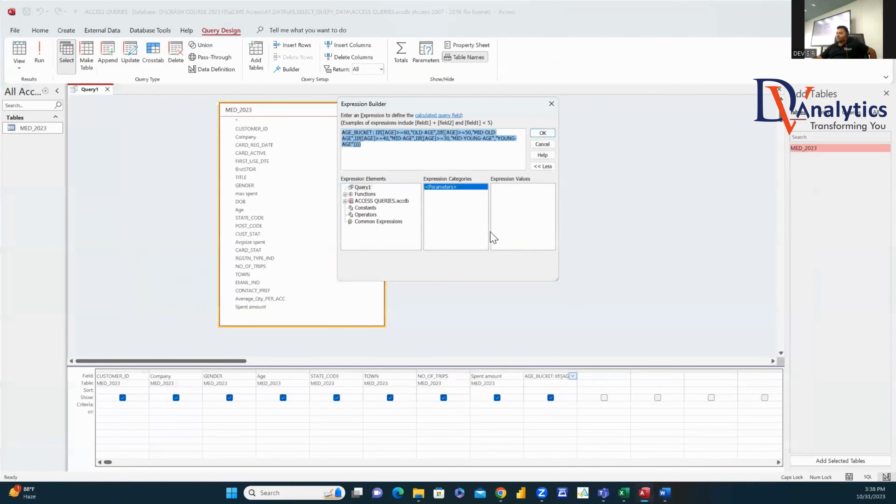
{"action": "left_click", "coordinate": [543, 134]}
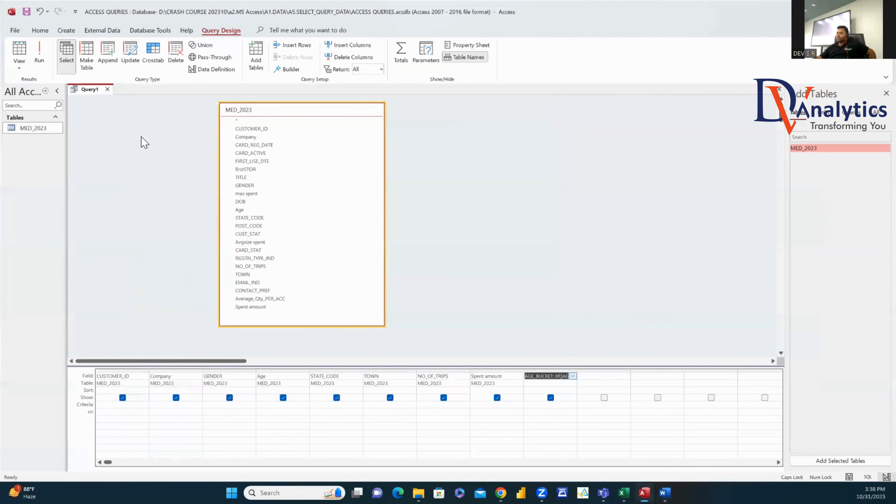
Step: Save the query as SELECT_QUERY_1 and close it
{"action": "key", "text": "ctrl+s"}
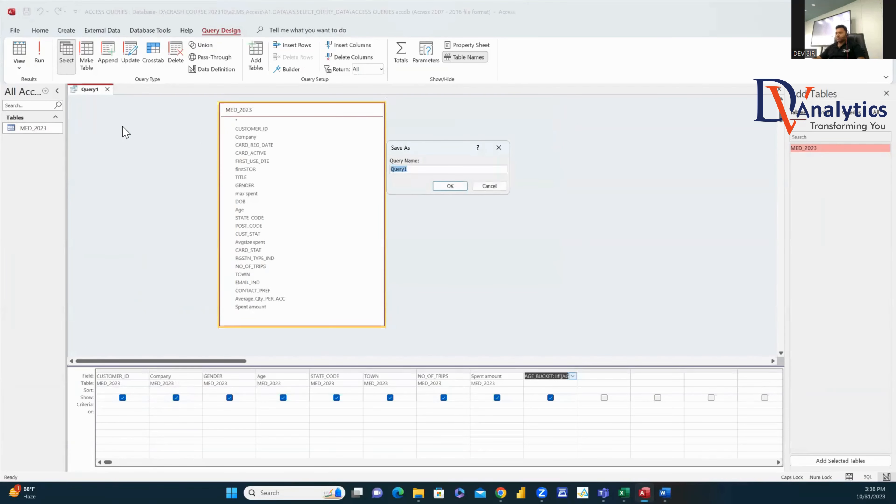
{"action": "type", "text": "SELECT_QU"}
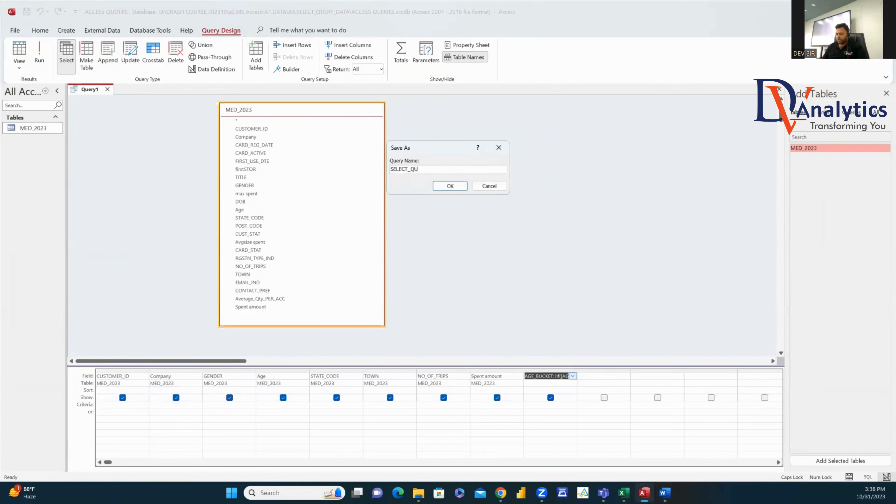
{"action": "type", "text": "ERY_1"}
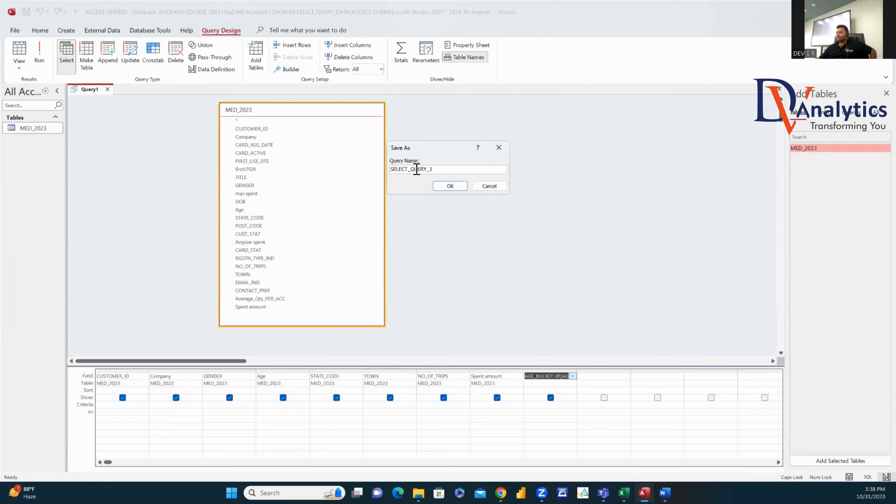
{"action": "left_click", "coordinate": [450, 186]}
{"action": "left_click", "coordinate": [130, 89]}
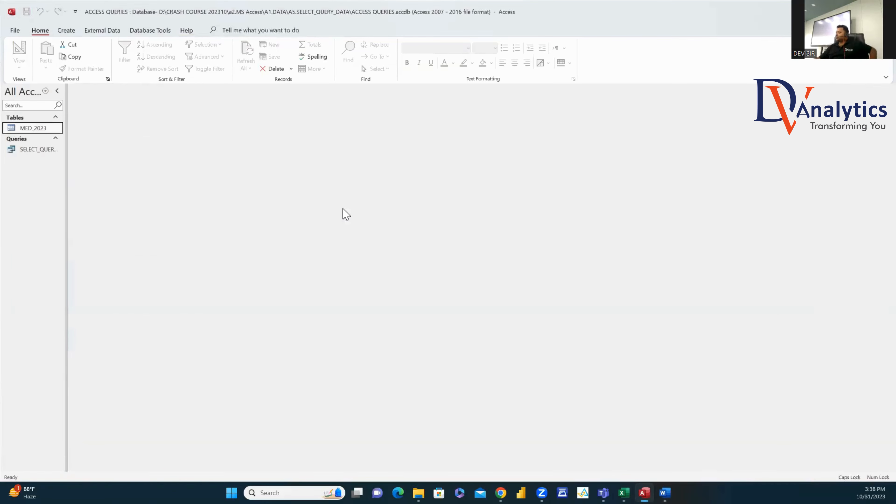
Step: Open SELECT_QUERY_1 in Design View and switch it to SQL View
{"action": "right_click", "coordinate": [24, 151]}
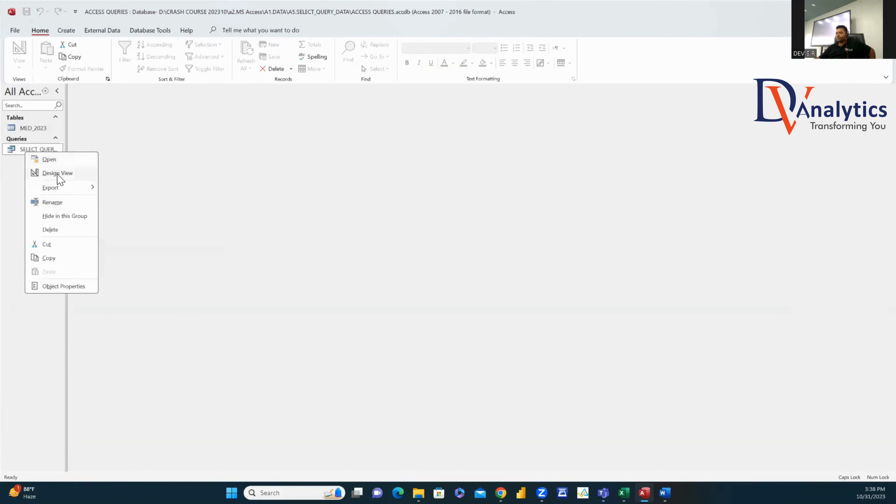
{"action": "left_click", "coordinate": [44, 173]}
{"action": "left_click", "coordinate": [21, 66]}
{"action": "left_click", "coordinate": [39, 105]}
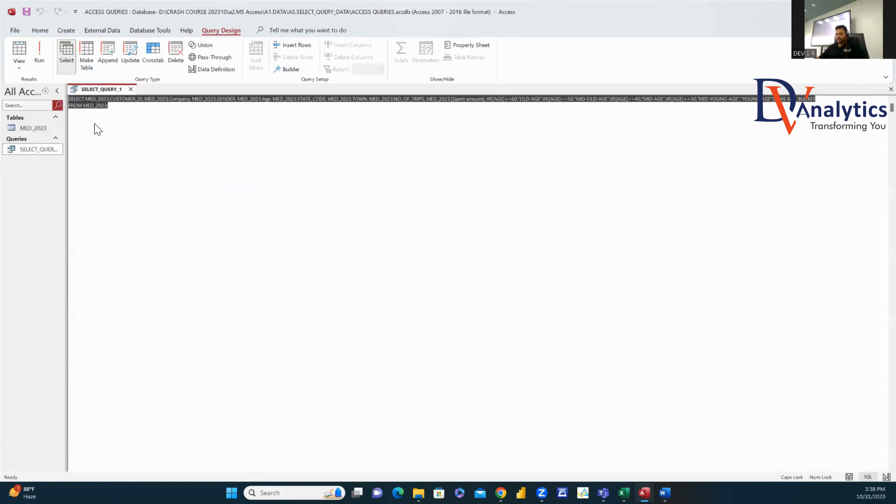
Step: Switch to Word and paste the query's SQL statement a few blank lines below the AGE_BUCKET expression
{"action": "left_click", "coordinate": [665, 493]}
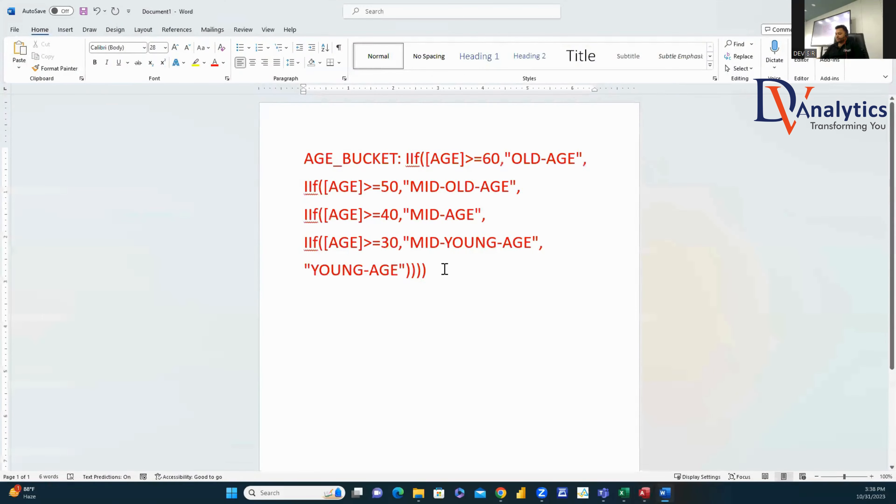
{"action": "key", "text": "Return"}
{"action": "key", "text": "Return"}
{"action": "key", "text": "Return"}
{"action": "key", "text": "ctrl+v"}
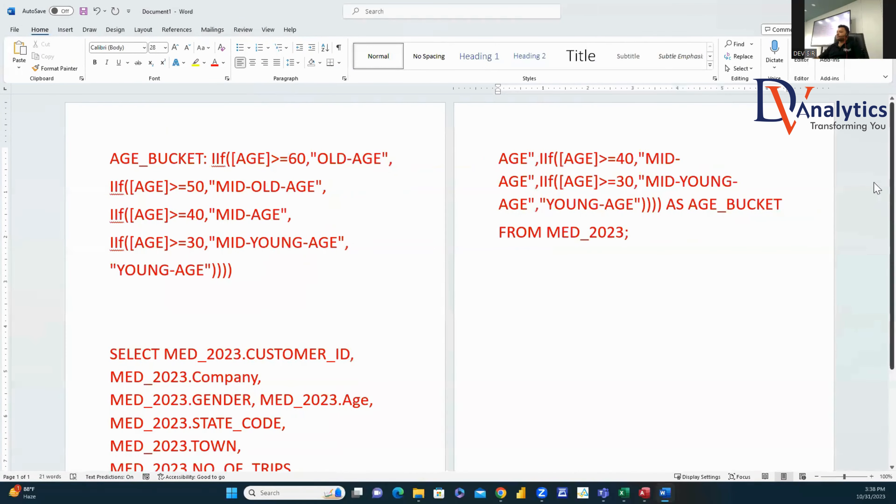
Step: Break the pasted SQL onto new lines after SELECT and before MED_2023.Age
{"action": "scroll", "coordinate": [874, 247], "scroll_direction": "down", "scroll_amount": 3}
{"action": "left_click", "coordinate": [164, 222]}
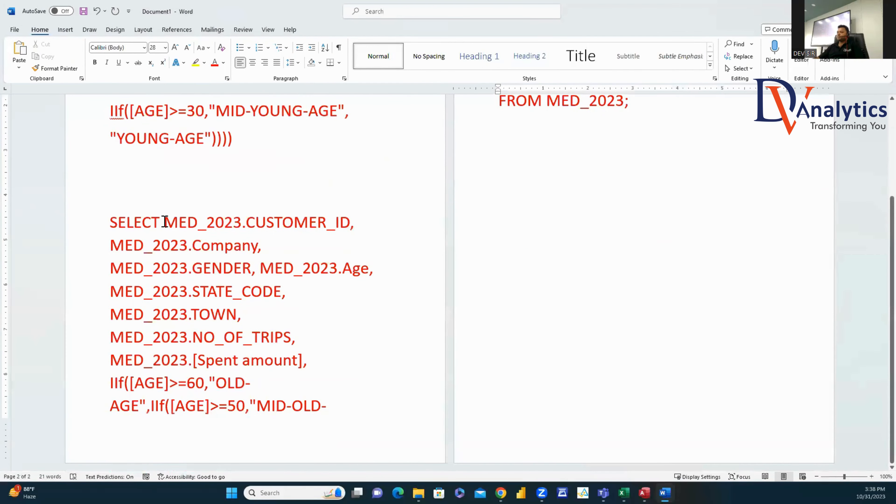
{"action": "key", "text": "Return"}
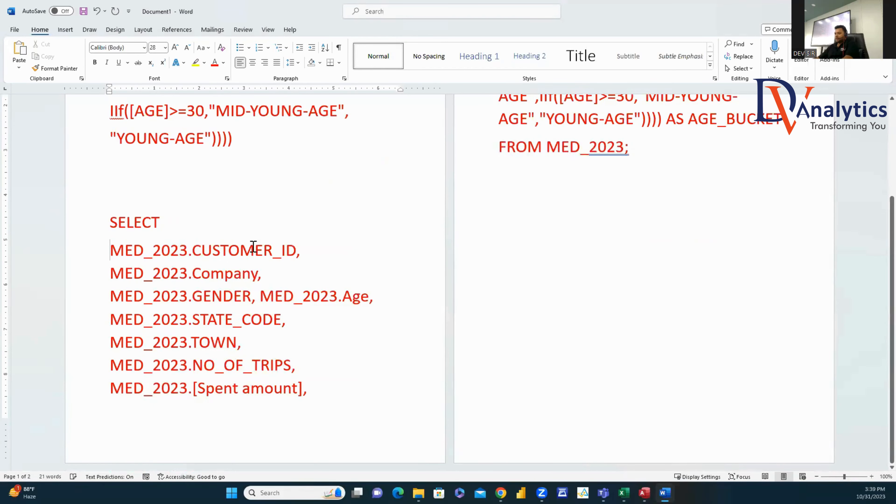
{"action": "left_click_drag", "start_coordinate": [187, 275], "coordinate": [111, 275]}
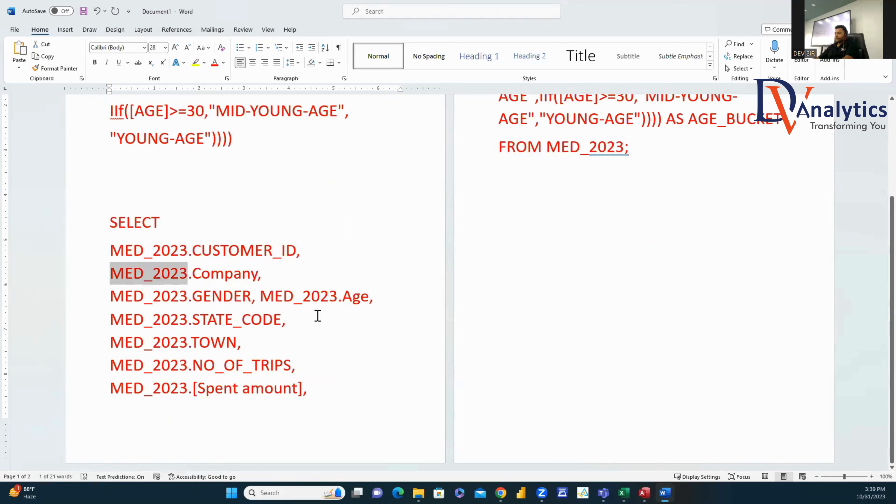
{"action": "left_click", "coordinate": [261, 296]}
{"action": "key", "text": "Return"}
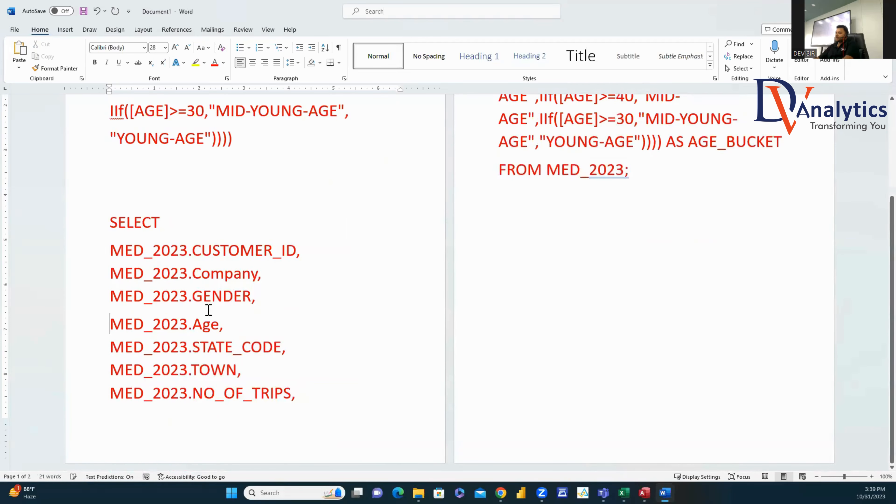
Step: Review the SQL's Spent amount and AGE_BUCKET parts, and copy the whole statement from SELECT to FROM MED_2023
{"action": "scroll", "coordinate": [874, 271], "scroll_direction": "up", "scroll_amount": 5}
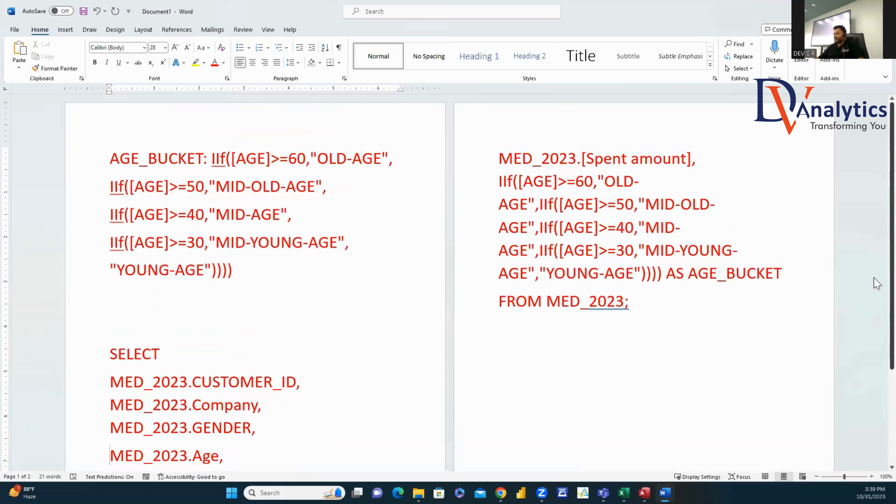
{"action": "scroll", "coordinate": [878, 284], "scroll_direction": "down", "scroll_amount": 3}
{"action": "scroll", "coordinate": [875, 284], "scroll_direction": "up", "scroll_amount": 3}
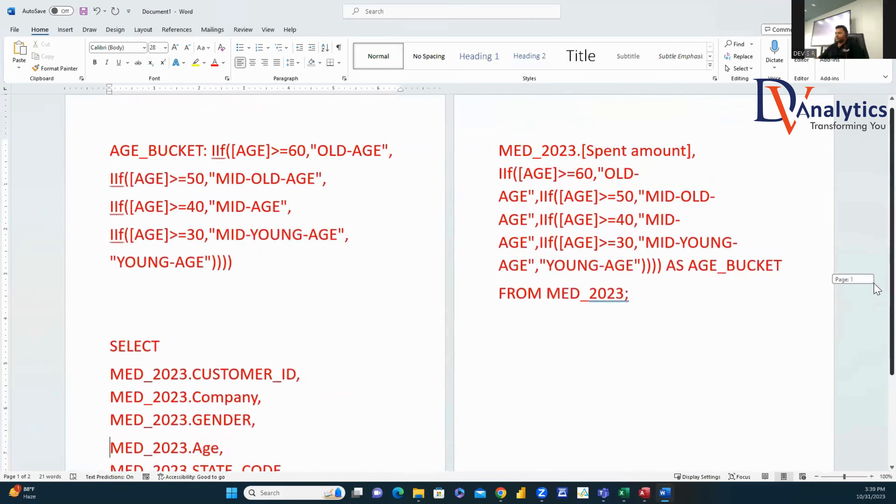
{"action": "left_click", "coordinate": [462, 151]}
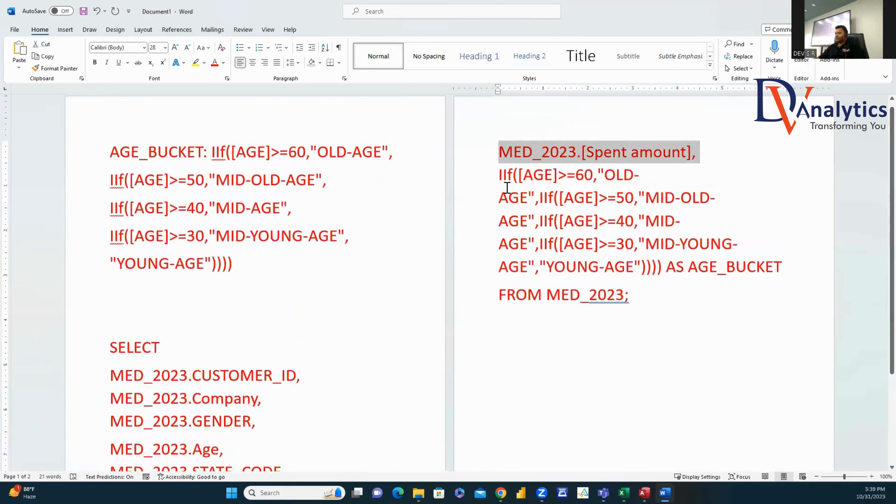
{"action": "left_click_drag", "start_coordinate": [498, 175], "coordinate": [777, 273]}
{"action": "left_click_drag", "start_coordinate": [644, 300], "coordinate": [132, 352]}
{"action": "key", "text": "ctrl+c"}
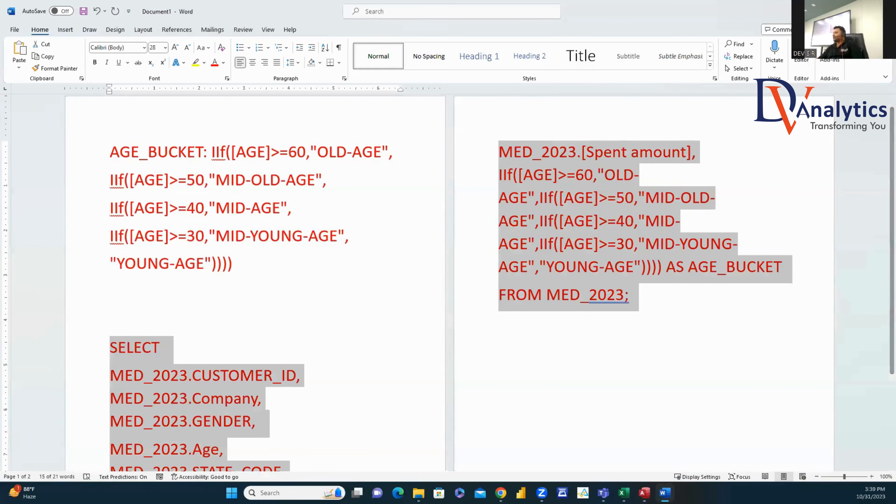
Step: Switch back to Access, view SELECT_QUERY_1 as a datasheet, and close it
{"action": "key", "text": "alt+Tab"}
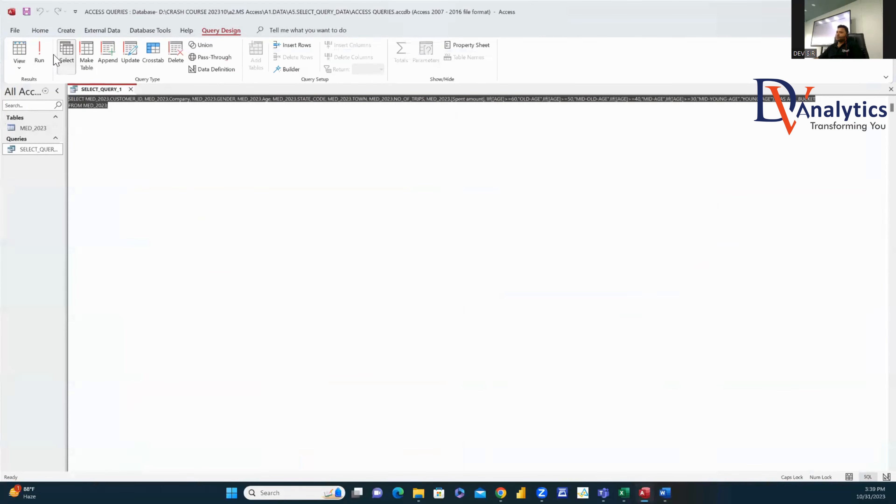
{"action": "left_click", "coordinate": [20, 55]}
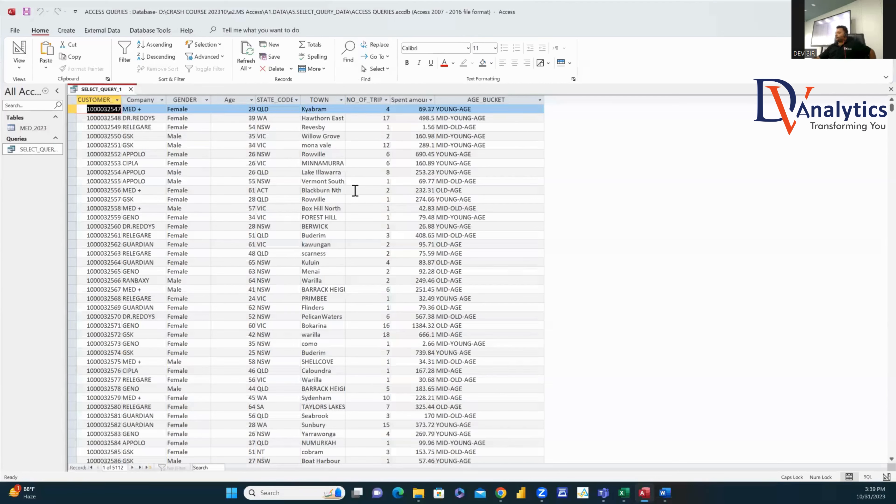
{"action": "left_click", "coordinate": [130, 89]}
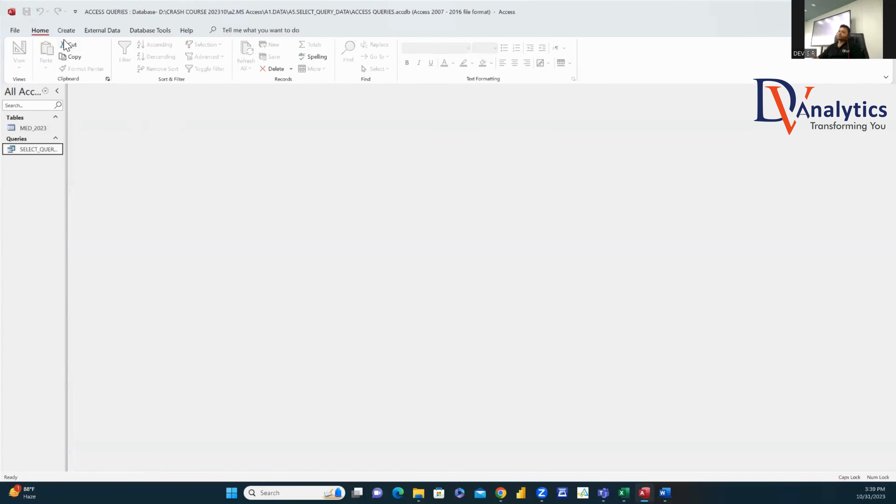
Step: Create a new query design on the MED_2023 table and add all its individual fields to the design grid
{"action": "left_click", "coordinate": [67, 31]}
{"action": "left_click", "coordinate": [155, 57]}
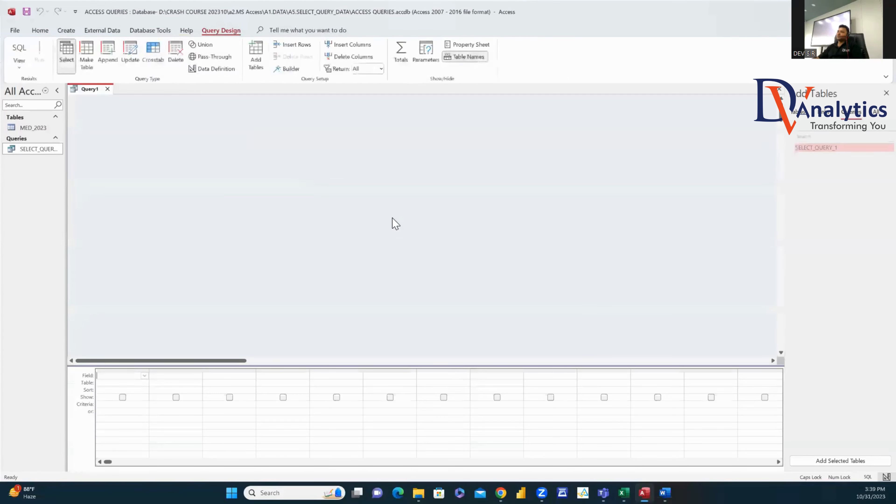
{"action": "left_click_drag", "start_coordinate": [44, 128], "coordinate": [185, 146]}
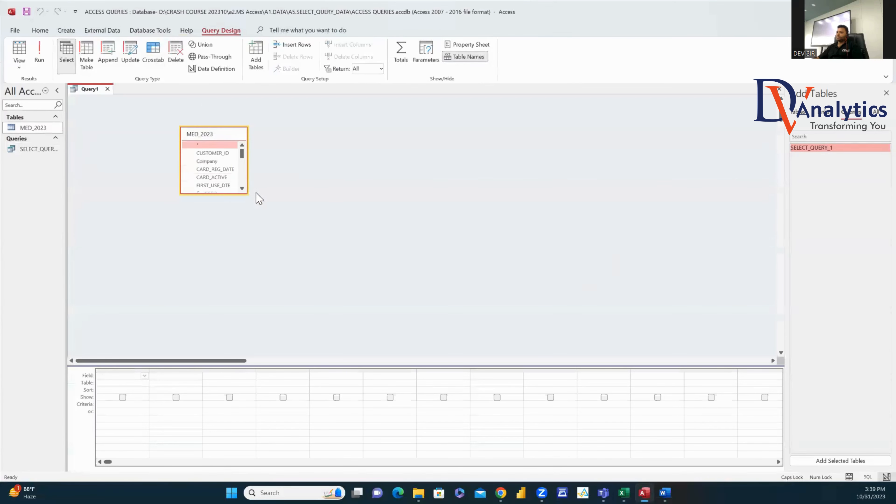
{"action": "double_click", "coordinate": [221, 133]}
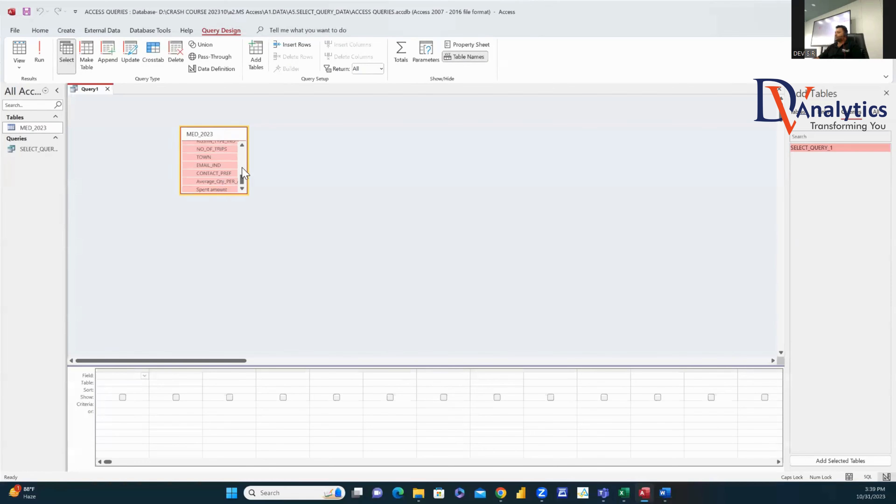
{"action": "left_click_drag", "start_coordinate": [153, 315], "coordinate": [133, 380]}
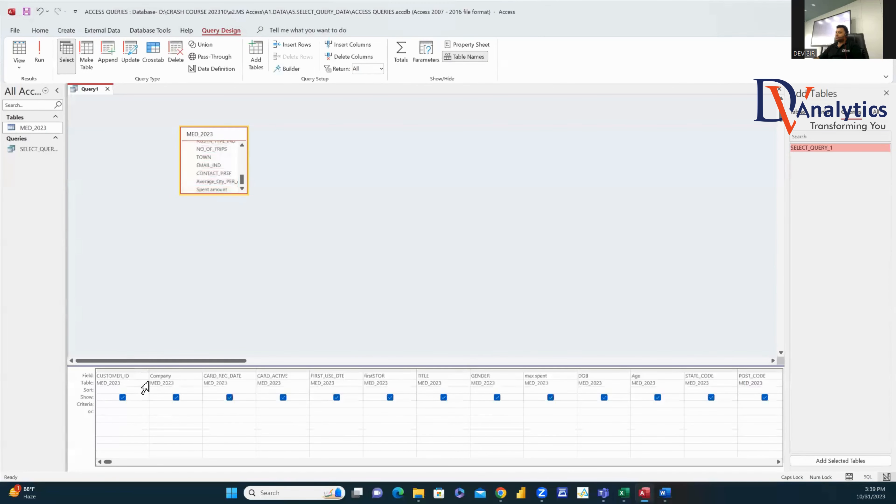
Step: Run the query, save it as SELECT_QUERY_2 and close it, widening the navigation pane to fit the object names
{"action": "left_click", "coordinate": [37, 58]}
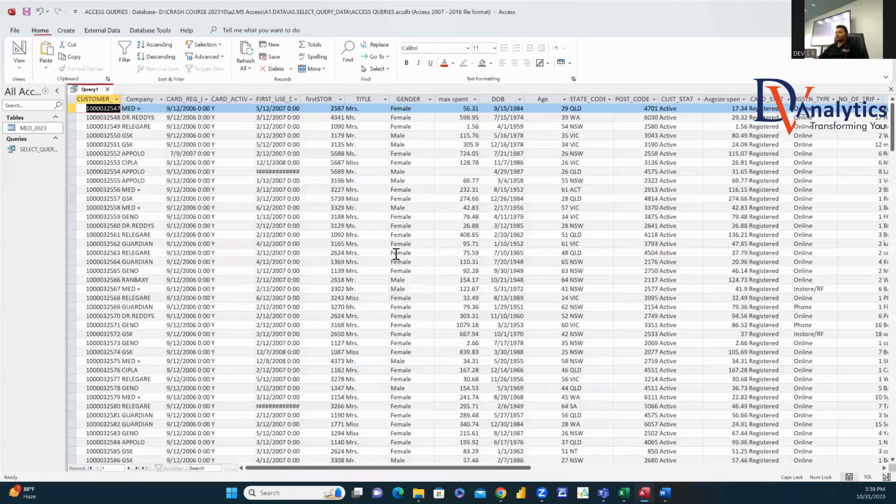
{"action": "key", "text": "ctrl+s"}
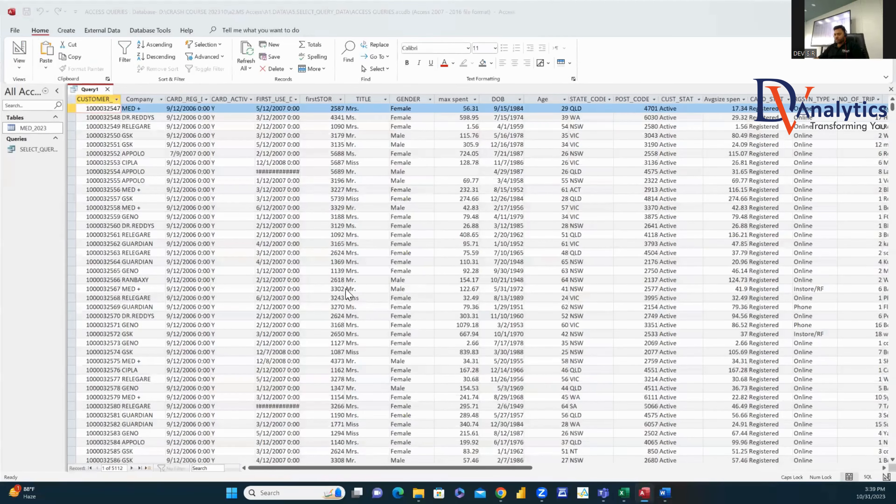
{"action": "type", "text": "SELECT_QUERY_2"}
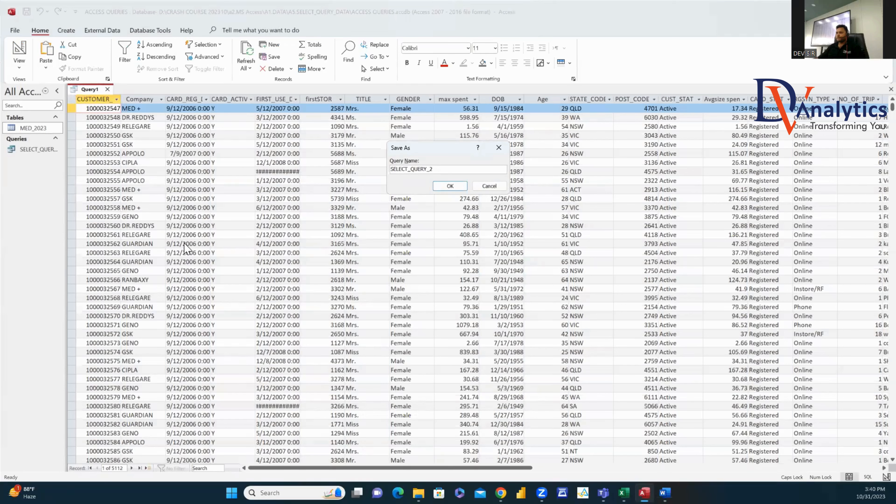
{"action": "left_click", "coordinate": [450, 186]}
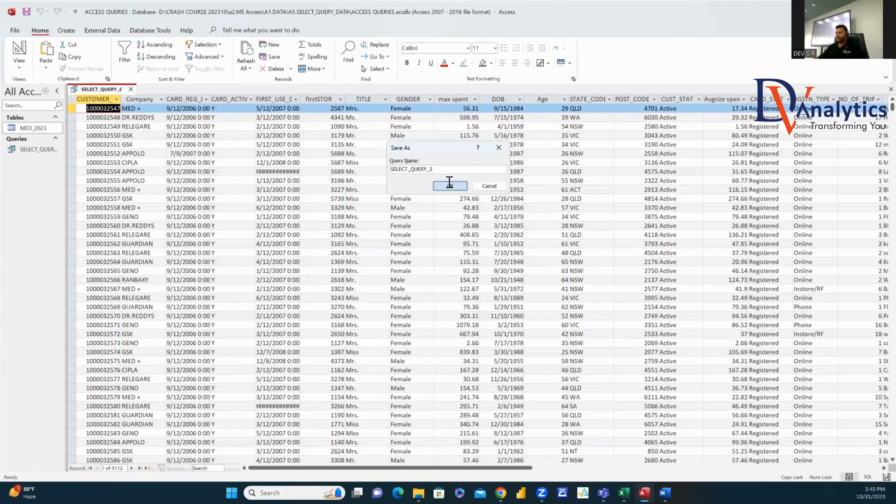
{"action": "left_click", "coordinate": [130, 89]}
{"action": "left_click_drag", "start_coordinate": [69, 146], "coordinate": [117, 152]}
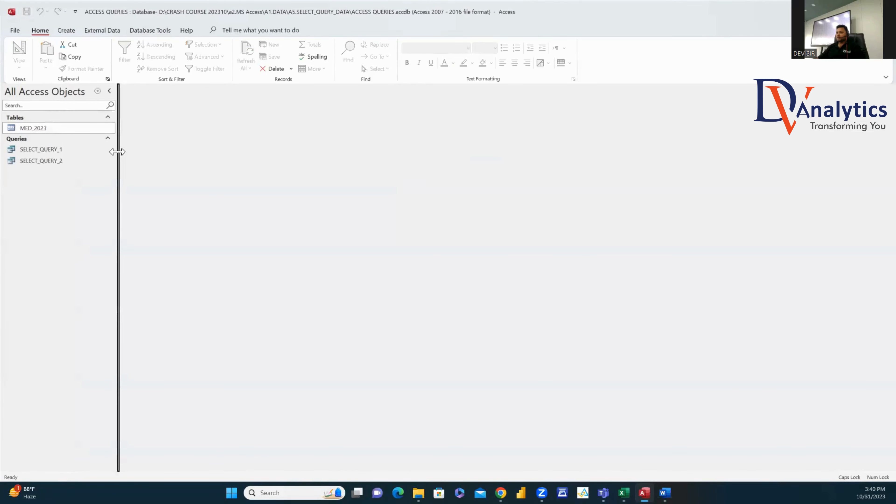
Step: Create another query design on MED_2023 and add the all-fields asterisk (MED_2023.*) to the first grid column
{"action": "left_click", "coordinate": [66, 30]}
{"action": "left_click", "coordinate": [154, 59]}
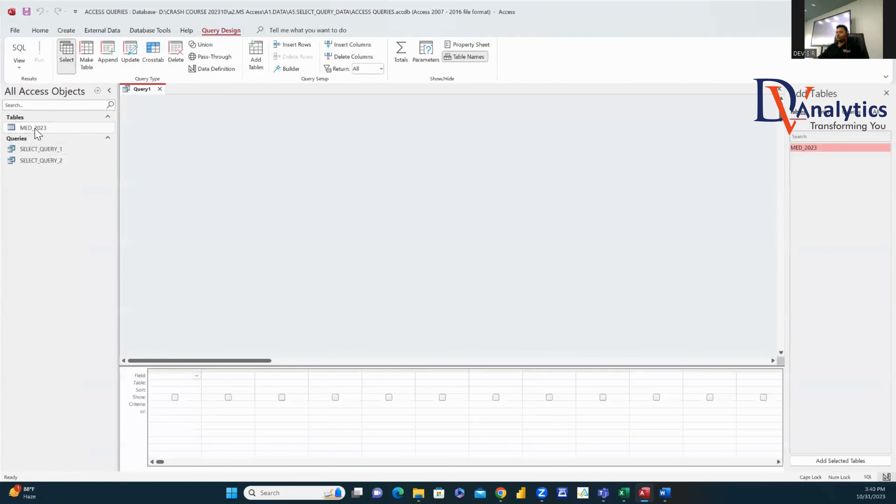
{"action": "left_click_drag", "start_coordinate": [36, 128], "coordinate": [176, 258]}
{"action": "left_click_drag", "start_coordinate": [162, 385], "coordinate": [162, 385]}
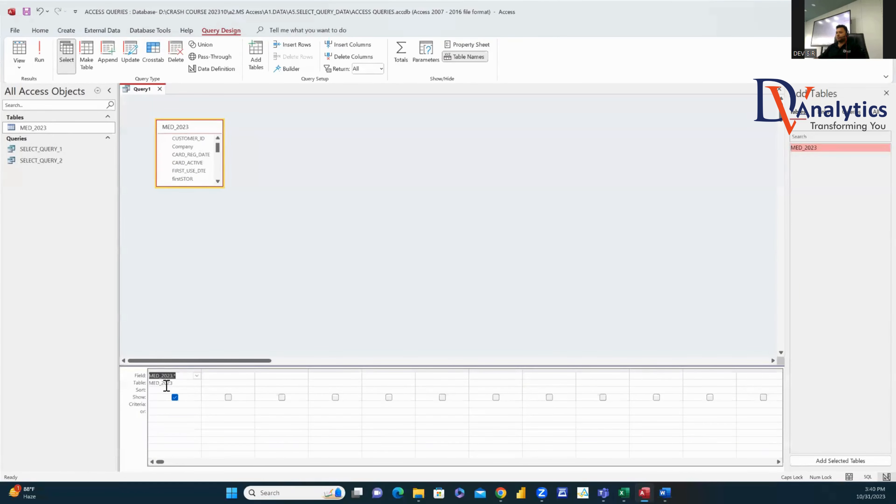
Step: Run the asterisk query, save it as SELECT_QUERY_3, and close it
{"action": "left_click", "coordinate": [39, 53]}
{"action": "key", "text": "ctrl+s"}
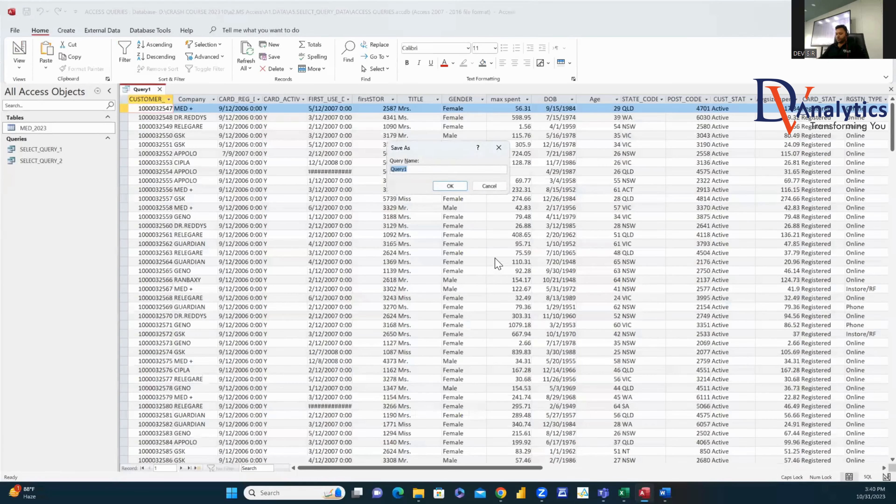
{"action": "type", "text": "SELECT_QUERY_3"}
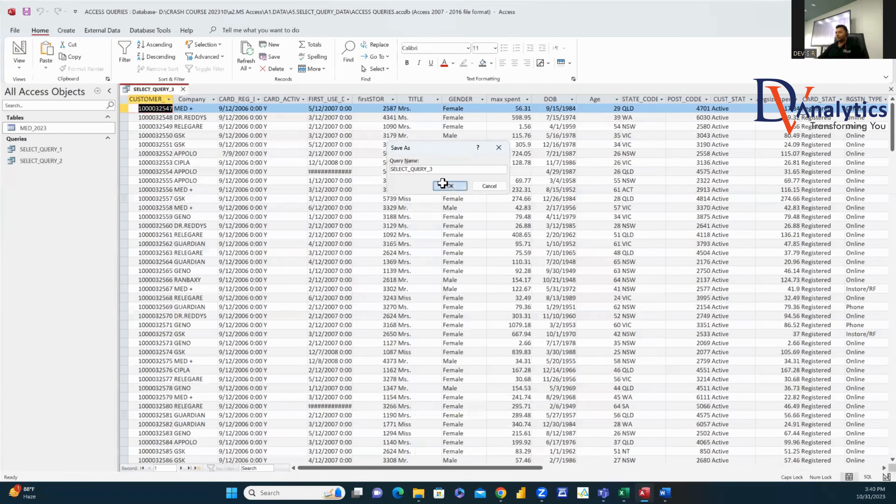
{"action": "left_click", "coordinate": [455, 187]}
{"action": "left_click", "coordinate": [183, 89]}
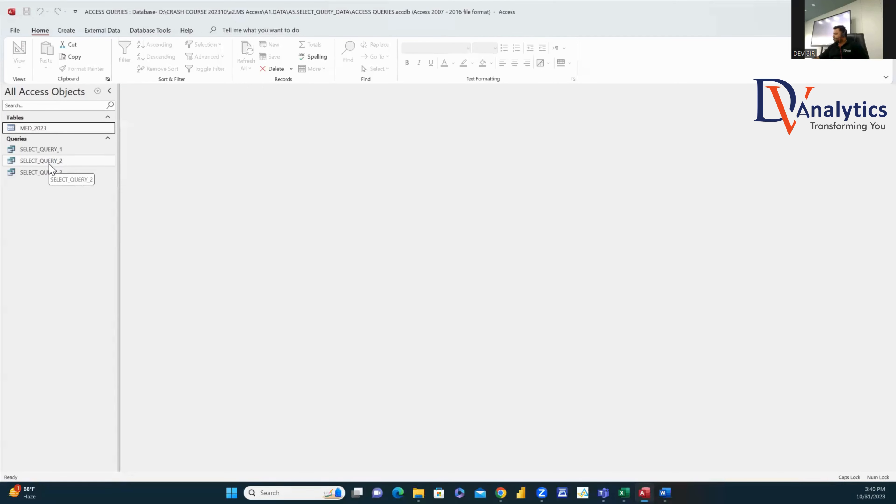
Step: Open SELECT_QUERY_1 from the saved queries to examine its records, and close it
{"action": "double_click", "coordinate": [46, 148]}
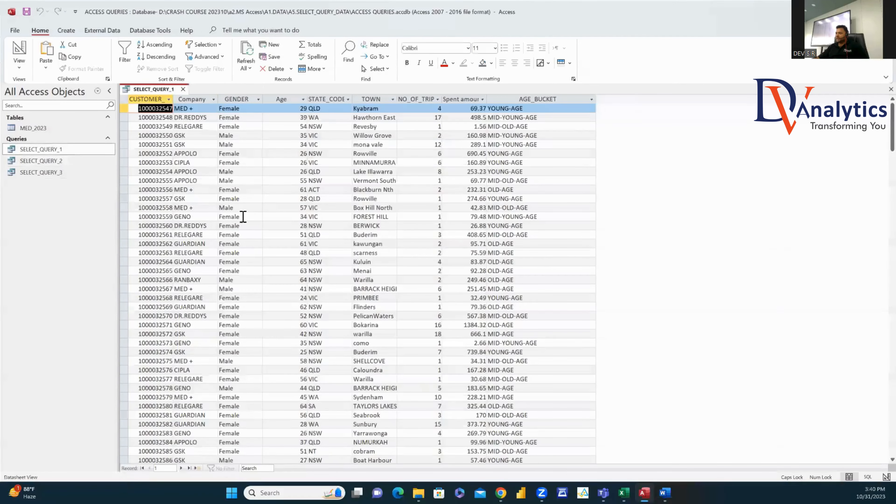
{"action": "left_click", "coordinate": [183, 89]}
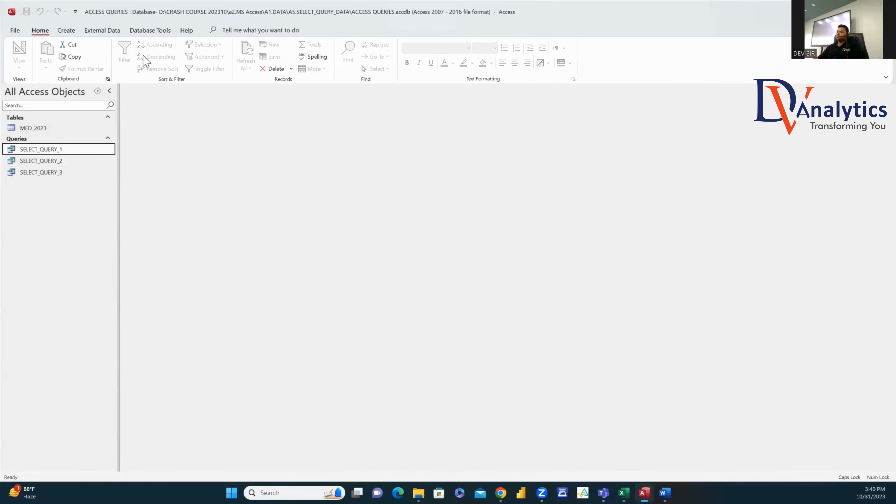
Step: Create a new query design based on MED_2023 and enlarge the table's field list to show more fields
{"action": "left_click", "coordinate": [66, 30]}
{"action": "left_click", "coordinate": [155, 67]}
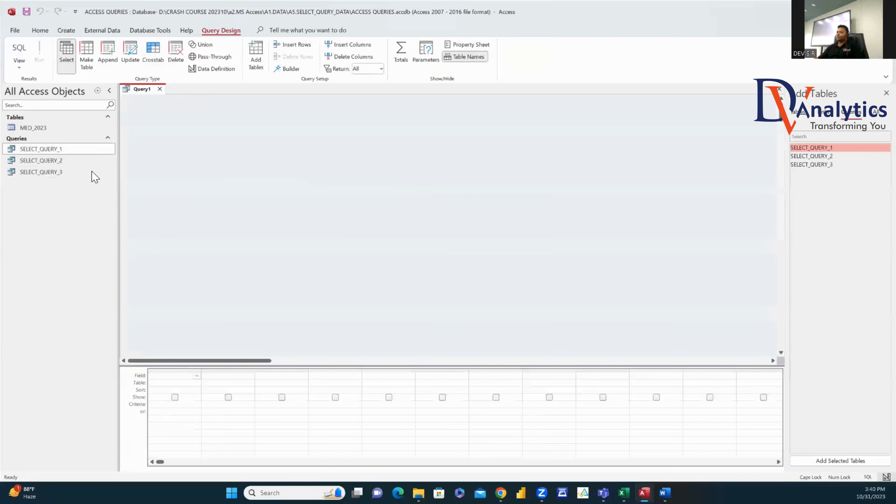
{"action": "left_click_drag", "start_coordinate": [35, 128], "coordinate": [163, 131]}
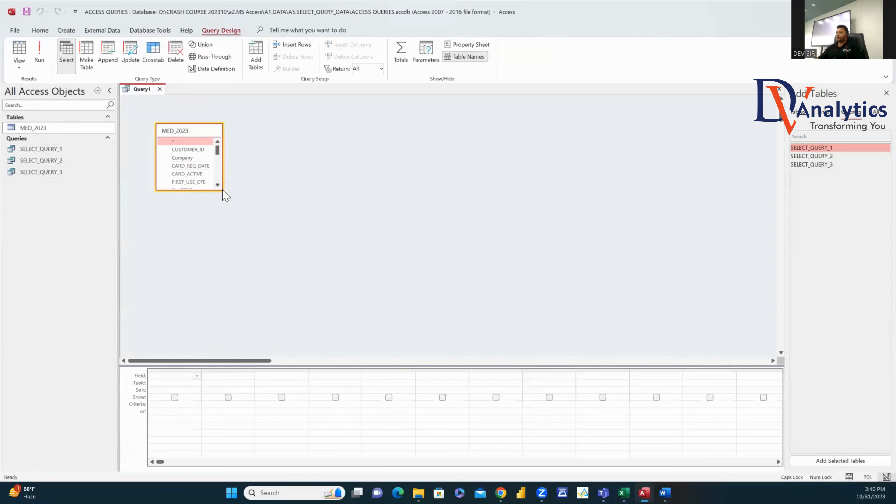
{"action": "left_click_drag", "start_coordinate": [223, 191], "coordinate": [357, 251]}
{"action": "left_click", "coordinate": [178, 150]}
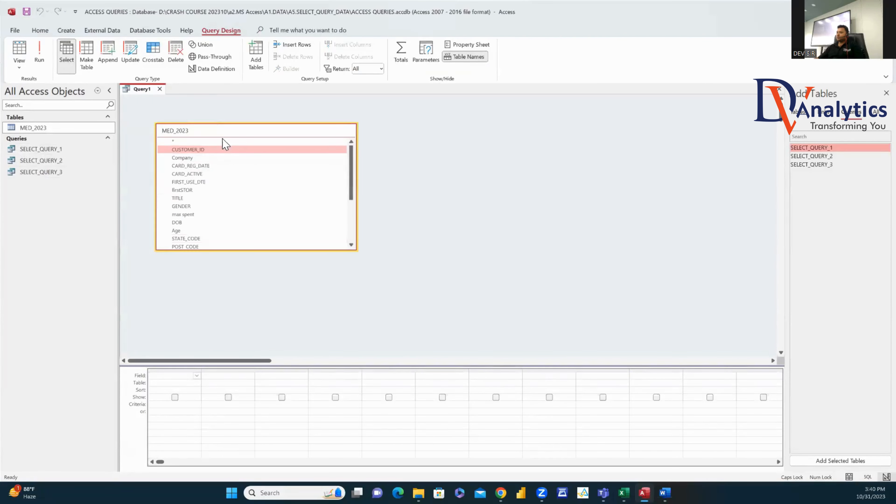
Step: Open SELECT_QUERY_3, examine its all-fields column in the query design, and close it
{"action": "double_click", "coordinate": [58, 173]}
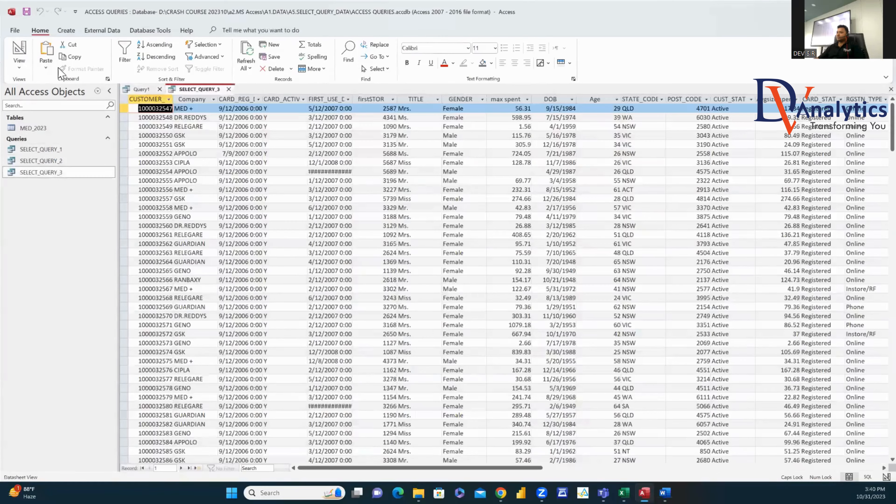
{"action": "left_click", "coordinate": [19, 53]}
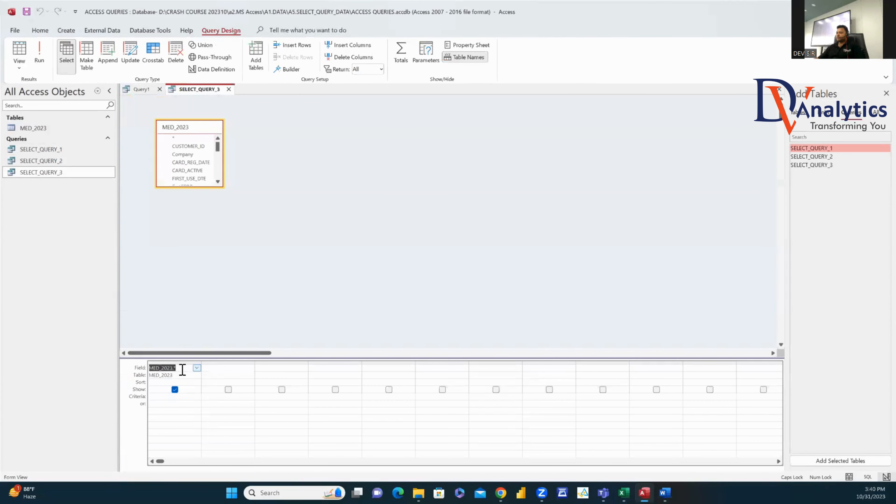
{"action": "left_click", "coordinate": [178, 368]}
{"action": "left_click", "coordinate": [175, 138]}
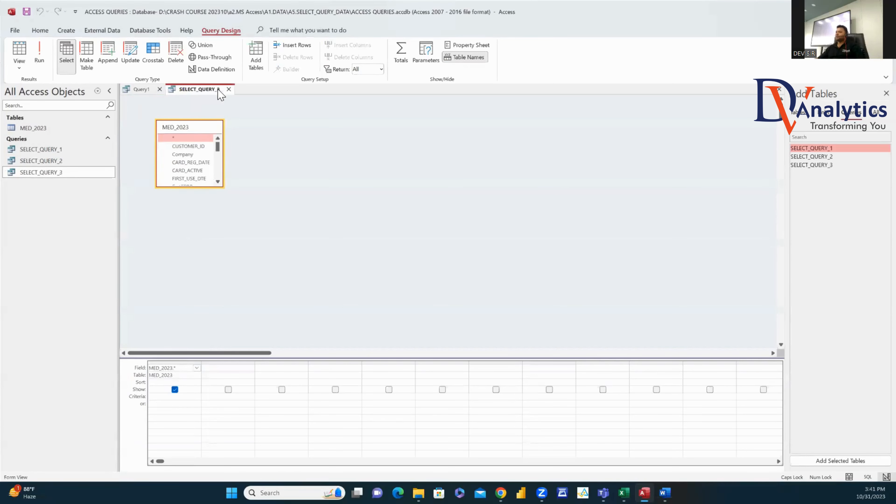
{"action": "left_click", "coordinate": [229, 89]}
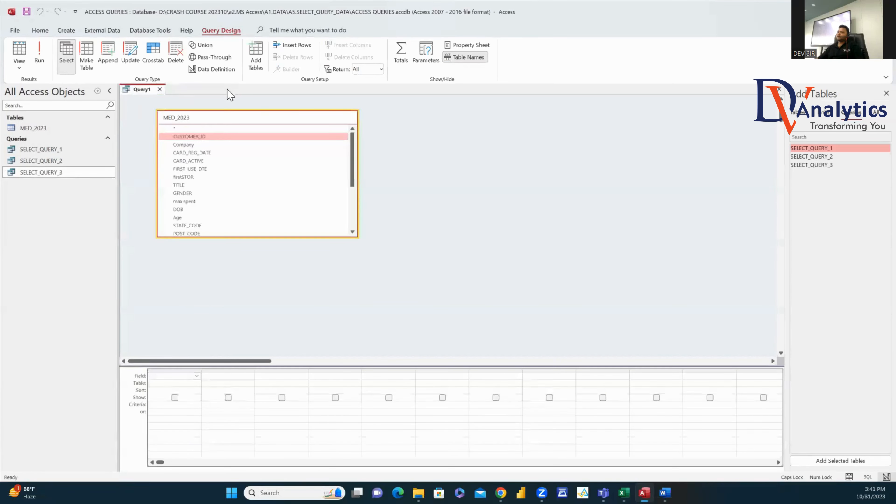
Step: Add CUSTOMER_ID, Company, GENDER, Age, STATE_CODE, NO_OF_TRIPS, TOWN and Spent amount from MED_2023 to the query grid
{"action": "left_click", "coordinate": [195, 145], "text": "shift"}
{"action": "left_click", "coordinate": [191, 193], "text": "ctrl"}
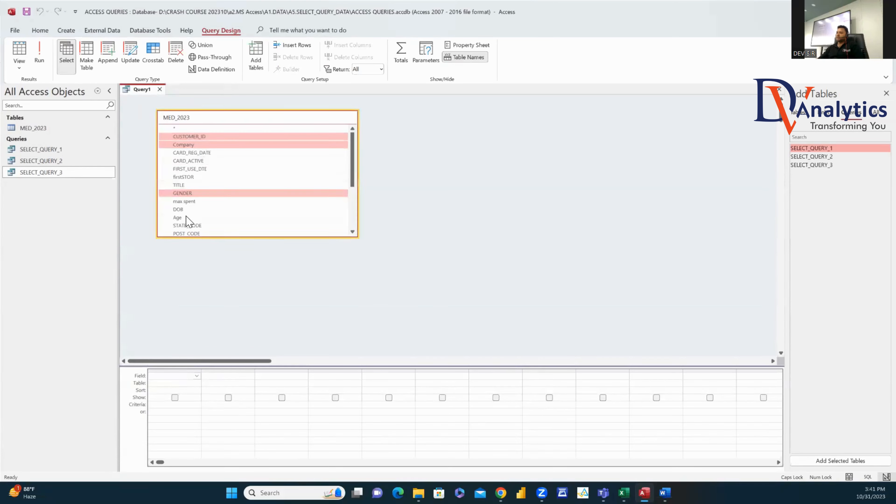
{"action": "left_click", "coordinate": [184, 218], "text": "ctrl"}
{"action": "left_click", "coordinate": [188, 227], "text": "ctrl"}
{"action": "left_click_drag", "start_coordinate": [353, 179], "coordinate": [353, 226]}
{"action": "left_click", "coordinate": [187, 191], "text": "ctrl"}
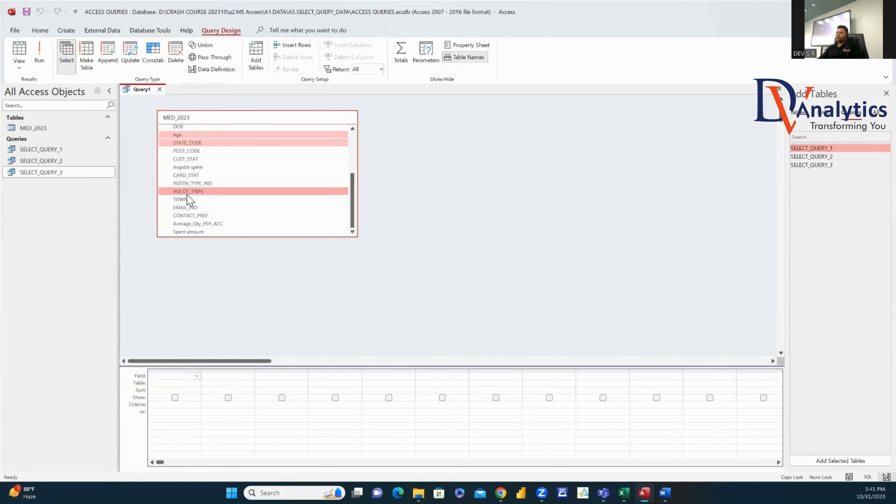
{"action": "left_click", "coordinate": [187, 199], "text": "ctrl"}
{"action": "left_click", "coordinate": [191, 232], "text": "ctrl"}
{"action": "left_click_drag", "start_coordinate": [199, 203], "coordinate": [164, 377]}
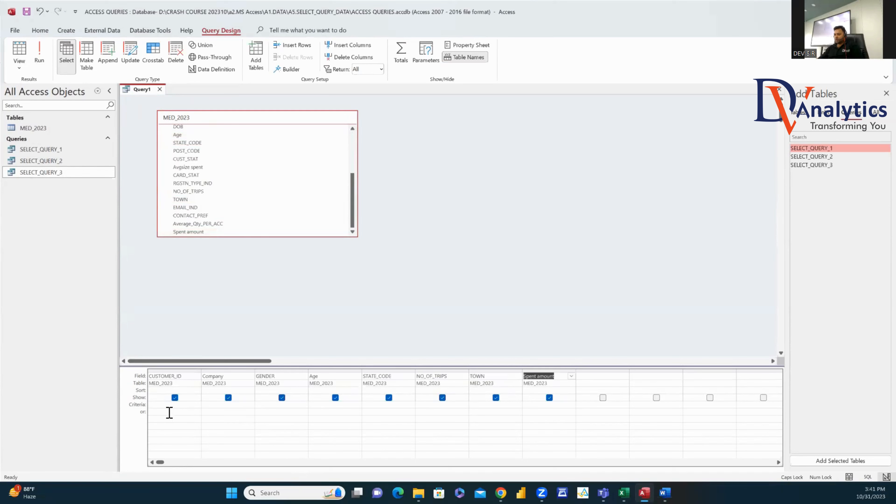
Step: Set the Company criterion to "APPOLO" and run the query
{"action": "left_click", "coordinate": [225, 406]}
{"action": "left_click", "coordinate": [239, 425]}
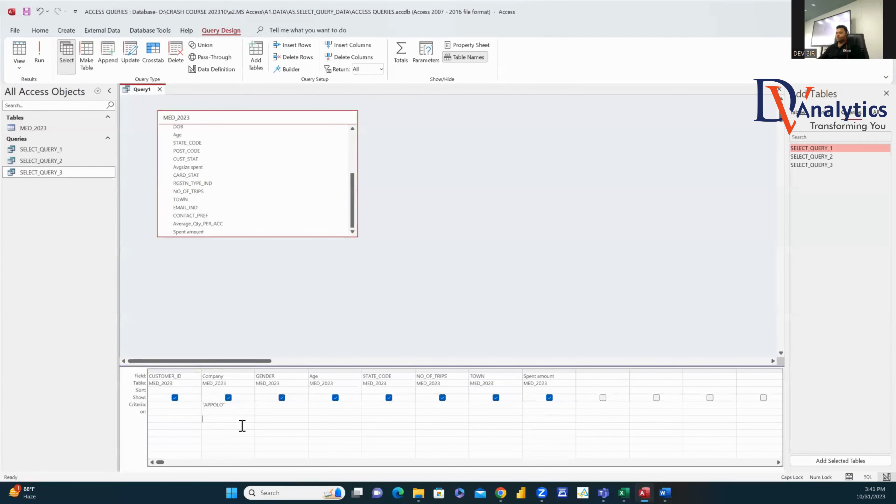
{"action": "left_click", "coordinate": [39, 53]}
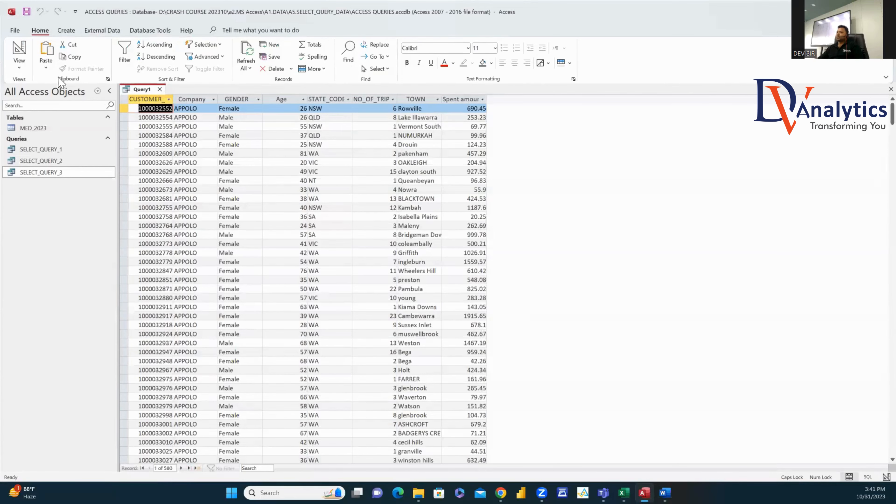
Step: Return to the query design, add the criterion "FEMALE" for GENDER, and run the query
{"action": "left_click", "coordinate": [22, 50]}
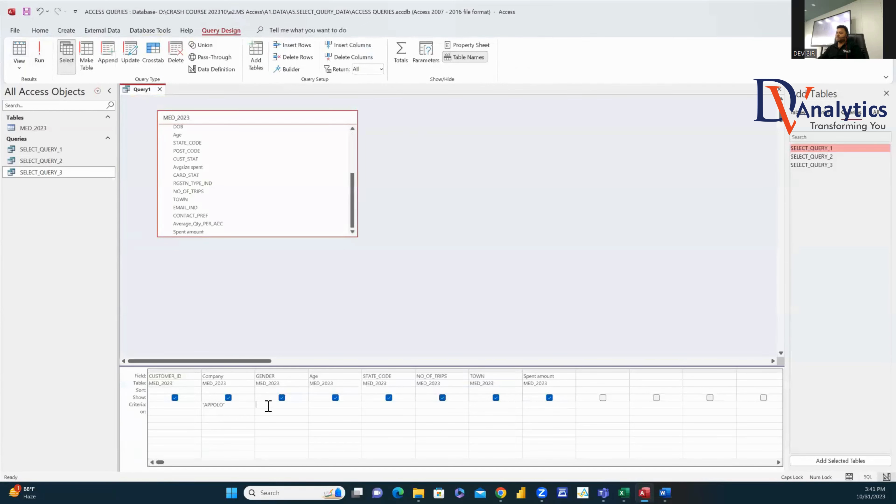
{"action": "left_click", "coordinate": [280, 413]}
{"action": "left_click", "coordinate": [40, 58]}
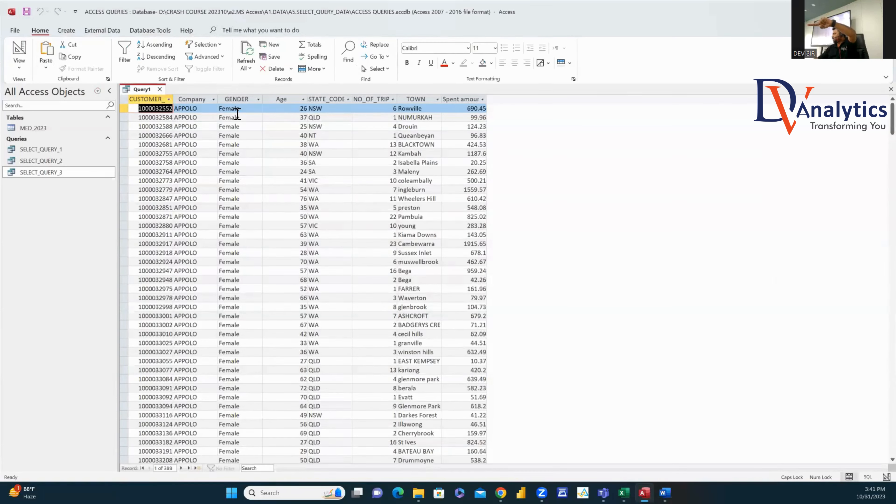
{"action": "left_click", "coordinate": [20, 52]}
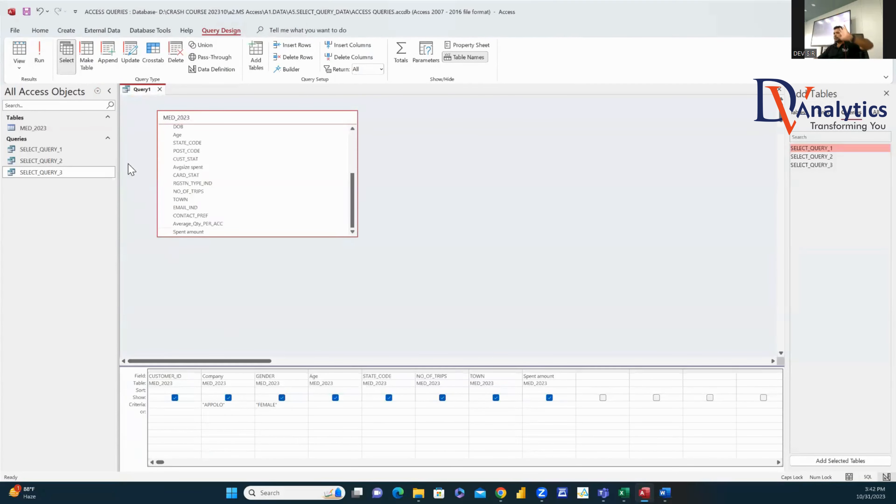
{"action": "left_click", "coordinate": [39, 51]}
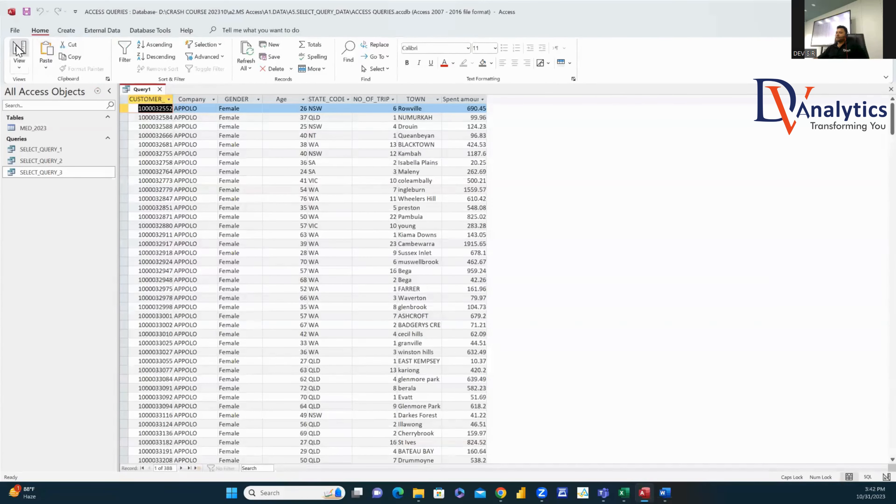
Step: Restrict Age to >=50 in the query design and run the query
{"action": "left_click", "coordinate": [20, 51]}
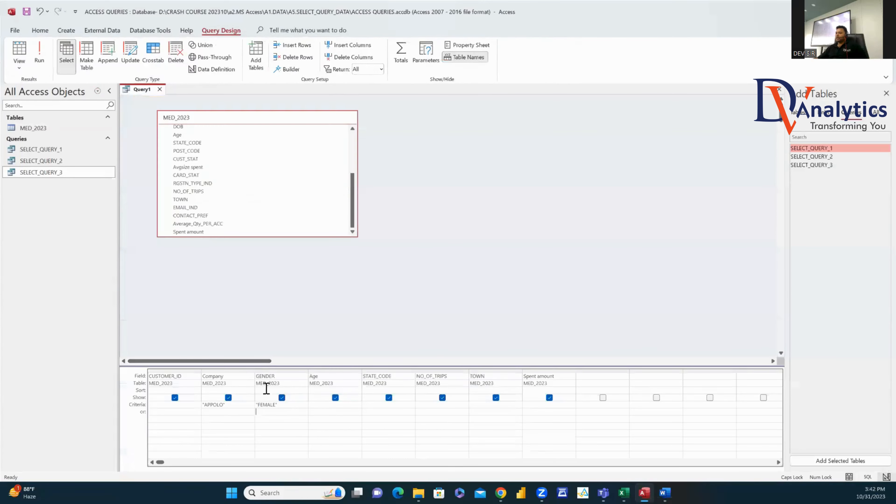
{"action": "left_click", "coordinate": [327, 408]}
{"action": "type", "text": ">=50"}
{"action": "left_click", "coordinate": [40, 53]}
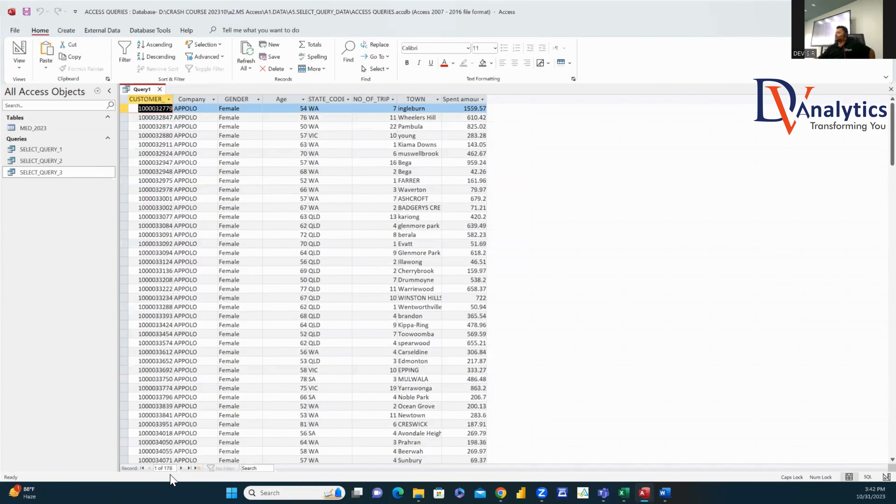
Step: Set the STATE_CODE criterion to IN ("WA","NSW","QLD"), run the query, and review the records through the last one
{"action": "left_click", "coordinate": [19, 49]}
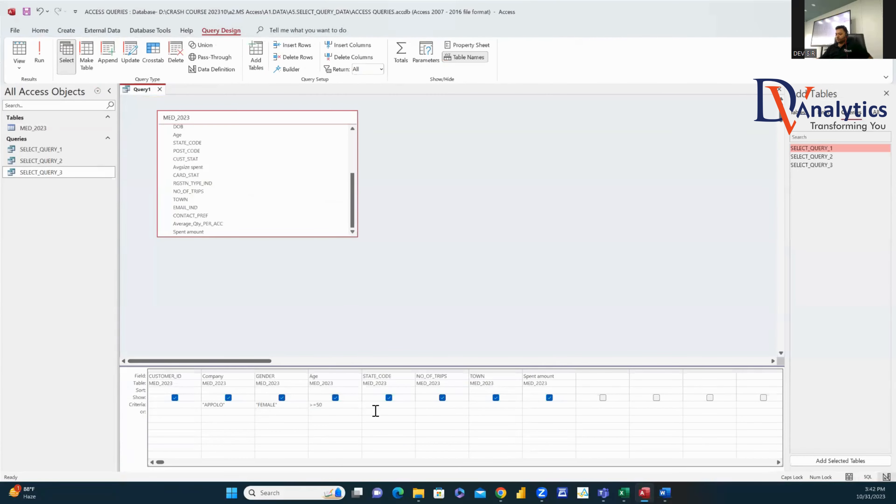
{"action": "type", "text": "IN ("}
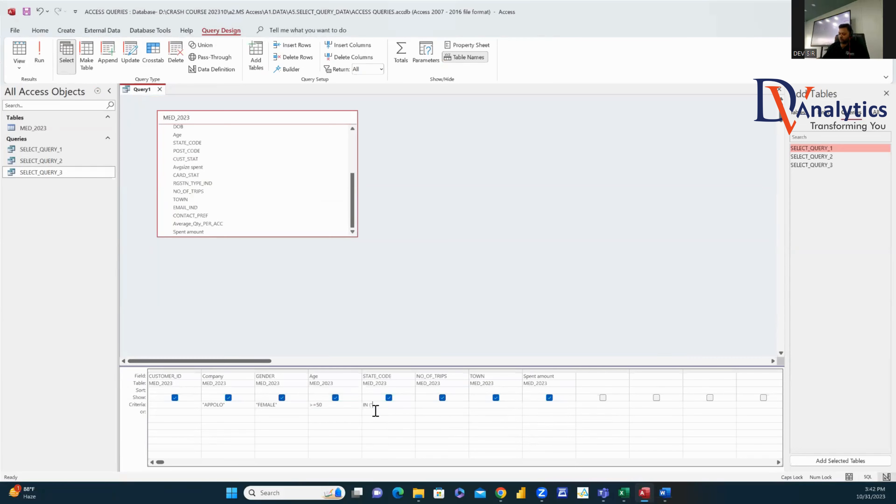
{"action": "type", "text": "\"WA\",\"NSW\",\""}
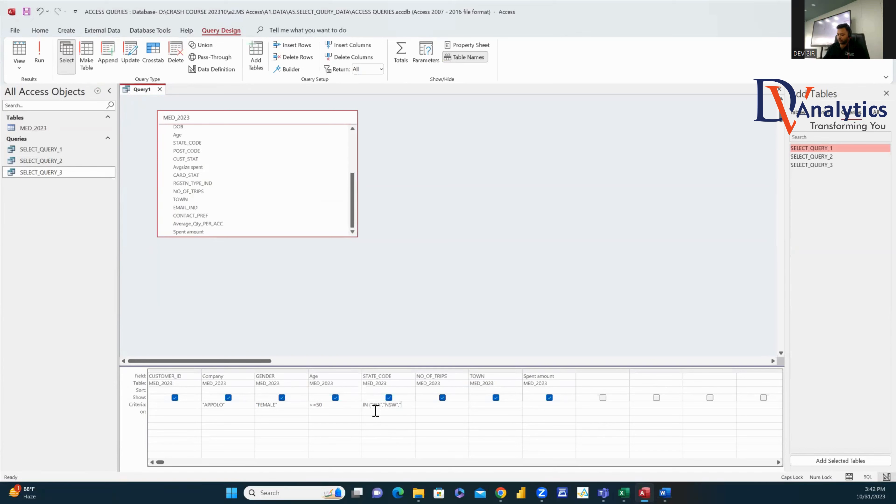
{"action": "type", "text": "QLD\")"}
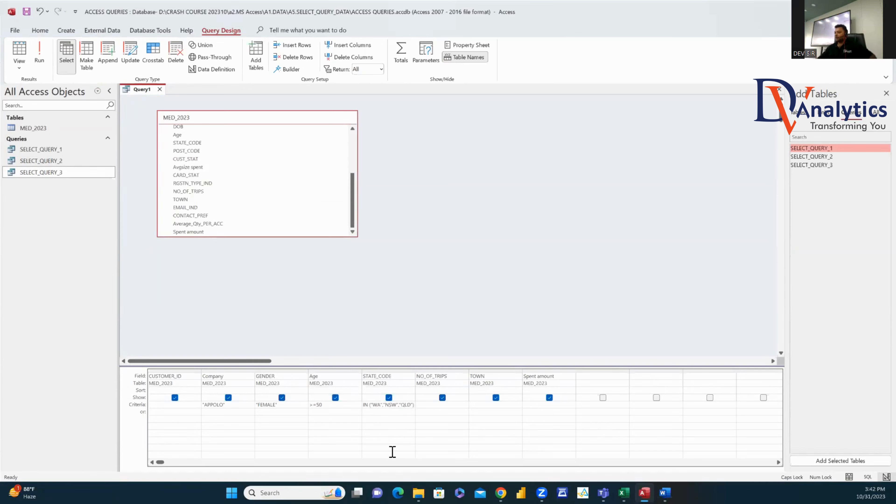
{"action": "left_click", "coordinate": [41, 58]}
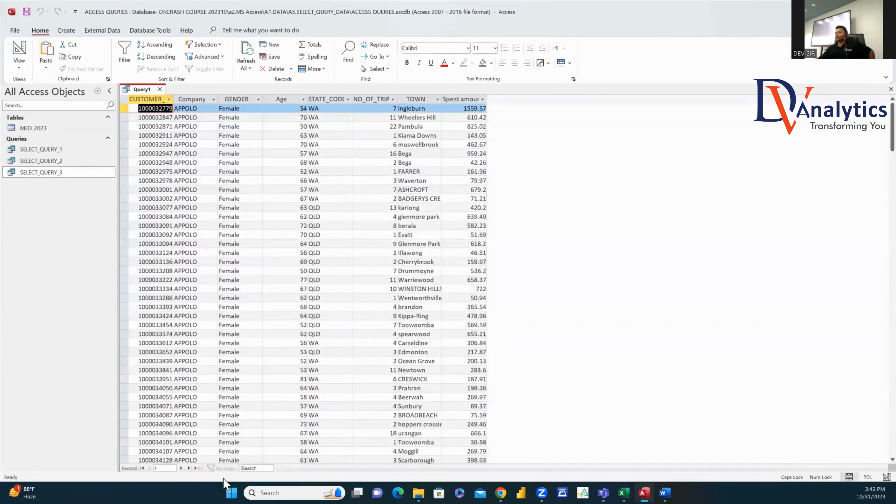
{"action": "left_click", "coordinate": [189, 468]}
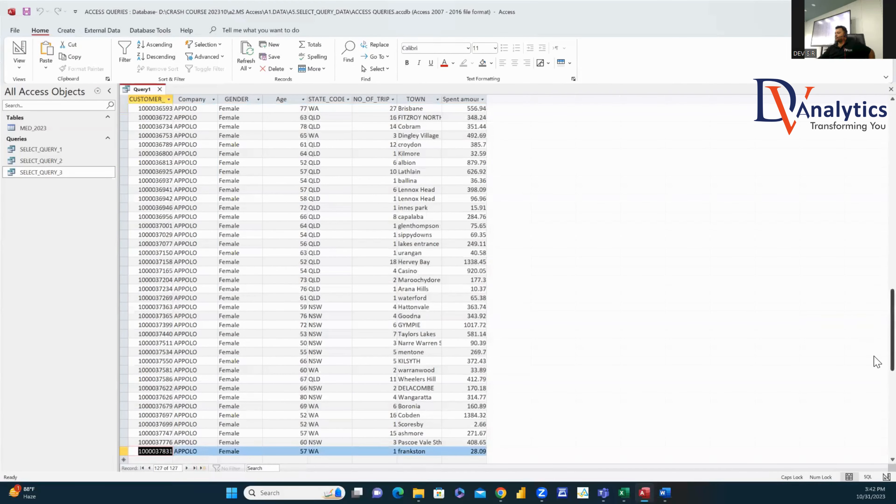
{"action": "left_click_drag", "start_coordinate": [878, 363], "coordinate": [878, 121]}
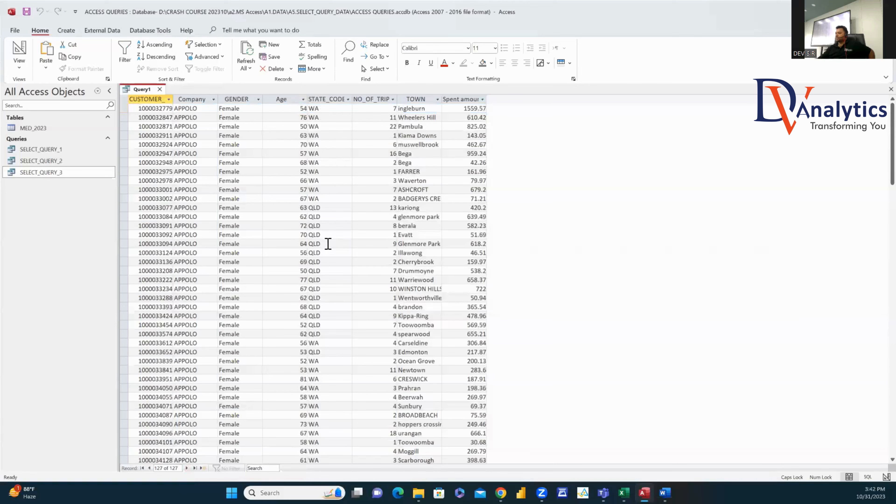
Step: Run the query with a Spent amount criterion of >=1000, and again with it lowered to >=500
{"action": "left_click", "coordinate": [21, 46]}
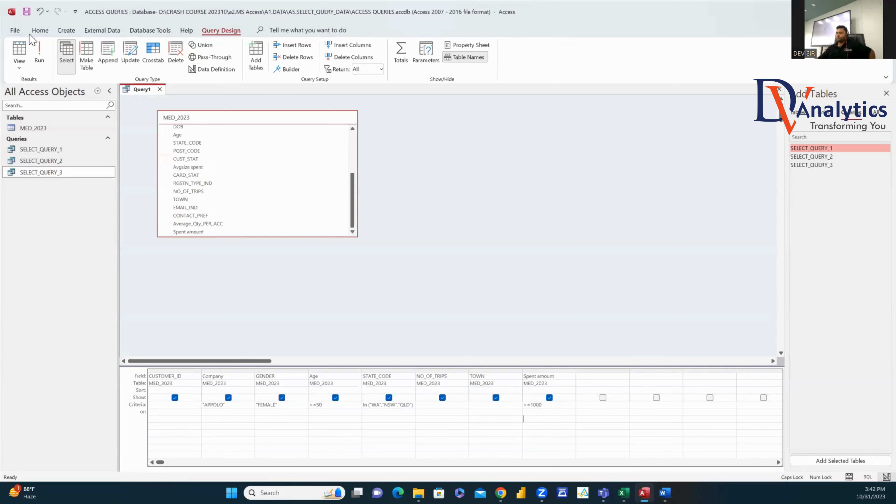
{"action": "left_click", "coordinate": [40, 53]}
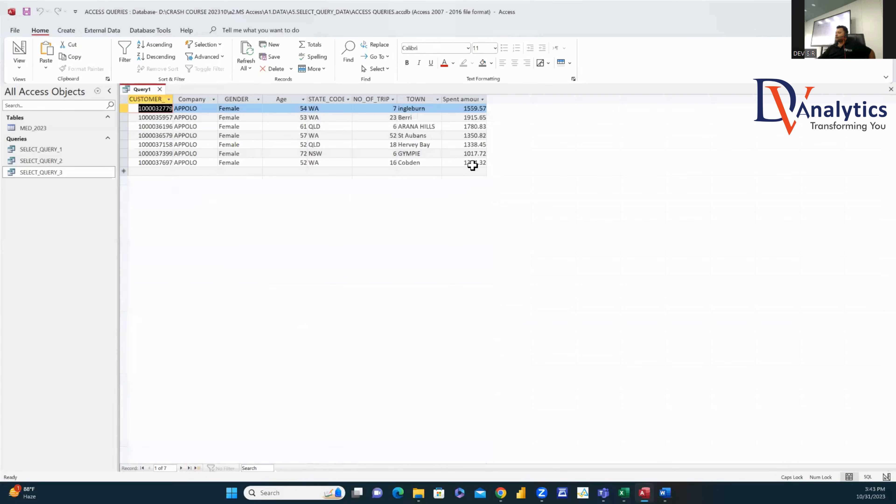
{"action": "left_click", "coordinate": [19, 49]}
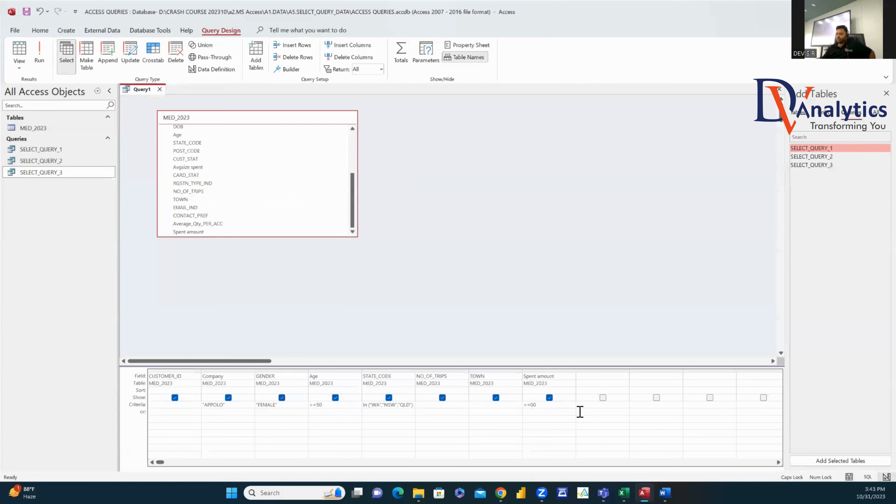
{"action": "left_click", "coordinate": [39, 53]}
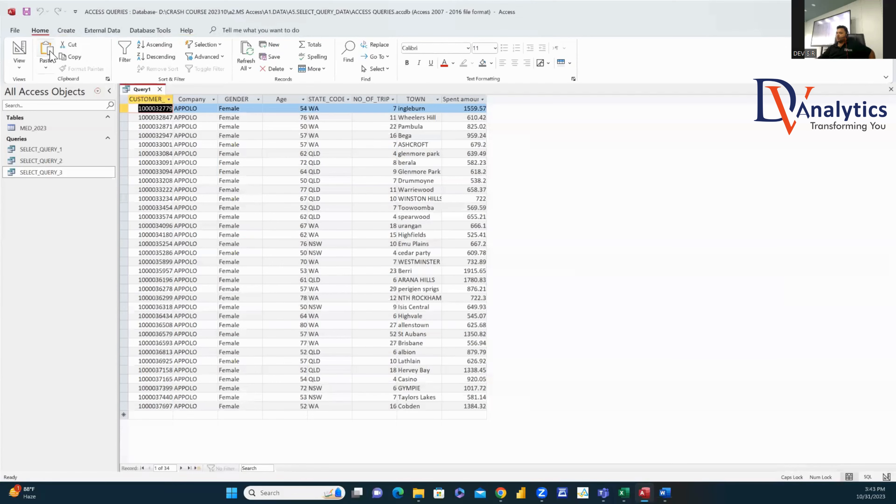
Step: Try the criterion "C%" on TOWN, run the query, and return to its design
{"action": "left_click", "coordinate": [19, 49]}
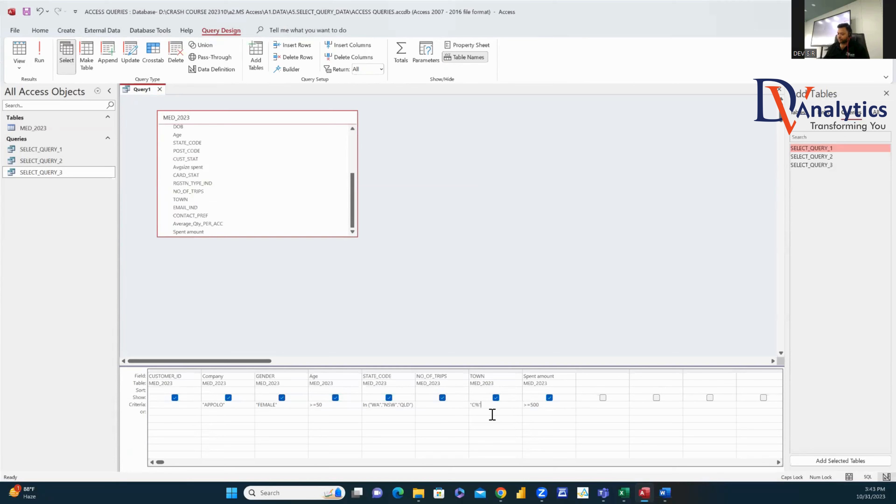
{"action": "left_click", "coordinate": [39, 53]}
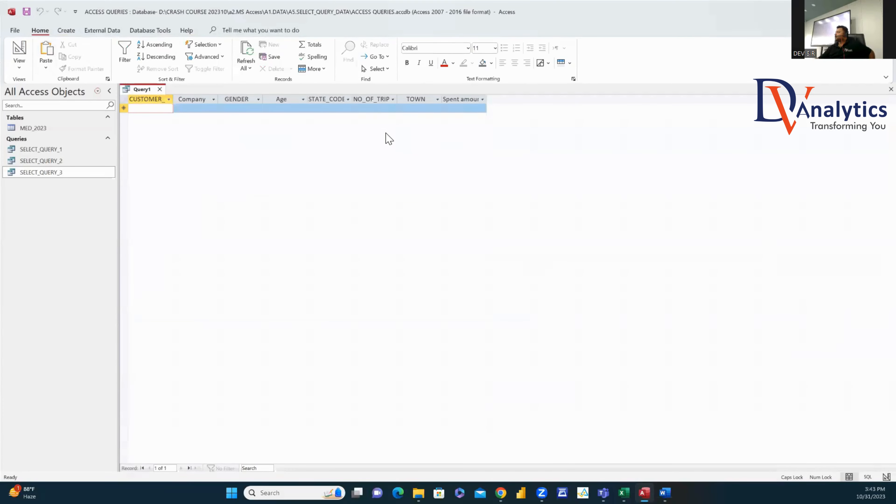
{"action": "left_click", "coordinate": [19, 50]}
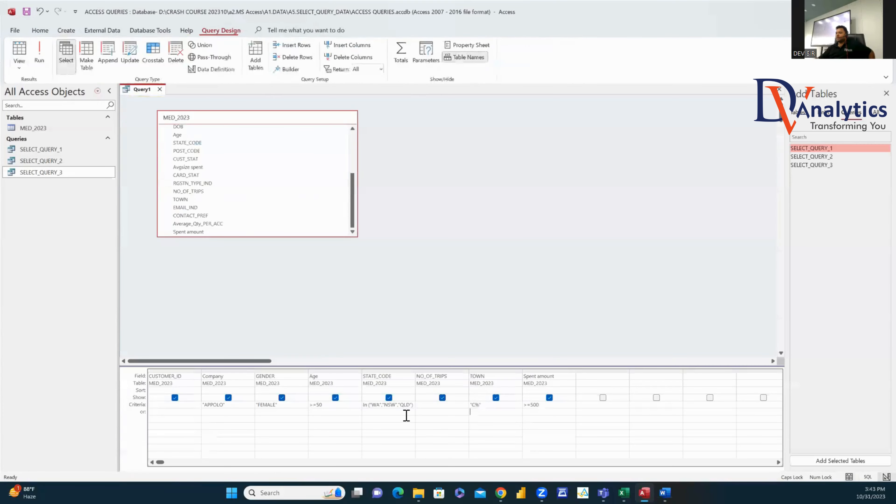
Step: Change the TOWN criterion to LIKE ("C%"), run the query, and go back to its design
{"action": "key", "text": "shift+Home"}
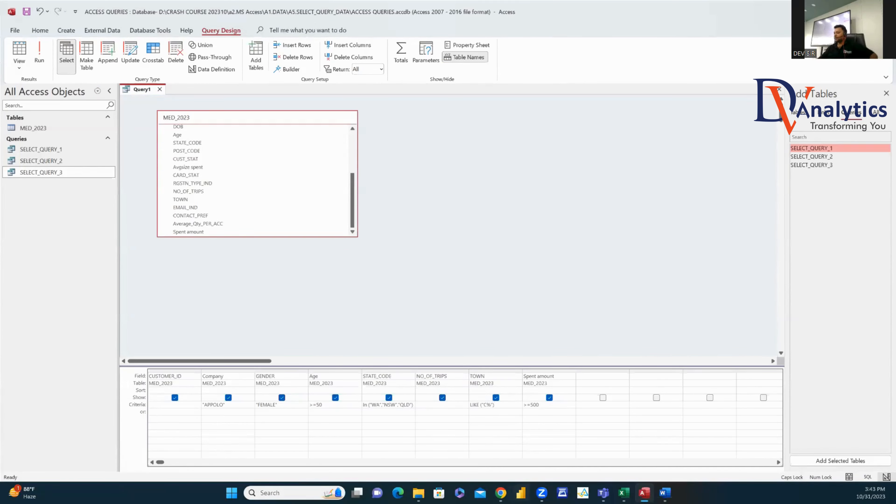
{"action": "left_click", "coordinate": [40, 57]}
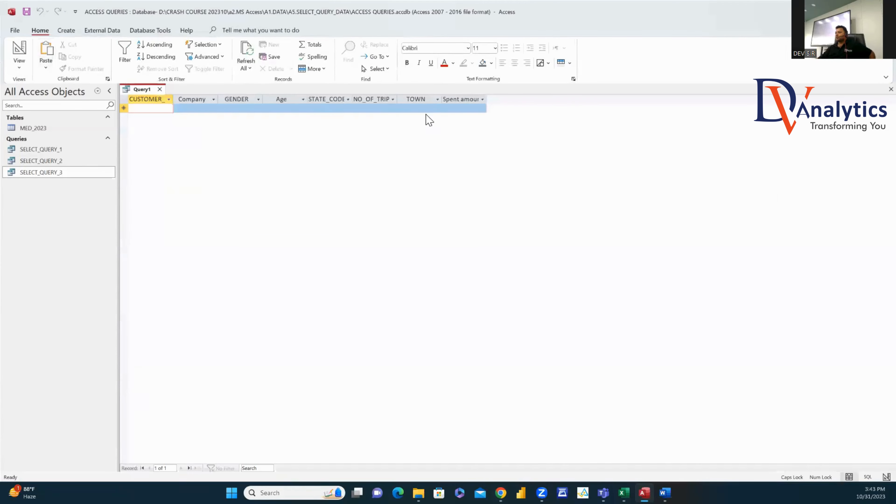
{"action": "left_click", "coordinate": [19, 51]}
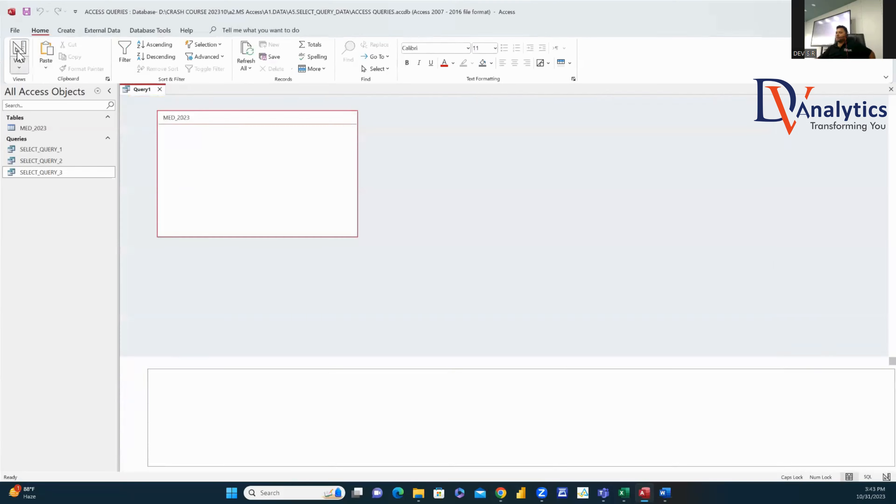
Step: Switch to Chrome and search Google for "LIKE OPERATOR IN ACCESS" in the Office 365 shop page's tab
{"action": "left_click", "coordinate": [500, 493]}
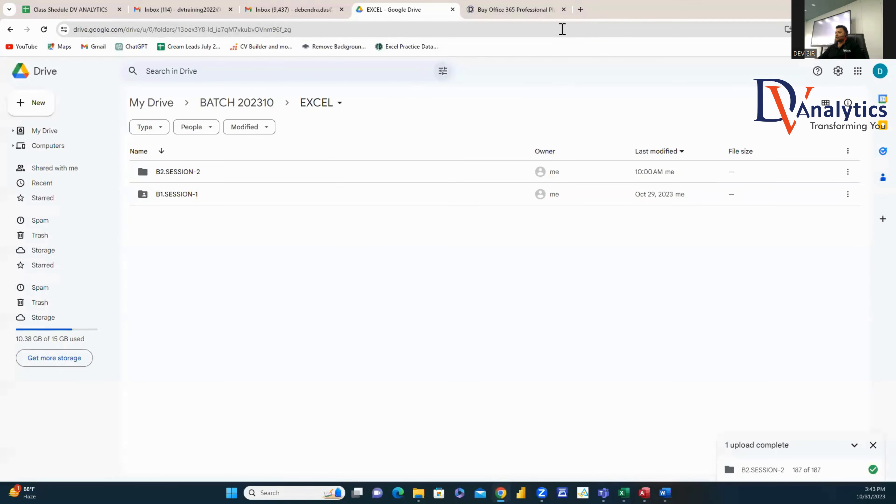
{"action": "left_click", "coordinate": [518, 8]}
{"action": "left_click", "coordinate": [466, 24]}
{"action": "type", "text": "google.com"}
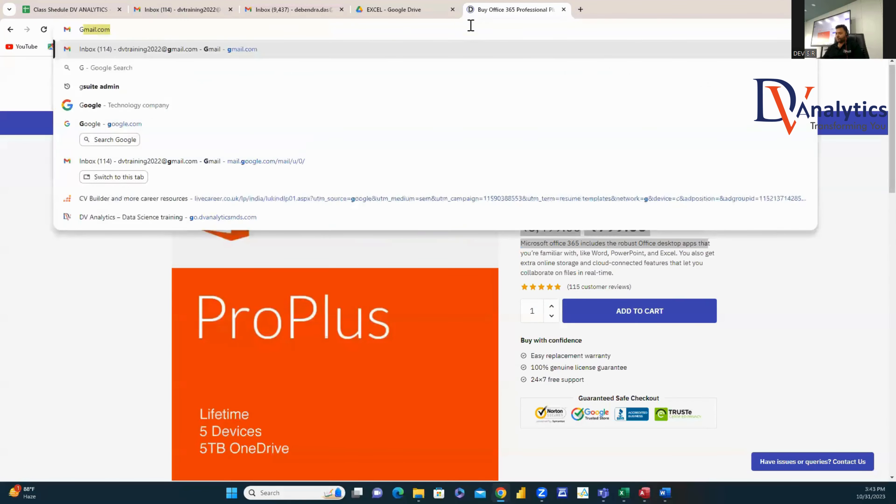
{"action": "key", "text": "Return"}
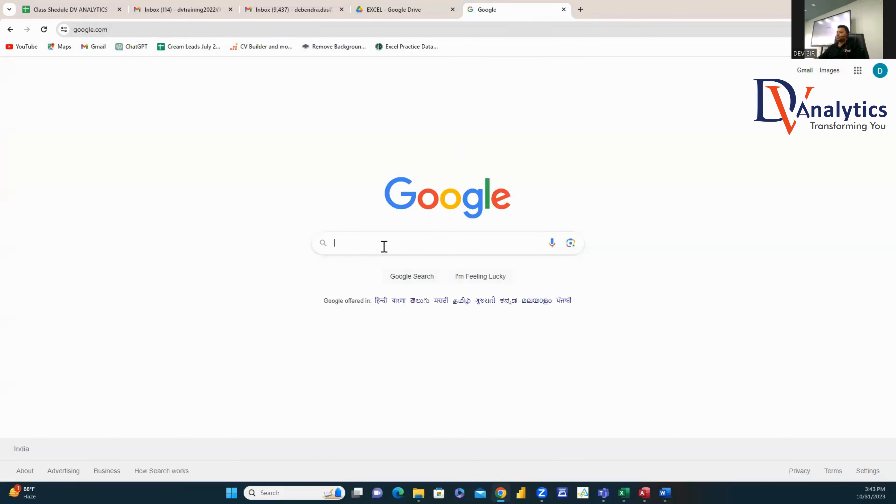
{"action": "left_click", "coordinate": [387, 246]}
{"action": "type", "text": "LIKE OPERATO"}
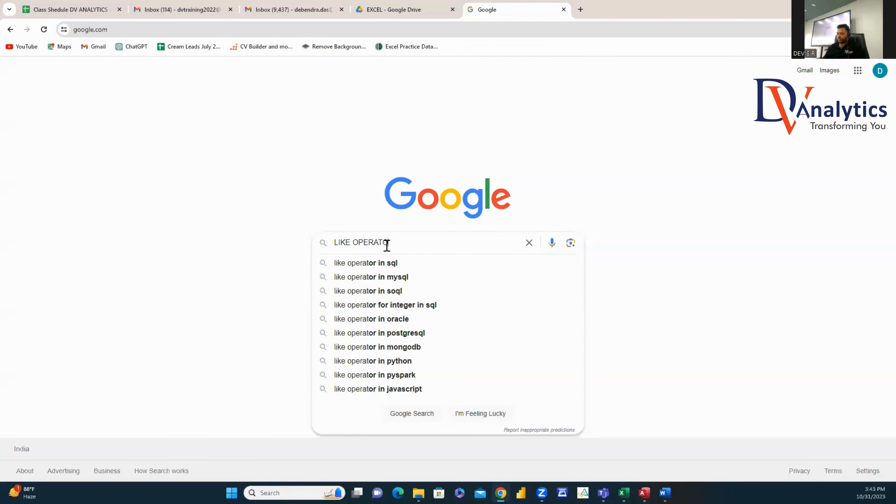
{"action": "type", "text": "R IN ACCESS"}
{"action": "key", "text": "Return"}
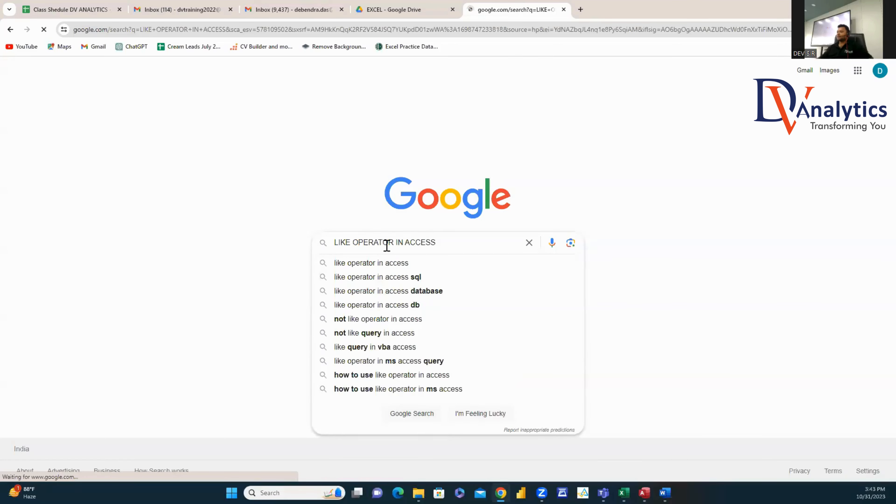
Step: Open the Microsoft Support article on the Like Operator and look through its pattern examples
{"action": "left_click", "coordinate": [151, 166]}
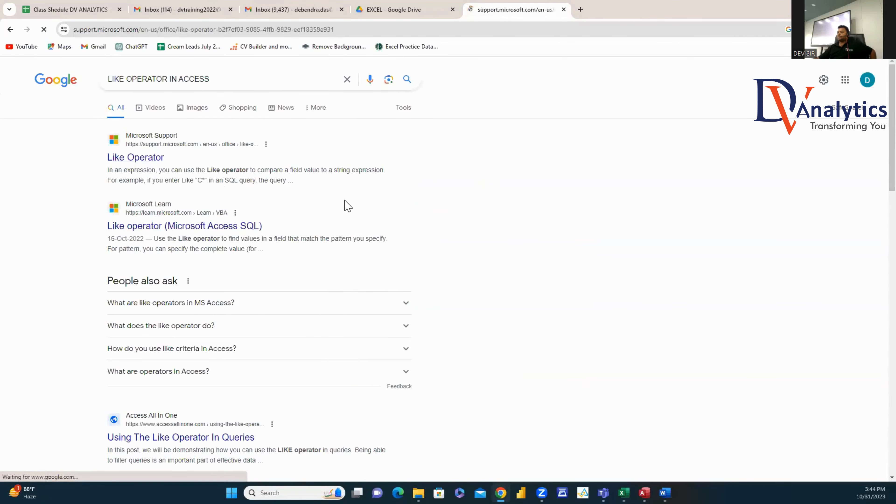
{"action": "scroll", "coordinate": [875, 211], "scroll_direction": "down", "scroll_amount": 10}
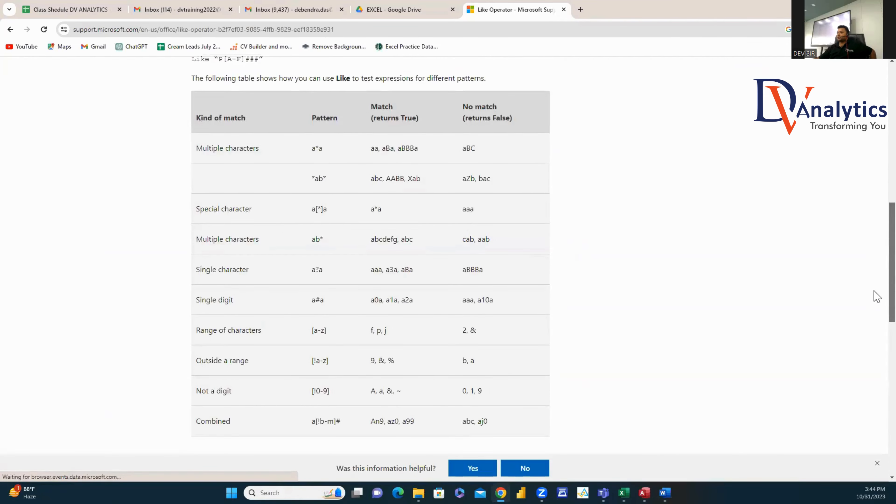
{"action": "scroll", "coordinate": [877, 318], "scroll_direction": "down", "scroll_amount": 8}
{"action": "scroll", "coordinate": [875, 410], "scroll_direction": "down", "scroll_amount": 5}
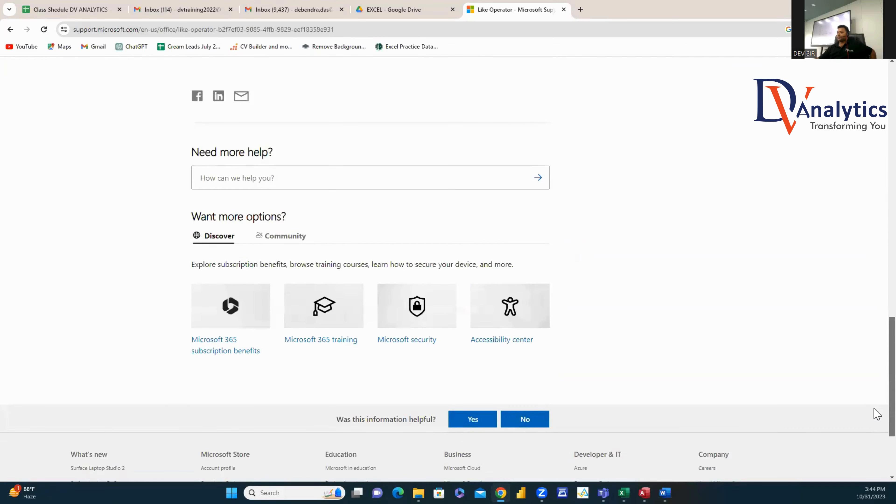
{"action": "key", "text": "Home"}
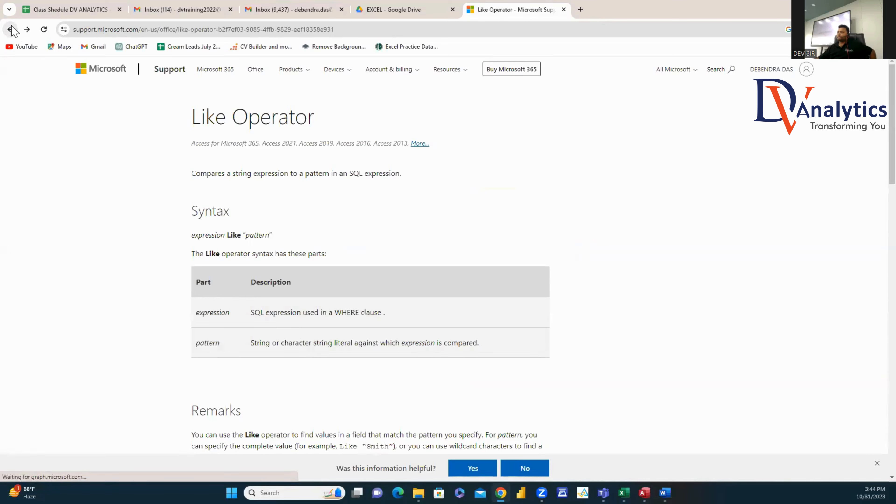
Step: Search Google again for "LIKE OPERATOR IN ACCESS" and expand the question "What are like operators in MS Access?"
{"action": "left_click", "coordinate": [233, 31]}
{"action": "type", "text": "google.com"}
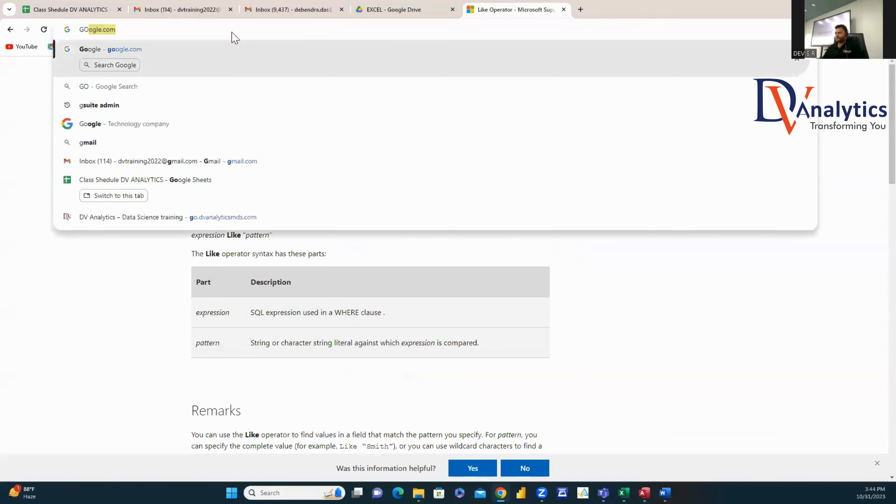
{"action": "key", "text": "Return"}
{"action": "type", "text": "L"}
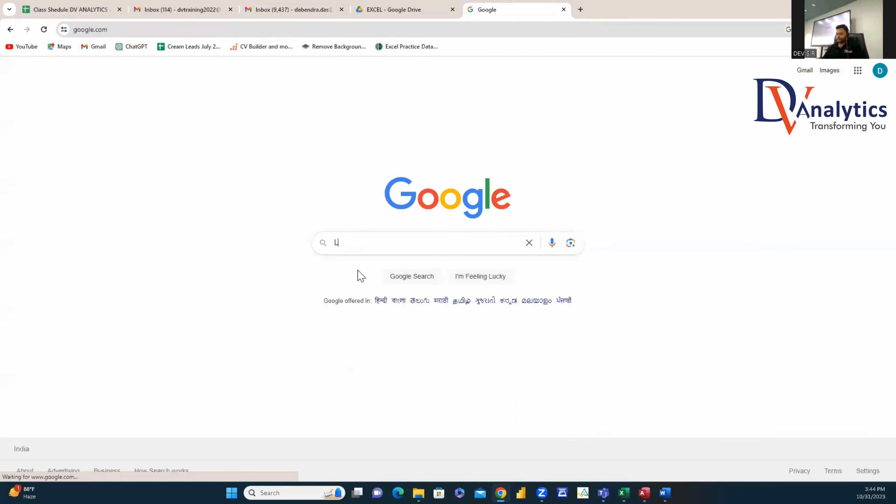
{"action": "type", "text": "IKE OPERATOR IN ACCESS"}
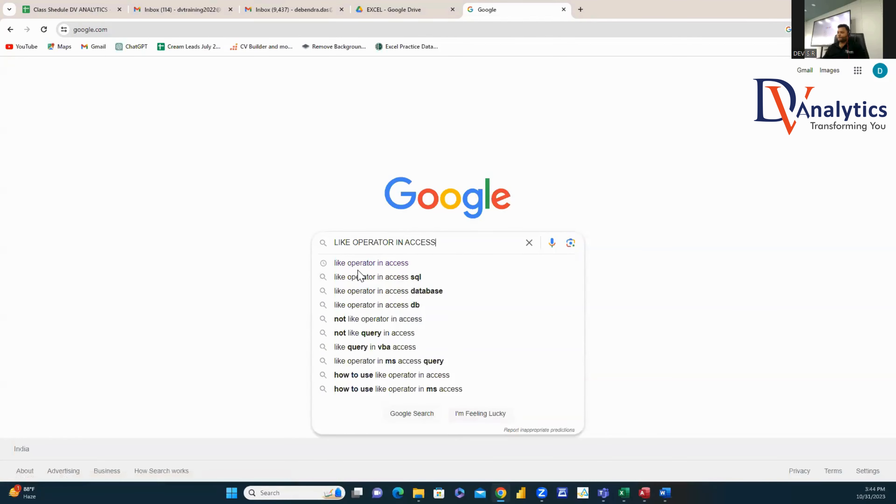
{"action": "key", "text": "Return"}
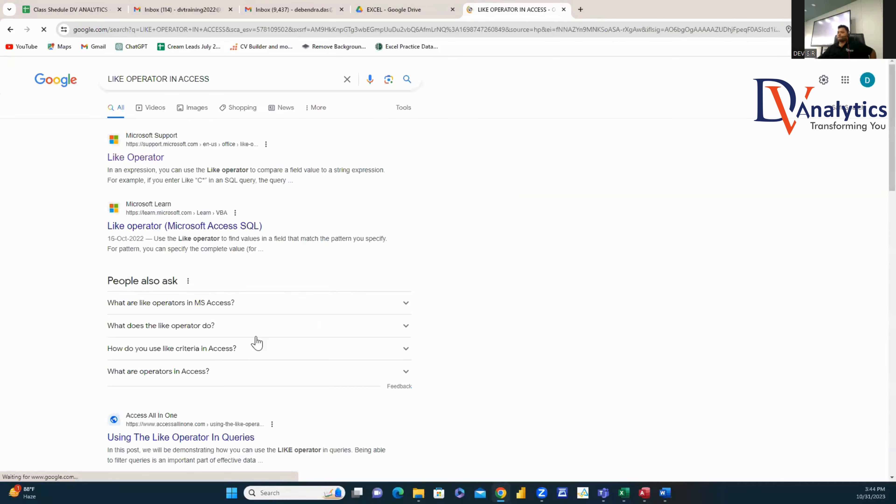
{"action": "left_click", "coordinate": [206, 310]}
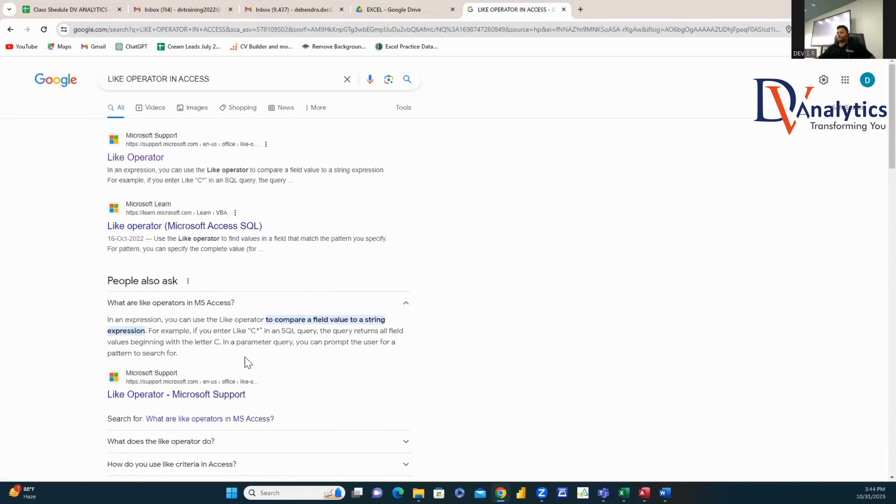
Step: Switch back to Access, set the TOWN criterion to Like ("C*"), run the query, and return to its design
{"action": "key", "text": "alt+Tab"}
{"action": "left_click", "coordinate": [466, 404]}
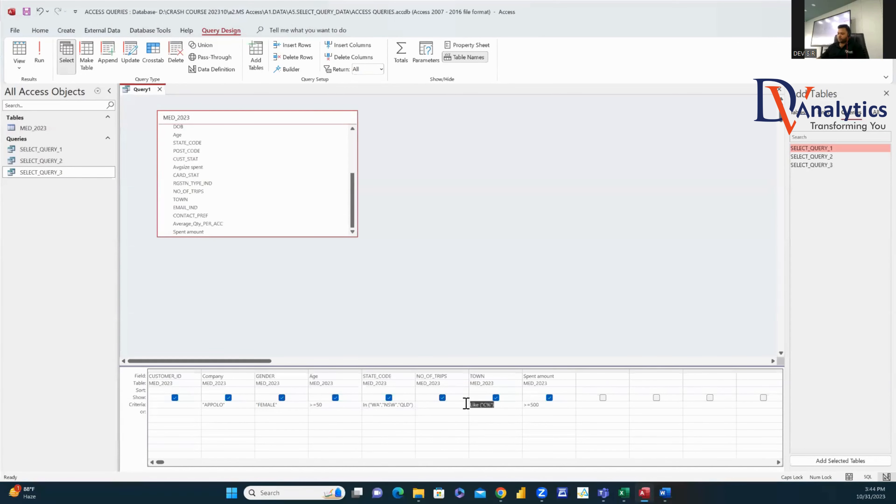
{"action": "type", "text": "(\"C*"}
{"action": "left_click", "coordinate": [492, 418]}
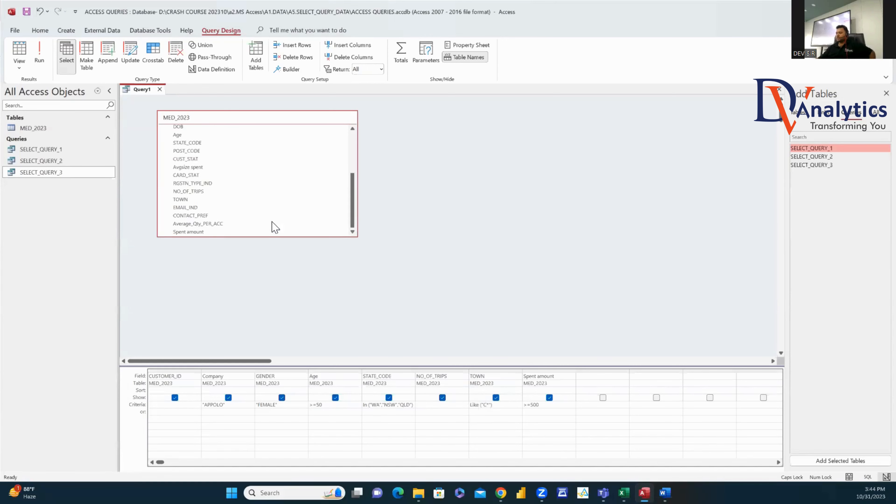
{"action": "left_click", "coordinate": [50, 63]}
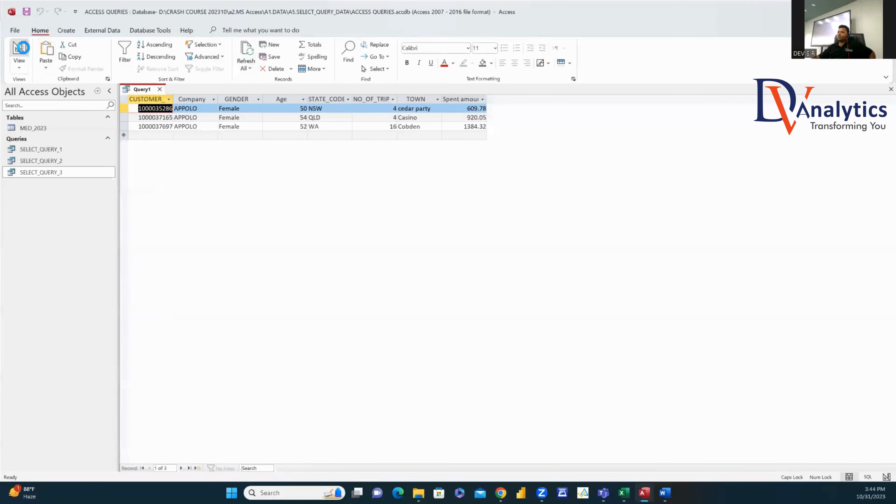
{"action": "left_click", "coordinate": [24, 50]}
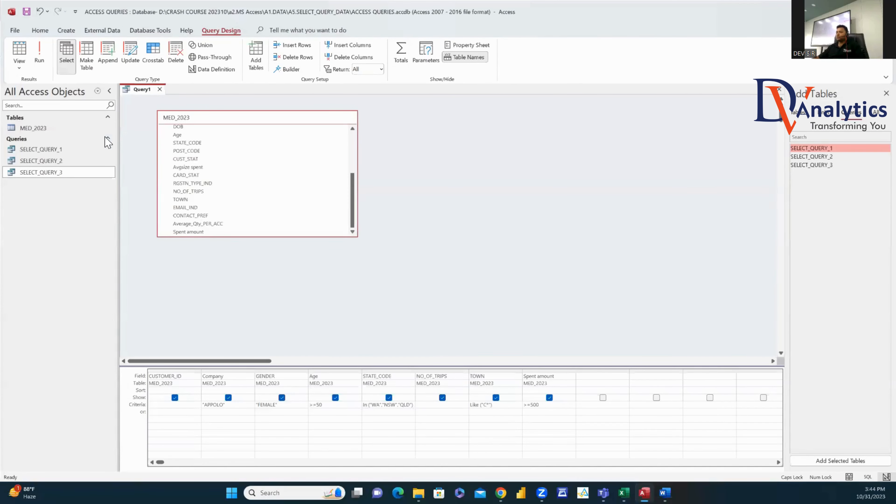
Step: Save the query as SELECT_QUERY_4 and close it
{"action": "key", "text": "ctrl+s"}
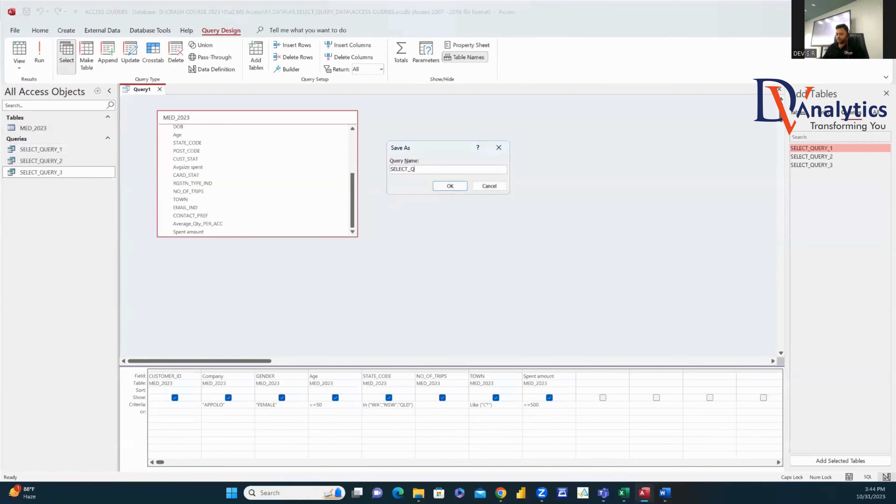
{"action": "type", "text": "SELECT_QUERY_4"}
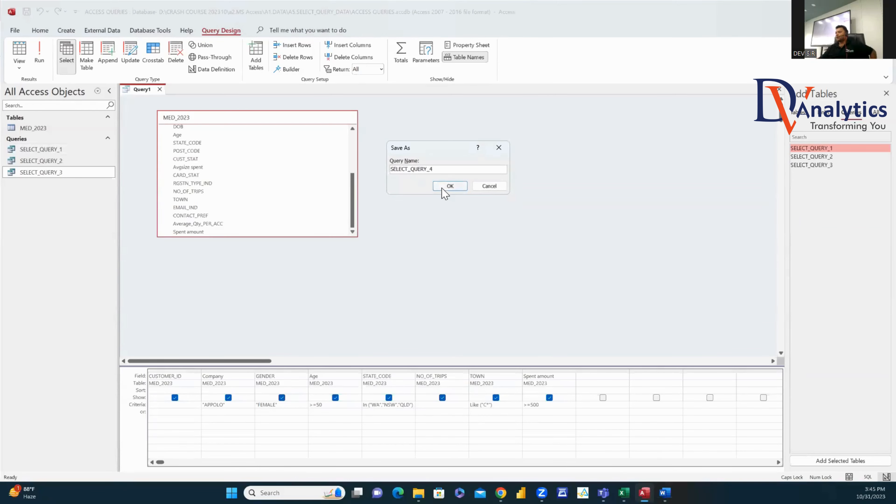
{"action": "left_click", "coordinate": [450, 186]}
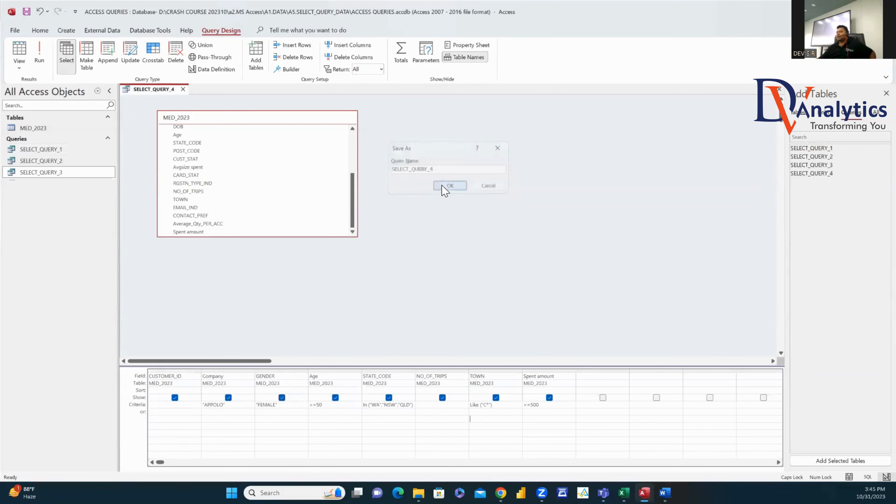
{"action": "left_click", "coordinate": [183, 89]}
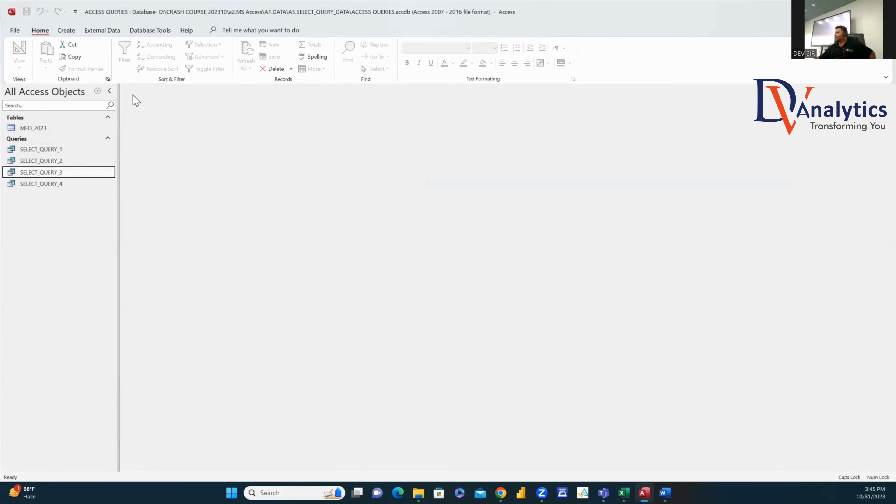
Step: Create a new query design on the MED_2023 table with the fields Company and CUSTOMER_ID
{"action": "left_click", "coordinate": [63, 31]}
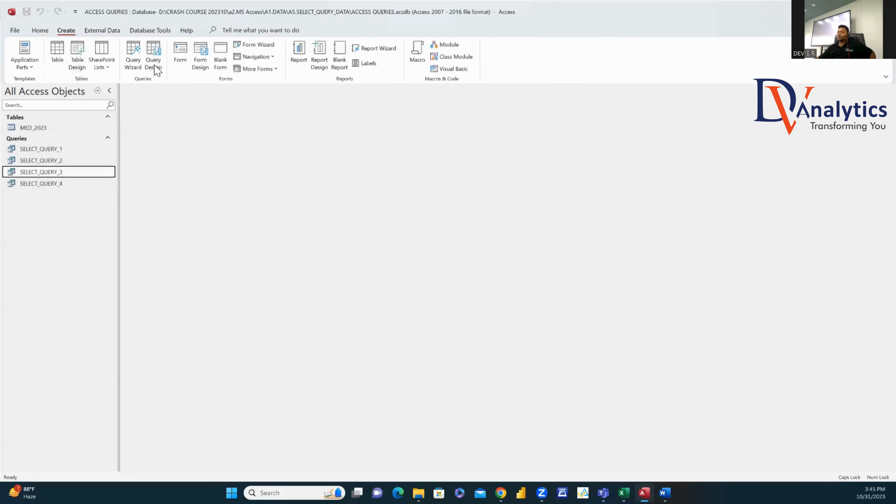
{"action": "left_click", "coordinate": [154, 56]}
{"action": "left_click_drag", "start_coordinate": [43, 129], "coordinate": [325, 243]}
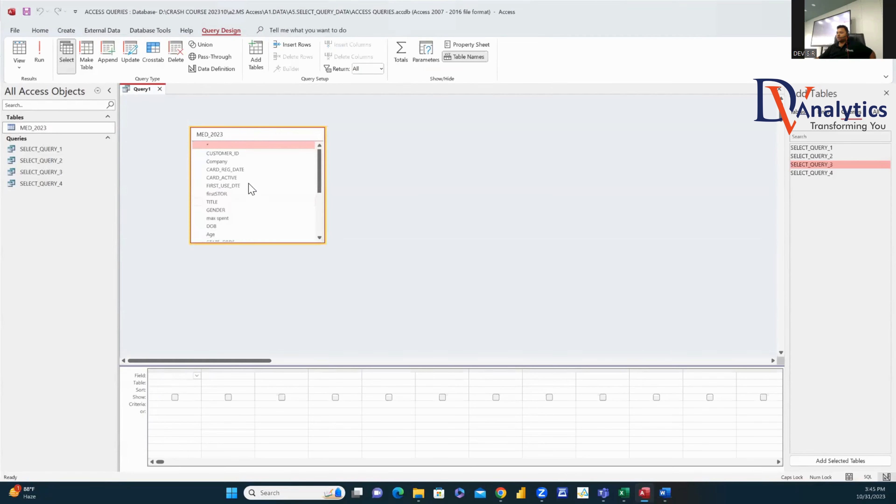
{"action": "left_click_drag", "start_coordinate": [217, 161], "coordinate": [170, 376]}
{"action": "left_click_drag", "start_coordinate": [235, 155], "coordinate": [243, 380]}
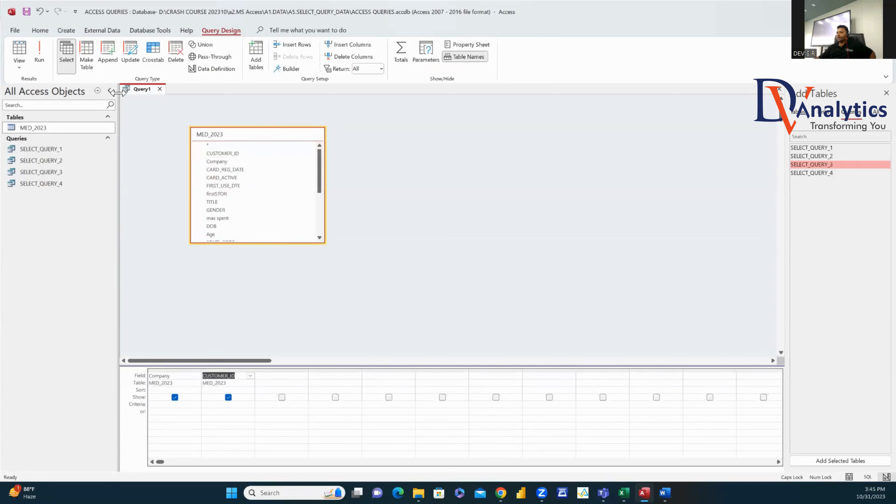
Step: Turn on Totals for the query and set the CUSTOMER_ID total to Count, grouped by Company
{"action": "left_click", "coordinate": [404, 59]}
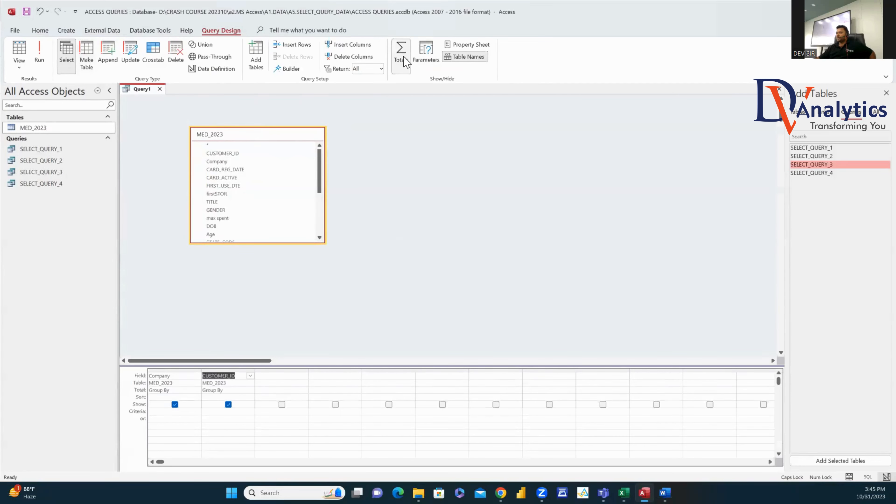
{"action": "left_click", "coordinate": [226, 390]}
{"action": "left_click", "coordinate": [250, 390]}
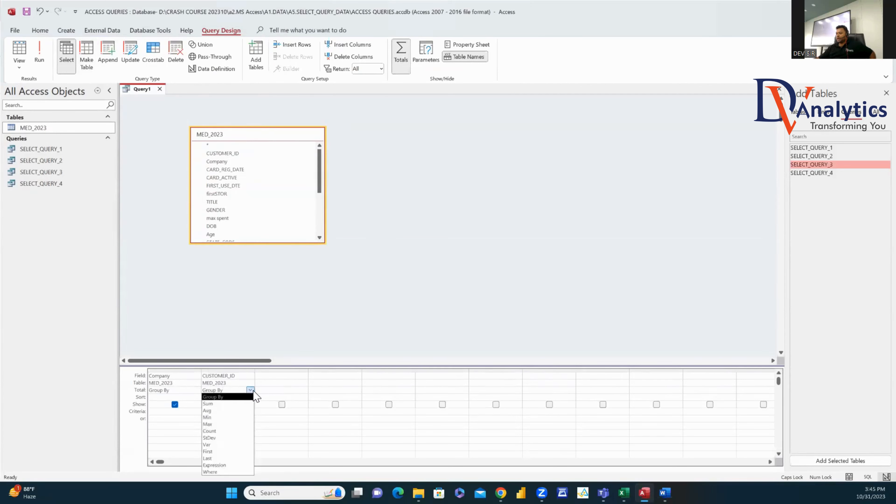
{"action": "left_click", "coordinate": [226, 430]}
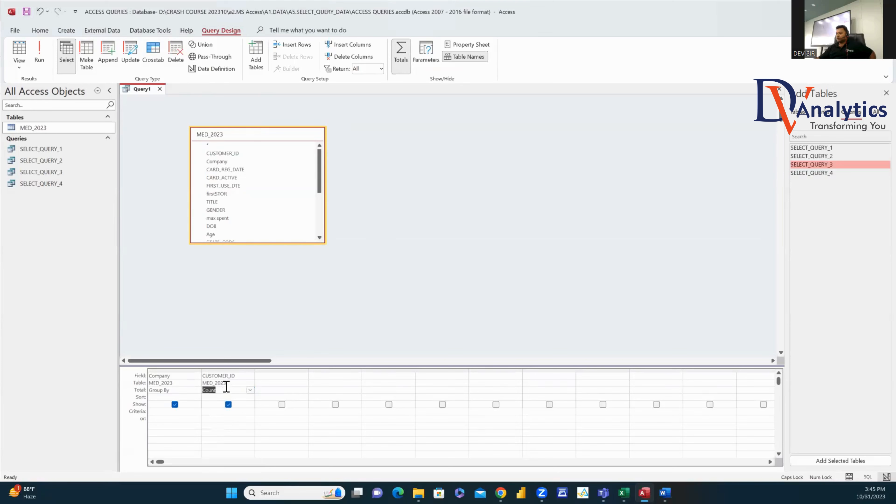
Step: Run the query, fit the customer count column to its heading, and return to the design
{"action": "left_click", "coordinate": [40, 53]}
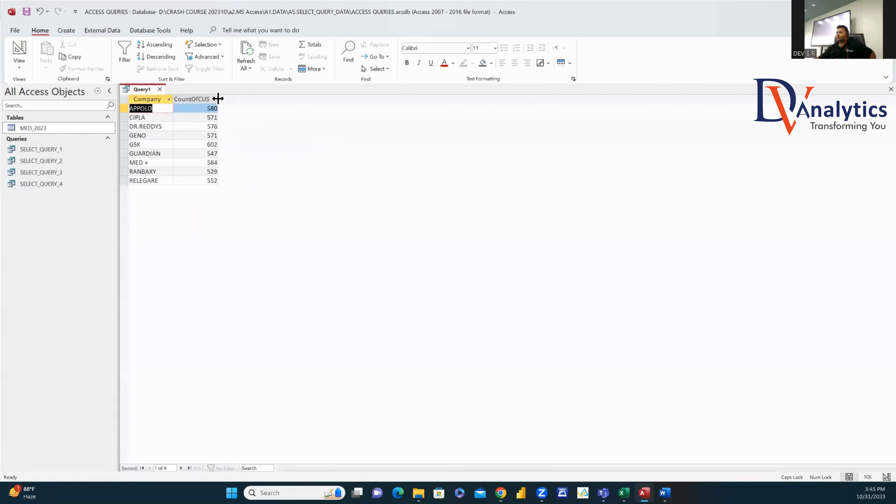
{"action": "double_click", "coordinate": [217, 99]}
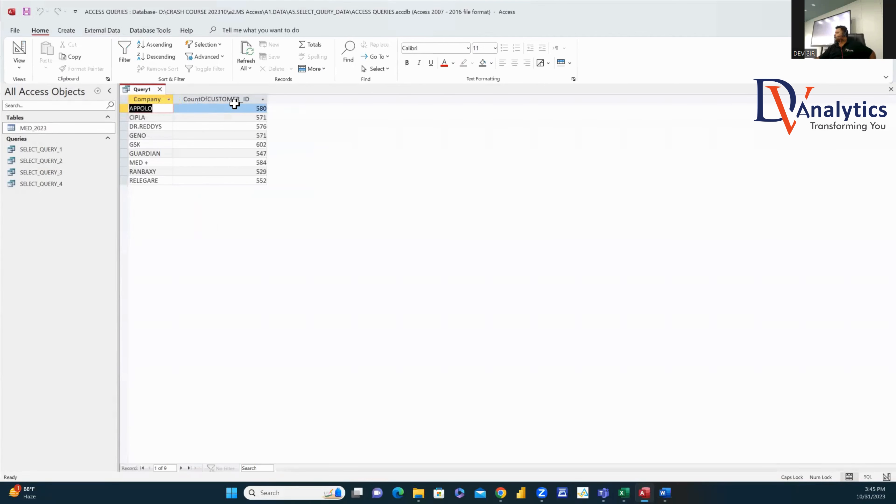
{"action": "left_click", "coordinate": [19, 48]}
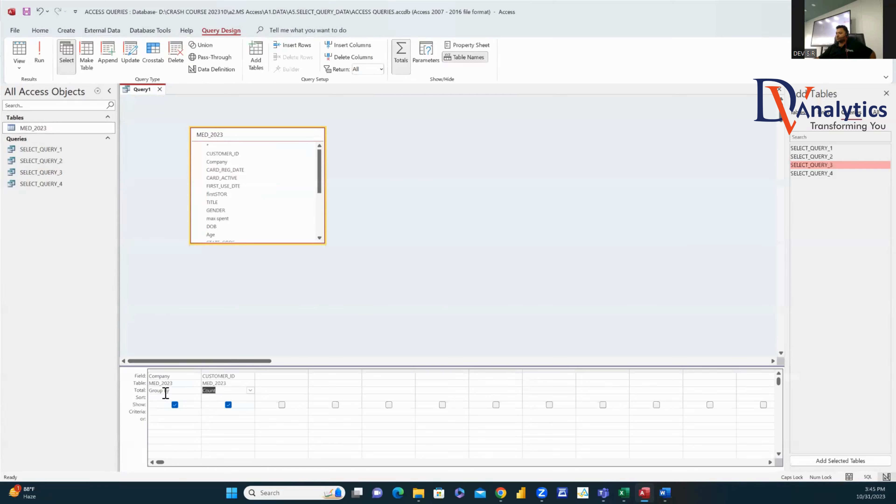
Step: Give the CUSTOMER_ID count column the alias SUBS, run the query, and go back to its design
{"action": "left_click", "coordinate": [205, 376]}
{"action": "type", "text": "SUBS:"}
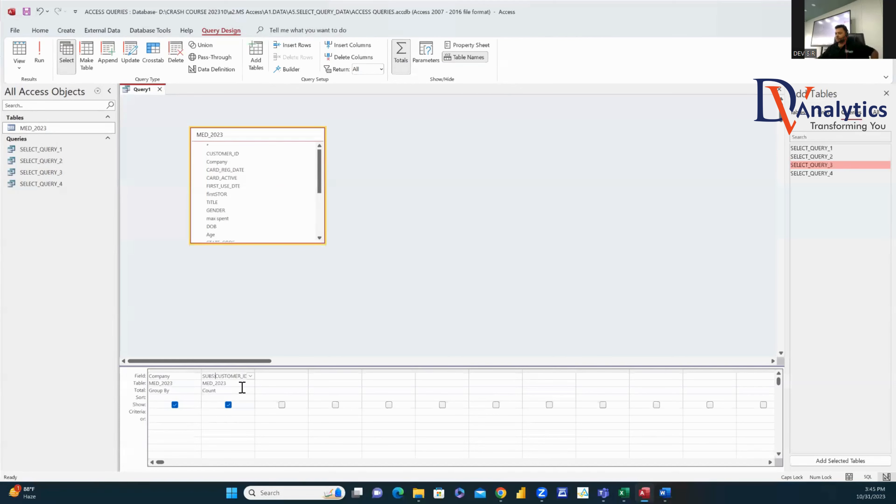
{"action": "left_click", "coordinate": [228, 426]}
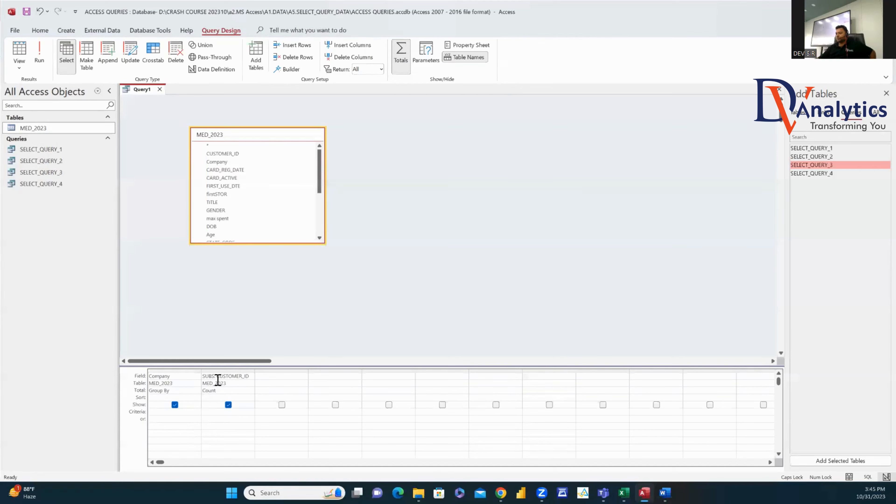
{"action": "left_click", "coordinate": [40, 62]}
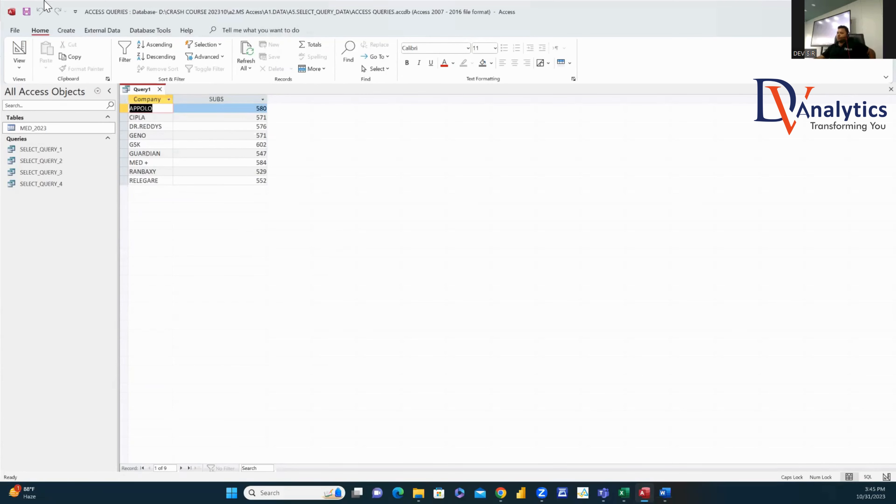
{"action": "left_click", "coordinate": [20, 50]}
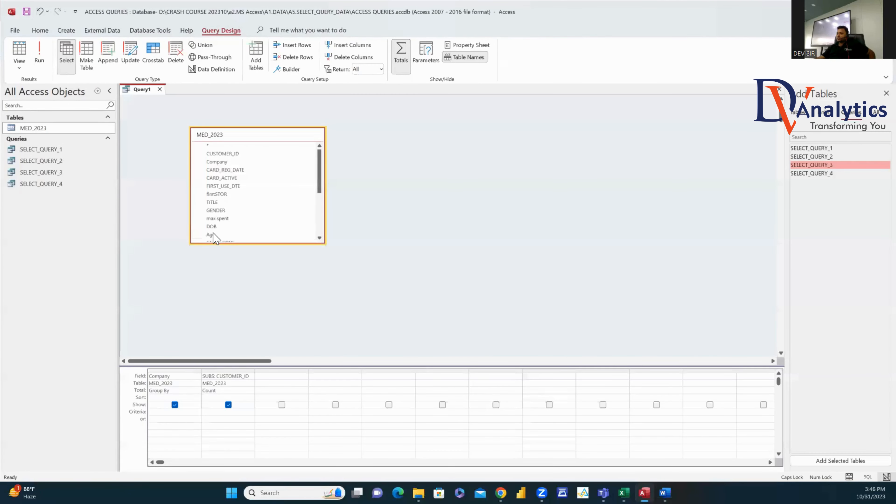
Step: Add the Age field to the query grid, set its total to Avg, and give it the alias AVG_AGE
{"action": "left_click_drag", "start_coordinate": [214, 233], "coordinate": [290, 400]}
{"action": "left_click", "coordinate": [284, 392]}
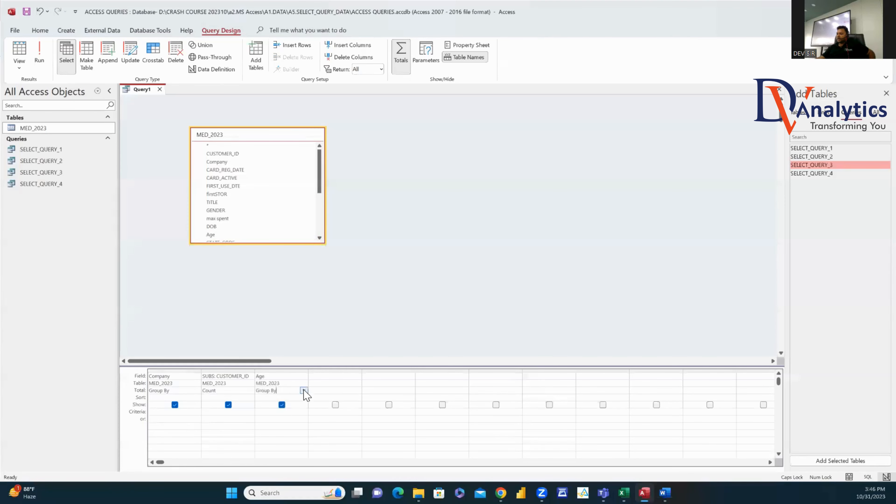
{"action": "left_click", "coordinate": [304, 390]}
{"action": "left_click", "coordinate": [279, 411]}
{"action": "left_click", "coordinate": [258, 377]}
{"action": "type", "text": "AVG_AGE:"}
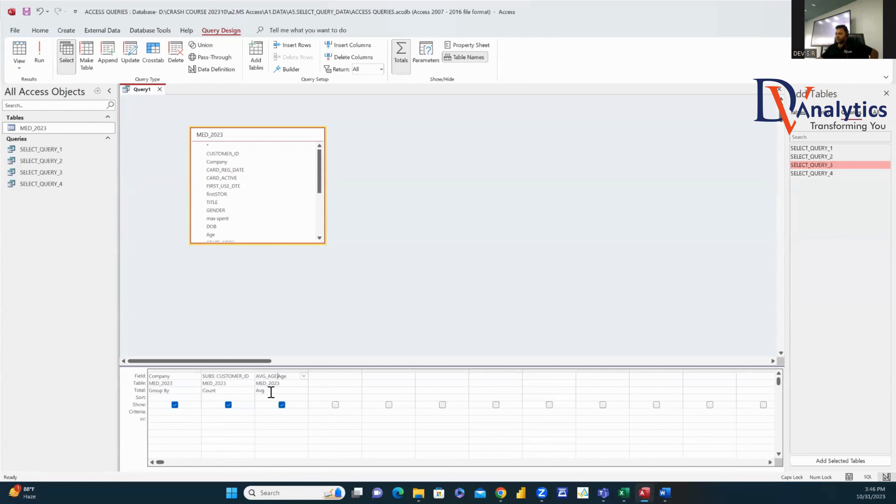
Step: Run the query to view the average age per company, and return to its design
{"action": "left_click", "coordinate": [300, 419]}
{"action": "left_click", "coordinate": [48, 65]}
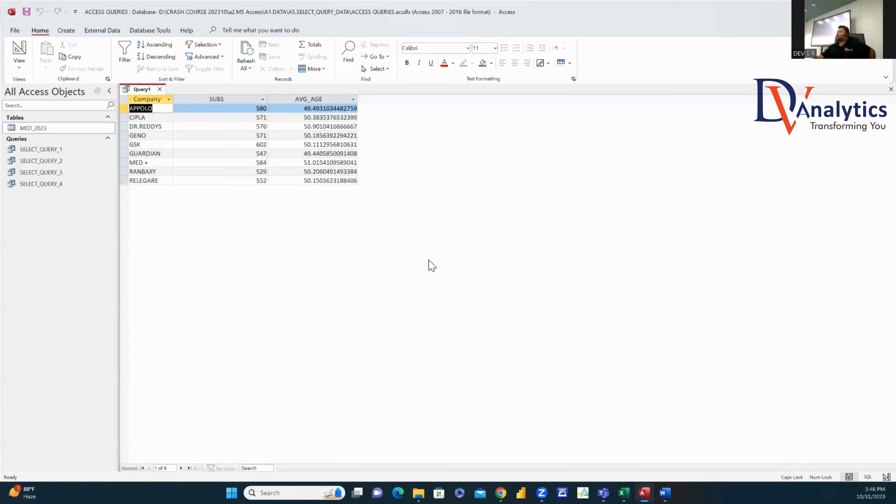
{"action": "left_click", "coordinate": [20, 51]}
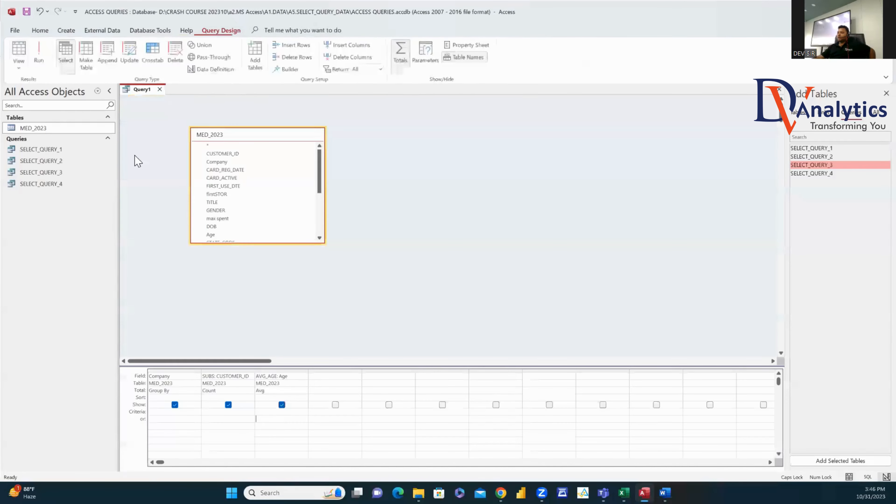
Step: Change the AVG_AGE expression to FORMAT(Age,"STANDARD") in the Expression Builder and run the query
{"action": "right_click", "coordinate": [286, 376]}
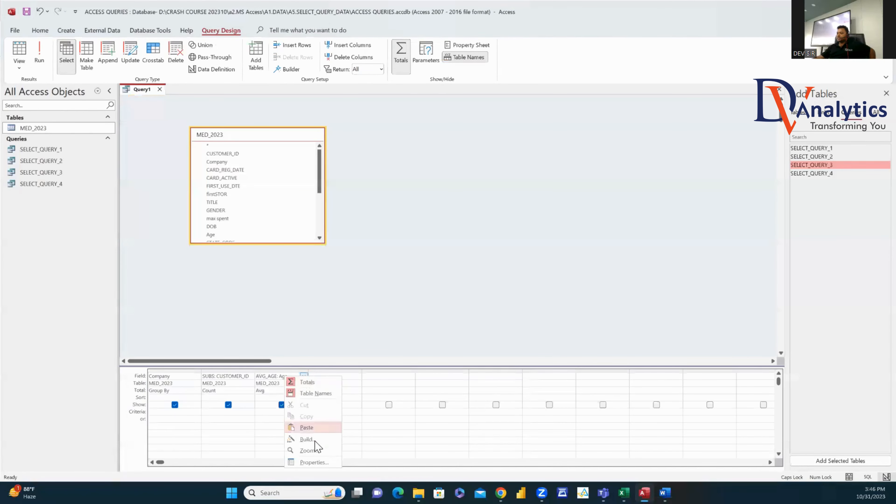
{"action": "left_click", "coordinate": [312, 440]}
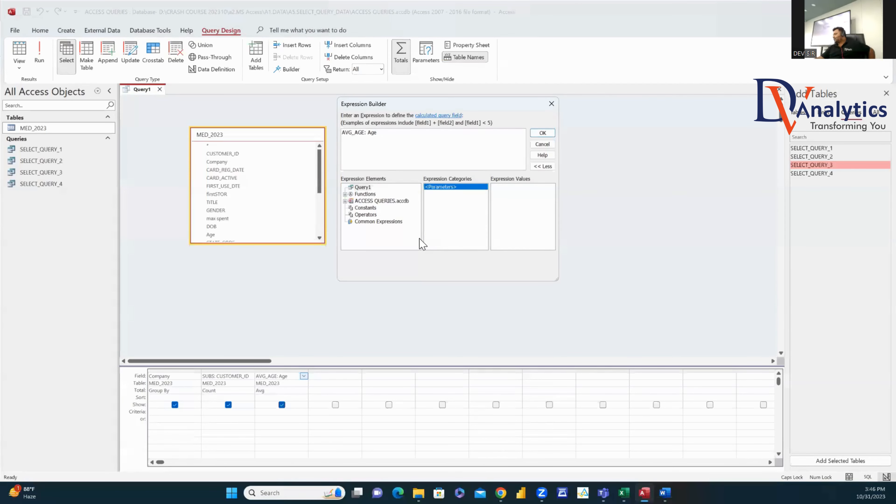
{"action": "type", "text": "FORMAT("}
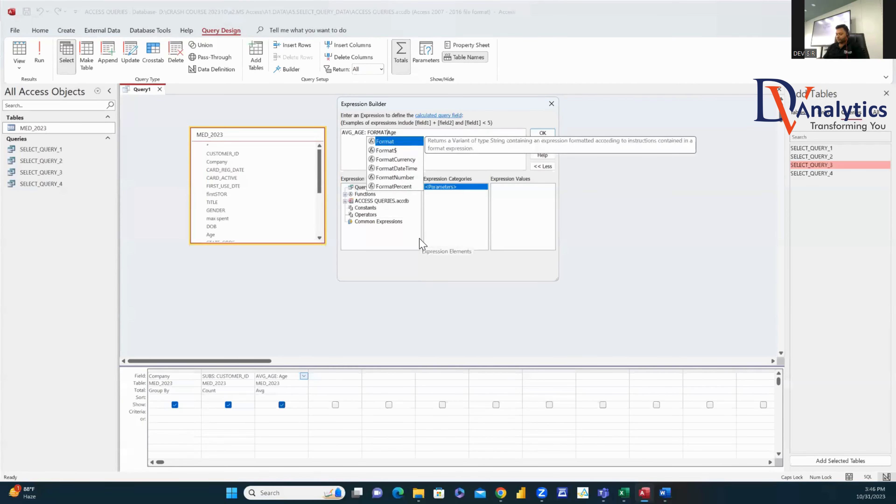
{"action": "left_click", "coordinate": [408, 131]}
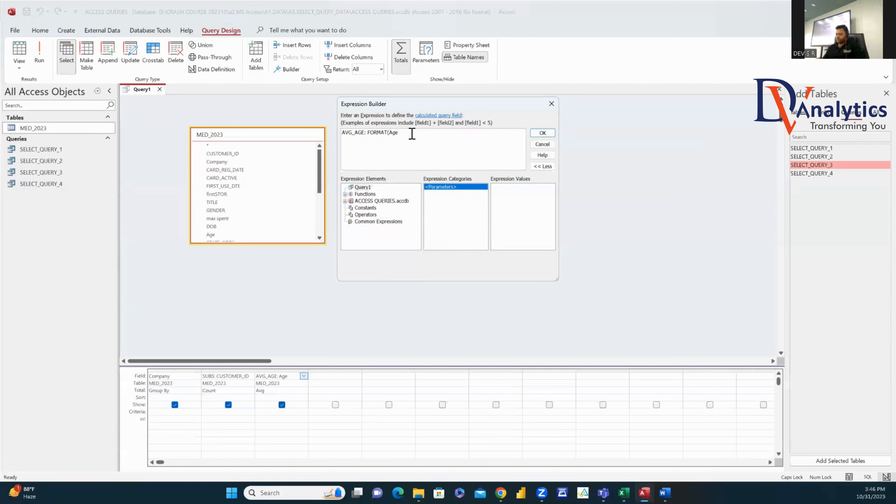
{"action": "type", "text": ",\"STANDARD"}
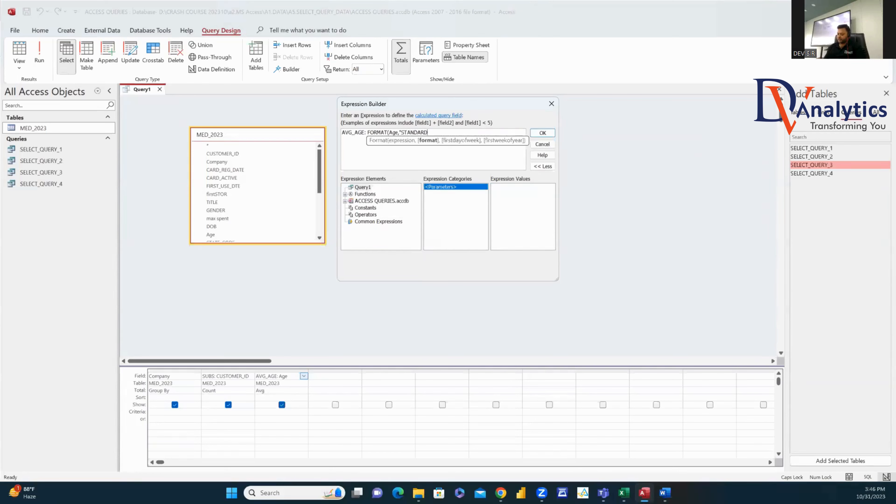
{"action": "type", "text": "\")"}
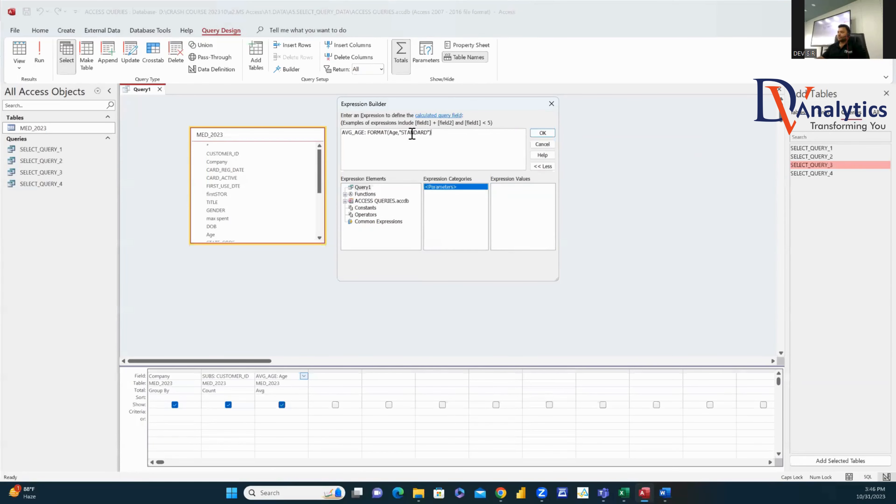
{"action": "left_click", "coordinate": [543, 133]}
{"action": "left_click", "coordinate": [39, 53]}
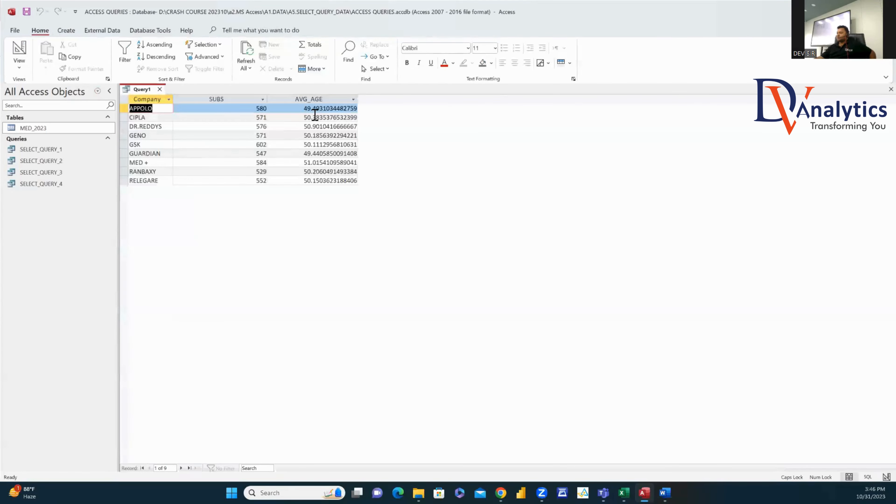
Step: Switch to Chrome, search Google for techonthenet, and open the TechOnTheNet site
{"action": "left_click", "coordinate": [502, 492]}
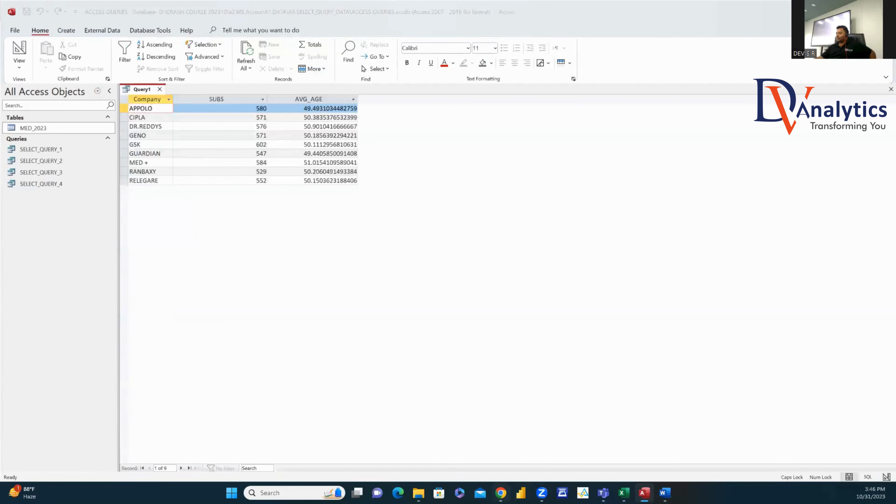
{"action": "left_click", "coordinate": [335, 27]}
{"action": "type", "text": "TECHON T"}
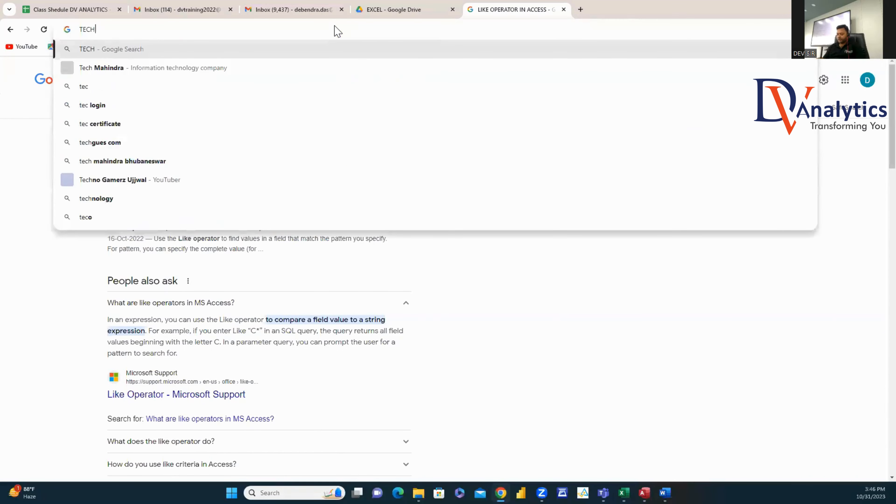
{"action": "key", "text": "BackSpace"}
{"action": "key", "text": "BackSpace"}
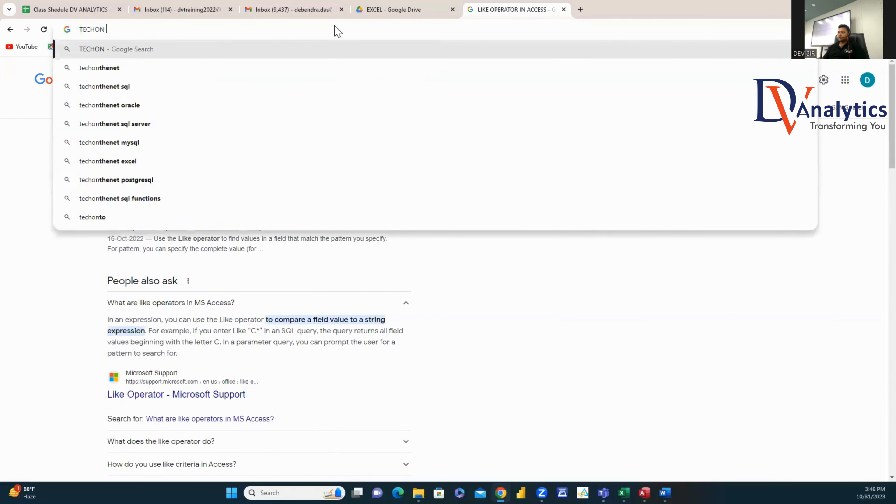
{"action": "left_click", "coordinate": [116, 88]}
{"action": "left_click", "coordinate": [114, 91]}
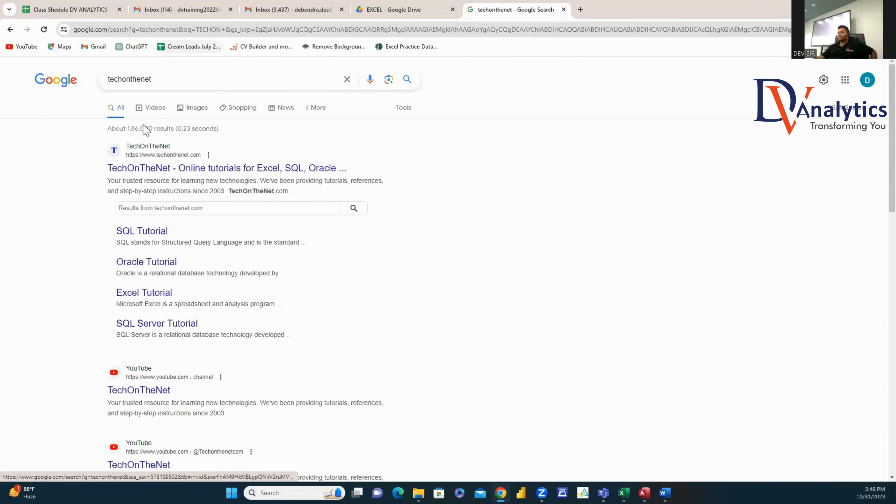
{"action": "left_click", "coordinate": [141, 170]}
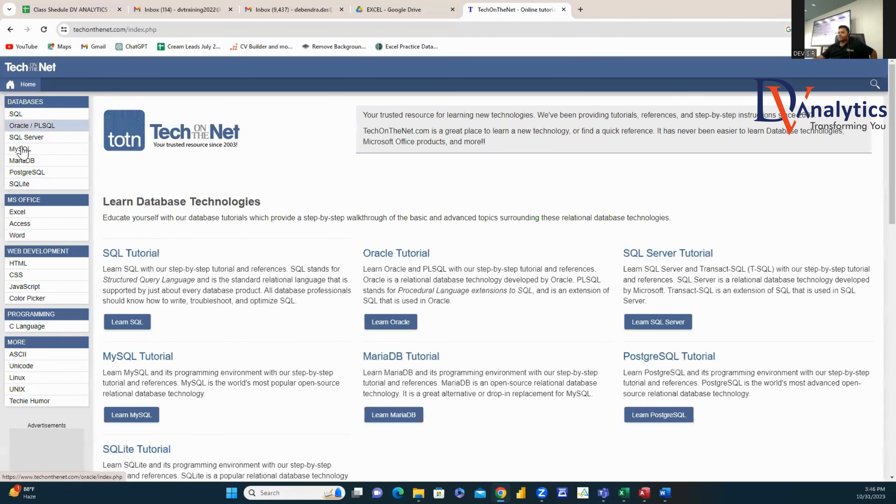
Step: Open the Format (with Numbers) reference page from the site's categorized list of Access functions
{"action": "left_click", "coordinate": [20, 224]}
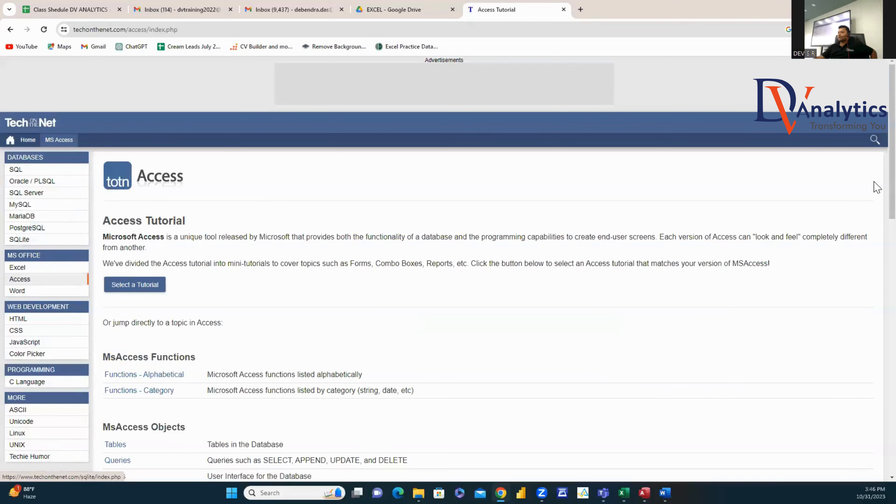
{"action": "left_click_drag", "start_coordinate": [874, 202], "coordinate": [794, 220]}
{"action": "left_click", "coordinate": [160, 391]}
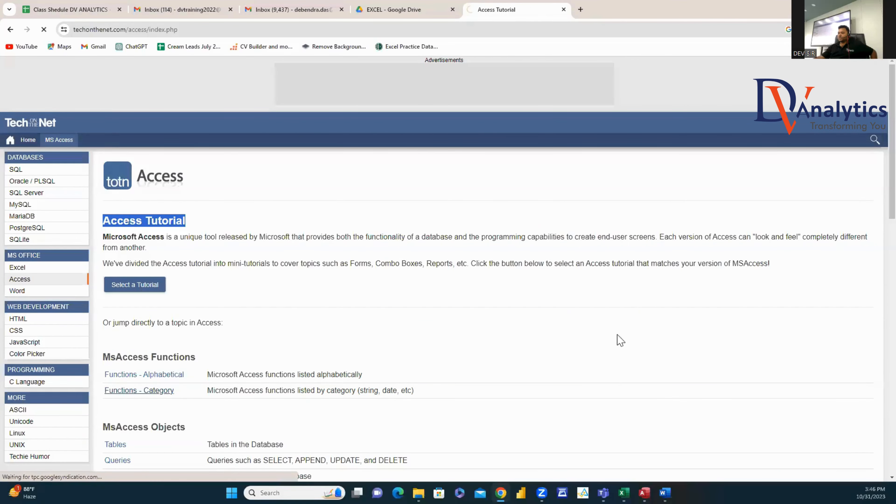
{"action": "scroll", "coordinate": [875, 184], "scroll_direction": "down", "scroll_amount": 8}
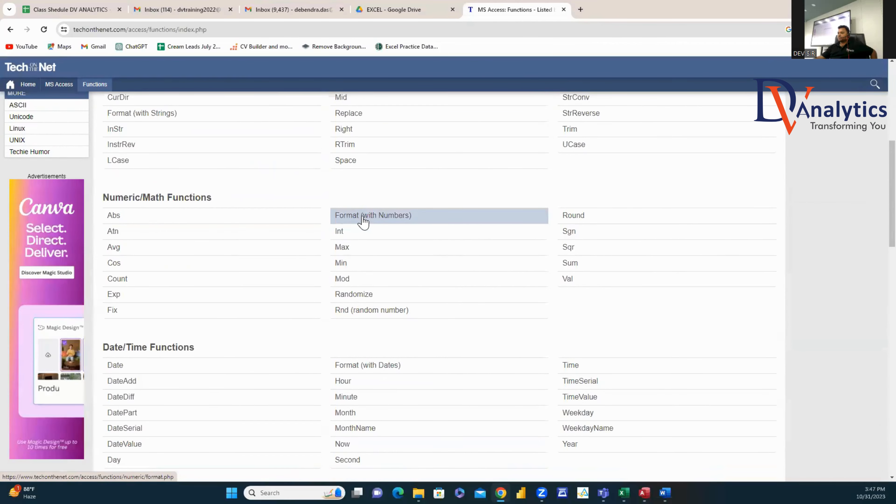
{"action": "left_click", "coordinate": [363, 219]}
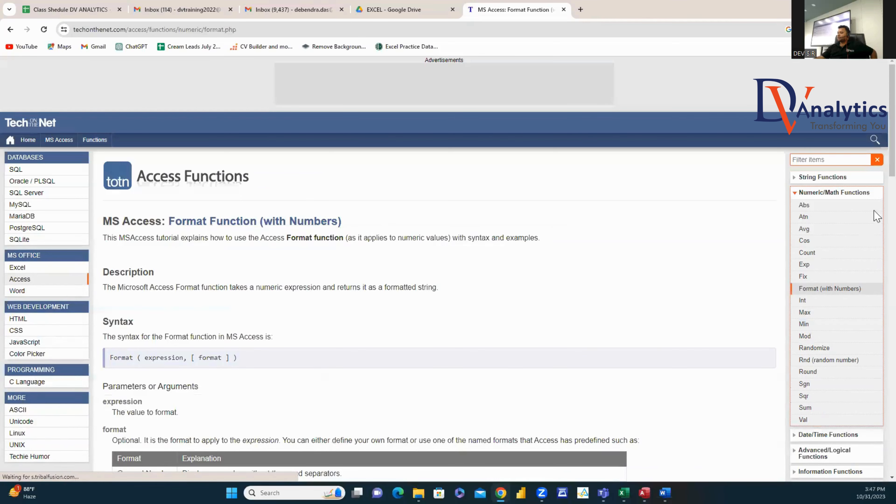
Step: Examine the "Standard" and "#,##0.00" examples of the Format function, and switch back to Access
{"action": "scroll", "coordinate": [875, 267], "scroll_direction": "down", "scroll_amount": 10}
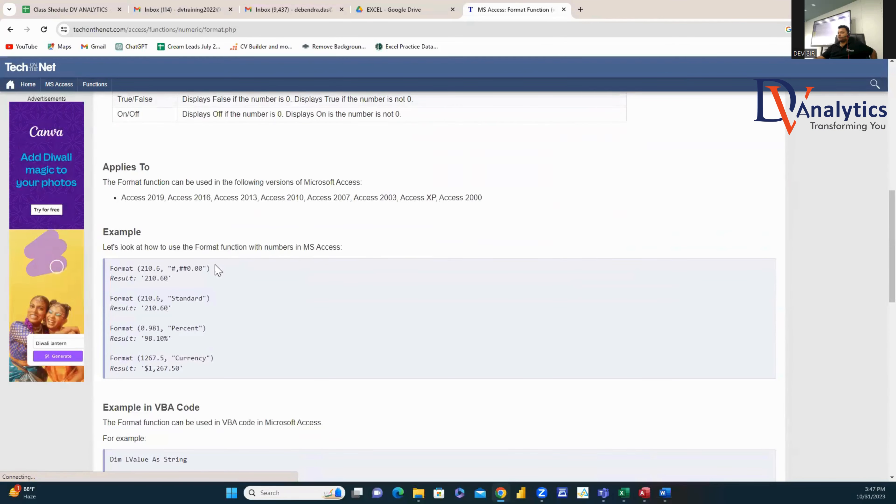
{"action": "left_click_drag", "start_coordinate": [172, 298], "coordinate": [207, 298]}
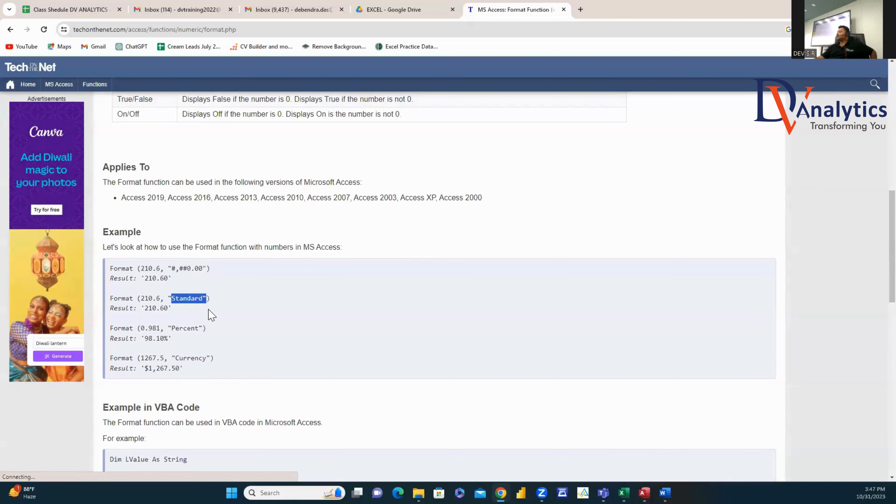
{"action": "left_click", "coordinate": [209, 317]}
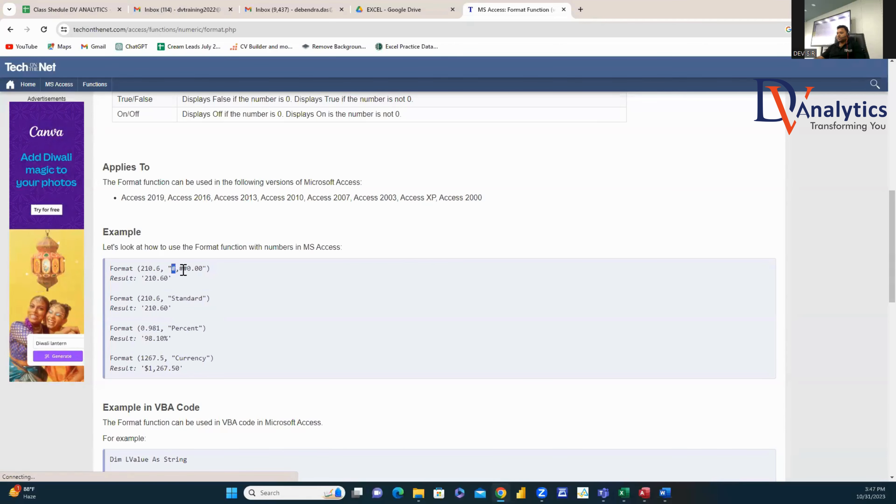
{"action": "left_click_drag", "start_coordinate": [183, 270], "coordinate": [205, 270]}
{"action": "left_click", "coordinate": [836, 10]}
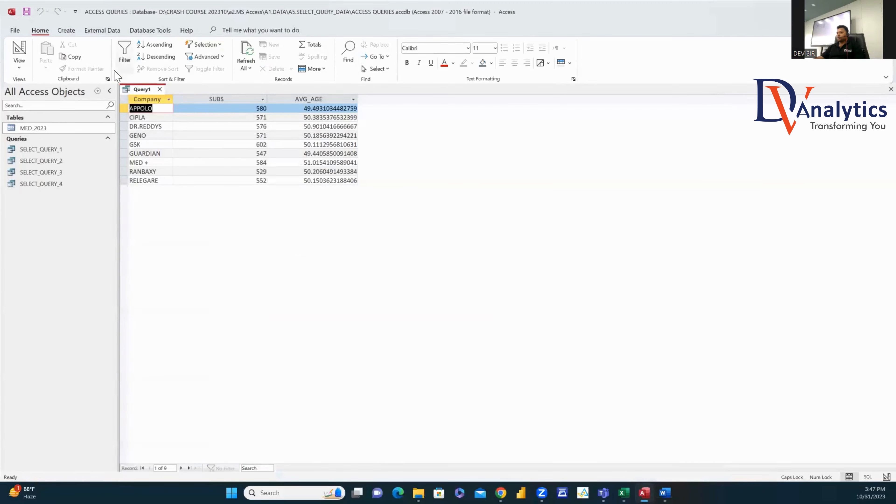
Step: Replace the AVG_AGE format string with "#,##0.0" in the Expression Builder, run the query, and return to its design
{"action": "left_click", "coordinate": [22, 49]}
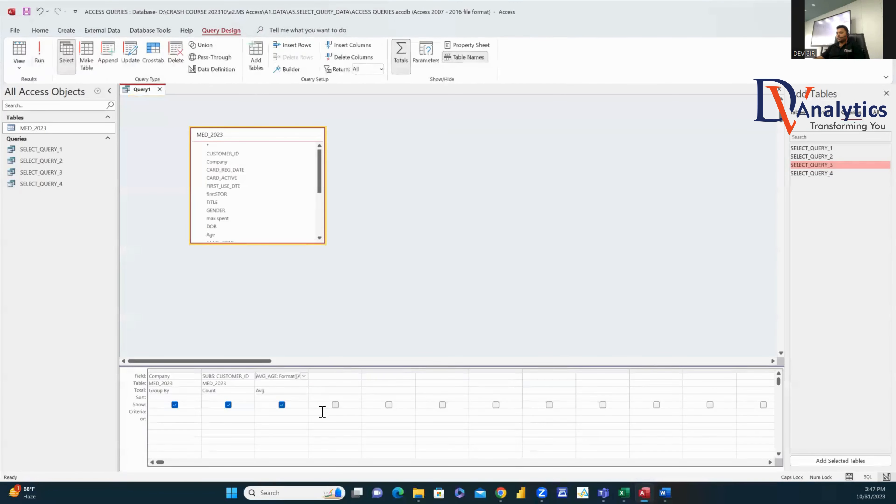
{"action": "right_click", "coordinate": [284, 375]}
{"action": "left_click", "coordinate": [314, 438]}
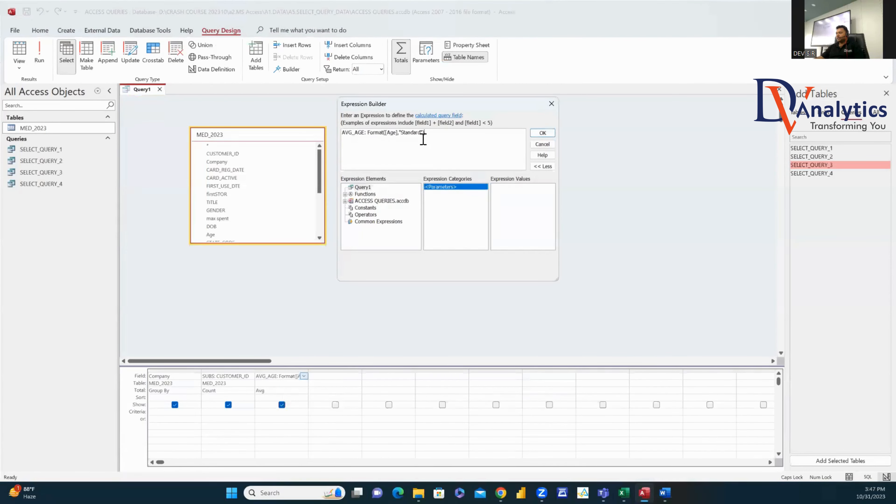
{"action": "left_click_drag", "start_coordinate": [422, 134], "coordinate": [402, 134]}
{"action": "type", "text": "#,##0.00"}
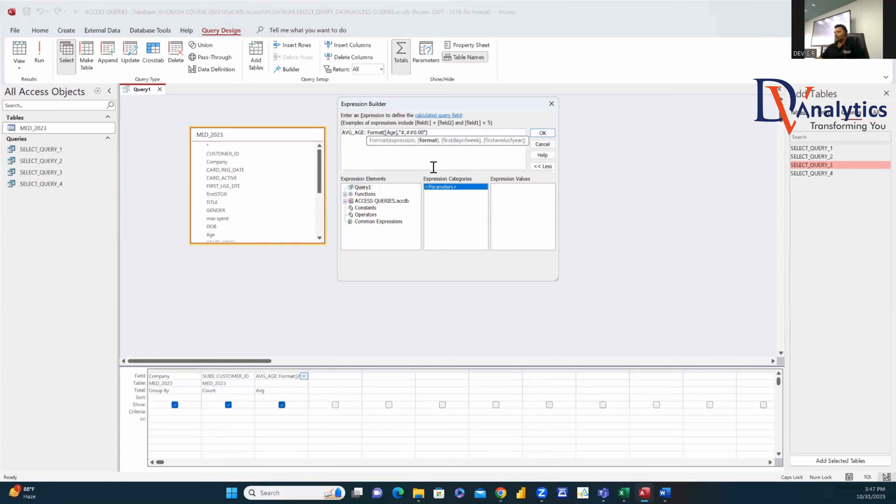
{"action": "key", "text": "BackSpace"}
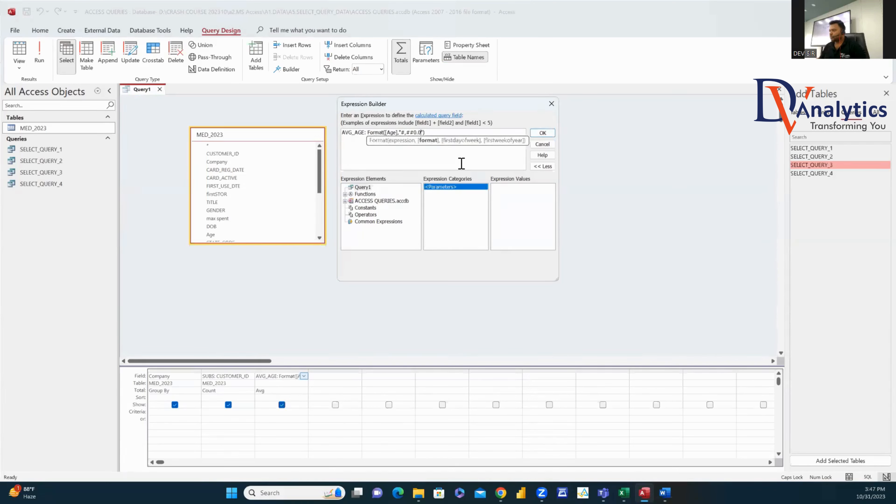
{"action": "left_click", "coordinate": [543, 134]}
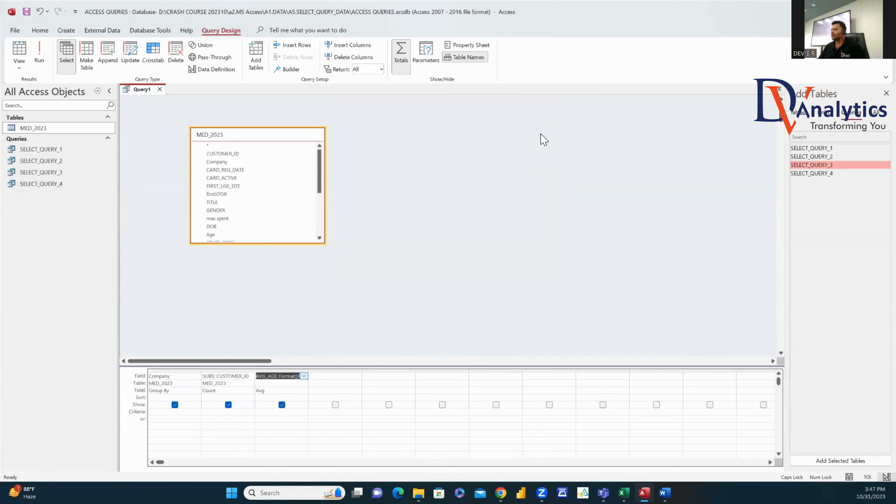
{"action": "left_click", "coordinate": [40, 57]}
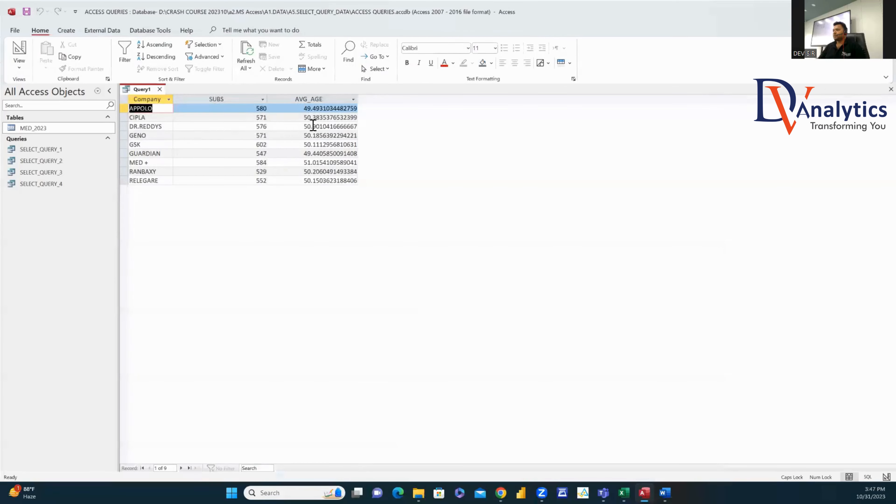
{"action": "left_click", "coordinate": [19, 53]}
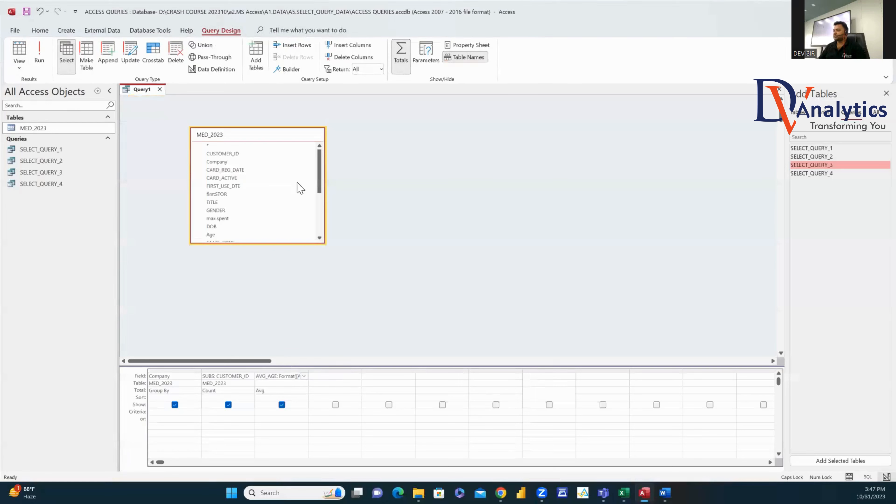
Step: Set the AVG_AGE format string to "#,##0.00", run the query, and go back to its design
{"action": "right_click", "coordinate": [275, 376]}
{"action": "left_click", "coordinate": [300, 437]}
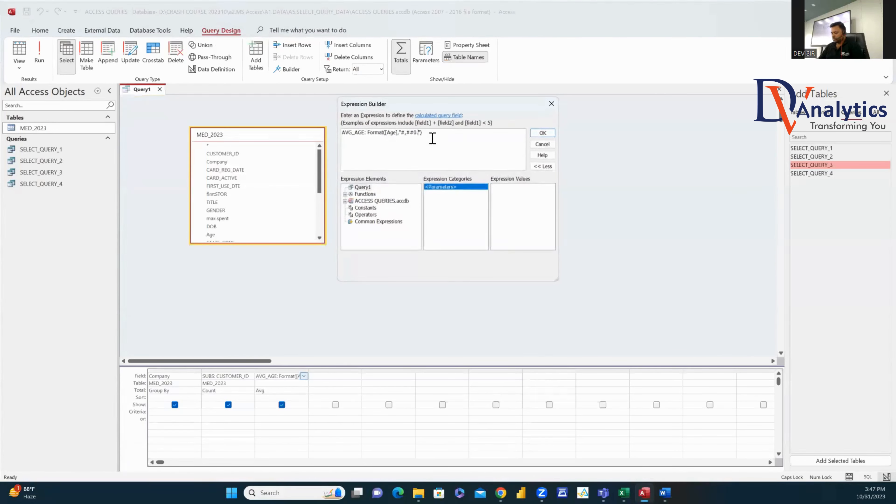
{"action": "type", "text": "00"}
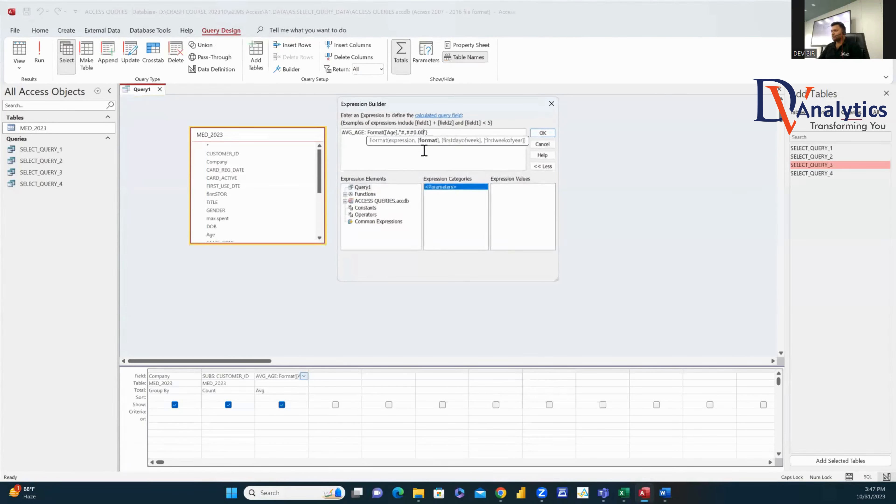
{"action": "left_click", "coordinate": [543, 133]}
{"action": "left_click", "coordinate": [39, 53]}
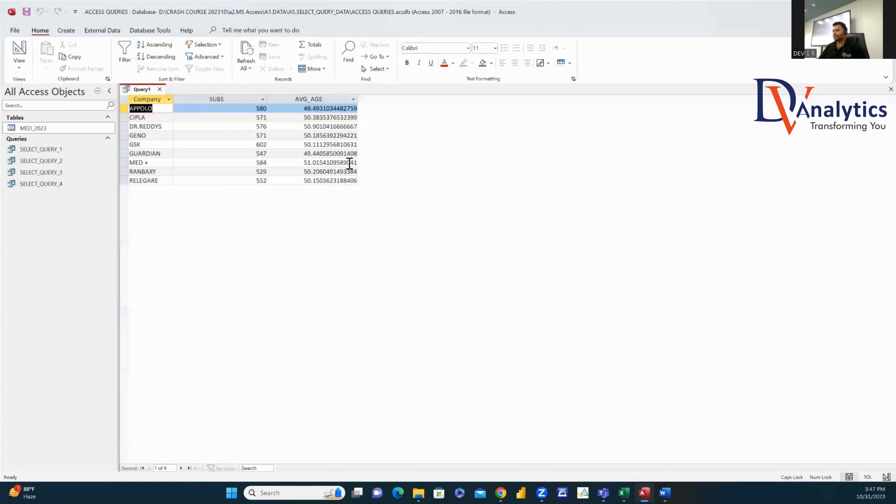
{"action": "left_click", "coordinate": [18, 50]}
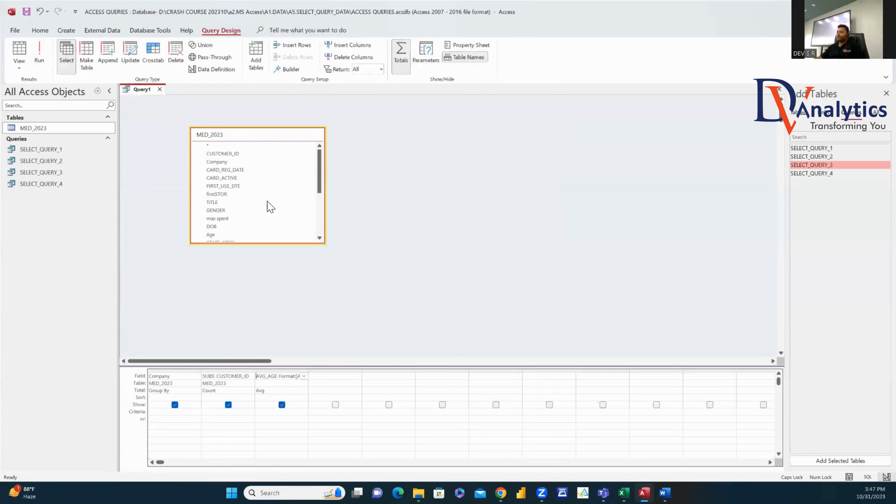
Step: Add NO_OF_TRIPS to the query grid as a Sum column with the alias VISITS
{"action": "scroll", "coordinate": [226, 219], "scroll_direction": "down", "scroll_amount": 4}
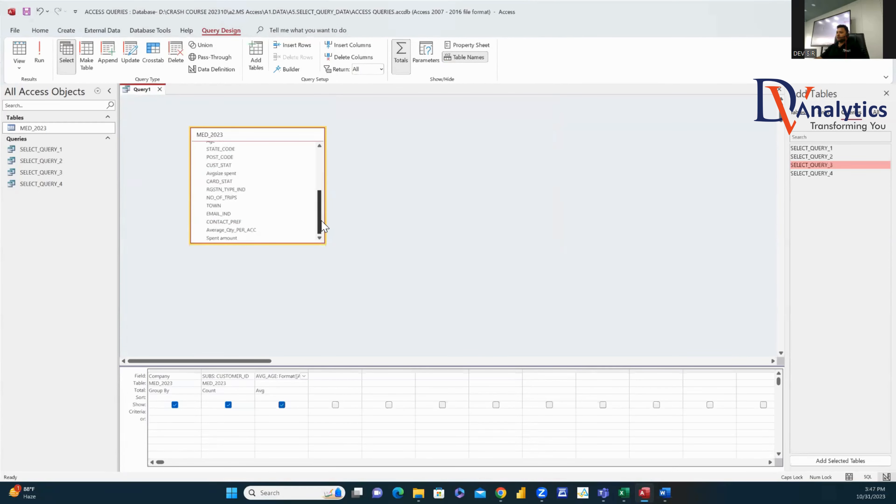
{"action": "left_click_drag", "start_coordinate": [228, 199], "coordinate": [334, 390]}
{"action": "left_click", "coordinate": [356, 390]}
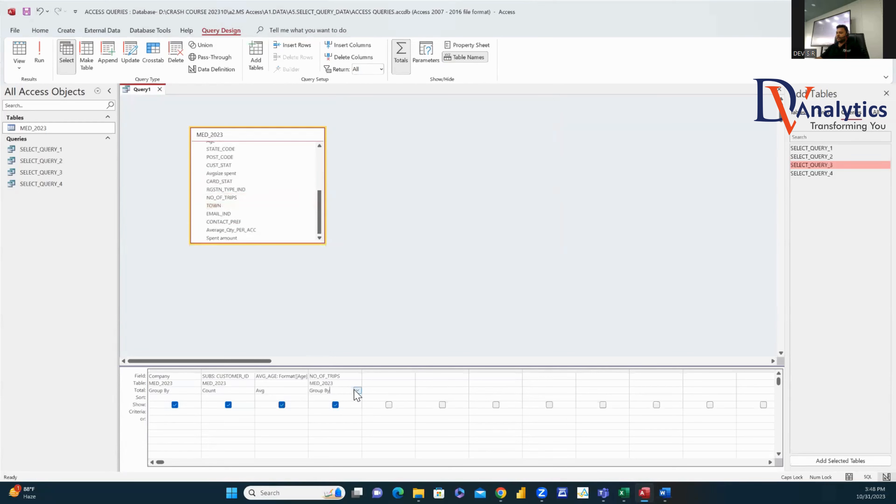
{"action": "left_click", "coordinate": [357, 390]}
{"action": "left_click", "coordinate": [326, 403]}
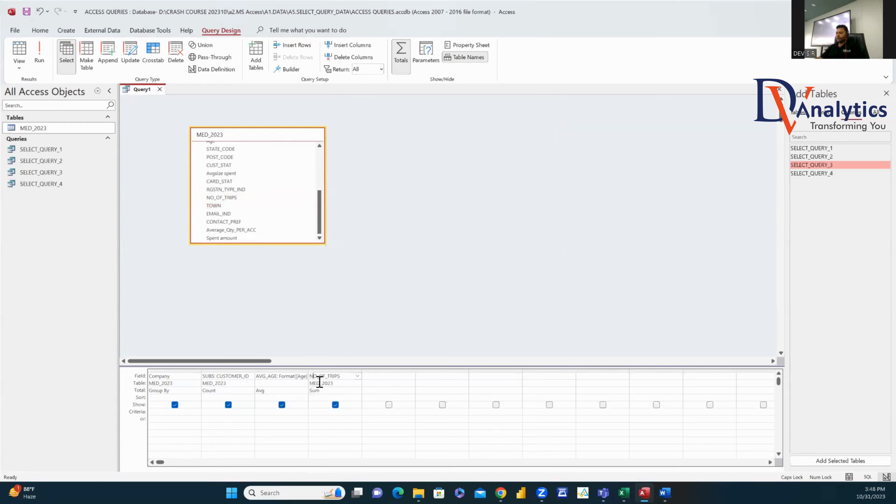
{"action": "left_click", "coordinate": [310, 376]}
{"action": "type", "text": "VIS"}
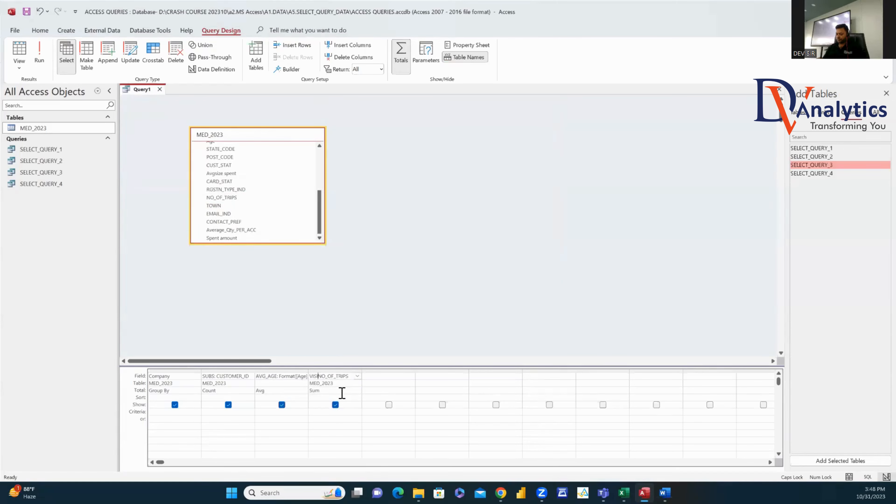
{"action": "type", "text": "ITS:"}
{"action": "left_click", "coordinate": [384, 377]}
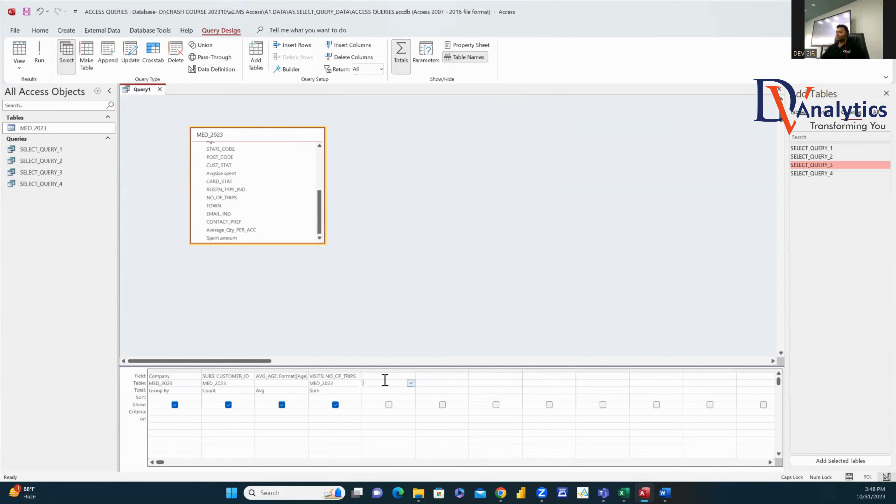
Step: Add Spent amount as a Sum column with the alias SPENT, run the query, and return to its design
{"action": "left_click_drag", "start_coordinate": [257, 239], "coordinate": [364, 379]}
{"action": "left_click", "coordinate": [413, 391]}
{"action": "left_click", "coordinate": [411, 390]}
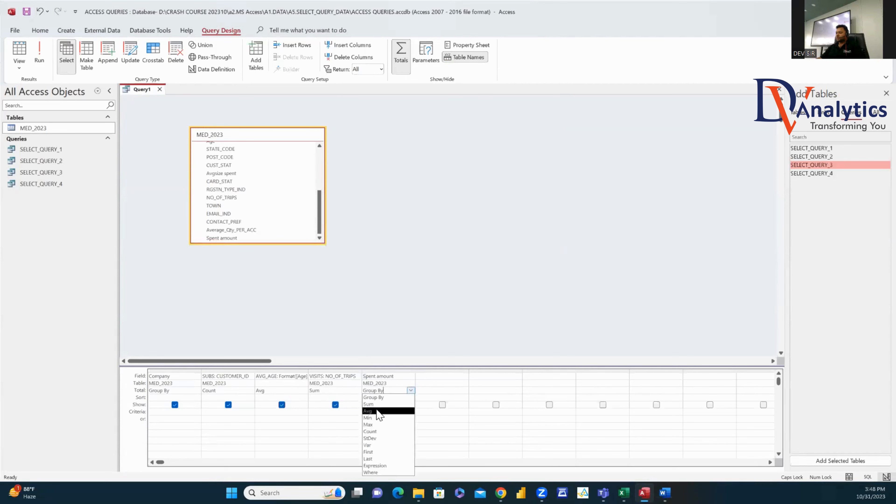
{"action": "left_click", "coordinate": [377, 404]}
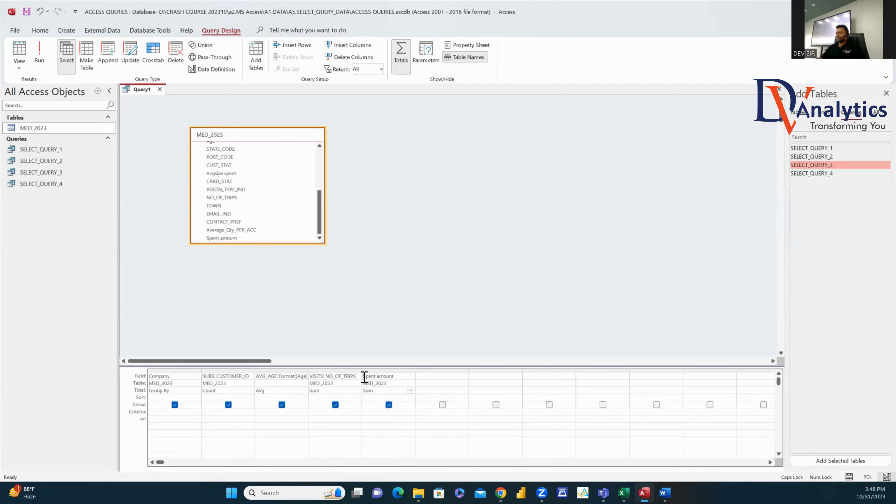
{"action": "left_click", "coordinate": [365, 377]}
{"action": "type", "text": "SPENT:"}
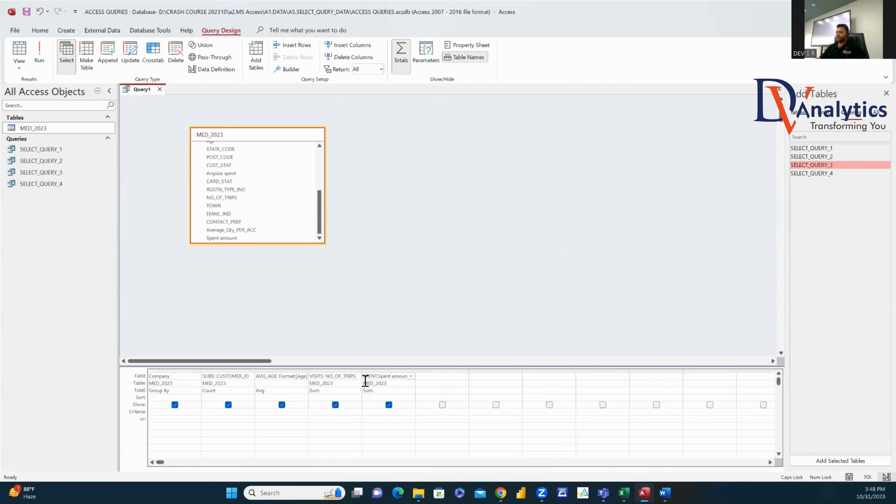
{"action": "left_click", "coordinate": [39, 56]}
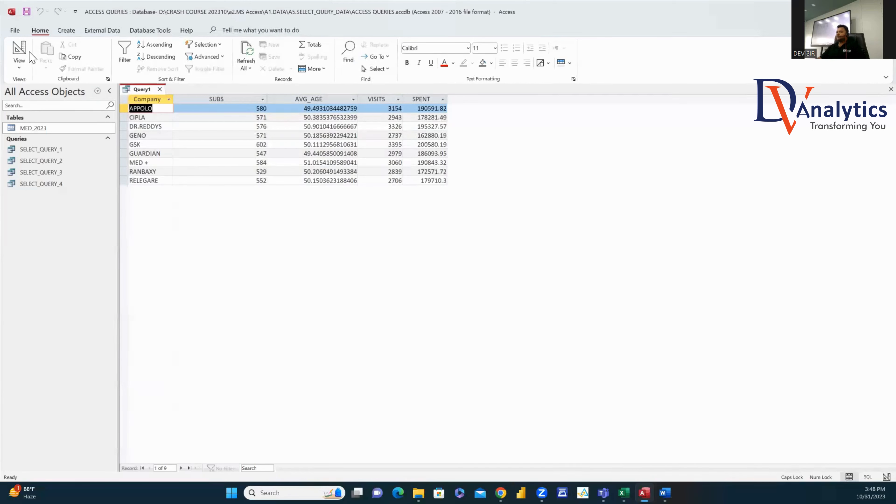
{"action": "left_click", "coordinate": [19, 49]}
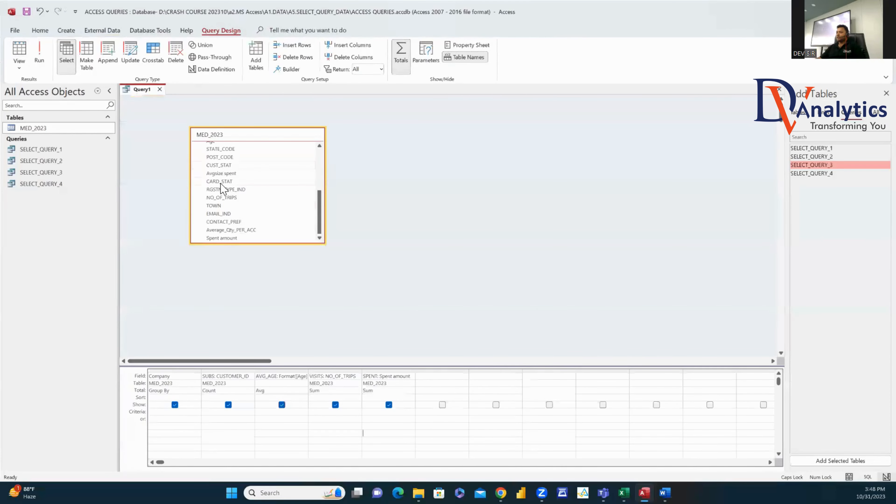
Step: Insert STATE_CODE as a Group By column before Company, run the query, and go back to its design
{"action": "left_click_drag", "start_coordinate": [222, 152], "coordinate": [167, 374]}
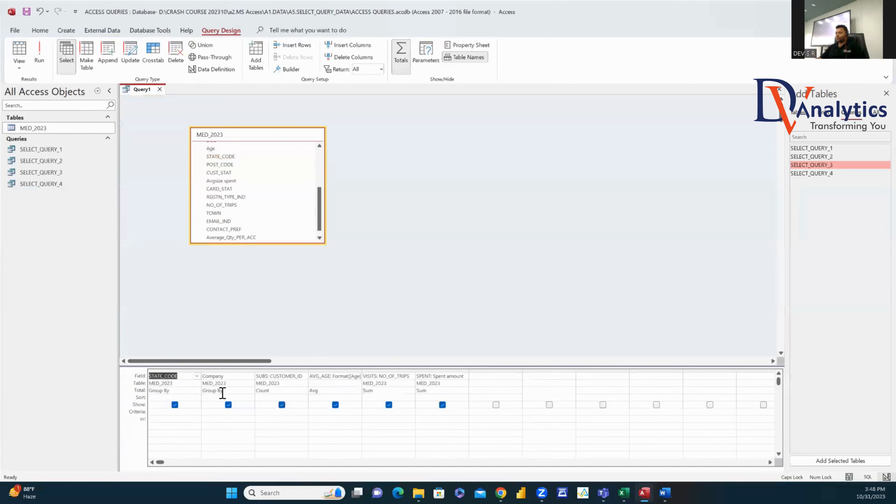
{"action": "left_click", "coordinate": [39, 53]}
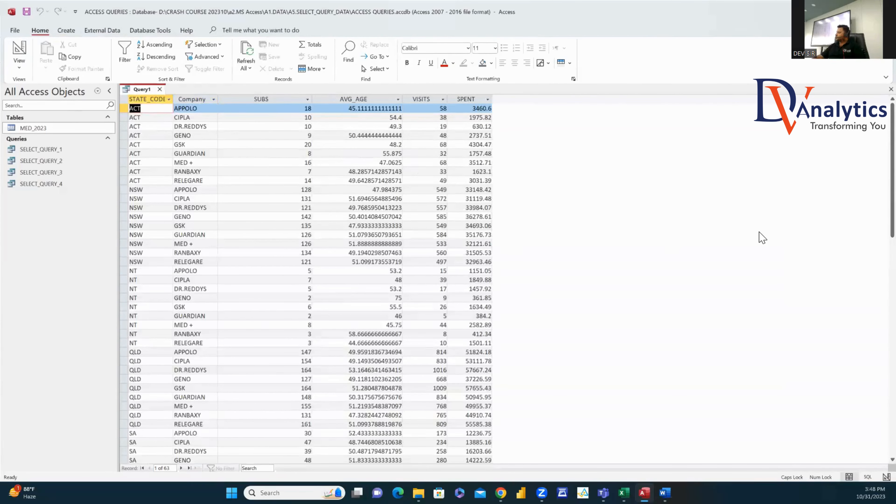
{"action": "left_click", "coordinate": [24, 53]}
Step: Save the totals query as SELECT_QUERY_5 and close it
{"action": "key", "text": "ctrl+s"}
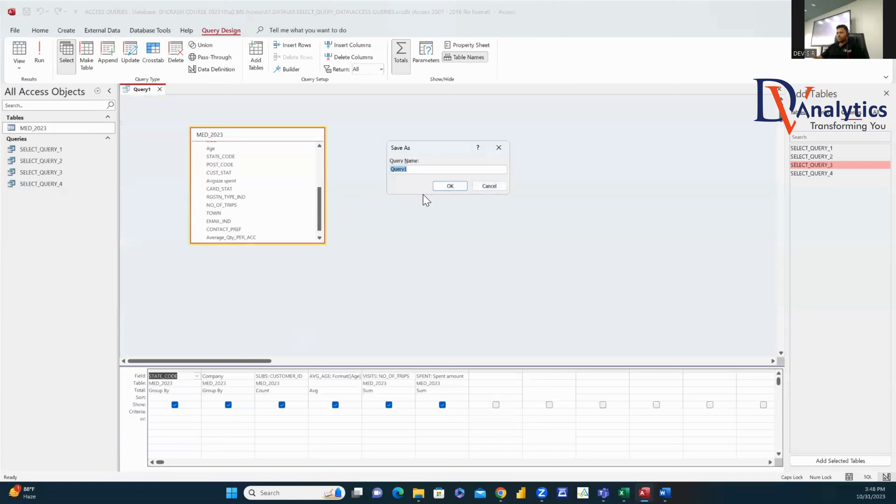
{"action": "type", "text": "SELECT_QUERY_5"}
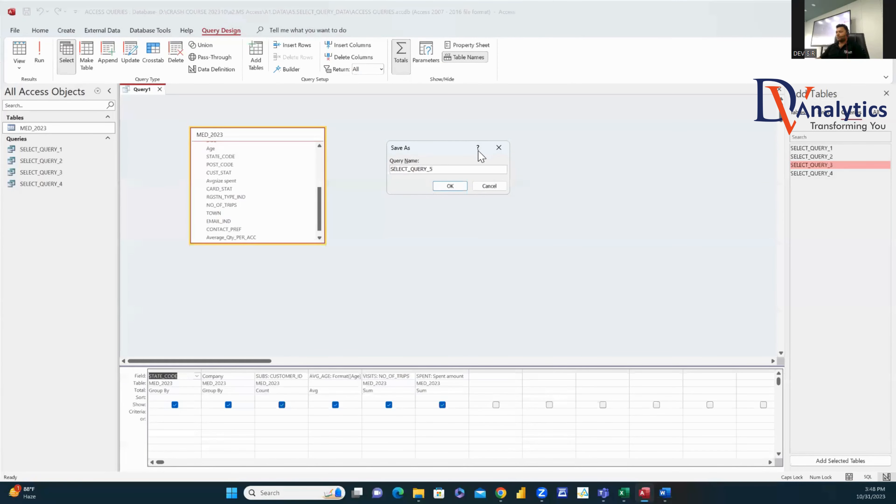
{"action": "left_click", "coordinate": [450, 186]}
{"action": "left_click", "coordinate": [183, 90]}
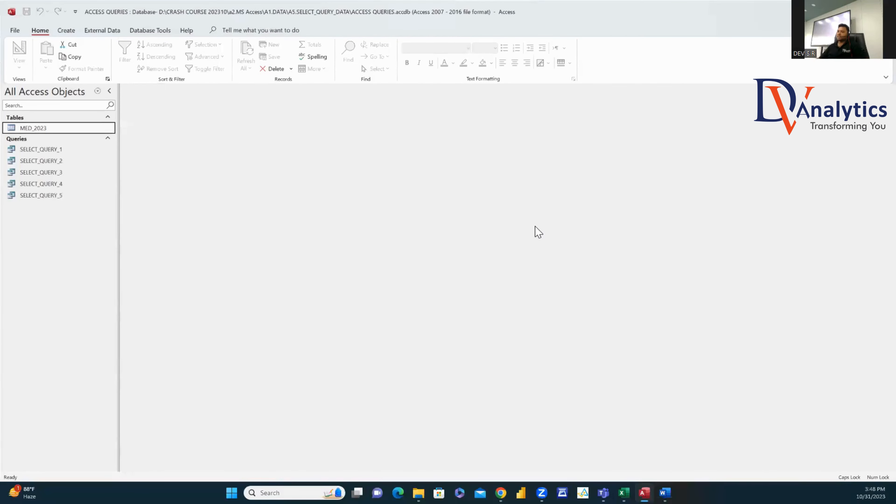
Step: Create a new query in design view with the MED_2023 table, and enlarge its field list
{"action": "left_click", "coordinate": [71, 30]}
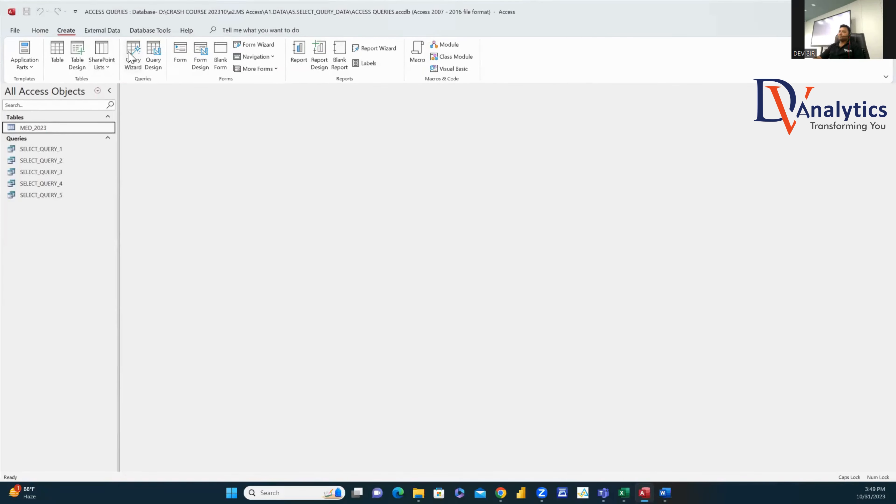
{"action": "left_click", "coordinate": [153, 55]}
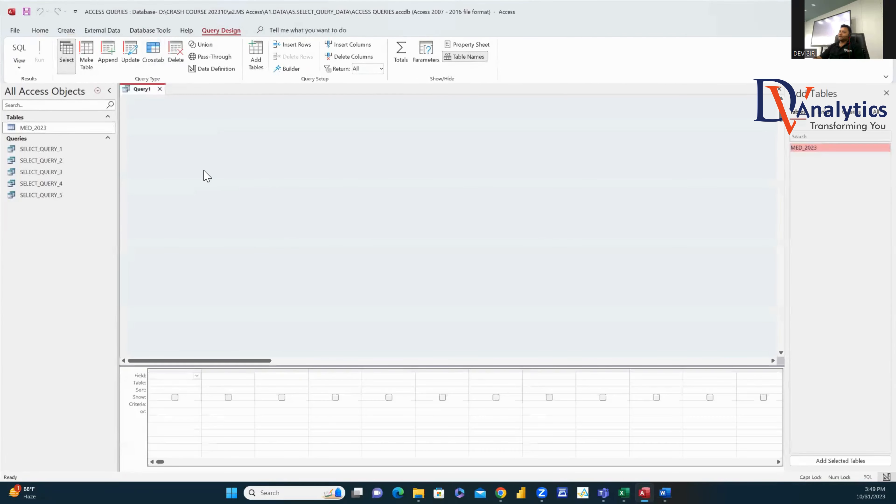
{"action": "left_click_drag", "start_coordinate": [43, 128], "coordinate": [187, 126]}
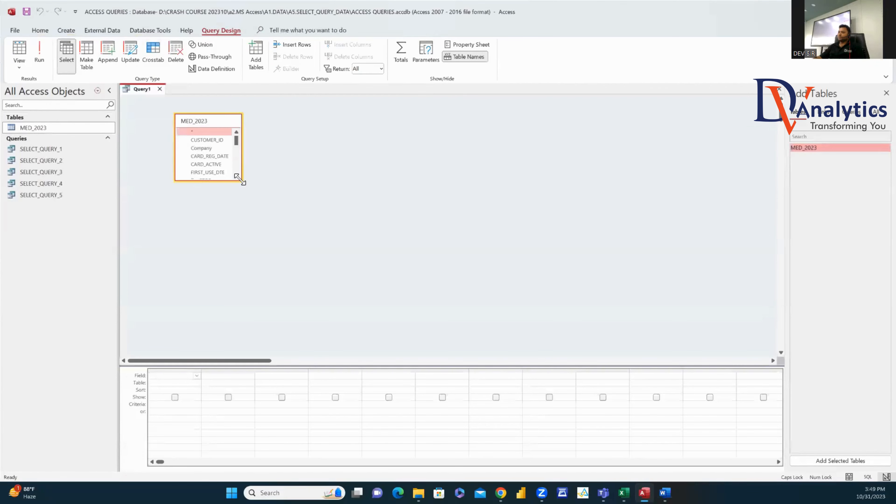
{"action": "left_click_drag", "start_coordinate": [243, 179], "coordinate": [360, 257]}
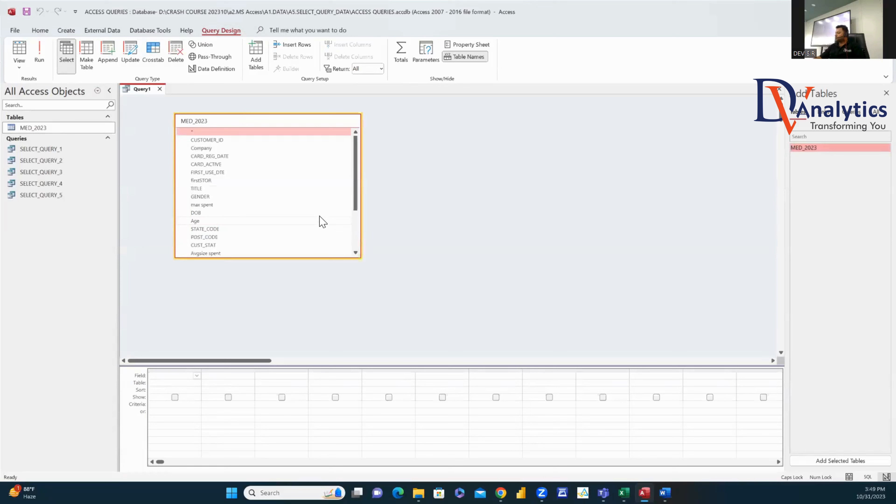
Step: Add CUSTOMER_ID, Company, GENDER, Age, STATE_CODE, TOWN, NO_OF_TRIPS and Spent amount to the grid, run the query, and return to its design
{"action": "left_click_drag", "start_coordinate": [210, 140], "coordinate": [226, 377]}
{"action": "left_click_drag", "start_coordinate": [203, 197], "coordinate": [281, 377]}
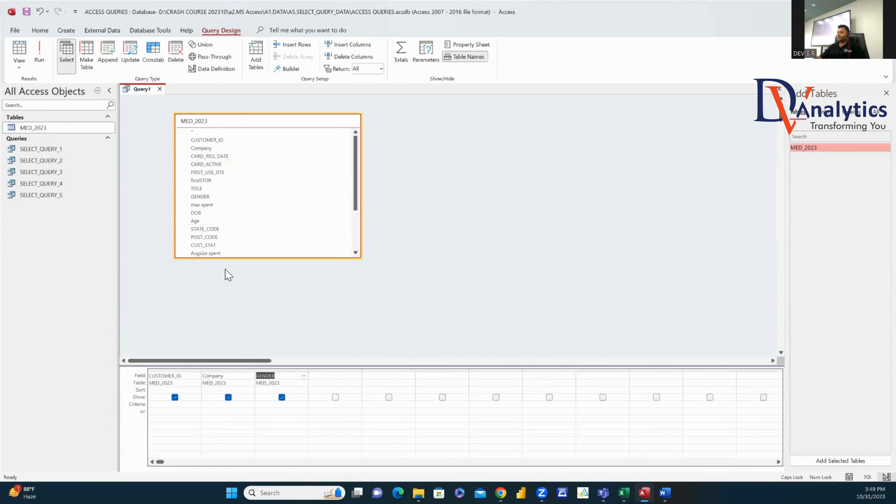
{"action": "left_click_drag", "start_coordinate": [203, 221], "coordinate": [402, 378]}
{"action": "left_click_drag", "start_coordinate": [356, 175], "coordinate": [356, 213]}
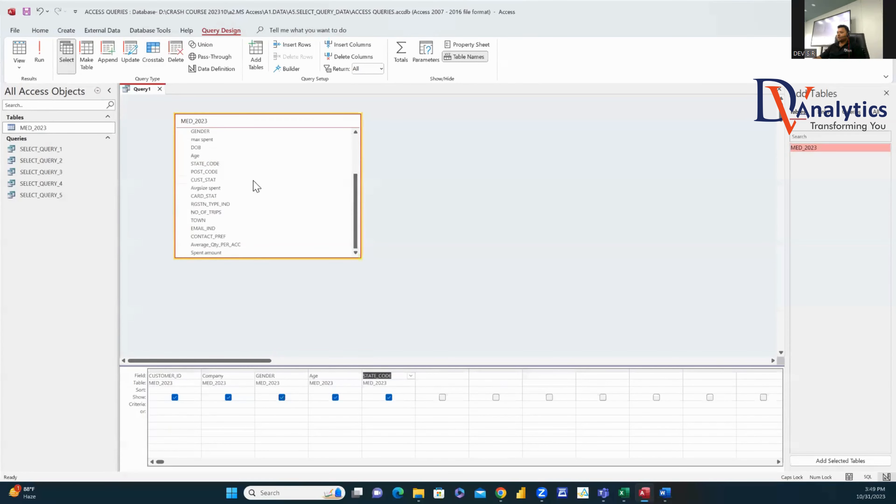
{"action": "left_click_drag", "start_coordinate": [208, 220], "coordinate": [438, 379]}
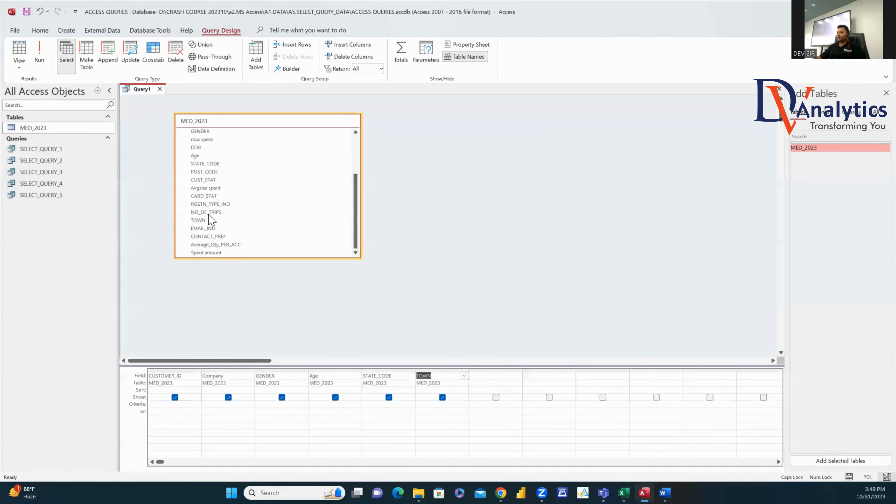
{"action": "left_click_drag", "start_coordinate": [208, 212], "coordinate": [495, 376]}
{"action": "left_click_drag", "start_coordinate": [218, 254], "coordinate": [540, 429]}
{"action": "left_click", "coordinate": [46, 57]}
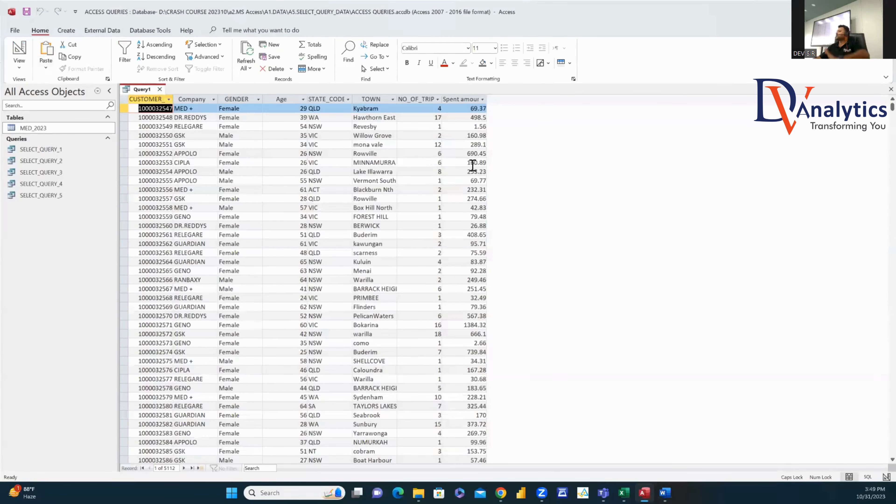
{"action": "left_click", "coordinate": [21, 51]}
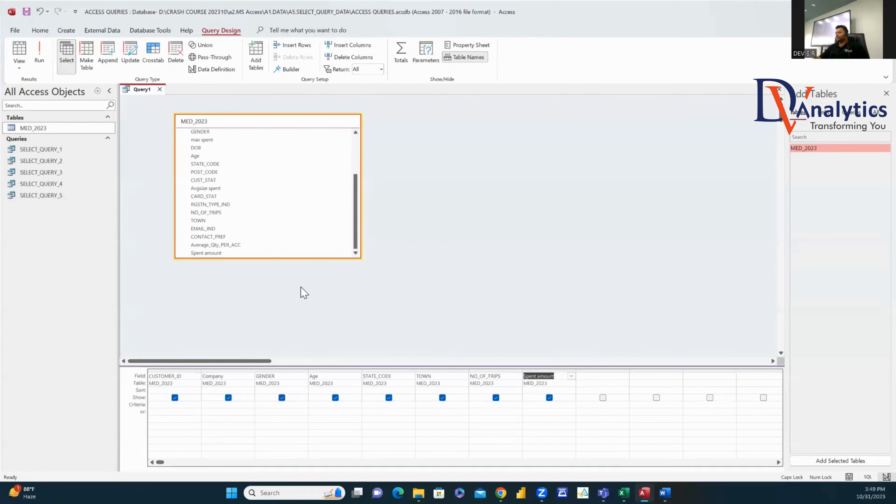
Step: Build the calculated column AGE_BUCKET:IIF(AGE>=60,"OLD-AGE",IIF(AGE>=40,"MID-AGE","YOUNGA-GE")) after Spent amount in the Expression Builder, and run the query
{"action": "left_click", "coordinate": [601, 377]}
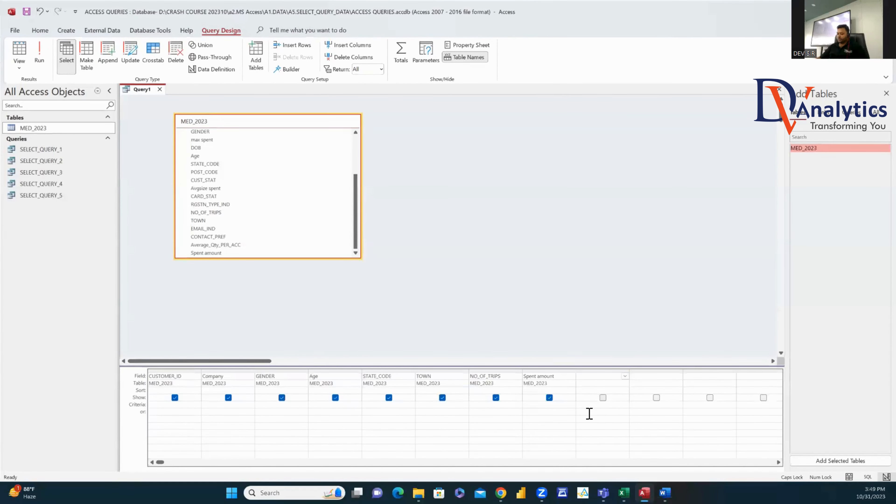
{"action": "type", "text": "AGE_BUCKET:"}
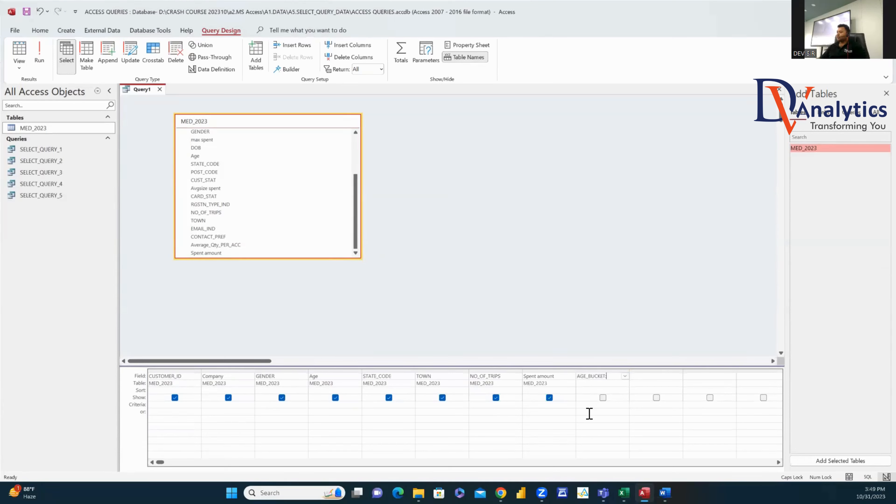
{"action": "right_click", "coordinate": [613, 375]}
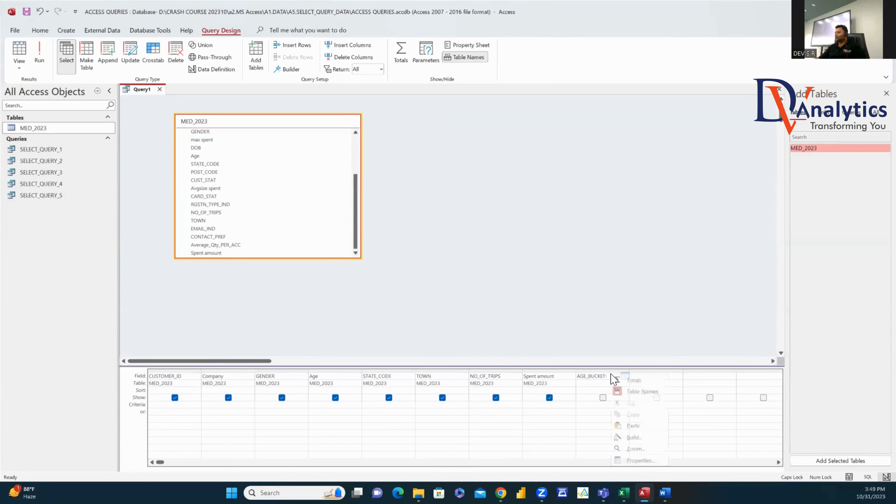
{"action": "left_click", "coordinate": [637, 437]}
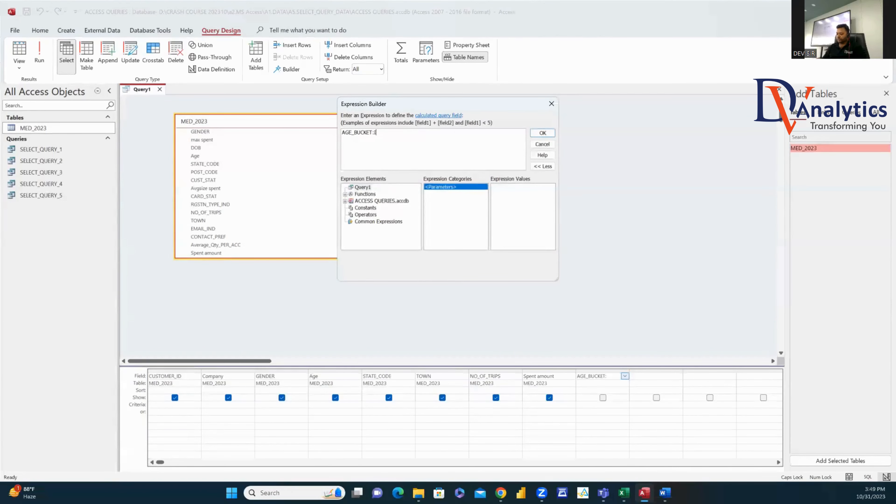
{"action": "type", "text": "IIF(AGE>=60,\"OL"}
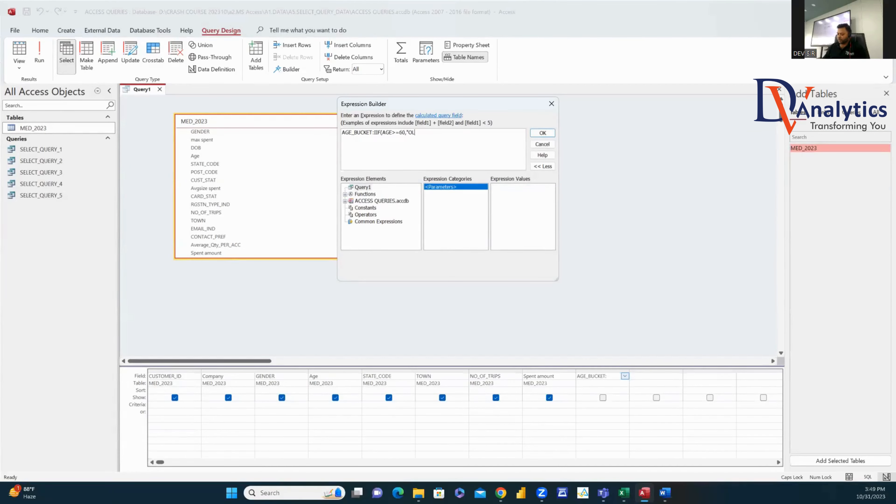
{"action": "type", "text": "D-AGE\",I"}
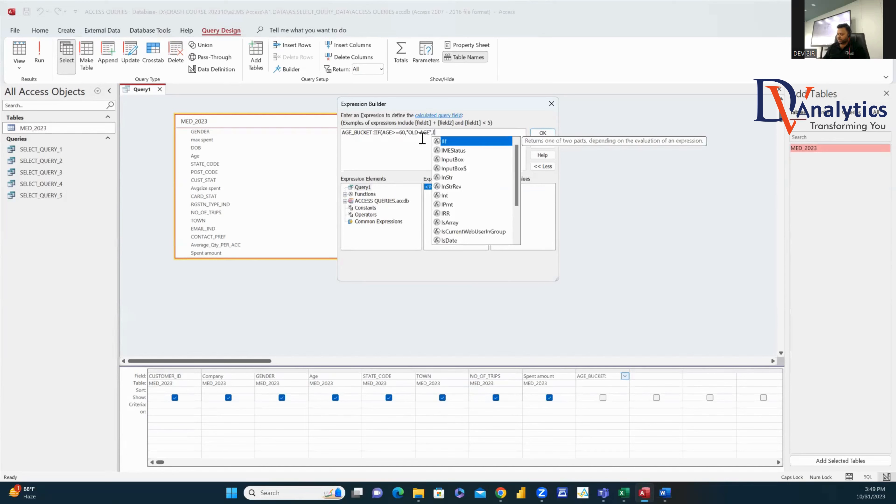
{"action": "type", "text": "IF(AGE"}
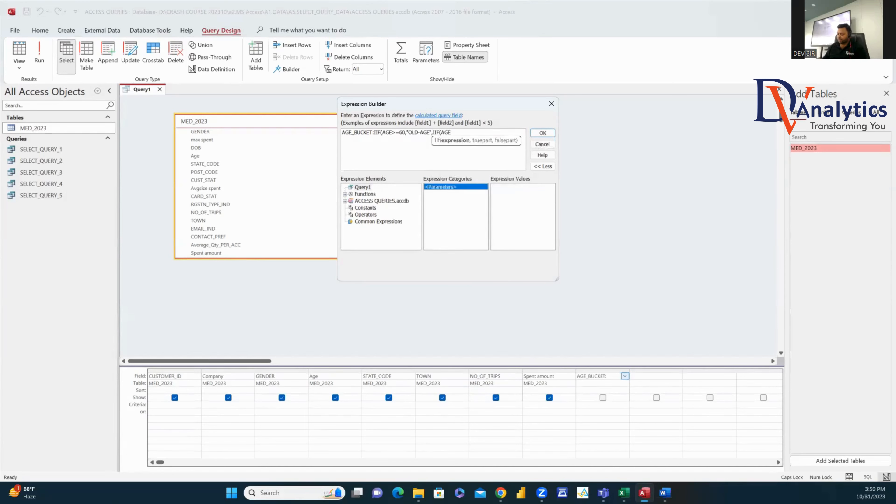
{"action": "type", "text": ">=40,\"MID-AG"}
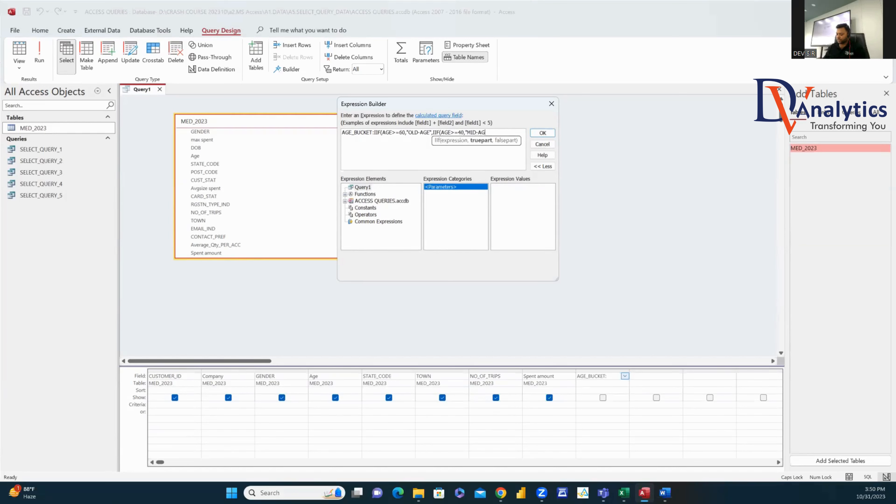
{"action": "type", "text": "E\",\"YOUNGA-GE\"))"}
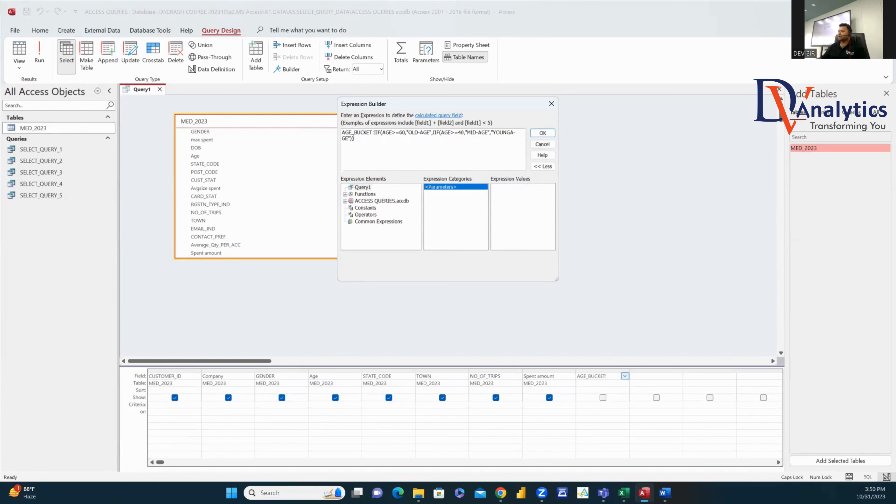
{"action": "left_click", "coordinate": [549, 134]}
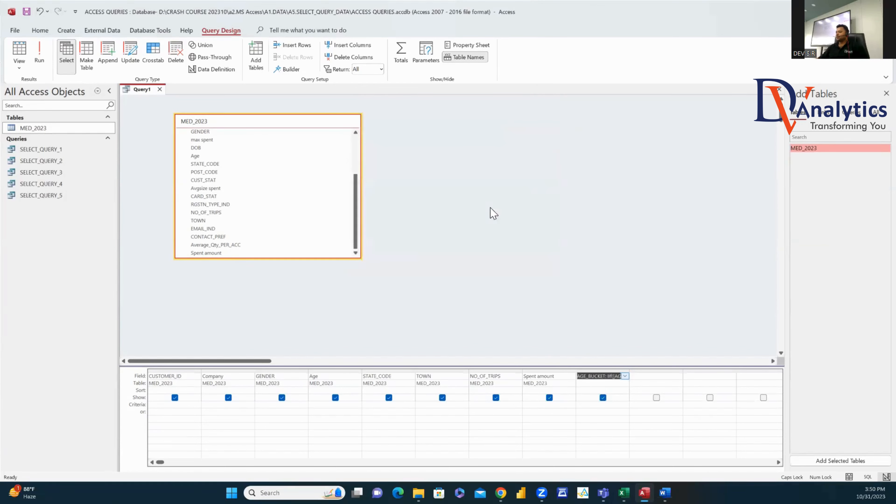
{"action": "left_click", "coordinate": [39, 55]}
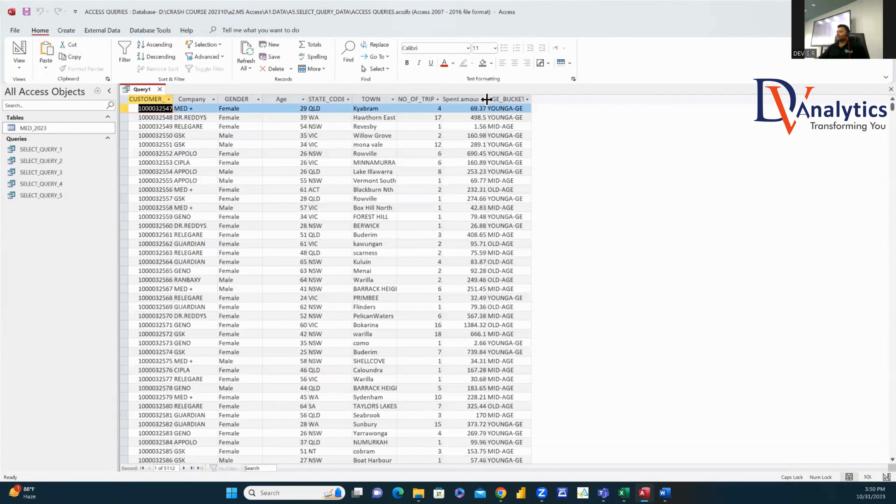
Step: Widen the Spent amount and AGE_BUCKET result columns, move AGE_BUCKET directly after Age in the query design, and rerun the query
{"action": "left_click_drag", "start_coordinate": [486, 100], "coordinate": [588, 103]}
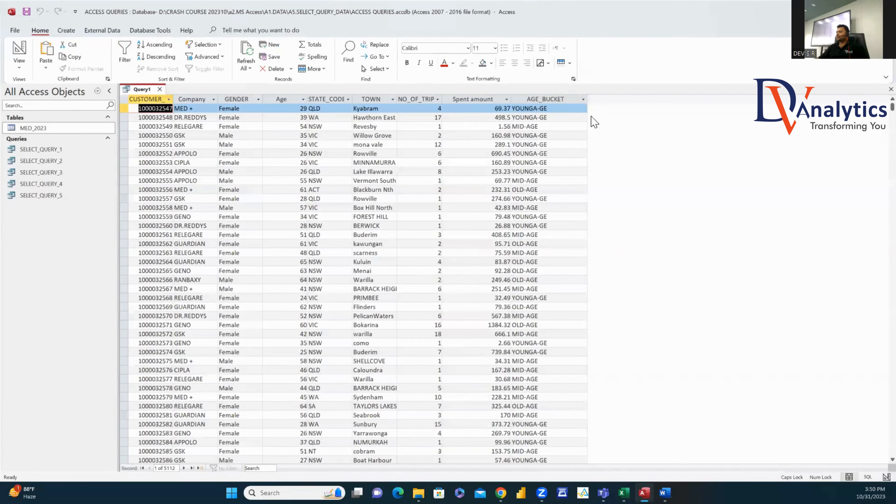
{"action": "left_click", "coordinate": [27, 45]}
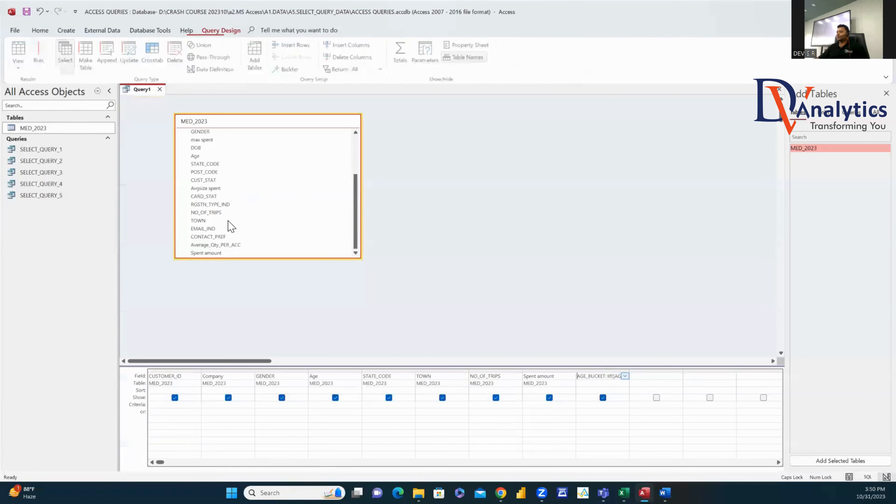
{"action": "left_click", "coordinate": [603, 370]}
{"action": "left_click_drag", "start_coordinate": [603, 370], "coordinate": [388, 382]}
{"action": "left_click", "coordinate": [39, 53]}
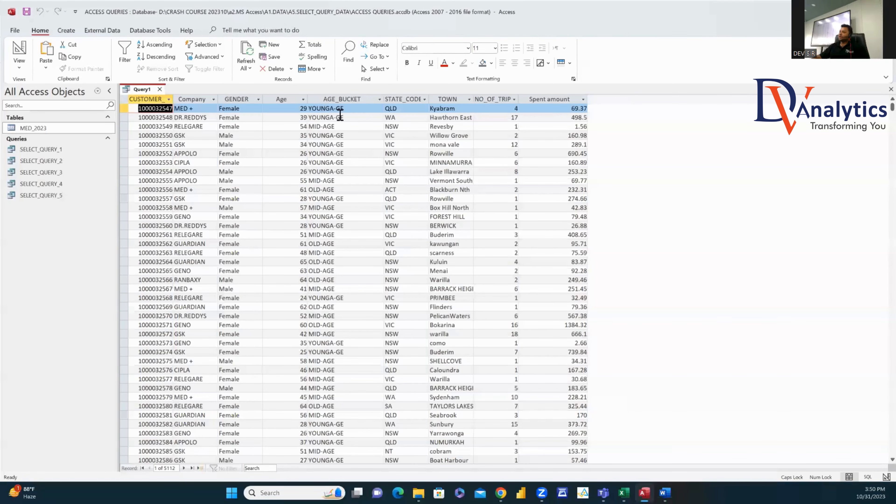
Step: Change the under-40 label in the AGE_BUCKET expression to "YOUNG-E" in the Expression Builder and run the query
{"action": "left_click", "coordinate": [19, 52]}
{"action": "left_click", "coordinate": [390, 376]}
{"action": "right_click", "coordinate": [390, 376]}
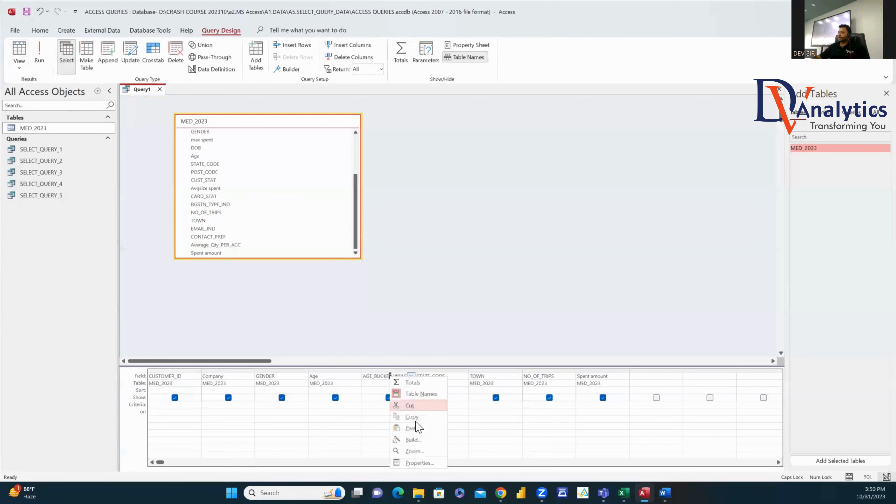
{"action": "left_click", "coordinate": [411, 440]}
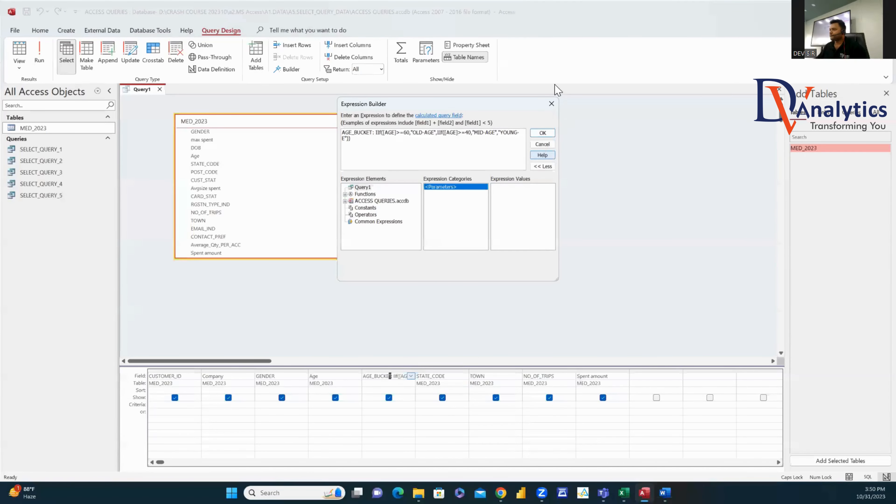
{"action": "left_click", "coordinate": [542, 133]}
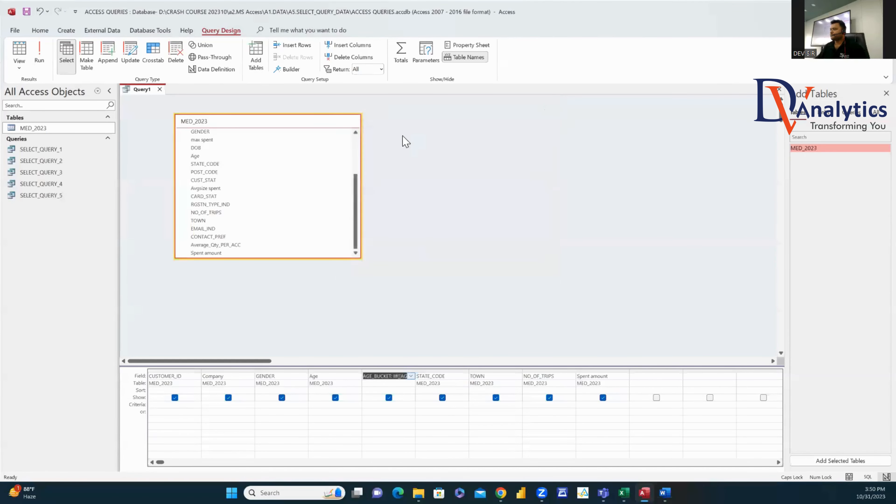
{"action": "left_click", "coordinate": [40, 54]}
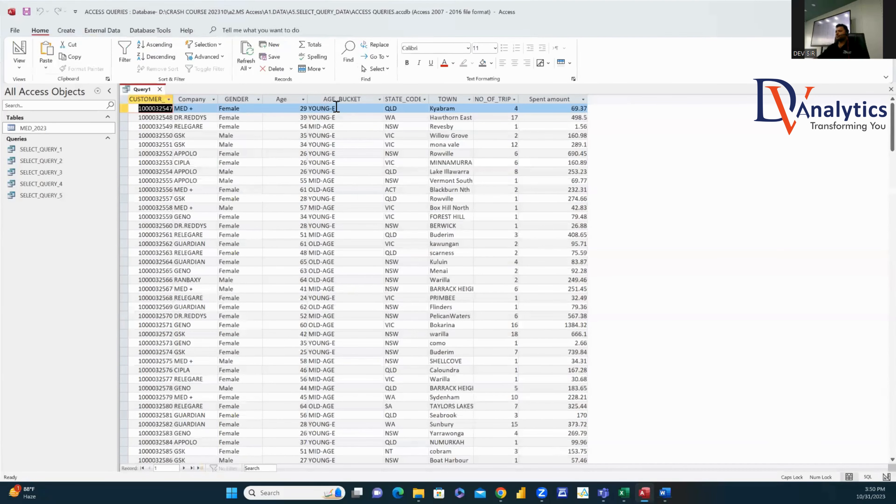
Step: Correct the under-40 label in the AGE_BUCKET expression to "YOUNG-AGE" and run the query
{"action": "left_click", "coordinate": [19, 50]}
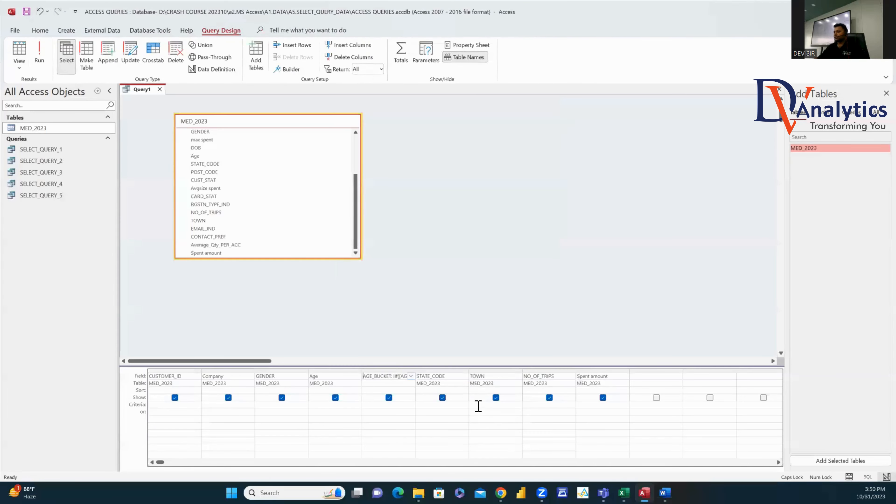
{"action": "right_click", "coordinate": [400, 373]}
{"action": "left_click", "coordinate": [422, 440]}
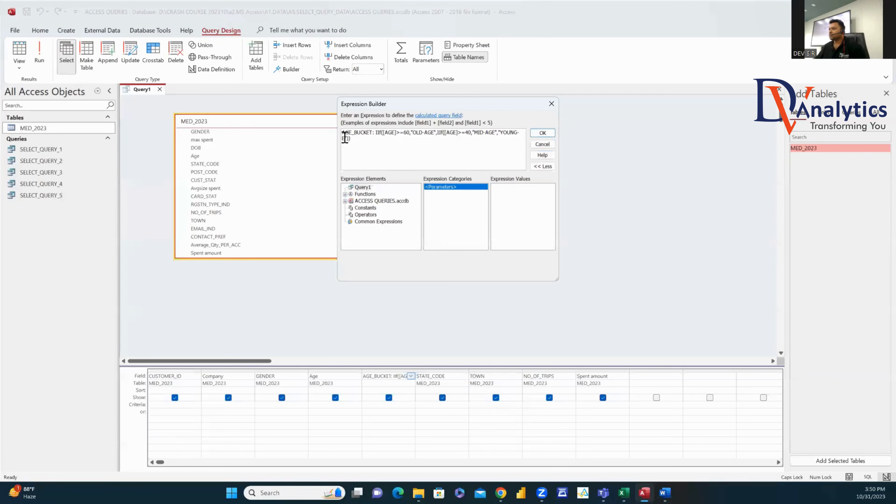
{"action": "type", "text": "AG"}
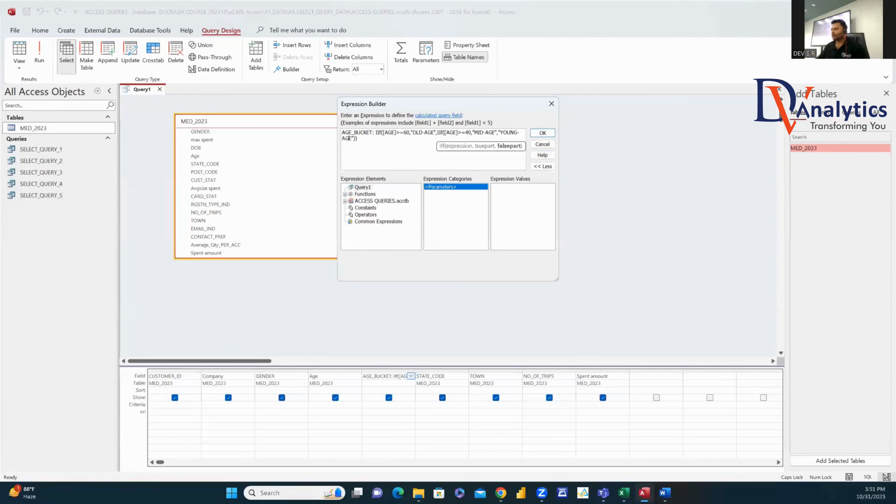
{"action": "left_click", "coordinate": [542, 133]}
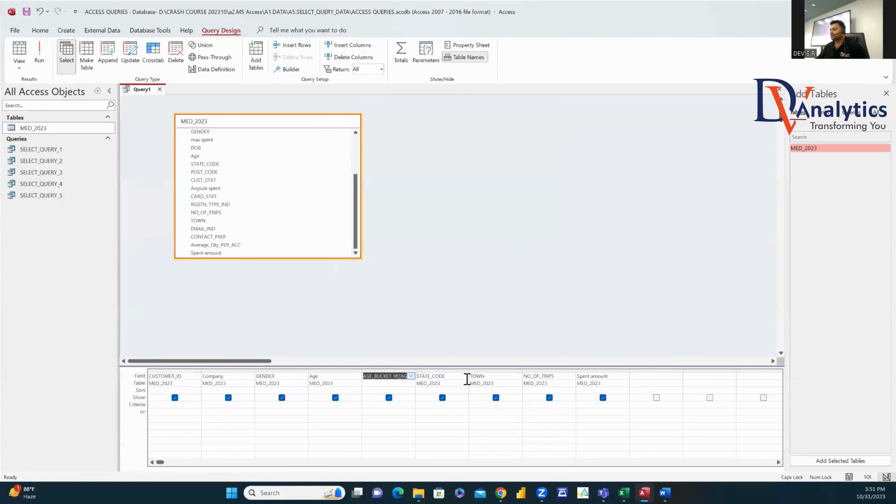
{"action": "left_click", "coordinate": [38, 56]}
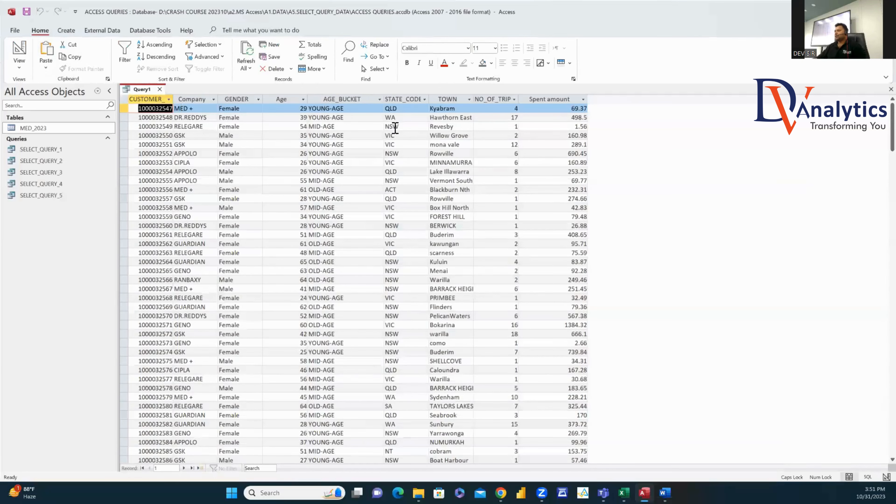
Step: Convert the query to a make-table query that creates MED_NEW in the current database, and run it
{"action": "left_click", "coordinate": [17, 51]}
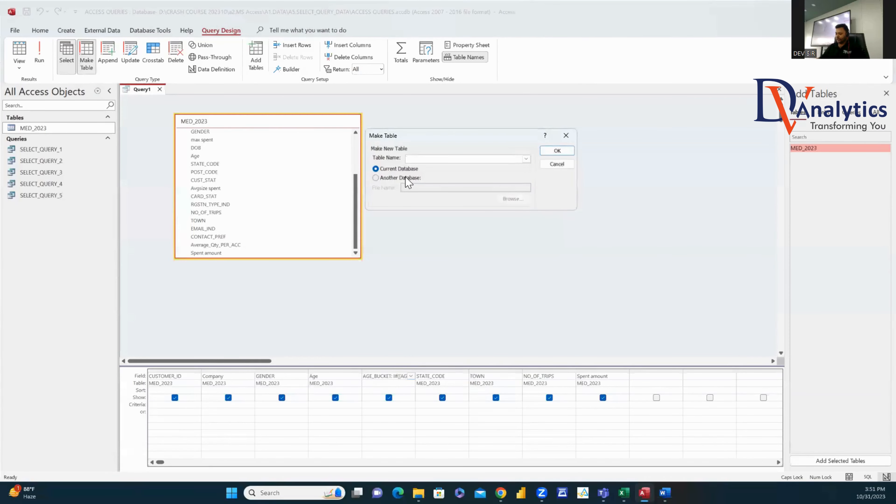
{"action": "type", "text": "MED_NEW"}
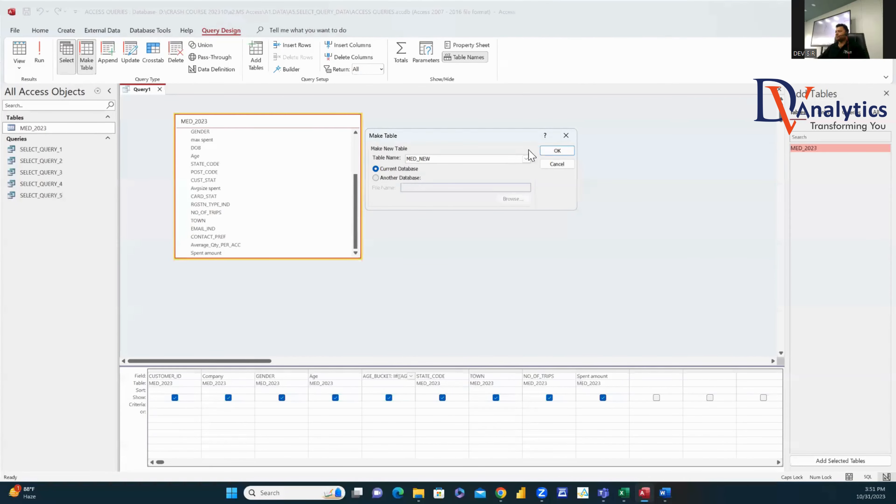
{"action": "left_click", "coordinate": [557, 150]}
{"action": "left_click", "coordinate": [39, 60]}
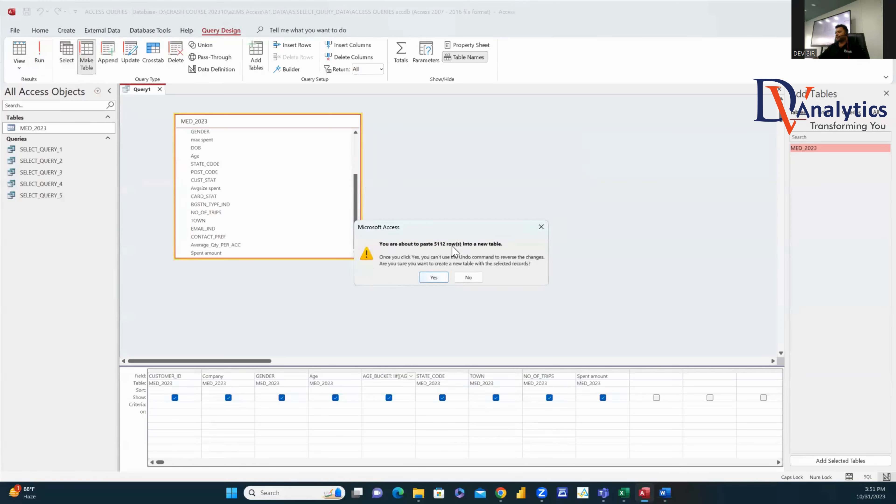
{"action": "left_click", "coordinate": [433, 278]}
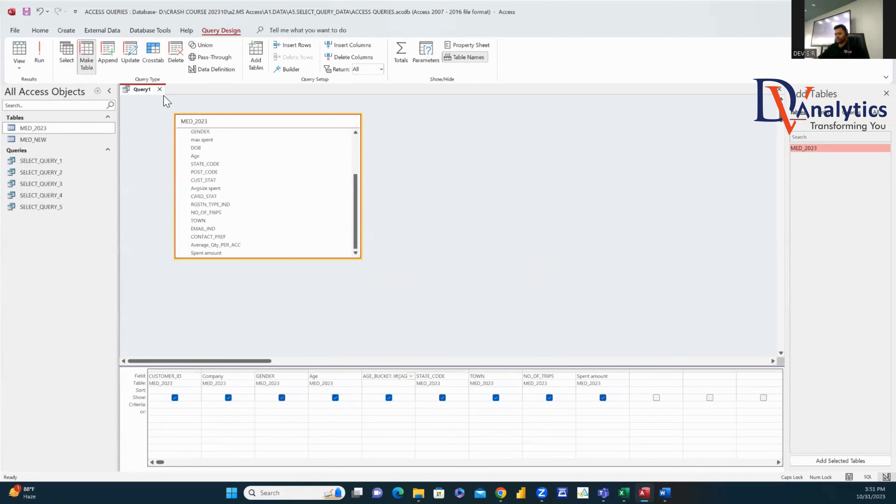
Step: Save the make-table query as MAKE_TABLE_QUERY_1 and close it
{"action": "key", "text": "ctrl+s"}
{"action": "type", "text": "MAKE"}
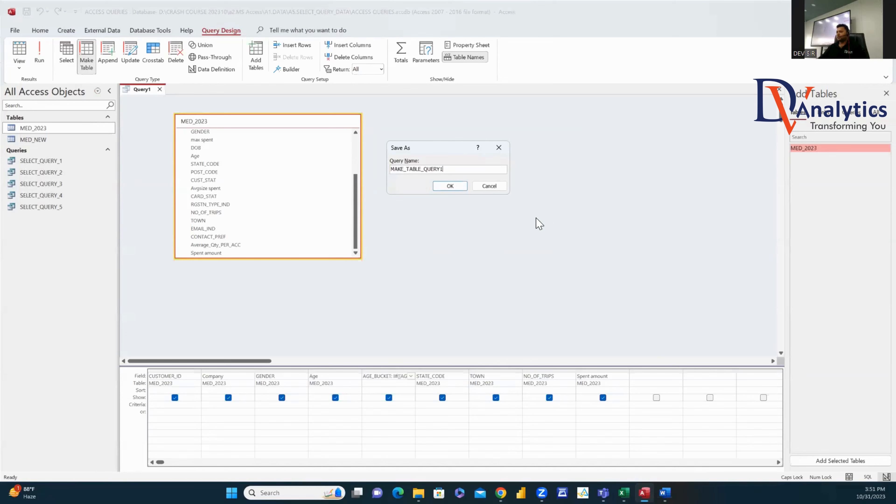
{"action": "type", "text": "_TABLE_QUERY_1"}
{"action": "left_click", "coordinate": [450, 186]}
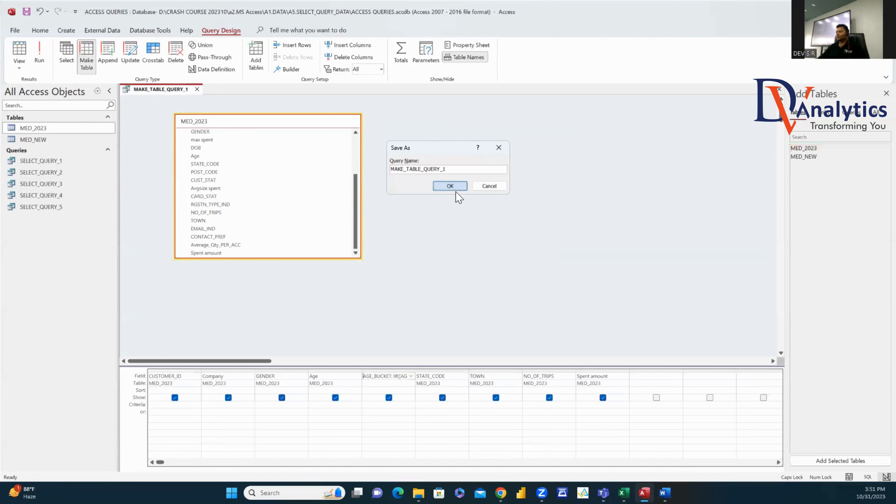
{"action": "left_click", "coordinate": [198, 90]}
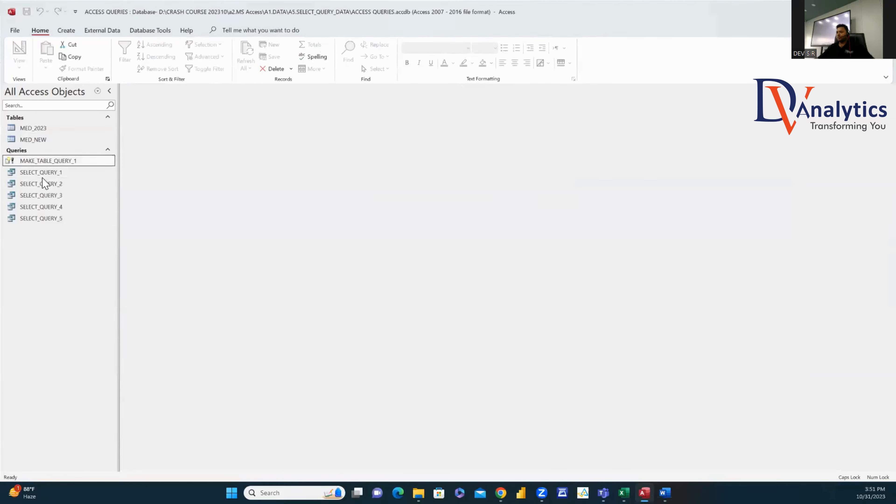
Step: Open the MED_NEW table to check its records and columns, and close it
{"action": "double_click", "coordinate": [37, 140]}
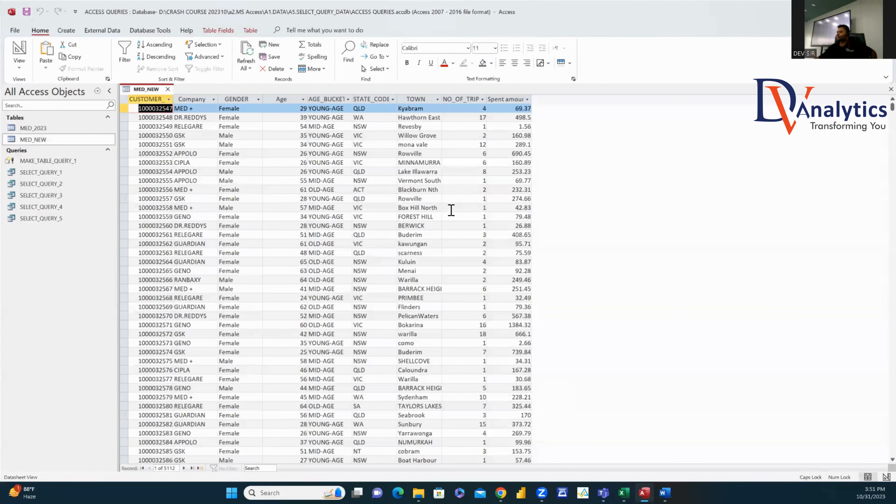
{"action": "left_click", "coordinate": [167, 89]}
{"action": "left_click", "coordinate": [40, 164]}
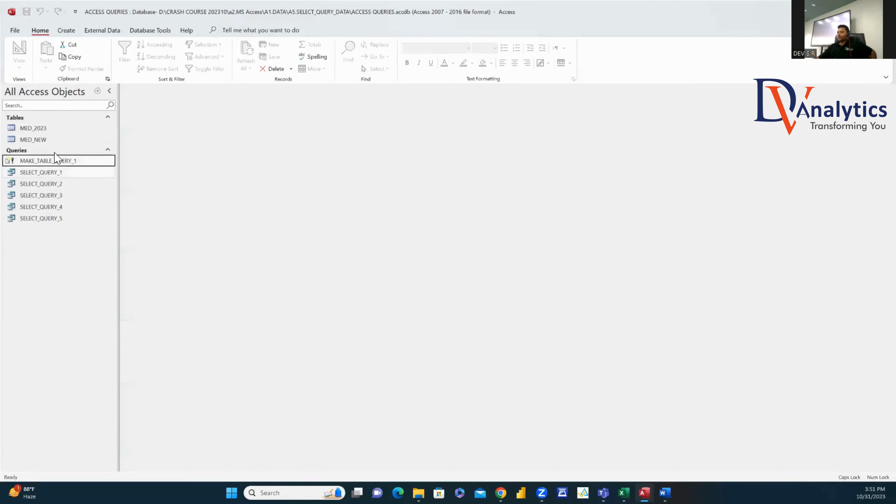
Step: Create a new query in design view with the MED_2023 table, enlarge its field list, and add STATE_CODE as the first field
{"action": "left_click", "coordinate": [66, 30]}
{"action": "left_click", "coordinate": [152, 60]}
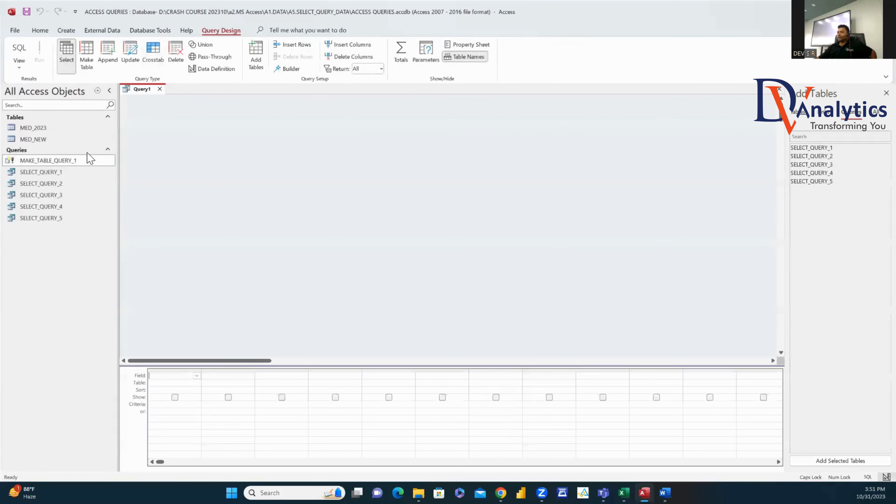
{"action": "left_click_drag", "start_coordinate": [34, 127], "coordinate": [192, 141]}
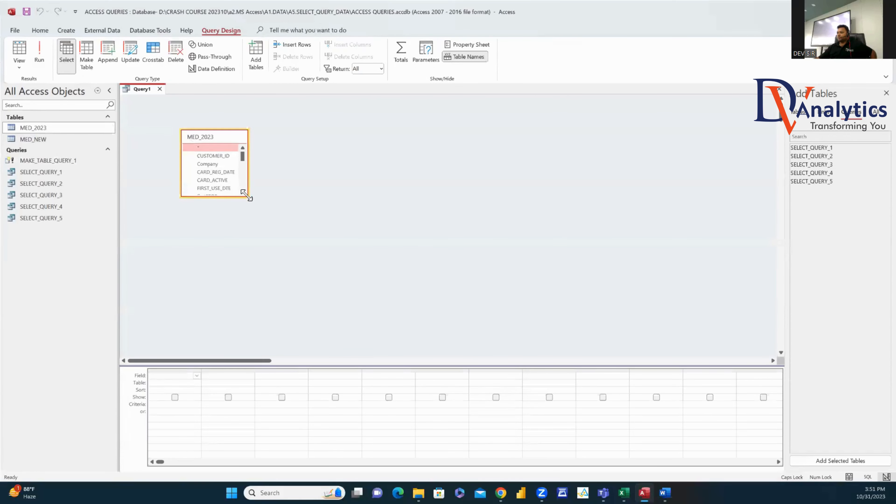
{"action": "left_click_drag", "start_coordinate": [246, 195], "coordinate": [356, 268]}
{"action": "left_click_drag", "start_coordinate": [226, 246], "coordinate": [178, 384]}
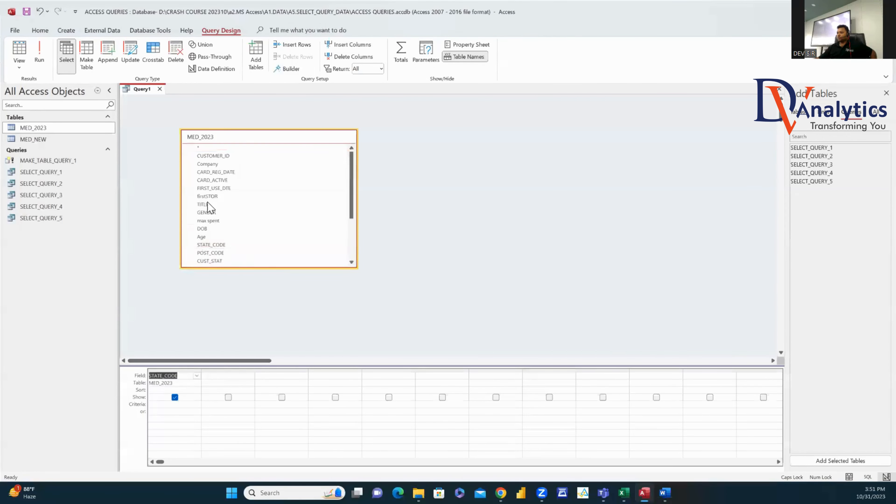
Step: Add the Company, CUSTOMER_ID, NO_OF_TRIPS and Spent amount fields from MED_2023 to the query grid after STATE_CODE
{"action": "left_click_drag", "start_coordinate": [211, 163], "coordinate": [226, 377]}
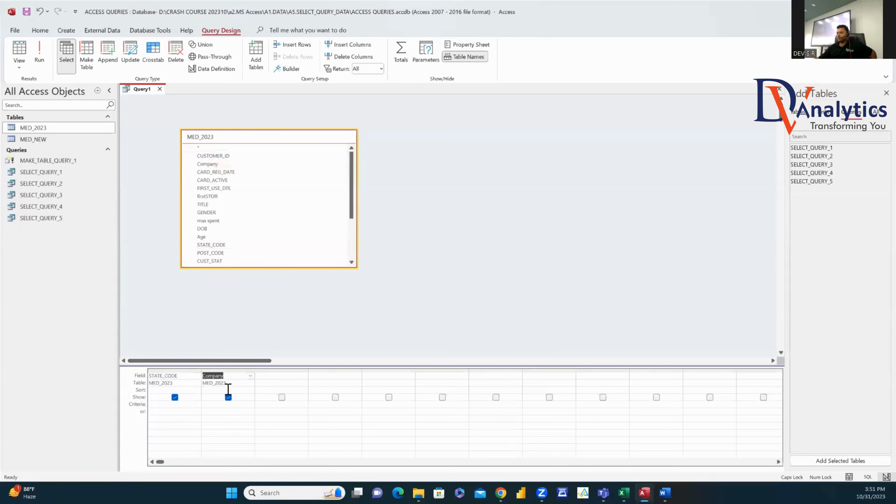
{"action": "left_click_drag", "start_coordinate": [226, 156], "coordinate": [289, 392]}
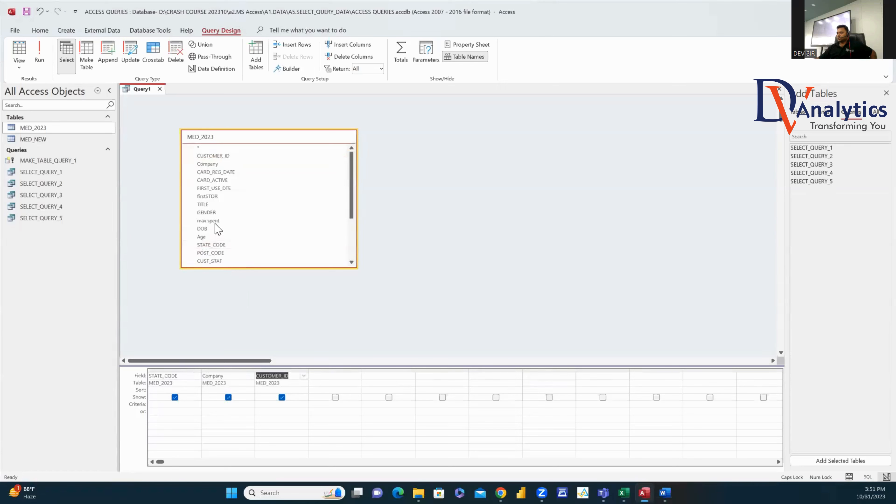
{"action": "left_click_drag", "start_coordinate": [350, 189], "coordinate": [351, 228]}
{"action": "left_click_drag", "start_coordinate": [226, 221], "coordinate": [336, 388]}
{"action": "left_click_drag", "start_coordinate": [228, 263], "coordinate": [391, 393]}
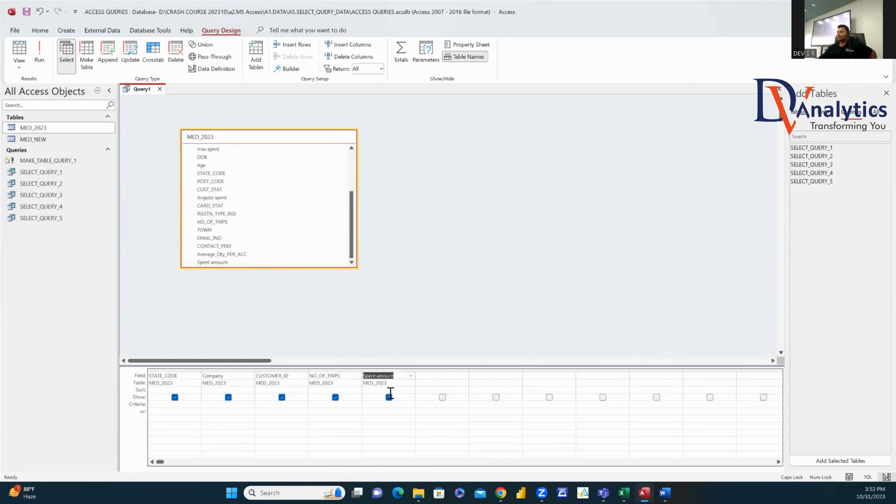
Step: Enable totals in the query, setting CUSTOMER_ID to Count and both NO_OF_TRIPS and Spent amount to Sum
{"action": "left_click", "coordinate": [400, 53]}
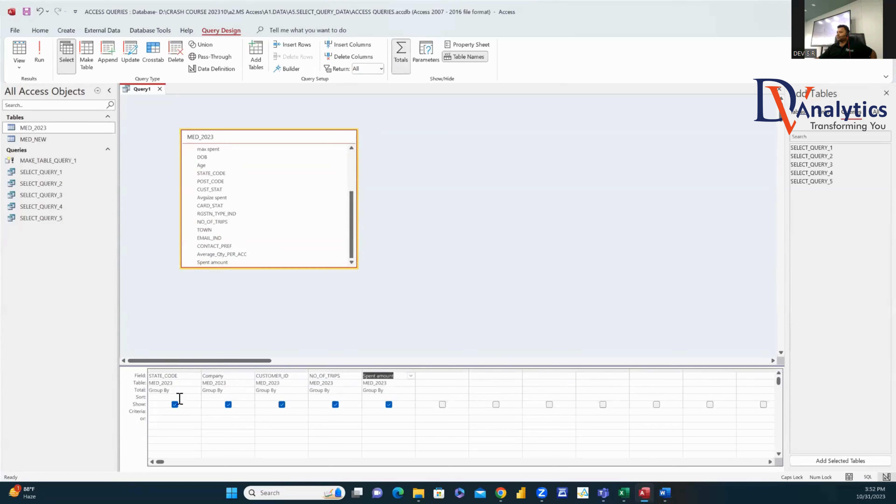
{"action": "left_click", "coordinate": [288, 391]}
{"action": "left_click", "coordinate": [302, 390]}
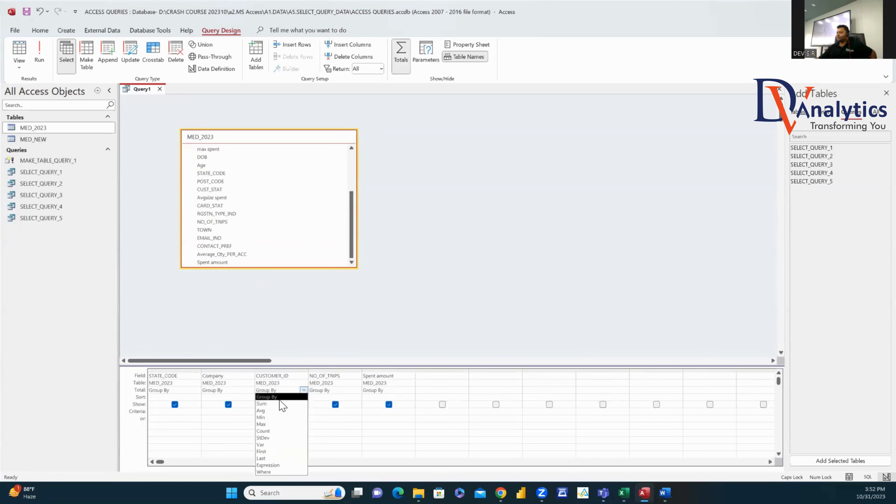
{"action": "left_click", "coordinate": [279, 435]}
{"action": "left_click", "coordinate": [335, 389]}
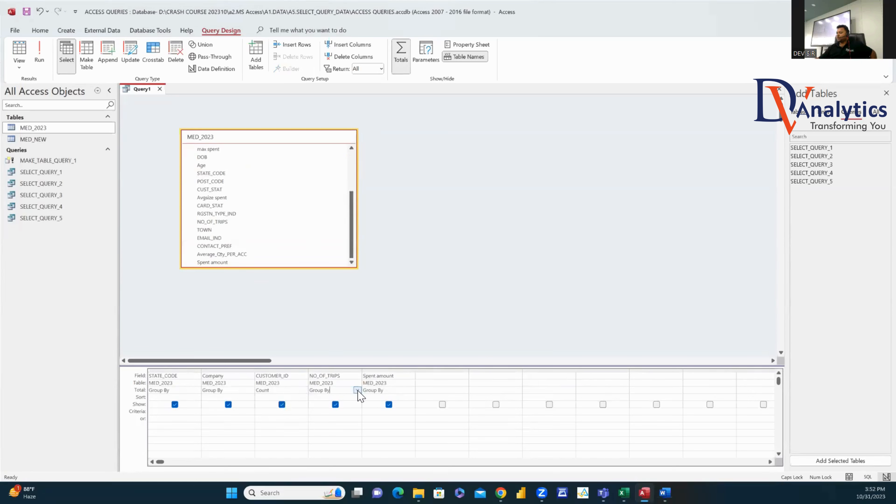
{"action": "left_click", "coordinate": [357, 390]}
{"action": "left_click", "coordinate": [332, 405]}
{"action": "left_click", "coordinate": [390, 391]}
{"action": "left_click", "coordinate": [410, 390]}
{"action": "left_click", "coordinate": [375, 405]}
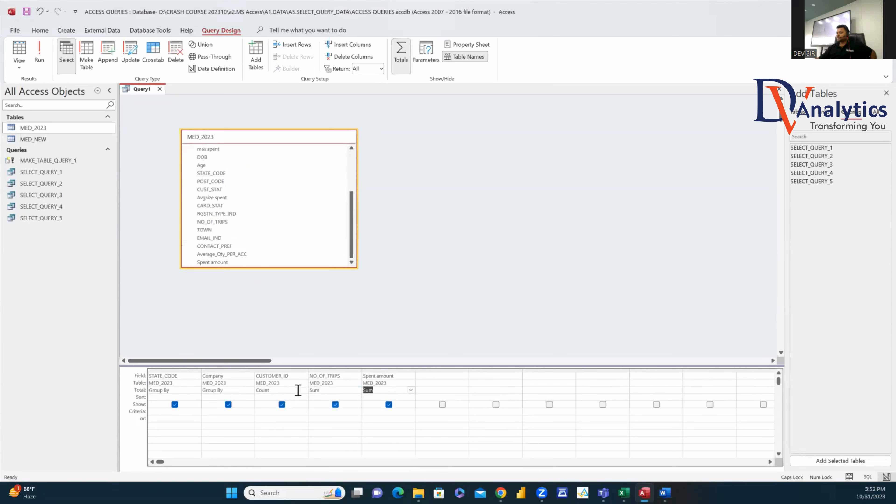
Step: Alias the CUSTOMER_ID, NO_OF_TRIPS and Spent amount columns as SUBS, TOTAL_VISITS and TOTAL_SPENT, and preview the query results before returning to the design
{"action": "left_click", "coordinate": [258, 376]}
{"action": "type", "text": "SUBS"}
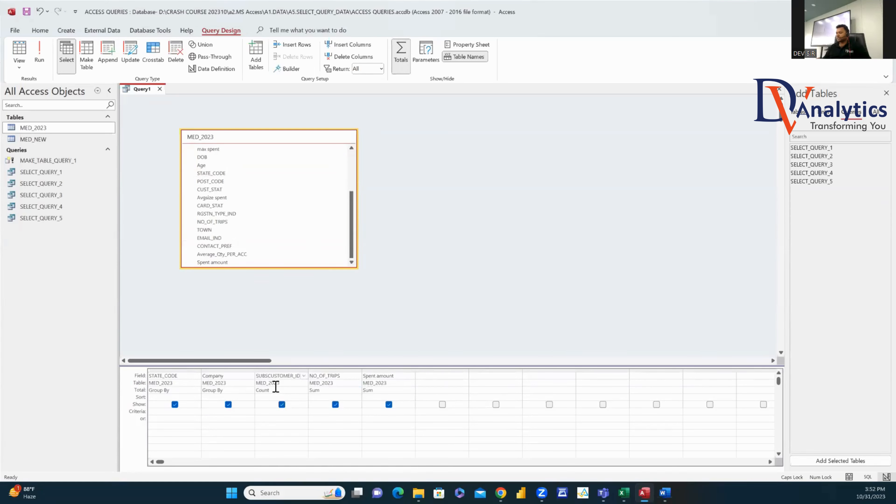
{"action": "type", "text": ":"}
{"action": "left_click", "coordinate": [311, 375]}
{"action": "type", "text": "TOTAL_"}
{"action": "left_click", "coordinate": [330, 376]}
{"action": "type", "text": "I"}
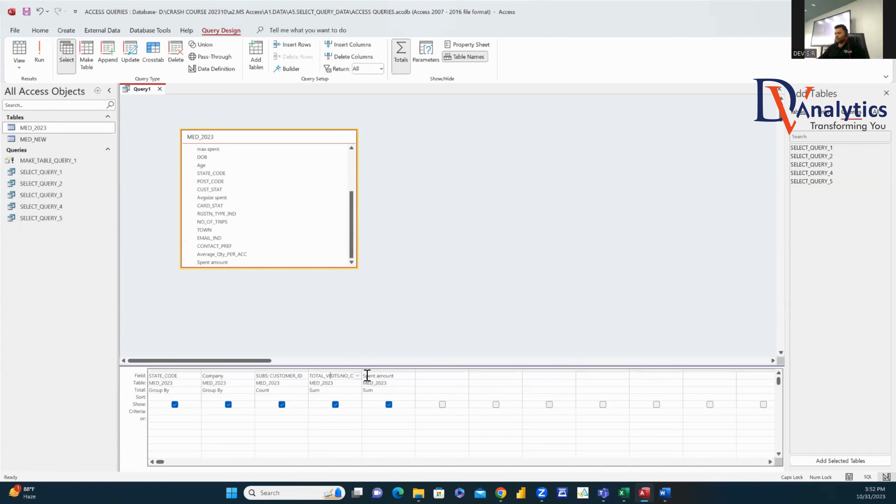
{"action": "left_click", "coordinate": [366, 375]}
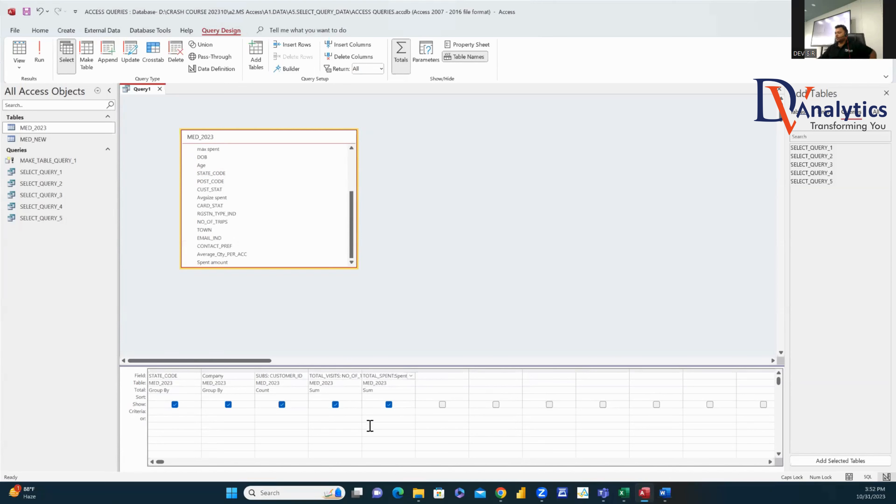
{"action": "left_click", "coordinate": [40, 59]}
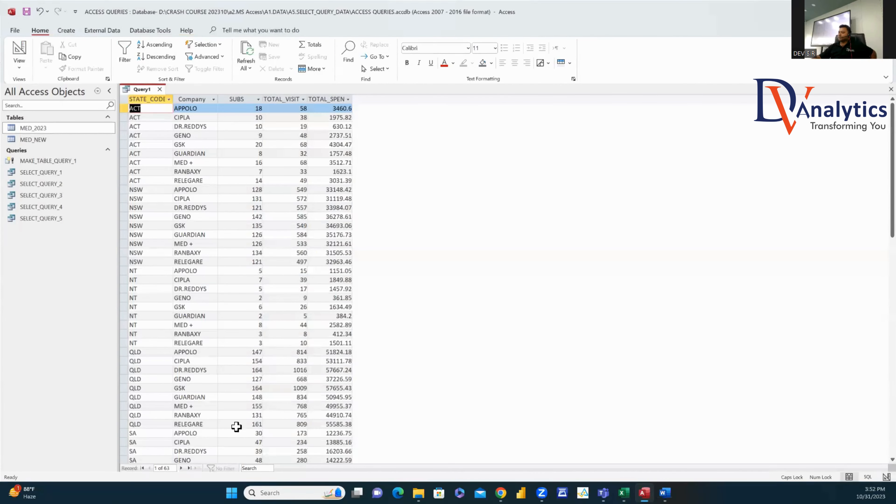
{"action": "left_click", "coordinate": [19, 53]}
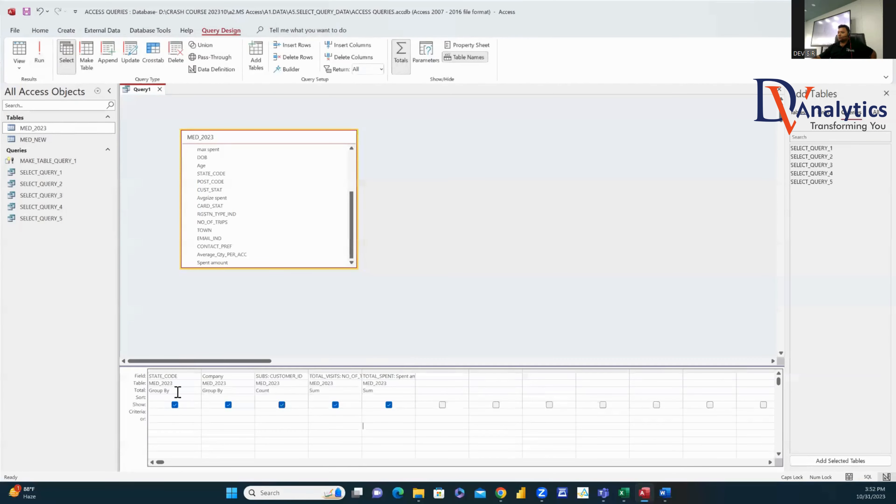
Step: Convert the query to a make-table query that creates MED_SUMMARY in the current database, and run it
{"action": "left_click", "coordinate": [87, 56]}
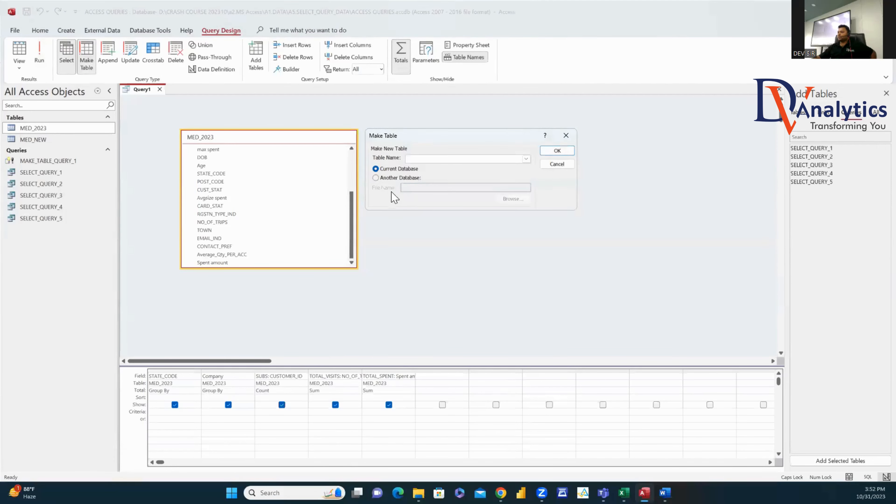
{"action": "type", "text": "MED_SUMMA"}
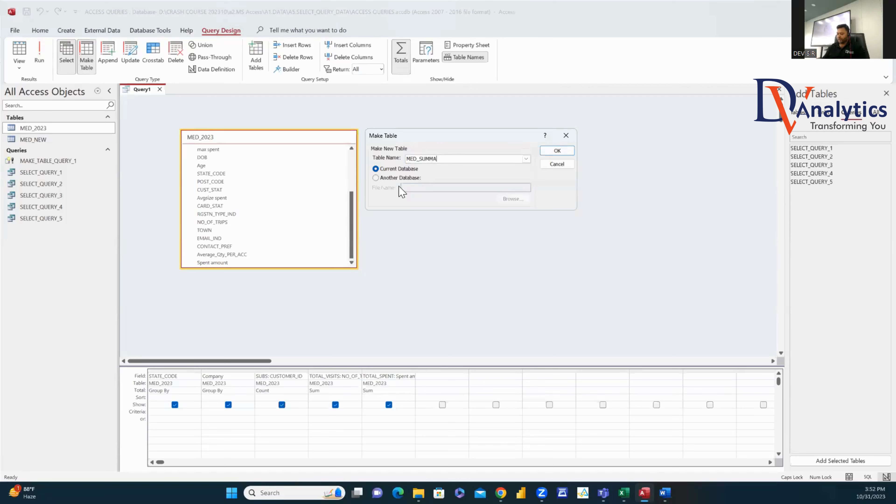
{"action": "type", "text": "RY"}
{"action": "left_click", "coordinate": [556, 151]}
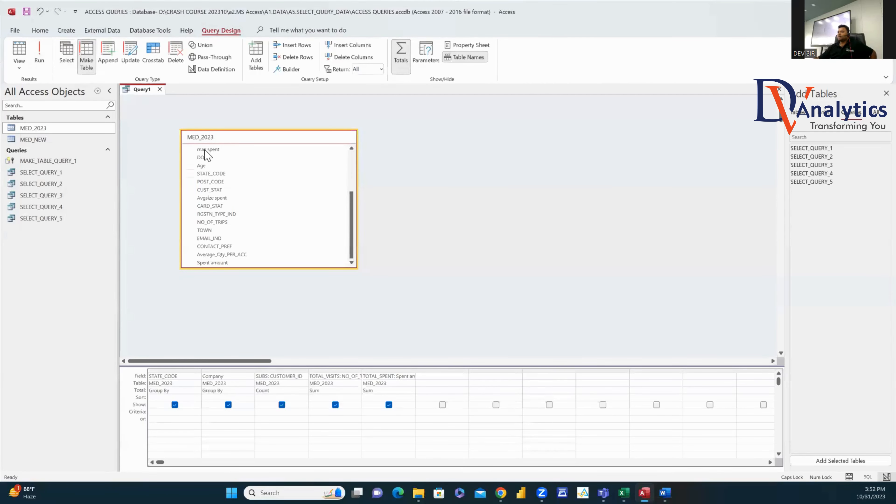
{"action": "left_click", "coordinate": [42, 53]}
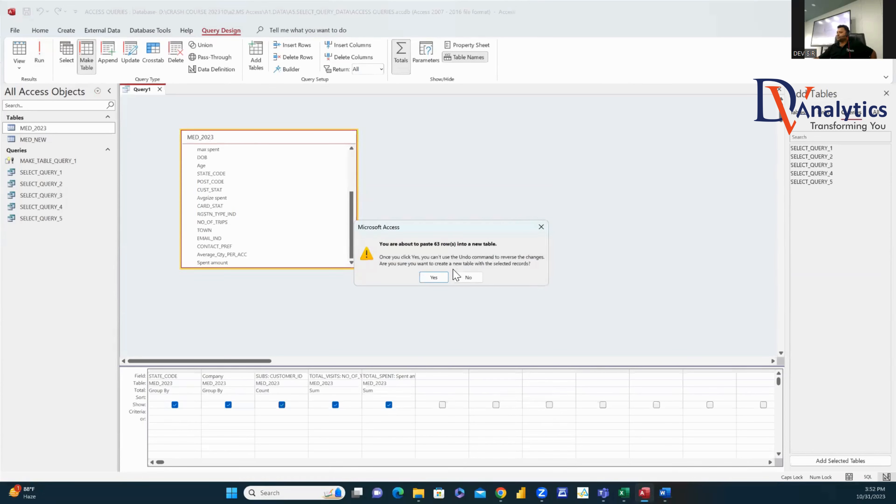
{"action": "left_click", "coordinate": [433, 277]}
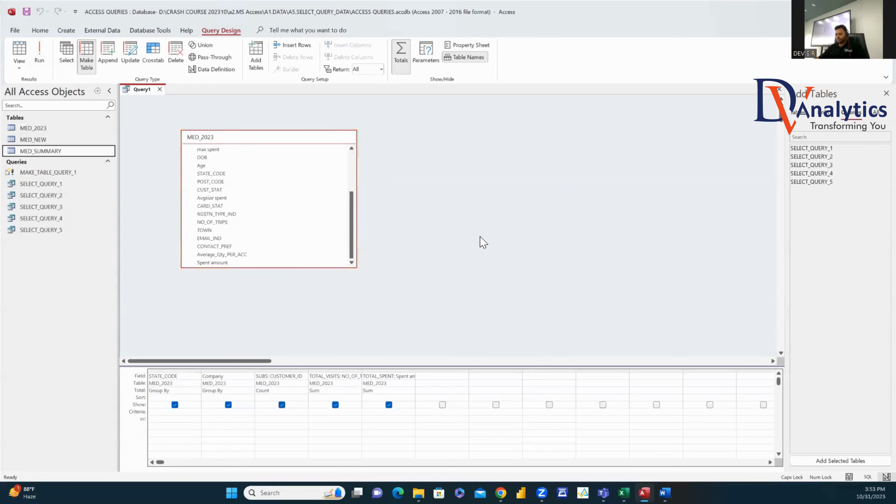
Step: Save the query as MAKE_TABLE_QUERY_2 and close it
{"action": "key", "text": "ctrl+s"}
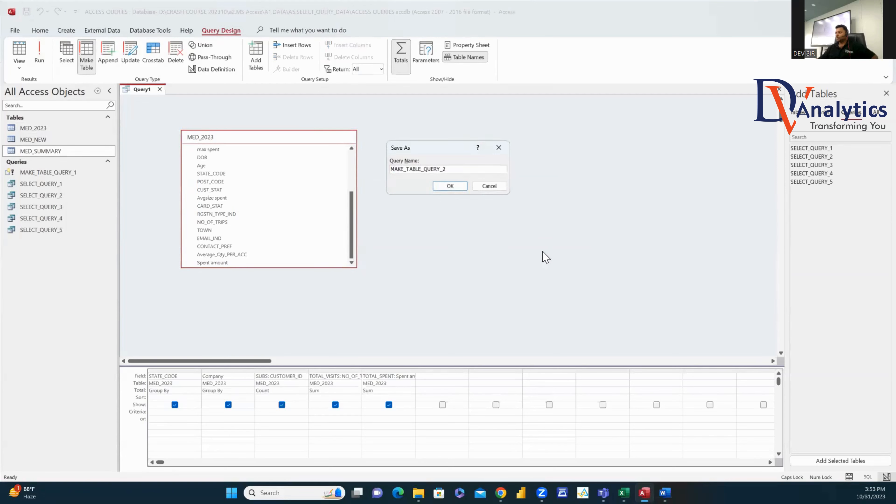
{"action": "left_click", "coordinate": [449, 186]}
{"action": "left_click", "coordinate": [197, 90]}
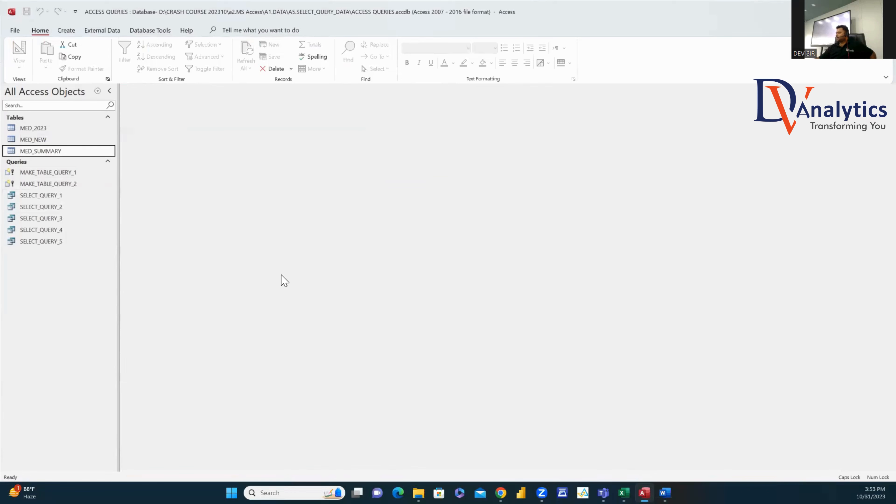
Step: Create a new query in design view based on the MED_2023 table and enlarge its field list
{"action": "left_click", "coordinate": [92, 31]}
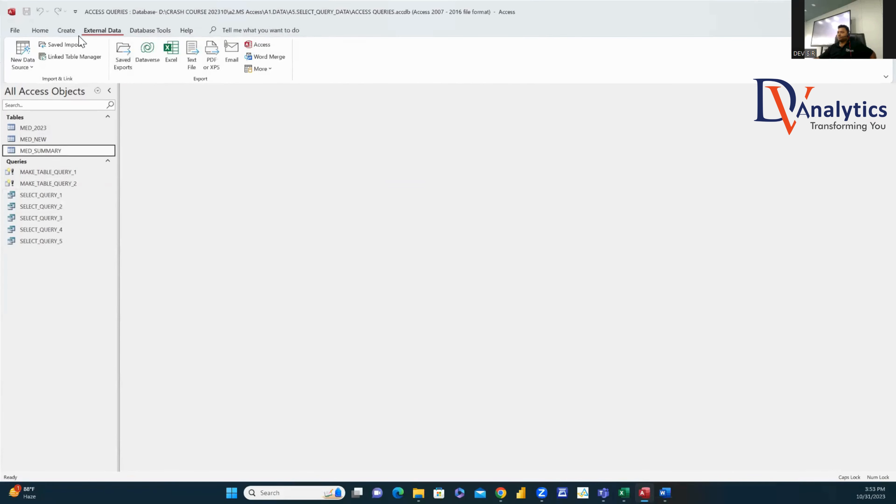
{"action": "left_click", "coordinate": [66, 30]}
{"action": "left_click", "coordinate": [163, 58]}
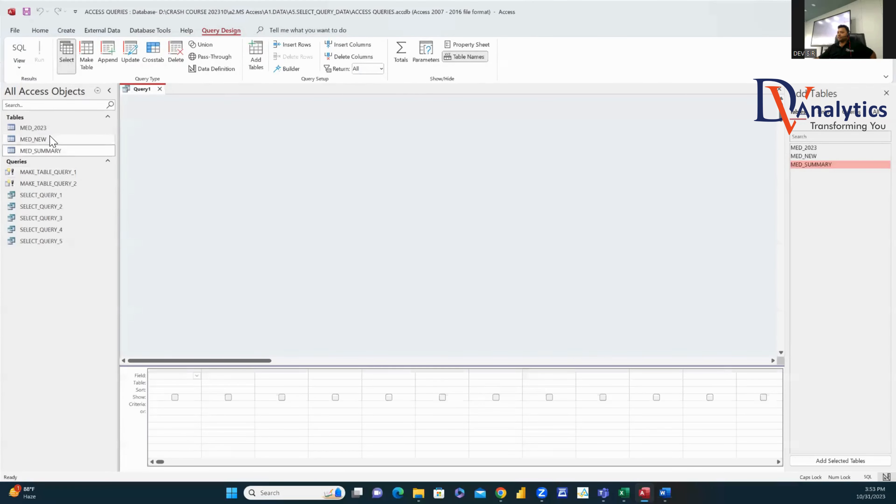
{"action": "left_click_drag", "start_coordinate": [53, 128], "coordinate": [191, 139]}
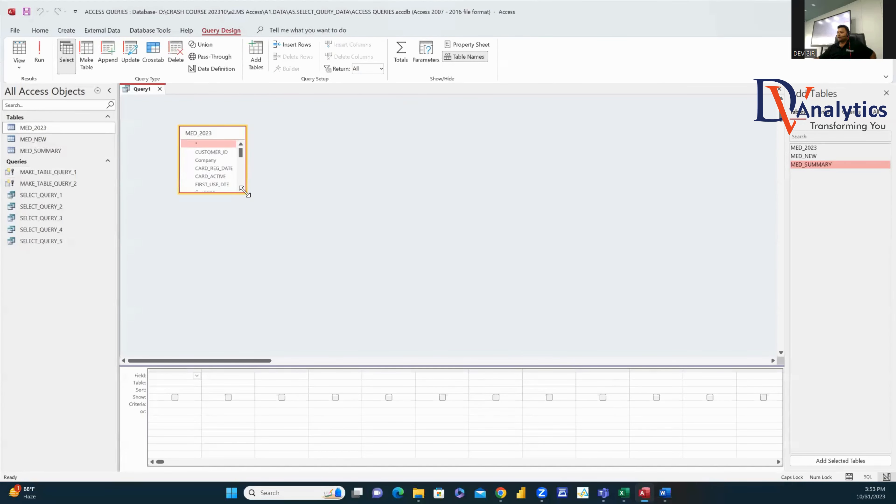
{"action": "left_click_drag", "start_coordinate": [246, 192], "coordinate": [396, 311]}
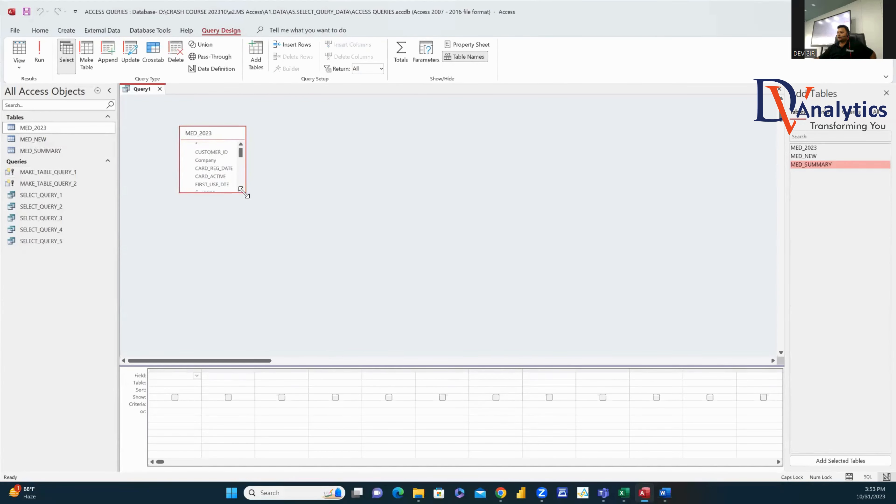
{"action": "left_click_drag", "start_coordinate": [243, 192], "coordinate": [409, 309]}
Step: Add CUSTOMER_ID, Company, GENDER, Age, STATE_CODE, NO_OF_TRIPS, TOWN and Spent amount together to the query grid
{"action": "left_click", "coordinate": [211, 152]}
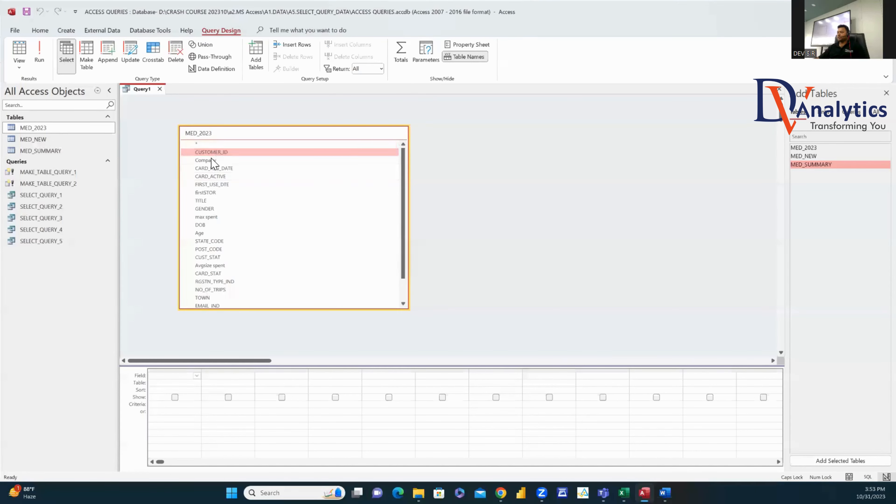
{"action": "left_click", "coordinate": [211, 160], "text": "shift"}
{"action": "left_click", "coordinate": [208, 209], "text": "ctrl"}
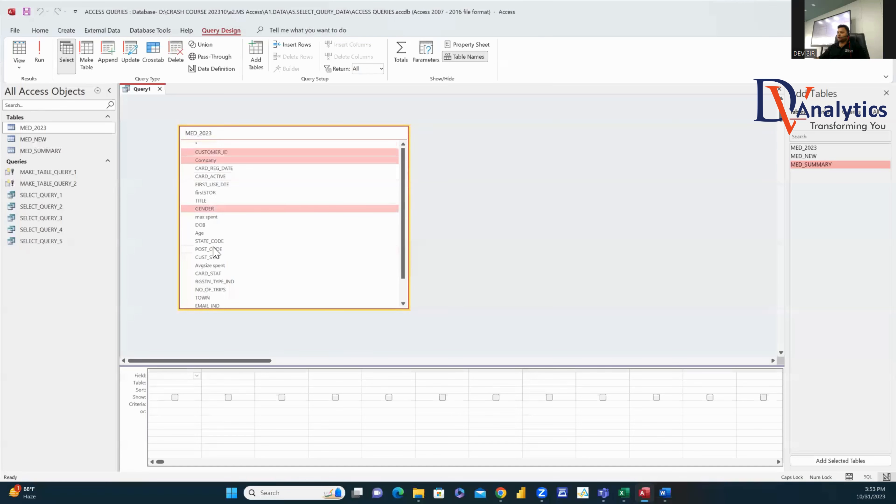
{"action": "left_click", "coordinate": [199, 233], "text": "ctrl"}
{"action": "left_click", "coordinate": [211, 242], "text": "ctrl"}
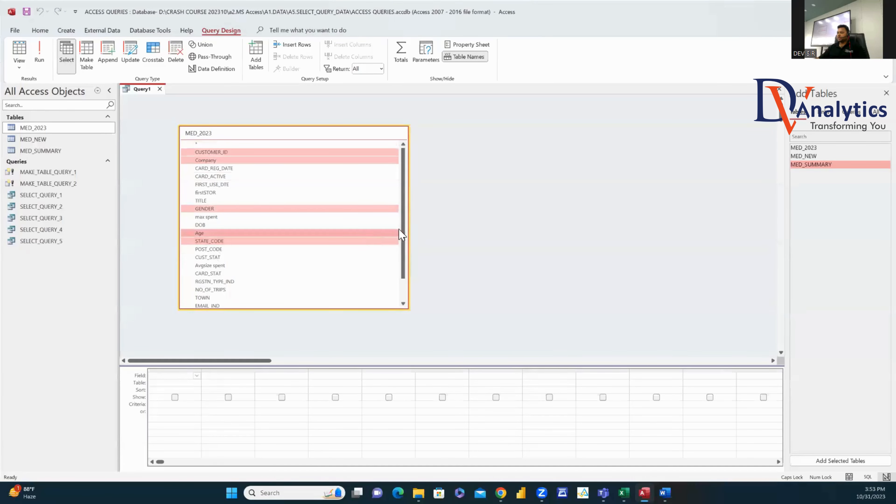
{"action": "left_click_drag", "start_coordinate": [402, 234], "coordinate": [406, 292]}
{"action": "left_click", "coordinate": [212, 264], "text": "ctrl"}
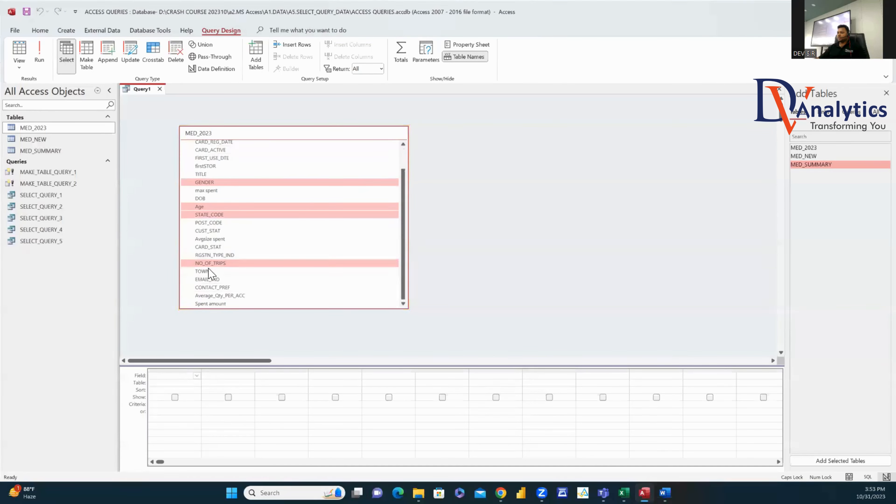
{"action": "left_click", "coordinate": [233, 273], "text": "ctrl"}
{"action": "left_click", "coordinate": [222, 304], "text": "ctrl"}
{"action": "left_click_drag", "start_coordinate": [266, 188], "coordinate": [196, 385]}
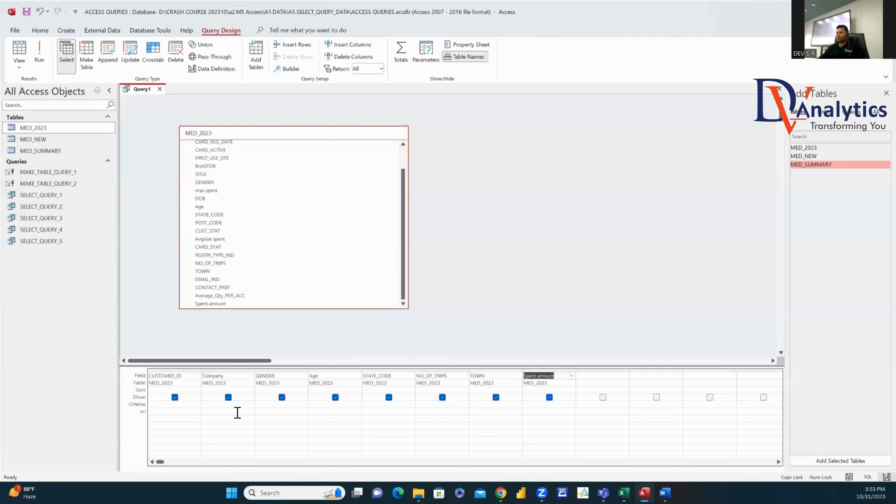
Step: Restrict Company to APPOLO and run the query as a make-table query that creates MED_APPOLO in the current database
{"action": "left_click", "coordinate": [233, 405]}
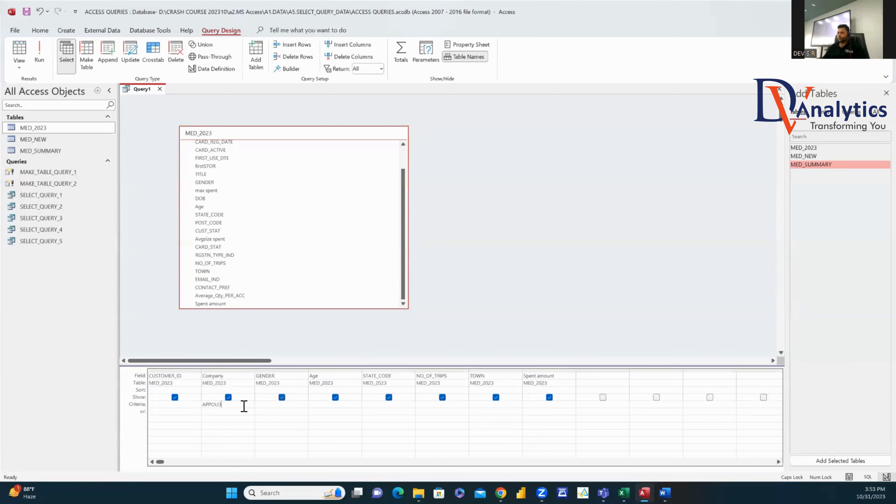
{"action": "left_click", "coordinate": [87, 56]}
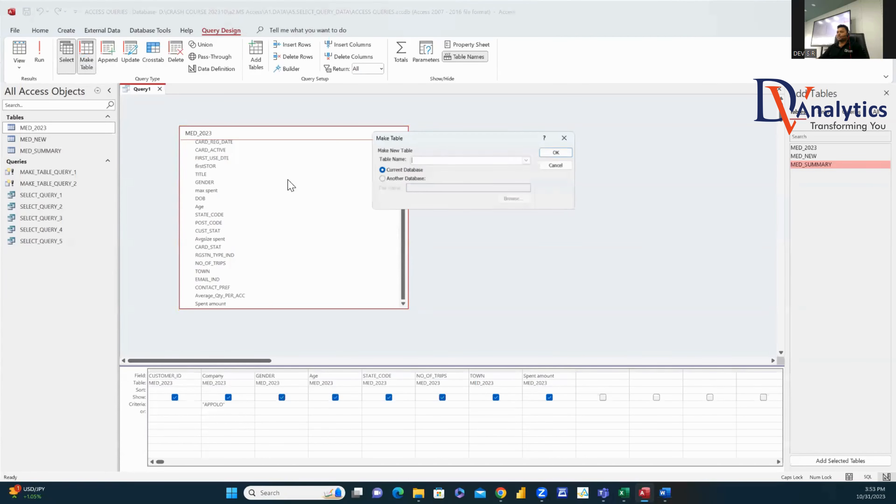
{"action": "type", "text": "MED-APPOLO"}
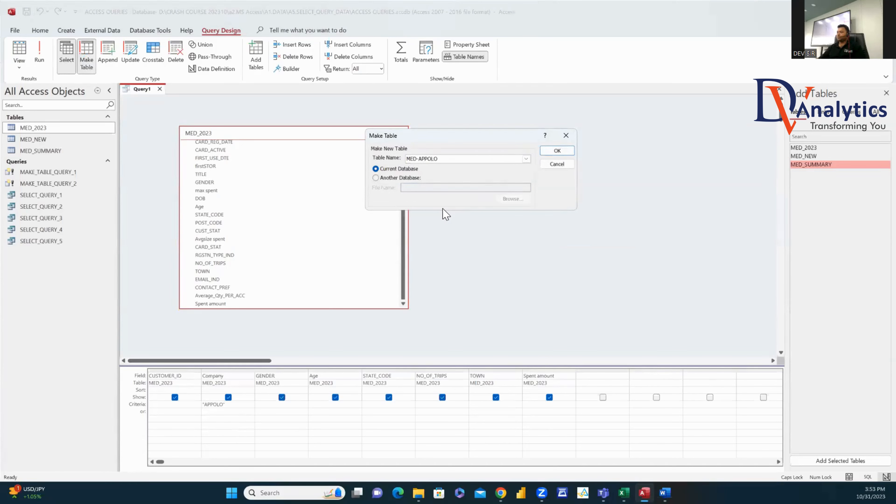
{"action": "left_click", "coordinate": [419, 159]}
{"action": "left_click", "coordinate": [557, 151]}
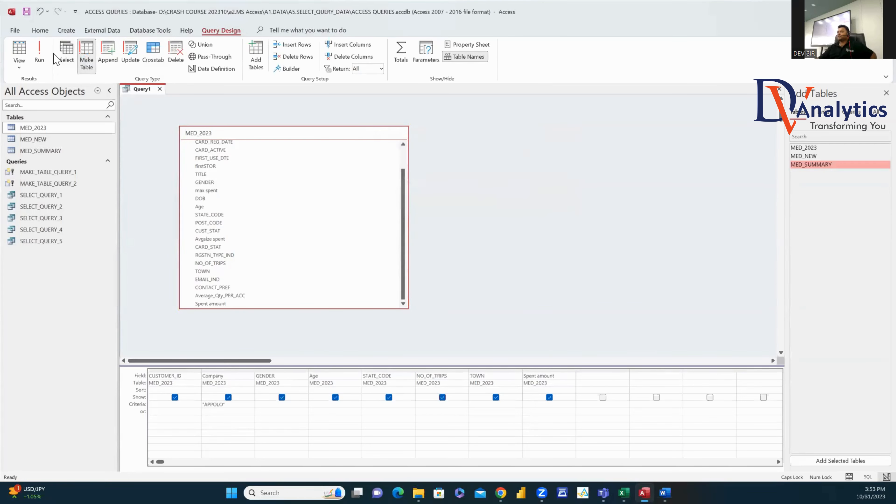
{"action": "left_click", "coordinate": [40, 55]}
{"action": "left_click", "coordinate": [432, 279]}
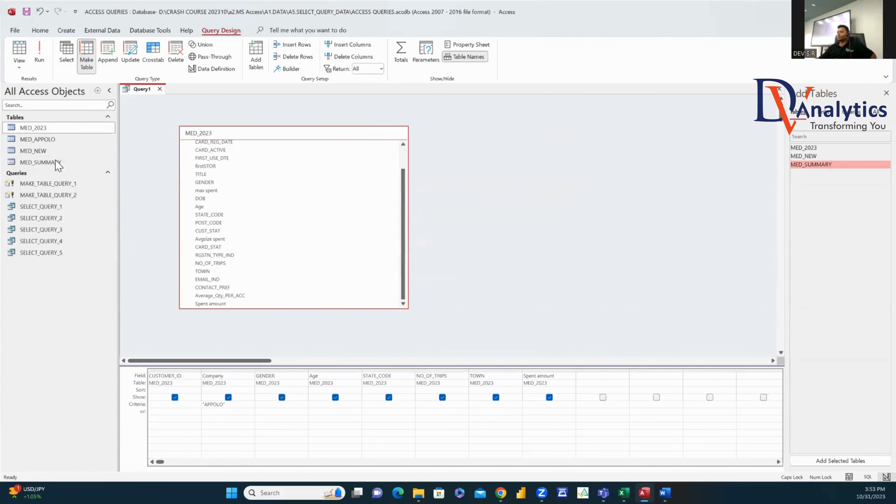
Step: Restrict Company to CIPLA and run the make-table query to create MED_CIPLA in the current database
{"action": "left_click", "coordinate": [199, 403]}
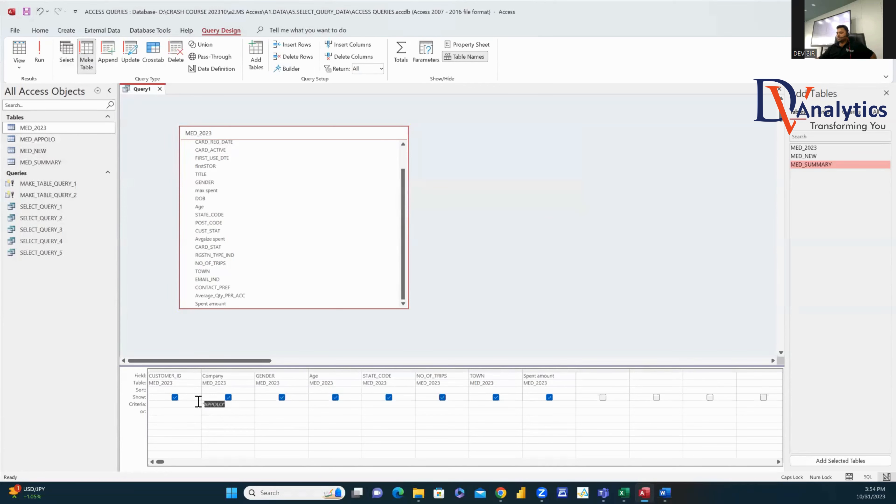
{"action": "type", "text": "CIPLA"}
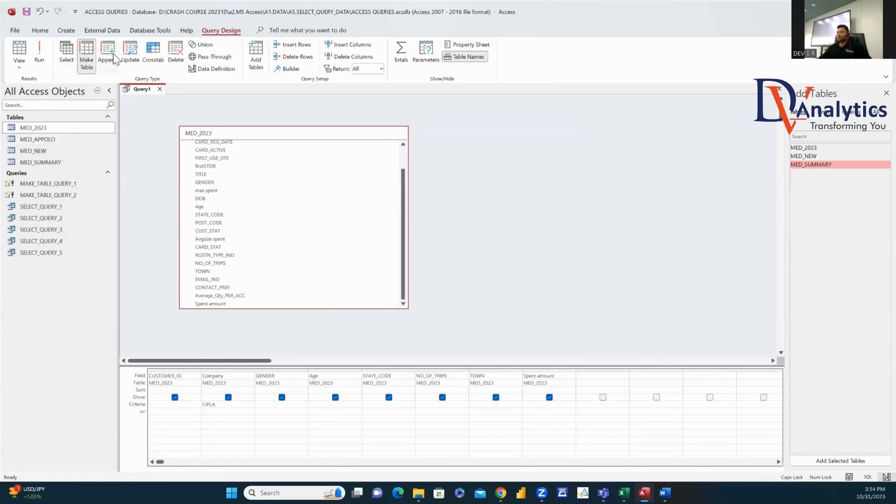
{"action": "left_click", "coordinate": [86, 57]}
{"action": "left_click", "coordinate": [444, 159]}
{"action": "left_click_drag", "start_coordinate": [443, 158], "coordinate": [420, 159]}
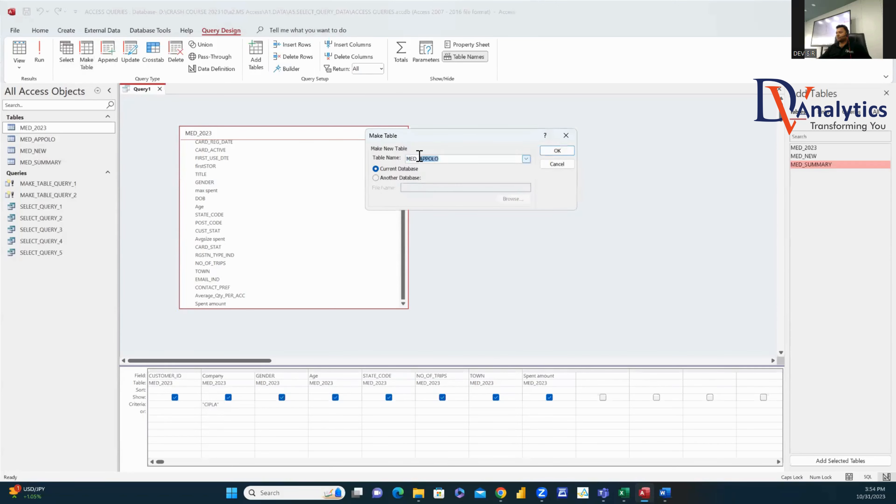
{"action": "type", "text": "CIPLA"}
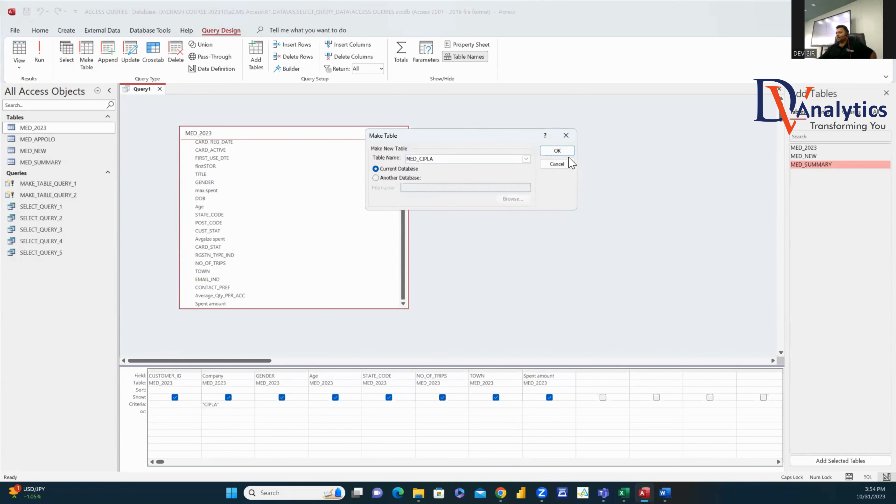
{"action": "left_click", "coordinate": [557, 150]}
{"action": "left_click", "coordinate": [40, 53]}
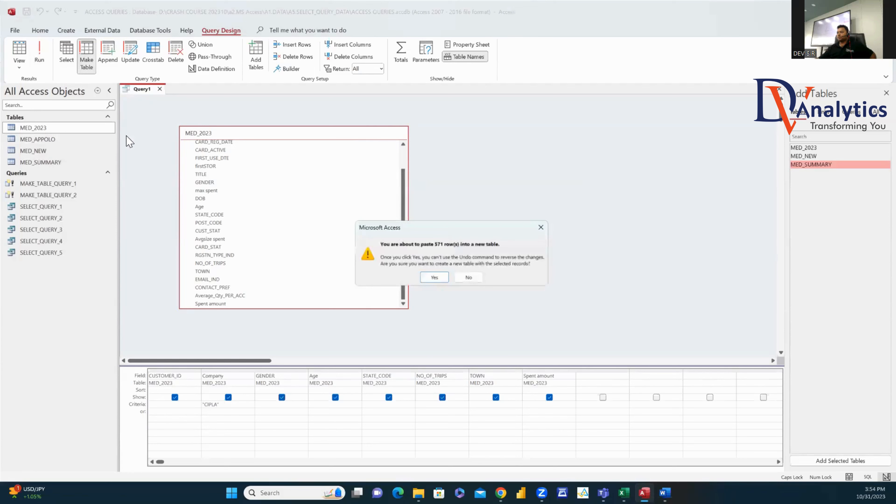
{"action": "left_click", "coordinate": [434, 277]}
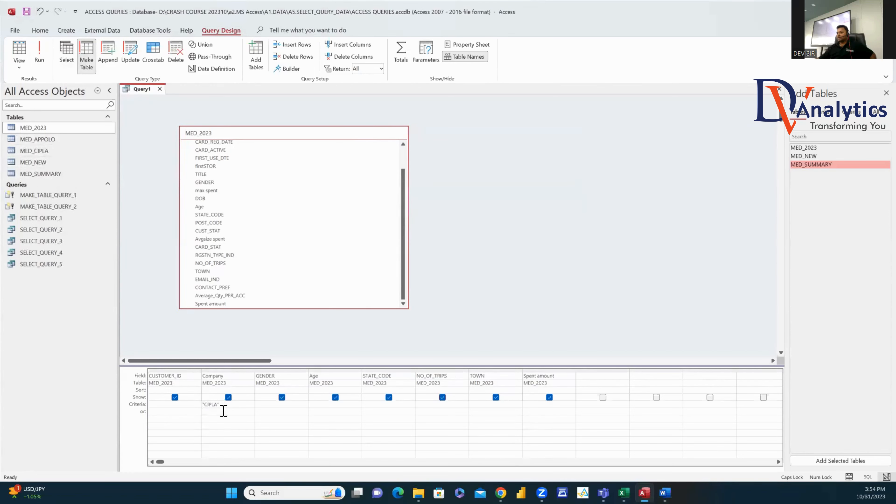
Step: Restrict Company to GENO and run the make-table query to create MED_GENO in the current database
{"action": "left_click_drag", "start_coordinate": [224, 405], "coordinate": [201, 408]}
{"action": "type", "text": "GENO"}
{"action": "left_click", "coordinate": [219, 418]}
{"action": "left_click", "coordinate": [87, 63]}
{"action": "left_click", "coordinate": [443, 158]}
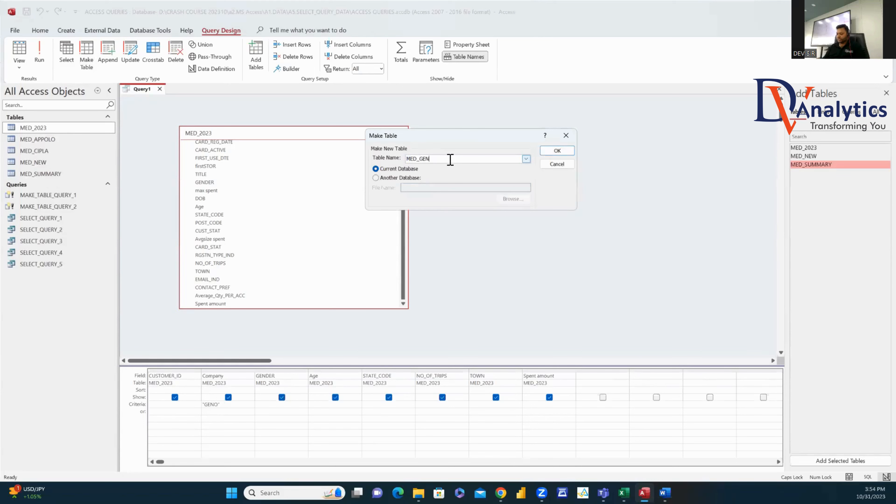
{"action": "type", "text": "O"}
{"action": "left_click", "coordinate": [558, 150]}
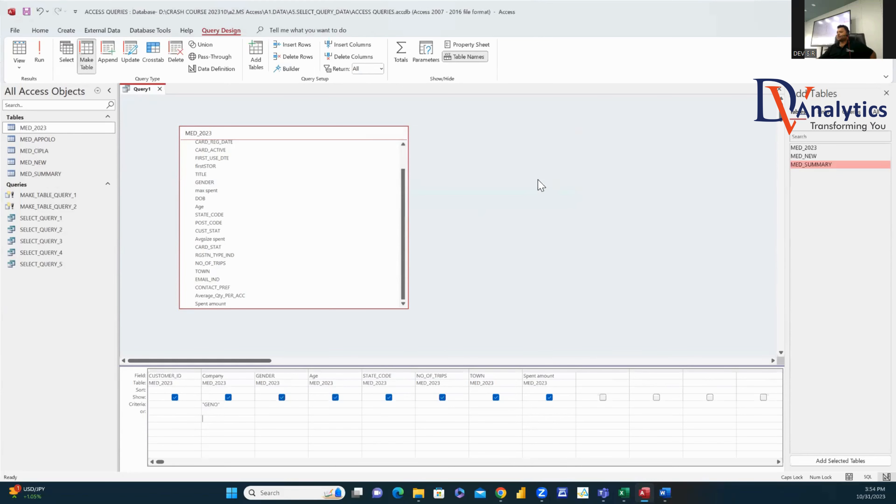
{"action": "left_click", "coordinate": [39, 61]}
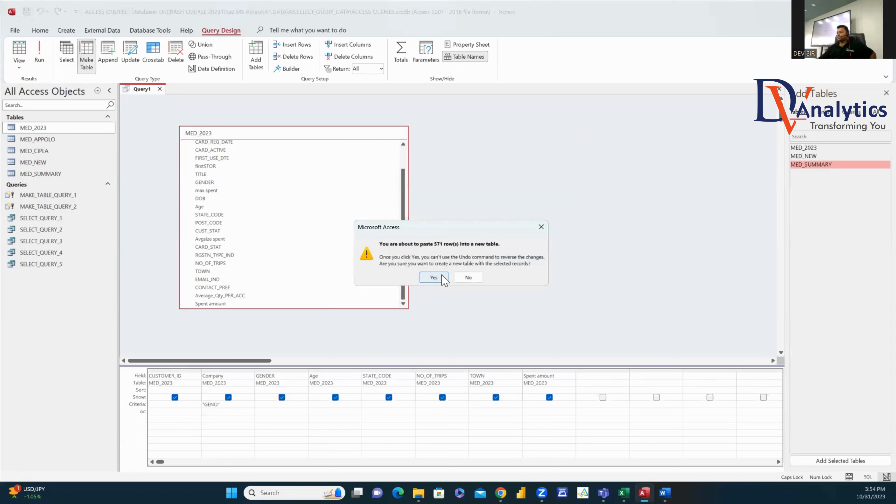
{"action": "left_click", "coordinate": [434, 278]}
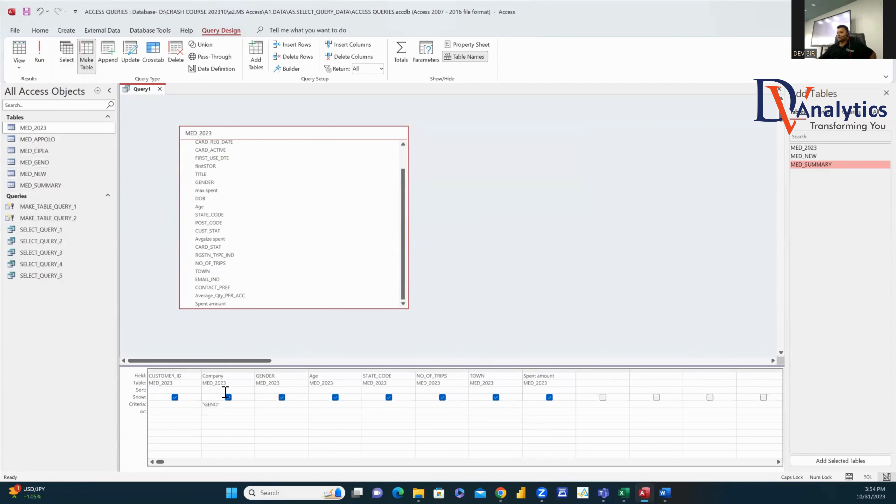
Step: Restrict Company to RELAGARE and try to run the make-table query, cancelling before MED_GENO is replaced
{"action": "left_click_drag", "start_coordinate": [221, 404], "coordinate": [188, 419]}
{"action": "type", "text": "RELAGARE"}
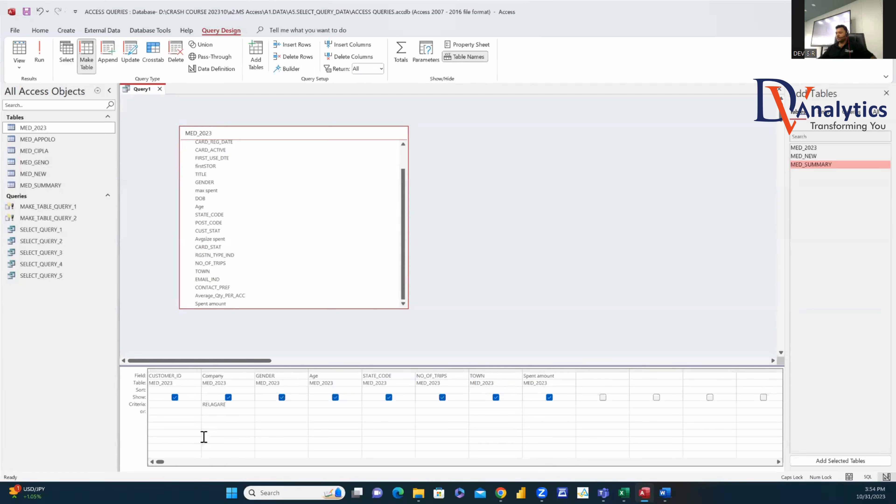
{"action": "left_click", "coordinate": [233, 424]}
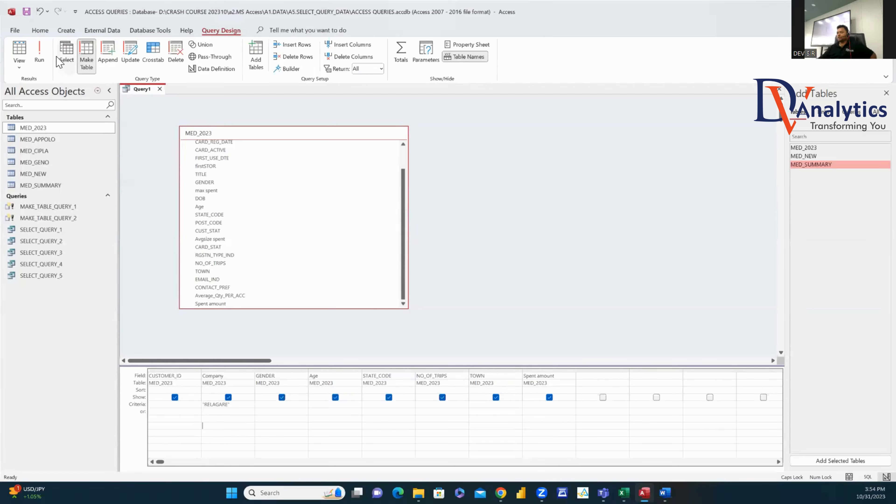
{"action": "left_click", "coordinate": [40, 54]}
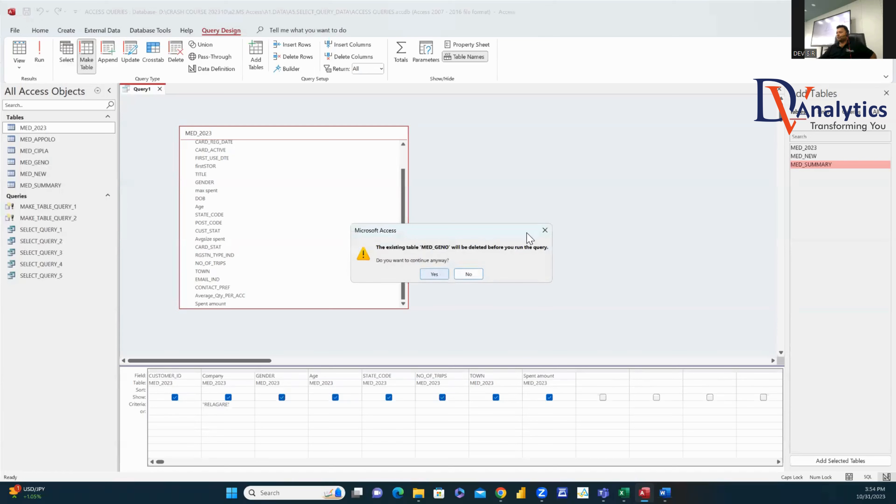
{"action": "left_click", "coordinate": [545, 229]}
Step: Set the make-table query's new table name to MED_RELEGARE and try to run it, cancelling the table creation
{"action": "left_click", "coordinate": [87, 57]}
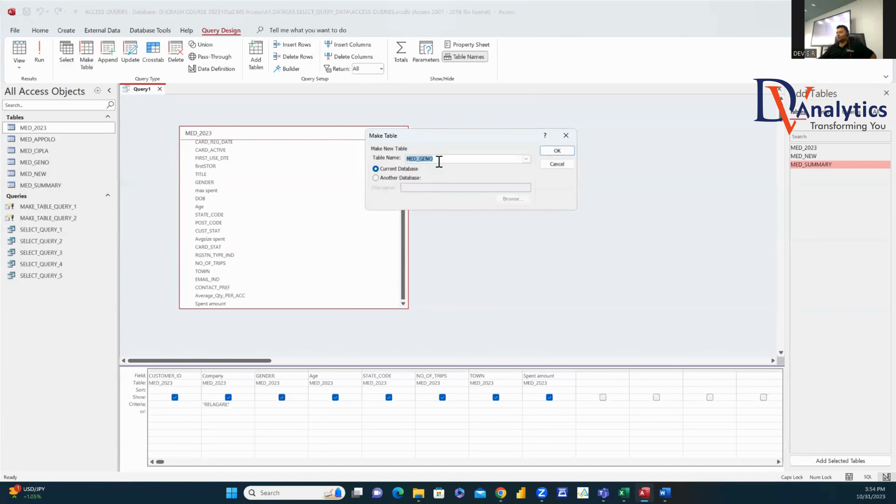
{"action": "left_click_drag", "start_coordinate": [439, 161], "coordinate": [419, 161]}
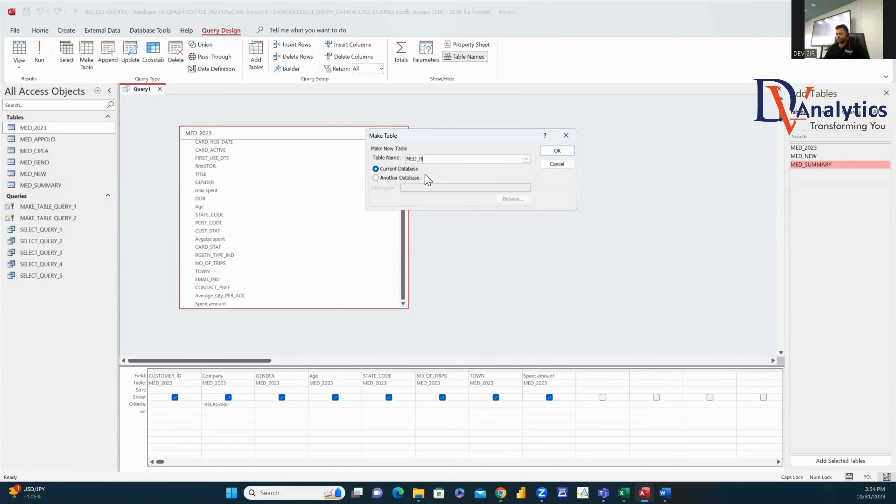
{"action": "type", "text": "RELGARE"}
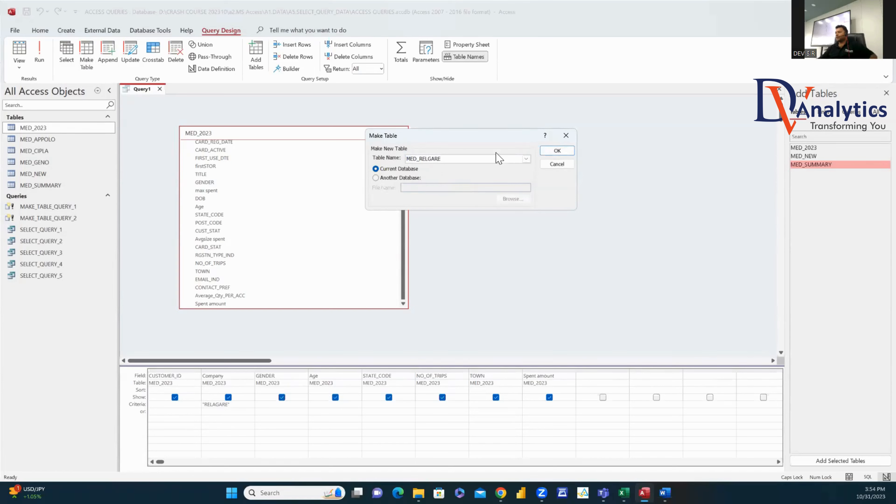
{"action": "left_click", "coordinate": [427, 158]}
{"action": "left_click", "coordinate": [557, 150]}
{"action": "left_click", "coordinate": [40, 55]}
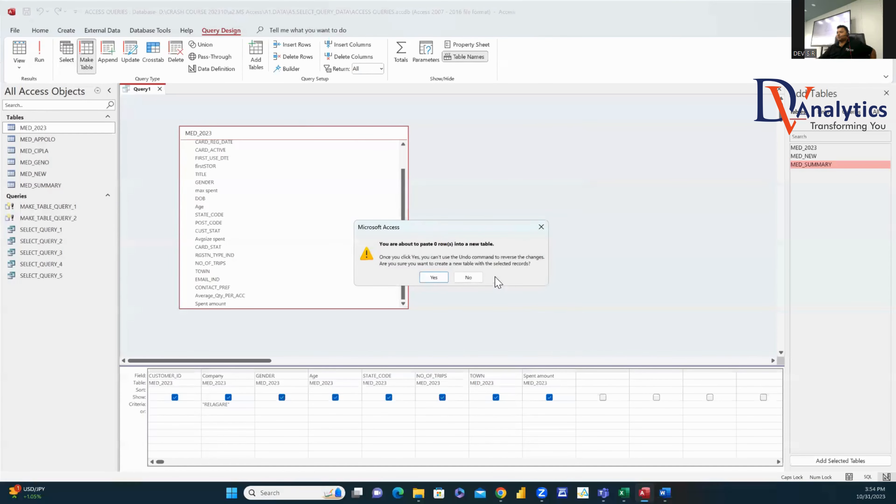
{"action": "left_click", "coordinate": [541, 228]}
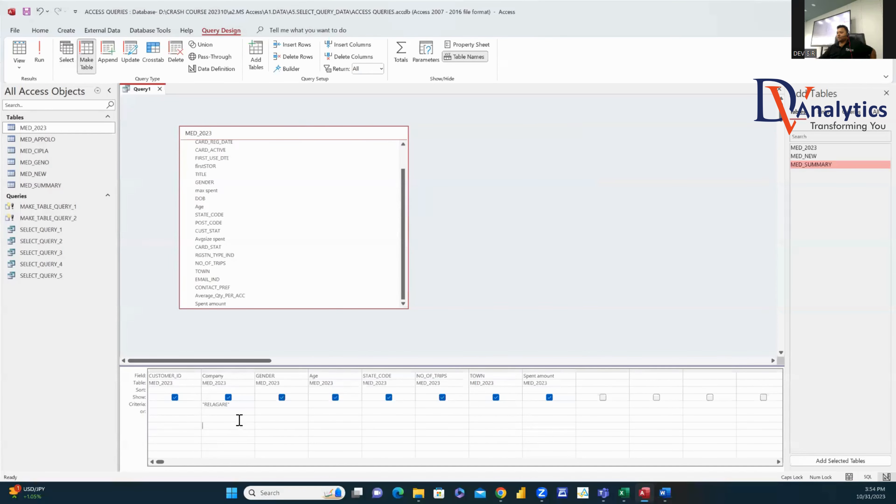
Step: Correct the Company criterion to RELEGARE and run the make-table query to create MED_RELEGARE
{"action": "left_click", "coordinate": [216, 404]}
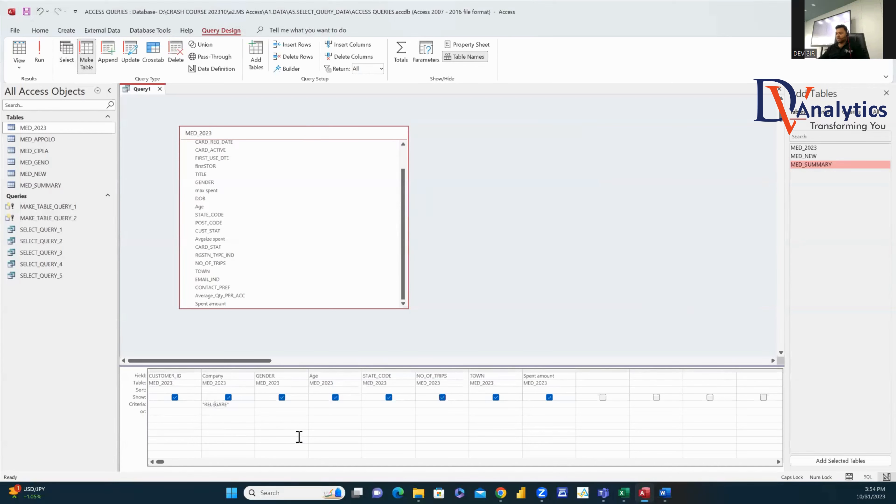
{"action": "left_click", "coordinate": [87, 64]}
{"action": "left_click", "coordinate": [561, 156]}
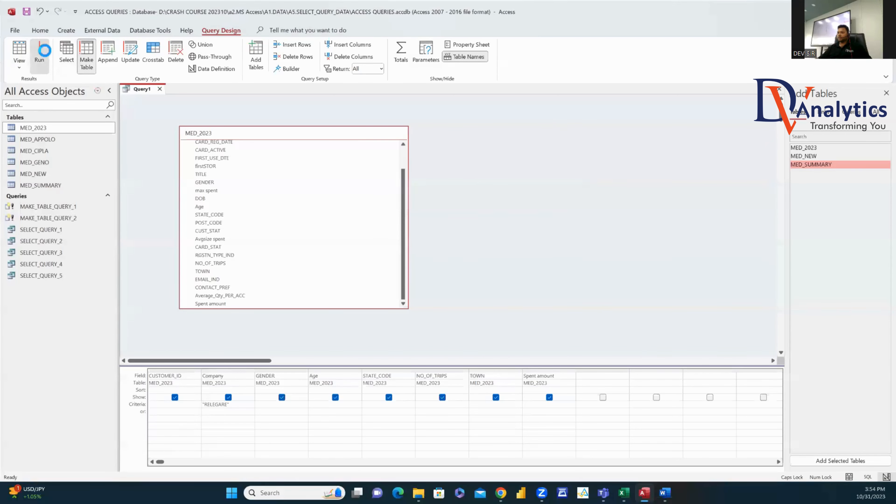
{"action": "left_click", "coordinate": [434, 277]}
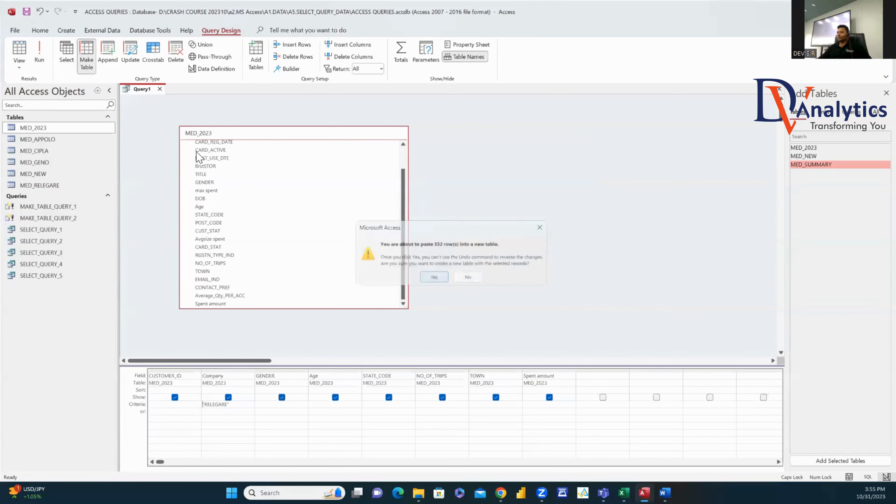
Step: Close the query without saving it and look over the MED_APPOLO, MED_CIPLA, MED_GENO and MED_RELEGARE tables in the object list
{"action": "left_click", "coordinate": [160, 89]}
{"action": "left_click", "coordinate": [454, 277]}
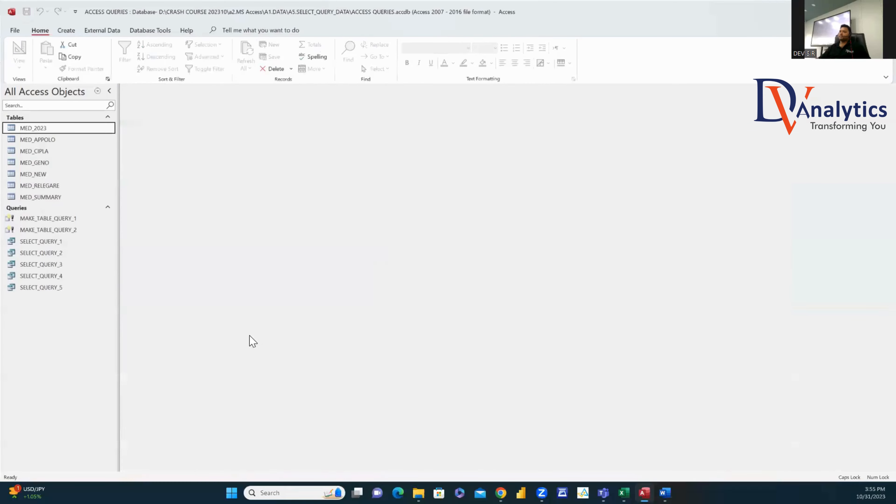
{"action": "left_click", "coordinate": [42, 140]}
{"action": "left_click", "coordinate": [46, 151]}
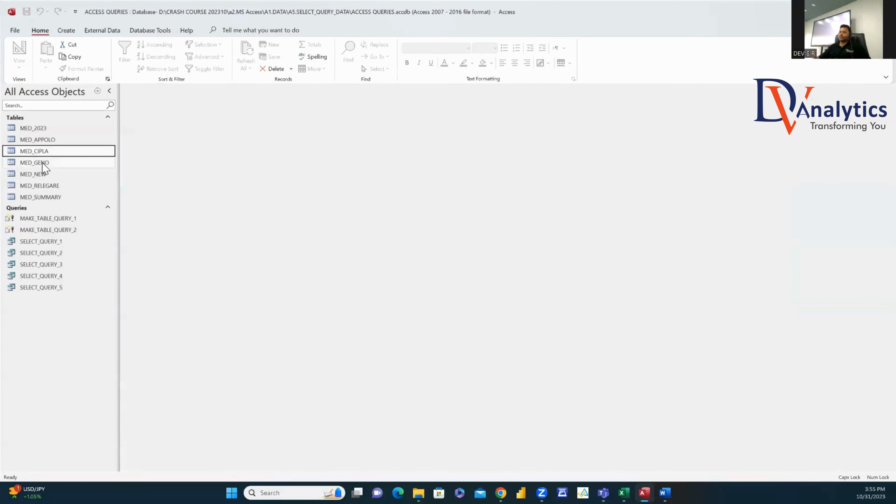
{"action": "left_click", "coordinate": [42, 163]}
{"action": "left_click", "coordinate": [53, 186]}
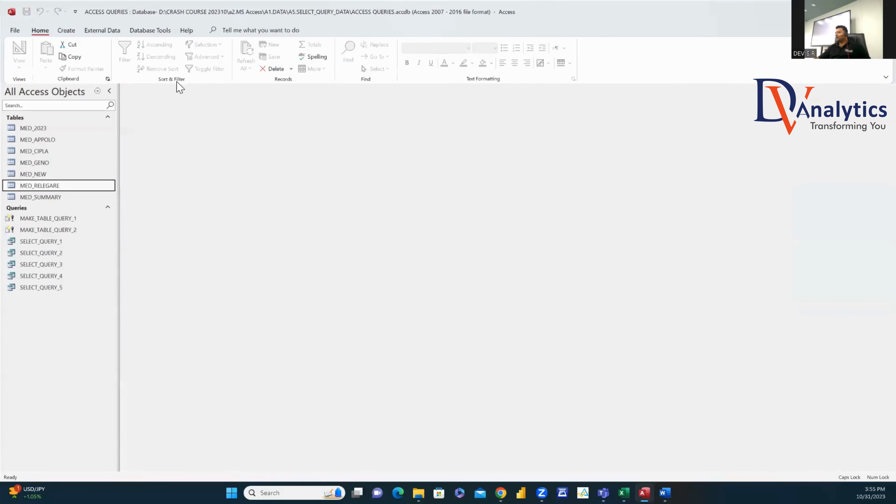
Step: Create a new query in design view from MED_APPOLO and add all of its fields to the query grid
{"action": "left_click", "coordinate": [66, 30]}
{"action": "left_click", "coordinate": [157, 63]}
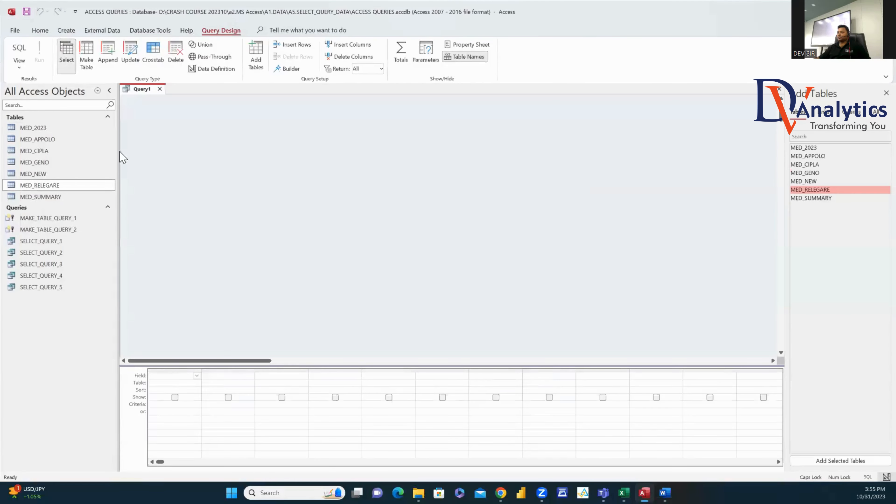
{"action": "left_click_drag", "start_coordinate": [47, 139], "coordinate": [171, 400]}
{"action": "double_click", "coordinate": [230, 142]}
Step: Turn the query into a make-table query and run it to create MED_ALL in the current database
{"action": "left_click", "coordinate": [93, 59]}
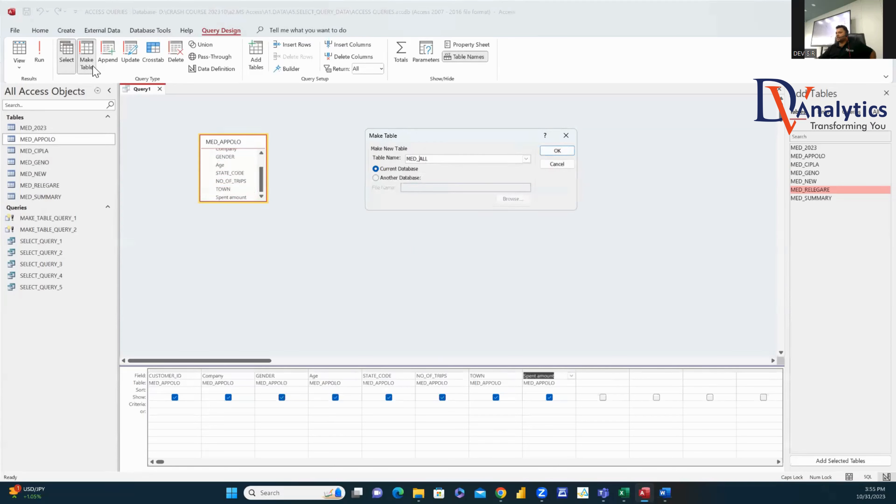
{"action": "left_click", "coordinate": [556, 153]}
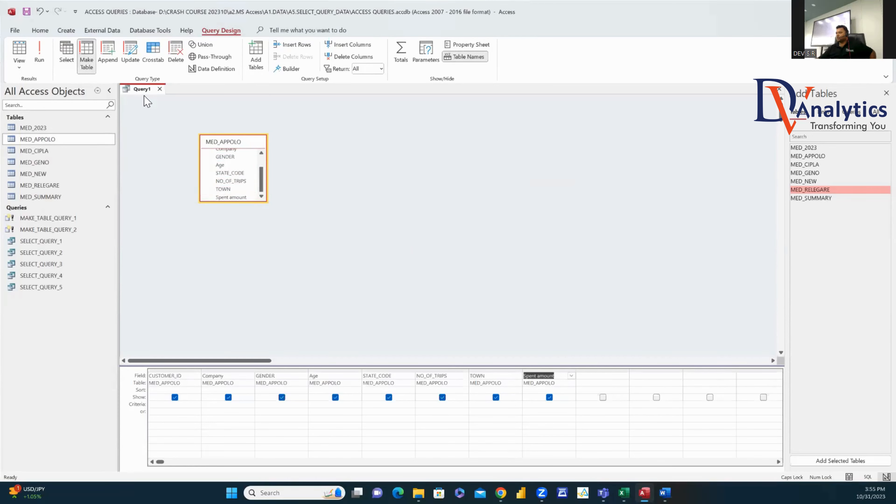
{"action": "left_click", "coordinate": [44, 56]}
{"action": "left_click", "coordinate": [430, 277]}
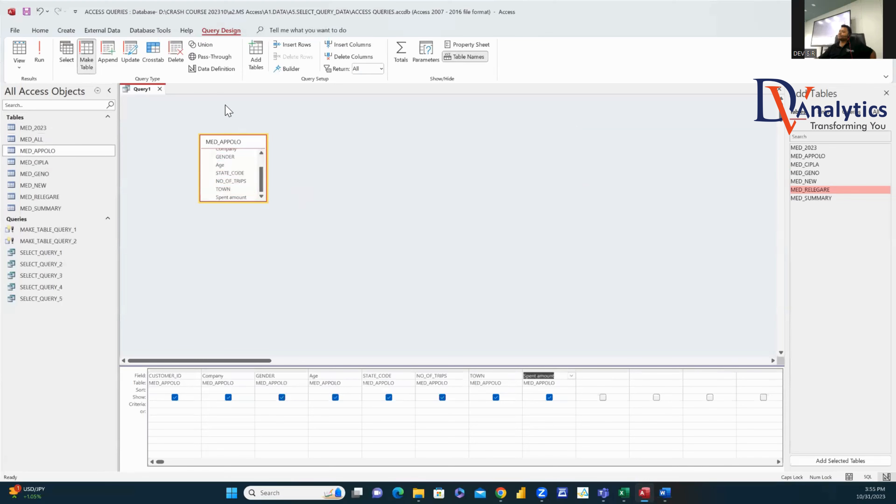
Step: Close the query without saving it, then open the MED_ALL table to review its records and close it
{"action": "left_click", "coordinate": [159, 89]}
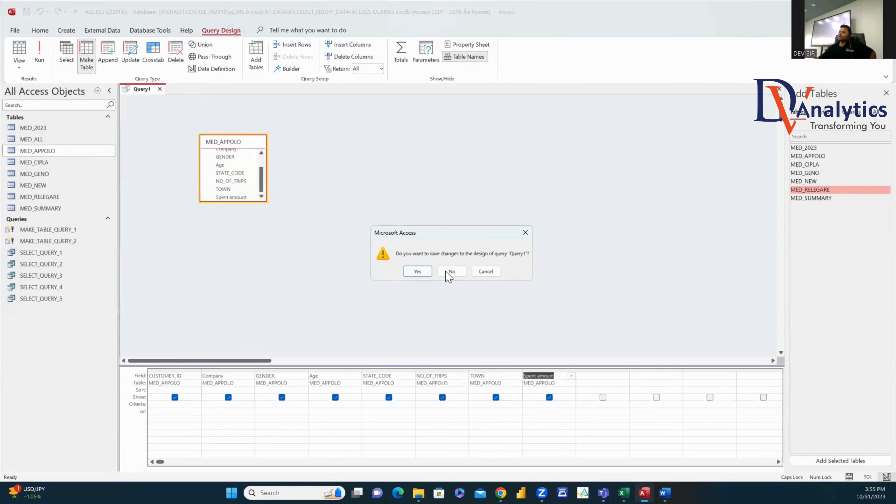
{"action": "left_click", "coordinate": [453, 276]}
{"action": "double_click", "coordinate": [44, 141]}
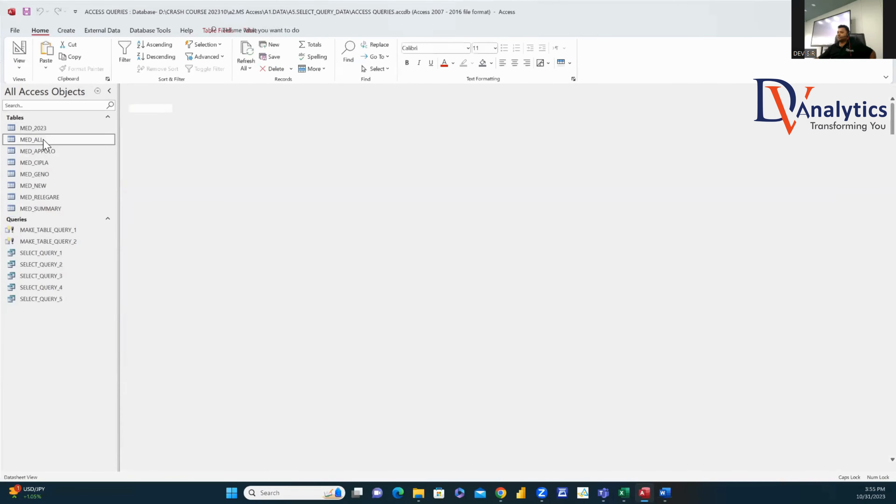
{"action": "left_click", "coordinate": [165, 89]}
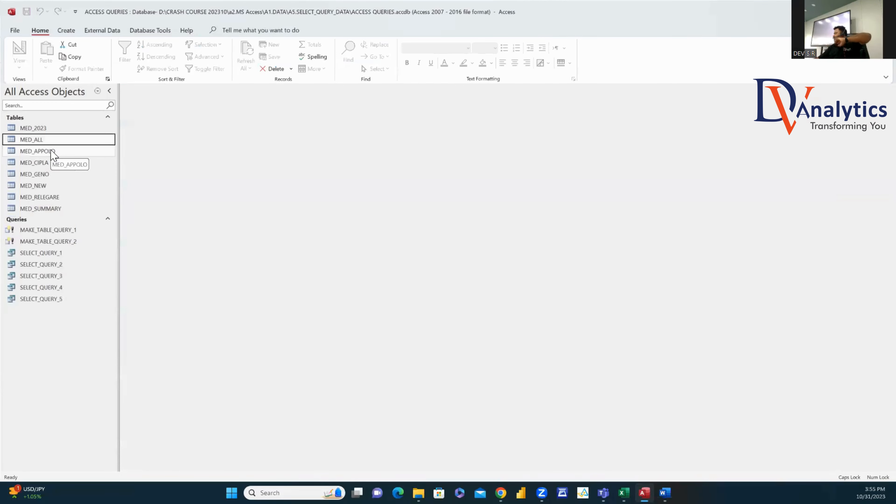
Step: Create a new query in design view from MED_CIPLA and add all of its fields to the query grid
{"action": "left_click", "coordinate": [96, 31]}
{"action": "left_click", "coordinate": [67, 31]}
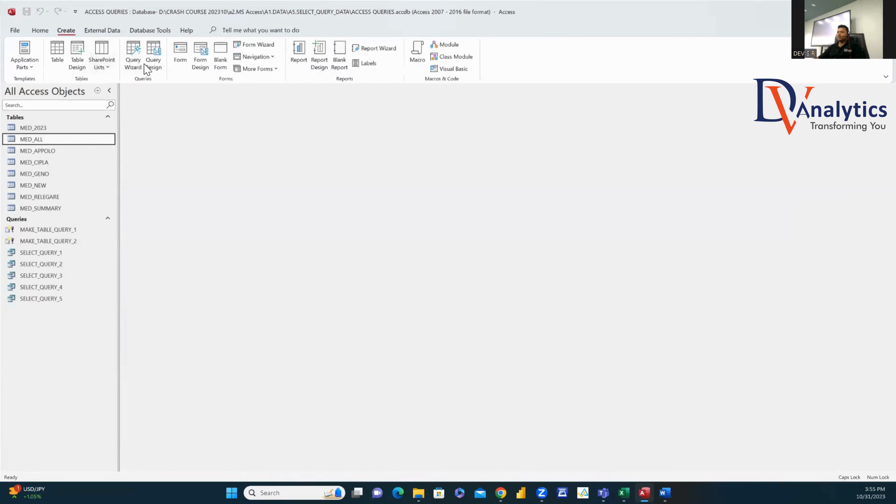
{"action": "left_click", "coordinate": [154, 65]}
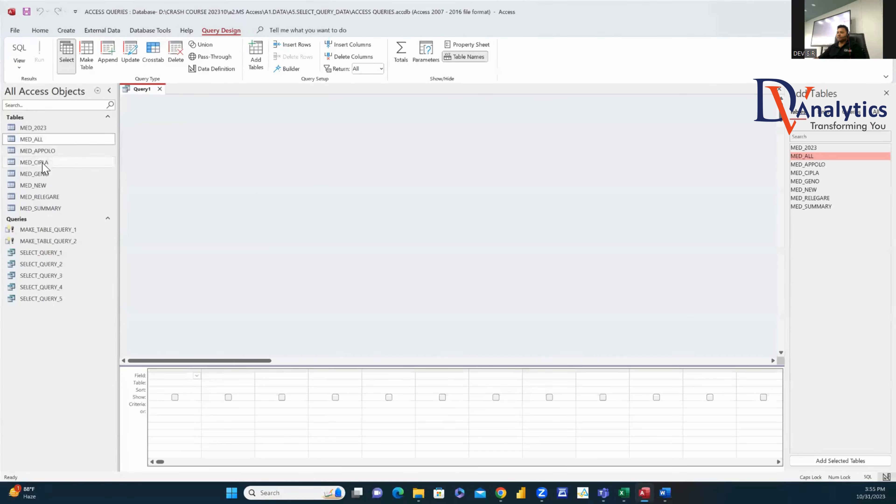
{"action": "left_click_drag", "start_coordinate": [42, 163], "coordinate": [169, 376]}
{"action": "left_click", "coordinate": [249, 145]}
{"action": "double_click", "coordinate": [247, 137]}
Step: Turn the MED_CIPLA query into an append query targeting MED_ALL in the current database and run it
{"action": "left_click", "coordinate": [111, 59]}
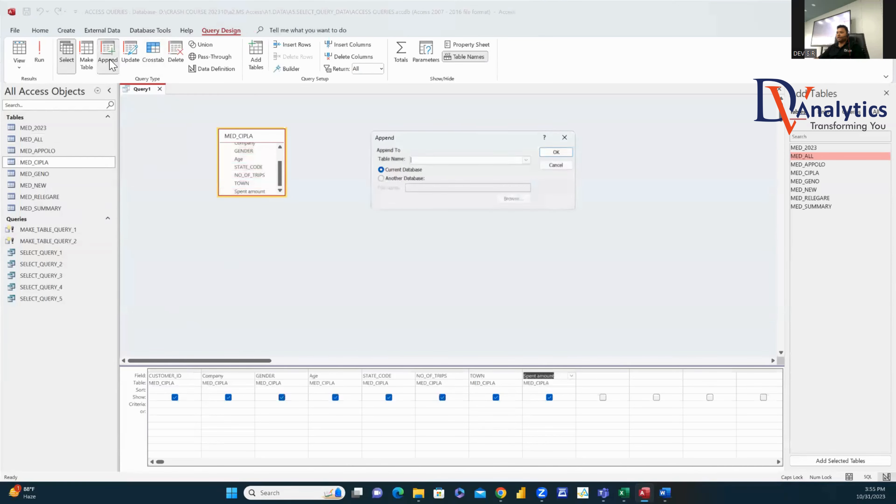
{"action": "left_click", "coordinate": [526, 159]}
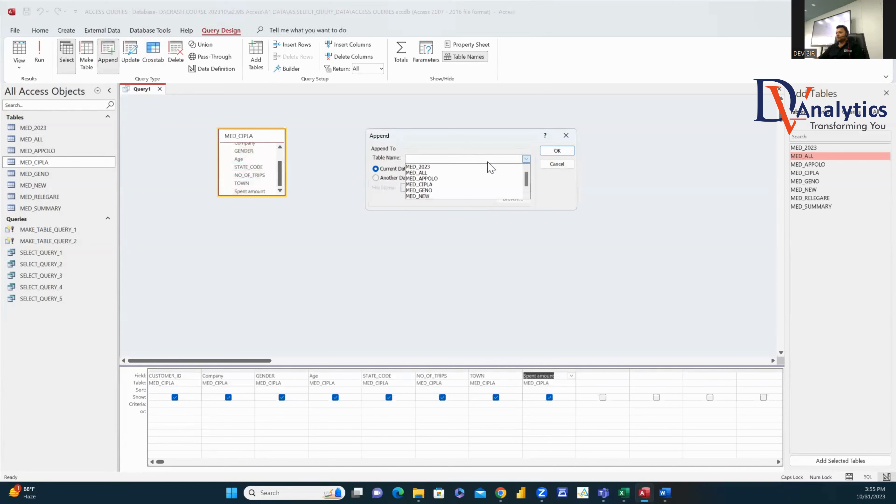
{"action": "left_click", "coordinate": [441, 172]}
{"action": "left_click", "coordinate": [557, 150]}
{"action": "left_click", "coordinate": [43, 58]}
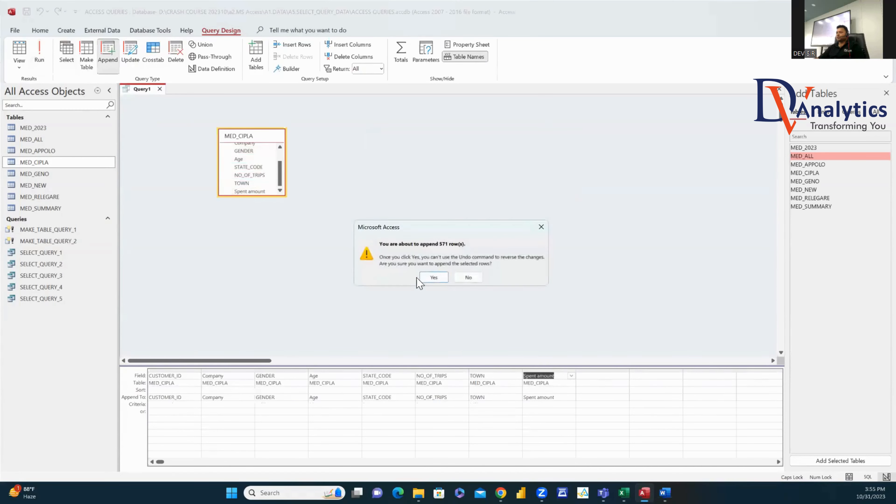
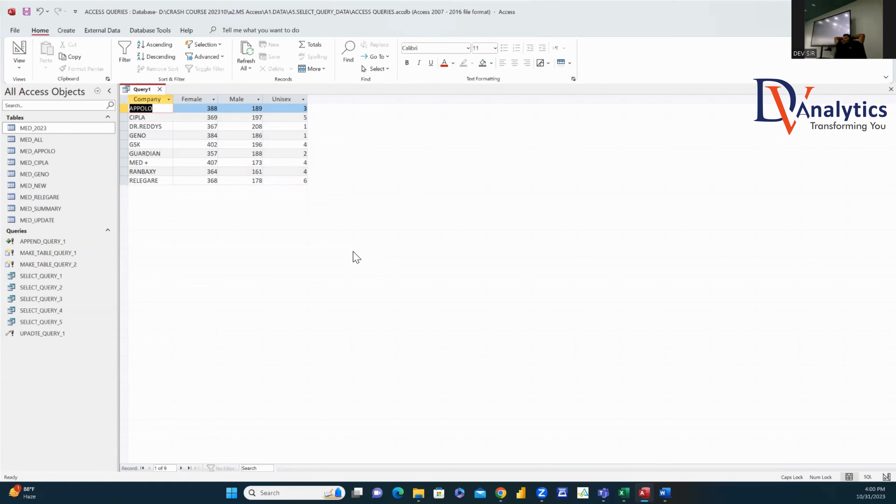
Step: Return the crosstab query to design view, save it as CROASS_TAB_QUERY_1 and close it
{"action": "left_click", "coordinate": [20, 48]}
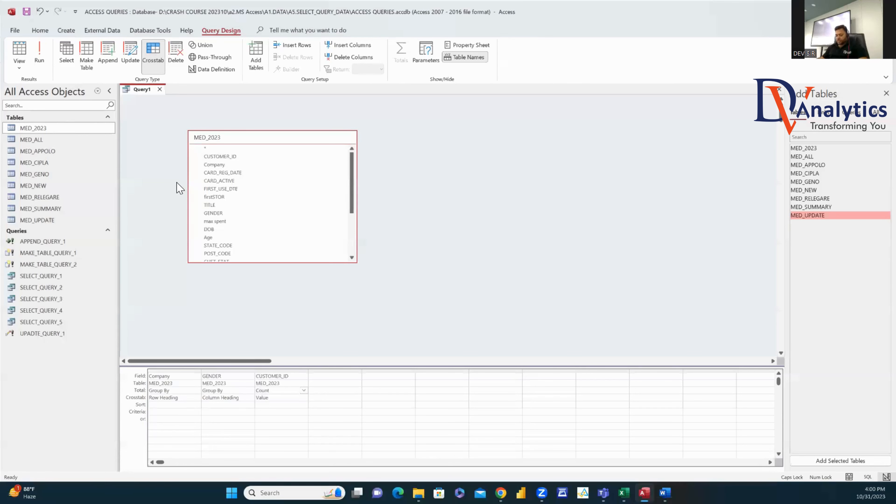
{"action": "key", "text": "ctrl+s"}
{"action": "type", "text": "CROASS_TAB_QUERY_1"}
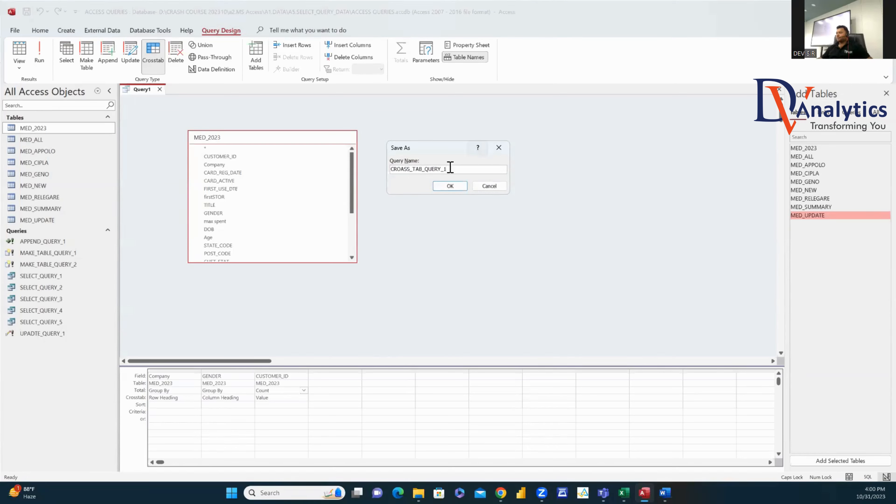
{"action": "left_click", "coordinate": [450, 186]}
{"action": "left_click", "coordinate": [200, 89]}
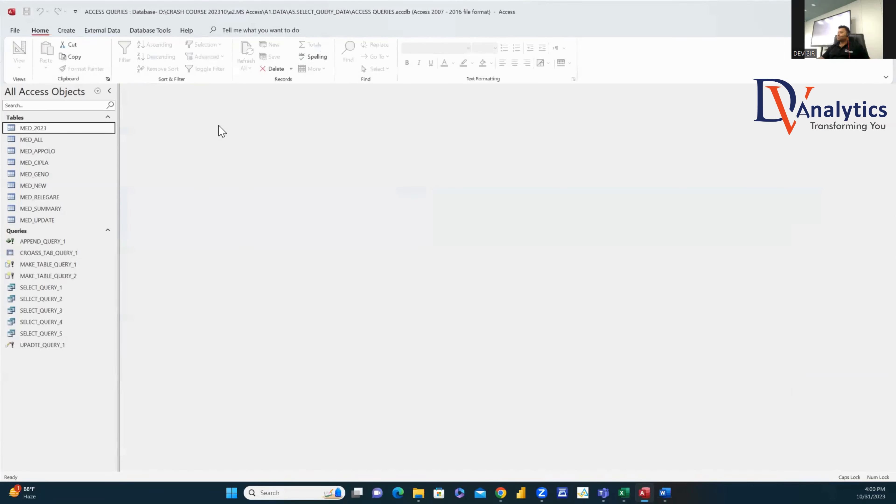
Step: Create a new query in design view from MED_2023 and enlarge the table's field list
{"action": "left_click", "coordinate": [70, 31]}
{"action": "left_click", "coordinate": [152, 63]}
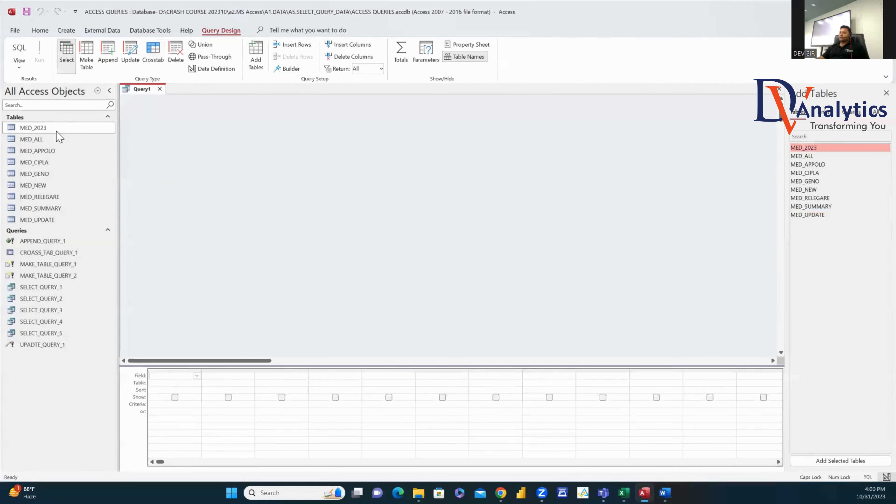
{"action": "left_click_drag", "start_coordinate": [38, 128], "coordinate": [211, 139]}
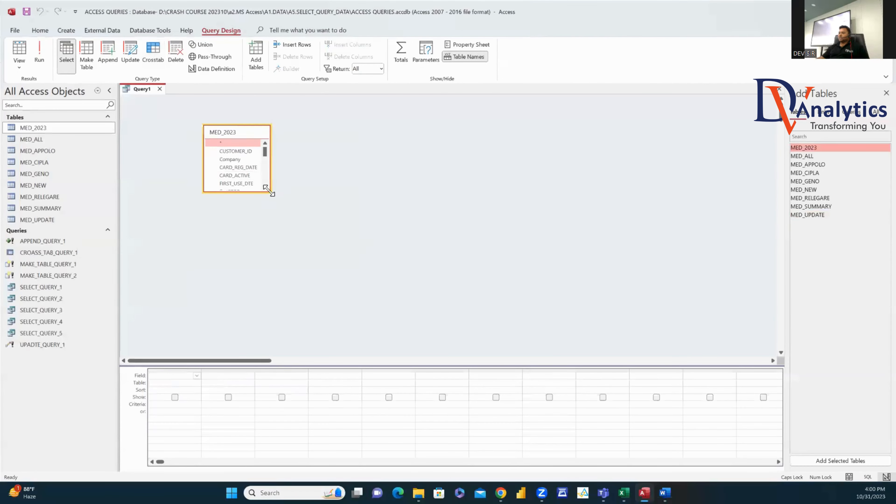
{"action": "left_click_drag", "start_coordinate": [267, 190], "coordinate": [345, 232]}
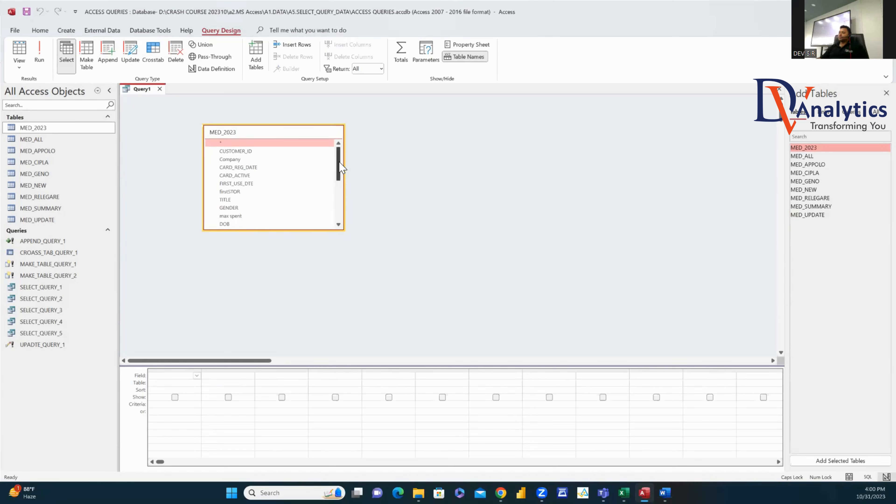
Step: Add the STATE_CODE, Company and Spent amount fields from MED_2023 to the query grid, in that order
{"action": "left_click_drag", "start_coordinate": [338, 168], "coordinate": [341, 199]}
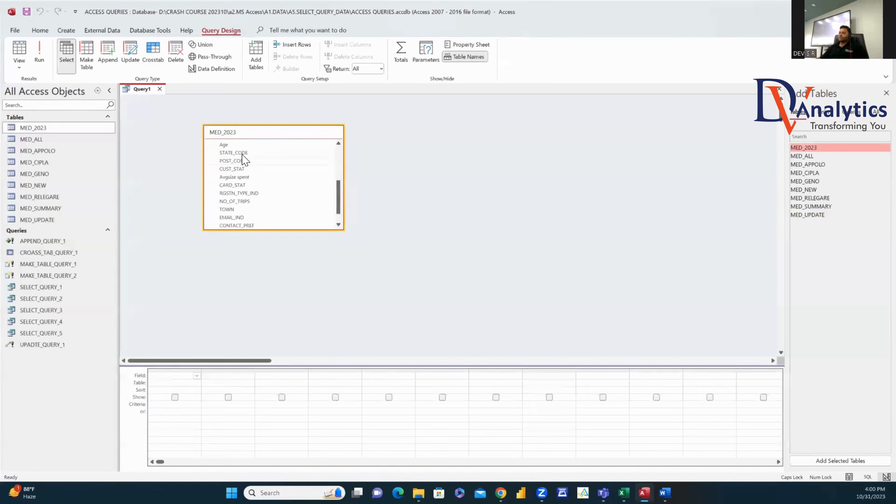
{"action": "left_click_drag", "start_coordinate": [240, 152], "coordinate": [183, 383]}
{"action": "left_click_drag", "start_coordinate": [339, 210], "coordinate": [343, 150]}
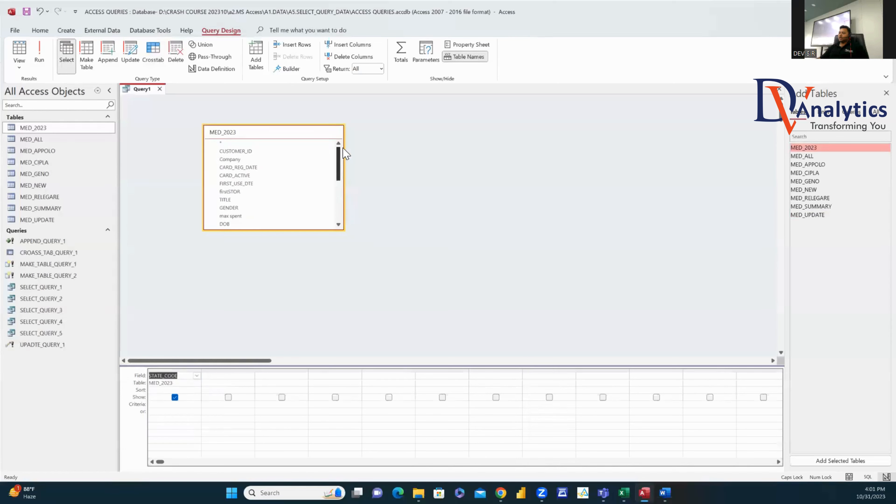
{"action": "left_click_drag", "start_coordinate": [233, 153], "coordinate": [226, 387]}
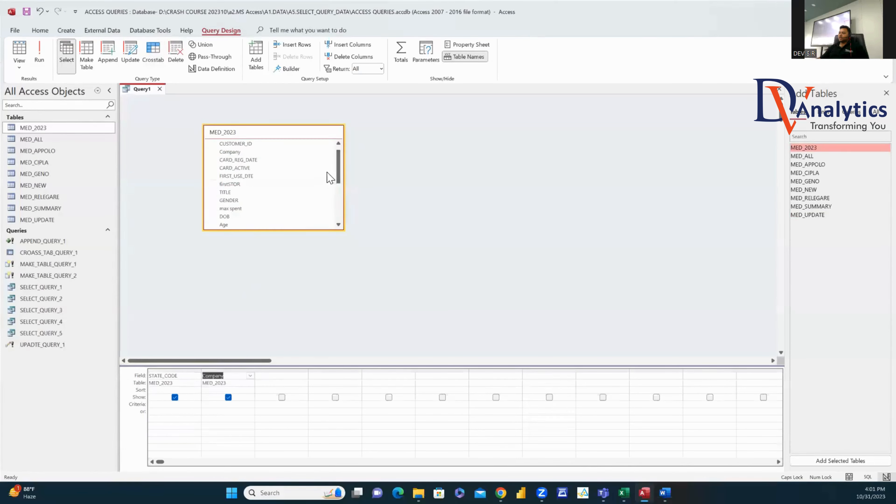
{"action": "left_click_drag", "start_coordinate": [338, 169], "coordinate": [338, 226]}
{"action": "left_click_drag", "start_coordinate": [249, 225], "coordinate": [289, 392]}
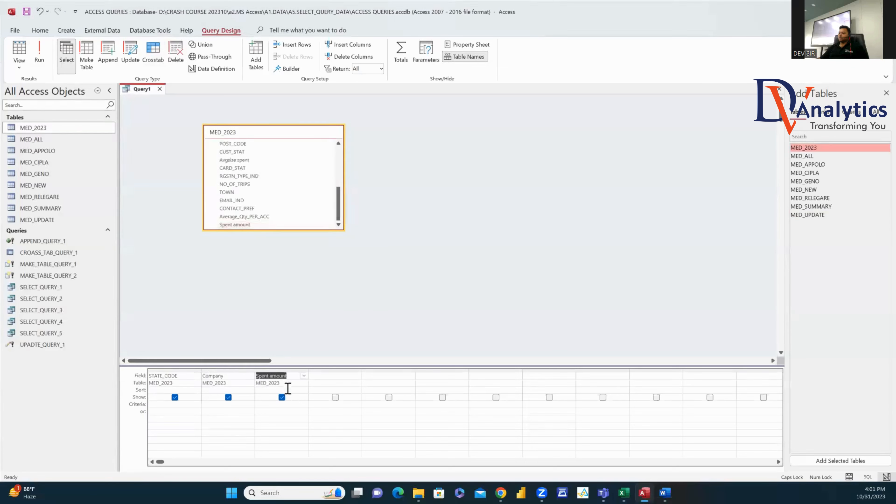
Step: Turn the query into a crosstab query with STATE_CODE as row heading and Company as column heading
{"action": "left_click", "coordinate": [153, 53]}
{"action": "left_click", "coordinate": [168, 397]}
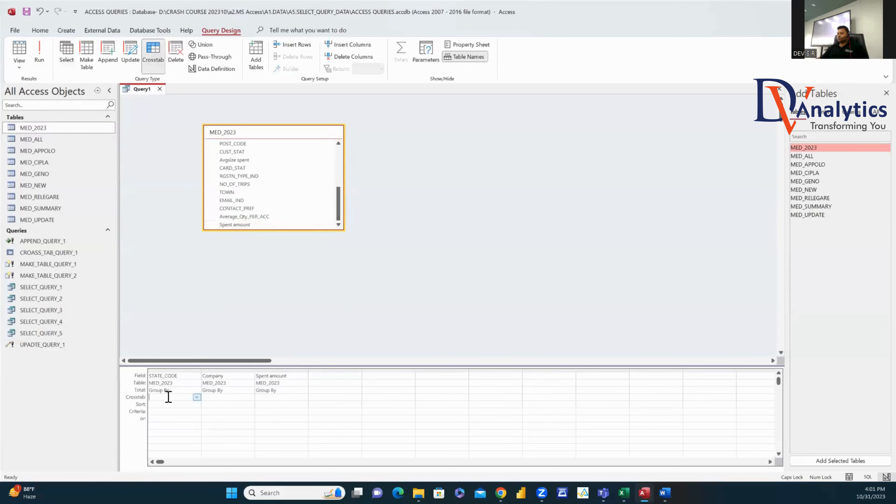
{"action": "left_click", "coordinate": [197, 397]}
{"action": "left_click", "coordinate": [184, 404]}
{"action": "left_click", "coordinate": [236, 396]}
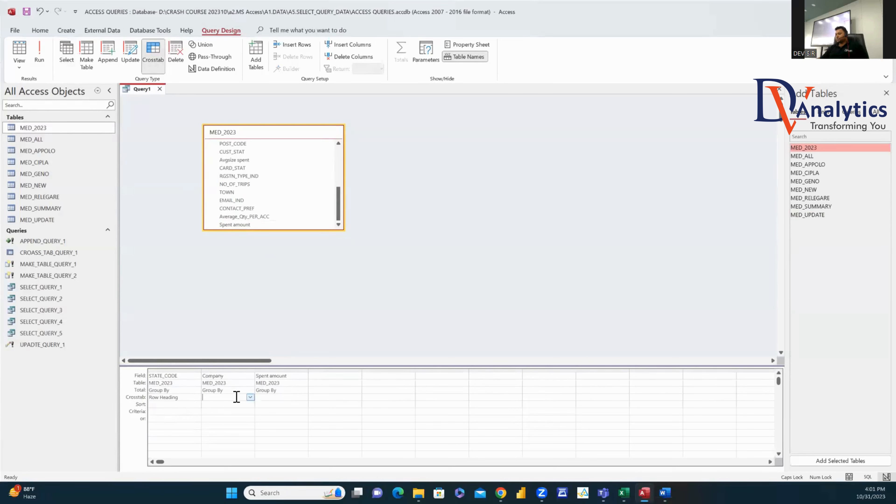
{"action": "left_click", "coordinate": [251, 397]}
{"action": "left_click", "coordinate": [228, 411]}
Step: Set Spent amount as the crosstab value with Sum as its total, and run the query
{"action": "left_click", "coordinate": [274, 397]}
{"action": "left_click", "coordinate": [303, 397]}
{"action": "left_click", "coordinate": [278, 418]}
{"action": "left_click", "coordinate": [295, 390]}
{"action": "left_click", "coordinate": [303, 390]}
{"action": "left_click", "coordinate": [283, 405]}
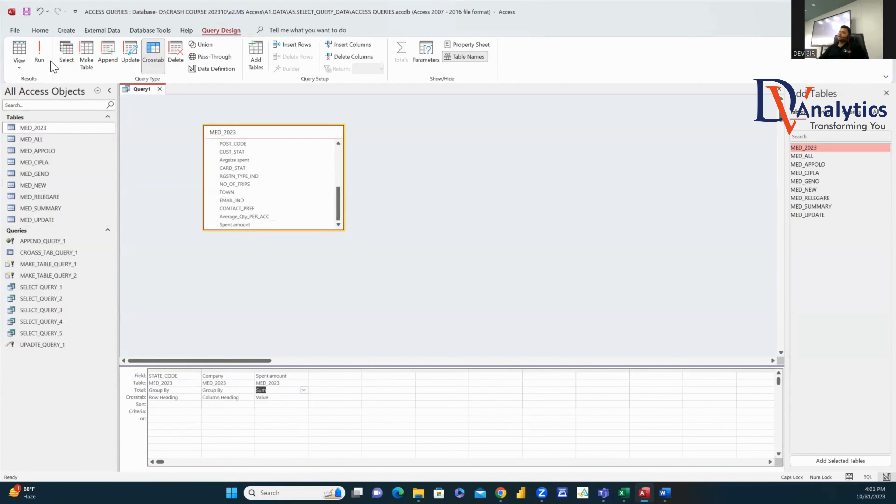
{"action": "left_click", "coordinate": [40, 59]}
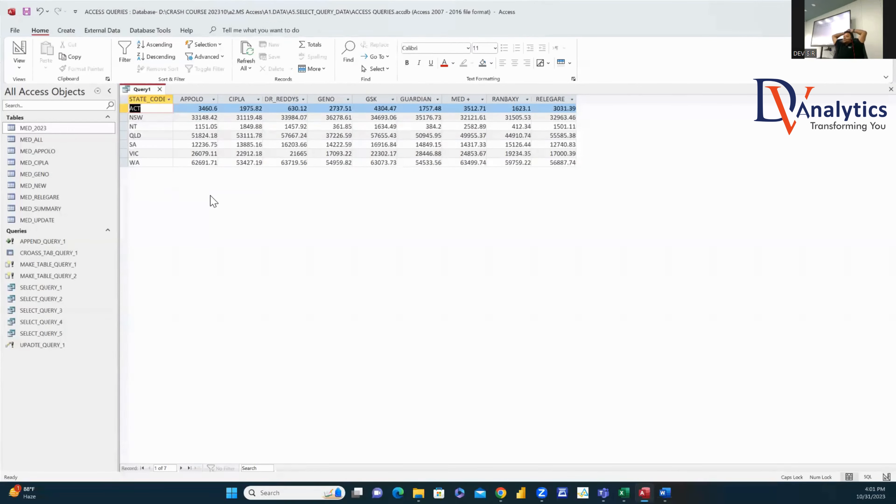
Step: Save the crosstab query as CROSS_TAB_QUERY_2 and close it
{"action": "key", "text": "ctrl+s"}
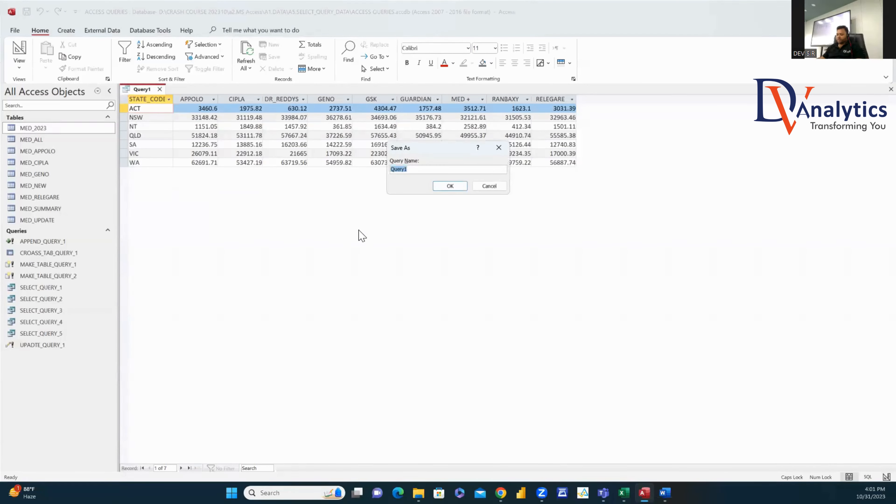
{"action": "type", "text": "QUERY_2"}
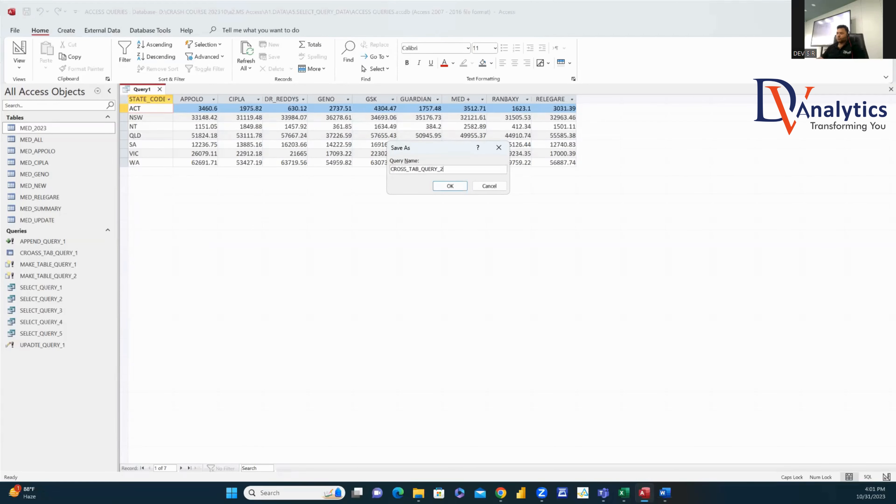
{"action": "left_click", "coordinate": [454, 189]}
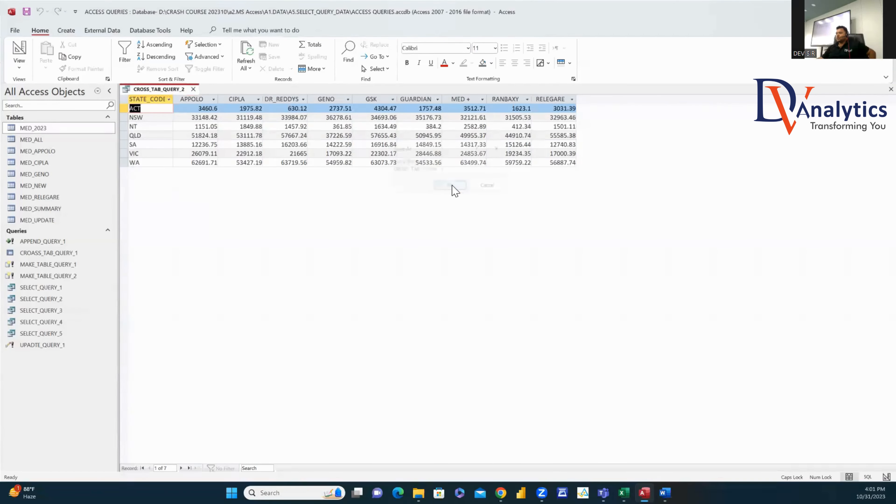
{"action": "left_click", "coordinate": [193, 89]}
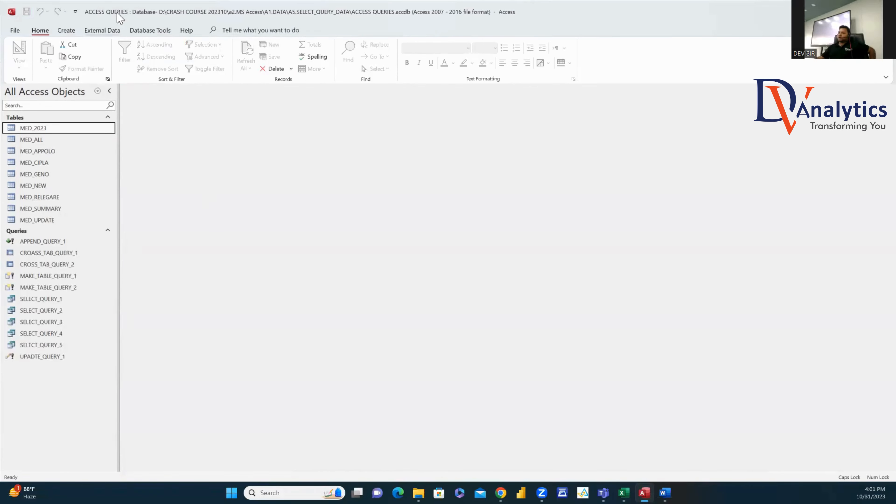
Step: Create another query in design view, add MED_2023 as its source and enlarge the field list
{"action": "left_click", "coordinate": [66, 32]}
{"action": "left_click", "coordinate": [154, 55]}
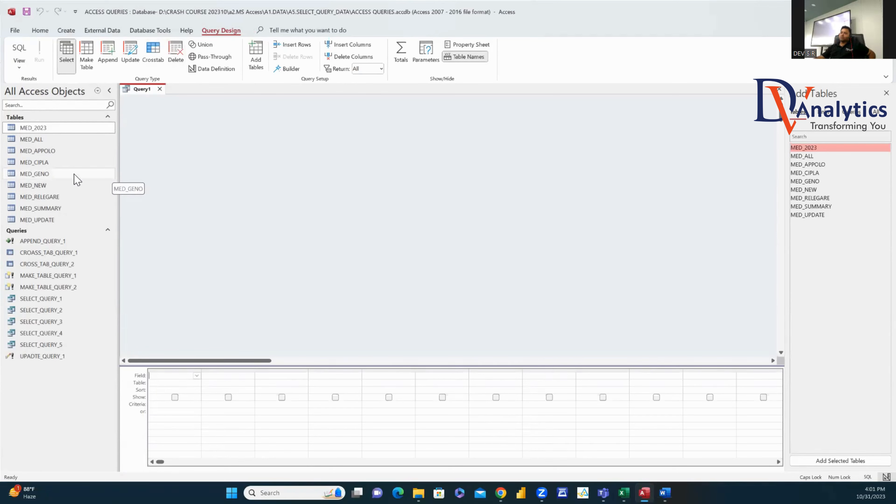
{"action": "left_click", "coordinate": [86, 55]}
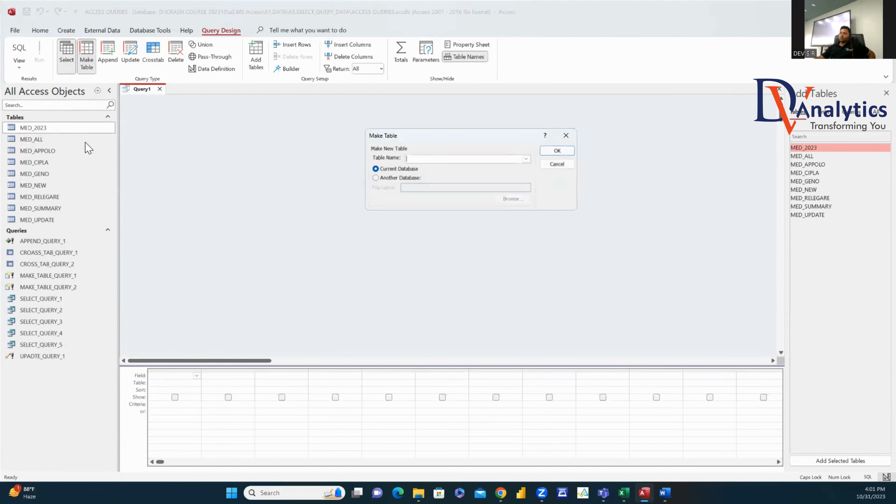
{"action": "left_click", "coordinate": [566, 135]}
{"action": "left_click_drag", "start_coordinate": [38, 128], "coordinate": [217, 140]}
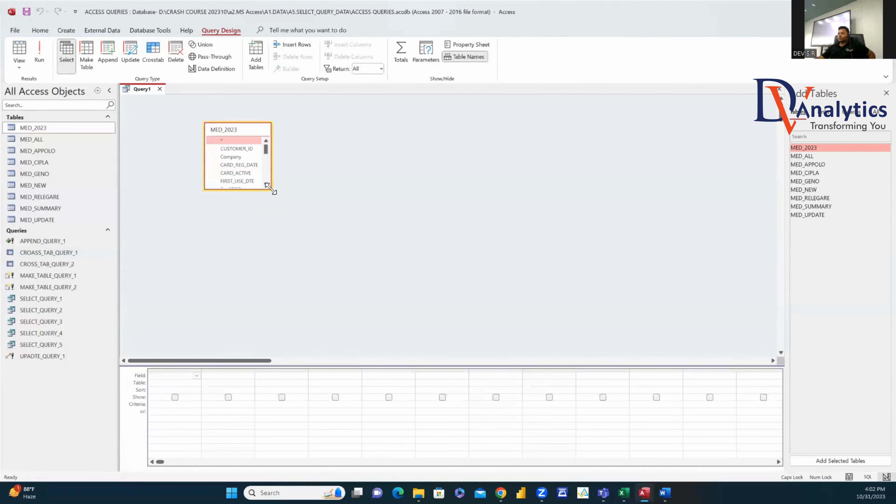
{"action": "left_click_drag", "start_coordinate": [270, 188], "coordinate": [349, 232]}
Step: Add CUSTOMER_ID, Company, GENDER, Age, STATE_CODE, NO_OF_TRIPS, TOWN and Spent amount from MED_2023 to the query grid together
{"action": "left_click", "coordinate": [248, 149]}
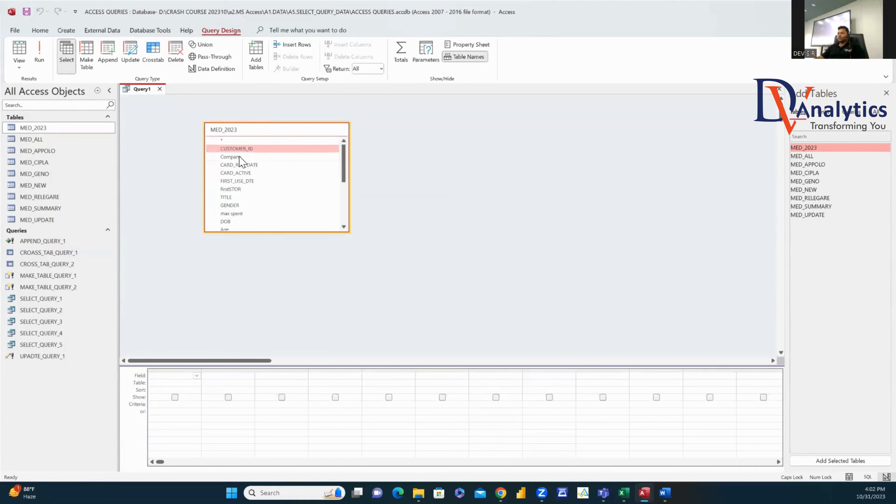
{"action": "left_click", "coordinate": [239, 156], "text": "ctrl"}
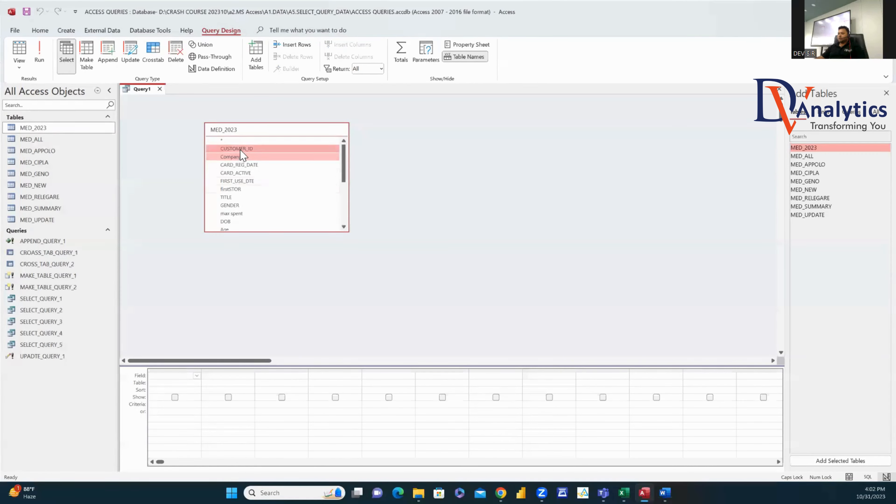
{"action": "left_click", "coordinate": [234, 204], "text": "ctrl"}
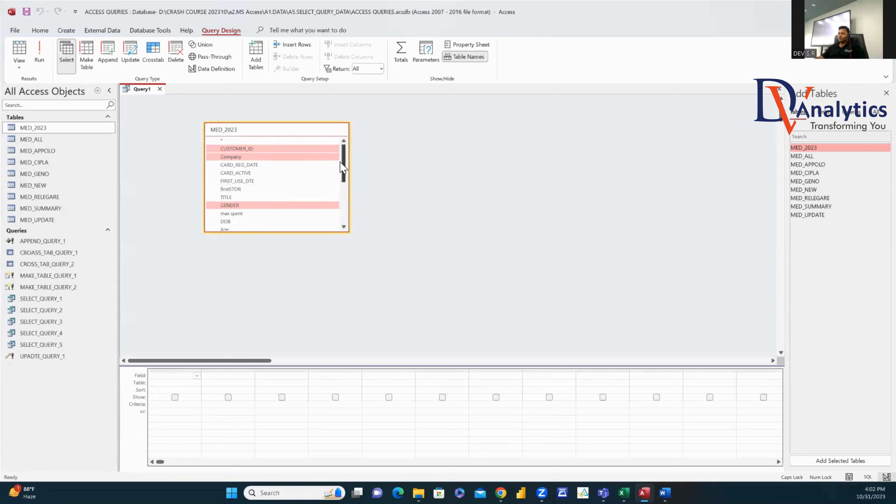
{"action": "left_click_drag", "start_coordinate": [344, 163], "coordinate": [347, 209]}
{"action": "left_click", "coordinate": [234, 152], "text": "ctrl"}
{"action": "left_click", "coordinate": [236, 160], "text": "ctrl"}
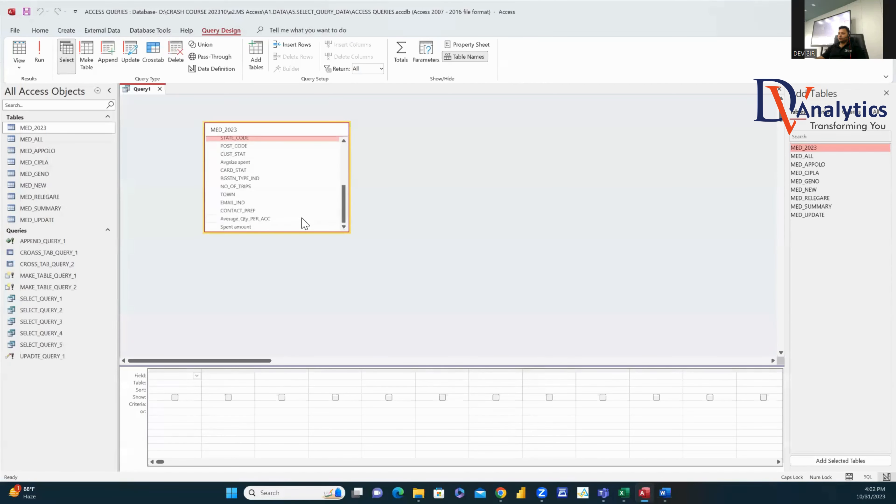
{"action": "left_click", "coordinate": [233, 194], "text": "ctrl"}
{"action": "left_click", "coordinate": [242, 186], "text": "ctrl"}
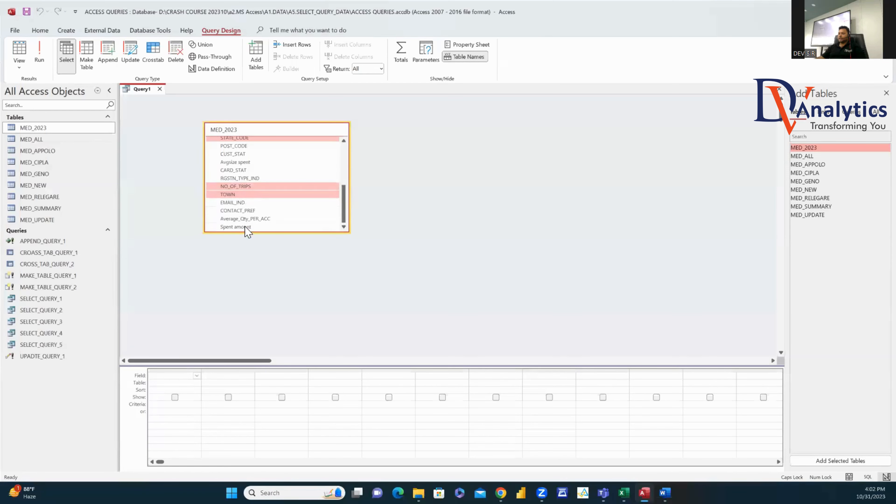
{"action": "left_click", "coordinate": [236, 227], "text": "ctrl"}
{"action": "left_click_drag", "start_coordinate": [286, 192], "coordinate": [176, 382]}
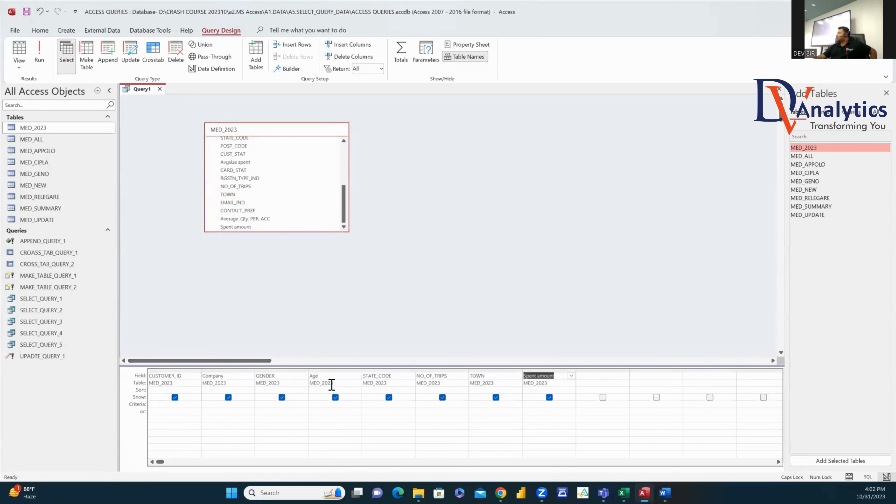
Step: Turn the query into a make-table query and run it to create MED_DELETE in the current database
{"action": "left_click", "coordinate": [86, 56]}
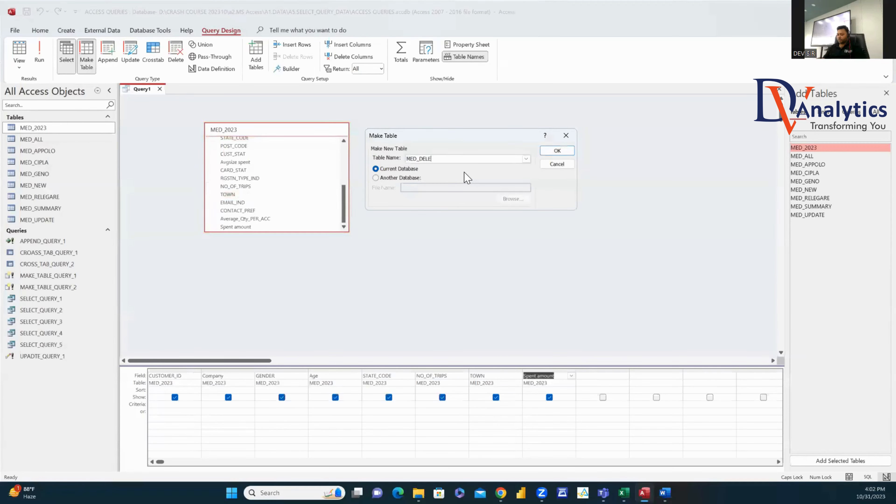
{"action": "left_click", "coordinate": [557, 151]}
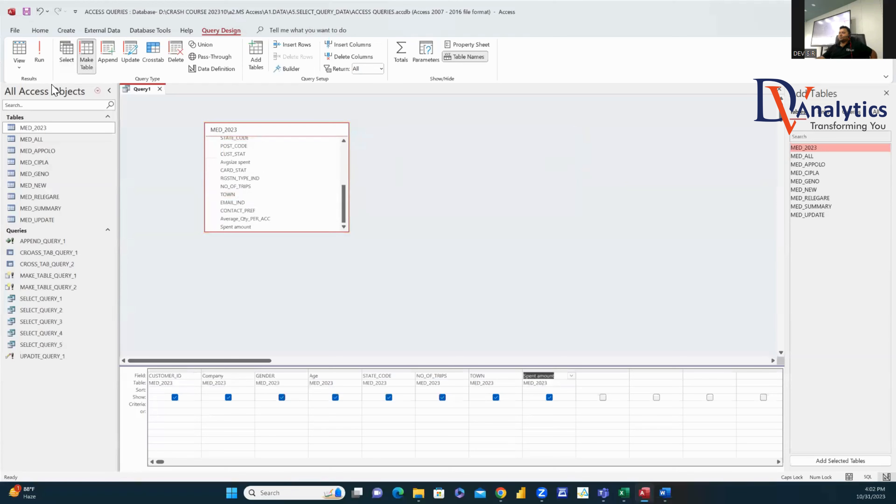
{"action": "left_click", "coordinate": [40, 58]}
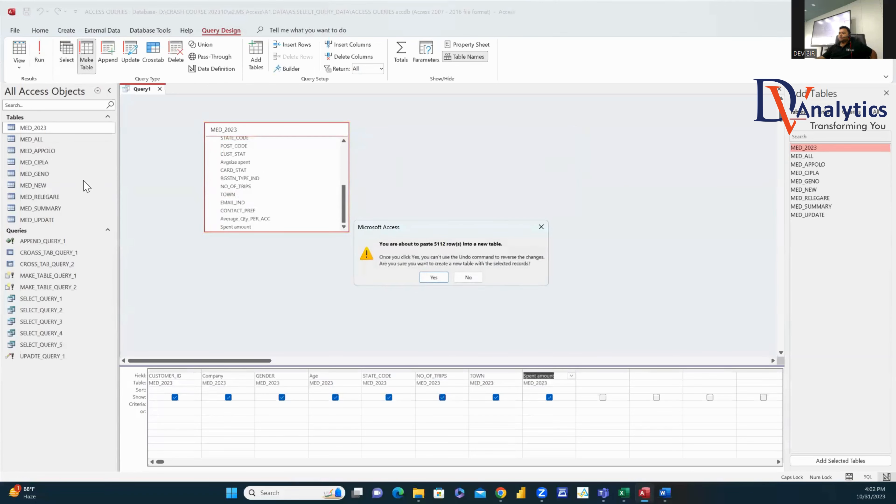
{"action": "left_click", "coordinate": [426, 279]}
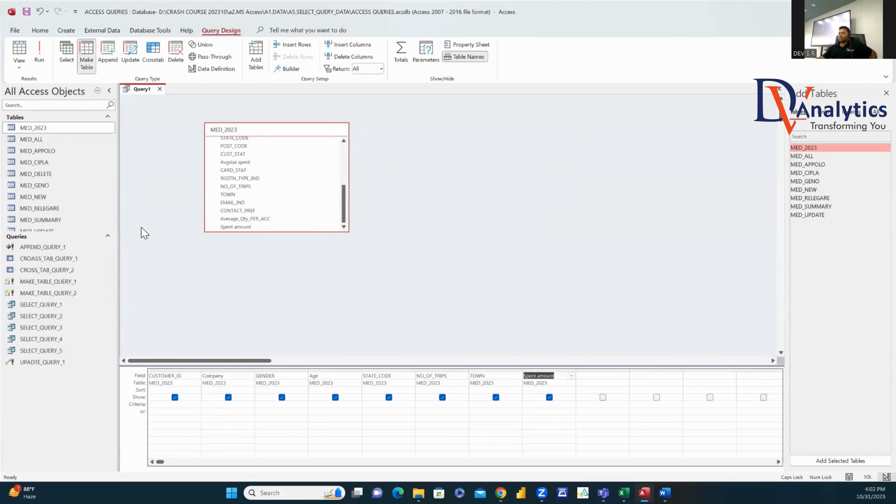
Step: Close the make-table query without saving it, and open MED_DELETE to check its records before closing the table
{"action": "left_click", "coordinate": [161, 89]}
{"action": "left_click", "coordinate": [441, 274]}
{"action": "double_click", "coordinate": [50, 176]}
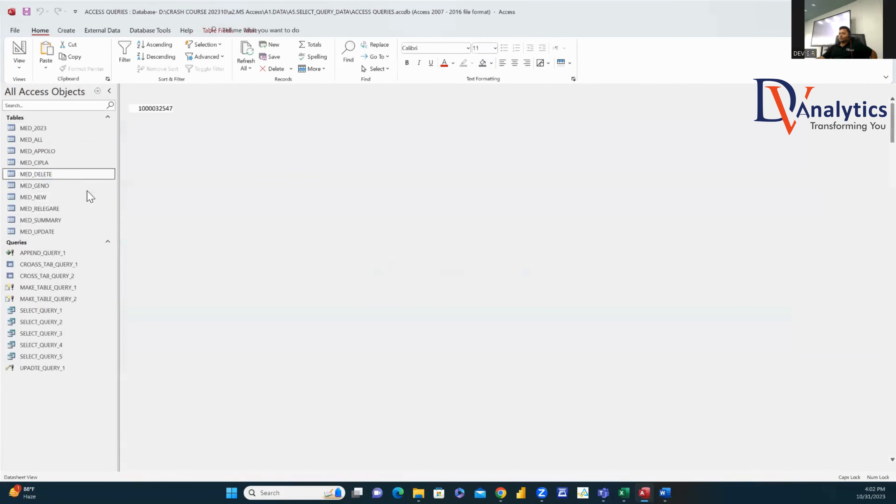
{"action": "left_click", "coordinate": [173, 88]}
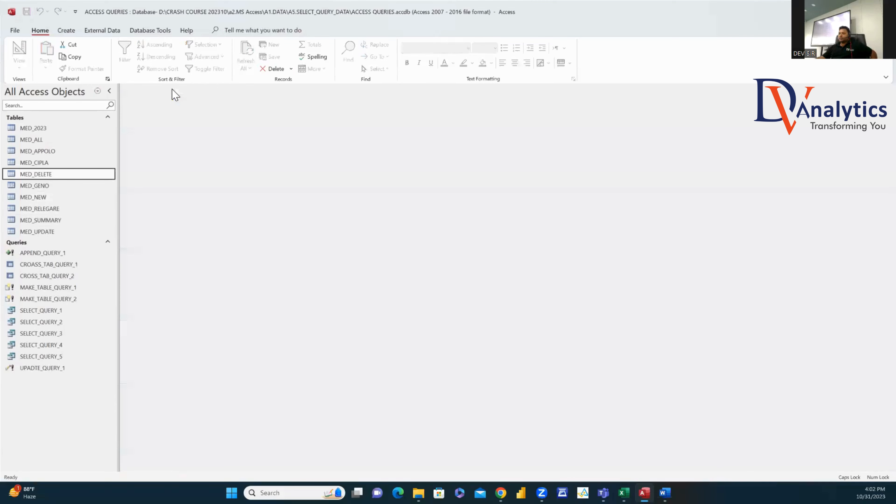
Step: Create another query in design view with MED_DELETE as its source and add the all-fields asterisk to the grid
{"action": "left_click", "coordinate": [66, 30]}
{"action": "left_click", "coordinate": [157, 57]}
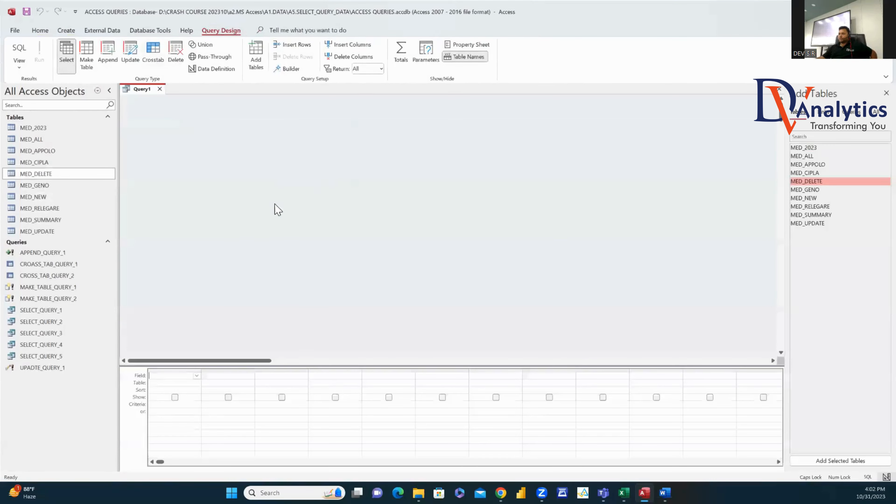
{"action": "left_click_drag", "start_coordinate": [52, 175], "coordinate": [173, 386]}
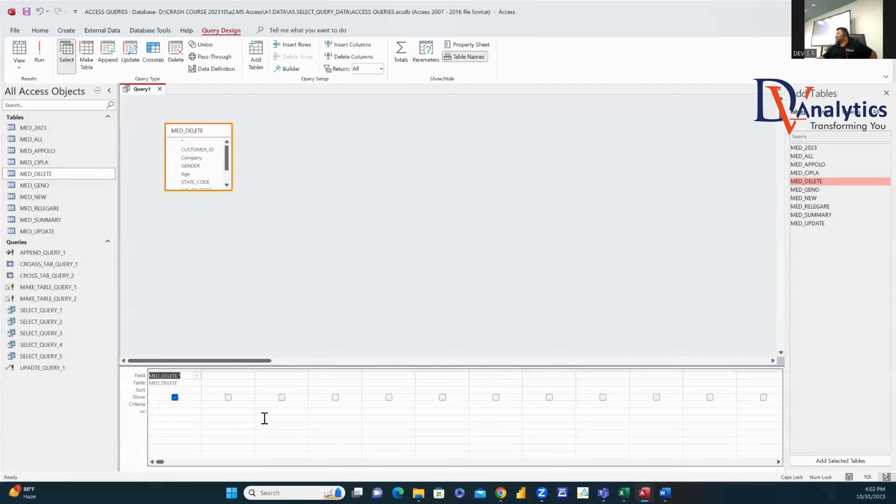
Step: Turn the query into a delete query, run it to remove all MED_DELETE records, and check the table
{"action": "left_click", "coordinate": [175, 51]}
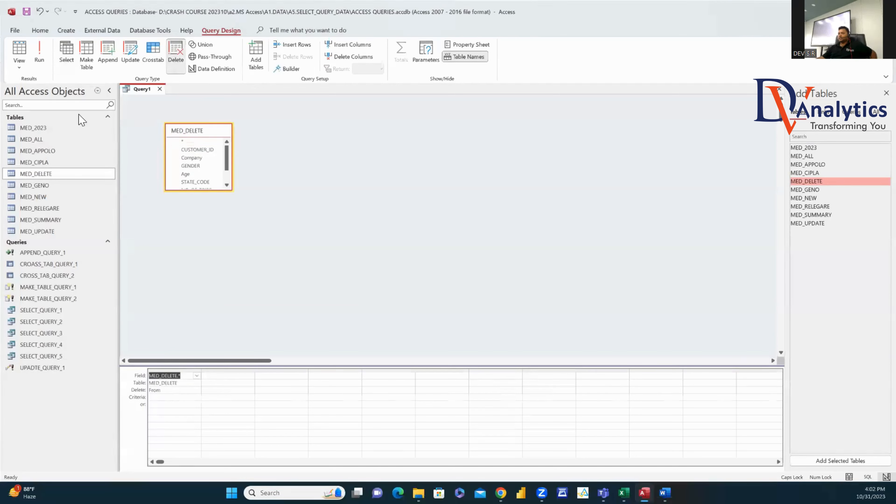
{"action": "left_click", "coordinate": [39, 60]}
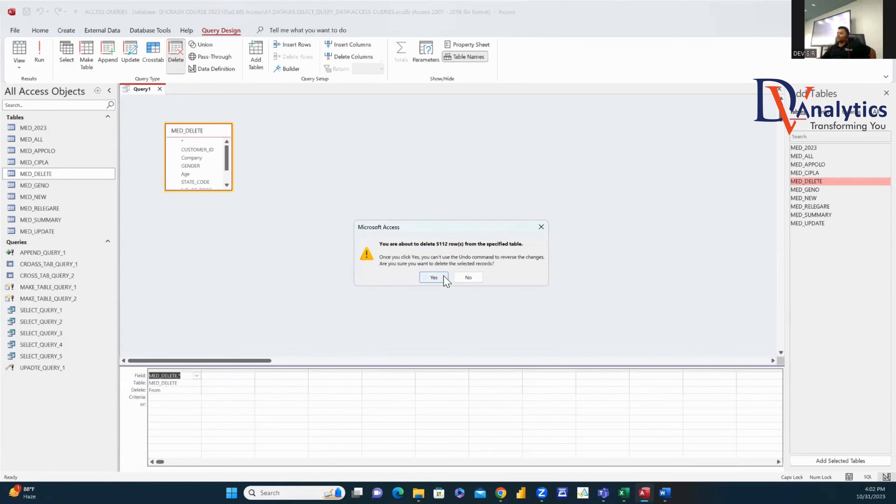
{"action": "left_click", "coordinate": [435, 279]}
{"action": "double_click", "coordinate": [30, 173]}
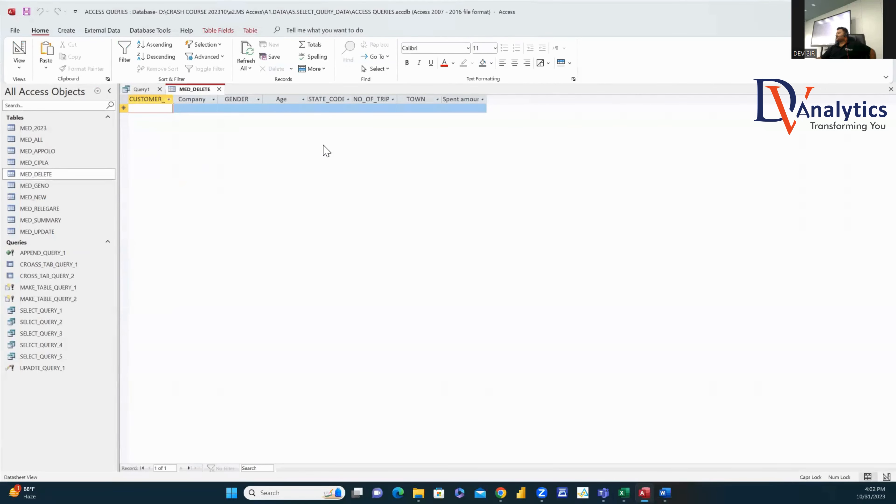
{"action": "left_click", "coordinate": [219, 89]}
Step: Save the delete query as DELETE_QUERY_1 and close it
{"action": "key", "text": "ctrl+s"}
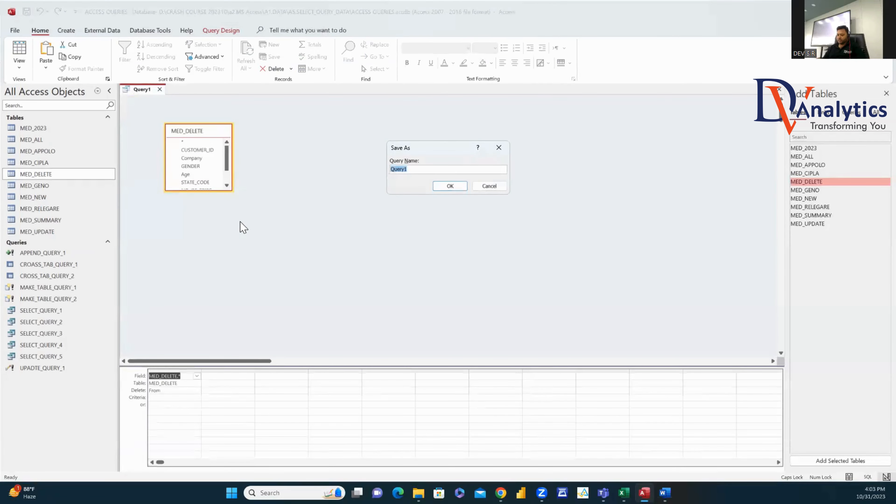
{"action": "type", "text": "DELETE_QUERY_1"}
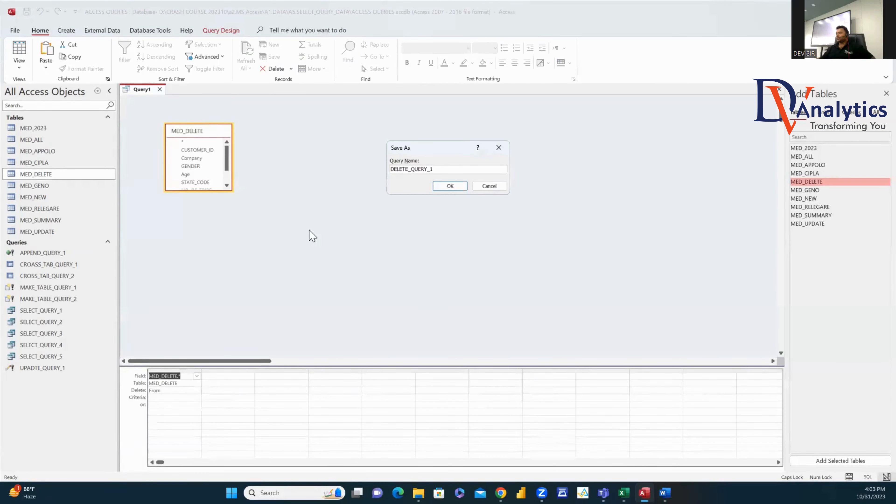
{"action": "left_click", "coordinate": [448, 187]}
{"action": "left_click", "coordinate": [183, 89]}
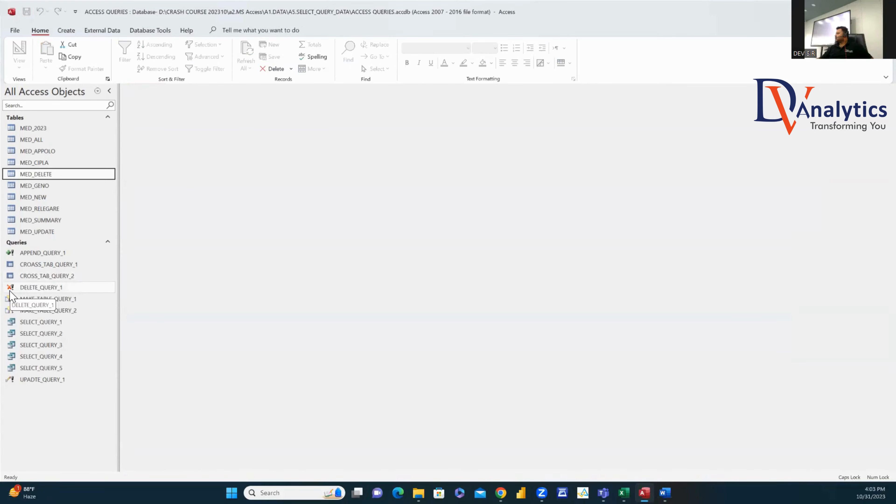
Step: Create a new query in design view, add MED_2023 as its source and enlarge its field list
{"action": "left_click", "coordinate": [66, 30]}
{"action": "left_click", "coordinate": [157, 63]}
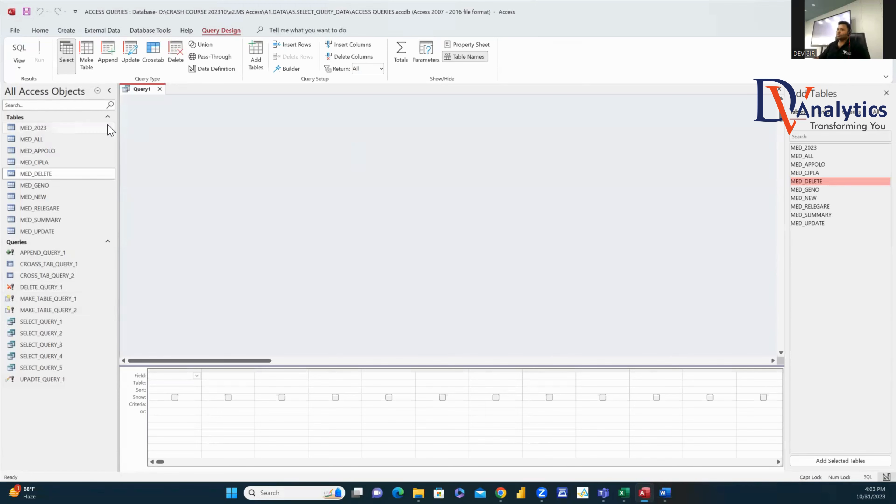
{"action": "left_click_drag", "start_coordinate": [50, 128], "coordinate": [188, 117]}
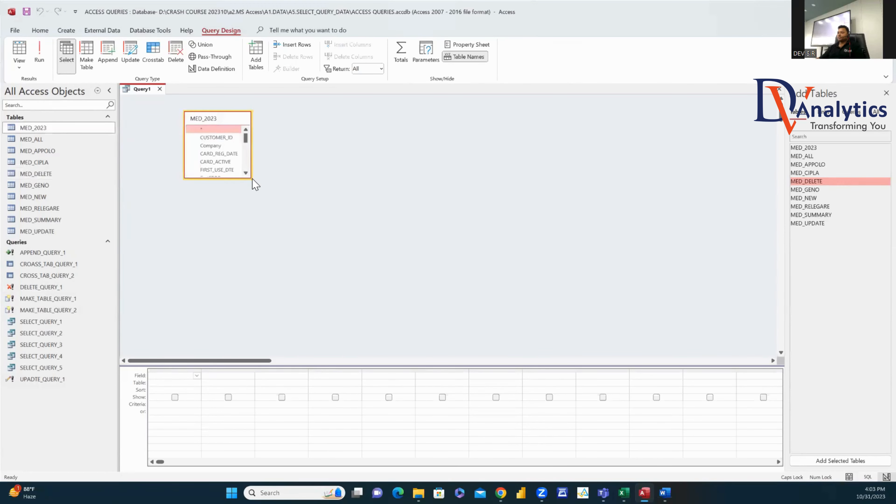
{"action": "left_click_drag", "start_coordinate": [249, 176], "coordinate": [379, 232]}
{"action": "left_click_drag", "start_coordinate": [219, 140], "coordinate": [219, 156]}
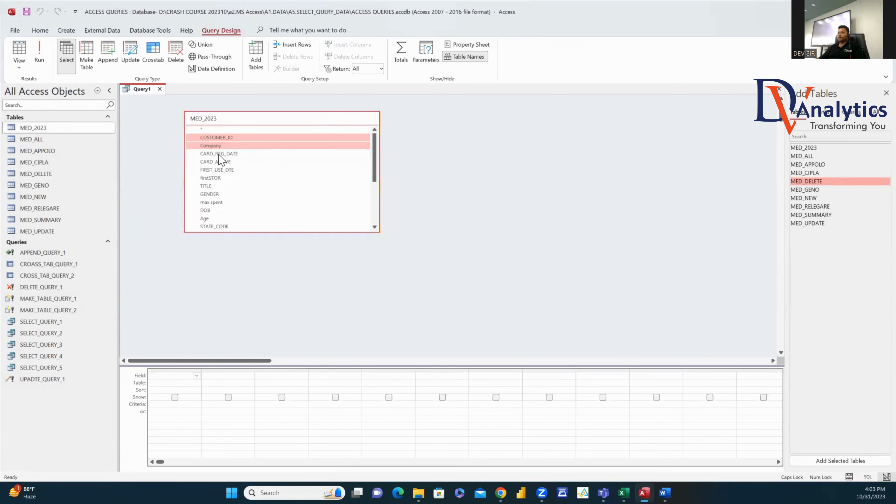
{"action": "left_click", "coordinate": [214, 194], "text": "ctrl"}
{"action": "left_click", "coordinate": [212, 218], "text": "ctrl"}
{"action": "left_click", "coordinate": [214, 227], "text": "ctrl"}
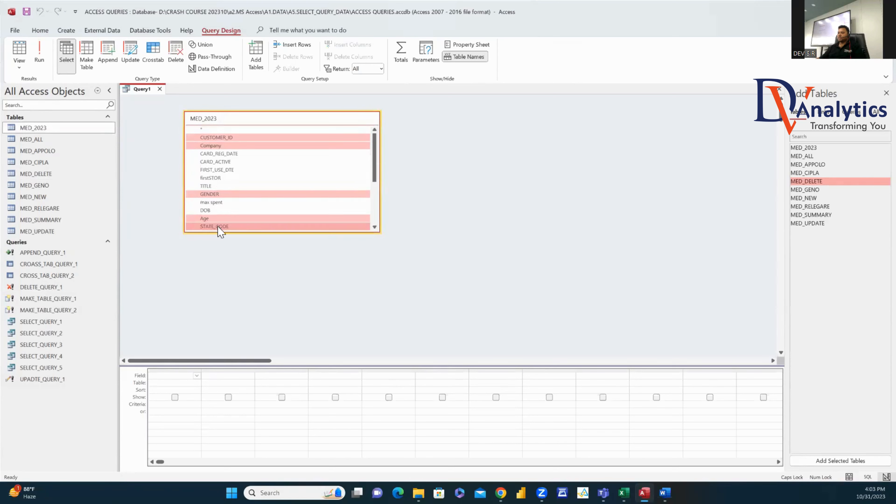
{"action": "scroll", "coordinate": [378, 164], "scroll_direction": "down", "scroll_amount": 4}
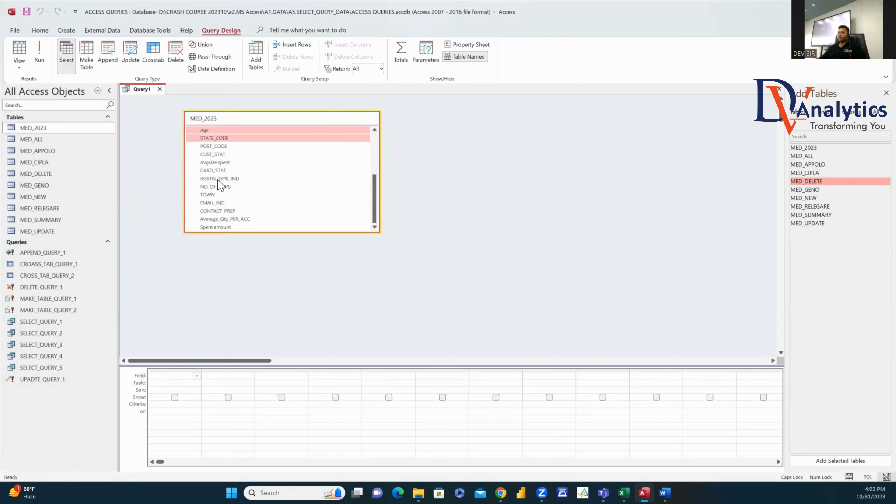
{"action": "left_click", "coordinate": [212, 195]}
{"action": "left_click", "coordinate": [222, 227], "text": "ctrl"}
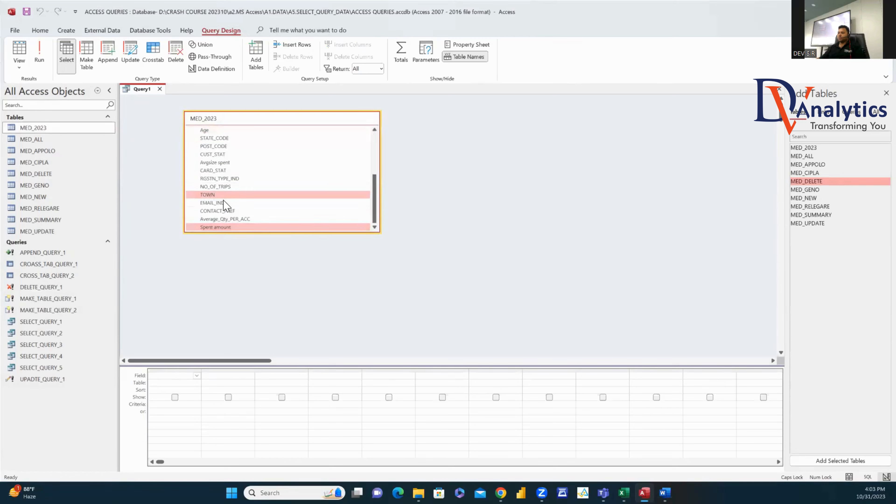
{"action": "left_click_drag", "start_coordinate": [212, 195], "coordinate": [173, 376]}
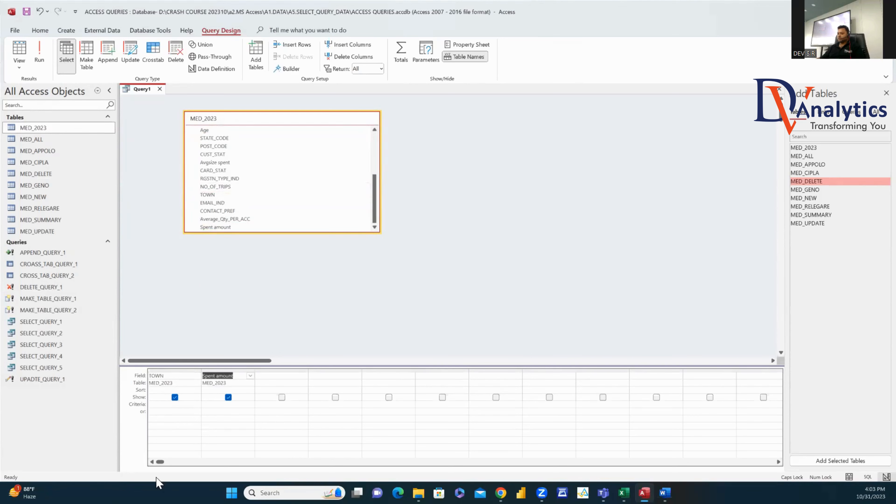
{"action": "left_click_drag", "start_coordinate": [176, 371], "coordinate": [229, 371]}
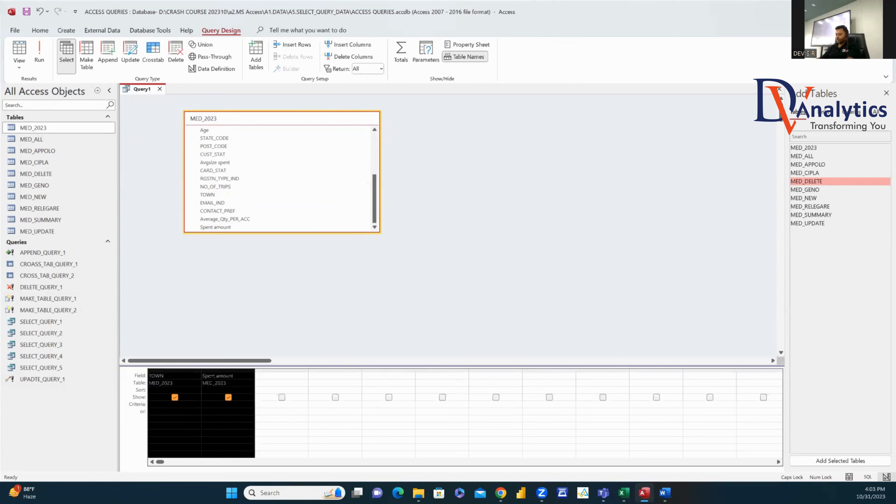
{"action": "key", "text": "Delete"}
Step: Add CUSTOMER_ID, Company, GENDER, Age, STATE_CODE, NO_OF_TRIPS, TOWN and Spent amount from MED_2023 to the empty query grid
{"action": "left_click_drag", "start_coordinate": [373, 212], "coordinate": [374, 148]}
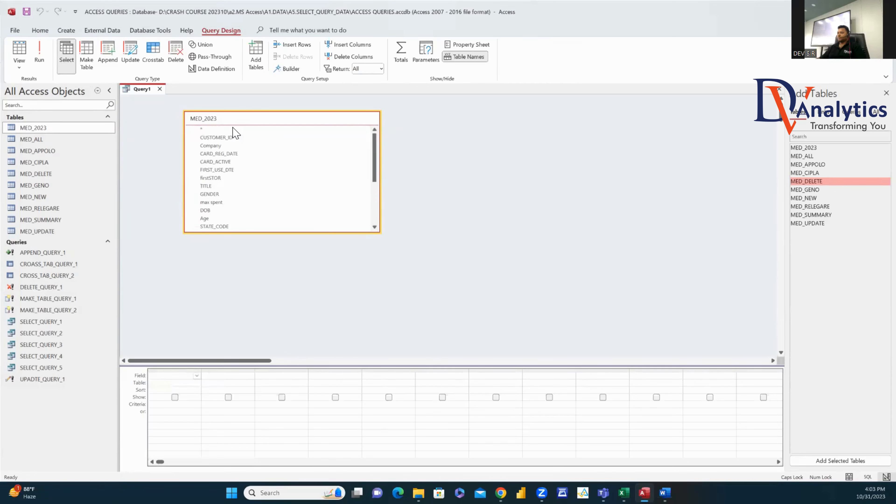
{"action": "left_click", "coordinate": [222, 139]}
{"action": "left_click", "coordinate": [217, 146], "text": "shift"}
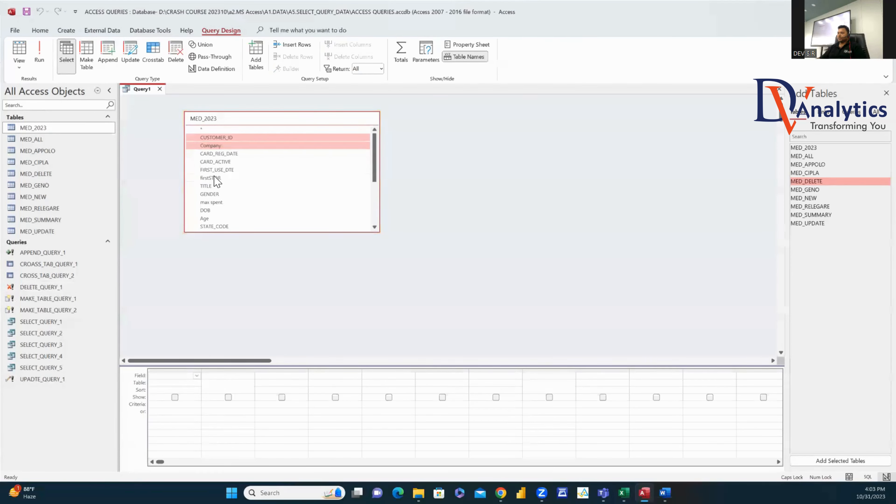
{"action": "left_click", "coordinate": [211, 195], "text": "ctrl"}
{"action": "left_click", "coordinate": [206, 219], "text": "ctrl"}
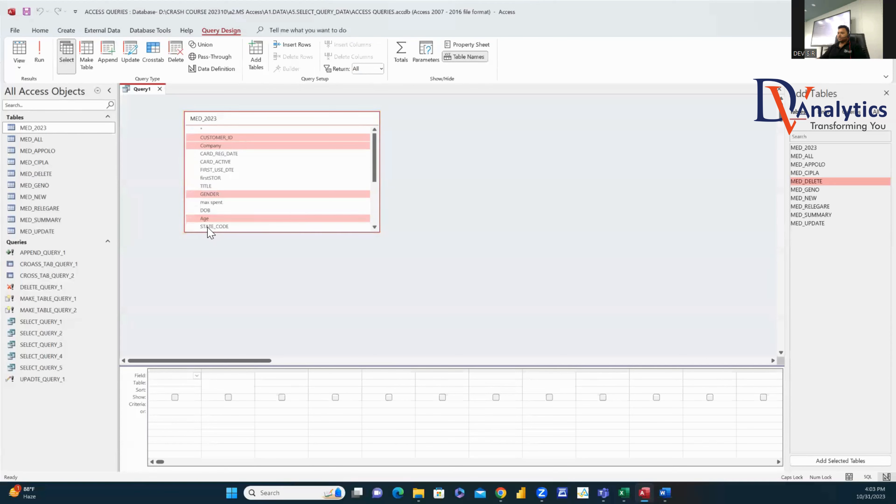
{"action": "left_click", "coordinate": [212, 226], "text": "ctrl"}
{"action": "scroll", "coordinate": [353, 175], "scroll_direction": "down", "scroll_amount": 4}
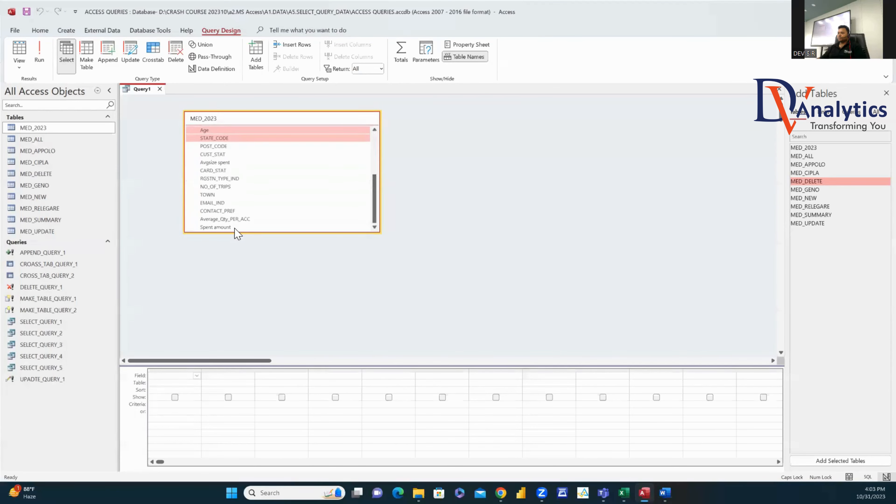
{"action": "left_click", "coordinate": [216, 187], "text": "ctrl"}
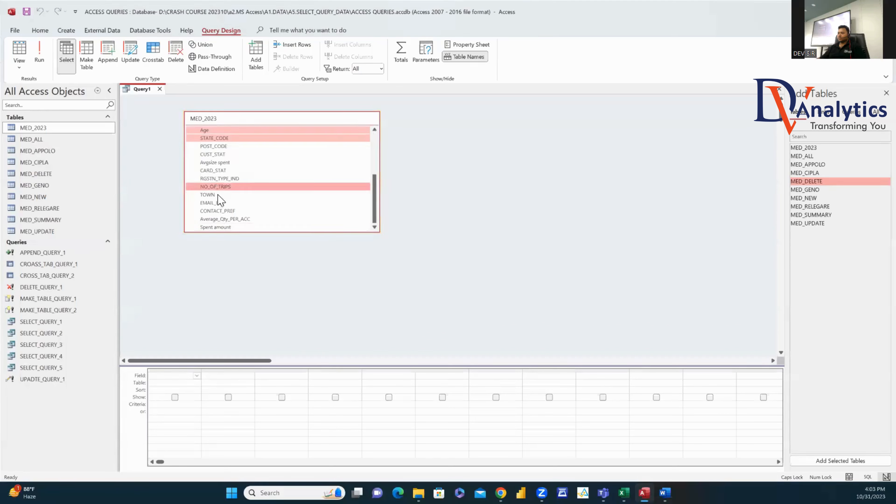
{"action": "left_click", "coordinate": [212, 194], "text": "ctrl"}
{"action": "left_click", "coordinate": [222, 227], "text": "ctrl"}
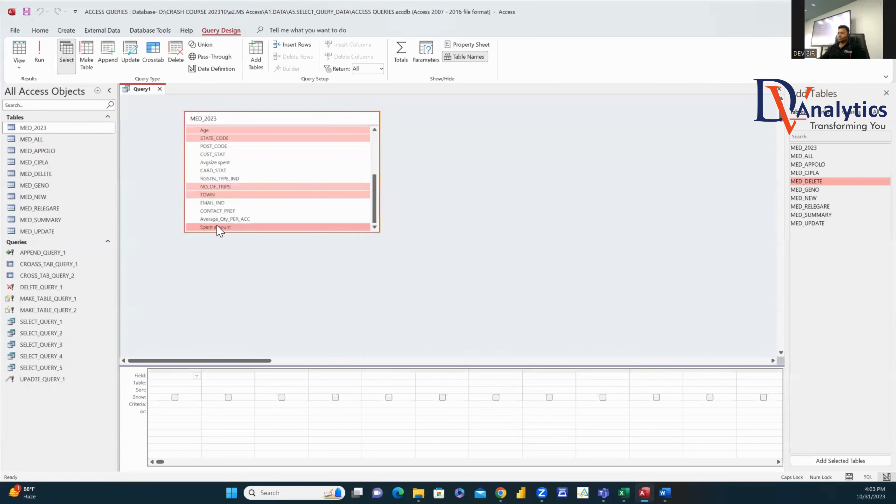
{"action": "left_click_drag", "start_coordinate": [218, 227], "coordinate": [186, 380]}
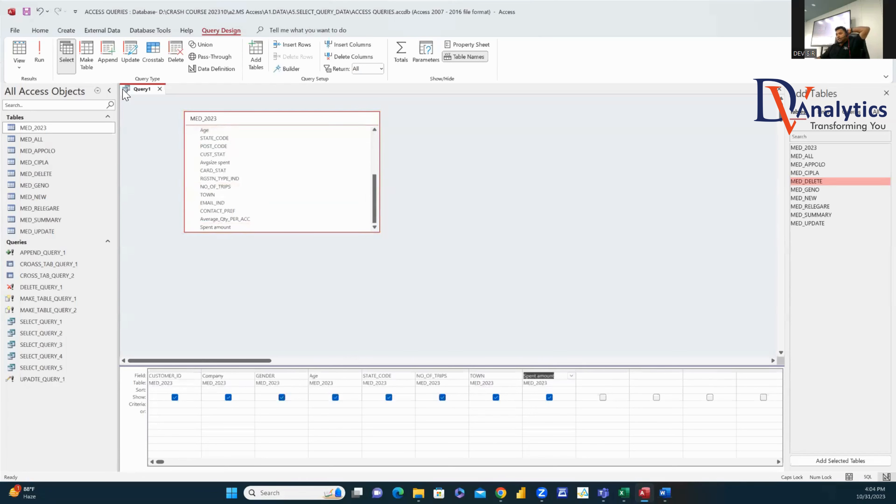
Step: Turn the query into an append query targeting MED_DELETE in the current database and run it
{"action": "left_click", "coordinate": [107, 55]}
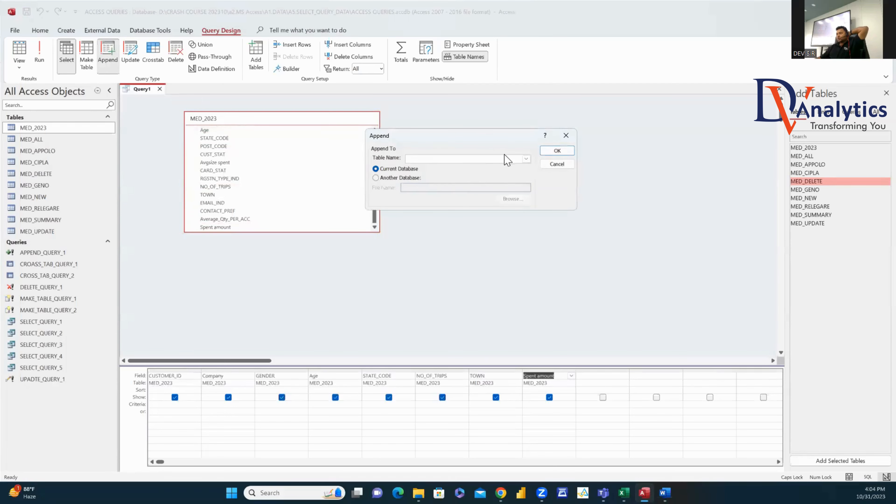
{"action": "left_click", "coordinate": [526, 159]}
{"action": "left_click", "coordinate": [444, 192]}
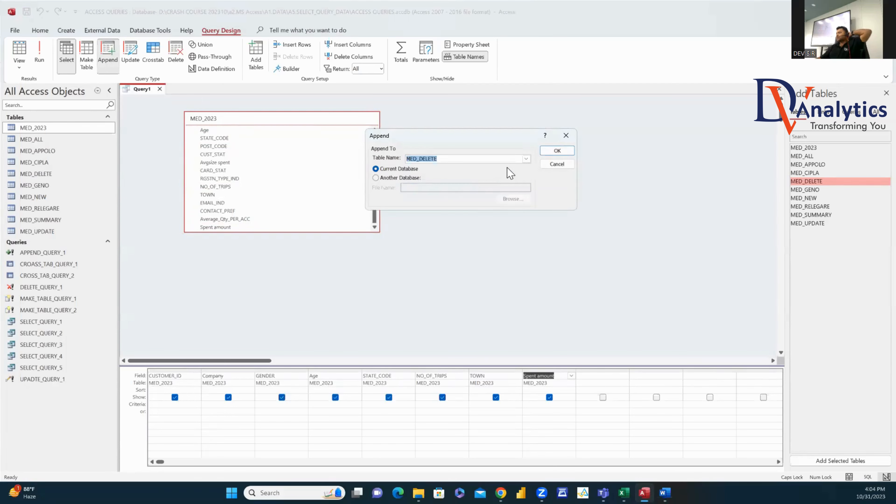
{"action": "left_click", "coordinate": [557, 150]}
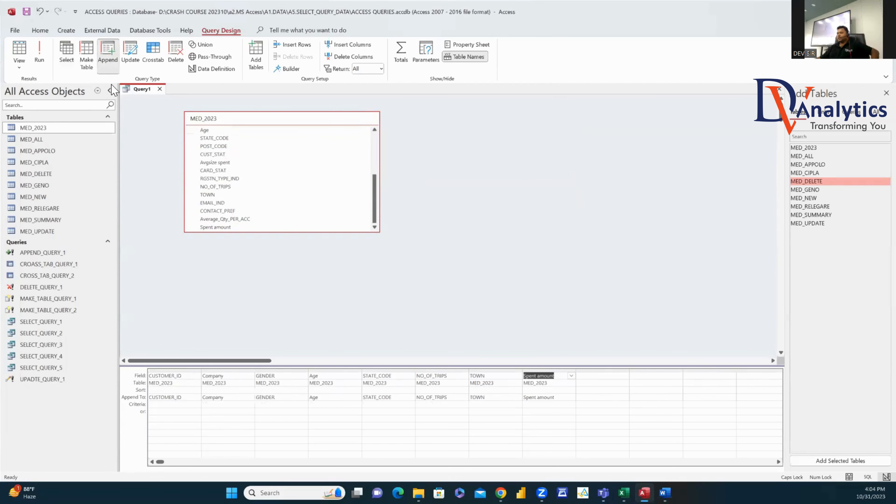
{"action": "left_click", "coordinate": [45, 58]}
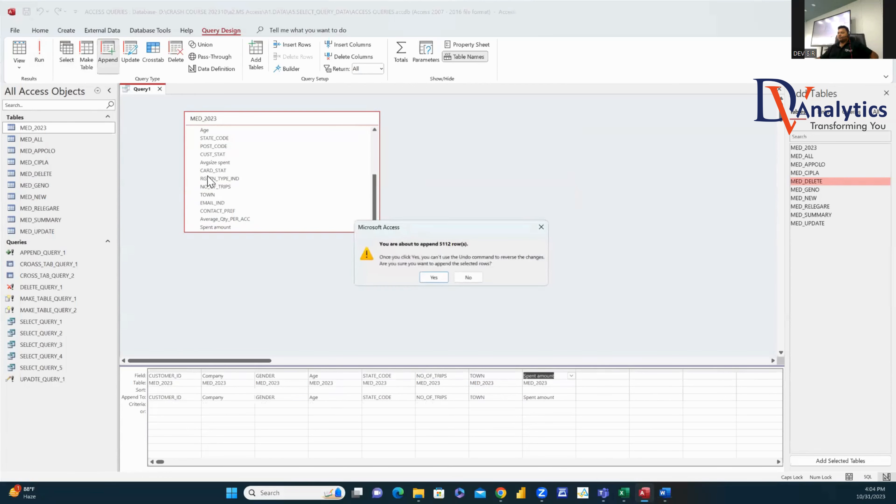
{"action": "left_click", "coordinate": [432, 279]}
Step: Close the append query without saving it, and view the refilled MED_DELETE table before closing it
{"action": "left_click", "coordinate": [160, 89]}
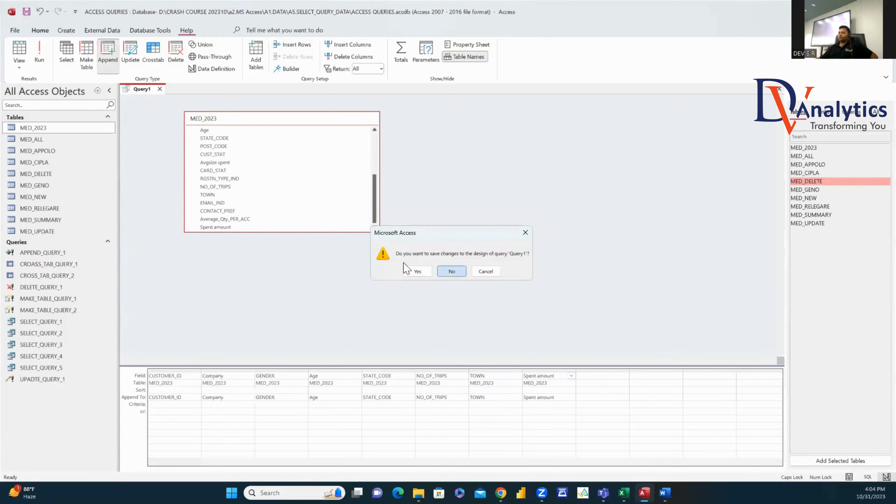
{"action": "left_click", "coordinate": [454, 272]}
{"action": "double_click", "coordinate": [40, 175]}
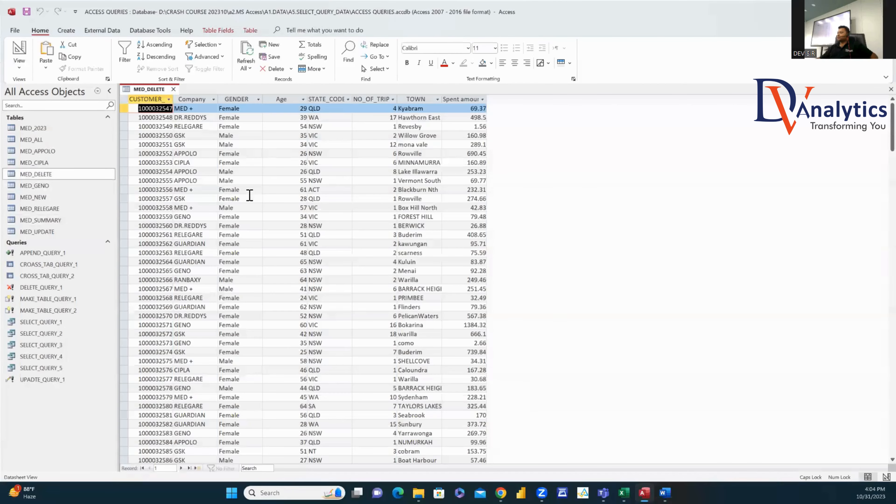
{"action": "left_click", "coordinate": [173, 89]}
Step: Create a query in design view with MED_DELETE as its source, enlarge the field list and add all eight fields individually to the grid
{"action": "left_click", "coordinate": [102, 31]}
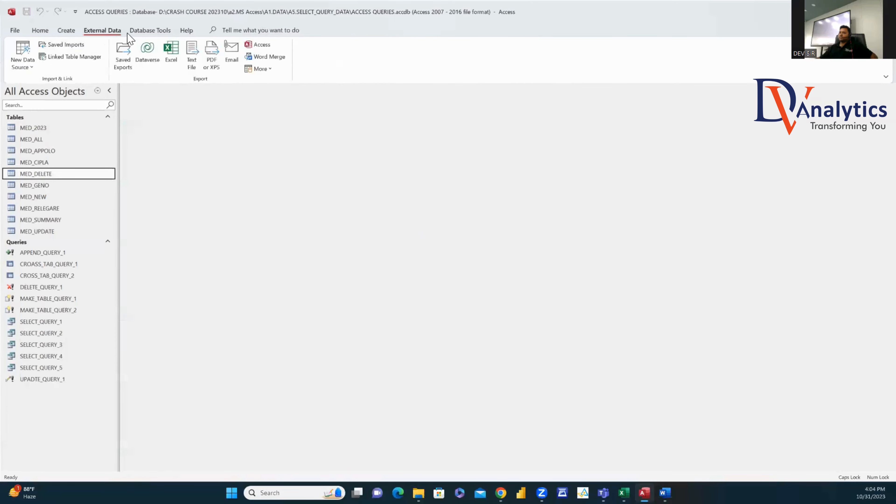
{"action": "left_click", "coordinate": [66, 31]}
{"action": "left_click", "coordinate": [152, 59]}
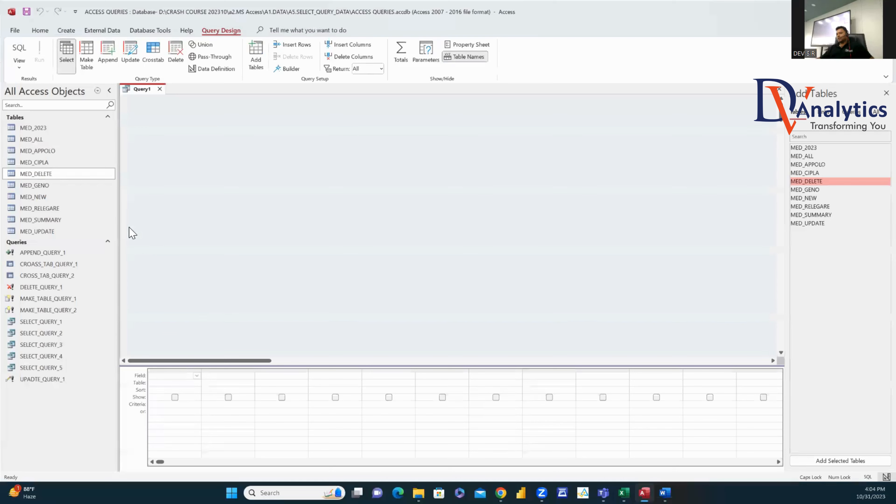
{"action": "left_click_drag", "start_coordinate": [44, 178], "coordinate": [153, 127]}
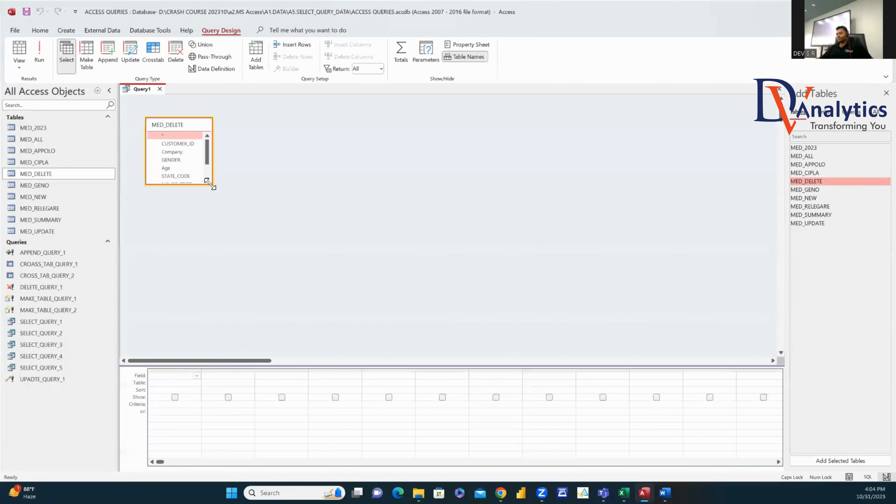
{"action": "left_click_drag", "start_coordinate": [208, 182], "coordinate": [296, 223]}
{"action": "double_click", "coordinate": [191, 125]}
{"action": "left_click_drag", "start_coordinate": [175, 145], "coordinate": [202, 399]}
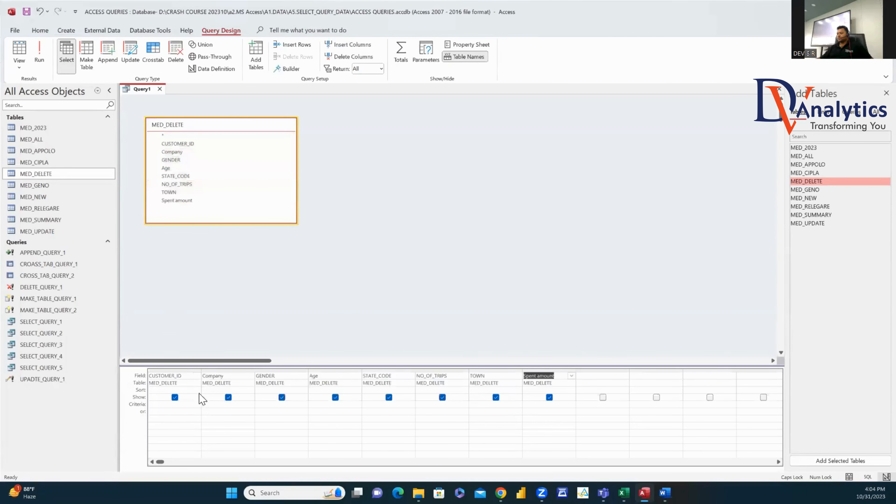
Step: Set the query criteria to Company In ("APPOLO","CIPLA","GENO"), GENDER "FEMALE" and Age >70
{"action": "left_click", "coordinate": [217, 405]}
{"action": "type", "text": "IN"}
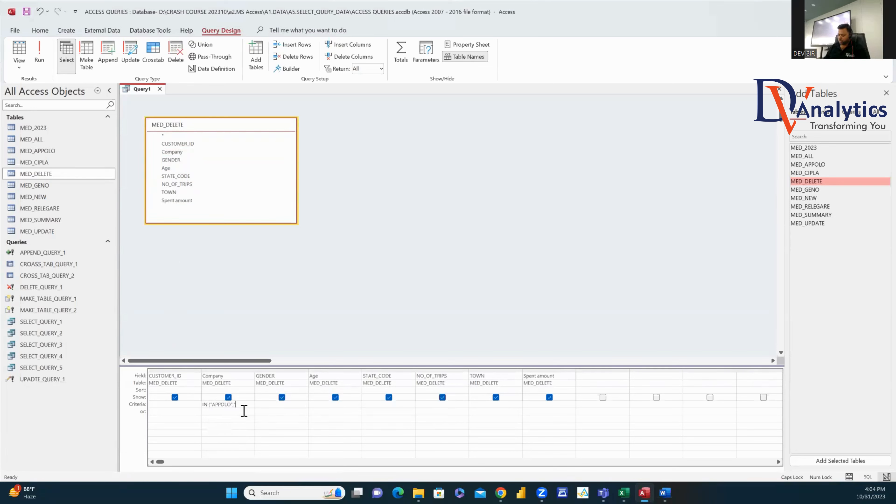
{"action": "type", "text": "(\"APPOLO\",\"CIPLA\",GEN"}
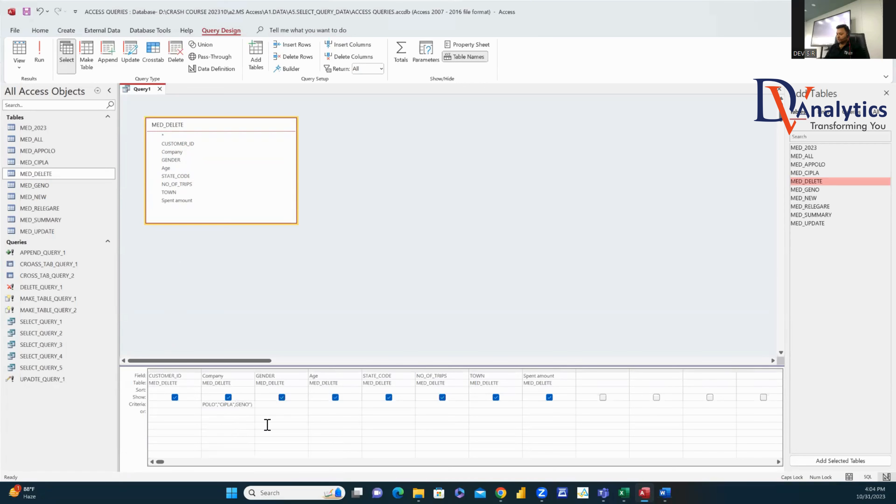
{"action": "left_click", "coordinate": [278, 429]}
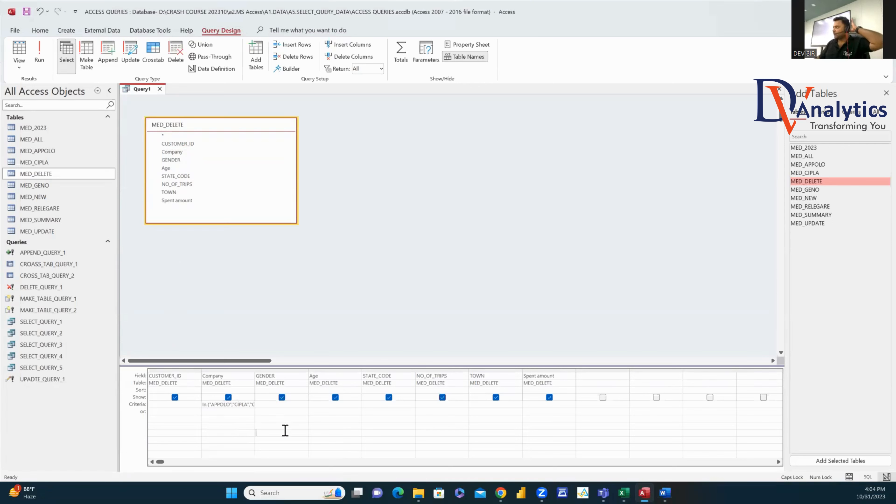
{"action": "left_click", "coordinate": [285, 442]}
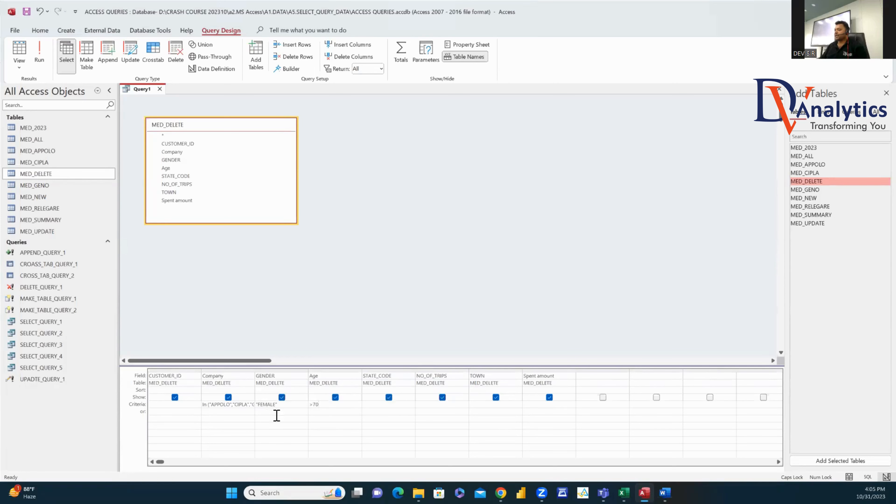
Step: Turn the query into a delete query and run it to remove the matching records from MED_DELETE
{"action": "left_click", "coordinate": [175, 53]}
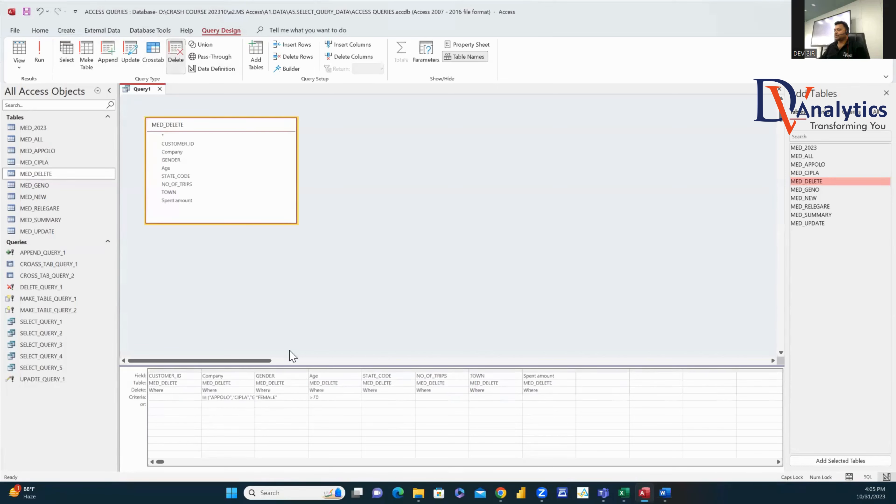
{"action": "left_click", "coordinate": [46, 54]}
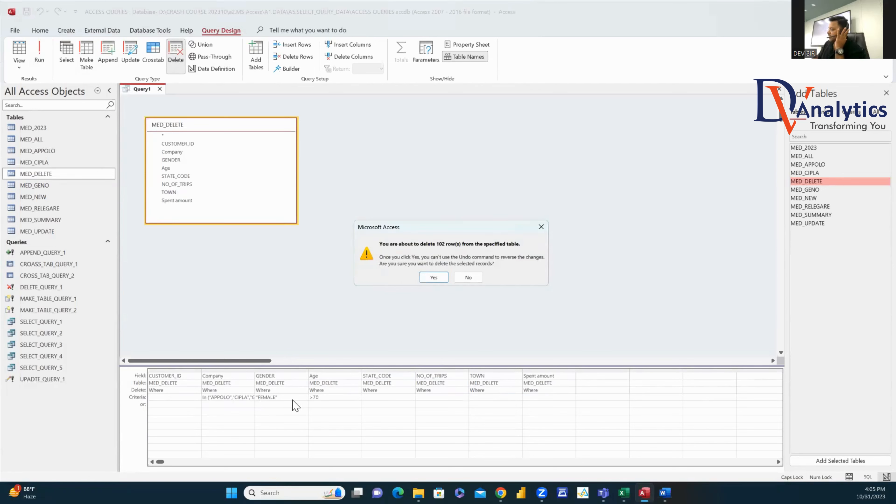
{"action": "left_click", "coordinate": [435, 278]}
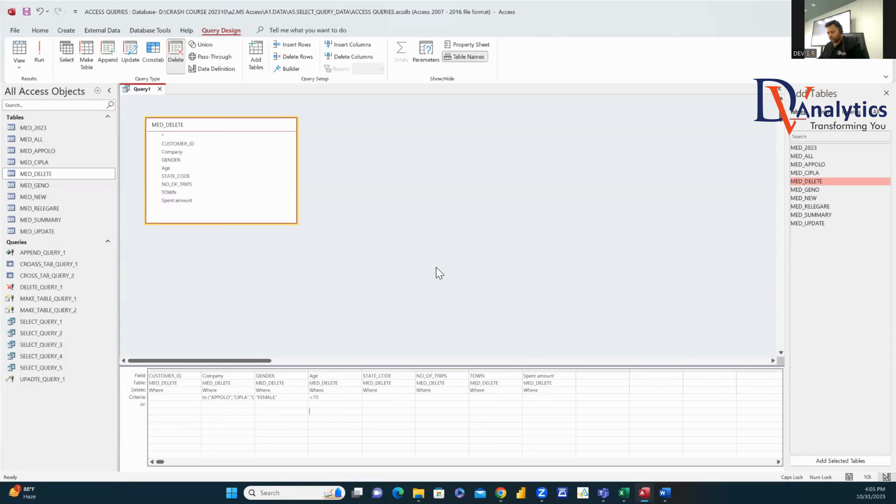
Step: Save the delete query as DELETE_QUERY_2 and close it
{"action": "key", "text": "ctrl+s"}
{"action": "type", "text": "DELETE"}
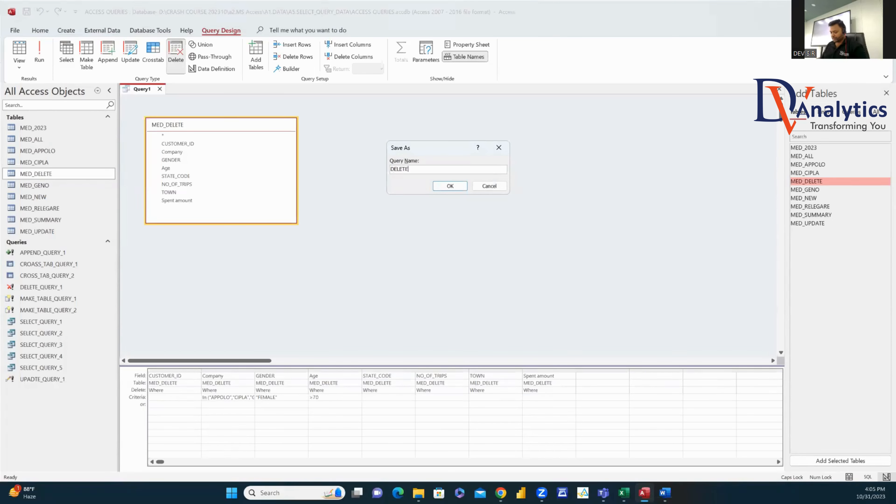
{"action": "type", "text": "_QUERY_2"}
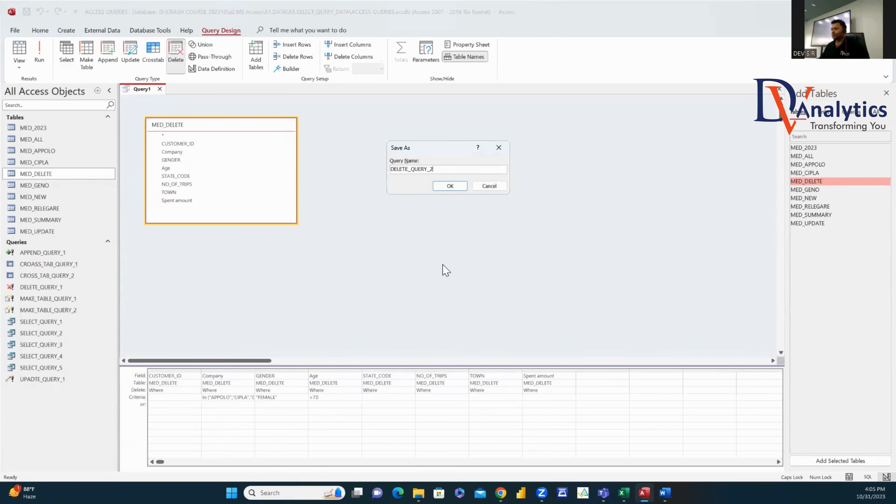
{"action": "left_click", "coordinate": [450, 186]}
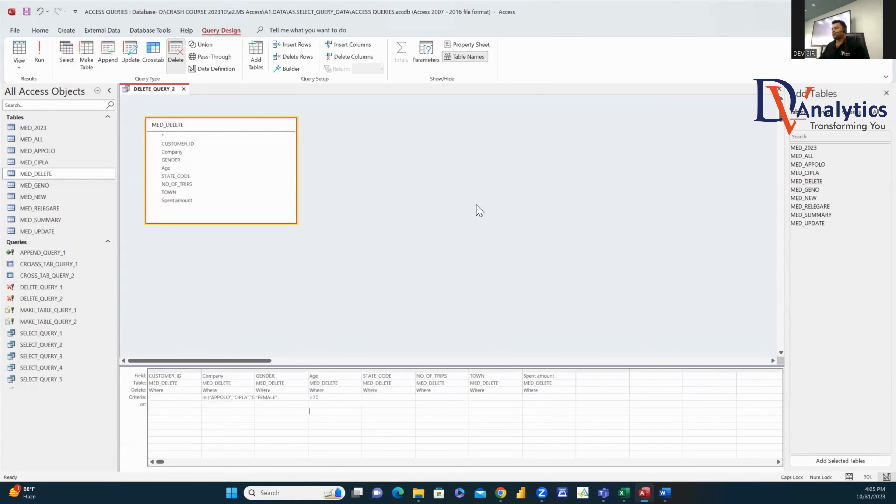
{"action": "left_click", "coordinate": [190, 90]}
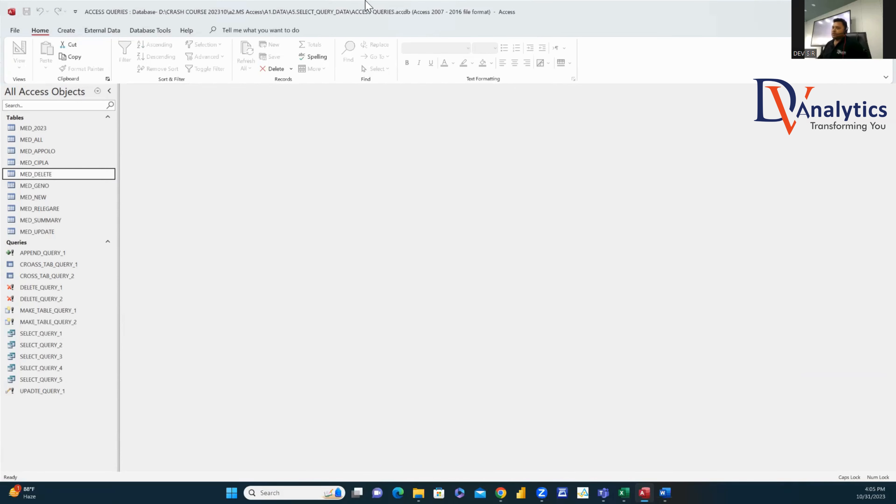
{"action": "left_click", "coordinate": [102, 30]}
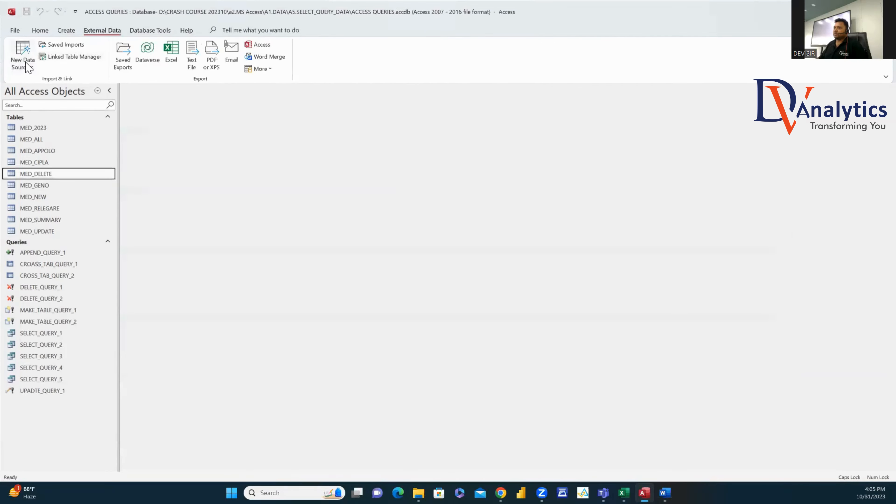
{"action": "left_click", "coordinate": [23, 56]}
{"action": "mouse_move", "coordinate": [75, 90]}
{"action": "left_click", "coordinate": [127, 85]}
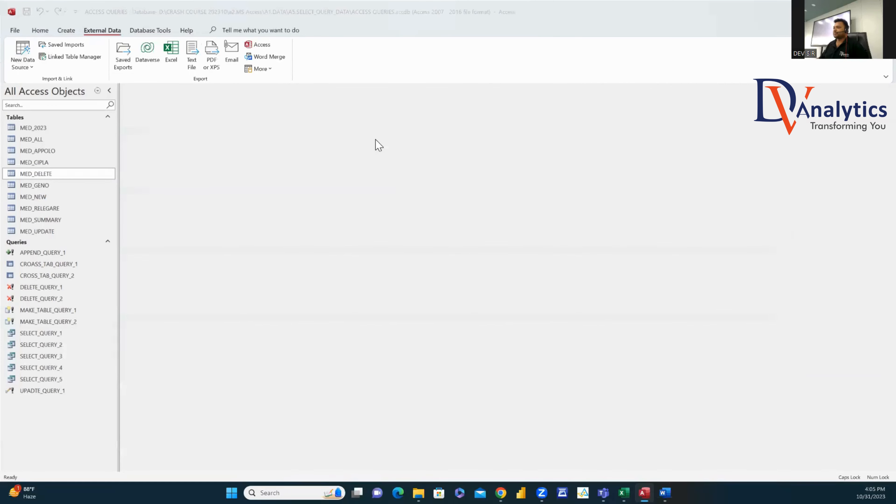
{"action": "left_click", "coordinate": [584, 178]}
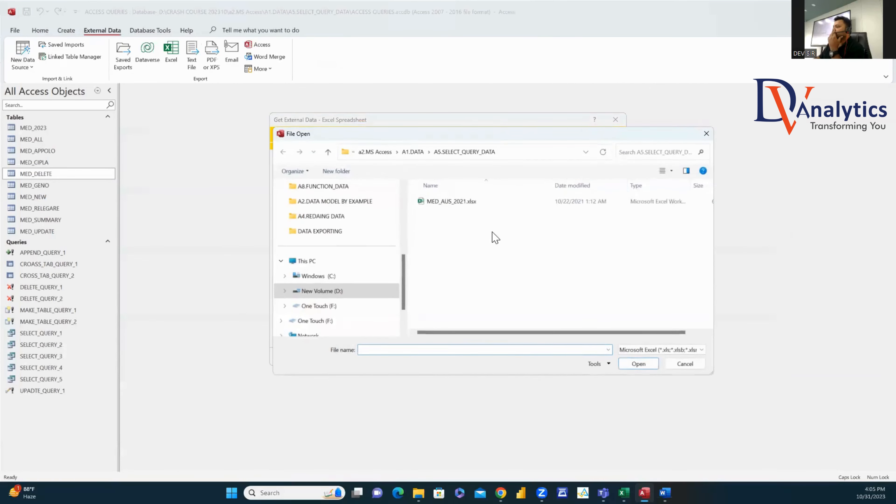
{"action": "left_click", "coordinate": [415, 152]}
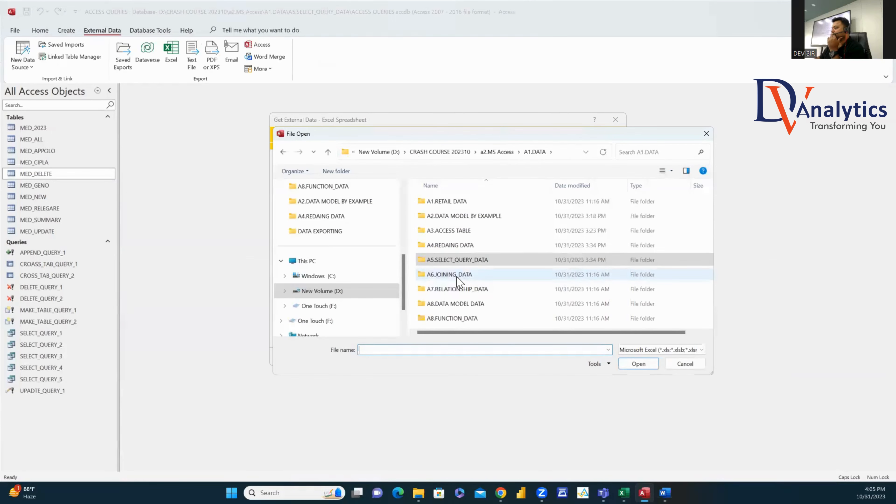
{"action": "left_click", "coordinate": [707, 135]}
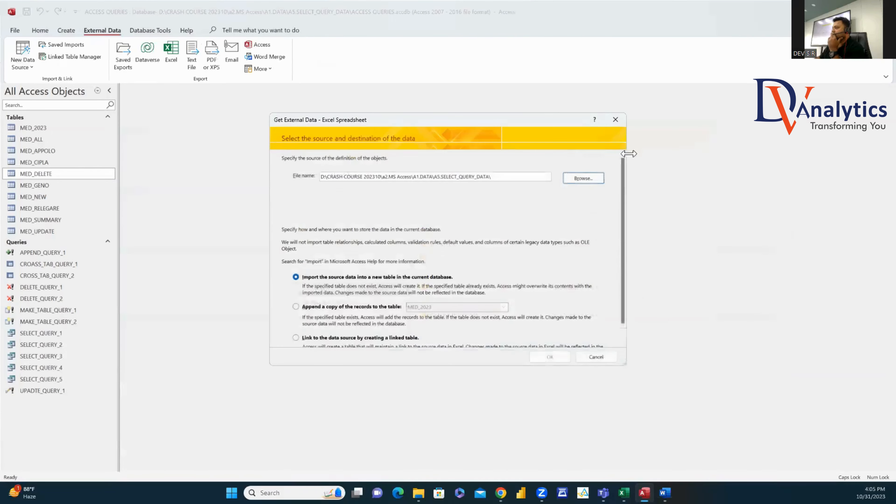
{"action": "left_click", "coordinate": [615, 120]}
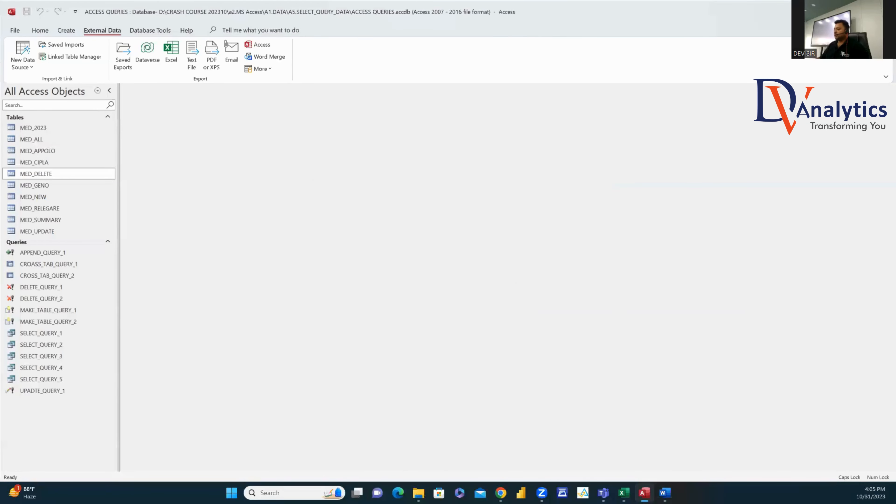
Step: Switch to File Explorer and open the A5.SELECT_QUERY_DATA folder inside A1.DATA
{"action": "left_click", "coordinate": [418, 493]}
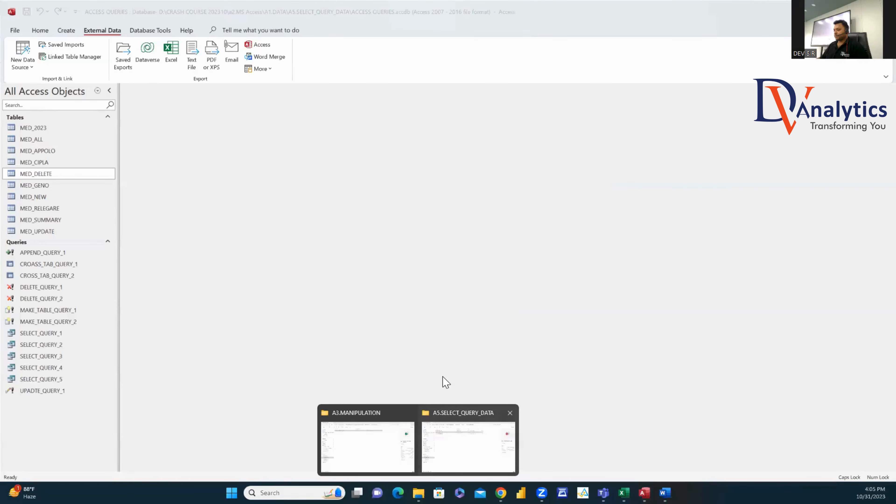
{"action": "left_click", "coordinate": [460, 448]}
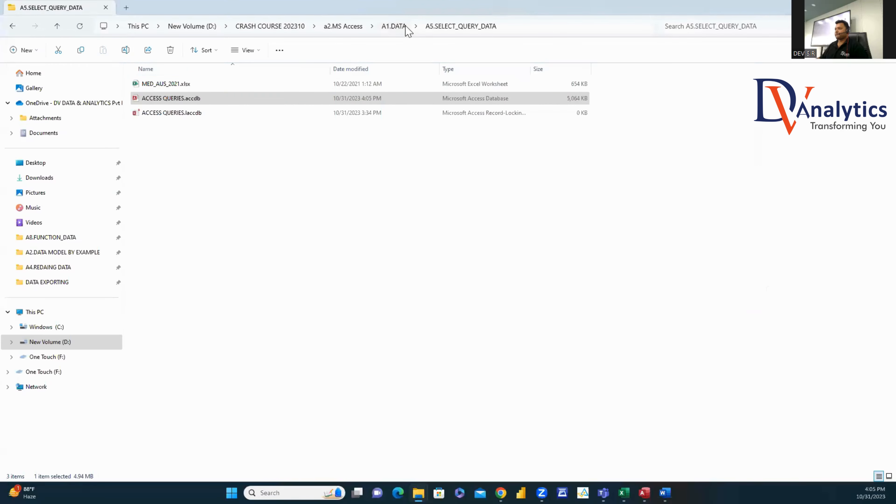
{"action": "left_click", "coordinate": [406, 27]}
{"action": "double_click", "coordinate": [176, 142]}
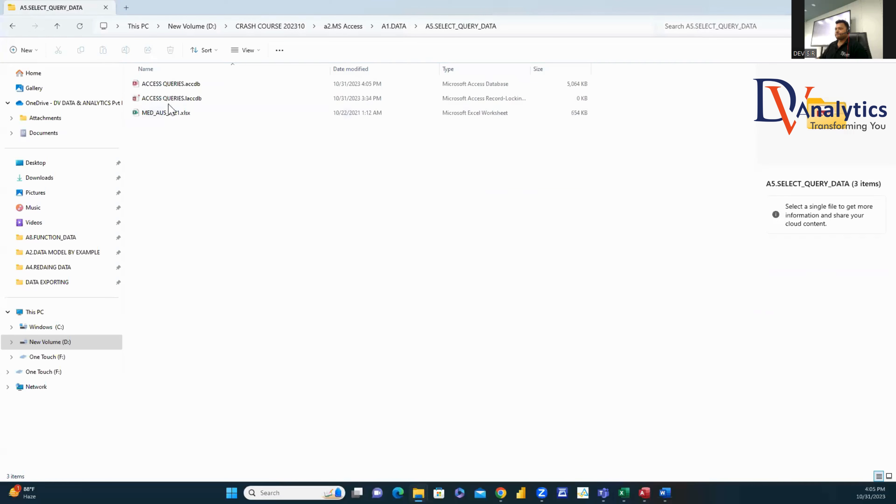
Step: Open the MED_AUS_2021.xlsx workbook to view its customer data, and close it
{"action": "left_click", "coordinate": [161, 117]}
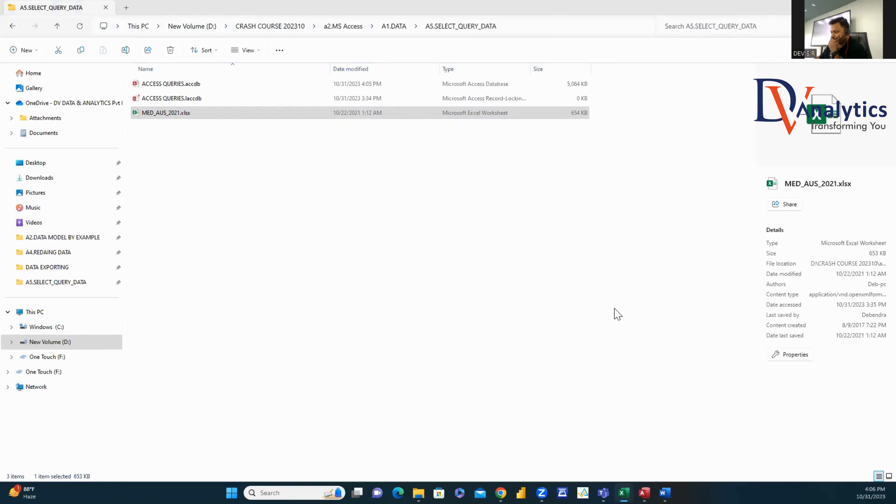
{"action": "left_click", "coordinate": [603, 428]}
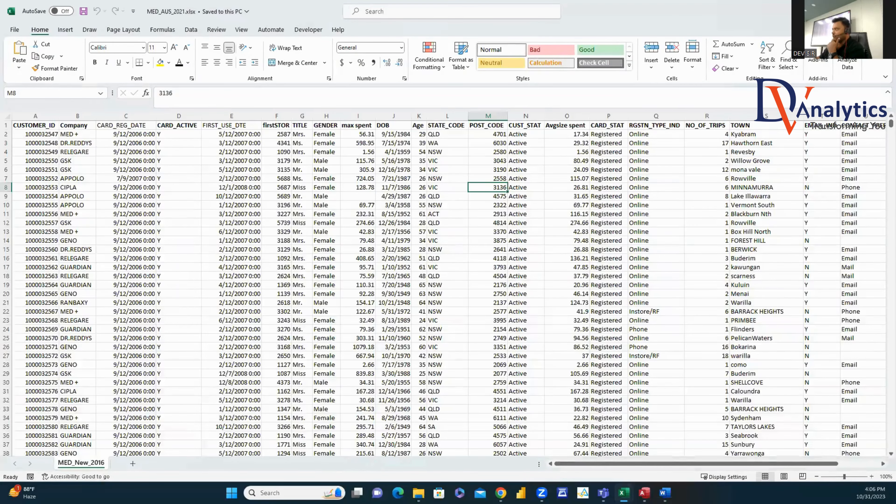
{"action": "left_click", "coordinate": [886, 11]}
{"action": "left_click", "coordinate": [843, 11]}
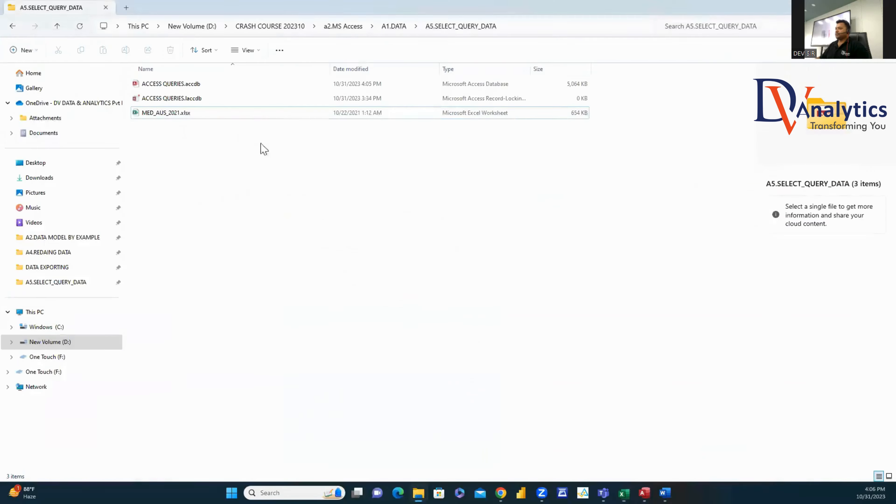
Step: Create an Excel workbook named UNION VS UNION ALL DATA in the A5.SELECT_QUERY_DATA folder and open it
{"action": "right_click", "coordinate": [151, 141]}
{"action": "mouse_move", "coordinate": [178, 210]}
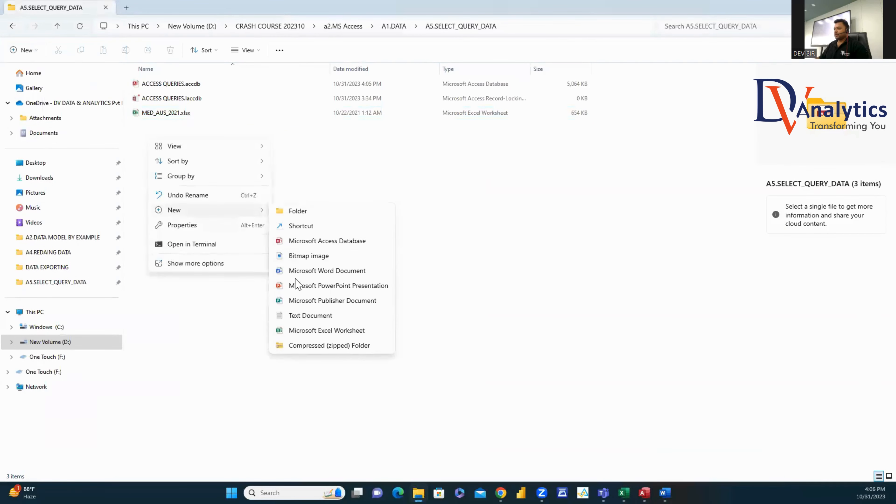
{"action": "left_click", "coordinate": [305, 332]}
{"action": "type", "text": "UNION"}
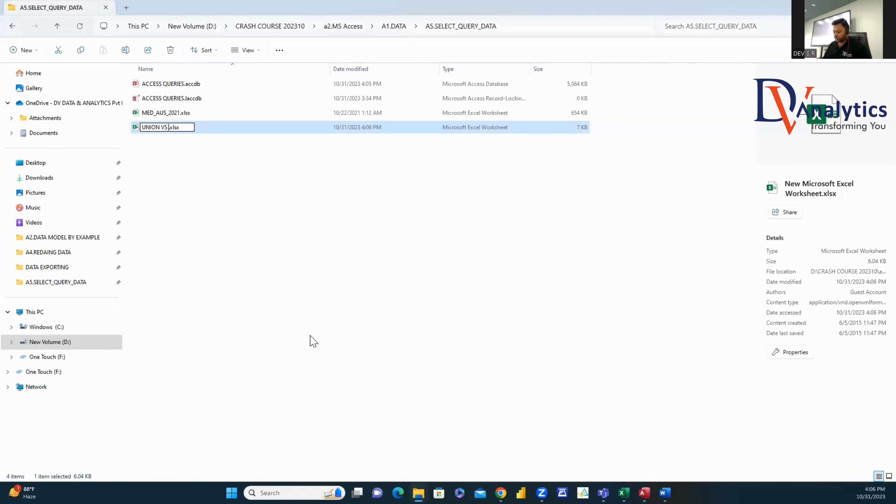
{"action": "type", "text": " VS UNION ALL DATA"}
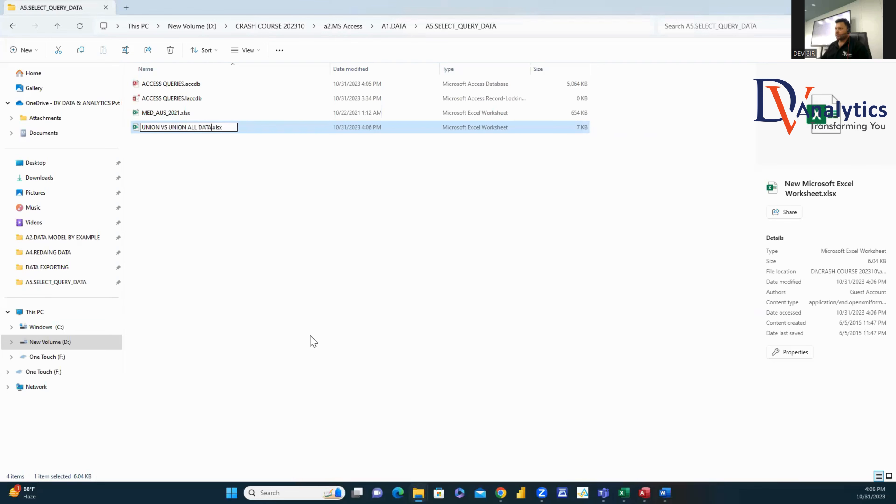
{"action": "left_click", "coordinate": [197, 151]}
{"action": "double_click", "coordinate": [193, 130]}
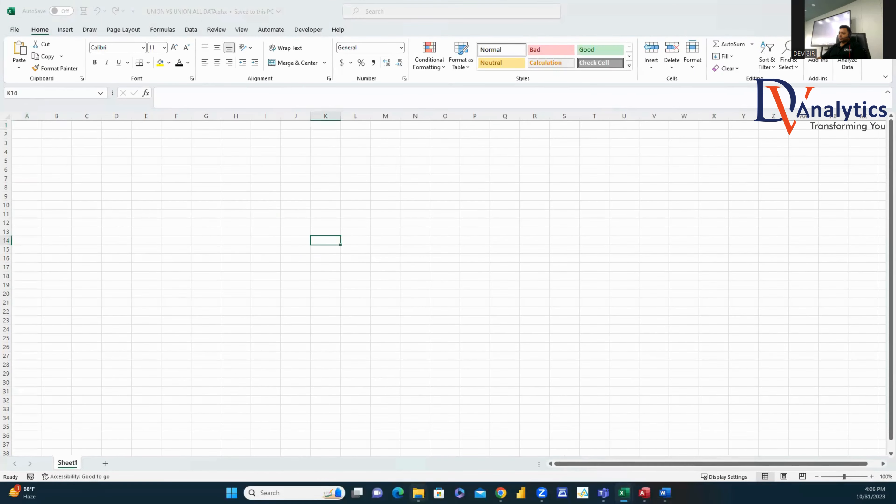
Step: In File Explorer, open A1.VERTICAL_JOIN_DATA.xlsx from the SESSION-3 raw data of the SQL course in DV-1 BATCH 202307, MONTH-1
{"action": "mouse_move", "coordinate": [418, 493]}
{"action": "left_click", "coordinate": [374, 454]}
{"action": "left_click", "coordinate": [52, 343]}
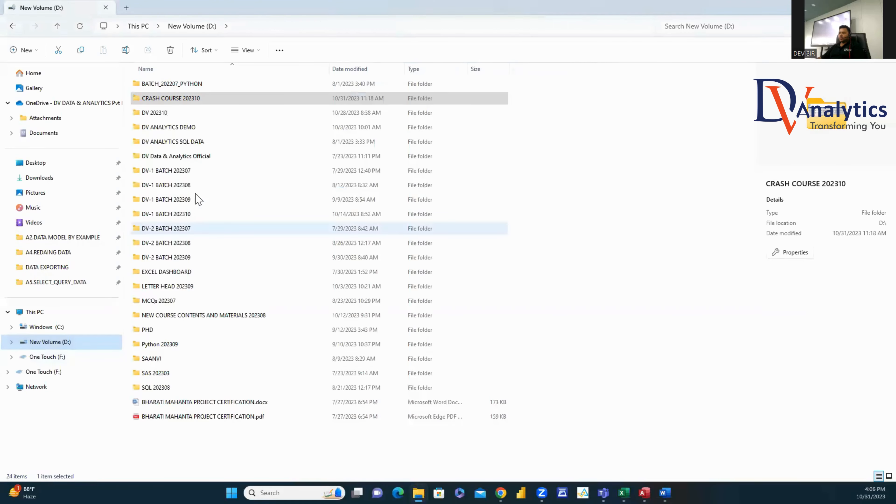
{"action": "left_click", "coordinate": [182, 173]}
{"action": "double_click", "coordinate": [182, 173]}
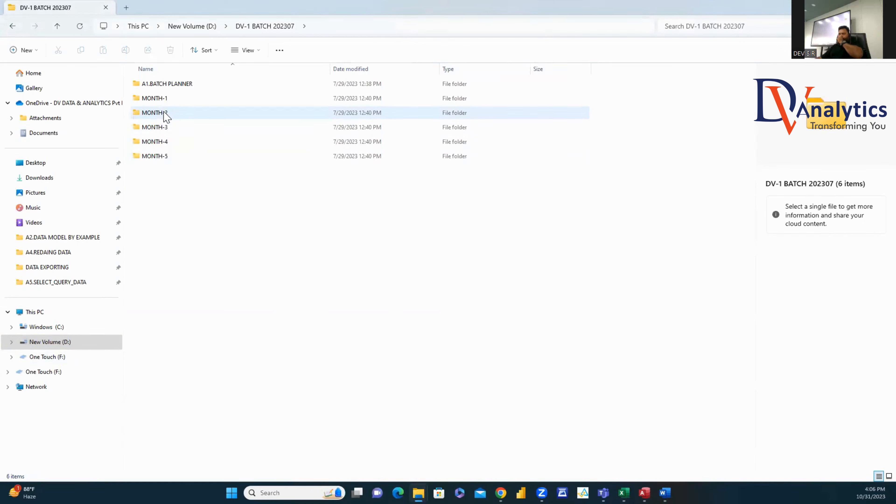
{"action": "double_click", "coordinate": [159, 99]}
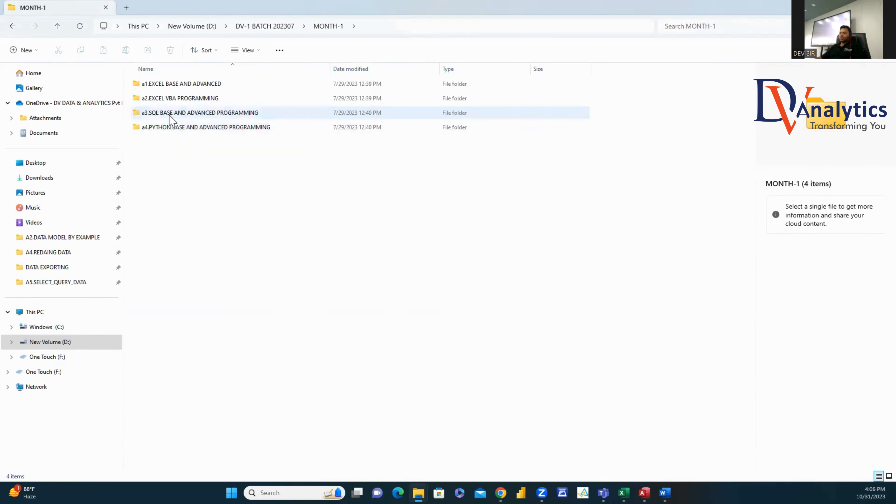
{"action": "double_click", "coordinate": [169, 114]}
{"action": "left_click", "coordinate": [165, 115]}
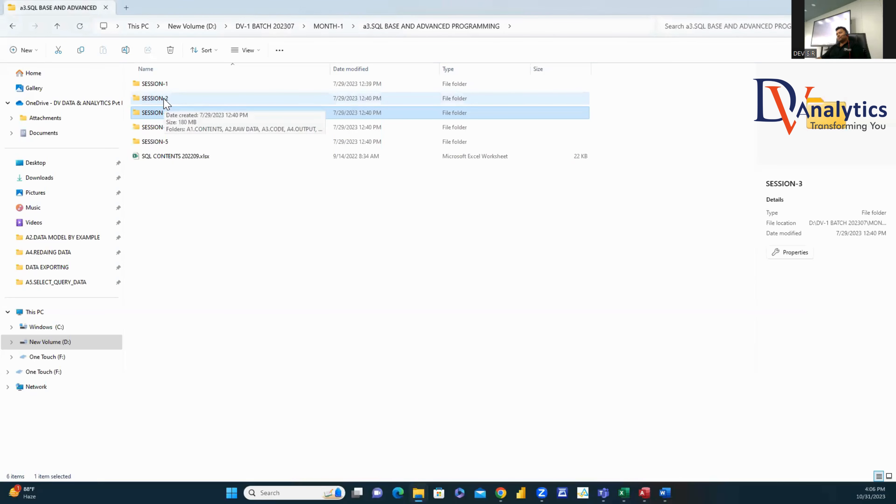
{"action": "double_click", "coordinate": [165, 114]}
{"action": "double_click", "coordinate": [163, 99]}
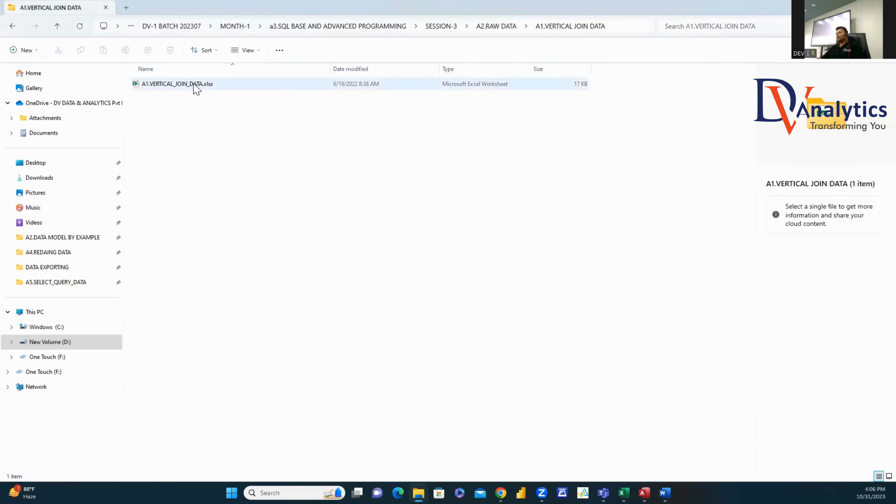
{"action": "double_click", "coordinate": [198, 85]}
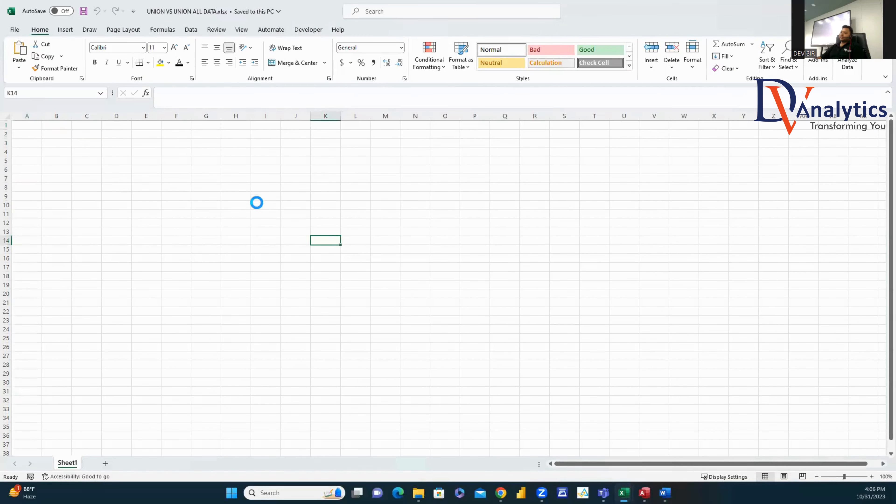
Step: Copy the STU_SCORE1 sheet's data, A1:C12, from A1.VERTICAL_JOIN_DATA.xlsx into cell A1 of the UNION VS UNION ALL DATA workbook
{"action": "left_click", "coordinate": [322, 461]}
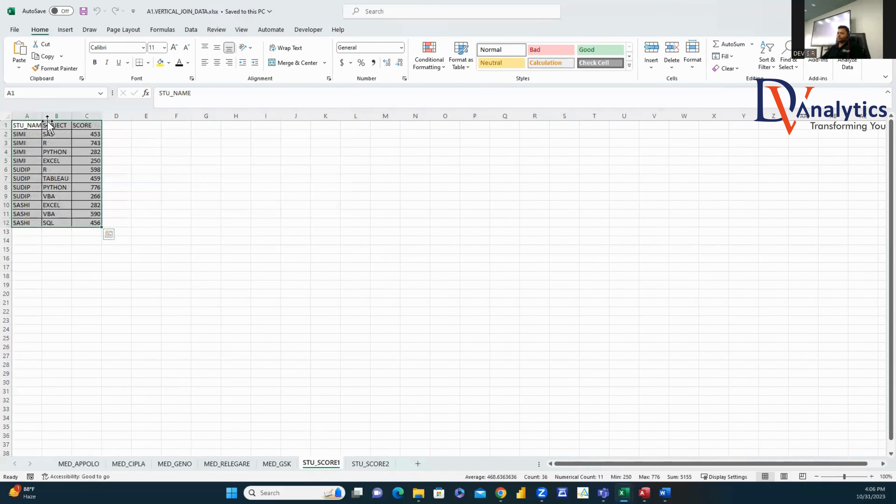
{"action": "left_click_drag", "start_coordinate": [34, 124], "coordinate": [86, 222]}
{"action": "key", "text": "ctrl+c"}
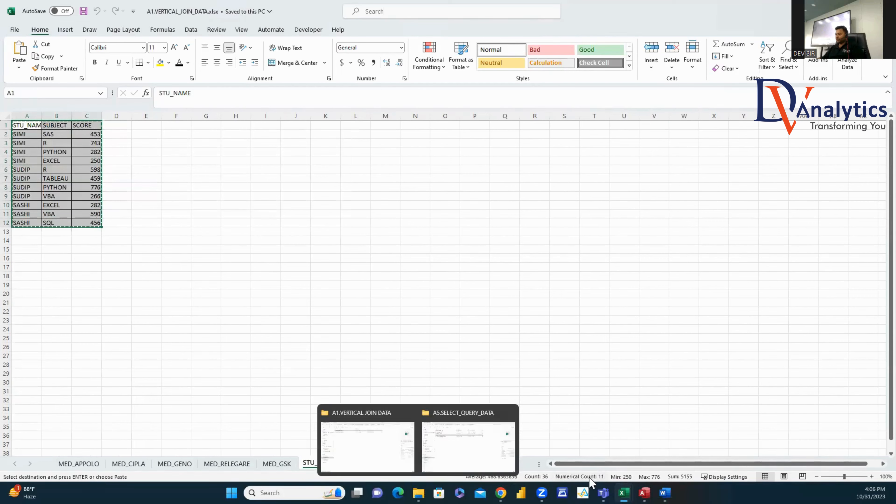
{"action": "mouse_move", "coordinate": [624, 493]}
{"action": "left_click", "coordinate": [624, 443]}
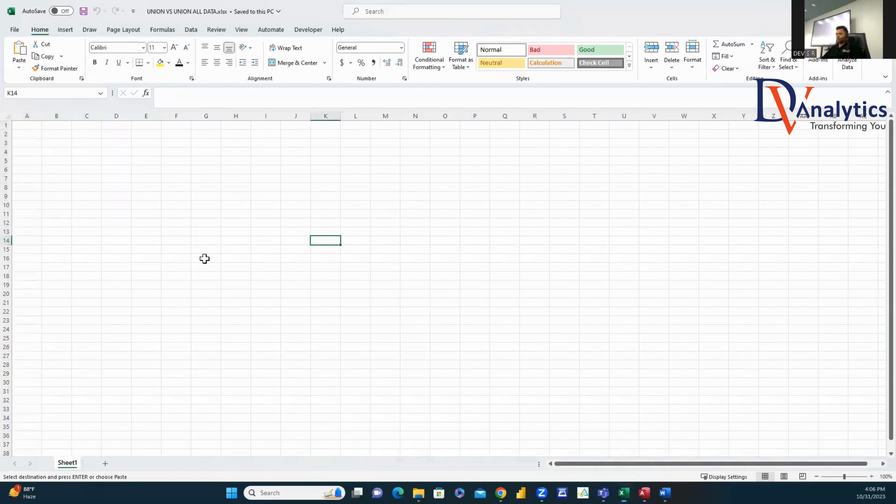
{"action": "left_click", "coordinate": [27, 124]}
{"action": "key", "text": "ctrl+v"}
Step: Rename Sheet1 of the UNION VS UNION ALL DATA workbook as STU_SCORE1
{"action": "right_click", "coordinate": [71, 464]}
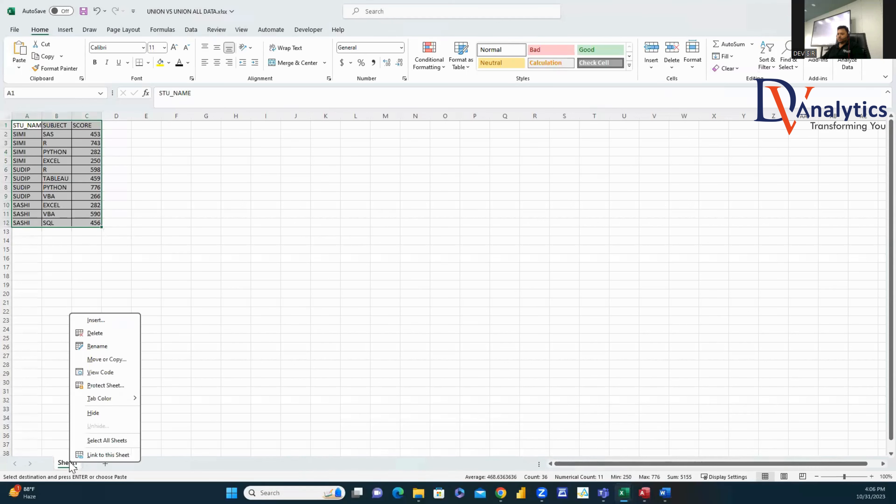
{"action": "left_click", "coordinate": [100, 346]}
{"action": "type", "text": "STU_SCOR"}
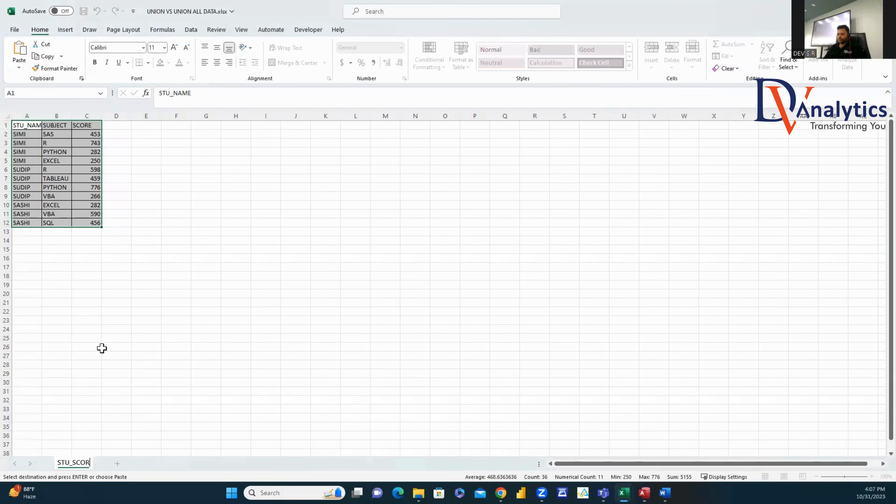
{"action": "type", "text": "E1"}
Step: Add a second worksheet and name it STU_SCORE2
{"action": "left_click", "coordinate": [123, 463]}
{"action": "right_click", "coordinate": [116, 464]}
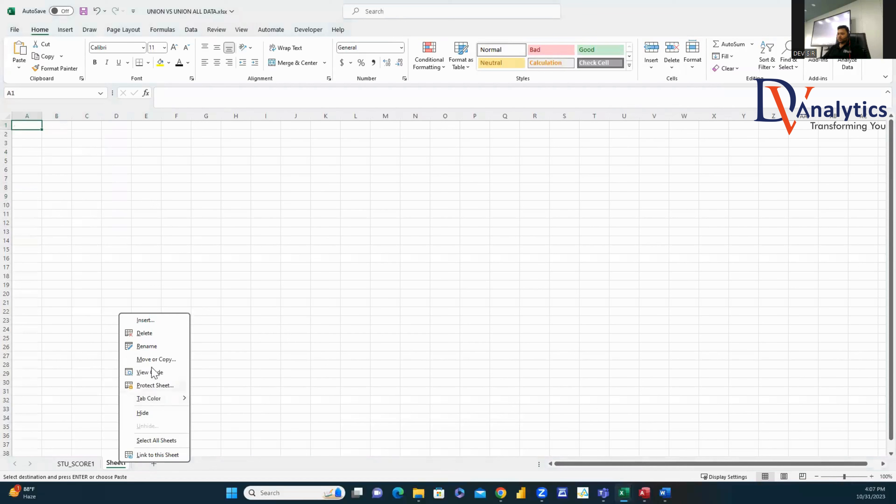
{"action": "left_click", "coordinate": [151, 345]}
{"action": "type", "text": "STU_SCORE2"}
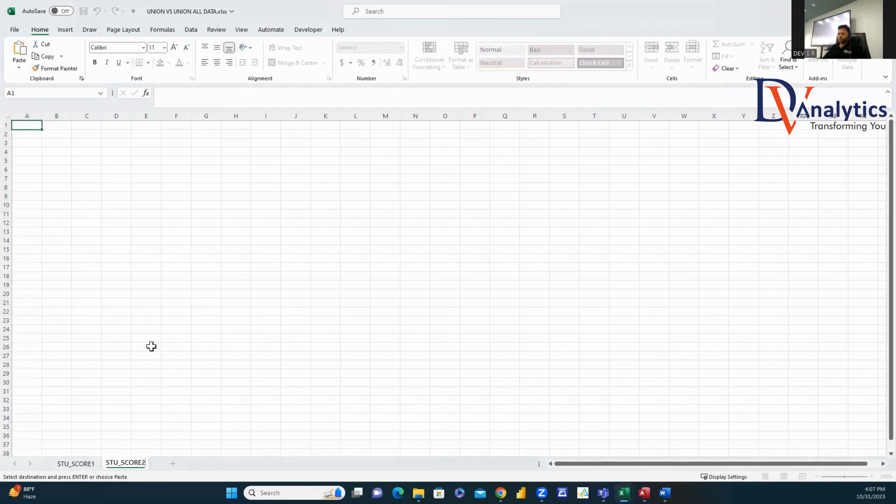
{"action": "left_click", "coordinate": [127, 345]}
Step: Copy the STU_SCORE2 data, A1:C12, from A1.VERTICAL_JOIN_DATA.xlsx into cell A1 of the new workbook's STU_SCORE2 sheet
{"action": "key", "text": "alt+Tab"}
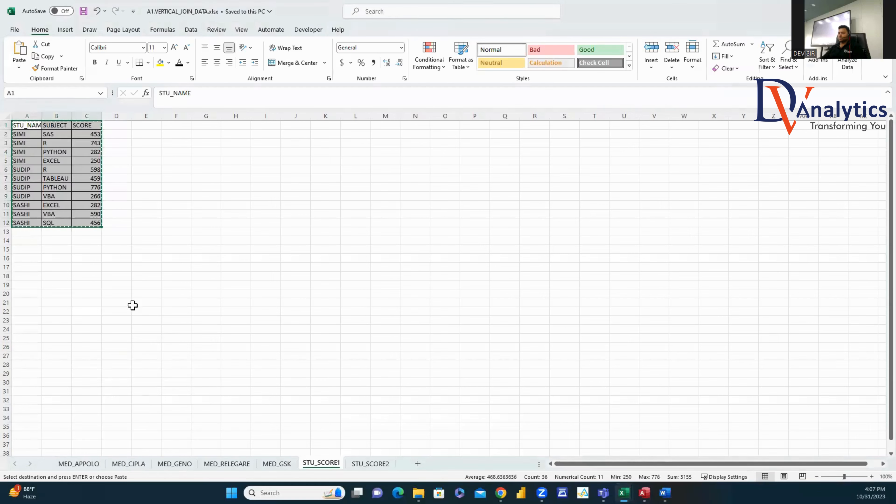
{"action": "left_click", "coordinate": [385, 465]}
{"action": "left_click_drag", "start_coordinate": [36, 125], "coordinate": [106, 222]}
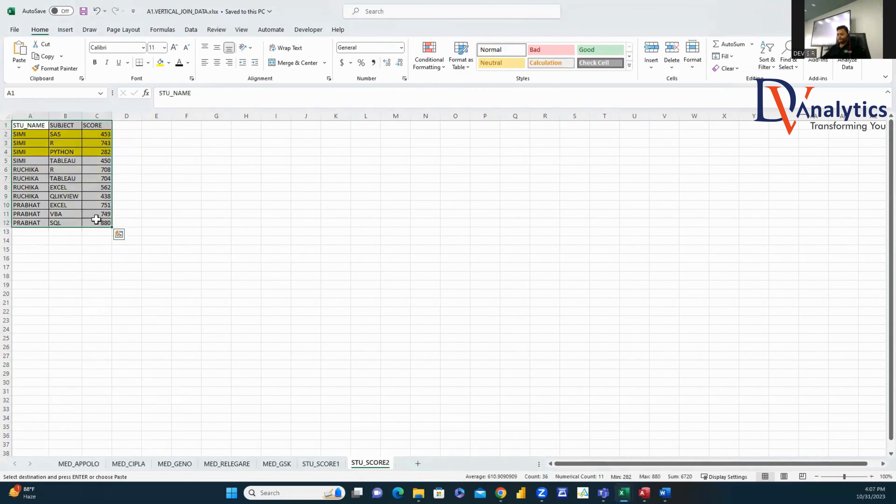
{"action": "key", "text": "ctrl+c"}
{"action": "key", "text": "alt+Tab"}
{"action": "left_click", "coordinate": [34, 126]}
{"action": "key", "text": "ctrl+v"}
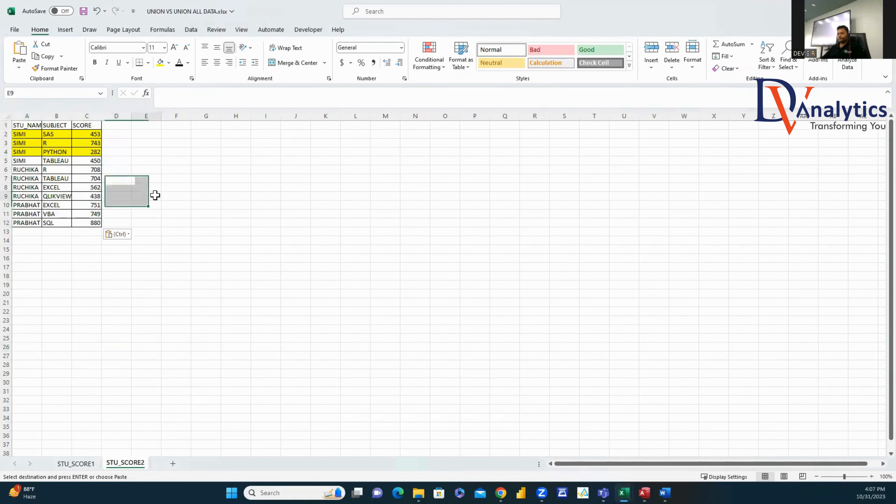
Step: Save the UNION VS UNION ALL DATA workbook, and close it and the source workbook
{"action": "left_click", "coordinate": [156, 202]}
{"action": "key", "text": "ctrl+s"}
{"action": "key", "text": "ctrl+w"}
{"action": "key", "text": "ctrl+w"}
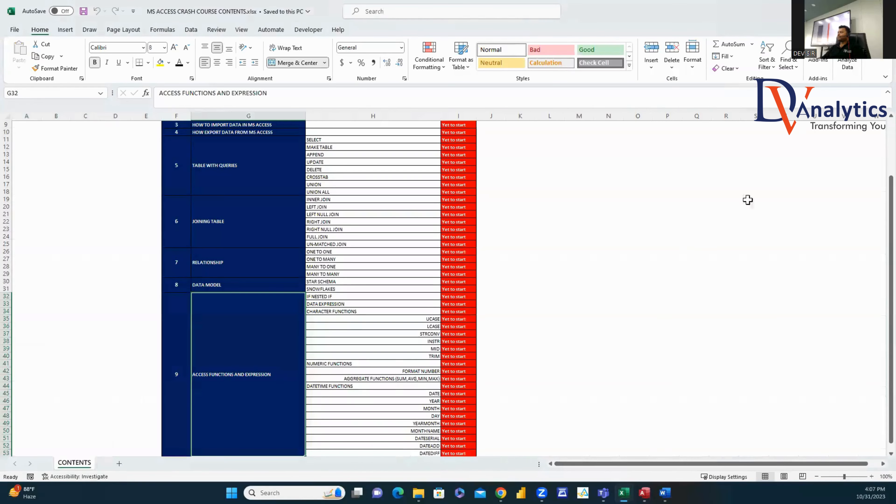
Step: Switch to Access and start an Excel import into a new table, with UNION VS UNION ALL DATA.xlsx as the source
{"action": "key", "text": "alt+Tab"}
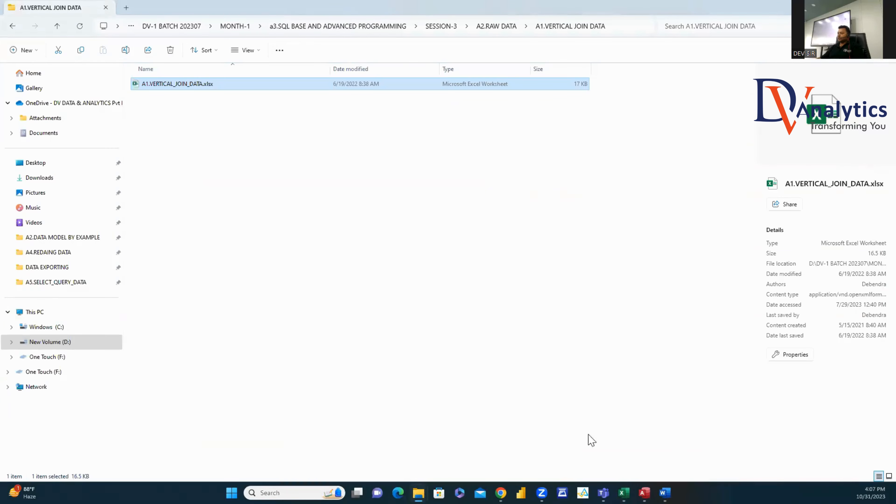
{"action": "left_click", "coordinate": [644, 493]}
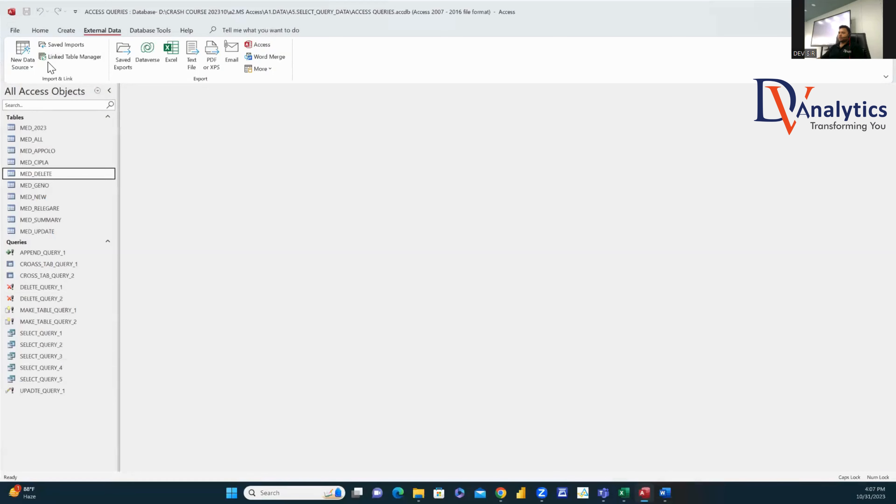
{"action": "left_click", "coordinate": [22, 58]}
{"action": "mouse_move", "coordinate": [53, 85]}
{"action": "left_click", "coordinate": [134, 85]}
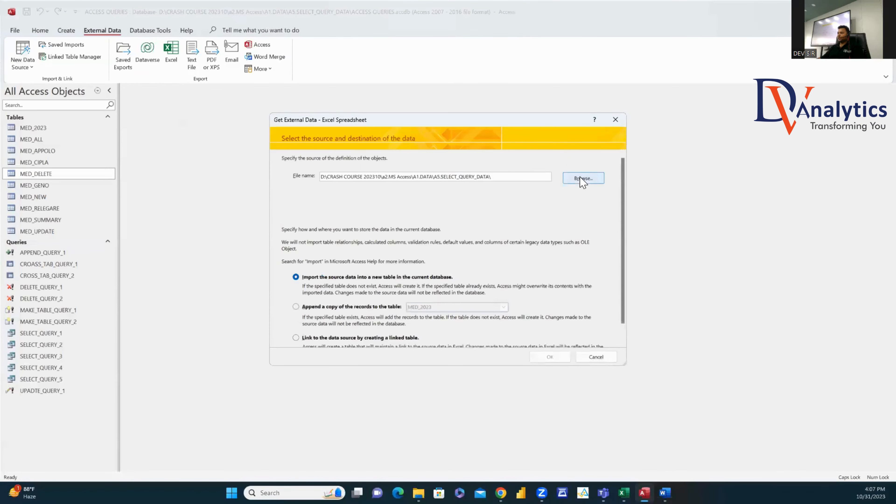
{"action": "left_click", "coordinate": [582, 181]}
{"action": "left_click", "coordinate": [459, 215]}
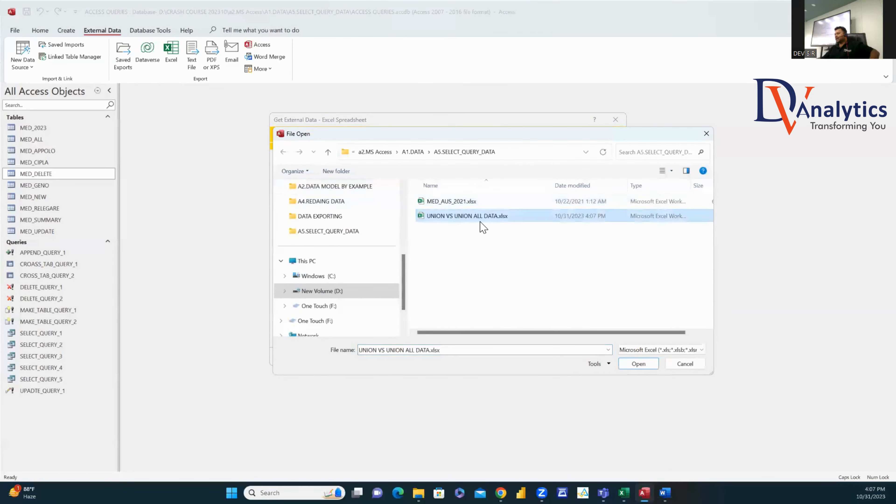
{"action": "left_click", "coordinate": [639, 364]}
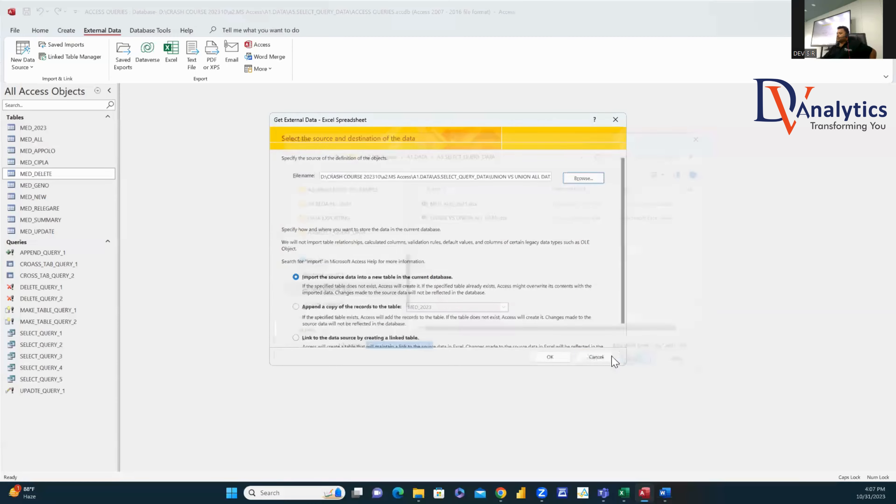
{"action": "left_click", "coordinate": [551, 361]}
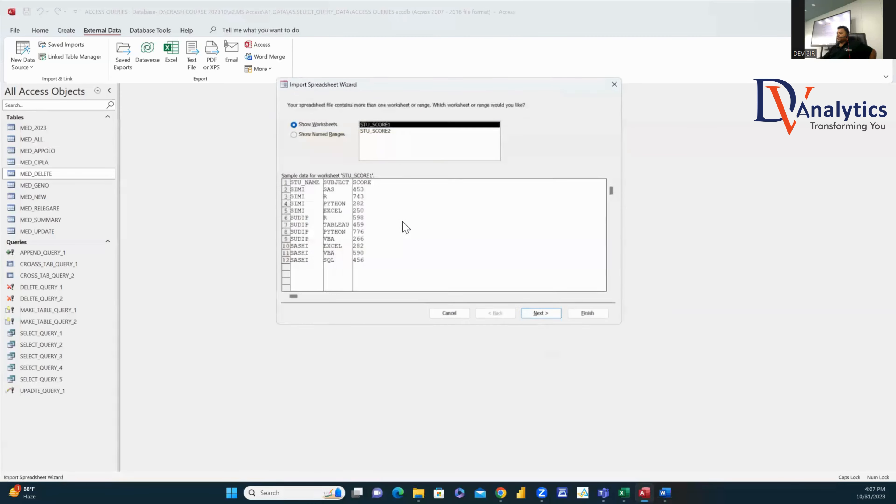
Step: Import the STU_SCORE1 worksheet as table STU_SCORE1 with no primary key, without saving the import steps
{"action": "left_click", "coordinate": [543, 314]}
{"action": "left_click", "coordinate": [540, 314]}
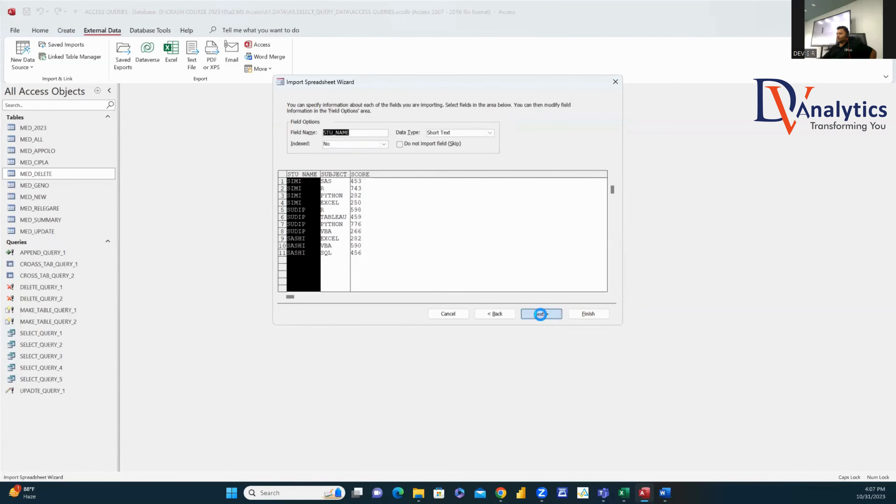
{"action": "left_click", "coordinate": [541, 313]}
{"action": "left_click", "coordinate": [353, 149]}
{"action": "left_click", "coordinate": [540, 313]}
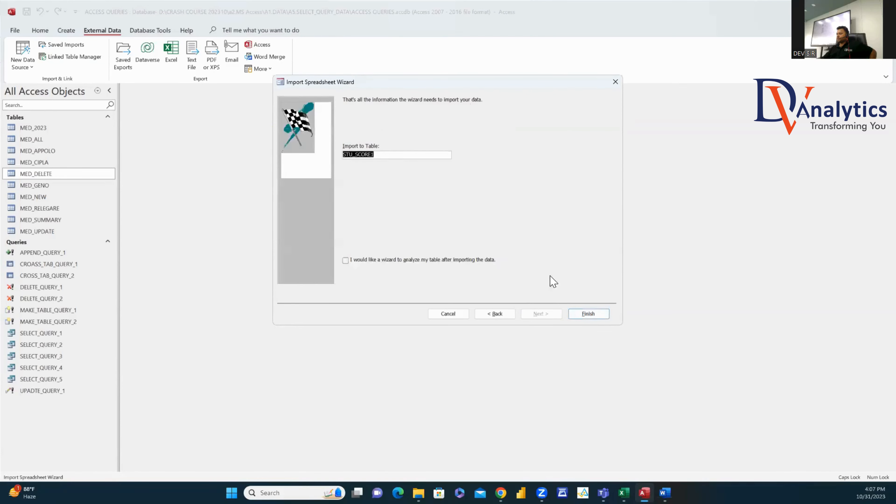
{"action": "left_click", "coordinate": [589, 314]}
{"action": "left_click", "coordinate": [594, 360]}
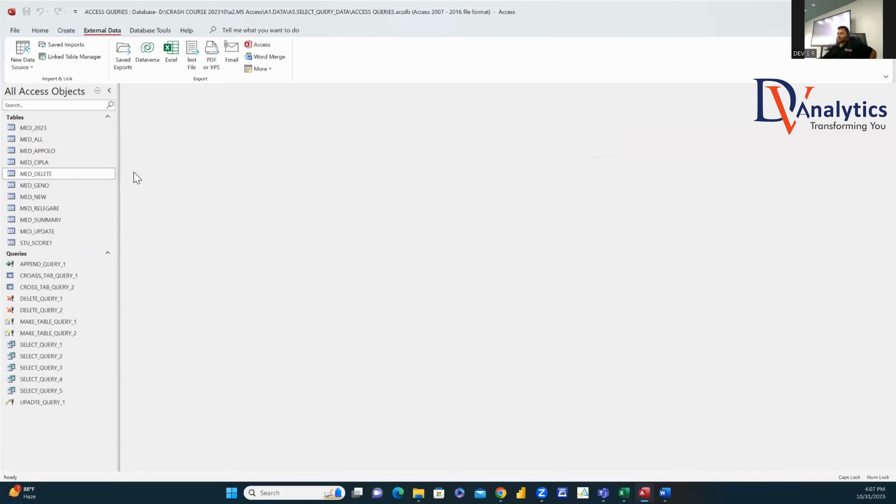
Step: Start another Excel import from UNION VS UNION ALL DATA.xlsx into a new table
{"action": "left_click", "coordinate": [60, 244]}
{"action": "left_click", "coordinate": [22, 58]}
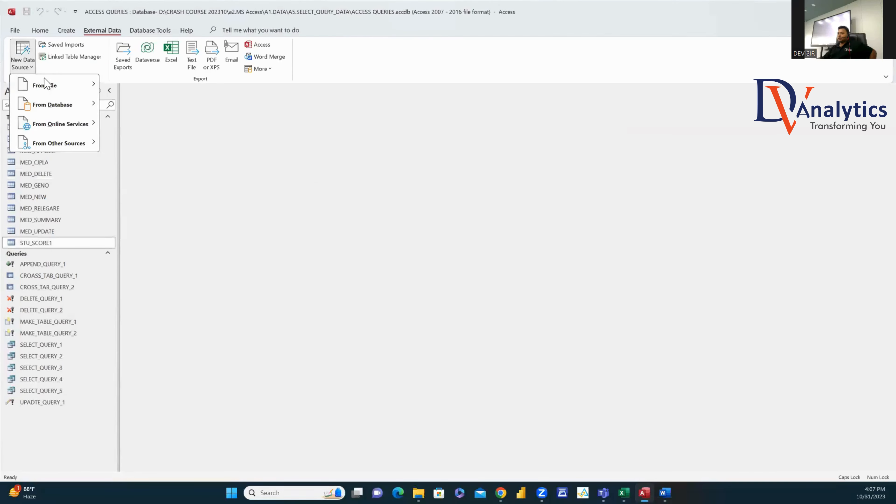
{"action": "mouse_move", "coordinate": [49, 84]}
{"action": "left_click", "coordinate": [125, 84]}
{"action": "left_click", "coordinate": [570, 180]}
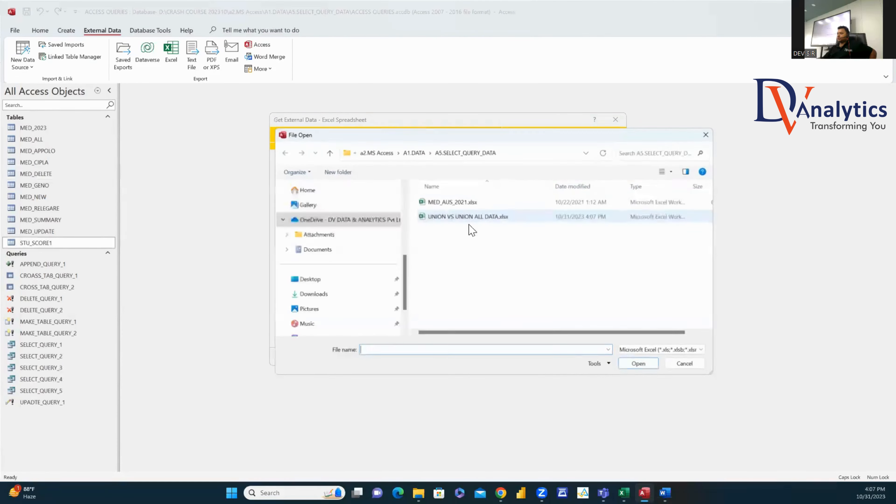
{"action": "left_click", "coordinate": [455, 217]}
{"action": "left_click", "coordinate": [635, 361]}
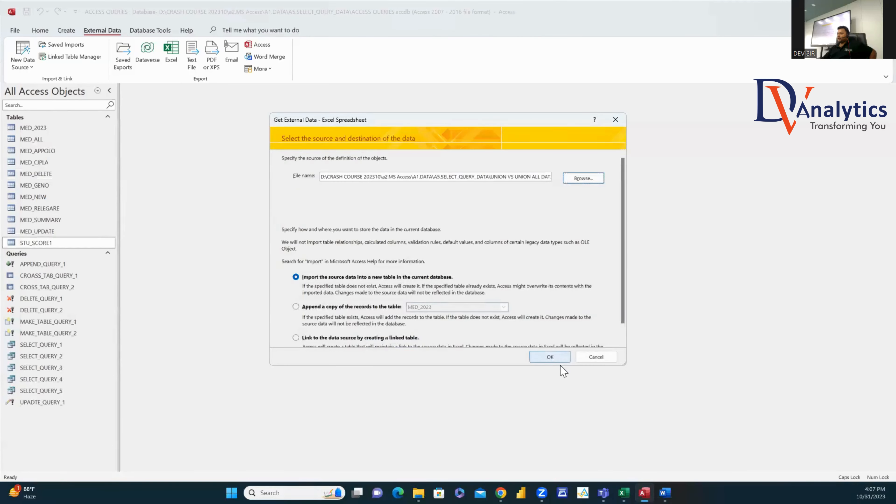
{"action": "left_click", "coordinate": [550, 357]}
Step: Import the STU_SCORE2 worksheet as table STU_SCORE2 with no primary key, without saving the import steps
{"action": "left_click", "coordinate": [378, 129]}
{"action": "left_click", "coordinate": [540, 314]}
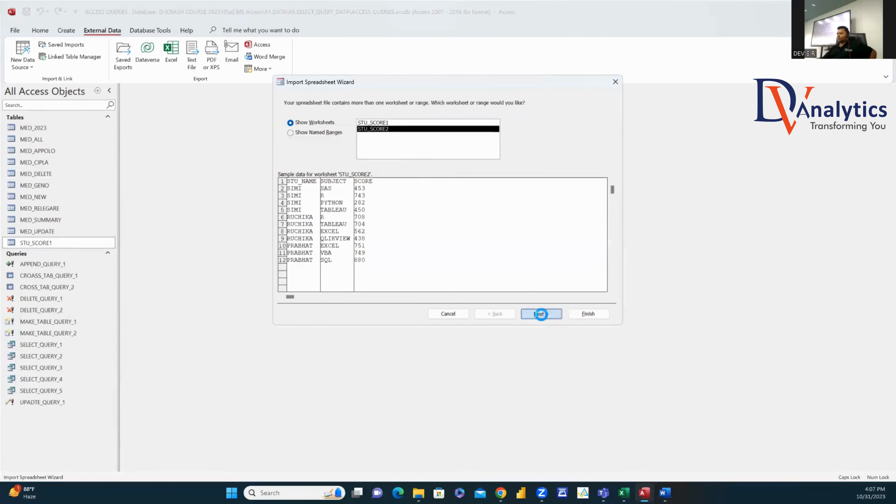
{"action": "left_click", "coordinate": [540, 314]}
{"action": "left_click", "coordinate": [540, 314]}
{"action": "left_click", "coordinate": [367, 151]}
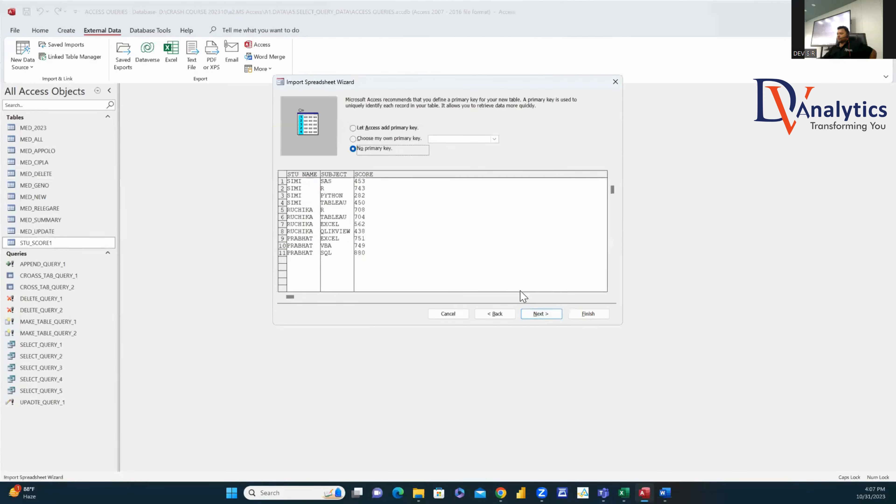
{"action": "left_click", "coordinate": [541, 314]}
{"action": "left_click", "coordinate": [588, 314]}
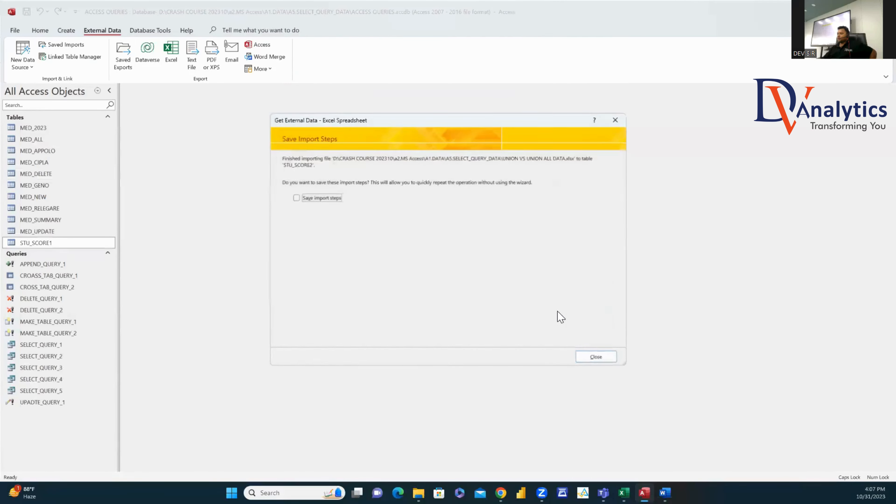
{"action": "left_click", "coordinate": [596, 357]}
Step: Open tables STU_SCORE1 and STU_SCORE2, compare their records, highlight the first three rows of STU_SCORE2, and close both tables
{"action": "double_click", "coordinate": [89, 242]}
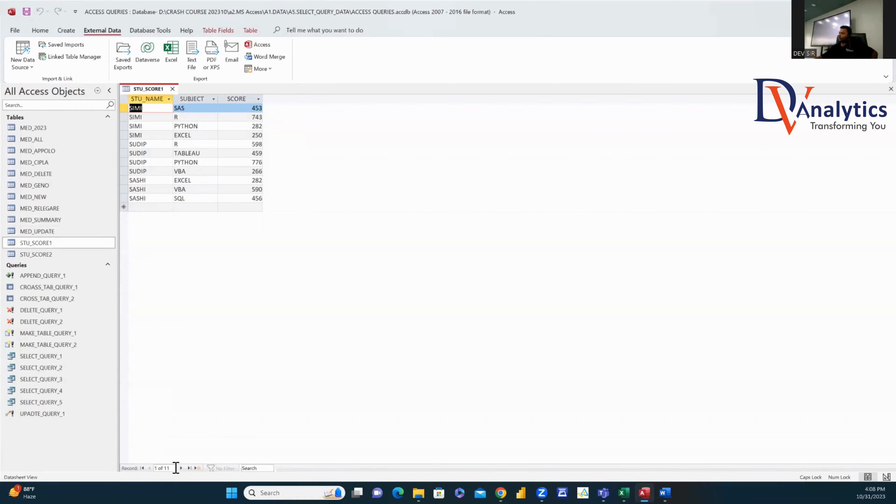
{"action": "double_click", "coordinate": [86, 254]}
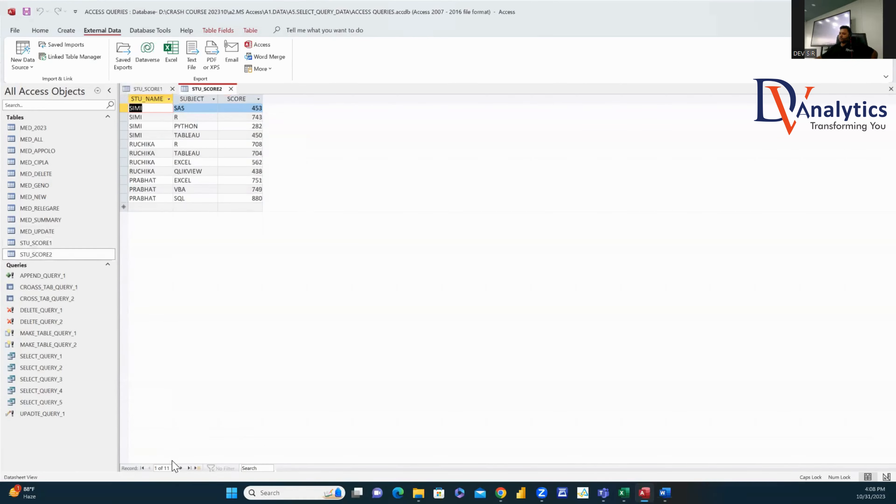
{"action": "left_click", "coordinate": [190, 110]}
{"action": "left_click_drag", "start_coordinate": [141, 108], "coordinate": [201, 122]}
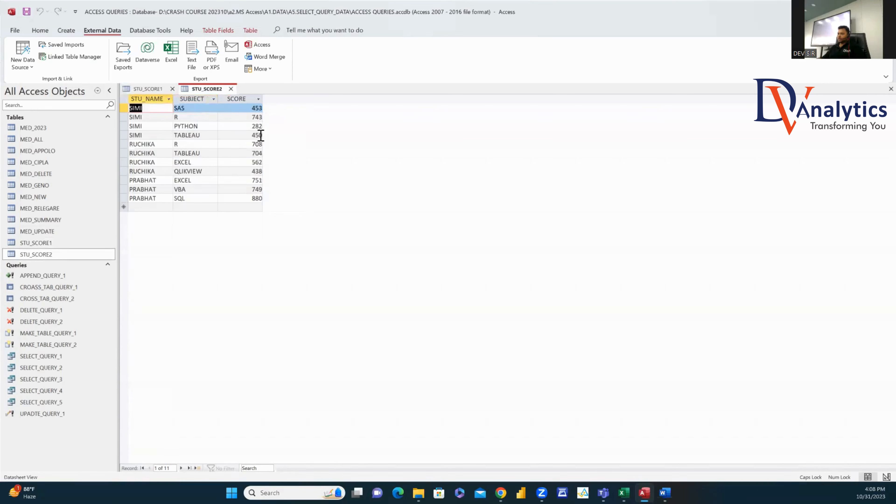
{"action": "key", "text": "shift+Right"}
{"action": "key", "text": "shift+Right"}
{"action": "key", "text": "shift+Down"}
{"action": "key", "text": "shift+Down"}
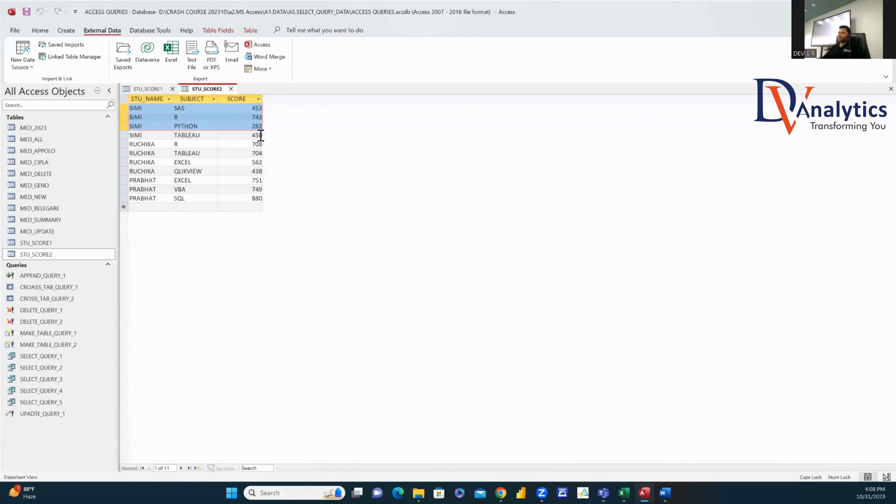
{"action": "left_click", "coordinate": [231, 88]}
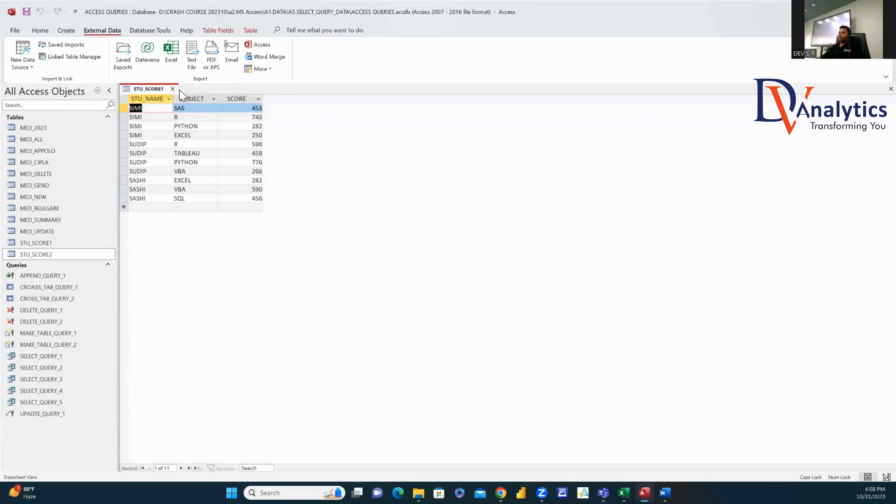
{"action": "left_click", "coordinate": [172, 88]}
Step: Create a union query combining SELECT * FROM STU_SCORE1 and SELECT * FROM STU_SCORE2 with UNION ALL, and run it
{"action": "left_click", "coordinate": [67, 30]}
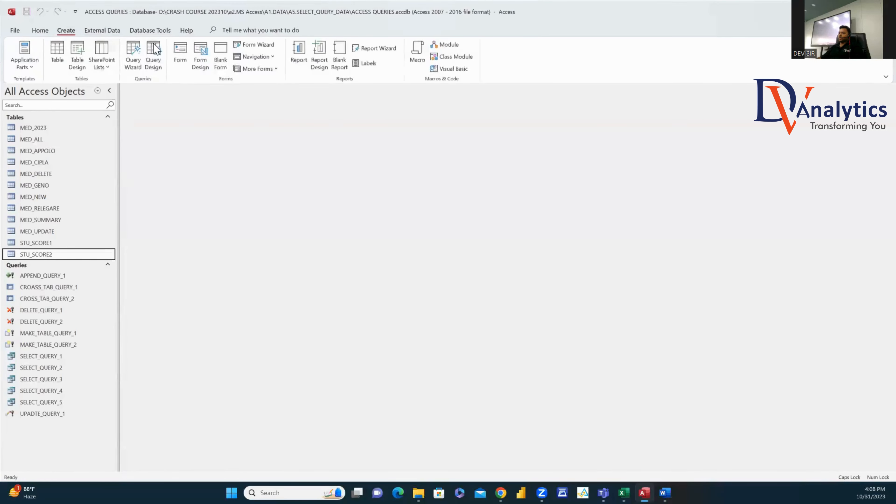
{"action": "left_click", "coordinate": [153, 53]}
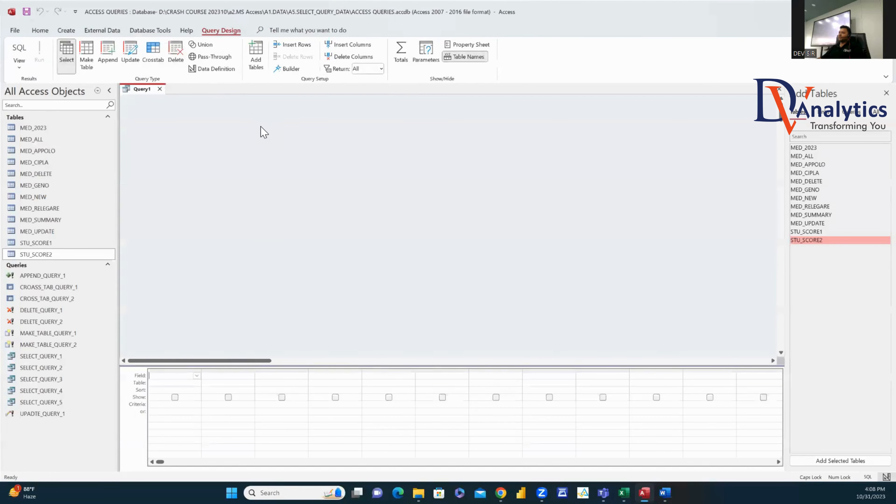
{"action": "left_click", "coordinate": [206, 45]}
{"action": "type", "text": "S"}
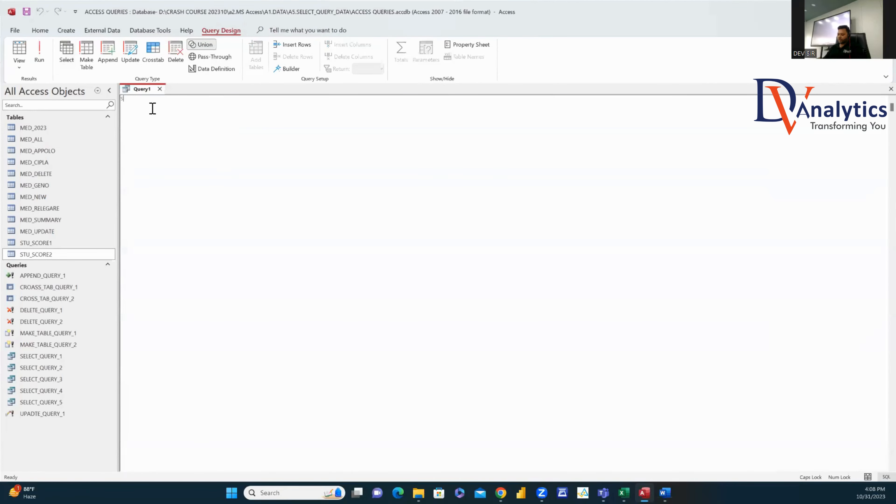
{"action": "type", "text": "ELECT * FROM STU_SCORE1"}
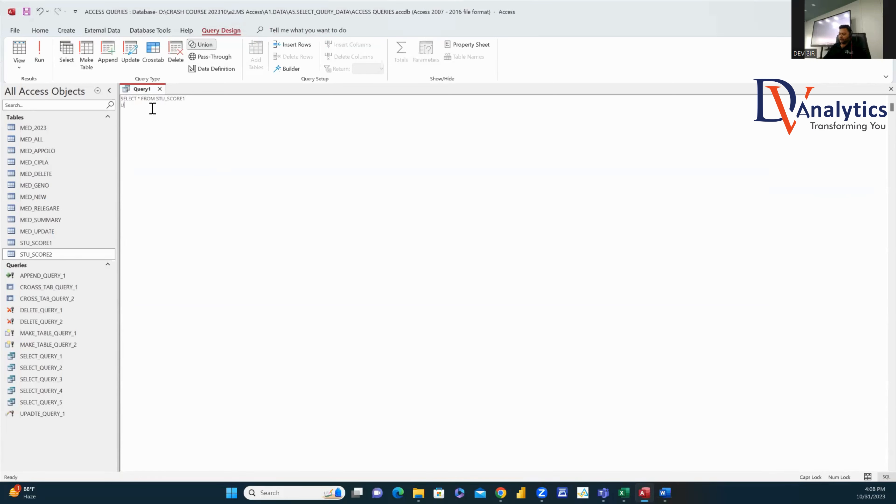
{"action": "type", "text": "LL"}
{"action": "key", "text": "Return"}
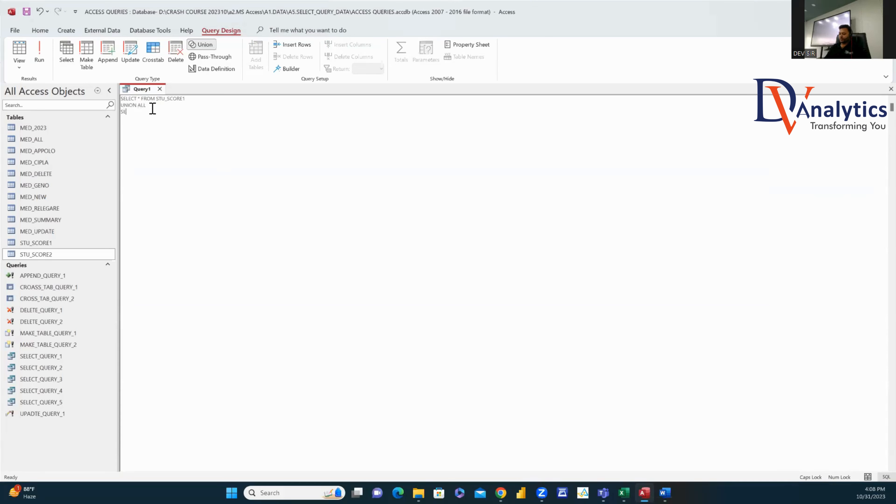
{"action": "type", "text": "SELECT * FROM STU_SCORE2"}
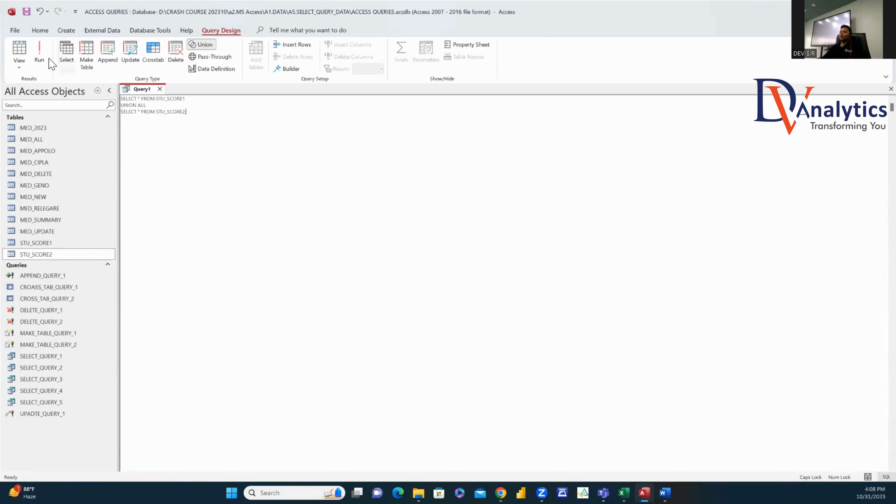
{"action": "left_click", "coordinate": [40, 52]}
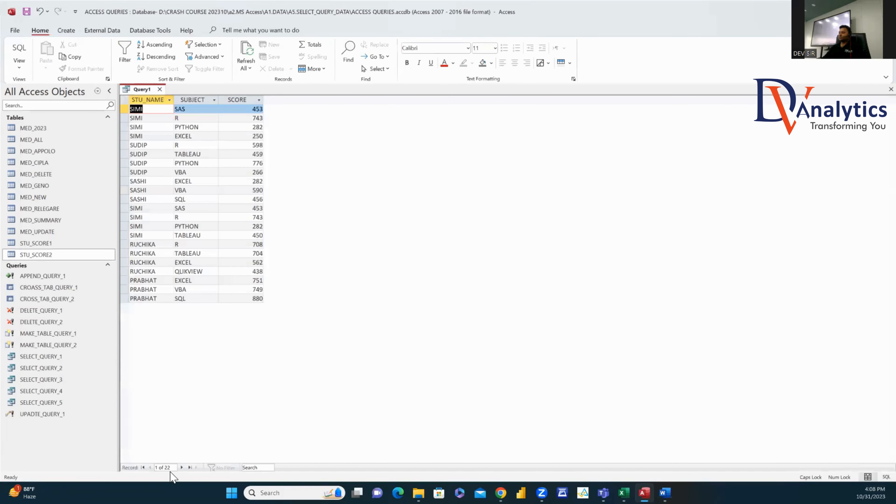
Step: Save the query as UNION_ALL_QUERY and close it
{"action": "key", "text": "ctrl+s"}
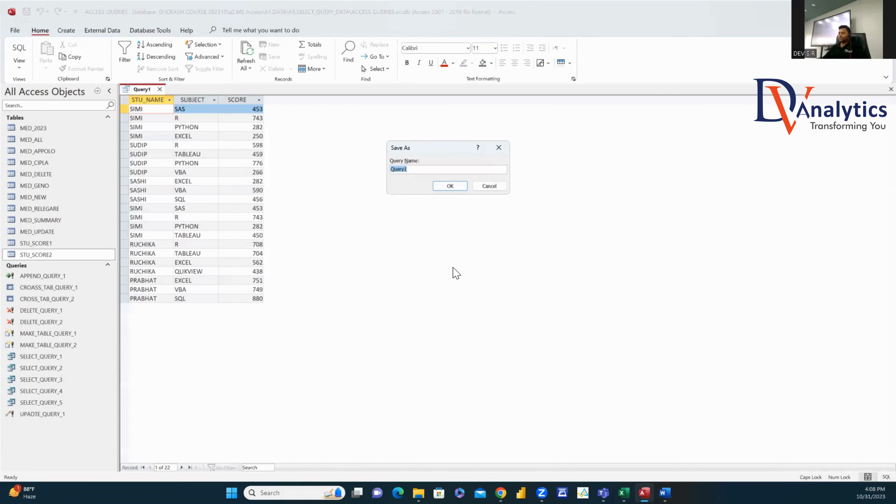
{"action": "type", "text": "UNION_ALL_QUERY"}
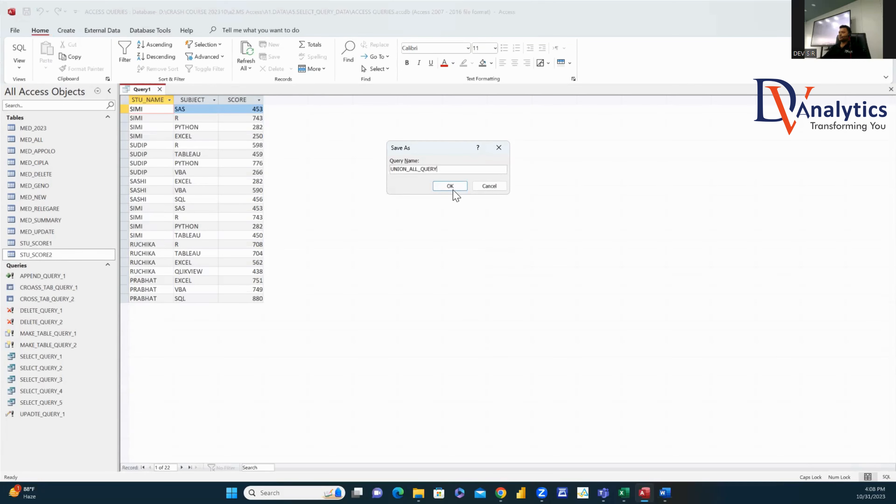
{"action": "left_click", "coordinate": [454, 190]}
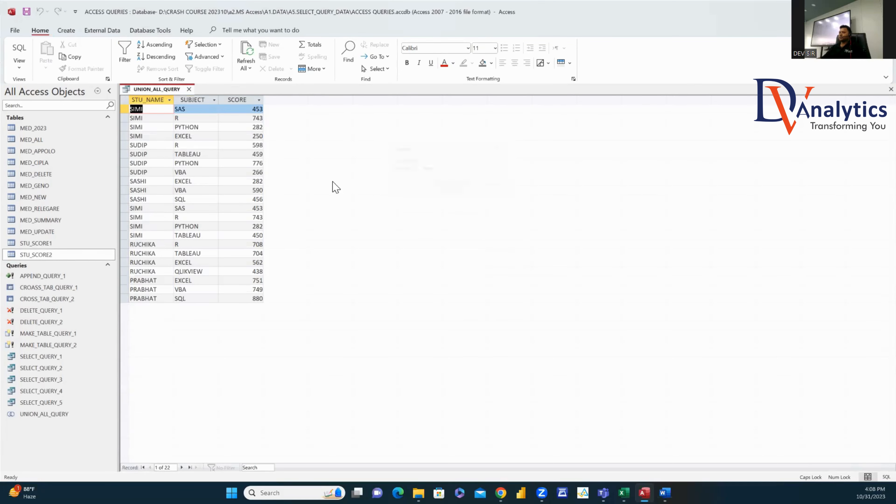
{"action": "left_click", "coordinate": [186, 89]}
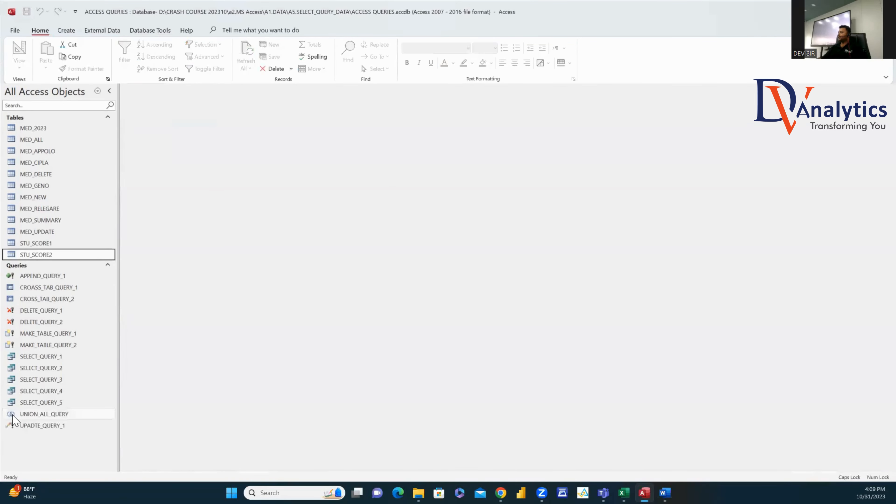
Step: Create another union query combining SELECT * FROM STU_SCORE1 and SELECT * FROM STU_SCORE2 with UNION, and run it
{"action": "left_click", "coordinate": [66, 31]}
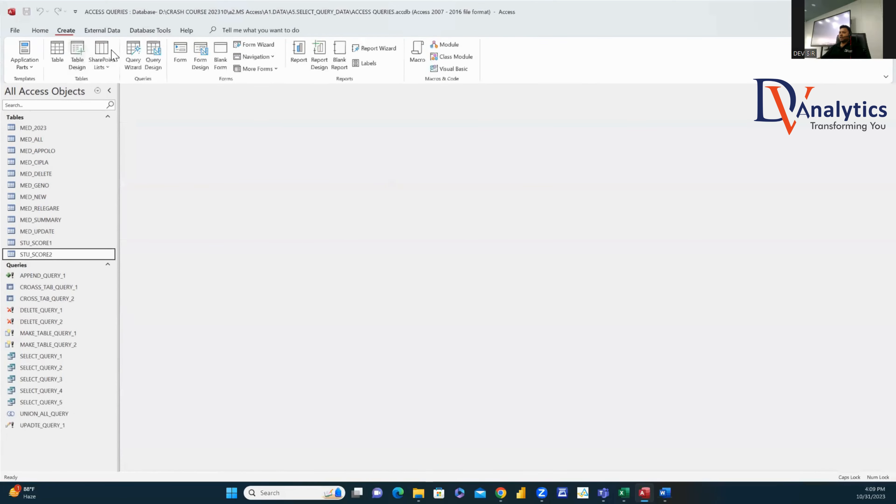
{"action": "left_click", "coordinate": [145, 60]}
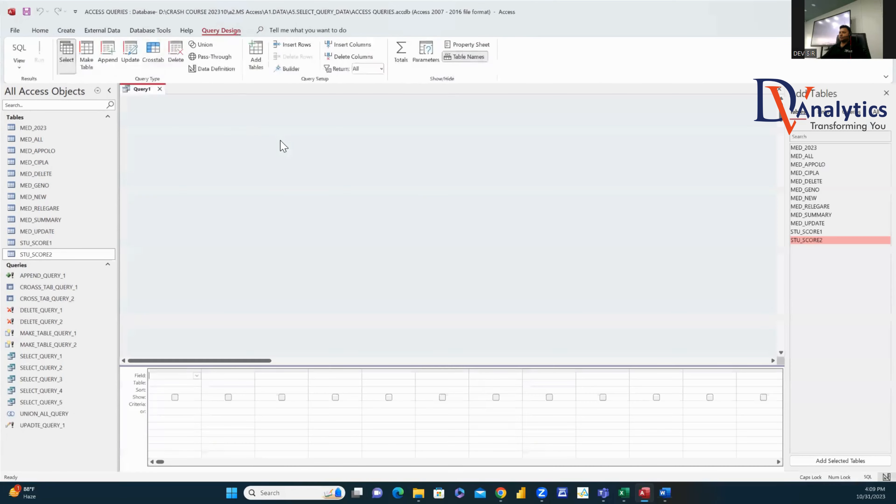
{"action": "left_click", "coordinate": [202, 45]}
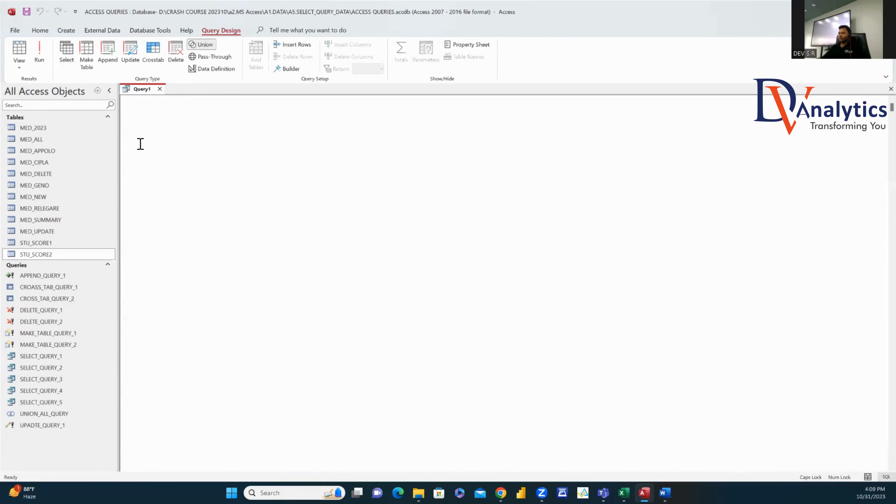
{"action": "type", "text": "SELECT "}
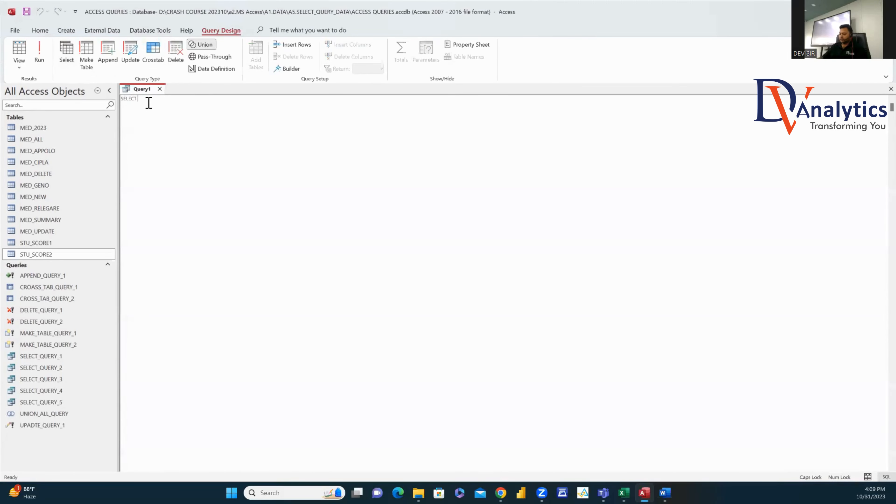
{"action": "type", "text": "* FROM STU_"}
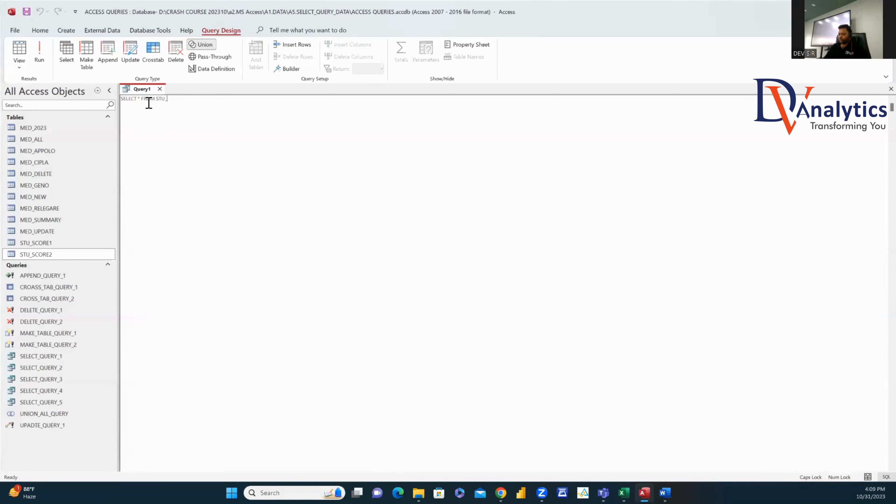
{"action": "type", "text": "SCORE1"}
{"action": "key", "text": "Return"}
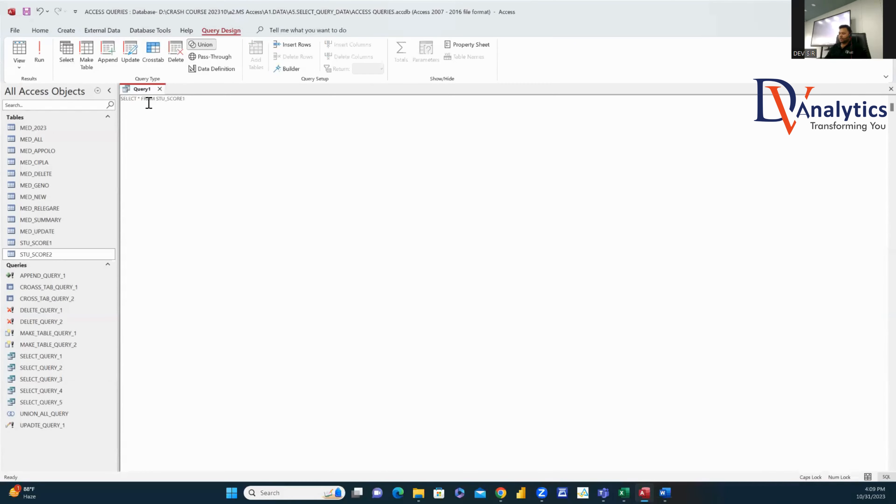
{"action": "type", "text": "UNION"}
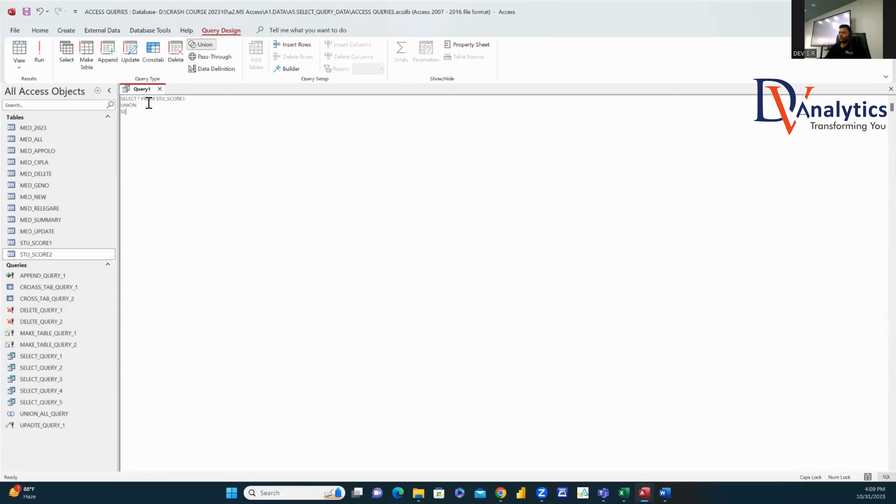
{"action": "key", "text": "Return"}
{"action": "type", "text": "SELECT * FROM STU_SCORE2"}
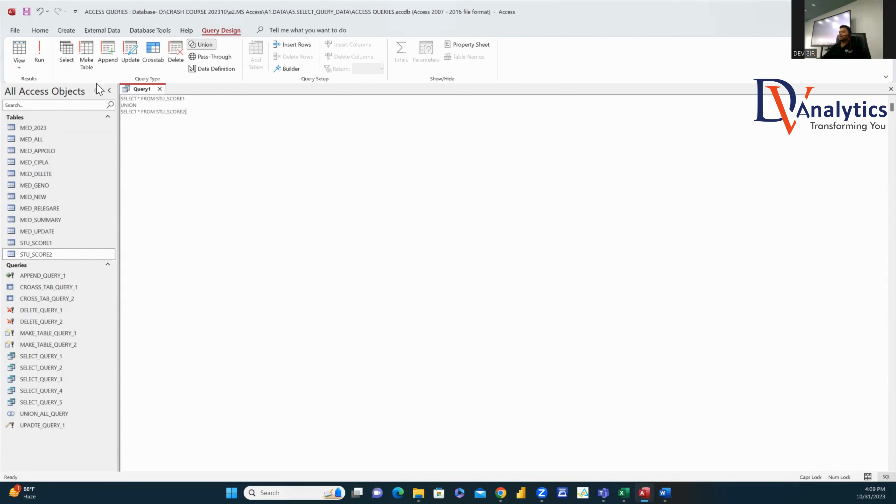
{"action": "left_click", "coordinate": [41, 60]}
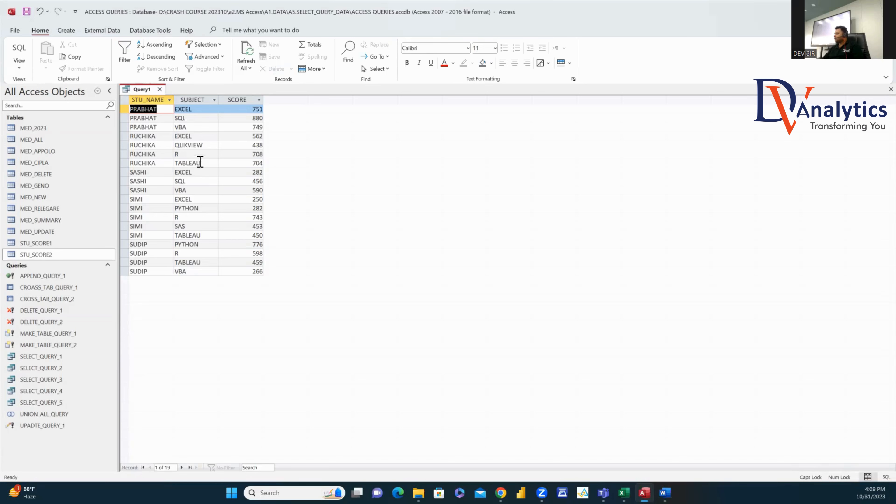
Step: Save the query as UNION_QUERY and close it
{"action": "key", "text": "ctrl+s"}
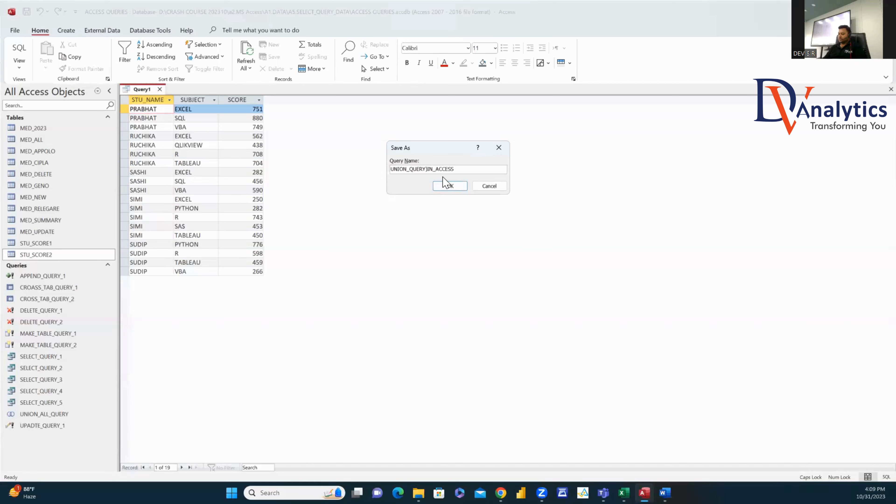
{"action": "left_click", "coordinate": [428, 168]}
{"action": "key", "text": "BackSpace"}
{"action": "type", "text": "_"}
{"action": "left_click_drag", "start_coordinate": [459, 168], "coordinate": [425, 169]}
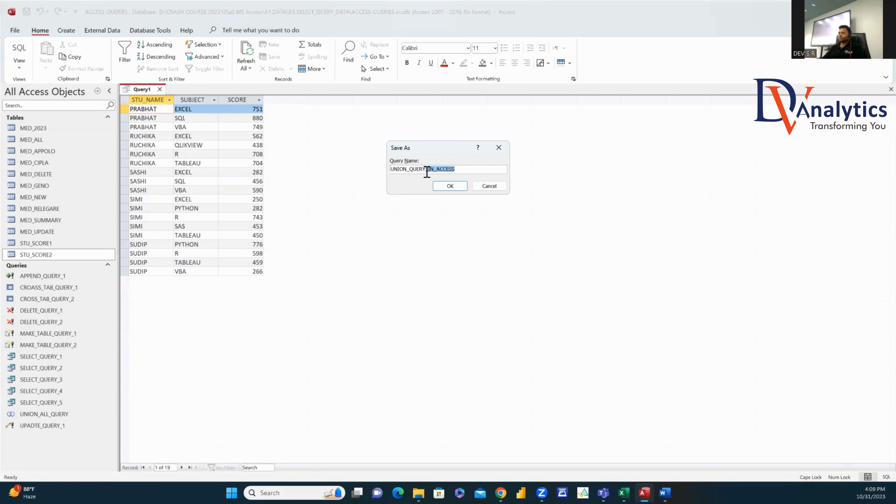
{"action": "key", "text": "BackSpace"}
{"action": "left_click", "coordinate": [446, 187]}
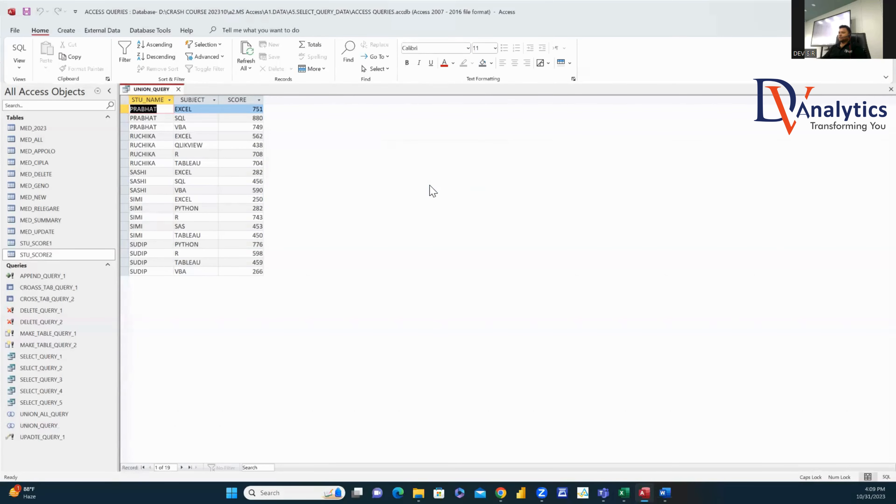
{"action": "left_click", "coordinate": [181, 89]}
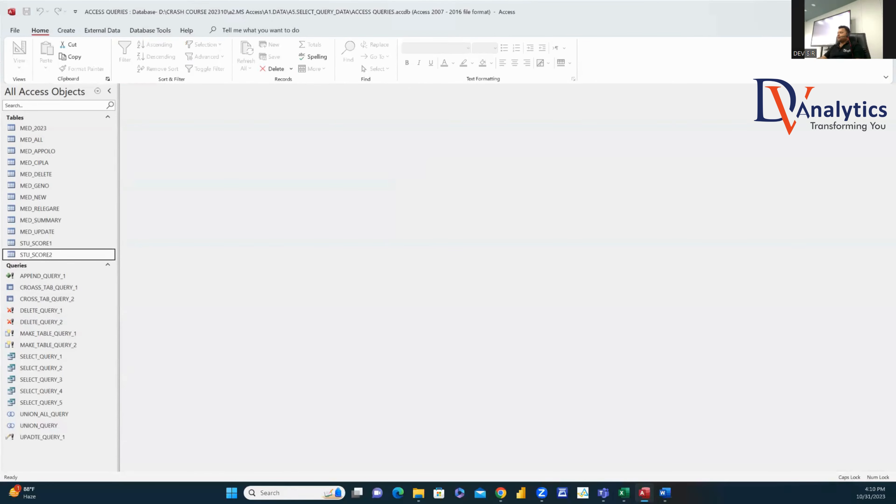
Step: Close the ACCESS QUERIES database and, in File Explorer, open D:\CRASH COURSE 202310\a2.MS Access\A1.DATA\A6.JOINING_DATA
{"action": "left_click", "coordinate": [886, 9]}
{"action": "left_click", "coordinate": [487, 24]}
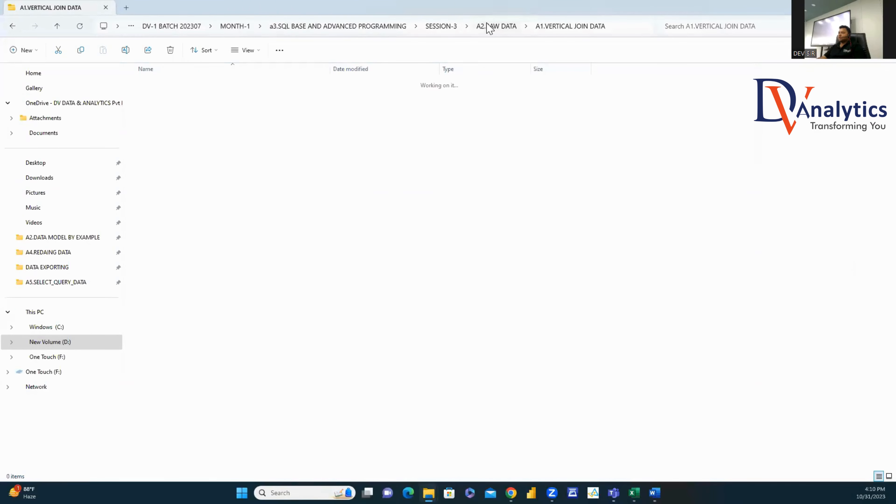
{"action": "left_click", "coordinate": [172, 128]}
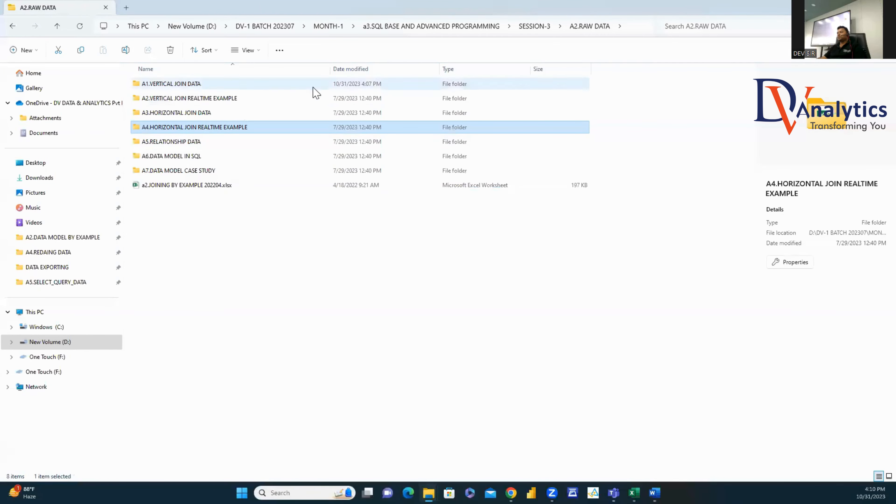
{"action": "left_click", "coordinate": [48, 342]}
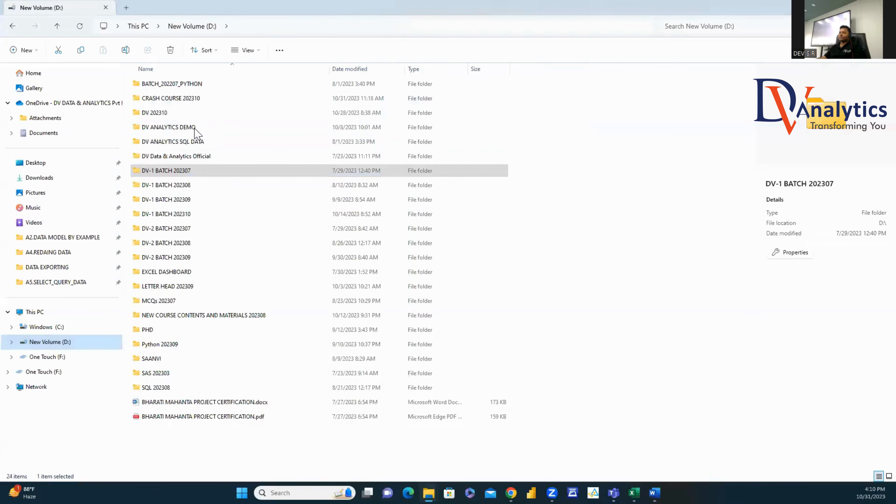
{"action": "double_click", "coordinate": [170, 100]}
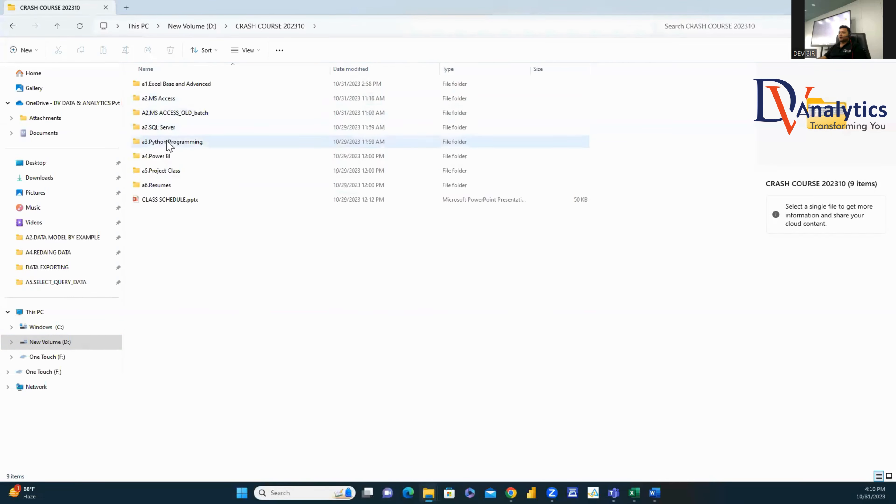
{"action": "double_click", "coordinate": [164, 99]}
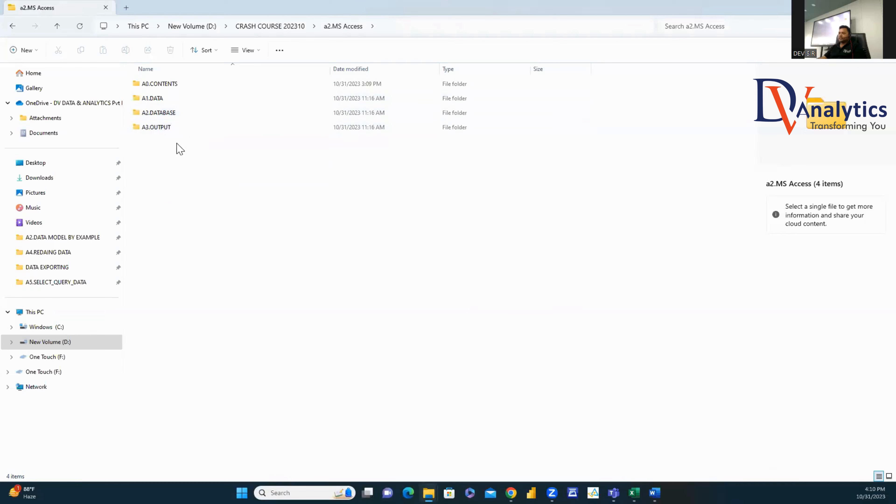
{"action": "double_click", "coordinate": [160, 102]}
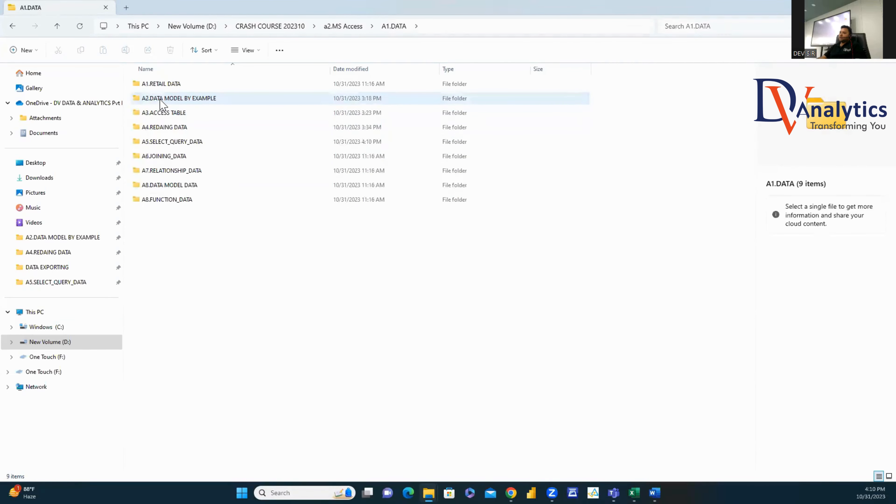
{"action": "left_click", "coordinate": [166, 159]}
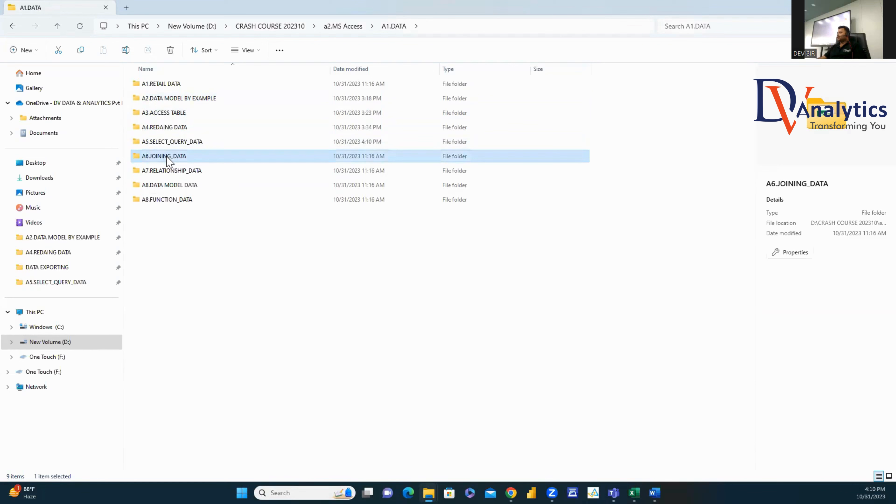
{"action": "double_click", "coordinate": [169, 156]}
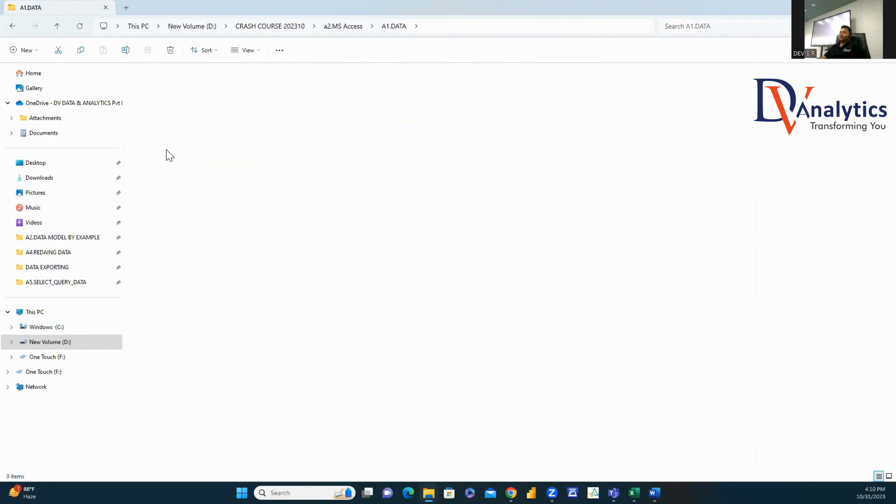
Step: Create a new Microsoft Access database in the A6.JOINING_DATA folder and name it JOINING_TABLES
{"action": "right_click", "coordinate": [149, 110]}
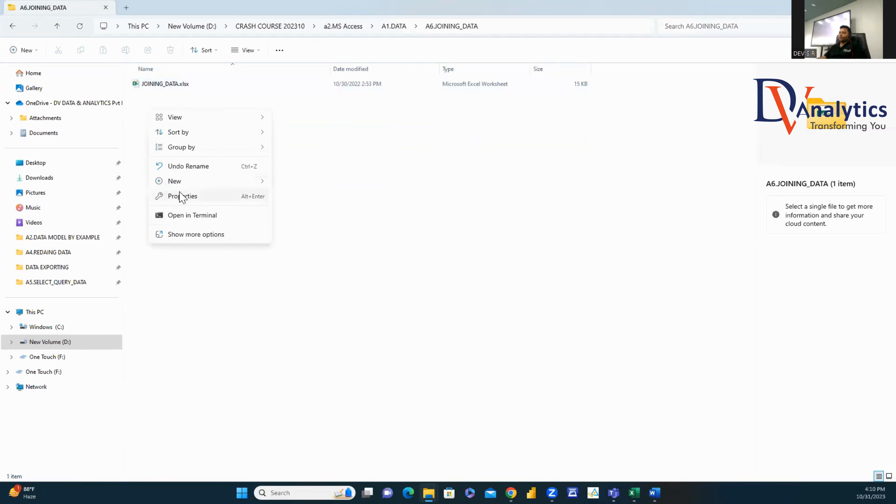
{"action": "mouse_move", "coordinate": [179, 181]}
{"action": "left_click", "coordinate": [303, 212]}
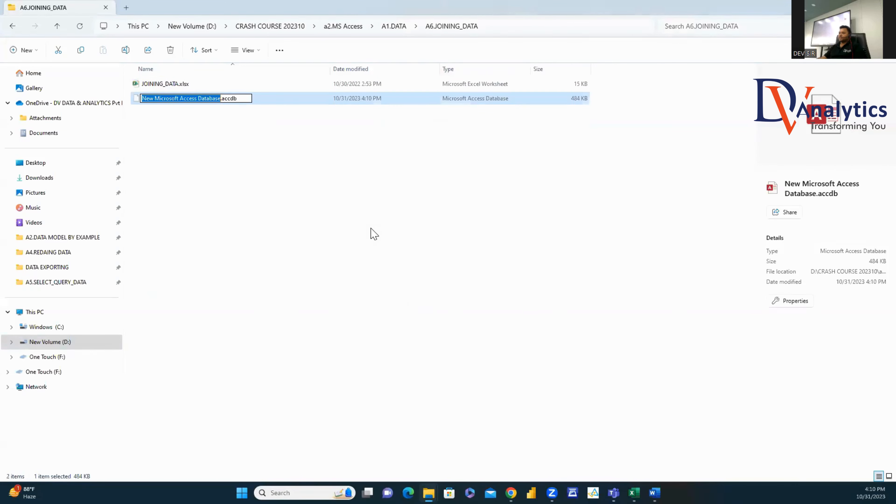
{"action": "type", "text": "JOINING_"}
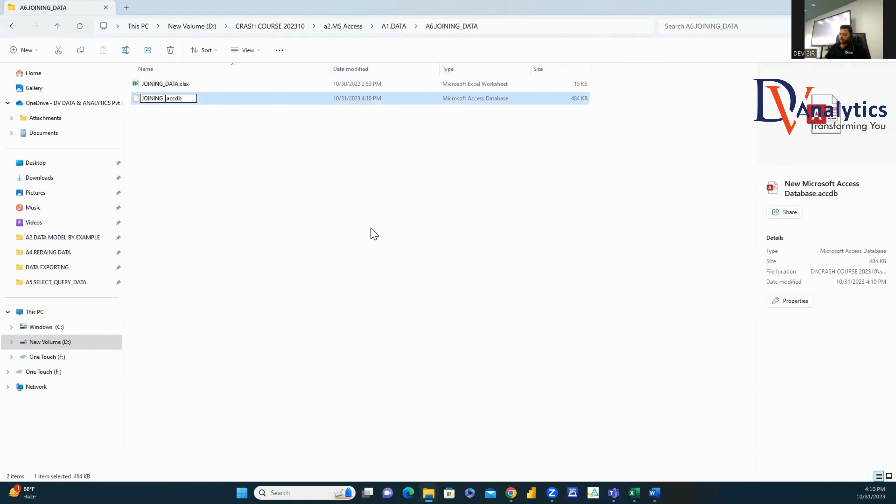
{"action": "type", "text": "TABLES"}
{"action": "left_click", "coordinate": [226, 175]}
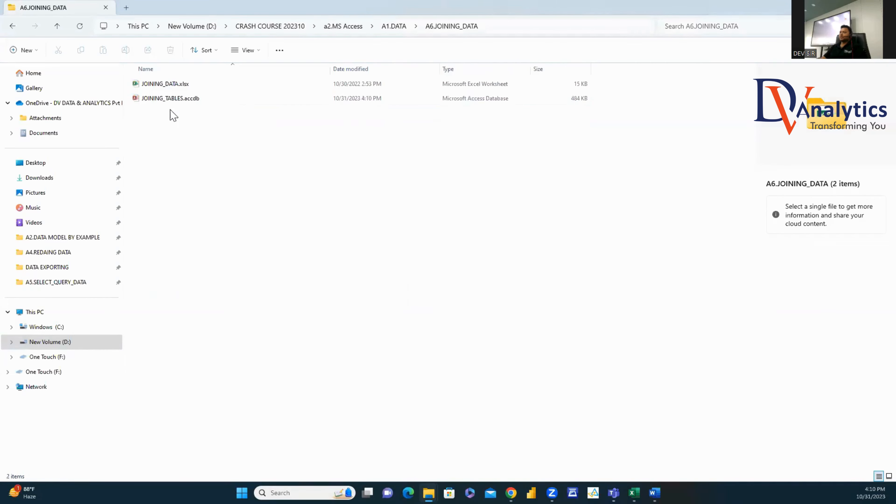
Step: Open JOINING_DATA.xlsx in Excel and autofit the column widths on the STU_EDUCATION sheet
{"action": "left_click", "coordinate": [169, 86]}
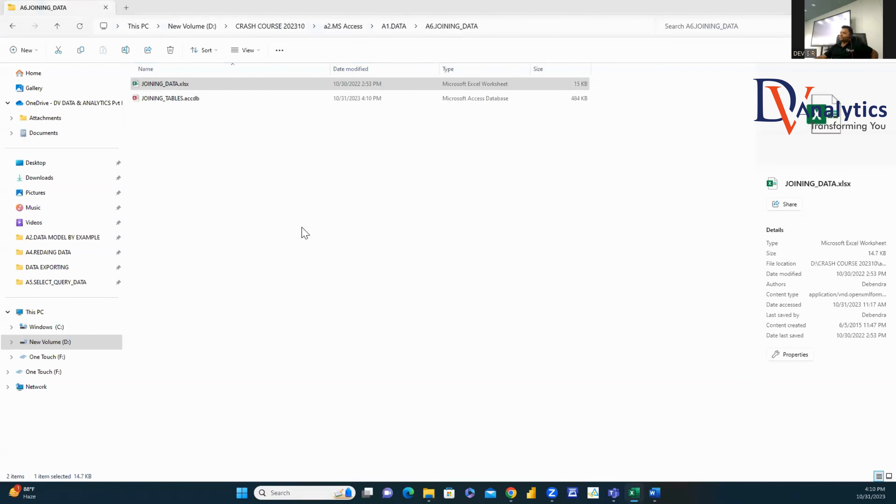
{"action": "left_click", "coordinate": [642, 493]}
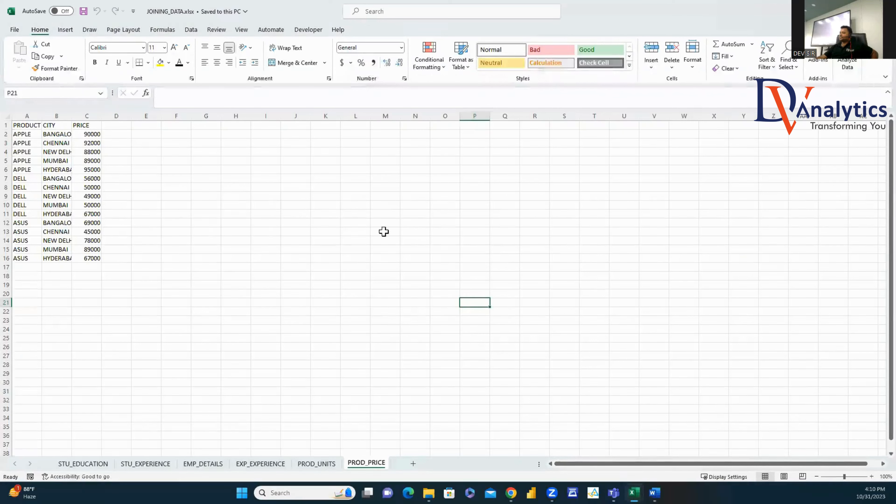
{"action": "left_click", "coordinate": [94, 466]}
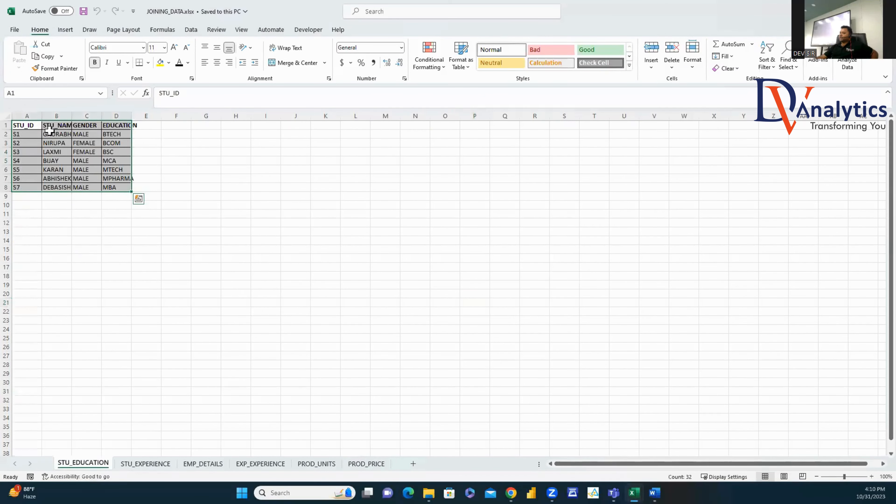
{"action": "left_click", "coordinate": [8, 116]}
{"action": "double_click", "coordinate": [41, 116]}
{"action": "left_click", "coordinate": [235, 187]}
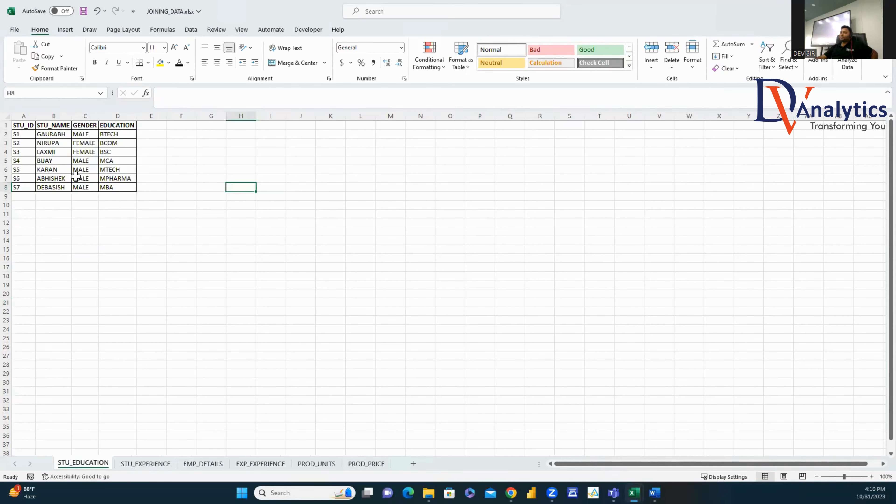
Step: Autofit the column widths on the STU_EXPERIENCE sheet
{"action": "left_click", "coordinate": [146, 464]}
{"action": "left_click", "coordinate": [8, 115]}
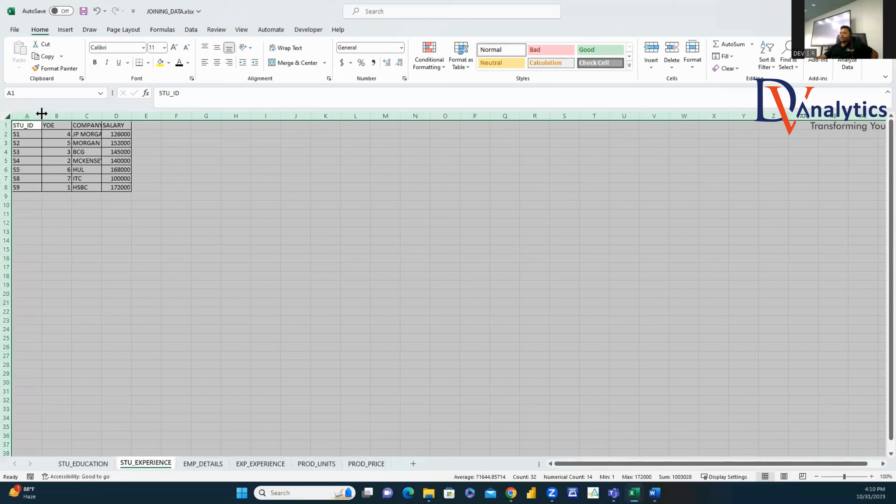
{"action": "double_click", "coordinate": [42, 116]}
{"action": "left_click", "coordinate": [120, 232]}
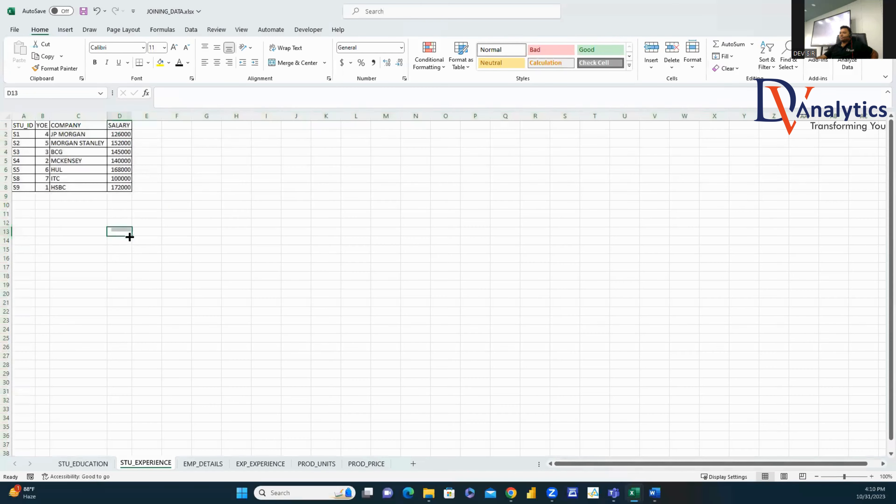
{"action": "left_click", "coordinate": [90, 170]}
Step: Copy the STU_EXPERIENCE table A1:D8 to cell G1 of the STU_EDUCATION sheet and autofit that sheet's columns
{"action": "left_click_drag", "start_coordinate": [22, 125], "coordinate": [122, 187]}
{"action": "key", "text": "ctrl+c"}
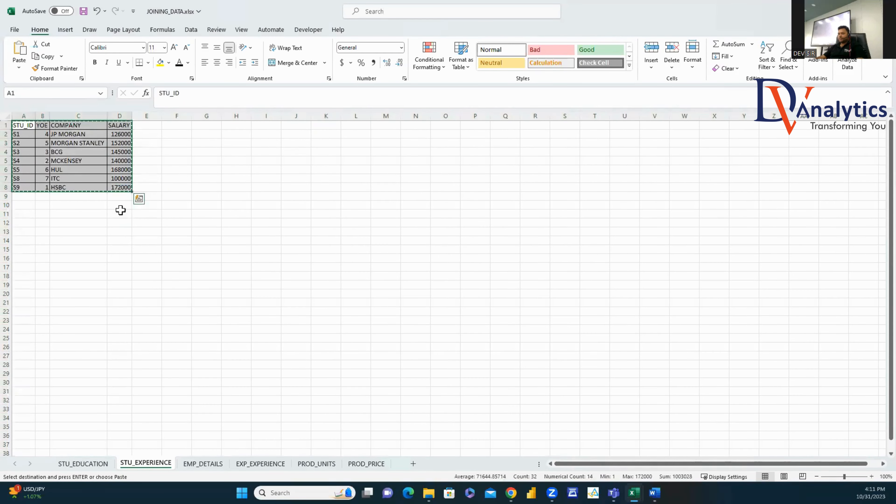
{"action": "left_click", "coordinate": [82, 464]}
{"action": "left_click", "coordinate": [211, 125]}
{"action": "key", "text": "ctrl+v"}
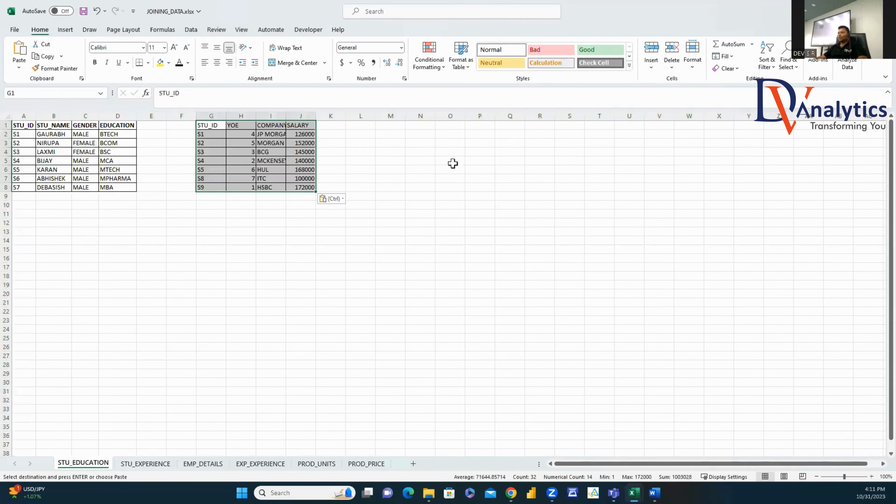
{"action": "left_click", "coordinate": [451, 162]}
{"action": "left_click", "coordinate": [7, 115]}
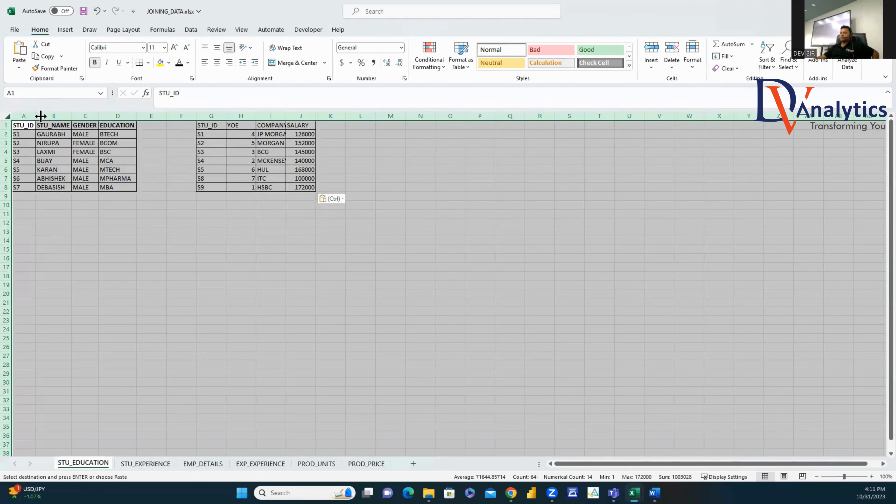
{"action": "double_click", "coordinate": [36, 116]}
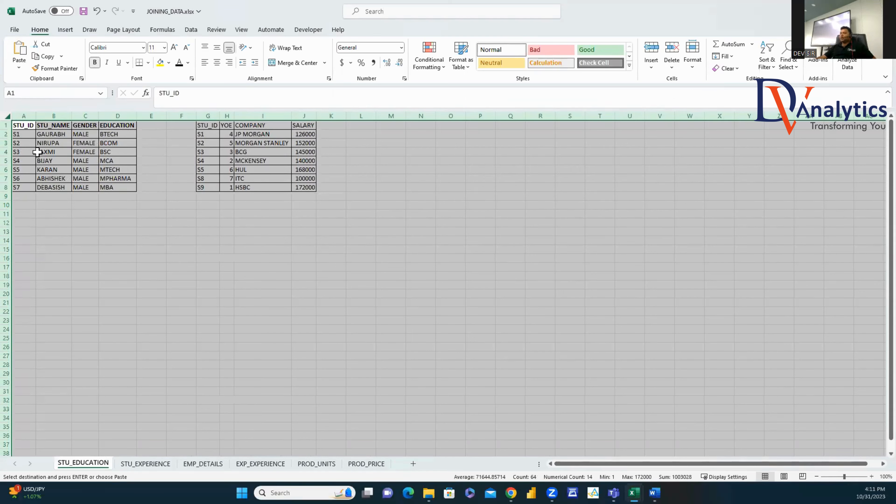
Step: Fill the matching student rows S1 to S5 in both tables, A2:D6 and G2:J6, with yellow
{"action": "left_click_drag", "start_coordinate": [22, 137], "coordinate": [120, 170]}
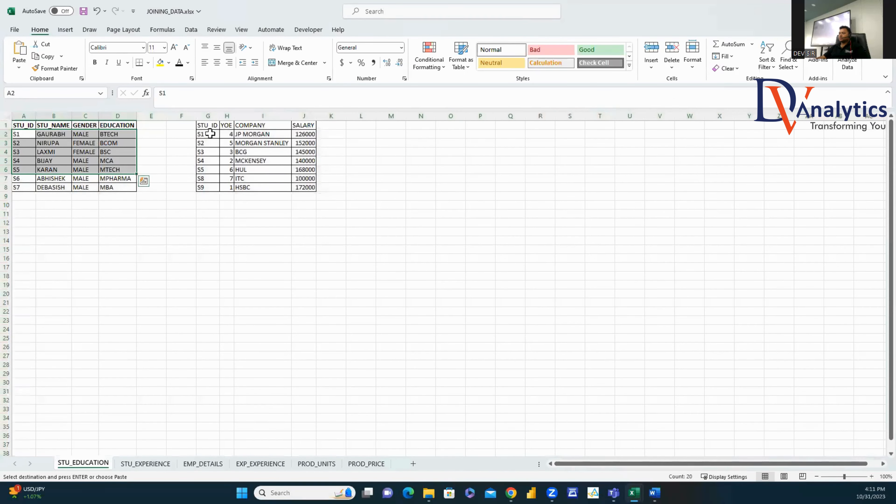
{"action": "left_click_drag", "start_coordinate": [206, 136], "coordinate": [306, 171]}
{"action": "left_click", "coordinate": [160, 62]}
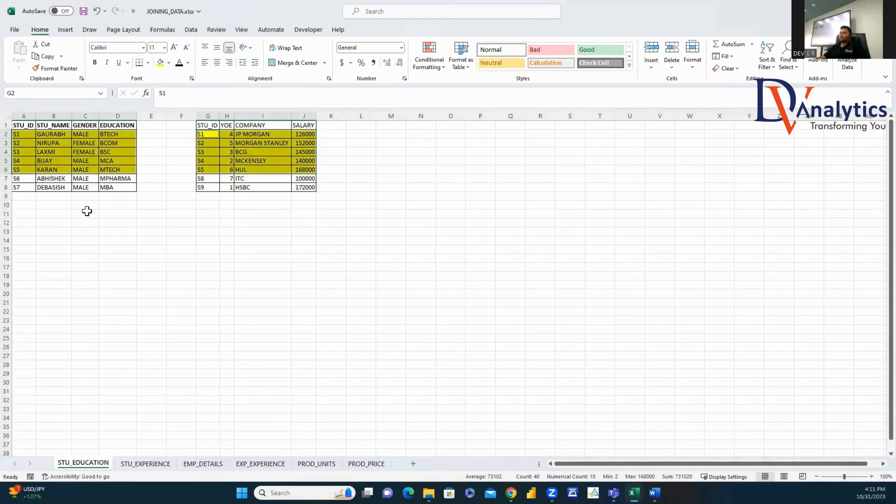
Step: Fill the unmatched rows A7:D8 of the education table with dark orange and G7:J8 of the experience table with green
{"action": "left_click_drag", "start_coordinate": [30, 180], "coordinate": [117, 187]}
{"action": "left_click", "coordinate": [169, 62]}
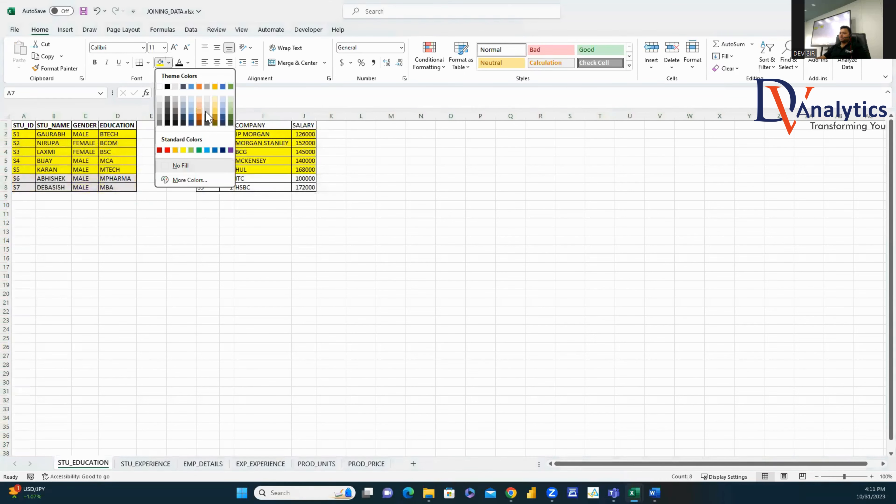
{"action": "left_click", "coordinate": [180, 150]}
{"action": "left_click", "coordinate": [117, 250]}
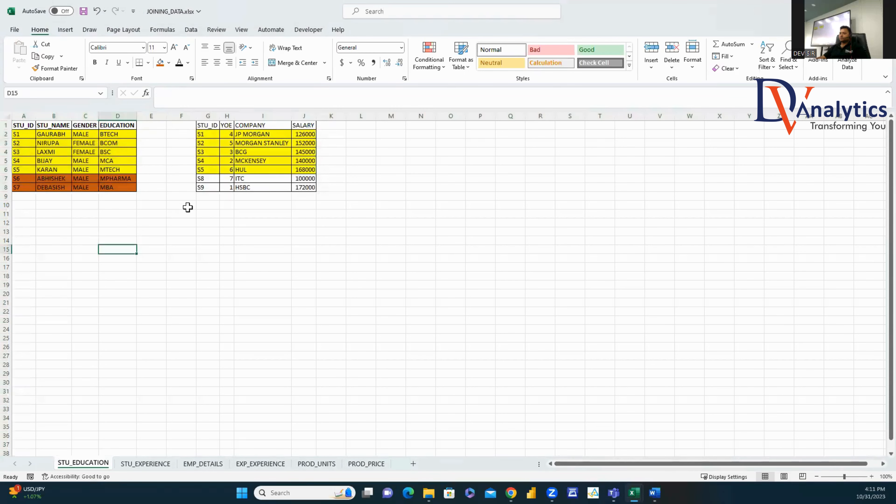
{"action": "left_click_drag", "start_coordinate": [204, 179], "coordinate": [305, 187]}
{"action": "left_click", "coordinate": [169, 63]}
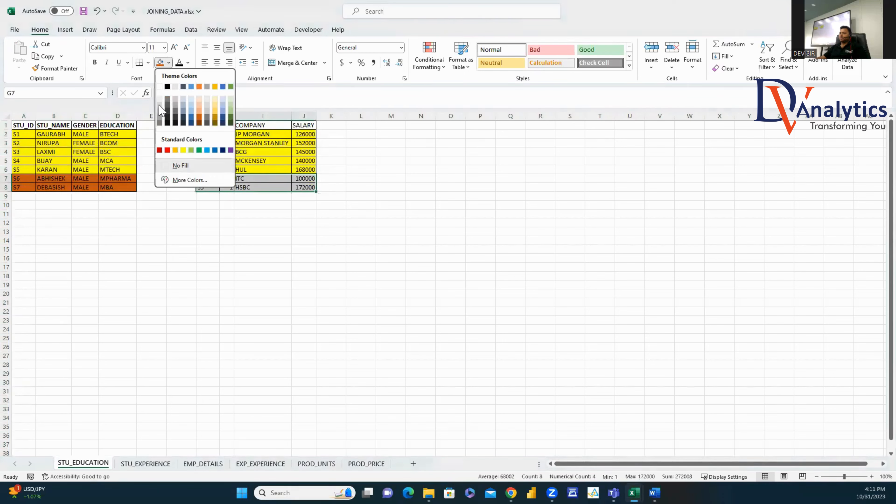
{"action": "left_click", "coordinate": [192, 150]}
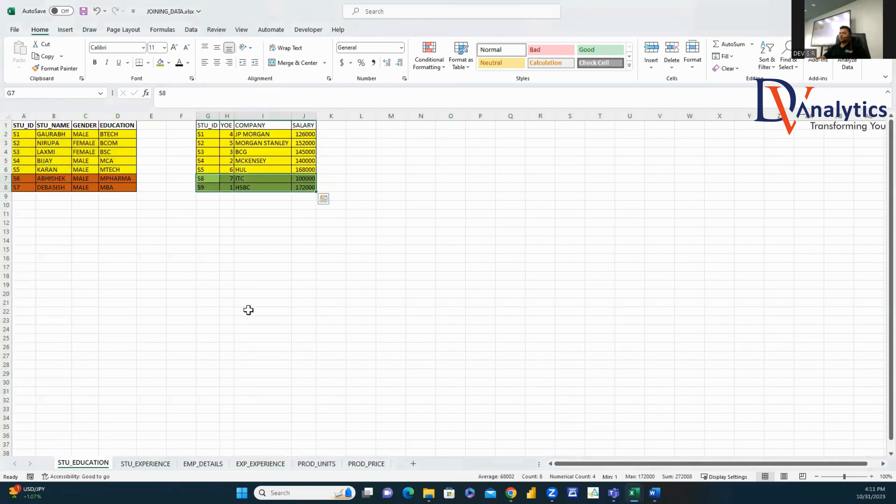
{"action": "left_click", "coordinate": [248, 310]}
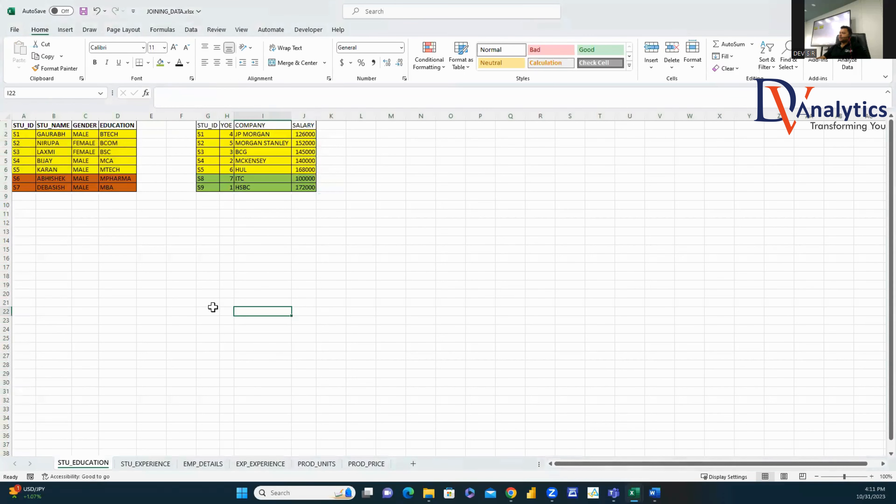
Step: Enter the label INNER JOIN in cell G15
{"action": "left_click", "coordinate": [209, 249]}
{"action": "type", "text": "INNER JOIN"}
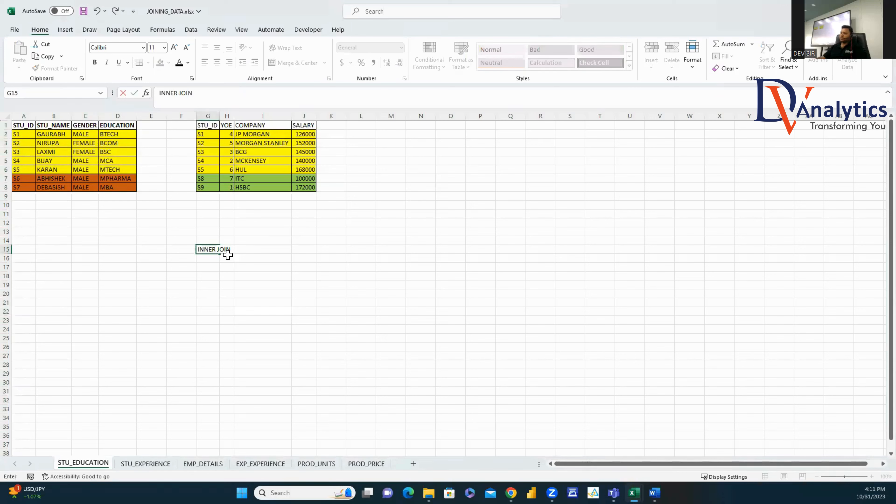
{"action": "left_click", "coordinate": [246, 327]}
Step: Build the inner join result by copying A1:D6 to cell J15 and G1:J6 beside it to cell N15
{"action": "left_click_drag", "start_coordinate": [29, 126], "coordinate": [120, 167]}
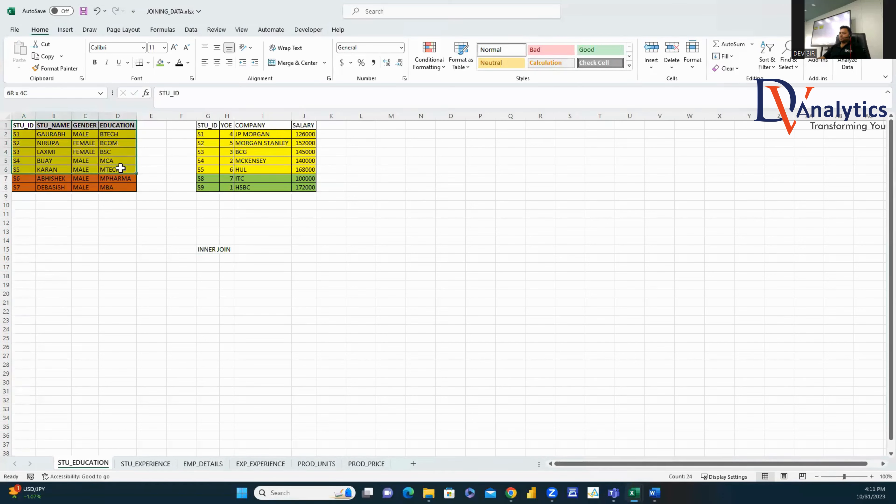
{"action": "key", "text": "ctrl+c"}
{"action": "left_click", "coordinate": [303, 252]}
{"action": "key", "text": "ctrl+v"}
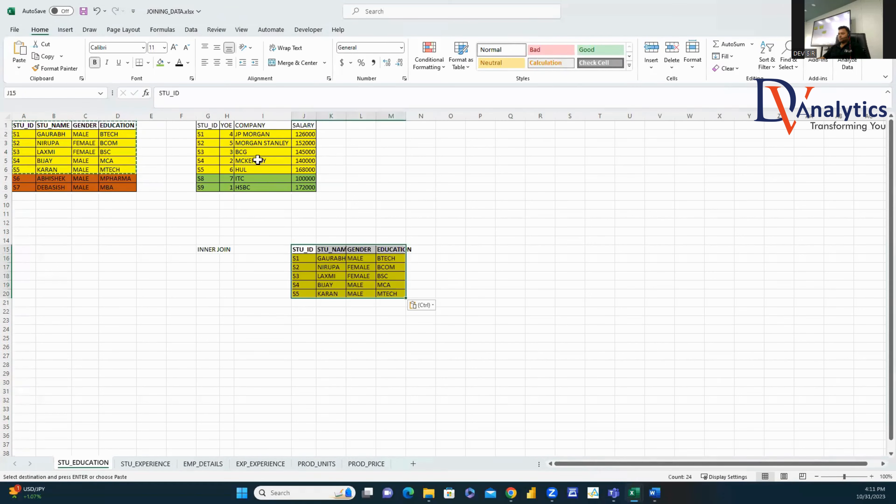
{"action": "left_click_drag", "start_coordinate": [210, 127], "coordinate": [307, 169]}
{"action": "key", "text": "ctrl+c"}
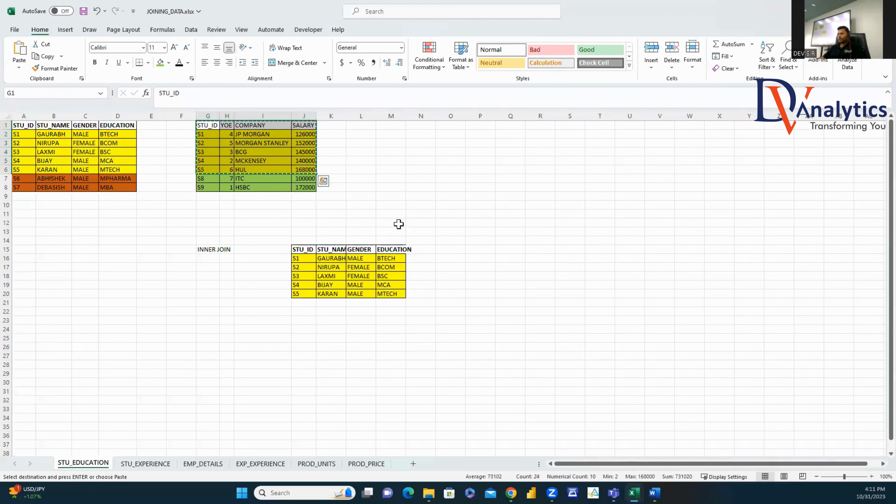
{"action": "left_click", "coordinate": [423, 250]}
{"action": "key", "text": "ctrl+v"}
Step: Label cell G23 FULL JOIN and copy the inner join result J15:Q20 to cell J23
{"action": "left_click", "coordinate": [217, 322]}
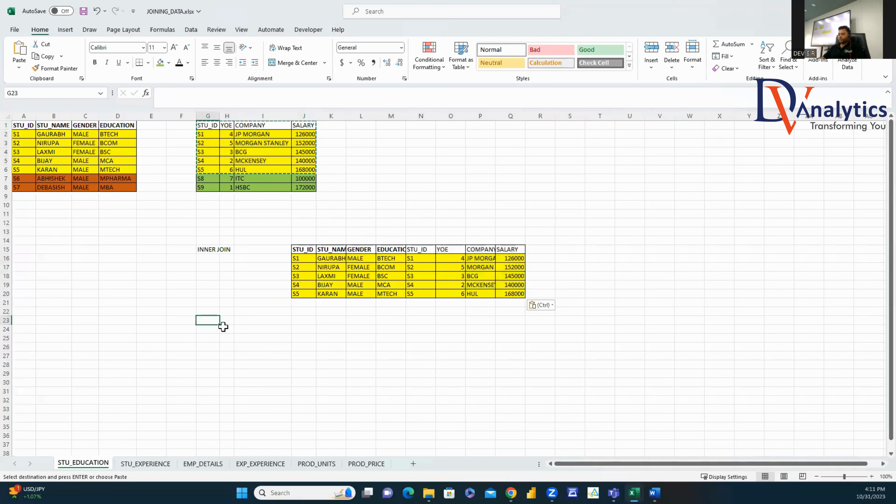
{"action": "type", "text": "FULL JOIN"}
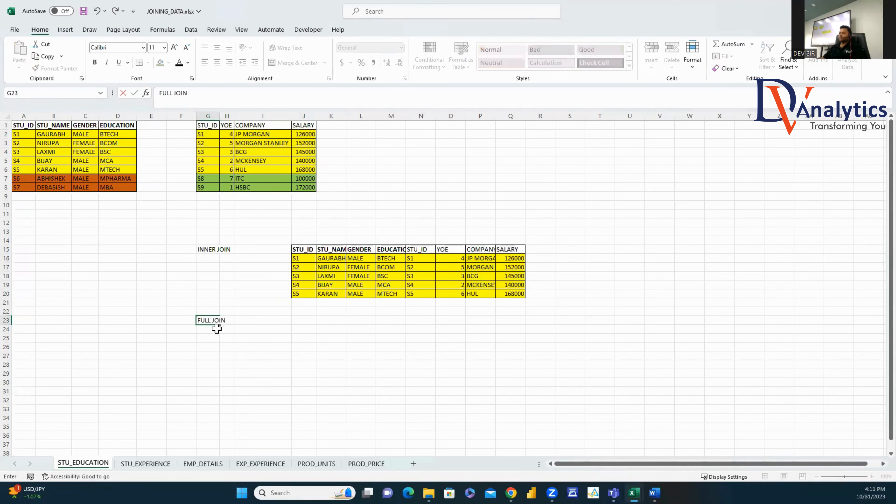
{"action": "key", "text": "Return"}
{"action": "left_click_drag", "start_coordinate": [300, 251], "coordinate": [517, 294]}
{"action": "key", "text": "ctrl+c"}
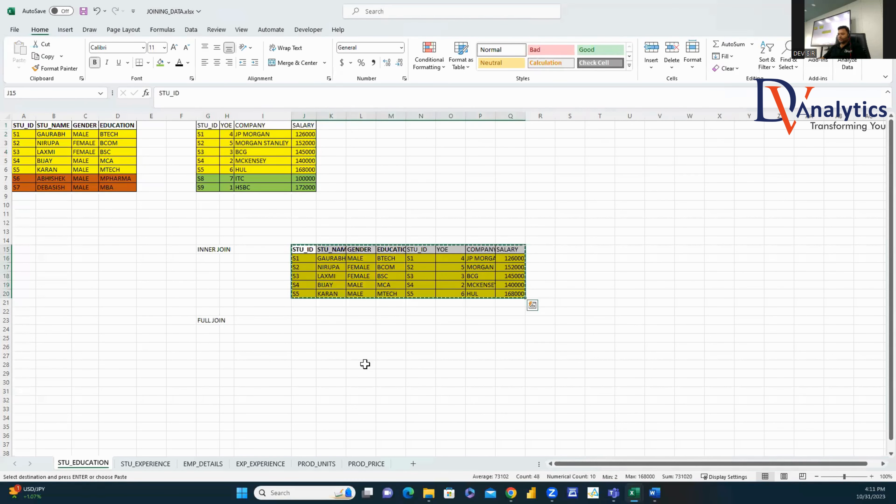
{"action": "left_click", "coordinate": [304, 322]}
{"action": "key", "text": "ctrl+v"}
Step: Append the unmatched rows to the full join result, copying A7:D8 to cell J29 and G7:J8 to cell N31
{"action": "left_click_drag", "start_coordinate": [34, 181], "coordinate": [126, 185]}
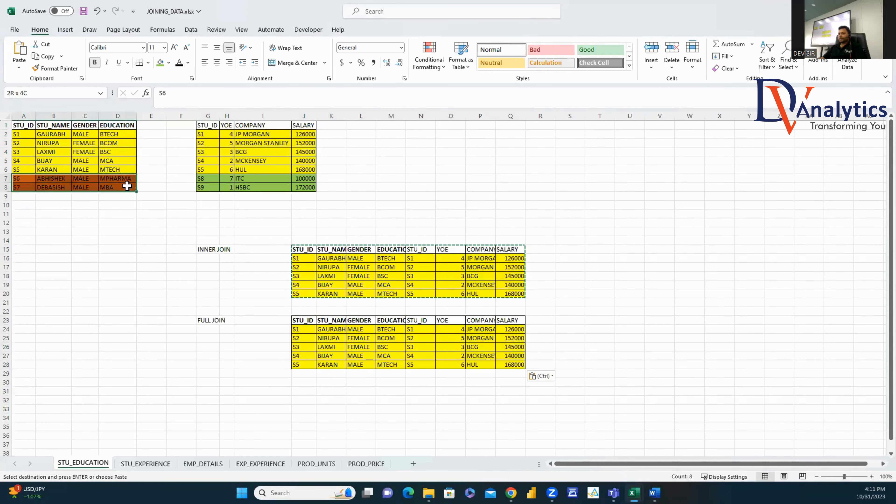
{"action": "key", "text": "ctrl+c"}
{"action": "left_click", "coordinate": [303, 373]}
{"action": "key", "text": "ctrl+v"}
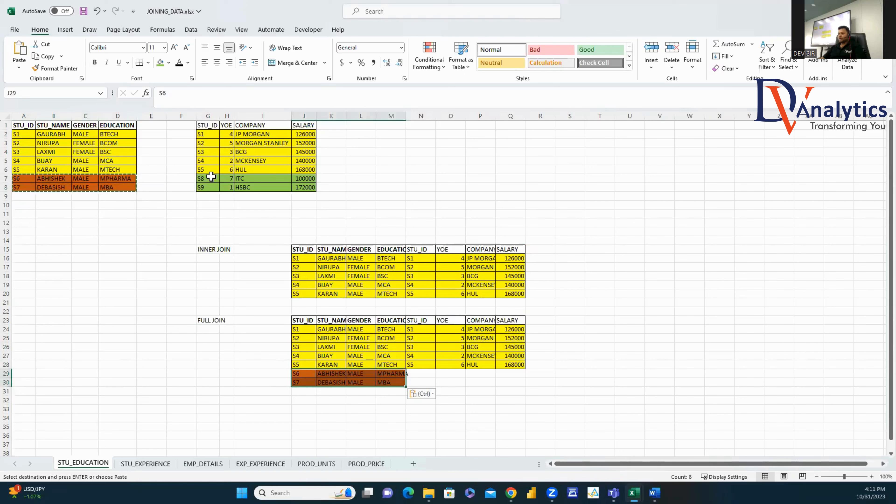
{"action": "left_click_drag", "start_coordinate": [208, 179], "coordinate": [304, 187]}
{"action": "key", "text": "ctrl+c"}
{"action": "left_click", "coordinate": [414, 392]}
{"action": "key", "text": "ctrl+v"}
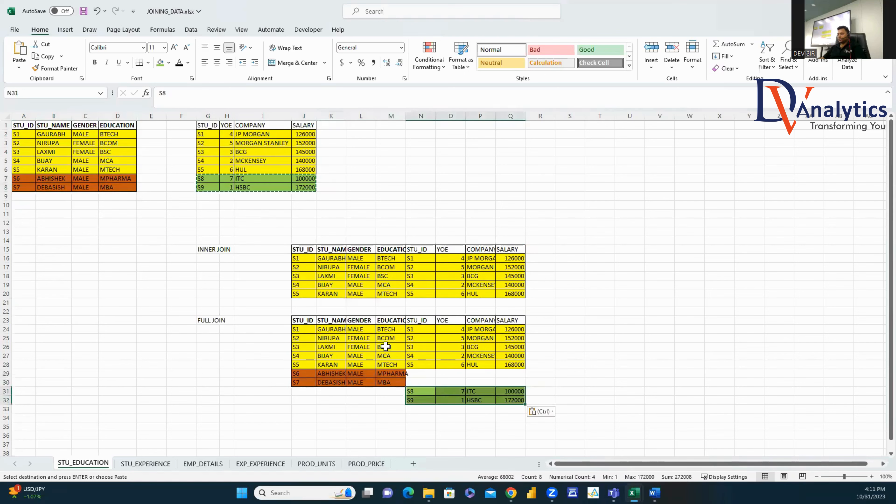
Step: Apply all borders to the full join result in J23:Q32
{"action": "left_click_drag", "start_coordinate": [303, 320], "coordinate": [513, 398]}
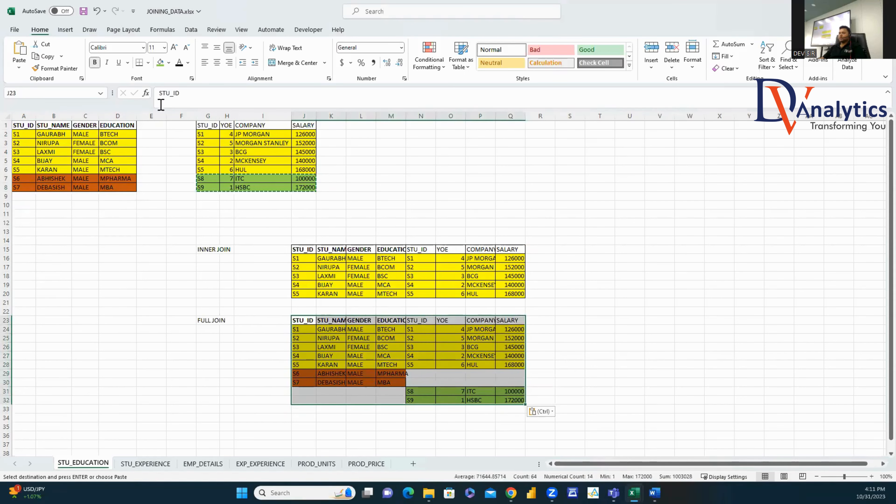
{"action": "left_click", "coordinate": [148, 63]}
{"action": "left_click", "coordinate": [165, 156]}
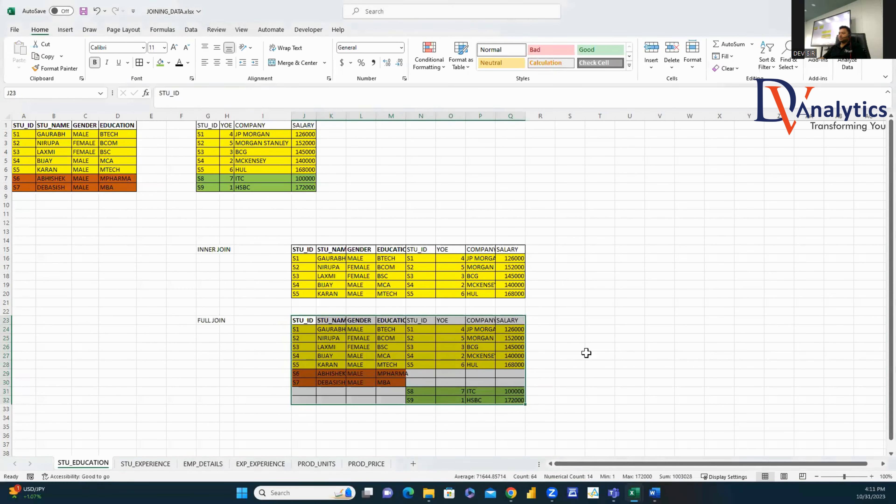
Step: Enter the label UN-MATCHED in cell S23 beside the full join result
{"action": "left_click", "coordinate": [572, 320]}
{"action": "type", "text": "UN-"}
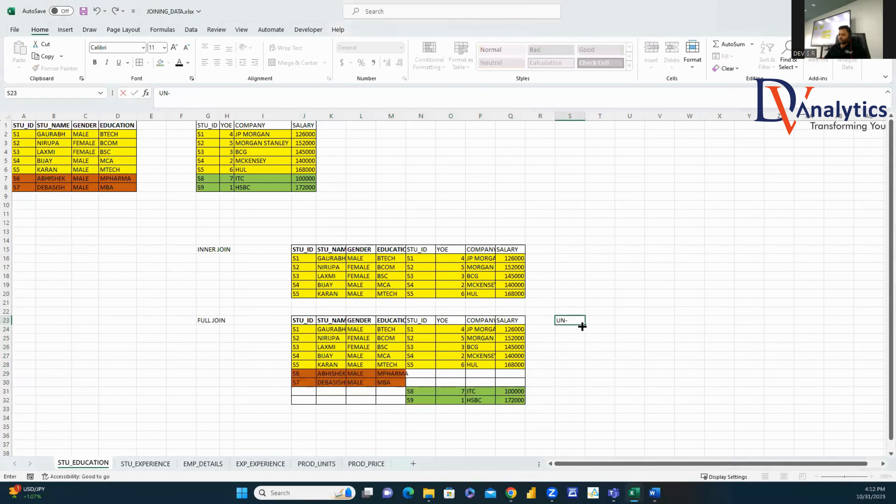
{"action": "type", "text": "MATCHED"}
{"action": "key", "text": "Return"}
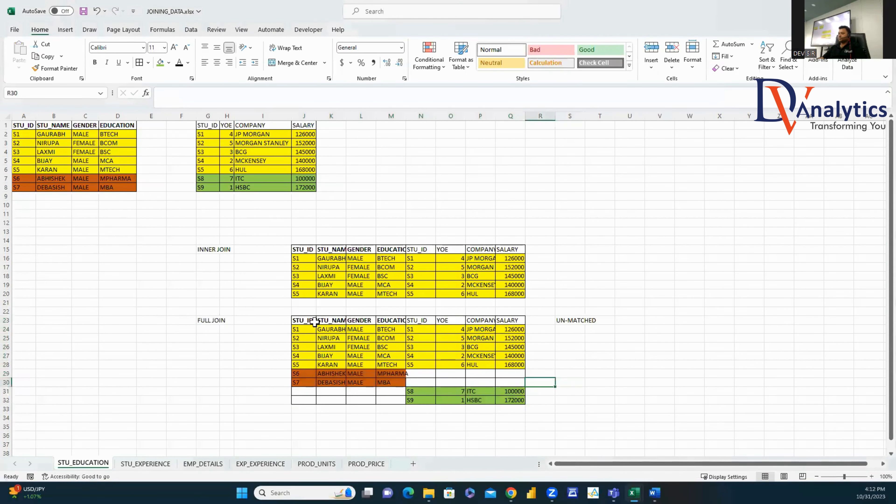
Step: Build the un-matched result by copying the full join headers J23:Q23 to cell U23 and rows J29:Q32 to cell U24
{"action": "left_click_drag", "start_coordinate": [296, 321], "coordinate": [510, 319]}
{"action": "key", "text": "ctrl+c"}
{"action": "left_click", "coordinate": [623, 320]}
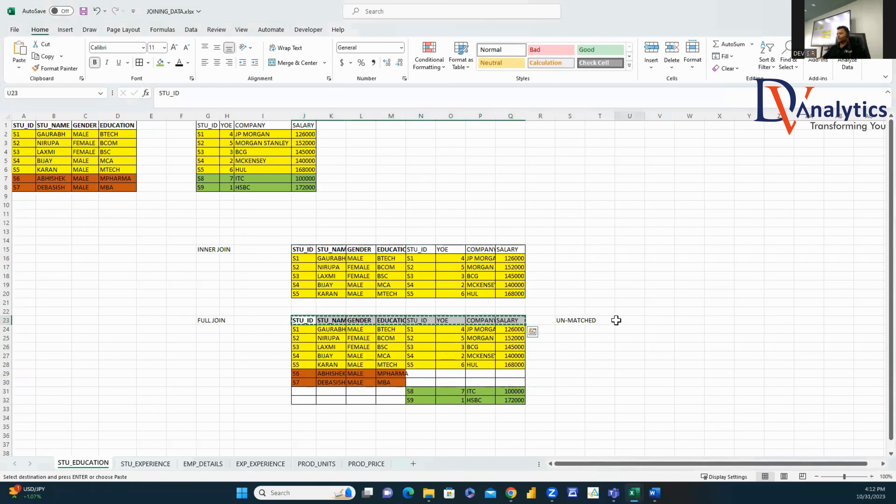
{"action": "key", "text": "ctrl+v"}
{"action": "left_click_drag", "start_coordinate": [316, 376], "coordinate": [510, 401]}
{"action": "key", "text": "ctrl+c"}
{"action": "left_click", "coordinate": [626, 337]}
{"action": "key", "text": "ctrl+v"}
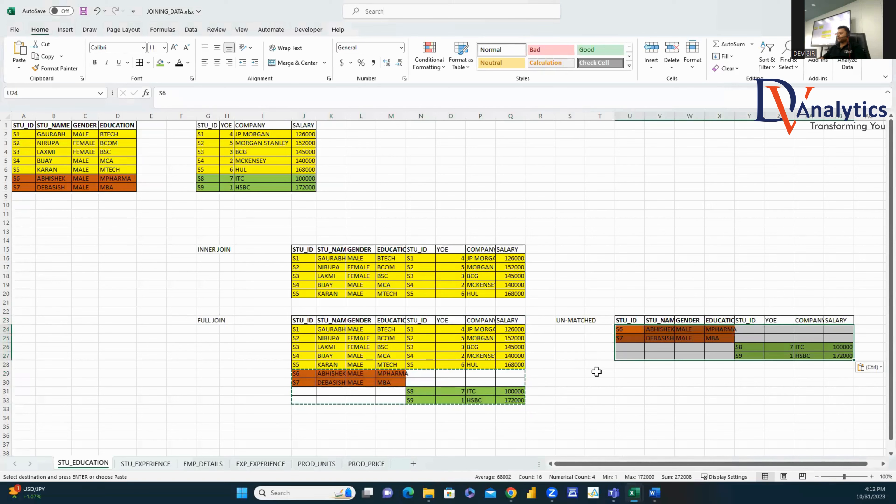
Step: Label cell G35 LEFT JOIN and copy the full join range J23:Q30 to cell J35
{"action": "left_click", "coordinate": [210, 421]}
{"action": "left_click", "coordinate": [212, 426]}
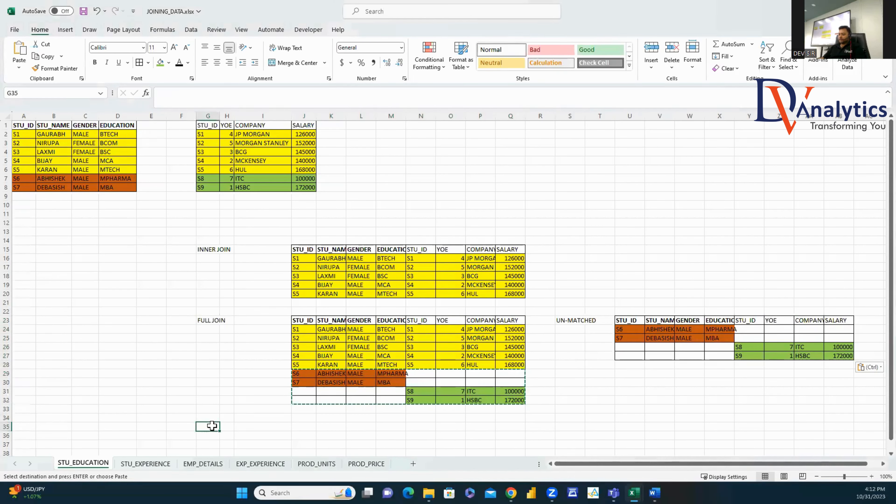
{"action": "type", "text": "LEFT JOIN"}
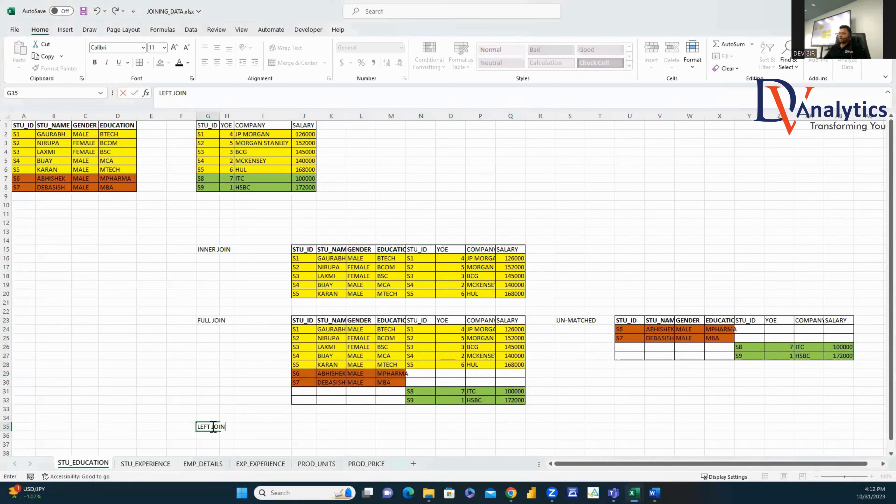
{"action": "left_click", "coordinate": [260, 437]}
{"action": "left_click_drag", "start_coordinate": [304, 320], "coordinate": [517, 387]}
{"action": "key", "text": "ctrl+c"}
{"action": "left_click", "coordinate": [299, 426]}
{"action": "key", "text": "ctrl+v"}
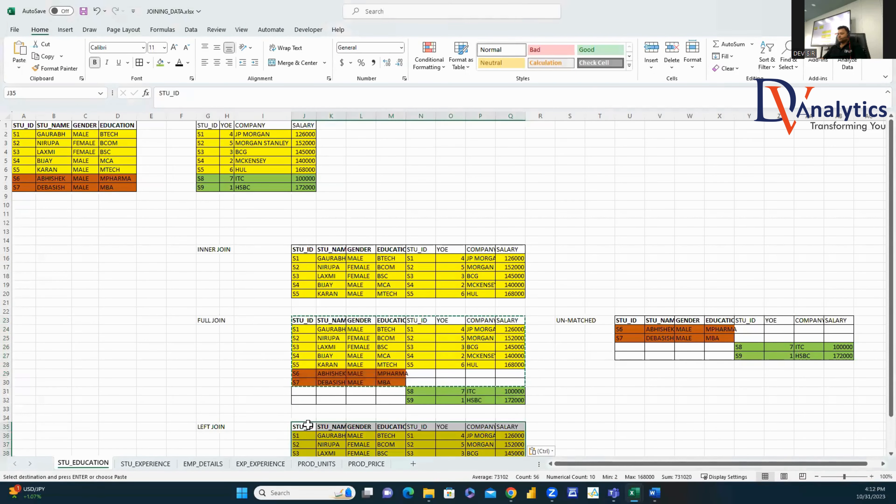
Step: Enter the label LEFT NULL in cell S35 beside the left join result
{"action": "scroll", "coordinate": [875, 466], "scroll_direction": "right", "scroll_amount": 3}
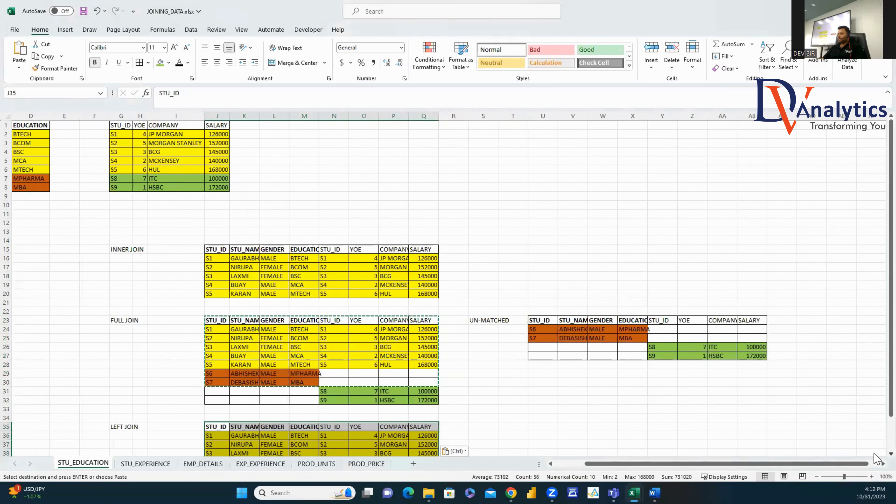
{"action": "scroll", "coordinate": [487, 327], "scroll_direction": "down", "scroll_amount": 4}
{"action": "left_click", "coordinate": [488, 327]}
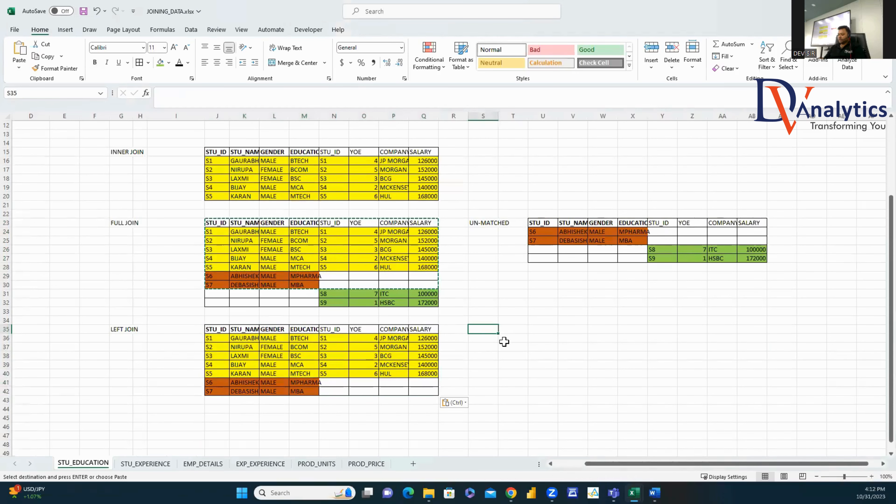
{"action": "type", "text": "LEFT NULL"}
{"action": "left_click", "coordinate": [524, 365]}
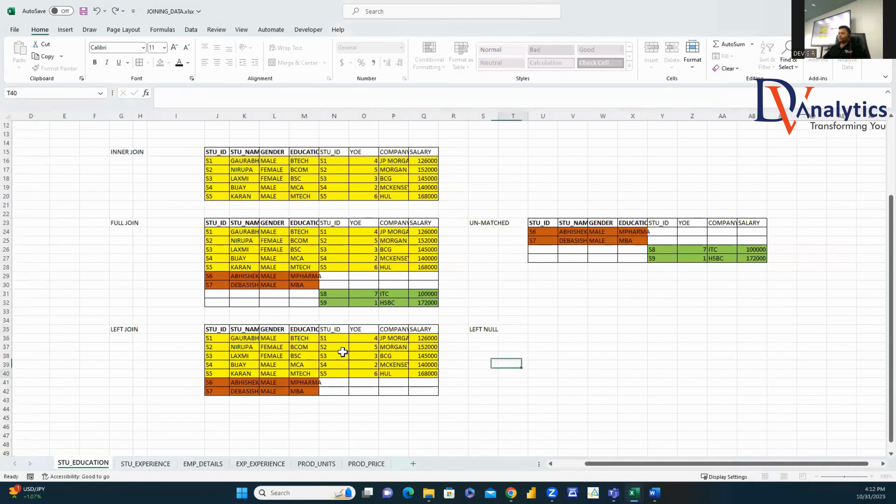
Step: Build the left null result by copying the headers J35:Q35 to cell U35 and rows J41:Q42 to cell U36
{"action": "left_click_drag", "start_coordinate": [211, 330], "coordinate": [413, 331]}
{"action": "key", "text": "ctrl+c"}
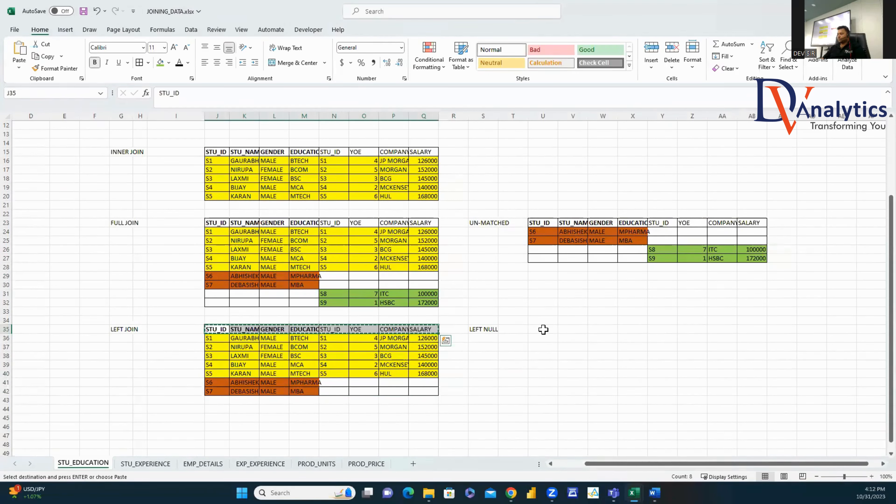
{"action": "left_click", "coordinate": [542, 329]}
{"action": "key", "text": "ctrl+v"}
{"action": "left_click_drag", "start_coordinate": [216, 379], "coordinate": [426, 390]}
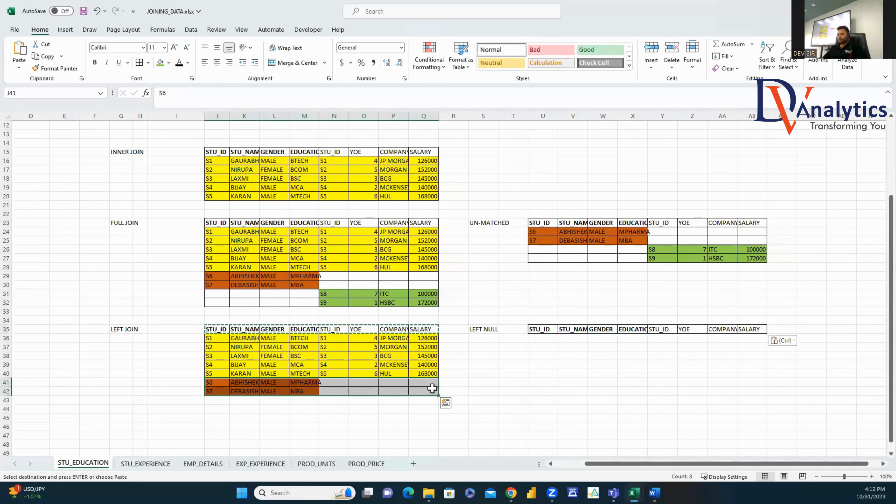
{"action": "key", "text": "ctrl+c"}
{"action": "left_click", "coordinate": [540, 338]}
{"action": "key", "text": "ctrl+v"}
Step: Label cell G45 RIGHT JOIN and copy the headers and matched rows J23:Q28 to cell J45
{"action": "left_click", "coordinate": [122, 418]}
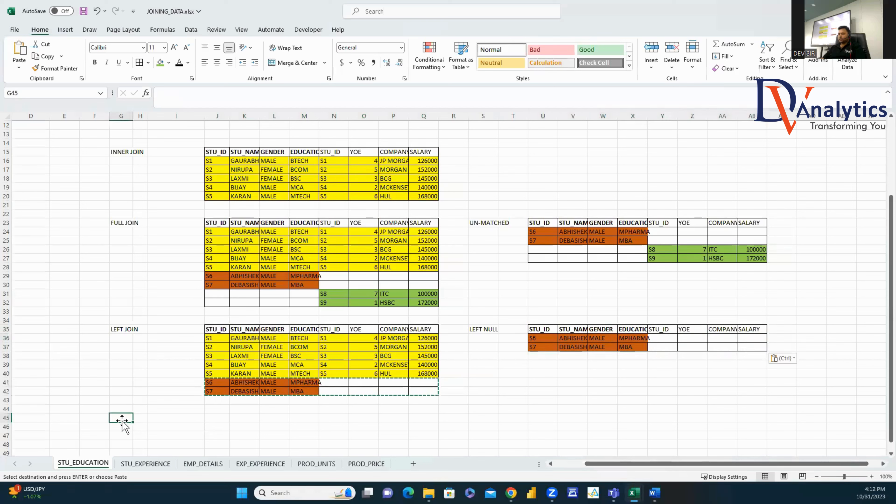
{"action": "type", "text": "RIGHT"}
{"action": "type", "text": "JOIN"}
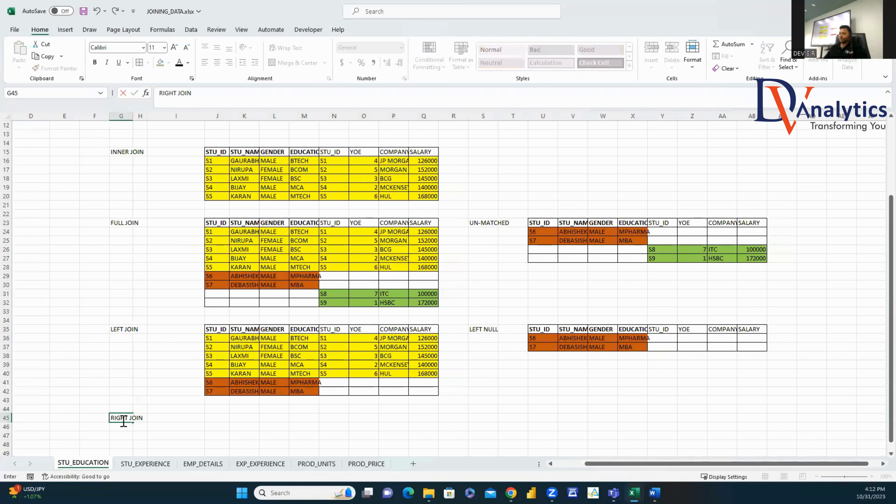
{"action": "left_click", "coordinate": [321, 417]}
{"action": "left_click", "coordinate": [223, 227]}
{"action": "left_click_drag", "start_coordinate": [234, 242], "coordinate": [434, 270]}
{"action": "key", "text": "ctrl+c"}
{"action": "left_click", "coordinate": [218, 417]}
{"action": "key", "text": "ctrl+v"}
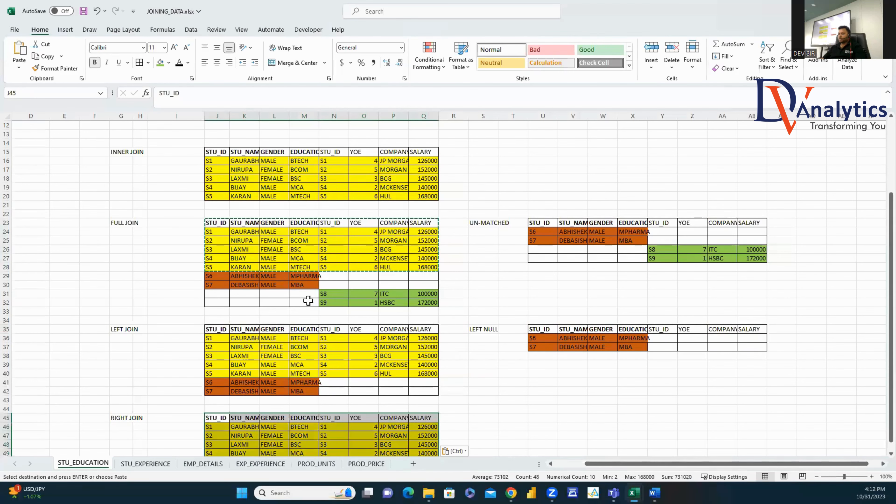
Step: Append the green rows N31:Q32 to the right join result at cell N51 and apply all borders to J45:Q52
{"action": "left_click_drag", "start_coordinate": [324, 294], "coordinate": [425, 303]}
{"action": "key", "text": "ctrl+c"}
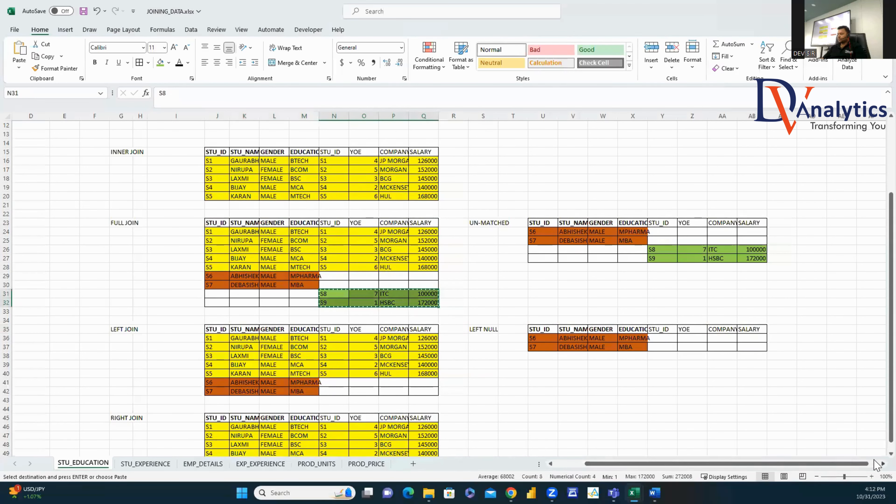
{"action": "scroll", "coordinate": [538, 388], "scroll_direction": "down", "scroll_amount": 3}
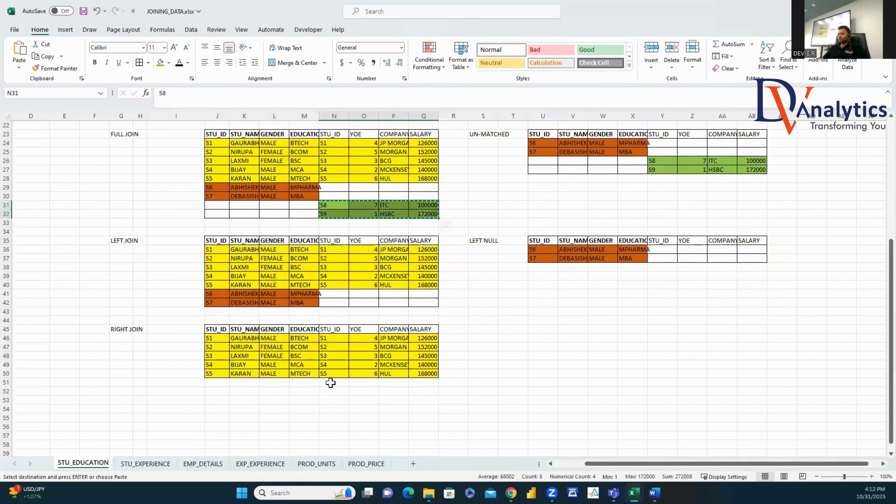
{"action": "left_click", "coordinate": [331, 383]}
{"action": "key", "text": "ctrl+v"}
{"action": "left_click_drag", "start_coordinate": [216, 329], "coordinate": [424, 391]}
{"action": "key", "text": "Escape"}
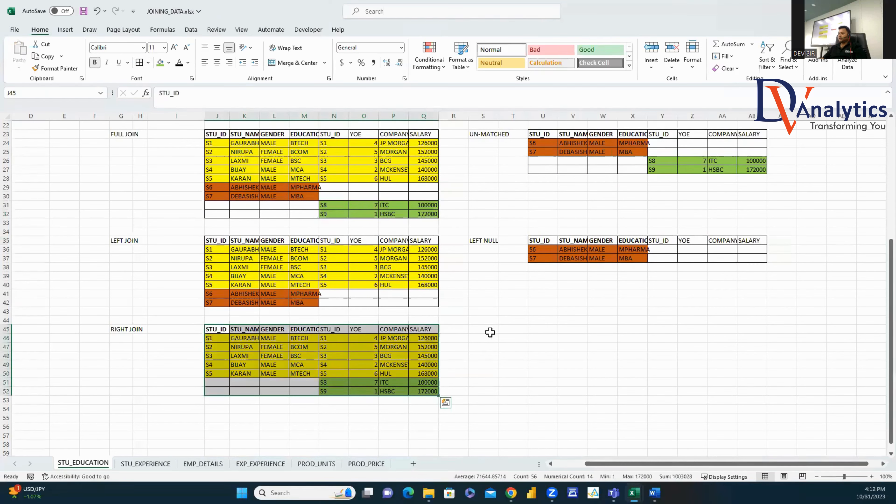
Step: Enter the label RIGHT NULL JOIN in cell S45 beside the right join result
{"action": "left_click", "coordinate": [490, 332]}
{"action": "type", "text": "RIGHT NULL JOIN"}
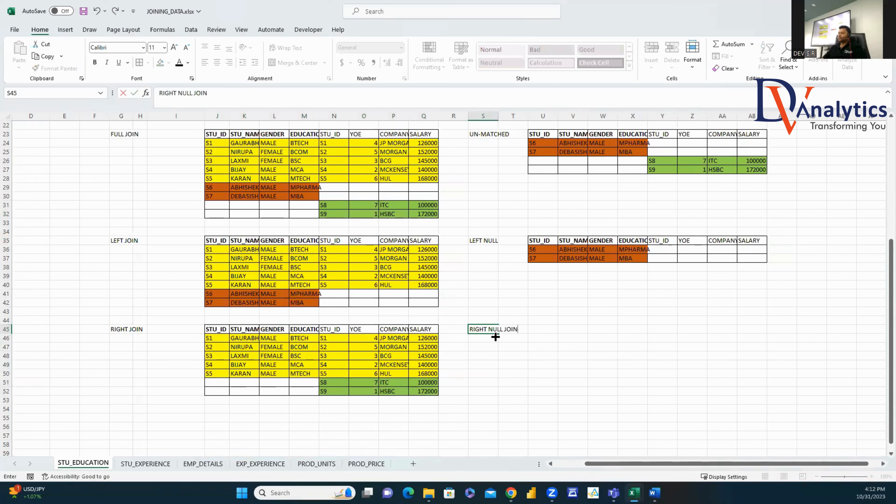
{"action": "key", "text": "Return"}
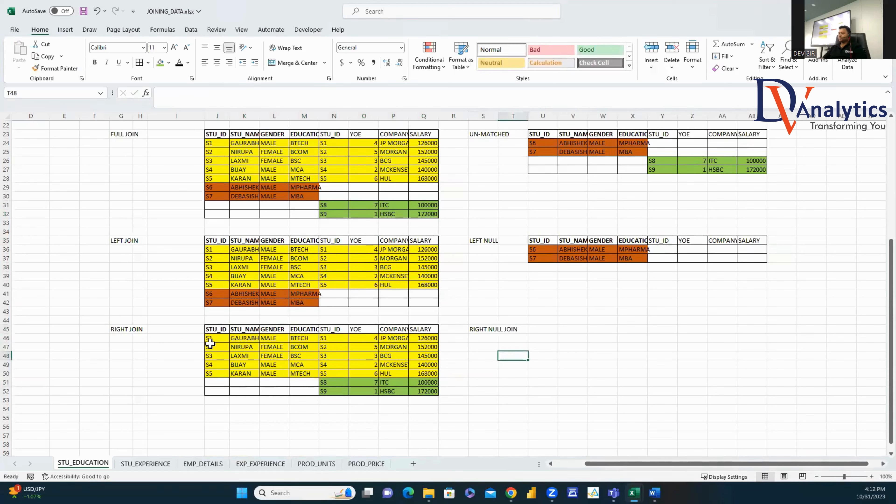
Step: Build the right null result by copying the headers J45:Q45 to cell U45 and rows J51:Q52 to cell U46
{"action": "left_click_drag", "start_coordinate": [216, 329], "coordinate": [423, 329]}
{"action": "key", "text": "ctrl+c"}
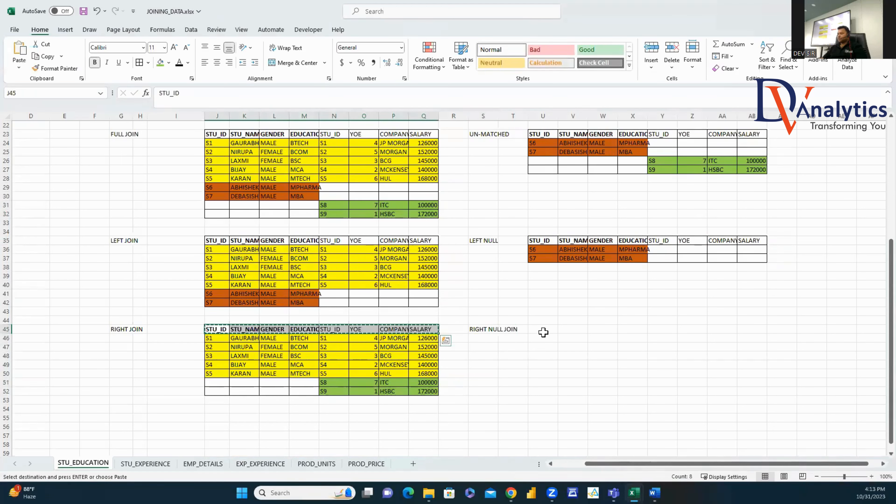
{"action": "left_click", "coordinate": [544, 330]}
{"action": "key", "text": "ctrl+v"}
{"action": "left_click_drag", "start_coordinate": [217, 382], "coordinate": [430, 387]}
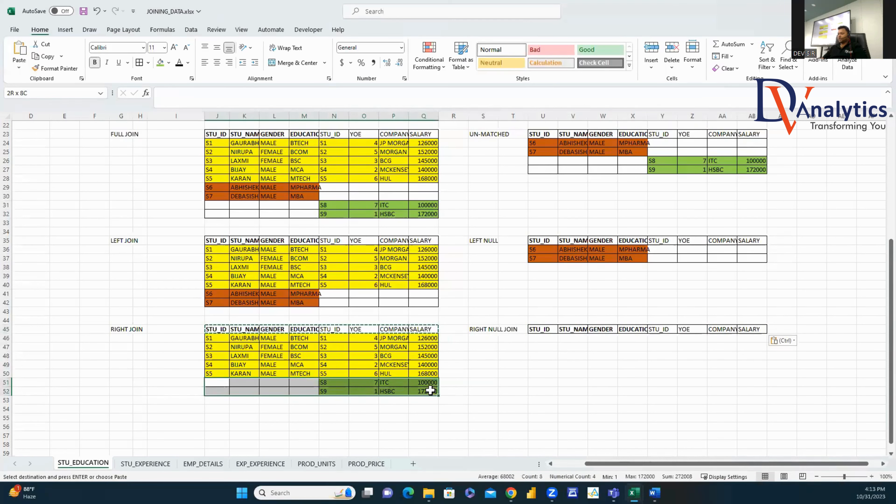
{"action": "key", "text": "ctrl+c"}
{"action": "left_click", "coordinate": [544, 339]}
{"action": "key", "text": "ctrl+v"}
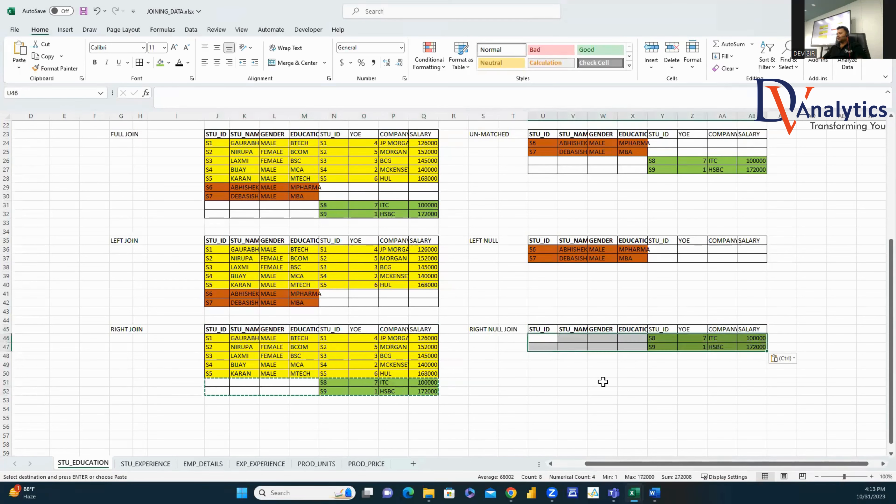
Step: Close the JOINING_DATA.xlsx workbook without saving the changes
{"action": "left_click", "coordinate": [632, 391]}
{"action": "left_click_drag", "start_coordinate": [877, 330], "coordinate": [878, 149]}
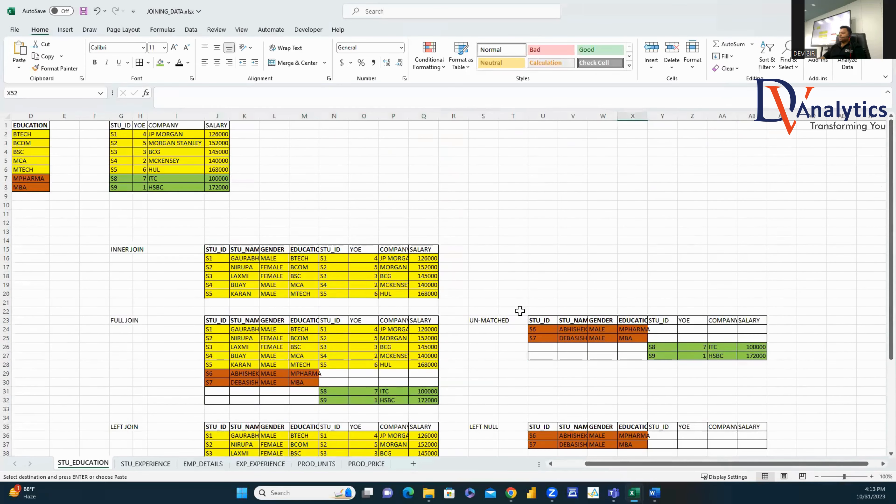
{"action": "key", "text": "alt+F4"}
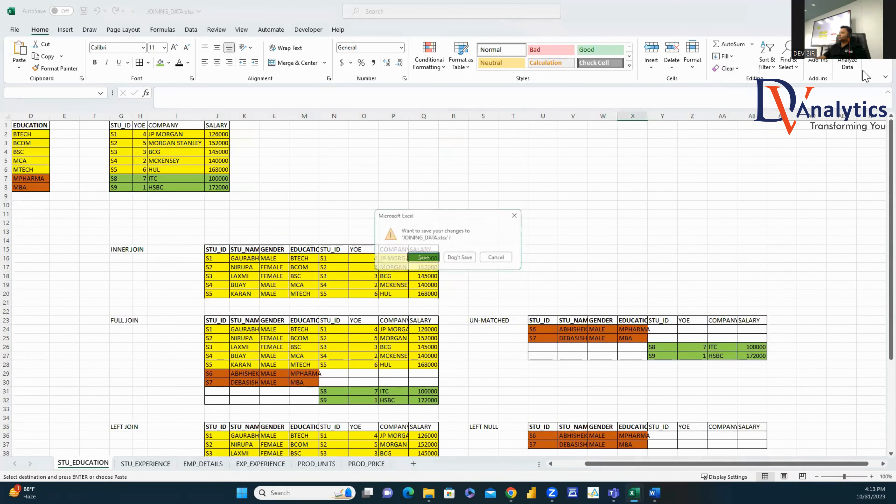
{"action": "left_click", "coordinate": [460, 257]}
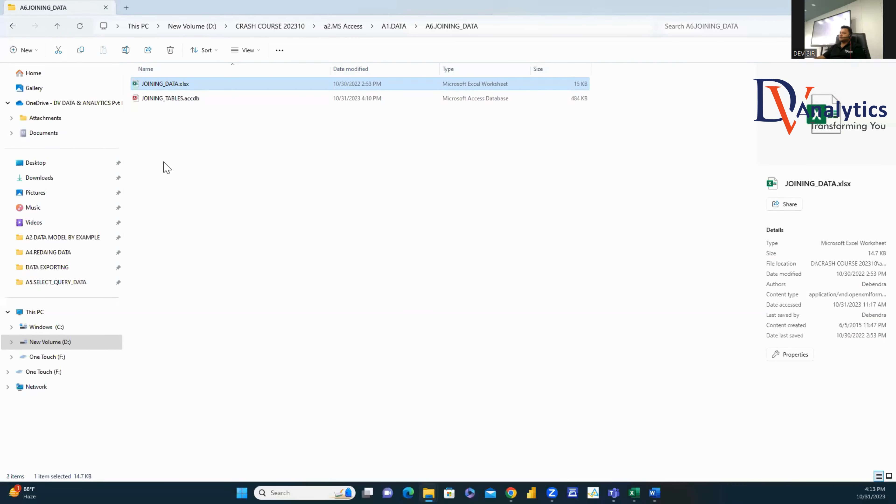
Step: Open the JOINING_TABLES.accdb database in Access and enable its content
{"action": "double_click", "coordinate": [166, 100]}
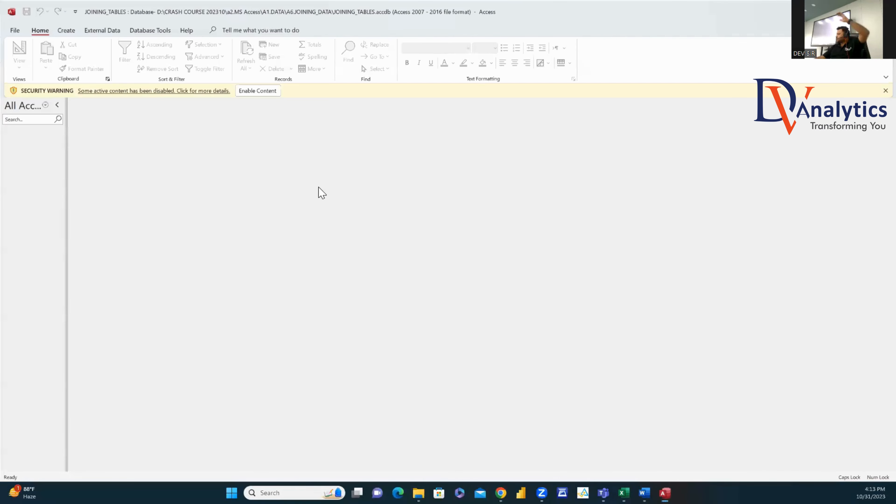
{"action": "left_click", "coordinate": [252, 90]}
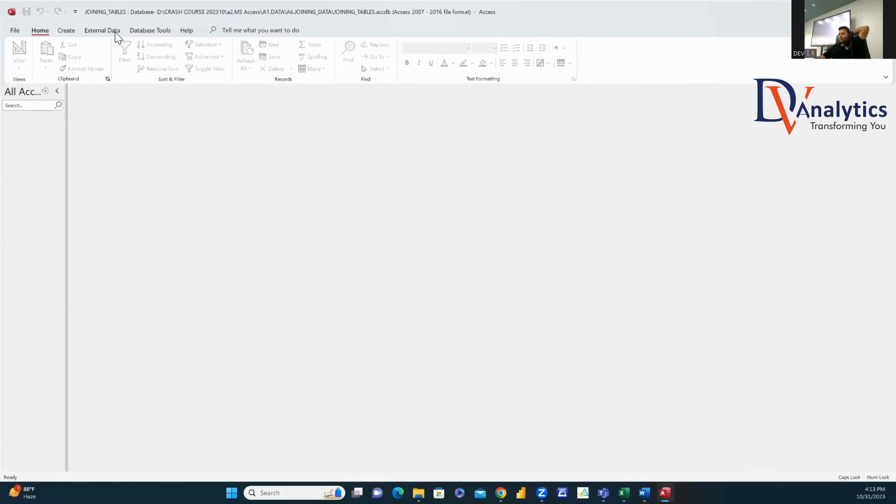
Step: Start an Excel import into a new table using JOINING_DATA.xlsx from D:\CRASH COURSE 202310\a2.MS Access\A1.DATA\A6.JOINING_DATA
{"action": "left_click", "coordinate": [102, 31]}
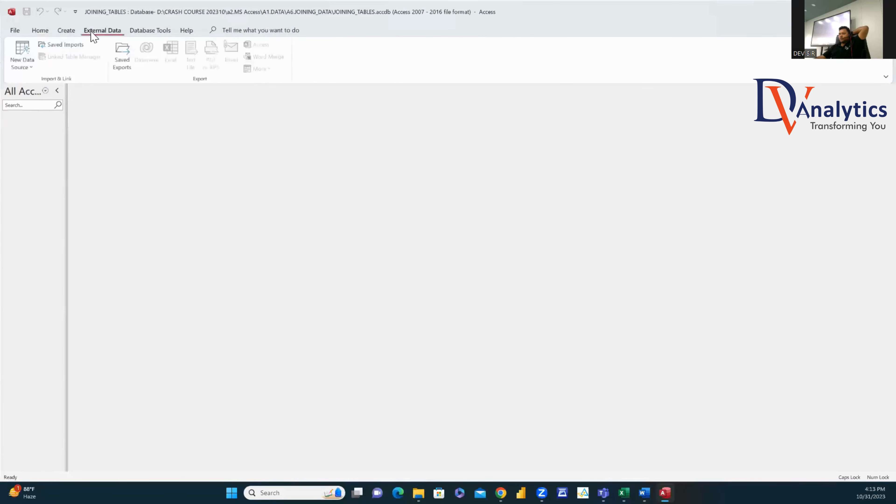
{"action": "left_click", "coordinate": [23, 64]}
{"action": "mouse_move", "coordinate": [62, 85]}
{"action": "left_click", "coordinate": [123, 84]}
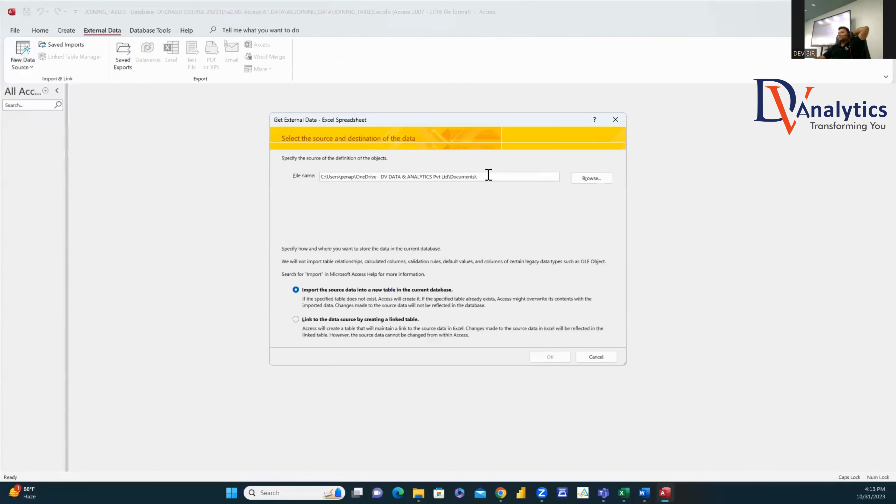
{"action": "left_click", "coordinate": [591, 178]}
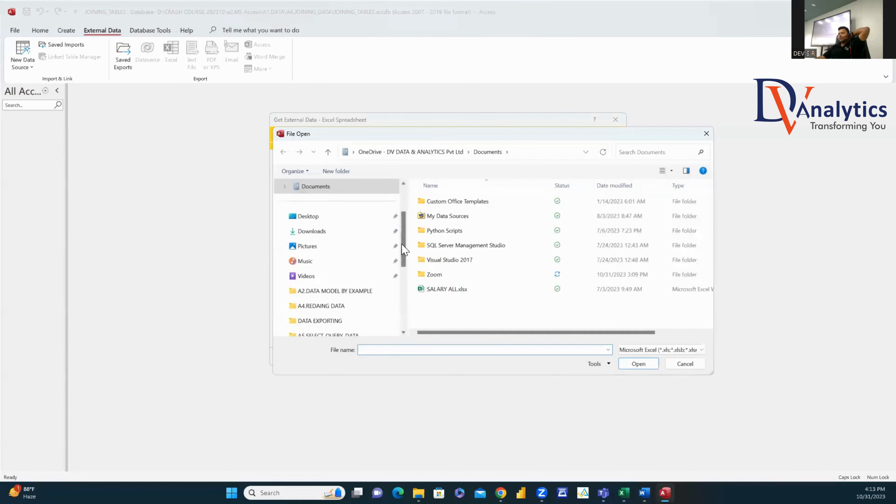
{"action": "scroll", "coordinate": [334, 284], "scroll_direction": "down", "scroll_amount": 3}
{"action": "left_click", "coordinate": [325, 261]}
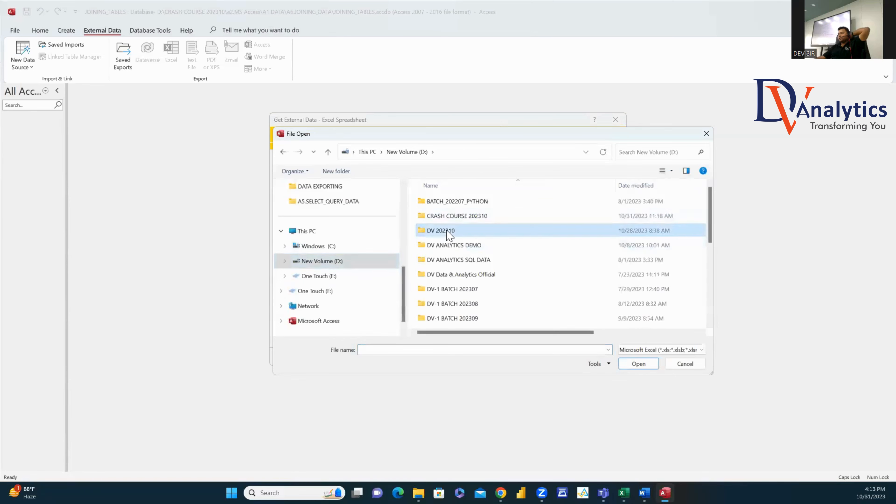
{"action": "double_click", "coordinate": [450, 231]}
{"action": "left_click", "coordinate": [411, 153]}
{"action": "double_click", "coordinate": [429, 228]}
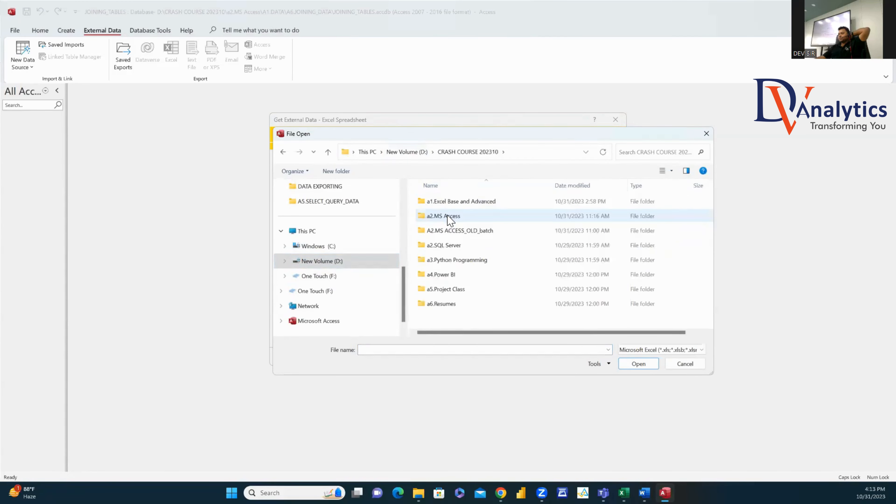
{"action": "double_click", "coordinate": [445, 213]}
{"action": "double_click", "coordinate": [445, 216]}
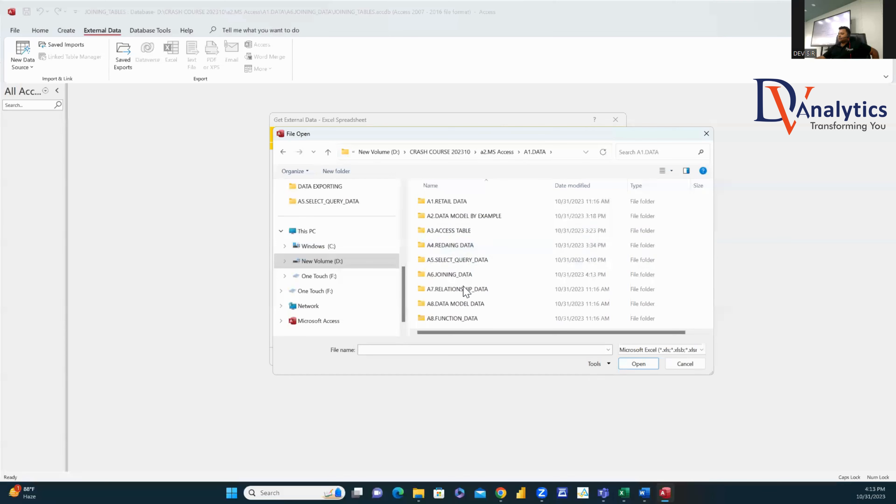
{"action": "double_click", "coordinate": [455, 277]}
{"action": "left_click", "coordinate": [447, 205]}
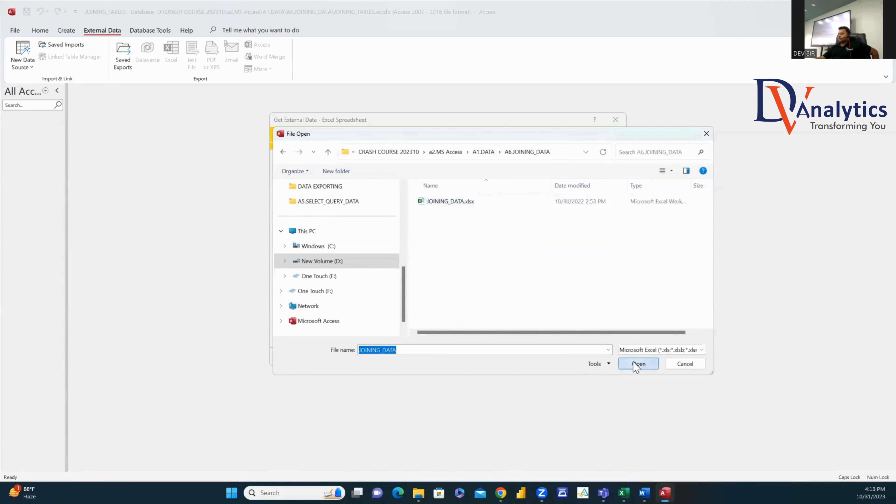
{"action": "left_click", "coordinate": [636, 363]}
{"action": "left_click", "coordinate": [549, 357]}
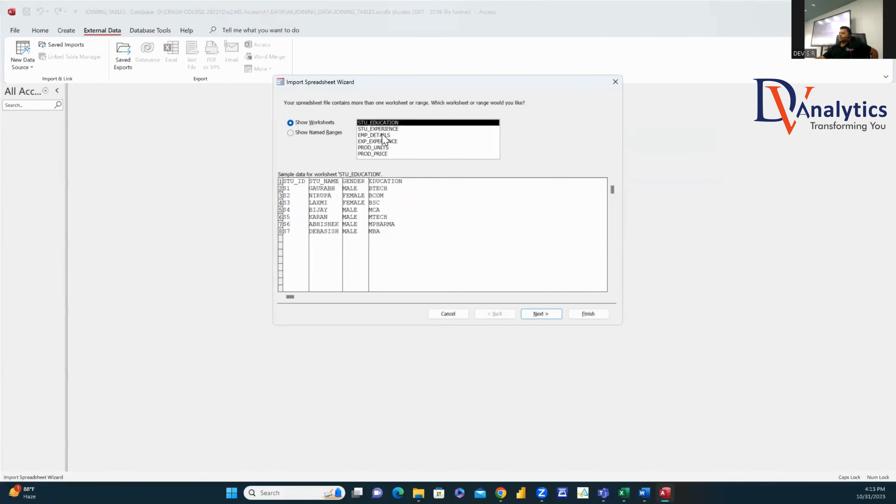
Step: Import the STU_EDUCATION worksheet with first-row column headings and no primary key, then view the imported table and close it
{"action": "left_click", "coordinate": [540, 314]}
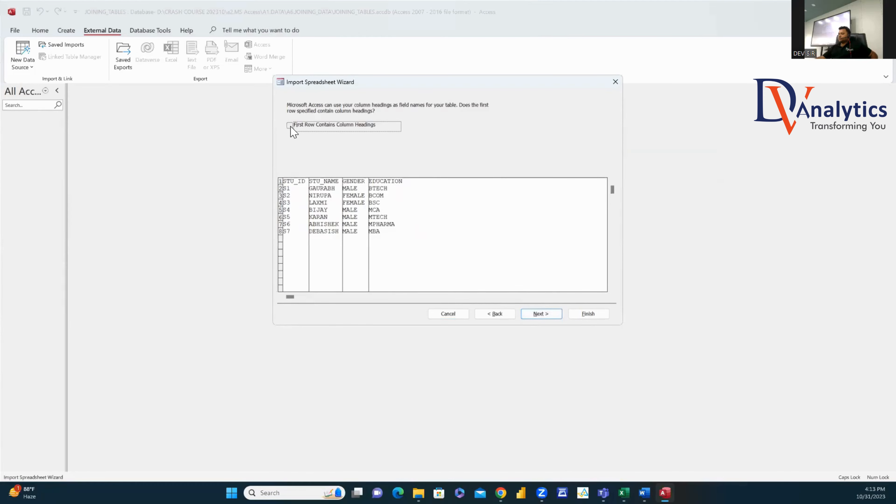
{"action": "left_click", "coordinate": [289, 125]}
{"action": "left_click", "coordinate": [541, 313]}
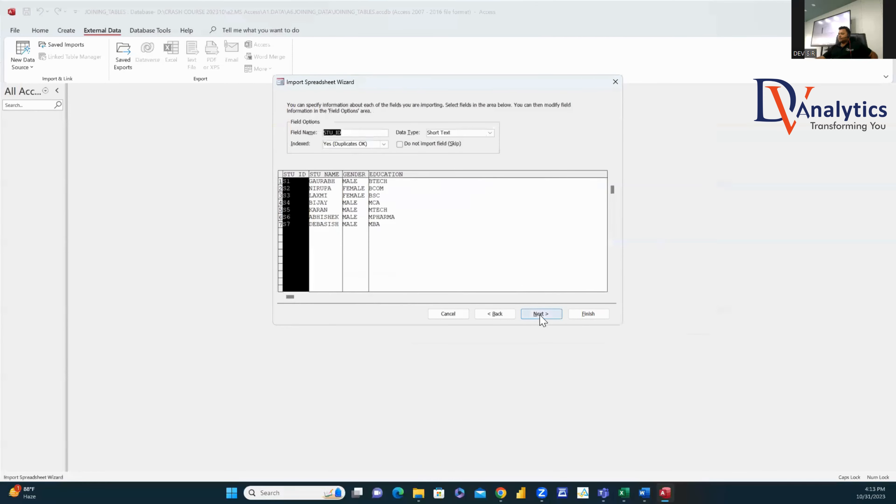
{"action": "left_click", "coordinate": [541, 313]}
{"action": "left_click", "coordinate": [353, 148]}
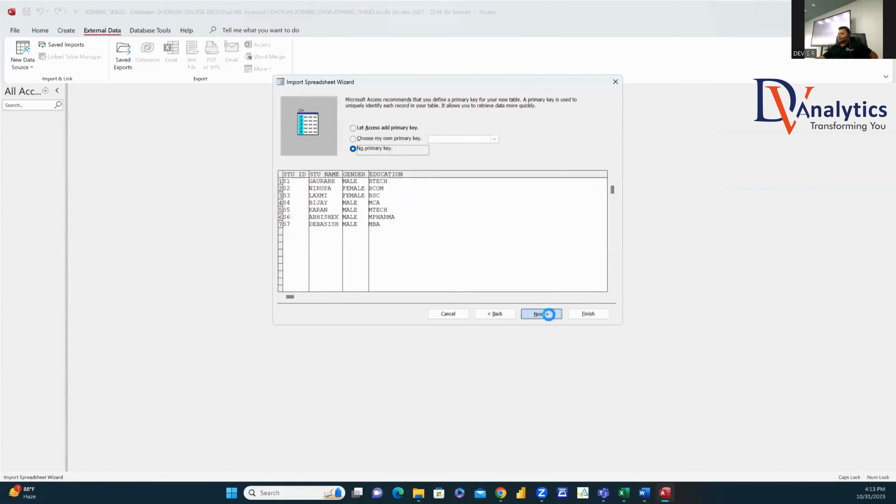
{"action": "left_click", "coordinate": [540, 313]}
{"action": "left_click", "coordinate": [585, 314]}
{"action": "left_click", "coordinate": [596, 357]}
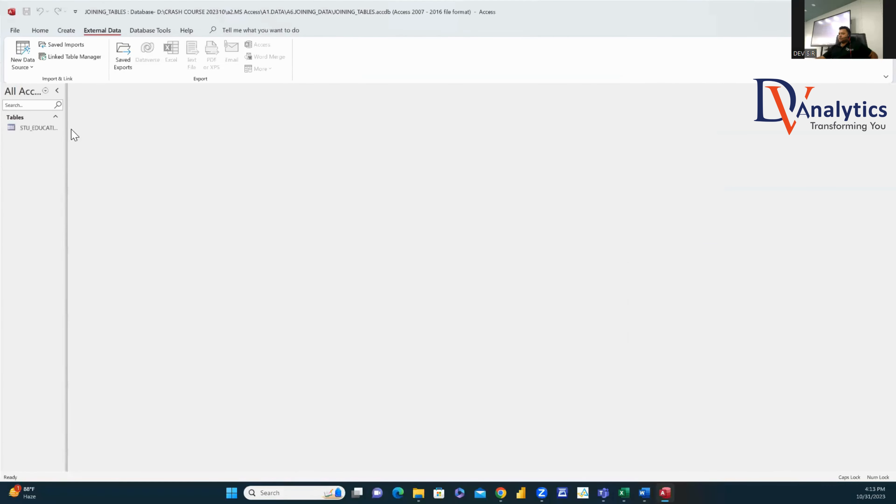
{"action": "double_click", "coordinate": [53, 132]}
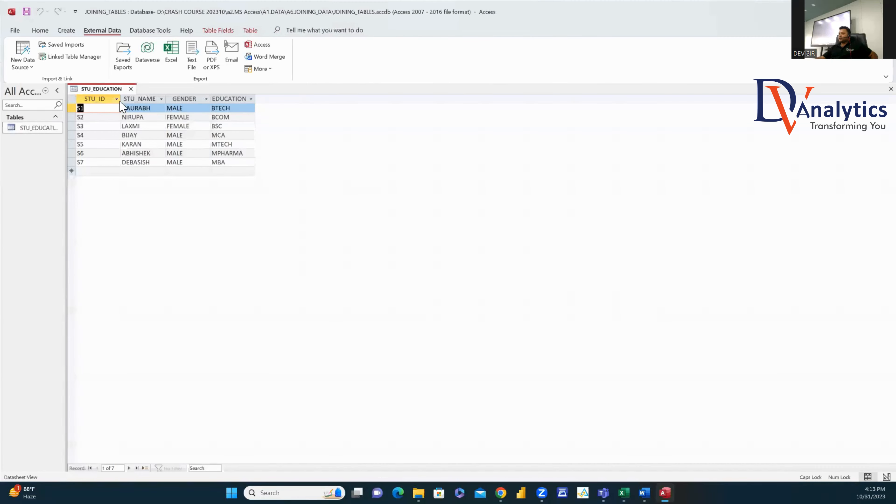
{"action": "left_click", "coordinate": [133, 91]}
Step: Start another Excel import into a new table using JOINING_DATA.xlsx from the A6.JOINING_DATA folder
{"action": "left_click", "coordinate": [24, 63]}
{"action": "mouse_move", "coordinate": [40, 84]}
{"action": "left_click", "coordinate": [124, 84]}
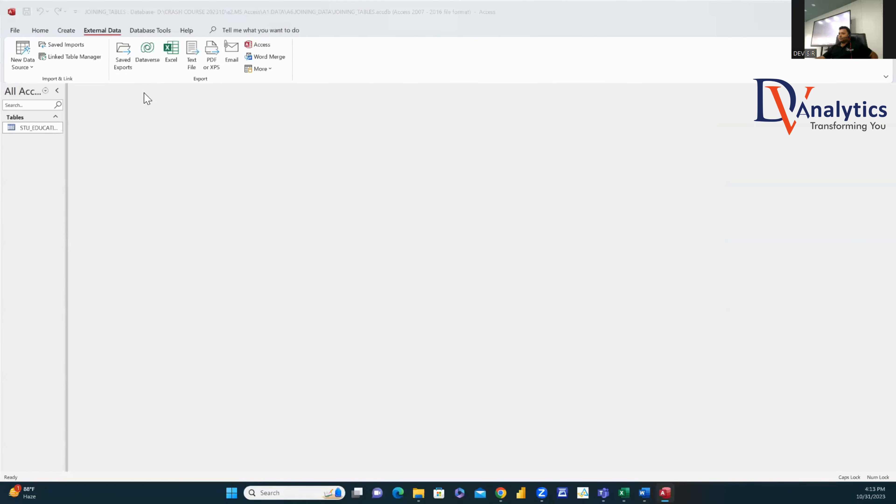
{"action": "left_click", "coordinate": [583, 178]}
{"action": "left_click", "coordinate": [453, 204]}
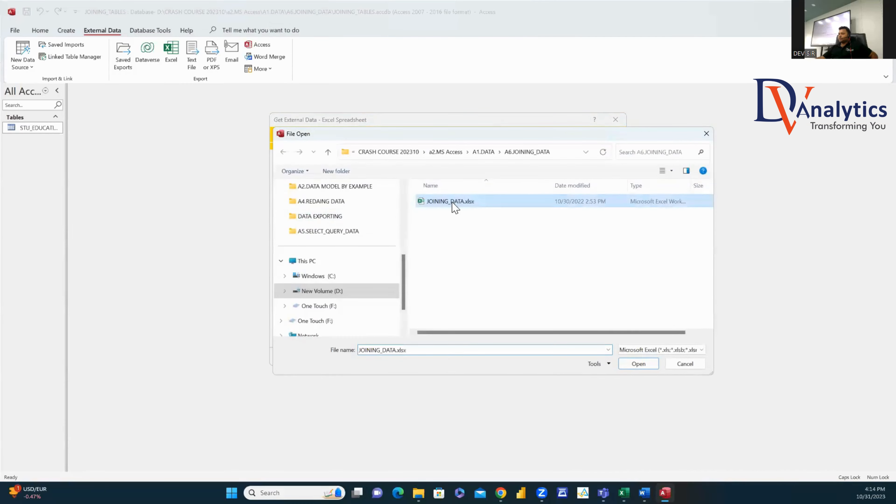
{"action": "left_click", "coordinate": [624, 364]}
{"action": "left_click", "coordinate": [533, 360]}
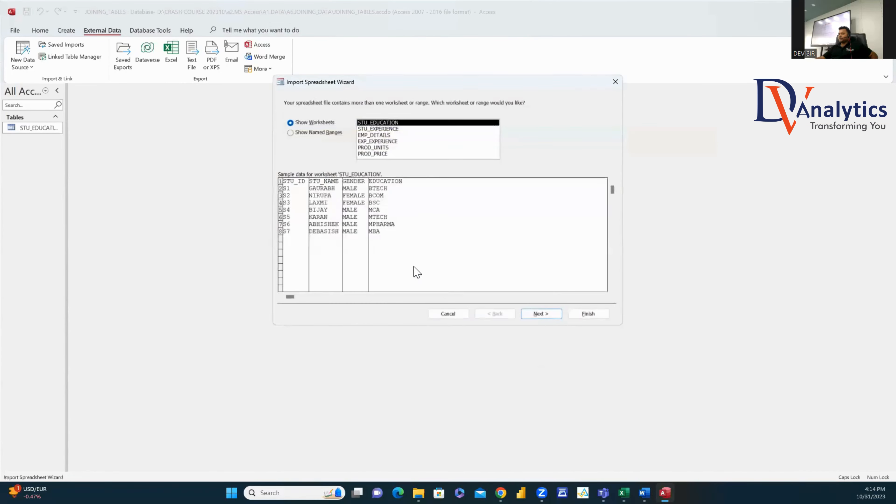
Step: Import the STU_EXPERIENCE worksheet with its column headings as field names and no primary key, without saving the import steps
{"action": "left_click", "coordinate": [384, 129]}
{"action": "left_click", "coordinate": [541, 314]}
{"action": "left_click", "coordinate": [541, 313]}
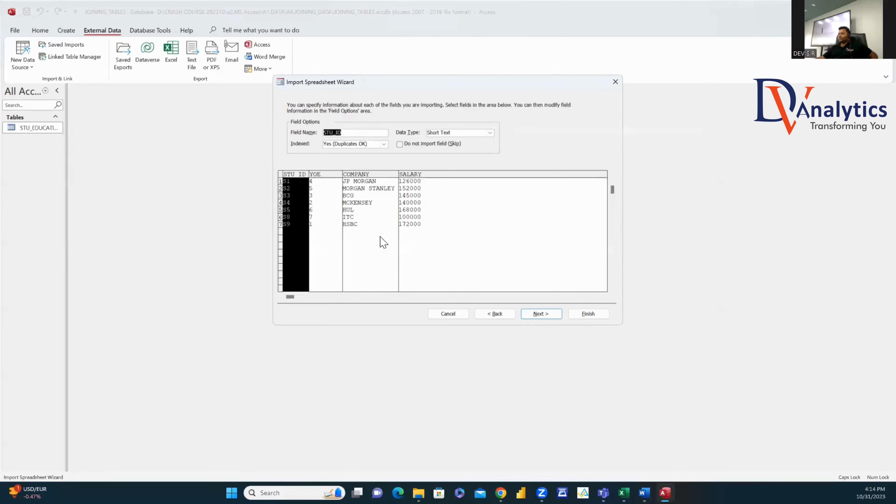
{"action": "left_click", "coordinate": [541, 313]}
{"action": "left_click", "coordinate": [353, 149]}
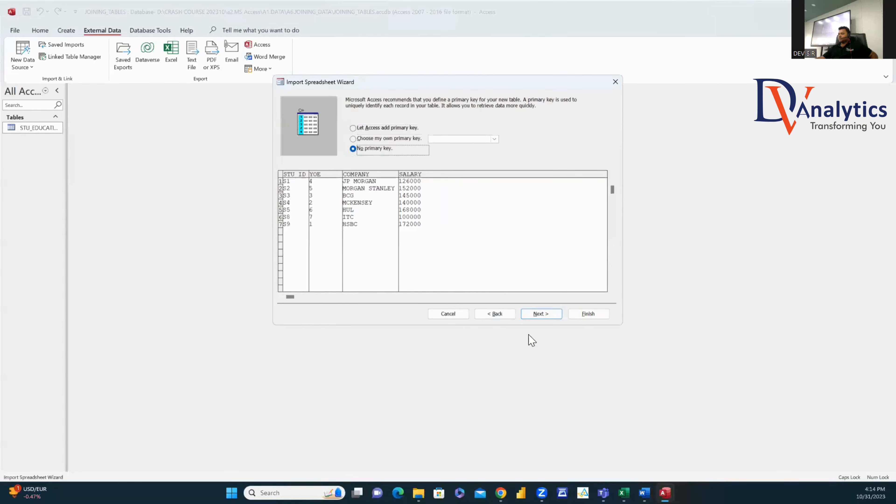
{"action": "left_click", "coordinate": [541, 314]}
{"action": "left_click", "coordinate": [586, 315]}
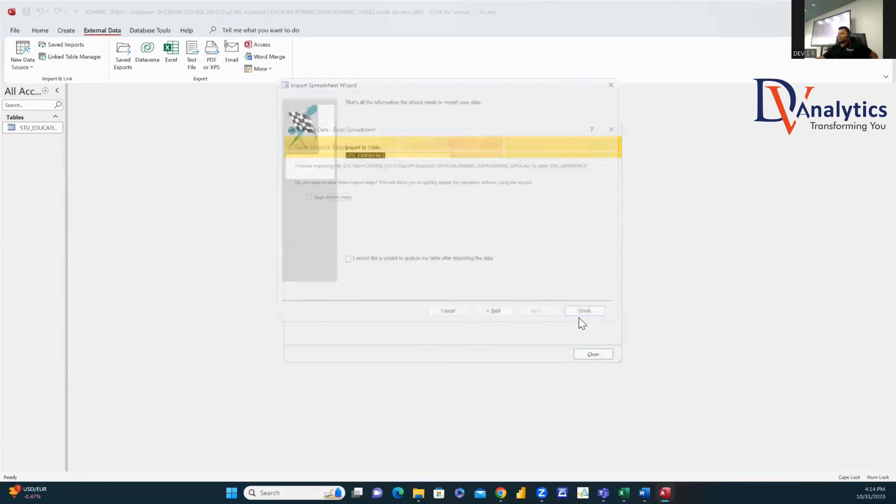
{"action": "left_click", "coordinate": [596, 357]}
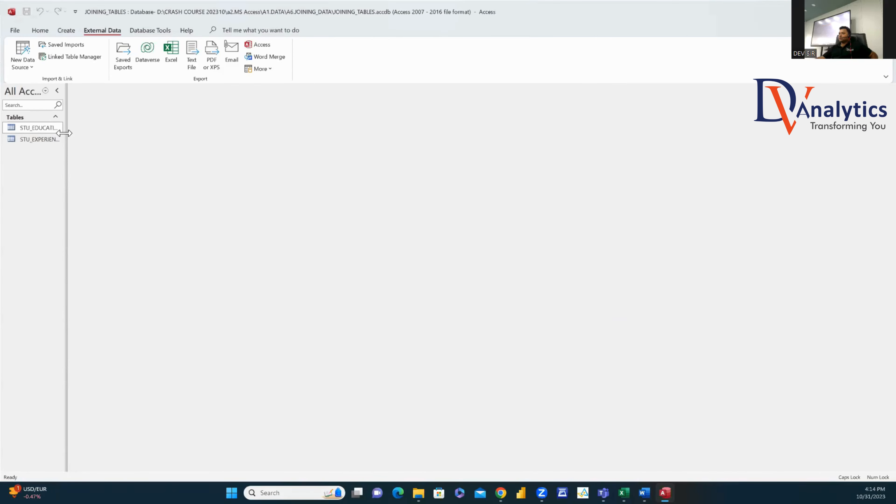
Step: Widen the object list to show full table names and create a query design containing STU_EDUCATION and STU_EXPERIENCE
{"action": "left_click_drag", "start_coordinate": [135, 147], "coordinate": [137, 158]}
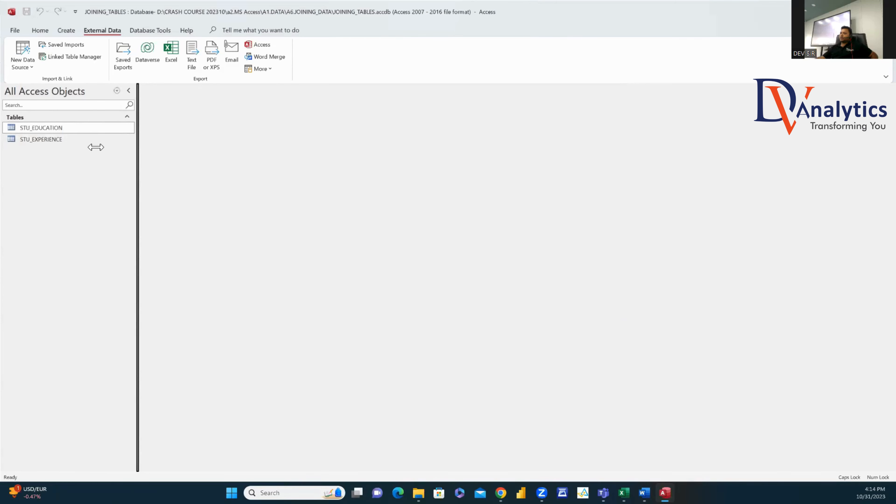
{"action": "left_click_drag", "start_coordinate": [96, 148], "coordinate": [98, 147]}
{"action": "left_click", "coordinate": [66, 31]}
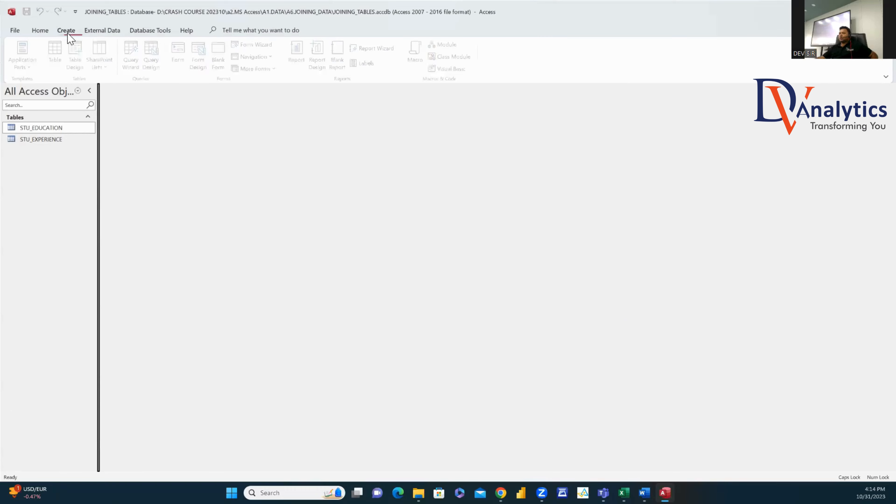
{"action": "left_click", "coordinate": [155, 60]}
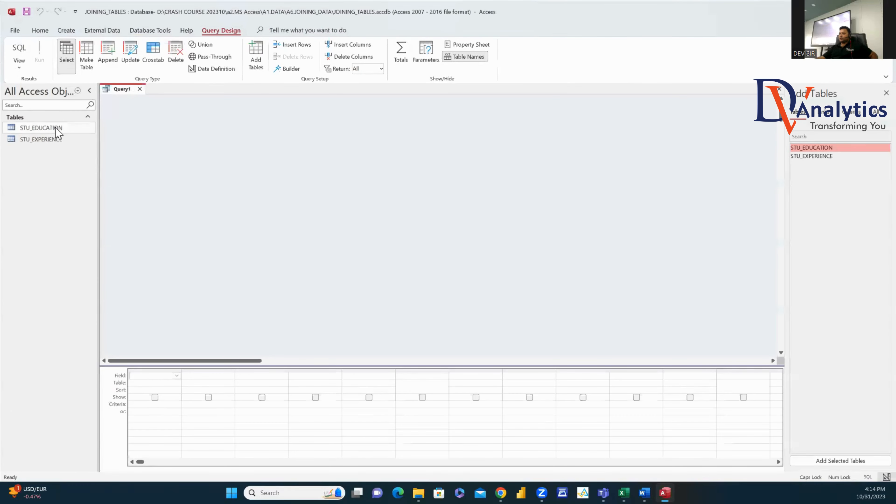
{"action": "left_click_drag", "start_coordinate": [58, 128], "coordinate": [251, 153]}
{"action": "left_click_drag", "start_coordinate": [88, 141], "coordinate": [395, 154]}
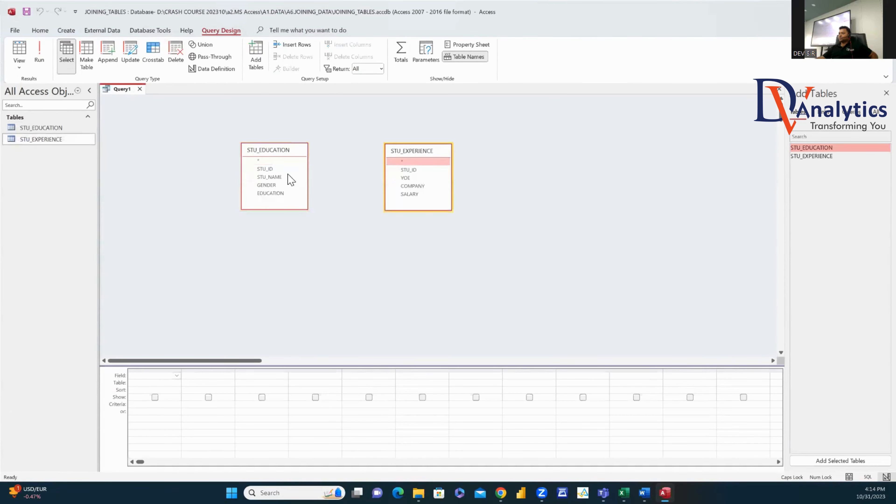
Step: Join STU_EDUCATION to STU_EXPERIENCE on STU_ID, keeping the option that only includes rows where the joined fields are equal
{"action": "left_click_drag", "start_coordinate": [276, 170], "coordinate": [413, 172]}
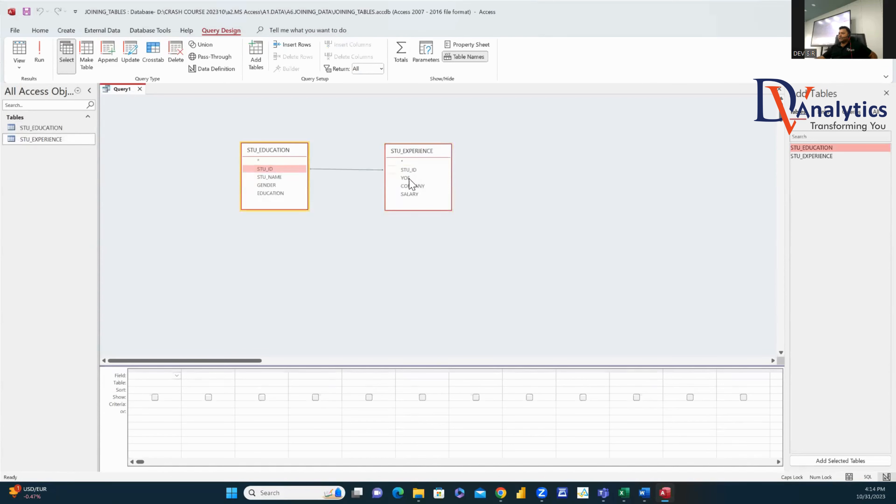
{"action": "double_click", "coordinate": [366, 170]}
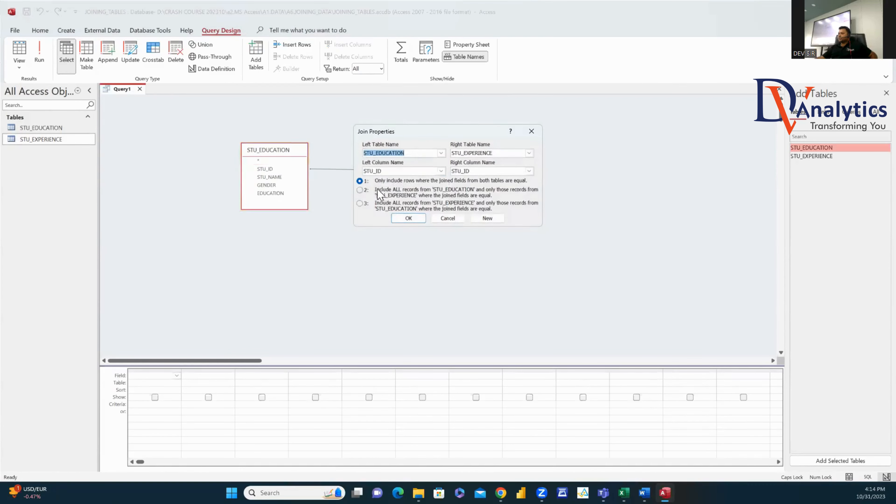
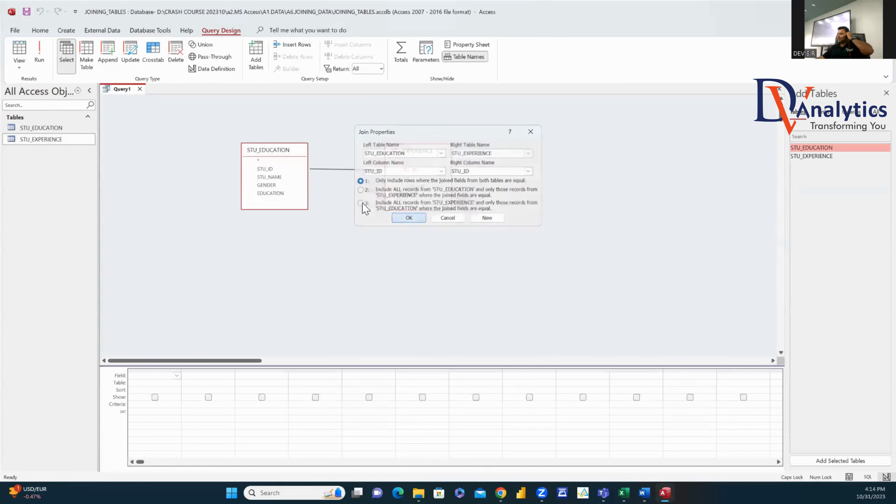
{"action": "left_click", "coordinate": [409, 218]}
Step: Add all fields of STU_EDUCATION followed by all fields of STU_EXPERIENCE to the query grid and run the query
{"action": "double_click", "coordinate": [287, 150]}
{"action": "left_click_drag", "start_coordinate": [275, 173], "coordinate": [156, 381]}
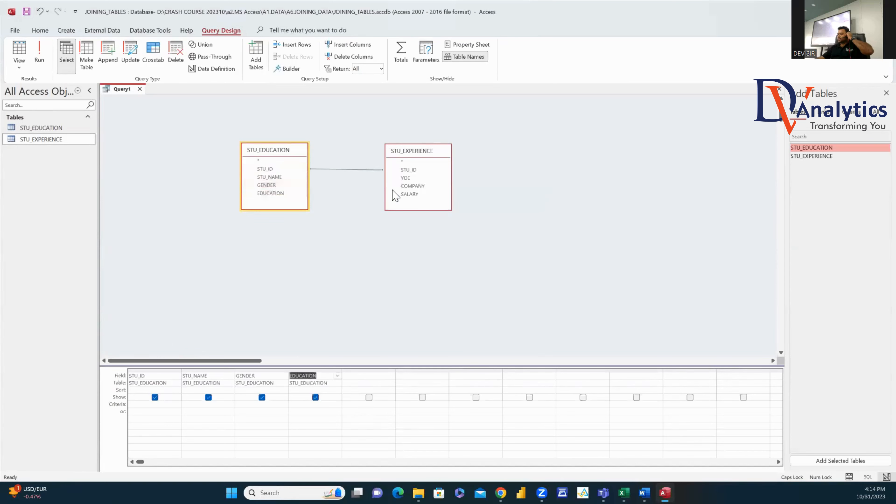
{"action": "double_click", "coordinate": [408, 154]}
{"action": "left_click_drag", "start_coordinate": [406, 170], "coordinate": [366, 380]}
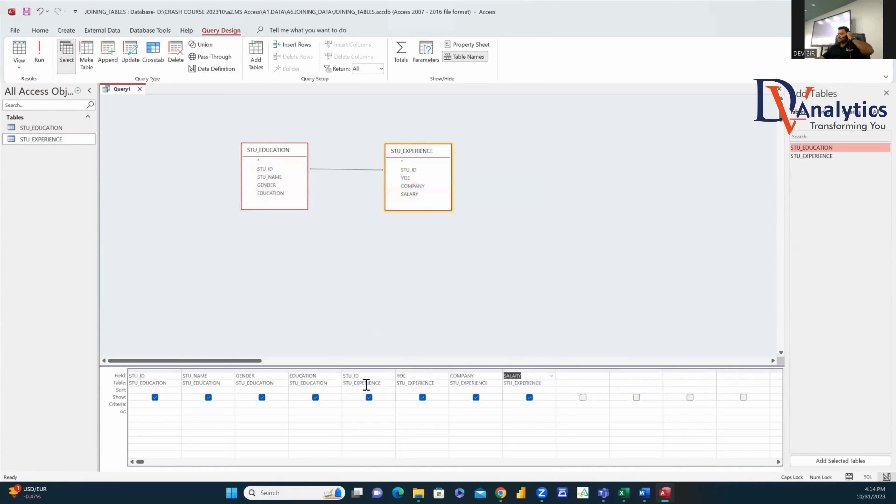
{"action": "left_click", "coordinate": [41, 57]}
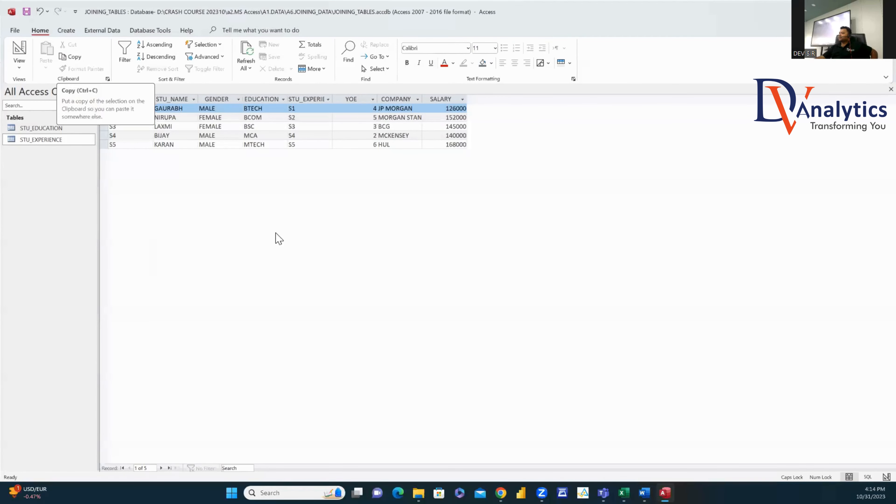
Step: Return to the query design and alias the STU_ID field of STU_EDUCATION as SID1 and that of STU_EXPERIENCE as SID2
{"action": "left_click", "coordinate": [21, 47]}
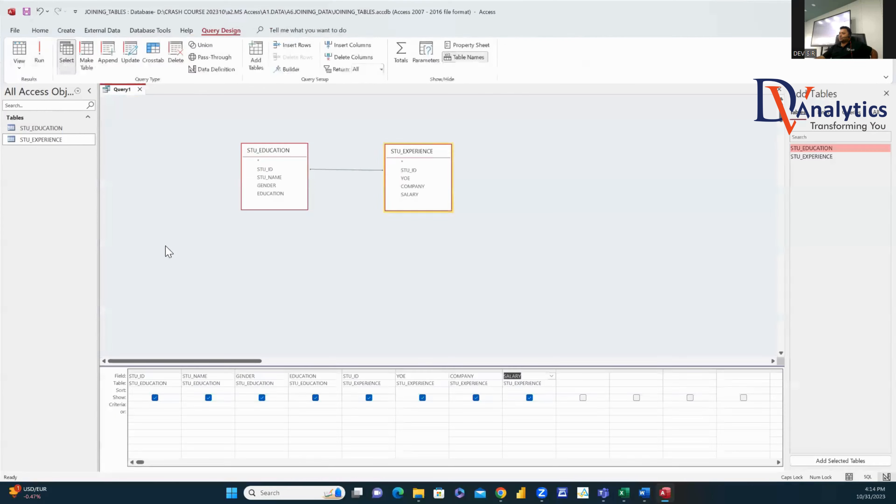
{"action": "left_click", "coordinate": [130, 377]}
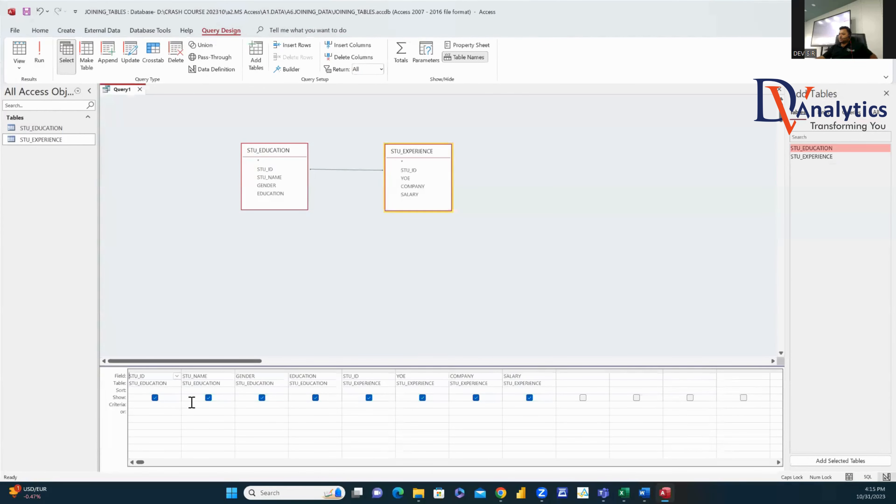
{"action": "type", "text": "STU_ID"}
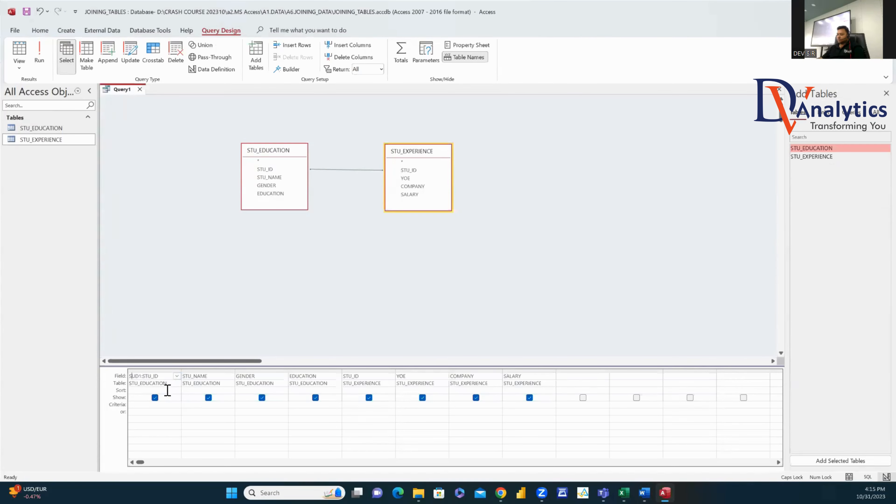
{"action": "key", "text": "Delete"}
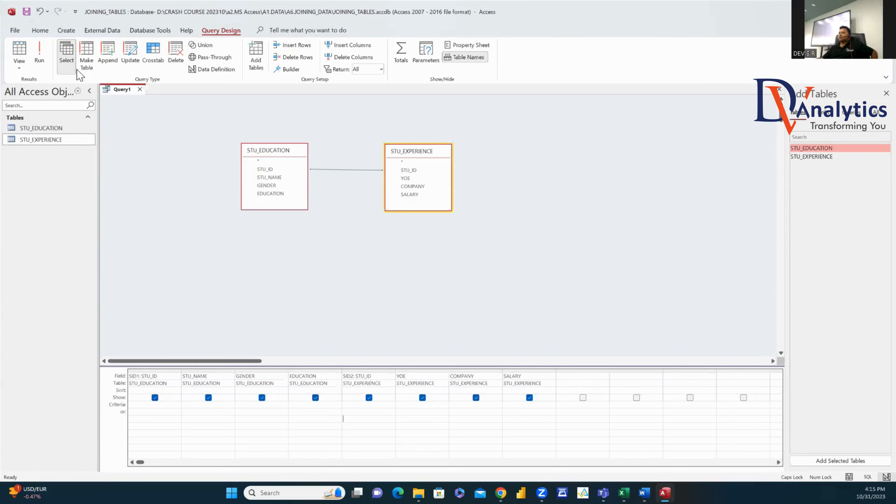
Step: Run the current two-table query, save it as INNER JOIN and close it
{"action": "left_click", "coordinate": [39, 53]}
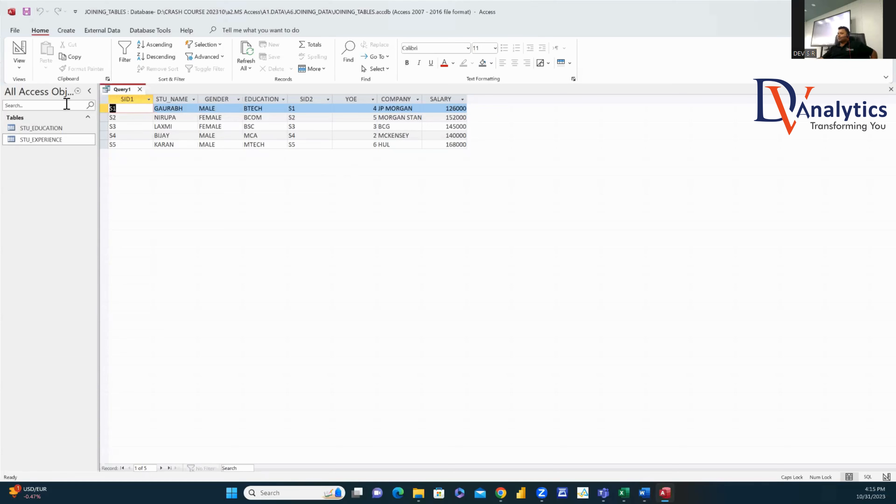
{"action": "key", "text": "ctrl+s"}
{"action": "type", "text": "INNER JOIN"}
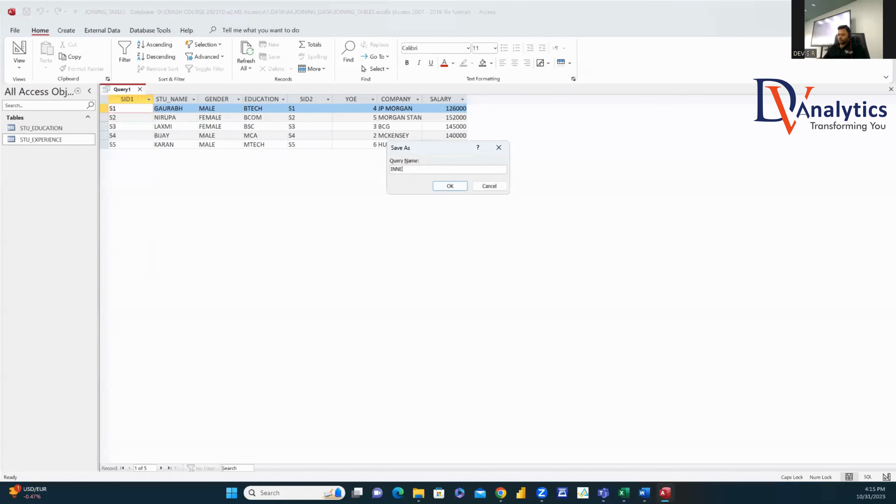
{"action": "left_click", "coordinate": [450, 186]}
{"action": "left_click", "coordinate": [140, 89]}
Step: Create a new query design with STU_EDUCATION and STU_EXPERIENCE, linking the two tables on STU_ID
{"action": "left_click", "coordinate": [67, 30]}
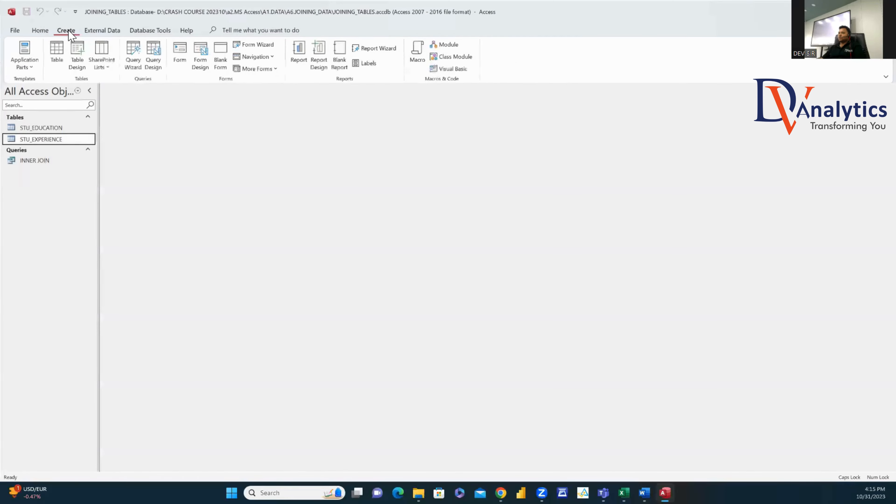
{"action": "left_click", "coordinate": [102, 55]}
{"action": "left_click", "coordinate": [154, 57]}
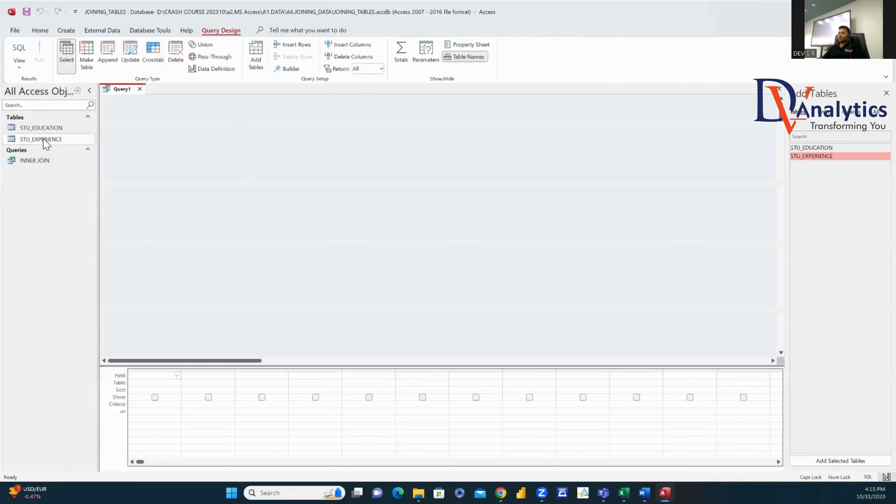
{"action": "left_click_drag", "start_coordinate": [44, 129], "coordinate": [170, 168]}
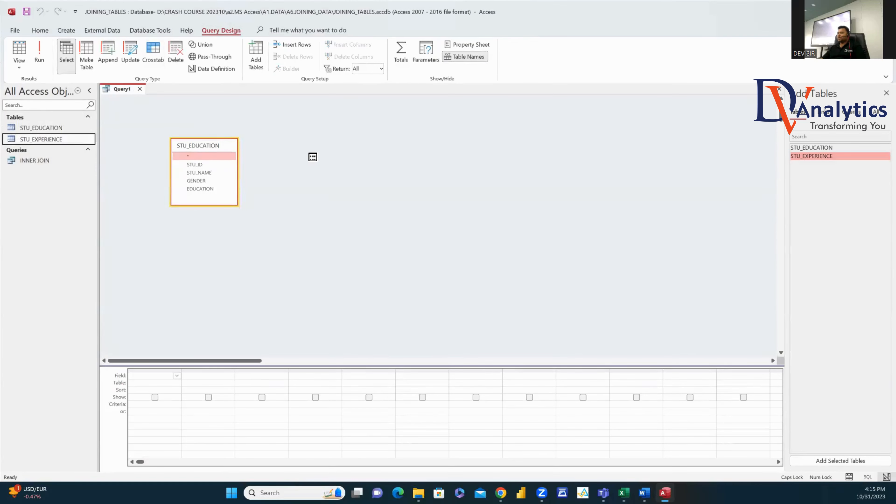
{"action": "left_click_drag", "start_coordinate": [312, 157], "coordinate": [313, 156]}
{"action": "left_click_drag", "start_coordinate": [200, 165], "coordinate": [330, 169]}
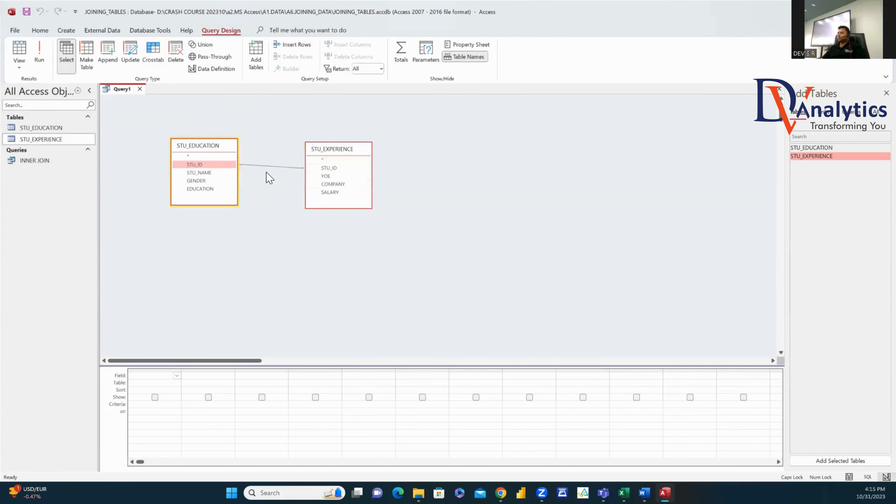
Step: Set the join to include all STU_EDUCATION records and only the matching records from STU_EXPERIENCE
{"action": "double_click", "coordinate": [272, 166]}
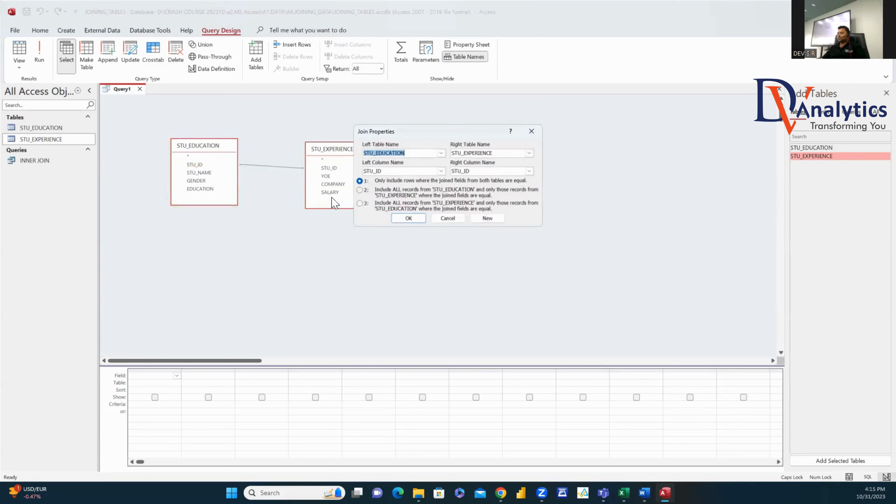
{"action": "left_click", "coordinate": [360, 191]}
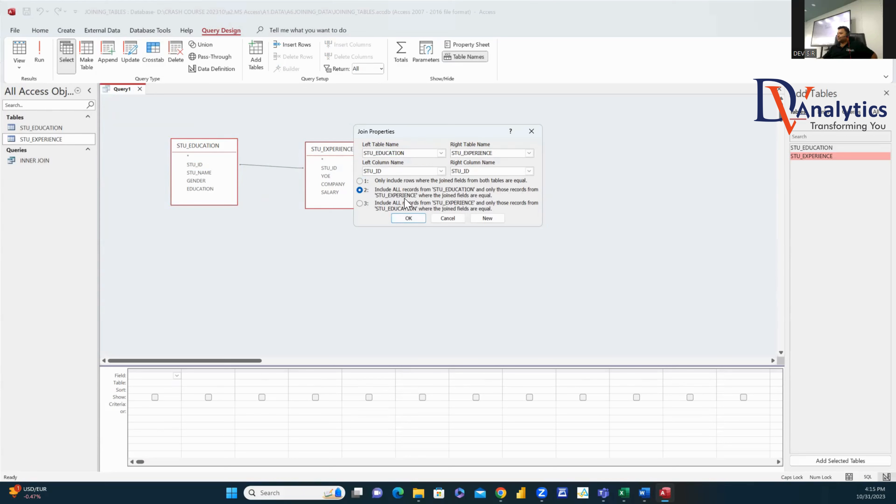
{"action": "left_click", "coordinate": [409, 218]}
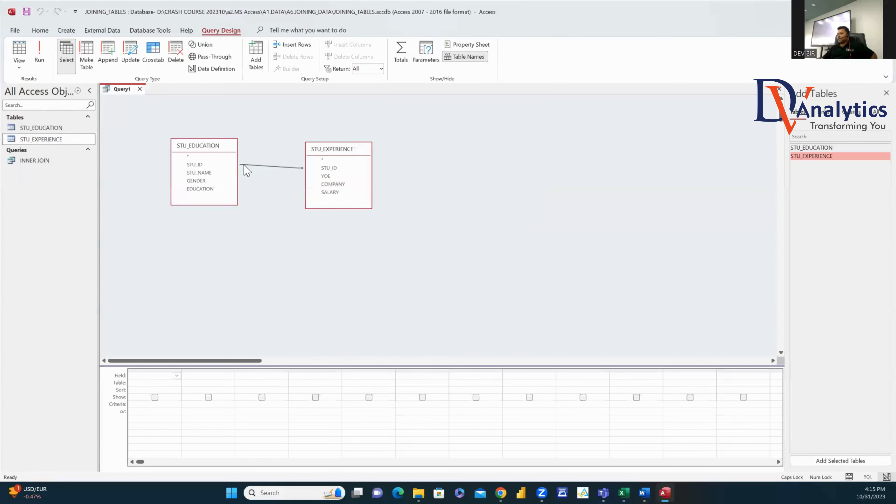
Step: Add all fields of STU_EDUCATION and all fields of STU_EXPERIENCE to the query grid
{"action": "double_click", "coordinate": [228, 152]}
{"action": "left_click_drag", "start_coordinate": [199, 163], "coordinate": [148, 385]}
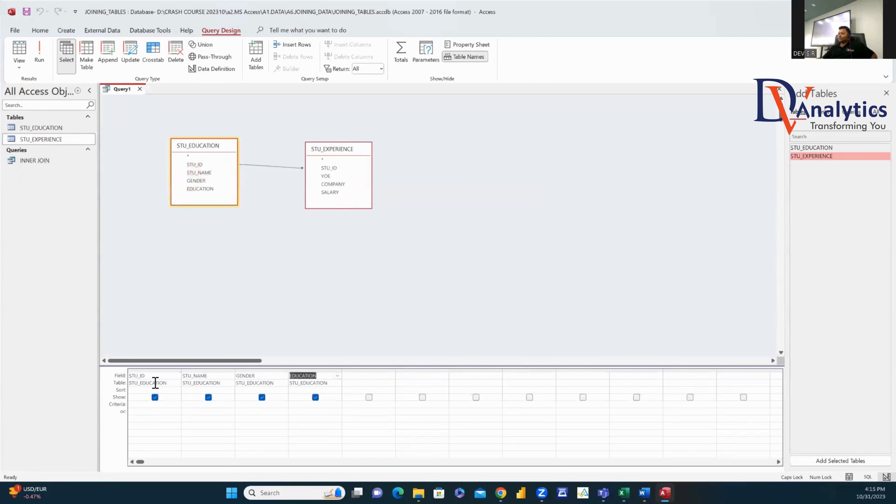
{"action": "double_click", "coordinate": [339, 159]}
{"action": "left_click_drag", "start_coordinate": [327, 169], "coordinate": [356, 385]}
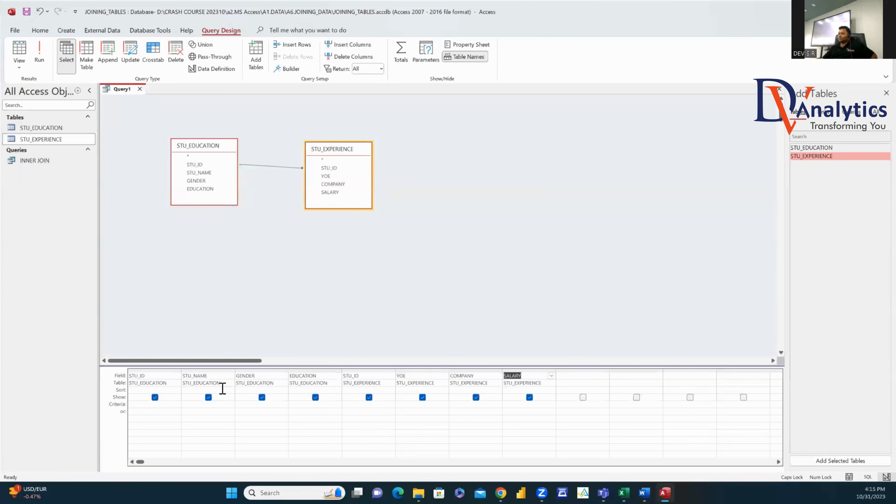
Step: Alias the STU_EDUCATION and STU_EXPERIENCE STU_ID fields as SID1 and SID2, and run the query
{"action": "left_click", "coordinate": [131, 376]}
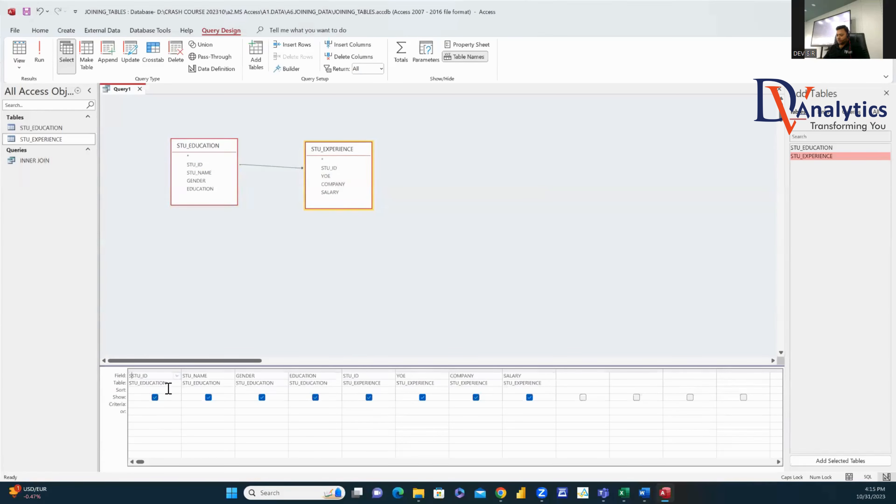
{"action": "type", "text": "SID1:"}
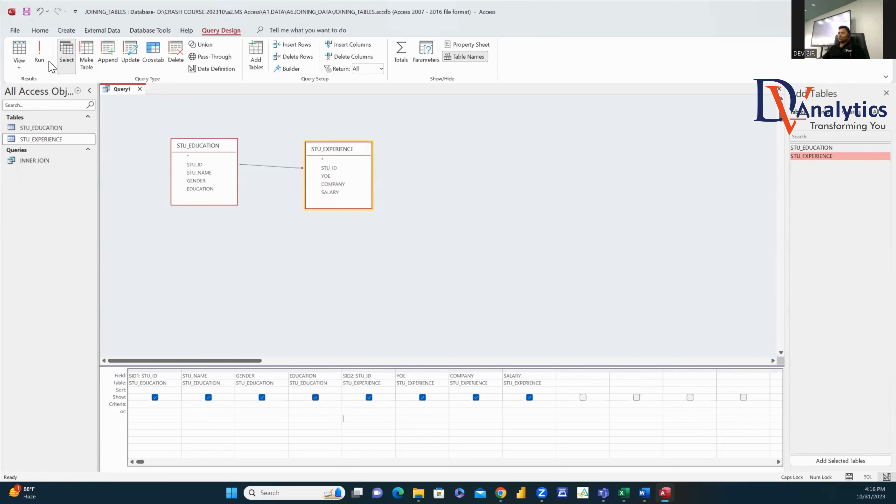
{"action": "left_click", "coordinate": [40, 57]}
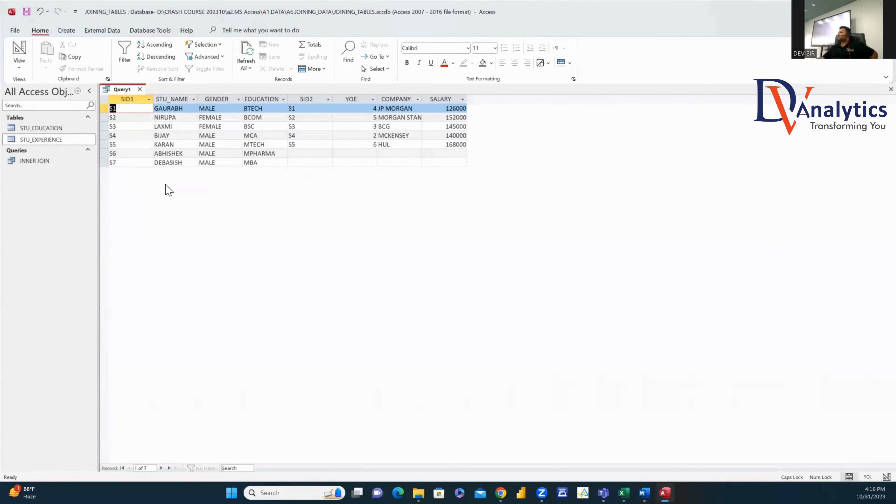
Step: Save the query as LEFT_JOIN_QUERY and close it
{"action": "key", "text": "ctrl+s"}
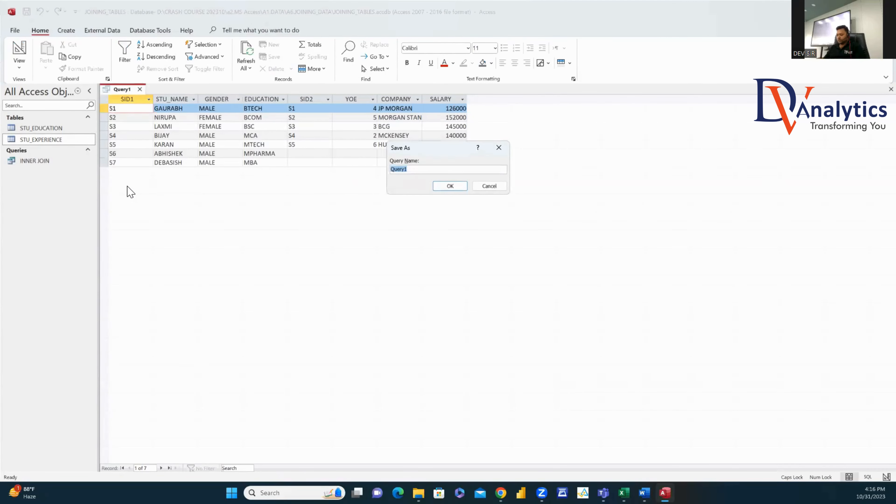
{"action": "type", "text": "LEFT-JOIN-QUERY"}
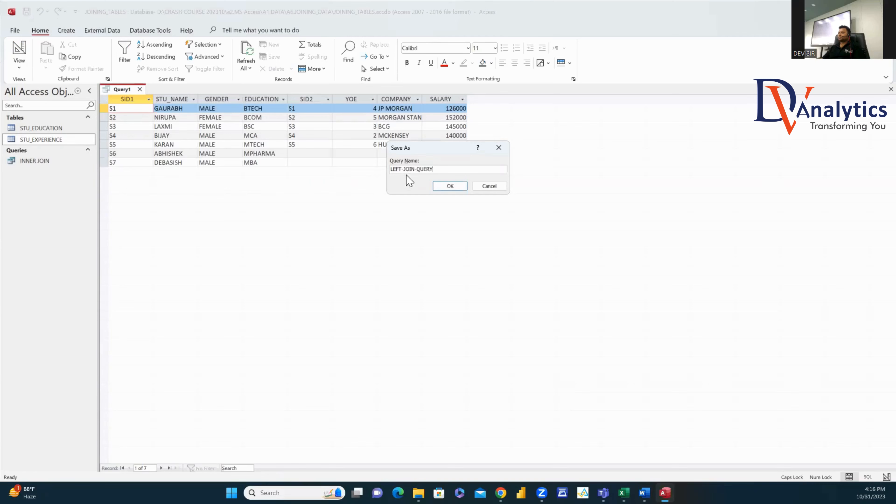
{"action": "key", "text": "BackSpace"}
{"action": "type", "text": "_"}
{"action": "left_click", "coordinate": [450, 186]}
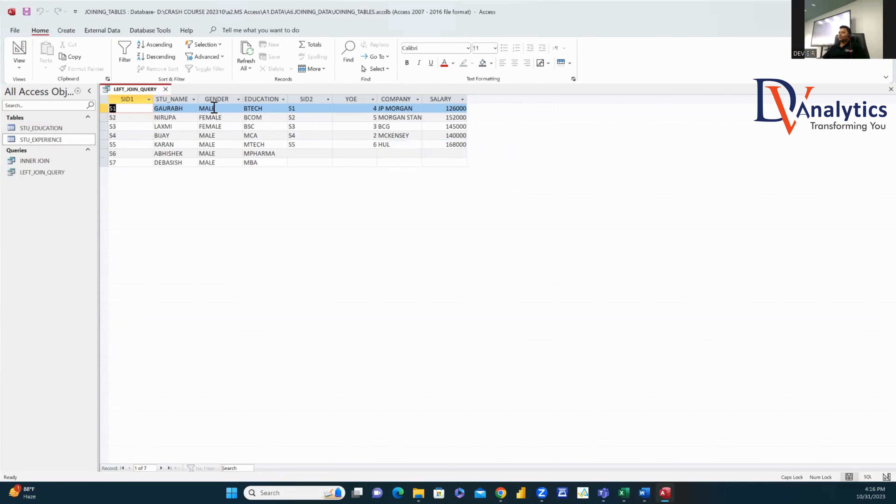
{"action": "left_click", "coordinate": [165, 89]}
Step: Start another query design containing STU_EDUCATION and STU_EXPERIENCE, and join them on STU_ID
{"action": "left_click", "coordinate": [70, 34]}
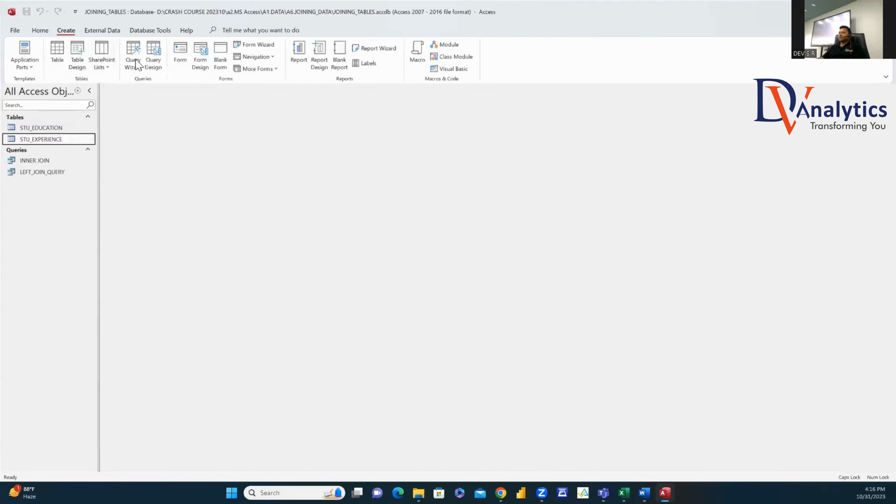
{"action": "left_click", "coordinate": [158, 67]}
{"action": "left_click_drag", "start_coordinate": [49, 130], "coordinate": [189, 148]}
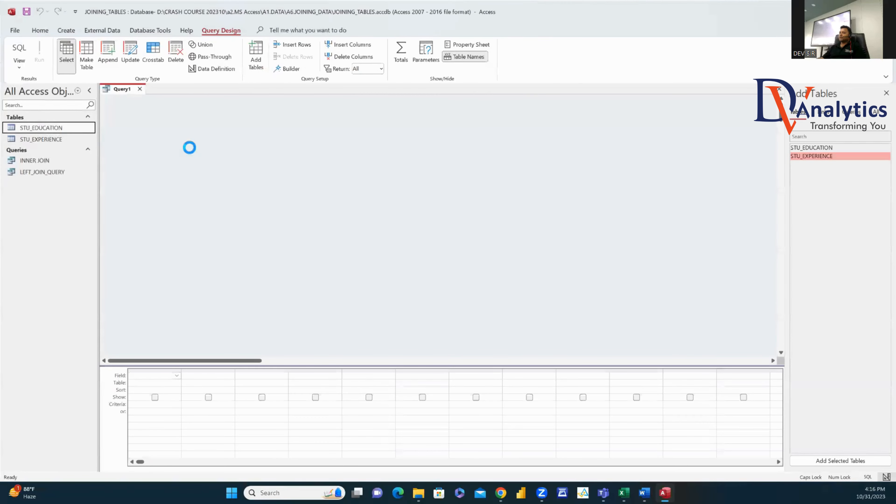
{"action": "left_click_drag", "start_coordinate": [53, 140], "coordinate": [341, 158]}
{"action": "left_click_drag", "start_coordinate": [206, 167], "coordinate": [359, 177]}
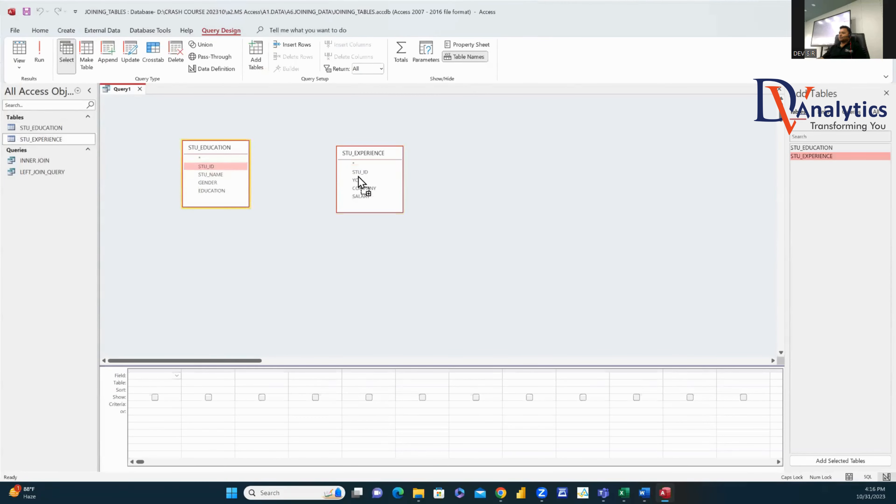
Step: Set the join to include all STU_EXPERIENCE records and only the matching records from STU_EDUCATION
{"action": "double_click", "coordinate": [309, 171]}
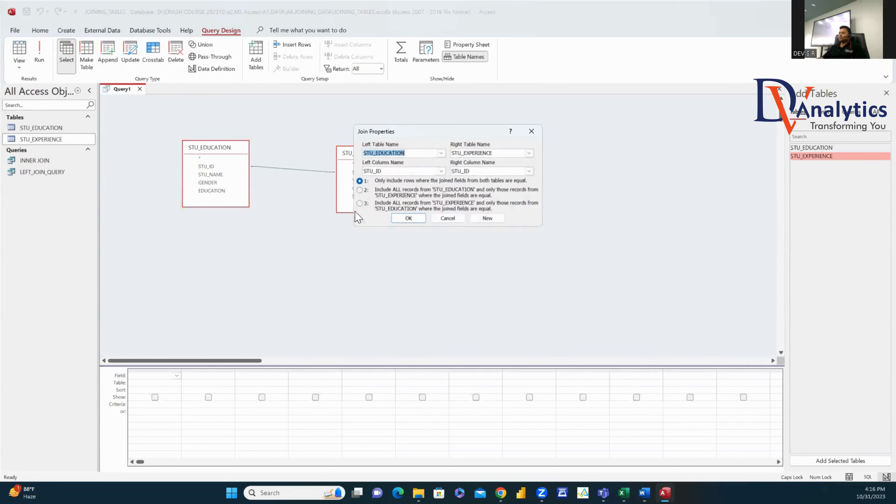
{"action": "left_click", "coordinate": [360, 204]}
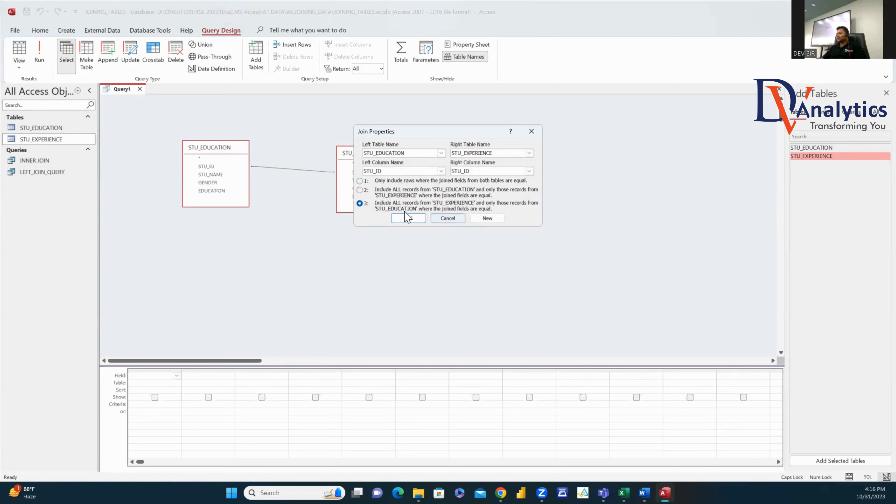
{"action": "left_click", "coordinate": [408, 218]}
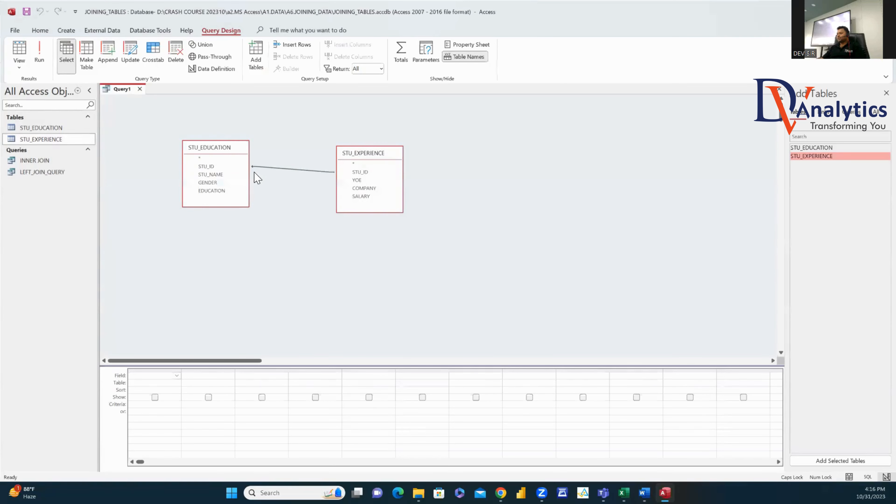
Step: Place every field from STU_EDUCATION and then every field from STU_EXPERIENCE in the query grid
{"action": "double_click", "coordinate": [216, 148]}
{"action": "left_click_drag", "start_coordinate": [213, 174], "coordinate": [176, 386]}
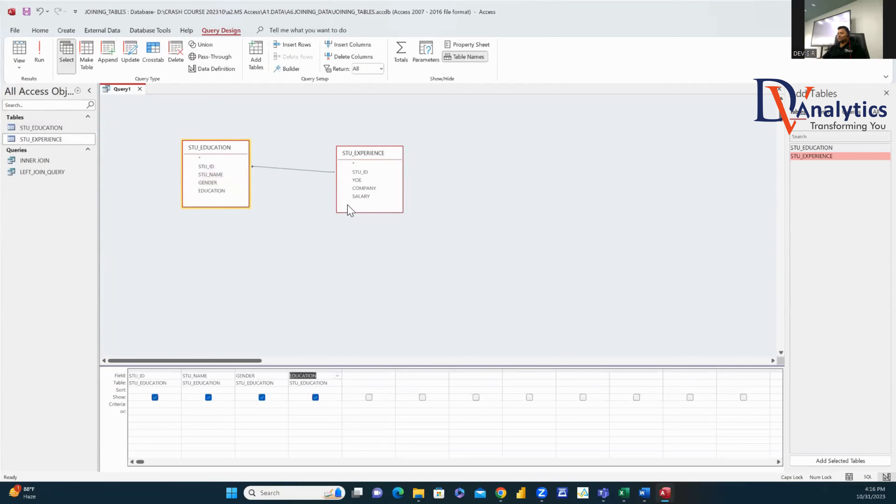
{"action": "double_click", "coordinate": [354, 154]}
{"action": "left_click_drag", "start_coordinate": [356, 179], "coordinate": [351, 376]}
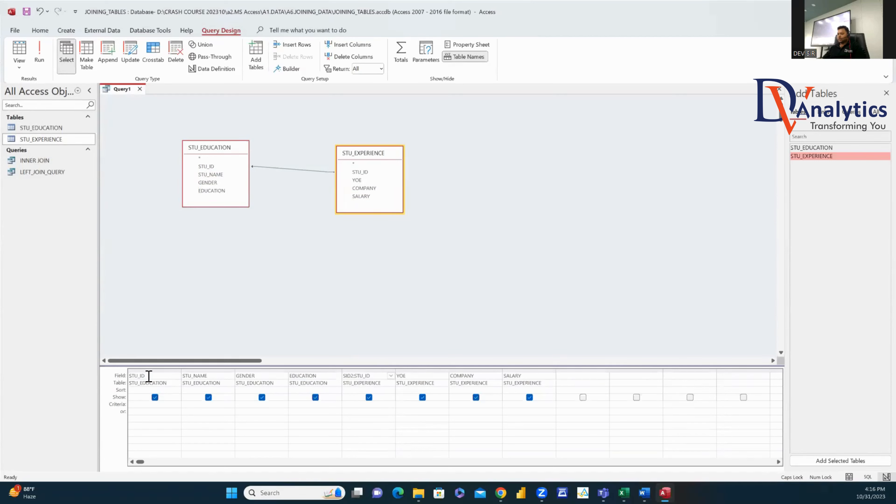
Step: Name the STU_EDUCATION STU_ID column SID1 and the STU_EXPERIENCE one SID2, and run the query
{"action": "left_click", "coordinate": [132, 376]}
{"action": "left_click", "coordinate": [160, 417]}
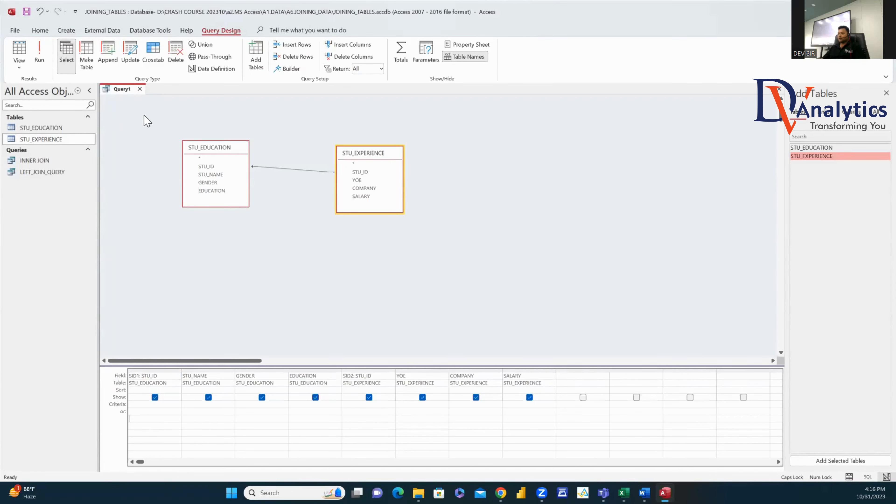
{"action": "left_click", "coordinate": [39, 56]}
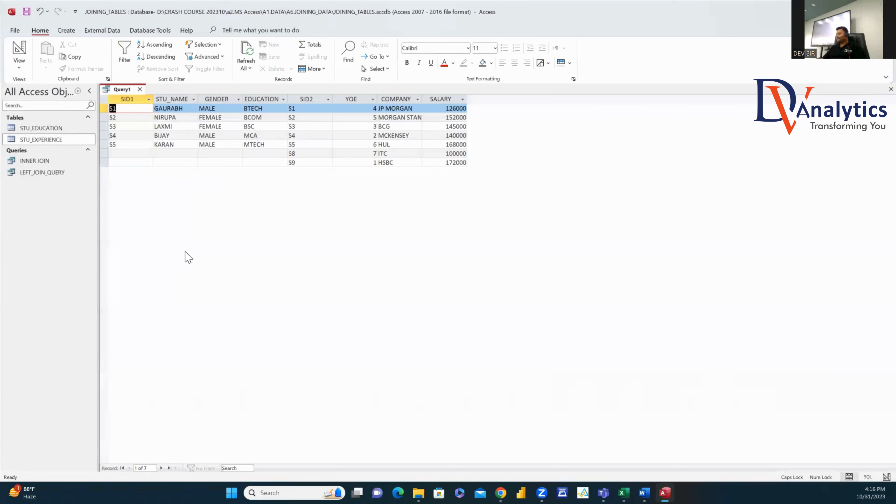
Step: Save the query as RIGHT_JOIN_QUERY, check its design and close it
{"action": "key", "text": "ctrl+s"}
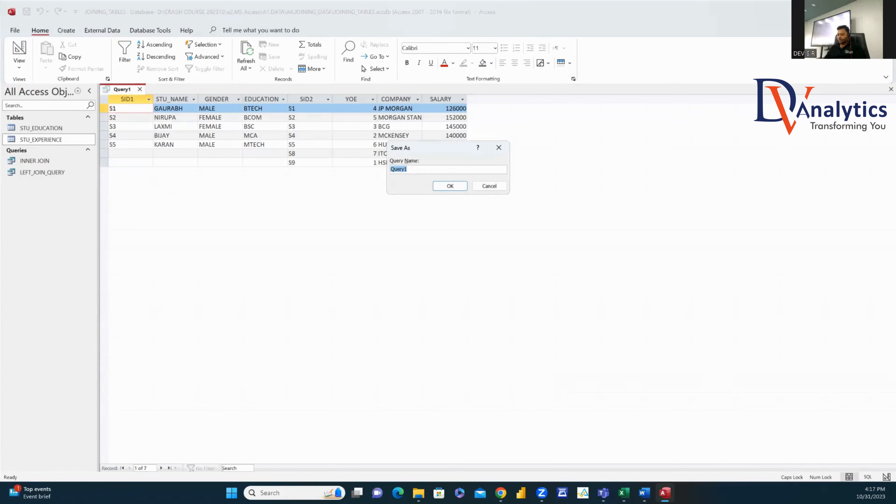
{"action": "type", "text": "RIGHT_JOIN_QUERY"}
{"action": "left_click", "coordinate": [451, 186]}
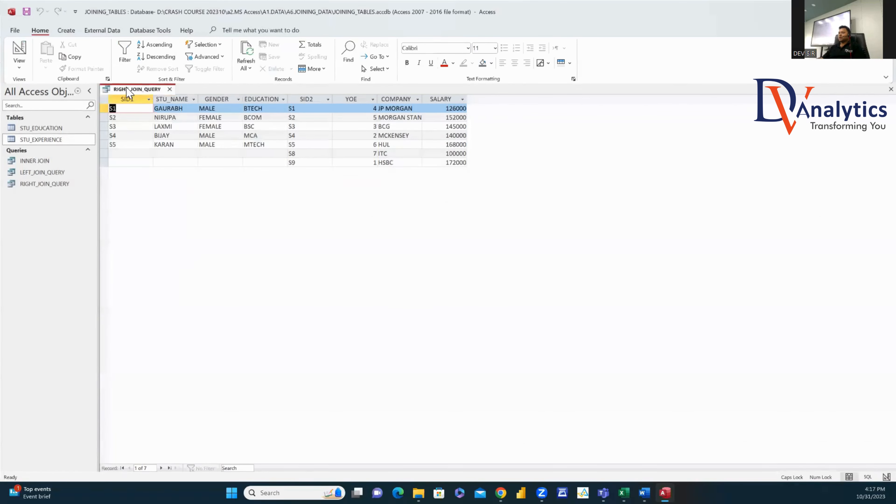
{"action": "left_click", "coordinate": [19, 50]}
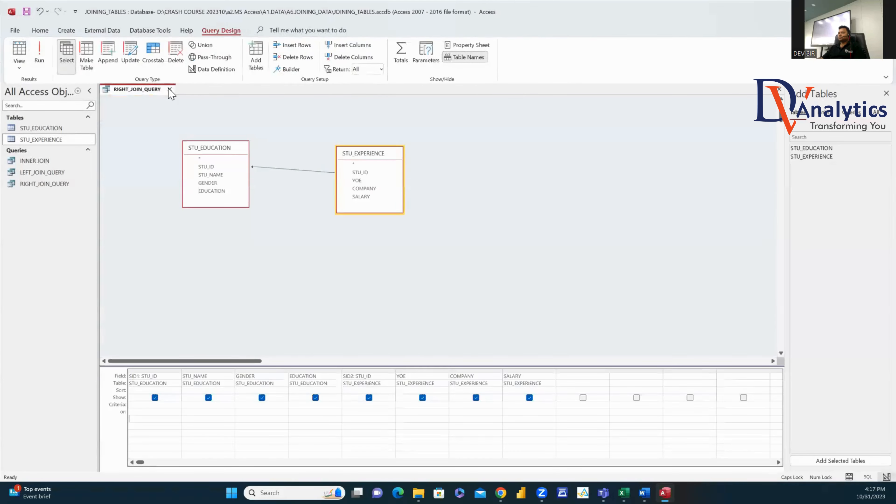
{"action": "left_click", "coordinate": [170, 89]}
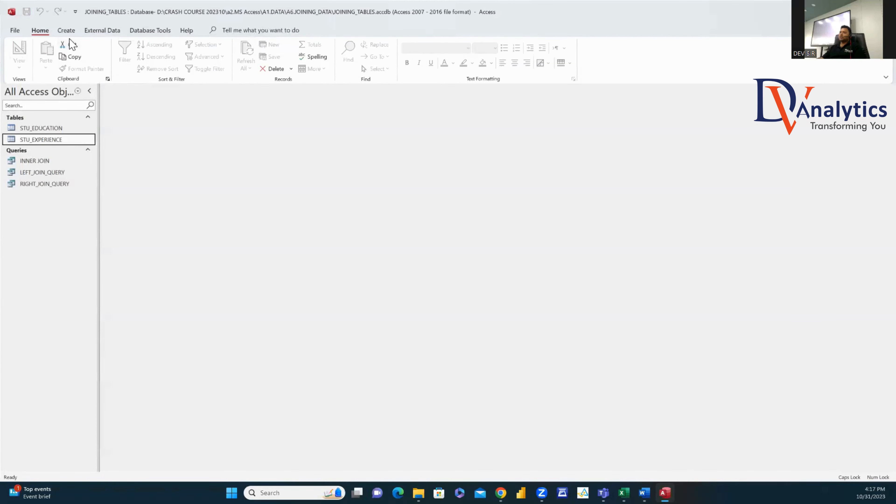
Step: Create a query design joining STU_EDUCATION to STU_EXPERIENCE on STU_ID, including all STU_EDUCATION records and only matching STU_EXPERIENCE records
{"action": "left_click", "coordinate": [67, 30]}
{"action": "left_click", "coordinate": [153, 55]}
{"action": "left_click_drag", "start_coordinate": [70, 128], "coordinate": [328, 148]}
{"action": "left_click_drag", "start_coordinate": [173, 153], "coordinate": [335, 163]}
{"action": "double_click", "coordinate": [286, 166]}
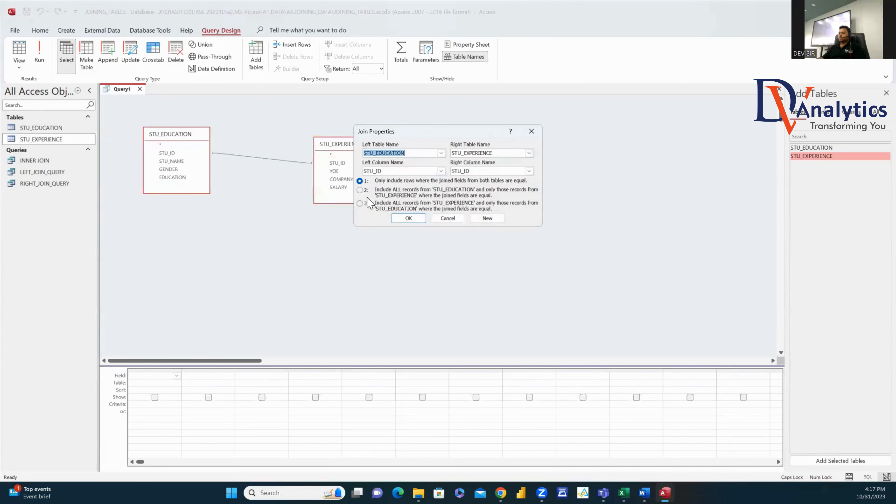
{"action": "left_click", "coordinate": [409, 219]}
Step: Add all fields from both tables to the query grid, aliasing the two STU_ID fields as SID1 and SID2
{"action": "double_click", "coordinate": [186, 136]}
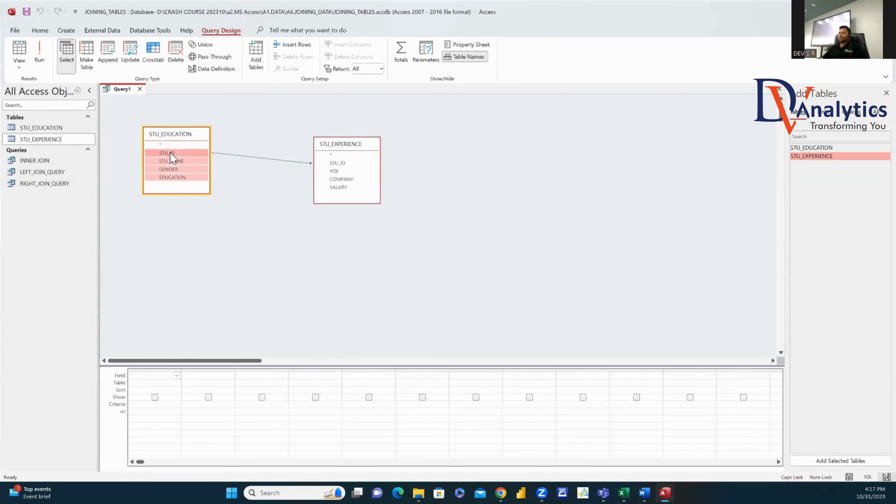
{"action": "left_click_drag", "start_coordinate": [174, 153], "coordinate": [169, 397]}
{"action": "double_click", "coordinate": [341, 144]}
{"action": "left_click_drag", "start_coordinate": [339, 171], "coordinate": [373, 389]}
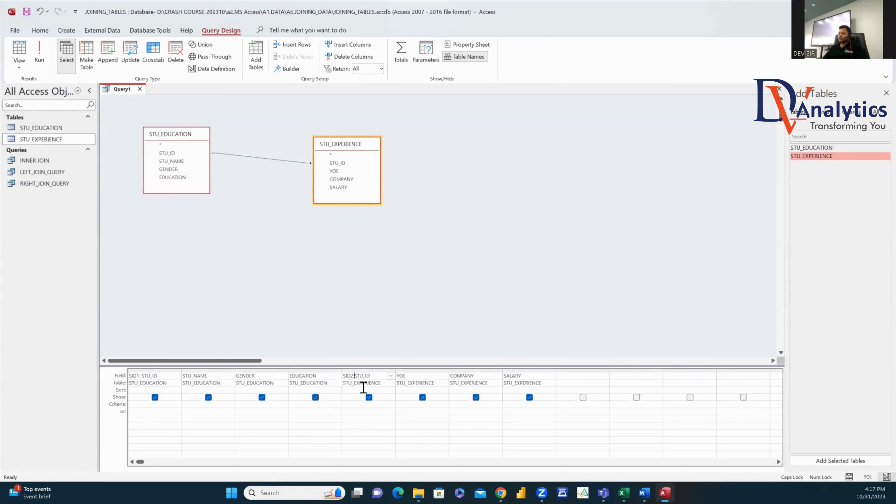
Step: Set an Is Null criterion on the SID2 field and run the query
{"action": "left_click", "coordinate": [373, 428]}
{"action": "type", "text": "IS NULL"}
{"action": "left_click", "coordinate": [39, 58]}
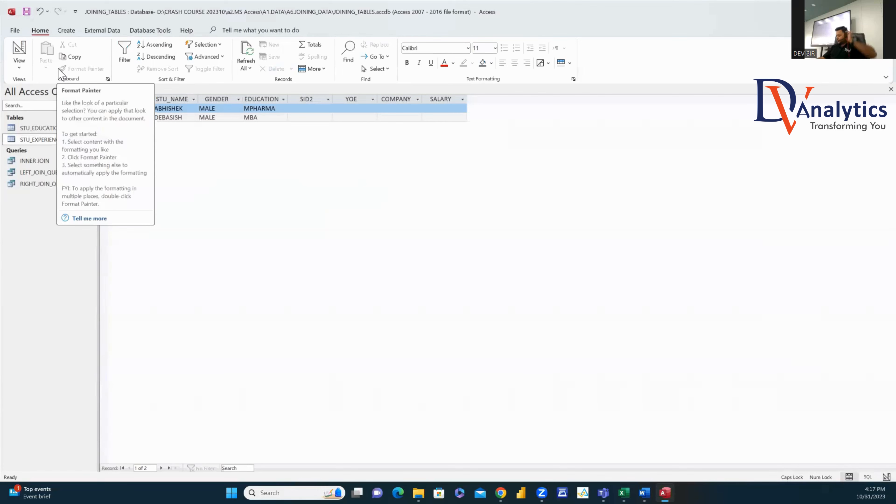
Step: Save the query as LEFT_NULL_JOIN and close it
{"action": "key", "text": "ctrl+s"}
{"action": "type", "text": "LEFT_NULL_JOIN"}
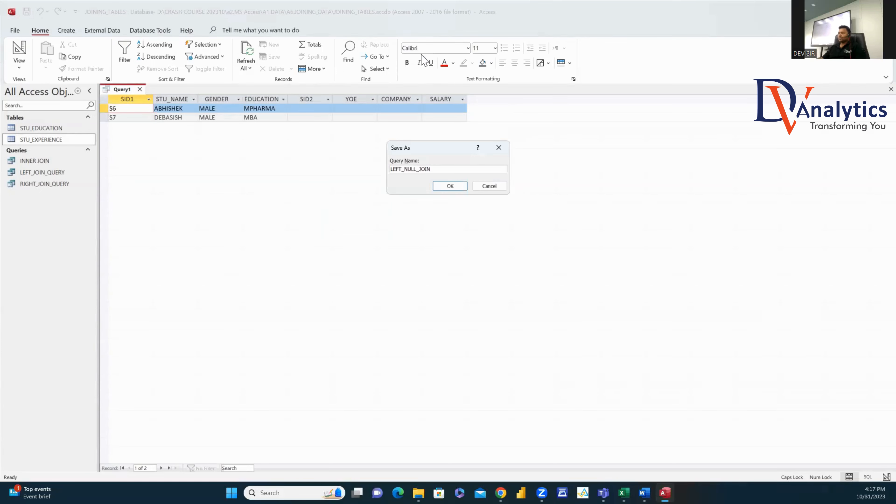
{"action": "left_click", "coordinate": [450, 186]}
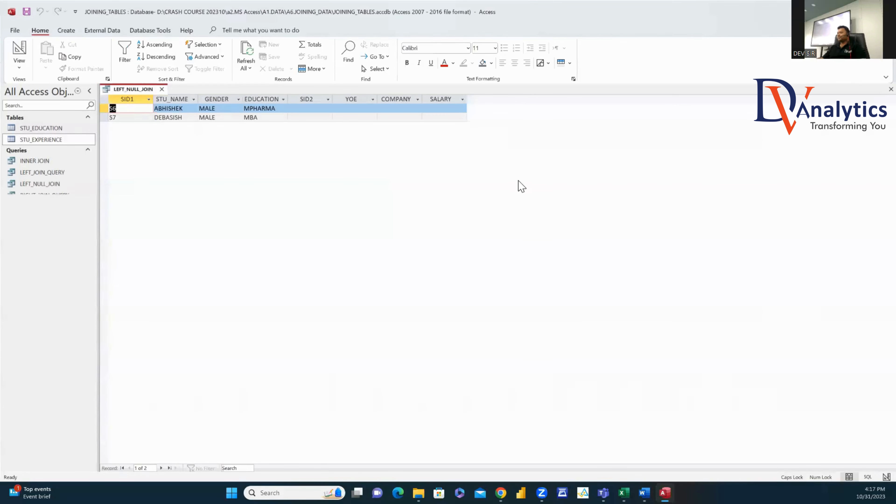
{"action": "left_click", "coordinate": [162, 89]}
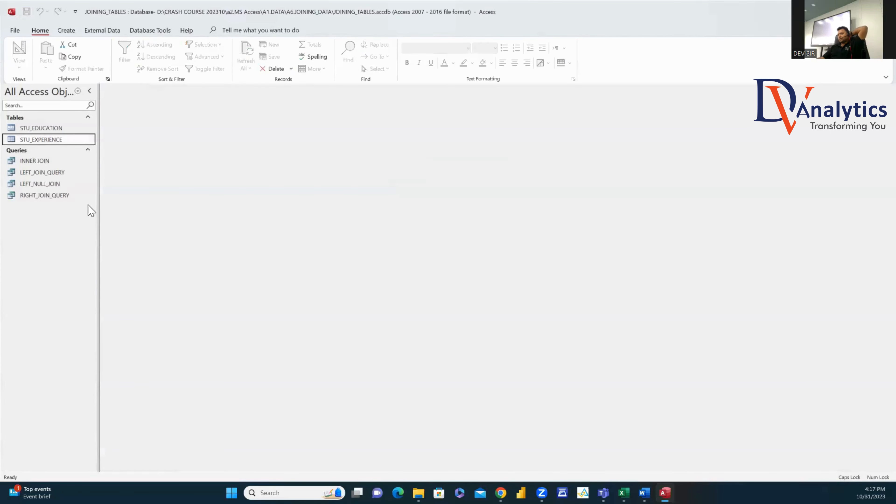
Step: Create a query design joining STU_EDUCATION to STU_EXPERIENCE on STU_ID, including all STU_EXPERIENCE records and only matching STU_EDUCATION records
{"action": "left_click", "coordinate": [67, 31]}
{"action": "left_click", "coordinate": [136, 64]}
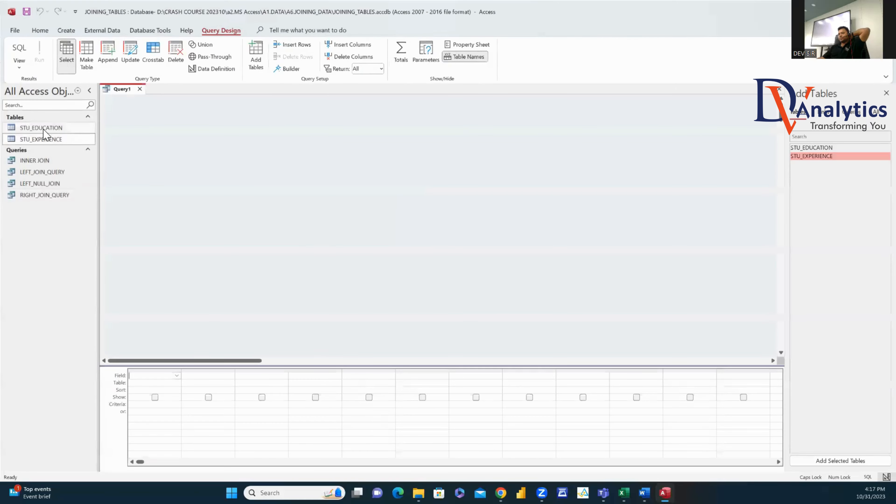
{"action": "left_click_drag", "start_coordinate": [43, 130], "coordinate": [343, 152]}
{"action": "left_click_drag", "start_coordinate": [222, 157], "coordinate": [358, 170]}
{"action": "double_click", "coordinate": [300, 163]}
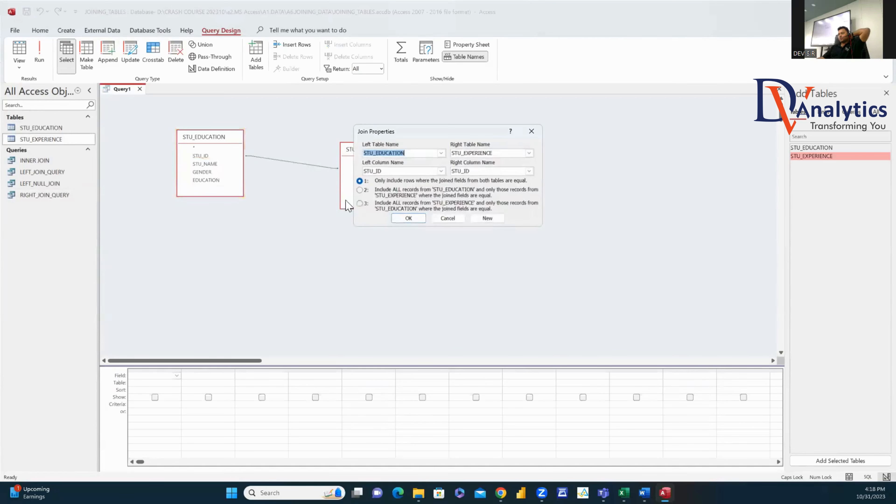
{"action": "left_click", "coordinate": [366, 205]}
{"action": "left_click", "coordinate": [408, 218]}
Step: Add all fields from both tables to the query grid, alias the two STU_ID fields as SID1 and SID2, and run the query
{"action": "double_click", "coordinate": [204, 137]}
{"action": "left_click_drag", "start_coordinate": [206, 155], "coordinate": [194, 370]}
{"action": "double_click", "coordinate": [367, 150]}
{"action": "left_click_drag", "start_coordinate": [362, 172], "coordinate": [360, 388]}
{"action": "left_click", "coordinate": [362, 377]}
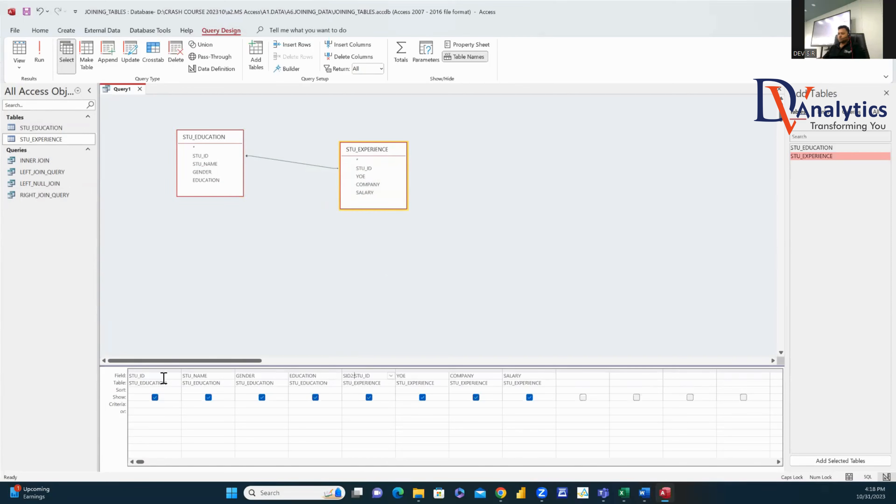
{"action": "left_click", "coordinate": [131, 377]}
{"action": "left_click", "coordinate": [42, 56]}
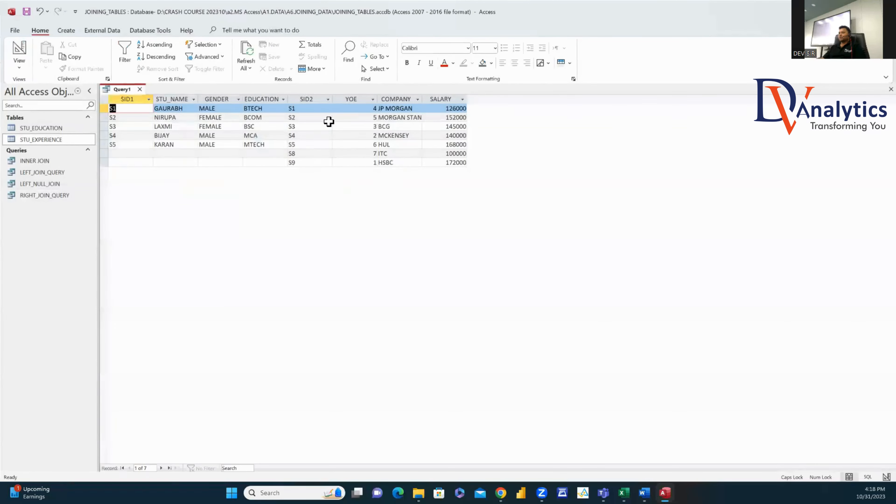
Step: Set an Is Null criterion on the SID1 field in the query design and run the query
{"action": "left_click", "coordinate": [21, 49]}
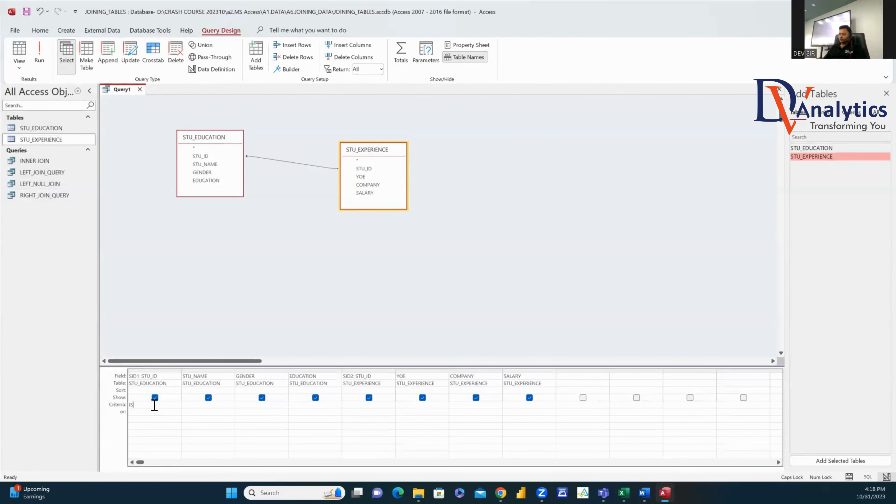
{"action": "left_click", "coordinate": [177, 414]}
{"action": "left_click", "coordinate": [39, 55]}
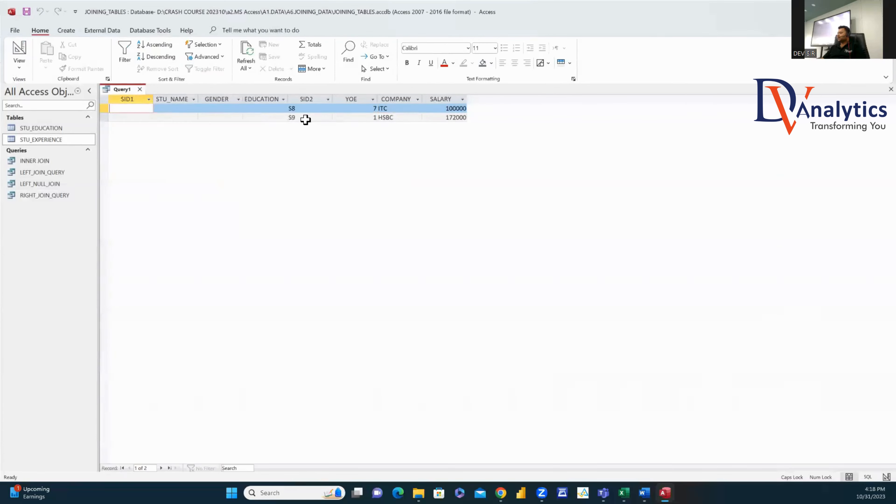
Step: Save the query as RIGHT_NULL_JOIN and close it
{"action": "key", "text": "ctrl+s"}
{"action": "type", "text": "RIGHT_NULL_JOIN"}
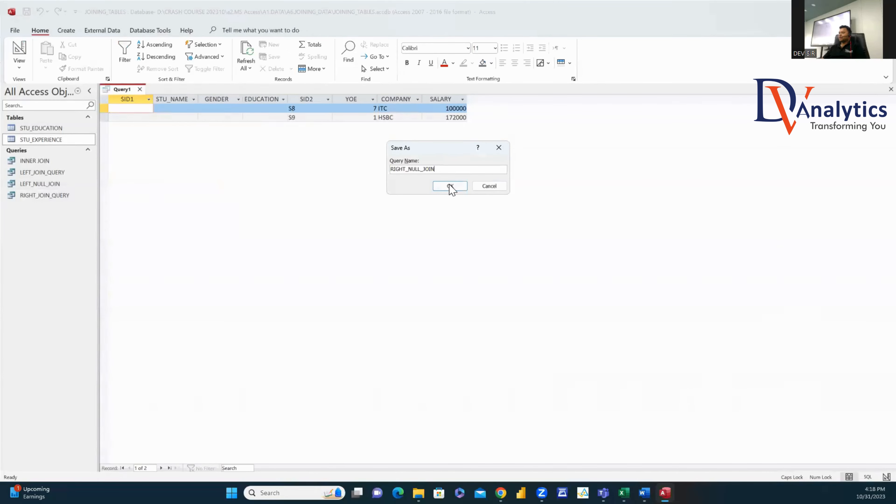
{"action": "left_click", "coordinate": [450, 186]}
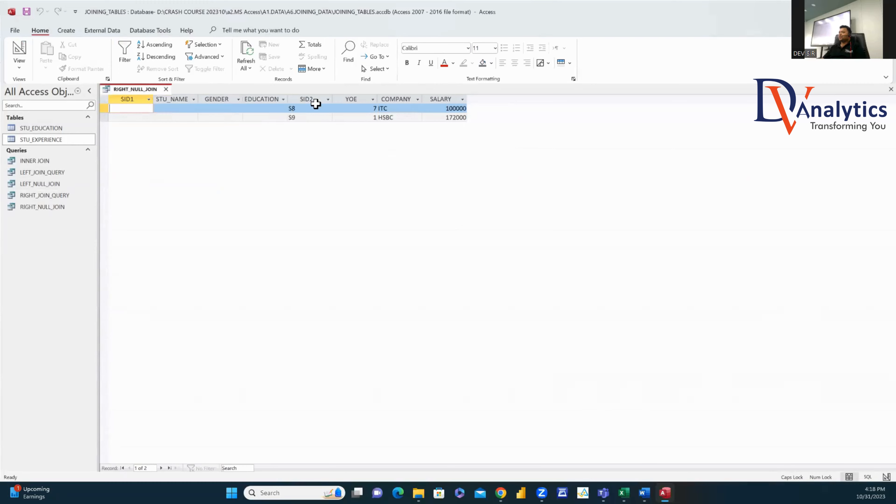
{"action": "left_click", "coordinate": [166, 90]}
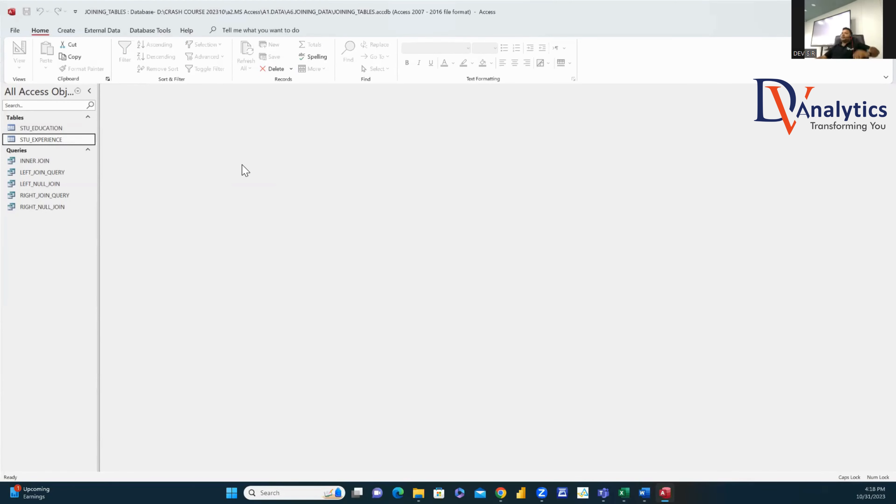
Step: Create a query design based on the INNER JOIN query and add all its fields to the grid
{"action": "left_click", "coordinate": [102, 30]}
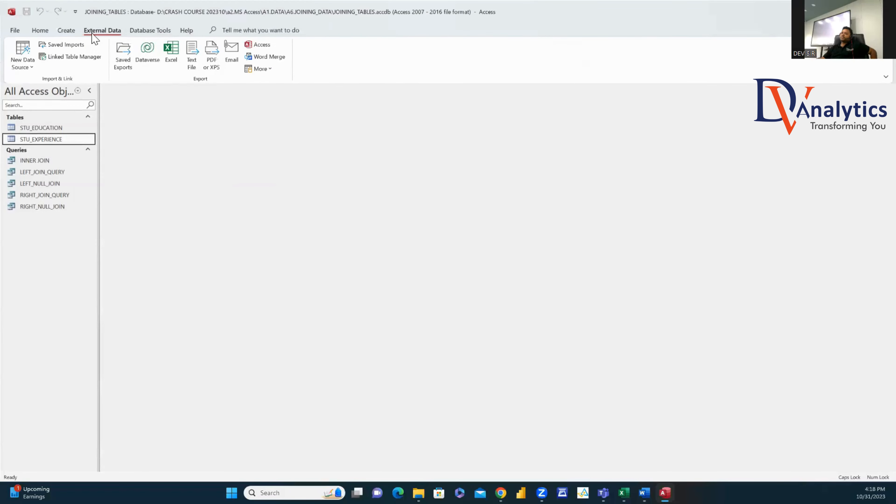
{"action": "left_click", "coordinate": [69, 29]}
{"action": "left_click", "coordinate": [153, 54]}
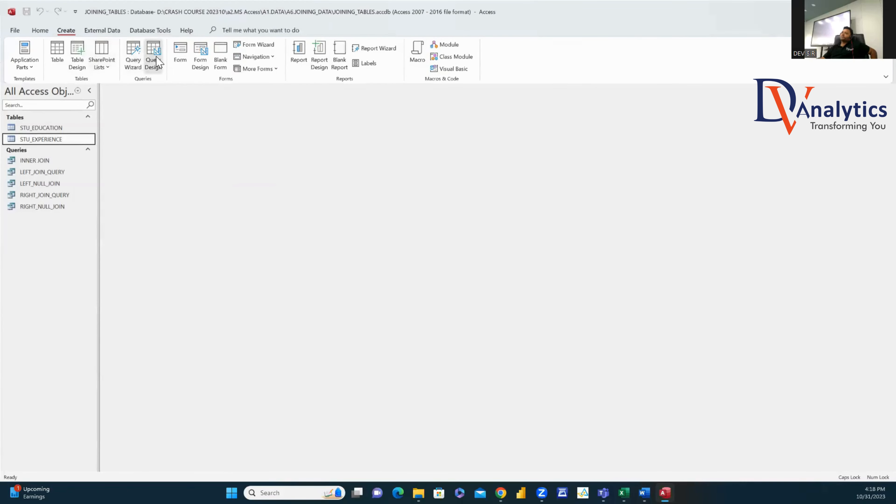
{"action": "left_click_drag", "start_coordinate": [45, 140], "coordinate": [146, 386]}
{"action": "double_click", "coordinate": [205, 139]}
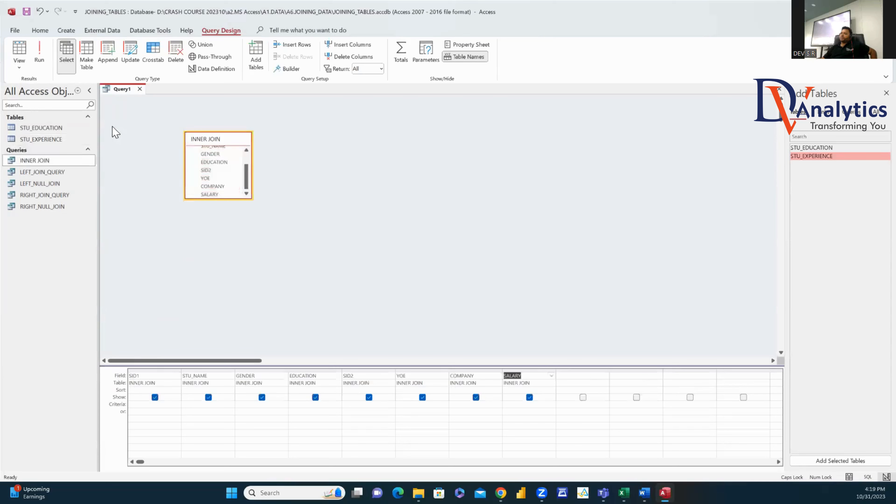
Step: Turn the query into a make-table query for a new table FULL_JOIN_OUTPUT in the current database and run it
{"action": "left_click", "coordinate": [87, 59]}
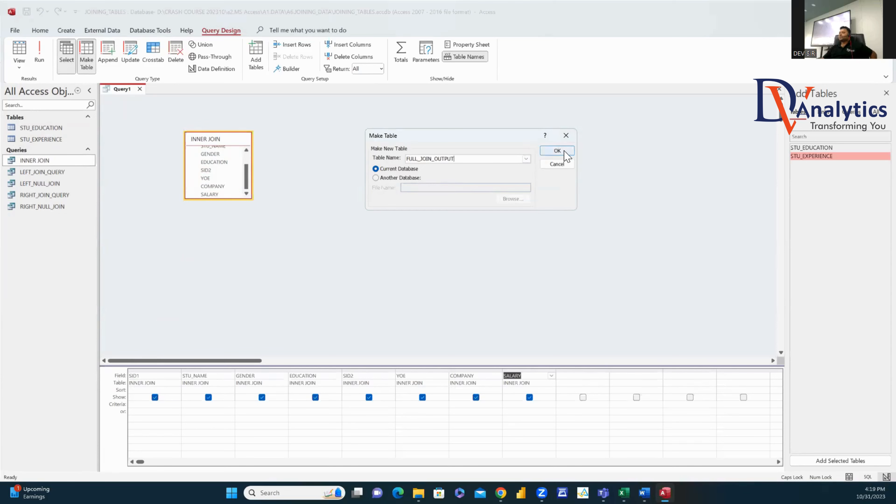
{"action": "left_click", "coordinate": [557, 150]}
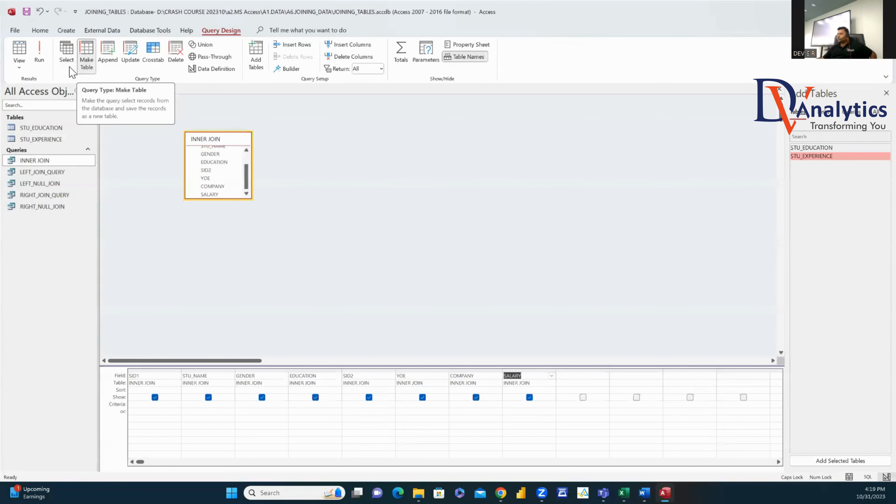
{"action": "left_click", "coordinate": [39, 55]}
{"action": "left_click", "coordinate": [434, 277]}
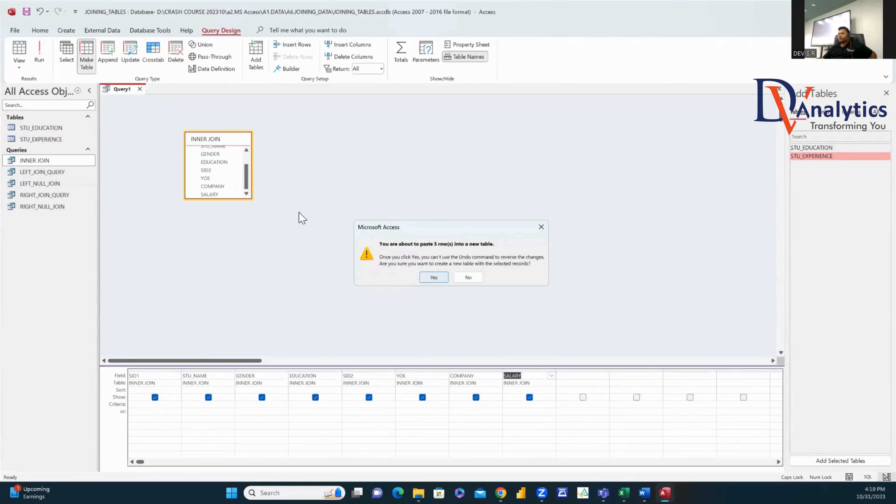
Step: Close the make-table query without saving it, then check the records in the FULL_JOIN_OUTPUT table and close the table
{"action": "left_click", "coordinate": [140, 90]}
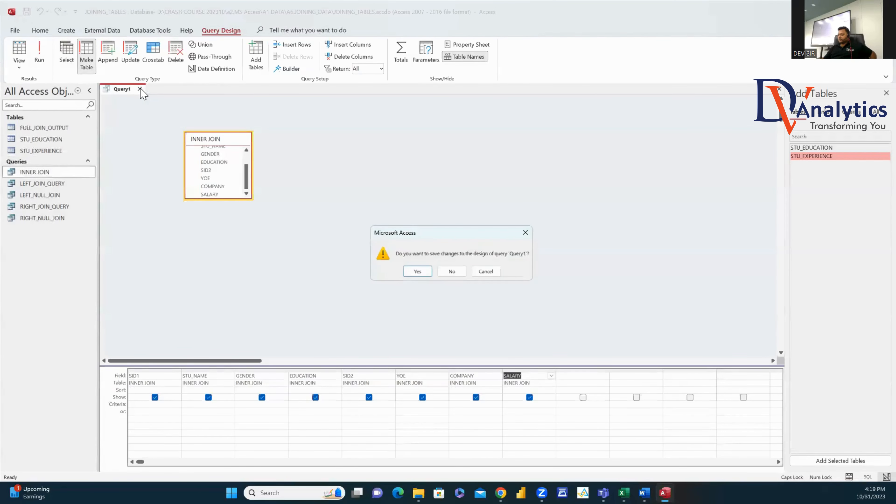
{"action": "left_click", "coordinate": [452, 272]}
{"action": "double_click", "coordinate": [37, 128]}
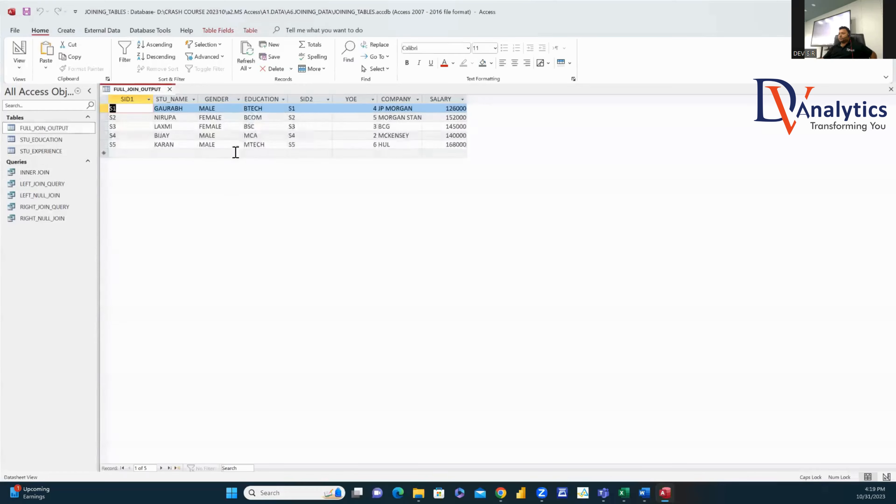
{"action": "left_click", "coordinate": [169, 89]}
Step: Create a query design based on the LEFT_NULL_JOIN query and add all its fields to the grid
{"action": "left_click", "coordinate": [66, 30]}
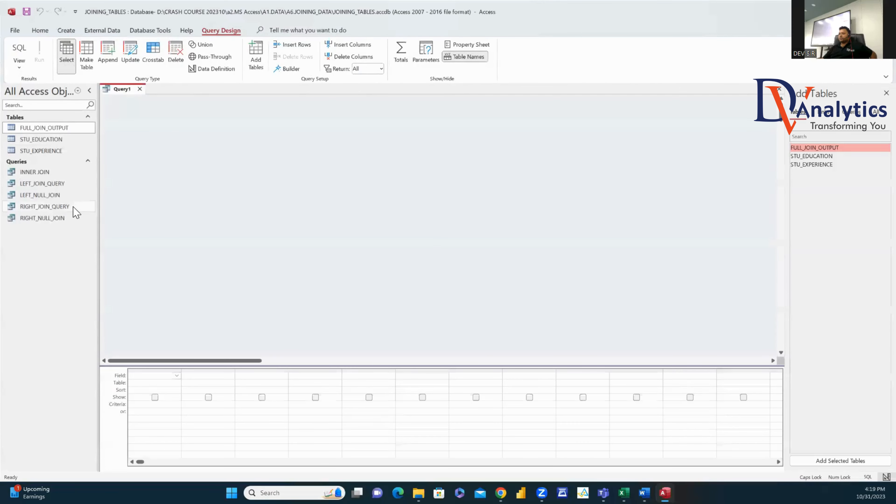
{"action": "left_click_drag", "start_coordinate": [40, 195], "coordinate": [166, 386]}
{"action": "double_click", "coordinate": [184, 143]}
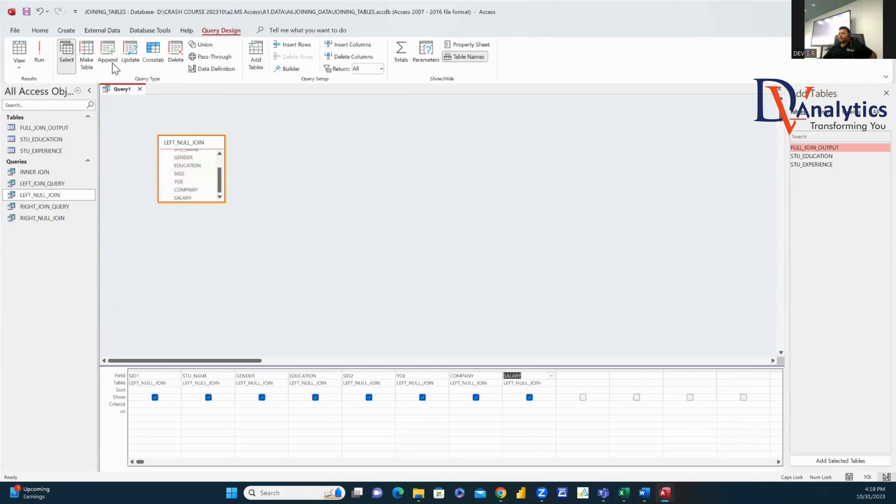
Step: Turn the LEFT_NULL_JOIN design into an append query targeting FULL_JOIN_OUTPUT and run it to append the rows
{"action": "left_click", "coordinate": [108, 53]}
{"action": "left_click", "coordinate": [526, 159]}
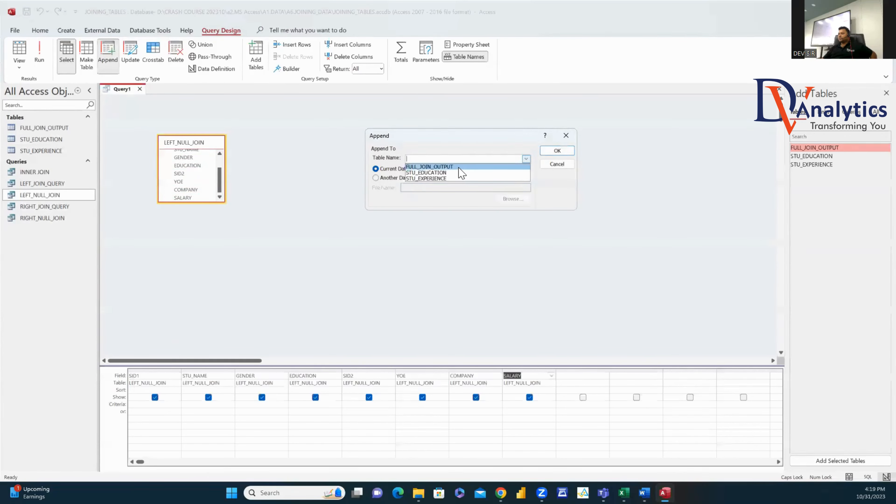
{"action": "left_click", "coordinate": [465, 167]}
{"action": "left_click", "coordinate": [545, 153]}
{"action": "left_click", "coordinate": [40, 61]}
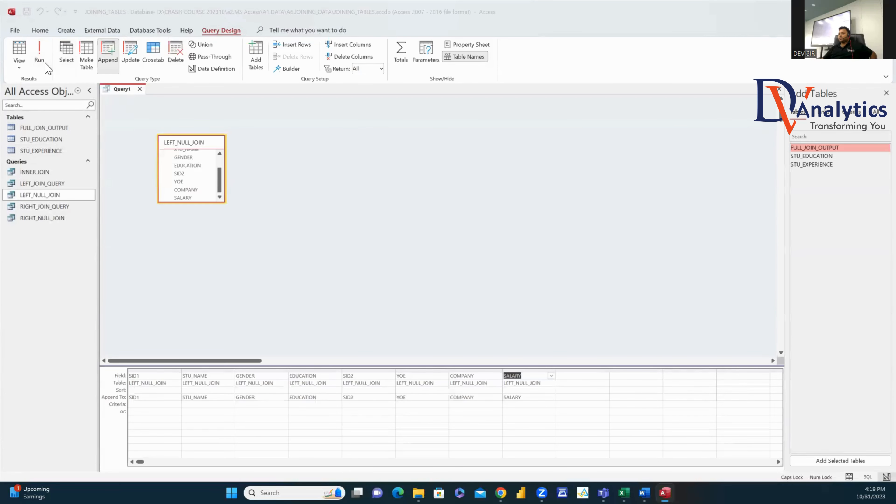
{"action": "left_click", "coordinate": [437, 281]}
Step: Replace LEFT_NULL_JOIN with the RIGHT_NULL_JOIN query in the design and add all its fields to the grid
{"action": "left_click", "coordinate": [216, 150]}
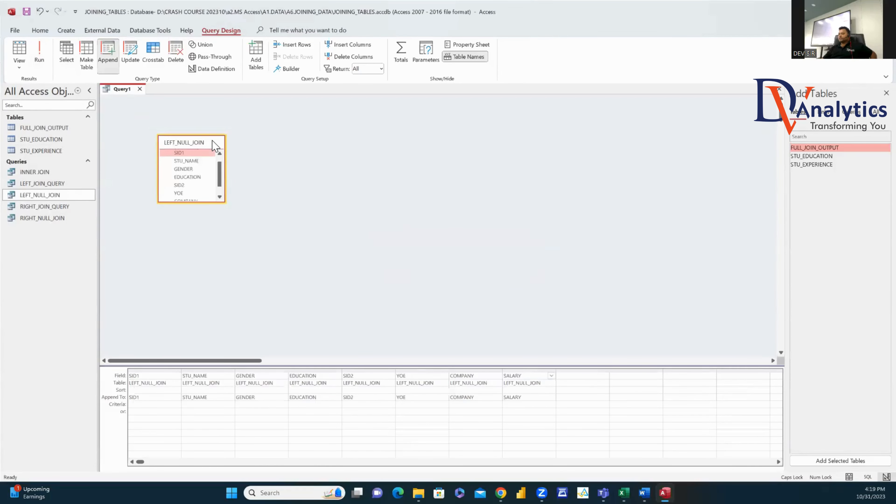
{"action": "key", "text": "Delete"}
{"action": "left_click_drag", "start_coordinate": [51, 218], "coordinate": [152, 374]}
{"action": "double_click", "coordinate": [203, 142]}
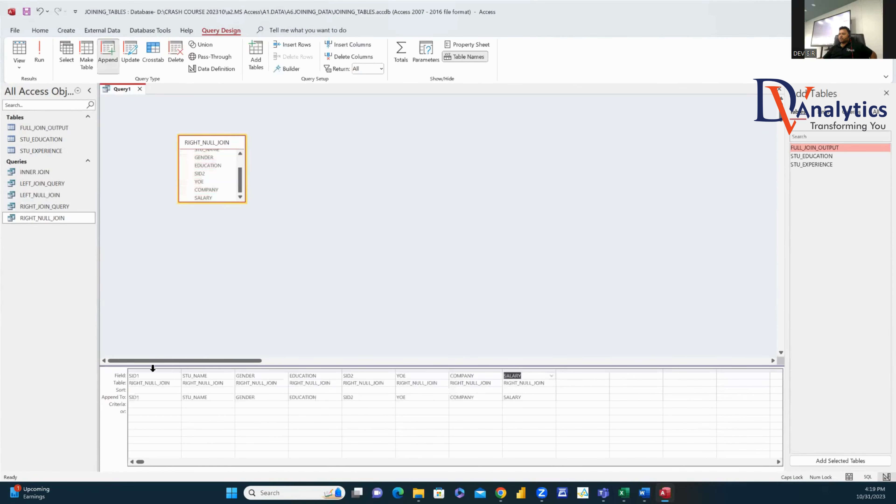
Step: Append the RIGHT_NULL_JOIN rows to the FULL_JOIN_OUTPUT table by running the append query
{"action": "left_click", "coordinate": [108, 53]}
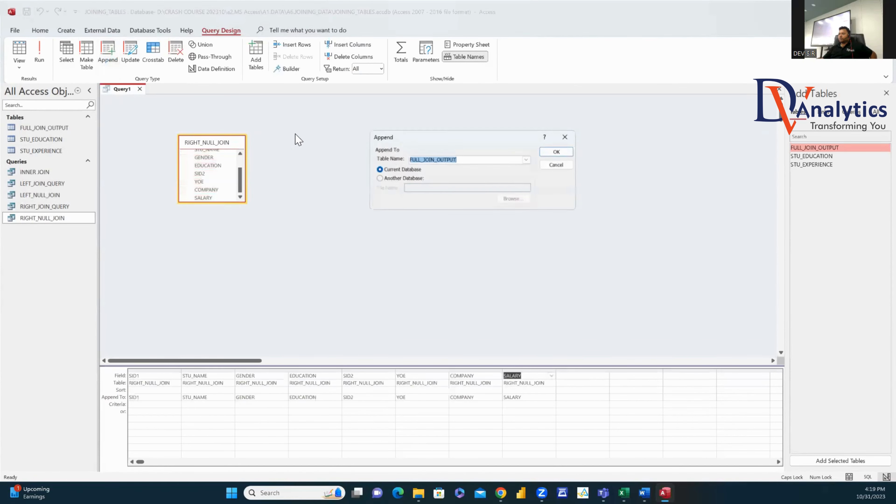
{"action": "left_click", "coordinate": [557, 151]}
{"action": "left_click", "coordinate": [40, 54]}
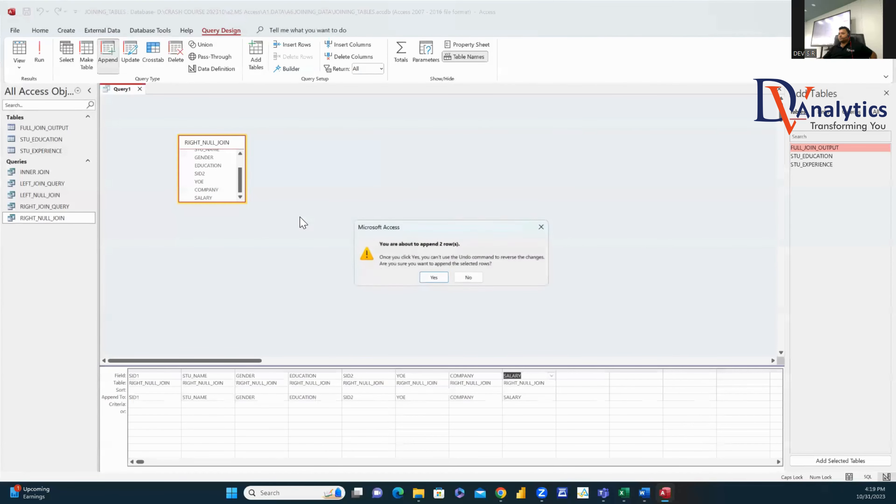
{"action": "left_click", "coordinate": [434, 280]}
Step: Check the combined records in the FULL_JOIN_OUTPUT table, then close the table and discard the append query without saving
{"action": "double_click", "coordinate": [61, 130]}
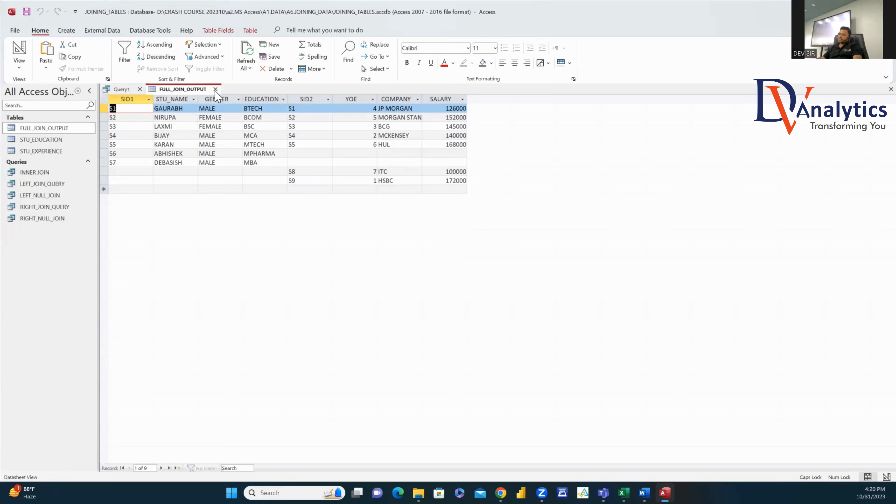
{"action": "left_click", "coordinate": [215, 89]}
{"action": "left_click", "coordinate": [140, 89]}
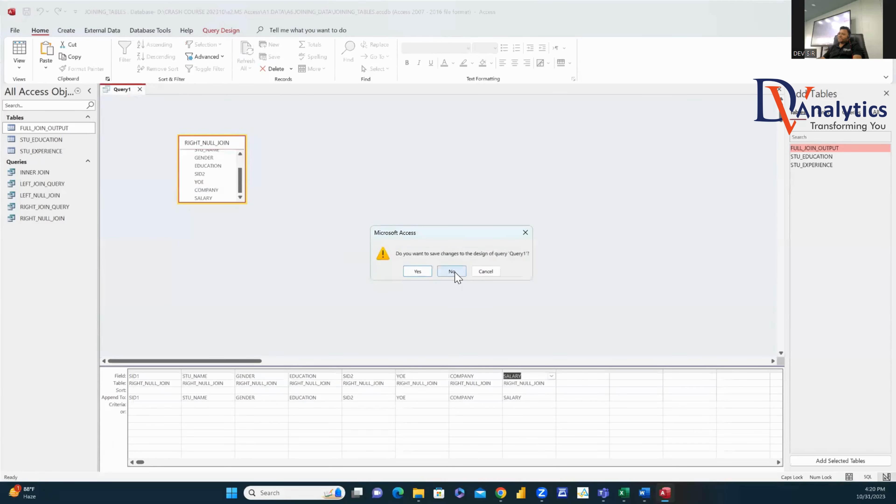
{"action": "left_click", "coordinate": [452, 271]}
Step: Create a new query design with all fields of the LEFT_NULL_JOIN query in the grid
{"action": "left_click", "coordinate": [93, 31]}
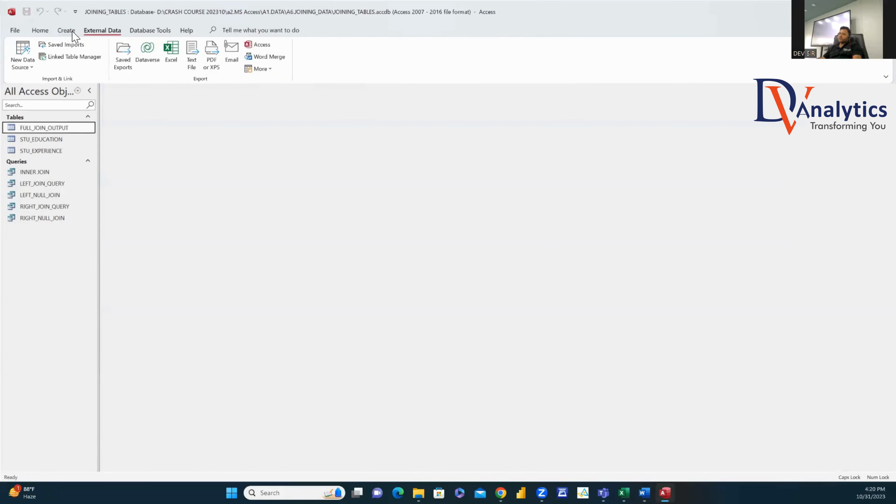
{"action": "left_click", "coordinate": [66, 30]}
{"action": "left_click", "coordinate": [152, 56]}
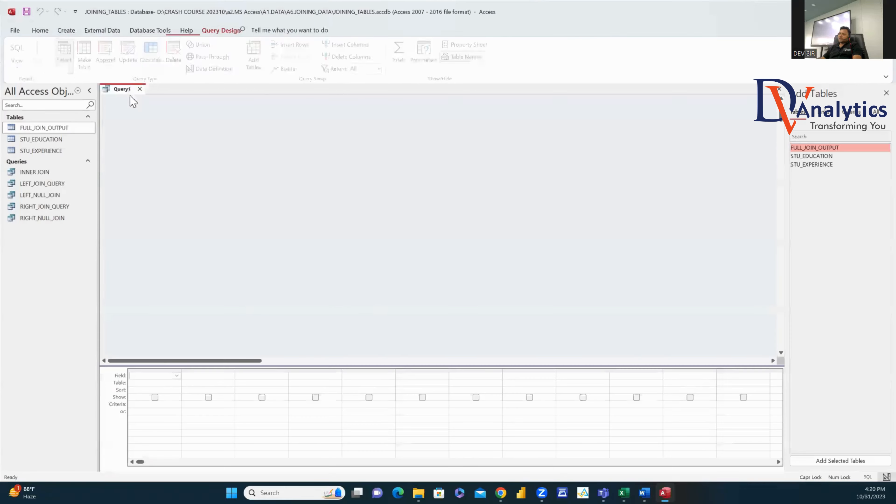
{"action": "left_click_drag", "start_coordinate": [41, 195], "coordinate": [149, 380]}
{"action": "double_click", "coordinate": [202, 133]}
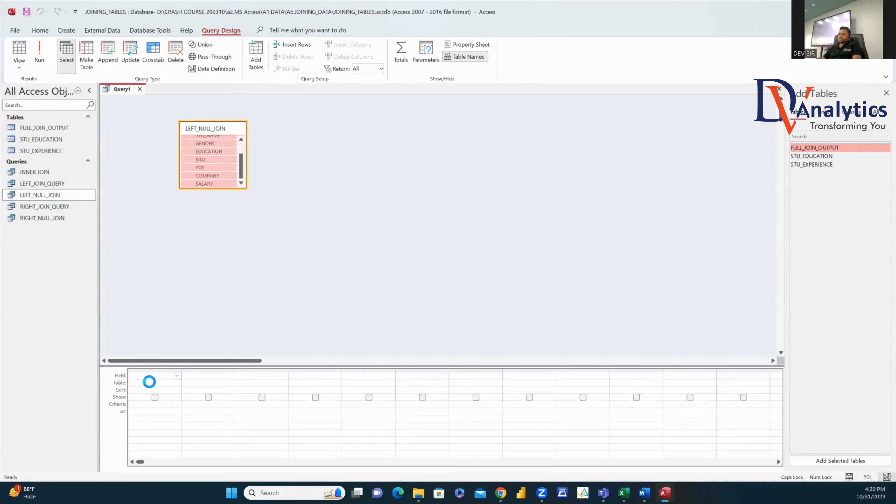
Step: Turn the query into a make-table query for UN_MATCHED_OUTPUT in the current database and run it
{"action": "left_click", "coordinate": [88, 58]}
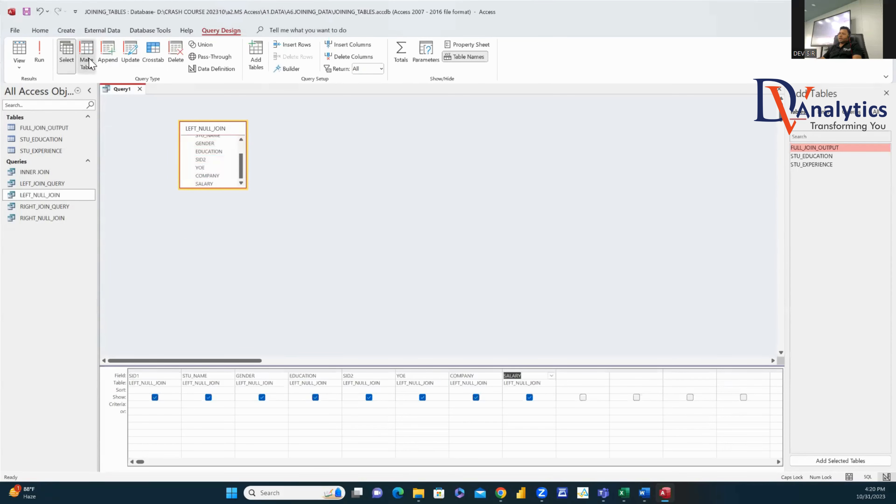
{"action": "type", "text": "UN_MA"}
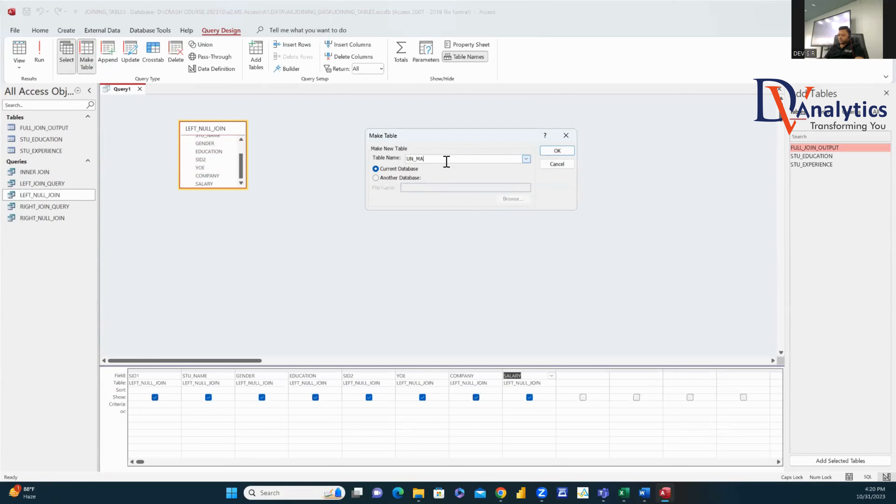
{"action": "type", "text": "TCHED_OUTPUT"}
{"action": "left_click", "coordinate": [557, 151]}
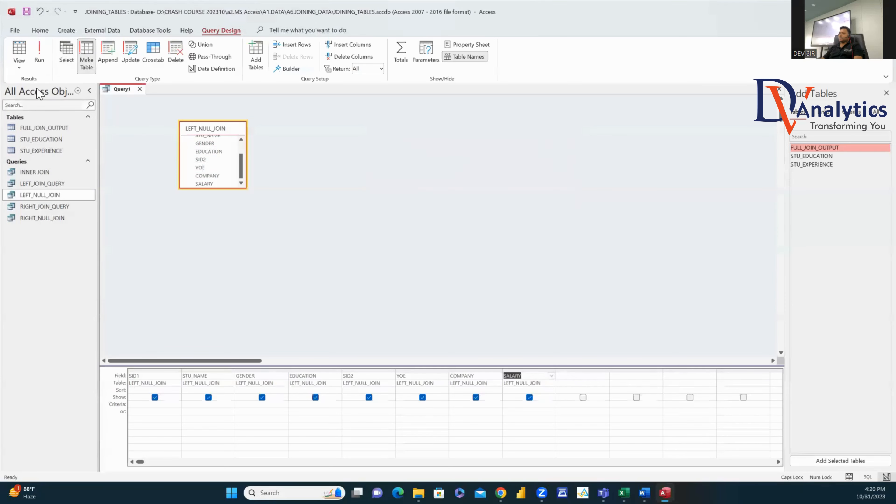
{"action": "left_click", "coordinate": [39, 53]}
{"action": "left_click", "coordinate": [434, 279]}
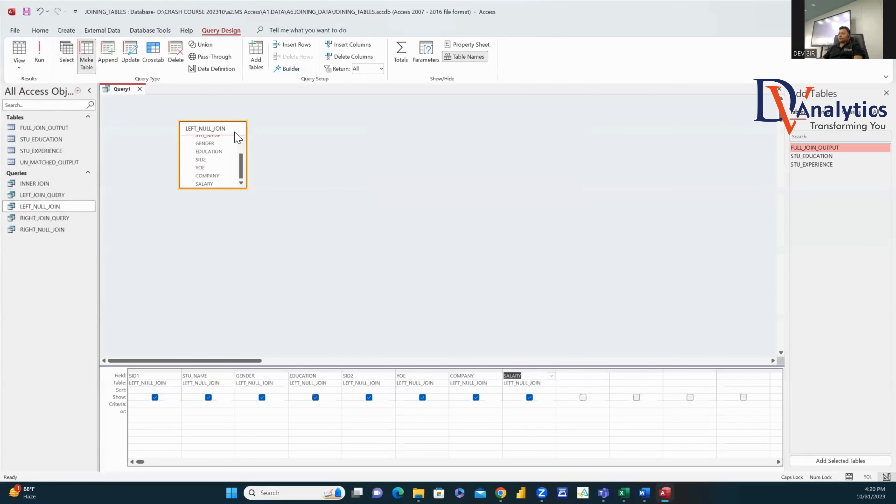
Step: Swap LEFT_NULL_JOIN for the RIGHT_NULL_JOIN query in the make-table design and put all its fields in the grid
{"action": "left_click", "coordinate": [238, 138]}
{"action": "key", "text": "Delete"}
{"action": "left_click_drag", "start_coordinate": [39, 229], "coordinate": [142, 383]}
{"action": "double_click", "coordinate": [213, 145]}
Step: Change the query to an append query targeting UN_MATCHED_OUTPUT and run it to append the RIGHT_NULL_JOIN rows
{"action": "left_click", "coordinate": [108, 53]}
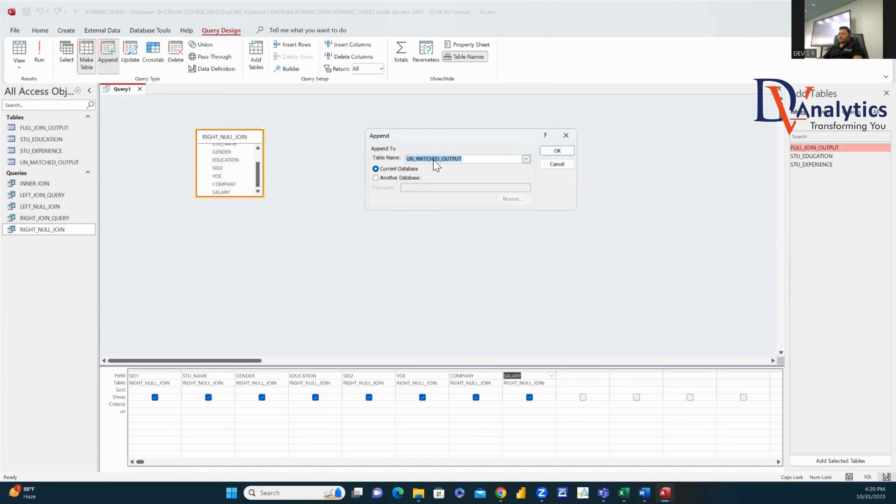
{"action": "left_click", "coordinate": [557, 150]}
{"action": "left_click", "coordinate": [40, 60]}
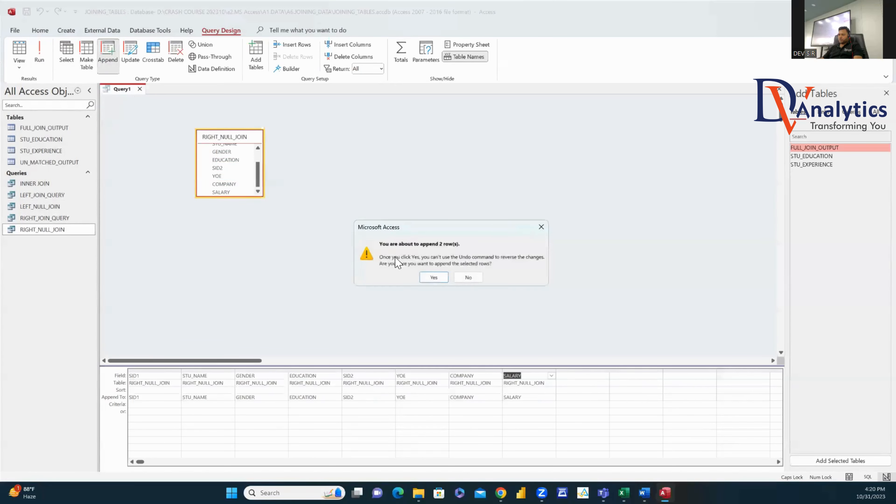
{"action": "left_click", "coordinate": [437, 278]}
Step: Check the records in the UN_MATCHED_OUTPUT table, then close it and discard the append query without saving
{"action": "left_click", "coordinate": [37, 163]}
{"action": "double_click", "coordinate": [37, 163]}
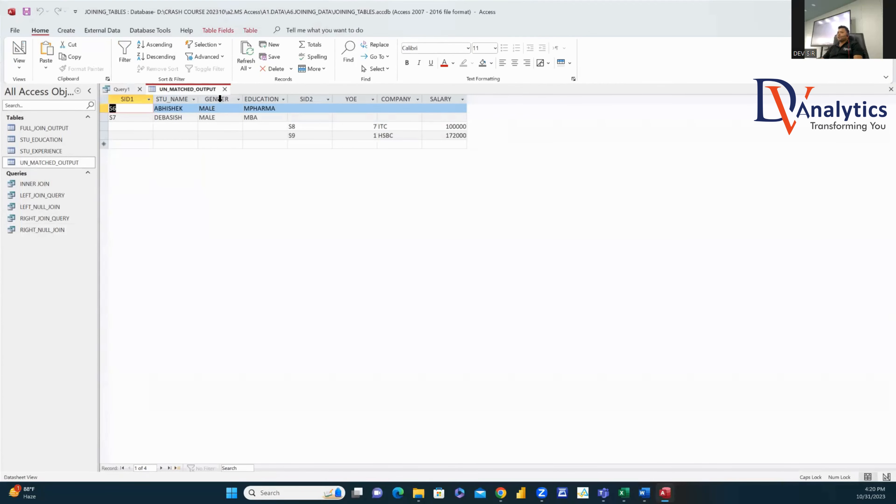
{"action": "left_click", "coordinate": [225, 89]}
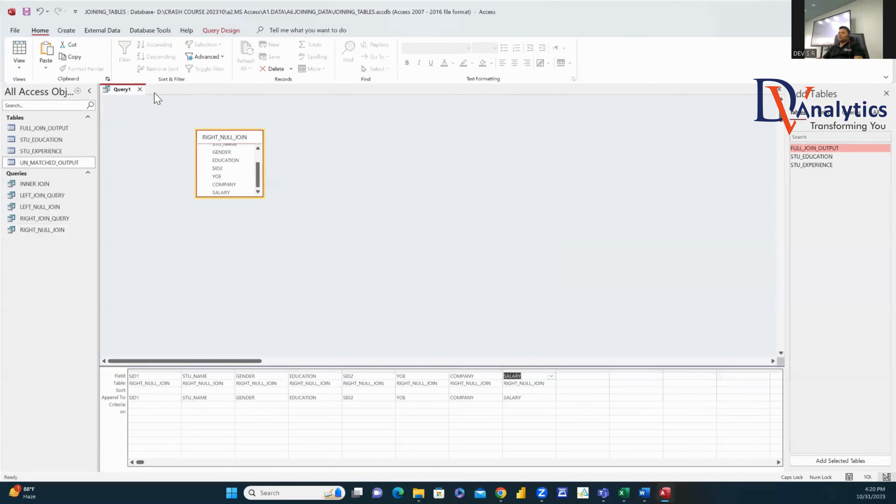
{"action": "left_click", "coordinate": [140, 90]}
{"action": "left_click", "coordinate": [445, 273]}
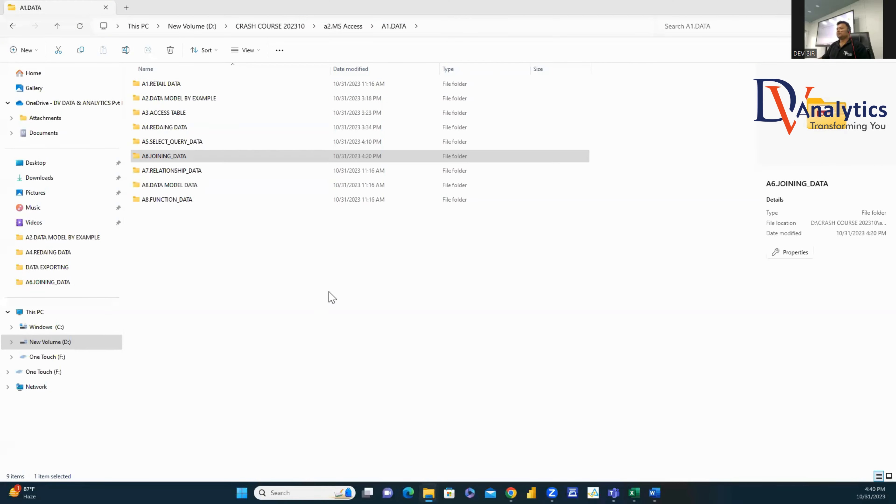
Step: Create a new Access database file named REALATIONSHIP_IN_ACCESS in the A7.RELATIONSHIP_DATA folder in File Explorer
{"action": "double_click", "coordinate": [190, 174]}
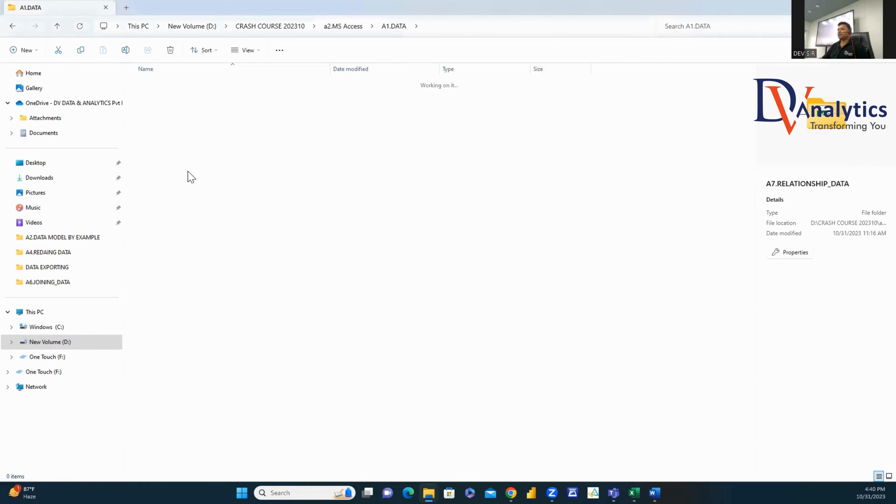
{"action": "right_click", "coordinate": [176, 120]}
{"action": "mouse_move", "coordinate": [206, 194]}
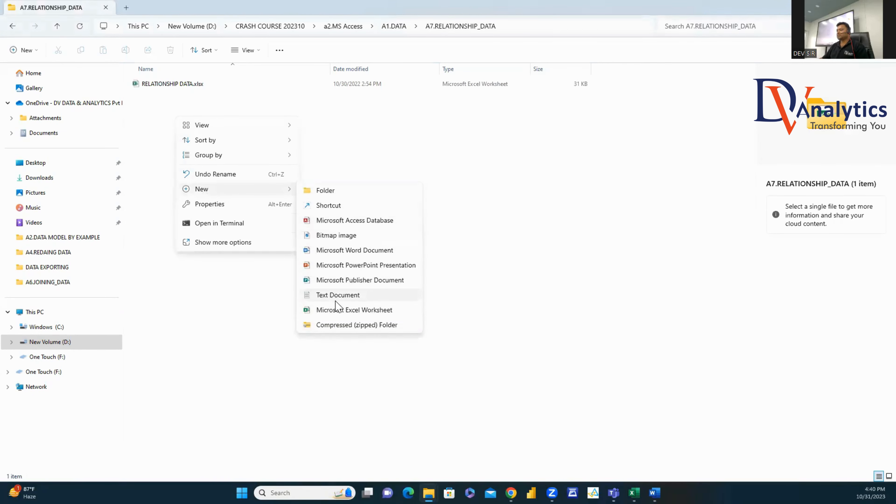
{"action": "left_click", "coordinate": [330, 222]}
{"action": "type", "text": "REALATION"}
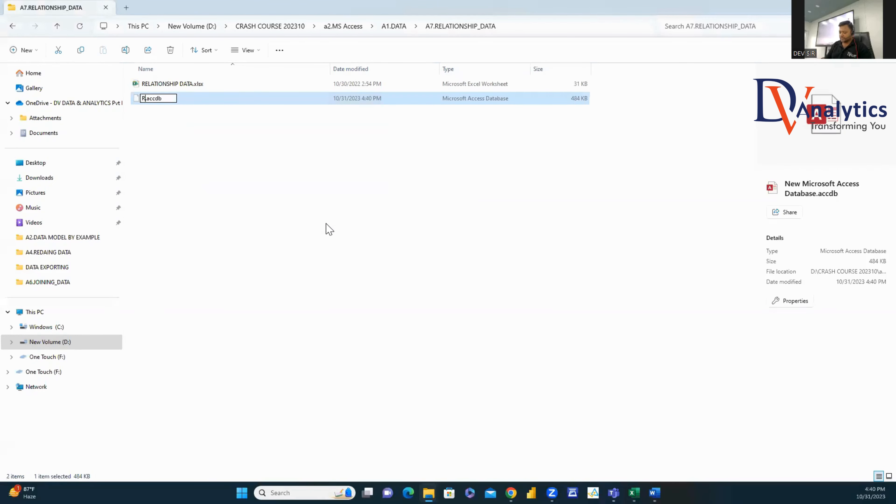
{"action": "type", "text": "SHIP_"}
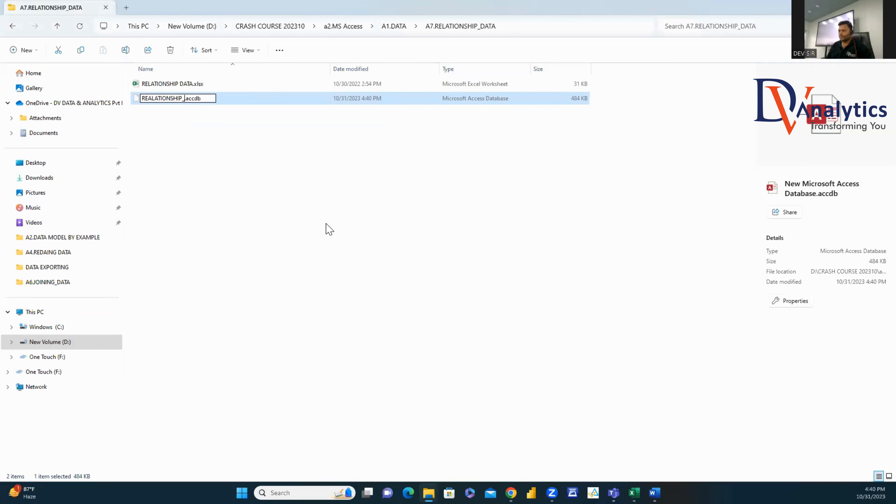
{"action": "type", "text": "IN_ACCESS"}
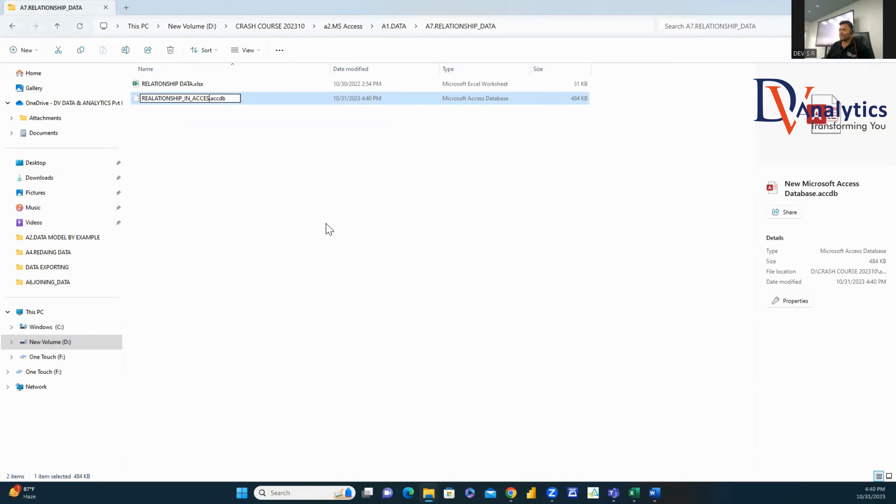
{"action": "left_click", "coordinate": [219, 159]}
Step: Open and close the new database, and correct its file name to RELATIONSHIP_IN_ACCESS.accdb
{"action": "double_click", "coordinate": [171, 99]}
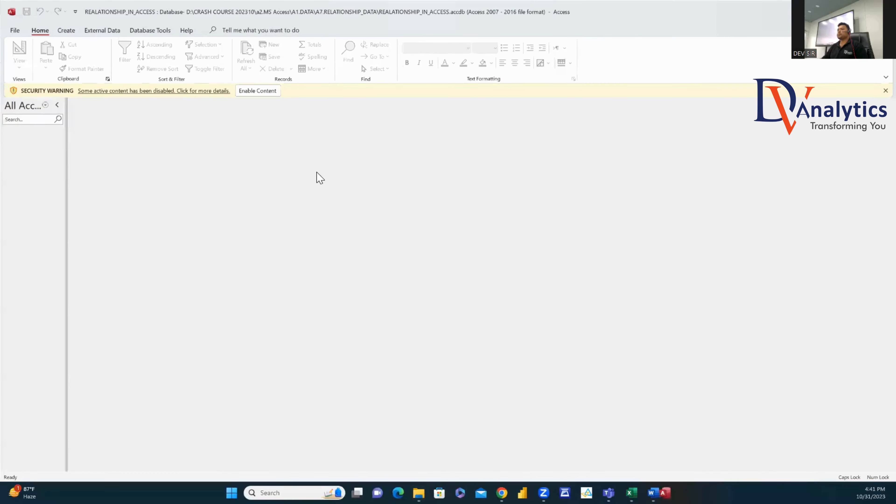
{"action": "key", "text": "alt+F4"}
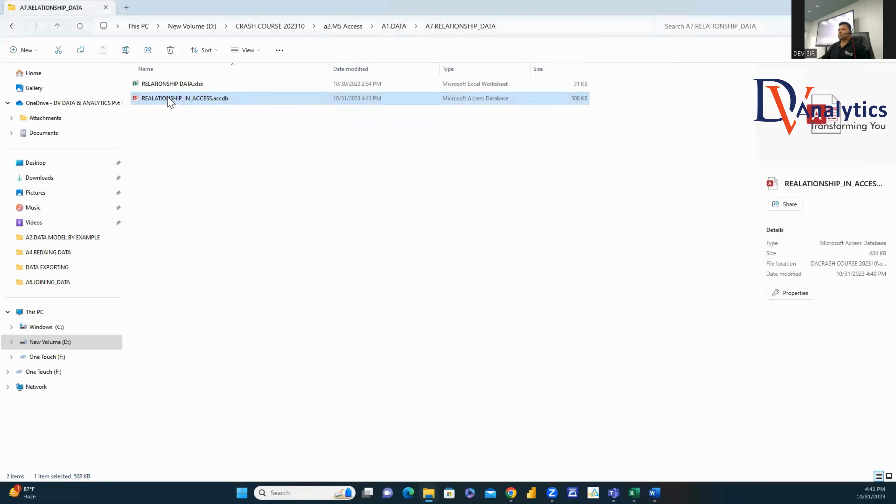
{"action": "right_click", "coordinate": [172, 99]}
{"action": "left_click", "coordinate": [215, 108]}
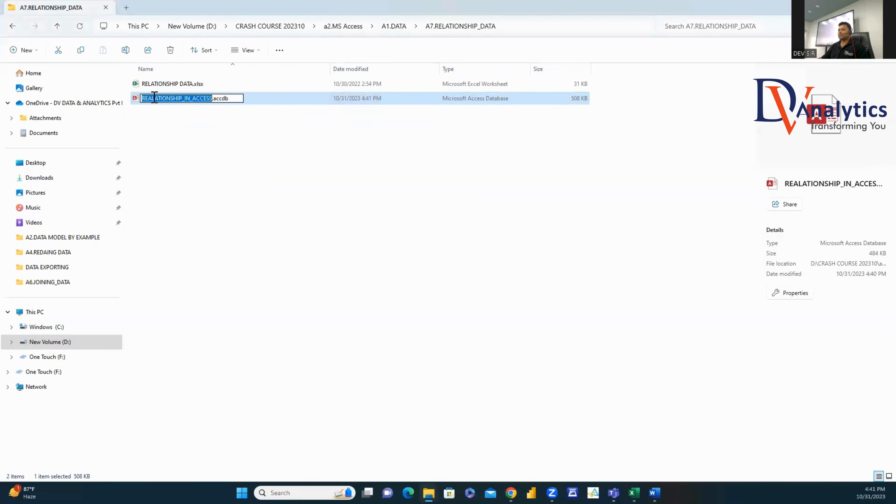
{"action": "left_click", "coordinate": [153, 98]}
{"action": "key", "text": "BackSpace"}
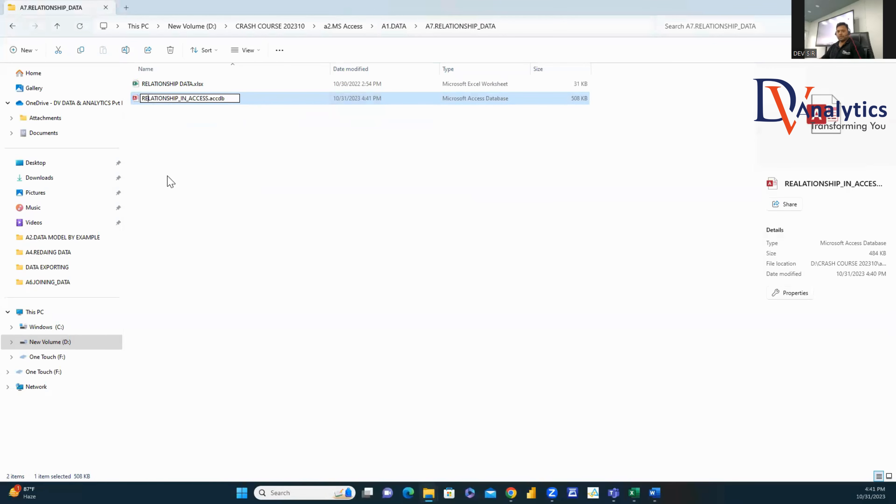
{"action": "left_click", "coordinate": [170, 114]}
Step: Open the RELATIONSHIP_IN_ACCESS.accdb database in Access
{"action": "double_click", "coordinate": [162, 104]}
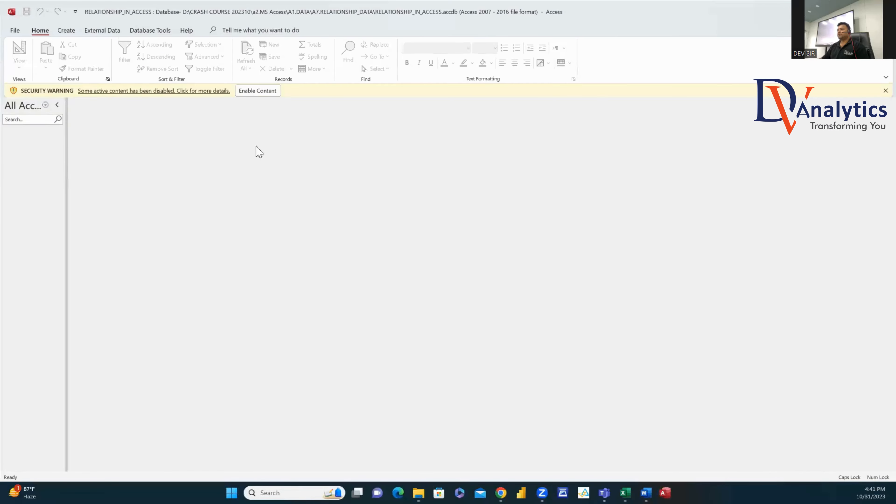
{"action": "key", "text": "alt+Tab"}
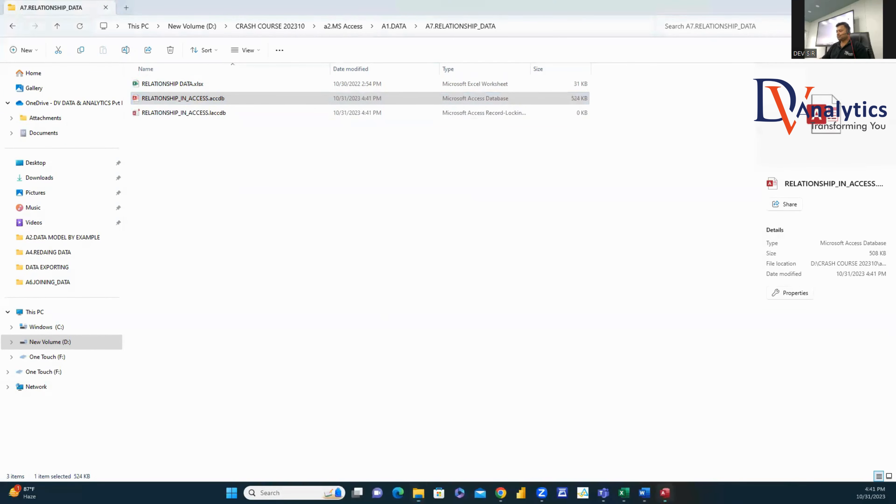
{"action": "left_click", "coordinate": [666, 493]}
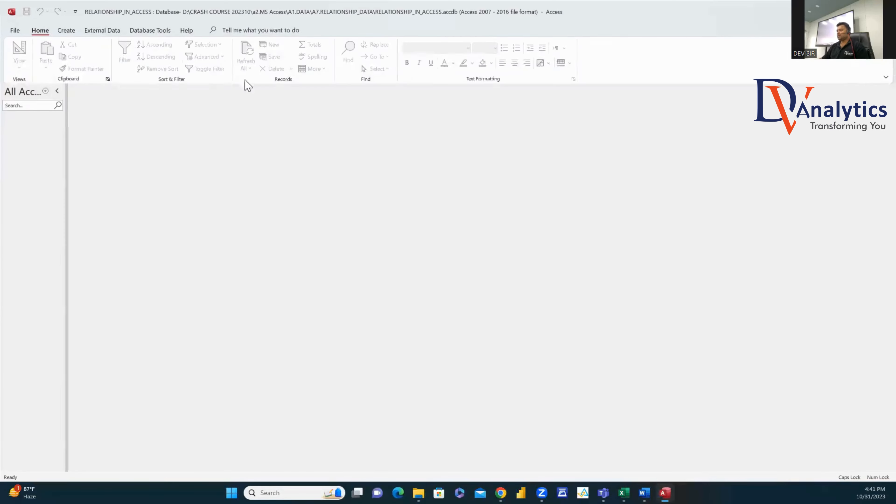
Step: Start an Excel import into a new table with RELATIONSHIP DATA.xlsx from the D: drive's CRASH COURSE 202310\a2.MS Access\A1.DATA\A7.RELATIONSHIP_DATA folder as source
{"action": "left_click", "coordinate": [100, 31]}
{"action": "left_click", "coordinate": [22, 57]}
{"action": "mouse_move", "coordinate": [40, 84]}
{"action": "left_click", "coordinate": [127, 84]}
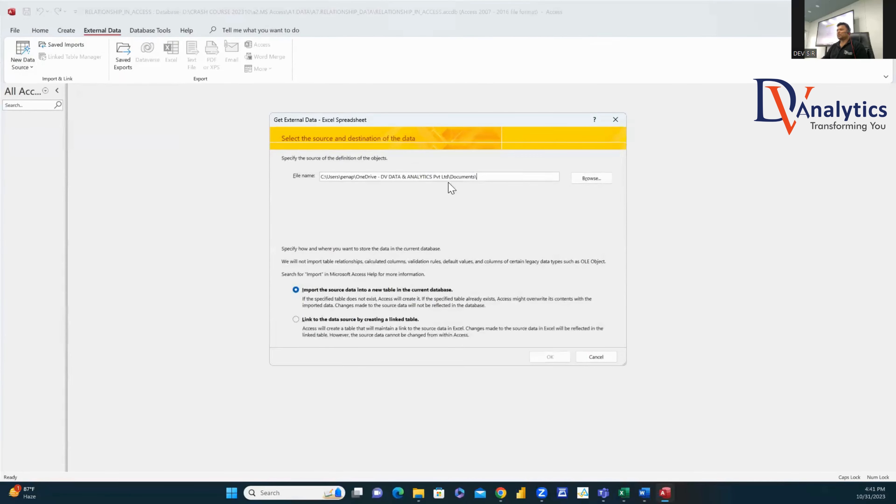
{"action": "left_click", "coordinate": [591, 178]}
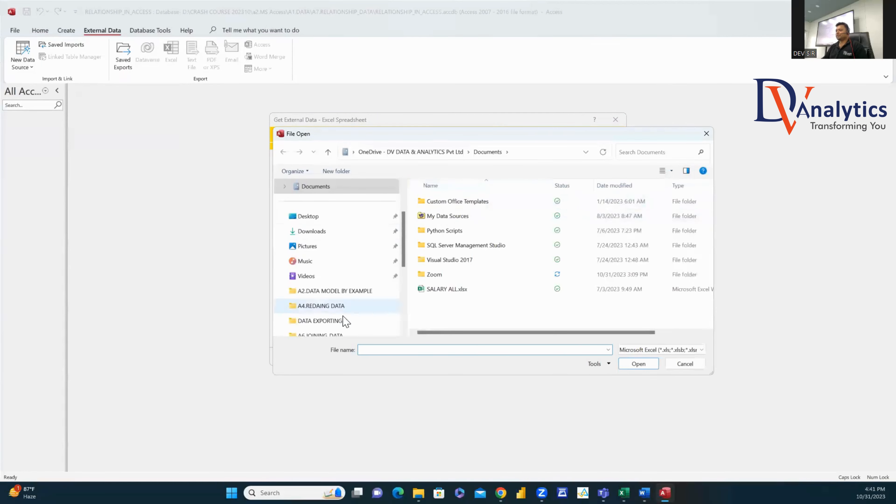
{"action": "scroll", "coordinate": [346, 321], "scroll_direction": "down", "scroll_amount": 5}
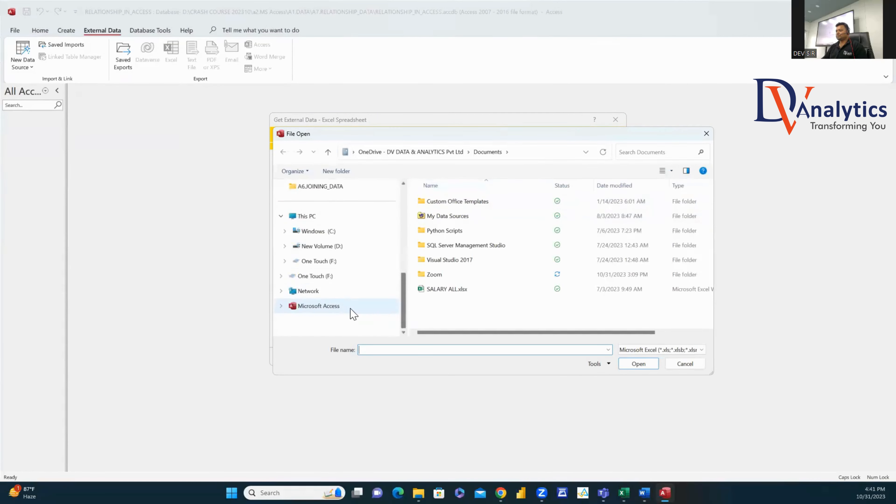
{"action": "left_click", "coordinate": [322, 247]}
{"action": "double_click", "coordinate": [441, 215]}
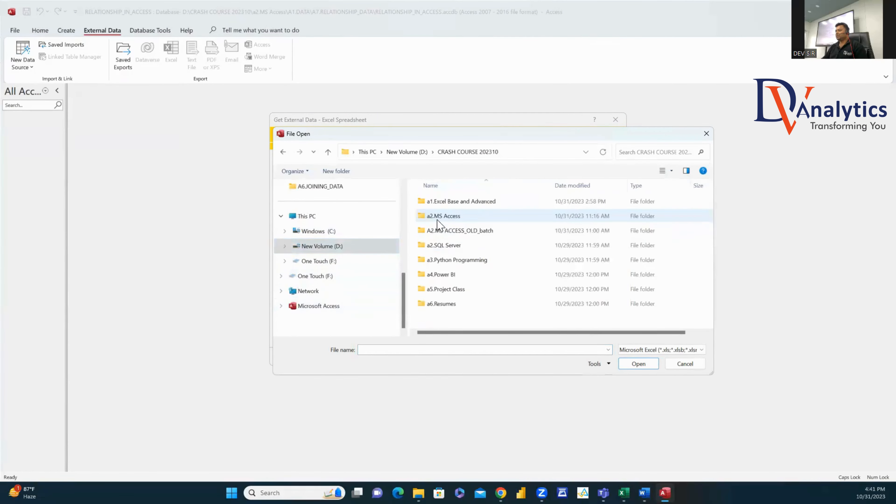
{"action": "double_click", "coordinate": [438, 219]}
{"action": "double_click", "coordinate": [447, 226]}
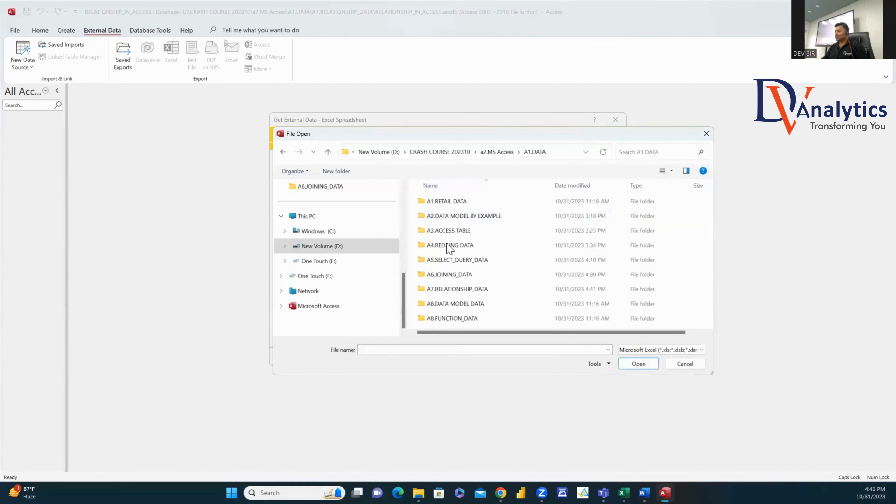
{"action": "double_click", "coordinate": [457, 288]}
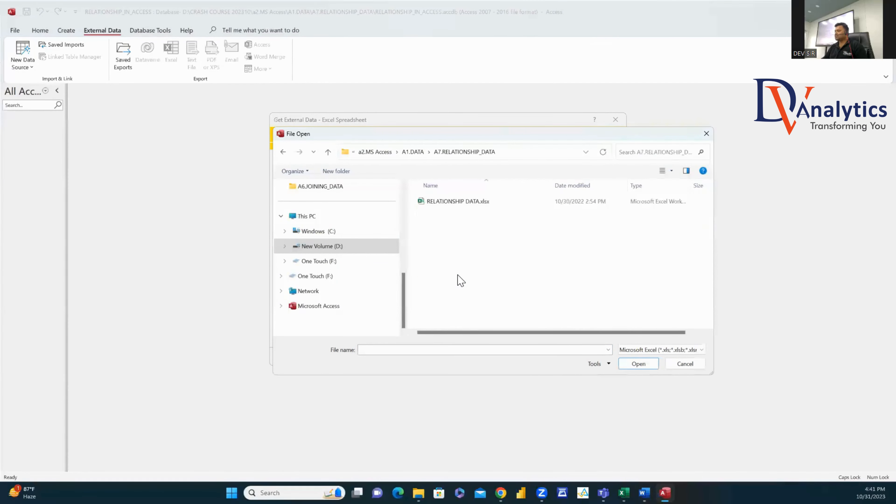
{"action": "double_click", "coordinate": [456, 203]}
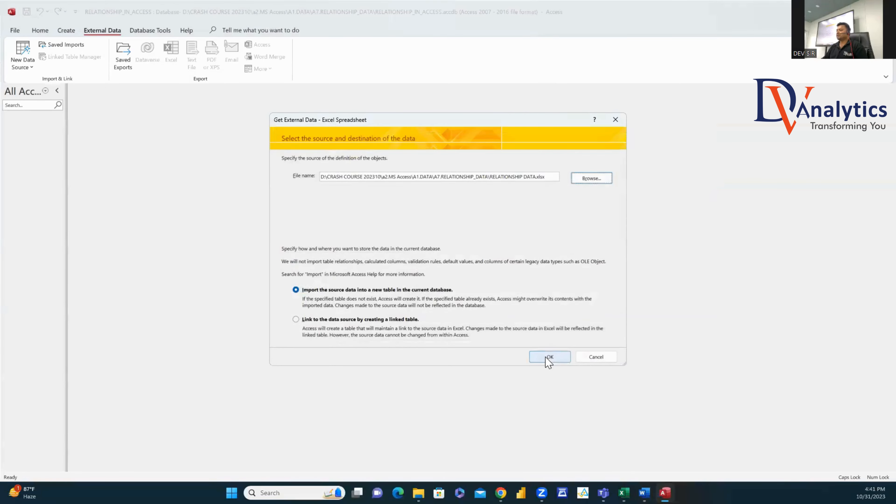
{"action": "left_click", "coordinate": [549, 357]}
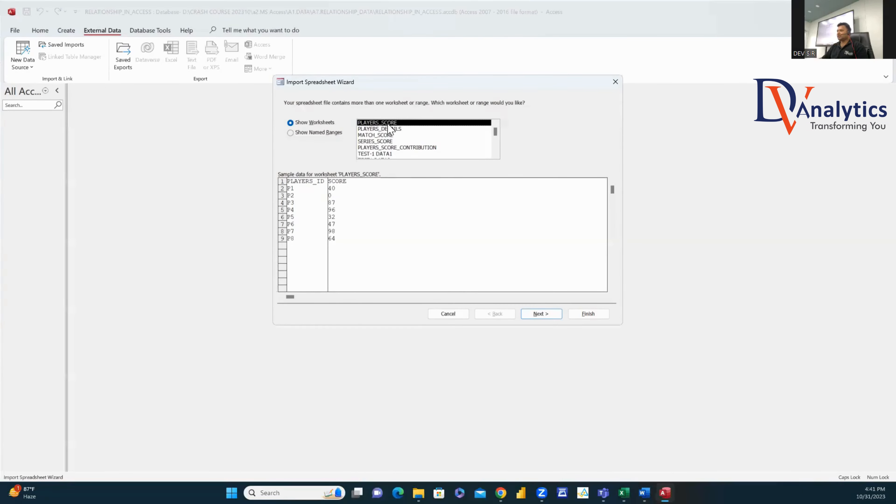
Step: Import the PLAYERS_SCORE worksheet without a primary key as table PLAYERS_SCORE, and briefly open the table to check it
{"action": "left_click", "coordinate": [540, 315]}
{"action": "left_click", "coordinate": [541, 316]}
{"action": "left_click", "coordinate": [540, 315]}
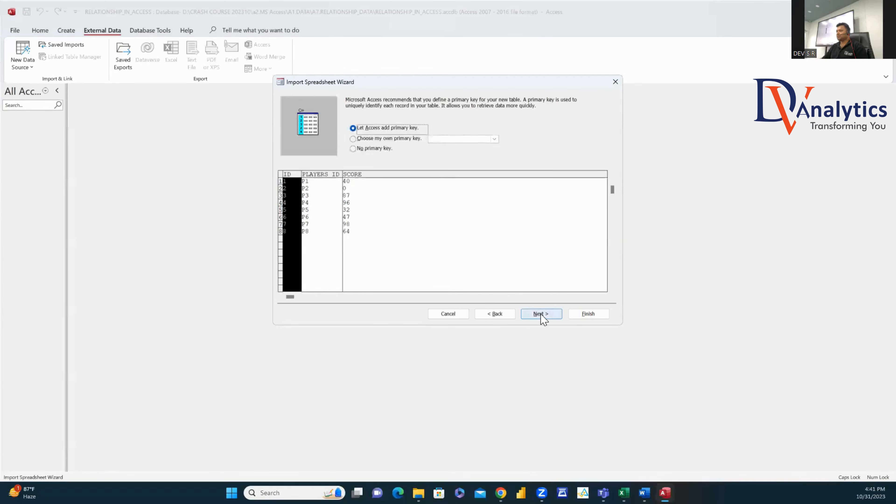
{"action": "left_click", "coordinate": [353, 148]}
{"action": "left_click", "coordinate": [540, 314]}
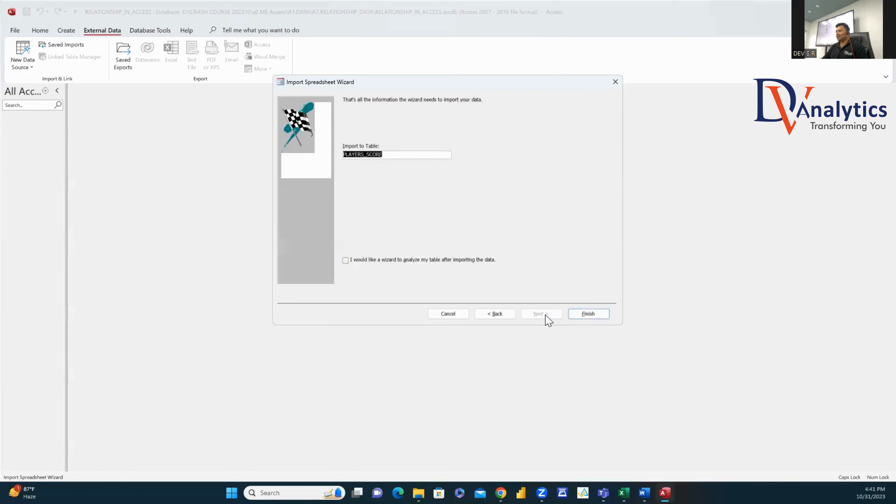
{"action": "left_click", "coordinate": [588, 312]}
{"action": "left_click", "coordinate": [607, 356]}
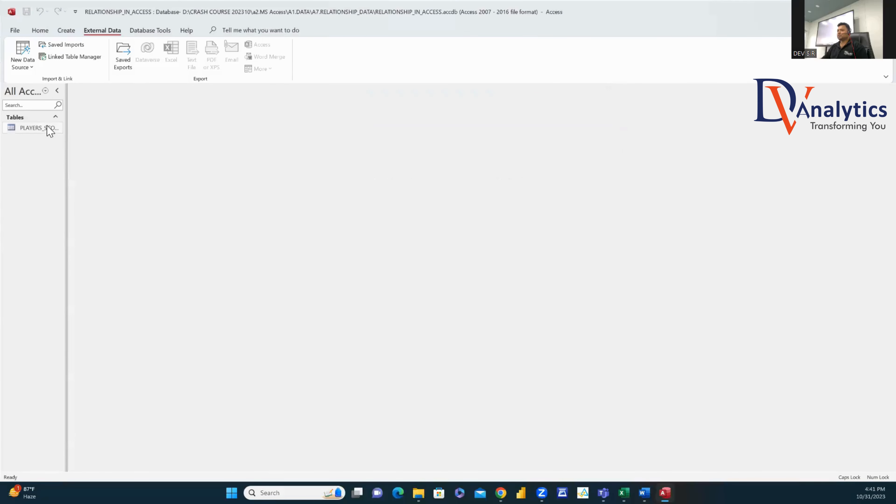
{"action": "double_click", "coordinate": [46, 128]}
{"action": "left_click", "coordinate": [128, 89]}
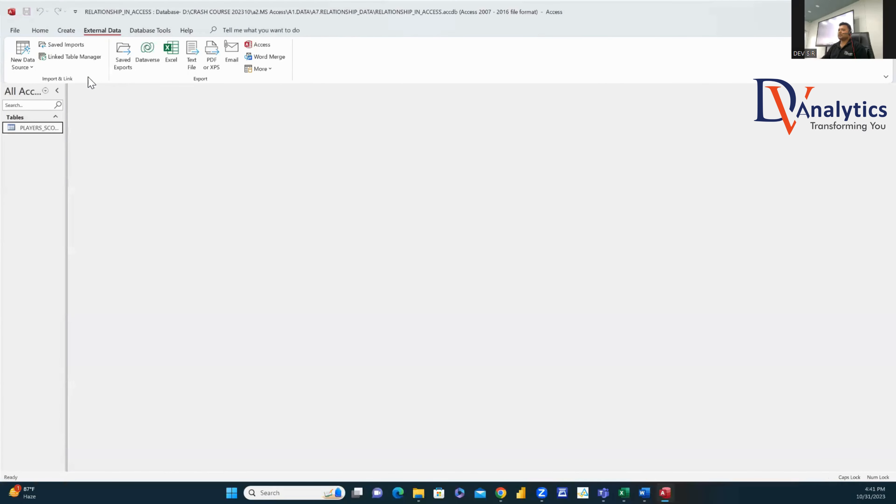
Step: Start another Excel import into a new table, using RELATIONSHIP DATA.xlsx from the A7.RELATIONSHIP_DATA folder as source
{"action": "left_click", "coordinate": [23, 60]}
{"action": "mouse_move", "coordinate": [40, 84]}
{"action": "left_click", "coordinate": [124, 84]}
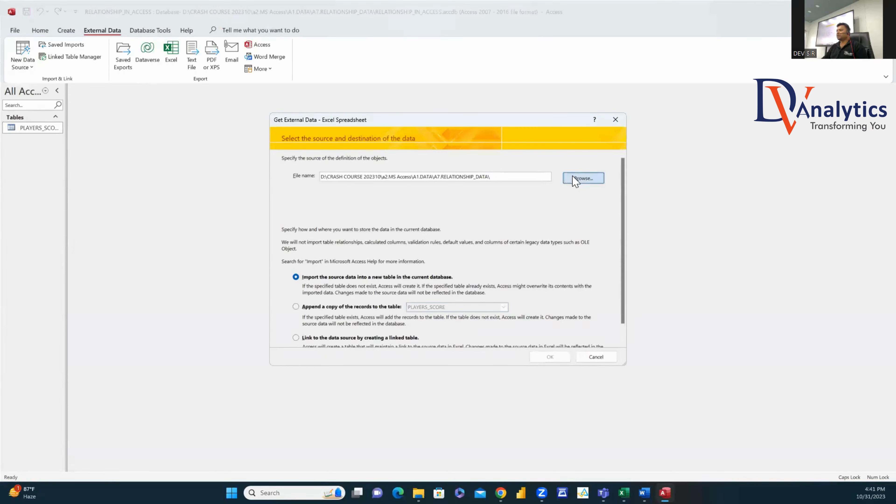
{"action": "left_click", "coordinate": [581, 178]}
{"action": "left_click", "coordinate": [471, 203]}
{"action": "left_click", "coordinate": [630, 367]}
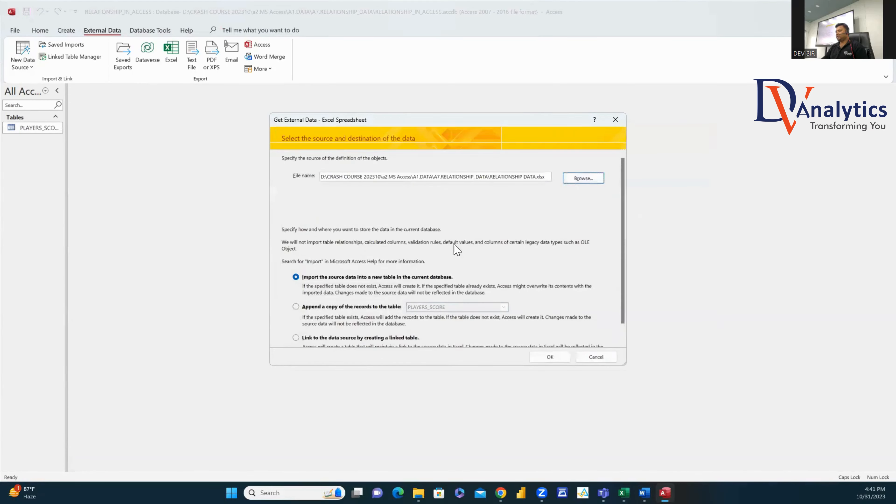
{"action": "left_click", "coordinate": [543, 360]}
Step: Import the PLAYERS_DETAILS worksheet with first-row column headings and no primary key as table PLAYERS_DETAILS, without saving the import steps
{"action": "left_click", "coordinate": [384, 129]}
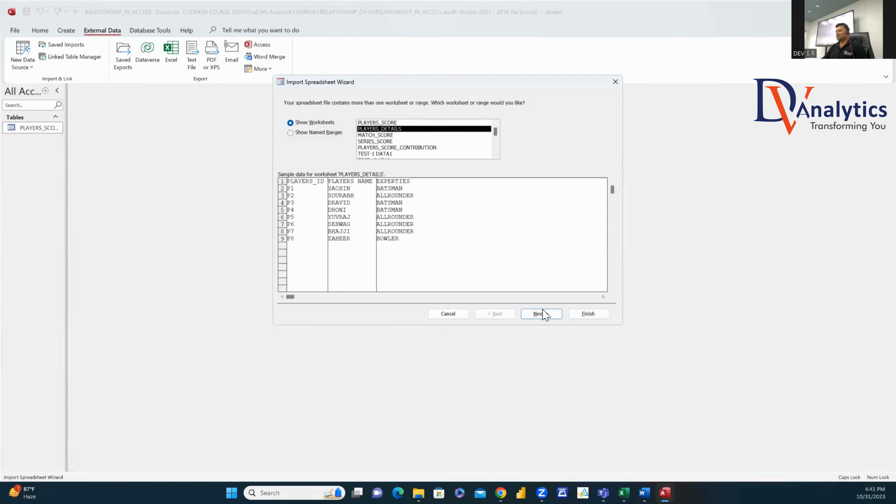
{"action": "left_click", "coordinate": [541, 314]}
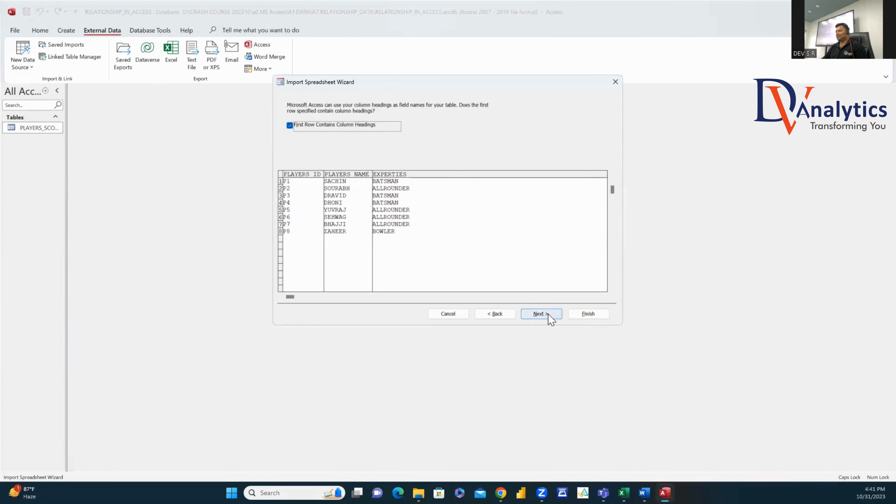
{"action": "left_click", "coordinate": [541, 314]}
{"action": "left_click", "coordinate": [541, 314]}
{"action": "left_click", "coordinate": [382, 150]}
{"action": "left_click", "coordinate": [541, 314]}
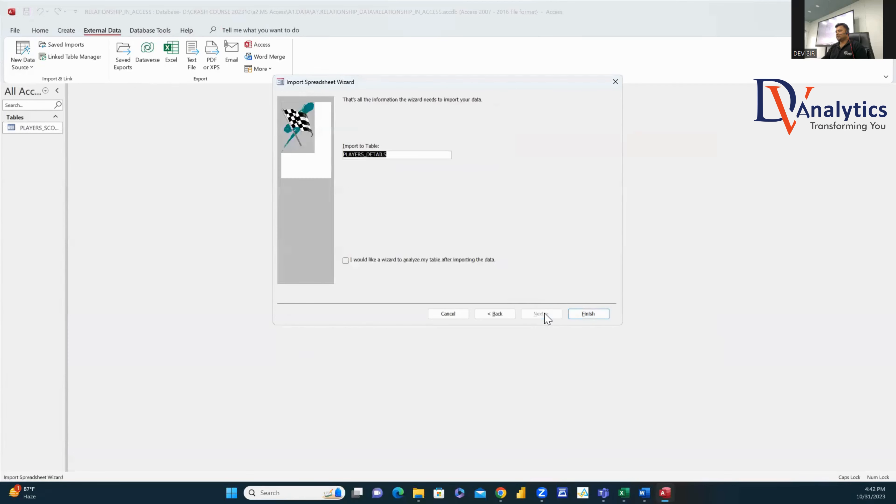
{"action": "left_click", "coordinate": [600, 314]}
{"action": "left_click", "coordinate": [597, 357]}
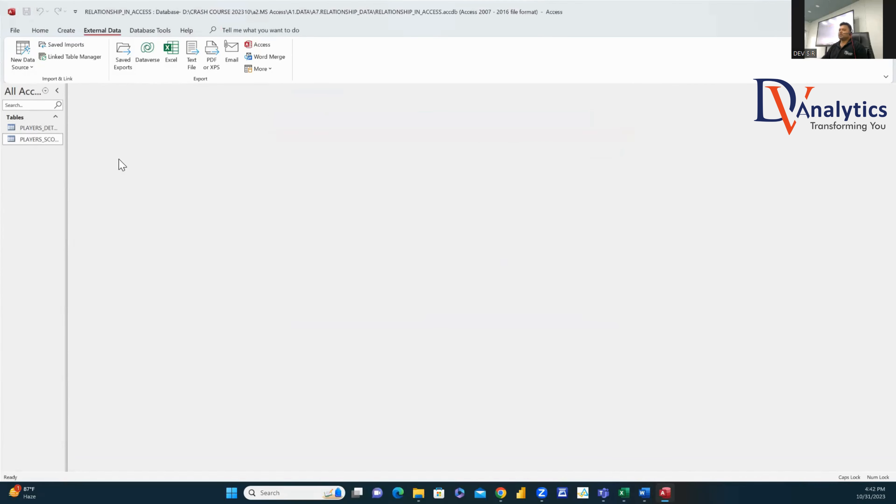
Step: Start a new query design, then open PLAYERS_DETAILS and PLAYERS_SCORE to compare their records and close both tables
{"action": "left_click", "coordinate": [66, 30]}
{"action": "left_click", "coordinate": [154, 57]}
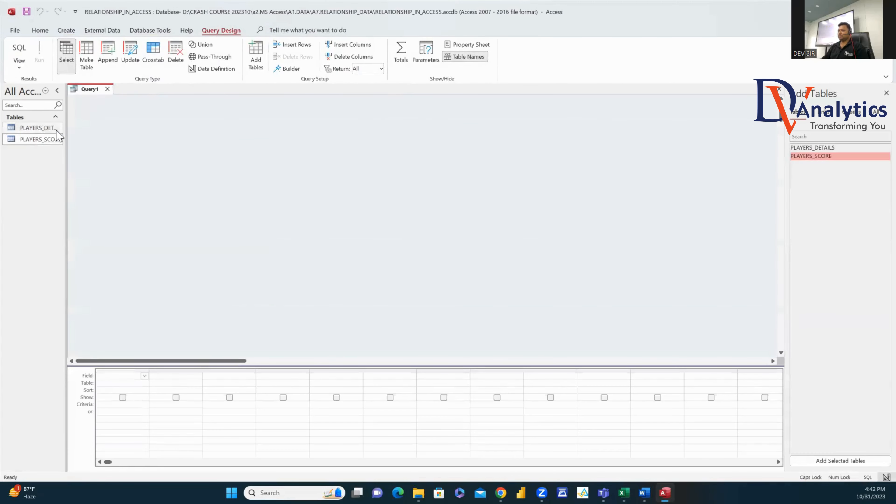
{"action": "double_click", "coordinate": [44, 128]}
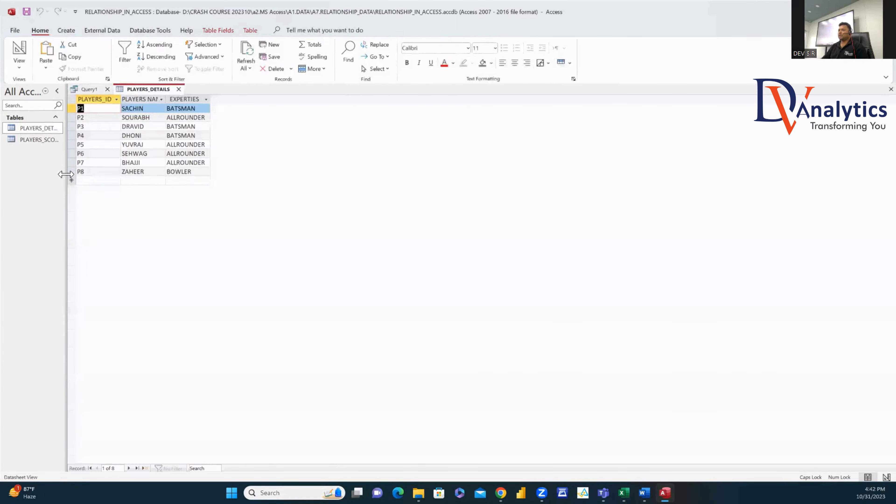
{"action": "double_click", "coordinate": [46, 141]}
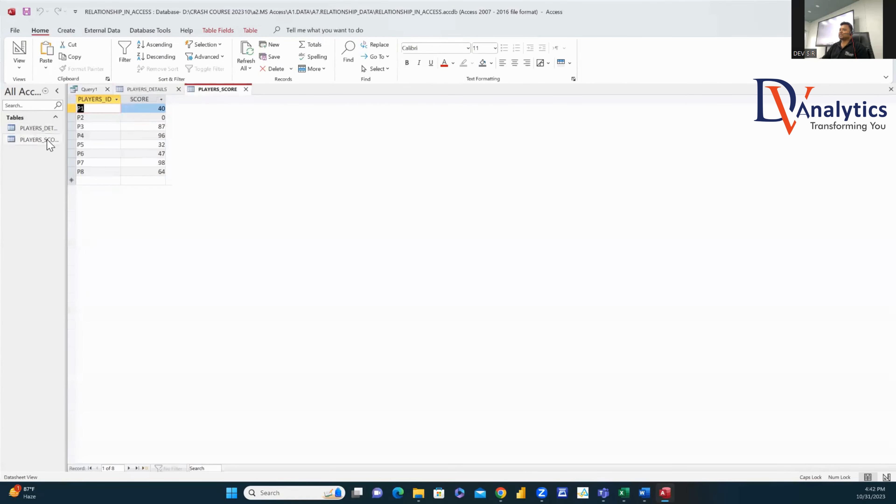
{"action": "left_click", "coordinate": [151, 89]}
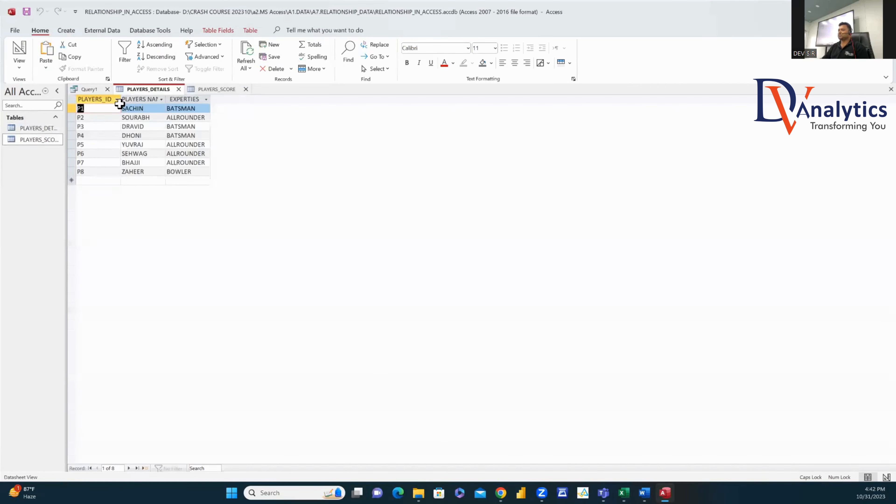
{"action": "left_click", "coordinate": [219, 91]}
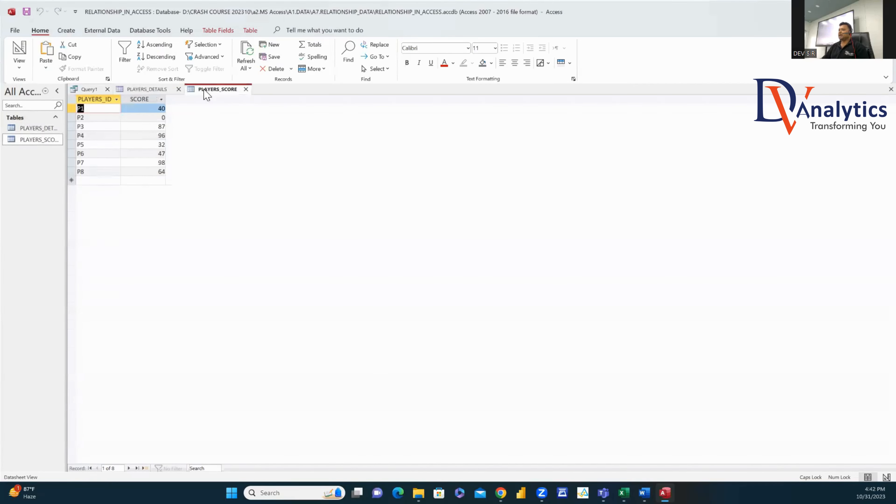
{"action": "left_click", "coordinate": [159, 90]}
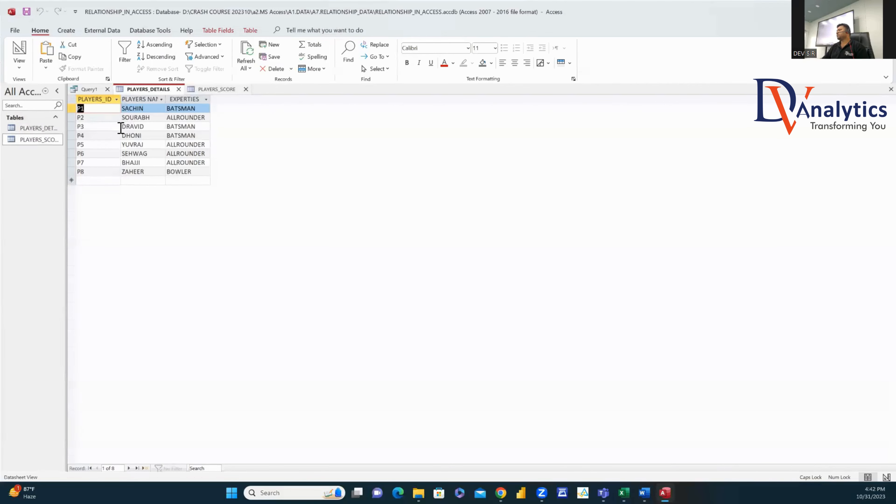
{"action": "left_click", "coordinate": [246, 89]}
{"action": "left_click", "coordinate": [178, 89]}
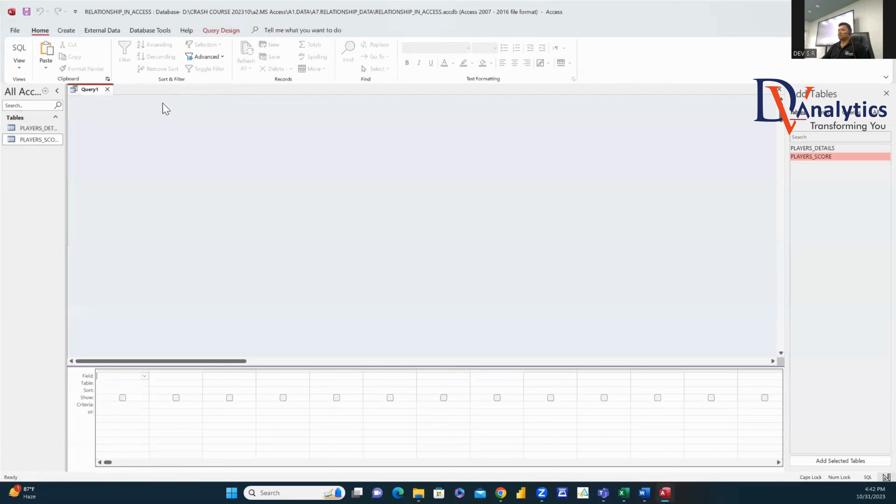
Step: Add PLAYERS_SCORE and PLAYERS_DETAILS to the query and join them on PLAYERS_ID
{"action": "left_click_drag", "start_coordinate": [43, 133], "coordinate": [387, 137]}
{"action": "left_click", "coordinate": [177, 131]}
{"action": "left_click_drag", "start_coordinate": [266, 141], "coordinate": [389, 151]}
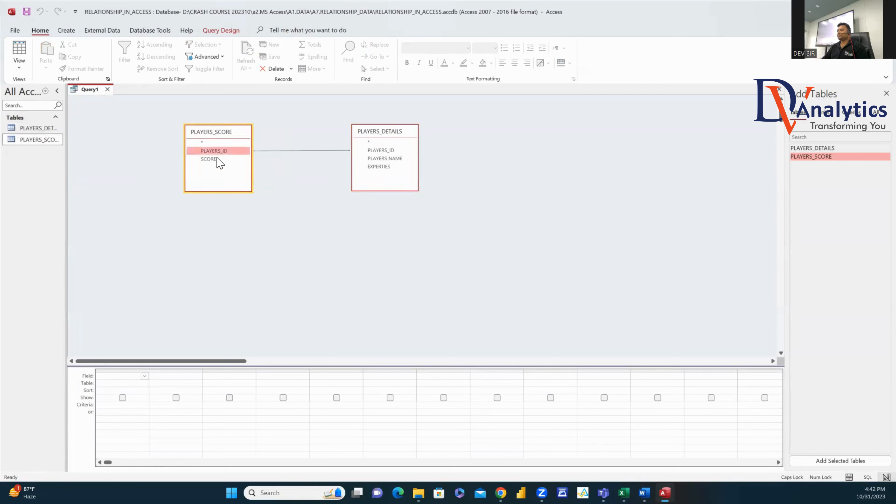
Step: Add all fields of PLAYERS_SCORE and PLAYERS_DETAILS to the query's output columns and run the query
{"action": "double_click", "coordinate": [214, 134]}
{"action": "left_click_drag", "start_coordinate": [214, 152], "coordinate": [145, 388]}
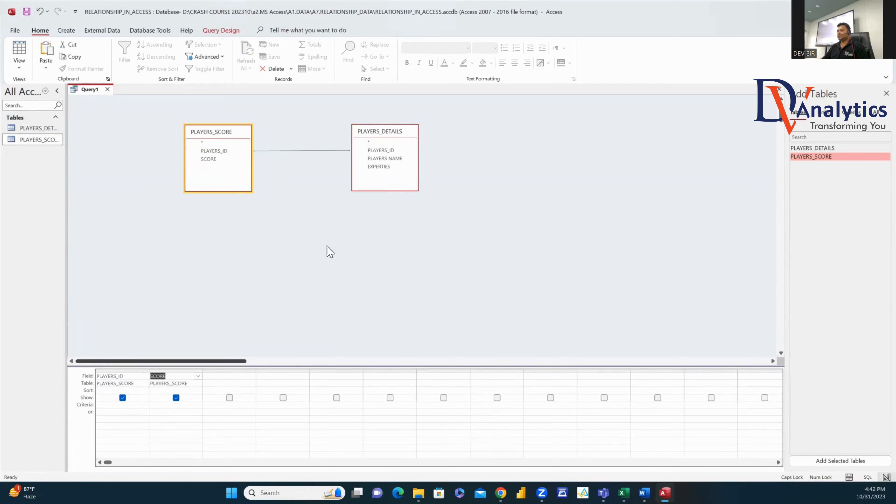
{"action": "double_click", "coordinate": [380, 132]}
{"action": "left_click_drag", "start_coordinate": [384, 156], "coordinate": [249, 388]}
{"action": "left_click", "coordinate": [221, 30]}
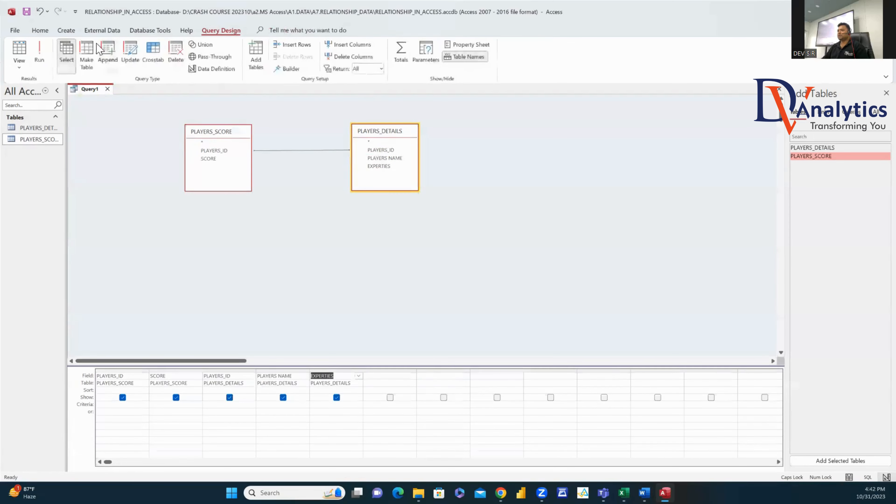
{"action": "left_click", "coordinate": [38, 53]}
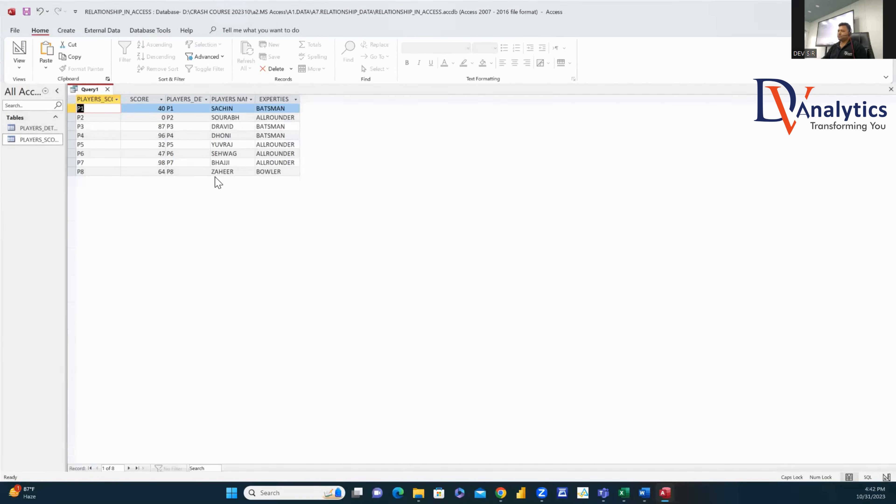
Step: Save the query as ONE TO ONE RELATIONSHIP and close it
{"action": "key", "text": "ctrl+s"}
{"action": "type", "text": "IONSHIP"}
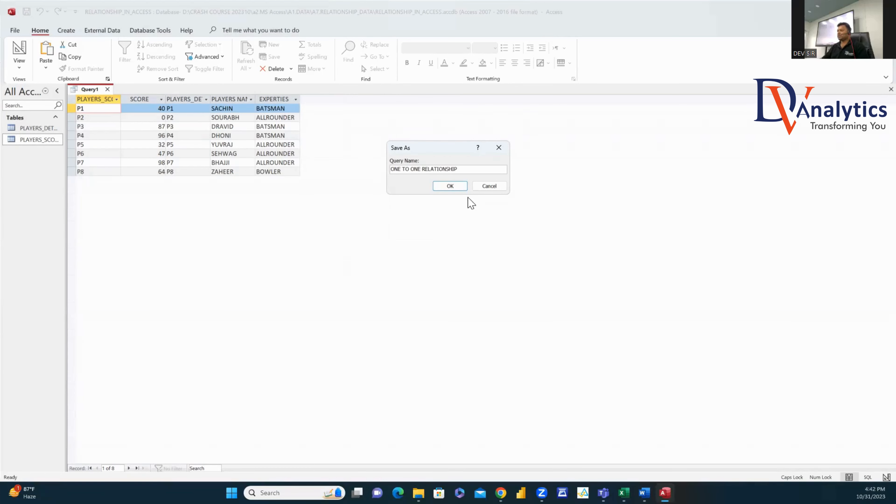
{"action": "left_click", "coordinate": [450, 186]}
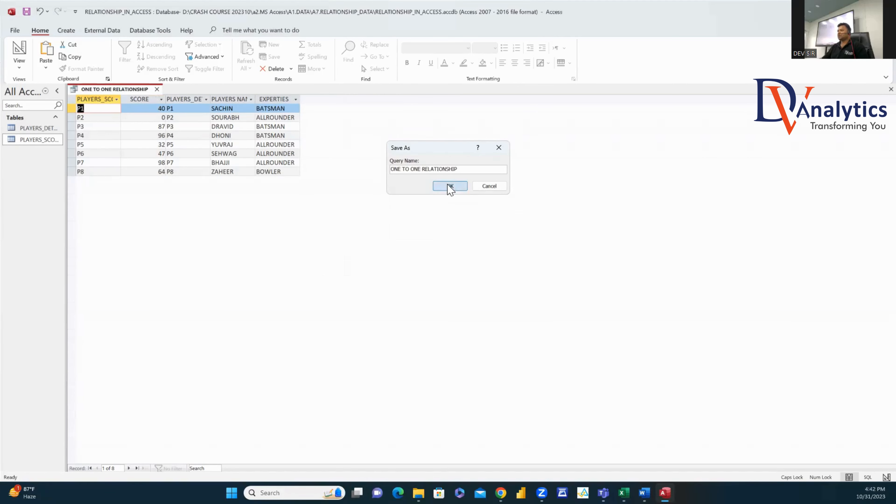
{"action": "left_click", "coordinate": [157, 89]}
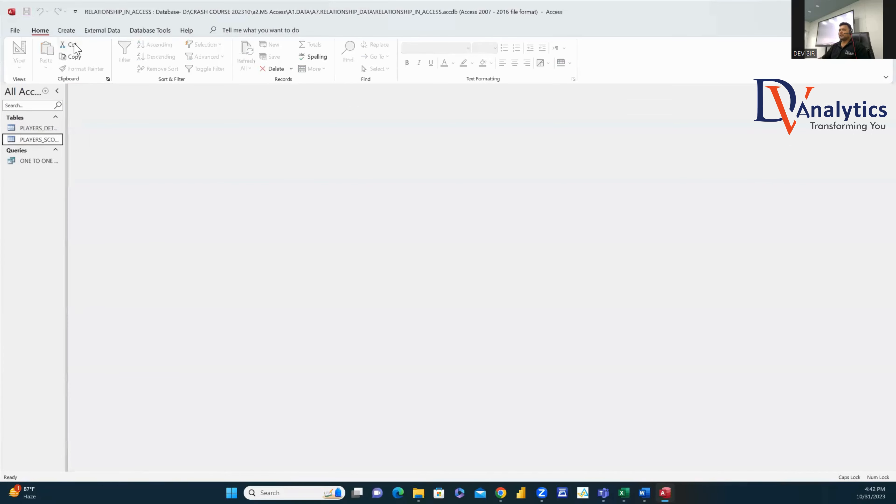
Step: Start an Excel import into a new table for the match scores, with RELATIONSHIP DATA.xlsx as source
{"action": "left_click", "coordinate": [102, 30]}
{"action": "left_click", "coordinate": [22, 56]}
{"action": "mouse_move", "coordinate": [39, 86]}
{"action": "left_click", "coordinate": [129, 85]}
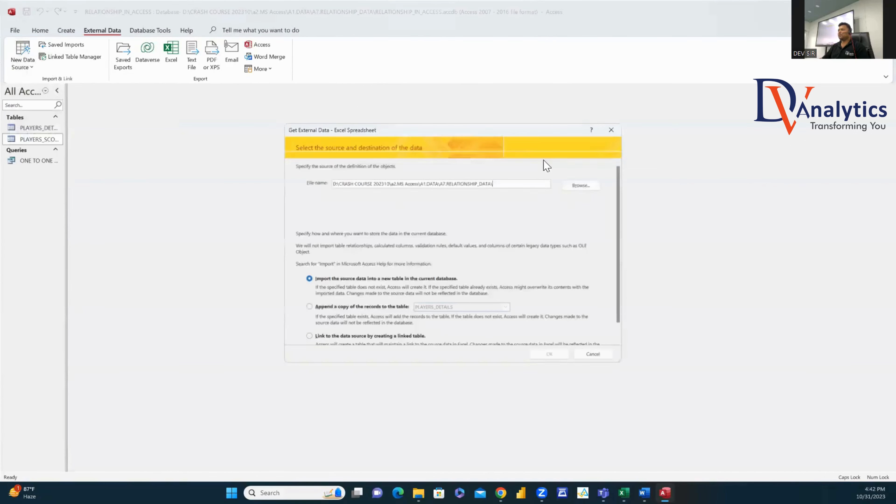
{"action": "left_click", "coordinate": [580, 185]}
{"action": "left_click", "coordinate": [458, 201]}
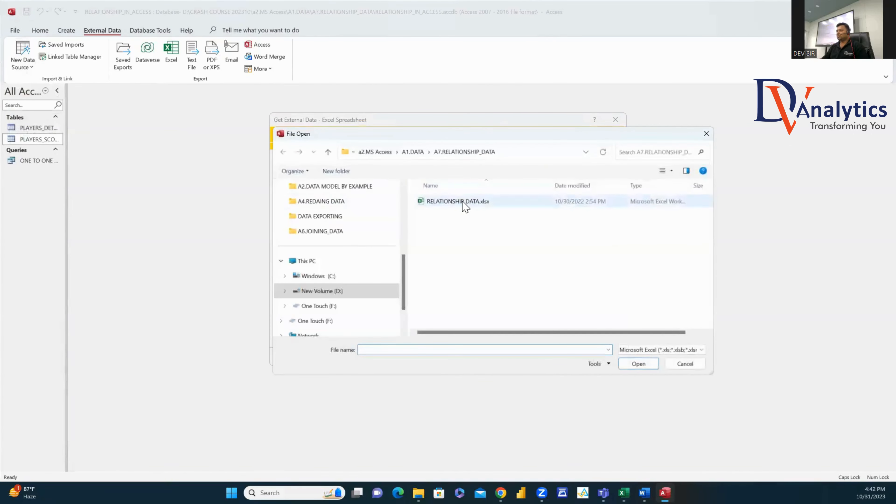
{"action": "left_click", "coordinate": [647, 365]}
{"action": "left_click", "coordinate": [552, 357]}
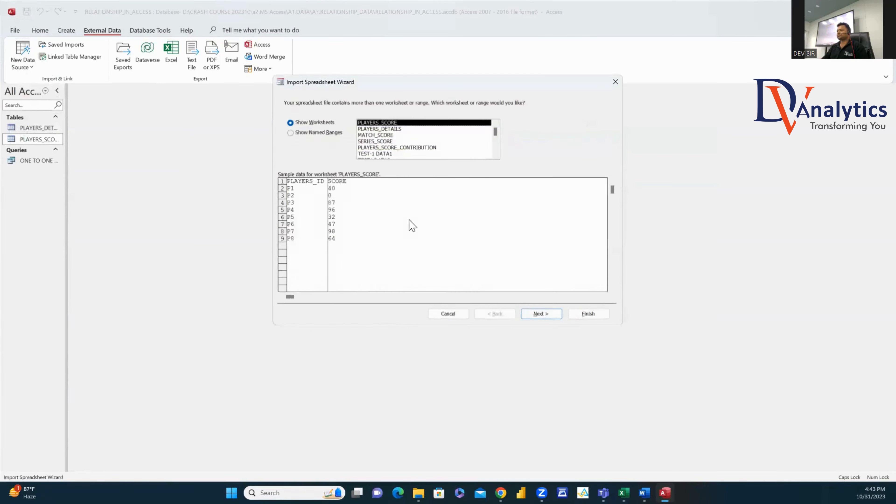
Step: Import the MATCH_SCORE worksheet with first-row column headings and no primary key as table MATCH_SCORE, without saving the import steps
{"action": "left_click", "coordinate": [376, 135]}
{"action": "left_click", "coordinate": [541, 314]}
{"action": "left_click", "coordinate": [530, 314]}
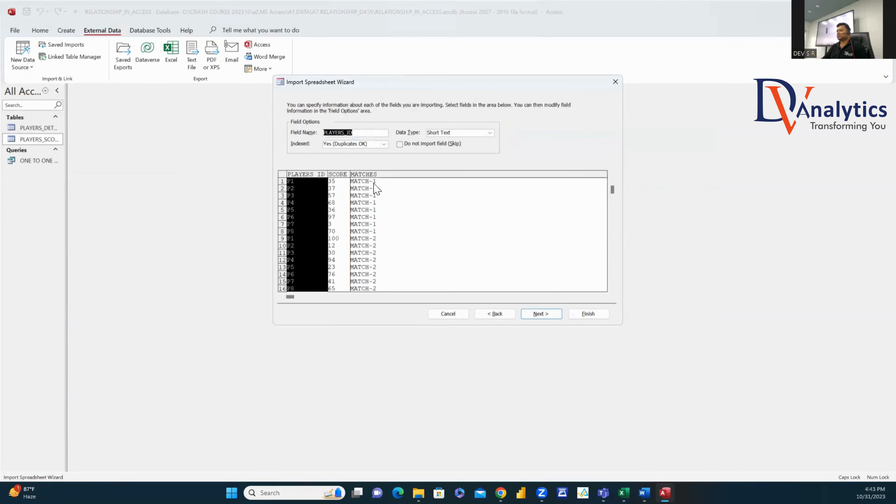
{"action": "left_click", "coordinate": [541, 313]}
{"action": "left_click", "coordinate": [353, 146]}
{"action": "left_click", "coordinate": [541, 313]}
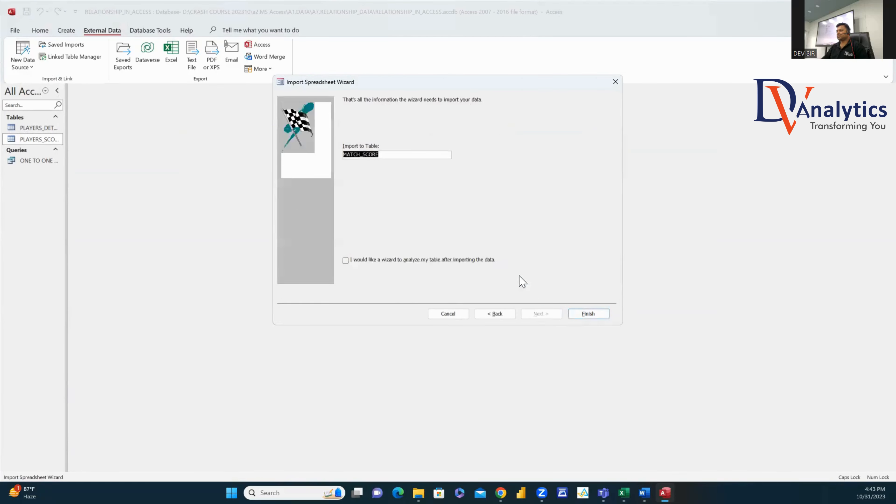
{"action": "left_click", "coordinate": [582, 314]}
{"action": "left_click", "coordinate": [594, 357]}
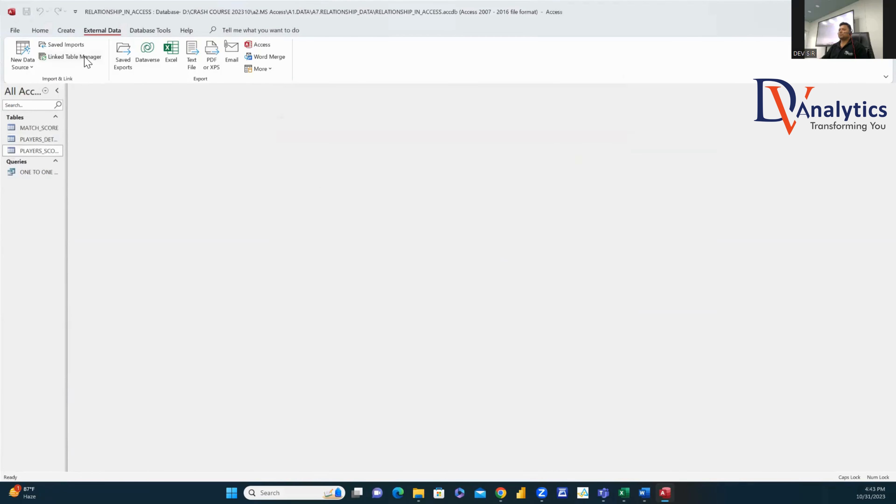
Step: Start a new query design, and briefly open the MATCH_SCORE table to check its records
{"action": "left_click", "coordinate": [67, 30]}
{"action": "left_click", "coordinate": [154, 60]}
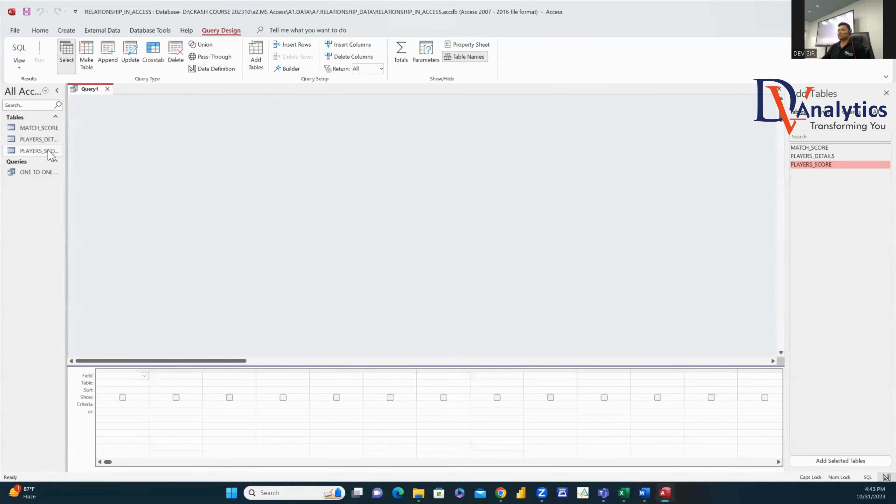
{"action": "double_click", "coordinate": [42, 127]}
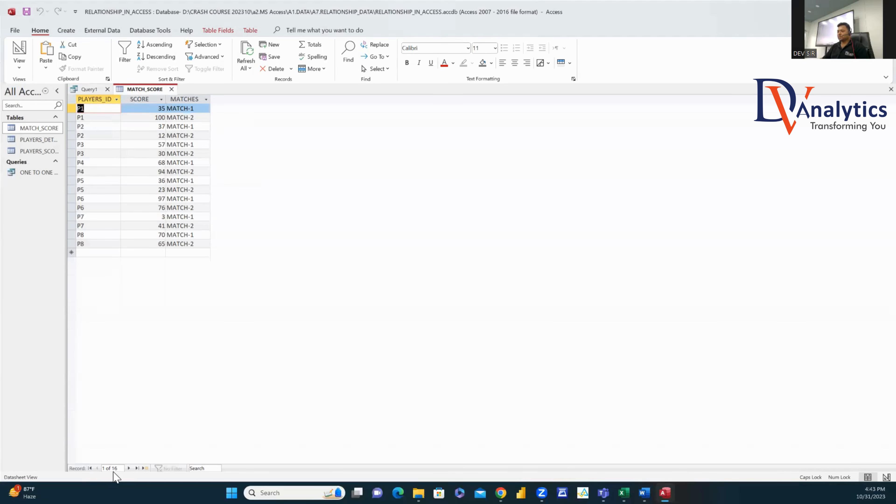
{"action": "left_click", "coordinate": [171, 89]}
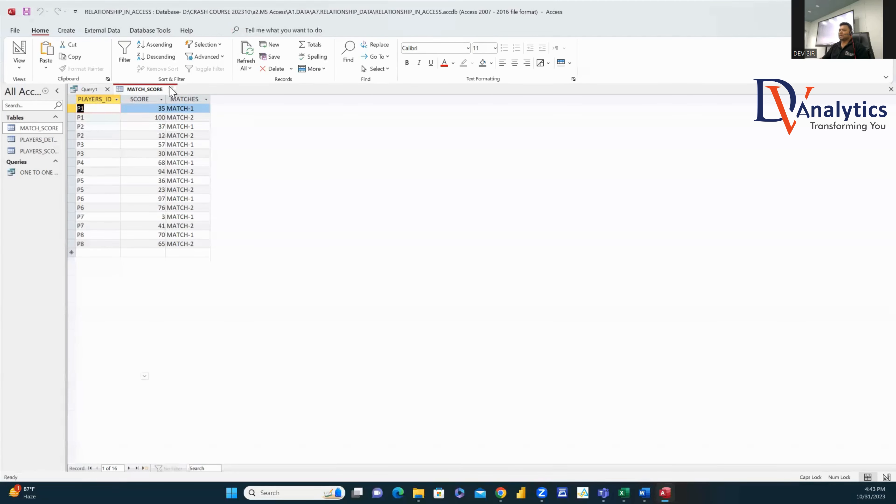
Step: Compare the PLAYERS_ID values in the PLAYERS_DETAILS and MATCH_SCORE tables, and close both tables
{"action": "double_click", "coordinate": [39, 140]}
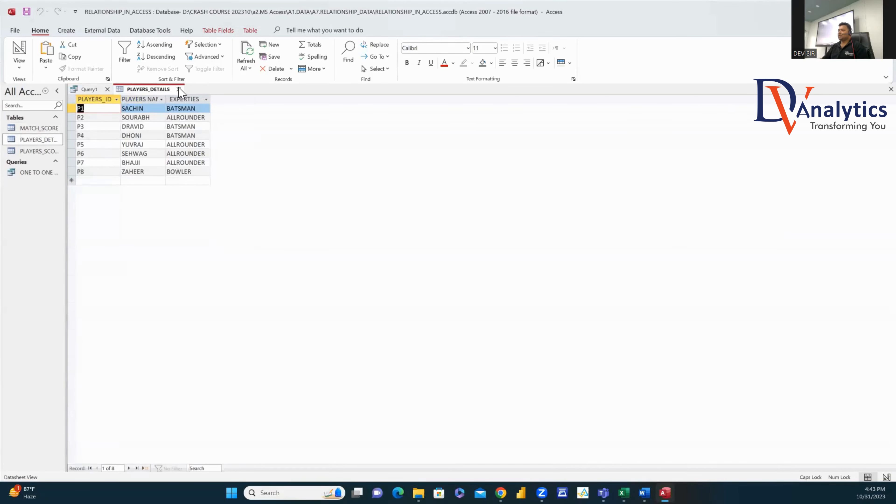
{"action": "double_click", "coordinate": [39, 128]}
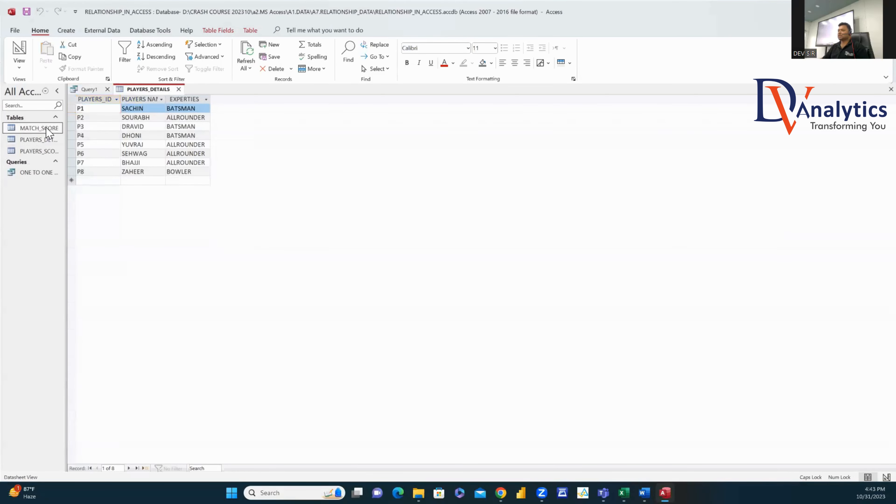
{"action": "left_click", "coordinate": [157, 89]}
{"action": "left_click", "coordinate": [211, 89]}
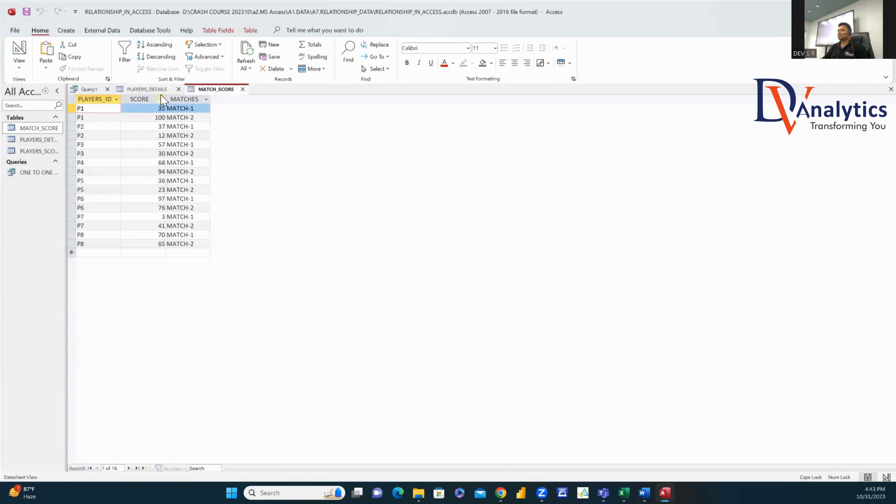
{"action": "left_click", "coordinate": [167, 91]}
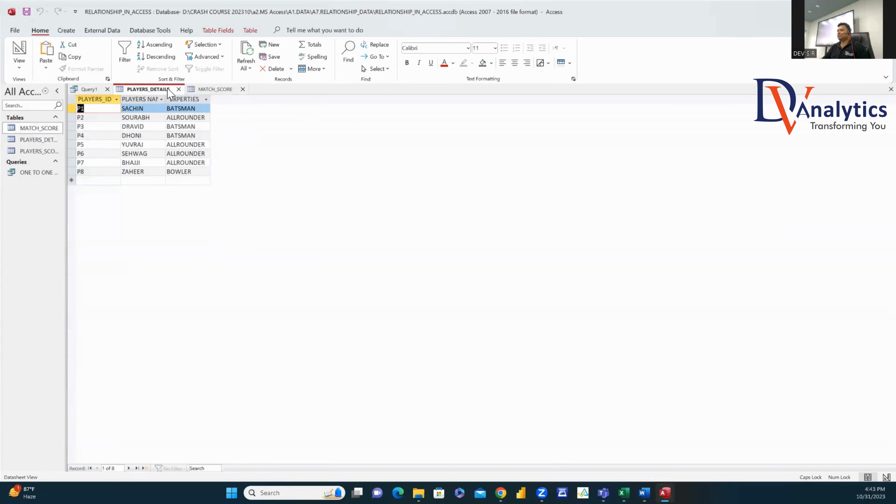
{"action": "left_click", "coordinate": [215, 89]}
{"action": "left_click", "coordinate": [242, 89]}
{"action": "left_click", "coordinate": [179, 89]}
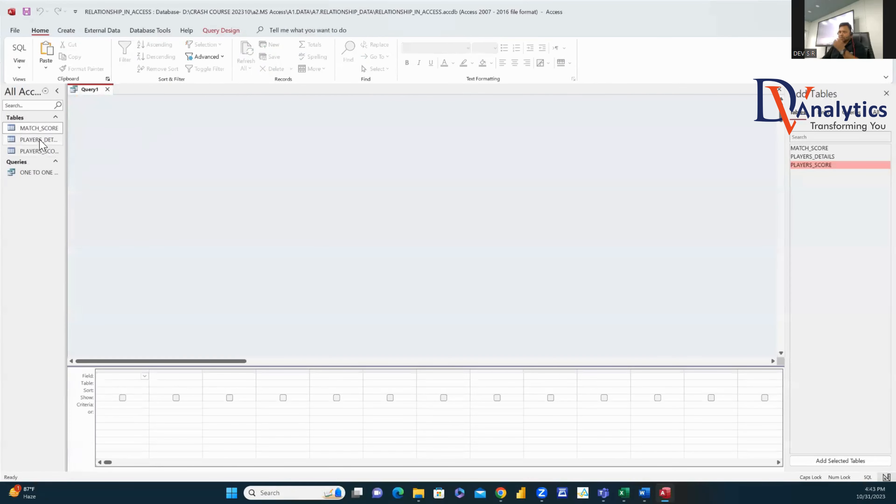
Step: Add PLAYERS_DETAILS and MATCH_SCORE to the query and join them on PLAYERS_ID
{"action": "left_click_drag", "start_coordinate": [46, 140], "coordinate": [255, 124]}
{"action": "left_click_drag", "start_coordinate": [173, 152], "coordinate": [284, 144]}
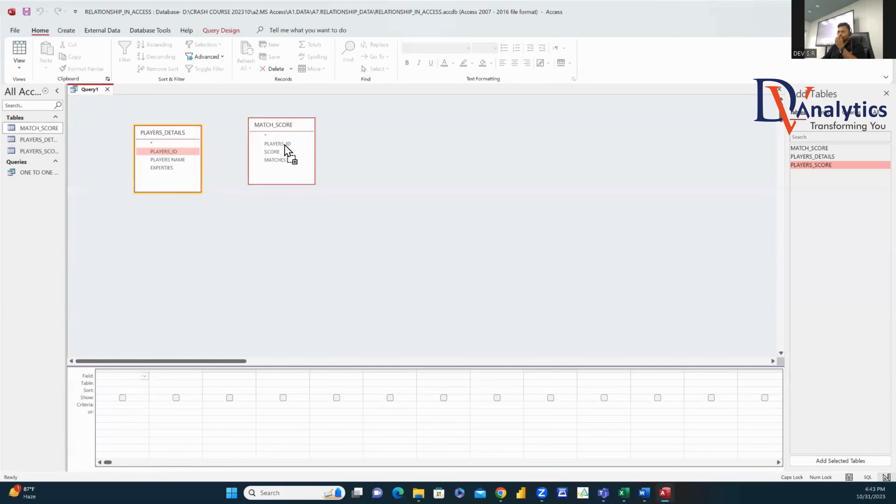
Step: Add all fields of PLAYERS_DETAILS and MATCH_SCORE to the query grid and display the results as a datasheet
{"action": "double_click", "coordinate": [173, 133]}
{"action": "left_click_drag", "start_coordinate": [169, 155], "coordinate": [131, 392]}
{"action": "double_click", "coordinate": [282, 126]}
{"action": "left_click_drag", "start_coordinate": [277, 143], "coordinate": [287, 406]}
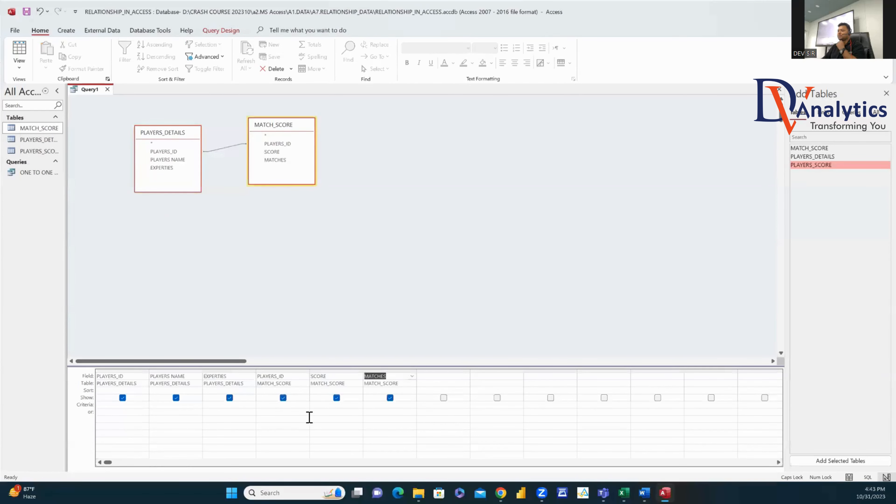
{"action": "left_click", "coordinate": [25, 53]}
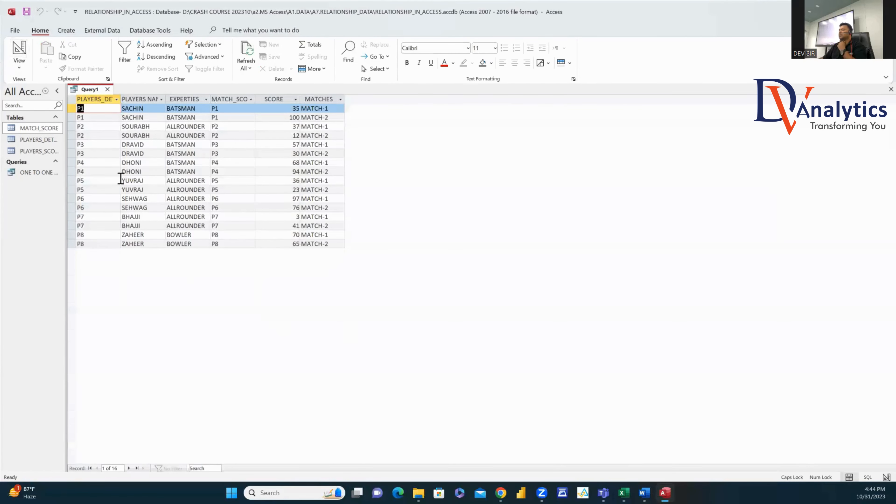
Step: Save the query as ONE TO MANY and close it
{"action": "key", "text": "ctrl+s"}
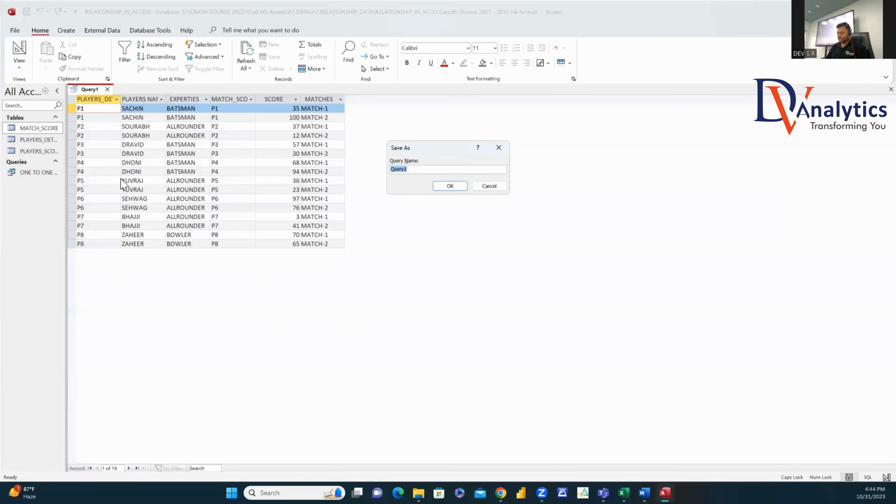
{"action": "type", "text": "ONE TO MANY"}
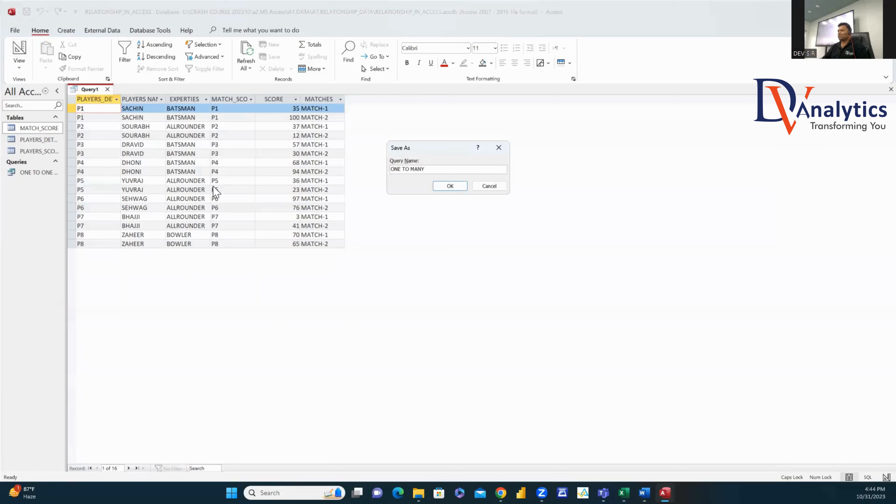
{"action": "left_click", "coordinate": [448, 189]}
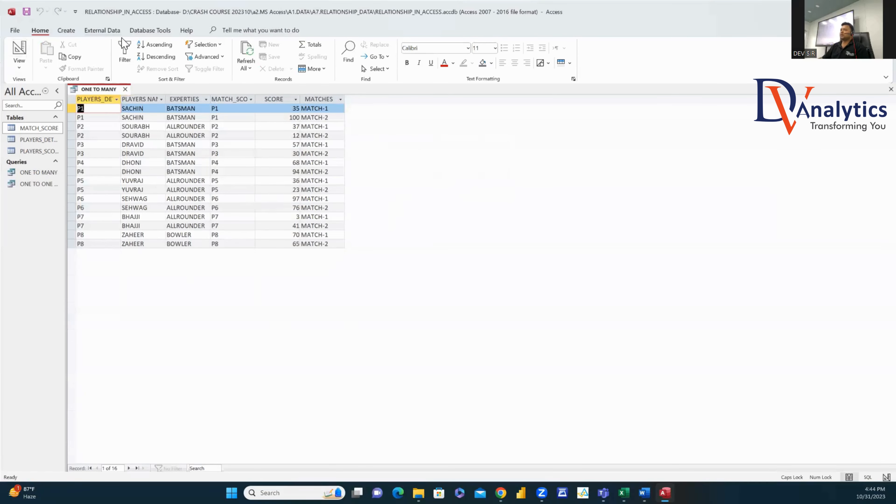
{"action": "left_click", "coordinate": [125, 90]}
Step: Compare the records of the MATCH_SCORE and PLAYERS_DETAILS tables, and close both tables
{"action": "left_click", "coordinate": [102, 30]}
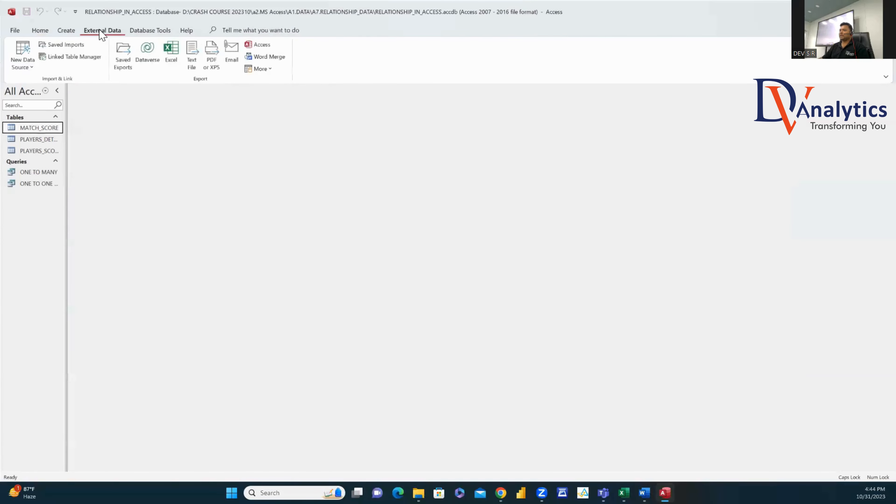
{"action": "left_click", "coordinate": [72, 31]}
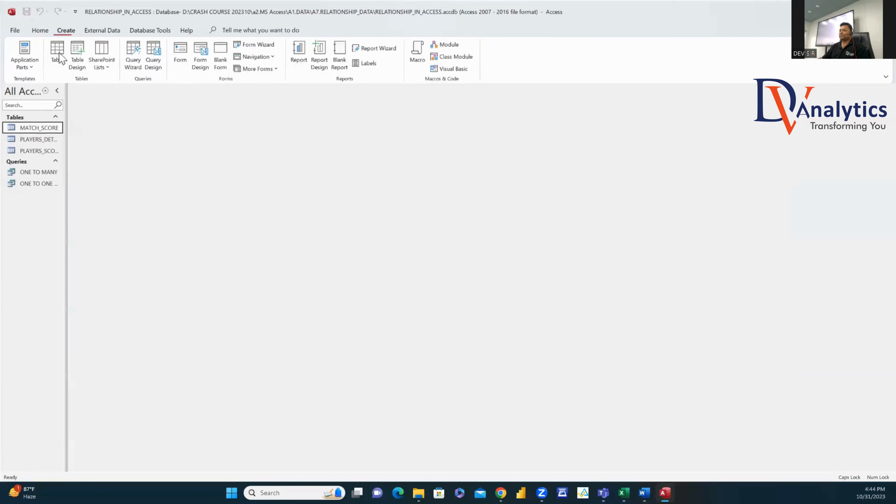
{"action": "double_click", "coordinate": [49, 127]}
{"action": "double_click", "coordinate": [40, 140]}
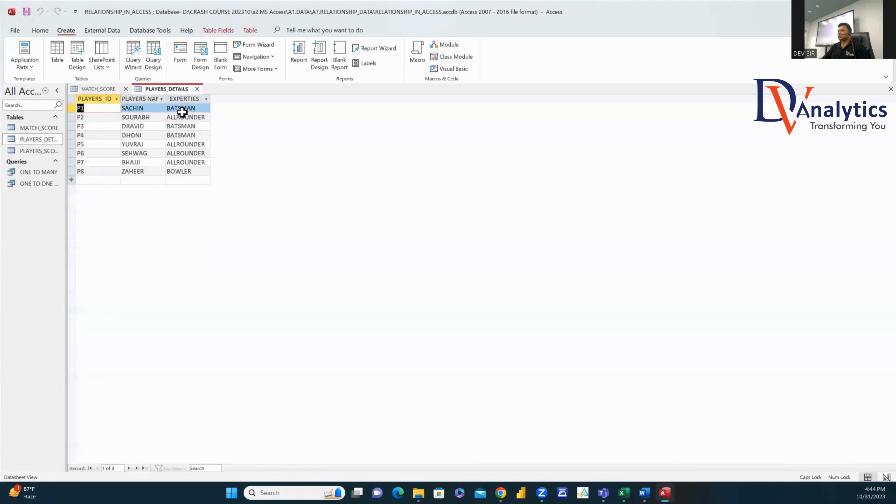
{"action": "left_click", "coordinate": [106, 90]}
{"action": "left_click", "coordinate": [166, 89]}
{"action": "left_click", "coordinate": [197, 89]}
{"action": "left_click", "coordinate": [126, 89]}
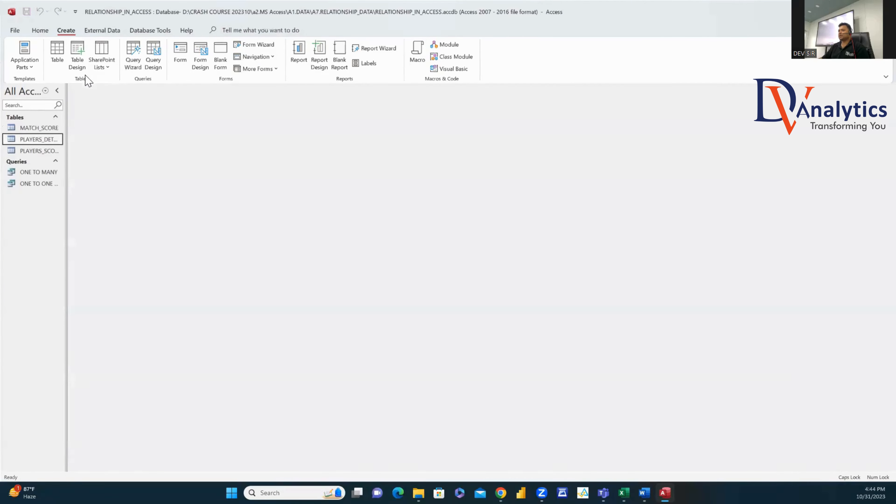
Step: Start a new query design with MATCH_SCORE and PLAYERS_DETAILS, and try to join them on PLAYERS_ID
{"action": "left_click", "coordinate": [156, 63]}
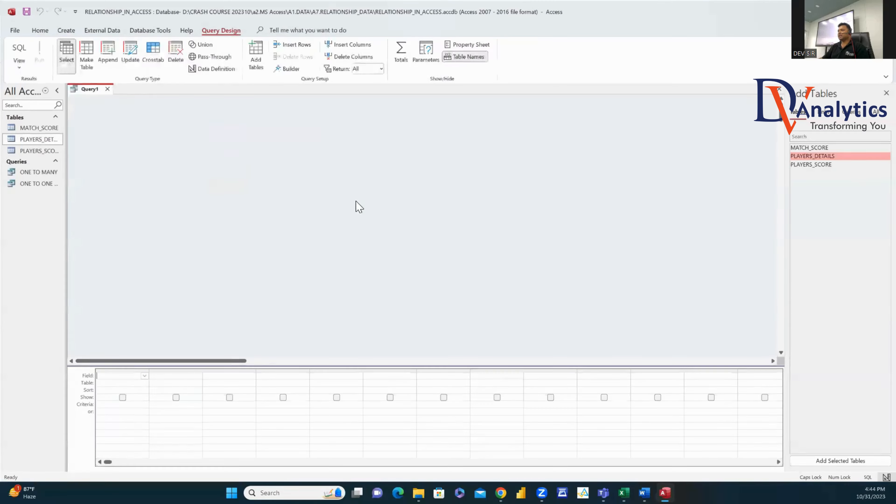
{"action": "left_click_drag", "start_coordinate": [45, 132], "coordinate": [240, 139]}
{"action": "left_click_drag", "start_coordinate": [156, 146], "coordinate": [327, 144]}
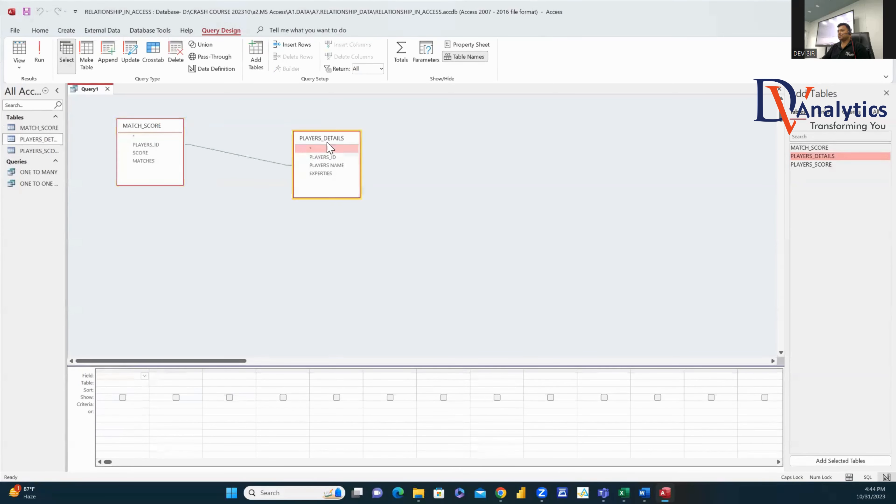
Step: Delete the join between PLAYERS_ID and PLAYERS NAME, and join MATCH_SCORE to PLAYERS_DETAILS on PLAYERS_ID in both tables
{"action": "double_click", "coordinate": [276, 163]}
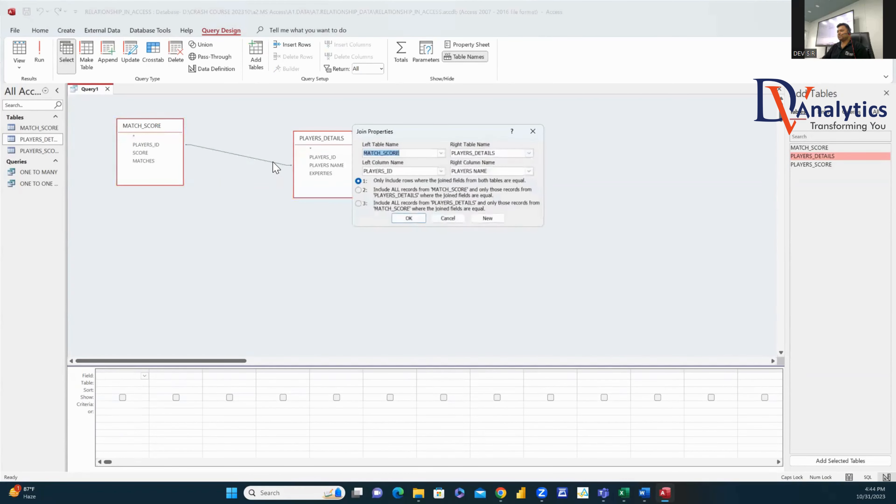
{"action": "left_click", "coordinate": [533, 131]}
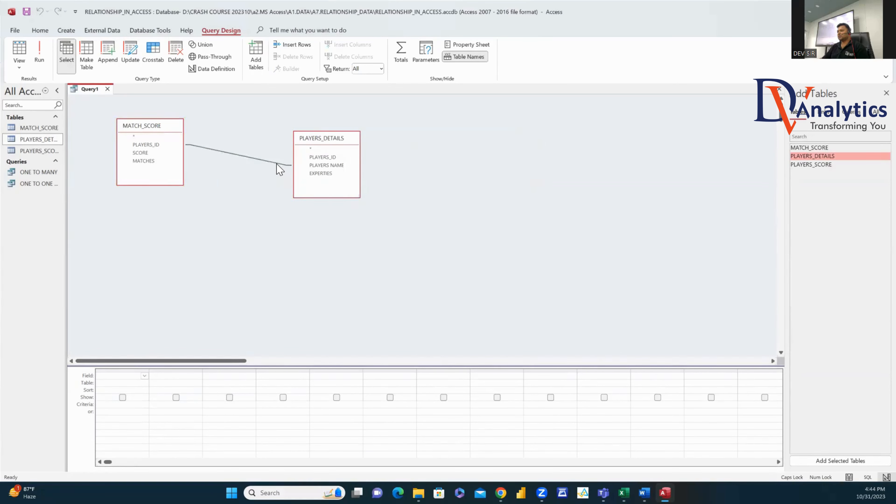
{"action": "right_click", "coordinate": [277, 165]}
{"action": "left_click", "coordinate": [300, 185]}
{"action": "left_click_drag", "start_coordinate": [154, 145], "coordinate": [323, 158]}
Step: Add all MATCH_SCORE fields followed by all PLAYERS_DETAILS fields to the query grid and display the results
{"action": "double_click", "coordinate": [169, 127]}
{"action": "left_click_drag", "start_coordinate": [145, 152], "coordinate": [117, 380]}
{"action": "double_click", "coordinate": [337, 138]}
{"action": "left_click_drag", "start_coordinate": [323, 165], "coordinate": [279, 399]}
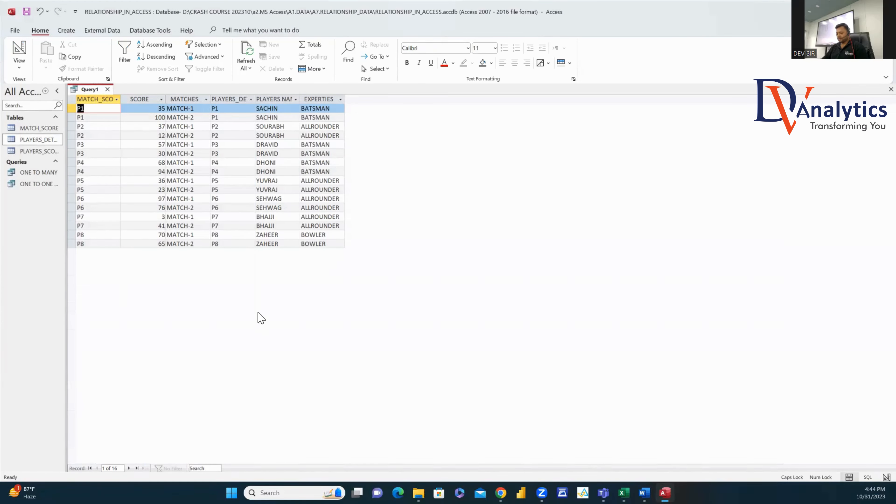
Step: Save the query as MANY TO ONE and close it
{"action": "key", "text": "ctrl+s"}
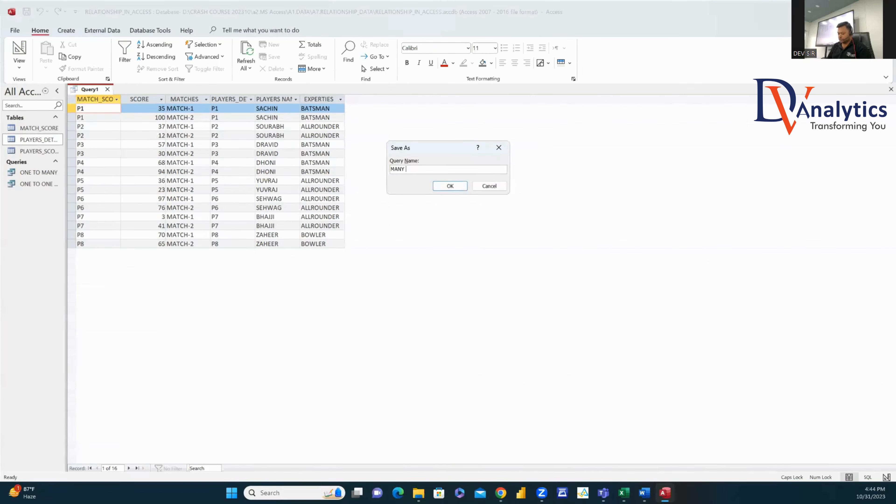
{"action": "left_click", "coordinate": [450, 187]}
{"action": "left_click", "coordinate": [125, 89]}
{"action": "left_click", "coordinate": [66, 30]}
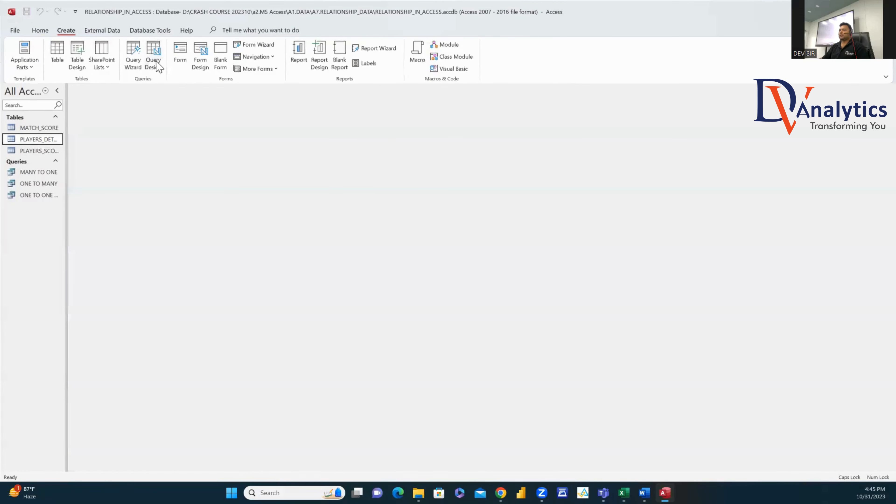
{"action": "left_click", "coordinate": [154, 54]}
{"action": "left_click", "coordinate": [107, 89]}
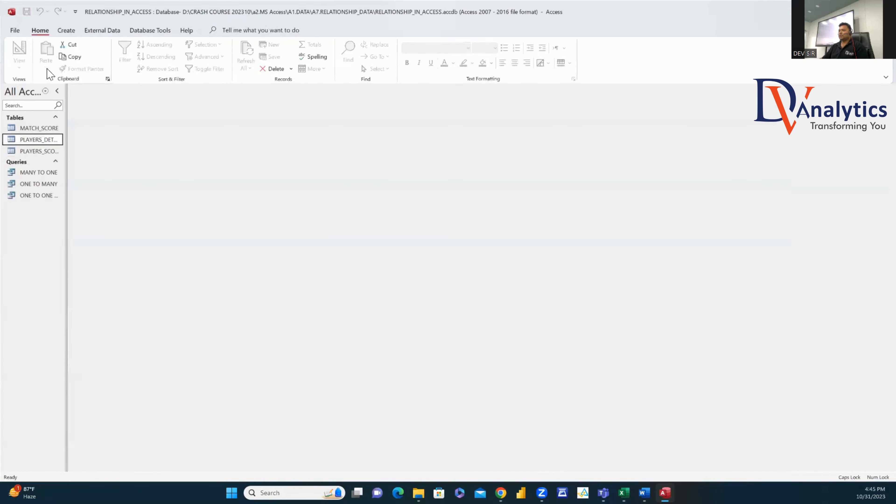
Step: Start an Excel import into a new table of the current database, using RELATIONSHIP DATA.xlsx as the source
{"action": "left_click", "coordinate": [102, 30]}
{"action": "left_click", "coordinate": [23, 57]}
{"action": "mouse_move", "coordinate": [40, 84]}
{"action": "left_click", "coordinate": [121, 84]}
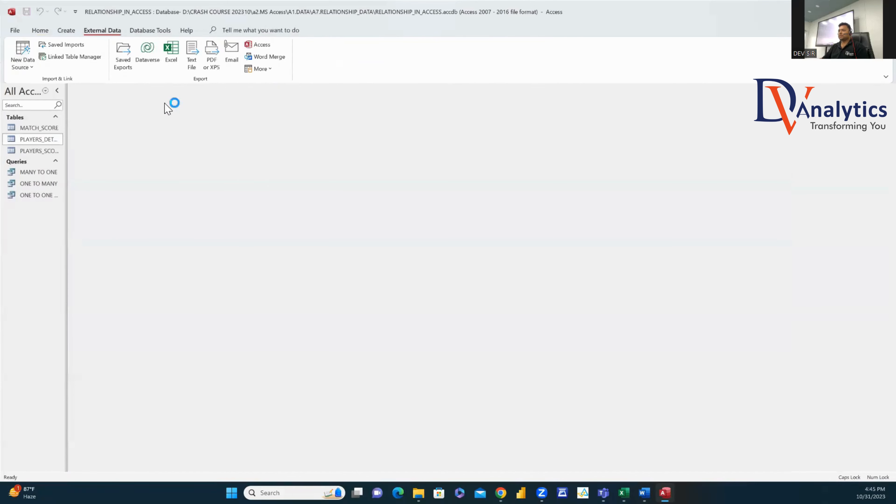
{"action": "left_click", "coordinate": [583, 179]}
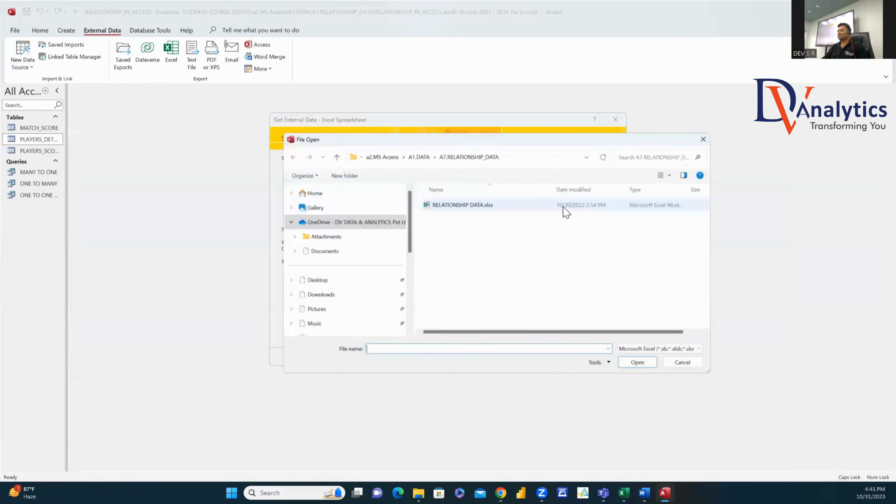
{"action": "left_click", "coordinate": [491, 203]}
{"action": "left_click", "coordinate": [638, 364]}
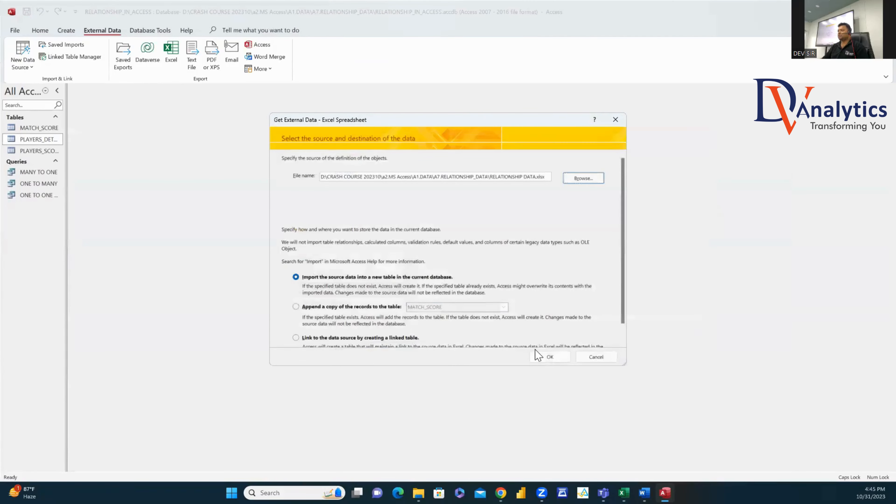
{"action": "left_click", "coordinate": [540, 357]}
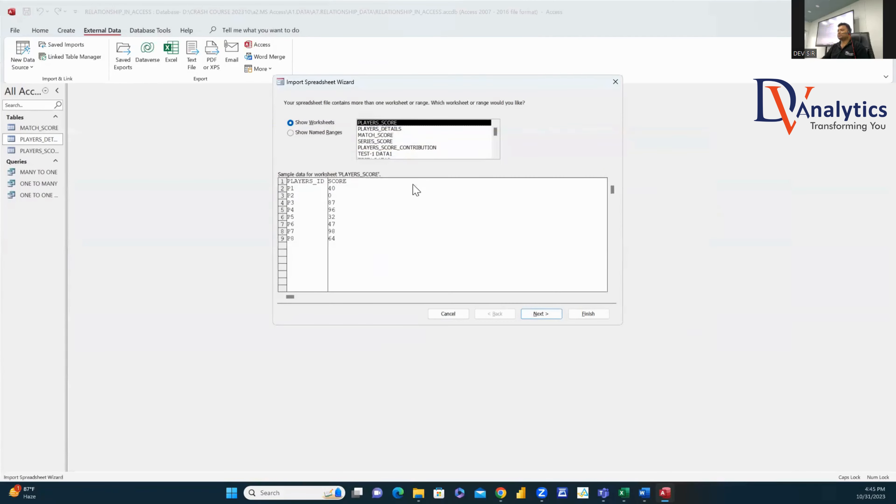
Step: Import the SERIES_SCORE worksheet with first-row column headings and no primary key as table SERIES_SCORE, without saving the import steps
{"action": "left_click", "coordinate": [380, 142]}
{"action": "left_click", "coordinate": [540, 314]}
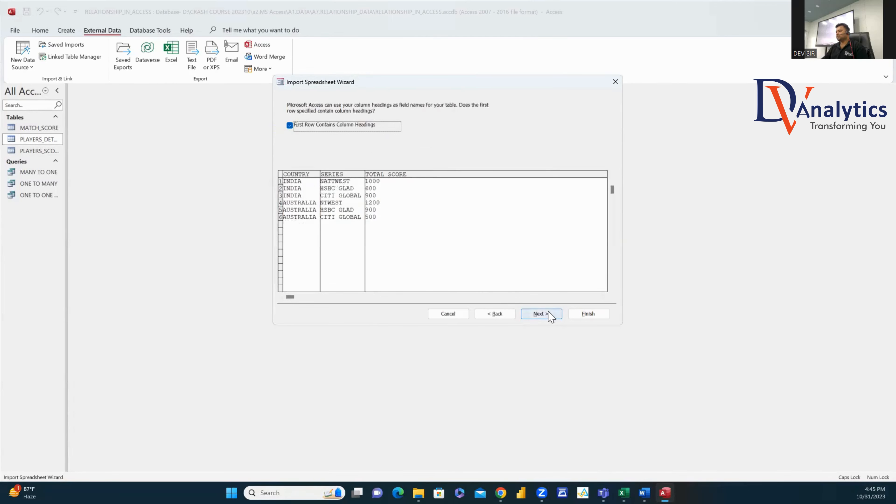
{"action": "left_click", "coordinate": [549, 315]}
{"action": "left_click", "coordinate": [538, 314]}
{"action": "key", "text": "alt+o"}
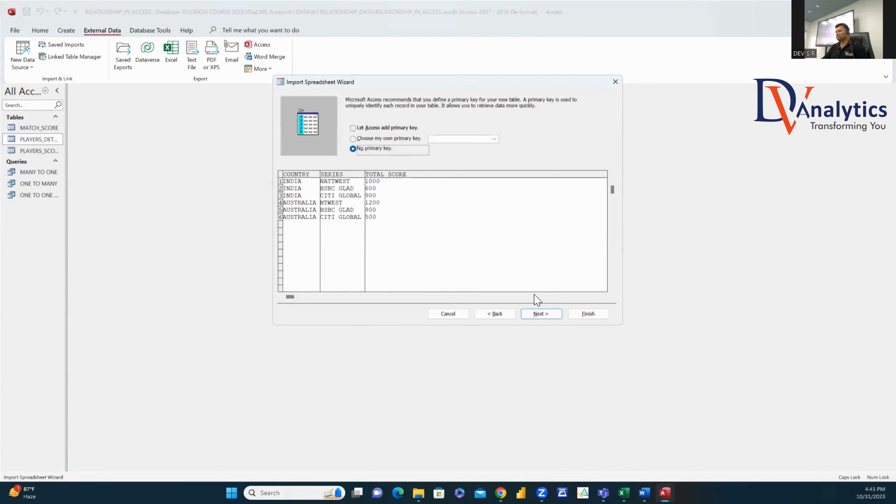
{"action": "left_click", "coordinate": [542, 314]}
{"action": "left_click", "coordinate": [587, 314]}
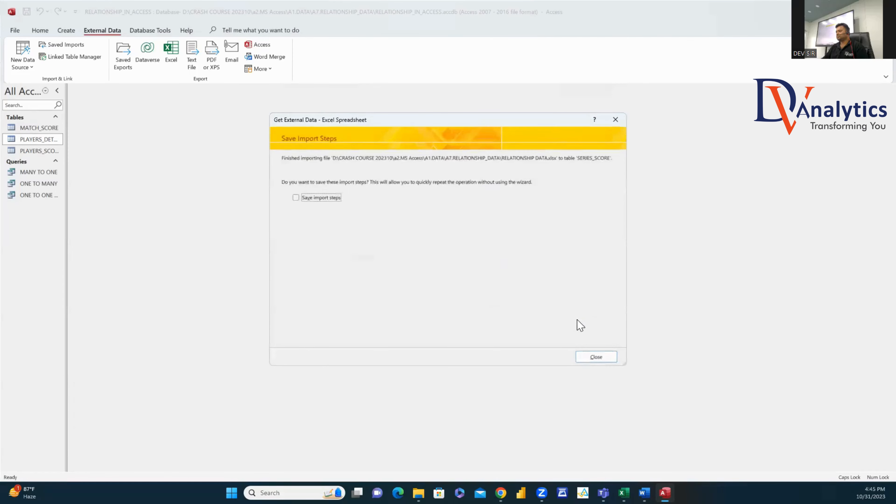
{"action": "left_click", "coordinate": [596, 357]}
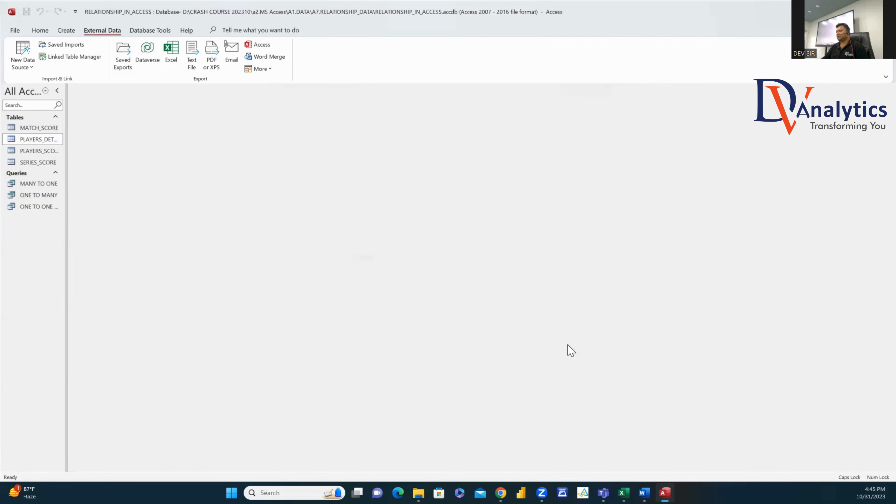
Step: Start another Excel import from RELATIONSHIP DATA.xlsx into a new table
{"action": "left_click", "coordinate": [31, 65]}
{"action": "mouse_move", "coordinate": [76, 88]}
{"action": "left_click", "coordinate": [138, 88]}
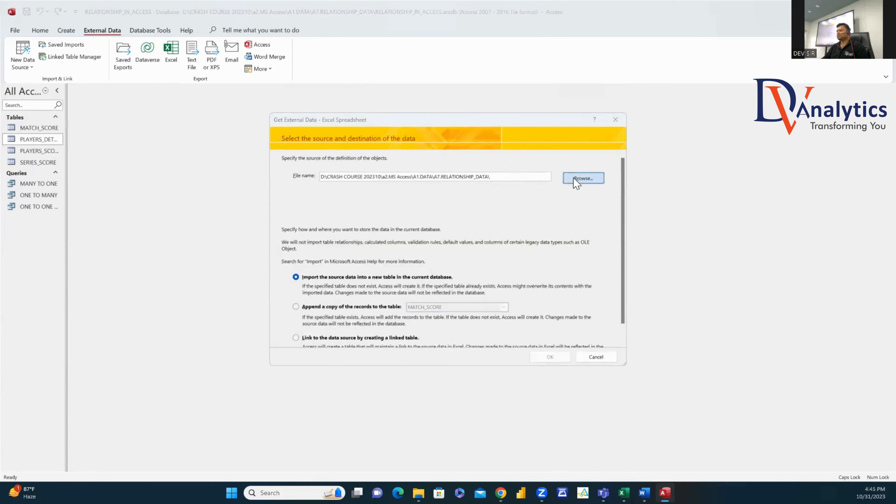
{"action": "left_click", "coordinate": [582, 178]}
{"action": "left_click", "coordinate": [449, 203]}
{"action": "left_click", "coordinate": [626, 367]}
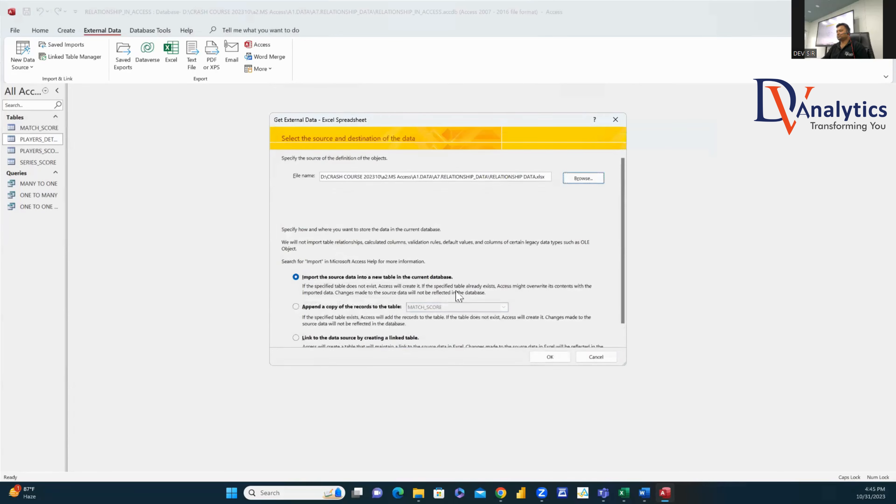
{"action": "left_click", "coordinate": [542, 356]}
Step: Import the PLAYERS_SCORE_CONTRIBUTION worksheet with first-row column headings and no primary key under the same table name, without saving the import steps
{"action": "left_click", "coordinate": [379, 143]}
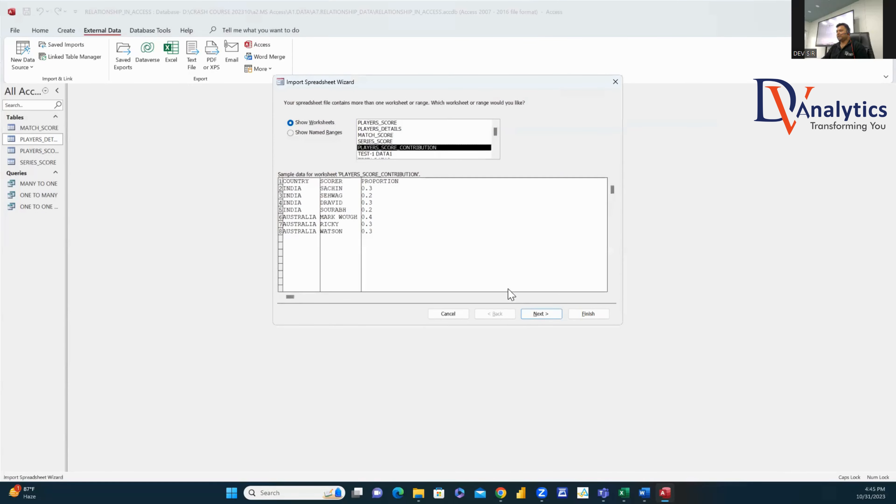
{"action": "left_click", "coordinate": [541, 314]}
{"action": "left_click", "coordinate": [541, 314]}
{"action": "left_click", "coordinate": [541, 314]}
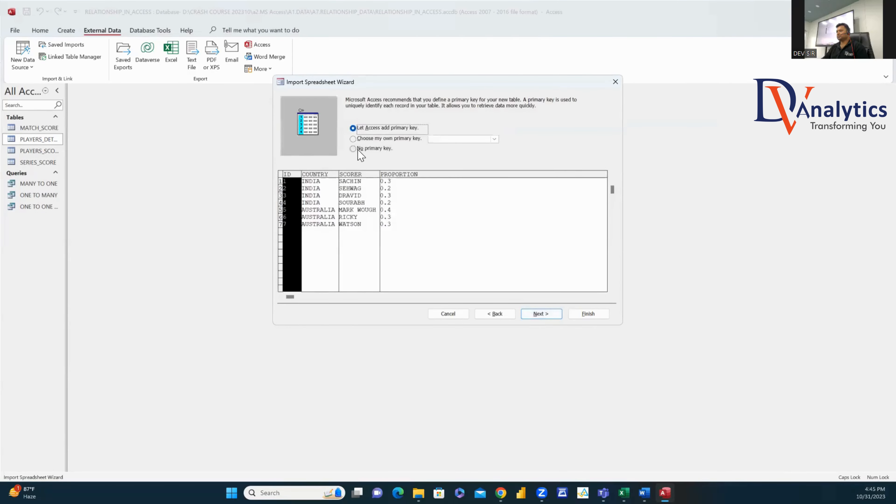
{"action": "left_click", "coordinate": [352, 149]}
{"action": "left_click", "coordinate": [550, 317]}
{"action": "left_click", "coordinate": [588, 314]}
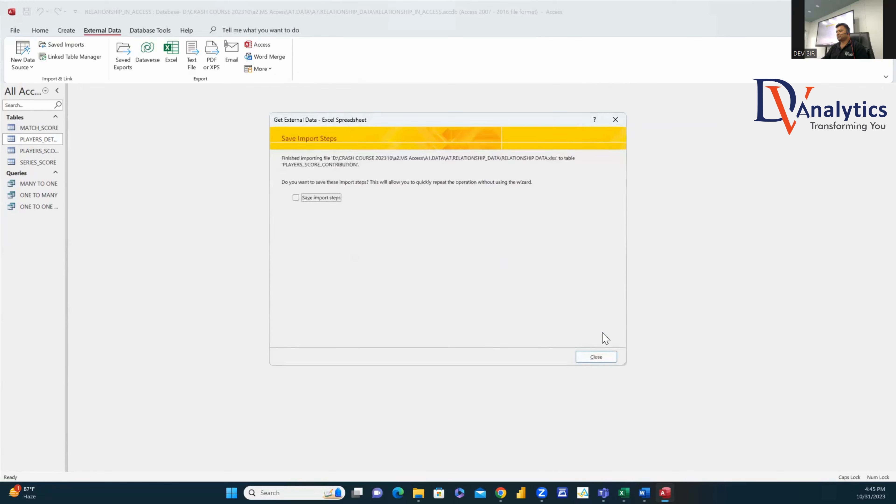
{"action": "left_click", "coordinate": [596, 357]}
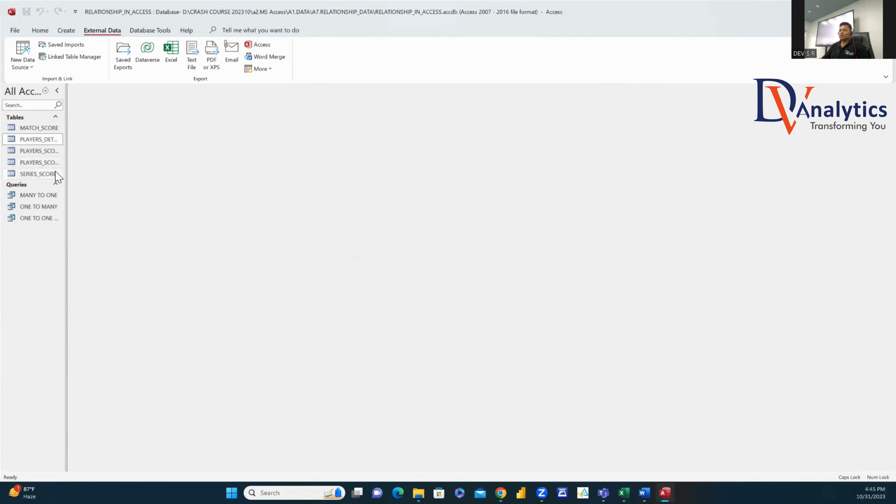
Step: Widen the object list to show full names, and compare the records of the SERIES_SCORE and PLAYERS_SCORE_CONTRIBUTION tables
{"action": "left_click_drag", "start_coordinate": [188, 167], "coordinate": [156, 166]}
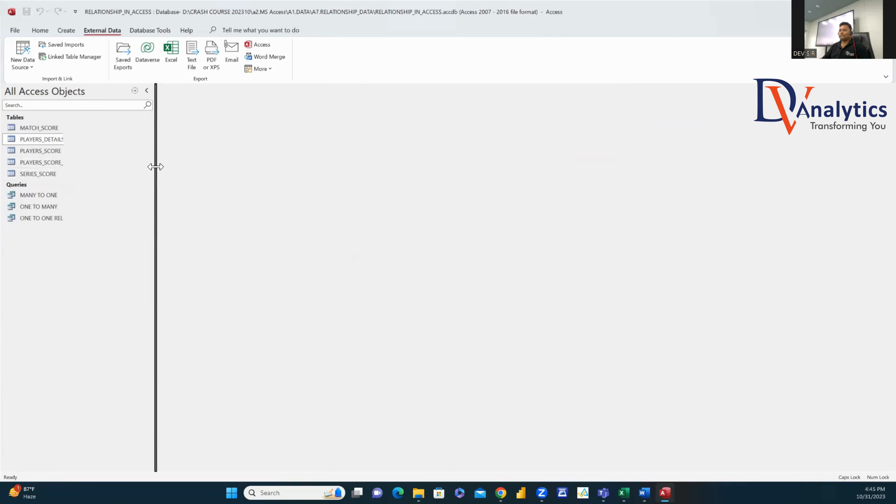
{"action": "double_click", "coordinate": [50, 174]}
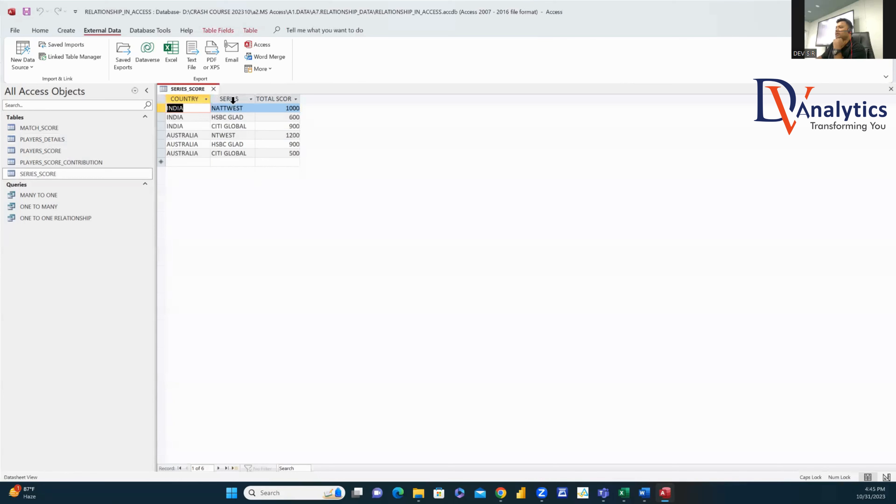
{"action": "double_click", "coordinate": [64, 163]}
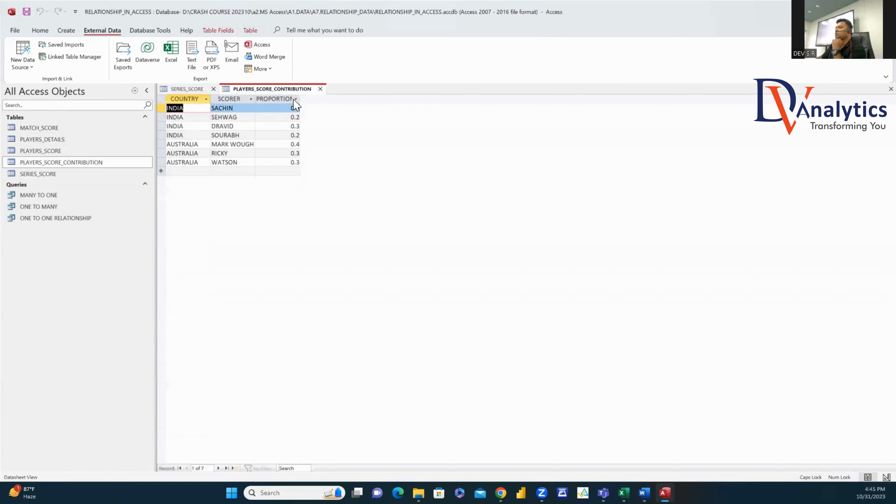
{"action": "left_click", "coordinate": [189, 88]}
{"action": "left_click", "coordinate": [236, 90]}
{"action": "left_click", "coordinate": [195, 89]}
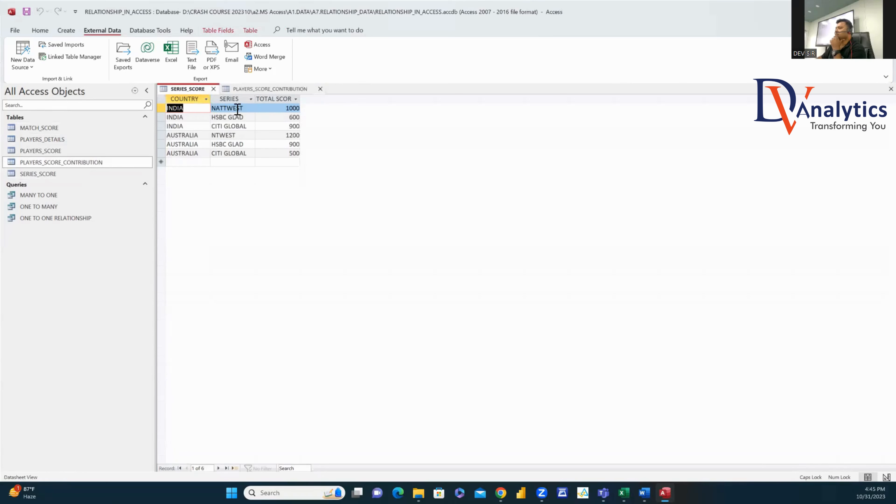
Step: Compare the INDIA and AUSTRALIA rows of SERIES_SCORE with those of PLAYERS_SCORE_CONTRIBUTION, and close both tables
{"action": "left_click", "coordinate": [270, 89]}
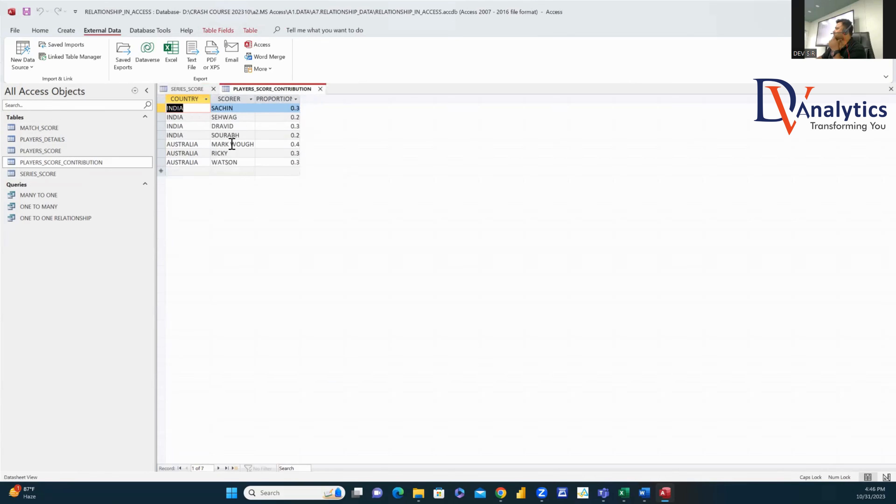
{"action": "left_click", "coordinate": [195, 90]}
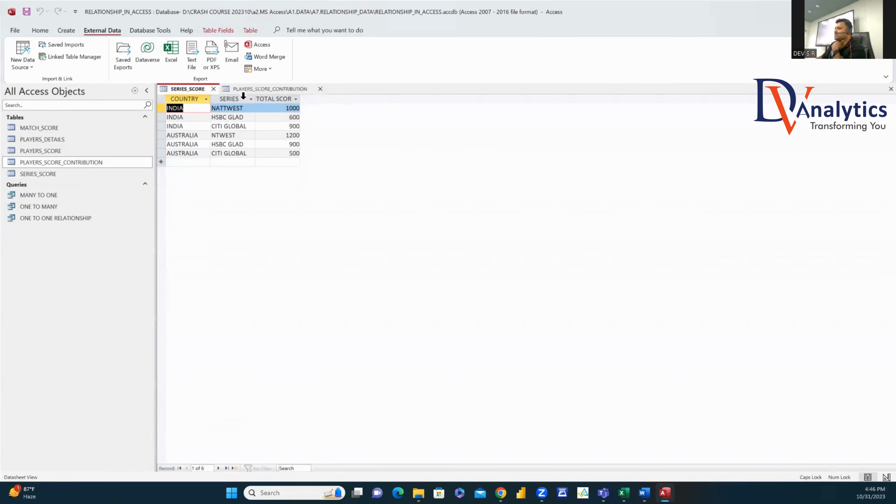
{"action": "left_click", "coordinate": [244, 90]}
{"action": "left_click", "coordinate": [199, 89]}
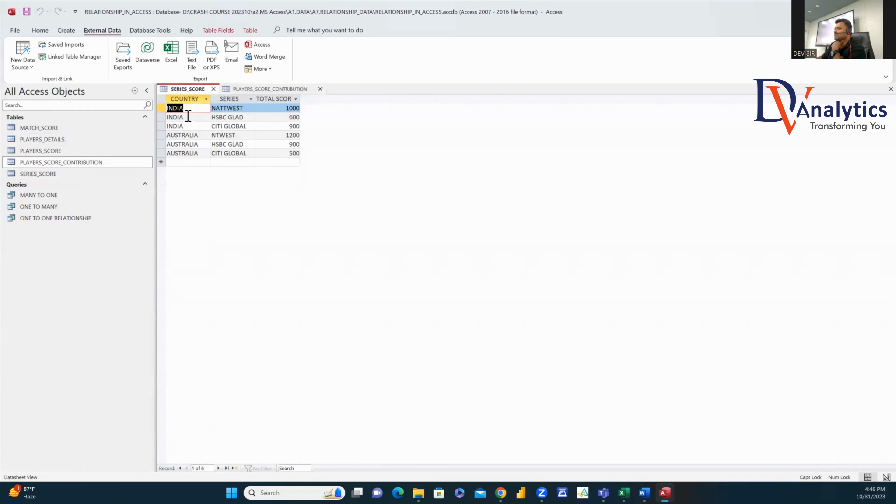
{"action": "left_click", "coordinate": [243, 90]}
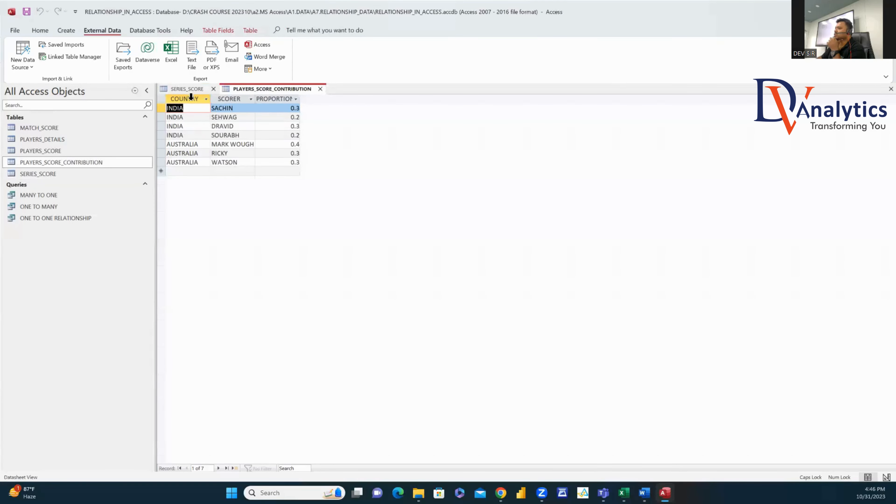
{"action": "left_click", "coordinate": [193, 90]}
{"action": "left_click", "coordinate": [247, 90]}
{"action": "left_click", "coordinate": [200, 91]}
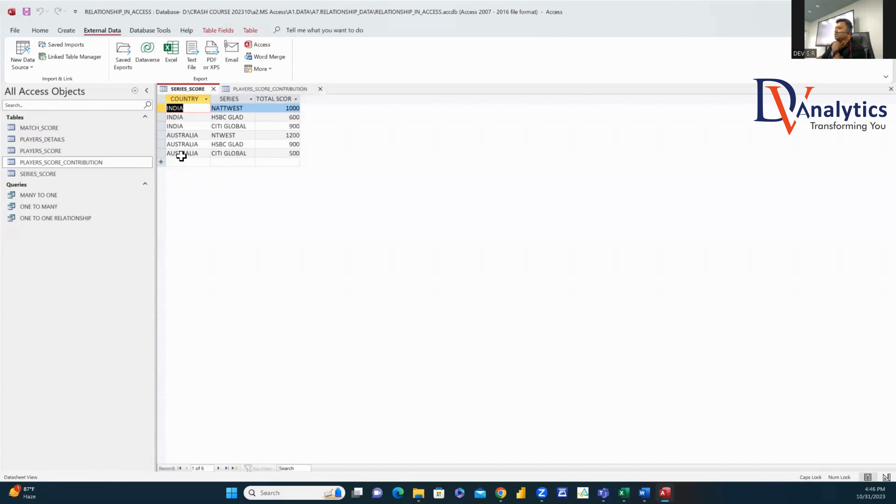
{"action": "left_click", "coordinate": [248, 92]}
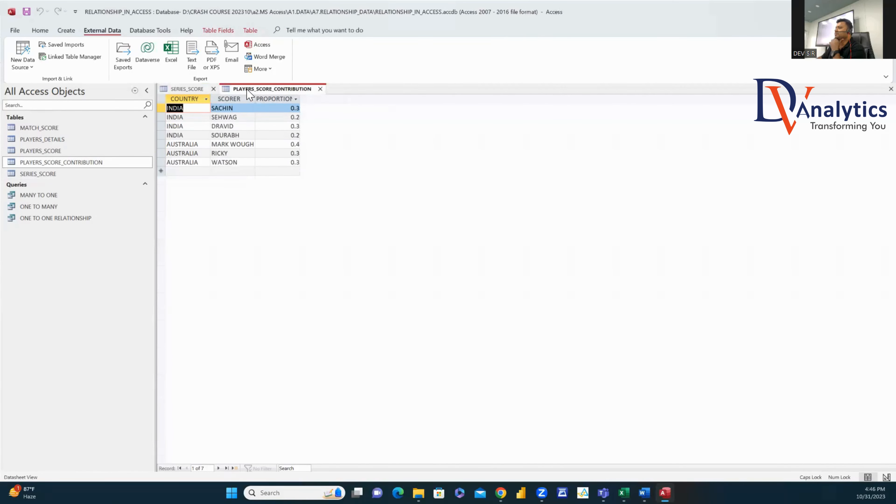
{"action": "left_click", "coordinate": [320, 89]}
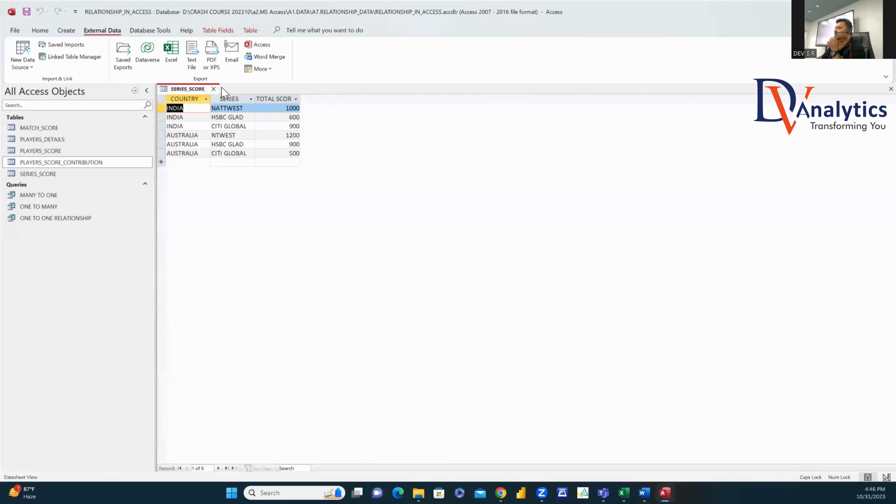
{"action": "left_click", "coordinate": [214, 89]}
Step: Create a query design with the SERIES_SCORE and PLAYERS_SCORE_CONTRIBUTION tables, joined on their COUNTRY fields
{"action": "left_click", "coordinate": [66, 30]}
{"action": "left_click", "coordinate": [153, 56]}
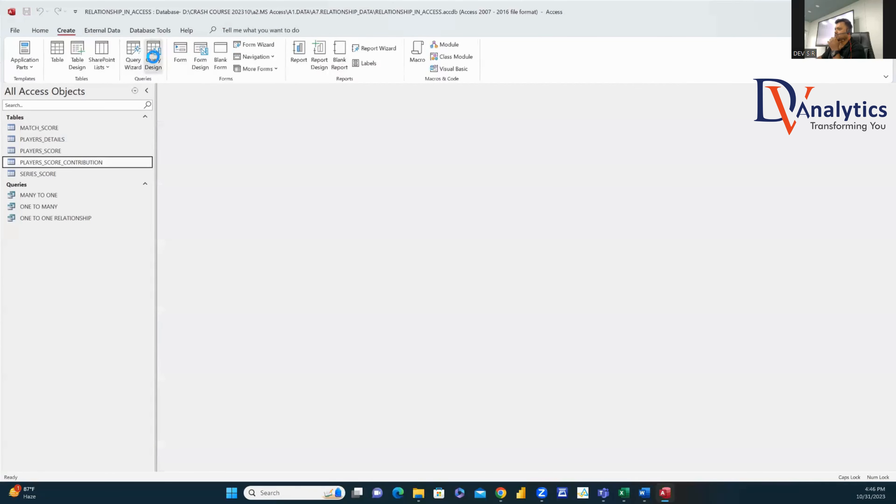
{"action": "double_click", "coordinate": [48, 173]}
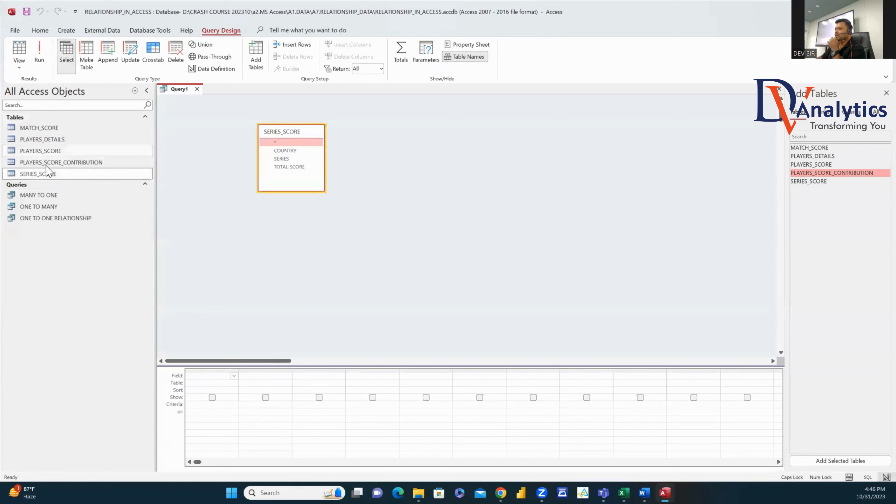
{"action": "left_click_drag", "start_coordinate": [53, 162], "coordinate": [395, 145]}
{"action": "left_click_drag", "start_coordinate": [285, 151], "coordinate": [359, 155]}
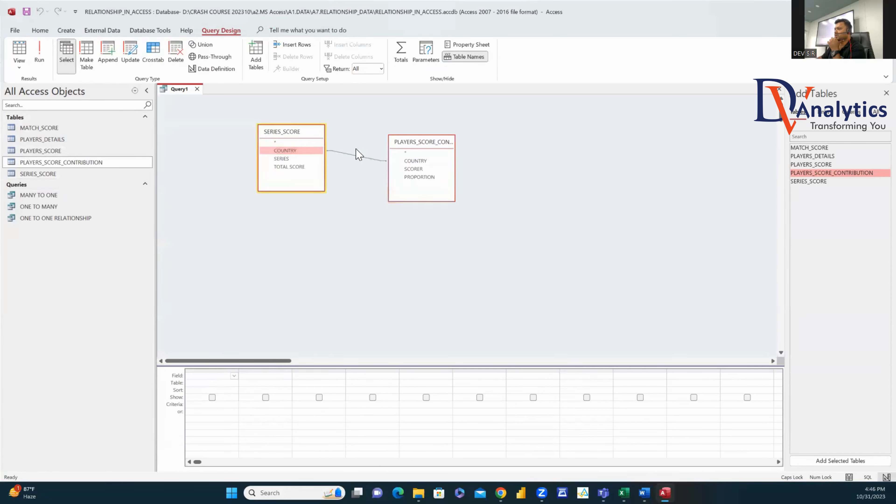
Step: Add all fields of SERIES_SCORE followed by all fields of PLAYERS_SCORE_CONTRIBUTION to the query grid, and run the query
{"action": "double_click", "coordinate": [311, 139]}
{"action": "left_click_drag", "start_coordinate": [285, 156], "coordinate": [215, 381]}
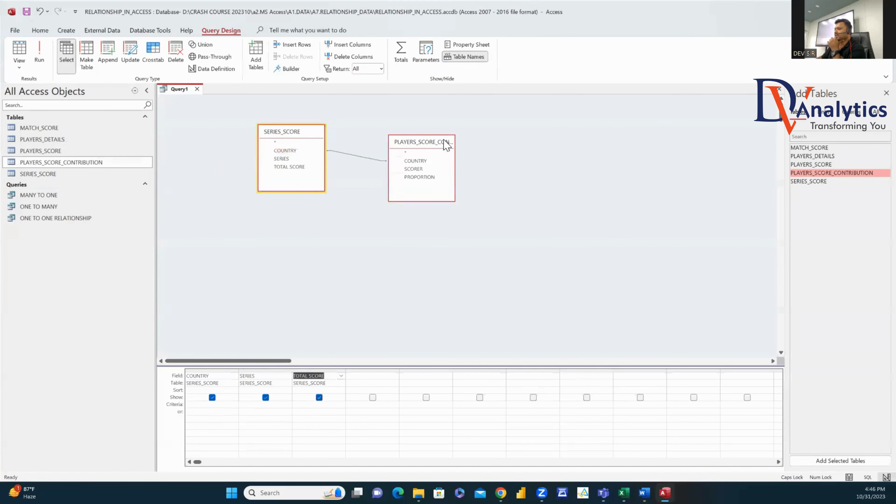
{"action": "double_click", "coordinate": [436, 143]}
{"action": "left_click_drag", "start_coordinate": [410, 164], "coordinate": [376, 388]}
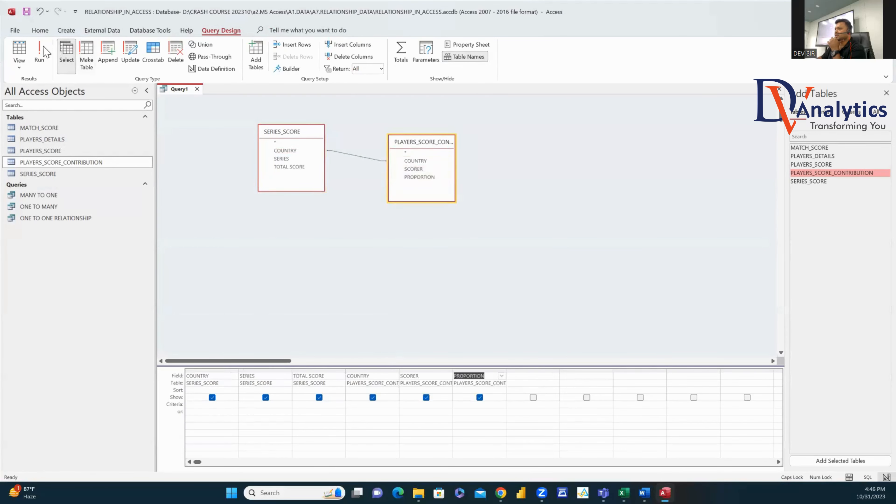
{"action": "left_click", "coordinate": [41, 60]}
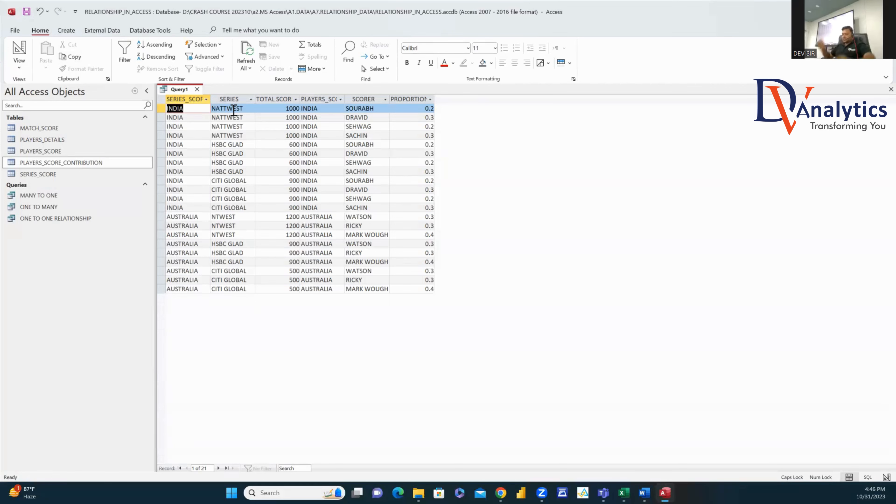
Step: Save the query under its relationship name, and close the RELATIONSHIP_IN_ACCESS database
{"action": "key", "text": "ctrl+s"}
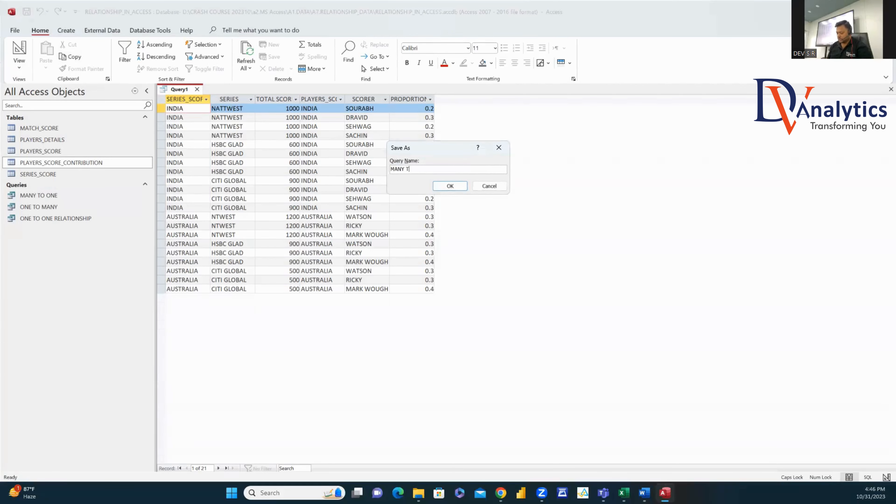
{"action": "left_click", "coordinate": [459, 188]}
{"action": "key", "text": "alt+F4"}
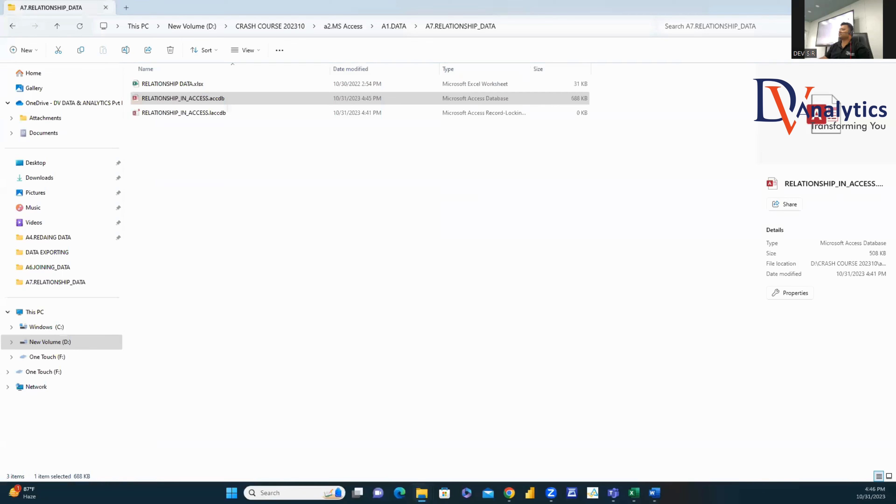
Step: Go to the A8.DATA MODEL DATA folder inside A1.DATA in File Explorer
{"action": "left_click", "coordinate": [395, 26]}
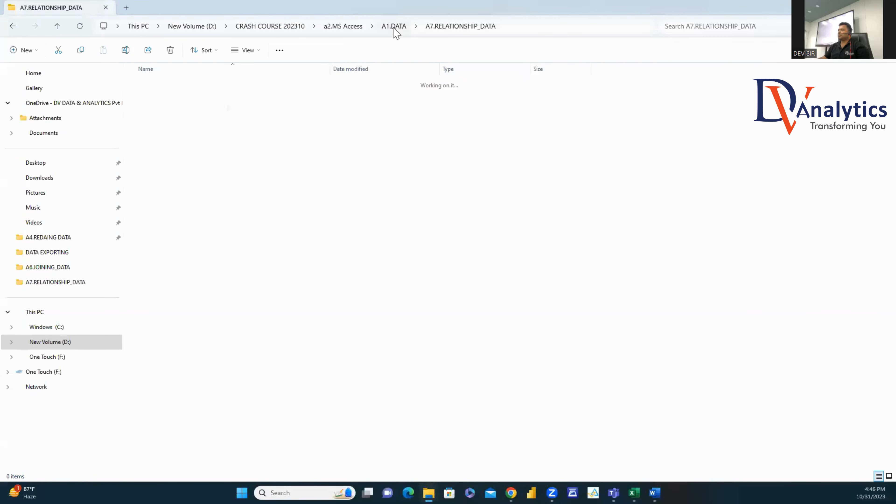
{"action": "left_click", "coordinate": [190, 186]}
{"action": "double_click", "coordinate": [191, 192]}
Step: Create a Microsoft Access database named DATA MODEL in this folder, and open it with its content enabled
{"action": "right_click", "coordinate": [175, 116]}
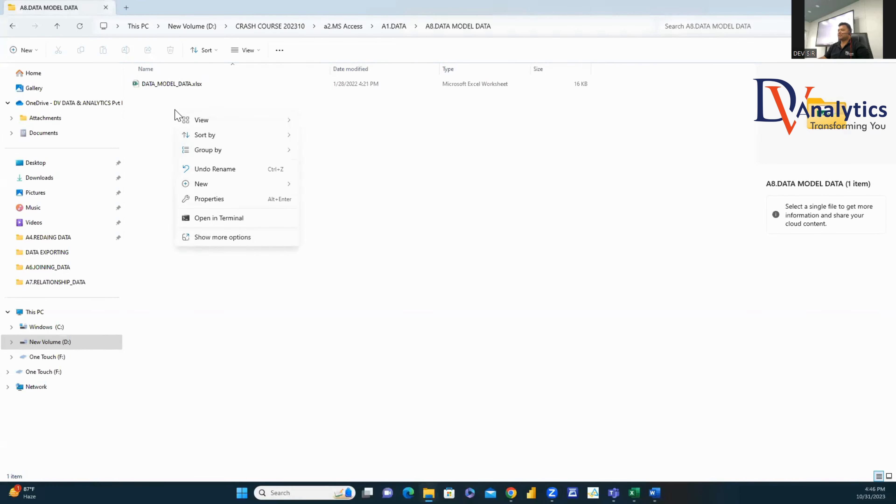
{"action": "mouse_move", "coordinate": [214, 184]}
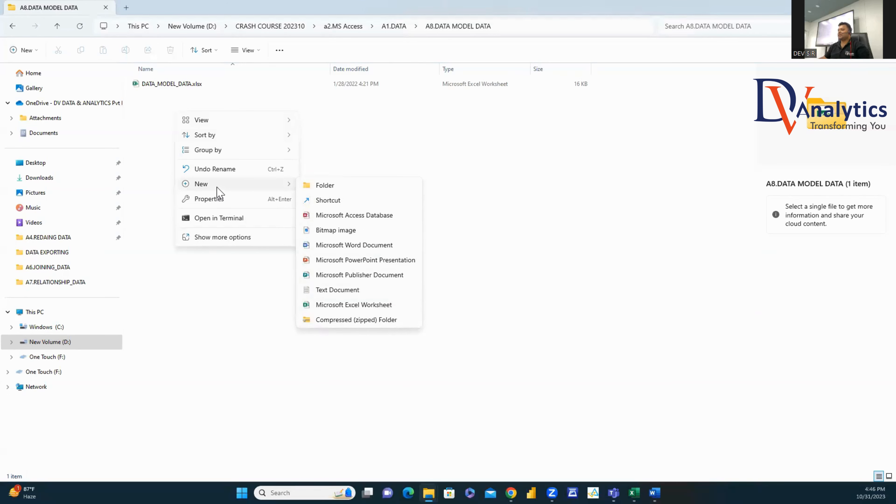
{"action": "left_click", "coordinate": [318, 215]}
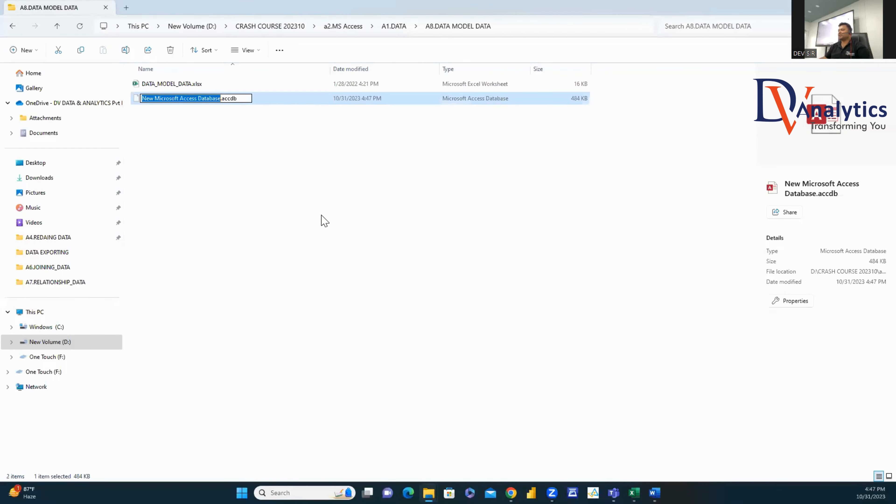
{"action": "type", "text": "DATA MODEL"}
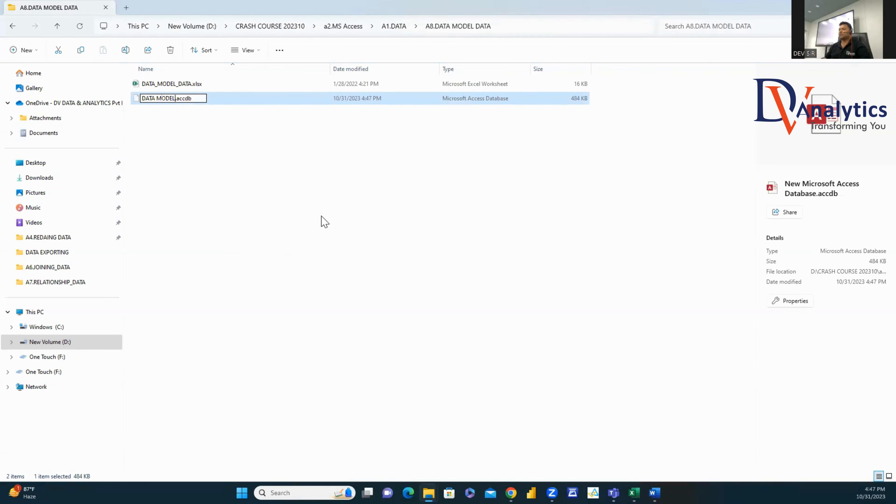
{"action": "left_click", "coordinate": [170, 109]}
{"action": "double_click", "coordinate": [193, 102]}
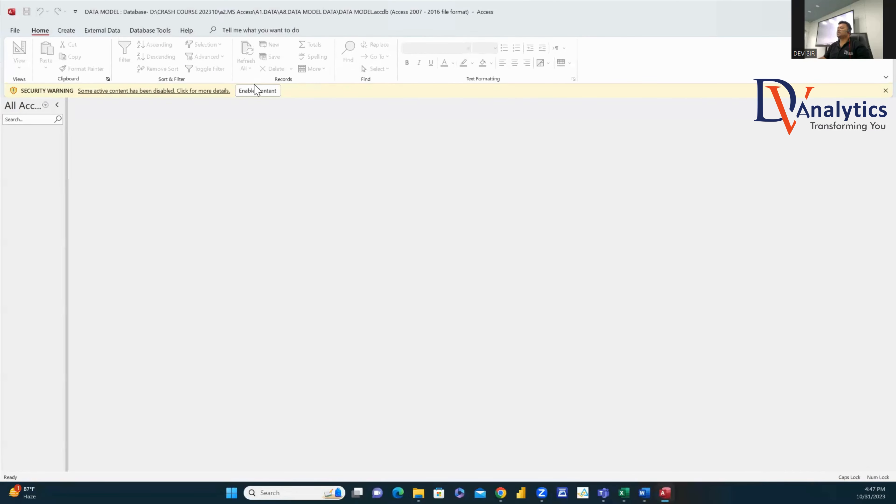
{"action": "left_click", "coordinate": [256, 91]}
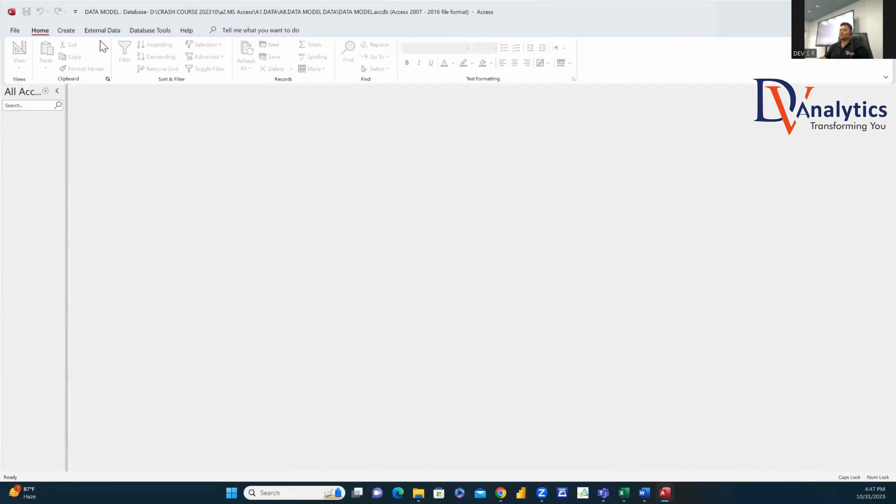
Step: Start an Excel import into a new table from DATA_MODEL_DATA.xlsx in D:\CRASH COURSE 202310\a2.MS Access\A1.DATA\A8.DATA MODEL DATA
{"action": "left_click", "coordinate": [102, 31]}
{"action": "left_click", "coordinate": [23, 60]}
{"action": "mouse_move", "coordinate": [46, 85]}
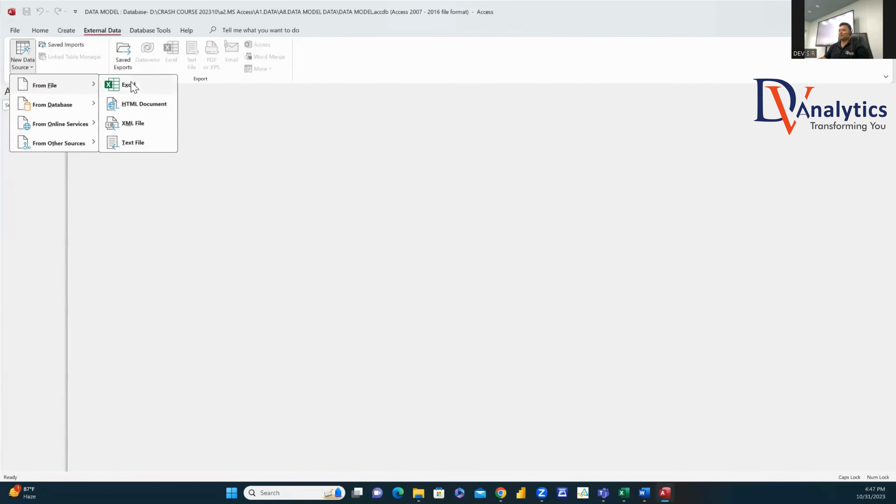
{"action": "left_click", "coordinate": [127, 85]}
{"action": "left_click", "coordinate": [591, 179]}
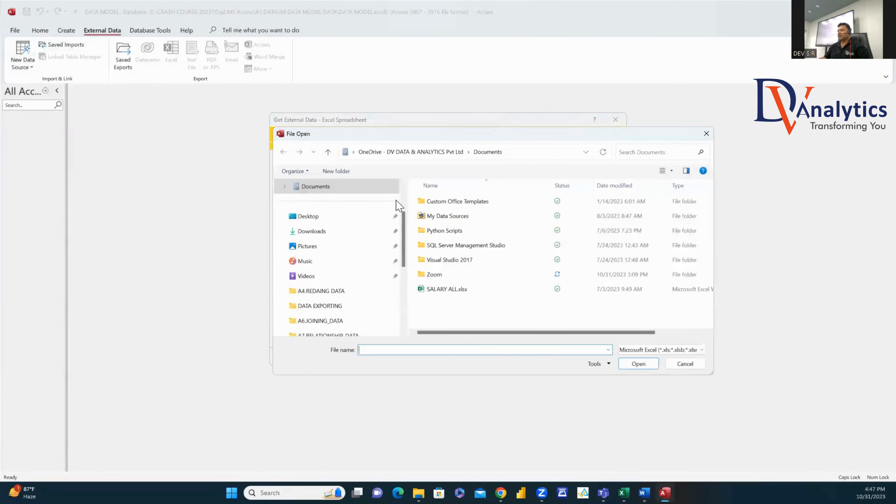
{"action": "scroll", "coordinate": [388, 268], "scroll_direction": "down", "scroll_amount": 3}
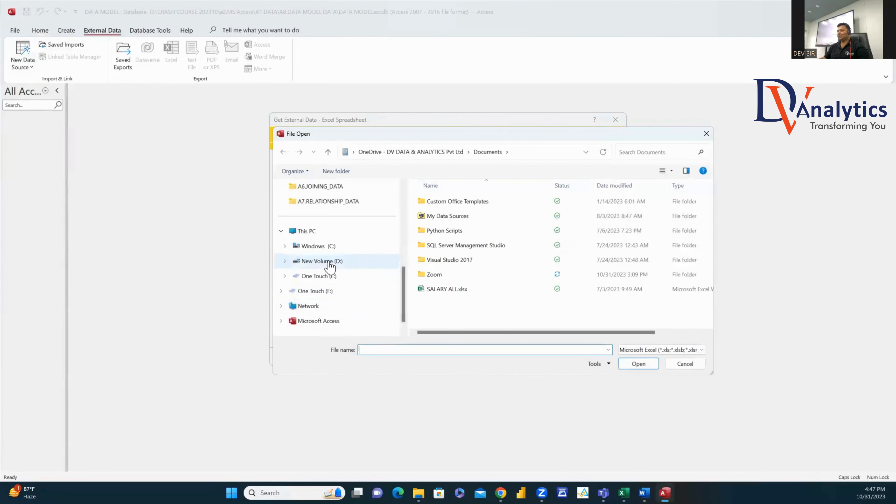
{"action": "left_click", "coordinate": [322, 261]}
{"action": "double_click", "coordinate": [439, 215]}
{"action": "double_click", "coordinate": [446, 216]}
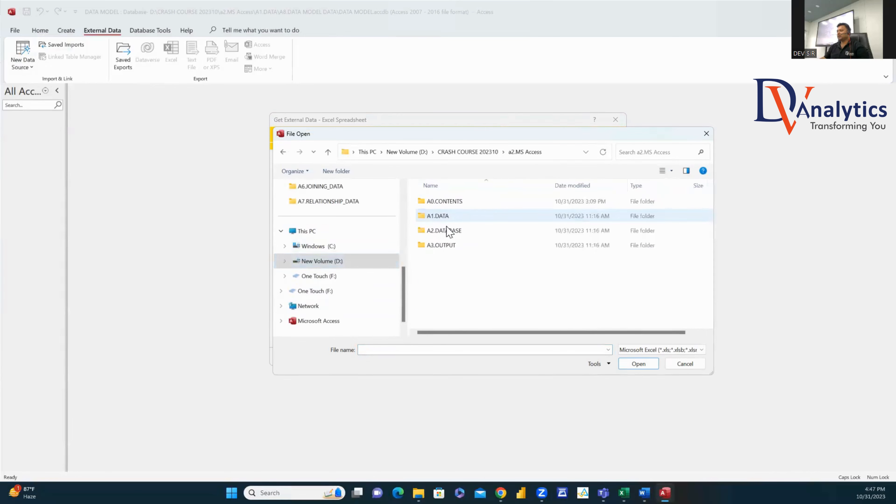
{"action": "double_click", "coordinate": [448, 216]}
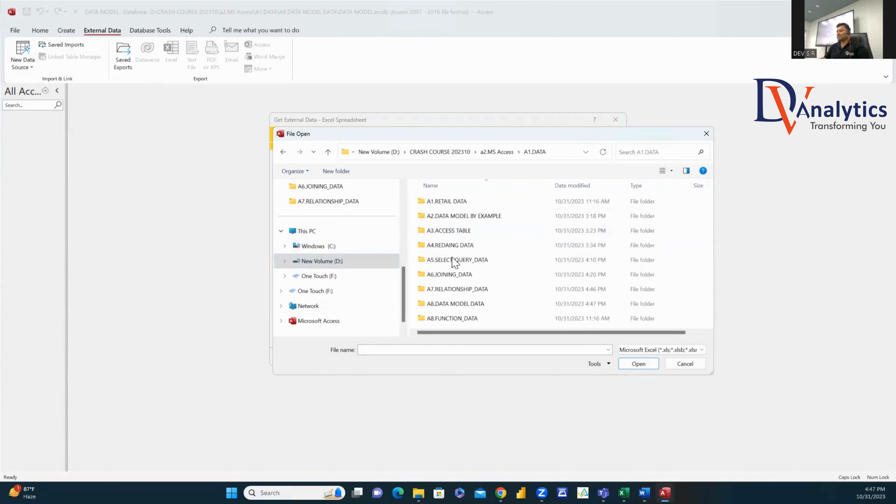
{"action": "double_click", "coordinate": [459, 306]}
{"action": "left_click", "coordinate": [456, 204]}
{"action": "left_click", "coordinate": [635, 368]}
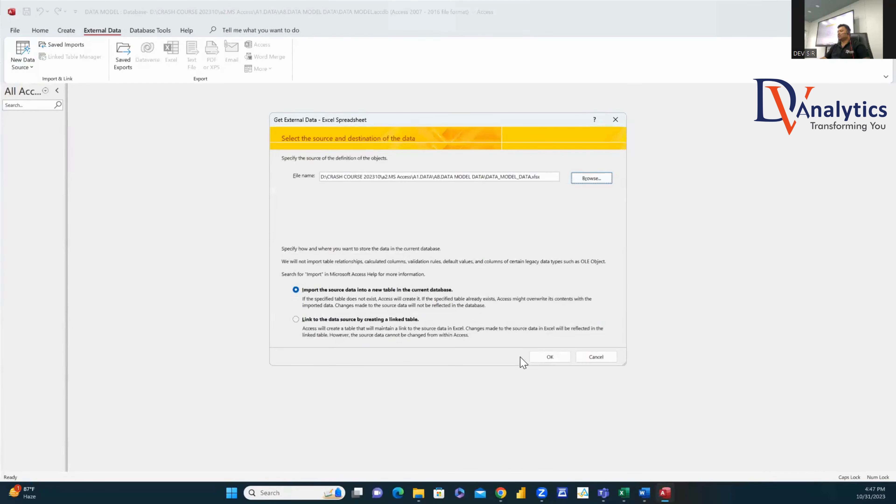
{"action": "left_click", "coordinate": [548, 357]}
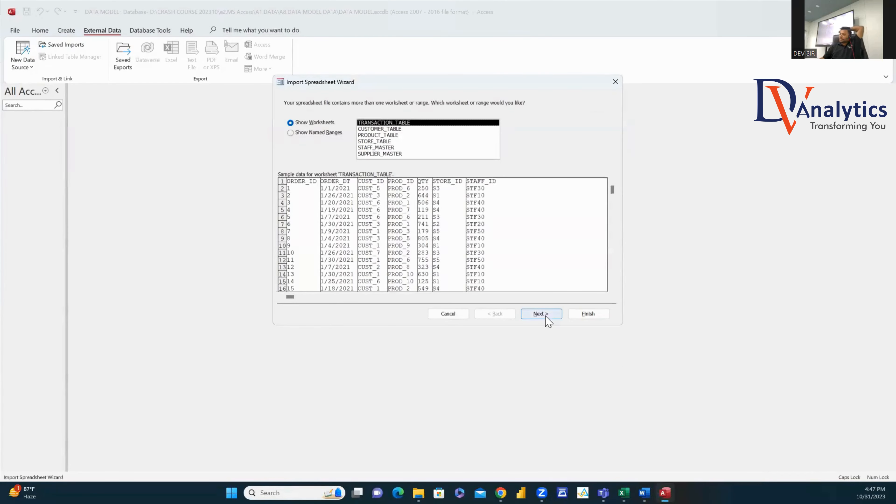
Step: Import the TRANSACTION_TABLE worksheet with first-row column headings and no primary key under the same table name, without saving the import steps
{"action": "left_click", "coordinate": [547, 317]}
{"action": "left_click", "coordinate": [547, 317]}
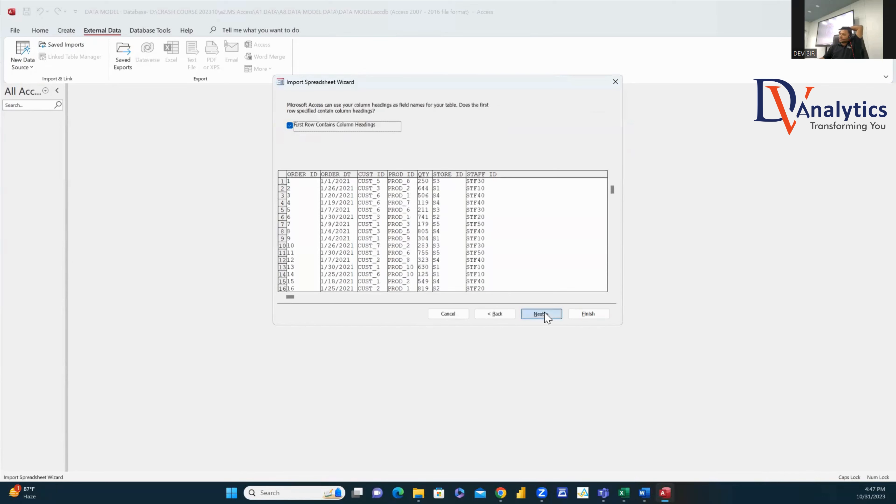
{"action": "left_click", "coordinate": [534, 316]}
{"action": "left_click", "coordinate": [355, 150]}
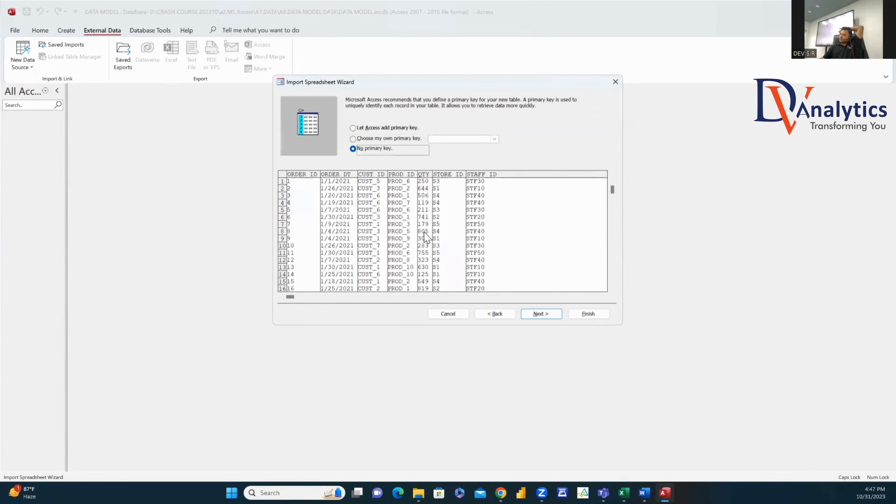
{"action": "left_click", "coordinate": [552, 317]}
{"action": "left_click", "coordinate": [583, 318]}
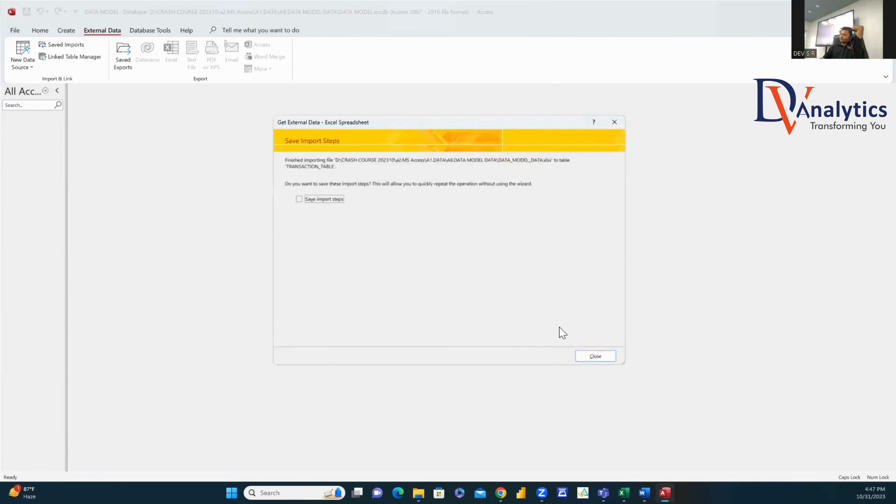
{"action": "left_click", "coordinate": [591, 360]}
Step: Start another Excel import into a new table, using DATA_MODEL_DATA.xlsx from the A8.DATA MODEL DATA folder as the source
{"action": "left_click", "coordinate": [31, 71]}
{"action": "mouse_move", "coordinate": [80, 86]}
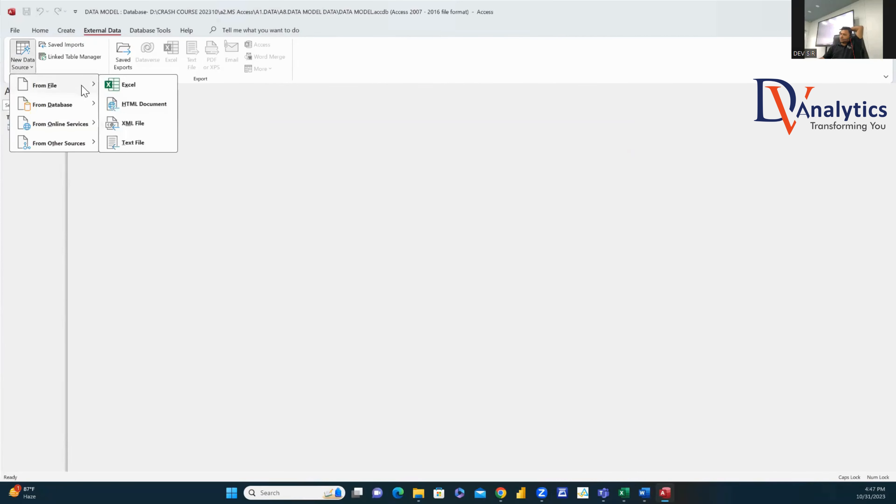
{"action": "left_click", "coordinate": [118, 84]}
{"action": "left_click", "coordinate": [583, 178]}
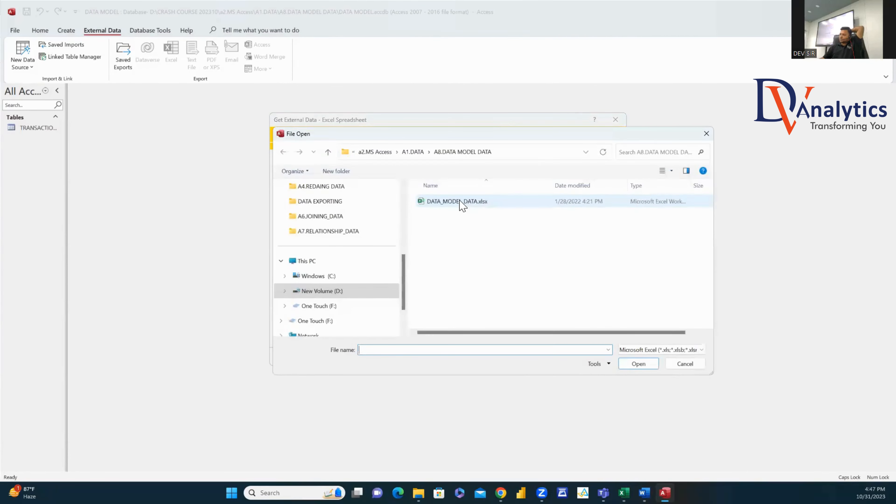
{"action": "left_click", "coordinate": [460, 203]}
{"action": "left_click", "coordinate": [620, 364]}
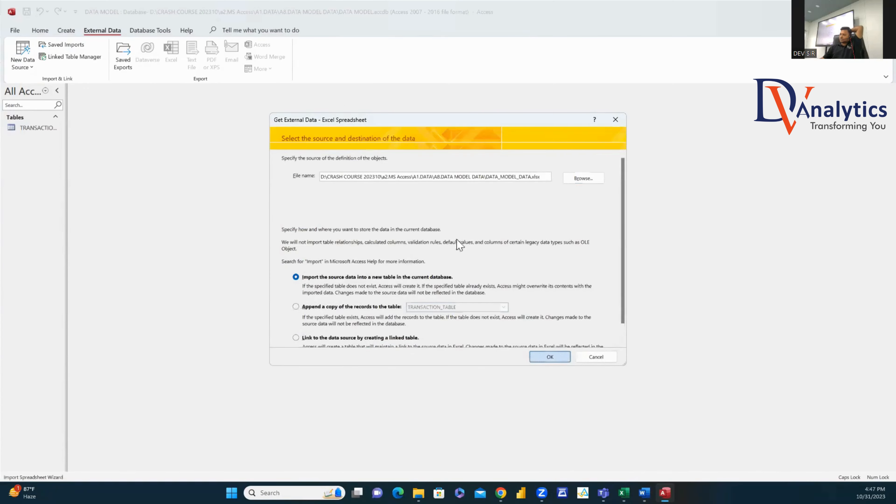
{"action": "left_click", "coordinate": [550, 357]}
Step: Import the CUSTOMER_TABLE worksheet with first-row column headings and no primary key under the same table name, without saving the import steps
{"action": "left_click", "coordinate": [392, 129]}
{"action": "left_click", "coordinate": [540, 314]}
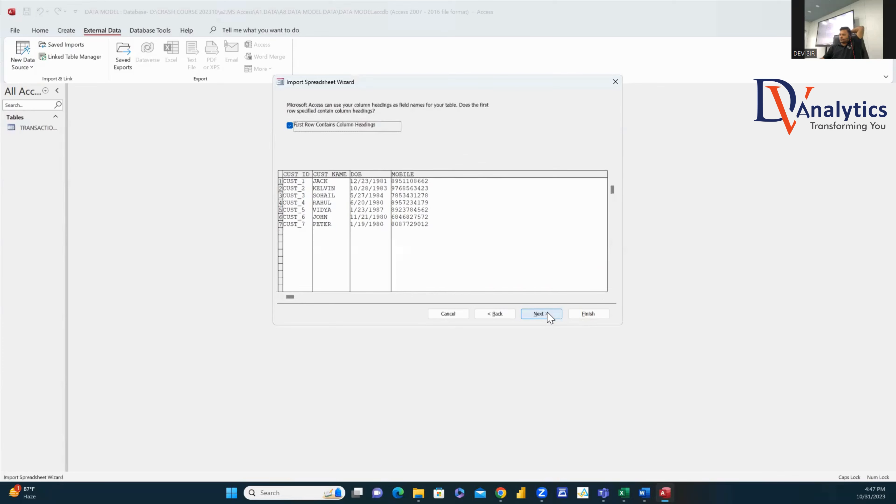
{"action": "left_click", "coordinate": [540, 314]}
{"action": "left_click", "coordinate": [539, 314]}
{"action": "left_click", "coordinate": [369, 148]}
{"action": "left_click", "coordinate": [547, 314]}
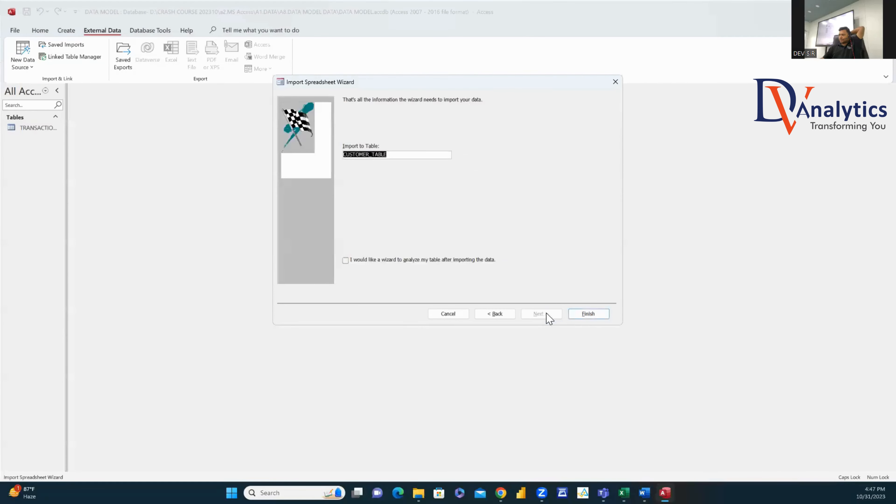
{"action": "left_click", "coordinate": [578, 315]}
{"action": "left_click", "coordinate": [596, 357]}
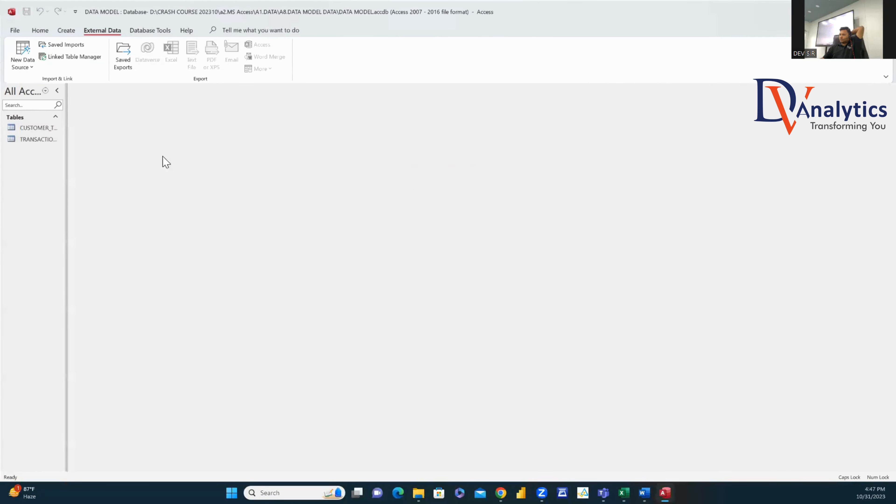
Step: Start a further Excel import into a new table from DATA_MODEL_DATA.xlsx in the A8.DATA MODEL DATA folder
{"action": "left_click", "coordinate": [35, 70]}
{"action": "mouse_move", "coordinate": [40, 84]}
{"action": "left_click", "coordinate": [124, 84]}
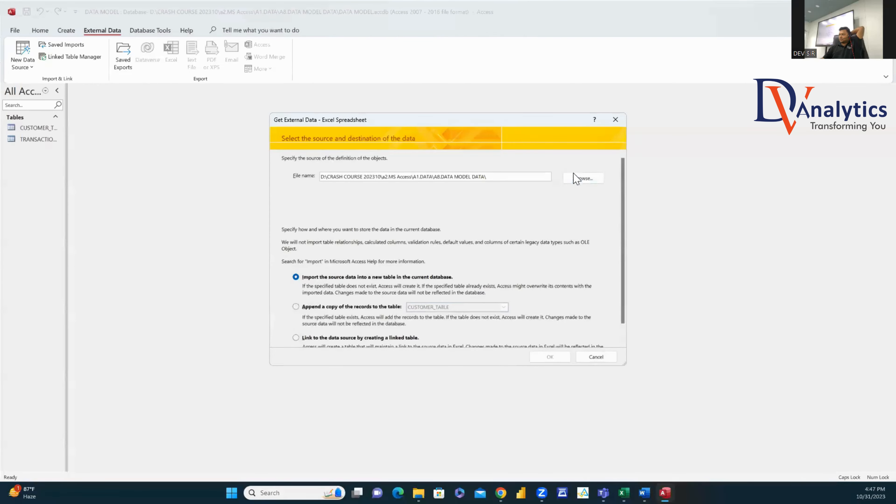
{"action": "left_click", "coordinate": [567, 180]}
{"action": "left_click", "coordinate": [476, 206]}
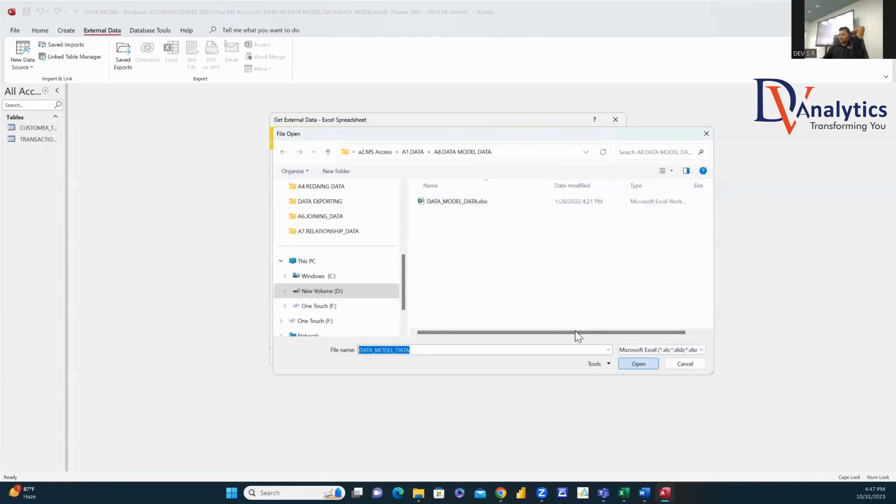
{"action": "left_click", "coordinate": [635, 364]}
{"action": "left_click", "coordinate": [550, 357]}
Step: Import the PRODUCT_TABLE worksheet with first-row column headings and no primary key under the same table name, without saving the import steps
{"action": "left_click", "coordinate": [378, 135]}
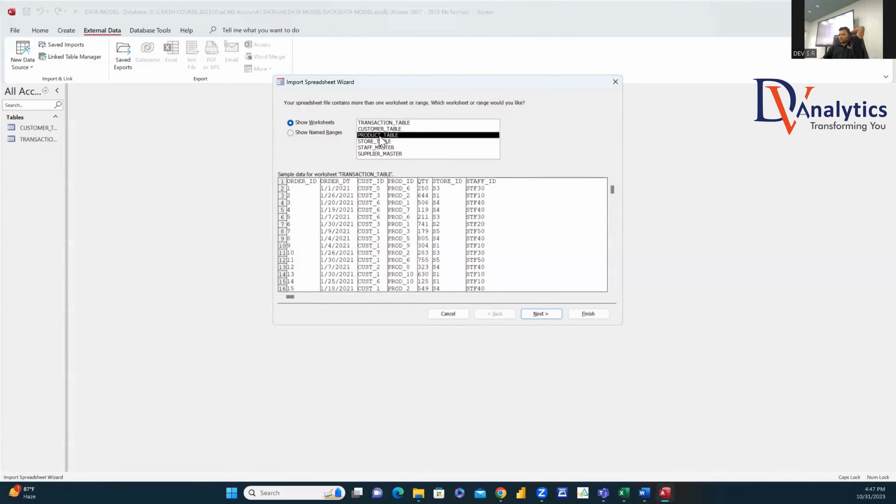
{"action": "left_click", "coordinate": [558, 317]}
{"action": "left_click", "coordinate": [544, 314]}
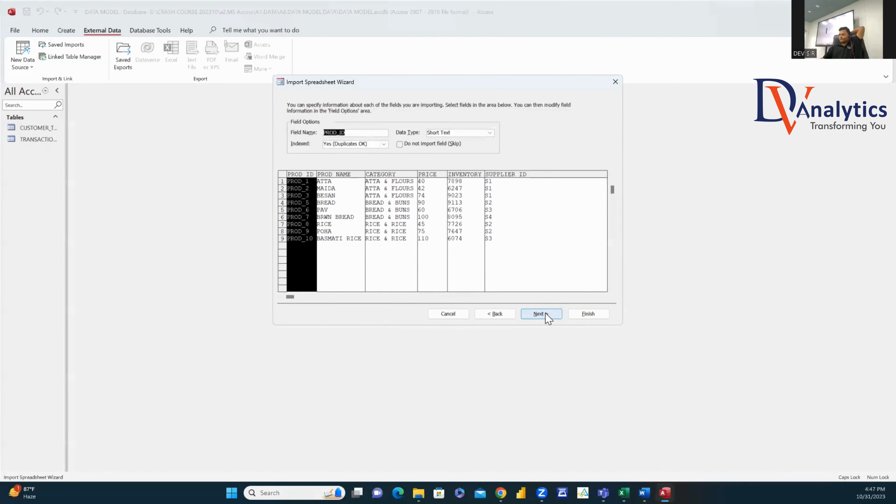
{"action": "left_click", "coordinate": [539, 314]}
{"action": "left_click", "coordinate": [351, 146]}
{"action": "left_click", "coordinate": [542, 314]}
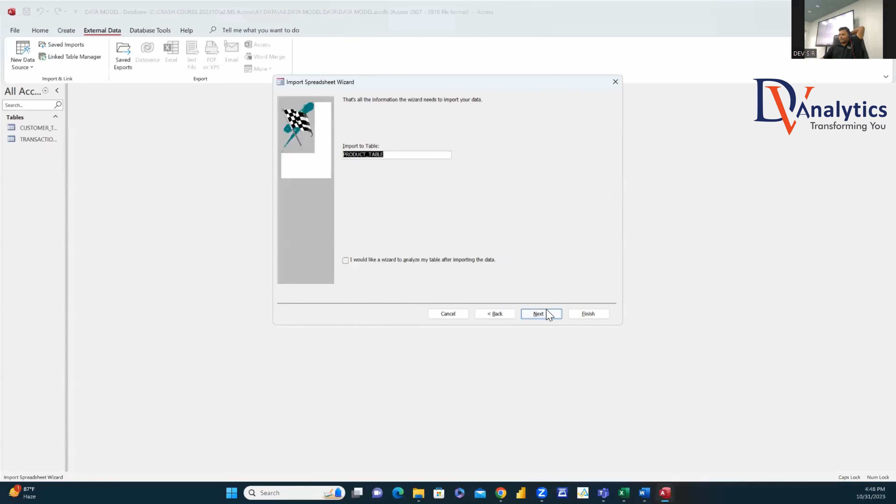
{"action": "left_click", "coordinate": [593, 316]}
{"action": "left_click", "coordinate": [600, 362]}
Step: Start a new Excel import from DATA_MODEL_DATA.xlsx into a new table in the current database
{"action": "left_click", "coordinate": [23, 56]}
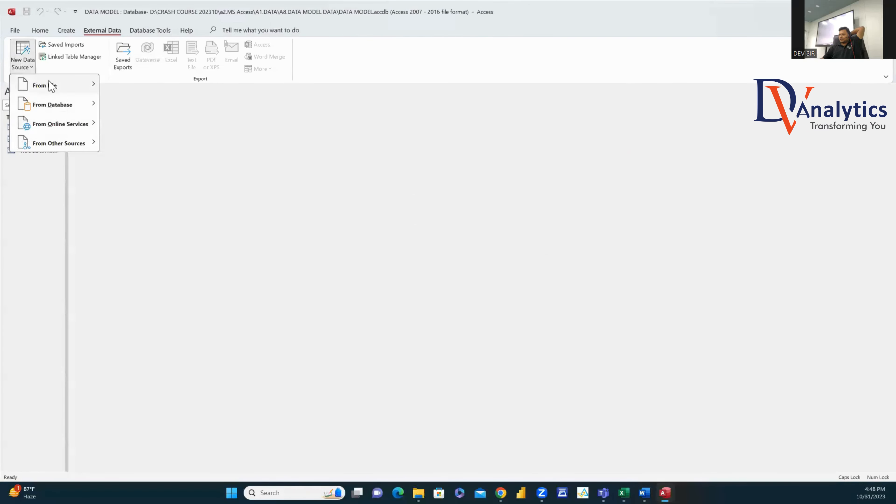
{"action": "mouse_move", "coordinate": [40, 84]}
{"action": "left_click", "coordinate": [125, 85]}
{"action": "left_click", "coordinate": [566, 181]}
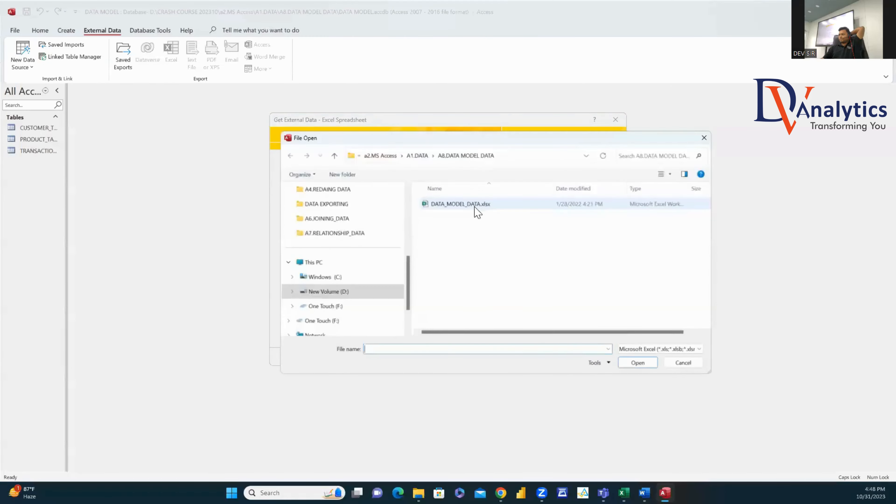
{"action": "left_click", "coordinate": [474, 203]}
{"action": "left_click", "coordinate": [622, 363]}
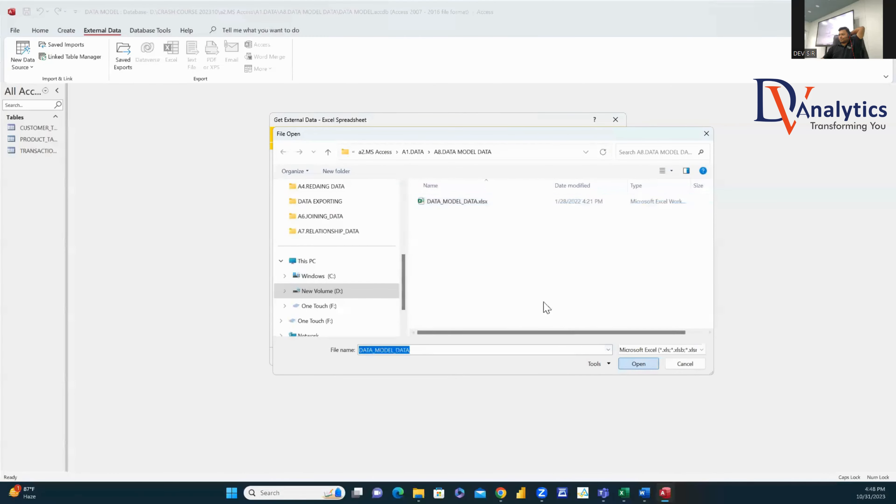
{"action": "left_click", "coordinate": [546, 354]}
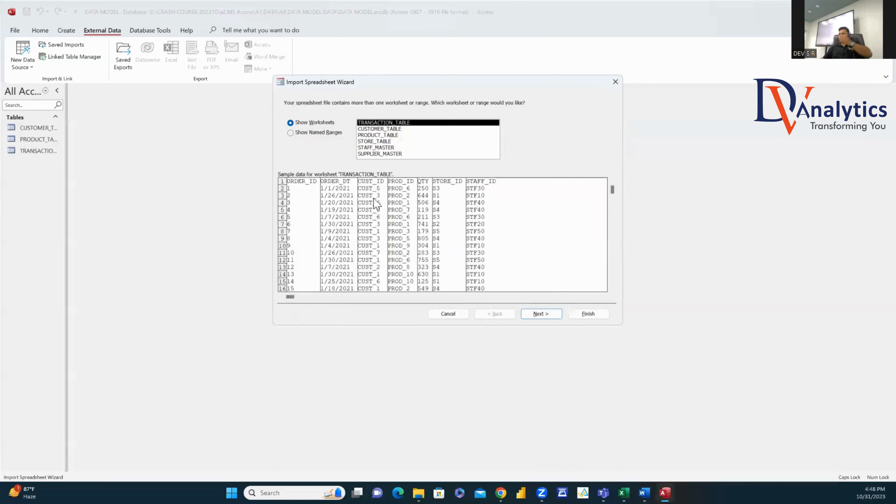
Step: Import the STORE_TABLE worksheet with first-row column headings and no primary key under the same table name, without saving the import steps
{"action": "left_click", "coordinate": [376, 147]}
{"action": "left_click", "coordinate": [375, 141]}
{"action": "left_click", "coordinate": [542, 315]}
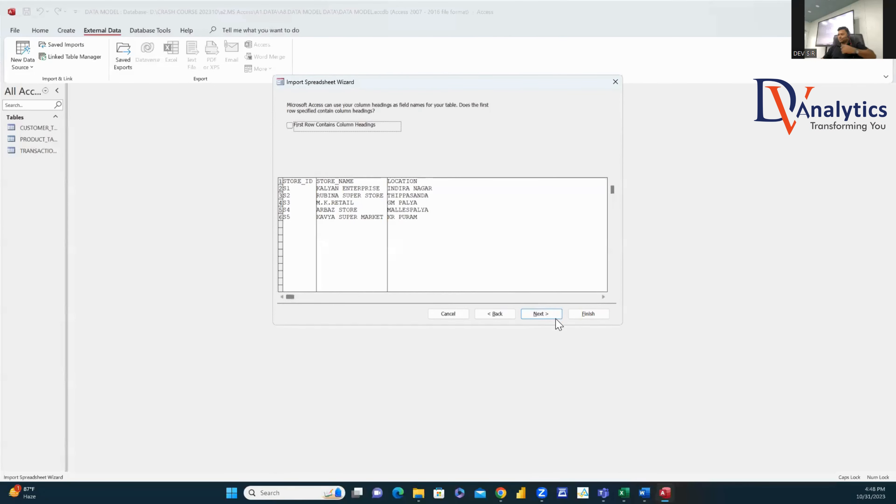
{"action": "left_click", "coordinate": [296, 129]}
{"action": "left_click", "coordinate": [543, 314]}
{"action": "left_click", "coordinate": [541, 314]}
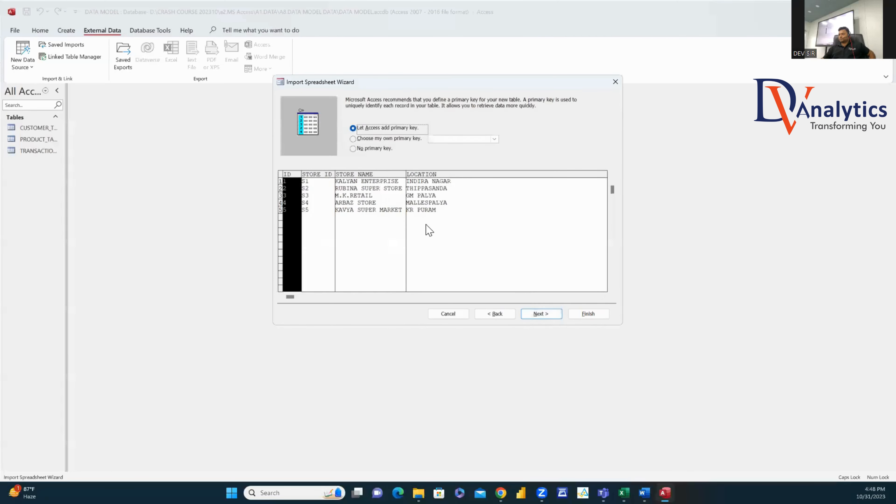
{"action": "left_click", "coordinate": [365, 147]}
{"action": "left_click", "coordinate": [541, 314]}
{"action": "left_click", "coordinate": [587, 315]}
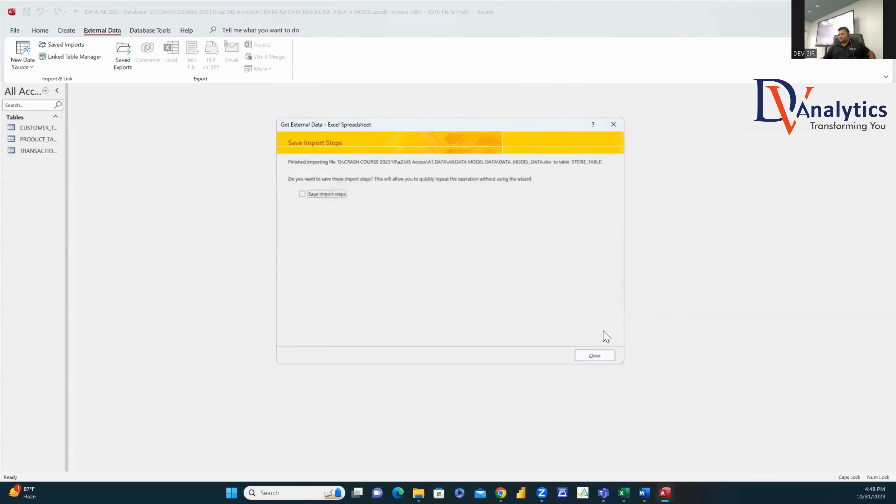
{"action": "left_click", "coordinate": [602, 361]}
Step: Start another Excel import from DATA_MODEL_DATA.xlsx into a new table in the current database
{"action": "left_click", "coordinate": [22, 63]}
{"action": "mouse_move", "coordinate": [53, 87]}
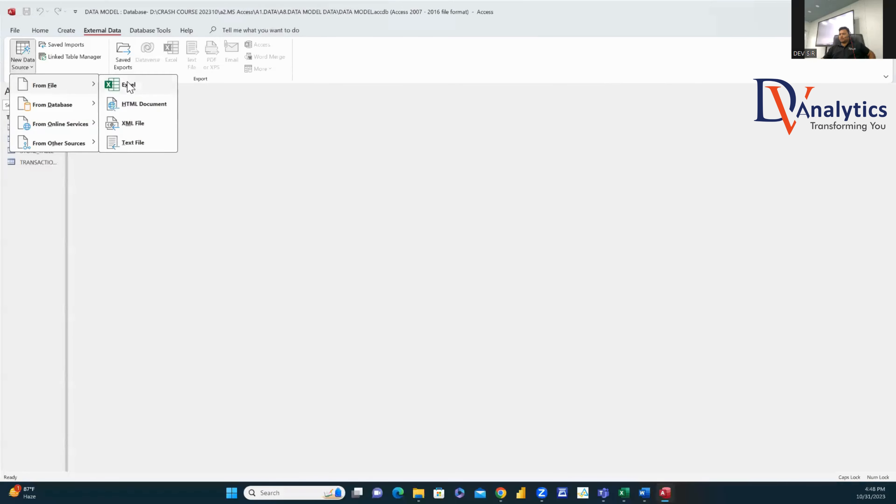
{"action": "left_click", "coordinate": [124, 86]}
{"action": "left_click", "coordinate": [579, 180]}
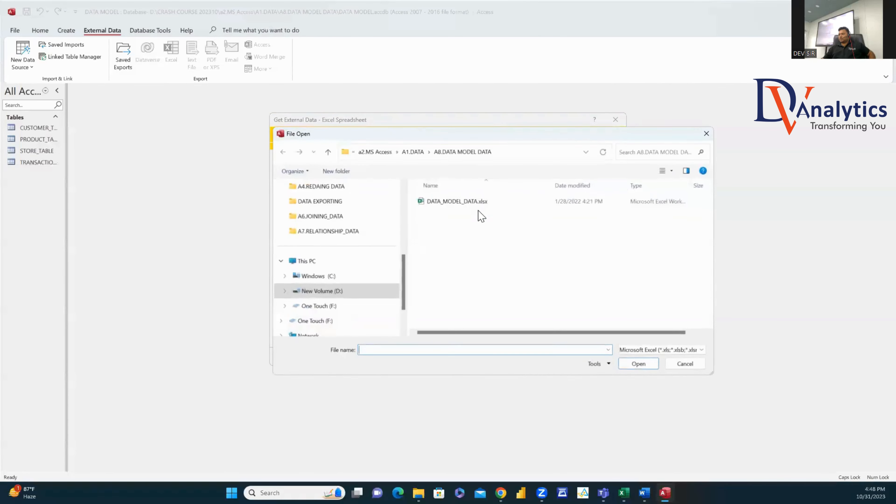
{"action": "left_click", "coordinate": [447, 203]}
{"action": "left_click", "coordinate": [633, 363]}
{"action": "left_click", "coordinate": [545, 358]}
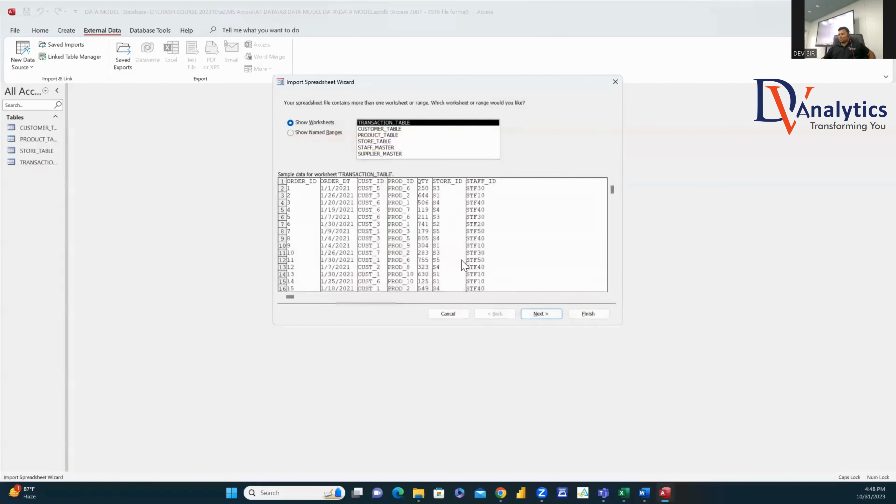
Step: Import the STAFF_MASTER worksheet with first-row column headings and no primary key under the same table name, without saving the import steps
{"action": "left_click", "coordinate": [381, 148]}
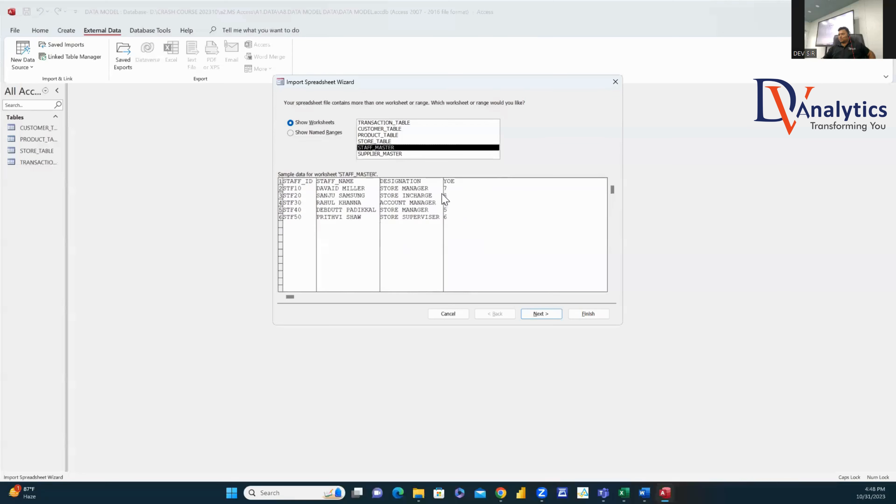
{"action": "left_click", "coordinate": [543, 314]}
{"action": "left_click", "coordinate": [307, 128]}
{"action": "left_click", "coordinate": [554, 314]}
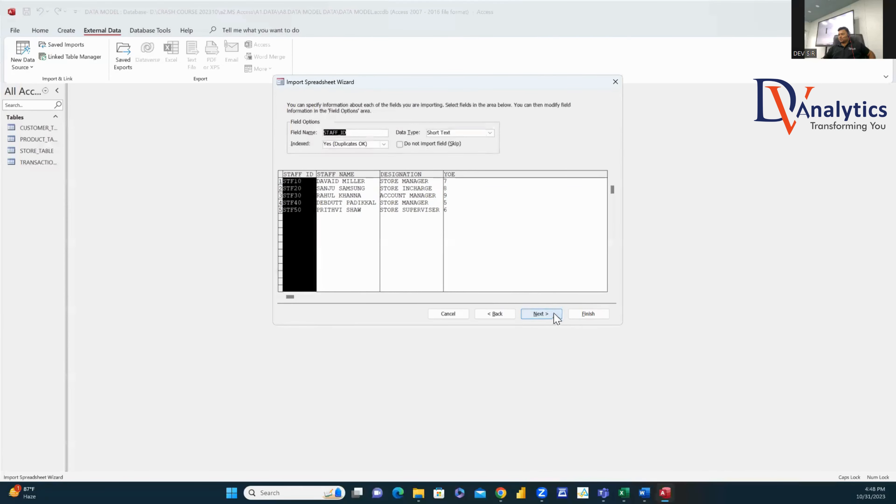
{"action": "left_click", "coordinate": [561, 315]}
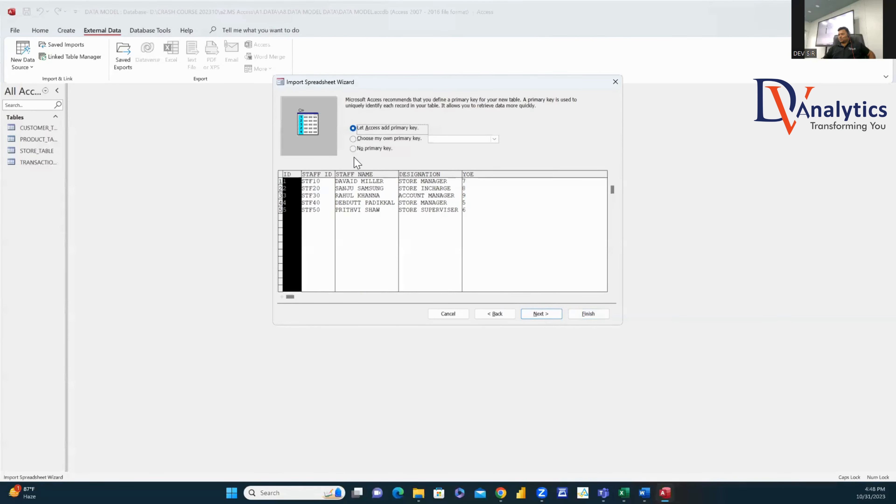
{"action": "left_click", "coordinate": [353, 148]}
{"action": "left_click", "coordinate": [537, 314]}
{"action": "left_click", "coordinate": [576, 314]}
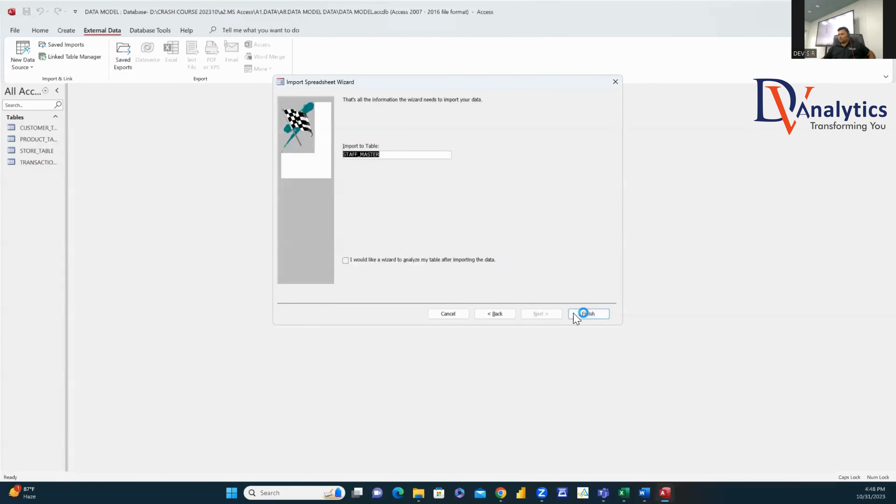
{"action": "left_click", "coordinate": [594, 357]}
Step: Start one more Excel import into a new table, using DATA_MODEL_DATA.xlsx as the source
{"action": "left_click", "coordinate": [22, 57]}
{"action": "mouse_move", "coordinate": [50, 85]}
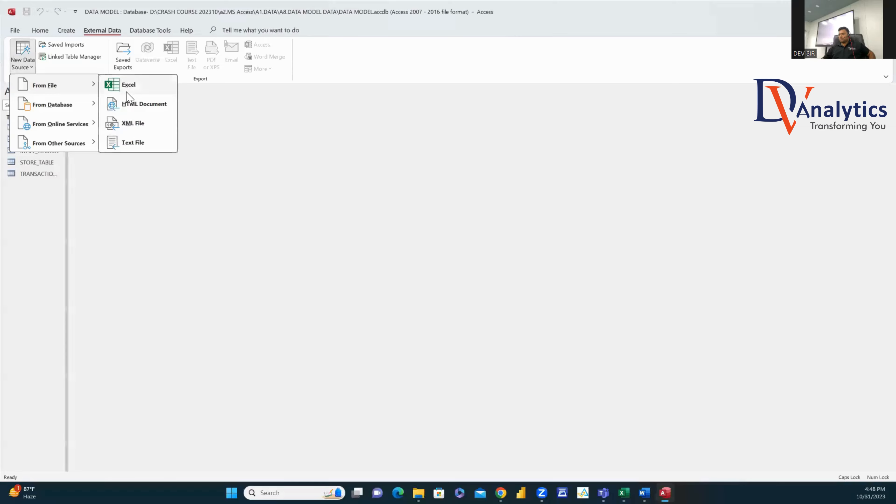
{"action": "left_click", "coordinate": [126, 91]}
{"action": "left_click", "coordinate": [579, 182]}
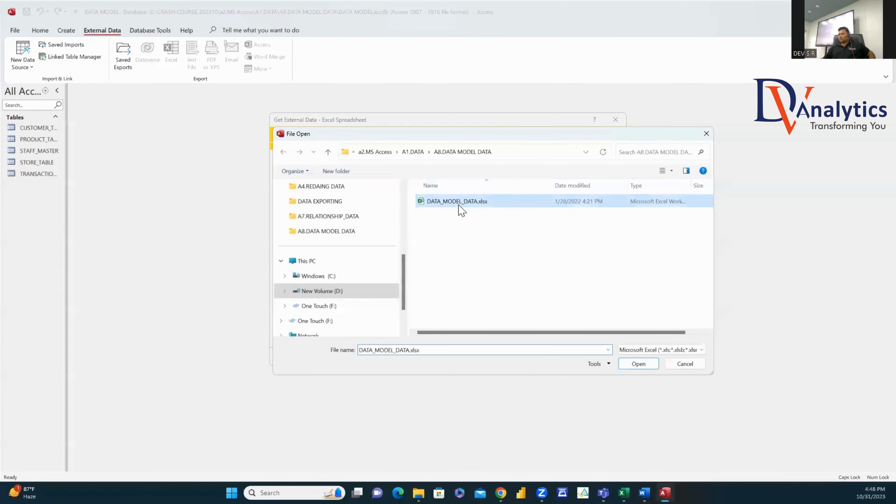
{"action": "left_click", "coordinate": [635, 364]}
{"action": "left_click", "coordinate": [550, 356]}
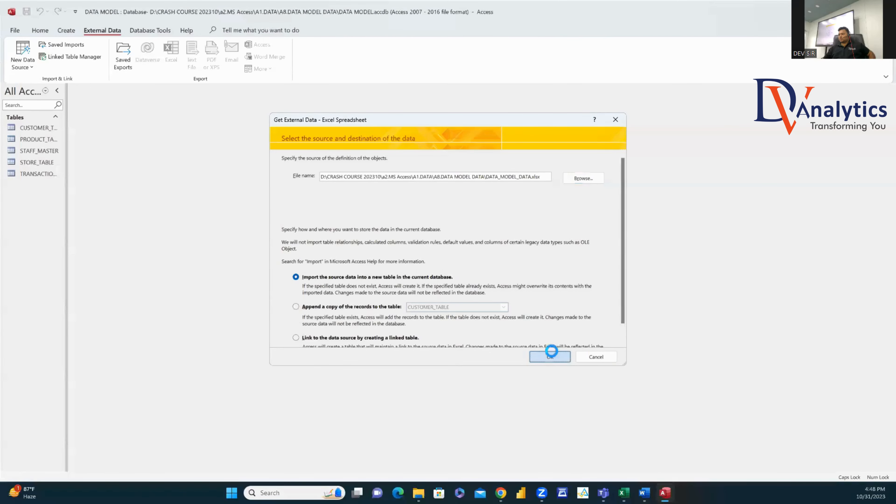
Step: Import the SUPPLIER_MASTER worksheet with first-row column headings and no primary key under the same table name, without saving the import steps
{"action": "left_click", "coordinate": [374, 154]}
{"action": "left_click", "coordinate": [533, 312]}
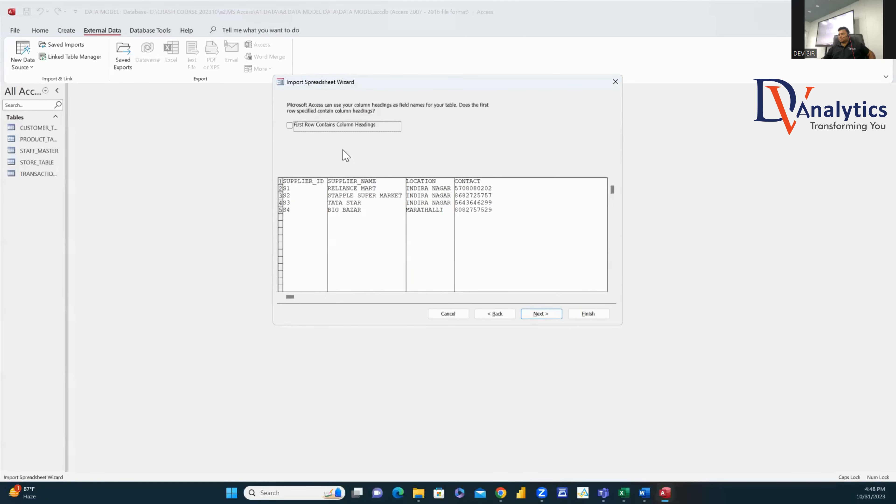
{"action": "left_click", "coordinate": [551, 313]}
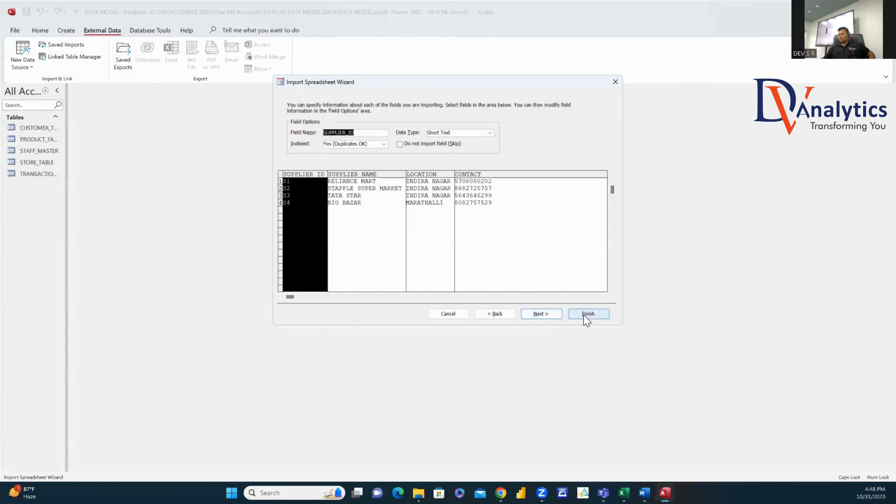
{"action": "left_click", "coordinate": [545, 314]}
{"action": "left_click", "coordinate": [363, 149]}
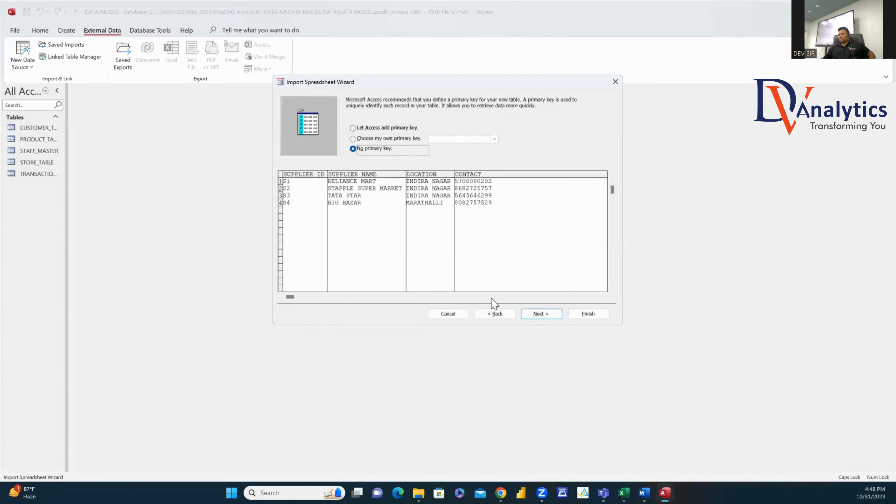
{"action": "left_click", "coordinate": [540, 313]}
{"action": "left_click", "coordinate": [583, 317]}
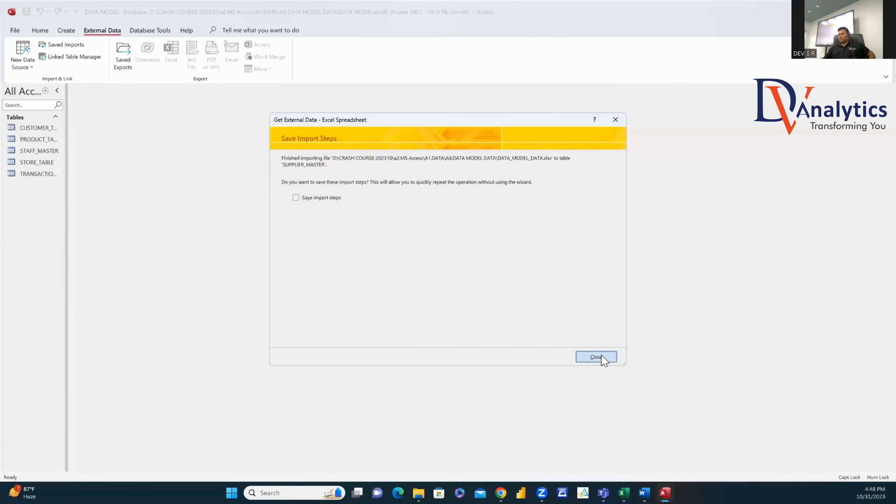
{"action": "left_click", "coordinate": [599, 358]}
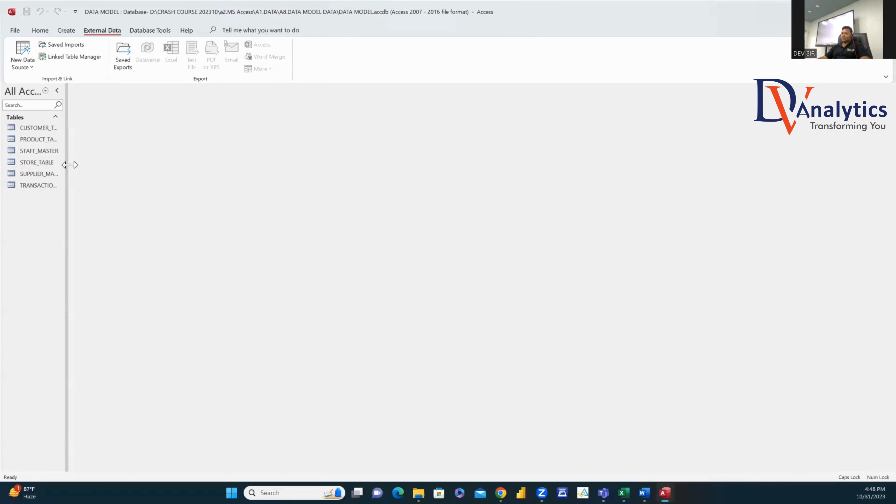
Step: Widen the list of database objects to fit the full table names, and create a blank query in Design view
{"action": "left_click_drag", "start_coordinate": [67, 164], "coordinate": [113, 170]}
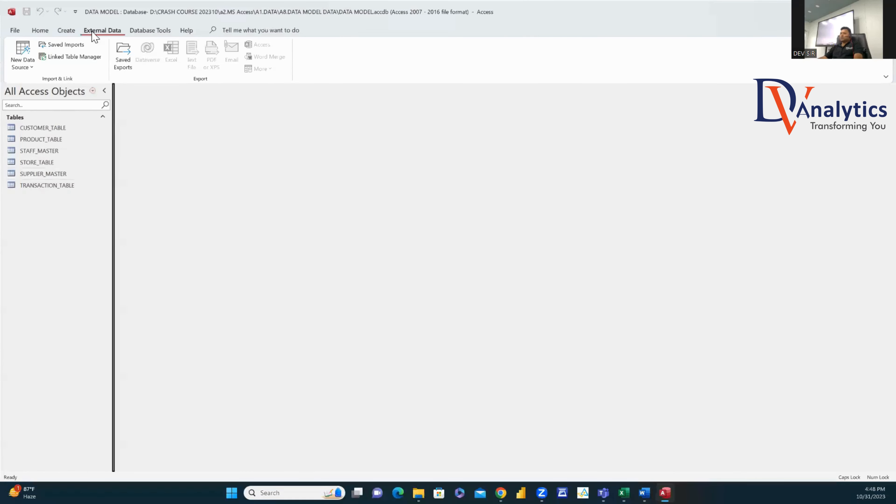
{"action": "left_click", "coordinate": [66, 31]}
{"action": "left_click", "coordinate": [151, 59]}
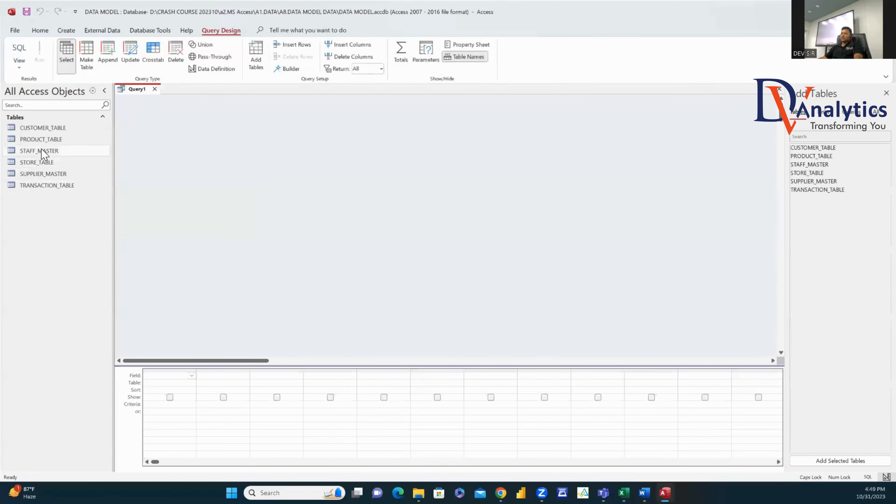
Step: Add TRANSACTION_TABLE to the query with CUSTOMER_TABLE, PRODUCT_TABLE, STORE_TABLE and STAFF_MASTER arranged around it
{"action": "left_click_drag", "start_coordinate": [41, 188], "coordinate": [347, 181]}
{"action": "left_click_drag", "start_coordinate": [67, 128], "coordinate": [246, 143]}
{"action": "left_click_drag", "start_coordinate": [41, 139], "coordinate": [508, 141]}
{"action": "left_click_drag", "start_coordinate": [53, 162], "coordinate": [496, 254]}
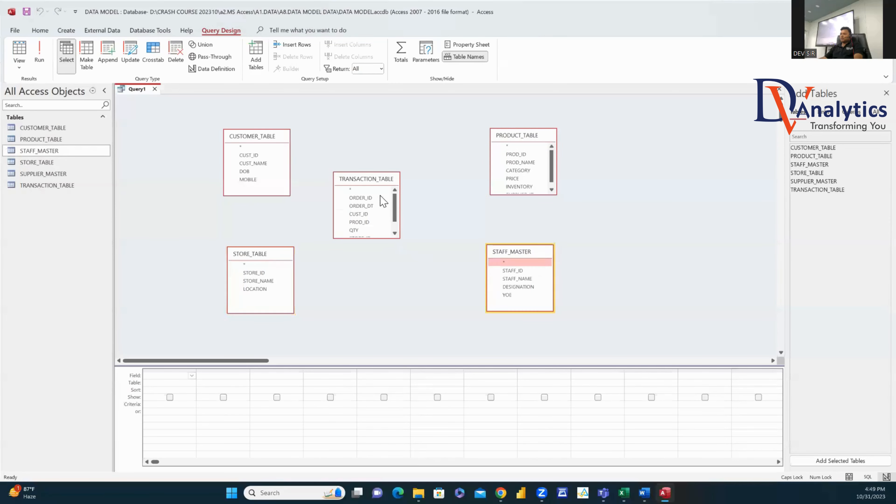
{"action": "left_click_drag", "start_coordinate": [375, 178], "coordinate": [402, 178]}
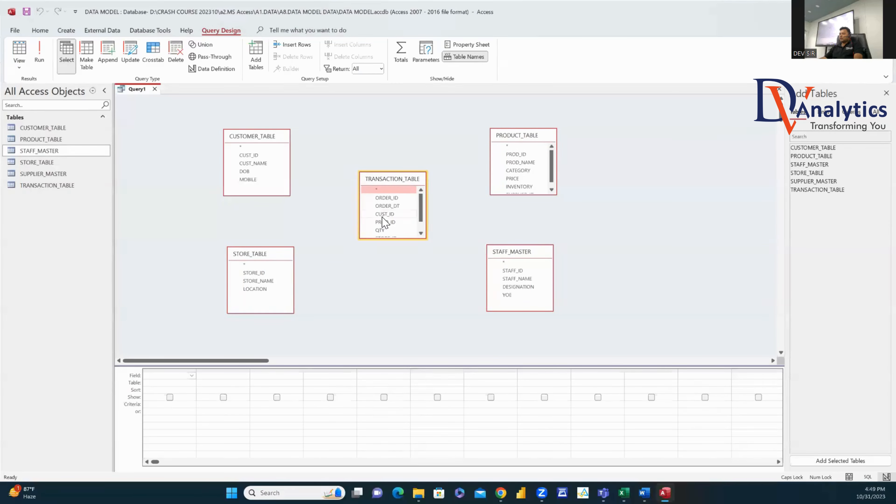
Step: Join TRANSACTION_TABLE to the customer, product, store and staff tables on CUST_ID, PROD_ID, STORE_ID and STAFF_ID, enlarging and centring it between them
{"action": "left_click_drag", "start_coordinate": [384, 214], "coordinate": [253, 156]}
{"action": "left_click_drag", "start_coordinate": [389, 222], "coordinate": [516, 155]}
{"action": "left_click_drag", "start_coordinate": [416, 237], "coordinate": [416, 270]}
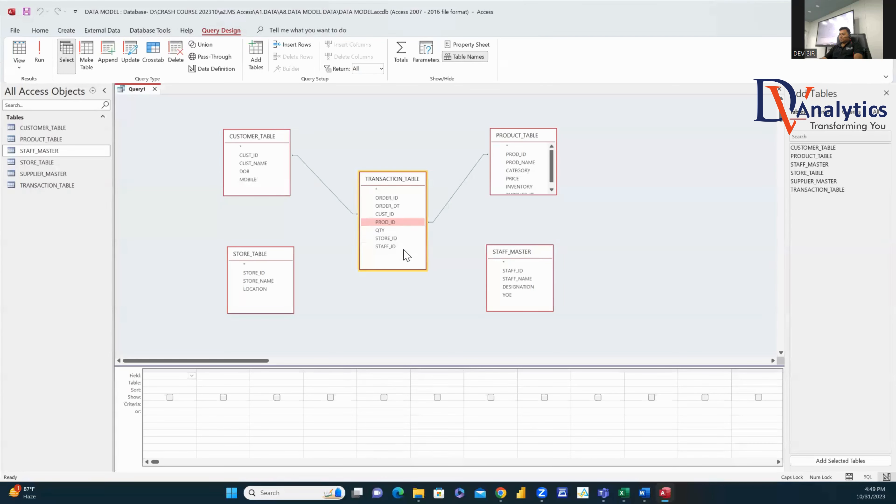
{"action": "left_click_drag", "start_coordinate": [387, 238], "coordinate": [266, 272]}
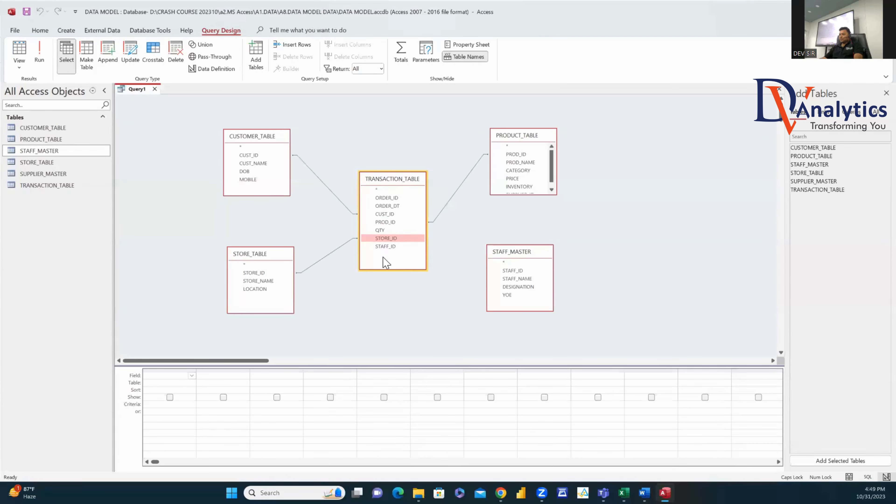
{"action": "left_click_drag", "start_coordinate": [388, 248], "coordinate": [516, 271]}
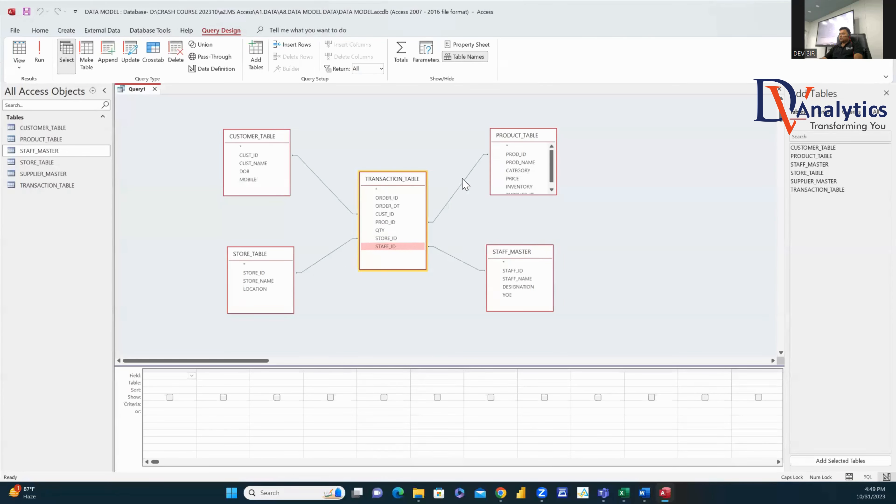
{"action": "left_click_drag", "start_coordinate": [404, 182], "coordinate": [397, 172]}
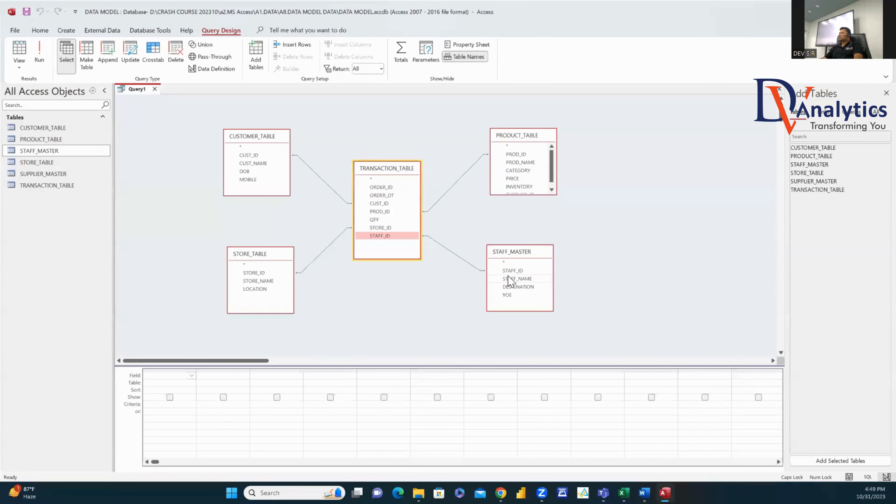
Step: Set the CUSTOMER_TABLE and PRODUCT_TABLE joins to include all records from TRANSACTION_TABLE and only matching records from the other table
{"action": "double_click", "coordinate": [336, 193]}
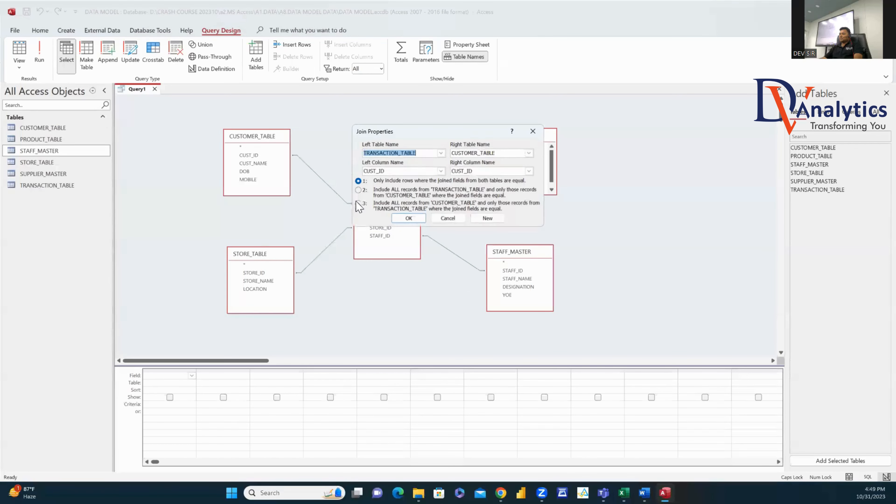
{"action": "left_click", "coordinate": [358, 190]}
{"action": "left_click", "coordinate": [409, 218]}
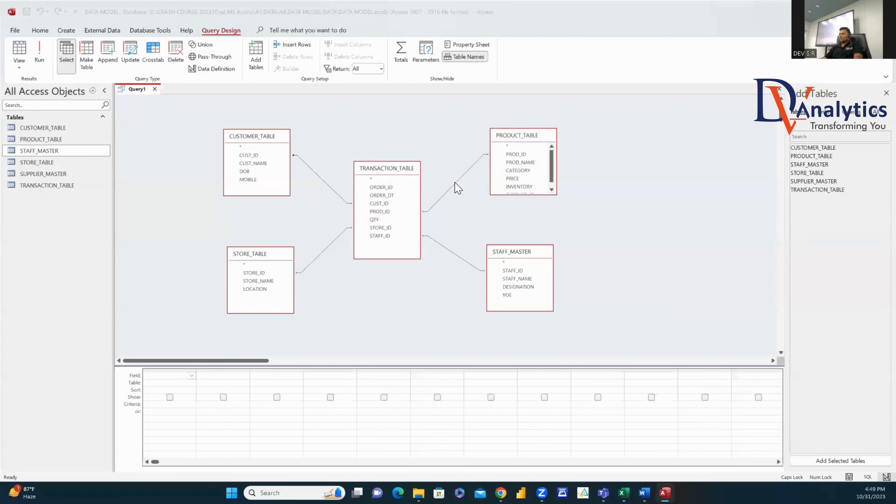
{"action": "double_click", "coordinate": [455, 183]}
{"action": "left_click", "coordinate": [361, 193]}
{"action": "left_click", "coordinate": [407, 221]}
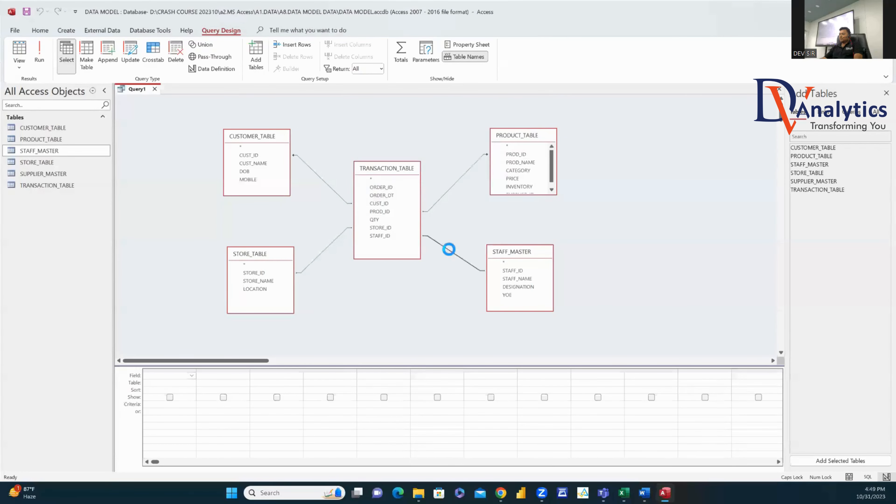
Step: Set the STAFF_MASTER and STORE_TABLE joins to include all records from TRANSACTION_TABLE and only matching records from the other table
{"action": "double_click", "coordinate": [449, 250]}
{"action": "left_click", "coordinate": [361, 192]}
{"action": "left_click", "coordinate": [408, 220]}
{"action": "double_click", "coordinate": [323, 251]}
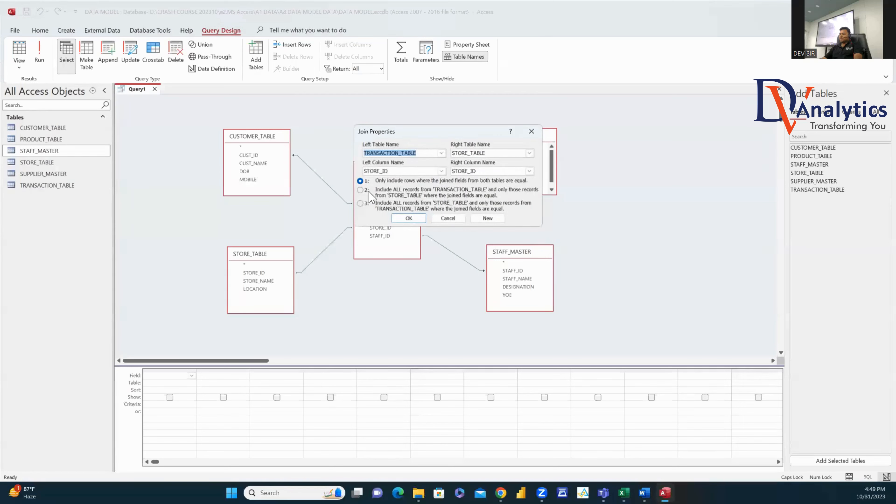
{"action": "left_click", "coordinate": [363, 190]}
{"action": "left_click", "coordinate": [410, 217]}
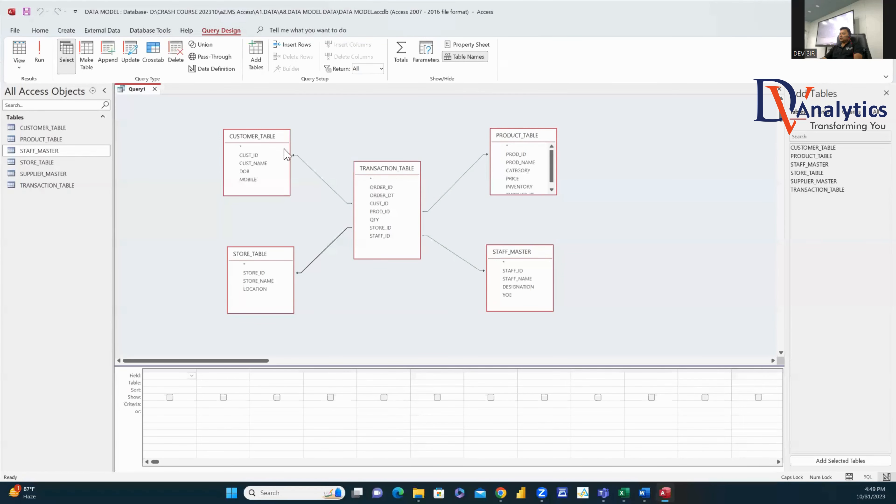
Step: Add all TRANSACTION_TABLE fields to the query grid and insert CUST_NAME, DOB and MOBILE from CUSTOMER_TABLE after CUST_ID
{"action": "double_click", "coordinate": [376, 169]}
{"action": "left_click_drag", "start_coordinate": [376, 188], "coordinate": [207, 381]}
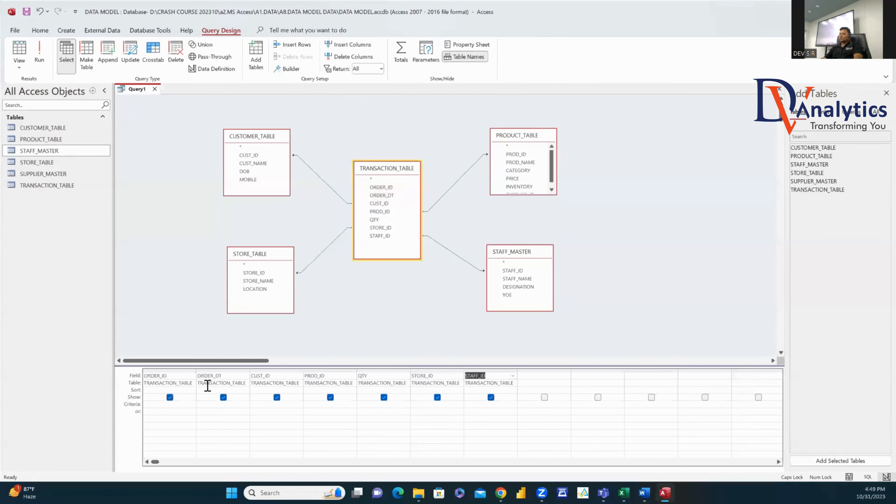
{"action": "left_click", "coordinate": [272, 163]}
{"action": "left_click", "coordinate": [253, 179], "text": "shift"}
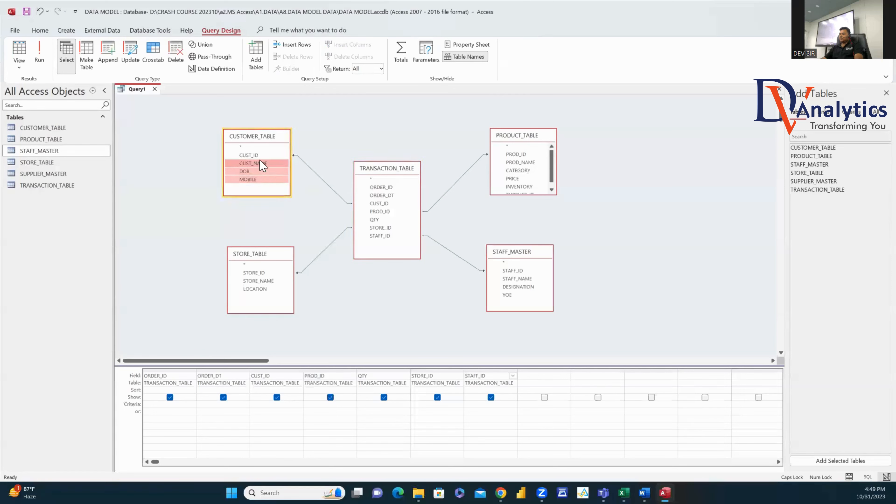
{"action": "left_click_drag", "start_coordinate": [255, 175], "coordinate": [315, 371]}
Step: Insert PROD_NAME, CATEGORY, PRICE, INVENTORY and SUPPLIER_ID from PRODUCT_TABLE between PROD_ID and QTY in the query grid
{"action": "left_click", "coordinate": [519, 162]}
{"action": "left_click", "coordinate": [518, 170], "text": "shift"}
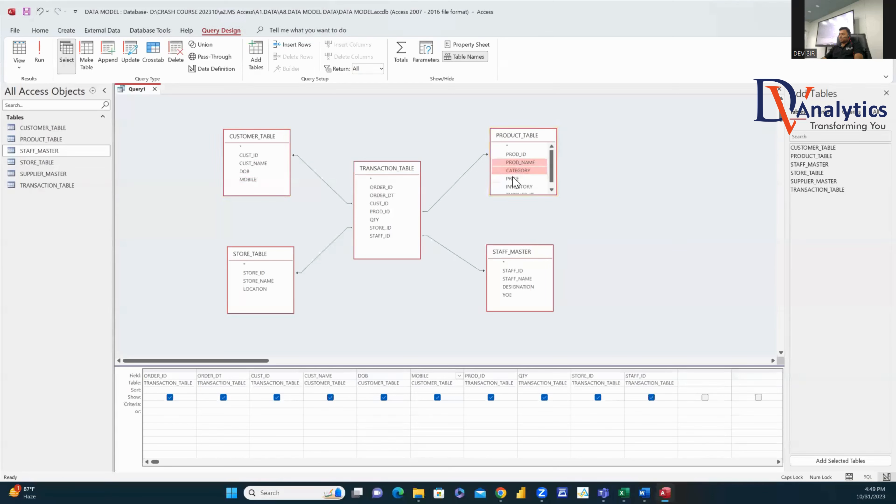
{"action": "left_click", "coordinate": [514, 179], "text": "ctrl"}
{"action": "left_click", "coordinate": [514, 188], "text": "ctrl"}
{"action": "left_click", "coordinate": [514, 193], "text": "ctrl"}
{"action": "left_click_drag", "start_coordinate": [552, 172], "coordinate": [535, 371]}
Step: Insert STORE_NAME and LOCATION from STORE_TABLE after STORE_ID in the query grid
{"action": "left_click", "coordinate": [779, 462]}
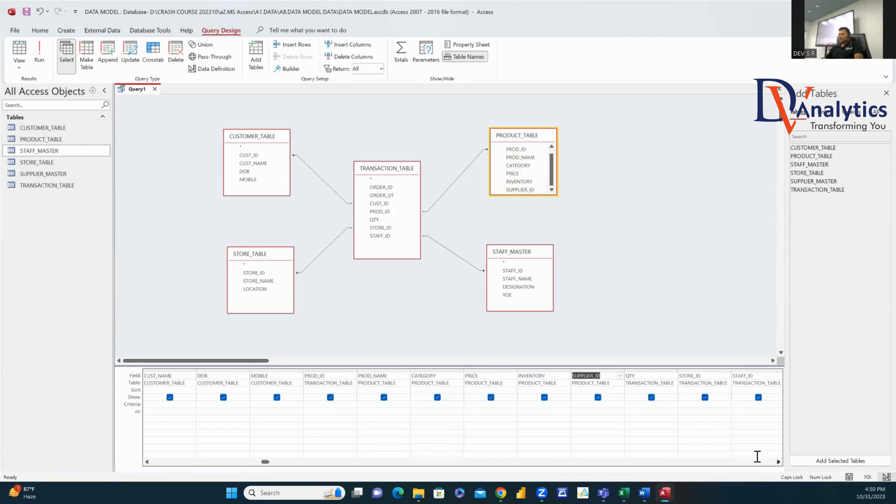
{"action": "left_click", "coordinate": [258, 282]}
{"action": "left_click", "coordinate": [262, 289], "text": "ctrl"}
{"action": "left_click_drag", "start_coordinate": [262, 289], "coordinate": [741, 372]}
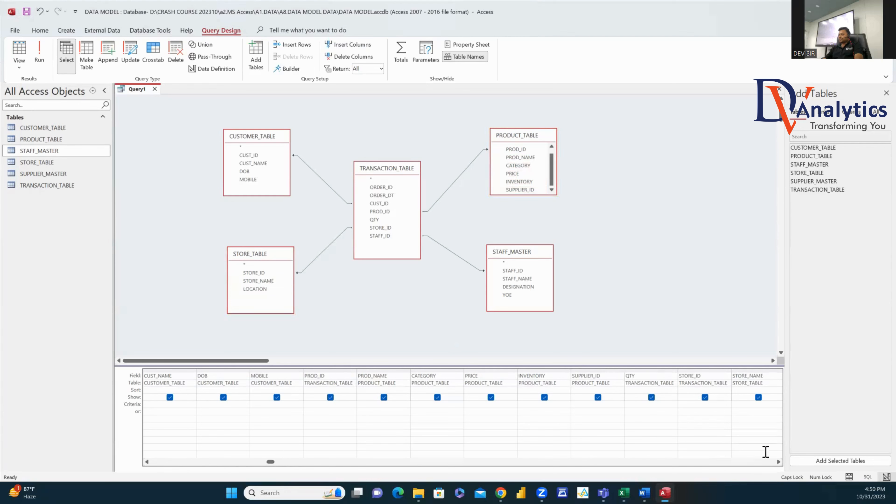
Step: Add STAFF_NAME, DESIGNATION and YOE from STAFF_MASTER after STAFF_ID in the query grid
{"action": "left_click", "coordinate": [778, 462]}
{"action": "left_click", "coordinate": [779, 462]}
{"action": "left_click", "coordinate": [778, 462]}
{"action": "left_click", "coordinate": [517, 278]}
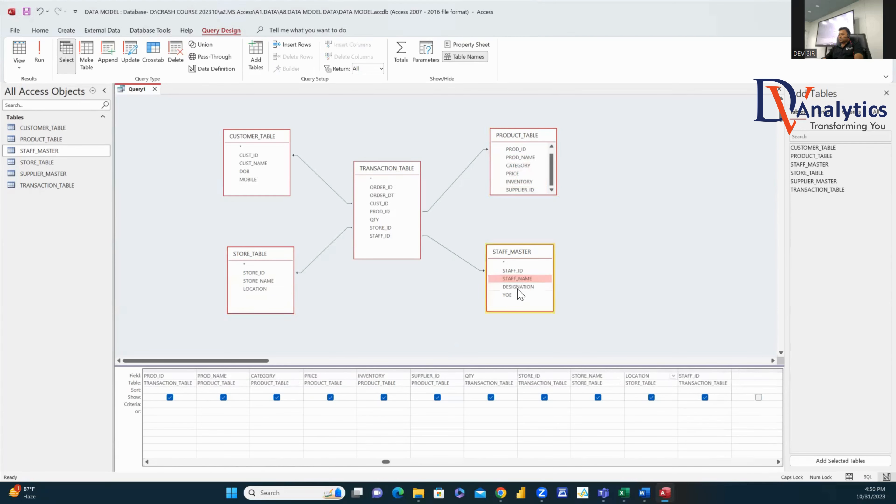
{"action": "left_click", "coordinate": [507, 295], "text": "shift"}
{"action": "left_click_drag", "start_coordinate": [518, 285], "coordinate": [754, 401]}
Step: Add a calculated field SALES:QTY*PRICE in the first empty column of the query grid
{"action": "left_click", "coordinate": [778, 461]}
{"action": "left_click", "coordinate": [779, 462]}
{"action": "left_click", "coordinate": [778, 462]}
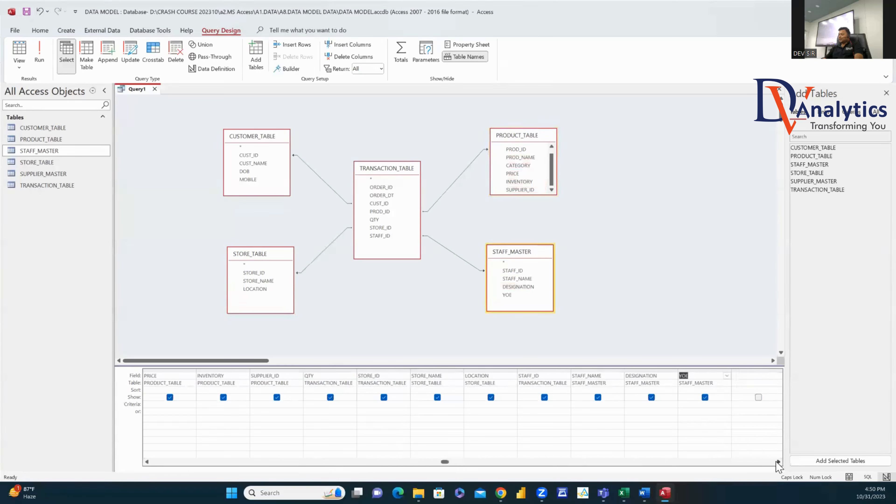
{"action": "left_click", "coordinate": [758, 375]}
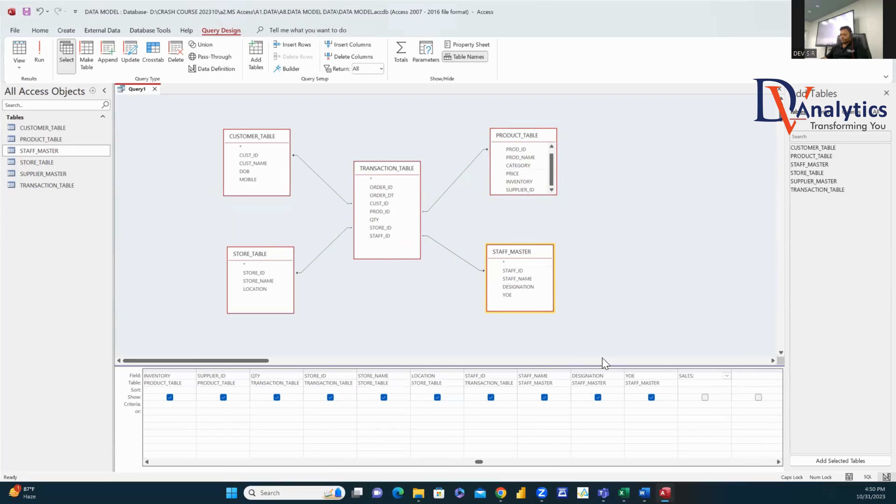
{"action": "type", "text": "QTY*PRICE"}
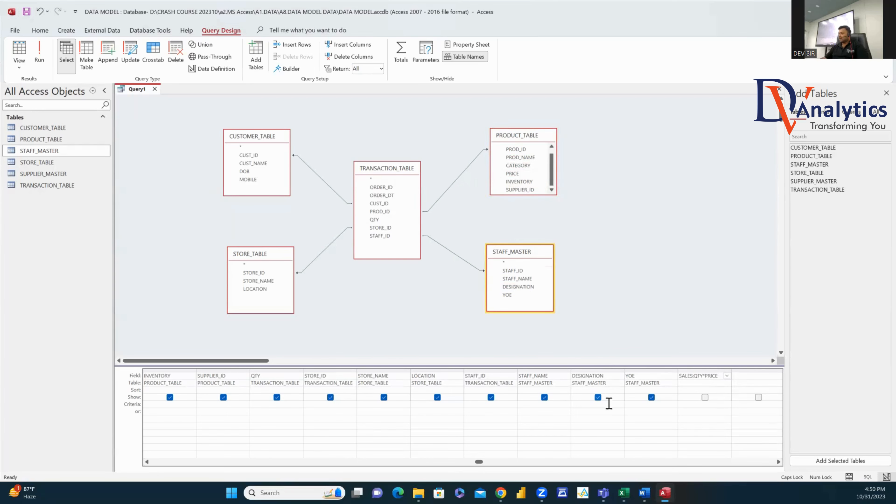
{"action": "left_click", "coordinate": [613, 426]}
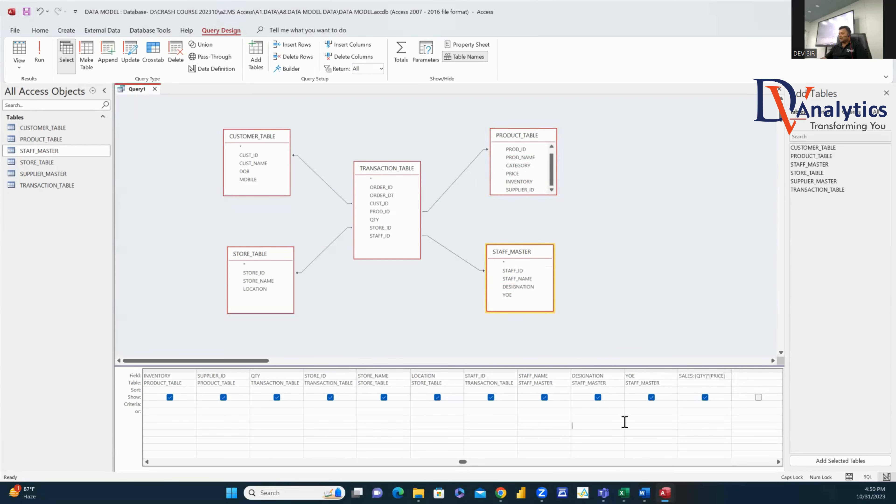
Step: Run the query to examine the combined records, and return to Design view
{"action": "left_click", "coordinate": [40, 57]}
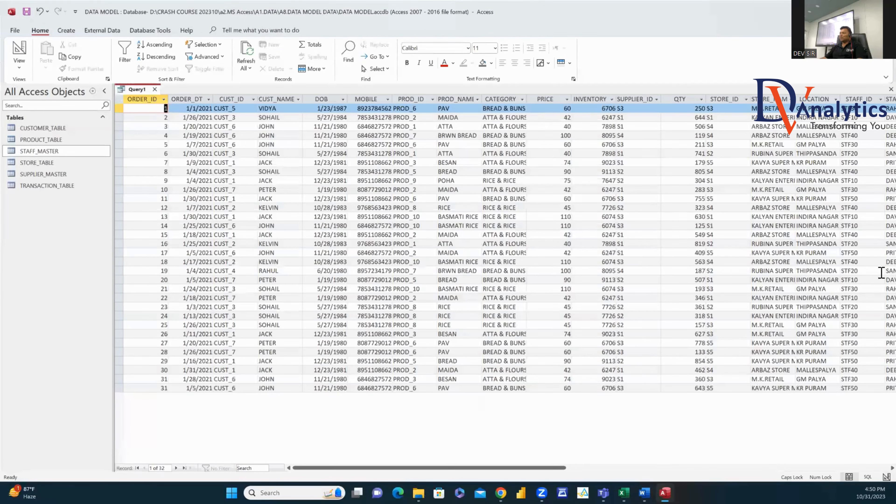
{"action": "mouse_move", "coordinate": [563, 475]}
{"action": "left_mouse_down"}
{"action": "mouse_move", "coordinate": [756, 475]}
{"action": "mouse_move", "coordinate": [562, 475]}
{"action": "left_mouse_up"}
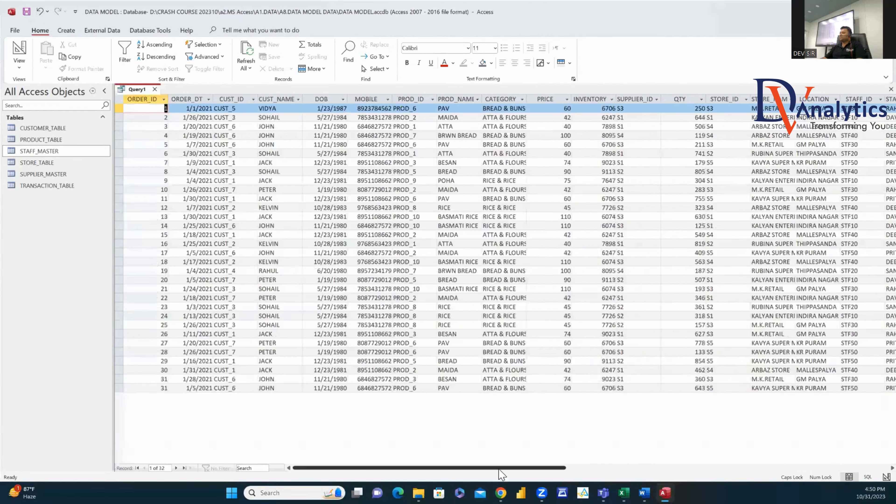
{"action": "left_click", "coordinate": [19, 49]}
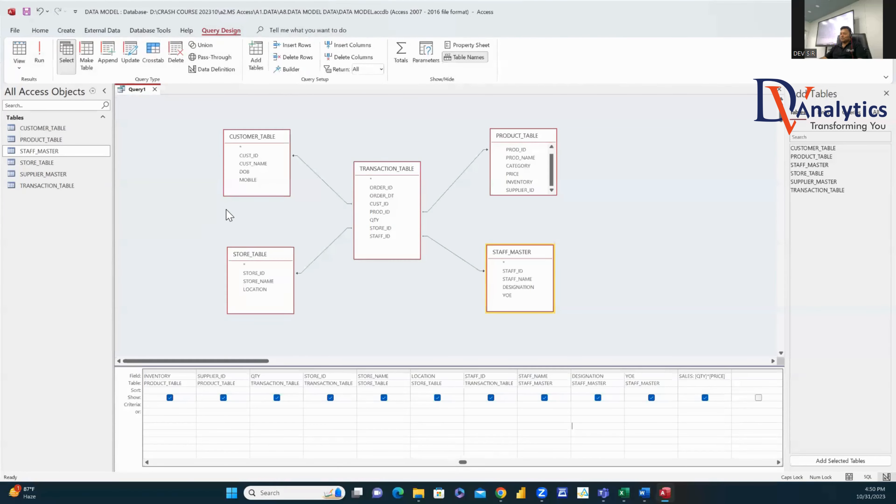
Step: Save the query as STARSCHEMA DATA MODEL
{"action": "key", "text": "ctrl+s"}
{"action": "type", "text": "STA"}
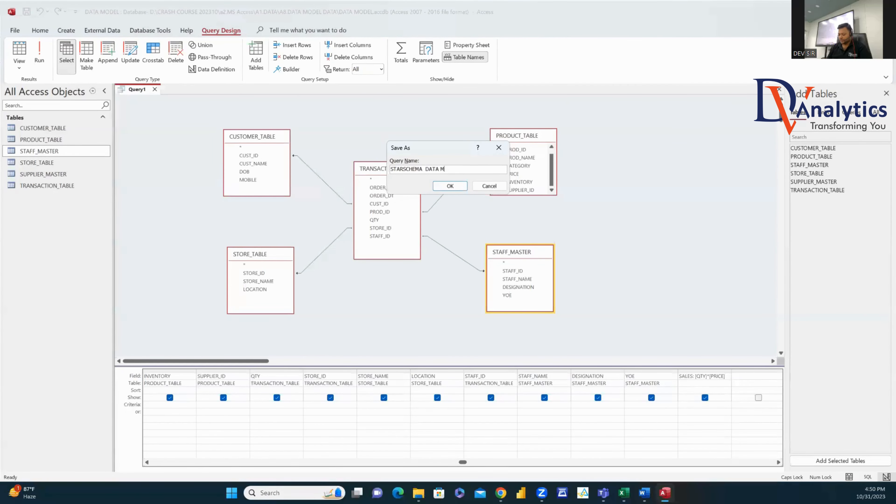
{"action": "type", "text": "RSCHEMA  DATA MODEL"}
{"action": "left_click", "coordinate": [425, 169]}
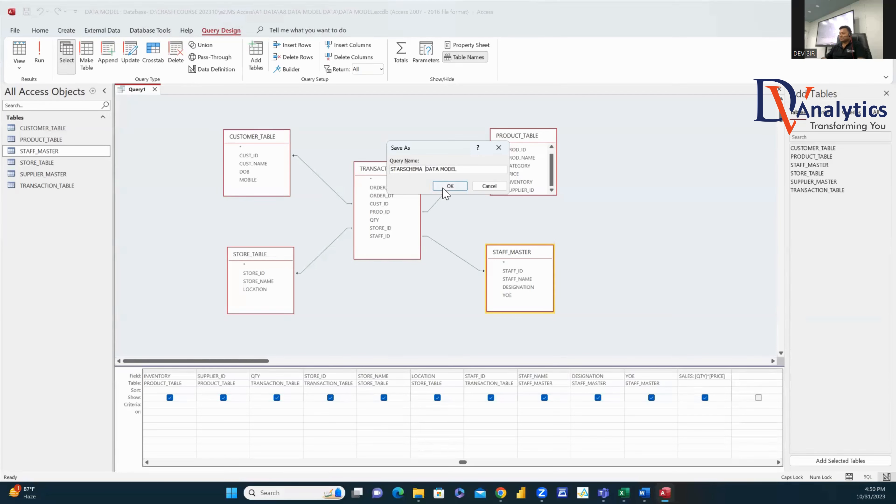
{"action": "key", "text": "BackSpace"}
{"action": "left_click", "coordinate": [446, 188]}
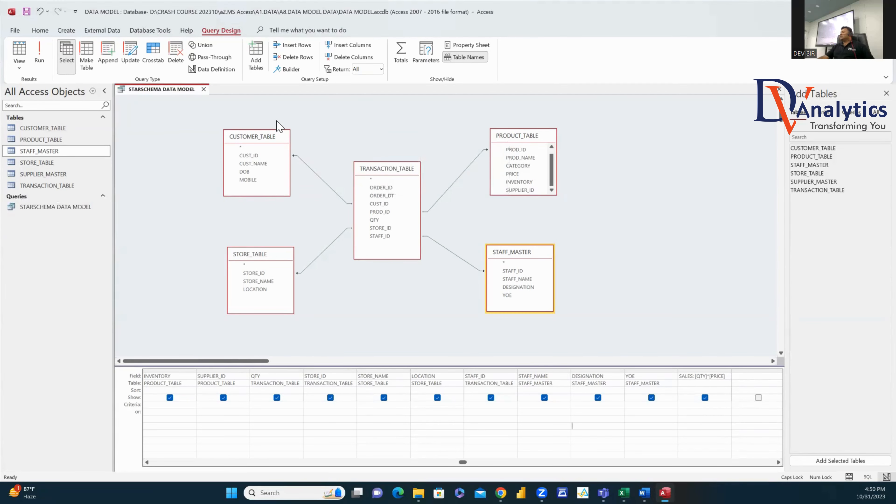
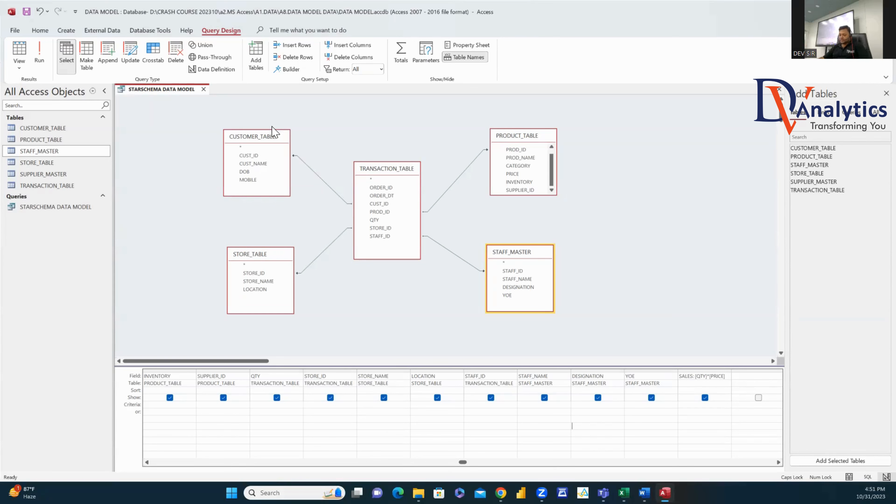
Step: Close the saved star schema query and create another blank query in Design view
{"action": "left_click", "coordinate": [203, 89]}
{"action": "left_click", "coordinate": [66, 30]}
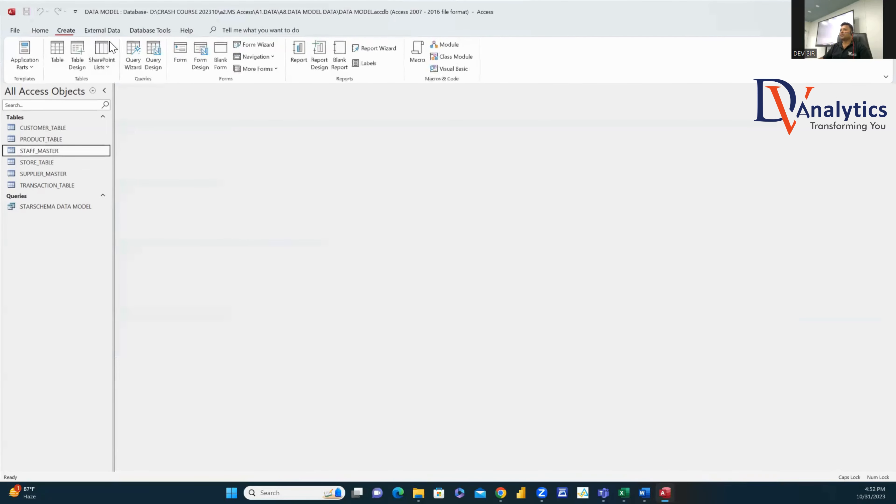
{"action": "left_click", "coordinate": [106, 30]}
{"action": "left_click", "coordinate": [69, 30]}
{"action": "left_click", "coordinate": [154, 59]}
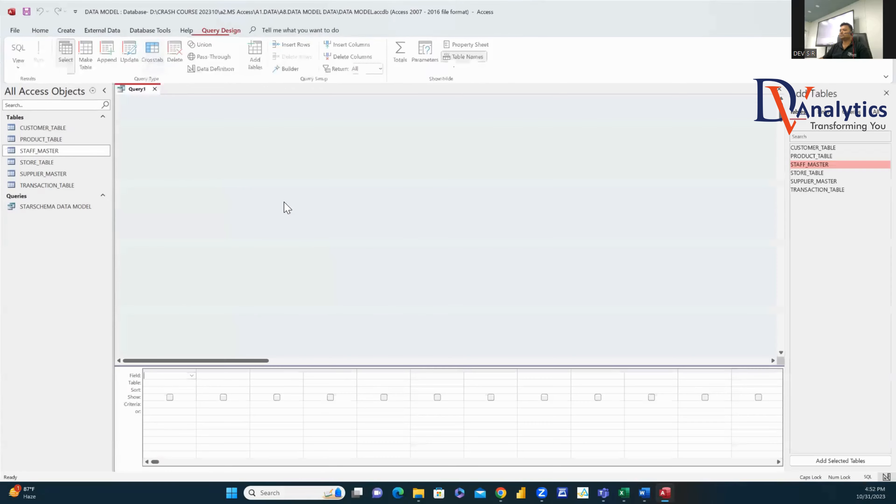
Step: Add all six tables to the new query, with TRANSACTION_TABLE in the middle and SUPPLIER_MASTER beyond PRODUCT_TABLE
{"action": "left_click_drag", "start_coordinate": [76, 185], "coordinate": [396, 173]}
{"action": "left_click_drag", "start_coordinate": [56, 128], "coordinate": [508, 124]}
{"action": "left_click_drag", "start_coordinate": [44, 163], "coordinate": [233, 263]}
{"action": "left_click_drag", "start_coordinate": [42, 151], "coordinate": [542, 246]}
{"action": "left_click_drag", "start_coordinate": [44, 175], "coordinate": [641, 178]}
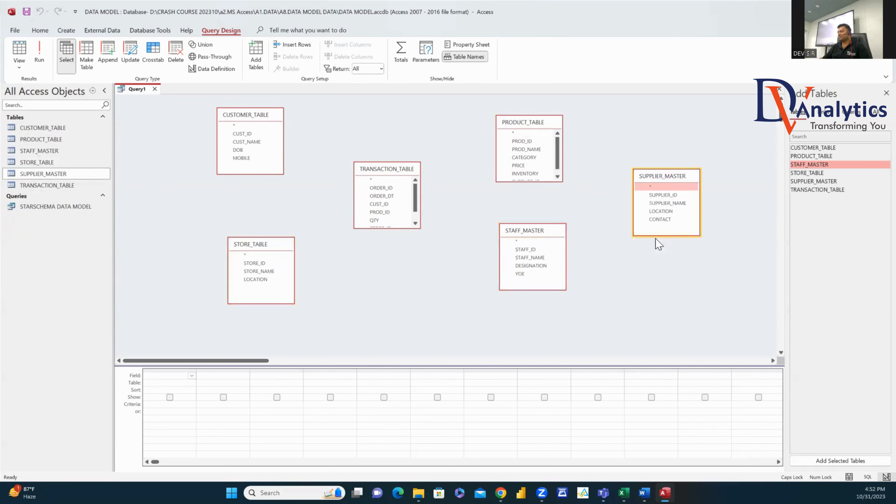
Step: Join TRANSACTION_TABLE to the product, customer, store and staff tables on their ID fields, and PRODUCT_TABLE to SUPPLIER_MASTER on SUPPLIER_ID
{"action": "left_click_drag", "start_coordinate": [381, 212], "coordinate": [518, 140]}
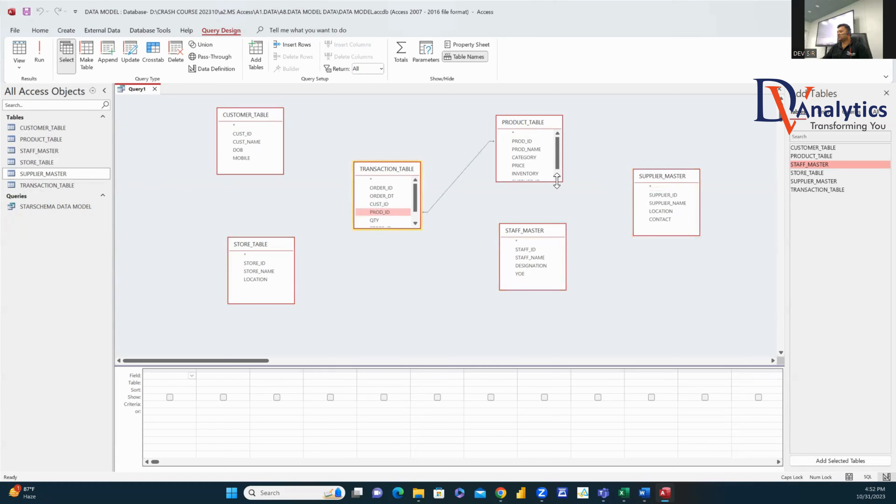
{"action": "left_click_drag", "start_coordinate": [557, 181], "coordinate": [678, 203]}
{"action": "left_click_drag", "start_coordinate": [378, 204], "coordinate": [251, 136]}
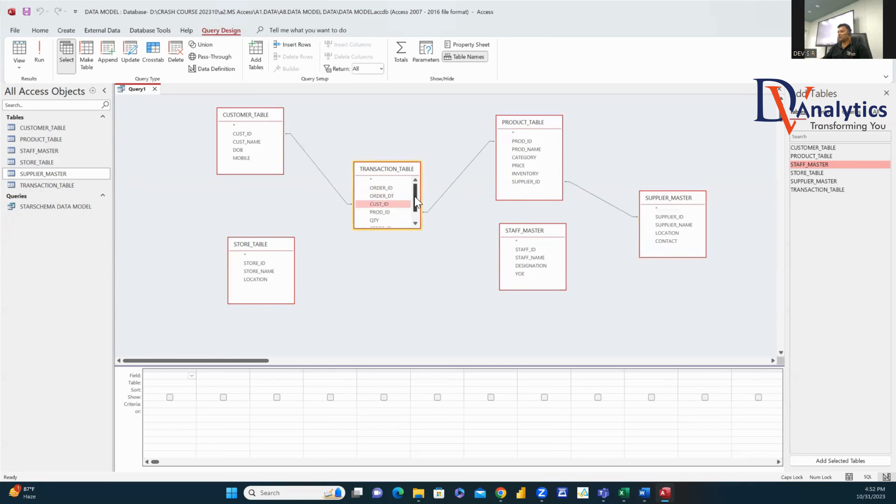
{"action": "scroll", "coordinate": [417, 203], "scroll_direction": "down", "scroll_amount": 2}
{"action": "left_click_drag", "start_coordinate": [380, 215], "coordinate": [268, 263]}
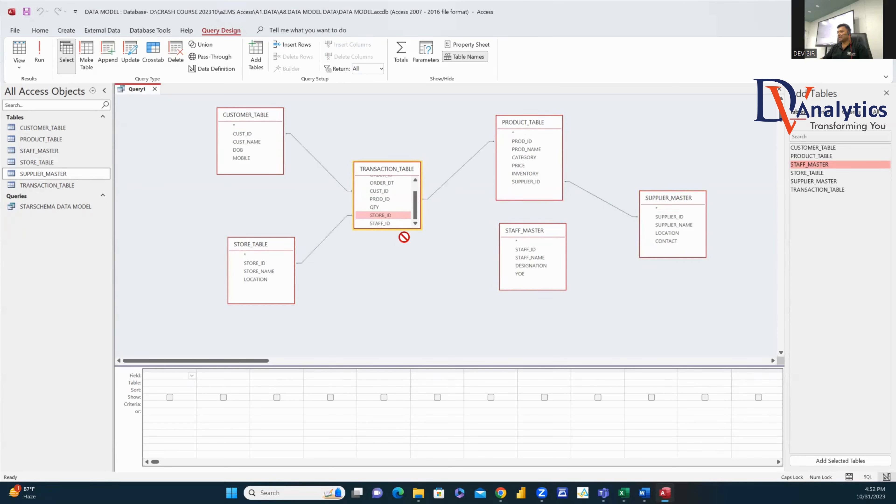
{"action": "left_click_drag", "start_coordinate": [380, 224], "coordinate": [524, 252]}
Step: Set the product, customer, store and staff joins to include all TRANSACTION_TABLE records and only matching records from the joined tables
{"action": "double_click", "coordinate": [454, 176]}
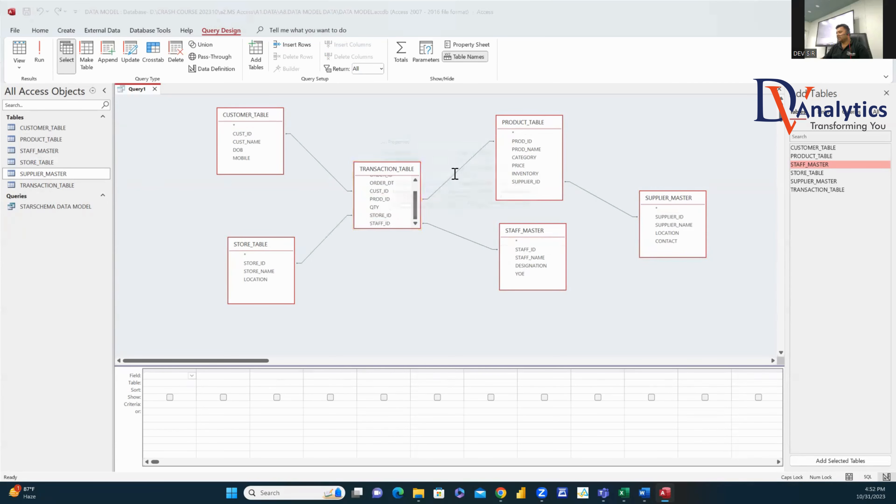
{"action": "left_click", "coordinate": [360, 190]}
{"action": "left_click", "coordinate": [408, 218]}
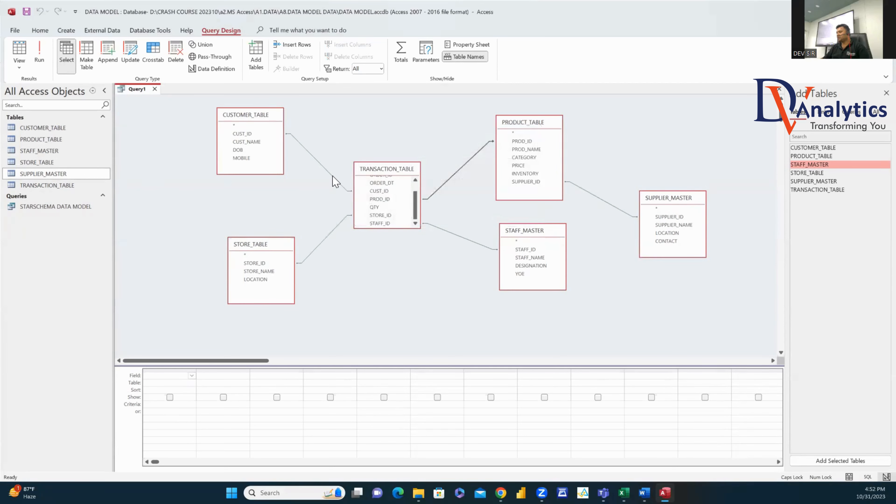
{"action": "double_click", "coordinate": [333, 177]}
{"action": "left_click", "coordinate": [359, 190]}
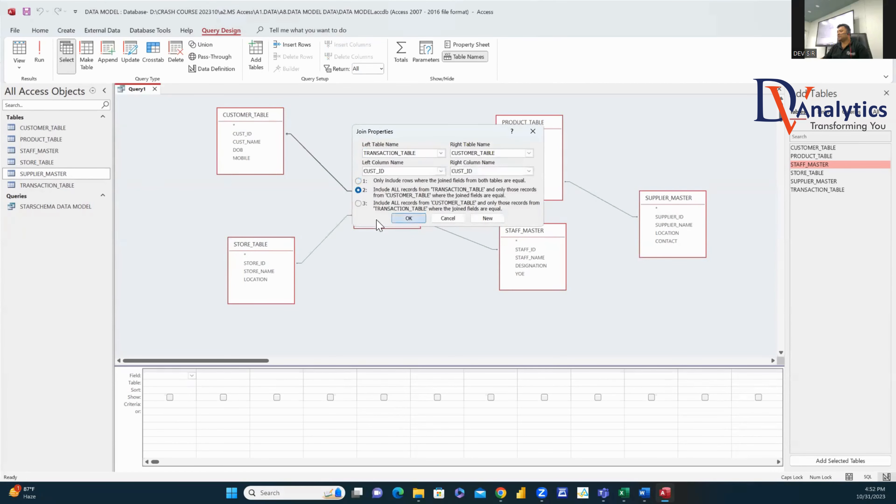
{"action": "left_click", "coordinate": [409, 218]}
{"action": "double_click", "coordinate": [338, 228]}
{"action": "left_click", "coordinate": [360, 190]}
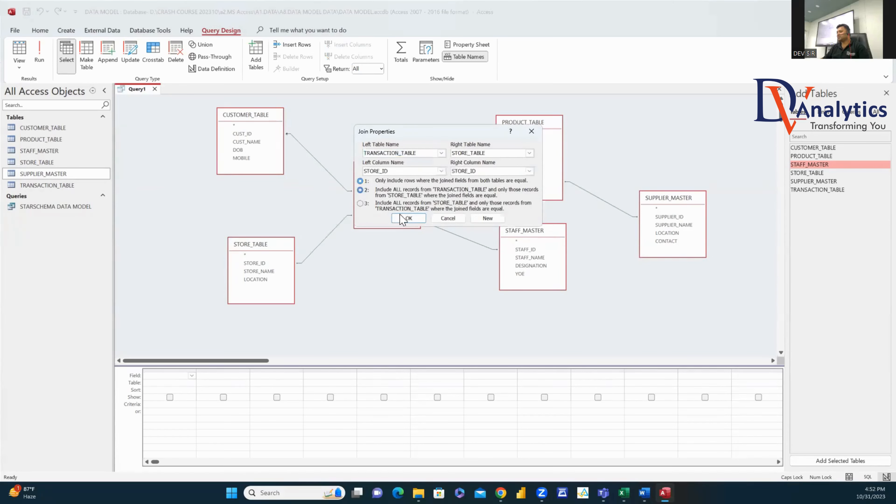
{"action": "left_click", "coordinate": [409, 218]}
{"action": "double_click", "coordinate": [456, 234]}
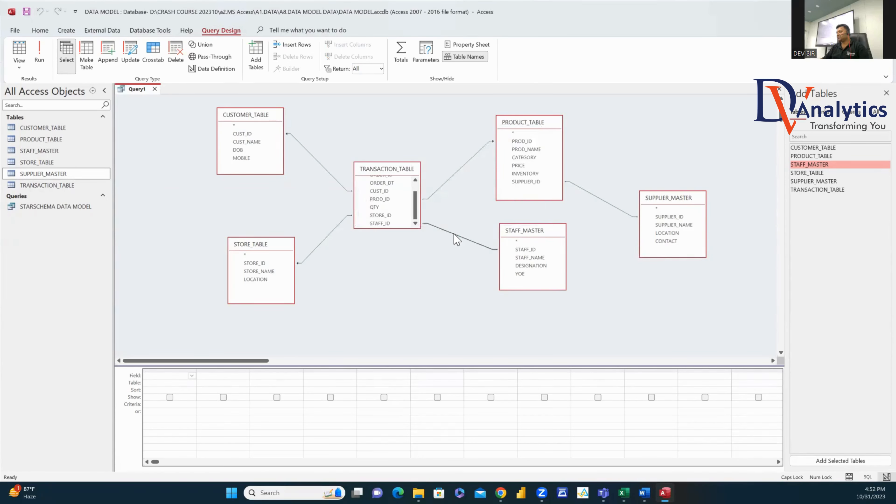
{"action": "left_click", "coordinate": [366, 191]}
{"action": "left_click", "coordinate": [408, 218]}
Step: Set the supplier join to include all PRODUCT_TABLE records and only matching SUPPLIER_MASTER records
{"action": "double_click", "coordinate": [595, 196]}
{"action": "left_click", "coordinate": [360, 191]}
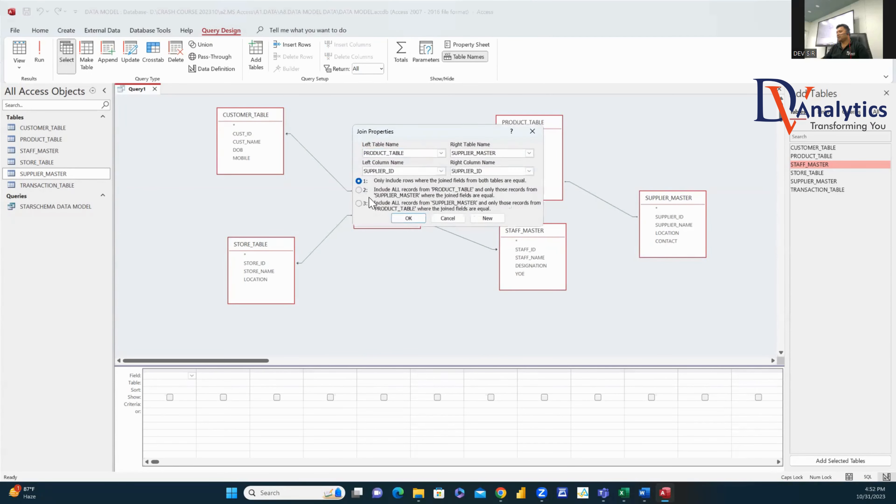
{"action": "left_click", "coordinate": [409, 218]}
Step: Add all TRANSACTION_TABLE fields to the query grid and insert CUST_NAME, DOB and MOBILE after CUST_ID
{"action": "double_click", "coordinate": [387, 169]}
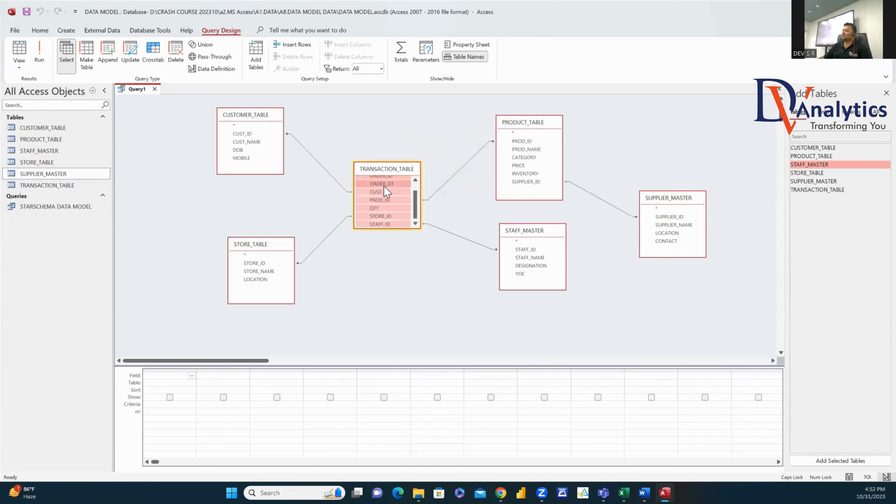
{"action": "left_click_drag", "start_coordinate": [383, 186], "coordinate": [167, 376]}
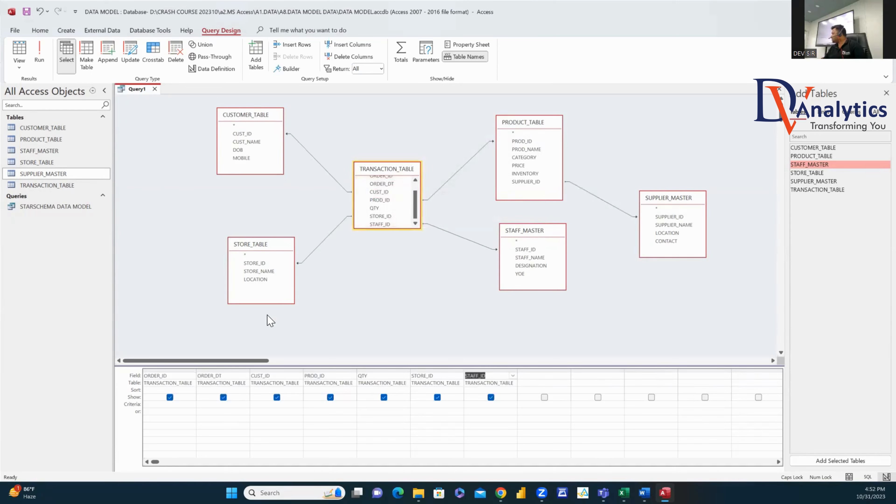
{"action": "left_click_drag", "start_coordinate": [251, 141], "coordinate": [215, 226]}
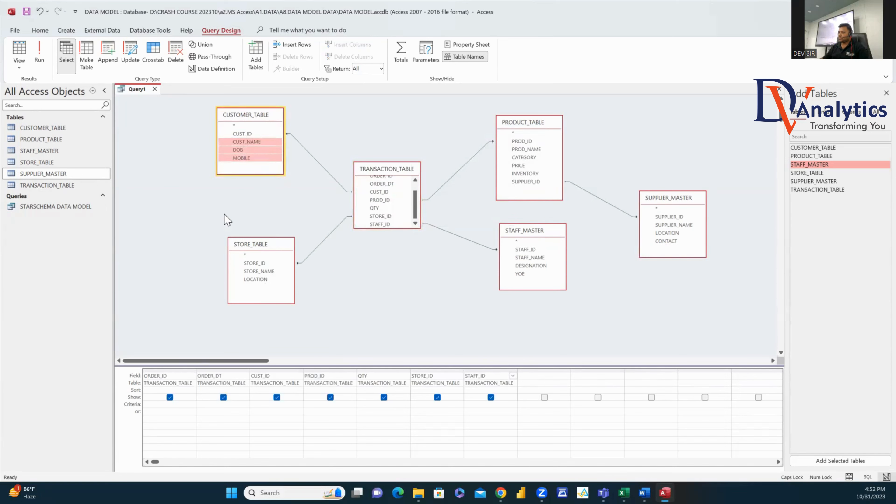
{"action": "left_click", "coordinate": [154, 462]}
{"action": "left_click_drag", "start_coordinate": [255, 141], "coordinate": [316, 378]}
Step: Insert PROD_NAME, CATEGORY, PRICE, INVENTORY and SUPPLIER_ID after PROD_ID, followed by SUPPLIER_NAME, LOCATION and CONTACT from SUPPLIER_MASTER
{"action": "left_click_drag", "start_coordinate": [526, 153], "coordinate": [527, 371]}
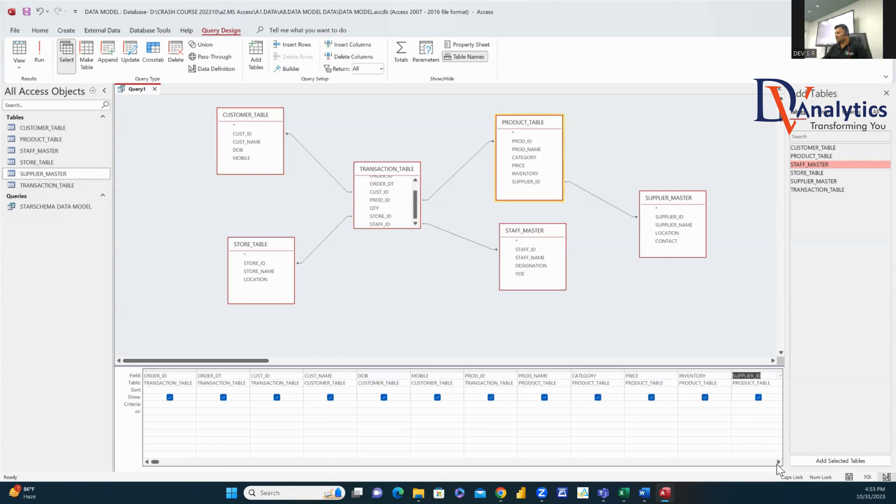
{"action": "left_click", "coordinate": [778, 462]}
{"action": "left_click", "coordinate": [779, 462]}
{"action": "left_click", "coordinate": [779, 462]}
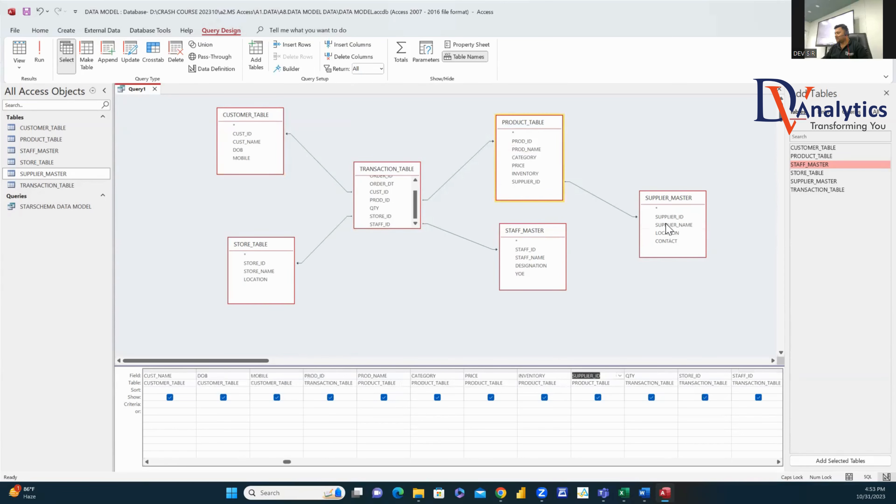
{"action": "left_click_drag", "start_coordinate": [666, 228], "coordinate": [638, 373]}
Step: Insert STORE_NAME and LOCATION from STORE_TABLE into the query grid after STORE_ID
{"action": "left_click", "coordinate": [778, 462]}
{"action": "left_click", "coordinate": [778, 462]}
{"action": "left_click", "coordinate": [778, 463]}
{"action": "left_click", "coordinate": [778, 462]}
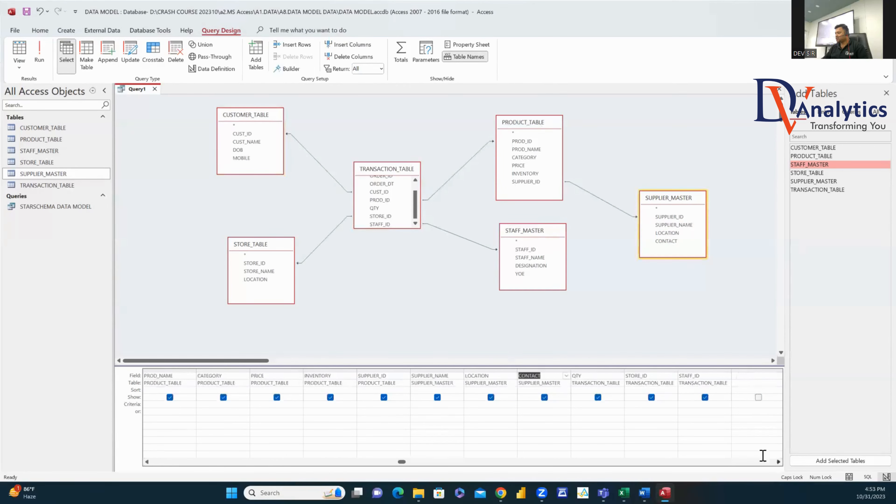
{"action": "left_click", "coordinate": [265, 273]}
{"action": "left_click", "coordinate": [263, 280], "text": "shift"}
{"action": "left_click_drag", "start_coordinate": [263, 280], "coordinate": [688, 376]}
Step: Insert STAFF_NAME, DESIGNATION and YOE from STAFF_MASTER into the query grid after STAFF_ID
{"action": "left_click", "coordinate": [778, 462]}
{"action": "left_click", "coordinate": [778, 462]}
{"action": "left_click", "coordinate": [778, 463]}
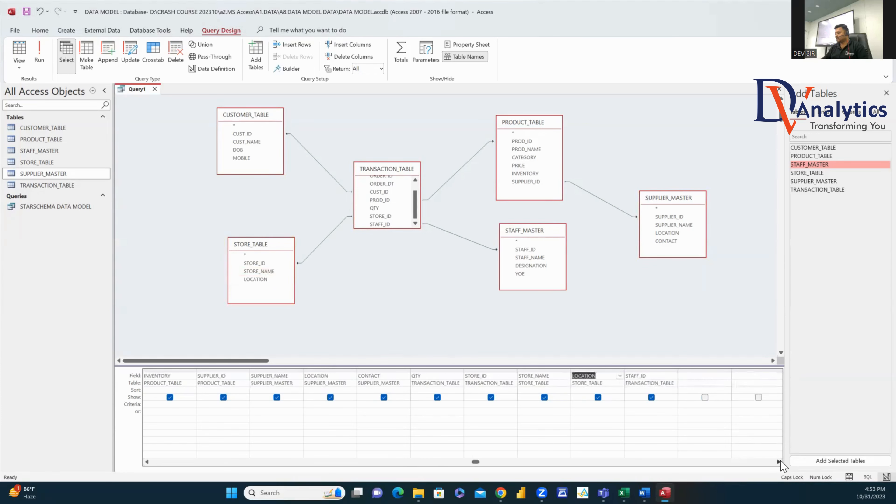
{"action": "left_click", "coordinate": [778, 462]}
{"action": "left_click", "coordinate": [524, 259]}
{"action": "left_click", "coordinate": [521, 274], "text": "shift"}
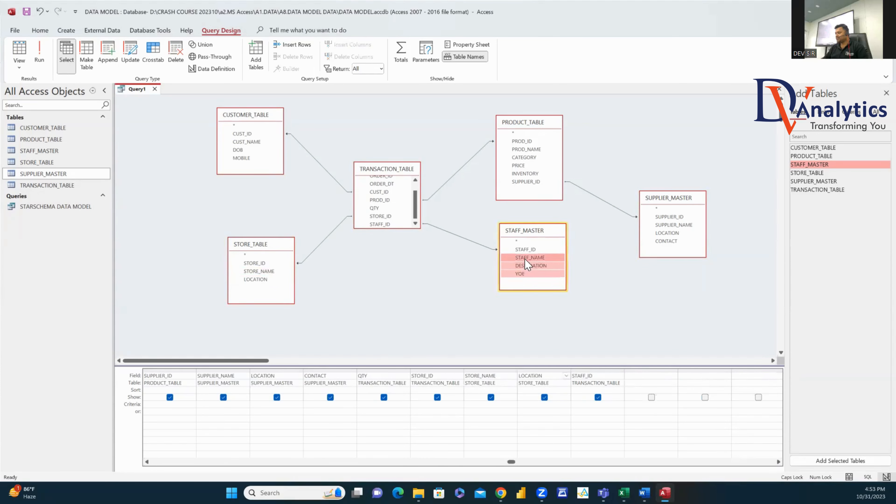
{"action": "left_click_drag", "start_coordinate": [524, 259], "coordinate": [635, 379]}
Step: Add a calculated field SALES:QTY*PRICE after YOE, run the query to check its columns, and return to Design view
{"action": "left_click", "coordinate": [778, 463]}
{"action": "left_click", "coordinate": [778, 462]}
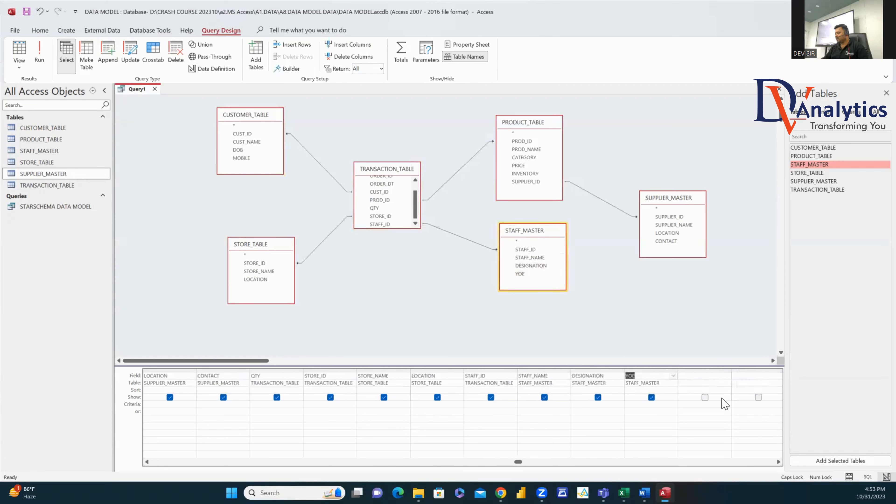
{"action": "left_click", "coordinate": [692, 376]}
{"action": "type", "text": "sALES"}
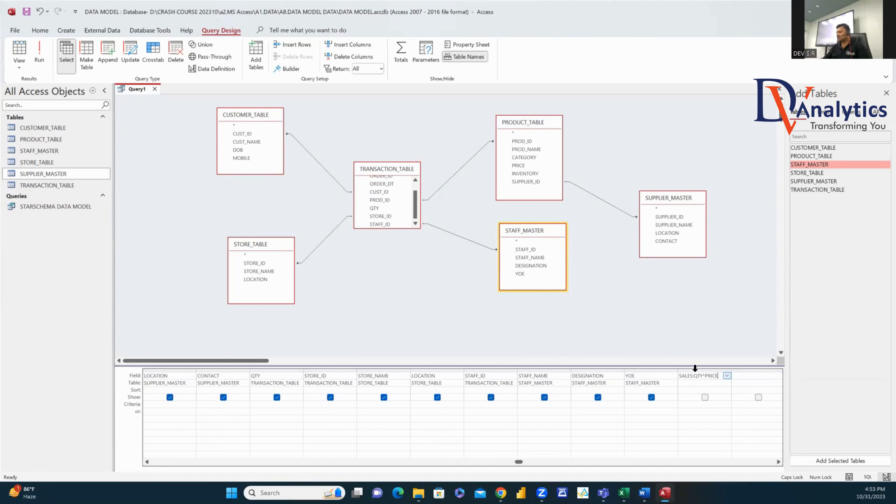
{"action": "left_click", "coordinate": [39, 53]}
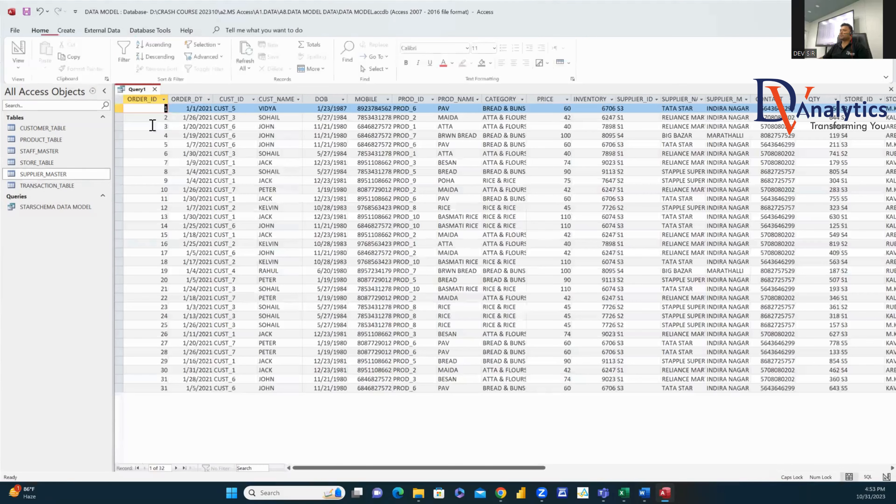
{"action": "left_click_drag", "start_coordinate": [482, 468], "coordinate": [706, 468]}
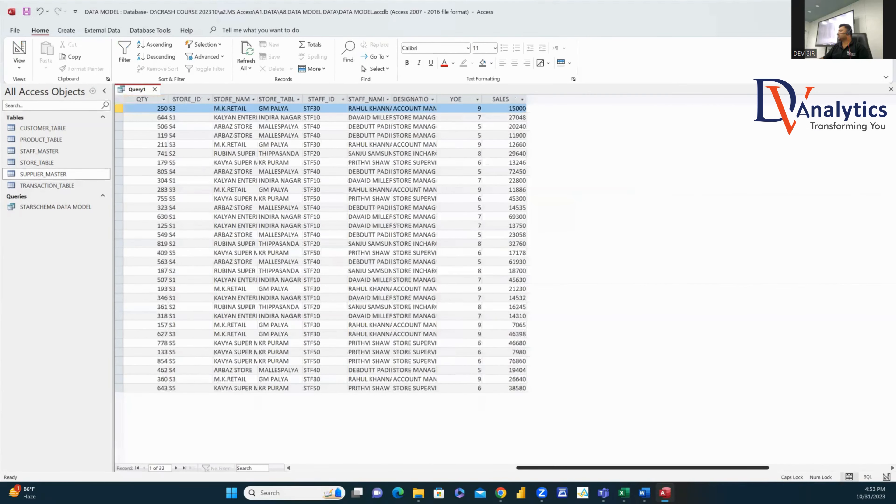
{"action": "left_click", "coordinate": [19, 53]}
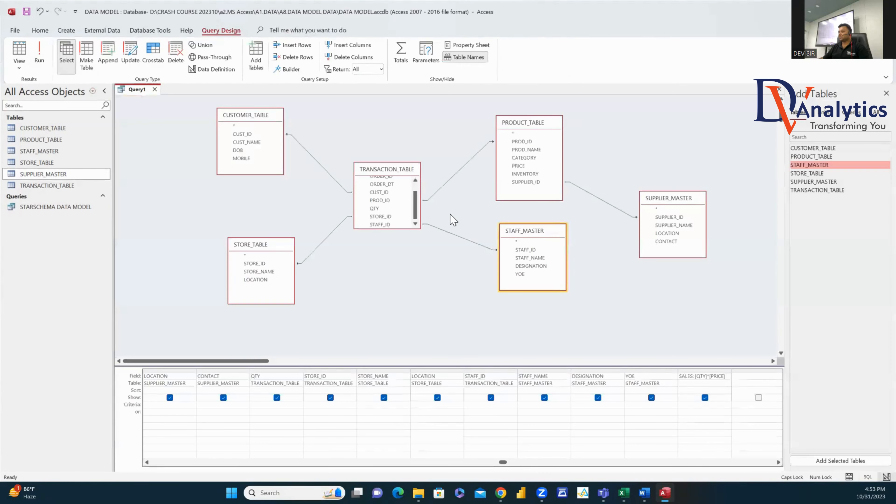
Step: Save the query as SNOWFLAKES DATA MODEL and close the database
{"action": "key", "text": "ctrl+s"}
{"action": "type", "text": "SNOWFLAKES DATA MODEL"}
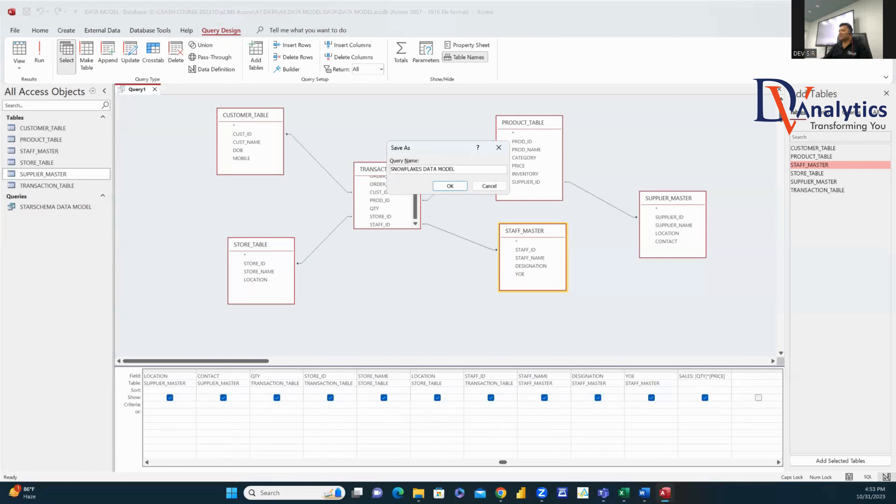
{"action": "left_click", "coordinate": [455, 185]}
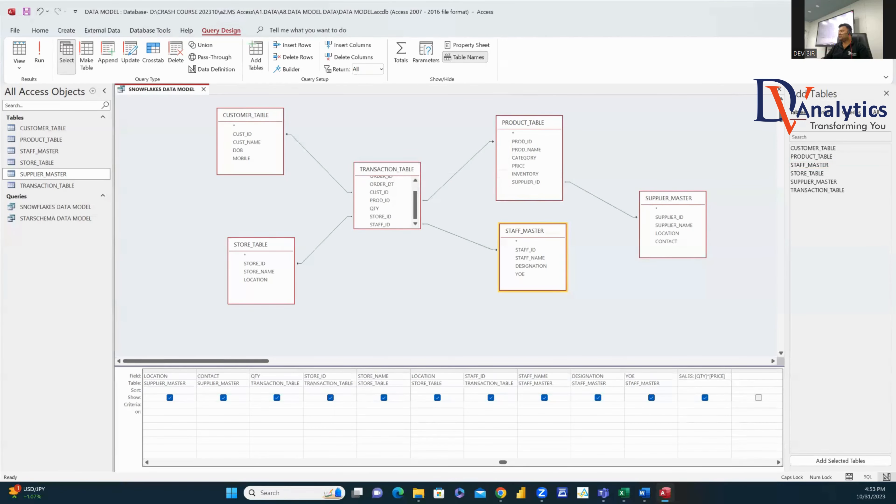
{"action": "key", "text": "alt+F4"}
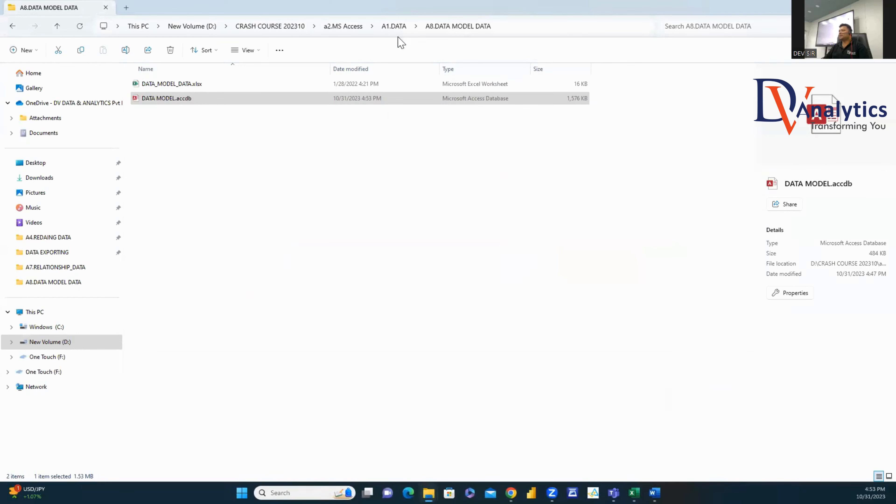
Step: Open A1.CHARACTER_FUNCTION_DATA.xlsx from the A8.FUNCTION_DATA folder in Excel and dismiss the Format Cells dialog
{"action": "left_click", "coordinate": [397, 27]}
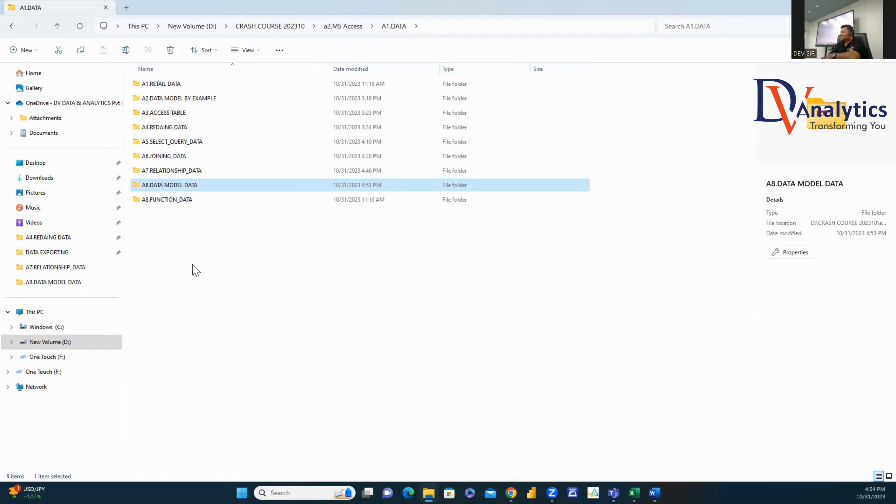
{"action": "double_click", "coordinate": [169, 199]}
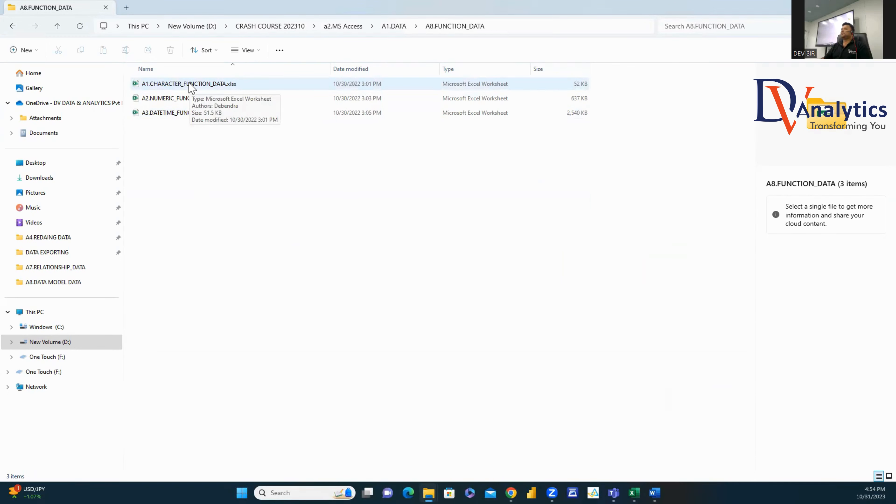
{"action": "left_click", "coordinate": [196, 85]}
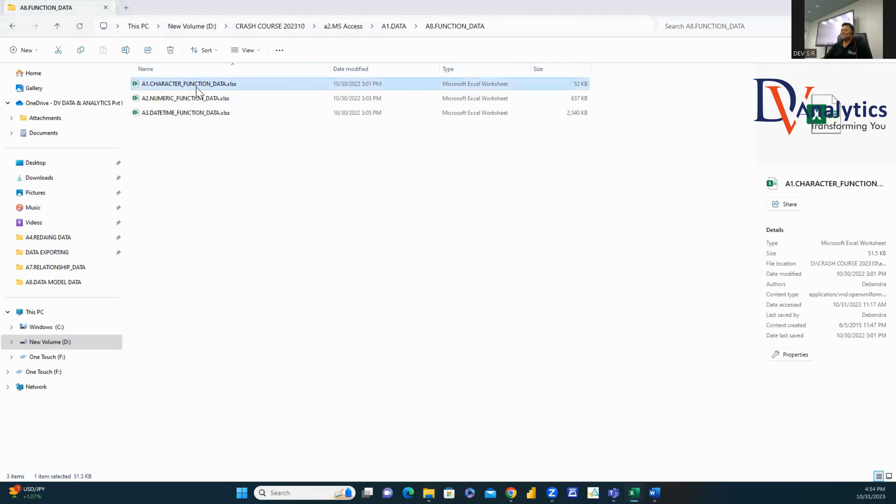
{"action": "double_click", "coordinate": [199, 87]}
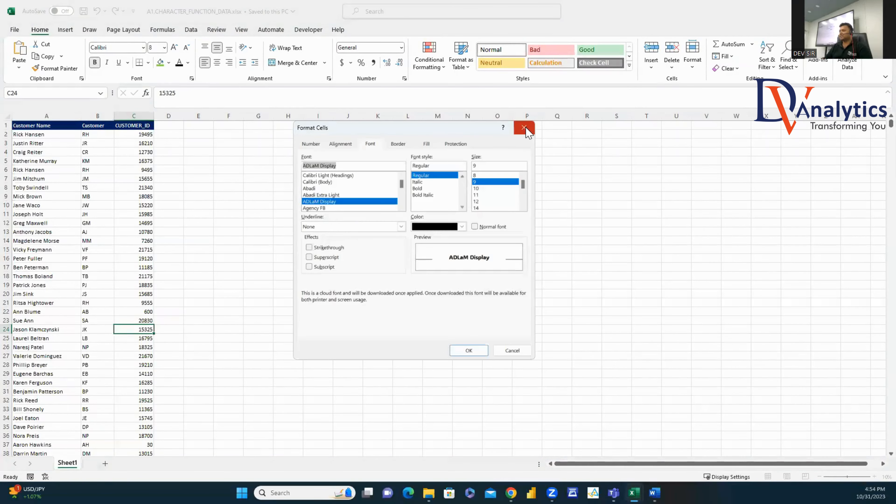
{"action": "left_click", "coordinate": [525, 128]}
{"action": "left_click", "coordinate": [527, 391]}
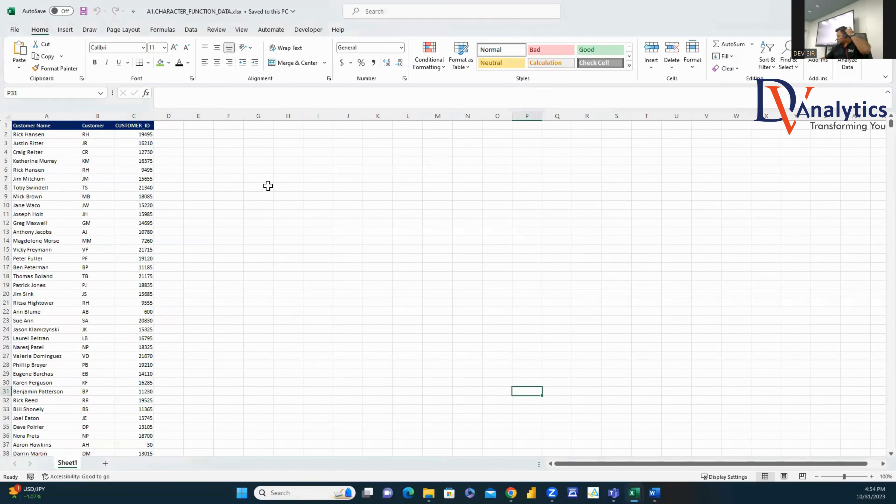
Step: Copy the three customer columns A to C from Sheet1 into a new worksheet
{"action": "left_click_drag", "start_coordinate": [68, 115], "coordinate": [146, 124]}
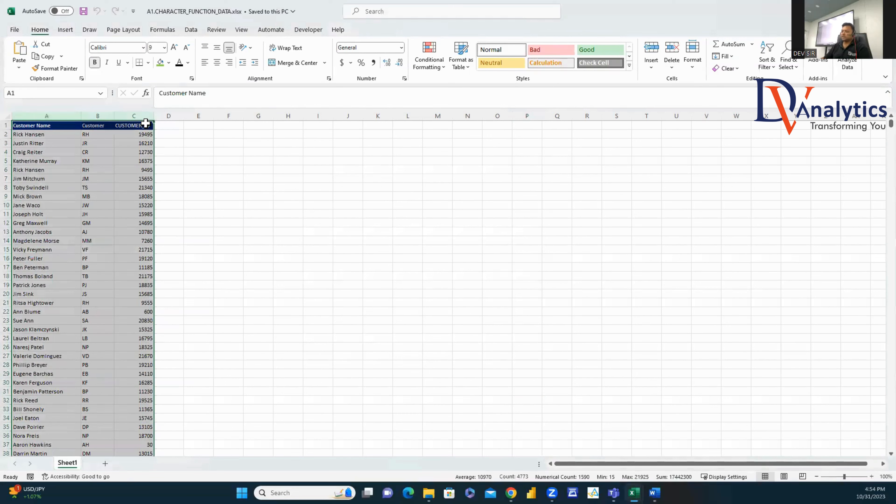
{"action": "key", "text": "ctrl+c"}
{"action": "left_click", "coordinate": [105, 463]}
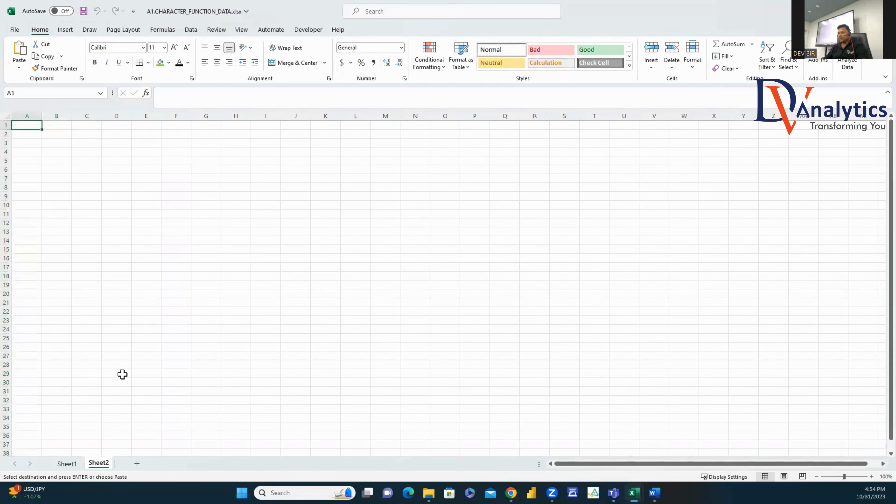
{"action": "key", "text": "ctrl+v"}
{"action": "key", "text": "Escape"}
{"action": "left_click", "coordinate": [210, 151]}
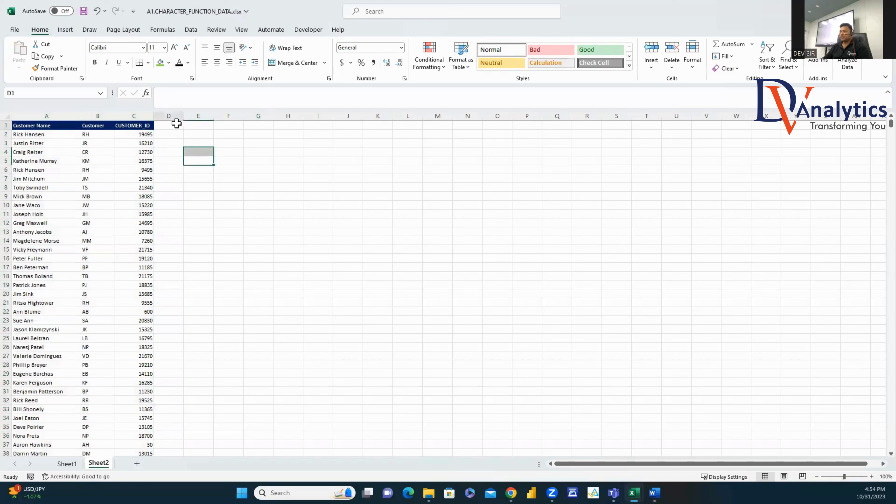
Step: Enter the header CUSTOMER_NAME_CAPITAL in cell D1 and fit column D to its width
{"action": "left_click", "coordinate": [177, 127]}
{"action": "type", "text": "CUSTME"}
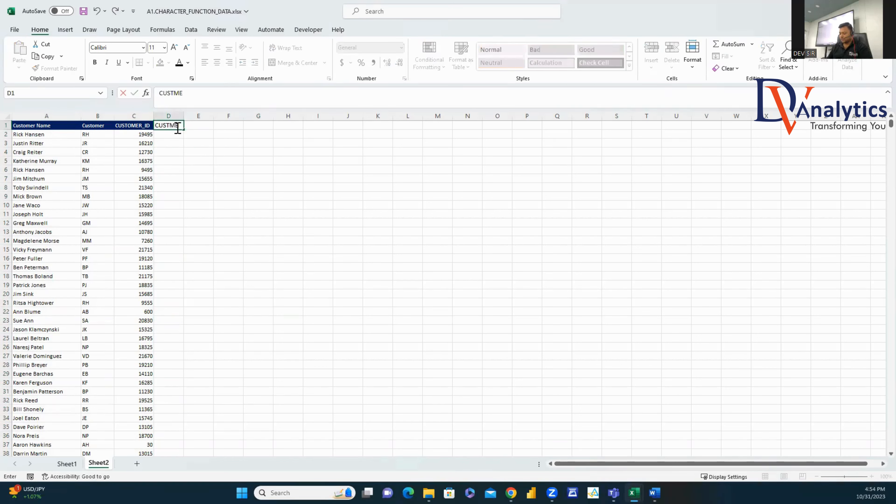
{"action": "type", "text": "R_NAME_CAPITAL"}
{"action": "left_click", "coordinate": [228, 176]}
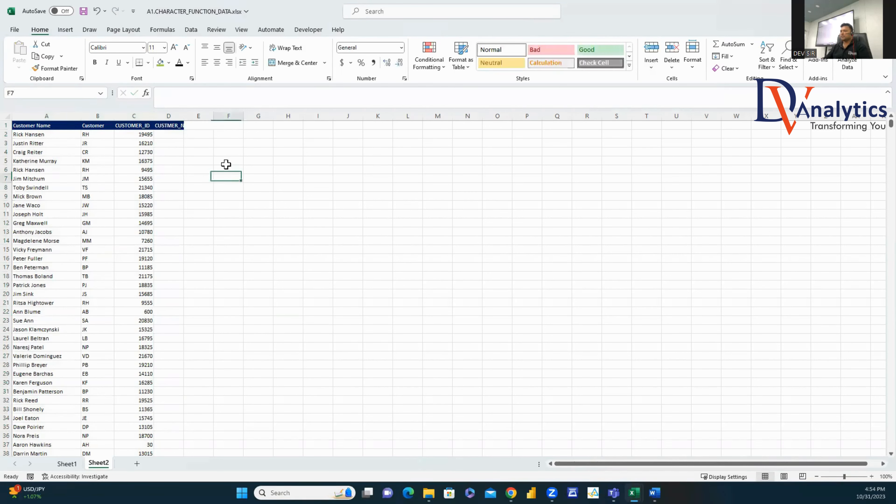
{"action": "double_click", "coordinate": [184, 115]}
{"action": "double_click", "coordinate": [171, 126]}
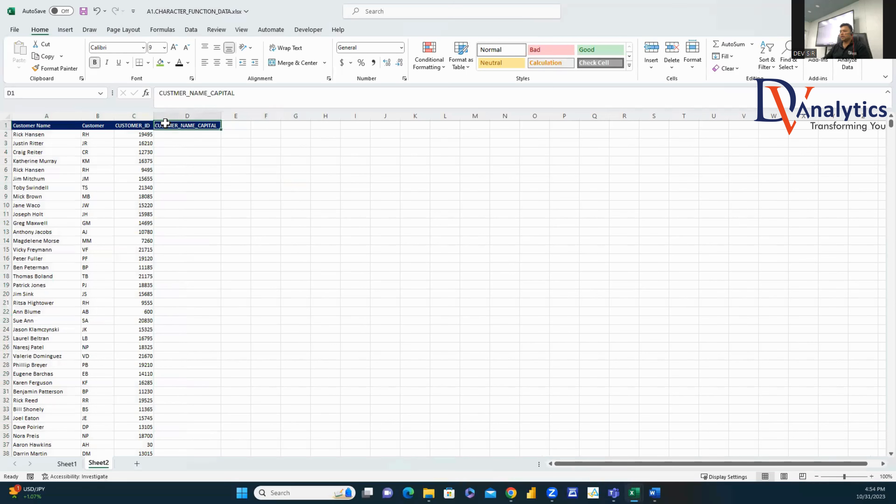
{"action": "type", "text": "O"}
{"action": "left_click", "coordinate": [203, 176]}
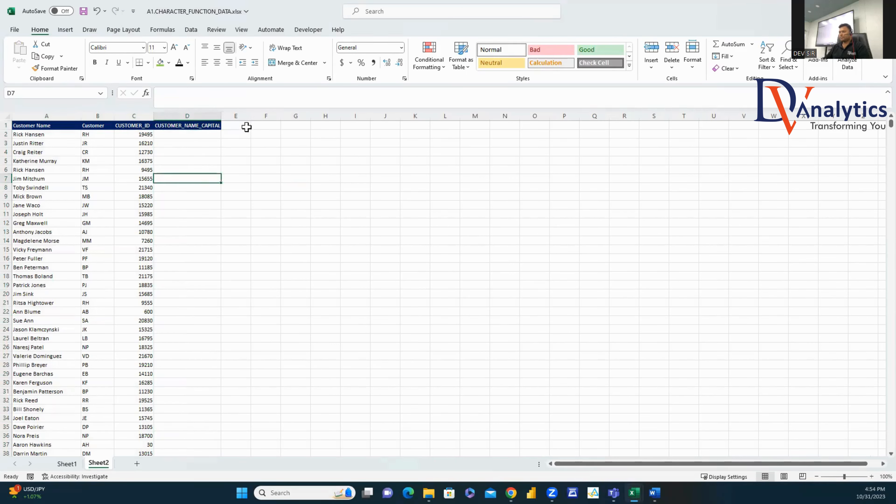
Step: Enter the header CUSTOMER_NAME_SMALL in cell E1 and fit columns D and E to their contents
{"action": "left_click", "coordinate": [246, 125]}
{"action": "type", "text": "CU"}
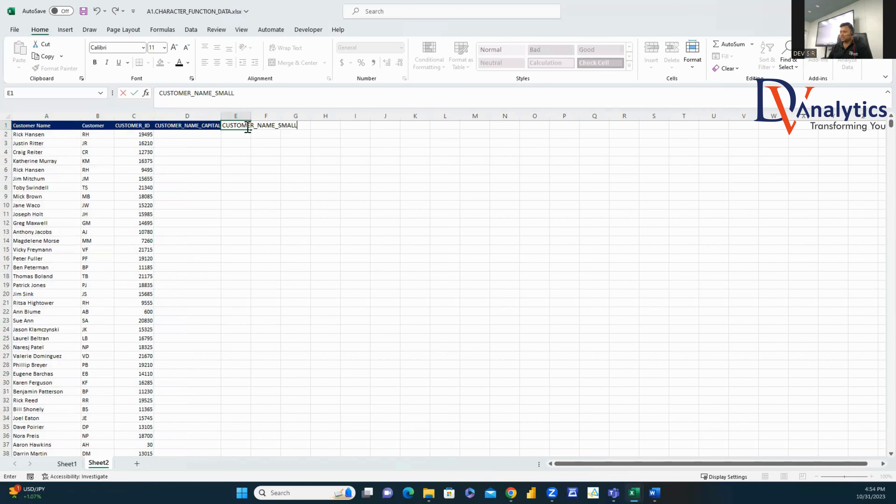
{"action": "type", "text": "STOMER_NAME_SMALL"}
{"action": "left_click", "coordinate": [304, 168]}
{"action": "double_click", "coordinate": [223, 115]}
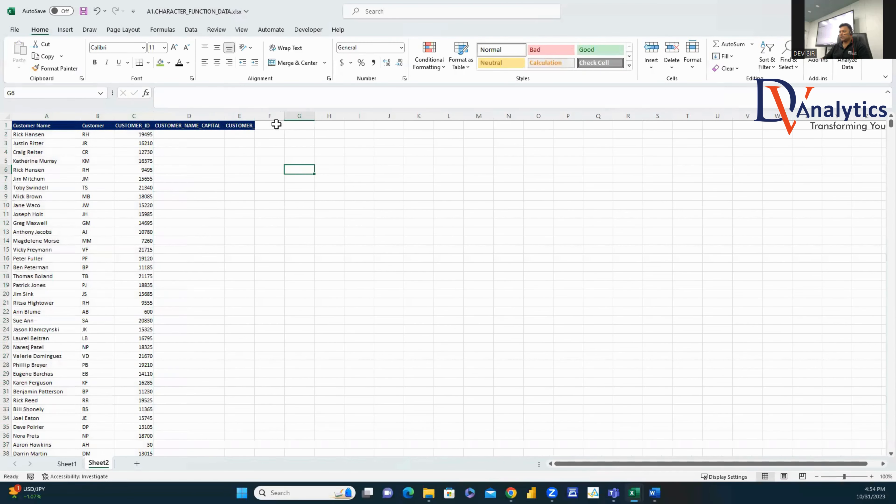
{"action": "double_click", "coordinate": [255, 116]}
Step: Enter the header CUSTOMER_NAME_PROPER in cell F1 and fit column F to its width
{"action": "left_click", "coordinate": [301, 125]}
{"action": "type", "text": "CUSTOMER_NAME_P"}
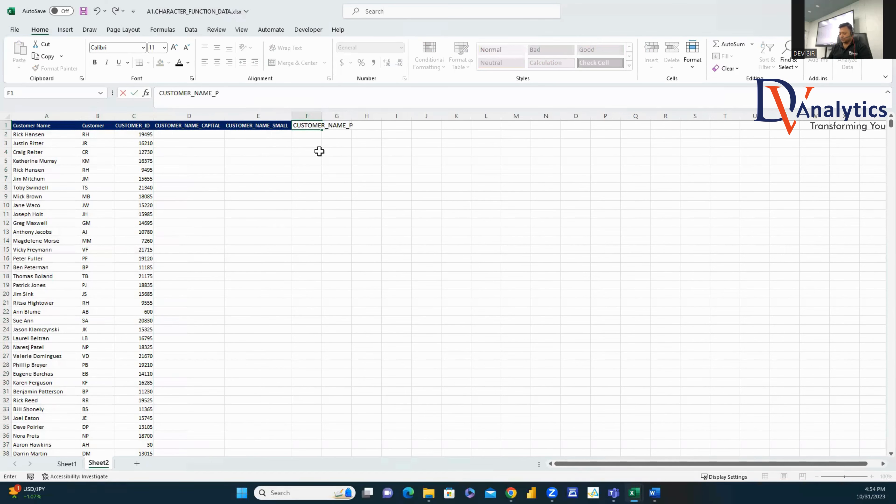
{"action": "type", "text": "ROPER"}
{"action": "left_click", "coordinate": [328, 154]}
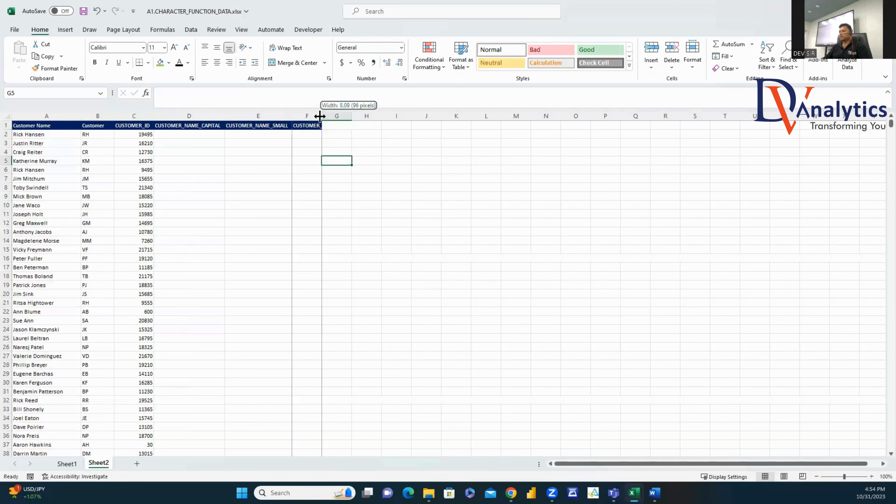
{"action": "double_click", "coordinate": [322, 116]}
Step: Enter =UPPER(A2) in cell D2 and fill it down the CUSTOMER_NAME_CAPITAL column
{"action": "left_click", "coordinate": [212, 135]}
{"action": "type", "text": "=UPP"}
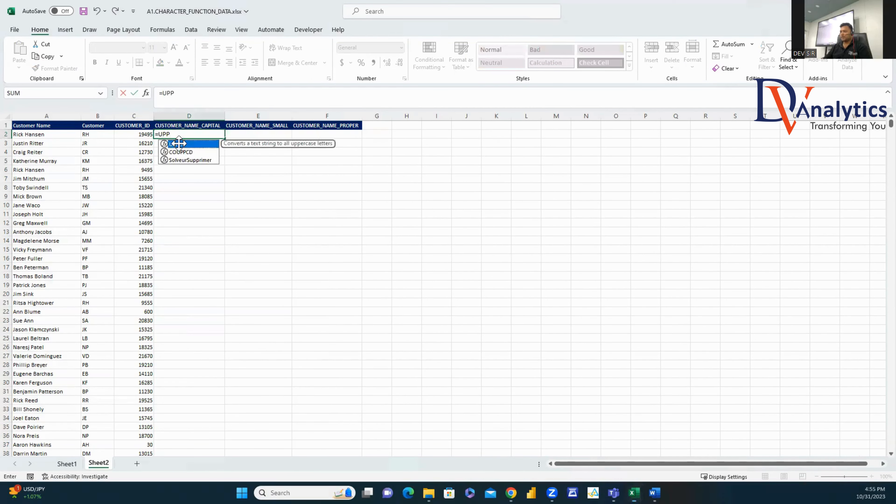
{"action": "double_click", "coordinate": [214, 148]}
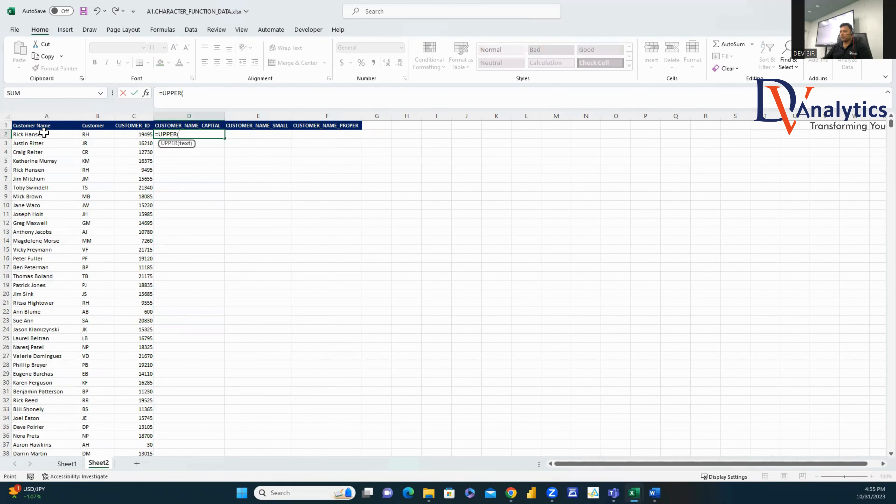
{"action": "left_click", "coordinate": [45, 133]}
{"action": "key", "text": "Return"}
{"action": "left_click", "coordinate": [187, 134]}
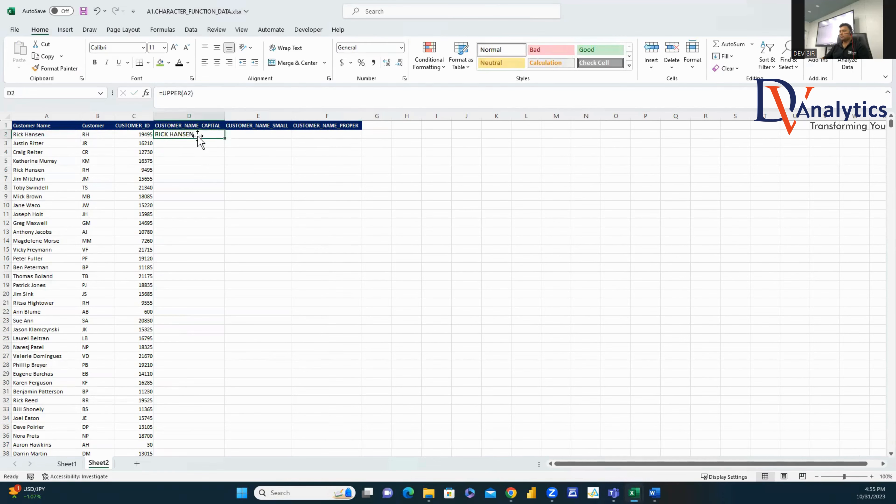
{"action": "double_click", "coordinate": [225, 138]}
Step: Enter =LOWER(A2) in cell E2 and fill it down the CUSTOMER_NAME_SMALL column
{"action": "left_click", "coordinate": [232, 134]}
{"action": "type", "text": "=LOWER"}
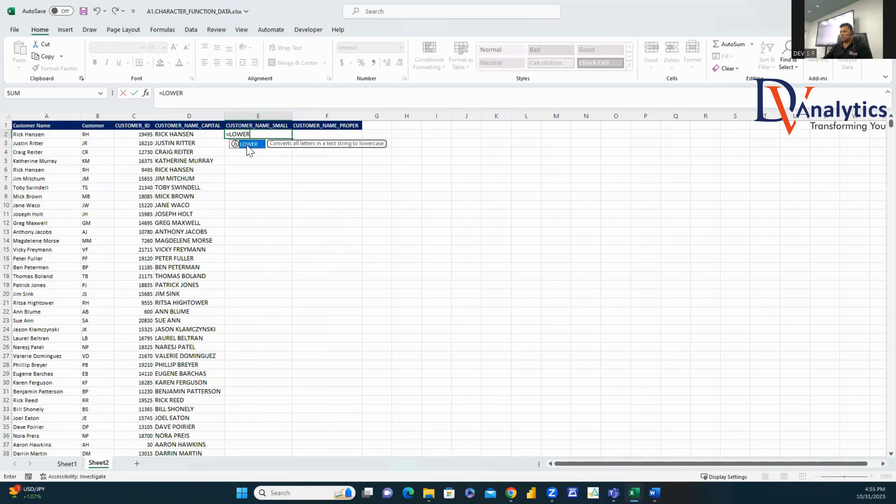
{"action": "double_click", "coordinate": [243, 144]}
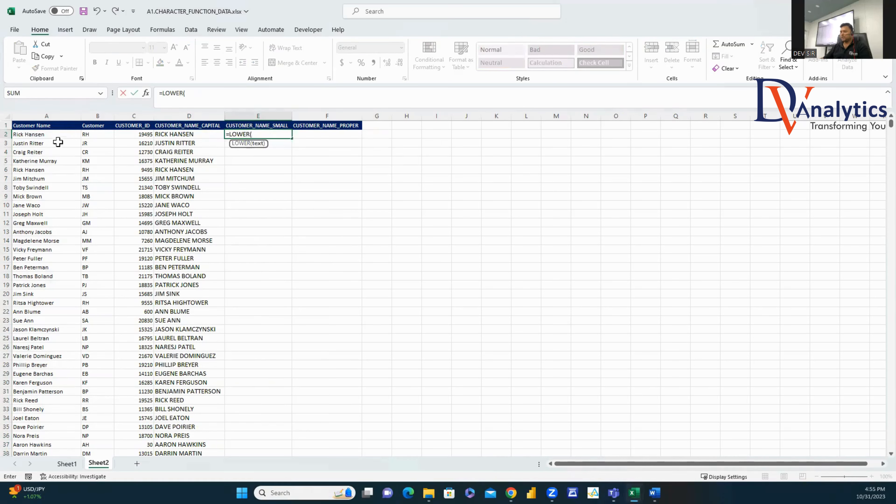
{"action": "left_click", "coordinate": [61, 139]}
{"action": "key", "text": "Return"}
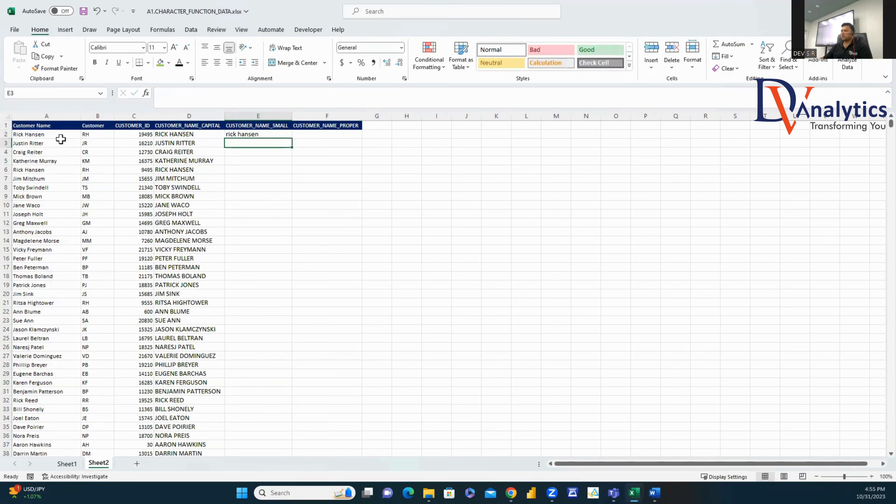
{"action": "left_click", "coordinate": [265, 136]}
{"action": "double_click", "coordinate": [292, 138]}
Step: Enter =PROPER(A2) in cell F2 and fill it down the CUSTOMER_NAME_PROPER column
{"action": "left_click", "coordinate": [298, 135]}
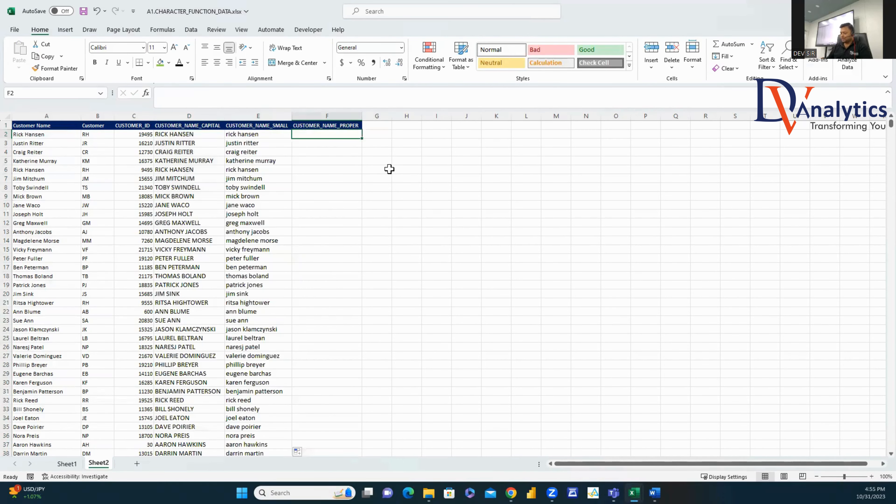
{"action": "type", "text": "=prop"}
{"action": "double_click", "coordinate": [317, 145]}
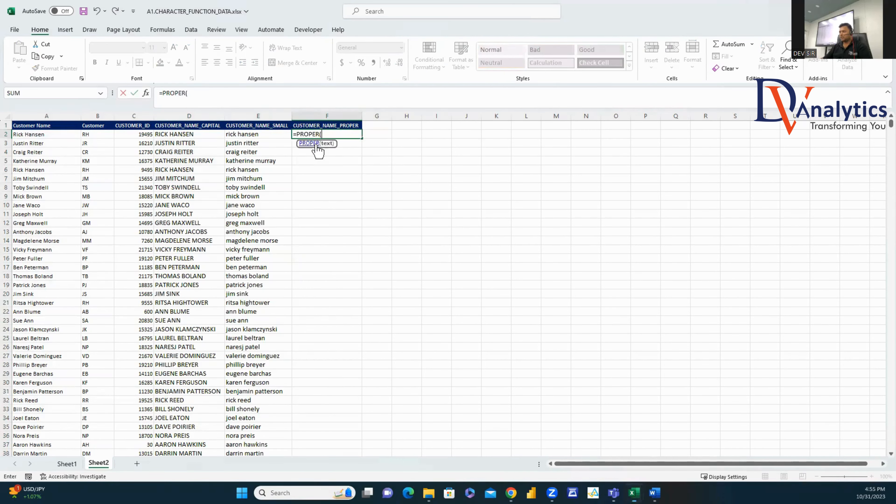
{"action": "left_click", "coordinate": [51, 135]}
{"action": "type", "text": ")"}
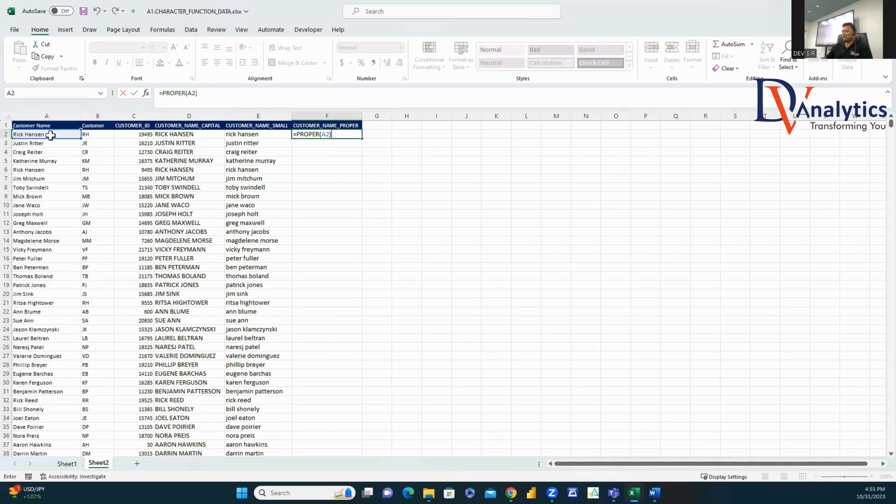
{"action": "key", "text": "Return"}
{"action": "left_click", "coordinate": [344, 135]}
{"action": "double_click", "coordinate": [362, 138]}
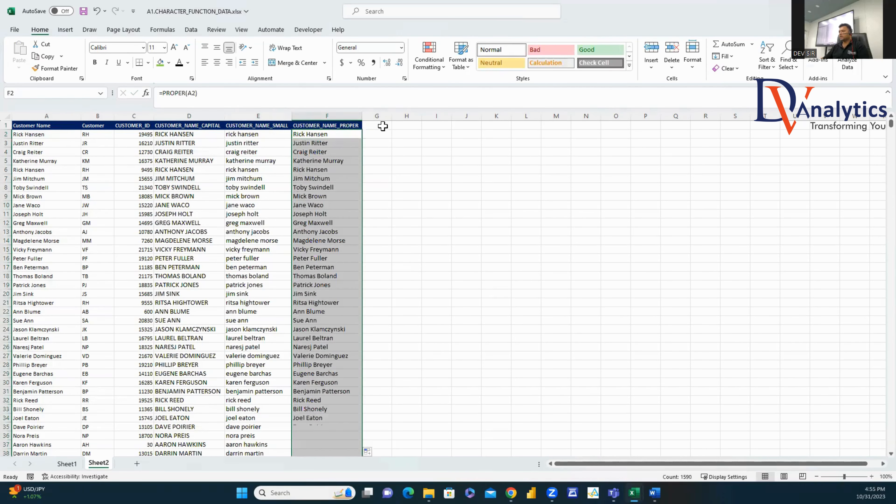
Step: Enter the header CUSTOMER_FANME in cell G1 and fit column G to its width
{"action": "left_click", "coordinate": [383, 126]}
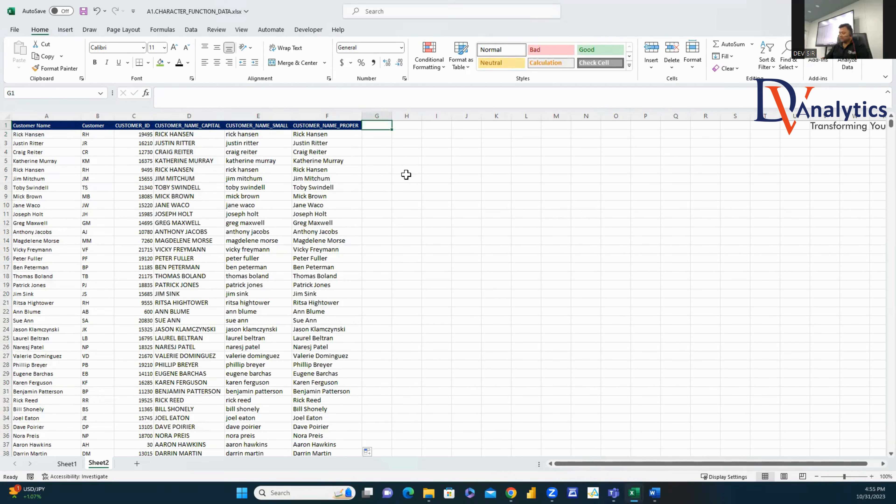
{"action": "type", "text": "CYS"}
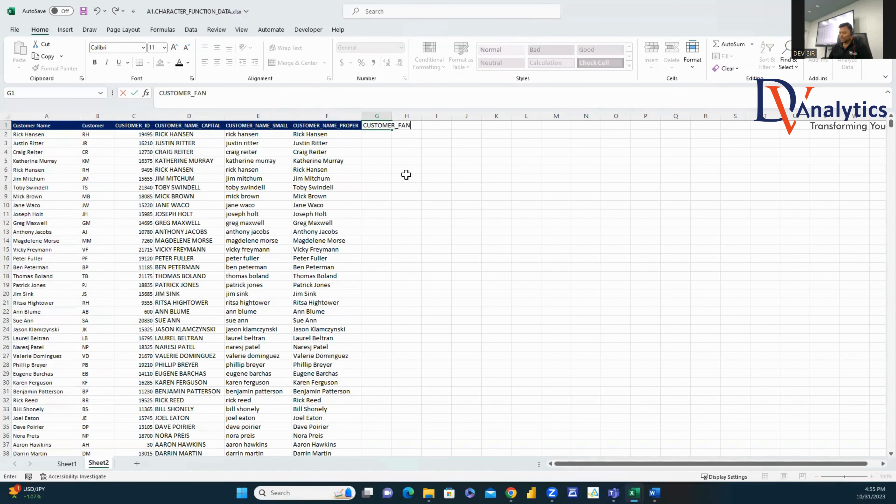
{"action": "key", "text": "Return"}
{"action": "double_click", "coordinate": [391, 116]}
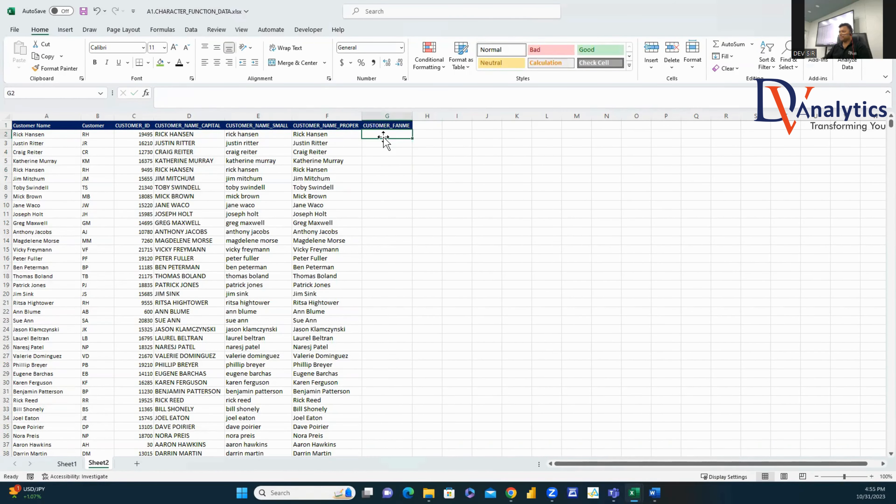
Step: Begin a formula in cell G2 that extracts the text before the space in A2, using =MID(A2,1,FIND(" ",
{"action": "type", "text": "=MID("}
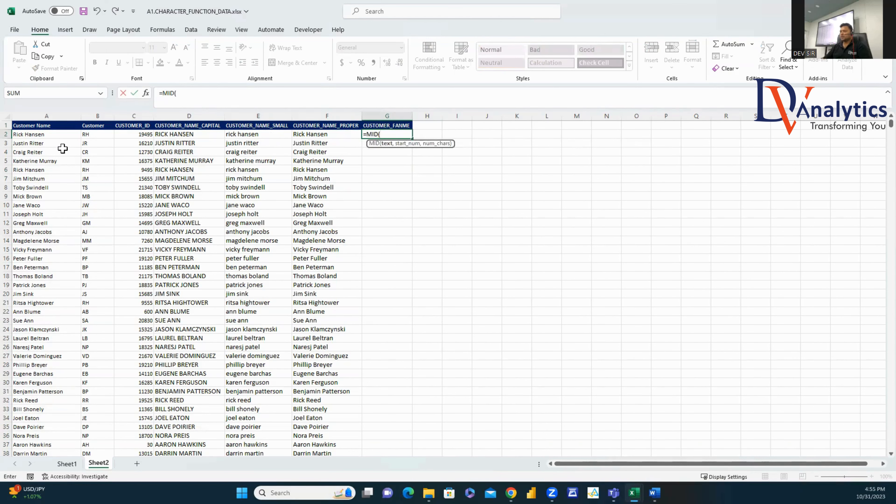
{"action": "left_click", "coordinate": [56, 133]}
{"action": "type", "text": ",1,FIN"}
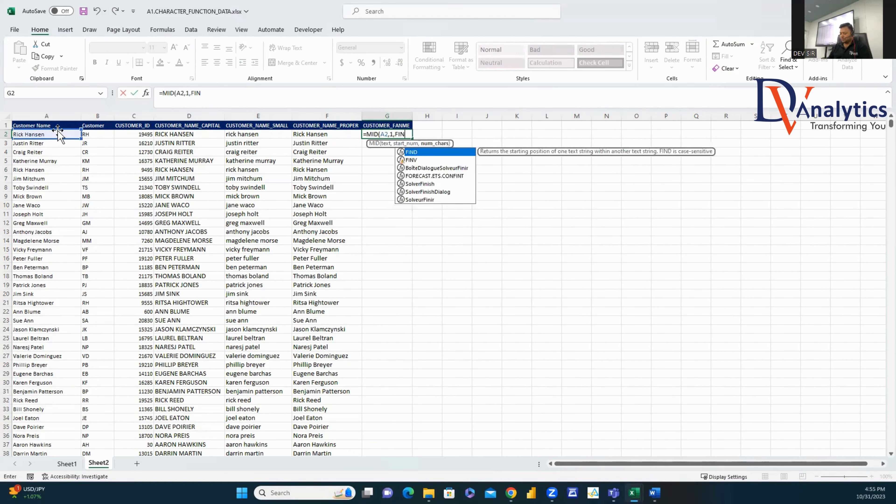
{"action": "type", "text": "D(\" \","}
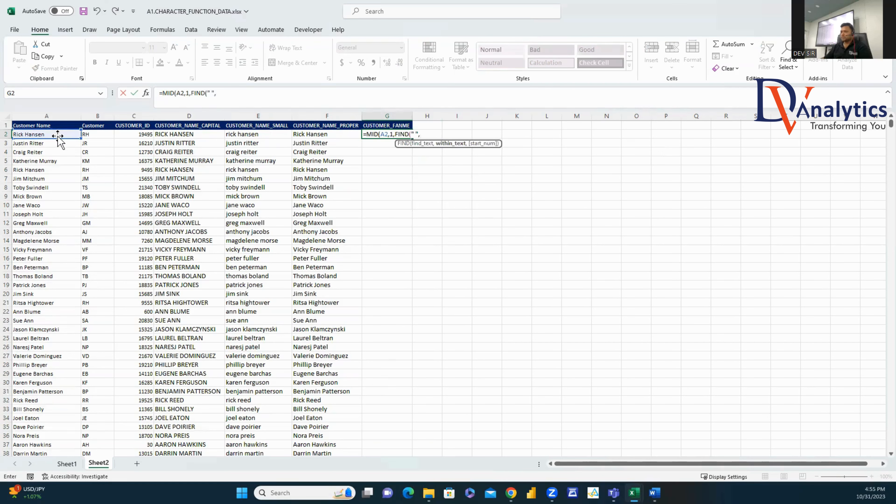
Step: Complete the first-name formula in G2 as =MID(A2,1,FIND(" ",A2)-1) and fill it down the column
{"action": "left_click", "coordinate": [55, 133]}
{"action": "type", "text": ")-1"}
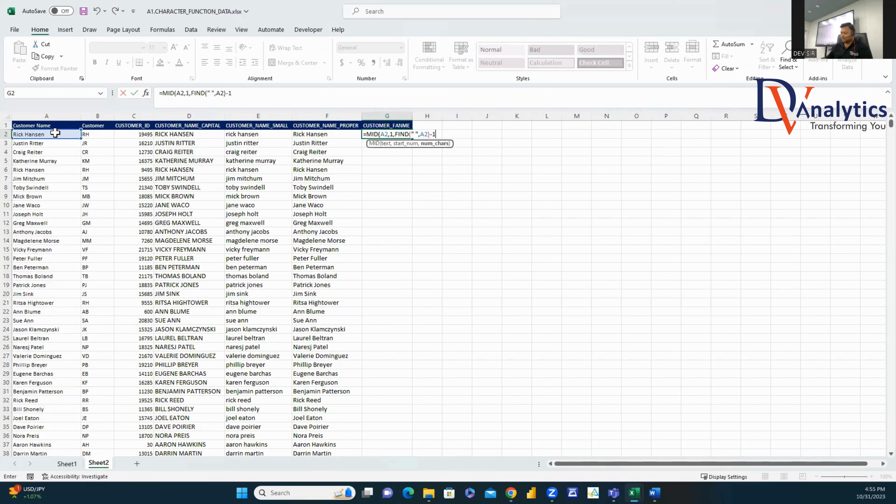
{"action": "type", "text": "))"}
{"action": "key", "text": "Return"}
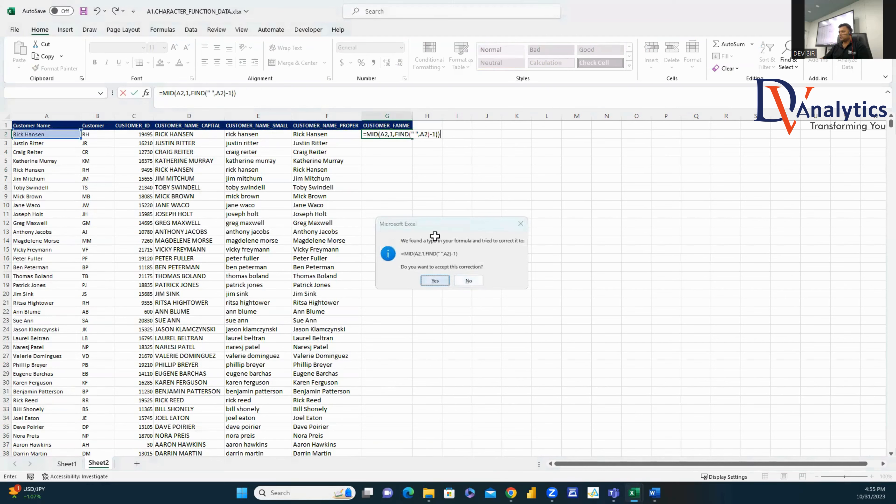
{"action": "left_click", "coordinate": [435, 281]}
{"action": "double_click", "coordinate": [412, 138]}
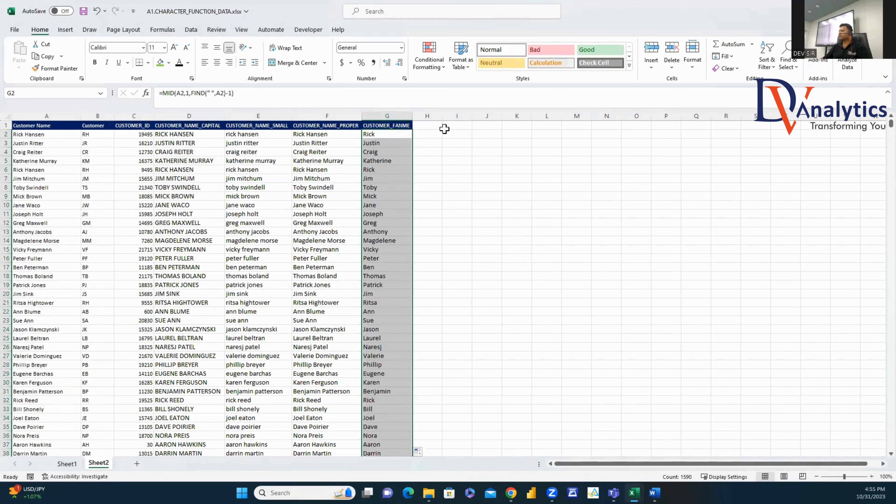
Step: Enter the header CUSTOMER_LNAME in H1 and fit the column width to it
{"action": "left_click", "coordinate": [424, 126]}
{"action": "type", "text": "CUSTOMER"}
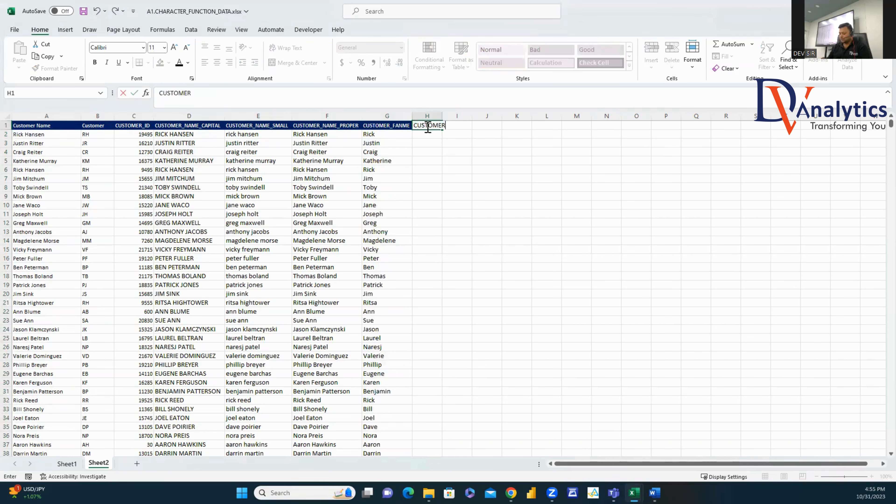
{"action": "type", "text": "-LNAME"}
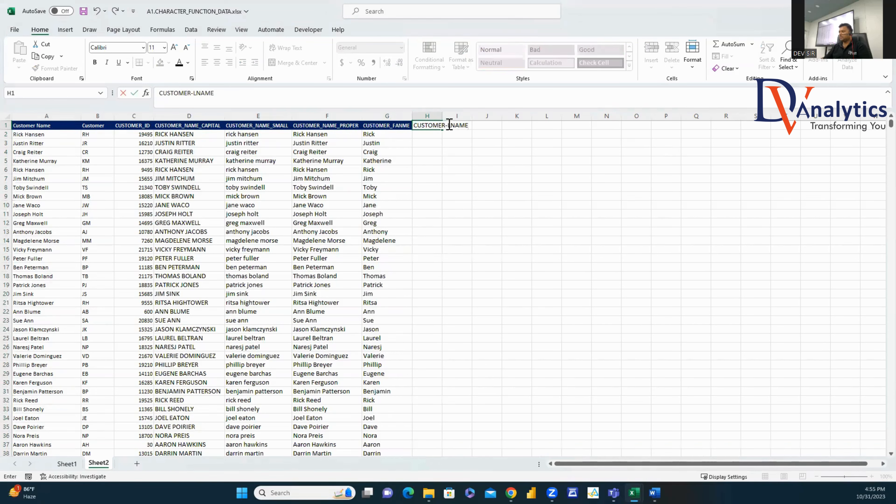
{"action": "key", "text": "BackSpace"}
{"action": "type", "text": "_"}
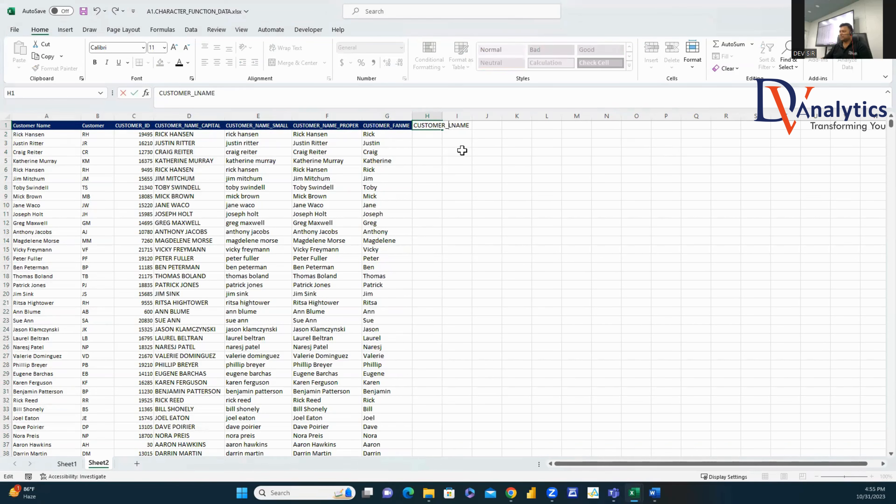
{"action": "left_click", "coordinate": [463, 151]}
{"action": "double_click", "coordinate": [443, 117]}
Step: Extract the last name in H2 with =MID(A2,FIND(" ",A2)+1,20) and fill the formula down the column
{"action": "left_click", "coordinate": [433, 137]}
{"action": "type", "text": "=MID("}
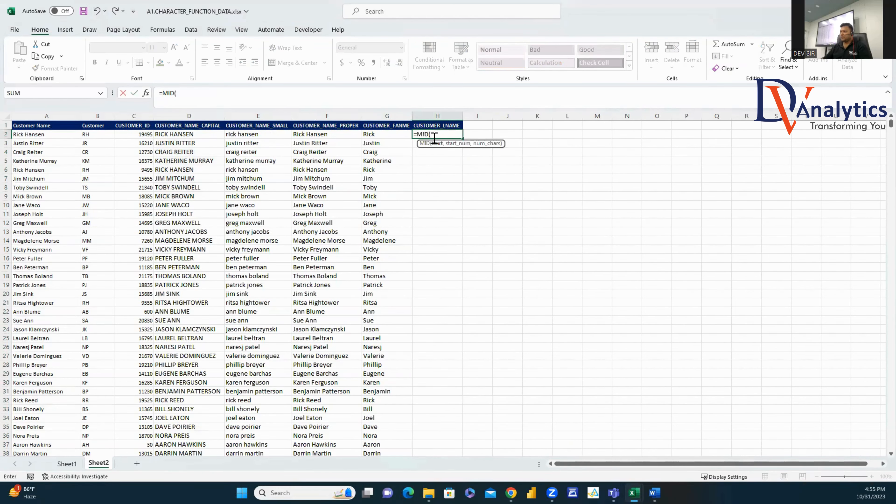
{"action": "left_click", "coordinate": [69, 137]}
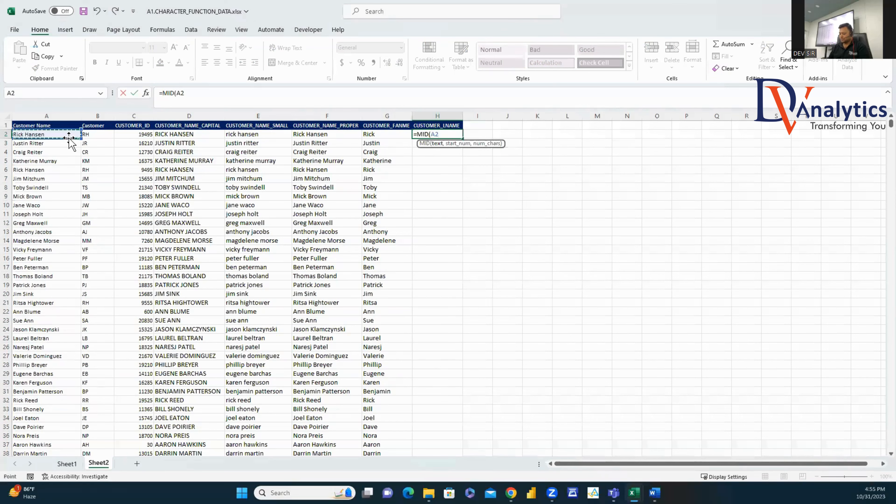
{"action": "type", "text": ",FIN"}
{"action": "key", "text": "Tab"}
{"action": "type", "text": "\" \""}
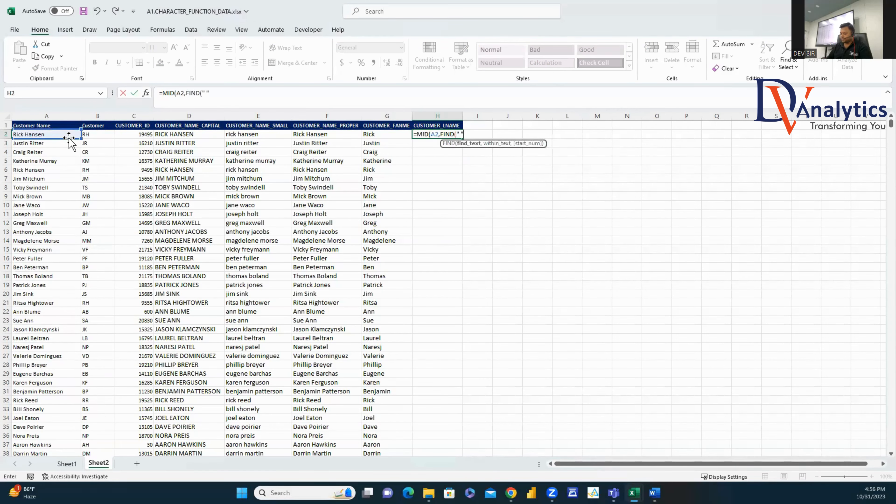
{"action": "type", "text": ","}
{"action": "left_click", "coordinate": [43, 134]}
{"action": "type", "text": ")"}
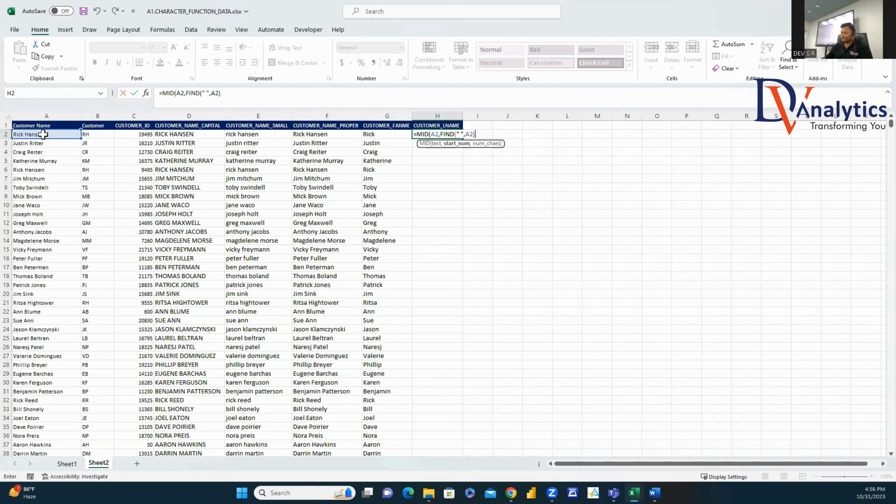
{"action": "type", "text": "+1,20"}
{"action": "key", "text": "Return"}
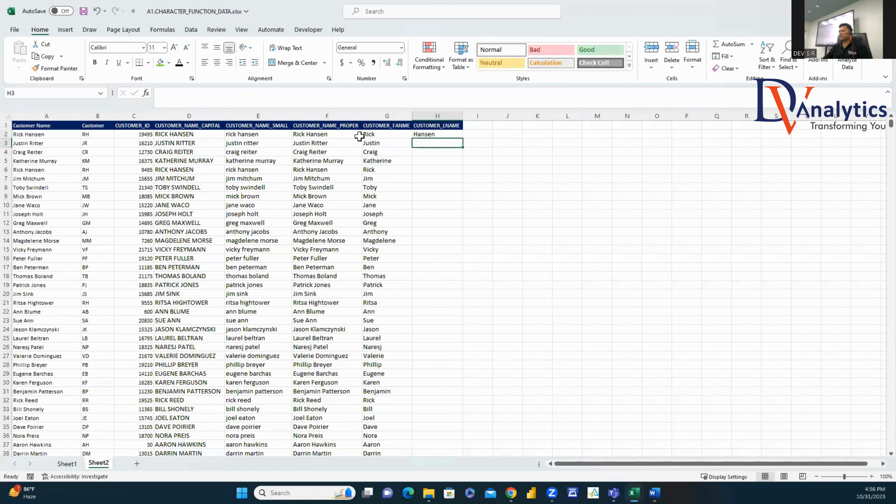
{"action": "left_click", "coordinate": [426, 134]}
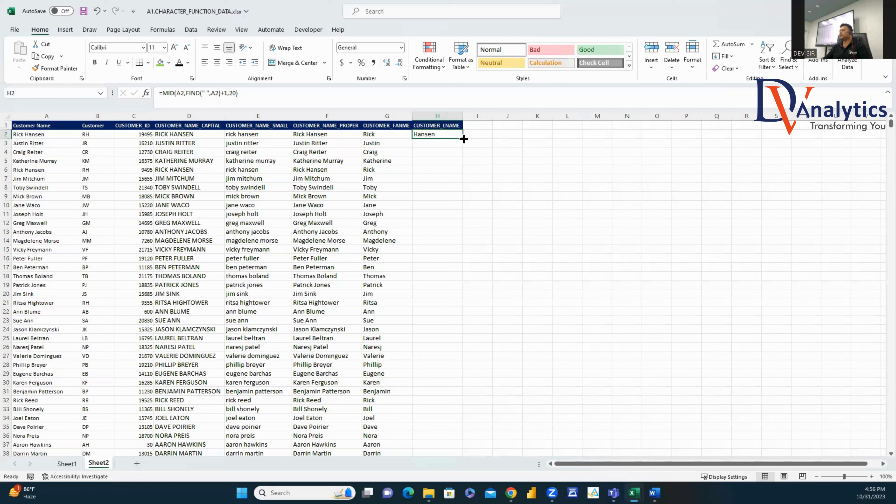
{"action": "double_click", "coordinate": [464, 139]}
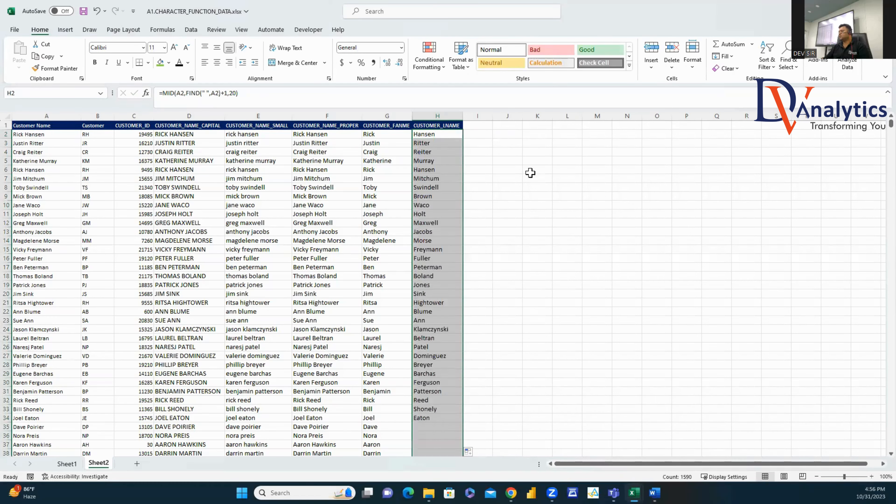
Step: Enter the header FULL_NAME in I1
{"action": "left_click", "coordinate": [485, 125]}
{"action": "type", "text": "FULL_NA"}
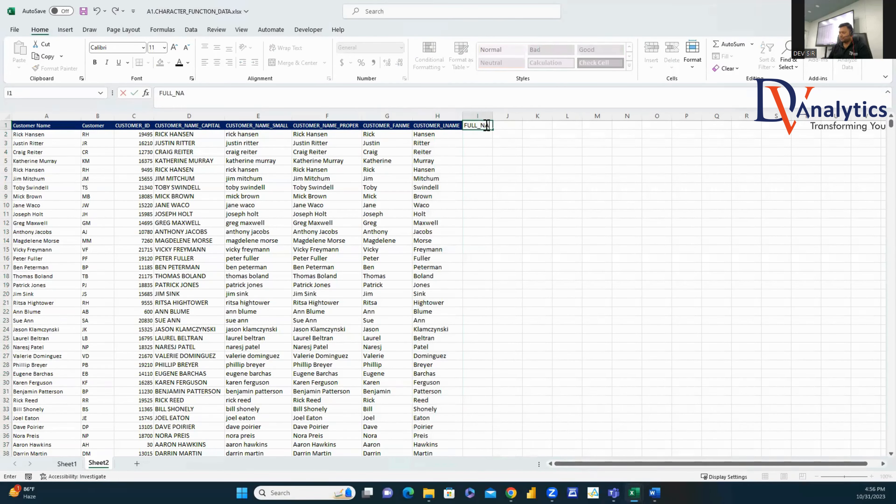
{"action": "type", "text": "ME"}
{"action": "key", "text": "Return"}
Step: Combine the first and last names in I2 with the formula =CONCATENATE(G2," ",H2)
{"action": "type", "text": "="}
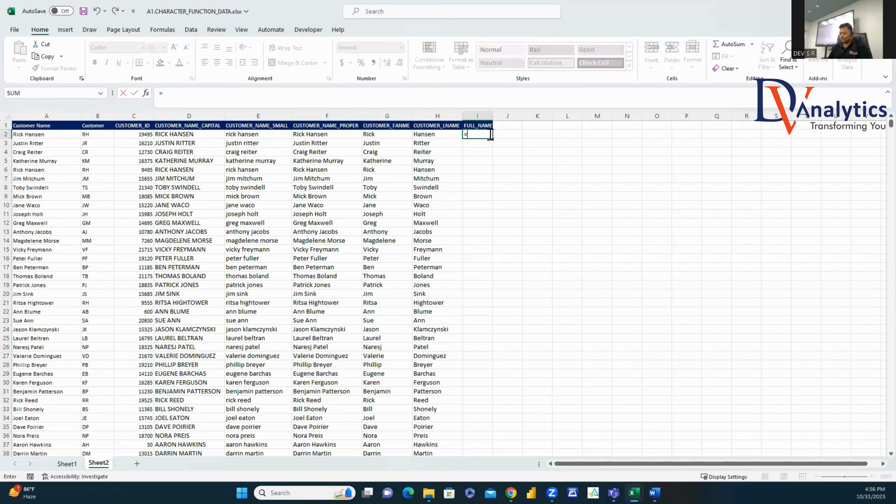
{"action": "type", "text": "CONCATE"}
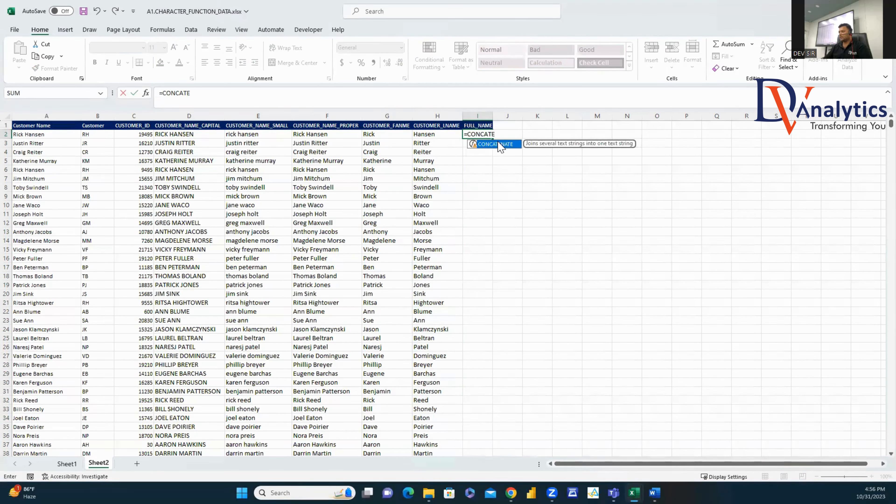
{"action": "double_click", "coordinate": [500, 145]}
{"action": "left_click", "coordinate": [388, 133]}
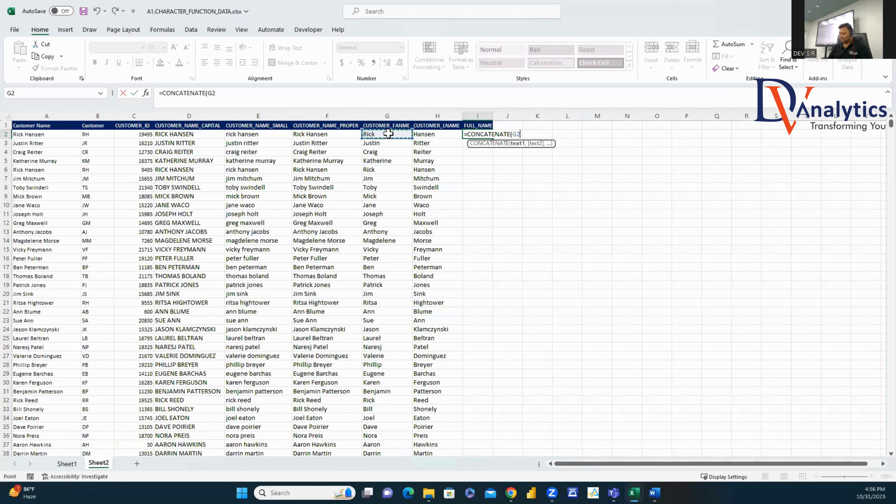
{"action": "type", "text": ",\" \","}
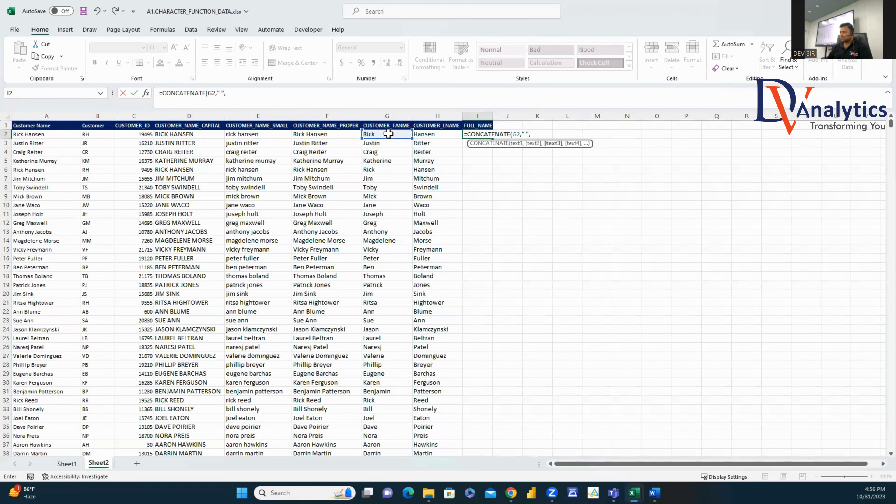
{"action": "left_click", "coordinate": [423, 135]}
{"action": "key", "text": "Return"}
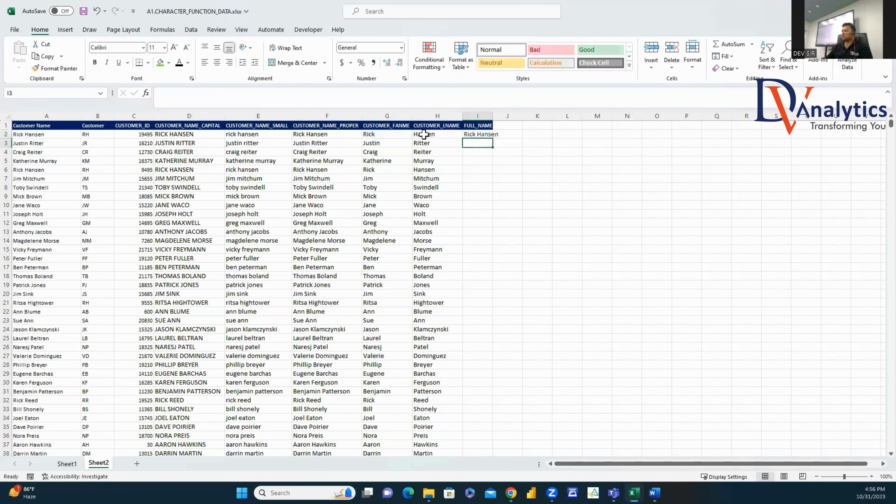
Step: Fill the full-name formula down column I and fit the column width to its contents
{"action": "left_click", "coordinate": [490, 137]}
{"action": "double_click", "coordinate": [491, 139]}
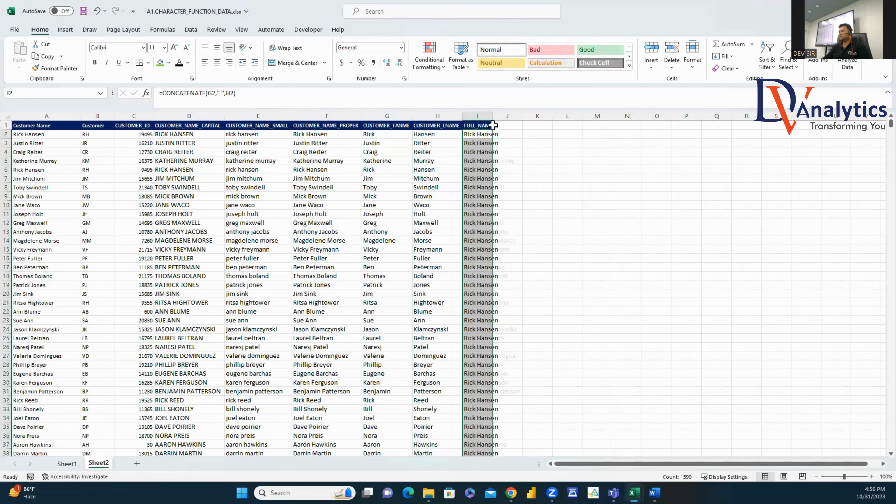
{"action": "double_click", "coordinate": [492, 116]}
{"action": "left_click", "coordinate": [428, 232]}
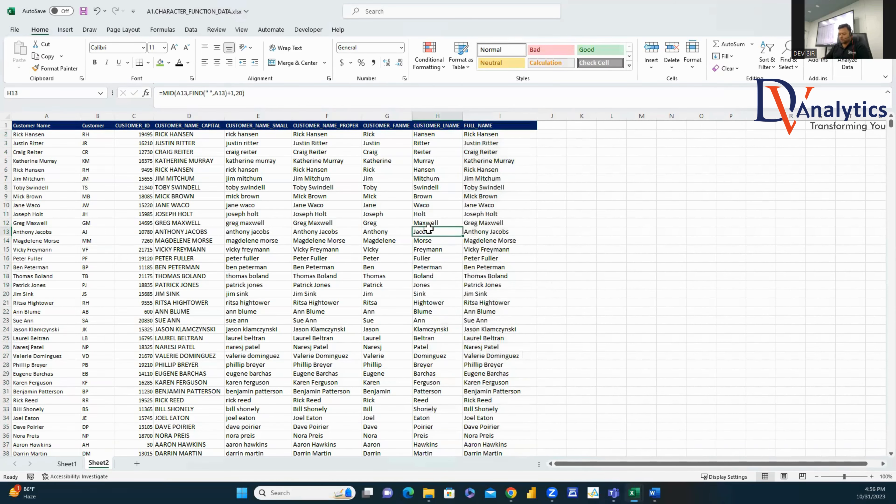
Step: Save and close the character function workbook, and get the course contents workbook out of the way to reach the A8.FUNCTION_DATA folder
{"action": "key", "text": "ctrl+s"}
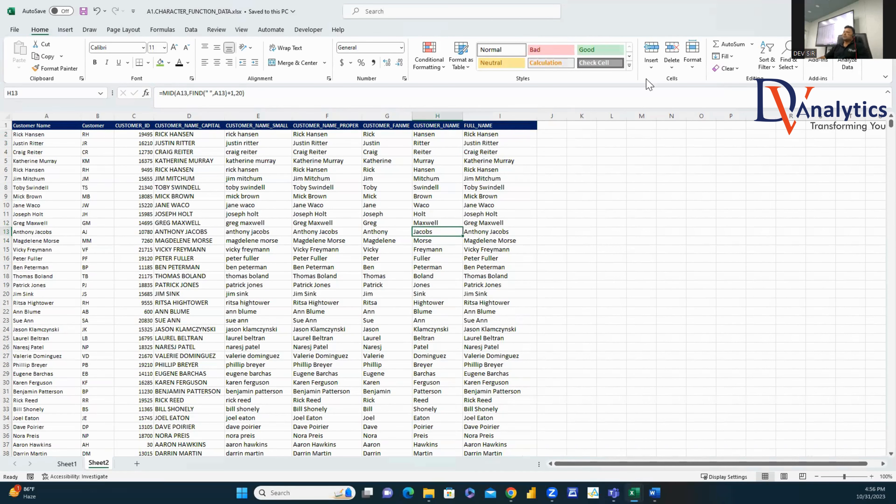
{"action": "left_click", "coordinate": [886, 9]}
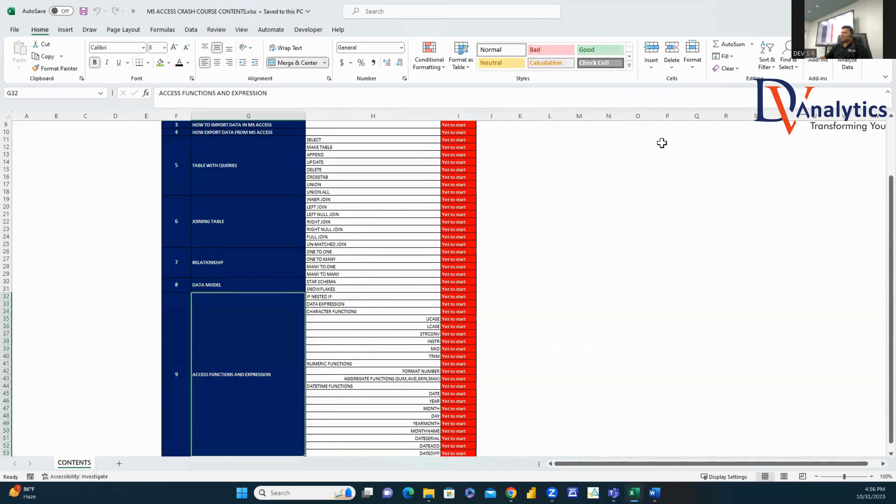
{"action": "left_click", "coordinate": [843, 9]}
Step: Create a new Microsoft Access database in the A8.FUNCTION_DATA folder and name it A1.CHARACTER FUNCTION.accdb
{"action": "right_click", "coordinate": [141, 163]}
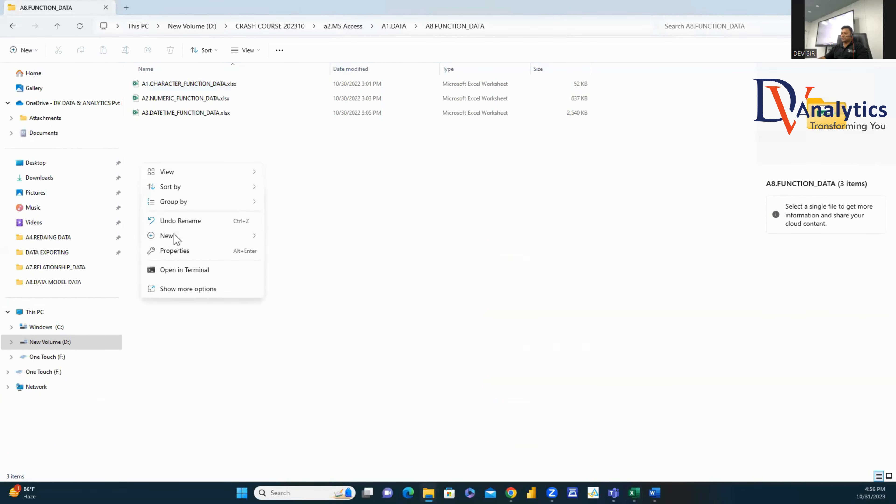
{"action": "mouse_move", "coordinate": [178, 234]}
{"action": "left_click", "coordinate": [300, 269]}
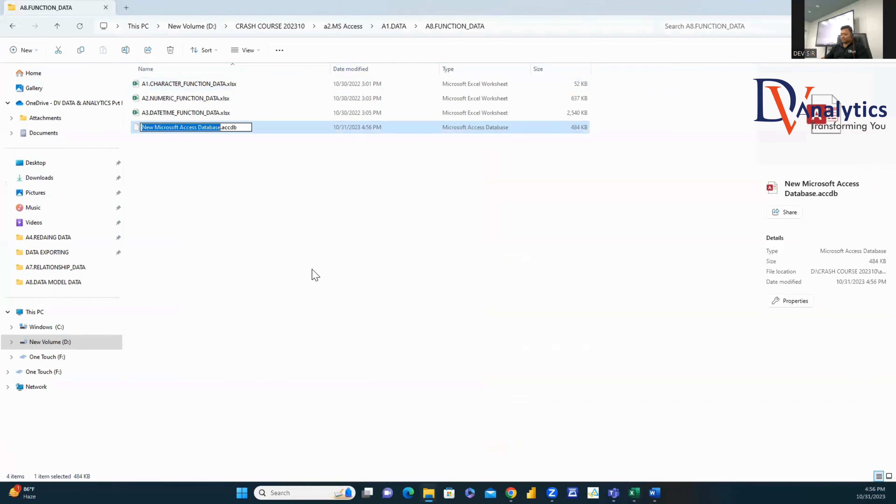
{"action": "type", "text": "CHARACTER F"}
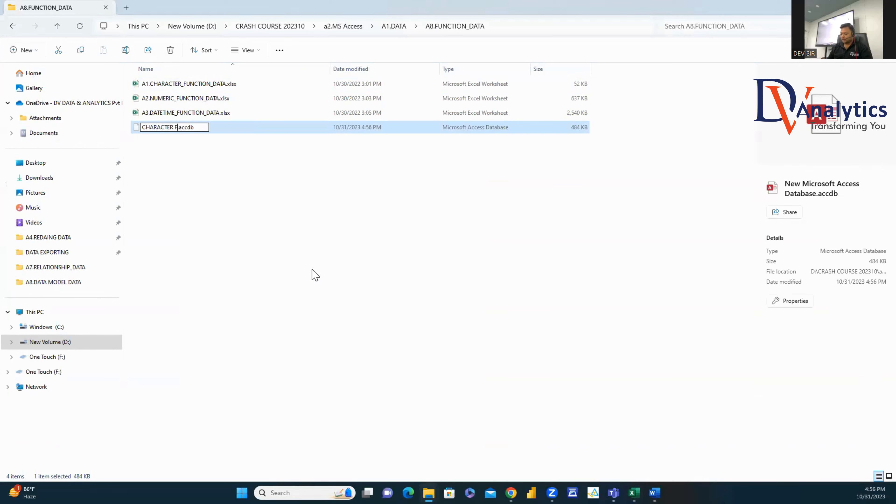
{"action": "type", "text": "UNCTION"}
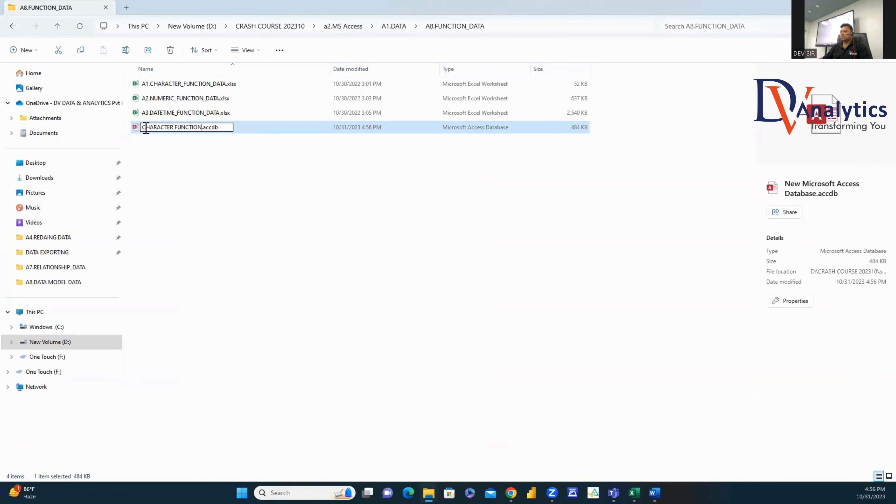
{"action": "type", "text": "A1."}
{"action": "left_click", "coordinate": [156, 170]}
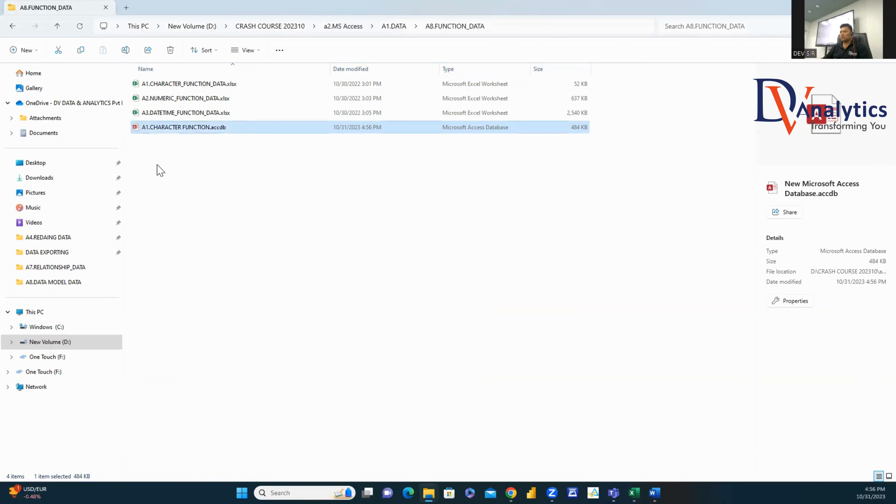
Step: Open the A1.CHARACTER FUNCTION database in Access and start importing external data from an Excel file
{"action": "double_click", "coordinate": [170, 130]}
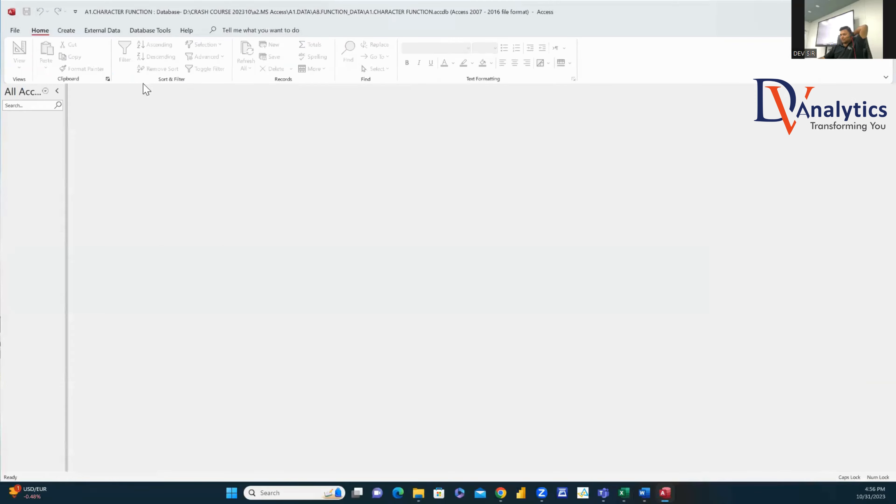
{"action": "left_click", "coordinate": [98, 31]}
{"action": "left_click", "coordinate": [27, 60]}
{"action": "left_click", "coordinate": [70, 82]}
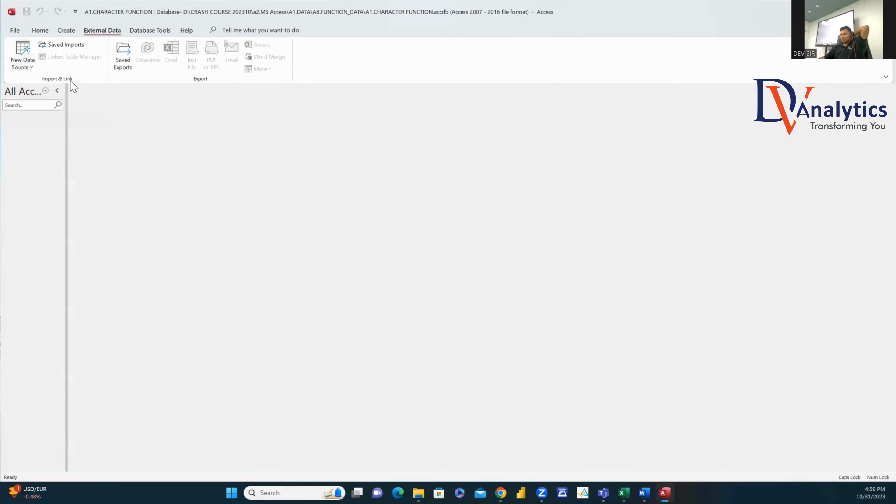
{"action": "left_click", "coordinate": [30, 59]}
{"action": "mouse_move", "coordinate": [84, 83]}
{"action": "left_click", "coordinate": [128, 85]}
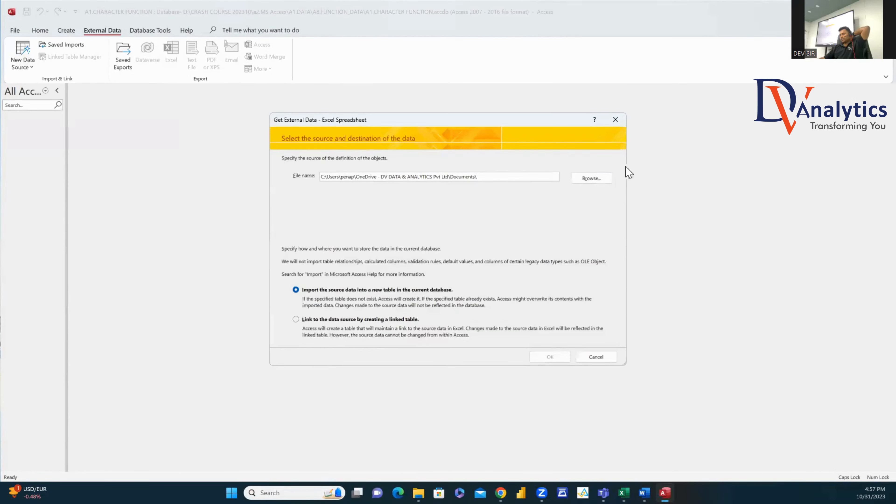
Step: Choose the A1.CHARACTER_FUNCTION_DATA workbook from D:\CRASH COURSE 202310\a2.MS Access\A1.DATA\A8.FUNCTION_DATA as the import source
{"action": "left_click", "coordinate": [593, 179]}
{"action": "left_click_drag", "start_coordinate": [404, 249], "coordinate": [405, 311]}
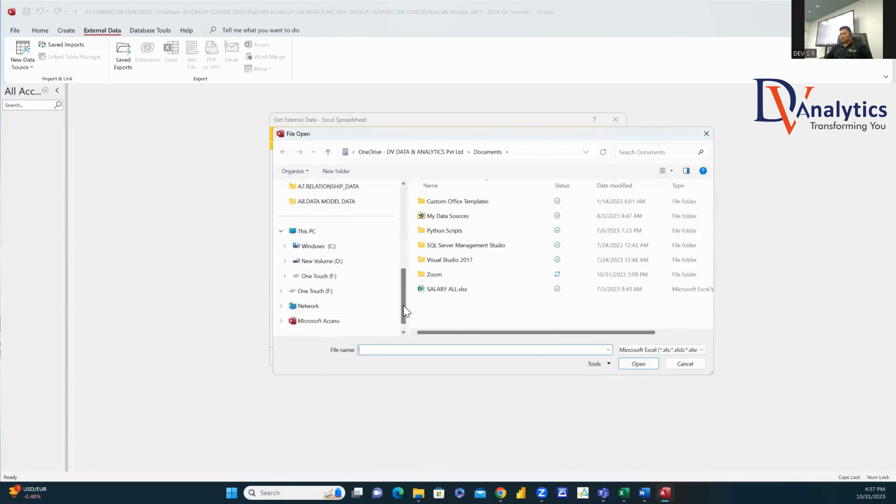
{"action": "left_click", "coordinate": [319, 246]}
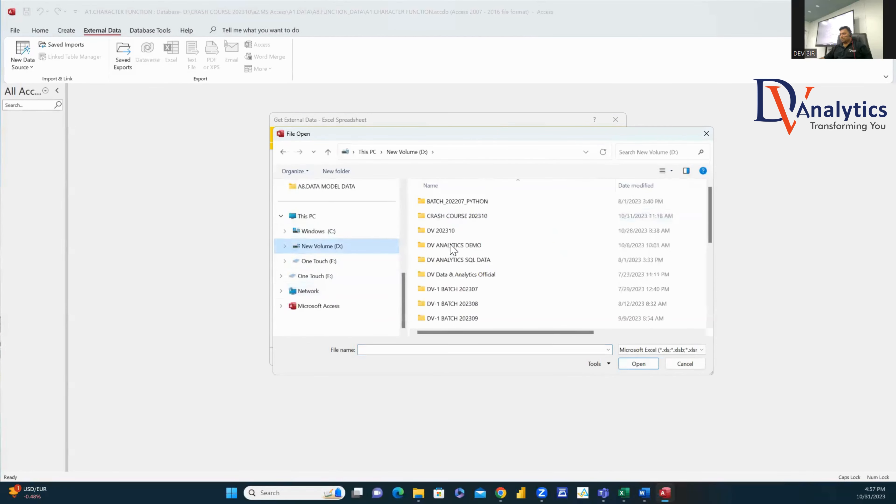
{"action": "double_click", "coordinate": [452, 216]}
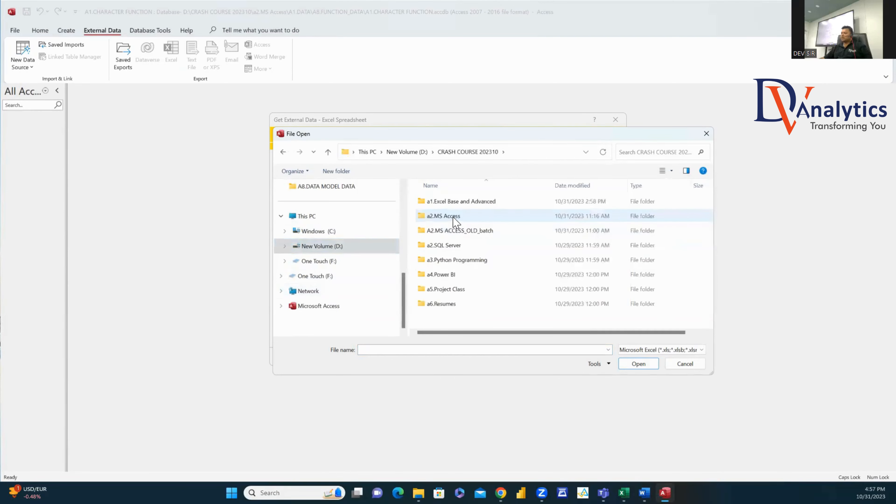
{"action": "double_click", "coordinate": [454, 218]}
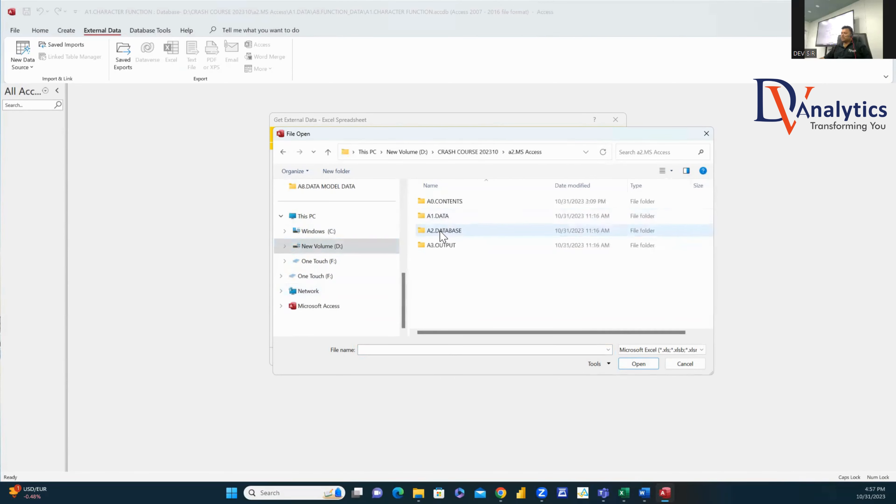
{"action": "double_click", "coordinate": [448, 218]}
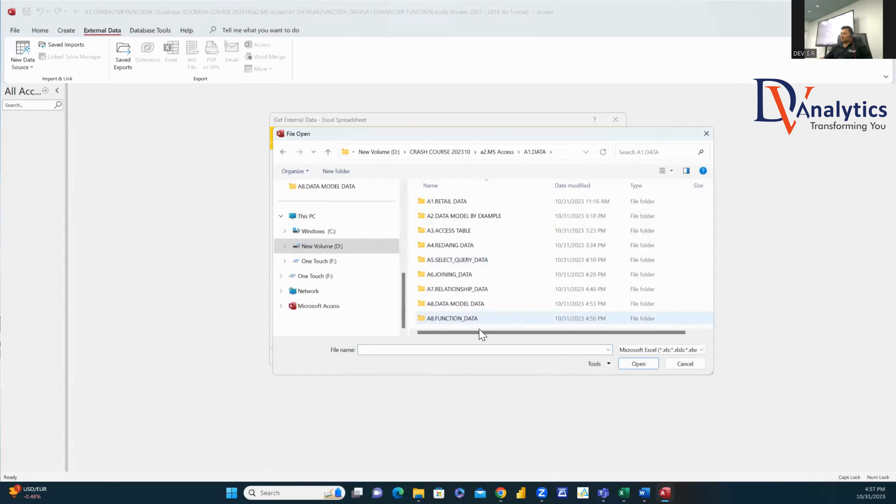
{"action": "double_click", "coordinate": [459, 319]}
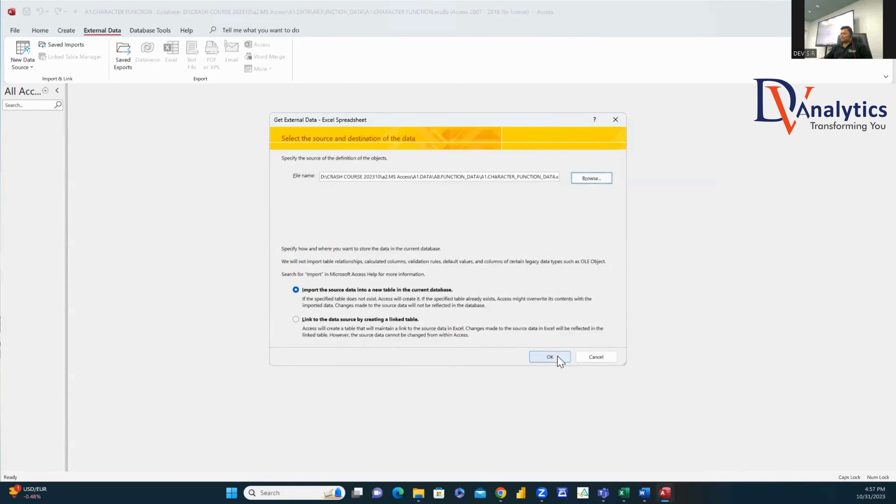
Step: Import the worksheet into a new table named CUSTOMER_DATA, using the first row as column headings and no primary key
{"action": "left_click", "coordinate": [551, 356]}
{"action": "left_click", "coordinate": [541, 314]}
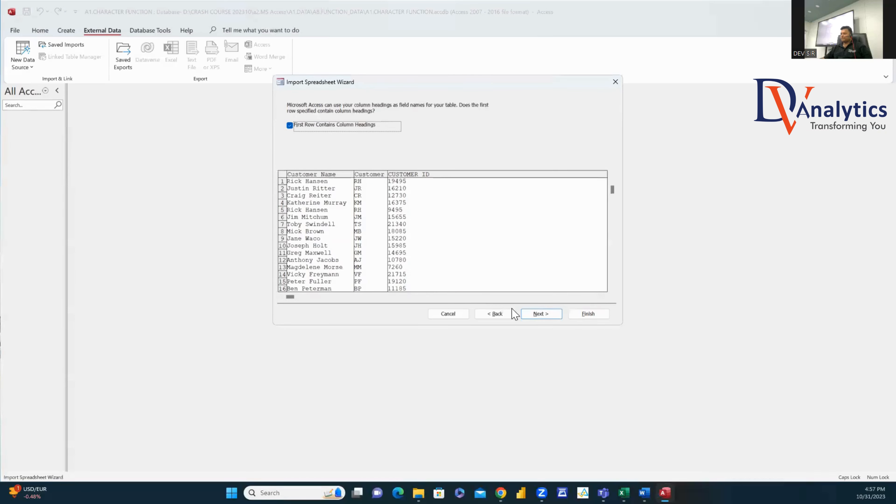
{"action": "left_click", "coordinate": [529, 313]}
{"action": "left_click", "coordinate": [553, 318]}
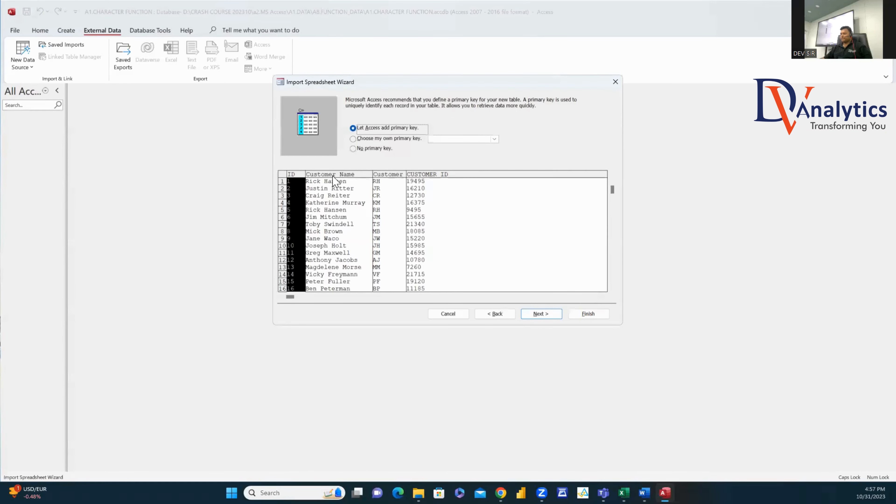
{"action": "left_click", "coordinate": [354, 151]}
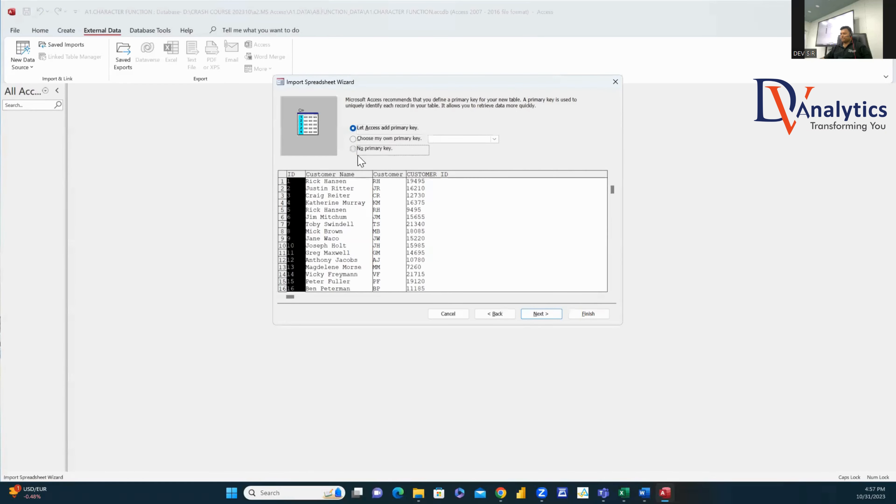
{"action": "left_click", "coordinate": [541, 316]}
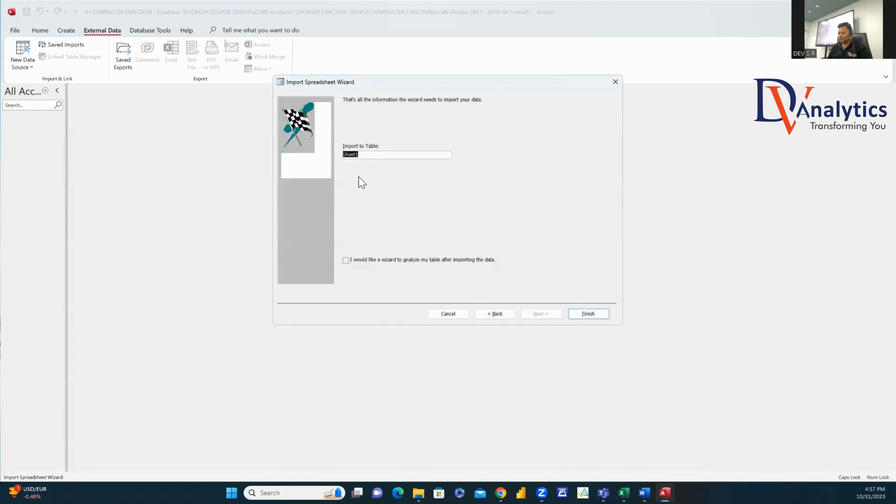
{"action": "type", "text": "CUSTOMER_DATA"}
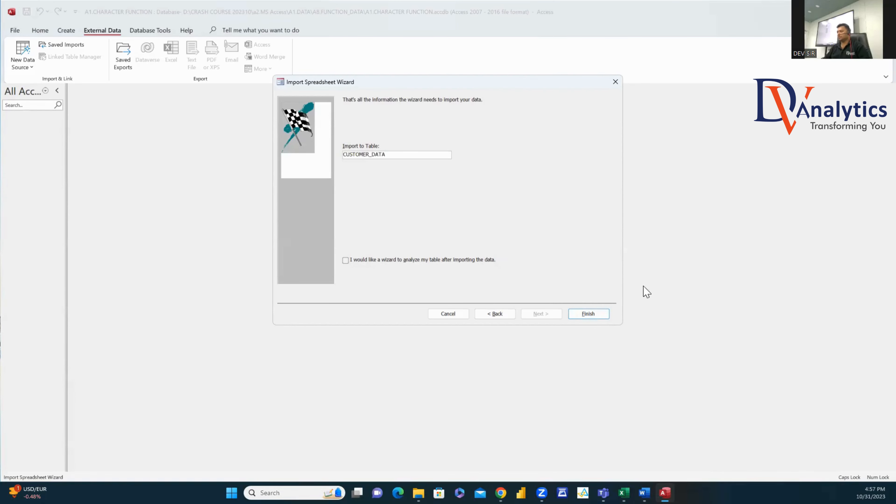
{"action": "left_click", "coordinate": [588, 315]}
{"action": "left_click", "coordinate": [590, 358]}
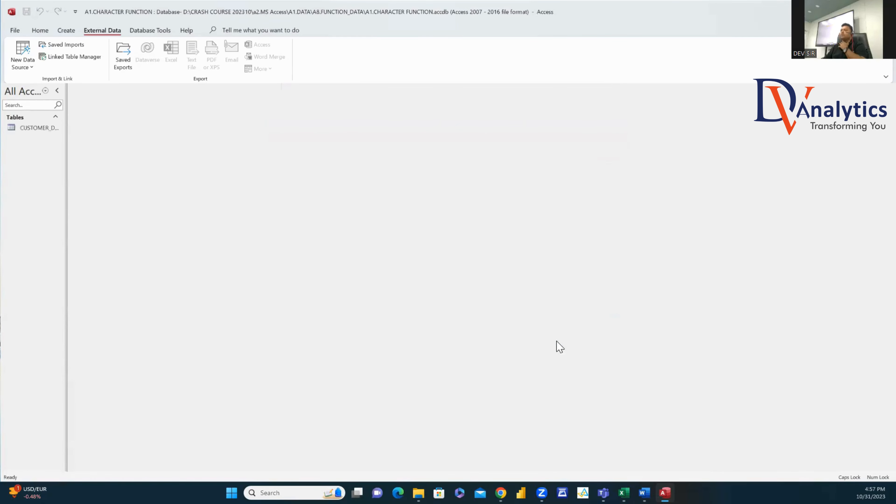
Step: Open the CUSTOMER_DATA table, widen the Customer Name column to check the full names, and close the table
{"action": "double_click", "coordinate": [44, 128]}
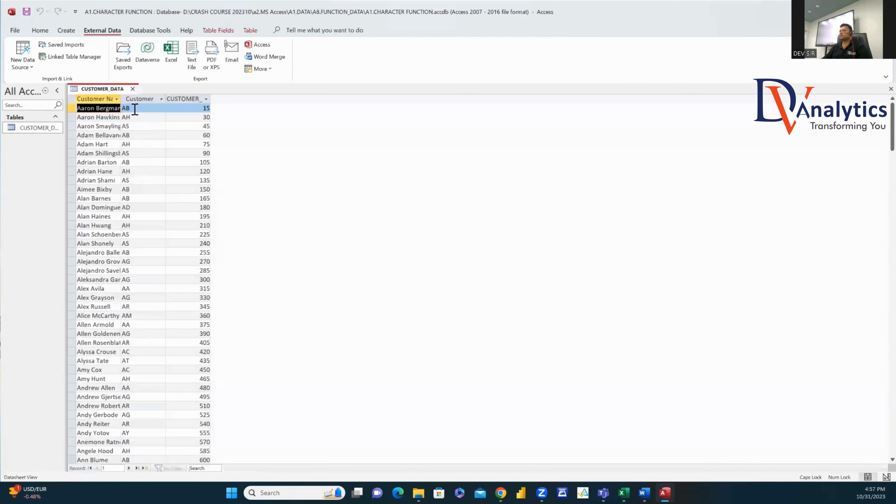
{"action": "left_click_drag", "start_coordinate": [121, 99], "coordinate": [145, 99]}
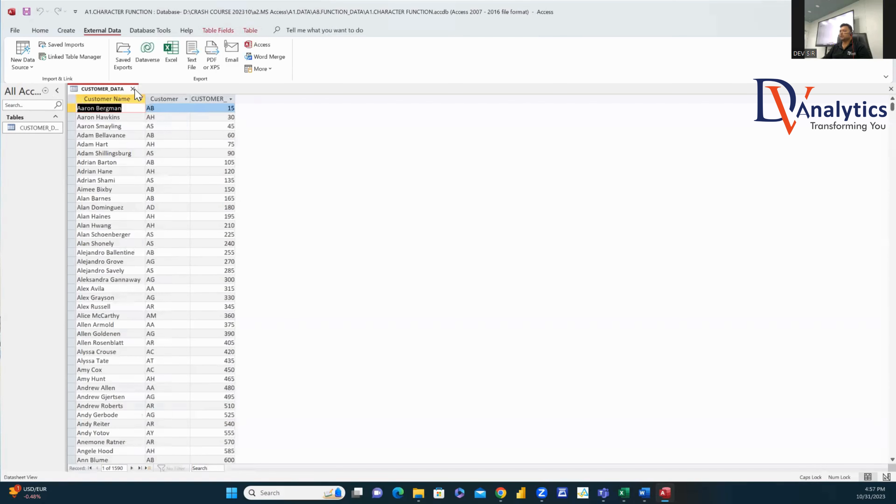
{"action": "left_click", "coordinate": [132, 88]}
{"action": "left_click", "coordinate": [452, 270]}
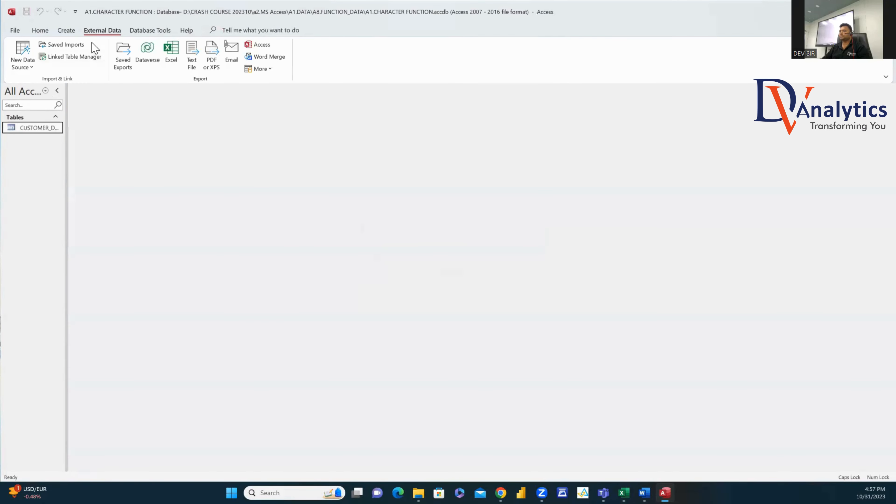
Step: Create a query design on the CUSTOMER_DATA table and add its Customer Name, Customer and CUSTOMER_ID fields to the grid
{"action": "left_click", "coordinate": [70, 31]}
{"action": "left_click", "coordinate": [152, 60]}
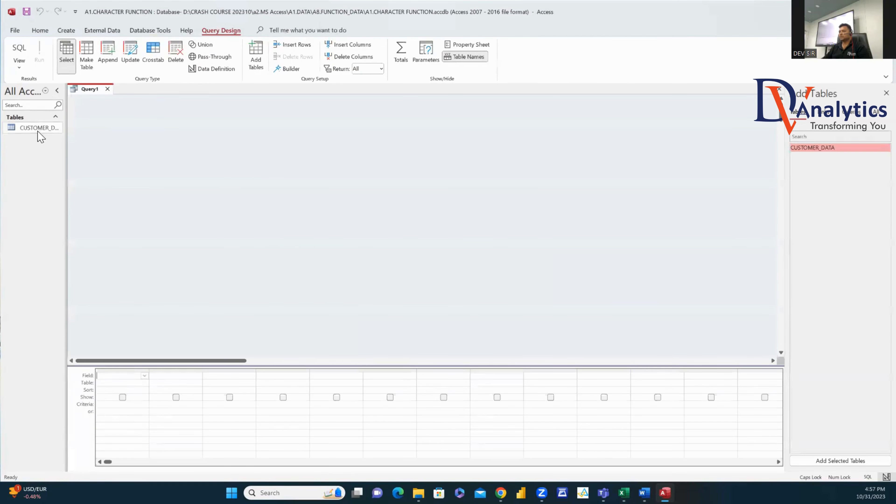
{"action": "left_click_drag", "start_coordinate": [44, 128], "coordinate": [120, 379]}
{"action": "double_click", "coordinate": [164, 124]}
Step: Enter CUSTOMER_NAME_CAPITAL: as the name of a calculated field in the query column after CUSTOMER_ID
{"action": "left_click", "coordinate": [277, 376]}
{"action": "type", "text": "CUST"}
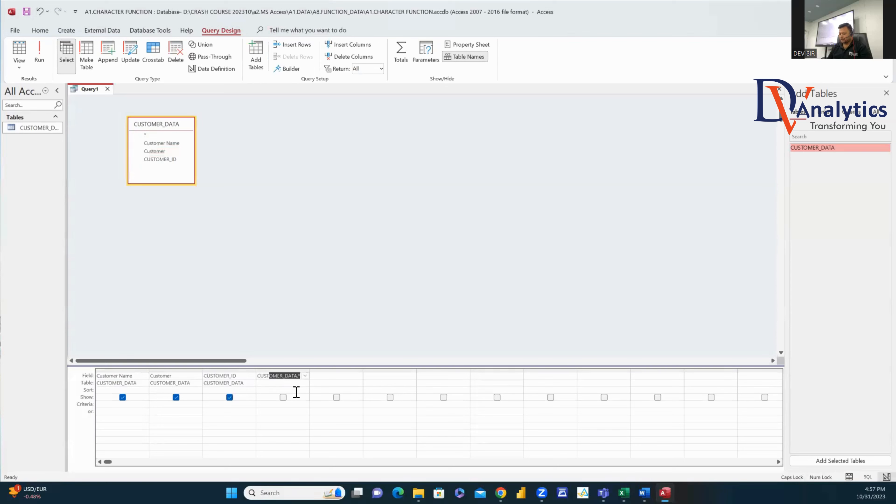
{"action": "type", "text": "OMER_NAME_CAPITA"}
{"action": "type", "text": "L"}
{"action": "type", "text": ":"}
Step: Define CUSTOMER_NAME_CAPITAL in the Expression Builder as UCASE([CUSTOMER_DATA]![Customer Name])
{"action": "right_click", "coordinate": [296, 377]}
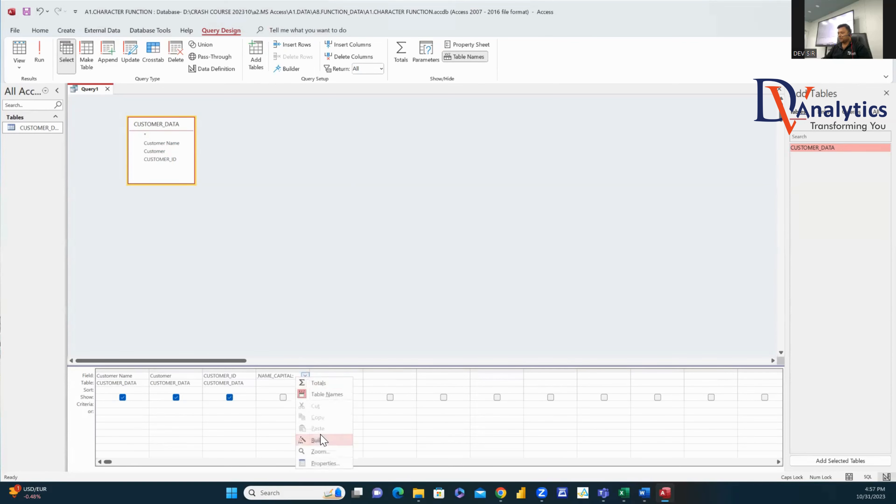
{"action": "left_click", "coordinate": [315, 441]}
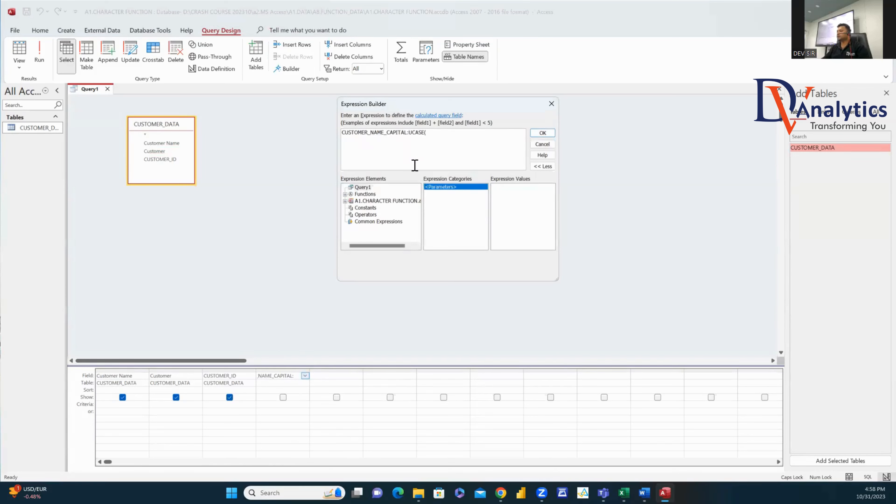
{"action": "left_click", "coordinate": [345, 201]}
{"action": "left_click", "coordinate": [351, 207]}
{"action": "left_click", "coordinate": [379, 216]}
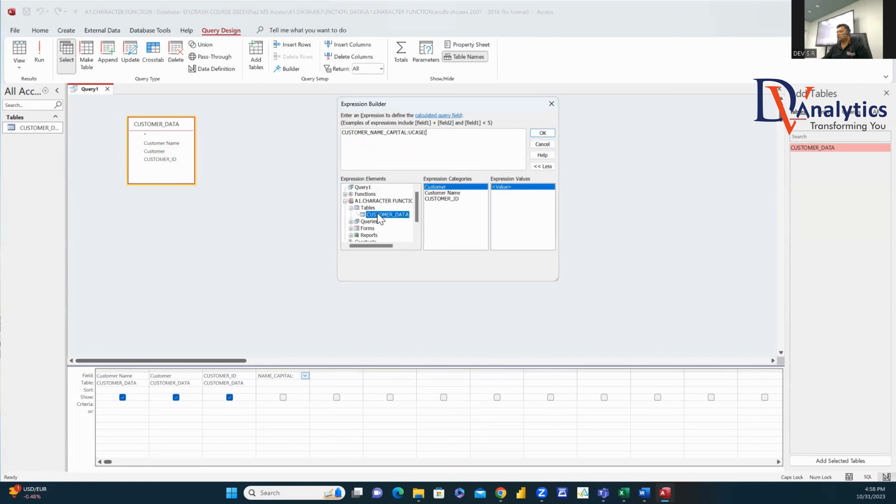
{"action": "double_click", "coordinate": [443, 193]}
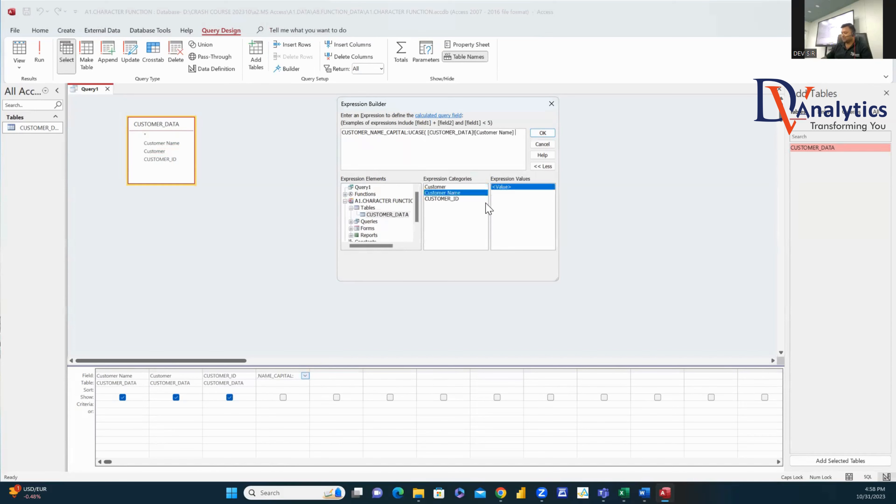
{"action": "type", "text": ")"}
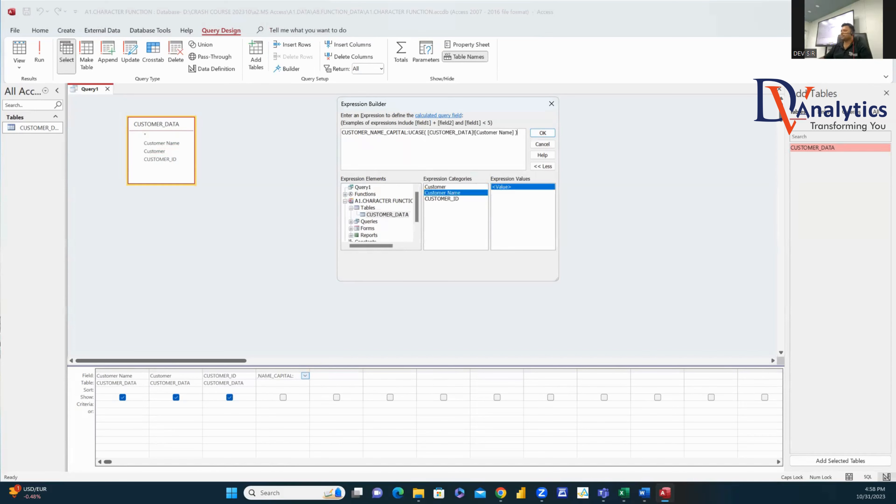
{"action": "left_click", "coordinate": [543, 135]}
Step: Enter CUSTOMER_NAME_SMALL: as the name of another calculated field in the following empty query column
{"action": "left_click", "coordinate": [323, 375]}
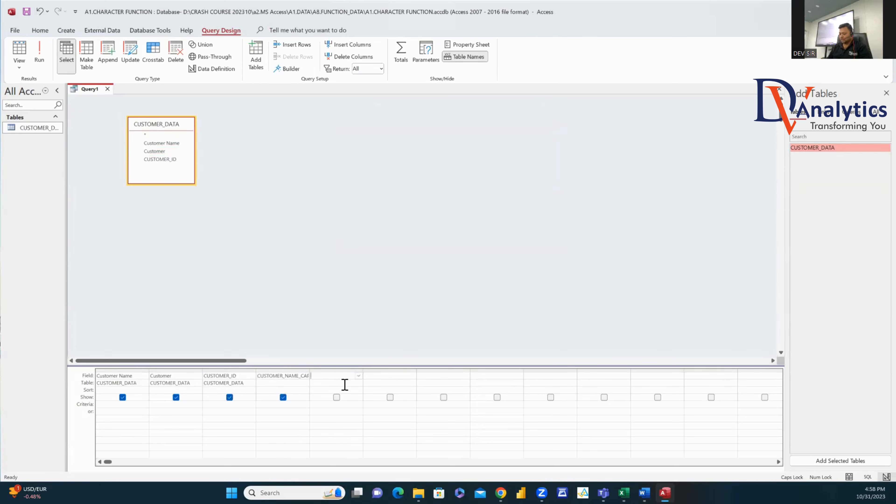
{"action": "type", "text": "CUSTOMER_NA"}
{"action": "type", "text": "ME_SMALL"}
{"action": "type", "text": ":"}
Step: Define CUSTOMER_NAME_SMALL in the Expression Builder as LCASE([CUSTOMER_DATA]![Customer Name])
{"action": "right_click", "coordinate": [350, 376]}
{"action": "left_click", "coordinate": [374, 440]}
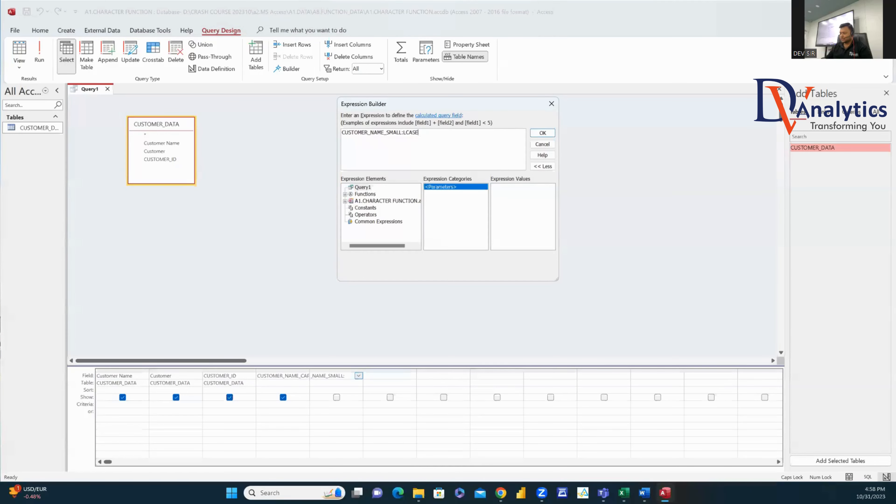
{"action": "left_click", "coordinate": [345, 201]}
{"action": "left_click", "coordinate": [351, 208]}
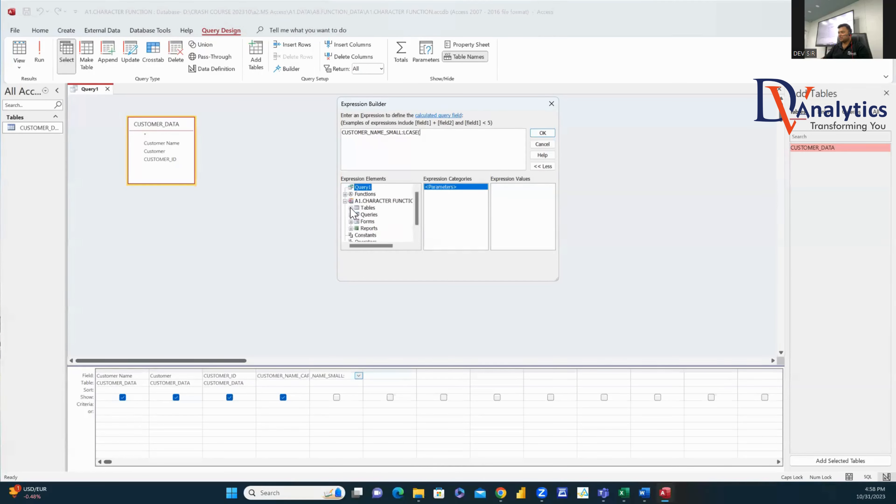
{"action": "left_click", "coordinate": [387, 215]}
{"action": "double_click", "coordinate": [443, 192]}
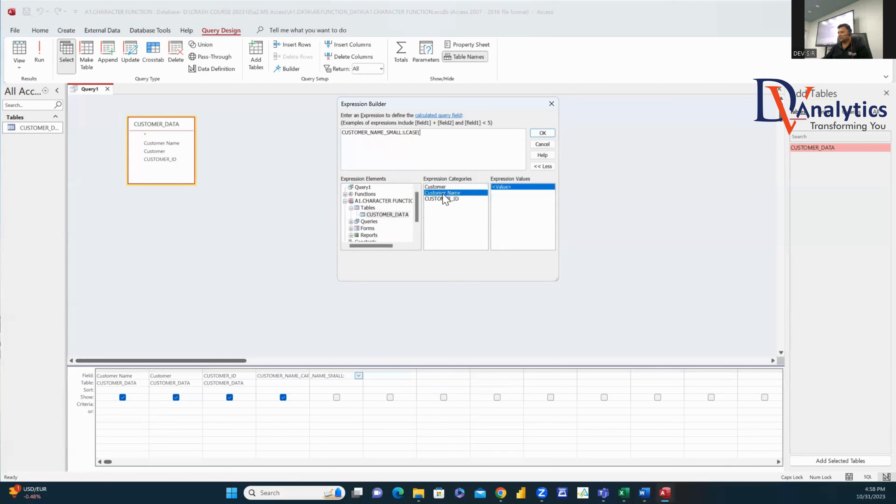
{"action": "type", "text": ")"}
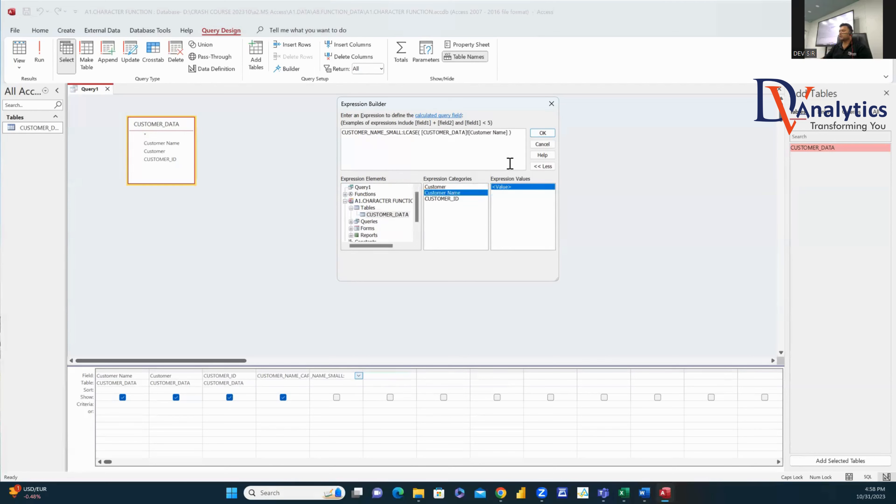
{"action": "left_click", "coordinate": [545, 134]}
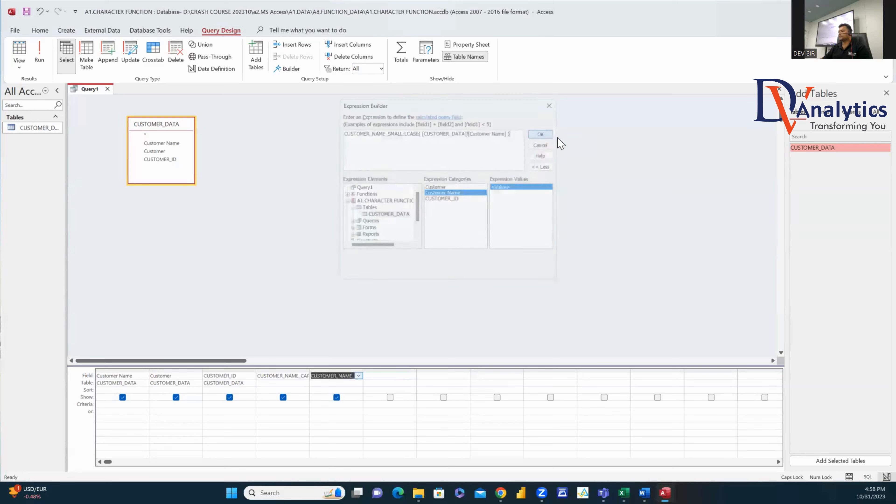
Step: Enter CUSTOMER_NAME_PROPER: as the calculated field name in the query column after CUSTOMER_NAME_SMALL
{"action": "left_click", "coordinate": [386, 377]}
{"action": "type", "text": "CU"}
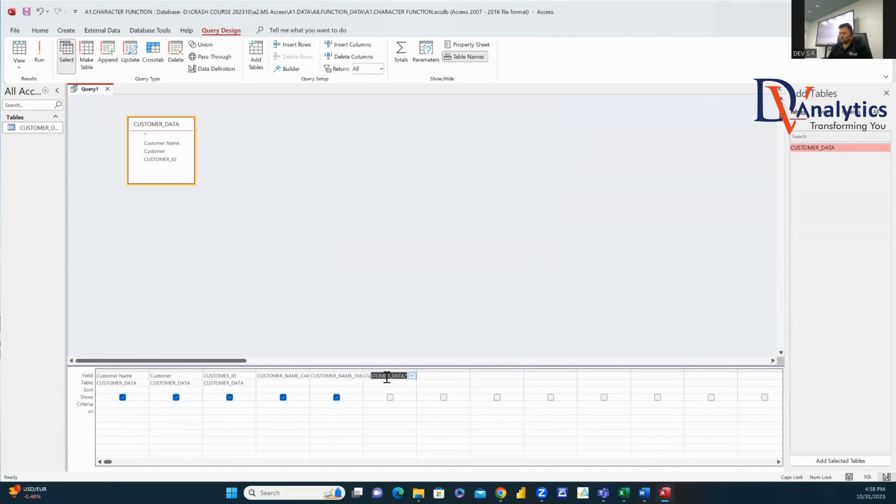
{"action": "type", "text": "STOMER_NAME_P"}
{"action": "type", "text": "ROPE"}
{"action": "type", "text": "R:"}
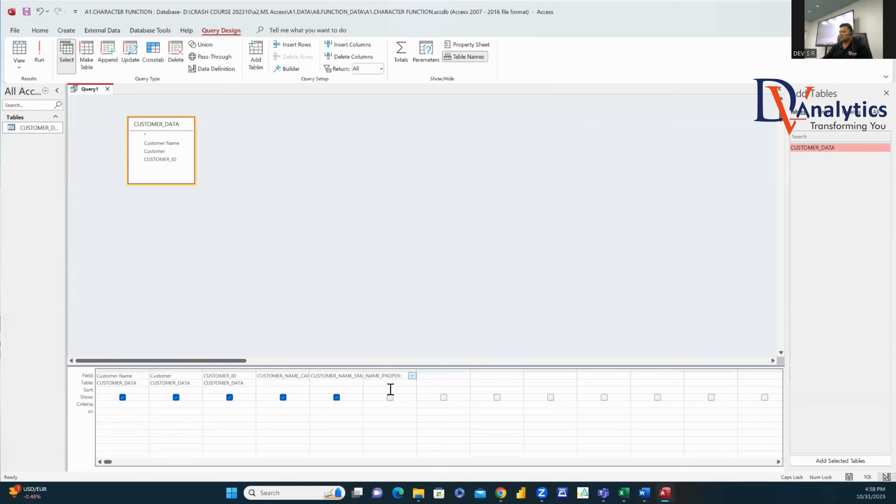
Step: Define CUSTOMER_NAME_PROPER in the Expression Builder as STRCONV([CUSTOMER_DATA]![Customer Name],3)
{"action": "right_click", "coordinate": [402, 376]}
{"action": "left_click", "coordinate": [426, 440]}
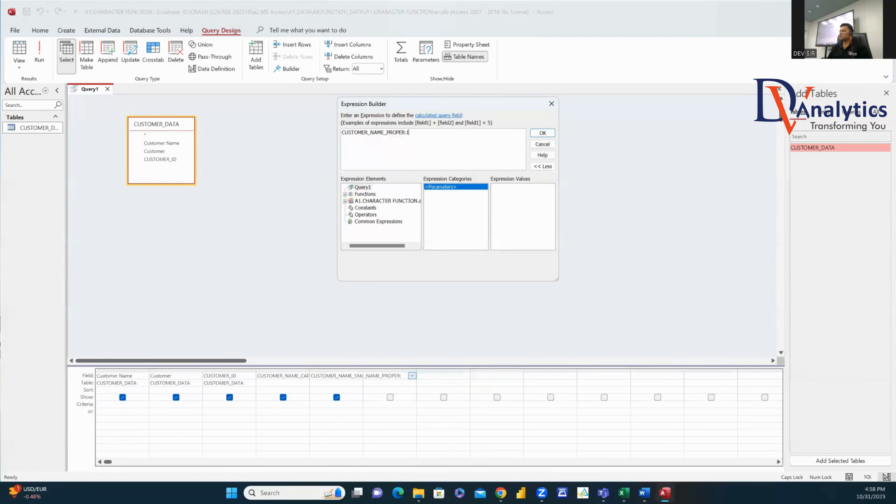
{"action": "type", "text": "STRCONV("}
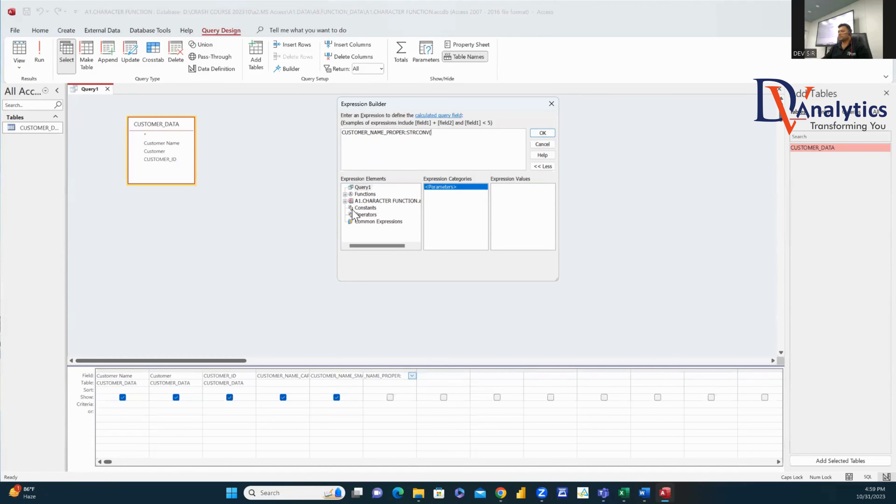
{"action": "left_click", "coordinate": [345, 201]}
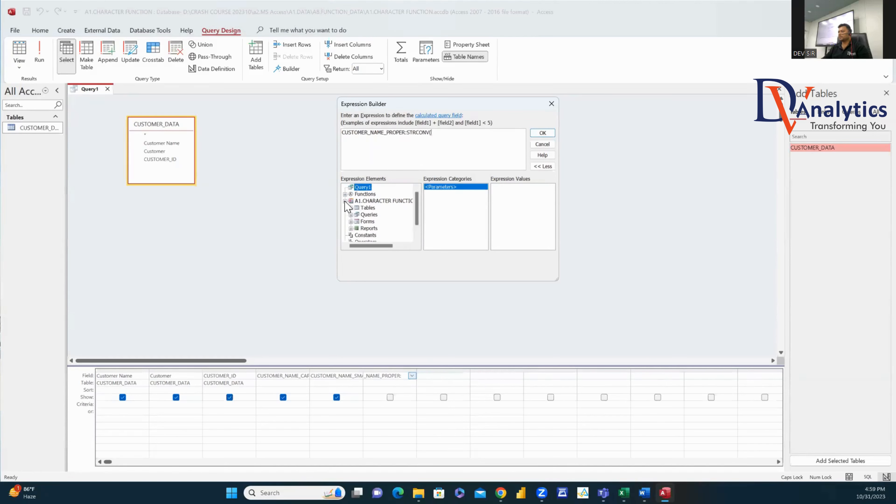
{"action": "left_click", "coordinate": [351, 208]}
{"action": "left_click", "coordinate": [387, 214]}
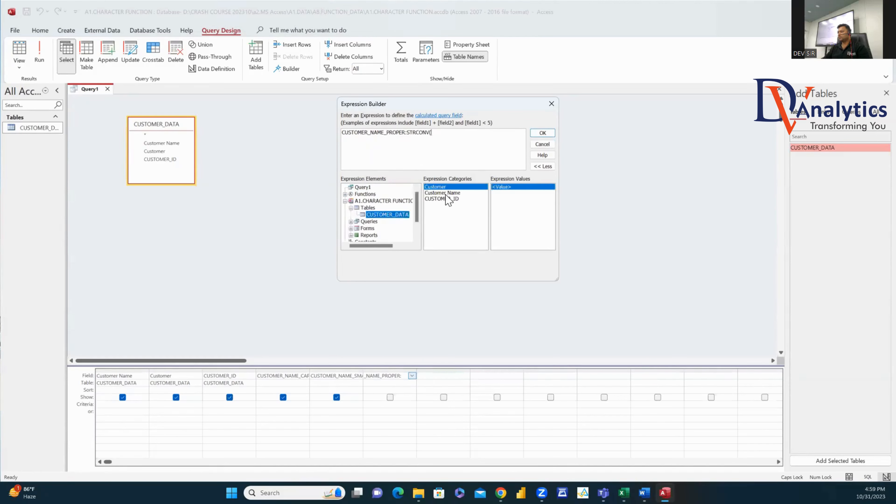
{"action": "double_click", "coordinate": [445, 193]}
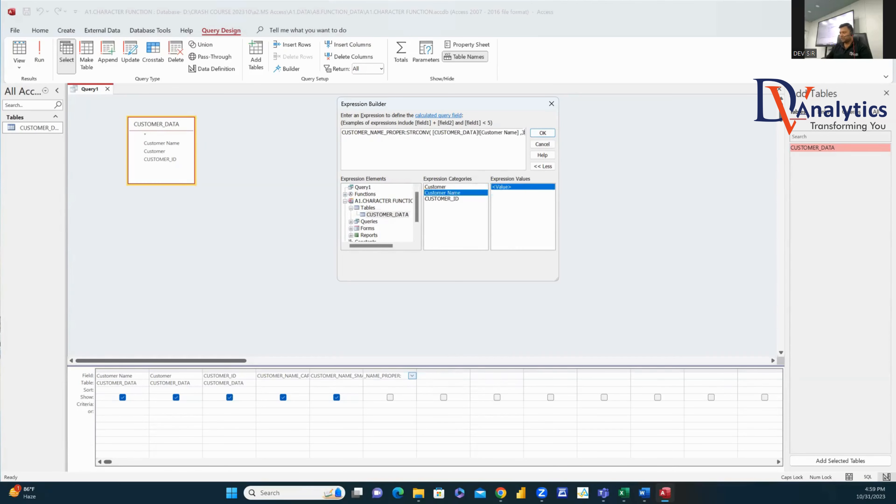
{"action": "left_click", "coordinate": [542, 133]}
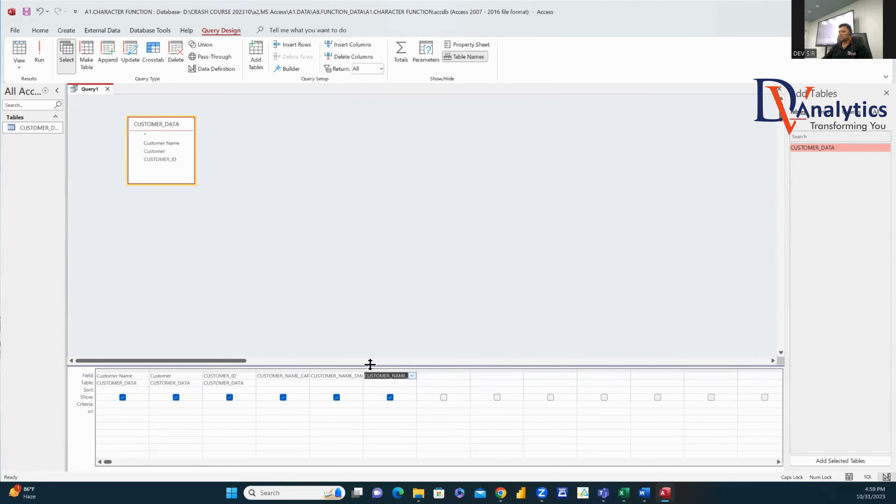
Step: Run the query and widen the three calculated name columns in the results
{"action": "left_click", "coordinate": [41, 56]}
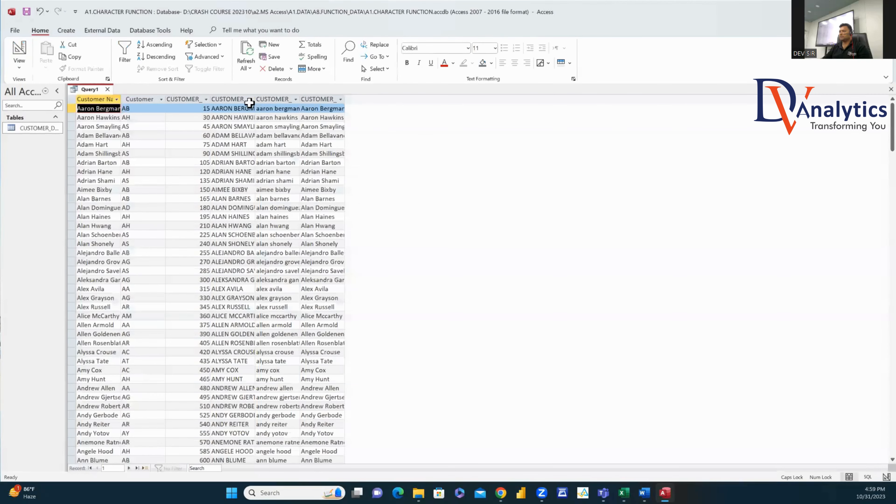
{"action": "left_click_drag", "start_coordinate": [257, 99], "coordinate": [473, 104]}
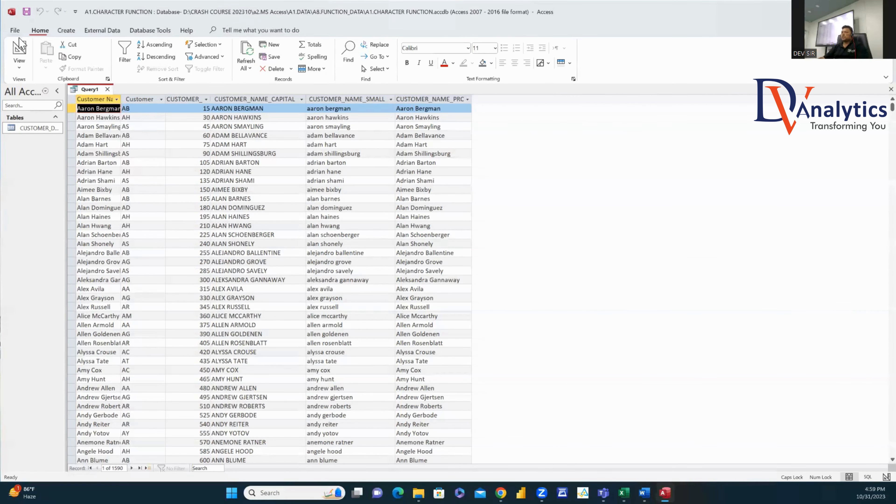
Step: Review the function used in the CUSTOMER_NAME_CAPITAL and CUSTOMER_NAME_SMALL expressions, leaving both expressions as they are
{"action": "left_click", "coordinate": [19, 48]}
{"action": "right_click", "coordinate": [292, 376]}
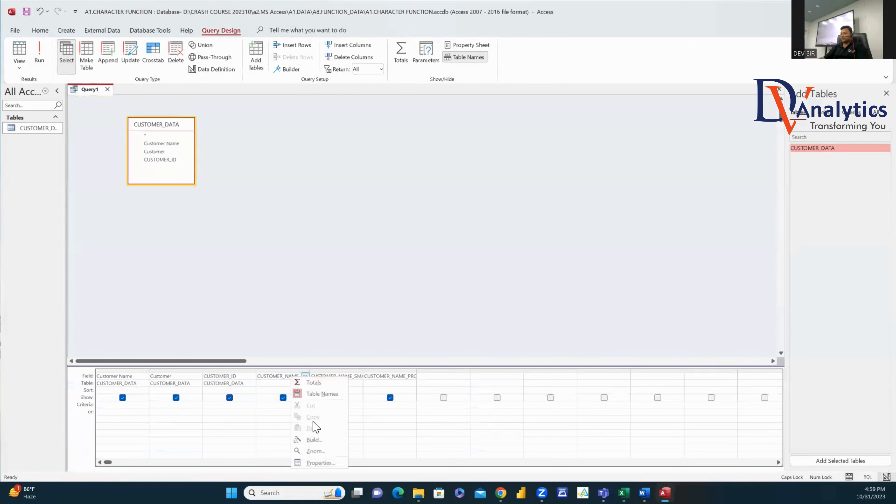
{"action": "left_click", "coordinate": [314, 444]}
{"action": "double_click", "coordinate": [413, 133]}
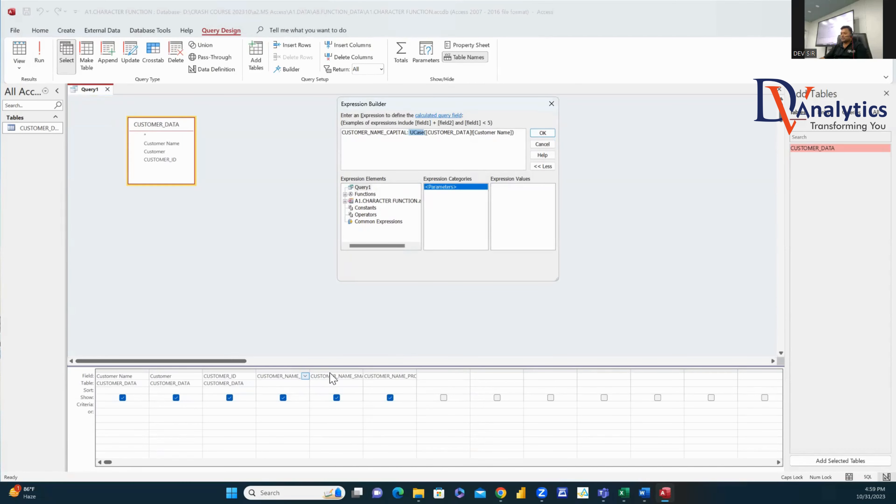
{"action": "left_click", "coordinate": [551, 104]}
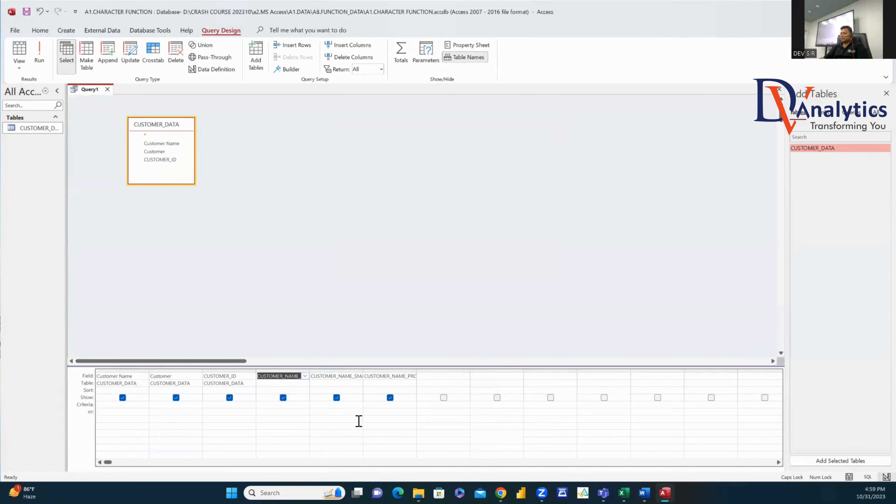
{"action": "right_click", "coordinate": [346, 376]}
{"action": "left_click", "coordinate": [370, 441]}
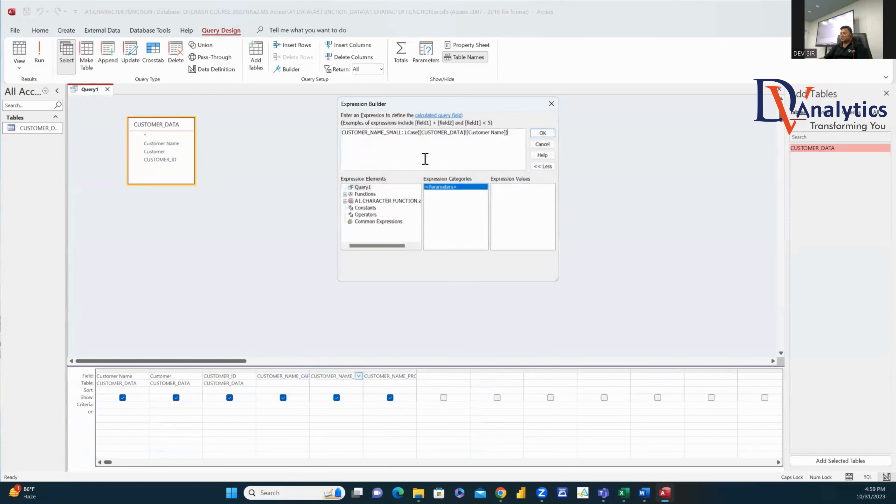
{"action": "double_click", "coordinate": [412, 132]}
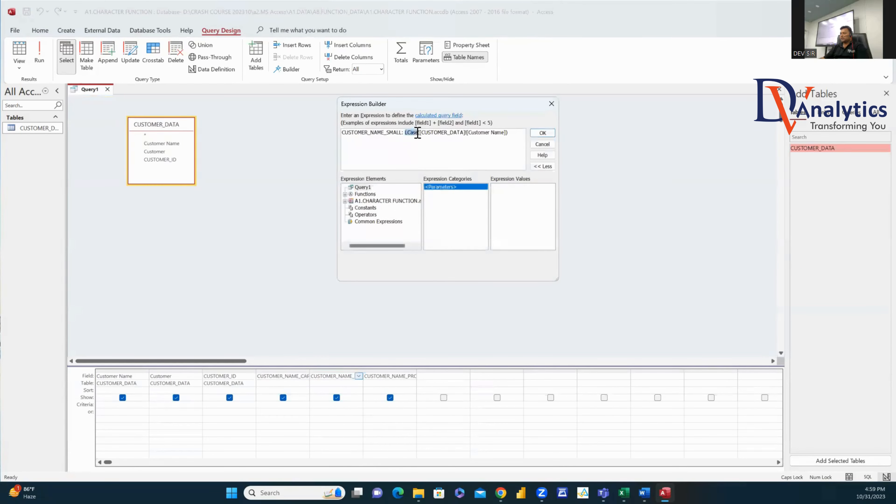
{"action": "left_click", "coordinate": [551, 103]}
Step: Try 1 as the StrConv conversion argument of CUSTOMER_NAME_PROPER and run the query
{"action": "left_click", "coordinate": [386, 376]}
{"action": "right_click", "coordinate": [386, 376]}
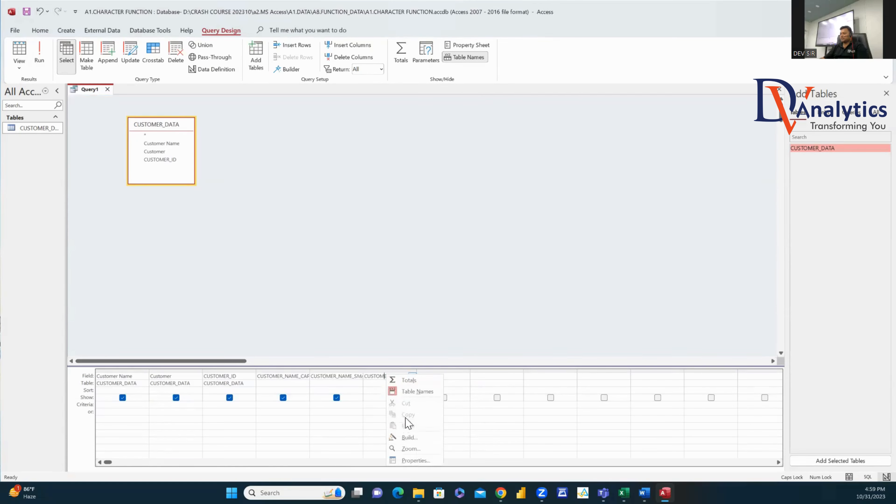
{"action": "left_click", "coordinate": [408, 438]}
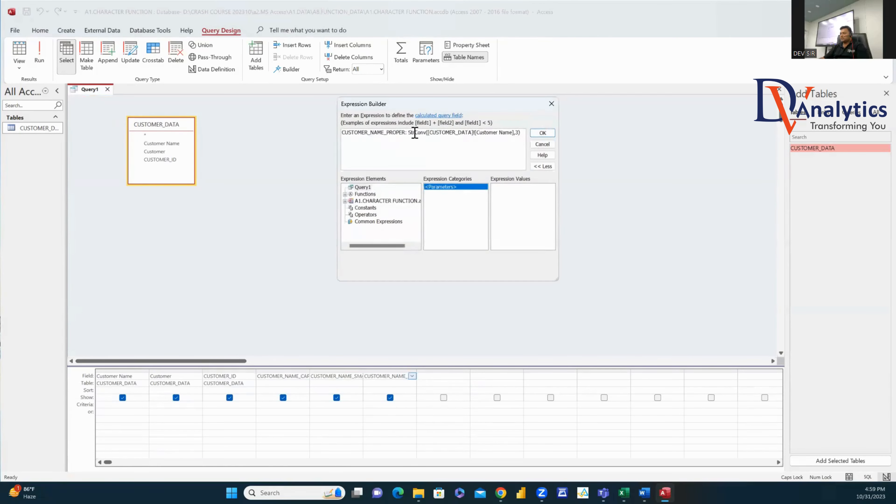
{"action": "left_click_drag", "start_coordinate": [426, 133], "coordinate": [413, 133]}
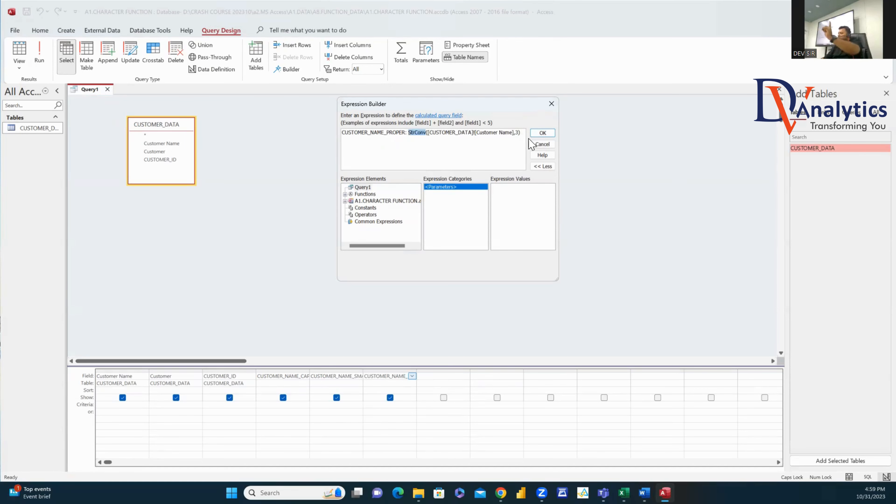
{"action": "left_click", "coordinate": [518, 133]}
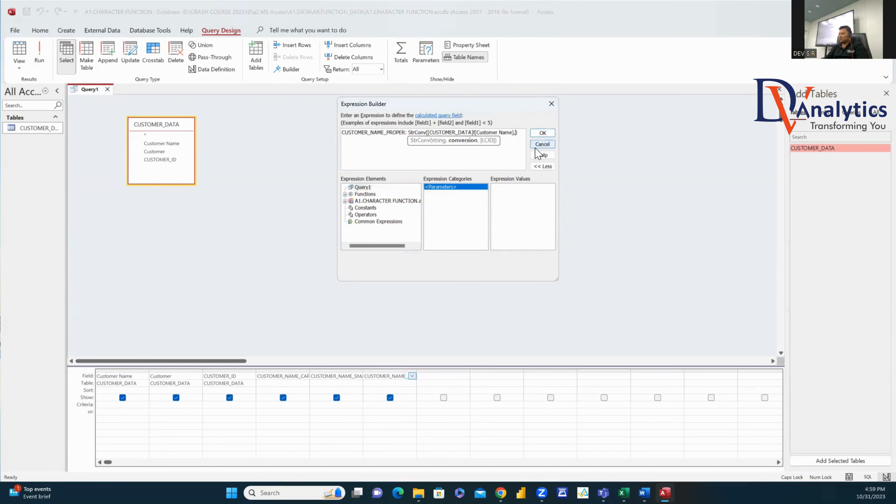
{"action": "left_click", "coordinate": [543, 133]}
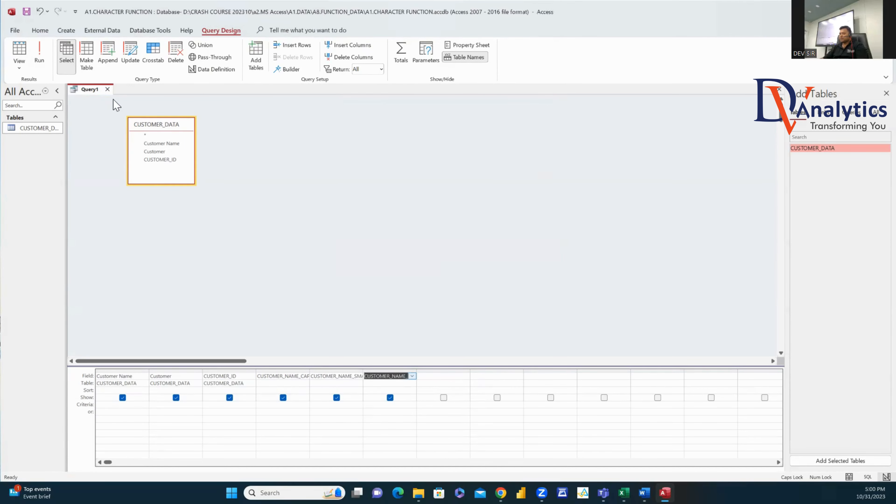
{"action": "left_click", "coordinate": [40, 53]}
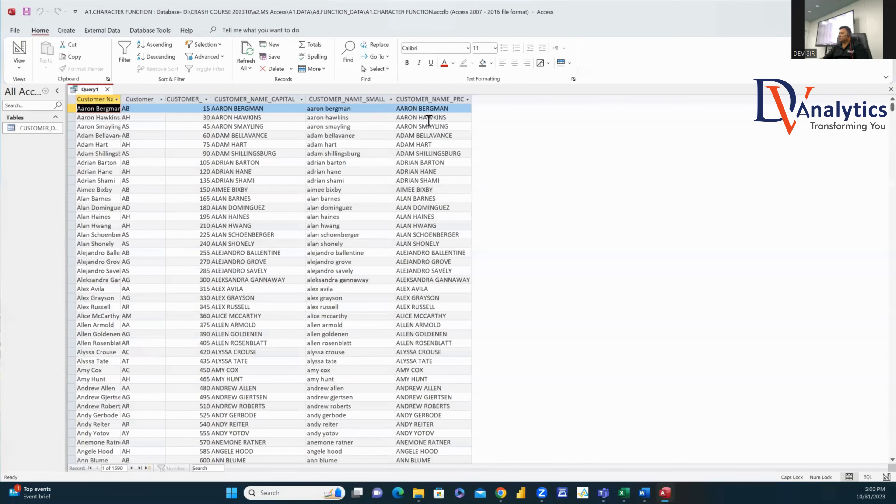
Step: Try 2 as the StrConv conversion argument of CUSTOMER_NAME_PROPER and rerun the query
{"action": "left_click", "coordinate": [20, 51]}
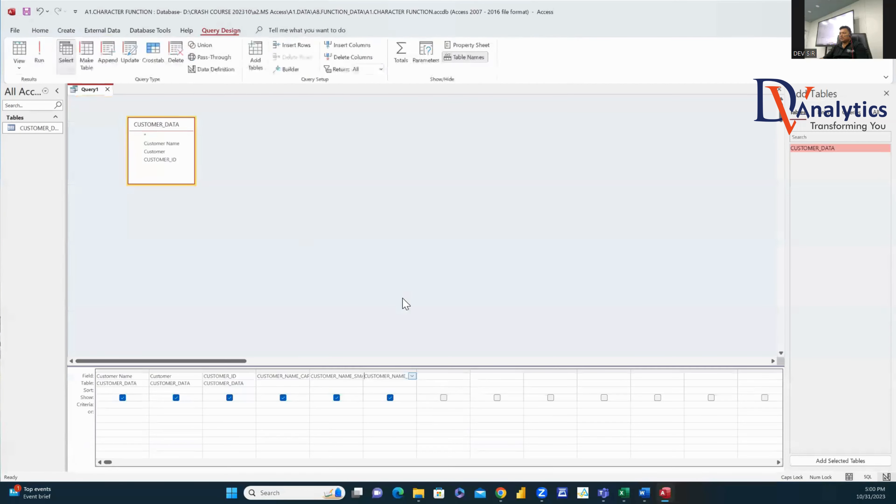
{"action": "right_click", "coordinate": [392, 376]}
{"action": "left_click", "coordinate": [424, 438]}
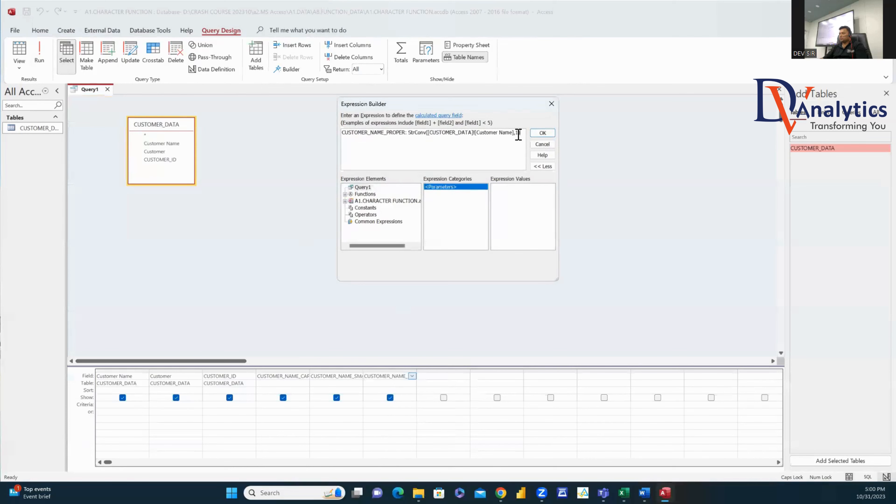
{"action": "left_click", "coordinate": [519, 135]}
{"action": "key", "text": "BackSpace"}
{"action": "type", "text": "2"}
{"action": "left_click", "coordinate": [548, 134]}
{"action": "left_click", "coordinate": [39, 53]}
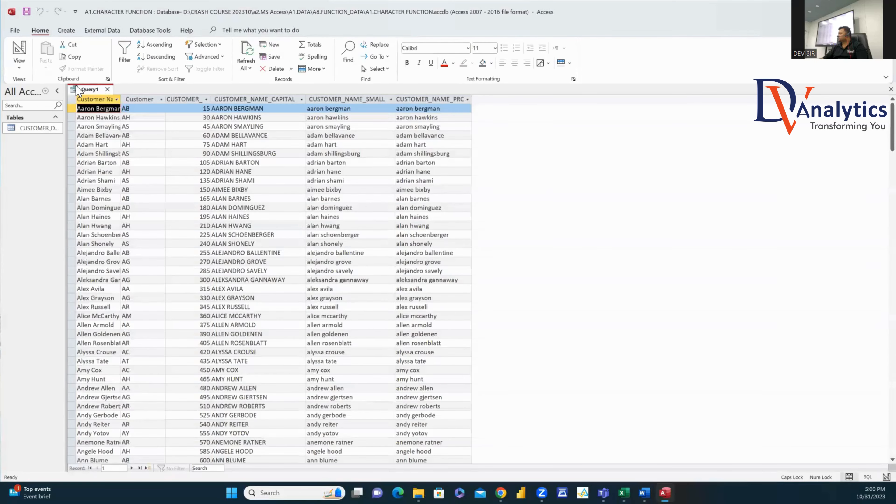
Step: Set the StrConv conversion argument of CUSTOMER_NAME_PROPER back to 3 and run the query
{"action": "left_click", "coordinate": [19, 52]}
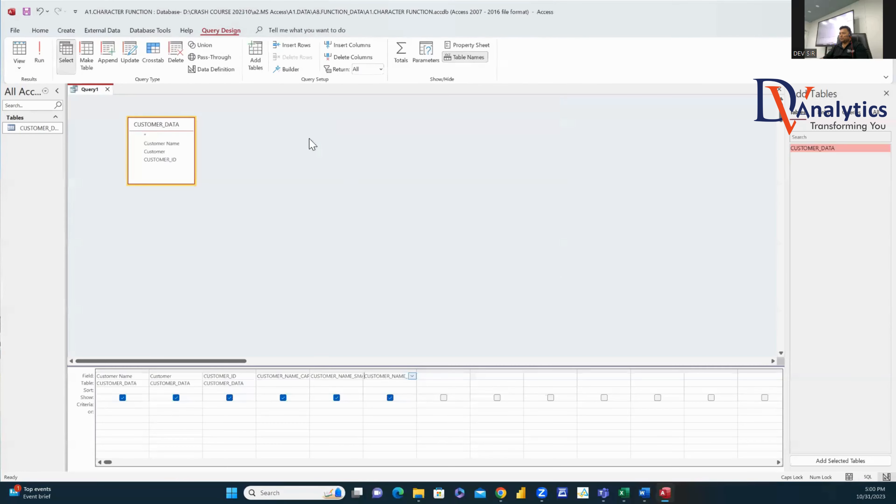
{"action": "left_click", "coordinate": [389, 372]}
{"action": "right_click", "coordinate": [390, 376]}
{"action": "left_click", "coordinate": [410, 438]}
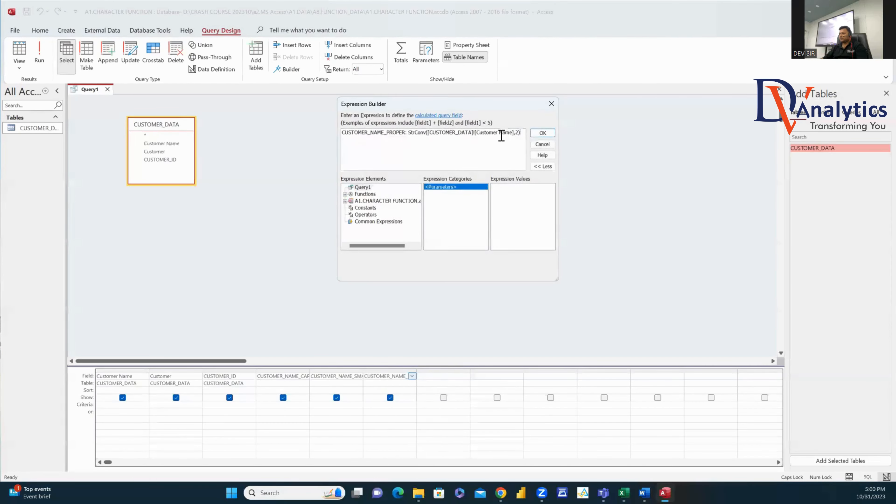
{"action": "left_click", "coordinate": [519, 133]}
{"action": "key", "text": "BackSpace"}
{"action": "type", "text": "3"}
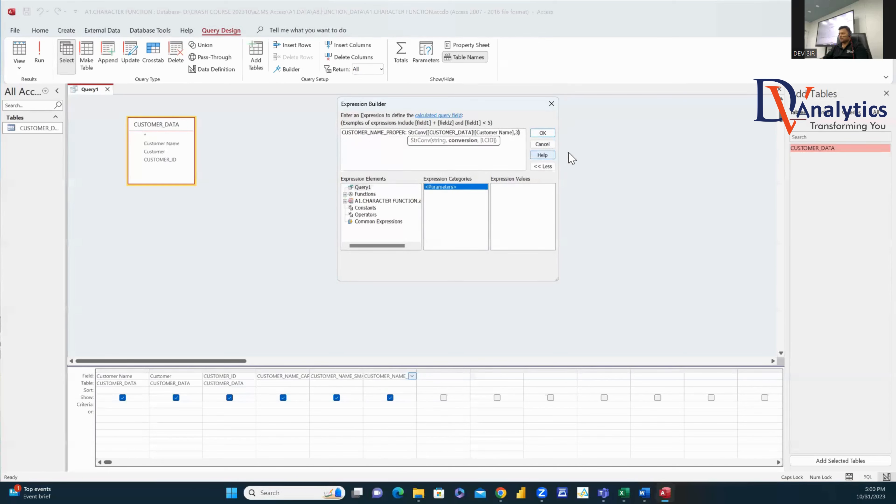
{"action": "left_click", "coordinate": [542, 133]}
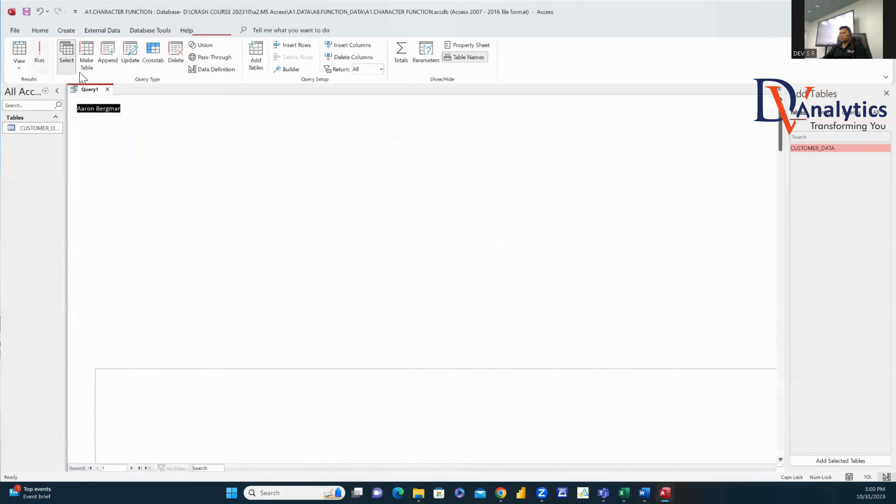
{"action": "left_click", "coordinate": [40, 55]}
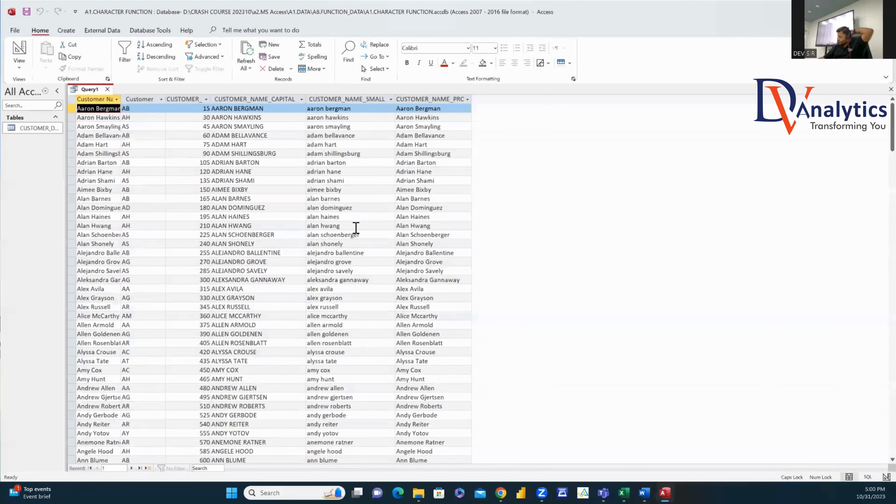
Step: Enter SPACE_POSITION: as the calculated field name in the query column after CUSTOMER_NAME_PROPER
{"action": "left_click", "coordinate": [29, 55]}
{"action": "left_click", "coordinate": [441, 374]}
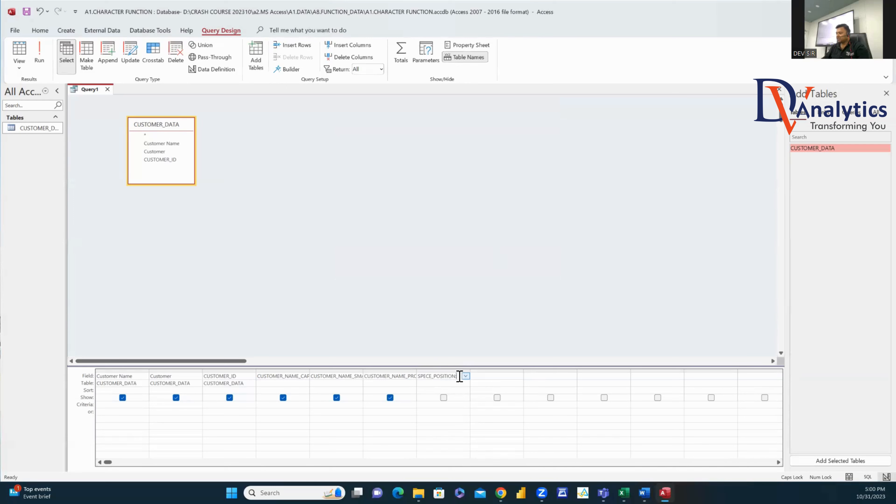
{"action": "key", "text": "BackSpace"}
{"action": "type", "text": "A"}
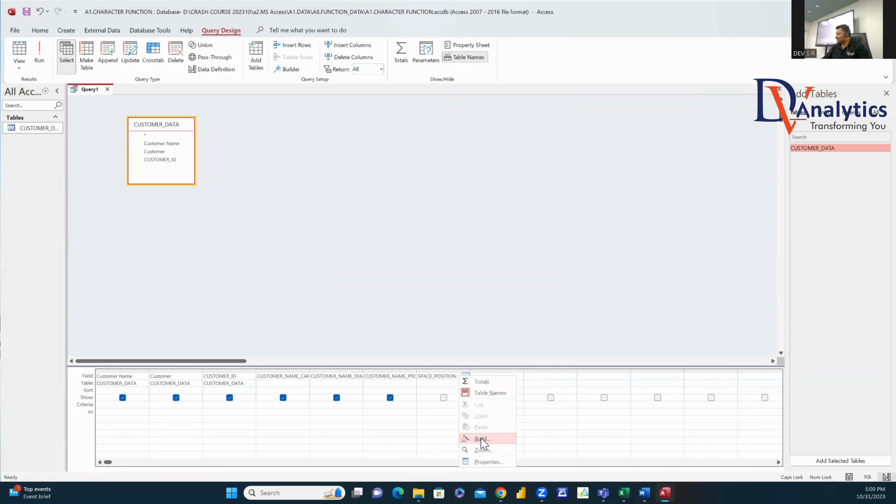
Step: Define SPACE_POSITION as INSTRG([CUSTOMER_DATA]![Customer Name]," ") and try to run the query
{"action": "left_click", "coordinate": [481, 439]}
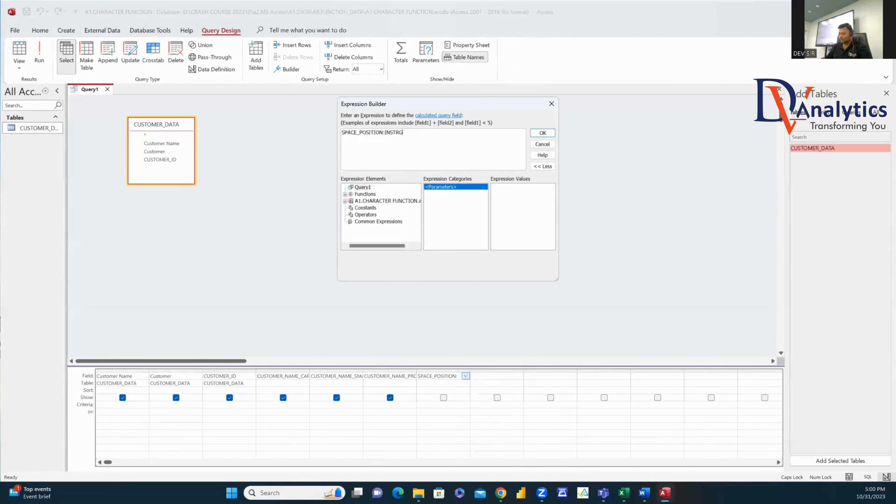
{"action": "left_click", "coordinate": [345, 201]}
{"action": "left_click", "coordinate": [388, 214]}
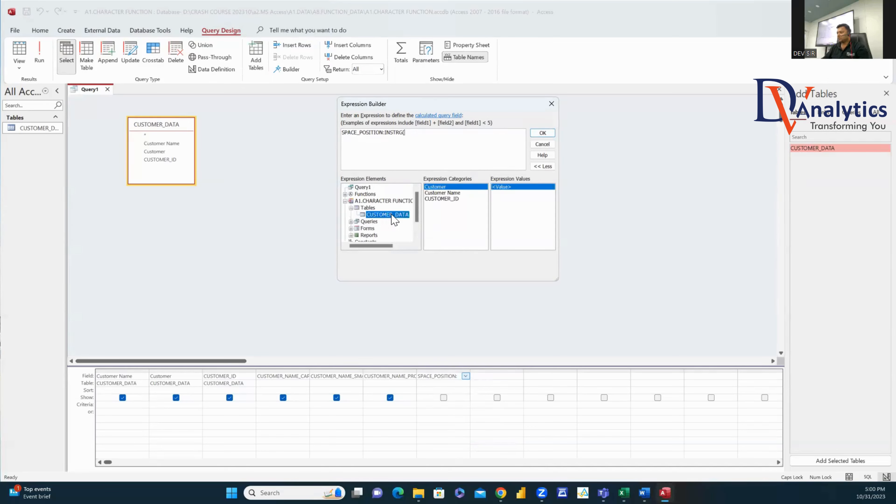
{"action": "double_click", "coordinate": [443, 192]}
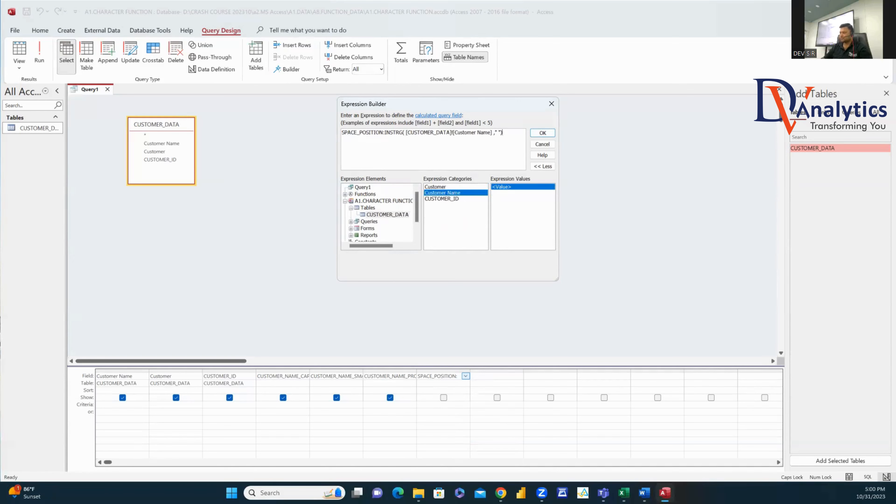
{"action": "left_click", "coordinate": [545, 134]}
{"action": "left_click", "coordinate": [46, 53]}
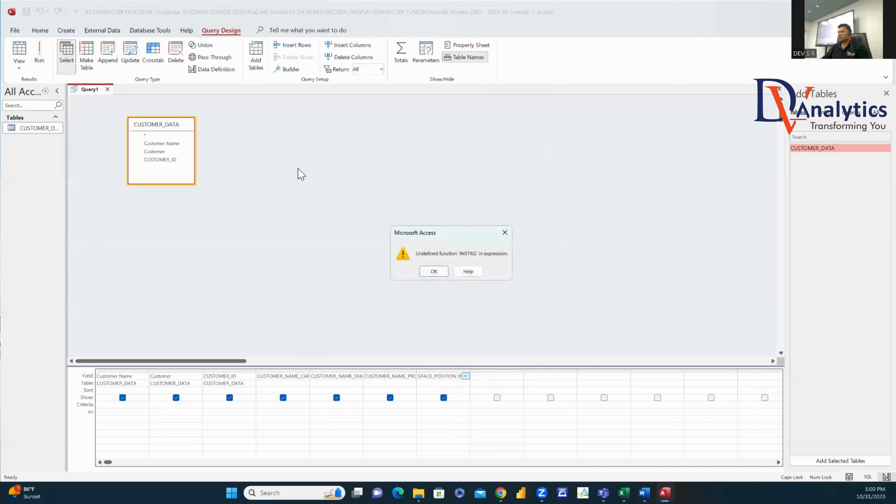
{"action": "left_click", "coordinate": [441, 272]}
Step: Correct the function in the SPACE_POSITION expression from INSTRG to InStr and run the query
{"action": "right_click", "coordinate": [453, 375]}
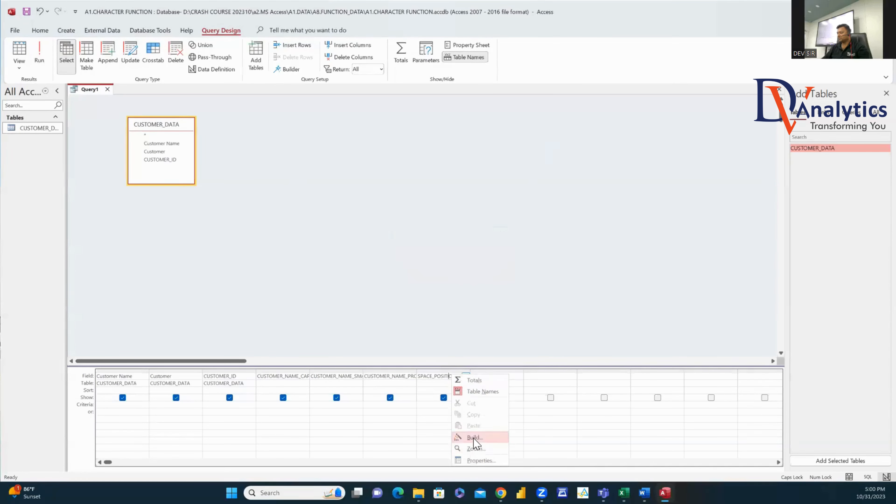
{"action": "left_click", "coordinate": [486, 435]}
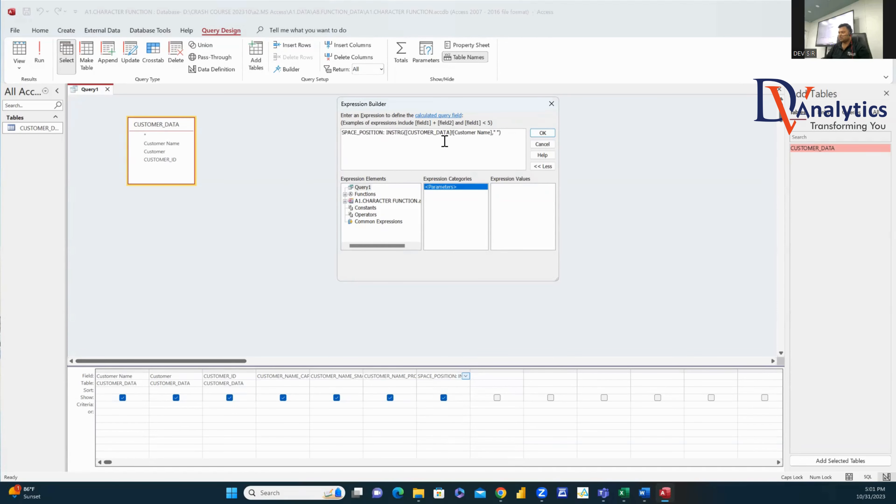
{"action": "key", "text": "BackSpace"}
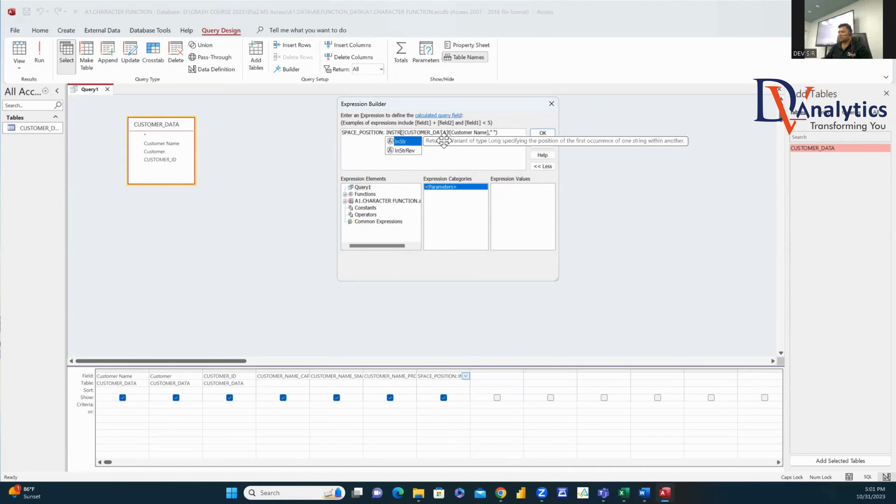
{"action": "double_click", "coordinate": [398, 142]}
{"action": "left_click", "coordinate": [542, 133]}
{"action": "left_click", "coordinate": [40, 58]}
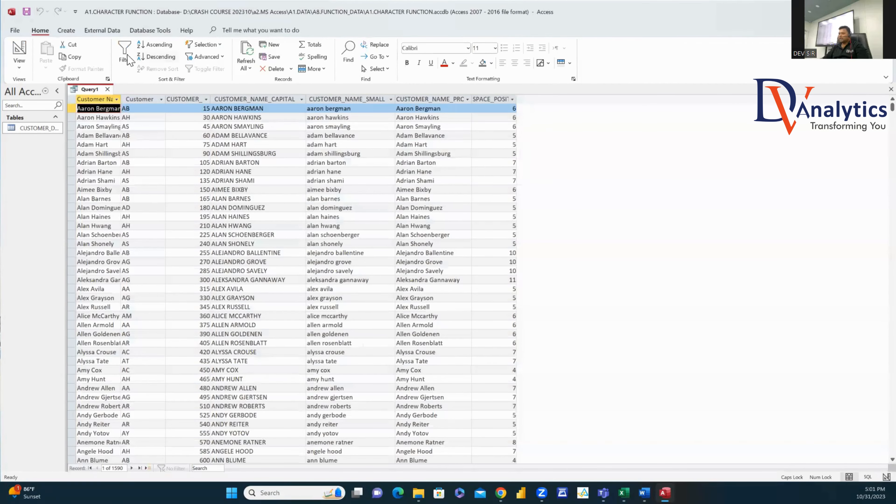
Step: Return to the query design and enter FIRST_NAME: as the calculated field name in the column after SPACE_POSITION
{"action": "left_click", "coordinate": [19, 53]}
{"action": "left_click", "coordinate": [498, 377]}
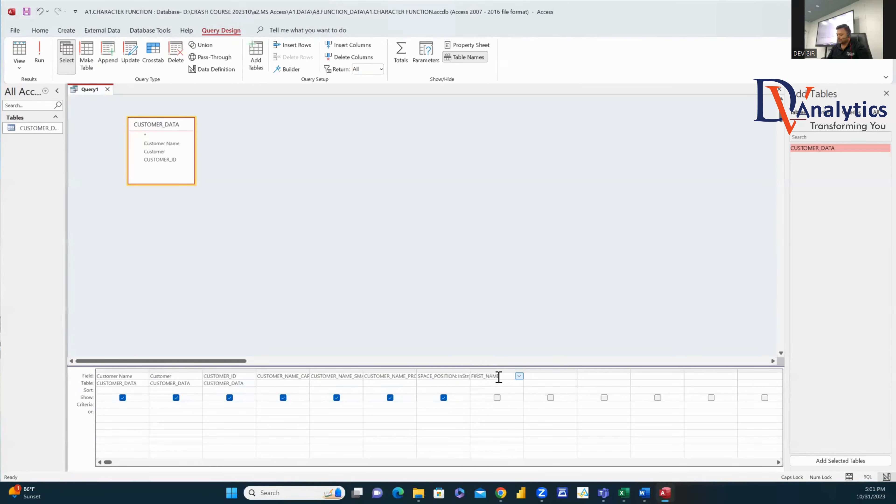
{"action": "type", "text": "FIRST_NAME:"}
Step: Define FIRST_NAME as MID([CUSTOMER_DATA]![Customer Name],1,INSTR([CUSTOMER_DATA]![Customer Name]," ")-1) and run the query
{"action": "right_click", "coordinate": [508, 376]}
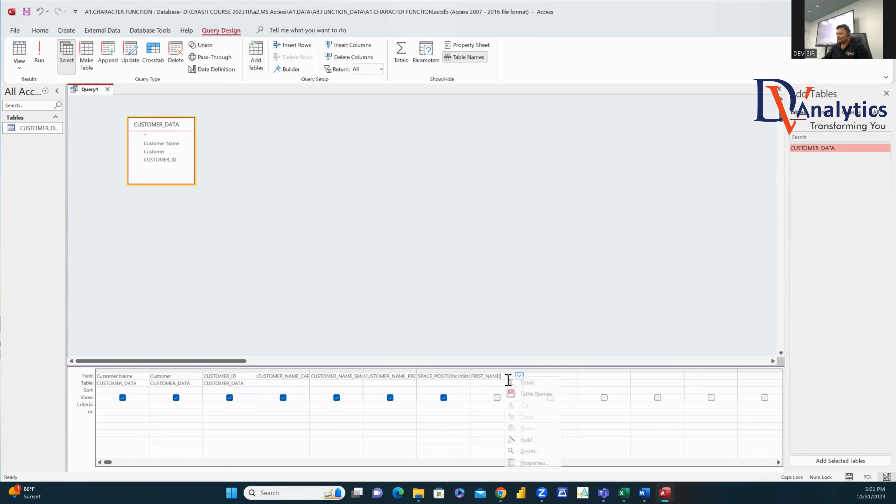
{"action": "left_click", "coordinate": [532, 438]}
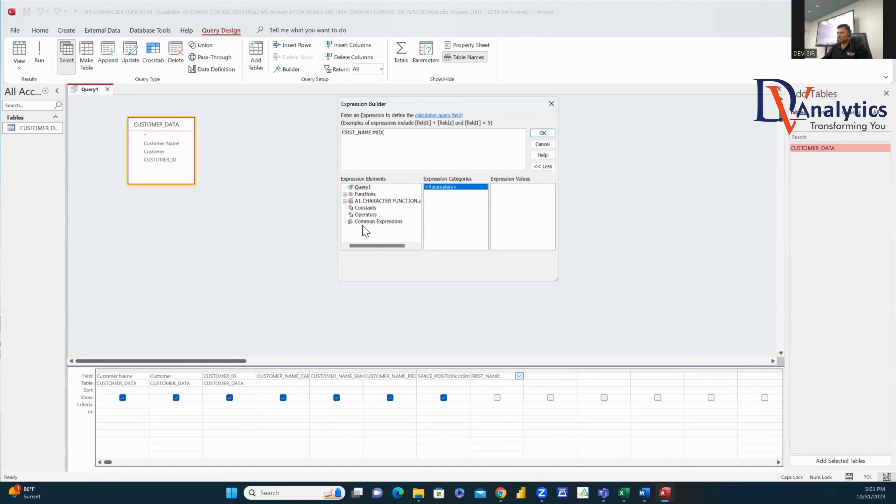
{"action": "left_click", "coordinate": [345, 200]}
{"action": "left_click", "coordinate": [351, 207]}
{"action": "left_click", "coordinate": [387, 214]}
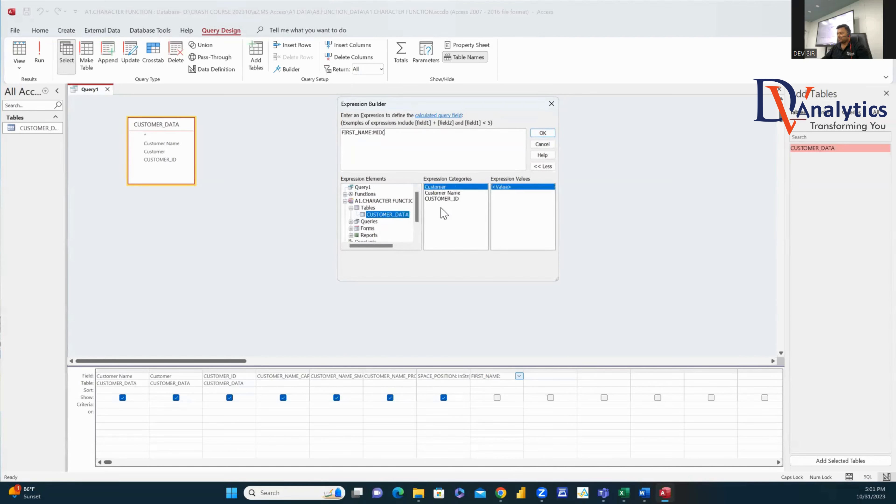
{"action": "double_click", "coordinate": [446, 193]}
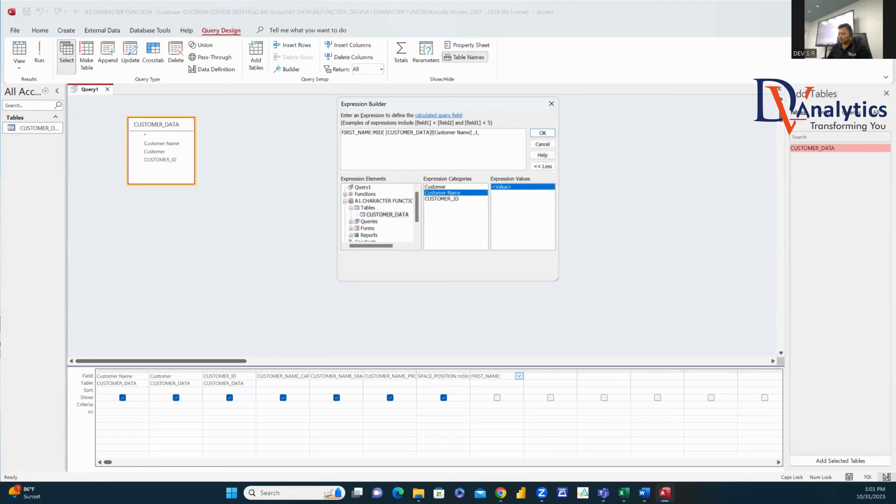
{"action": "type", "text": ",1,INSTR("}
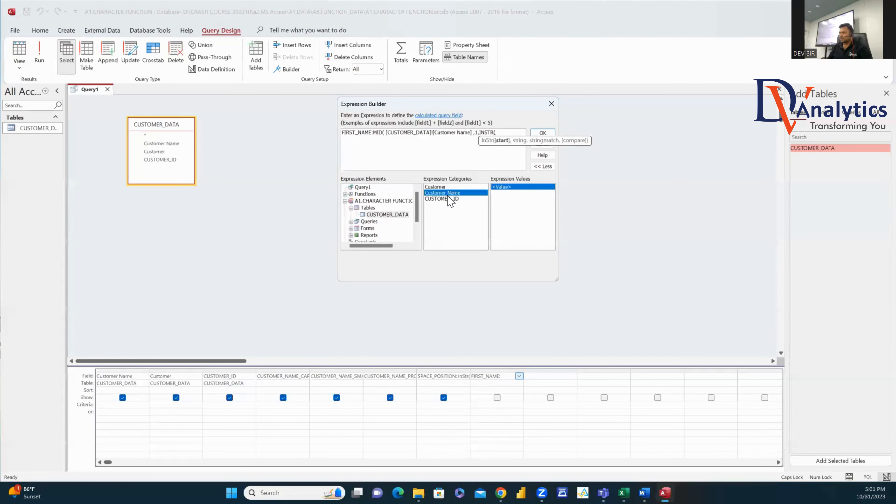
{"action": "double_click", "coordinate": [445, 193]}
{"action": "type", "text": ","}
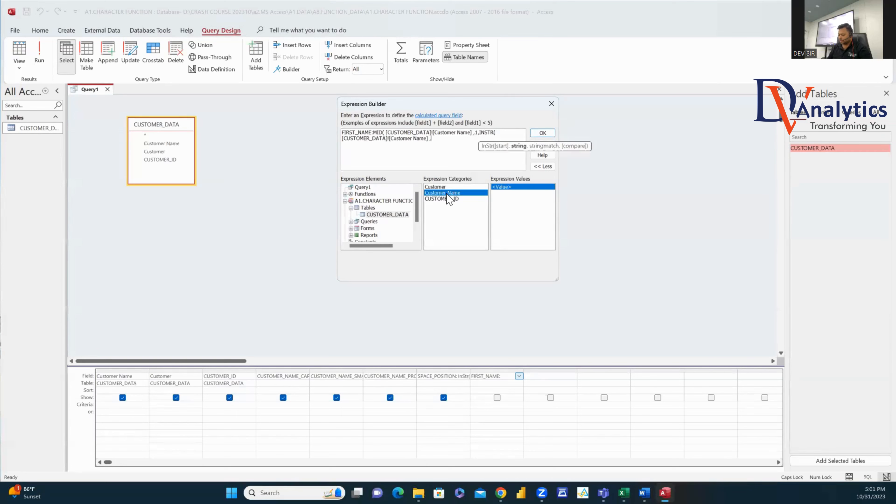
{"action": "type", "text": "\" \")-1)"}
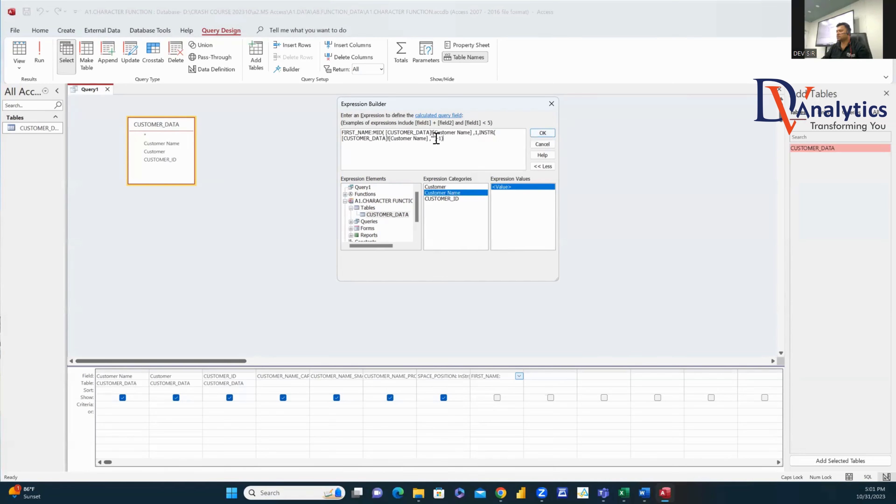
{"action": "left_click", "coordinate": [542, 133]}
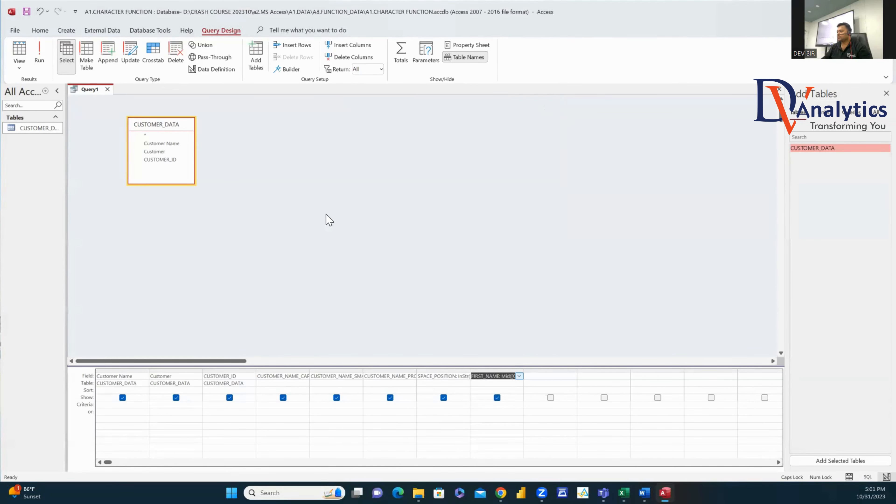
{"action": "left_click", "coordinate": [40, 57]}
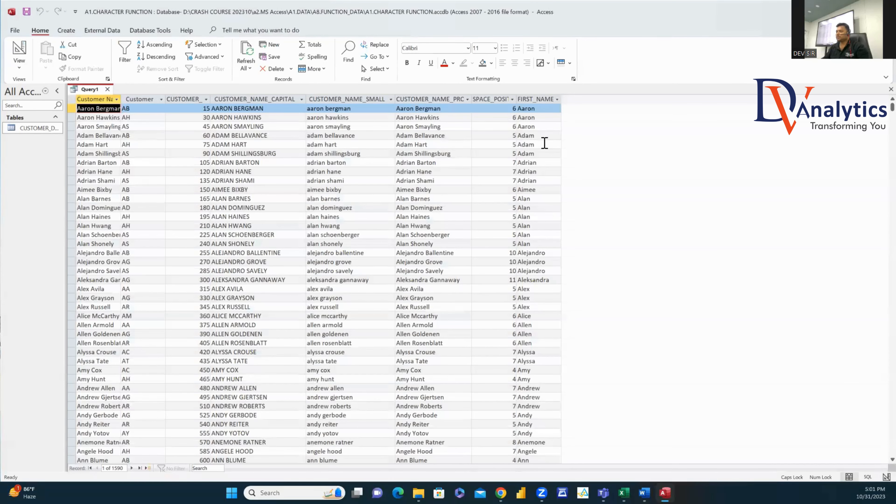
Step: Return to the query design and enter LAST_NAME: as the calculated field name in the column after FIRST_NAME
{"action": "left_click", "coordinate": [19, 50]}
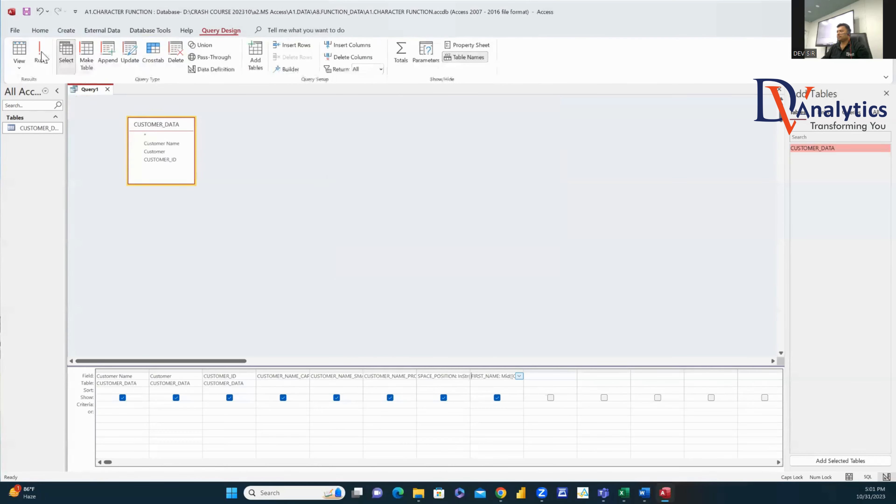
{"action": "left_click", "coordinate": [538, 377]}
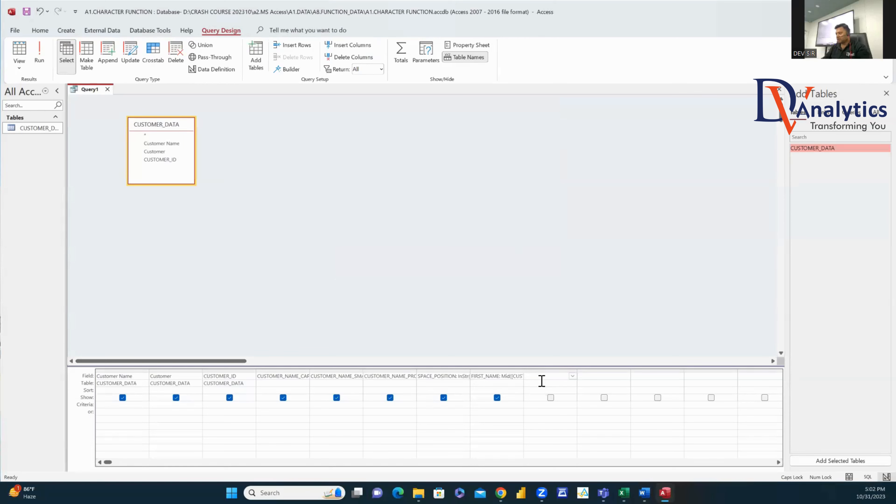
{"action": "type", "text": "LAST_NAME:"}
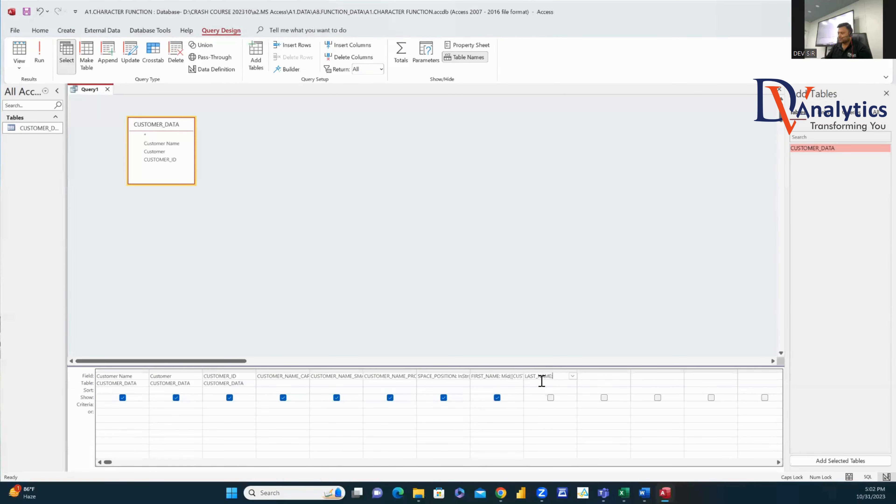
Step: Define LAST_NAME as MID([CUSTOMER_DATA]![Customer Name],INSTR([CUSTOMER_DATA]![Customer Name]," ")+1,20) and run the query
{"action": "right_click", "coordinate": [569, 374]}
{"action": "left_click", "coordinate": [582, 439]}
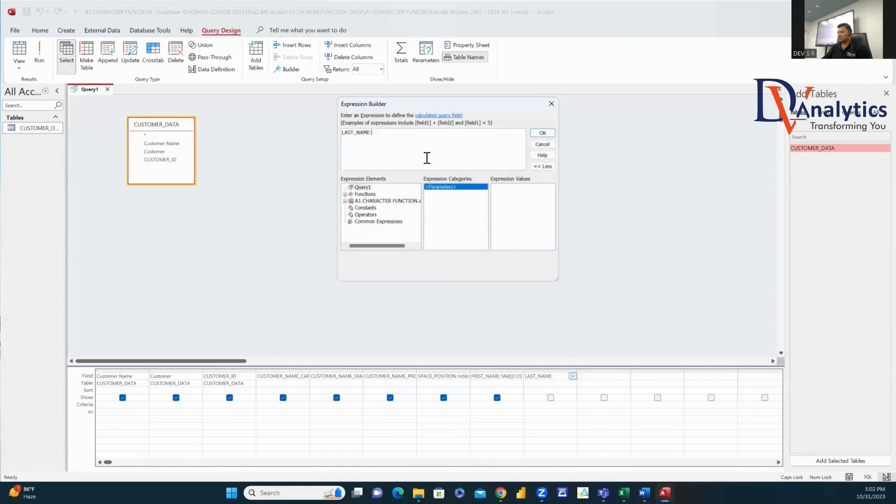
{"action": "type", "text": "MIS("}
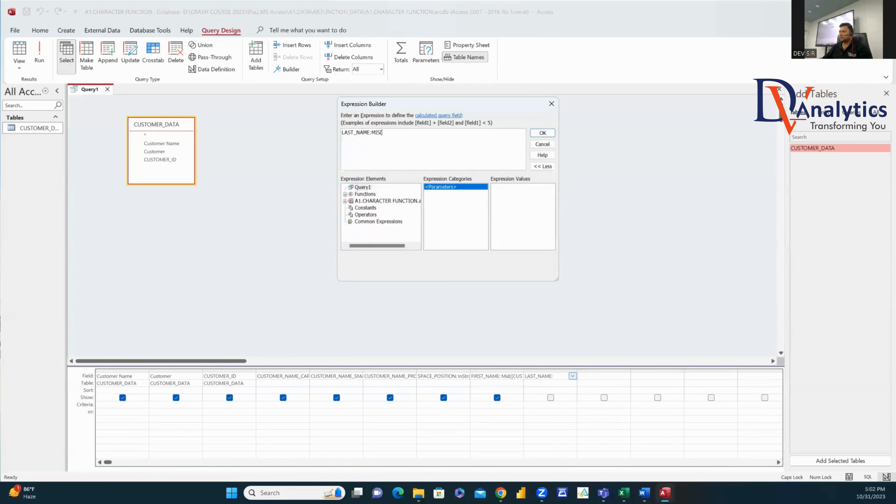
{"action": "left_click", "coordinate": [345, 201]}
{"action": "left_click", "coordinate": [387, 214]}
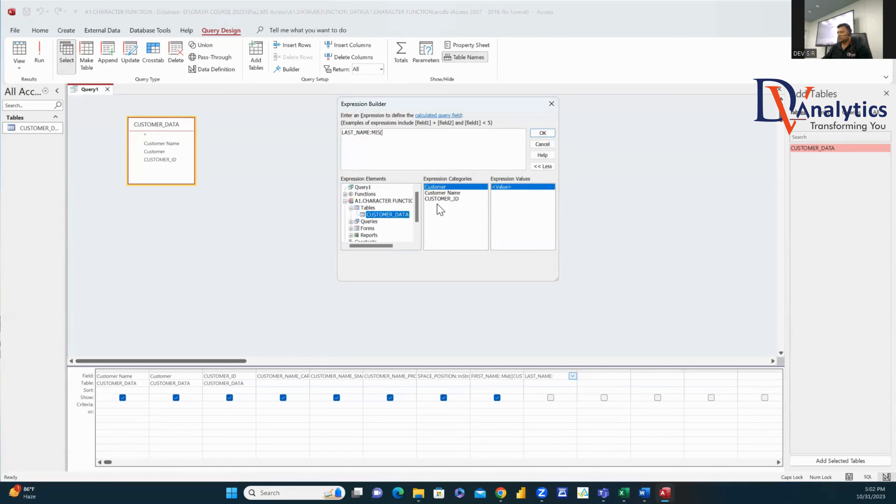
{"action": "double_click", "coordinate": [442, 193]}
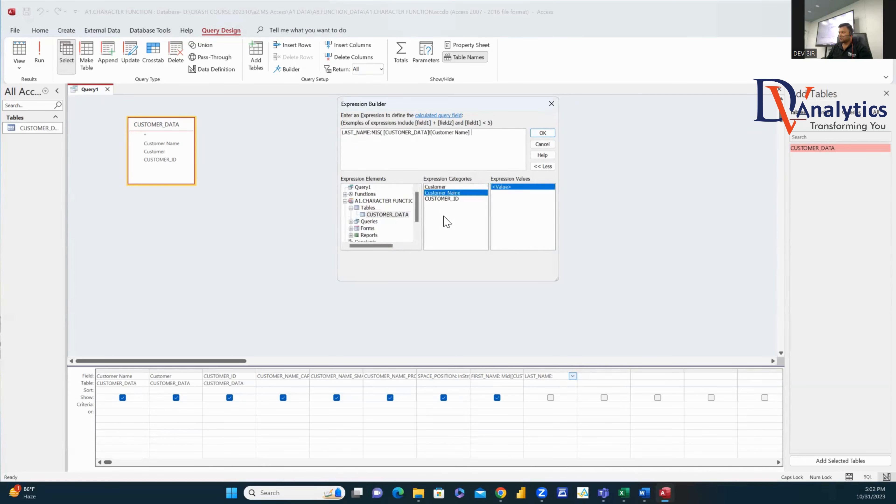
{"action": "type", "text": ",INSTR("}
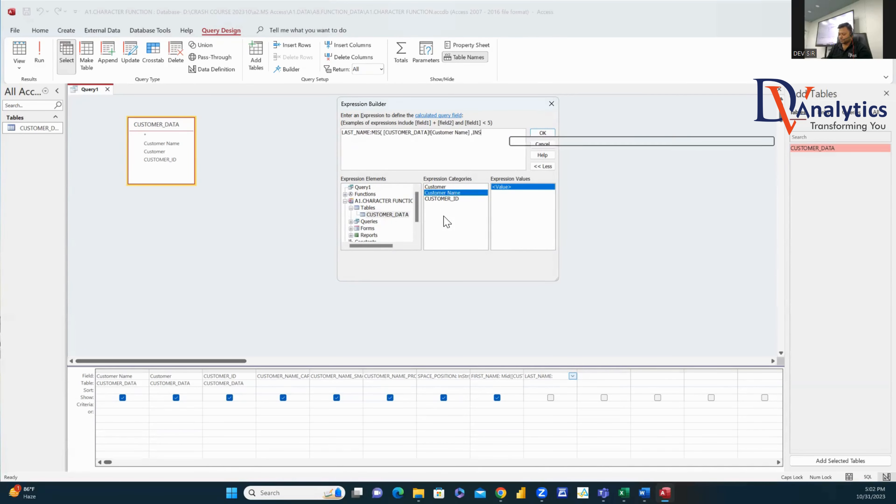
{"action": "double_click", "coordinate": [441, 193]}
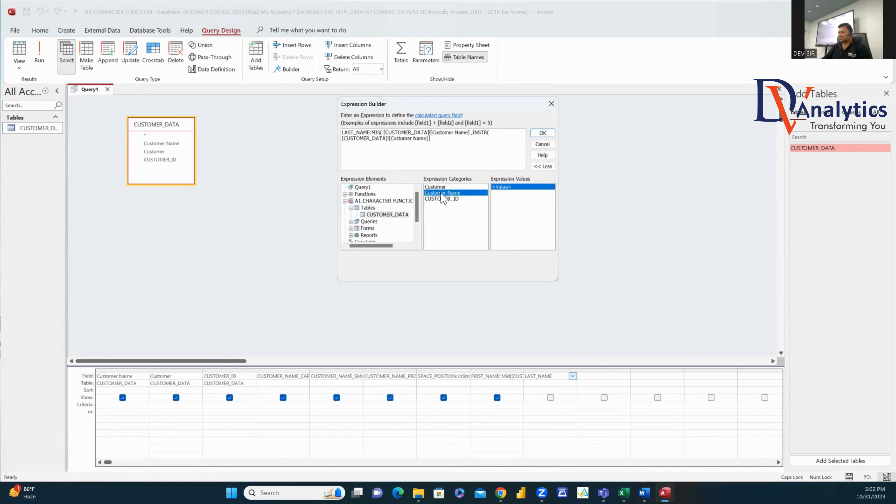
{"action": "type", "text": ","}
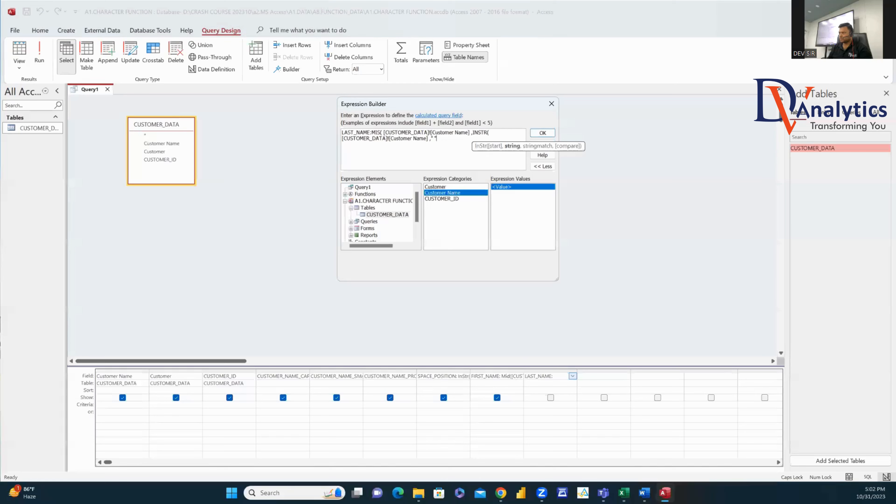
{"action": "type", "text": "\" \")+1,20"}
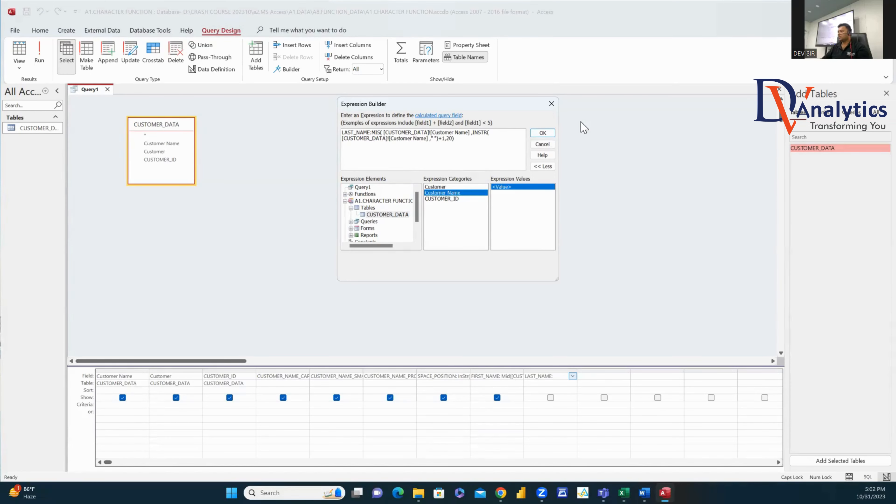
{"action": "left_click", "coordinate": [543, 133]}
{"action": "left_click", "coordinate": [39, 57]}
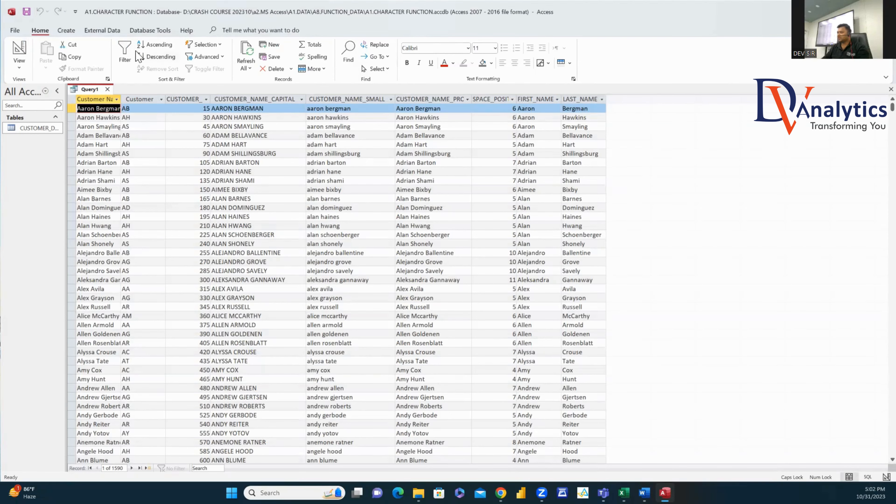
Step: Return to the query design and enter FULL_NAME: as the calculated field name in the column after LAST_NAME
{"action": "left_click", "coordinate": [20, 51]}
{"action": "left_click", "coordinate": [596, 377]}
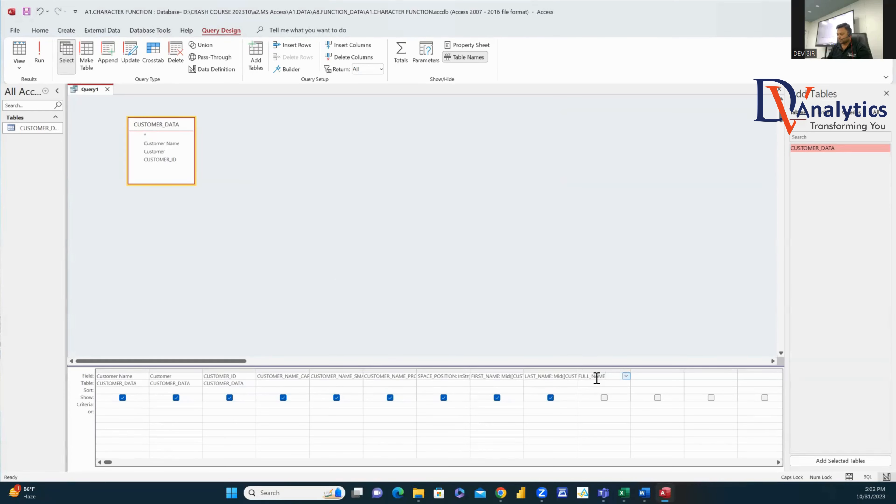
{"action": "type", "text": "FULL_NAME:"}
Step: Define FULL_NAME as FIRST_NAME&" "&LAST_NAME, run the query and fit the FULL_NAME column width to its contents
{"action": "right_click", "coordinate": [608, 378]}
{"action": "left_click", "coordinate": [624, 409]}
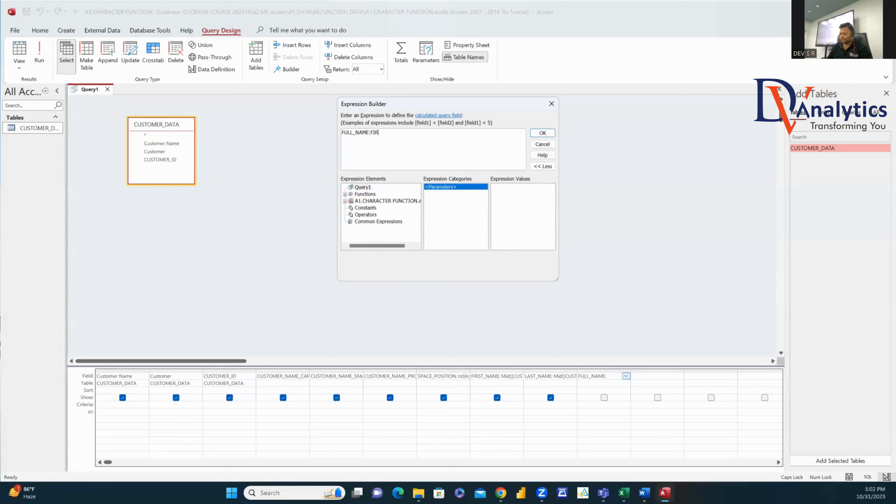
{"action": "type", "text": "FIRST_NAME&\" \"&LAST_NAME"}
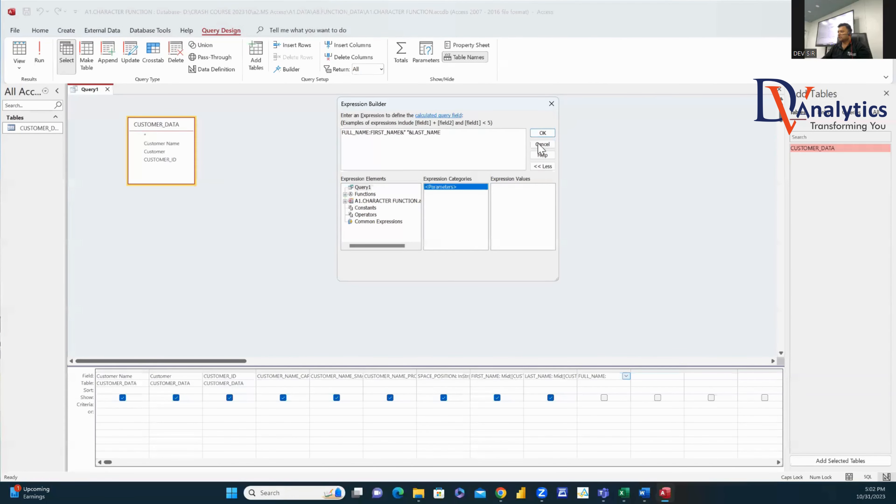
{"action": "left_click", "coordinate": [542, 133]}
{"action": "left_click", "coordinate": [40, 59]}
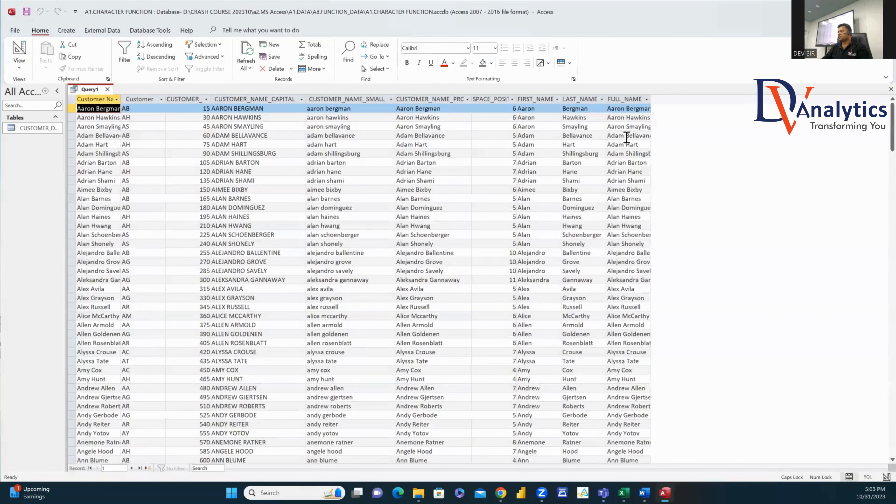
{"action": "double_click", "coordinate": [651, 101]}
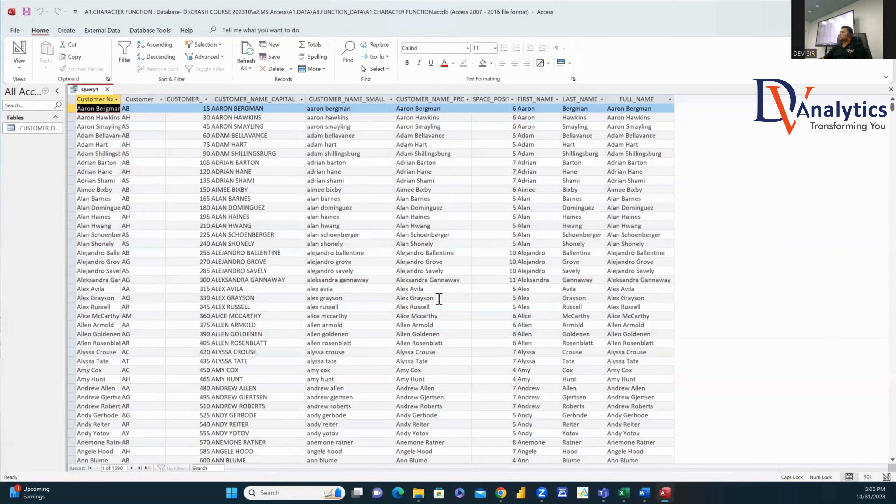
Step: Save the query under the name Query1 and close the A1.CHARACTER FUNCTION database
{"action": "key", "text": "ctrl+s"}
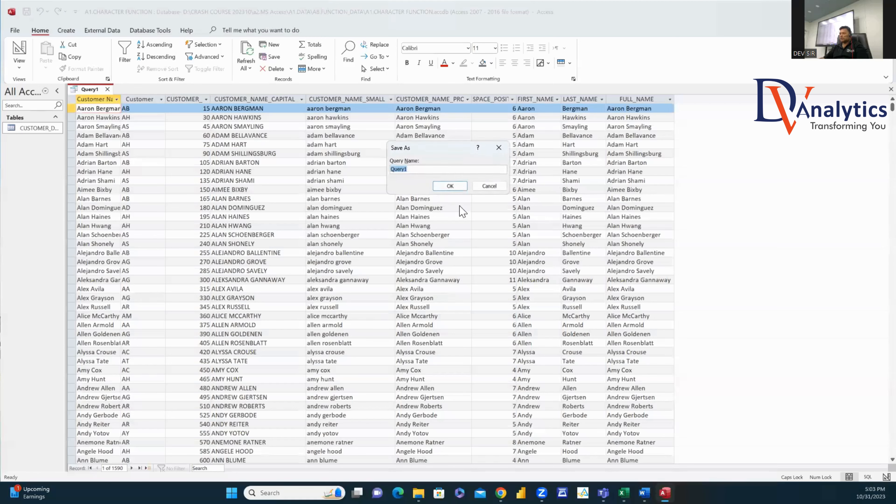
{"action": "left_click", "coordinate": [448, 186]}
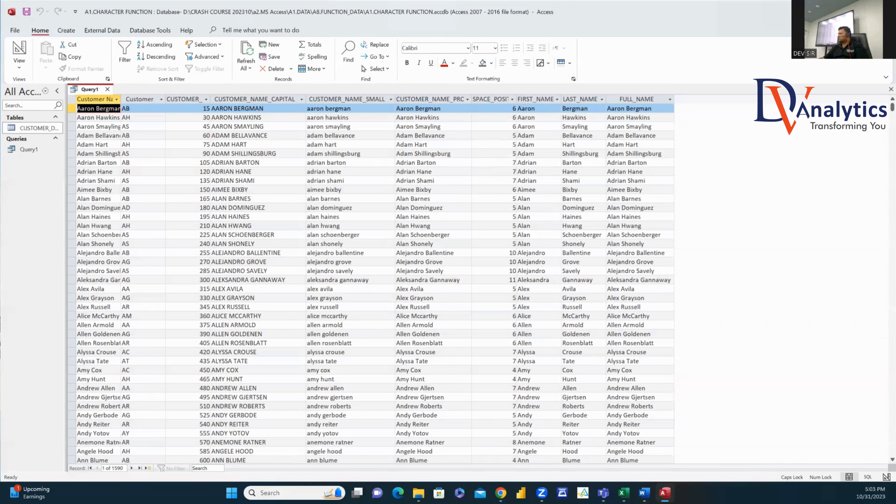
{"action": "key", "text": "alt+F4"}
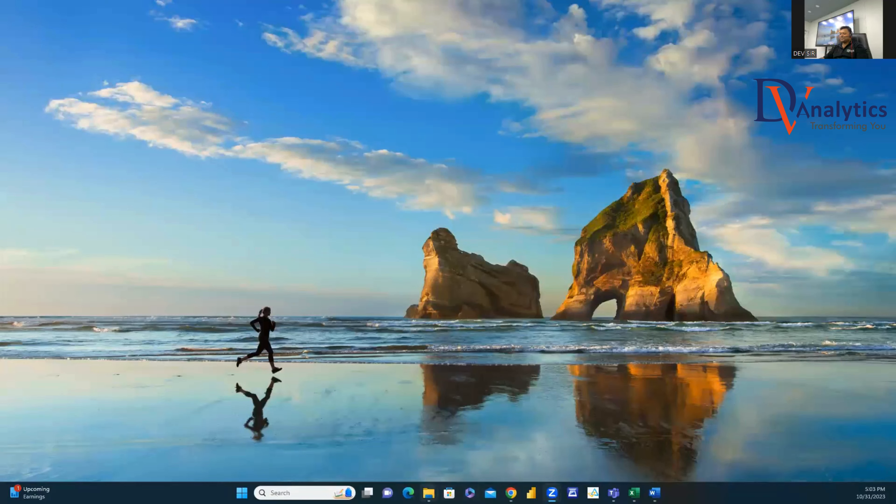
Step: Open A2.NUMERIC_FUNCTION_DATA.xlsx from the A8.FUNCTION_DATA folder in Excel
{"action": "left_click", "coordinate": [429, 493]}
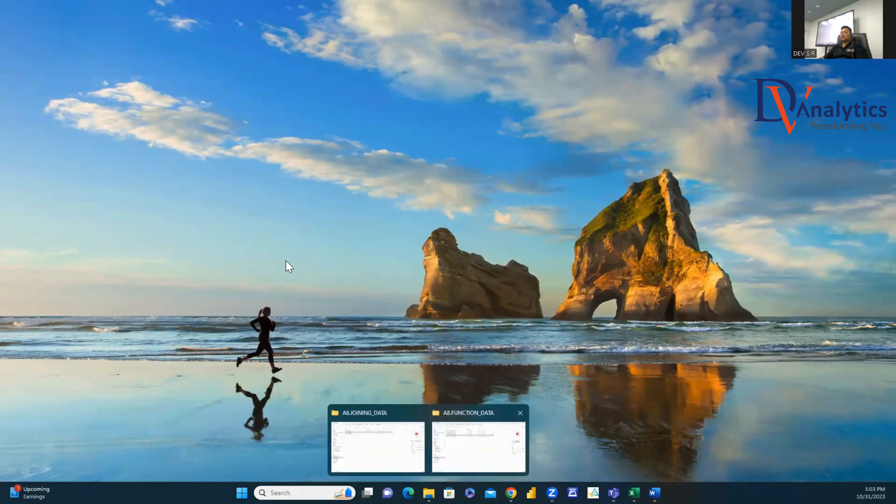
{"action": "left_click", "coordinate": [462, 451]}
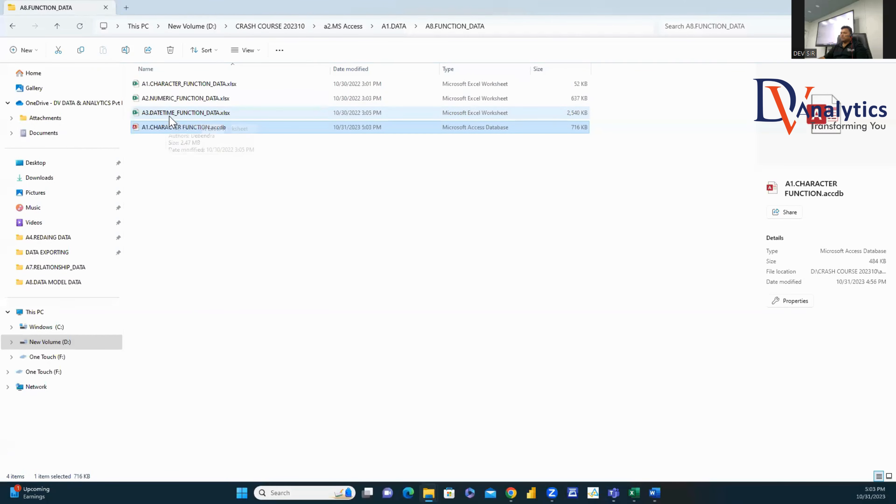
{"action": "left_click", "coordinate": [175, 100]}
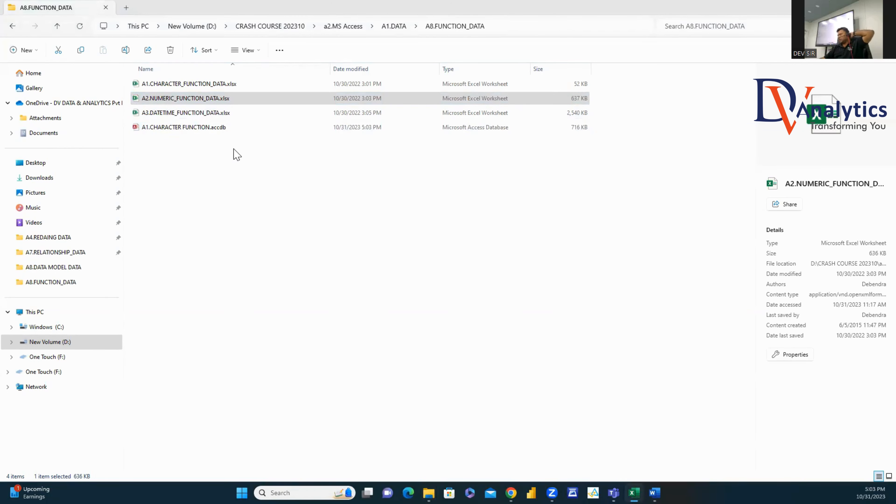
{"action": "key", "text": "Return"}
{"action": "left_click", "coordinate": [279, 215]}
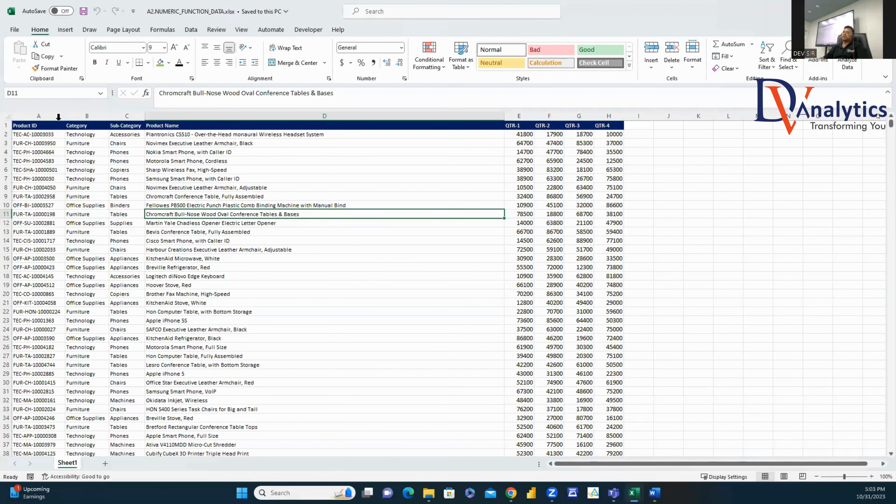
Step: Copy columns A to H of Sheet1 into a new worksheet starting at column A
{"action": "left_click_drag", "start_coordinate": [58, 117], "coordinate": [608, 116]}
{"action": "key", "text": "ctrl+c"}
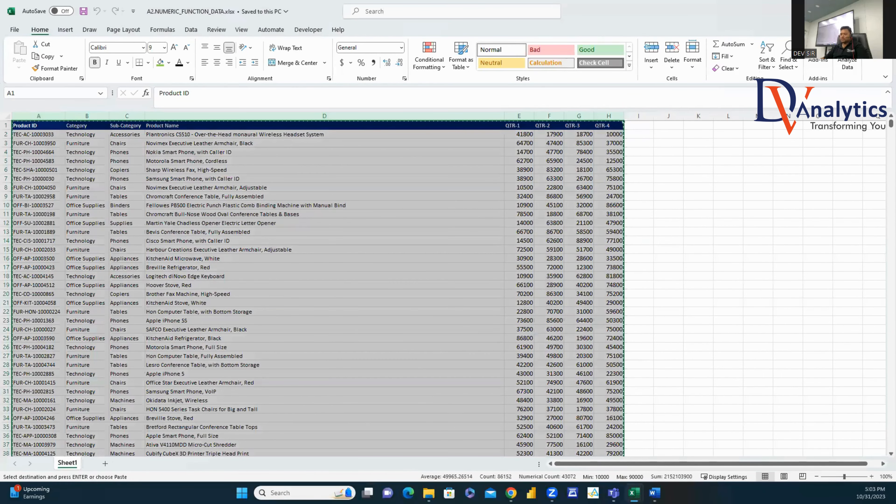
{"action": "left_click", "coordinate": [105, 464]}
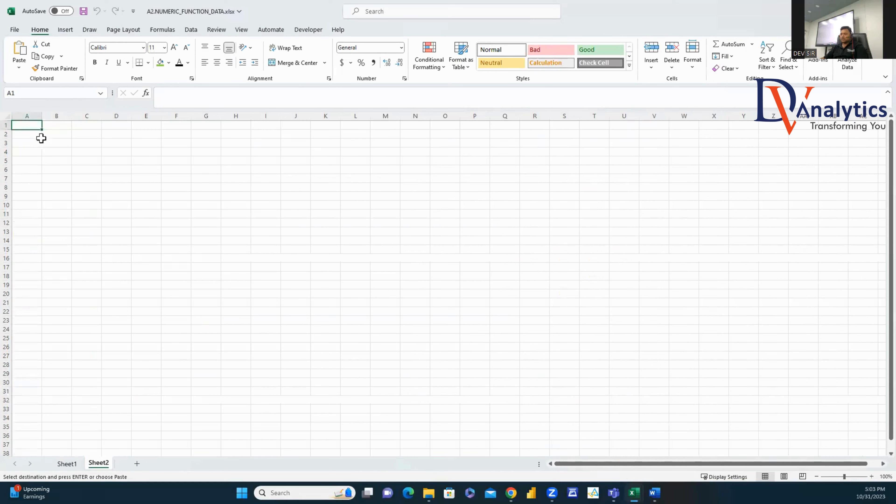
{"action": "left_click", "coordinate": [32, 115]}
{"action": "key", "text": "ctrl+v"}
{"action": "left_click", "coordinate": [699, 162]}
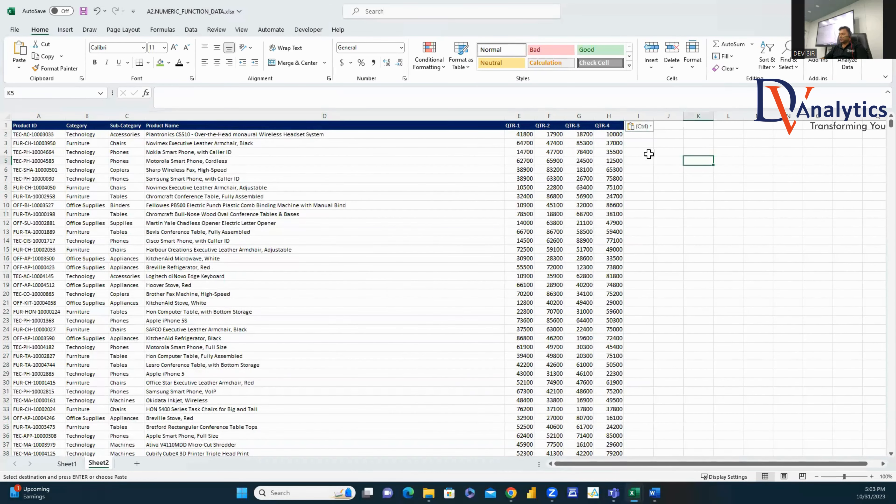
{"action": "key", "text": "Escape"}
Step: Add a TOTAL_SALES column in I with =SUM(E2:H2), fill it down all rows and fit the column width
{"action": "left_click", "coordinate": [635, 125]}
{"action": "type", "text": "TOTA"}
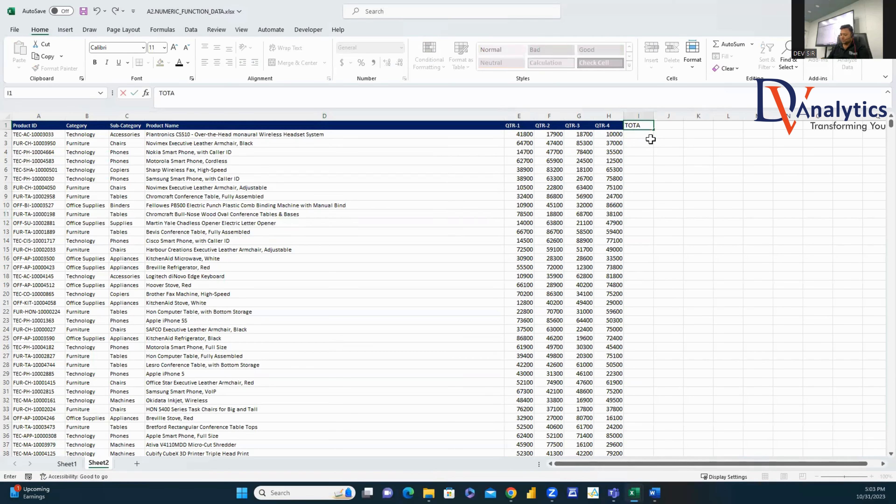
{"action": "type", "text": "L_SALES"}
{"action": "left_click", "coordinate": [645, 134]}
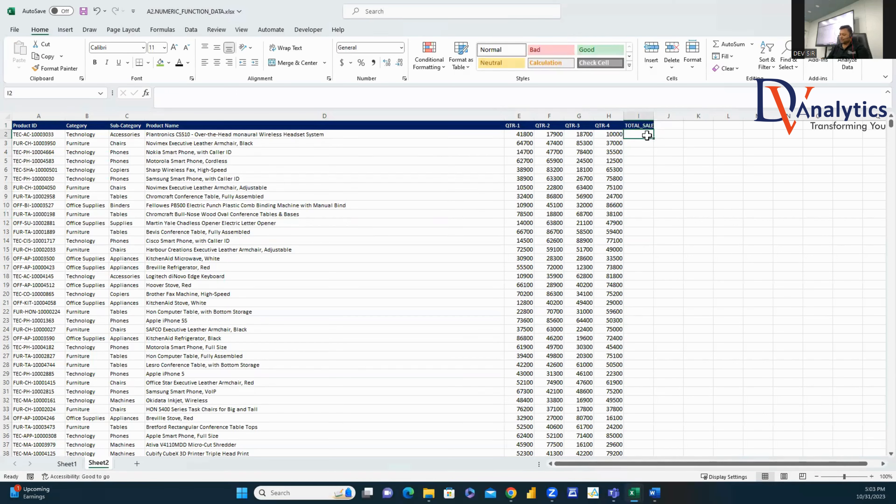
{"action": "type", "text": "=SUM("}
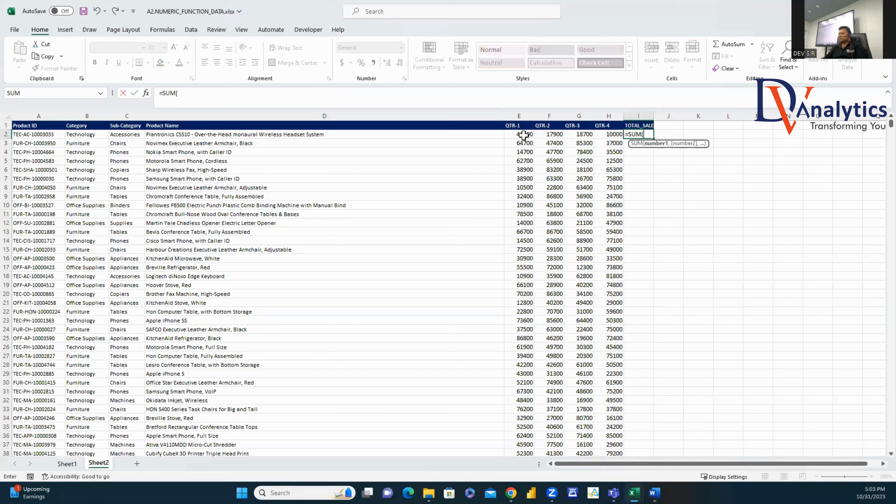
{"action": "left_click_drag", "start_coordinate": [517, 134], "coordinate": [621, 136]}
{"action": "key", "text": "ctrl+Return"}
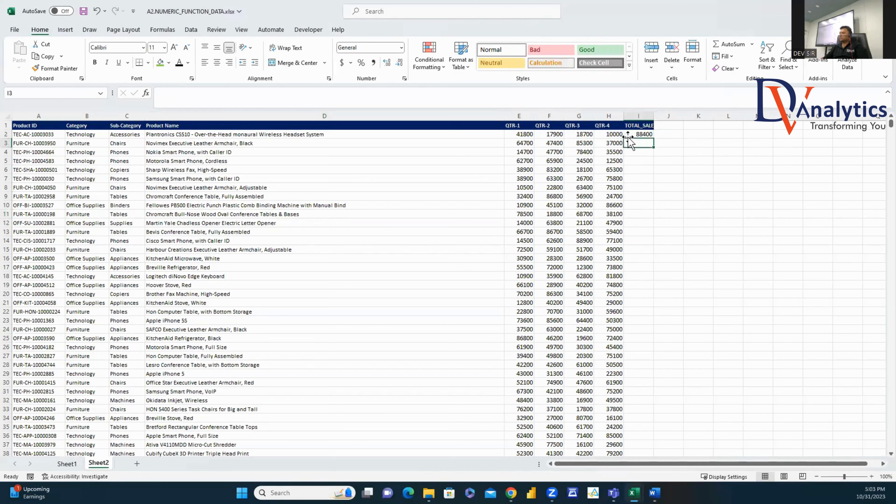
{"action": "double_click", "coordinate": [654, 139]}
{"action": "double_click", "coordinate": [654, 116]}
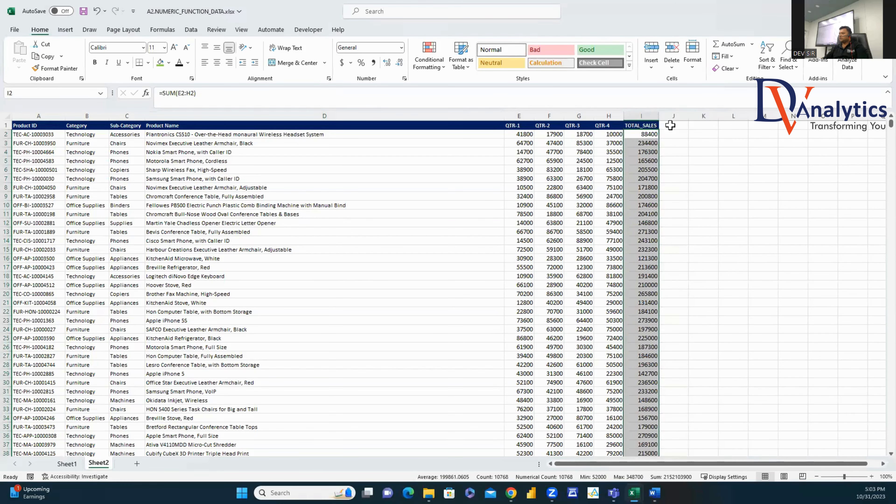
Step: Add a QTR-1 % column in J with the formula =E2/I2 and fill it down all rows
{"action": "left_click", "coordinate": [674, 125]}
{"action": "type", "text": "A"}
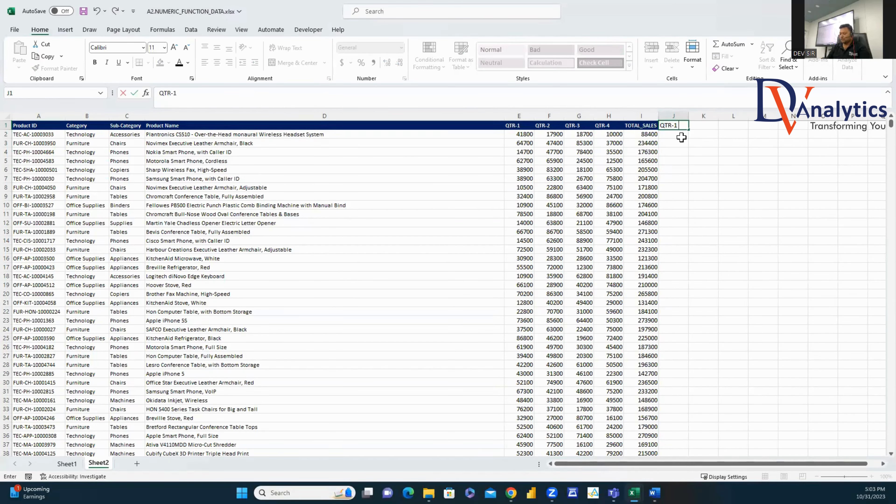
{"action": "key", "text": "Return"}
{"action": "type", "text": "="}
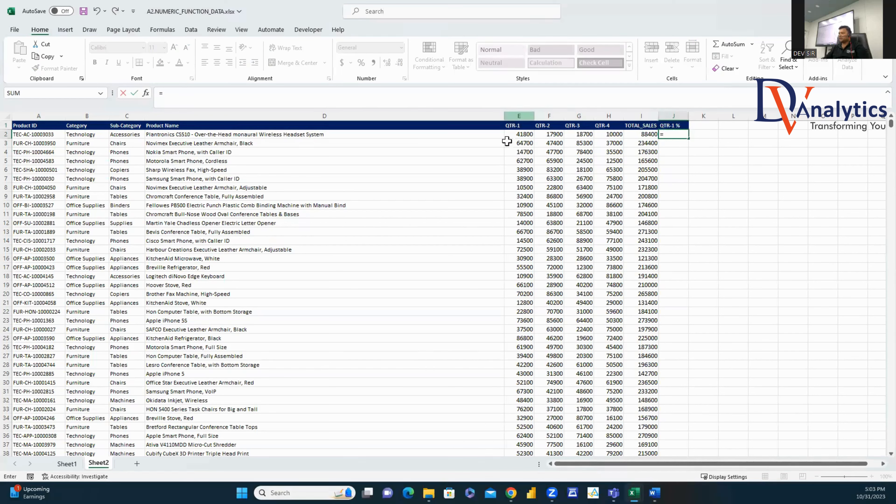
{"action": "left_click", "coordinate": [514, 134]}
{"action": "type", "text": "/"}
{"action": "left_click", "coordinate": [649, 134]}
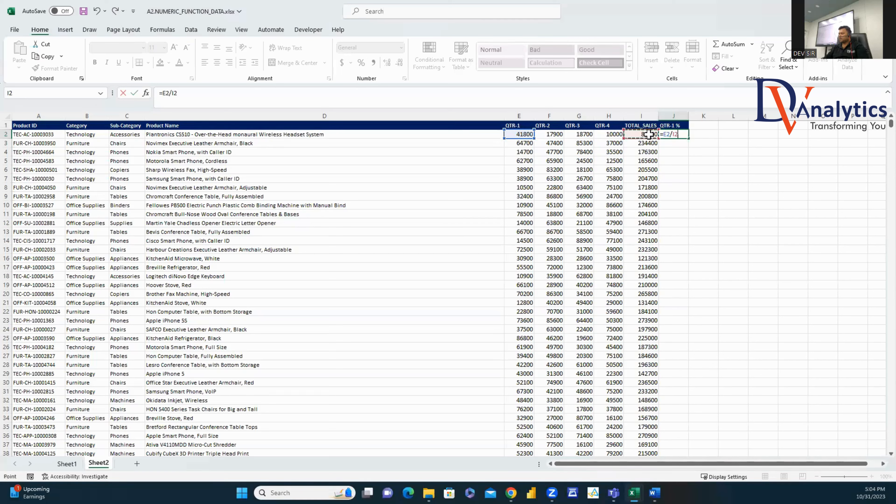
{"action": "key", "text": "ctrl+Return"}
{"action": "double_click", "coordinate": [688, 138]}
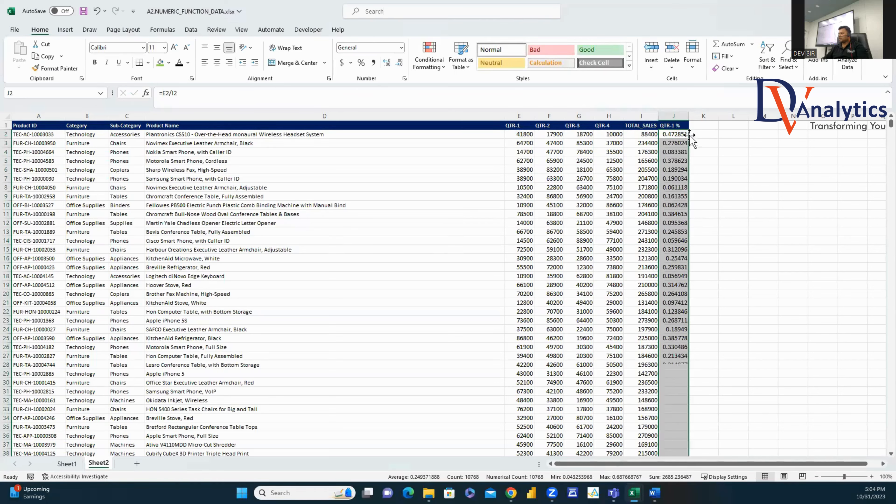
Step: Format the QTR-1 % column as Percentage without decimal places
{"action": "left_click", "coordinate": [678, 116]}
{"action": "right_click", "coordinate": [678, 116]}
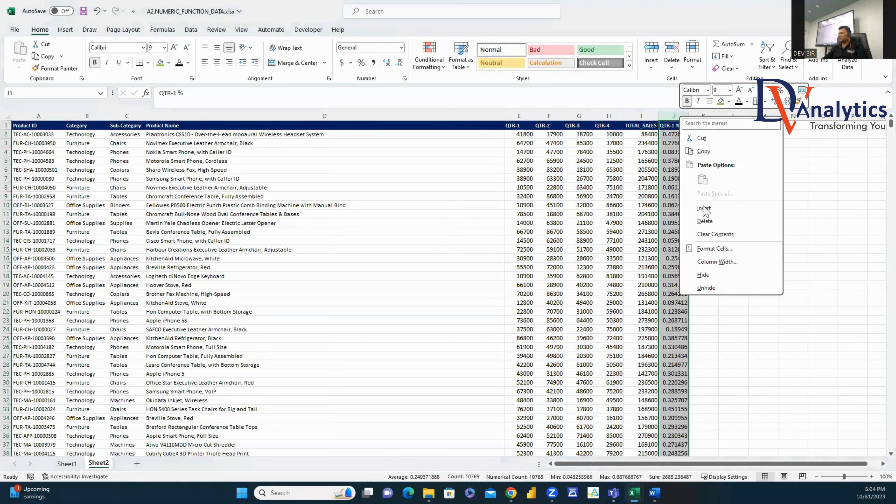
{"action": "left_click", "coordinate": [716, 250]}
{"action": "left_click", "coordinate": [380, 66]}
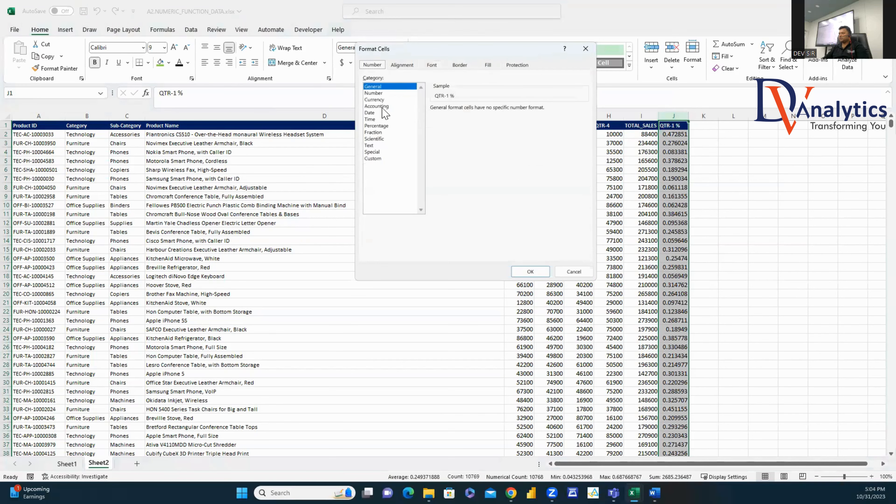
{"action": "left_click", "coordinate": [372, 126]}
{"action": "left_click", "coordinate": [540, 275]}
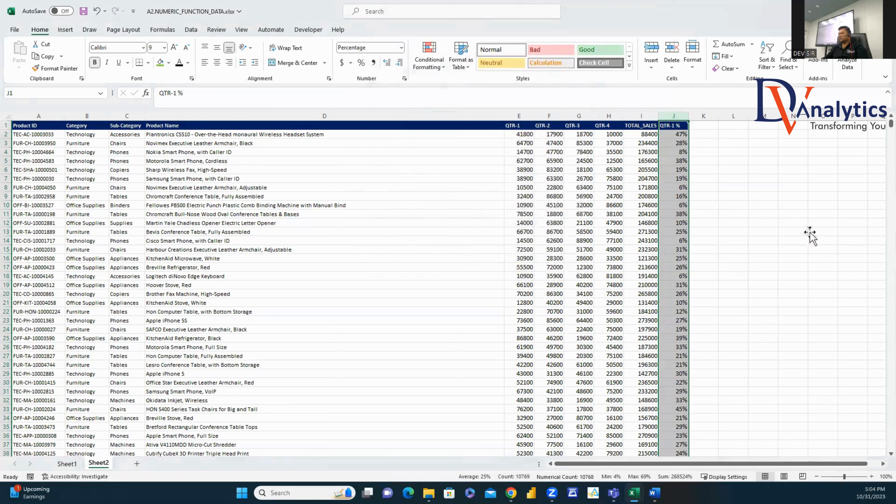
{"action": "left_click", "coordinate": [811, 233]}
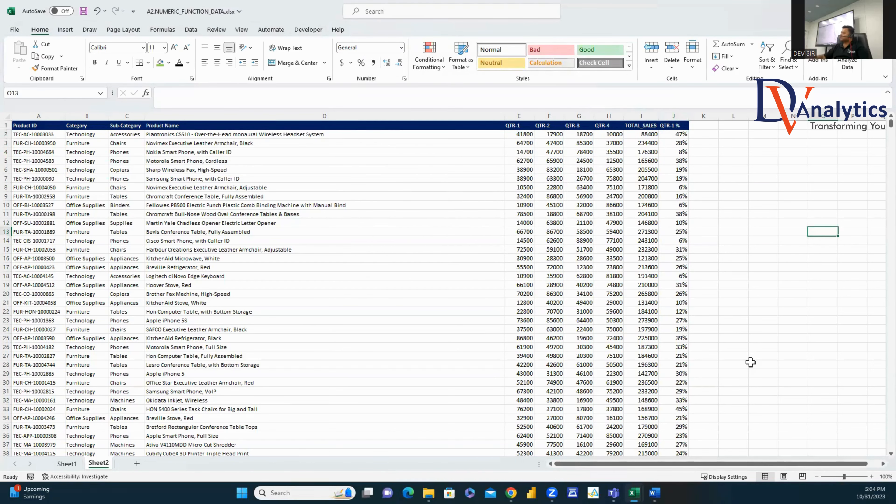
Step: Save the A2.NUMERIC_FUNCTION_DATA workbook and close it
{"action": "key", "text": "ctrl+s"}
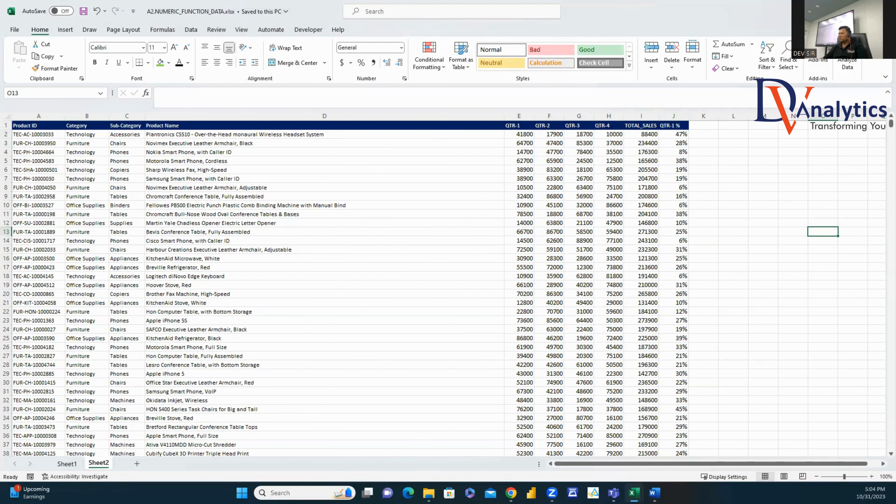
{"action": "left_click", "coordinate": [885, 8]}
{"action": "left_click", "coordinate": [885, 8]}
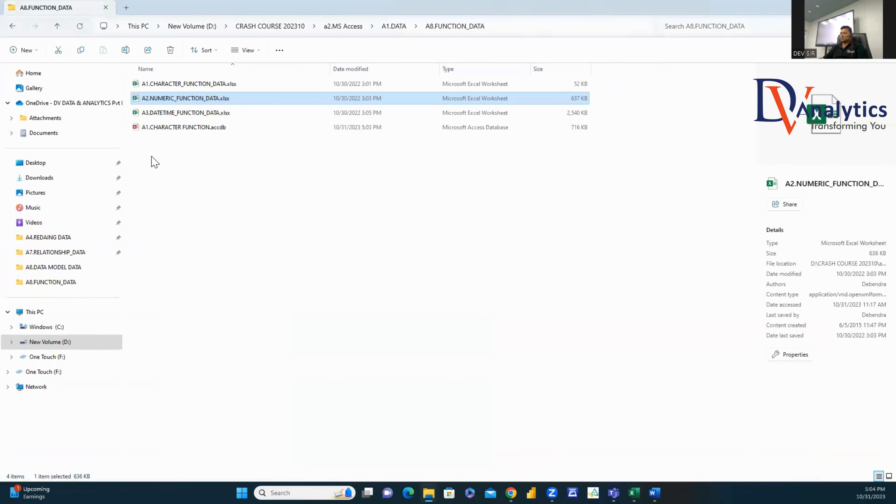
Step: Create a new Microsoft Access database named A2.NUMERIC_FUNCTION in the A8.FUNCTION_DATA folder
{"action": "right_click", "coordinate": [151, 159]}
{"action": "mouse_move", "coordinate": [190, 235]}
{"action": "left_click", "coordinate": [312, 262]}
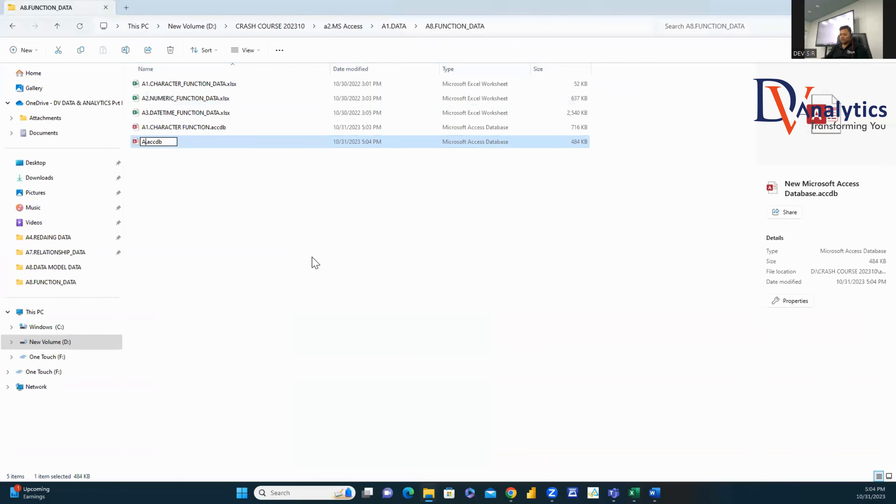
{"action": "type", "text": "A2.NU"}
{"action": "type", "text": "MERIC_FUNCTION"}
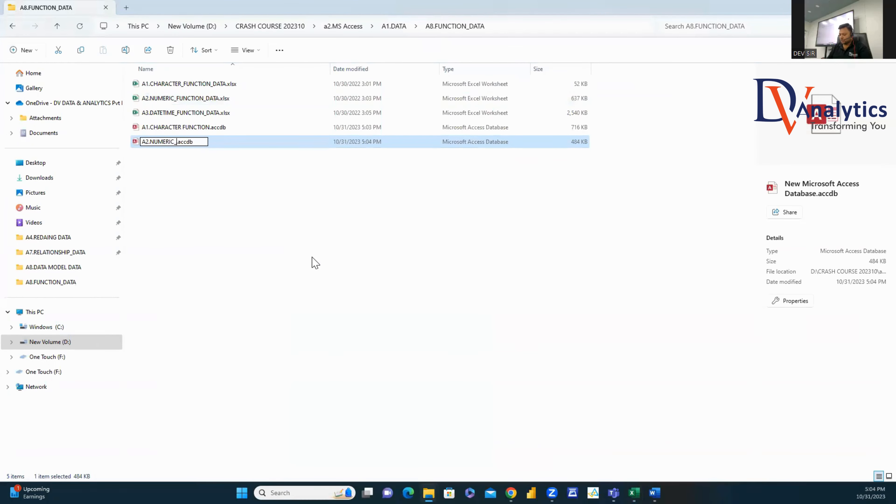
{"action": "left_click", "coordinate": [316, 256]}
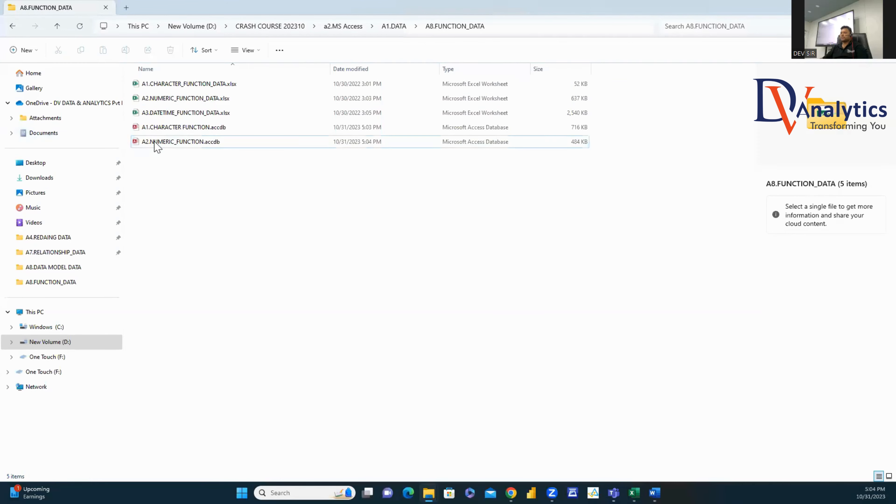
Step: Open the A2.NUMERIC_FUNCTION database in Access with its content enabled and start an Excel import, browsing for the source file
{"action": "double_click", "coordinate": [157, 143]}
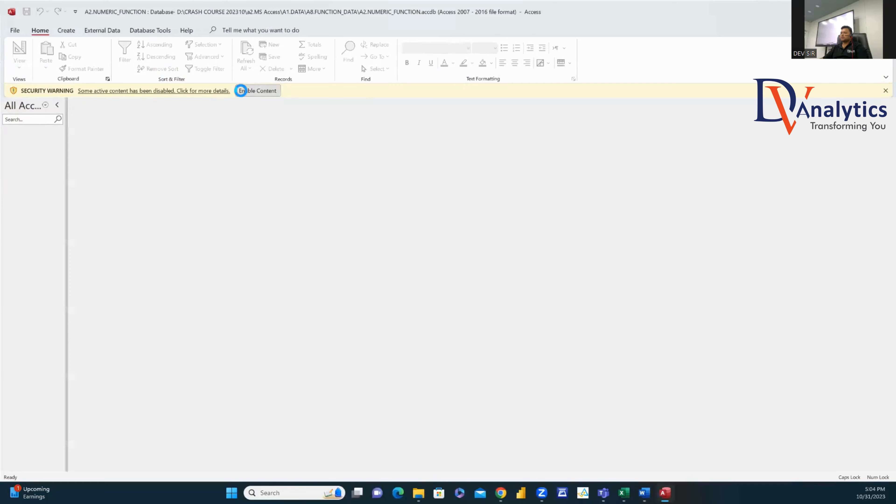
{"action": "left_click", "coordinate": [247, 90]}
{"action": "left_click", "coordinate": [102, 30]}
{"action": "left_click", "coordinate": [23, 62]}
{"action": "left_click", "coordinate": [120, 86]}
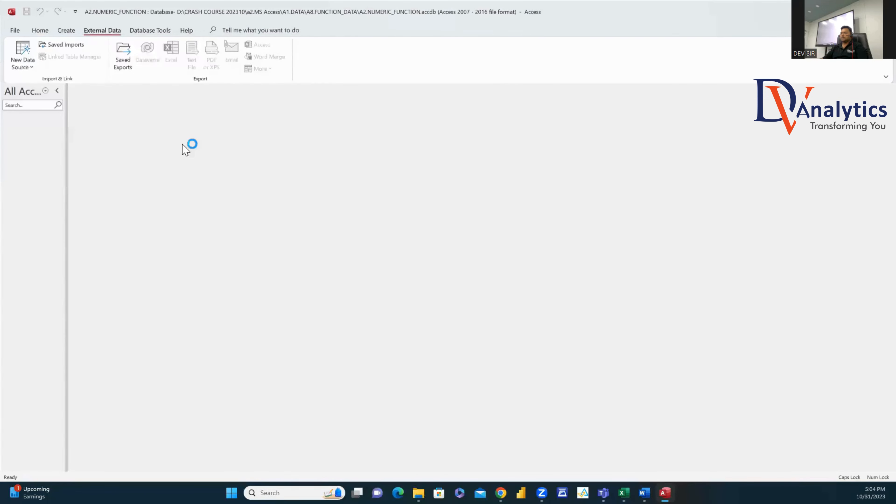
{"action": "left_click", "coordinate": [591, 178]}
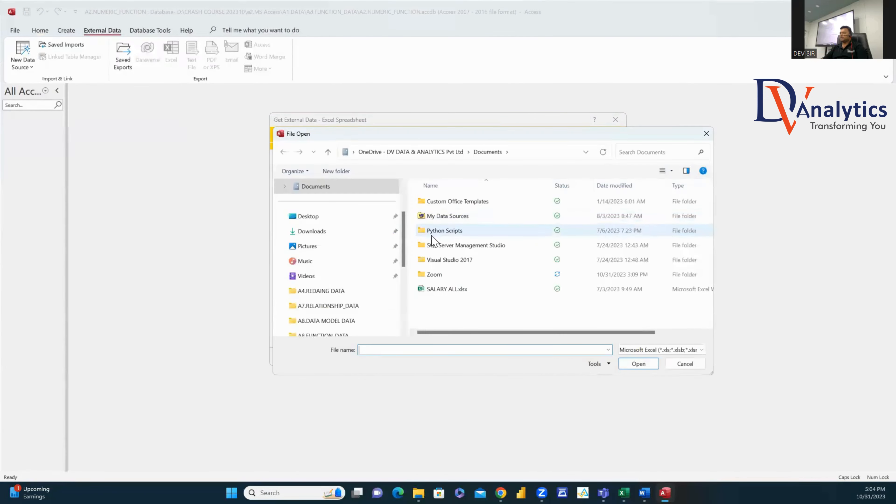
Step: Choose A2.NUMERIC_FUNCTION_DATA.xlsx from D:\CRASH COURSE 202310\a2.MS Access\A1.DATA\A8.FUNCTION_DATA as the import source and proceed to the import wizard
{"action": "scroll", "coordinate": [357, 304], "scroll_direction": "down", "scroll_amount": 3}
{"action": "left_click", "coordinate": [320, 246]}
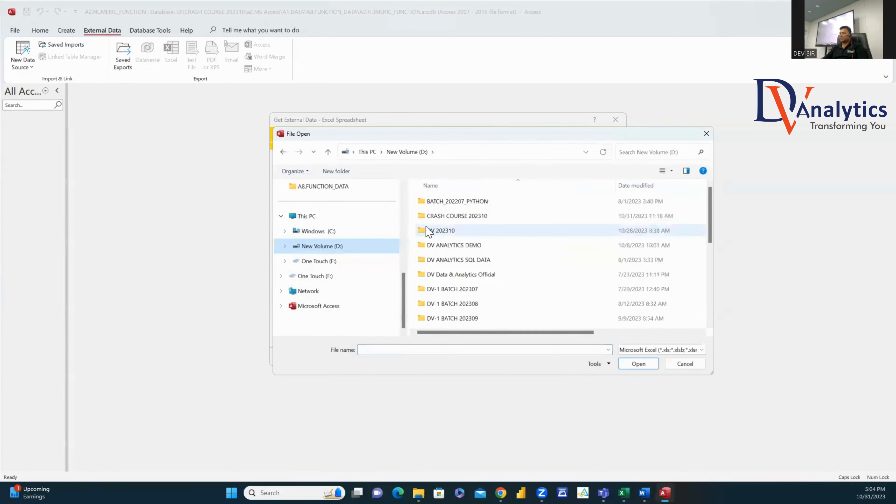
{"action": "double_click", "coordinate": [443, 216]}
{"action": "double_click", "coordinate": [443, 219]}
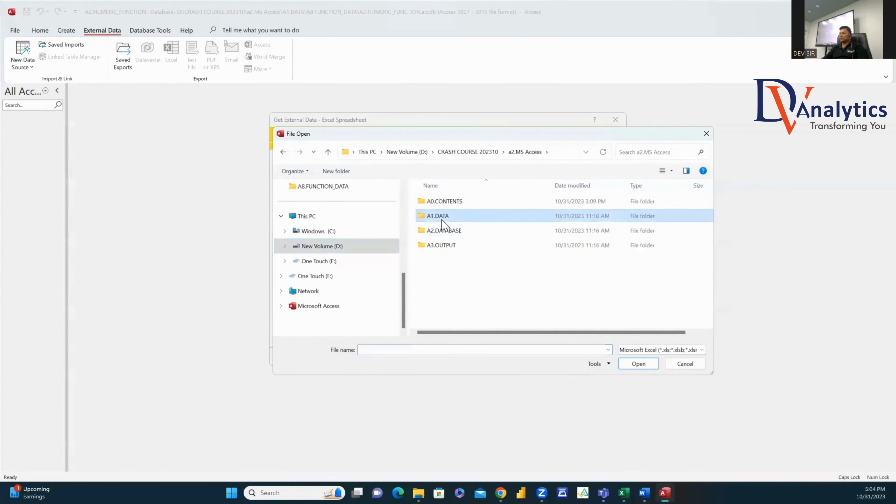
{"action": "double_click", "coordinate": [444, 218]}
{"action": "double_click", "coordinate": [455, 319]}
{"action": "left_click", "coordinate": [453, 231]}
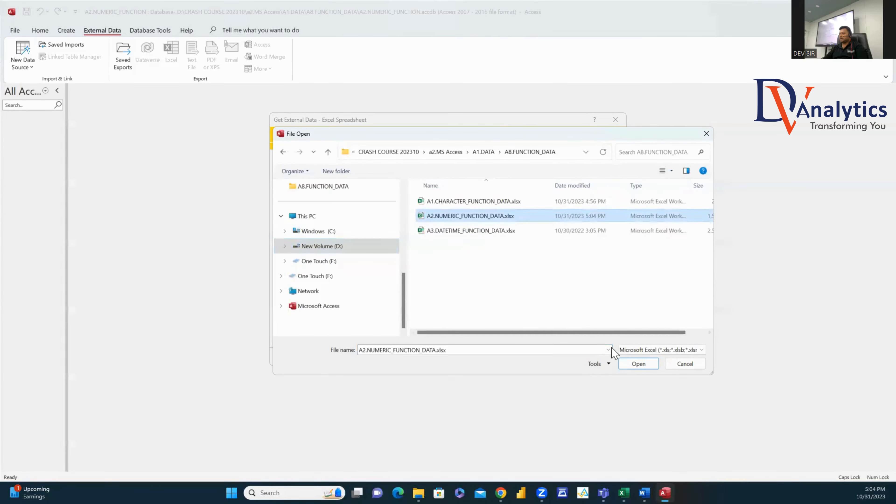
{"action": "left_click", "coordinate": [638, 364]}
{"action": "left_click", "coordinate": [550, 357]}
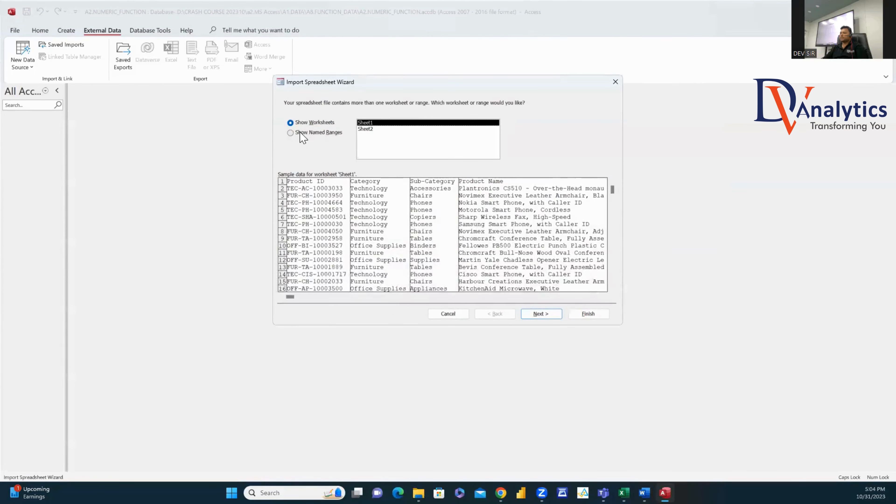
Step: Import Sheet1 with first-row column headings and no primary key into a new table named SALES_DATA
{"action": "left_click", "coordinate": [530, 310]}
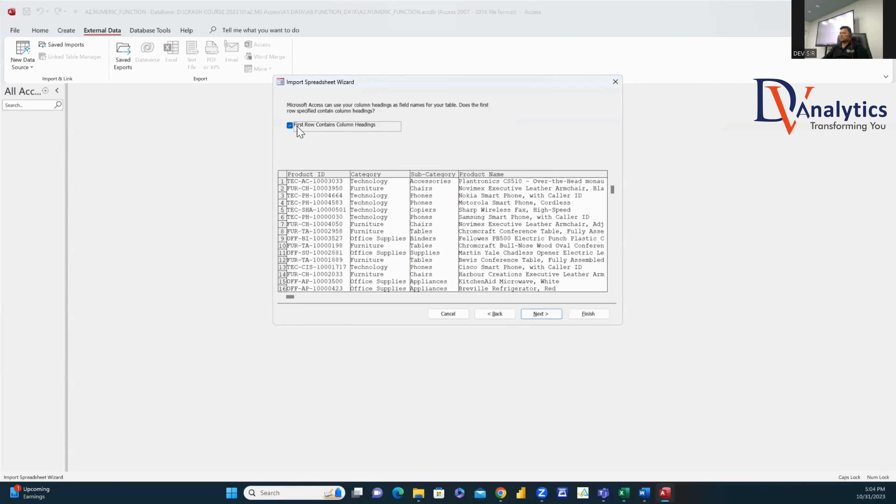
{"action": "left_click", "coordinate": [537, 314]}
{"action": "left_click", "coordinate": [537, 314]}
{"action": "left_click", "coordinate": [362, 150]}
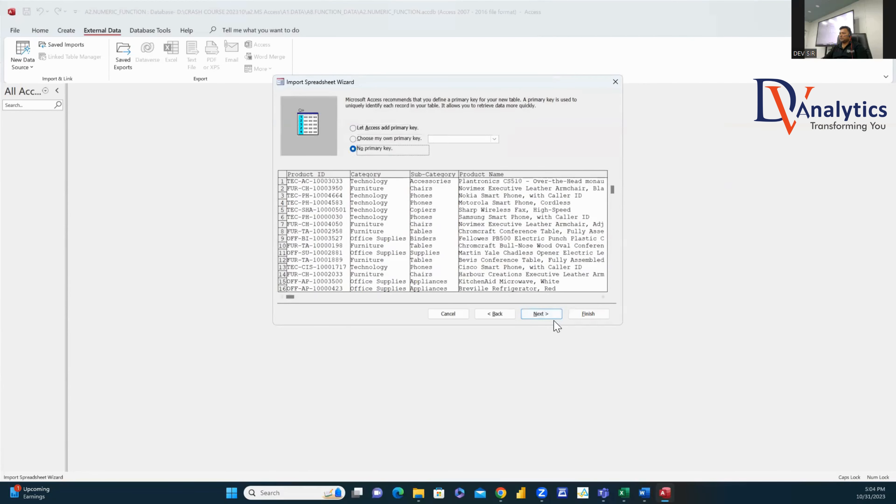
{"action": "left_click", "coordinate": [553, 316]}
{"action": "type", "text": "SA"}
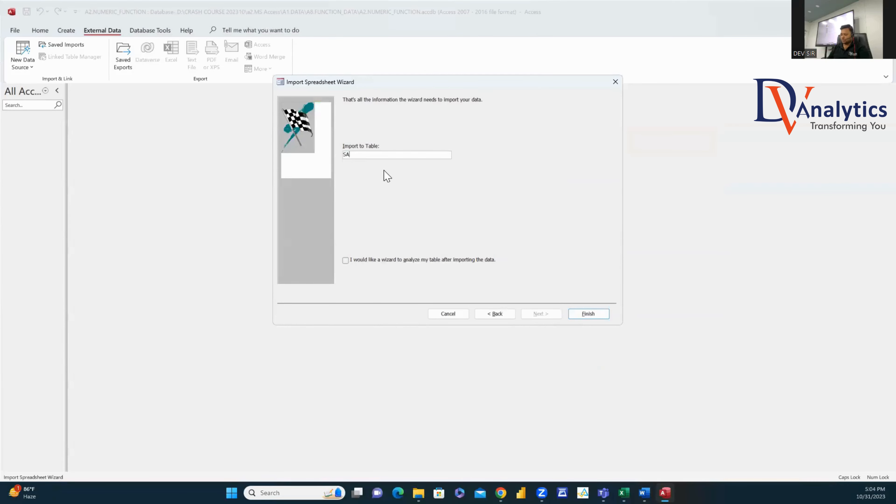
{"action": "type", "text": "LES_DATA"}
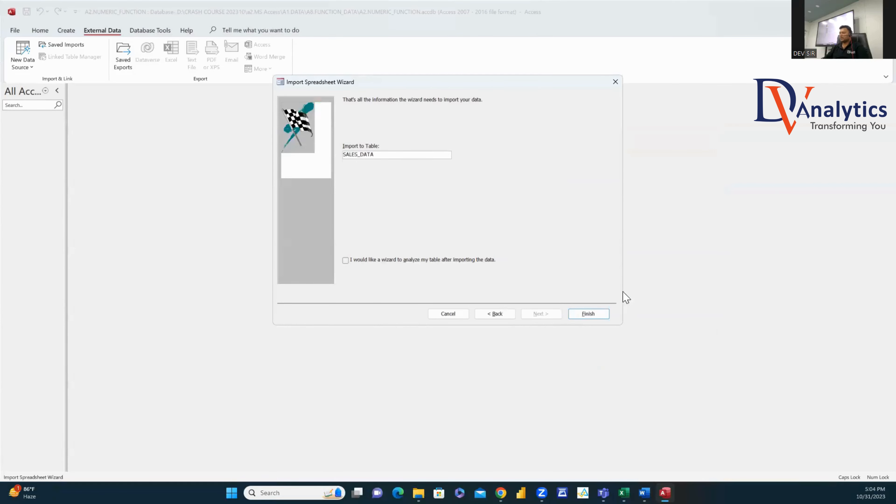
{"action": "left_click", "coordinate": [588, 313]}
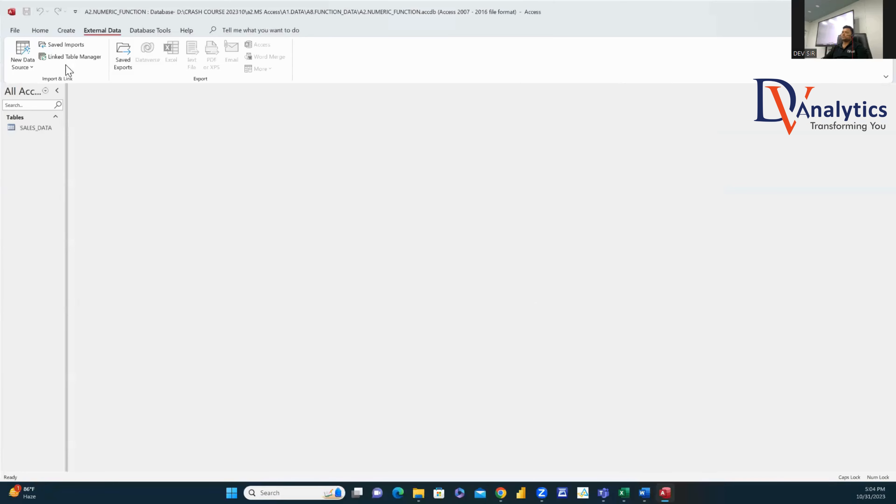
Step: Open the SALES_DATA table to review its imported records and close it
{"action": "left_click", "coordinate": [66, 30]}
{"action": "double_click", "coordinate": [35, 128]}
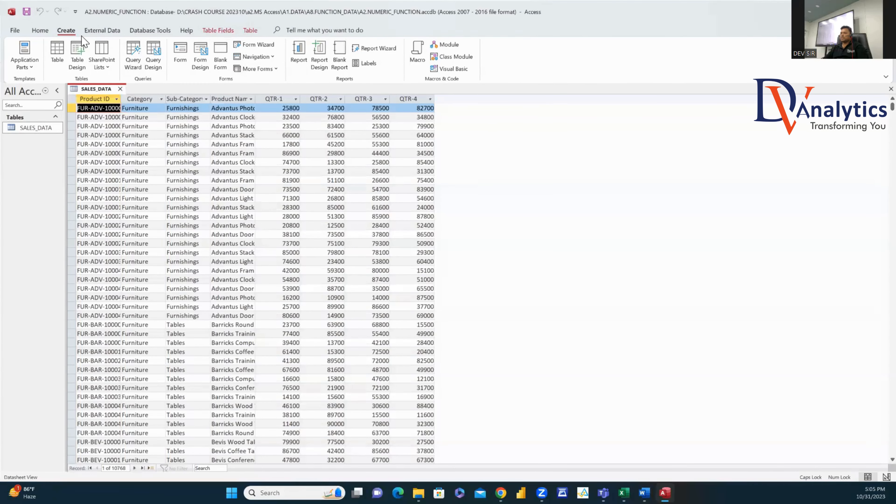
{"action": "left_click", "coordinate": [120, 89]}
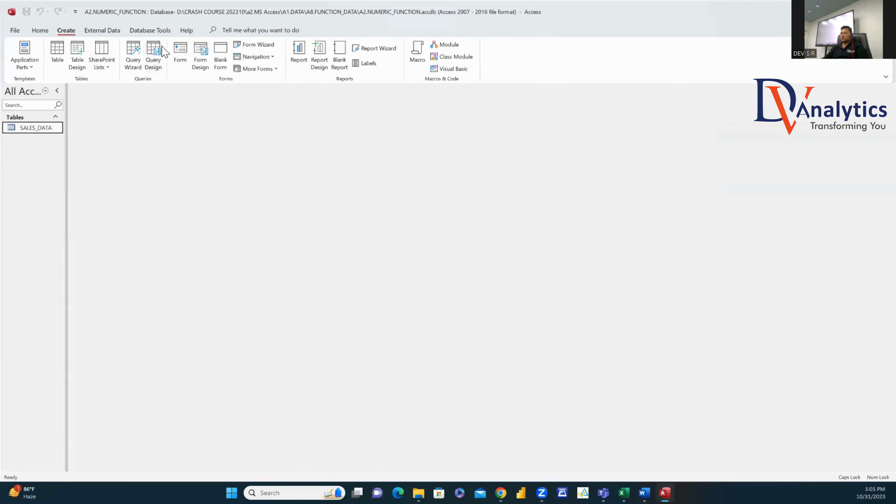
Step: Create a new query in design view based on SALES_DATA and add all of its fields to the grid
{"action": "left_click", "coordinate": [153, 53]}
{"action": "left_click_drag", "start_coordinate": [35, 128], "coordinate": [133, 385]}
{"action": "double_click", "coordinate": [161, 125]}
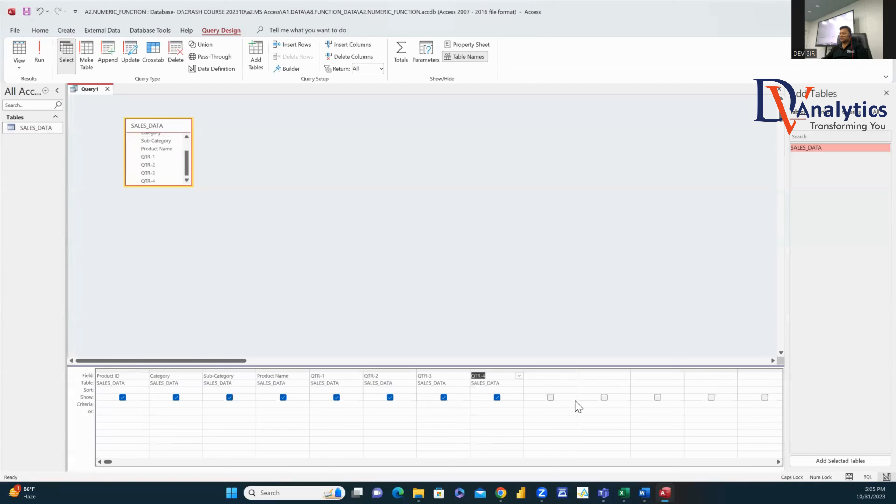
Step: Start a calculated field named TOTAL_SALES after QTR-4 and open it in the Expression Builder
{"action": "left_click", "coordinate": [555, 377]}
{"action": "type", "text": "TOTA"}
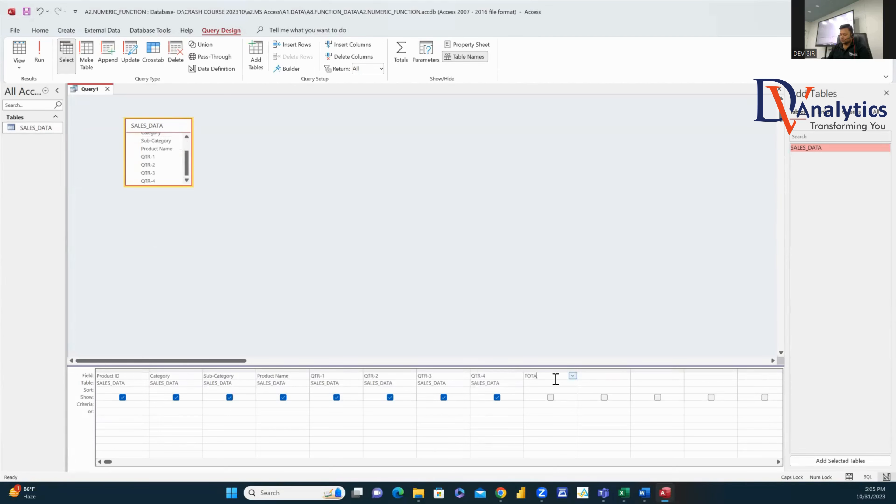
{"action": "type", "text": "L_SALES:"}
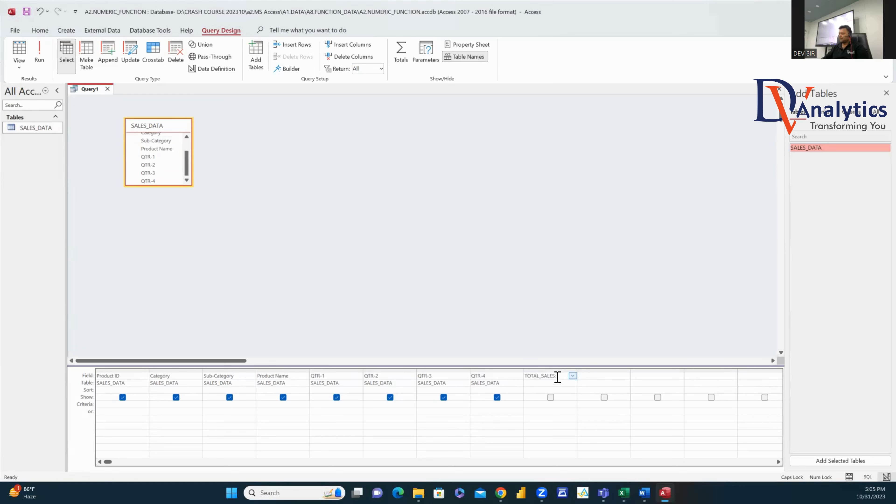
{"action": "right_click", "coordinate": [556, 377]}
{"action": "left_click", "coordinate": [584, 437]}
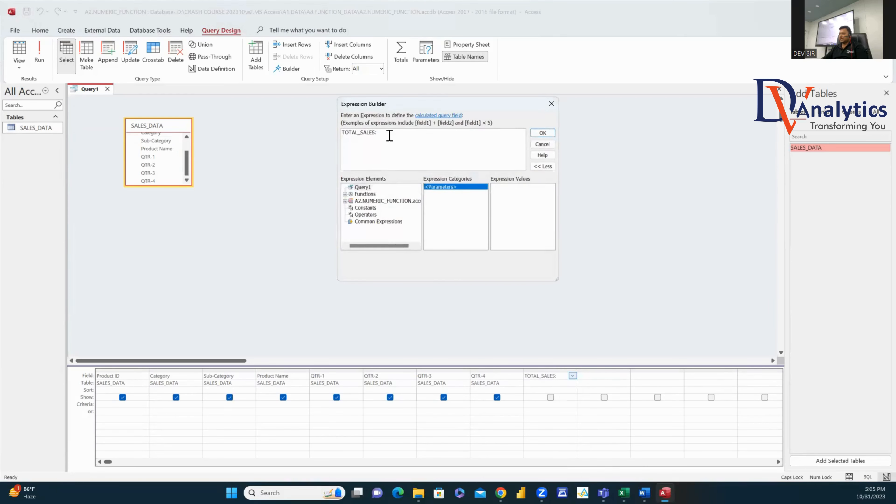
Step: Browse the built-in function categories and examine the functions available under Math
{"action": "left_click", "coordinate": [345, 194]}
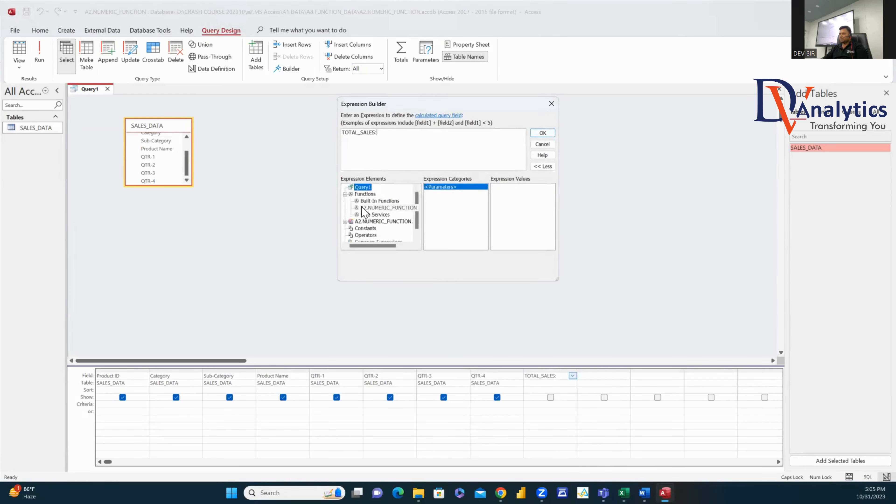
{"action": "left_click", "coordinate": [377, 201]}
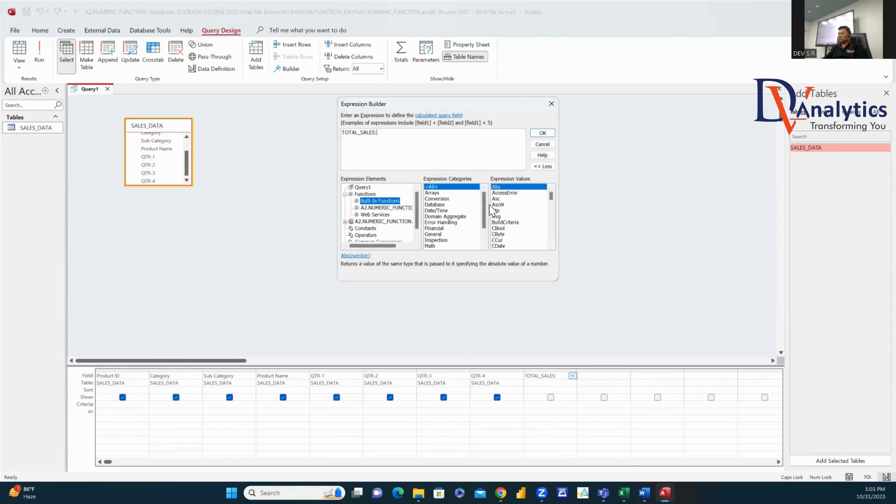
{"action": "scroll", "coordinate": [486, 208], "scroll_direction": "down", "scroll_amount": 2}
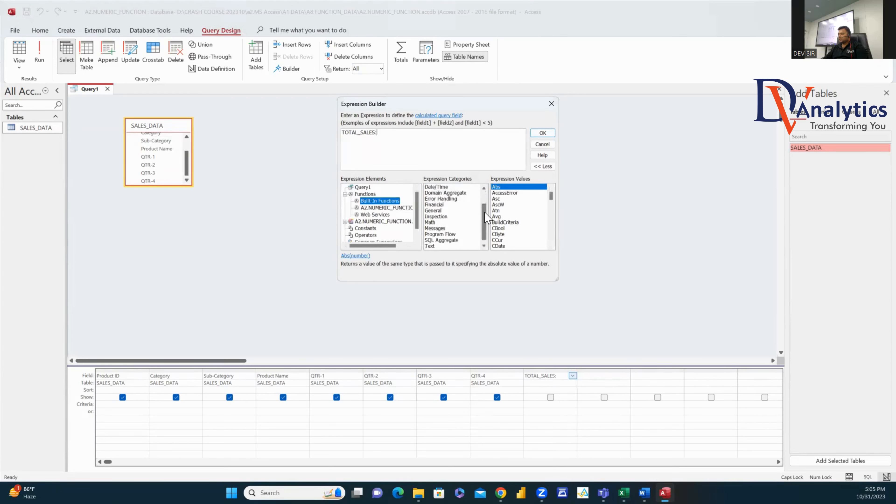
{"action": "left_click", "coordinate": [436, 222]}
{"action": "scroll", "coordinate": [555, 239], "scroll_direction": "down", "scroll_amount": 1}
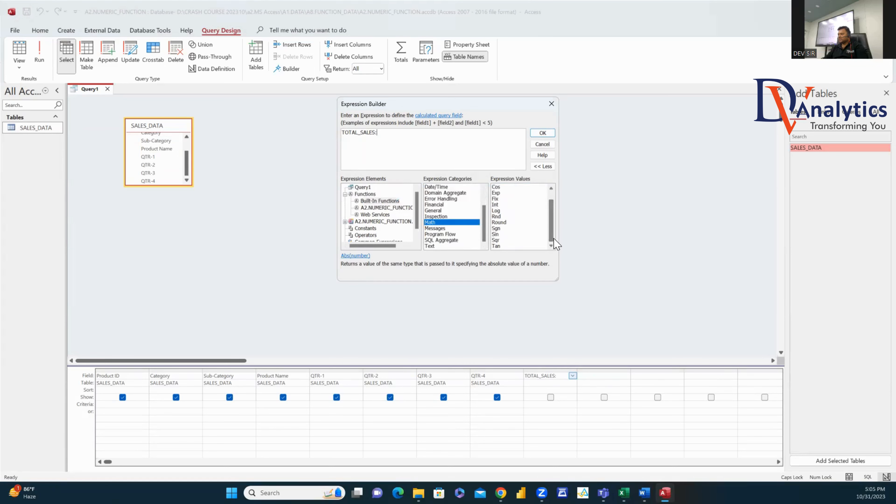
{"action": "scroll", "coordinate": [554, 202], "scroll_direction": "up", "scroll_amount": 1}
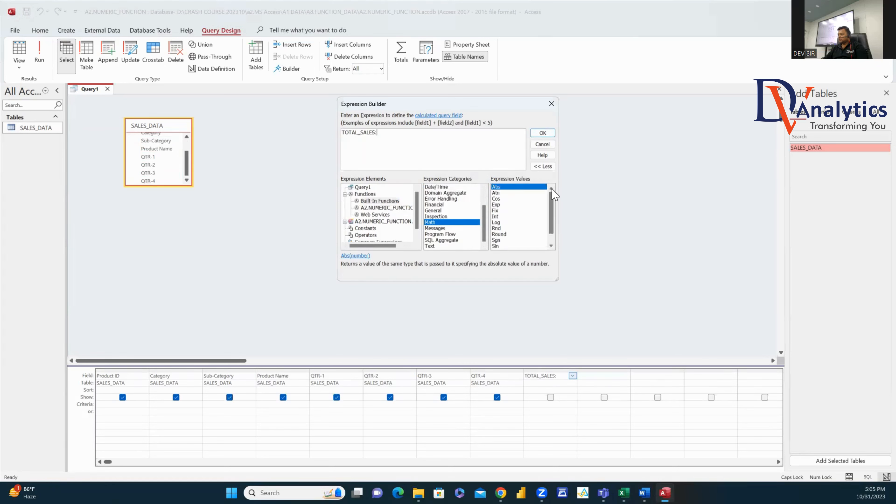
{"action": "scroll", "coordinate": [486, 228], "scroll_direction": "up", "scroll_amount": 2}
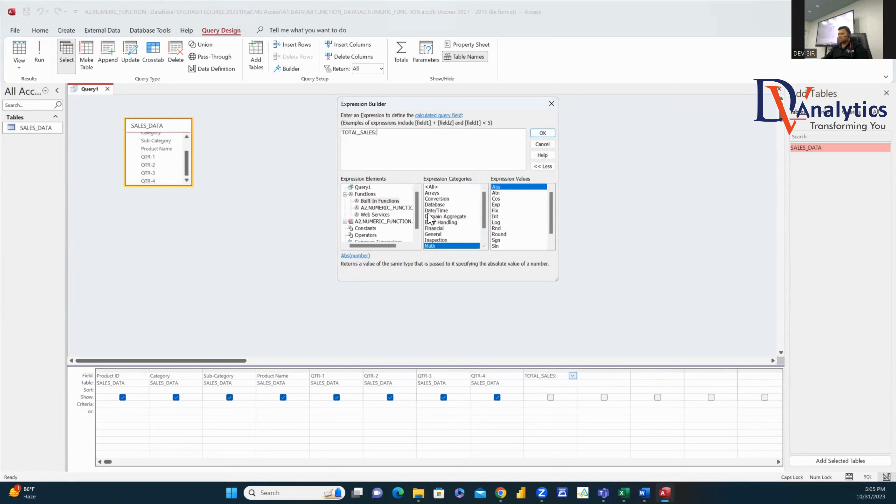
{"action": "scroll", "coordinate": [485, 229], "scroll_direction": "down", "scroll_amount": 2}
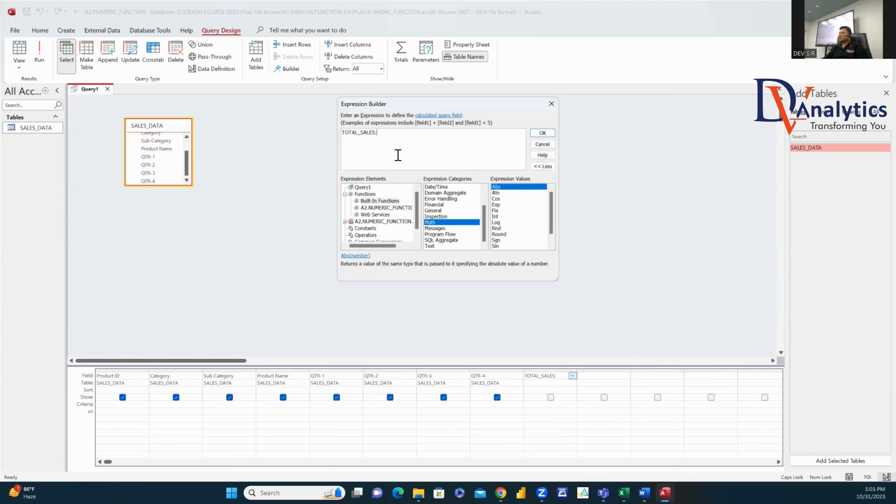
Step: Define TOTAL_SALES as the sum of the SALES_DATA fields QTR-1, QTR-2, QTR-3 and QTR-4 without the expression placeholder, and run the query
{"action": "left_click", "coordinate": [345, 222]}
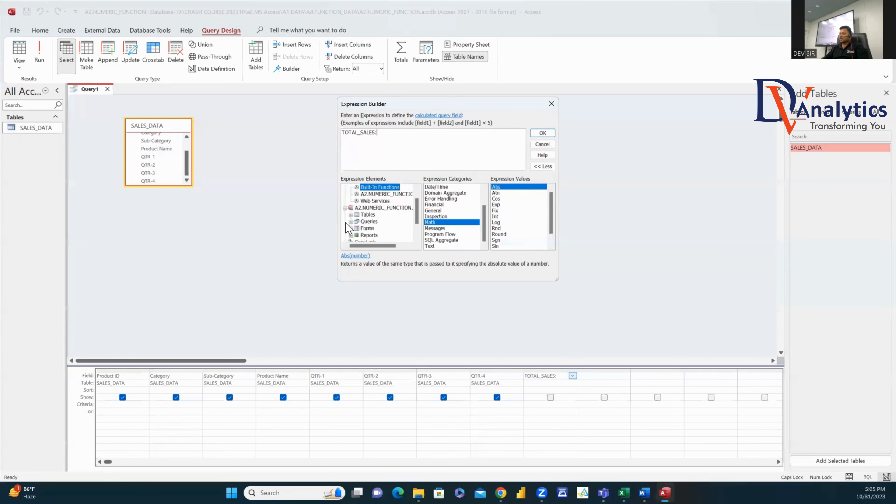
{"action": "left_click", "coordinate": [351, 214]}
{"action": "left_click", "coordinate": [380, 221]}
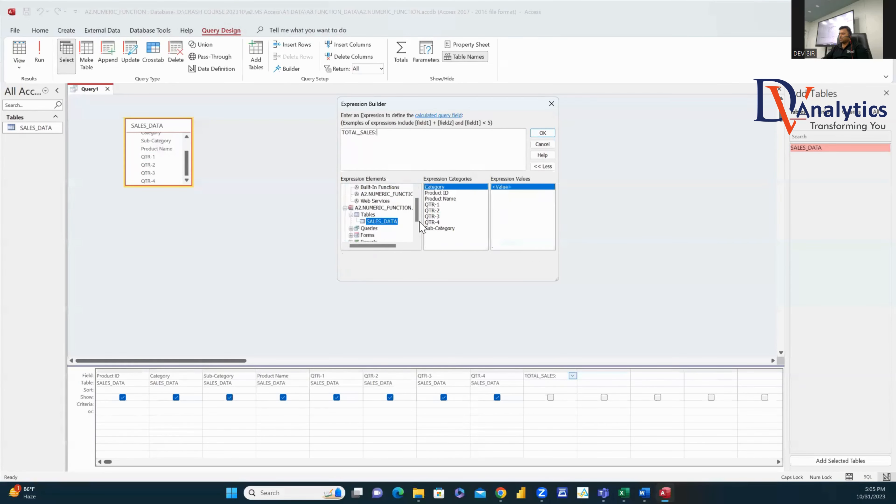
{"action": "double_click", "coordinate": [435, 205]}
{"action": "type", "text": "+"}
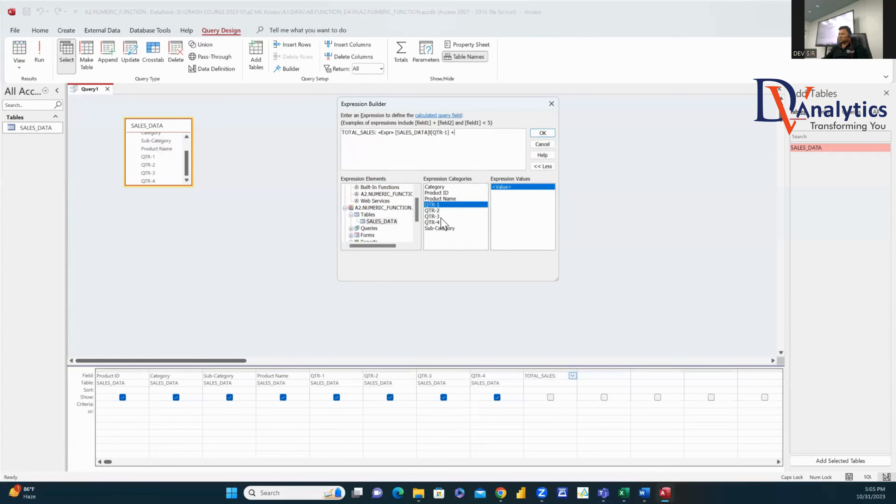
{"action": "double_click", "coordinate": [434, 211]}
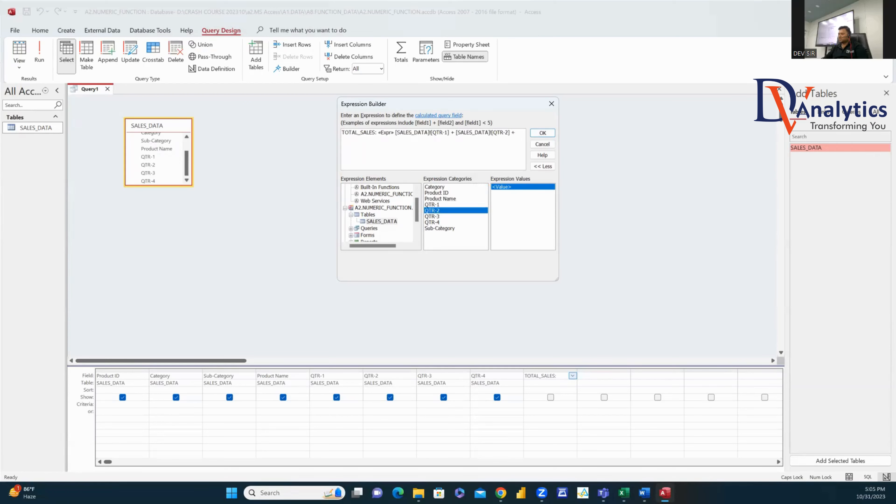
{"action": "double_click", "coordinate": [441, 217]}
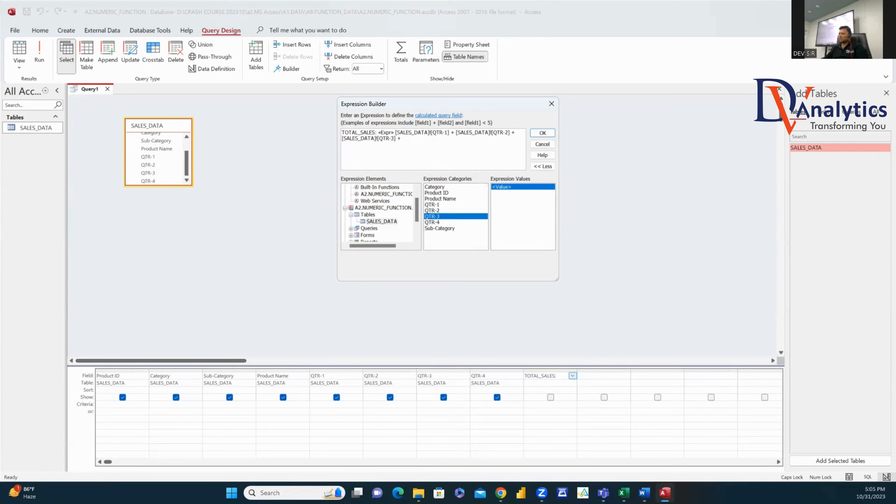
{"action": "type", "text": "+"}
{"action": "double_click", "coordinate": [436, 223]}
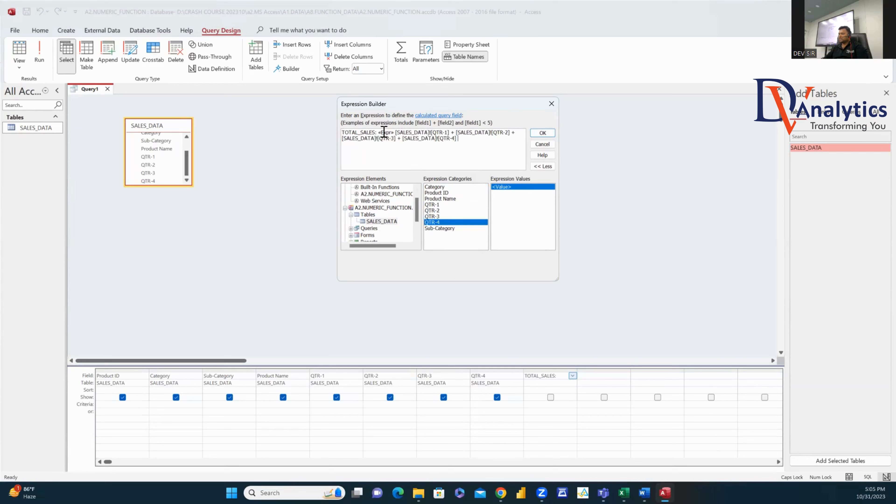
{"action": "key", "text": "BackSpace"}
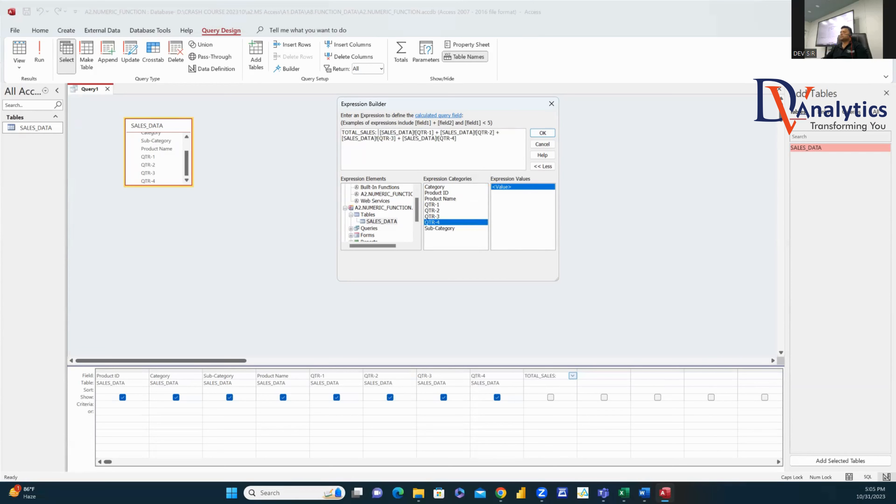
{"action": "left_click", "coordinate": [542, 133]}
{"action": "left_click", "coordinate": [39, 54]}
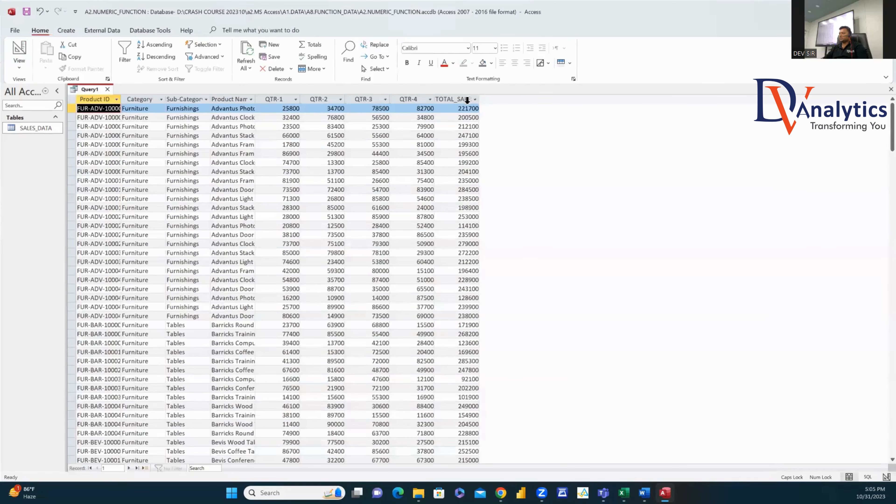
Step: Return to the query design, start a calculated field named QTR_1_RATE after TOTAL_SALES and open it in the Expression Builder
{"action": "left_click", "coordinate": [27, 53]}
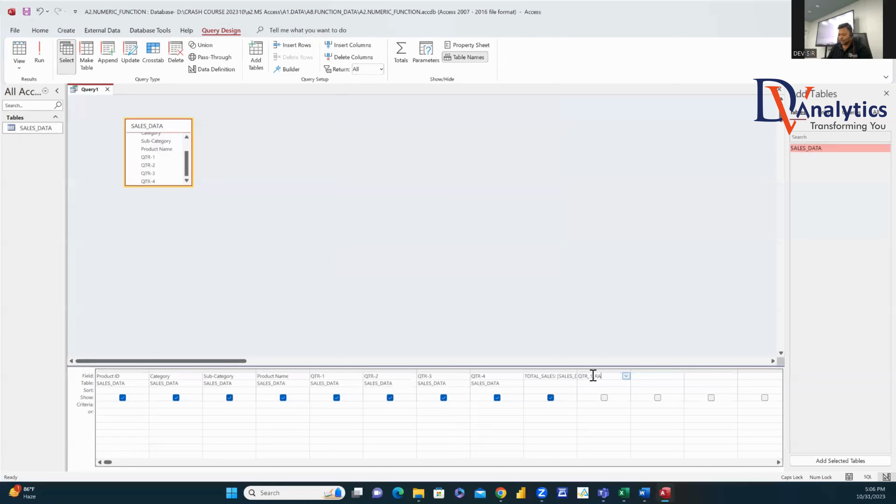
{"action": "right_click", "coordinate": [613, 374]}
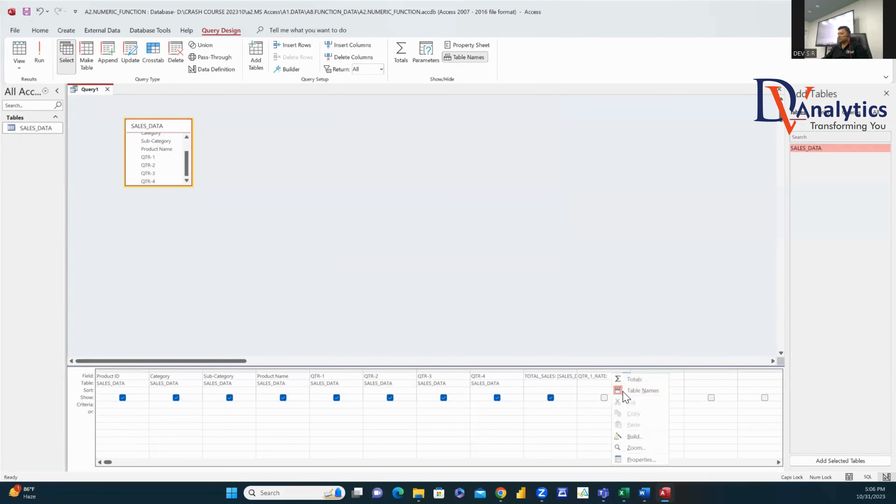
{"action": "left_click", "coordinate": [633, 437]}
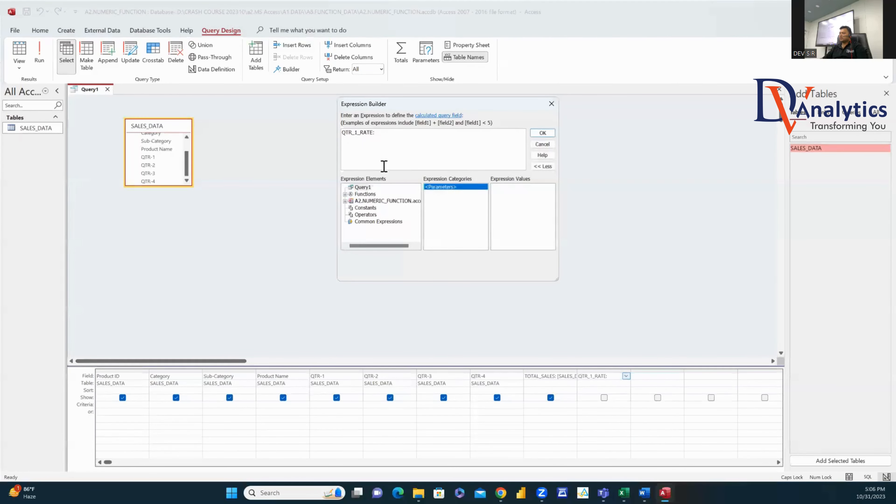
Step: Define QTR_1_RATE as [SALES_DATA]![QTR-1] /TOTAL_SALES, removing the expression placeholder
{"action": "left_click", "coordinate": [345, 201]}
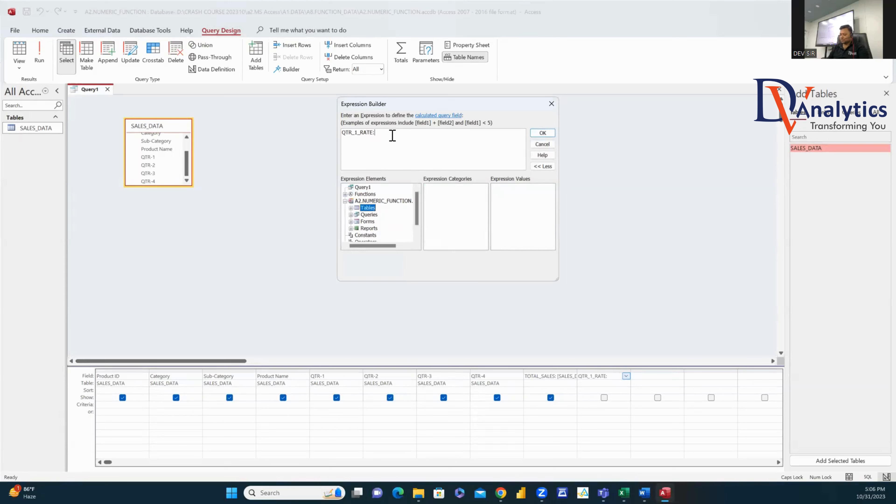
{"action": "left_click", "coordinate": [350, 208]}
{"action": "left_click", "coordinate": [378, 215]}
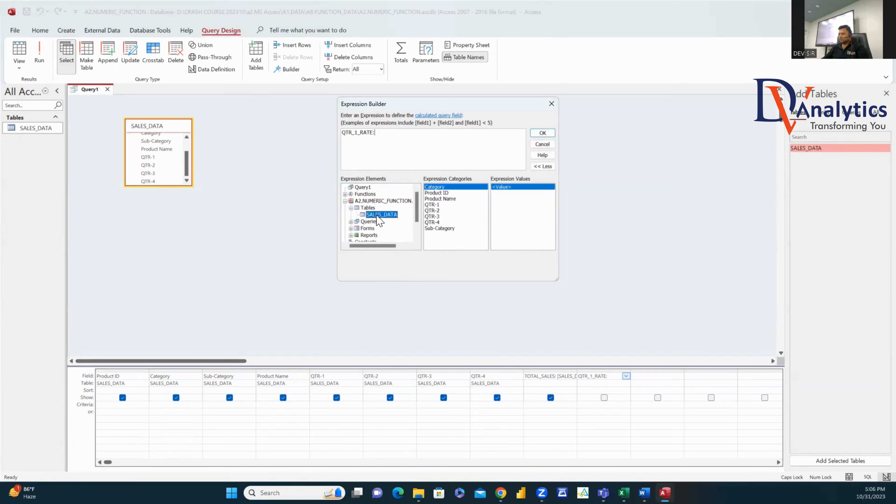
{"action": "double_click", "coordinate": [434, 204]}
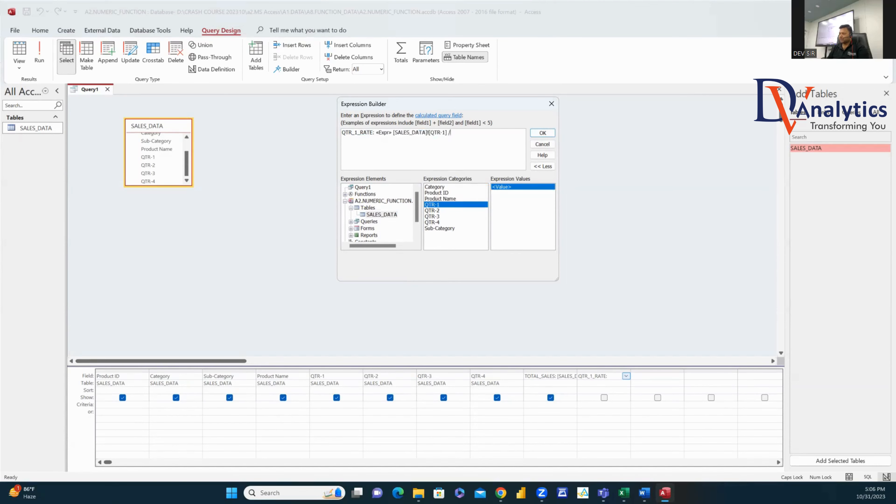
{"action": "type", "text": "/TOTAL_SALES"}
{"action": "double_click", "coordinate": [386, 133]}
{"action": "key", "text": "Delete"}
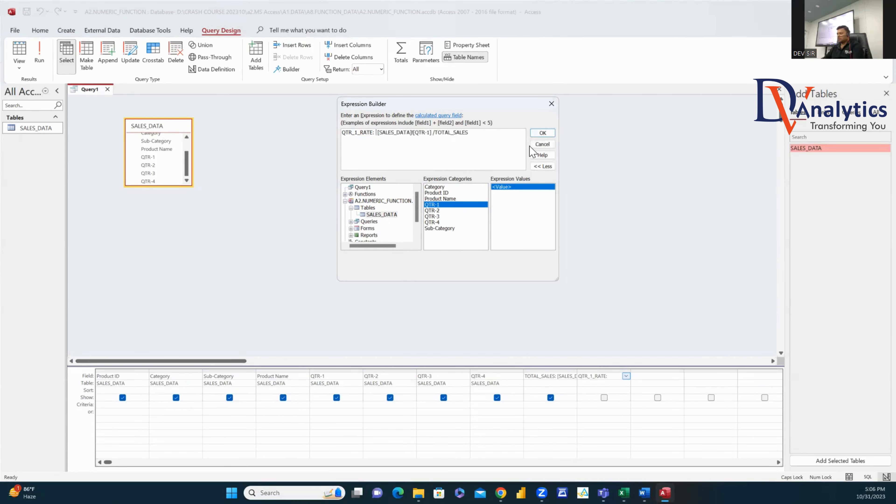
{"action": "left_click", "coordinate": [541, 133]}
Step: Run the query and widen the QTR_1_RATE column to fit its values
{"action": "left_click", "coordinate": [40, 55]}
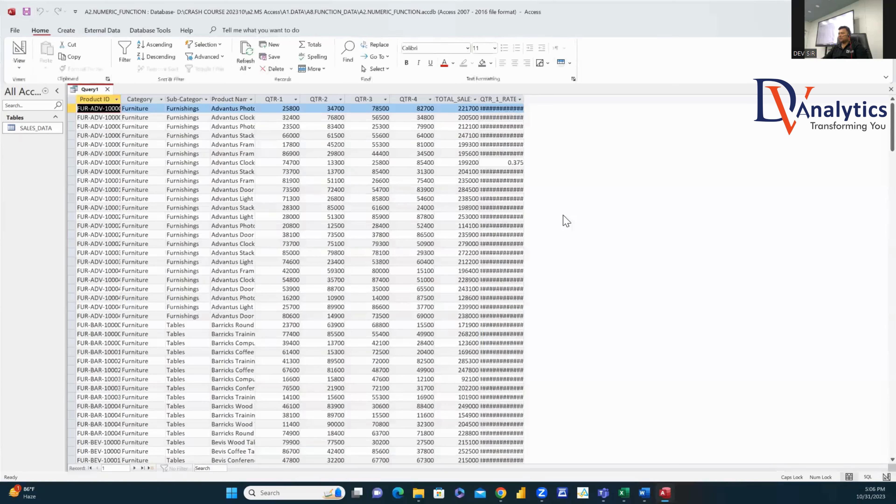
{"action": "double_click", "coordinate": [544, 103]}
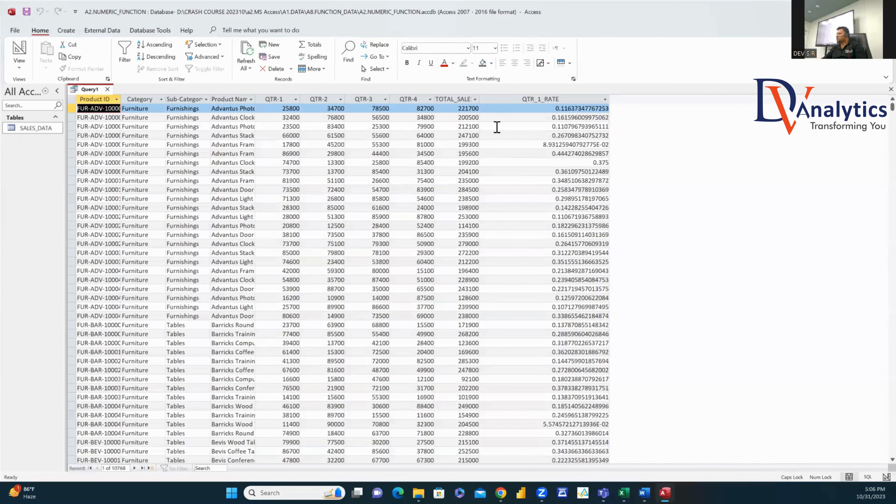
Step: Wrap the QTR_1_RATE expression in a FORMAT function with the "PERCENT" format in the query design, and run the query
{"action": "left_click", "coordinate": [21, 49]}
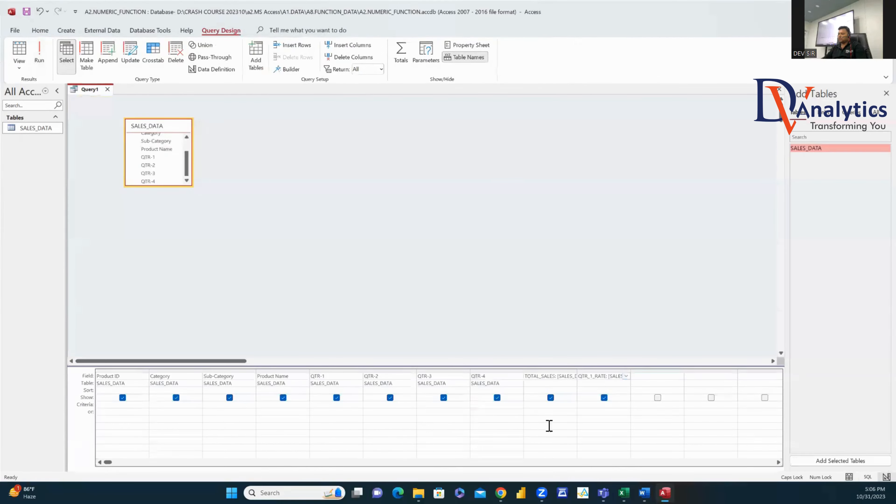
{"action": "right_click", "coordinate": [606, 376]}
{"action": "left_click", "coordinate": [630, 439]}
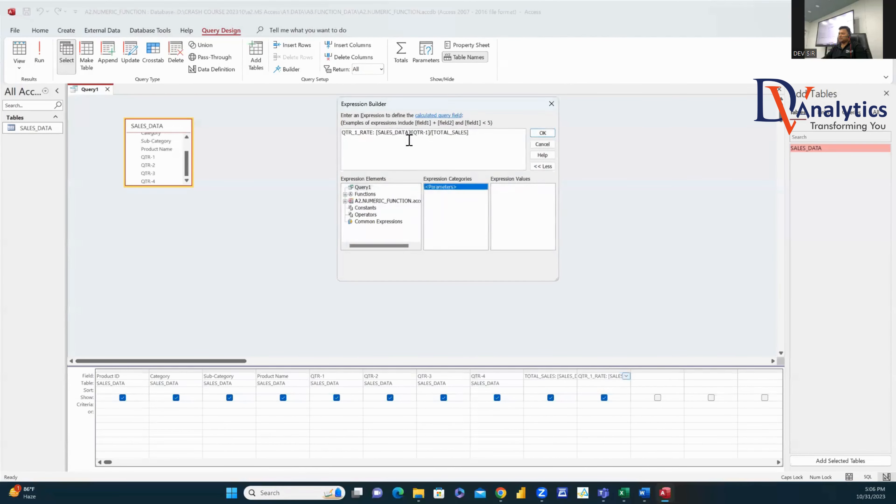
{"action": "type", "text": "FROMA"}
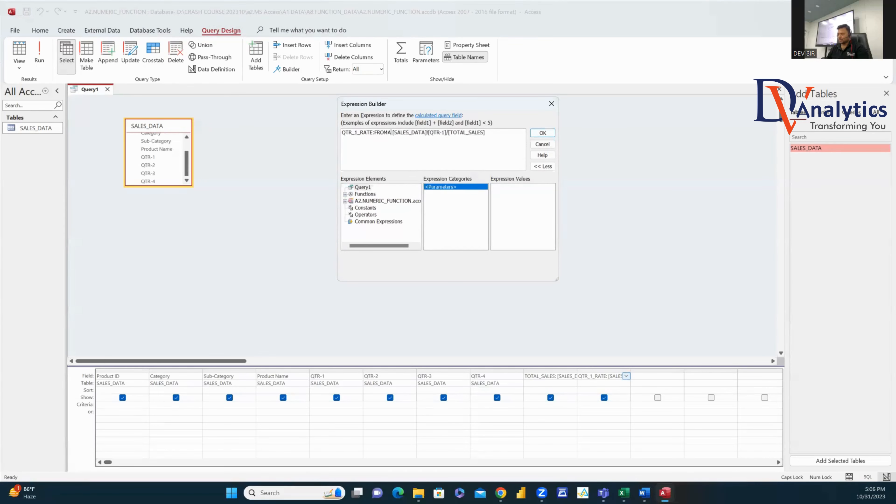
{"action": "key", "text": "BackSpace"}
{"action": "key", "text": "BackSpace"}
{"action": "key", "text": "BackSpace"}
{"action": "key", "text": "BackSpace"}
{"action": "type", "text": "ORMAT"}
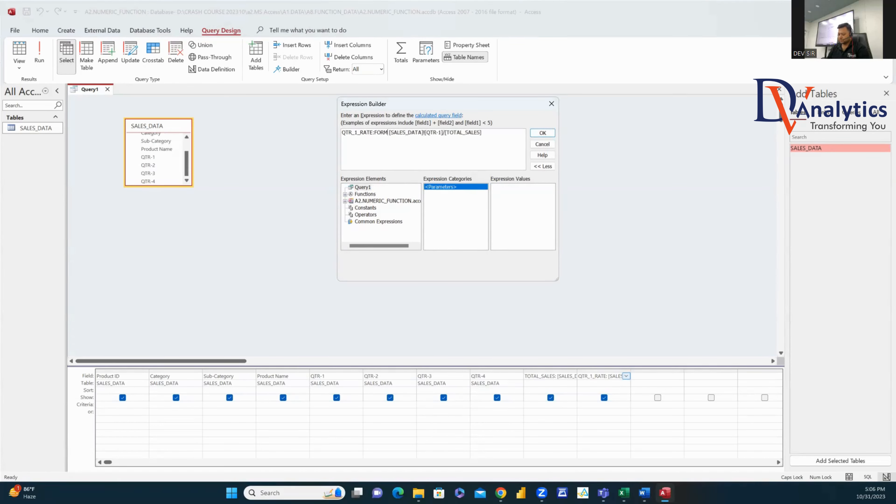
{"action": "type", "text": "("}
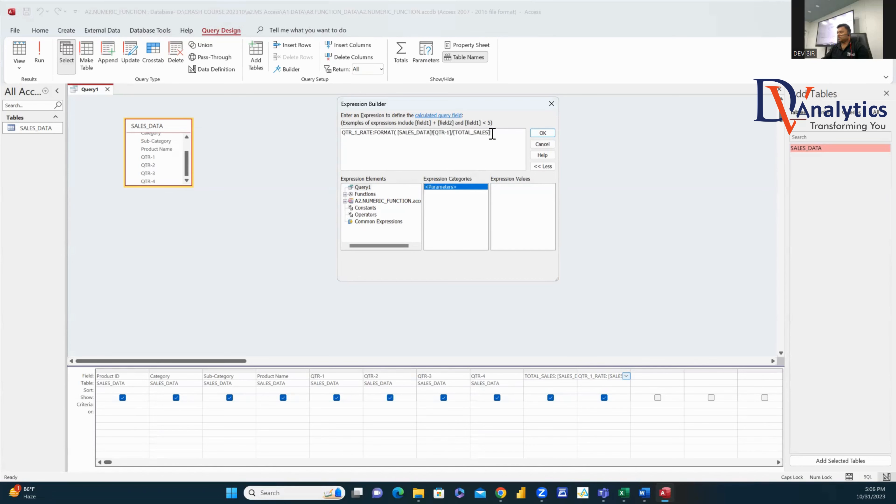
{"action": "type", "text": ",\"PERCENT"}
{"action": "left_click", "coordinate": [543, 133]}
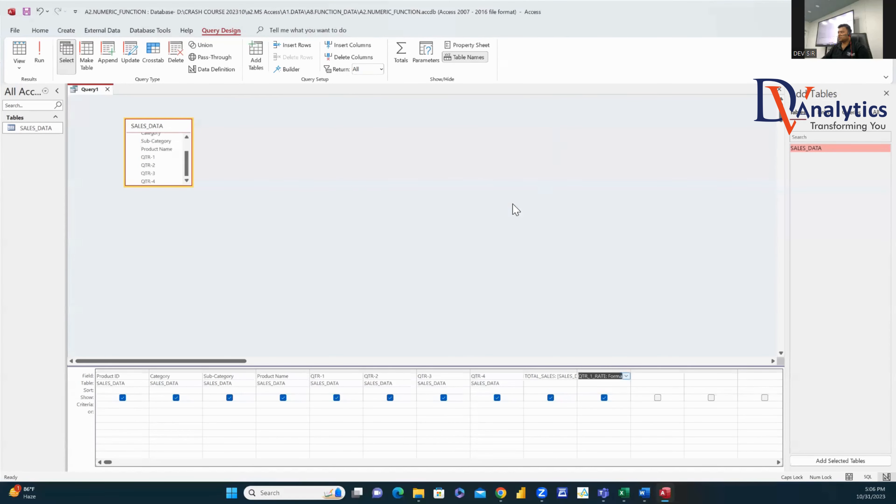
{"action": "left_click", "coordinate": [40, 54]}
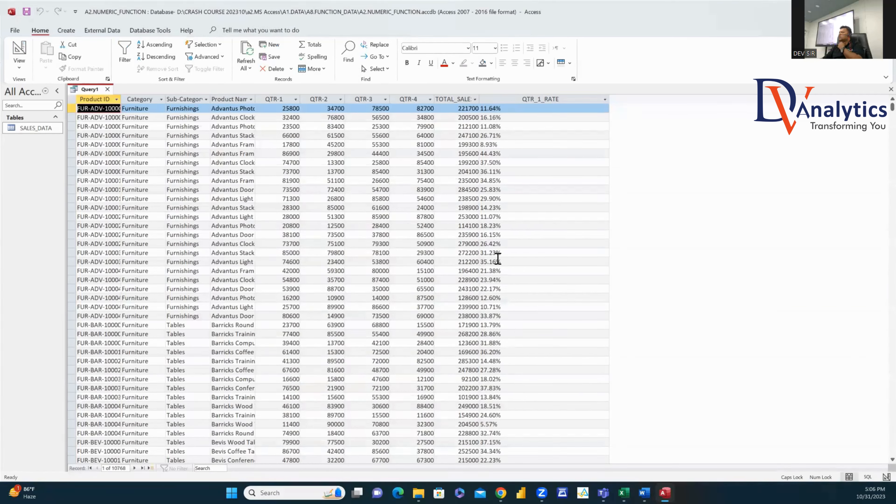
Step: Save the query as Query1 and close the A2.NUMERIC_FUNCTION database
{"action": "key", "text": "ctrl+s"}
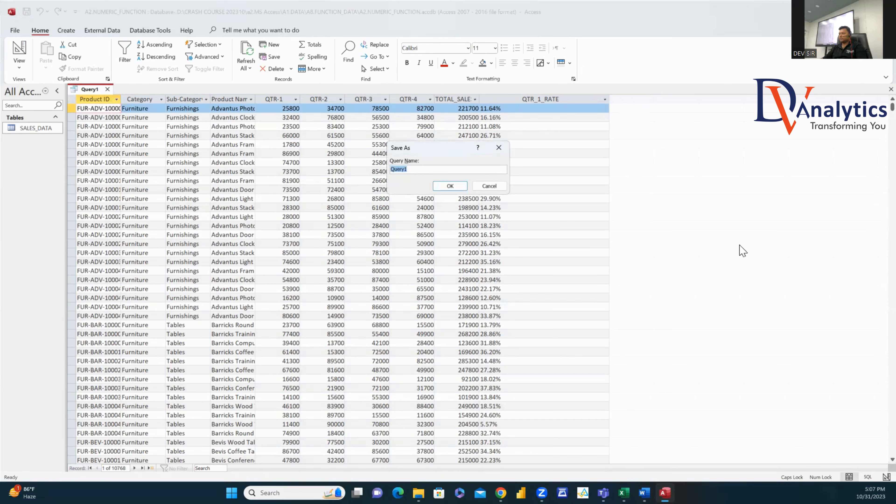
{"action": "left_click", "coordinate": [450, 186]}
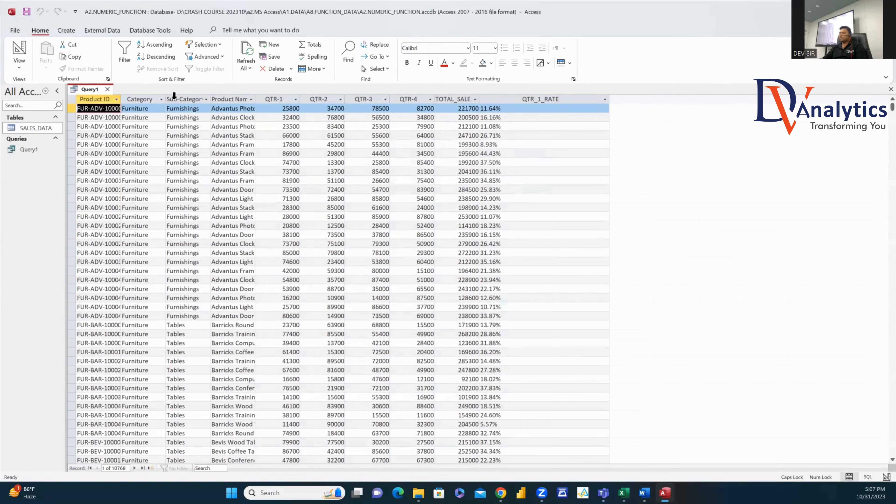
{"action": "left_click", "coordinate": [885, 12]}
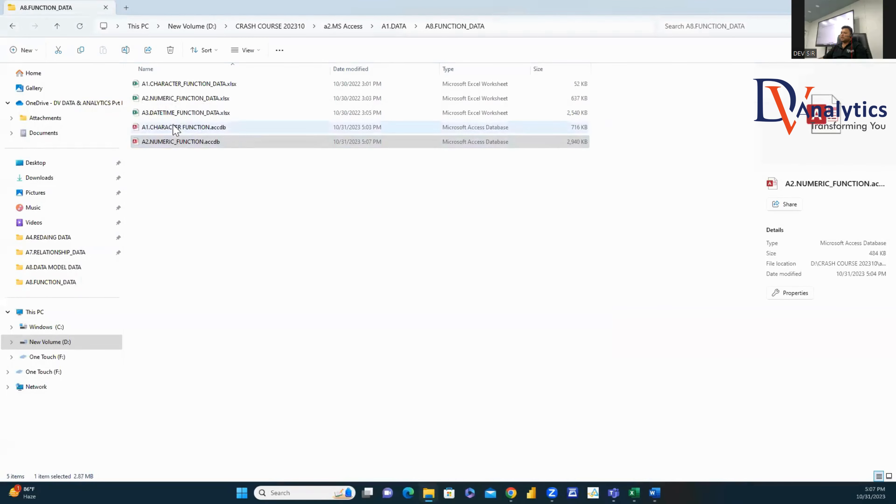
Step: Open A3.DATETIME_FUNCTION_DATA.xlsx in Excel and copy columns A to F of Sheet1 into a new sheet starting at column A
{"action": "left_click", "coordinate": [176, 117]}
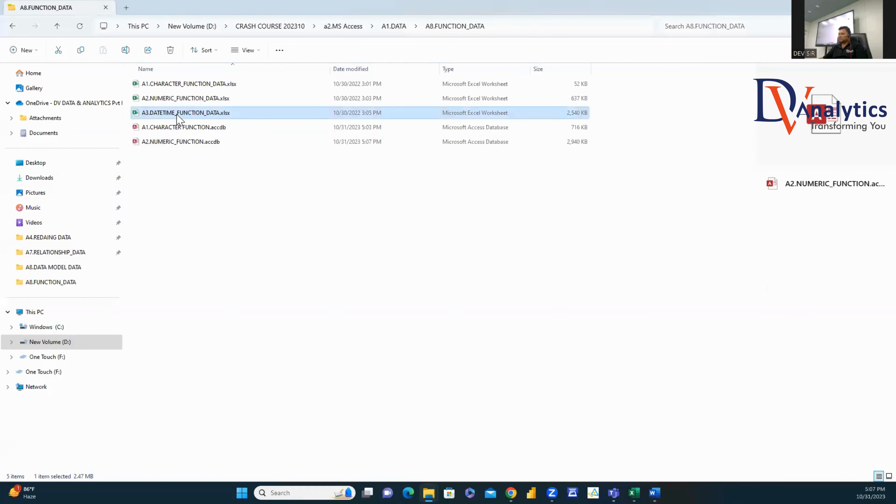
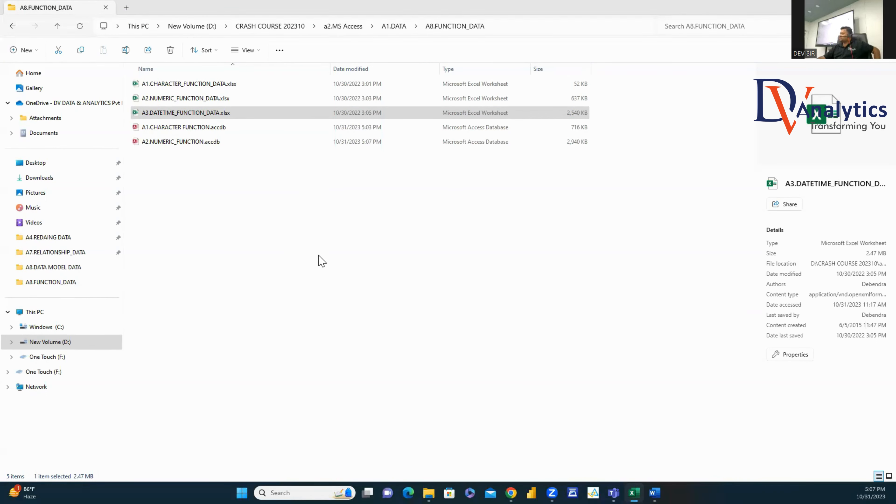
{"action": "key", "text": "Return"}
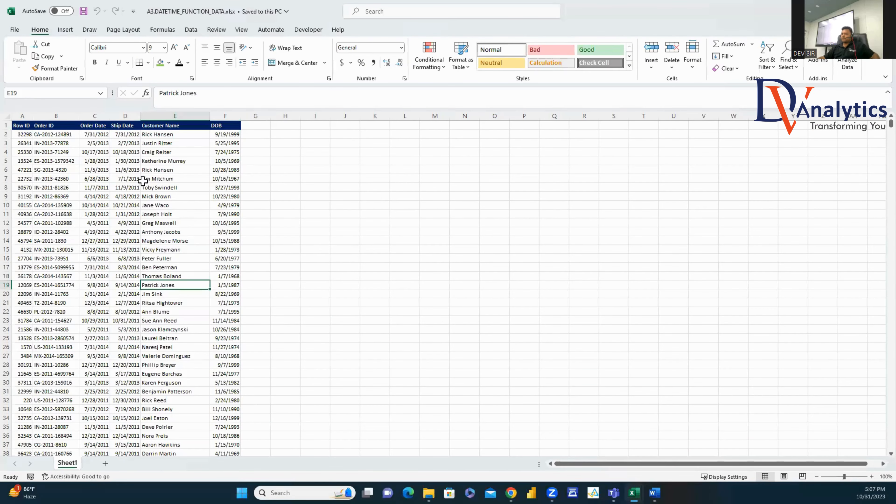
{"action": "left_click_drag", "start_coordinate": [26, 112], "coordinate": [232, 144]}
{"action": "key", "text": "ctrl+c"}
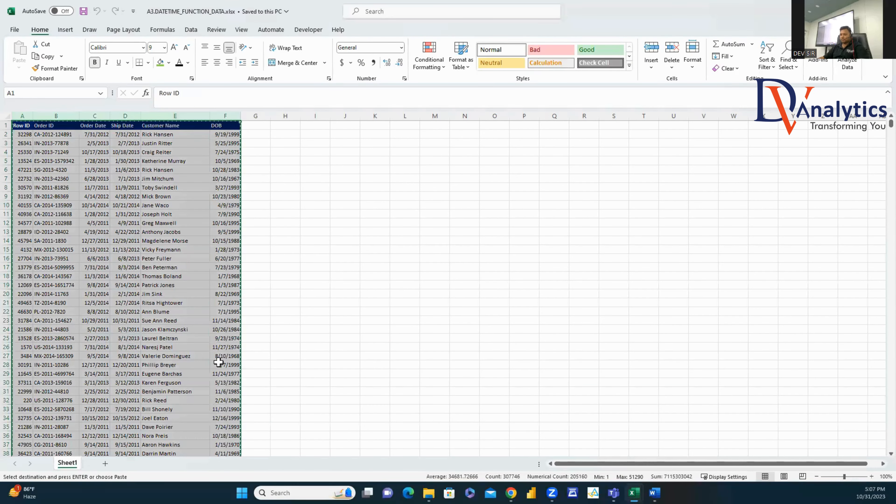
{"action": "left_click", "coordinate": [105, 464]}
{"action": "left_click", "coordinate": [26, 116]}
{"action": "key", "text": "ctrl+v"}
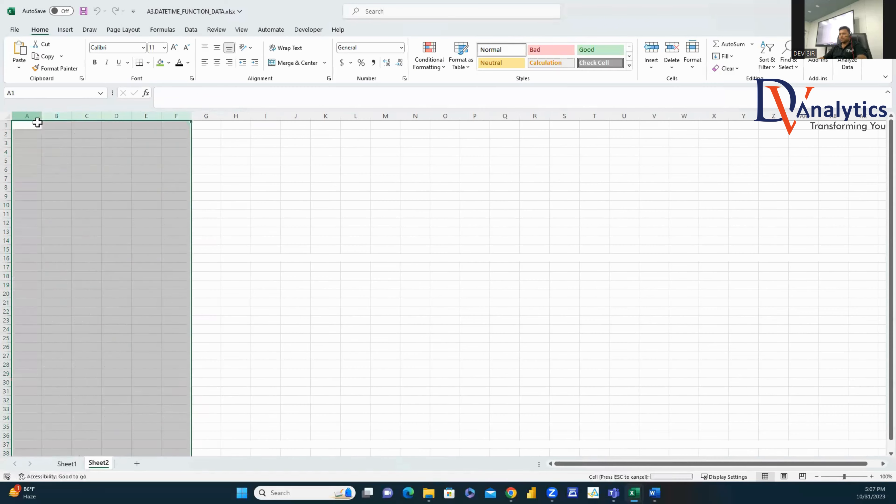
{"action": "left_click", "coordinate": [94, 135]}
{"action": "left_click", "coordinate": [94, 125]}
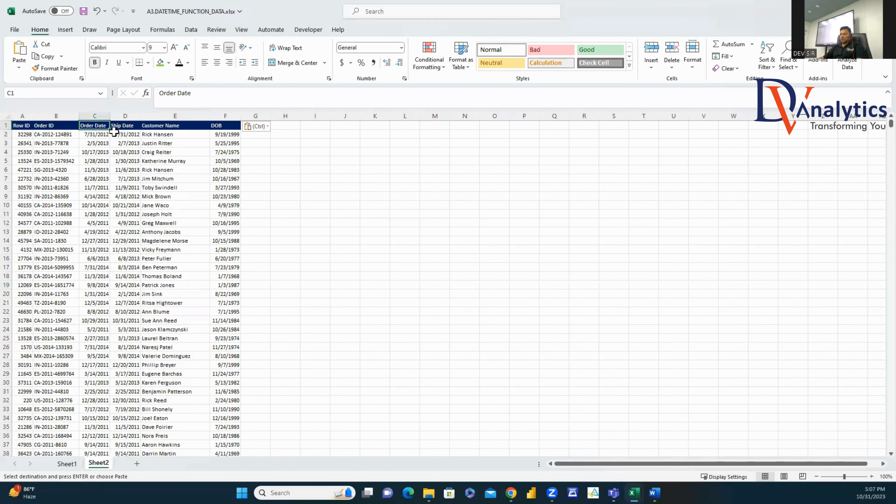
{"action": "left_click_drag", "start_coordinate": [296, 178], "coordinate": [290, 171]}
{"action": "key", "text": "Escape"}
Step: Add the headers ORDER_YEAR in G1 and ORDER_MONTH in H1, fitting column H to its header
{"action": "left_click", "coordinate": [265, 127]}
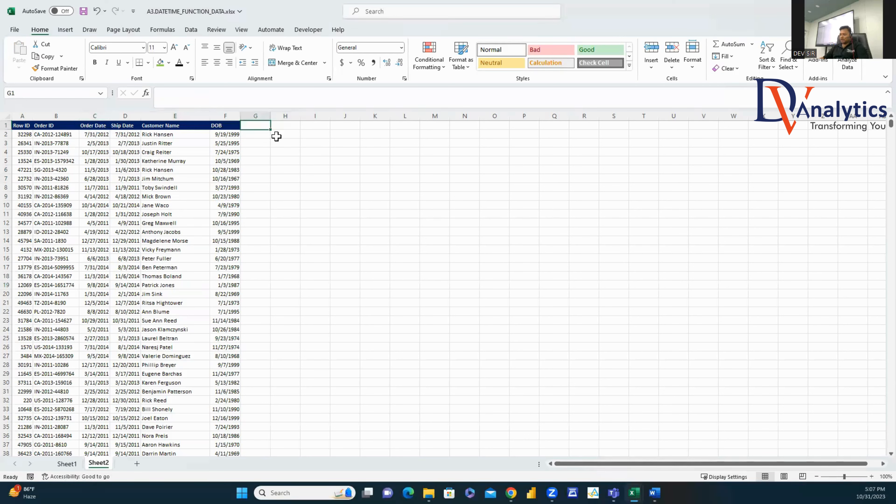
{"action": "type", "text": "ORDER_YEAR"}
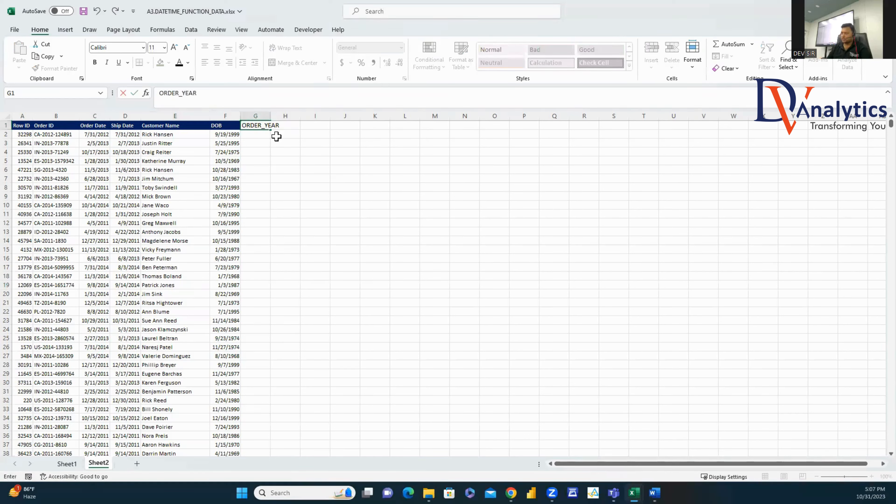
{"action": "left_click", "coordinate": [288, 125]}
{"action": "type", "text": "ORDER_MONTH"}
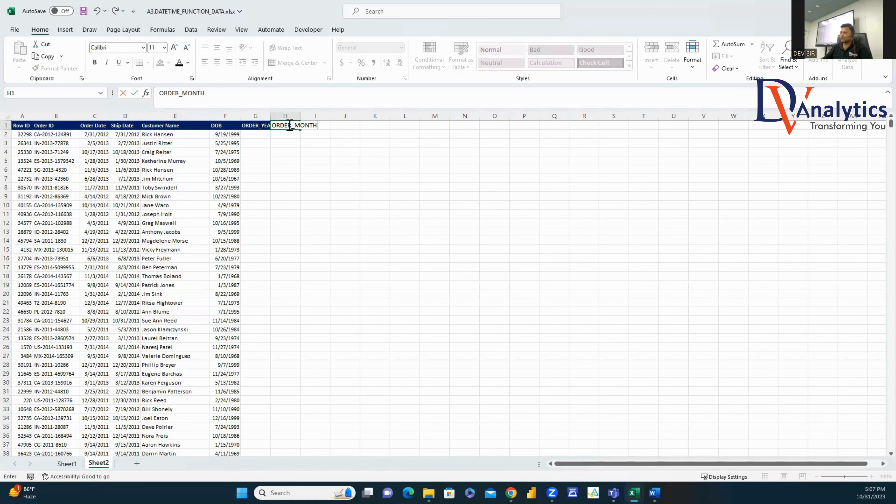
{"action": "left_click", "coordinate": [303, 149]}
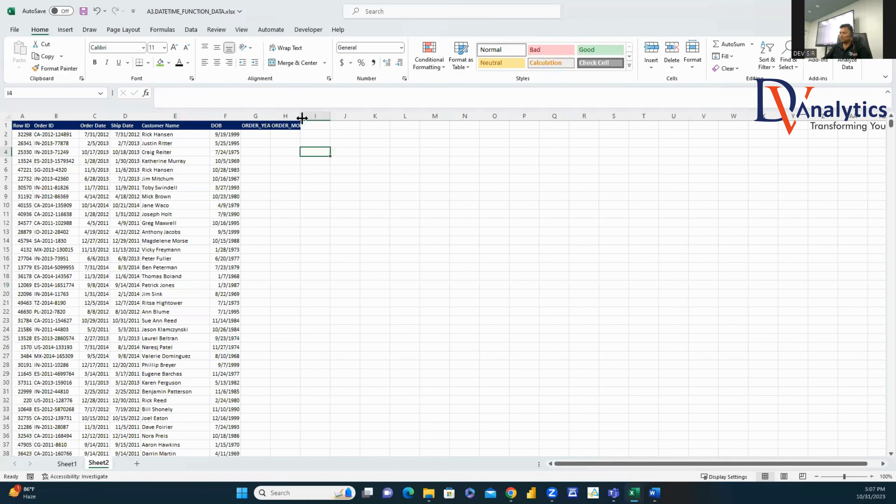
{"action": "double_click", "coordinate": [301, 117]}
Step: Add the headers ORDER_DAY in I1 and ORDER_YEARMO in J1, and auto-fit the widths of the new columns
{"action": "left_click", "coordinate": [333, 128]}
{"action": "type", "text": "ORDER_DAY"}
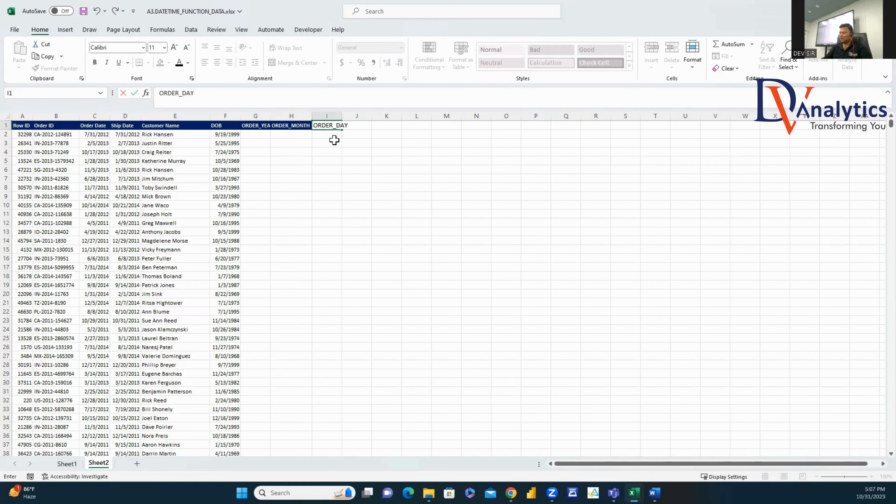
{"action": "left_click", "coordinate": [334, 140]}
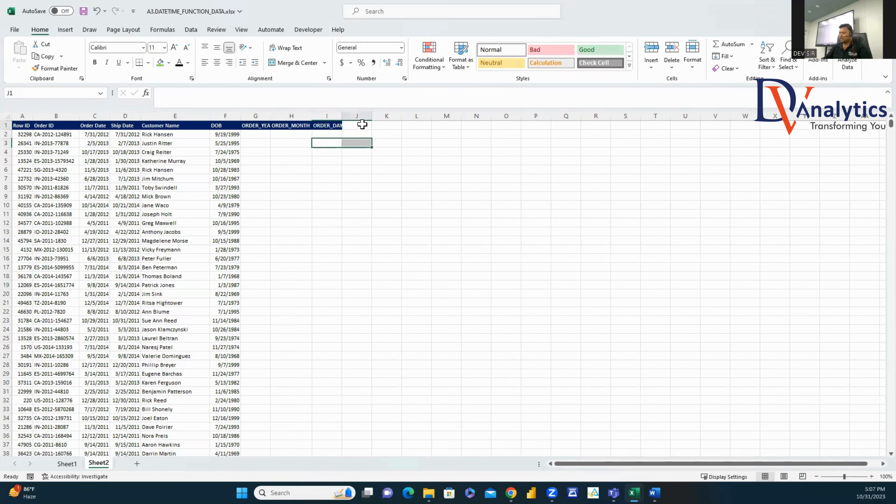
{"action": "left_click", "coordinate": [360, 125]}
{"action": "type", "text": "ORDER_YEARMO"}
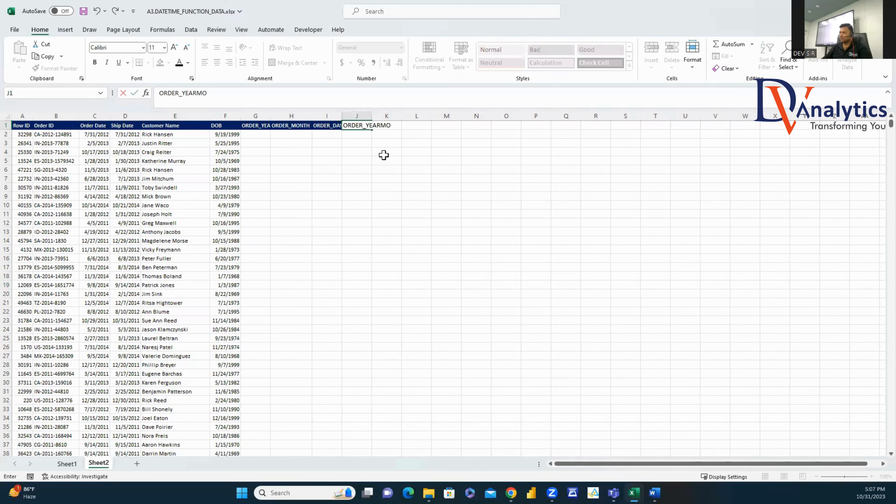
{"action": "left_click_drag", "start_coordinate": [385, 170], "coordinate": [384, 161]}
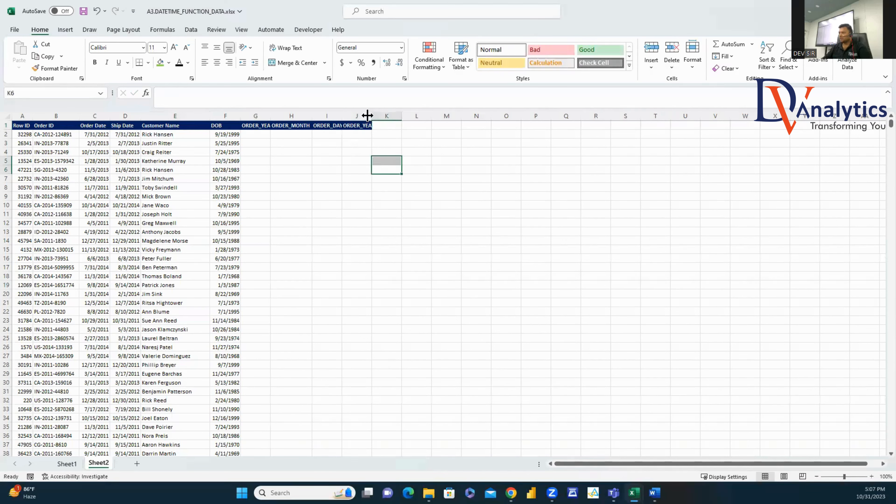
{"action": "left_click", "coordinate": [270, 116]}
{"action": "left_click_drag", "start_coordinate": [260, 115], "coordinate": [381, 115]}
{"action": "double_click", "coordinate": [270, 116]}
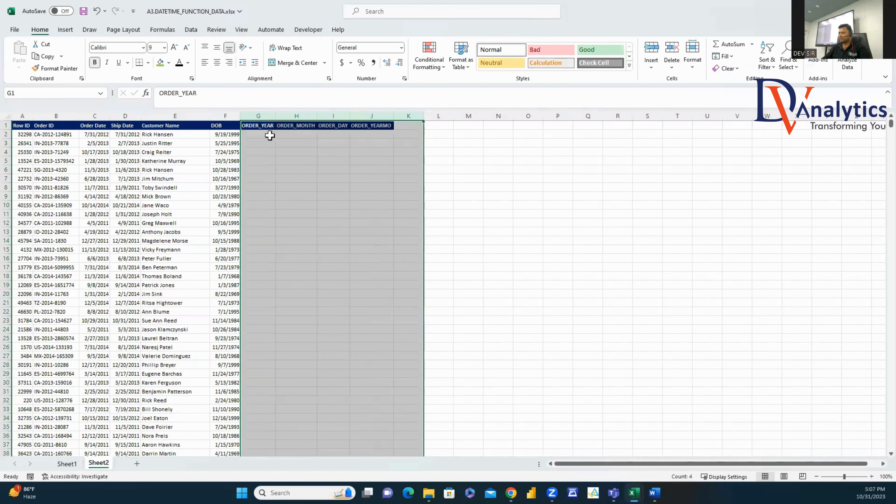
Step: Extract the year of the Order Date in G2 with the YEAR function on C2, and fill it down the ORDER_YEAR column
{"action": "left_click", "coordinate": [270, 135]}
{"action": "type", "text": "=YEAR"}
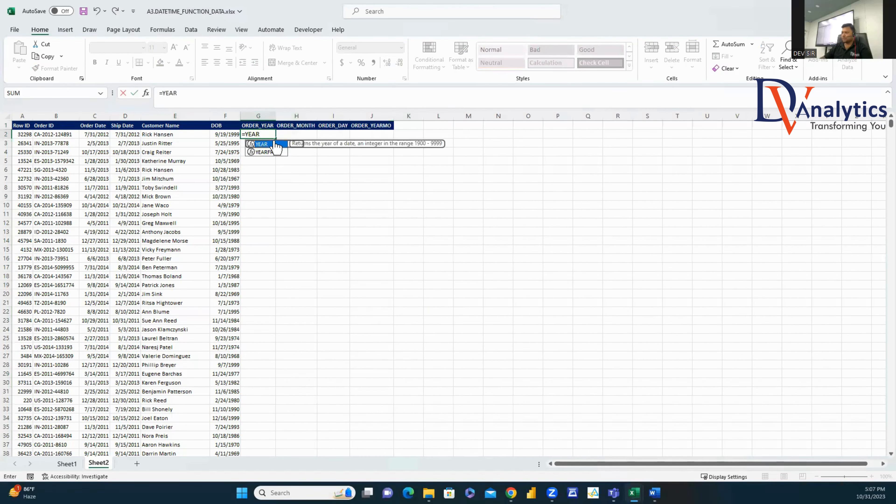
{"action": "double_click", "coordinate": [276, 144]}
{"action": "left_click", "coordinate": [97, 135]}
{"action": "key", "text": "Return"}
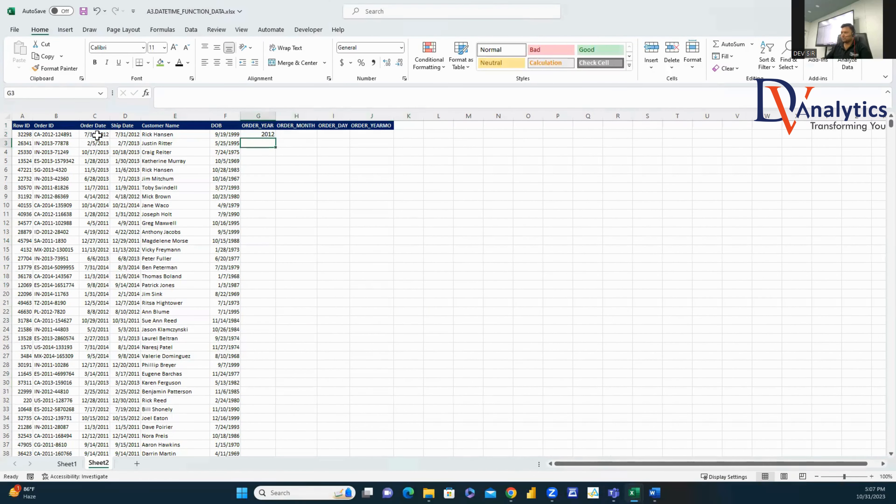
{"action": "left_click", "coordinate": [271, 134]}
{"action": "key", "text": "ctrl+shift+Down"}
{"action": "key", "text": "ctrl+d"}
Step: Extract the month of the Order Date in H2 with the MONTH function on C2, and fill it down the ORDER_MONTH column
{"action": "left_click", "coordinate": [290, 134]}
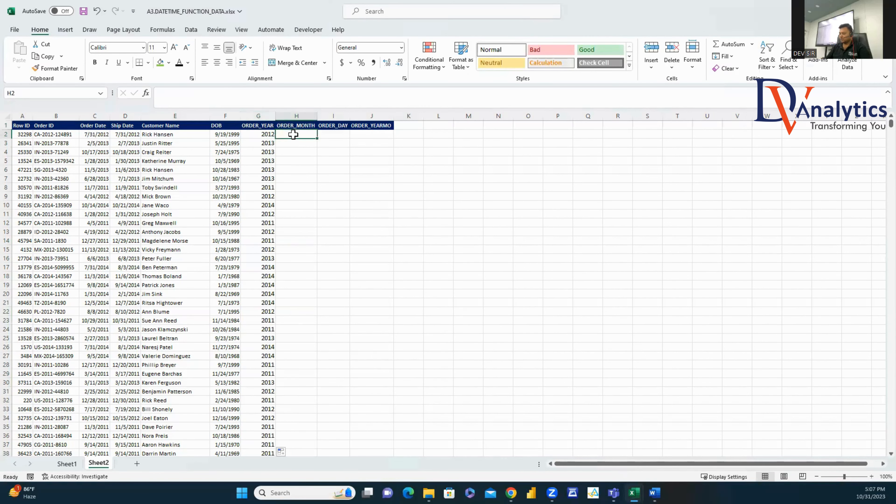
{"action": "type", "text": "=MONTH("}
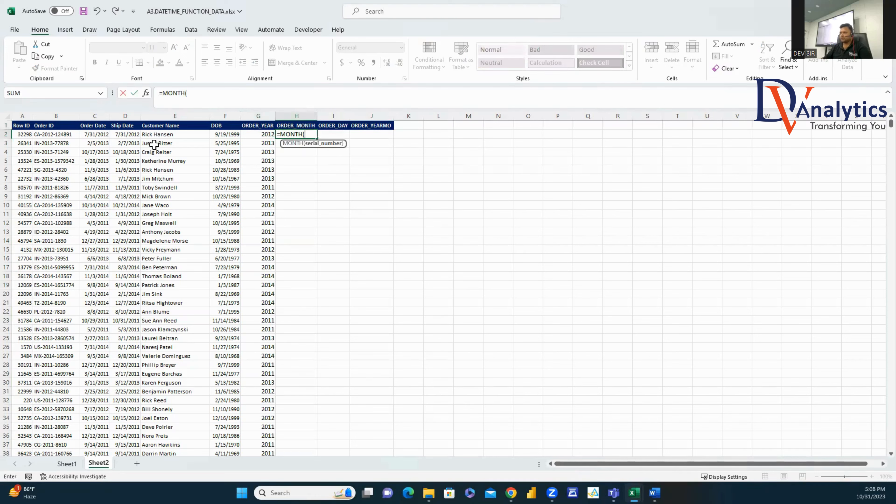
{"action": "left_click", "coordinate": [102, 134]}
{"action": "key", "text": "Return"}
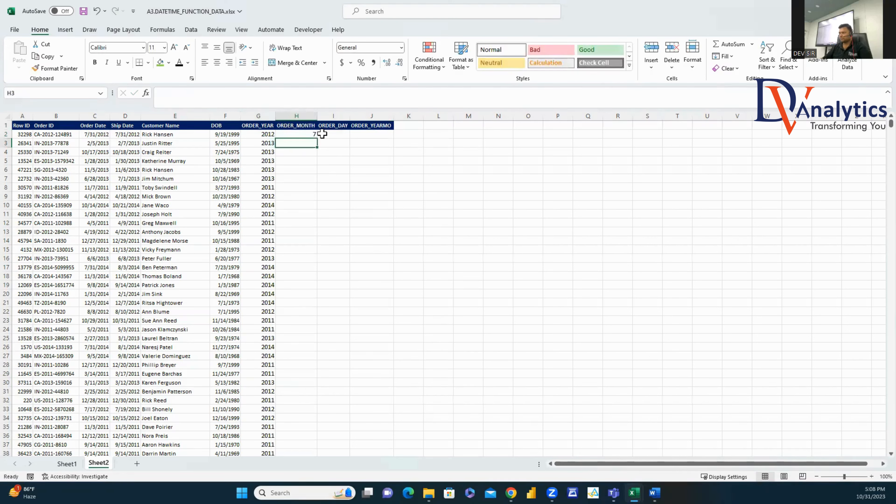
{"action": "left_click", "coordinate": [312, 135]}
{"action": "key", "text": "ctrl+shift+Down"}
{"action": "key", "text": "ctrl+d"}
Step: Extract the day of the Order Date in I2 with the DAY function on C2, and fill it down the ORDER_DAY column
{"action": "left_click", "coordinate": [326, 133]}
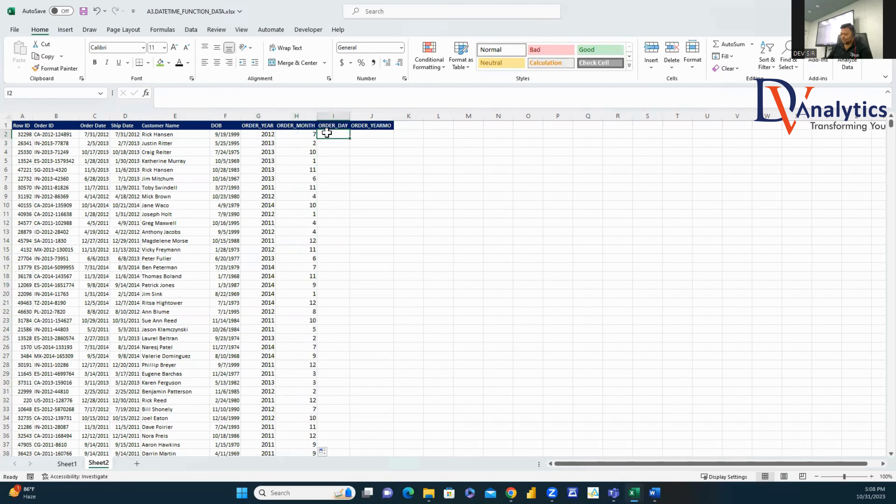
{"action": "type", "text": "=DAY("}
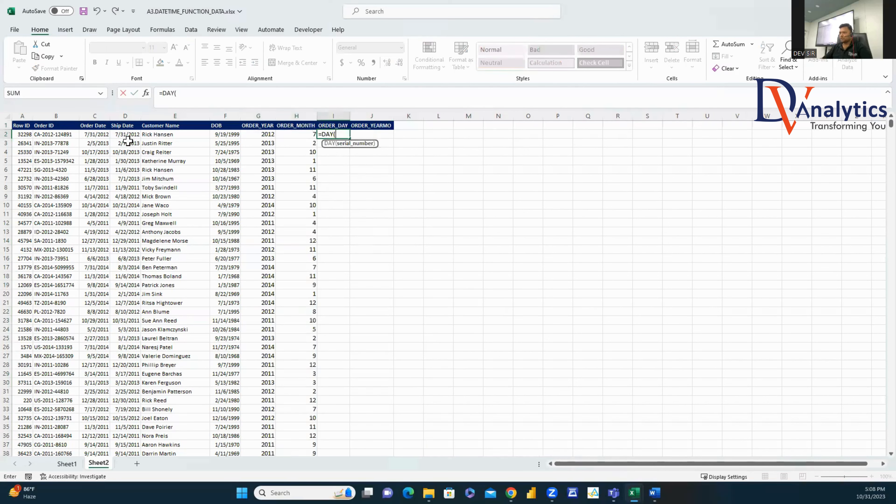
{"action": "left_click", "coordinate": [104, 134]}
{"action": "key", "text": "Return"}
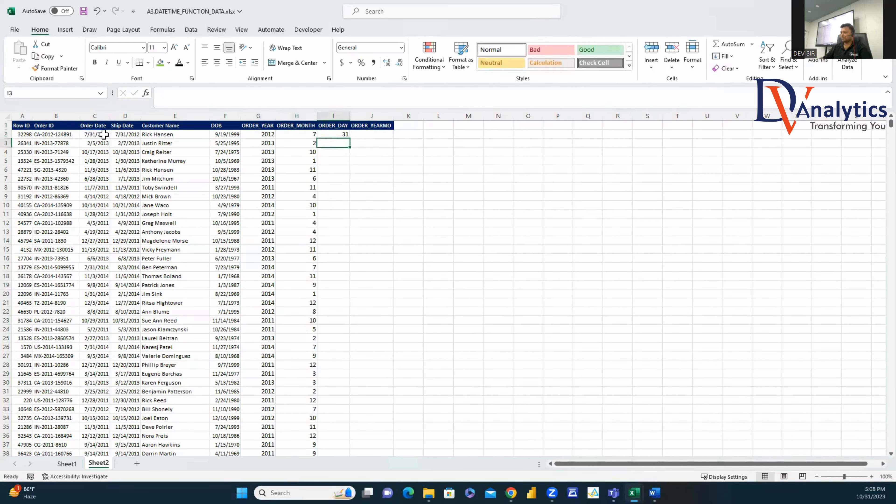
{"action": "left_click", "coordinate": [345, 135]}
{"action": "double_click", "coordinate": [350, 139]}
Step: Build the order year-month in J2 with =YEAR(C2)*100+MONTH(C2), and fill it down the ORDER_YEARMO column
{"action": "left_click", "coordinate": [371, 135]}
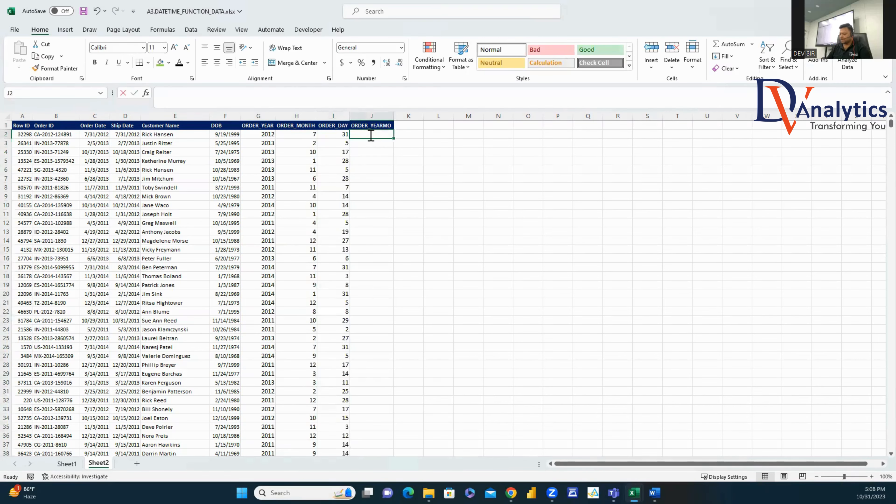
{"action": "type", "text": "=YEAR("}
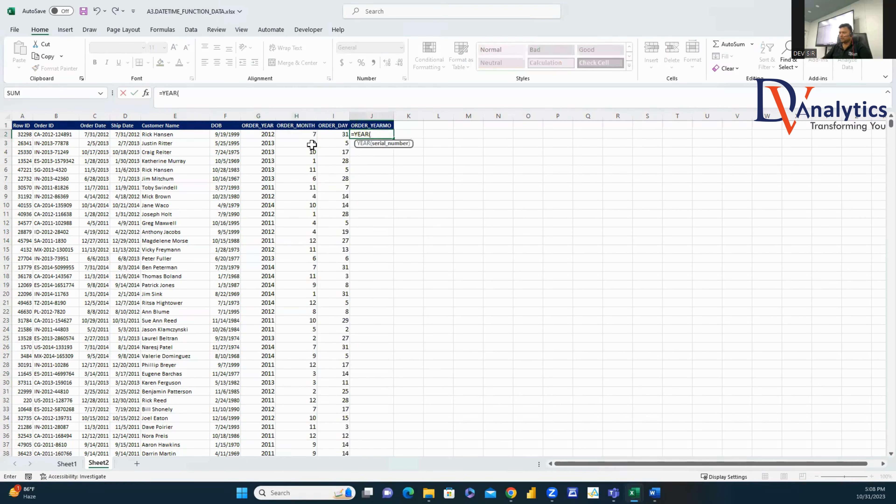
{"action": "left_click", "coordinate": [104, 134]}
{"action": "type", "text": ")*100+"}
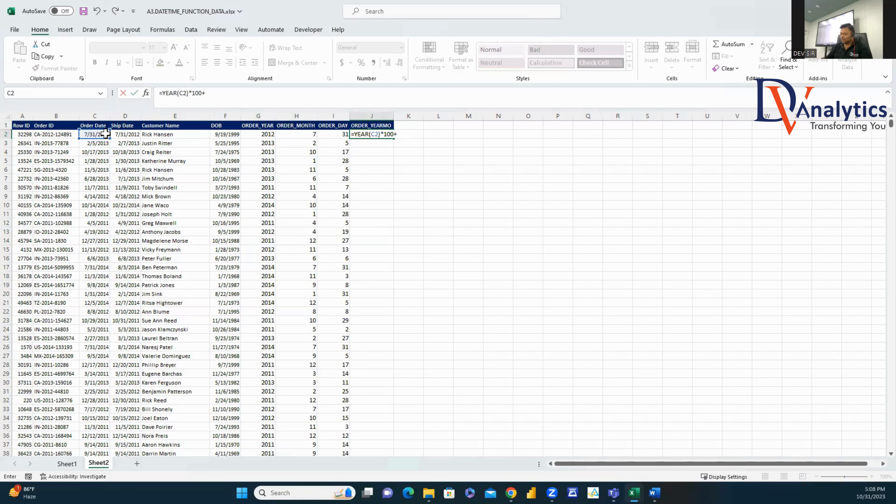
{"action": "type", "text": "MONTH("}
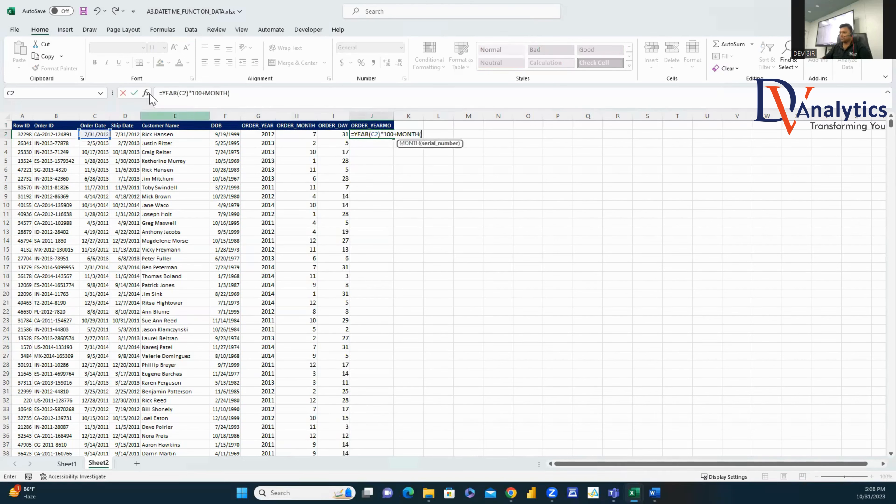
{"action": "left_click", "coordinate": [104, 134]}
{"action": "type", "text": ")"}
{"action": "key", "text": "Return"}
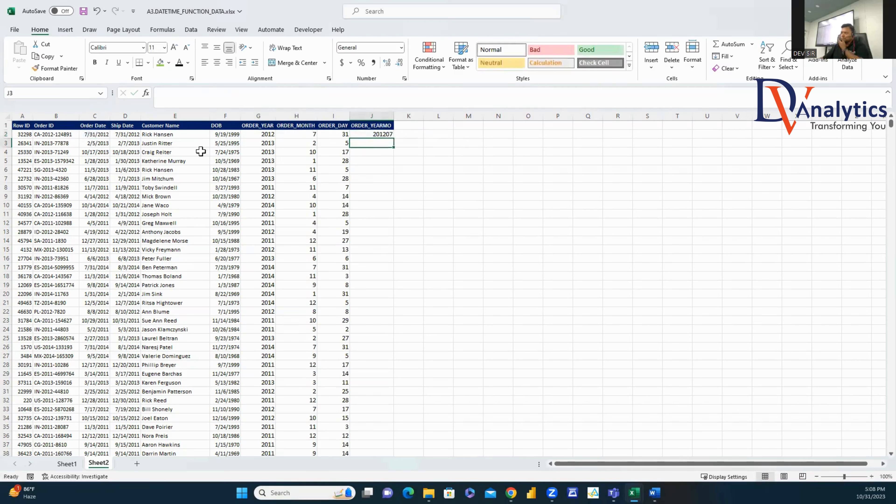
{"action": "left_click", "coordinate": [375, 134]}
{"action": "double_click", "coordinate": [393, 138]}
Step: Add the header DAYS_GAP in K1
{"action": "left_click", "coordinate": [405, 129]}
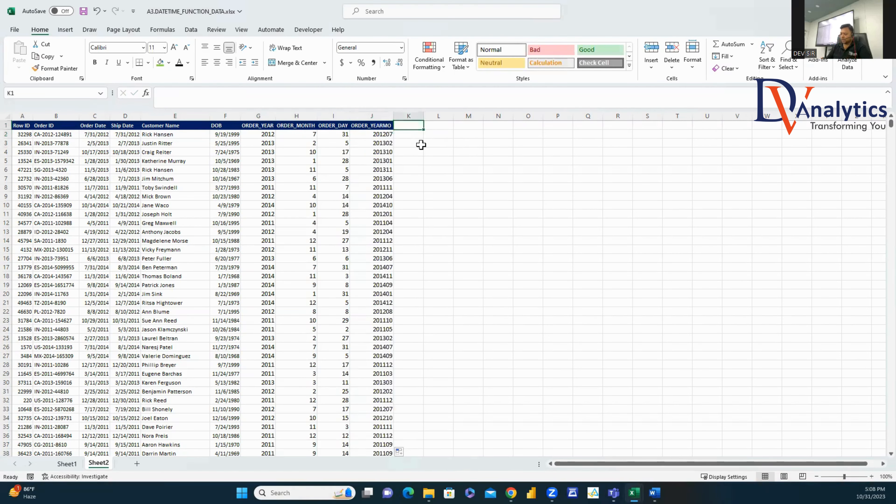
{"action": "type", "text": "DA"}
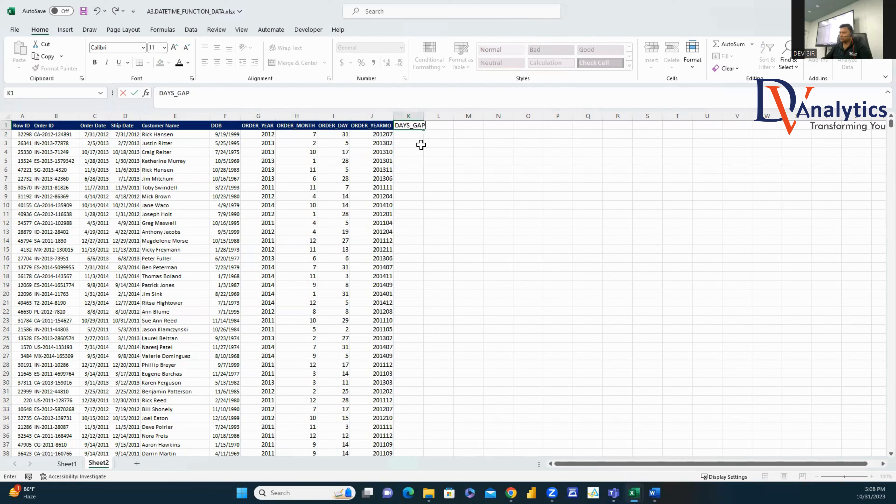
{"action": "type", "text": "YS_GAP"}
{"action": "key", "text": "Return"}
Step: Calculate the days between Order Date and Ship Date in K2 with =DATEDIF(C2,D2,"D"), and fill it down the DAYS_GAP column
{"action": "type", "text": "=DATED"}
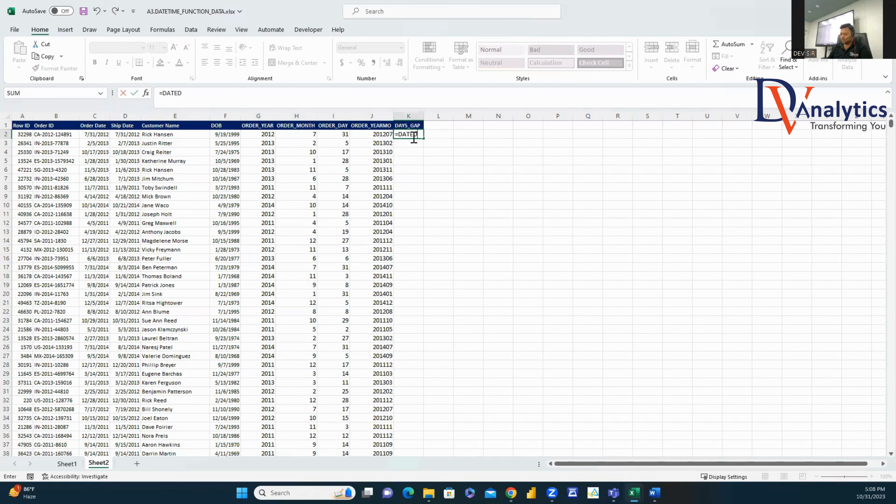
{"action": "type", "text": "IF("}
{"action": "left_click", "coordinate": [97, 134]}
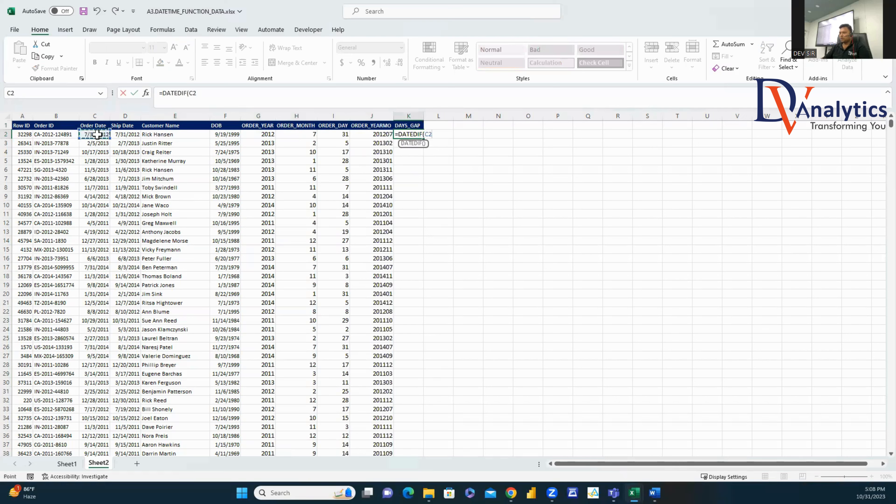
{"action": "left_click", "coordinate": [120, 135]}
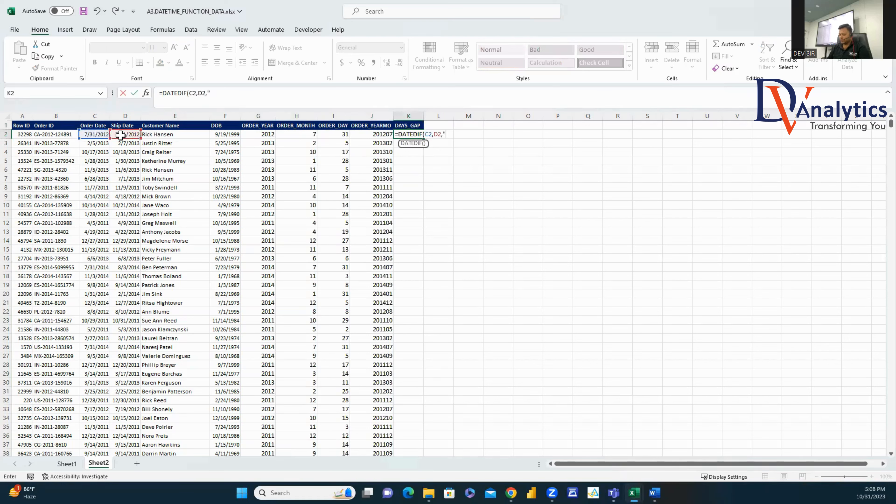
{"action": "type", "text": ",\"D\")"}
{"action": "key", "text": "Return"}
{"action": "left_click", "coordinate": [420, 132]}
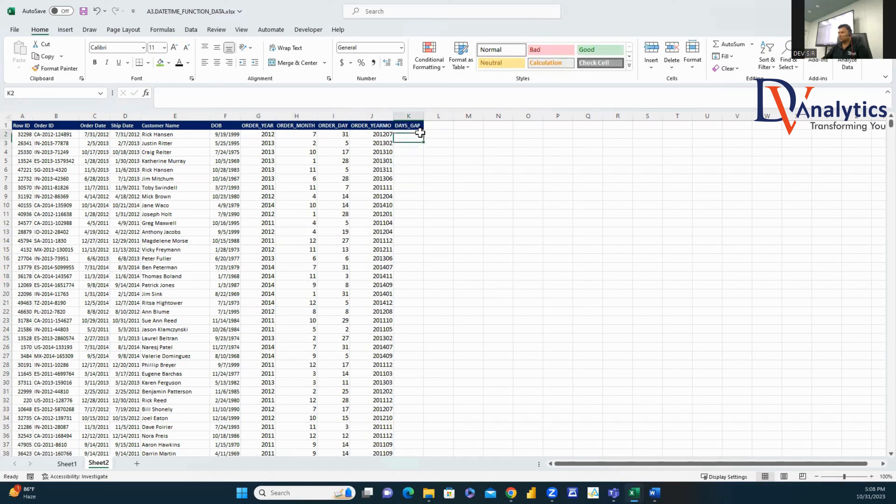
{"action": "double_click", "coordinate": [423, 141]}
Step: Add the header AGE in L1
{"action": "left_click", "coordinate": [439, 125]}
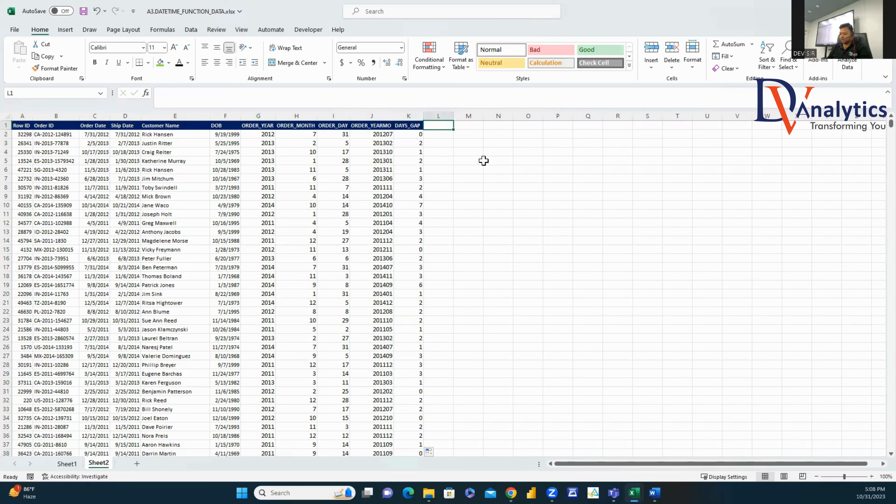
{"action": "type", "text": "AGE"}
{"action": "key", "text": "Return"}
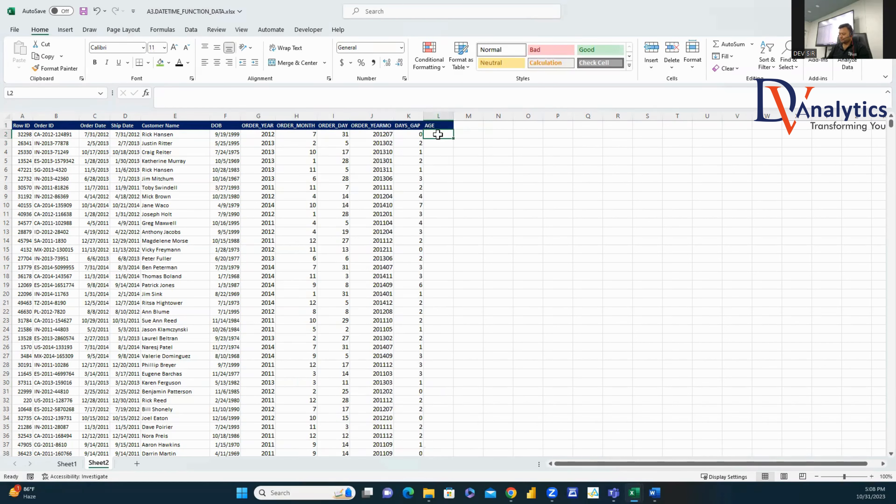
Step: Calculate the customer's age in L2 with =DATEDIF(F2,TODAY(),"Y"), fill it down the AGE column and auto-fit the column width
{"action": "type", "text": "=DATE"}
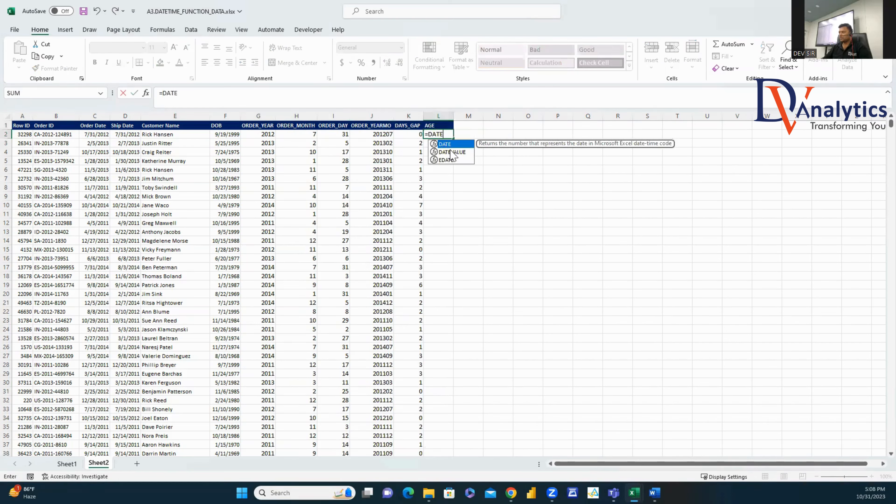
{"action": "type", "text": "DIF("}
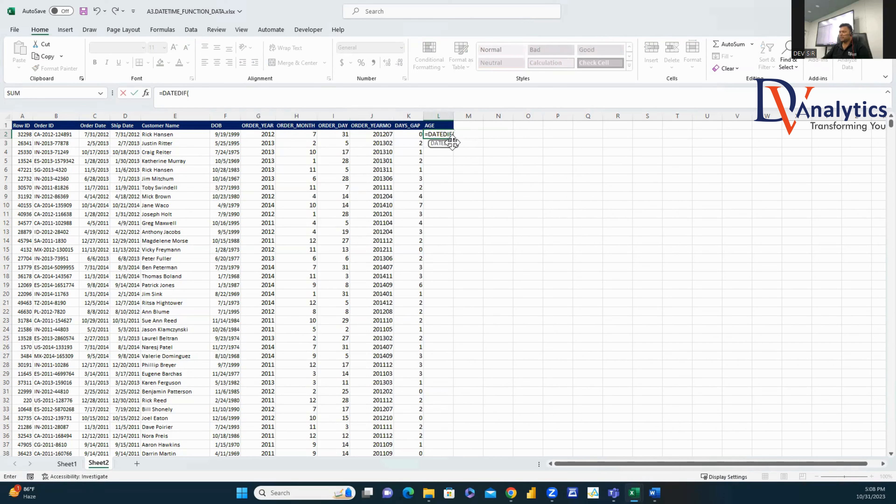
{"action": "left_click", "coordinate": [225, 136]}
{"action": "type", "text": ",TOD"}
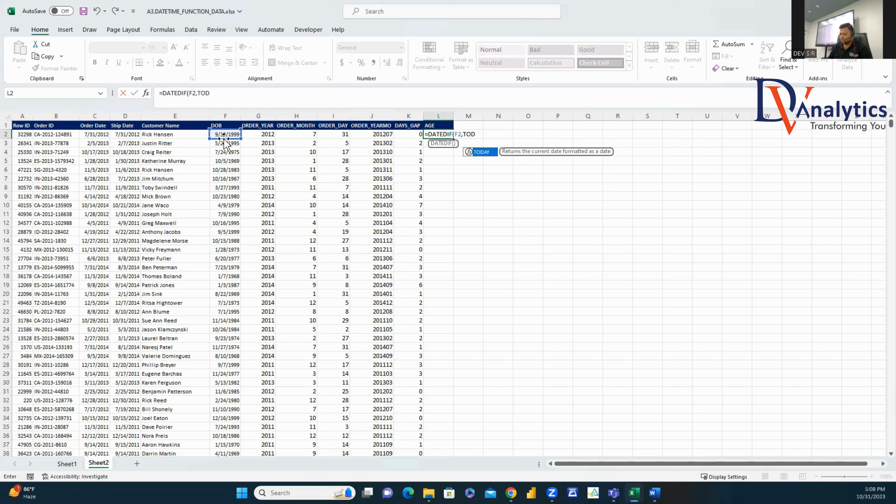
{"action": "type", "text": "AY(),\"Y"}
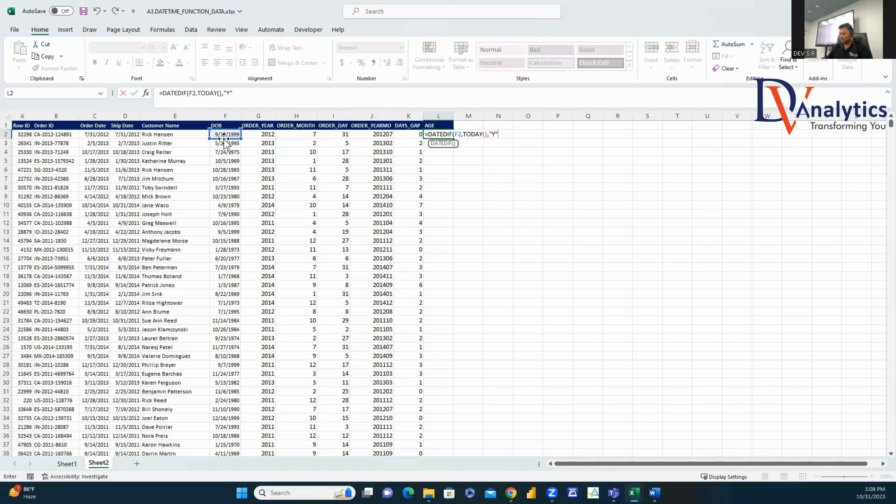
{"action": "key", "text": "Return"}
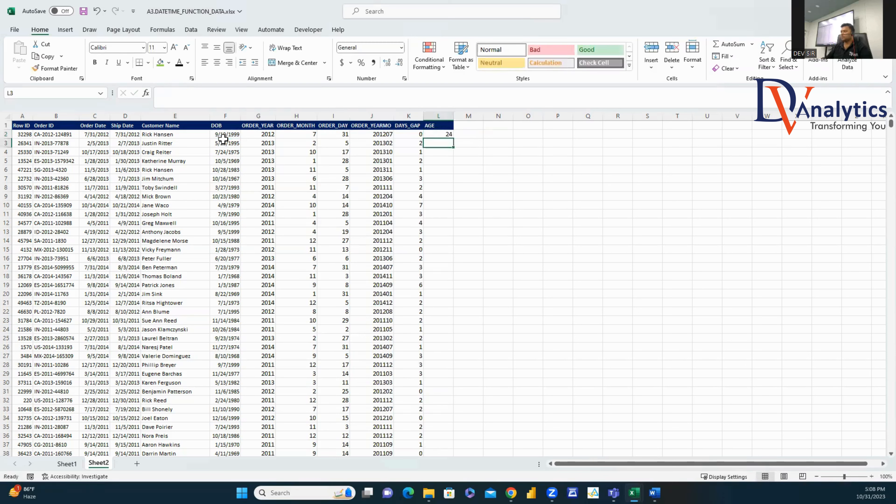
{"action": "left_click", "coordinate": [448, 134]}
{"action": "double_click", "coordinate": [454, 138]}
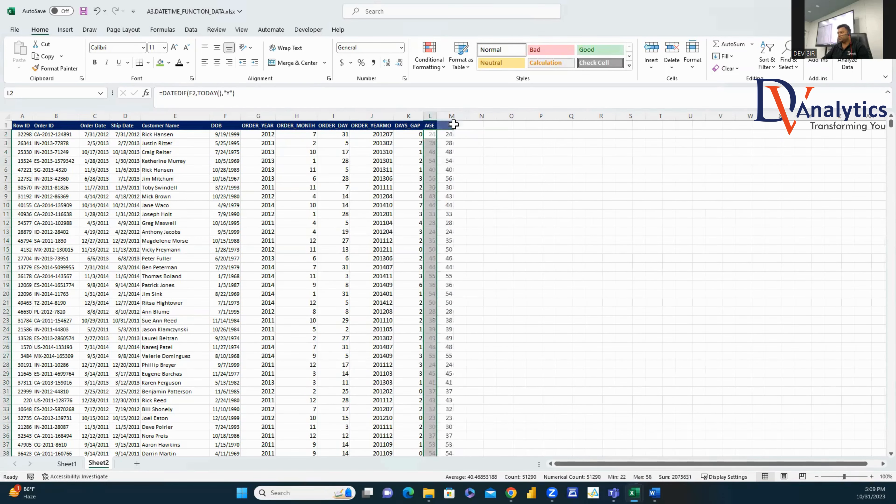
{"action": "left_click", "coordinate": [473, 152]}
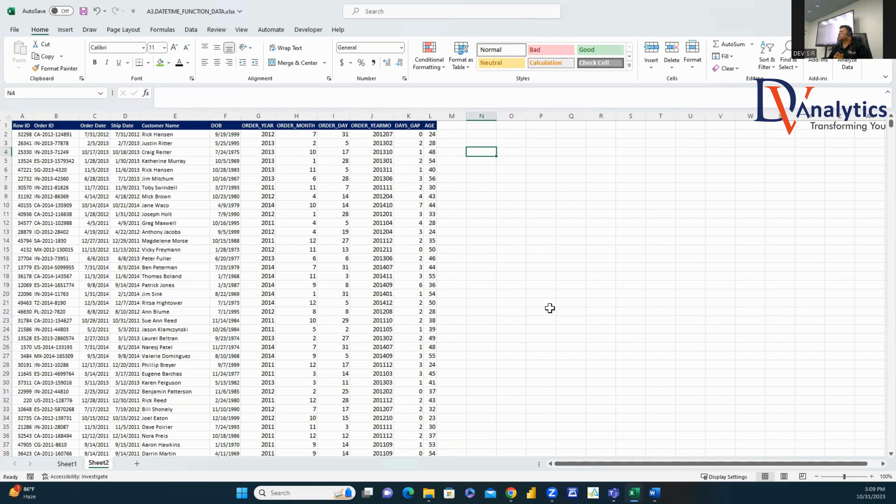
Step: Save the A3.DATETIME_FUNCTION_DATA workbook and close it
{"action": "left_click", "coordinate": [379, 232]}
{"action": "key", "text": "ctrl+s"}
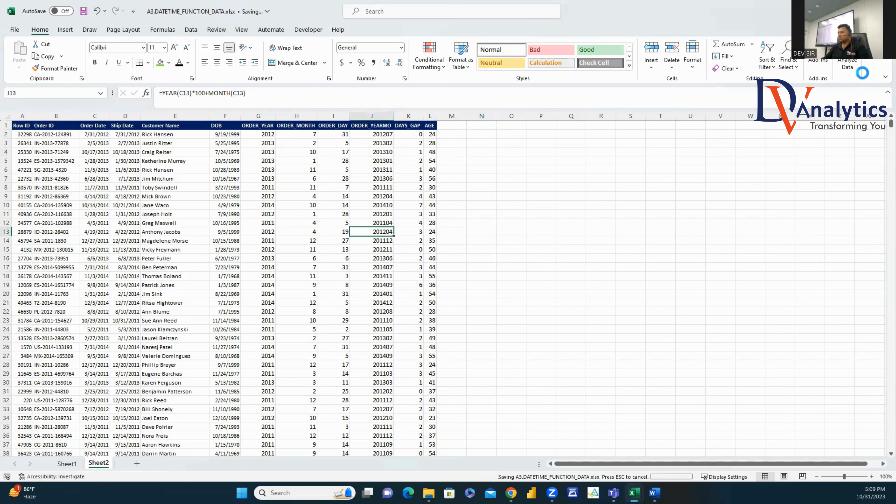
{"action": "key", "text": "ctrl+w"}
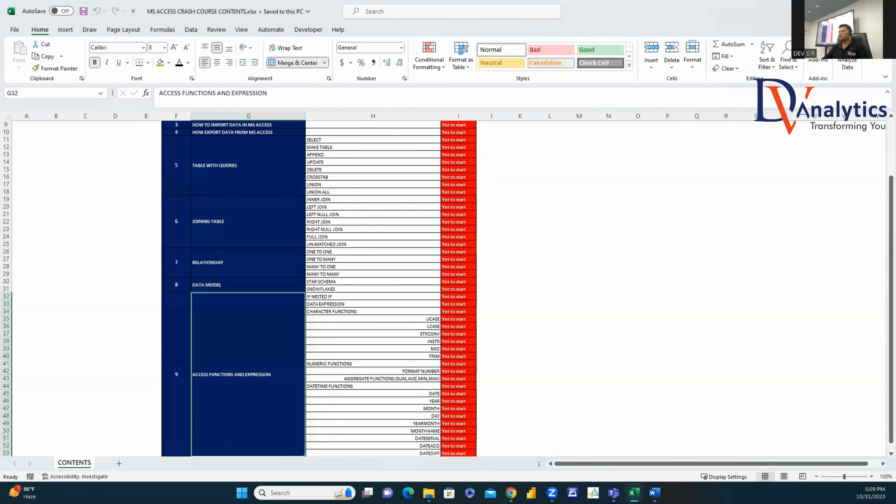
Step: Switch to File Explorer and create a Microsoft Access database named A3.DATETIUME FUNCTION in the A8.FUNCTION_DATA folder
{"action": "key", "text": "alt+Tab"}
{"action": "right_click", "coordinate": [148, 177]}
{"action": "mouse_move", "coordinate": [248, 254]}
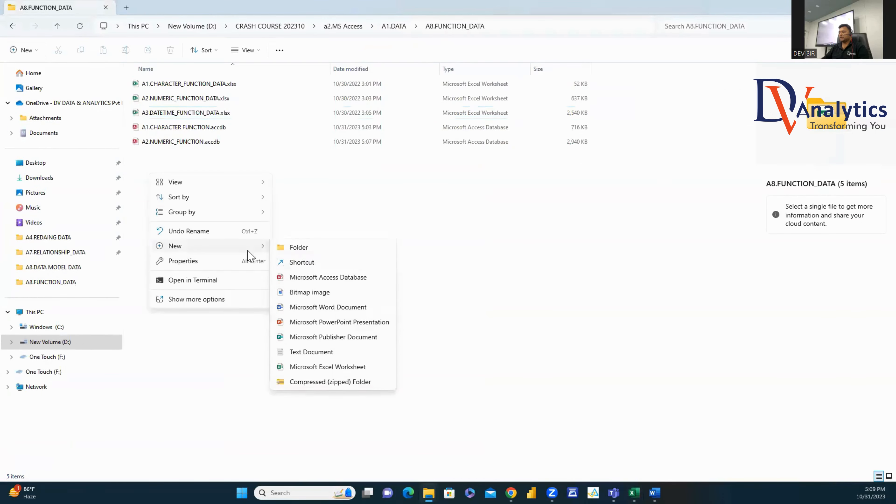
{"action": "left_click", "coordinate": [312, 278]}
{"action": "type", "text": "A3"}
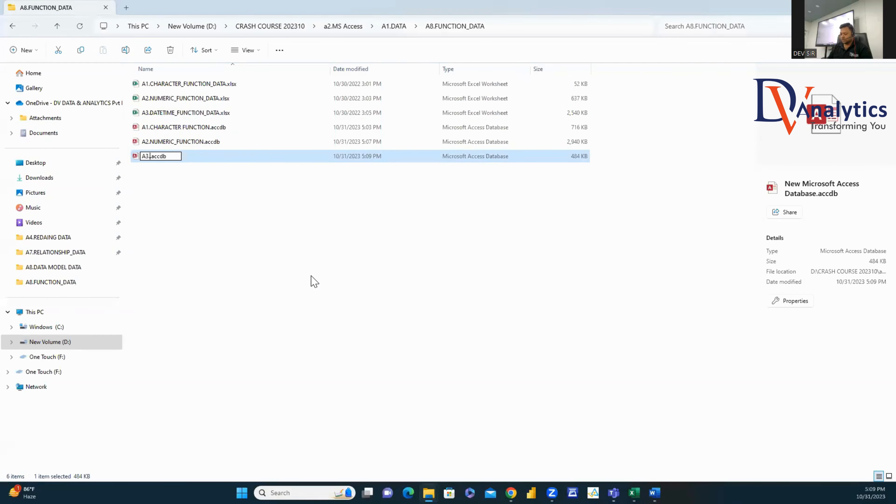
{"action": "type", "text": ".DATETIUME FUNCTI"}
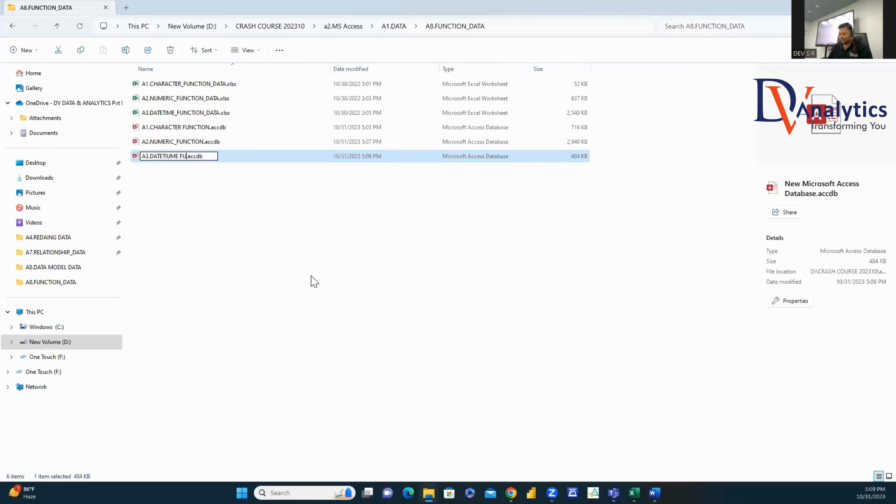
{"action": "type", "text": "ON"}
{"action": "left_click", "coordinate": [251, 182]}
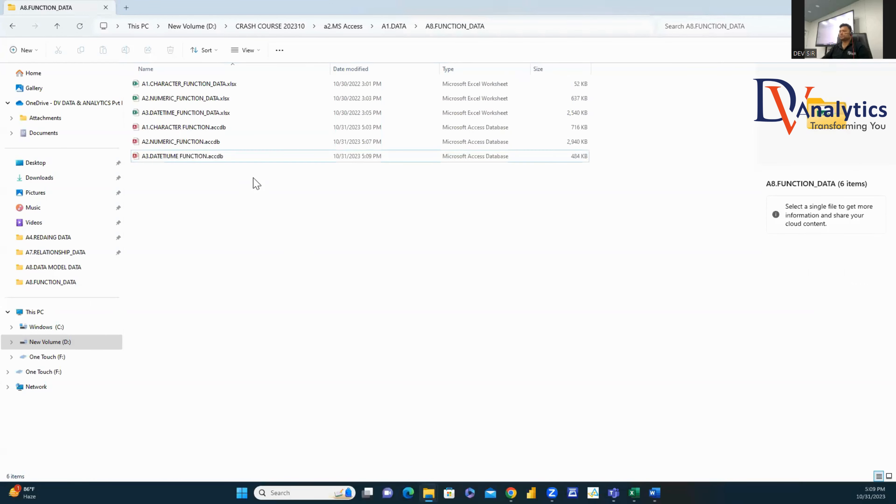
Step: Correct the new database's file name to A3.DATETIME FUNCTION.accdb
{"action": "left_click", "coordinate": [176, 161]}
{"action": "right_click", "coordinate": [176, 162]}
{"action": "left_click", "coordinate": [224, 167]}
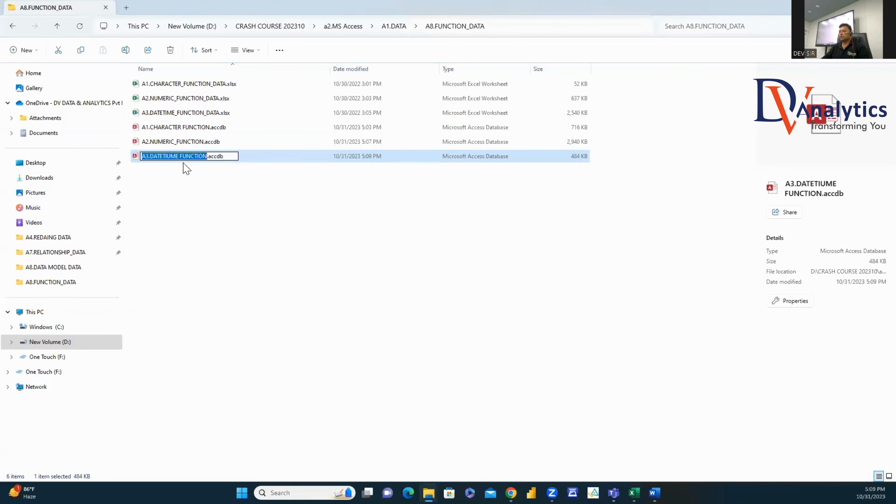
{"action": "left_click", "coordinate": [169, 156]}
{"action": "key", "text": "BackSpace"}
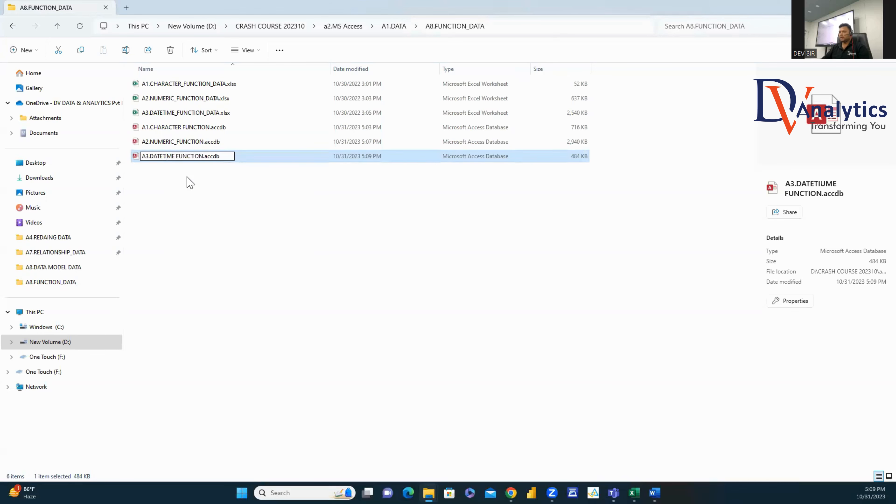
Step: Open the A3.DATETIME FUNCTION database in Access with its content enabled, and start an Excel spreadsheet import
{"action": "double_click", "coordinate": [174, 161]}
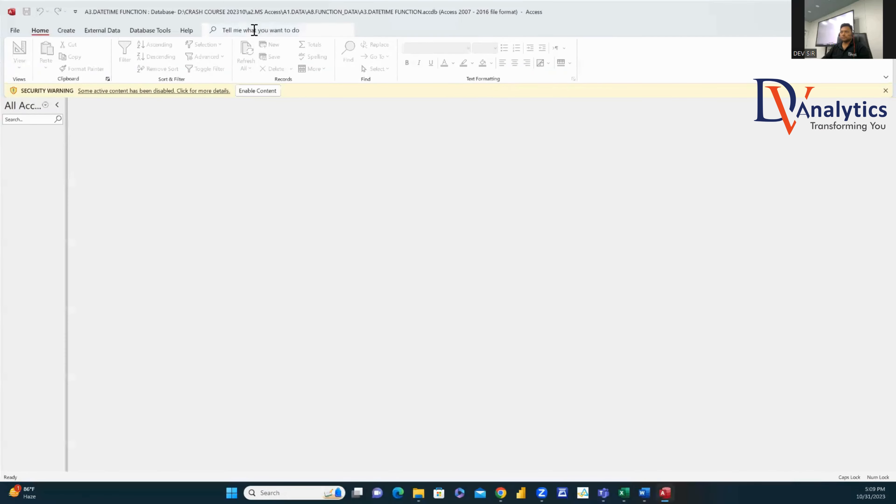
{"action": "left_click", "coordinate": [240, 91]}
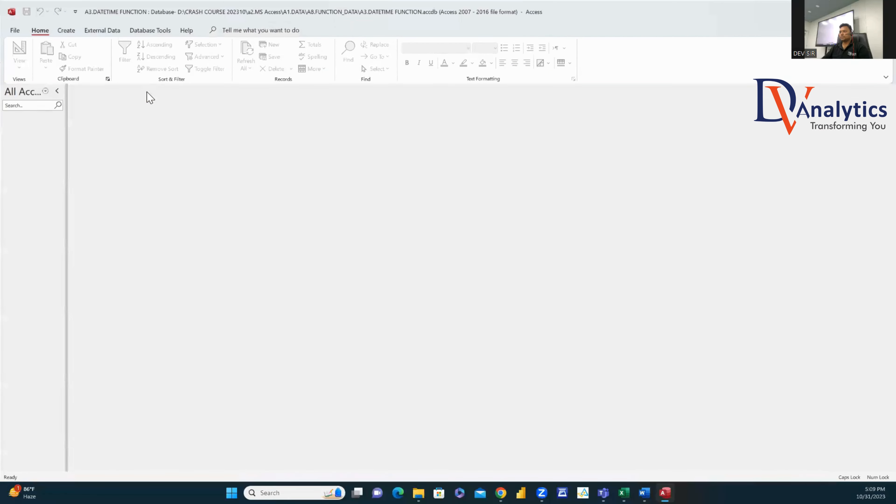
{"action": "left_click", "coordinate": [102, 30]}
{"action": "left_click", "coordinate": [21, 64]}
{"action": "mouse_move", "coordinate": [74, 84]}
{"action": "left_click", "coordinate": [116, 84]}
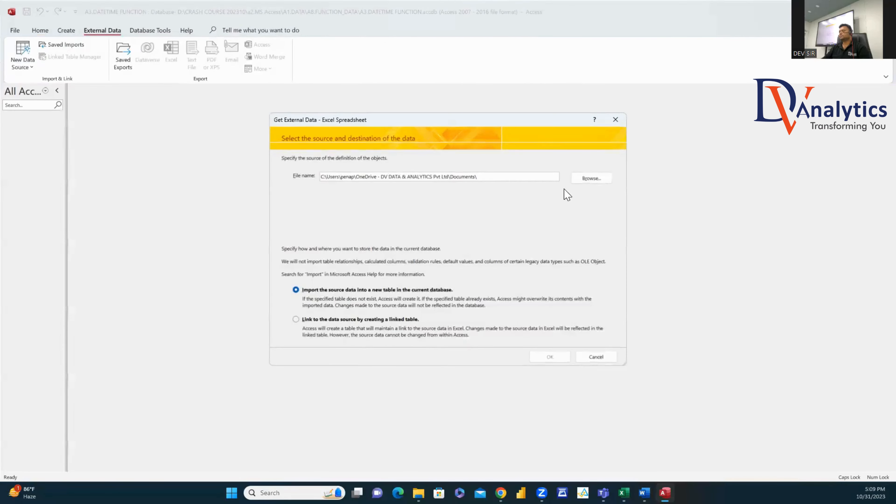
Step: Choose A3.DATETIME_FUNCTION_DATA.xlsx from the A8.FUNCTION_DATA folder under CRASH COURSE 202310 on drive D as the import source
{"action": "left_click", "coordinate": [586, 179]}
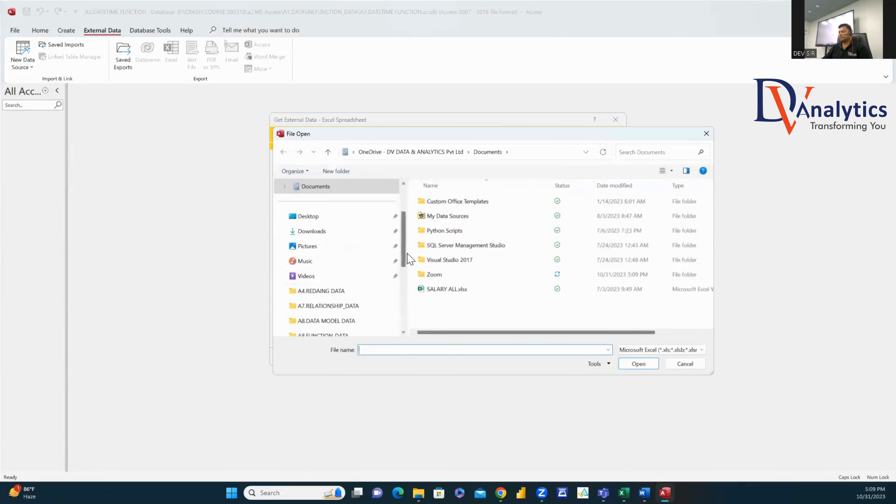
{"action": "scroll", "coordinate": [388, 282], "scroll_direction": "down", "scroll_amount": 3}
{"action": "left_click", "coordinate": [322, 261]}
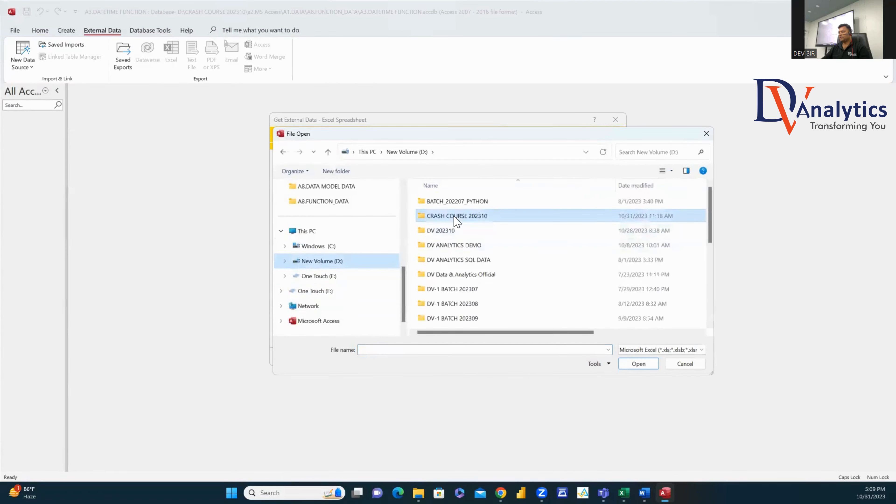
{"action": "double_click", "coordinate": [455, 216]}
{"action": "double_click", "coordinate": [448, 217]}
{"action": "double_click", "coordinate": [447, 217]}
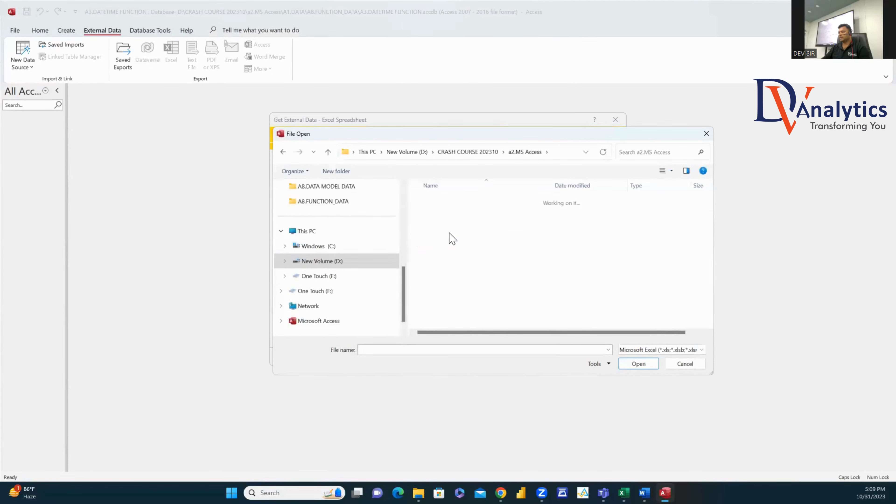
{"action": "double_click", "coordinate": [471, 320]}
{"action": "left_click", "coordinate": [455, 234]}
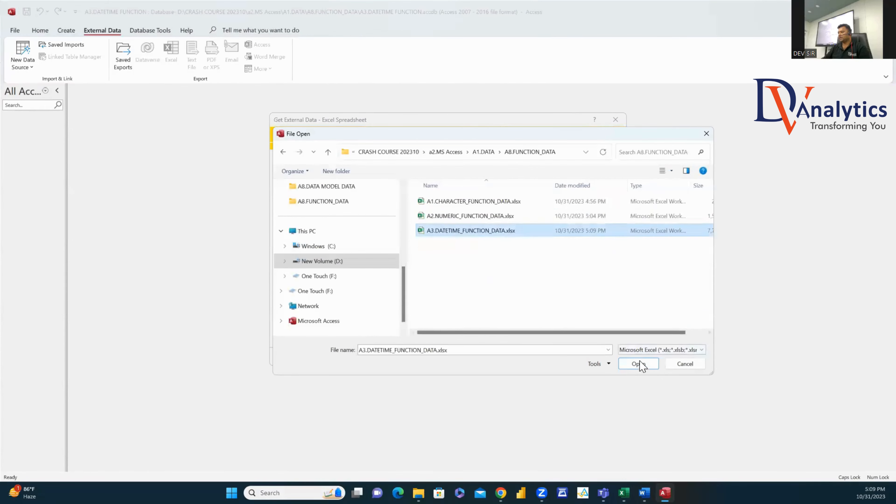
{"action": "left_click", "coordinate": [639, 364]}
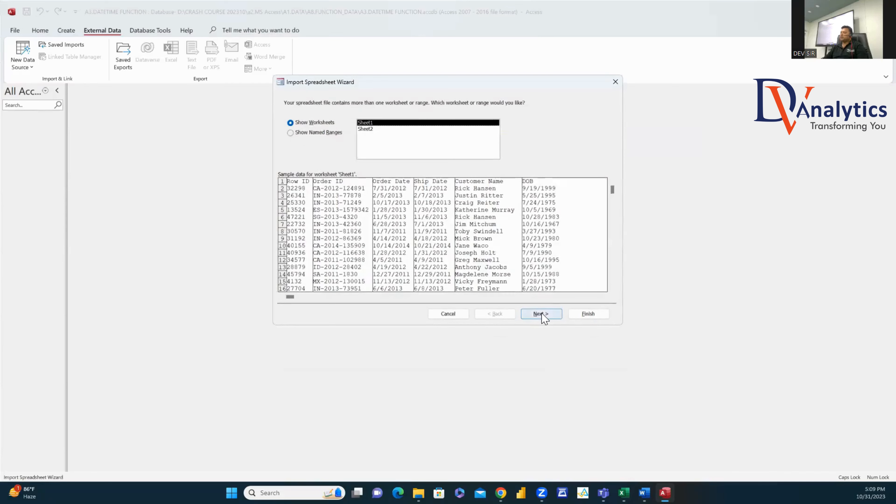
Step: Import Sheet1 into a new table named GLOBAL_SALES with no primary key, and close the import without saving its steps
{"action": "left_click", "coordinate": [545, 314]}
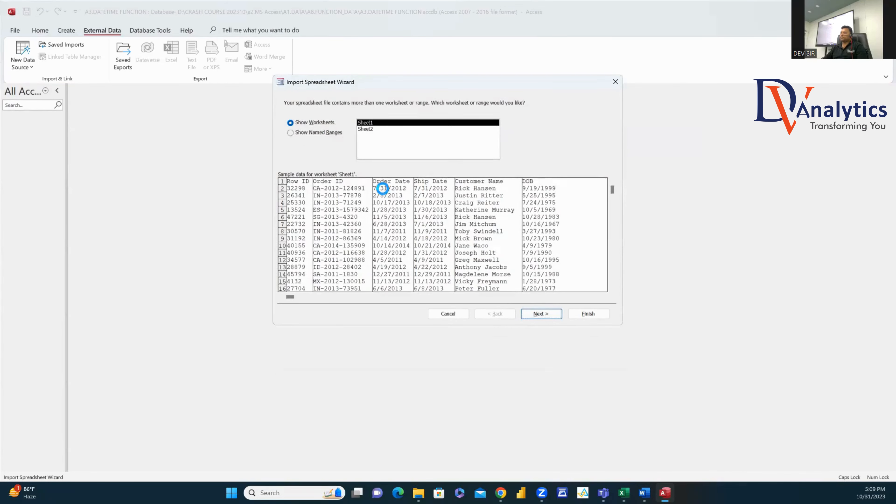
{"action": "left_click", "coordinate": [540, 315]}
{"action": "left_click", "coordinate": [541, 313]}
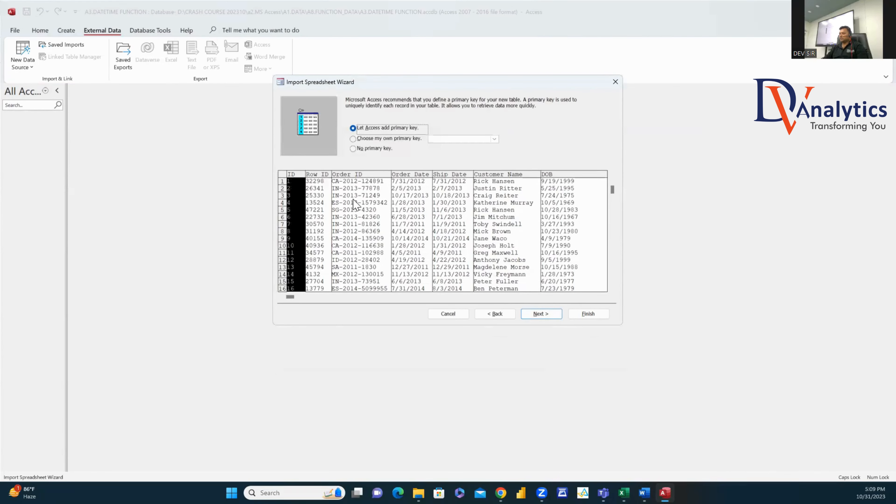
{"action": "left_click", "coordinate": [353, 148]}
{"action": "left_click", "coordinate": [533, 313]}
{"action": "type", "text": "GLOBAL_SALES"}
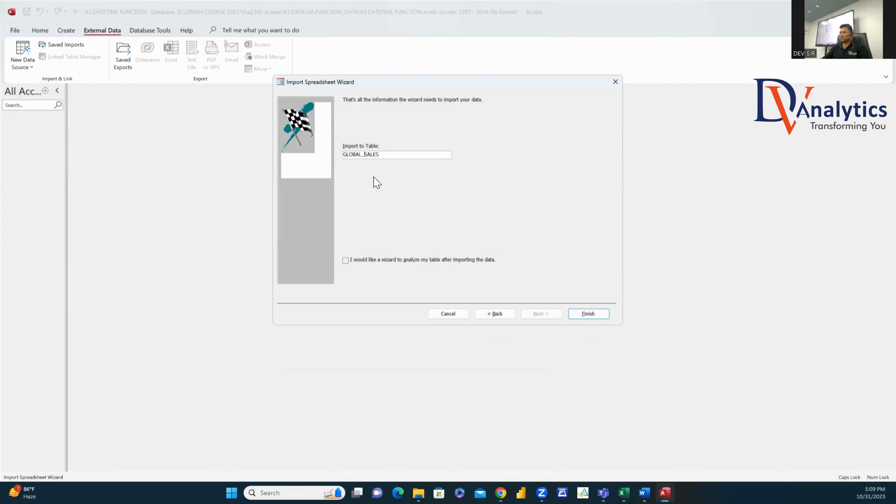
{"action": "left_click", "coordinate": [586, 316]}
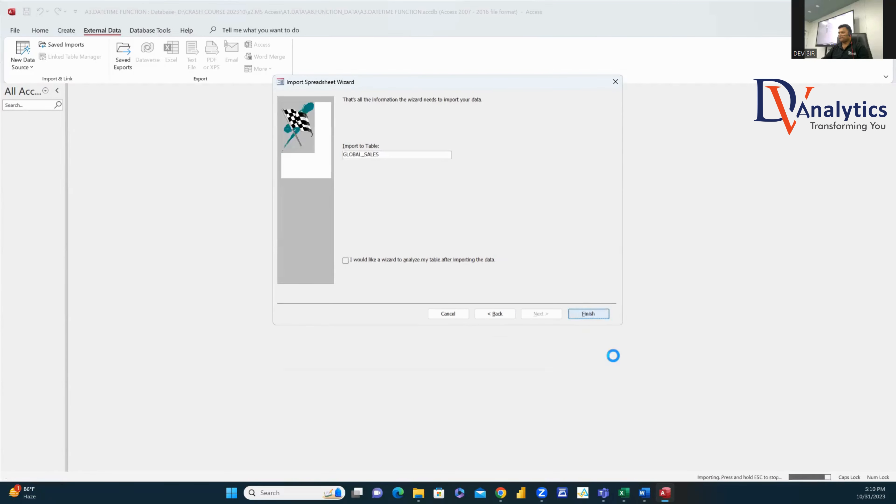
{"action": "left_click", "coordinate": [599, 361]}
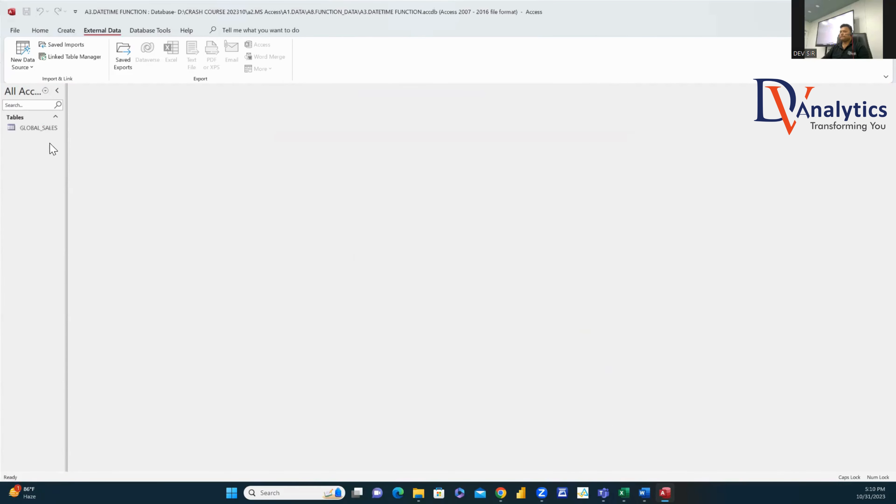
Step: Create a new query in design view on GLOBAL_SALES containing all fields from Row ID to DOB
{"action": "double_click", "coordinate": [38, 130]}
{"action": "left_click", "coordinate": [126, 88]}
{"action": "left_click", "coordinate": [71, 30]}
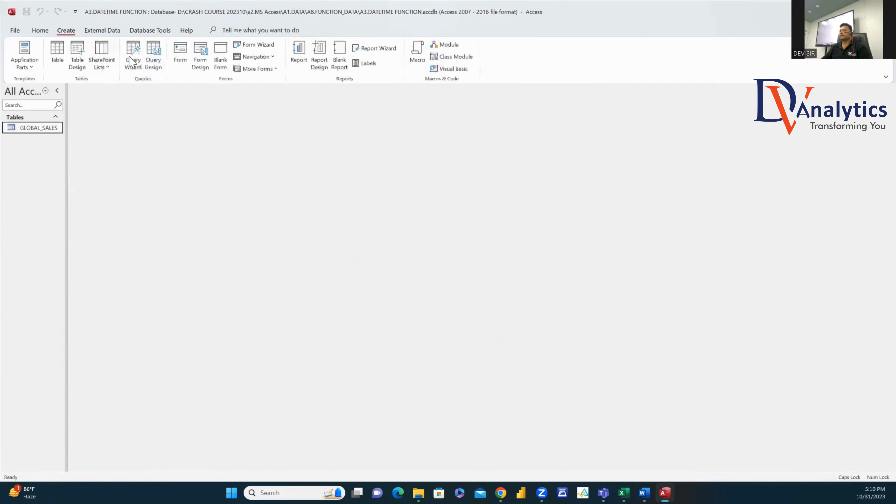
{"action": "left_click", "coordinate": [153, 53]}
{"action": "left_click_drag", "start_coordinate": [35, 128], "coordinate": [120, 377]}
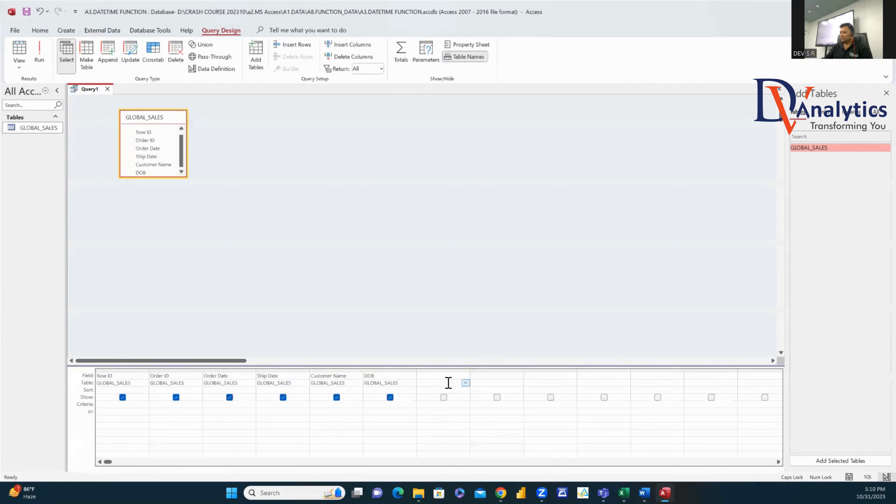
Step: Add a calculated query field ORDER_YEAR that returns YEAR of the GLOBAL_SALES Order Date, using the Expression Builder
{"action": "left_click", "coordinate": [445, 375]}
{"action": "type", "text": "ORDER_YEAR:YEAR("}
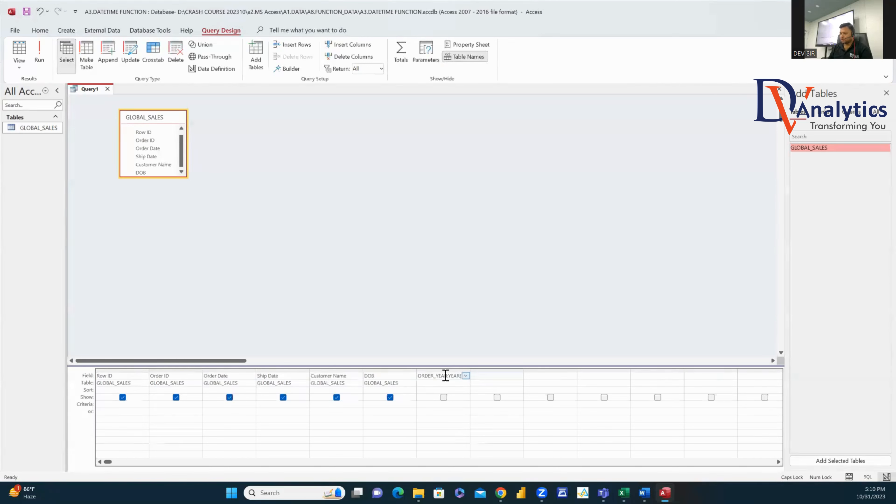
{"action": "right_click", "coordinate": [462, 375]}
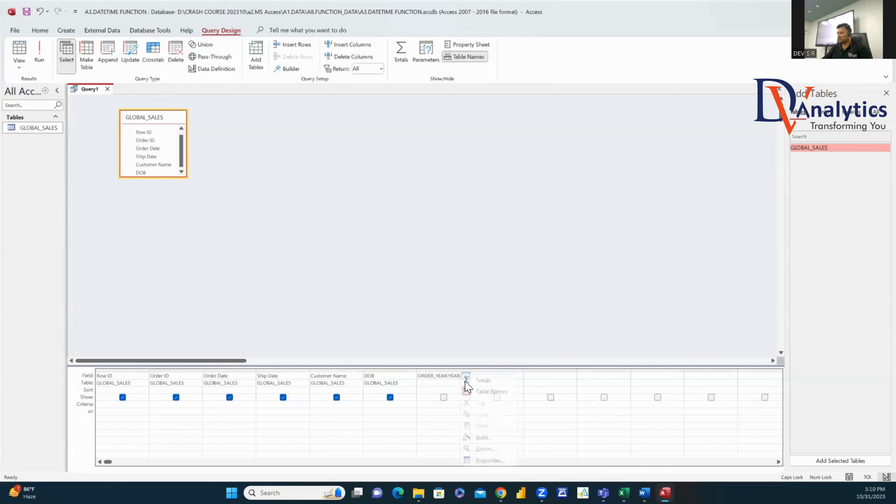
{"action": "left_click", "coordinate": [489, 438]}
{"action": "left_click", "coordinate": [345, 201]}
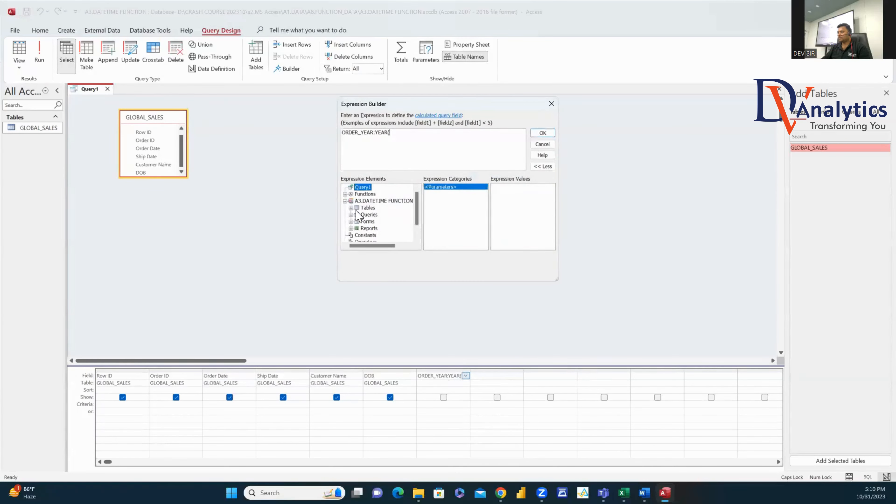
{"action": "left_click", "coordinate": [351, 207]}
{"action": "left_click", "coordinate": [392, 215]}
{"action": "double_click", "coordinate": [438, 199]}
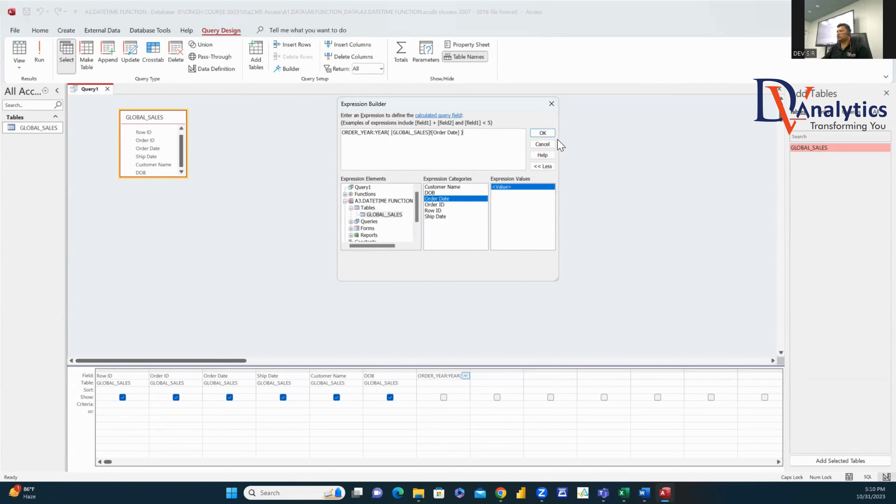
{"action": "left_click", "coordinate": [548, 132]}
Step: Add a calculated query field ORDER_MONTH that returns MONTH of the GLOBAL_SALES Order Date
{"action": "left_click", "coordinate": [491, 377]}
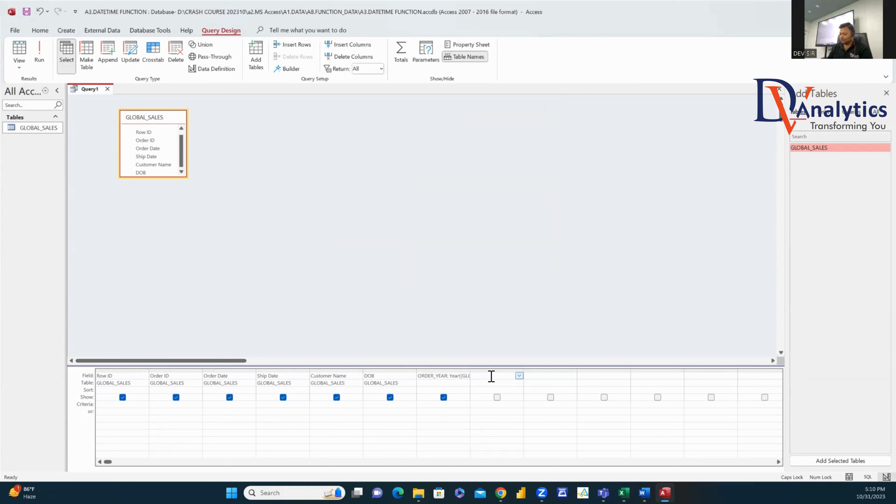
{"action": "type", "text": "ORDER_"}
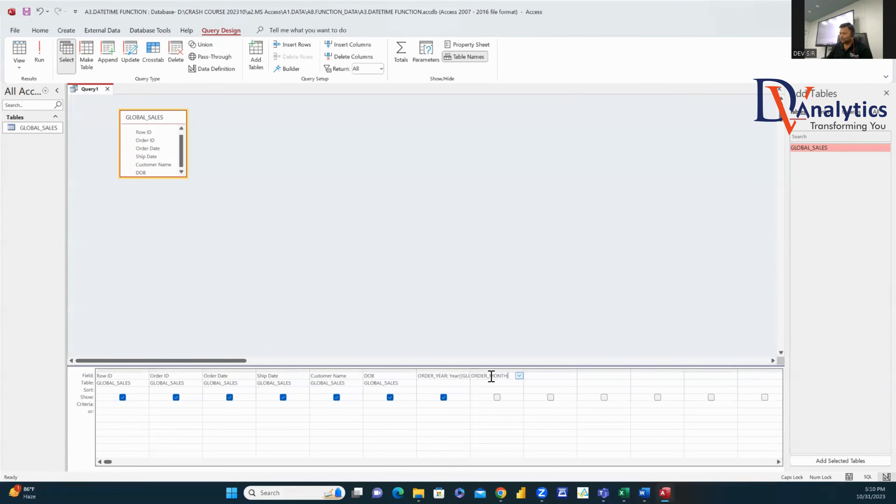
{"action": "type", "text": "MONTH:"}
{"action": "right_click", "coordinate": [510, 375]}
{"action": "left_click", "coordinate": [534, 442]}
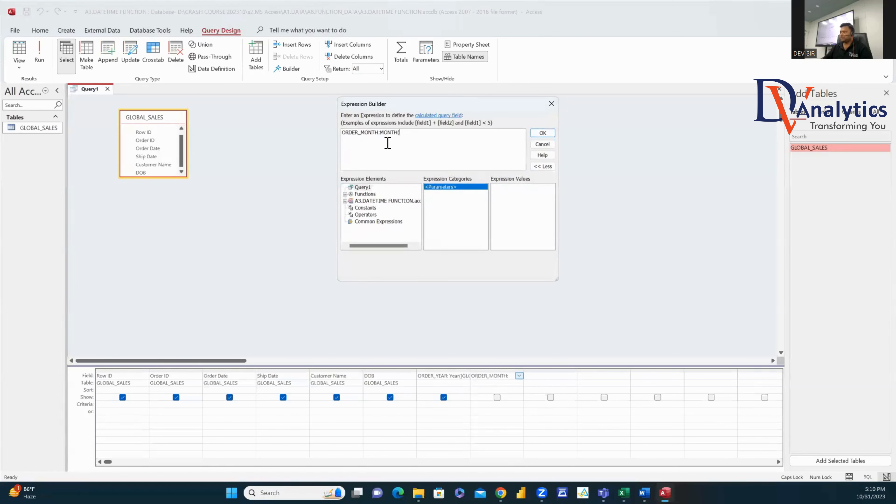
{"action": "left_click", "coordinate": [346, 201]}
{"action": "left_click", "coordinate": [351, 207]}
{"action": "left_click", "coordinate": [385, 215]}
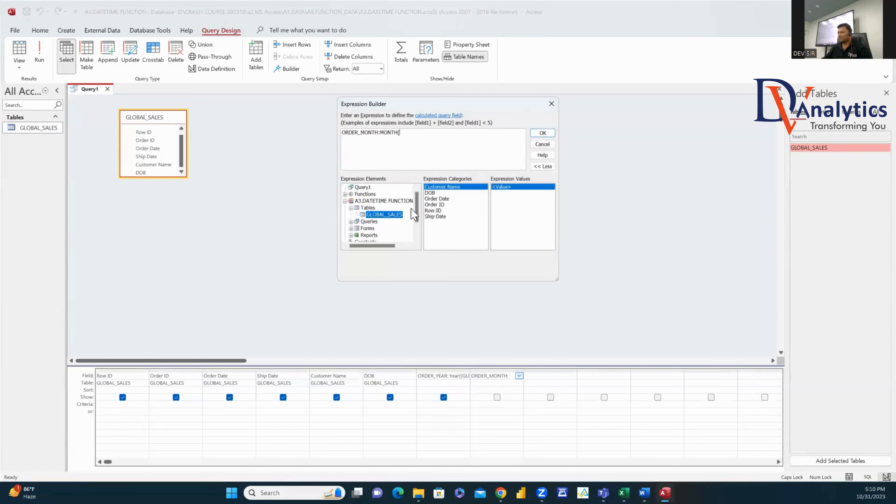
{"action": "double_click", "coordinate": [438, 199]}
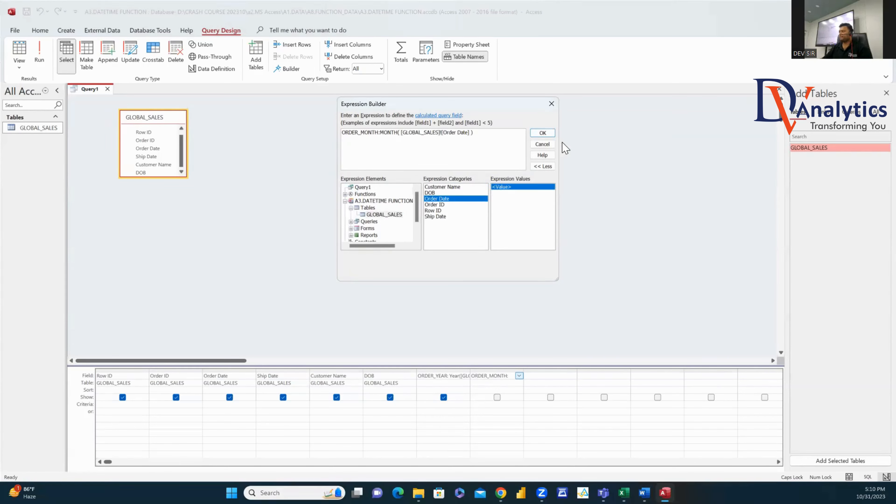
{"action": "left_click", "coordinate": [543, 133]}
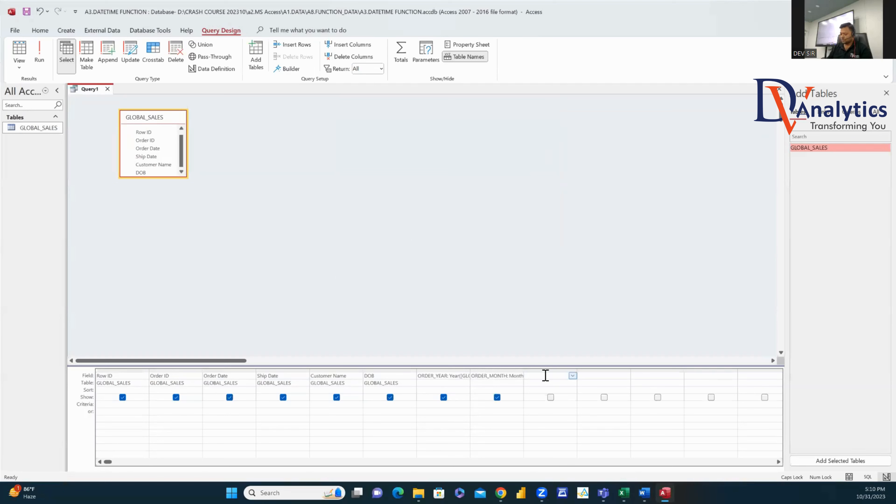
Step: Add a calculated query field ORDER_DAY that returns DAY of the GLOBAL_SALES Order Date
{"action": "type", "text": "ORDER_DAY:"}
{"action": "right_click", "coordinate": [559, 370]}
{"action": "left_click", "coordinate": [579, 437]}
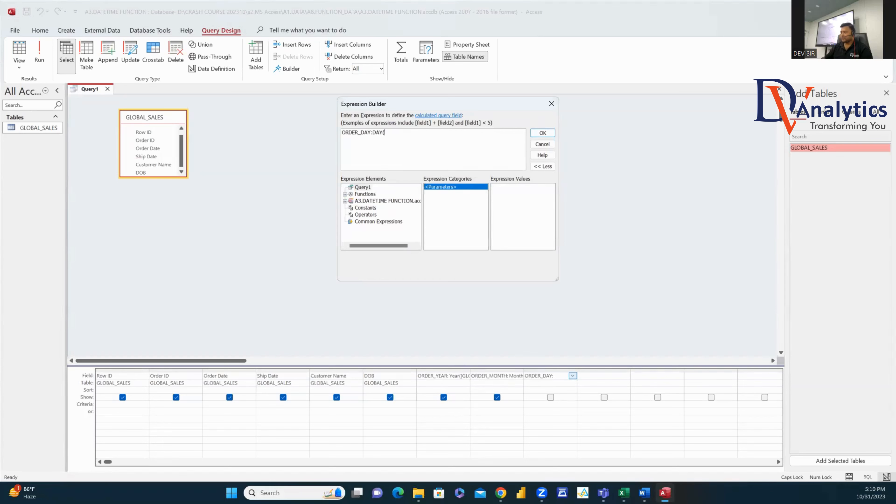
{"action": "left_click", "coordinate": [345, 201]}
{"action": "left_click", "coordinate": [351, 208]}
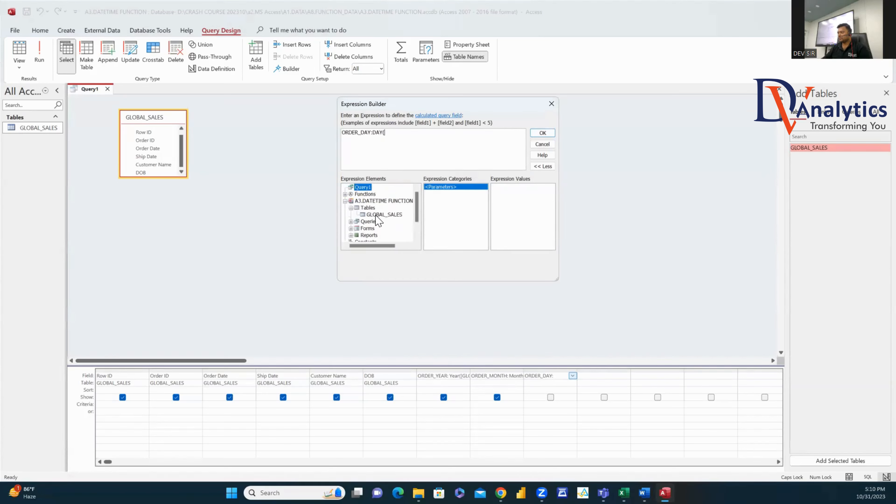
{"action": "left_click", "coordinate": [376, 214]}
{"action": "type", "text": "DAY("}
{"action": "double_click", "coordinate": [437, 200]}
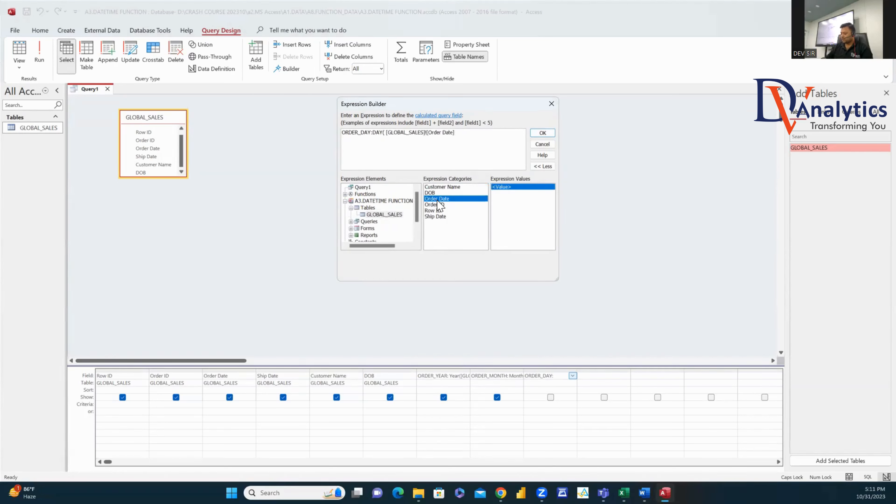
{"action": "type", "text": ")"}
{"action": "left_click", "coordinate": [543, 133]}
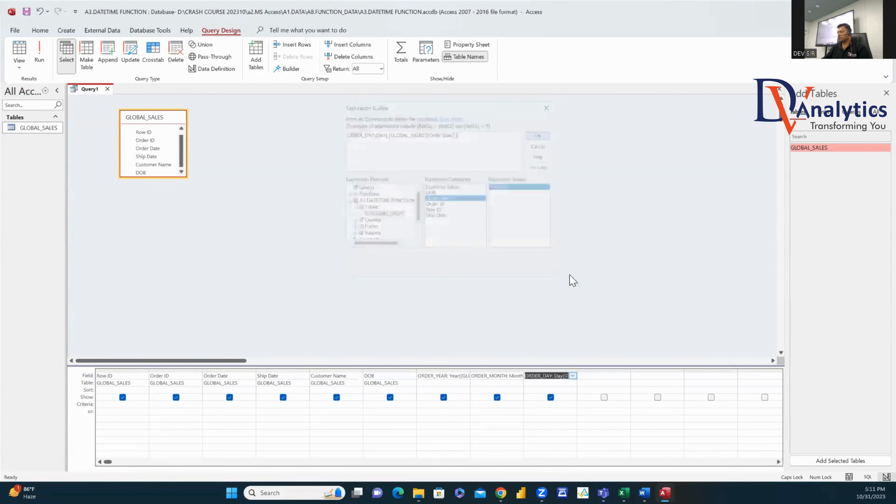
Step: Begin a calculated query field ORDER_YEARMO in the Expression Builder with YEAR of the GLOBAL_SALES Order Date
{"action": "left_click", "coordinate": [603, 376]}
{"action": "type", "text": "ORDER_Y"}
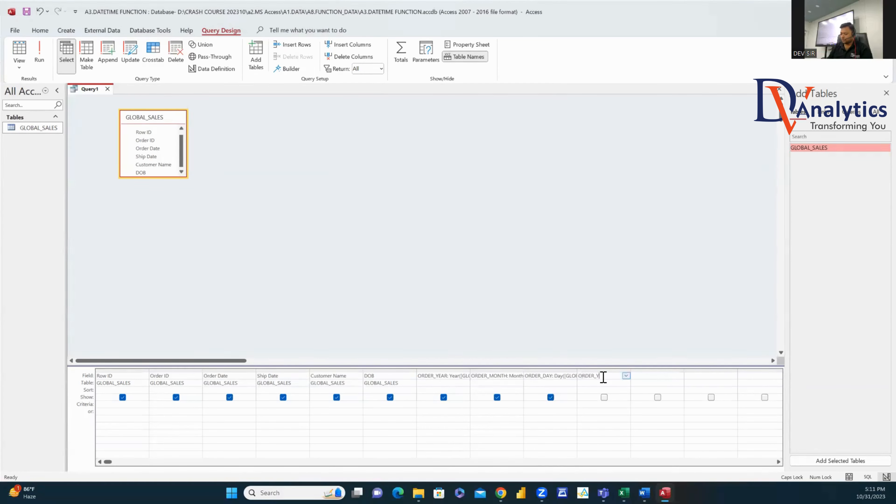
{"action": "type", "text": "EARMO:"}
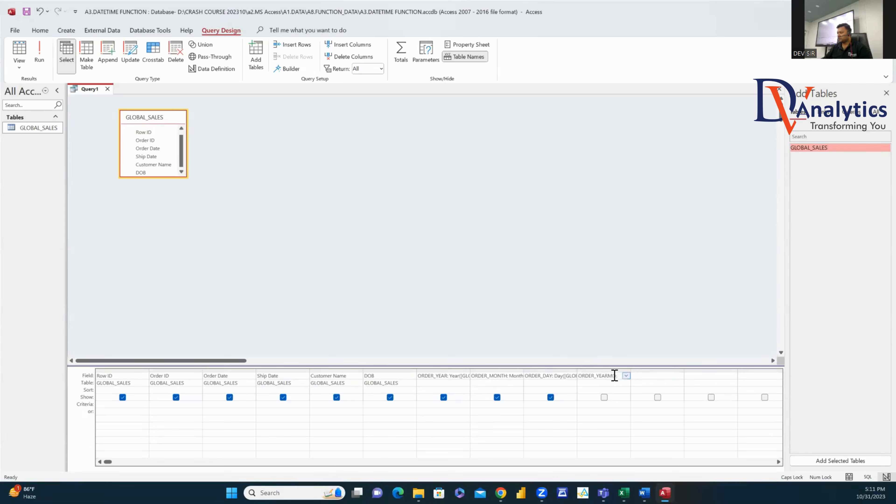
{"action": "right_click", "coordinate": [620, 375]}
{"action": "left_click", "coordinate": [638, 439]}
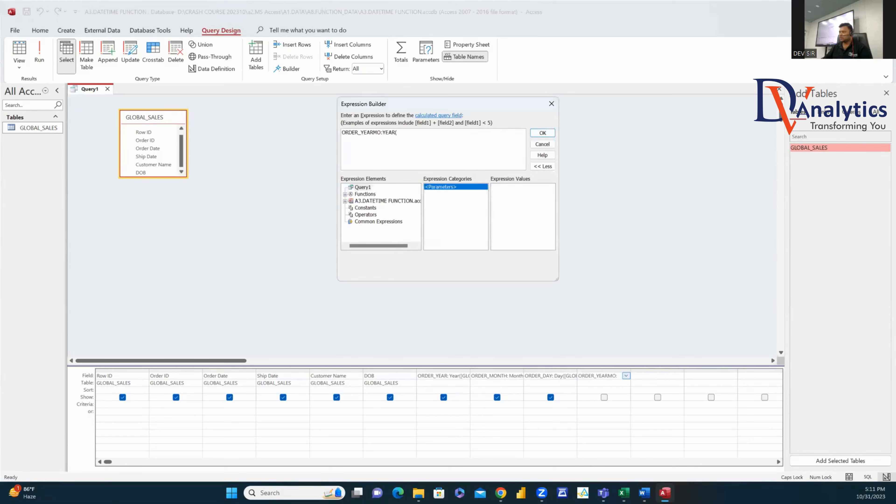
{"action": "left_click", "coordinate": [345, 201]}
{"action": "left_click", "coordinate": [351, 208]}
{"action": "left_click", "coordinate": [384, 214]}
{"action": "double_click", "coordinate": [437, 200]}
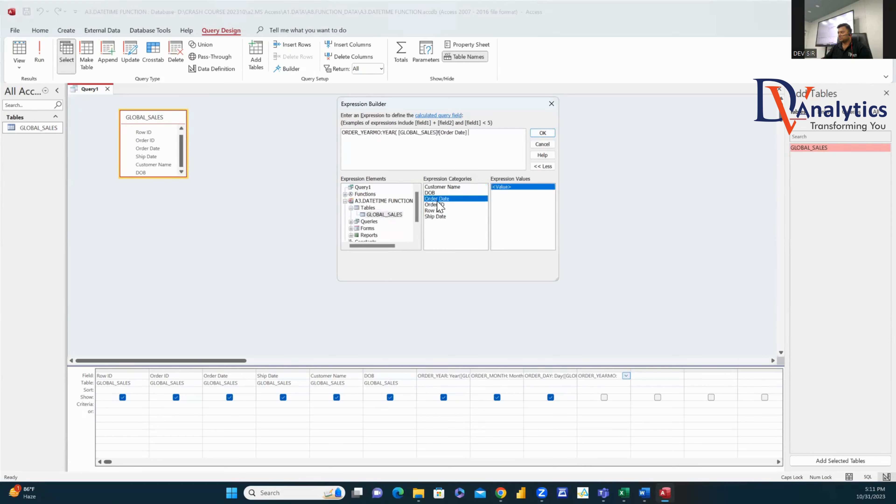
{"action": "type", "text": "0"}
{"action": "key", "text": "BackSpace"}
Step: Complete the ORDER_YEARMO expression by multiplying the year by 100 and adding MONTH of Order Date, and accept it
{"action": "type", "text": "*"}
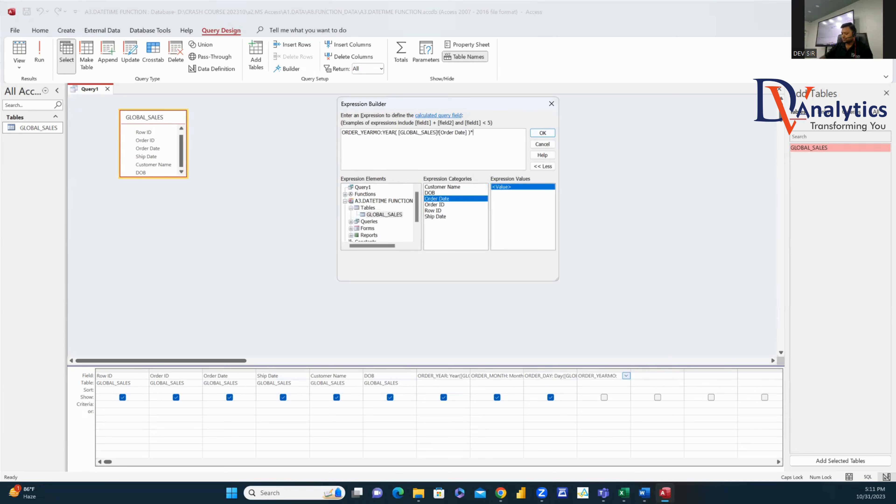
{"action": "type", "text": "100+MO"}
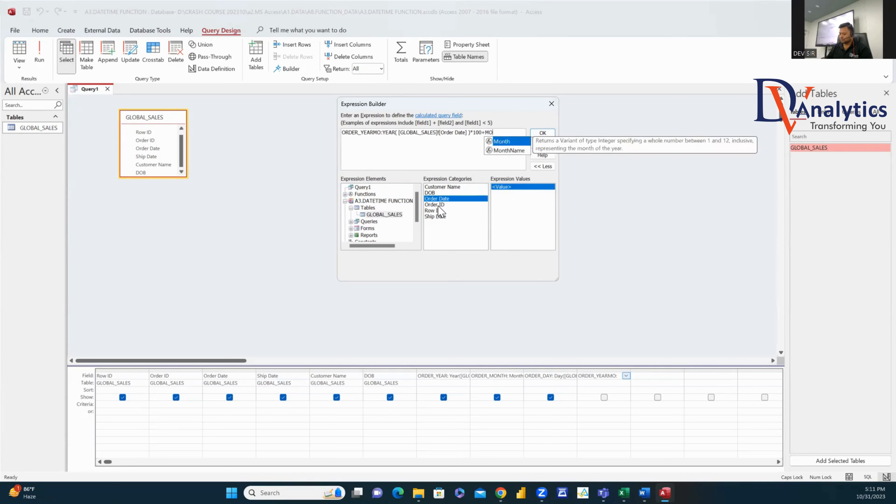
{"action": "type", "text": "NTH("}
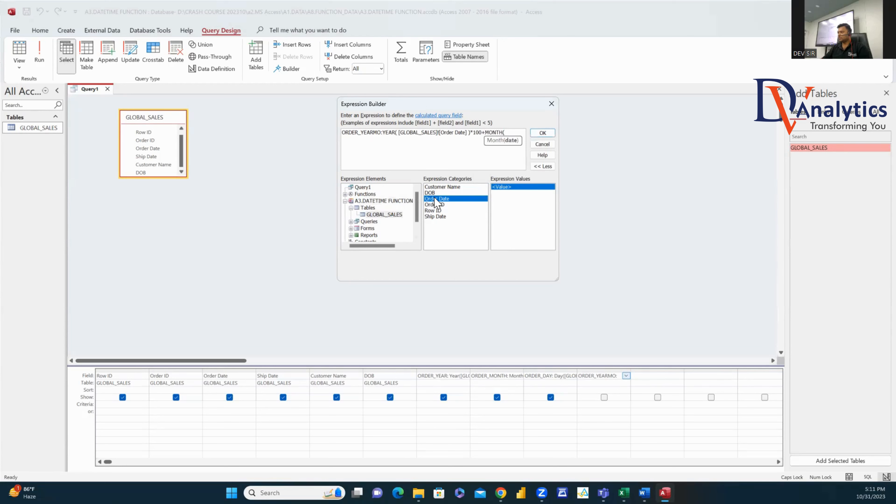
{"action": "double_click", "coordinate": [441, 199]}
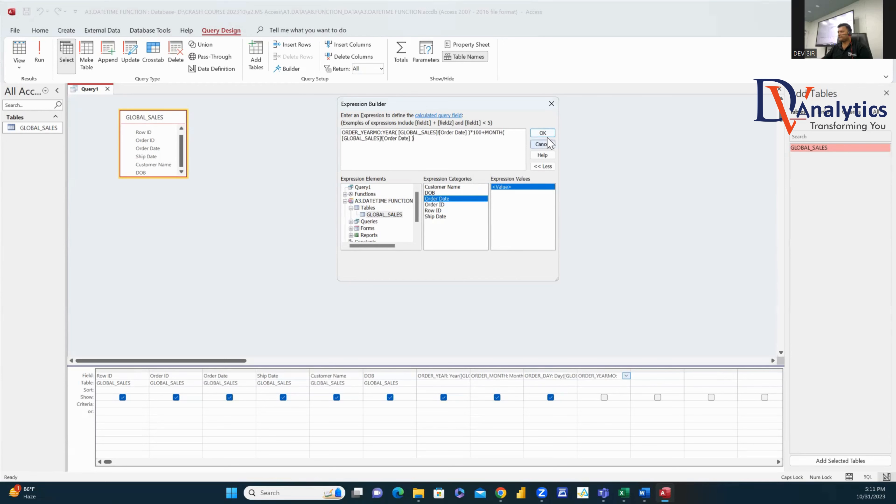
{"action": "left_click", "coordinate": [543, 133]}
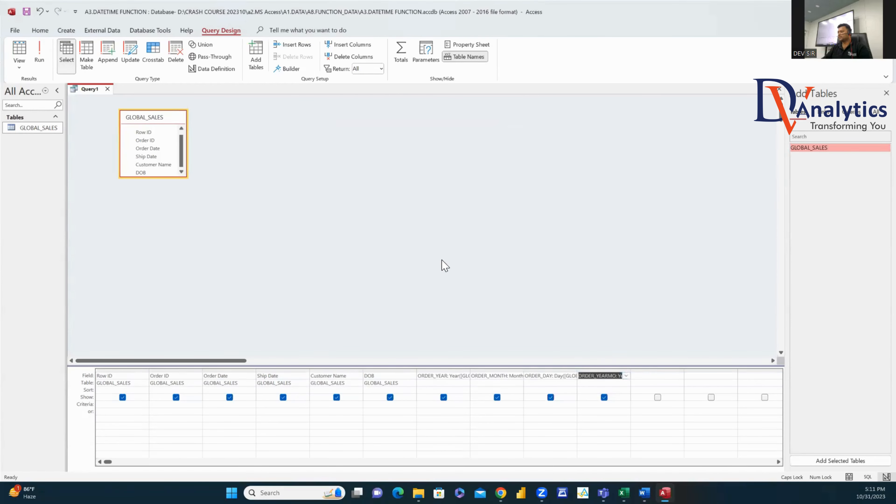
Step: Add a calculated query field DAYS_GAP using DATEDIFF with interval "DAY" from GLOBAL_SALES Order Date to Ship Date
{"action": "left_click", "coordinate": [647, 376]}
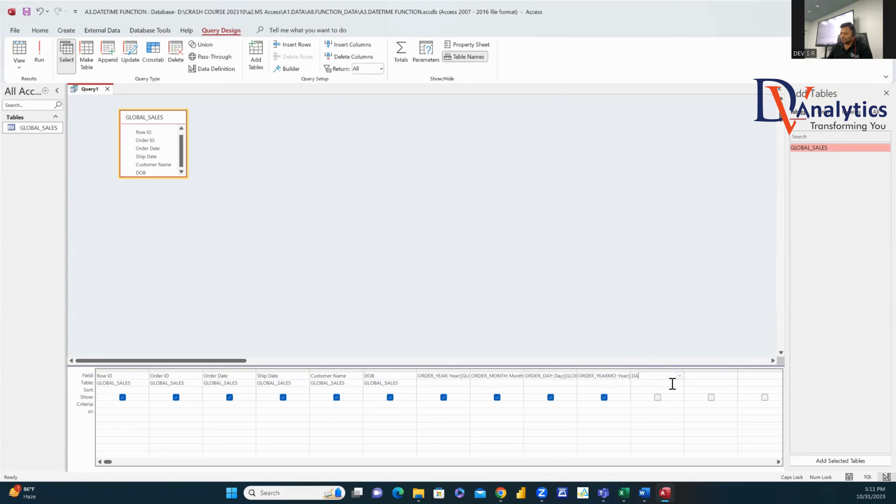
{"action": "type", "text": "DAYS_GAP:"}
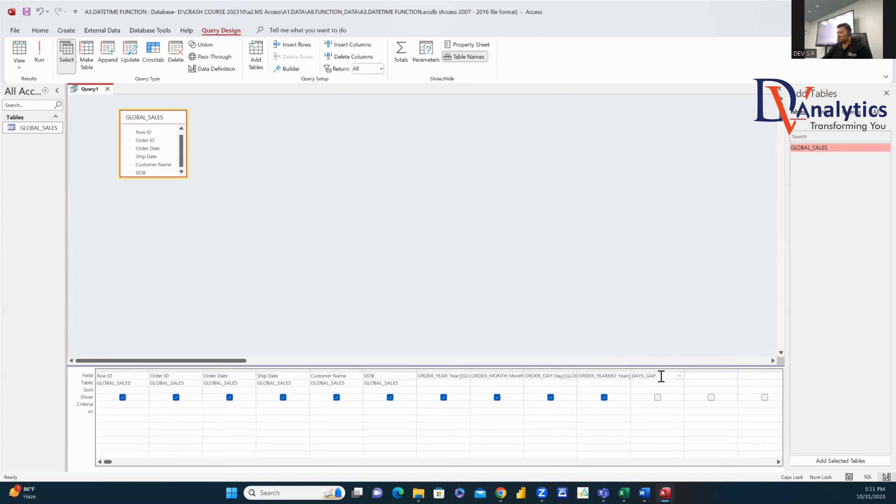
{"action": "right_click", "coordinate": [661, 376]}
{"action": "left_click", "coordinate": [684, 436]}
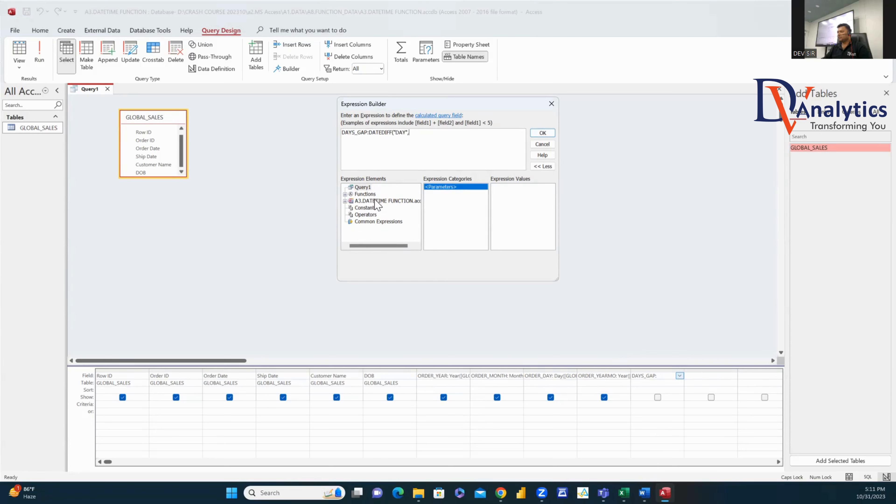
{"action": "left_click", "coordinate": [345, 201]}
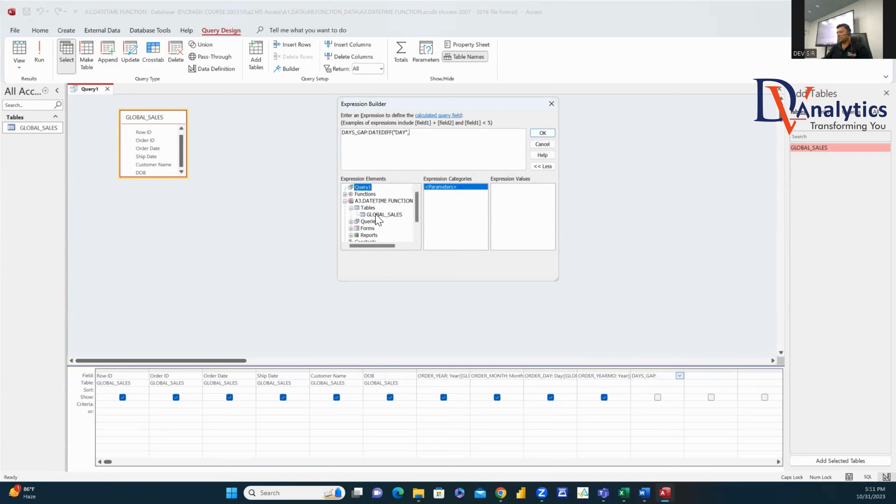
{"action": "left_click", "coordinate": [374, 215]}
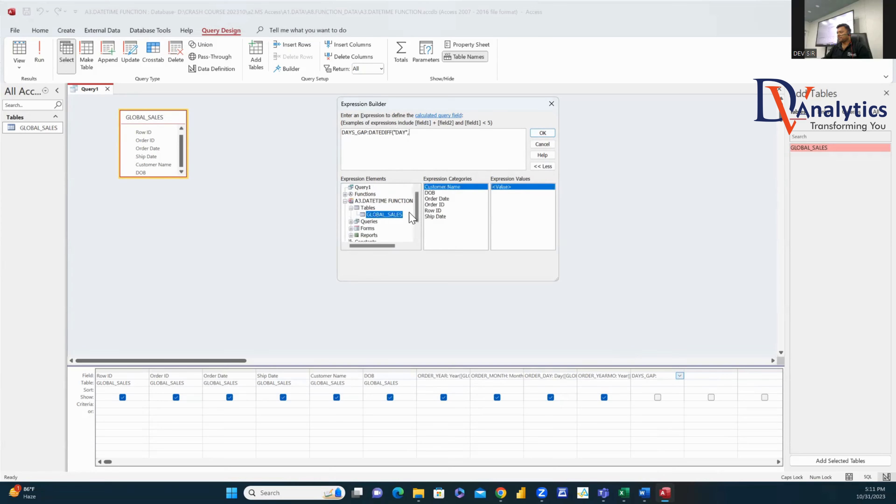
{"action": "double_click", "coordinate": [438, 199]}
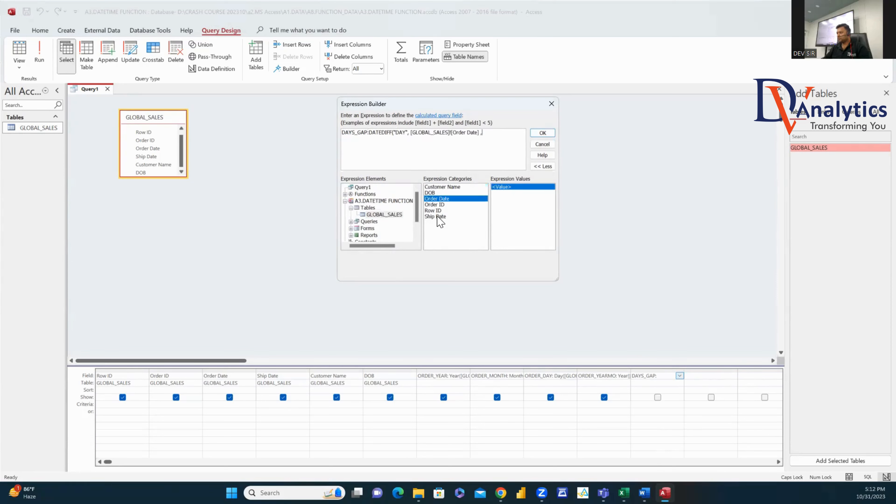
{"action": "double_click", "coordinate": [448, 216]}
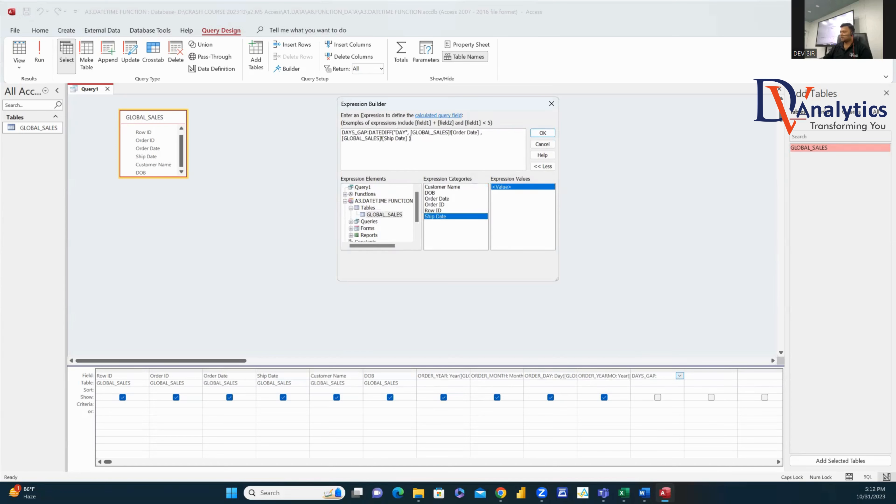
{"action": "left_click", "coordinate": [543, 133]}
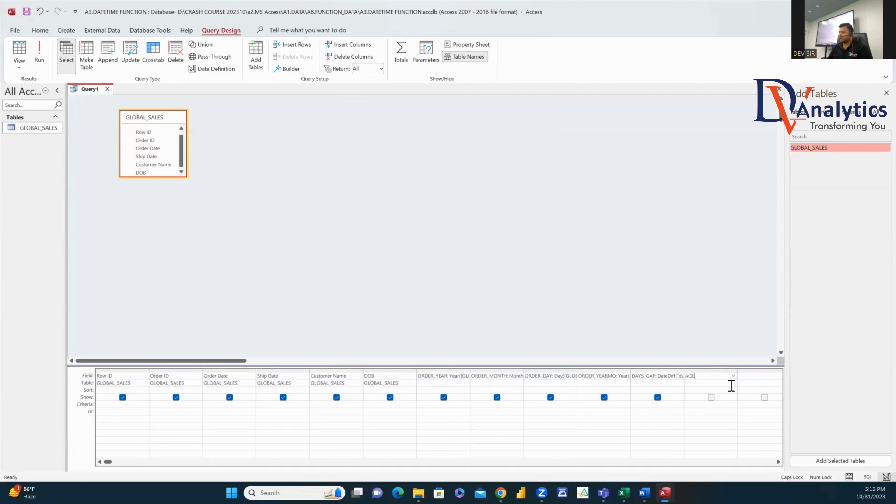
Step: Add a calculated query field AGE using DATEDIFF with interval "YYYY" from GLOBAL_SALES DOB to DATE()
{"action": "right_click", "coordinate": [701, 377]}
{"action": "left_click", "coordinate": [720, 441]}
{"action": "type", "text": "DATEDIFF(\"YYYY\","}
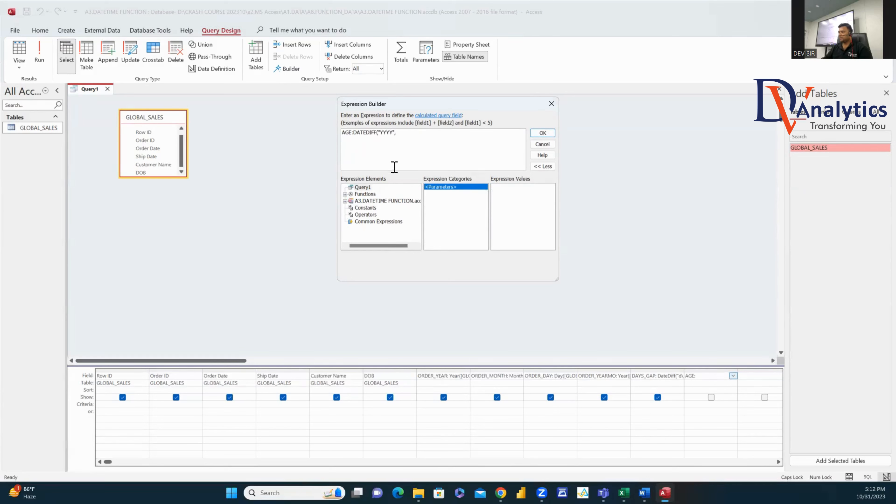
{"action": "left_click", "coordinate": [345, 201]}
{"action": "left_click", "coordinate": [351, 207]}
{"action": "left_click", "coordinate": [384, 214]}
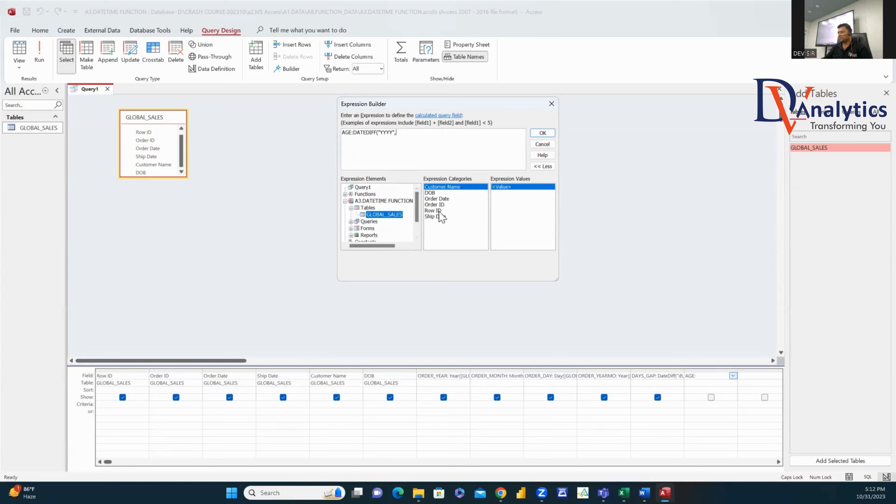
{"action": "double_click", "coordinate": [437, 192]}
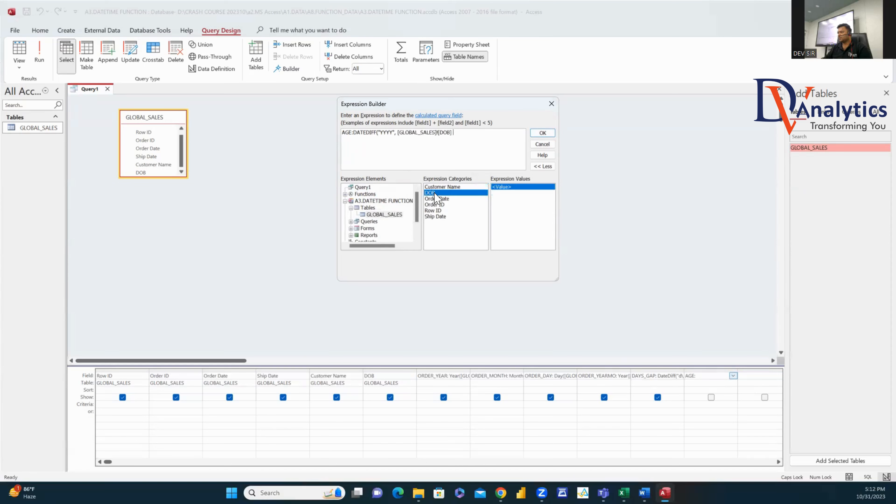
{"action": "type", "text": ",DATE())"}
{"action": "left_click", "coordinate": [543, 133]}
Step: Run the query and widen the DAYS_GAP column in the results
{"action": "left_click", "coordinate": [41, 58]}
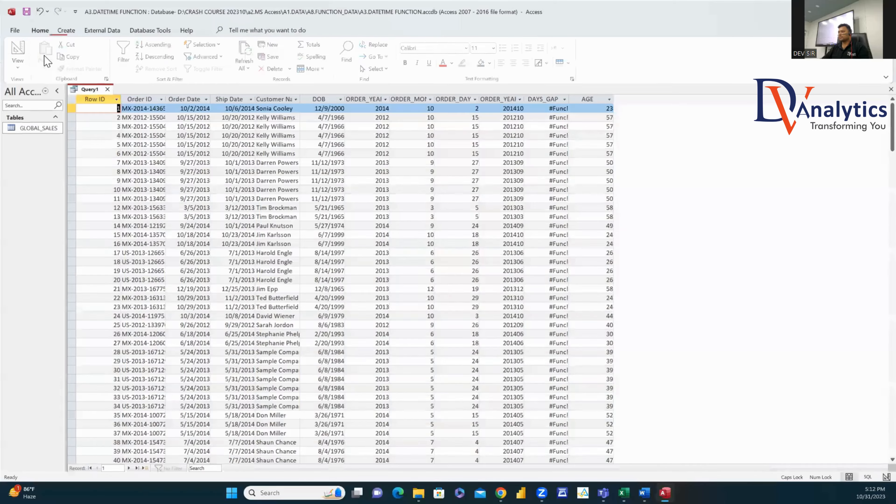
{"action": "double_click", "coordinate": [569, 100]}
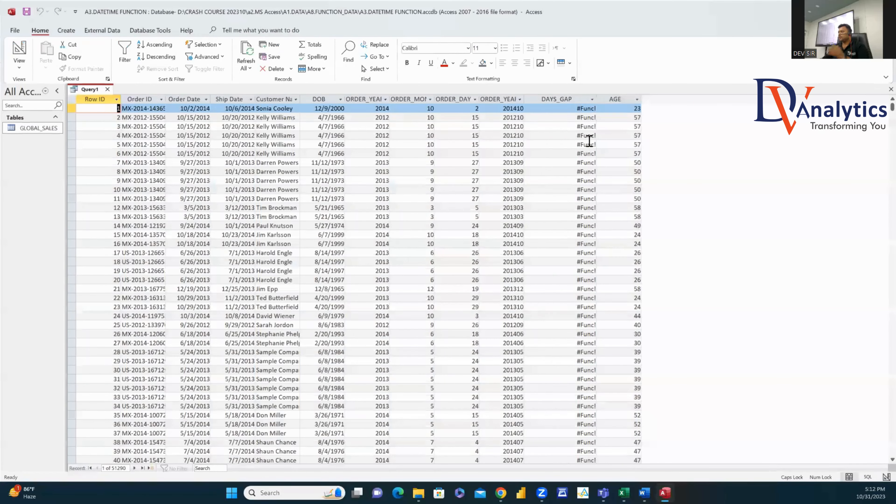
Step: Try re-entering the DAYS_GAP DateDiff interval as "DAY" in the Expression Builder and rerun the query
{"action": "left_click", "coordinate": [19, 53]}
{"action": "right_click", "coordinate": [663, 376]}
{"action": "left_click", "coordinate": [684, 439]}
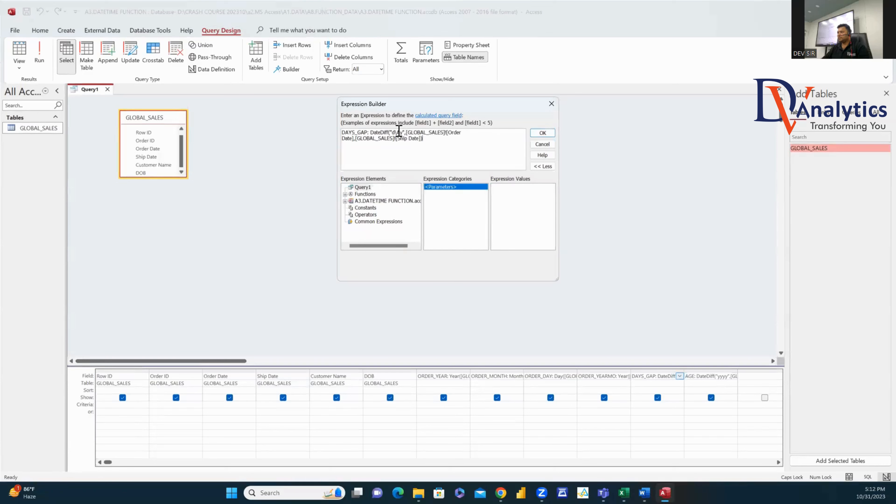
{"action": "left_click", "coordinate": [395, 133]}
{"action": "key", "text": "BackSpace"}
{"action": "key", "text": "BackSpace"}
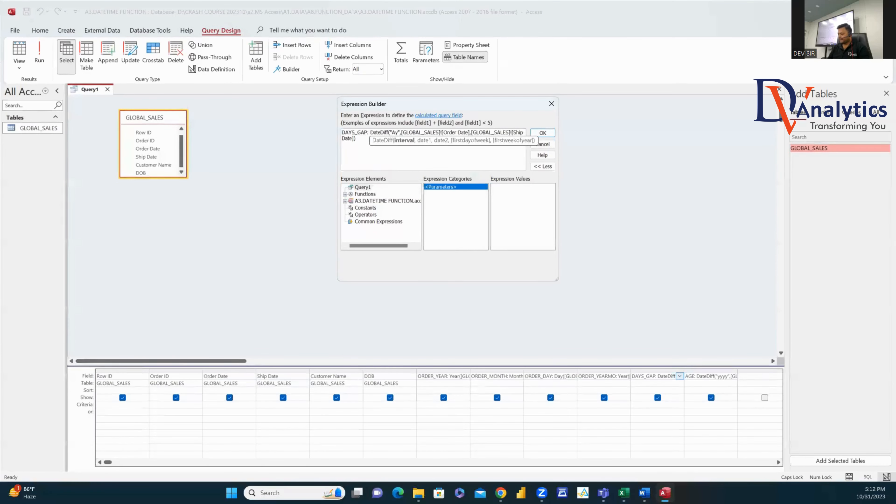
{"action": "key", "text": "BackSpace"}
{"action": "type", "text": "DAY"}
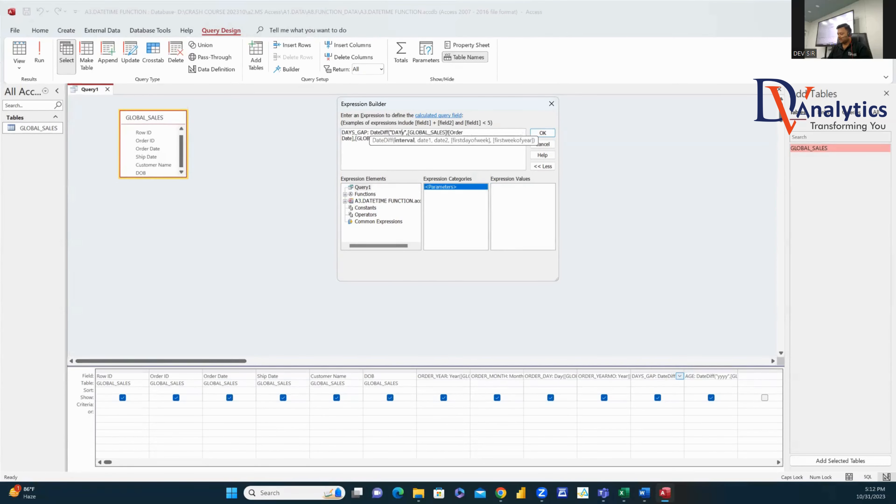
{"action": "key", "text": "Delete"}
{"action": "left_click", "coordinate": [543, 134]}
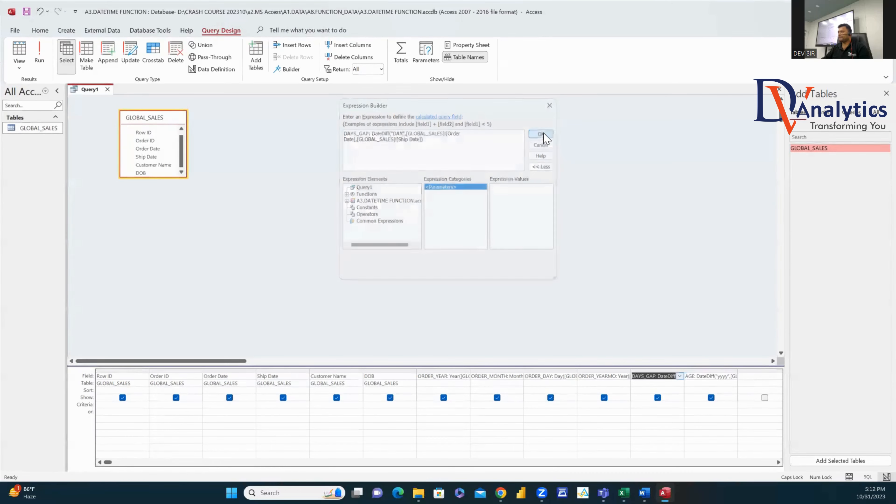
{"action": "left_click", "coordinate": [39, 56]}
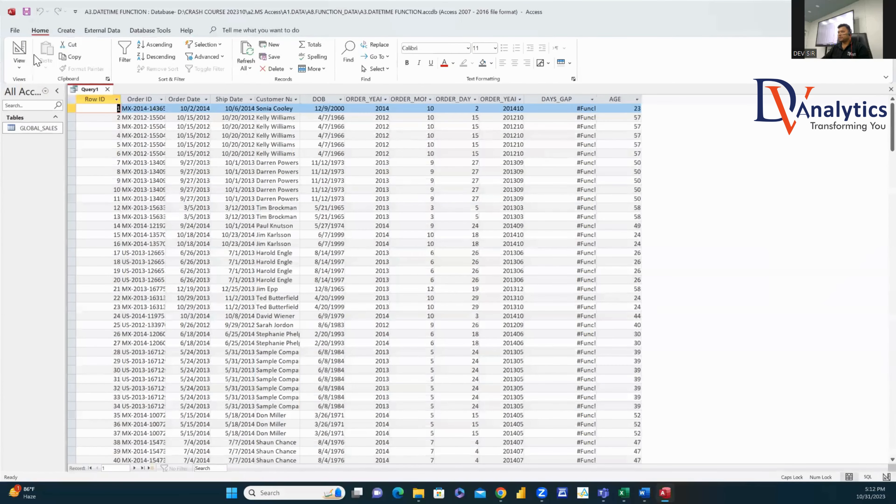
Step: Return to the query design and check how the interval is written in the AGE field's DateDiff expression
{"action": "left_click", "coordinate": [20, 53]}
{"action": "right_click", "coordinate": [716, 377]}
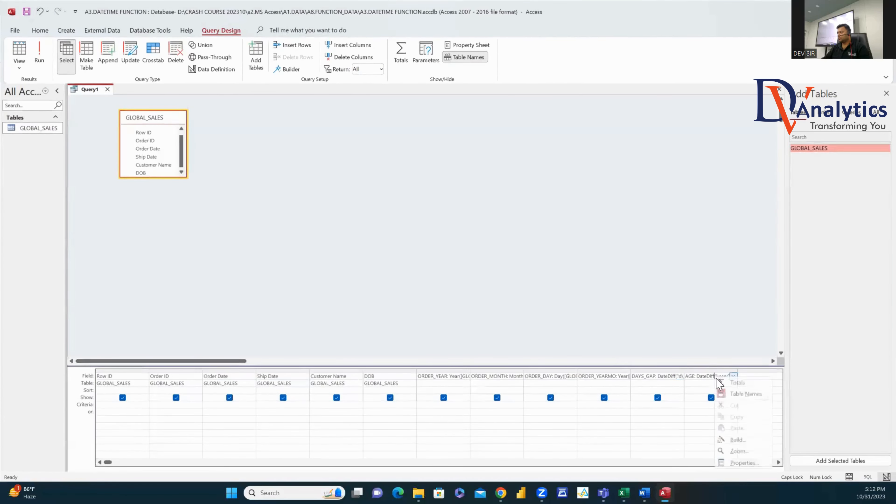
{"action": "left_click", "coordinate": [737, 439]}
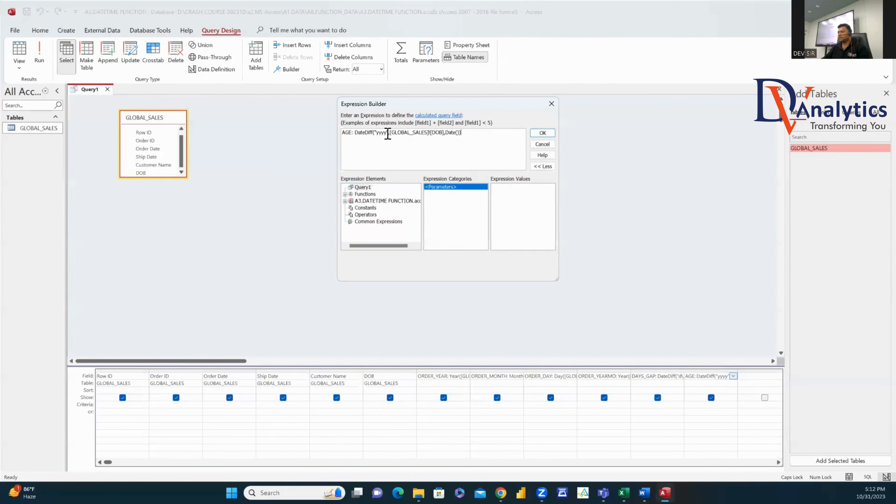
{"action": "left_click", "coordinate": [552, 103]}
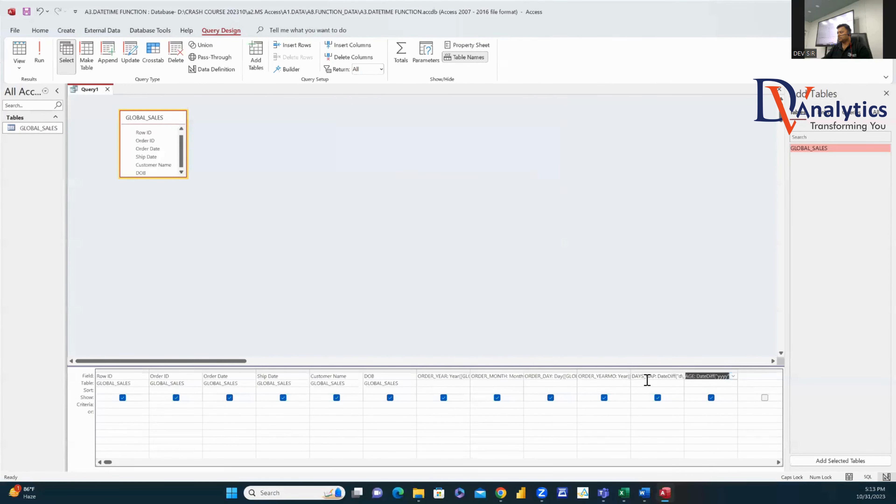
Step: Set the interval in the DAYS_GAP DateDiff expression to "D" and run the query
{"action": "left_click", "coordinate": [648, 377]}
{"action": "right_click", "coordinate": [648, 377]}
{"action": "left_click", "coordinate": [668, 440]}
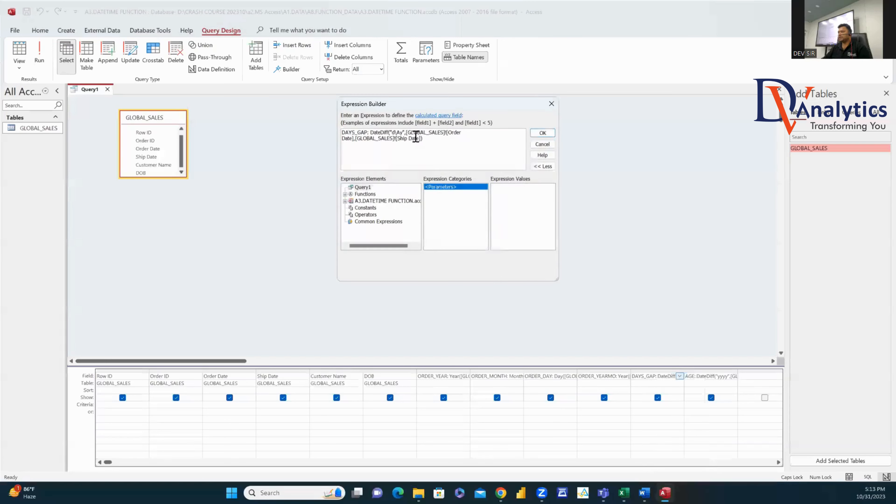
{"action": "left_click", "coordinate": [394, 133]}
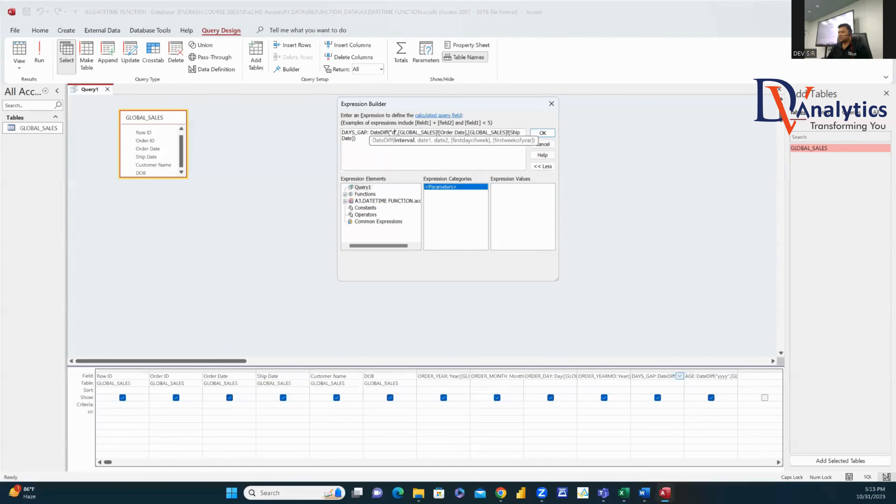
{"action": "key", "text": "BackSpace"}
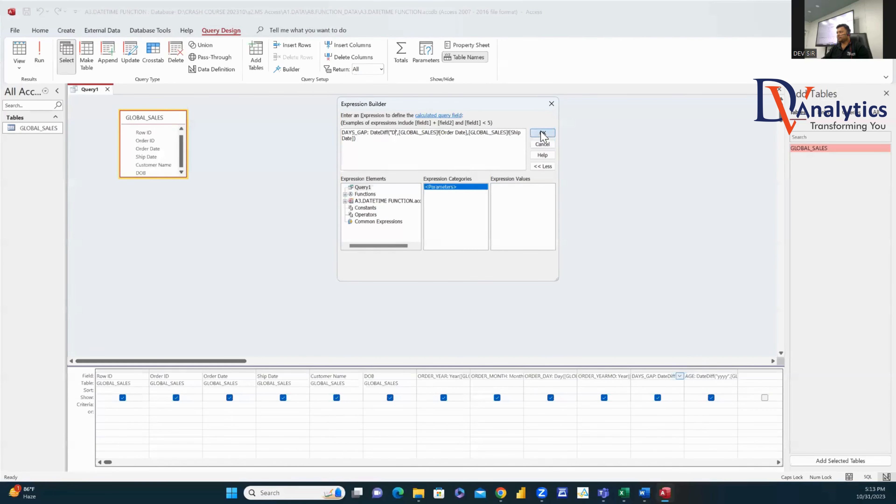
{"action": "left_click", "coordinate": [543, 132]}
{"action": "left_click", "coordinate": [40, 53]}
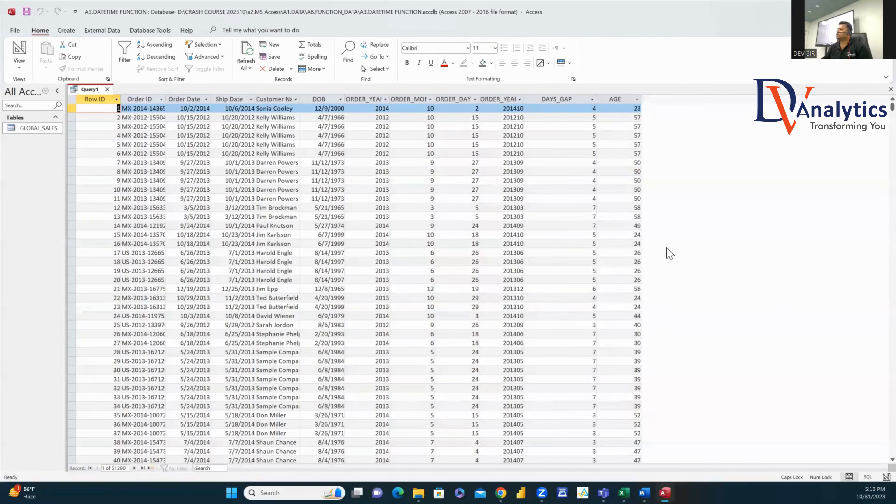
Step: Save the query as Query1 and close the Access database
{"action": "key", "text": "ctrl+s"}
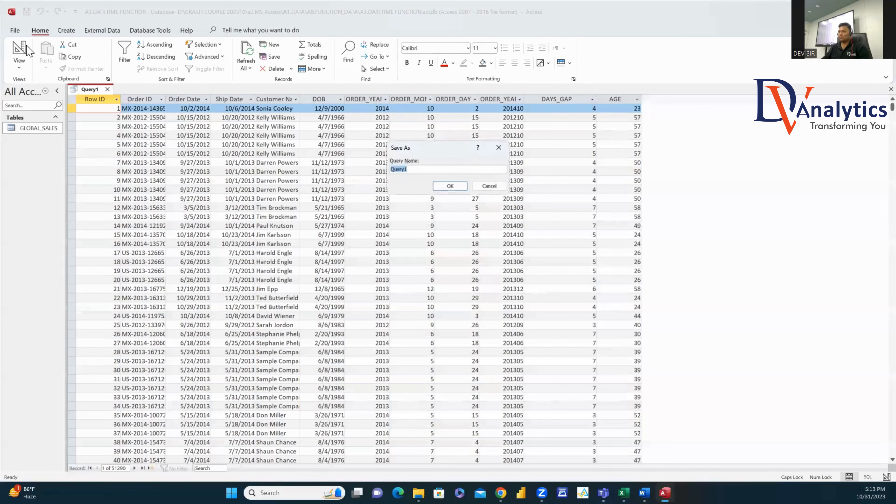
{"action": "left_click", "coordinate": [450, 186]}
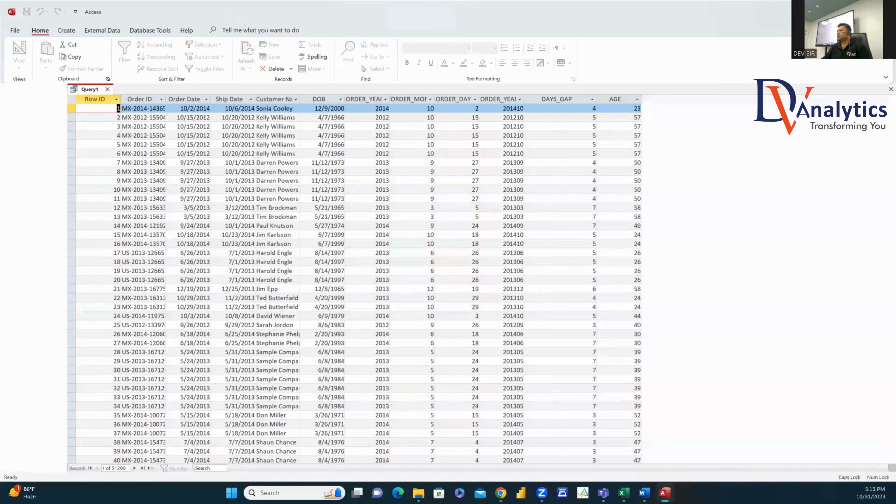
{"action": "key", "text": "alt+F4"}
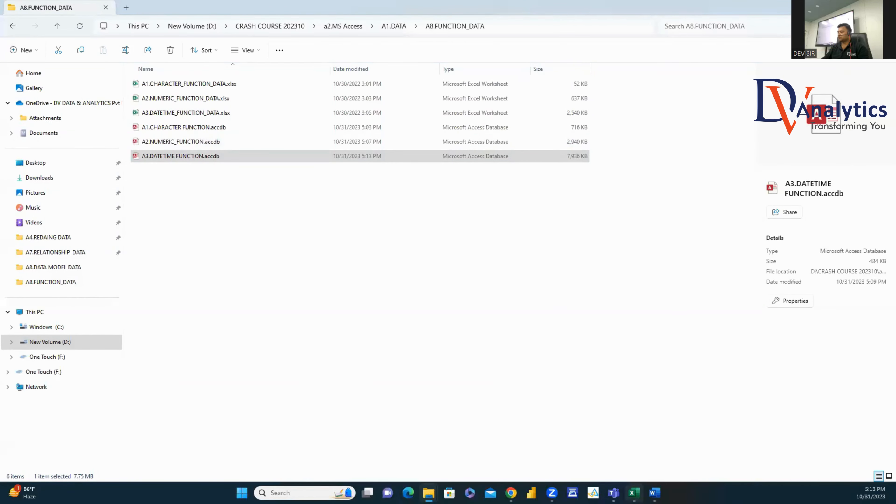
Step: Switch to the MS ACCESS CRASH COURSE CONTENTS workbook in Excel and set the status of every topic to Completed
{"action": "key", "text": "alt+Tab"}
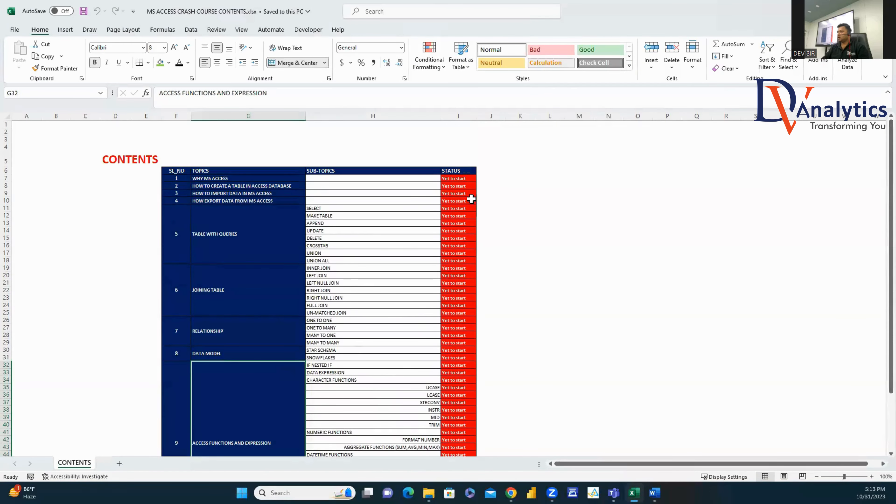
{"action": "left_click", "coordinate": [459, 178]}
{"action": "left_click", "coordinate": [480, 178]}
{"action": "left_click", "coordinate": [458, 194]}
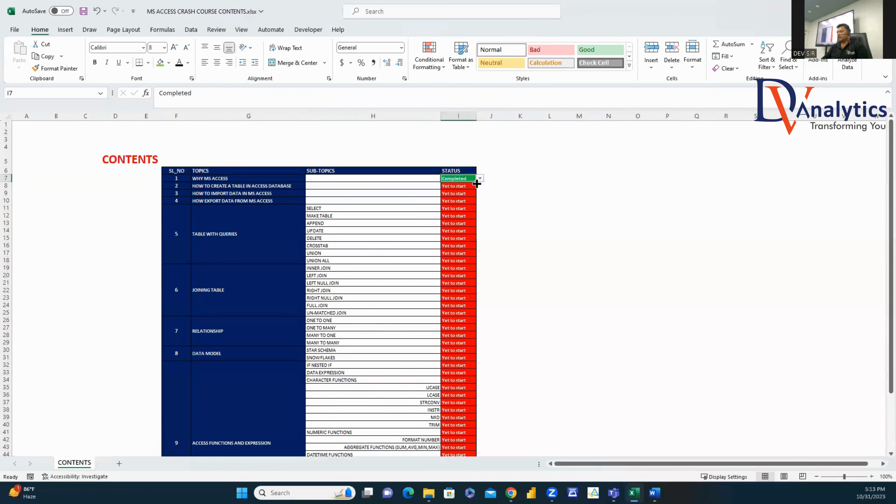
{"action": "double_click", "coordinate": [476, 183]}
{"action": "scroll", "coordinate": [878, 269], "scroll_direction": "down", "scroll_amount": 1}
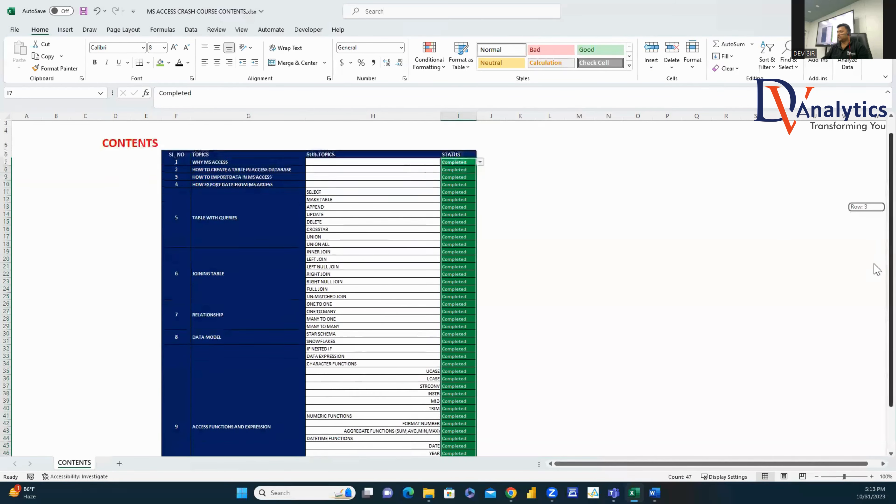
{"action": "scroll", "coordinate": [878, 270], "scroll_direction": "down", "scroll_amount": 2}
{"action": "left_click", "coordinate": [587, 394]}
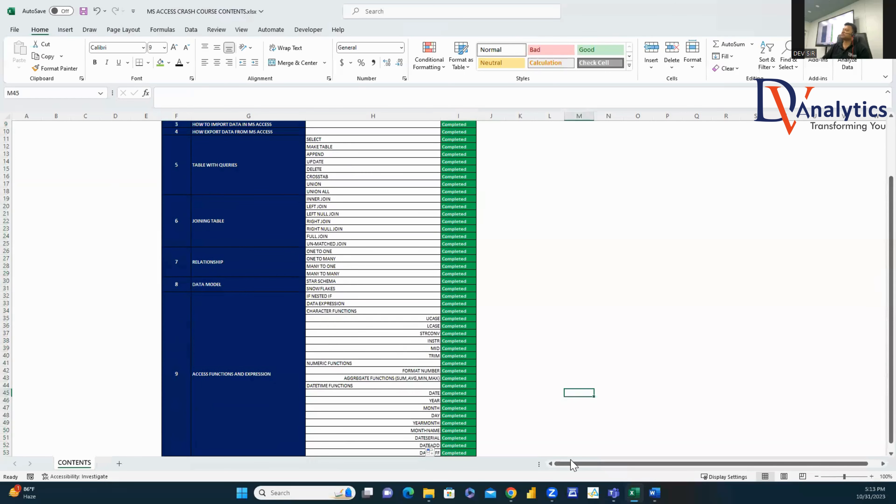